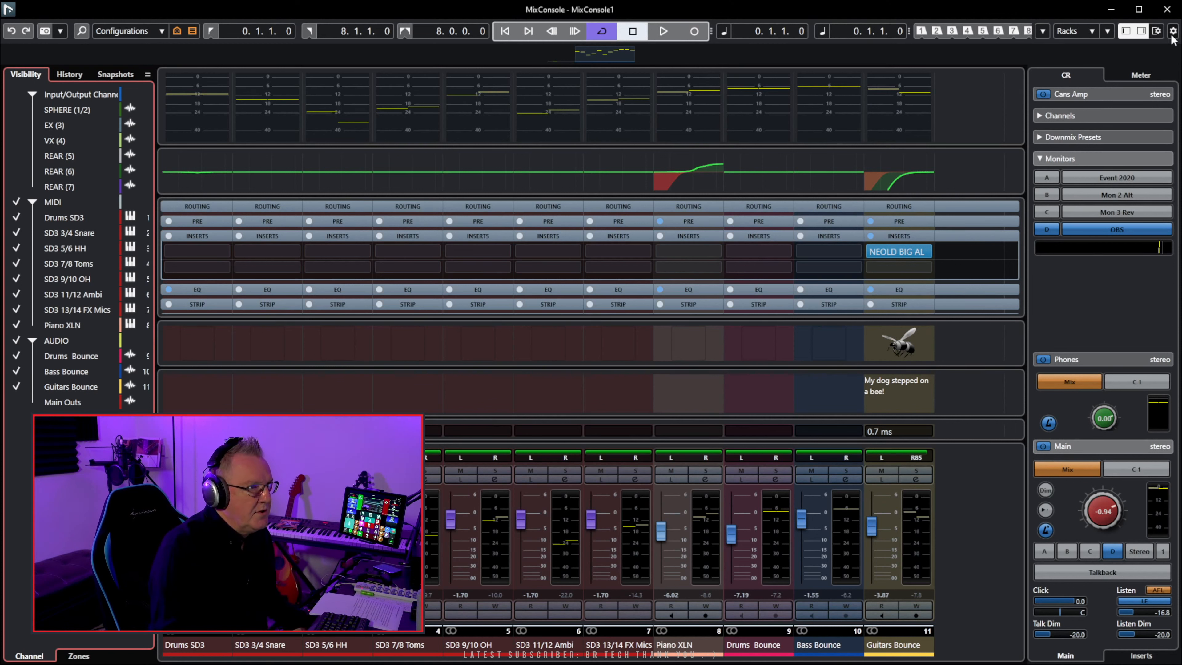
Reduce the MixConsole's window layout to the faders, hiding side zones, overview, meter bridge, EQ curves, channel racks, pictures, notepad and channel latency.
{"action": "left_click", "coordinate": [1157, 32]}
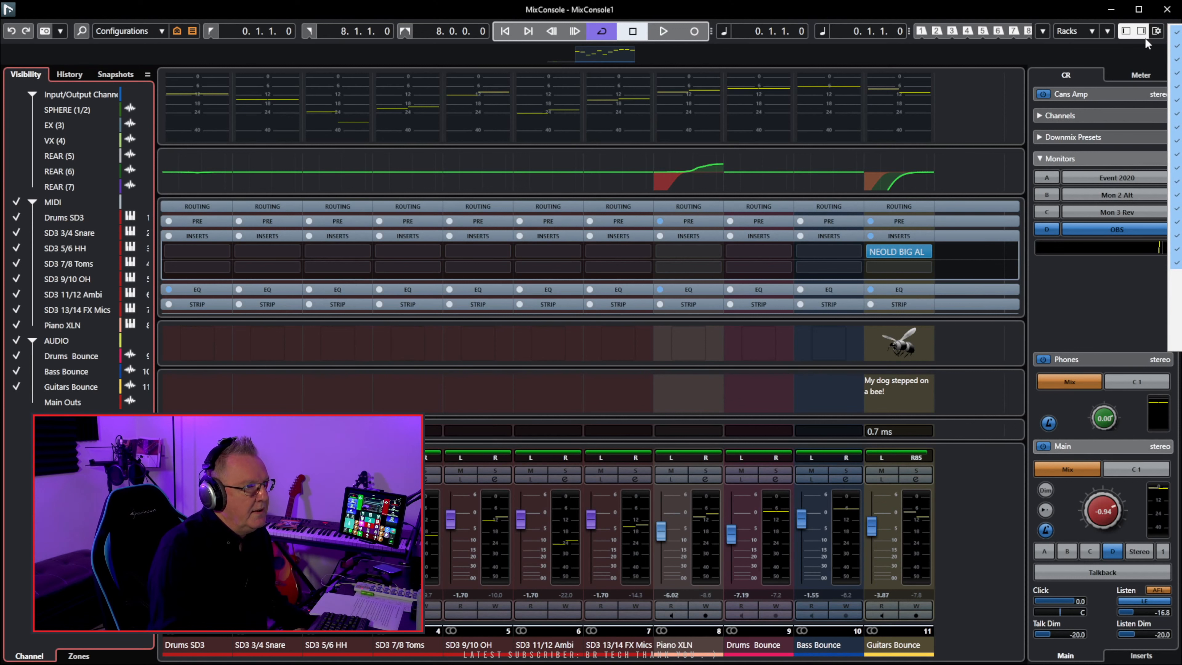
{"action": "left_click", "coordinate": [1055, 8]}
{"action": "left_click", "coordinate": [1157, 32]}
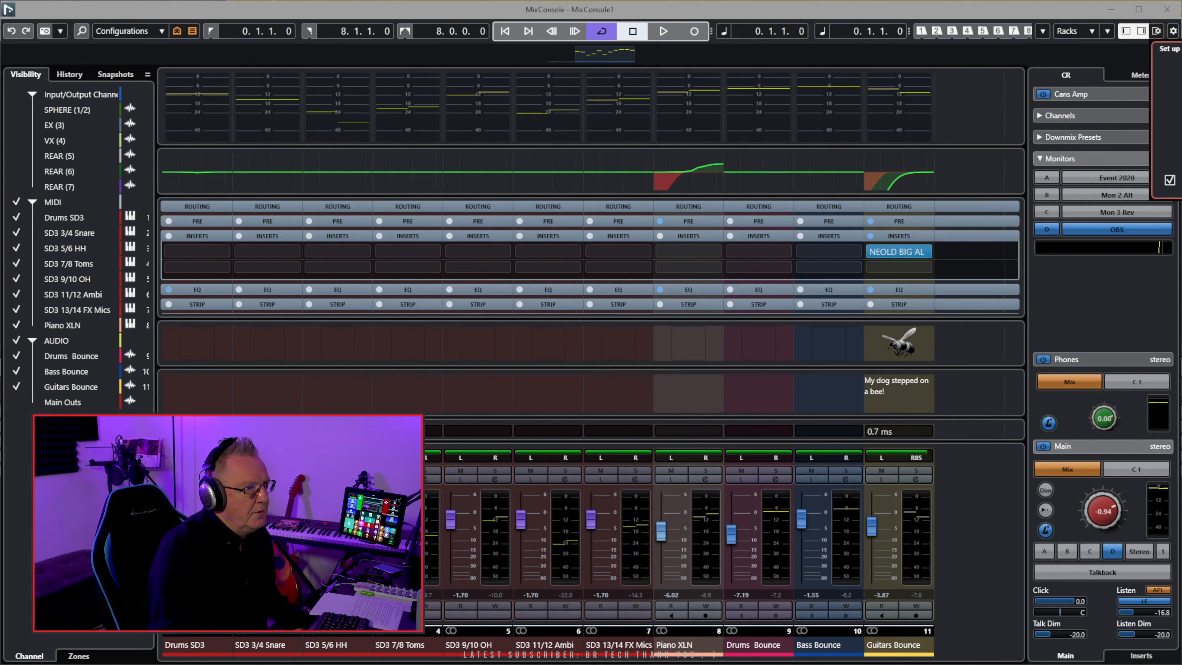
{"action": "left_click", "coordinate": [1181, 71]}
{"action": "left_click", "coordinate": [1181, 86]}
{"action": "left_click", "coordinate": [1181, 102]}
{"action": "left_click", "coordinate": [1181, 118]}
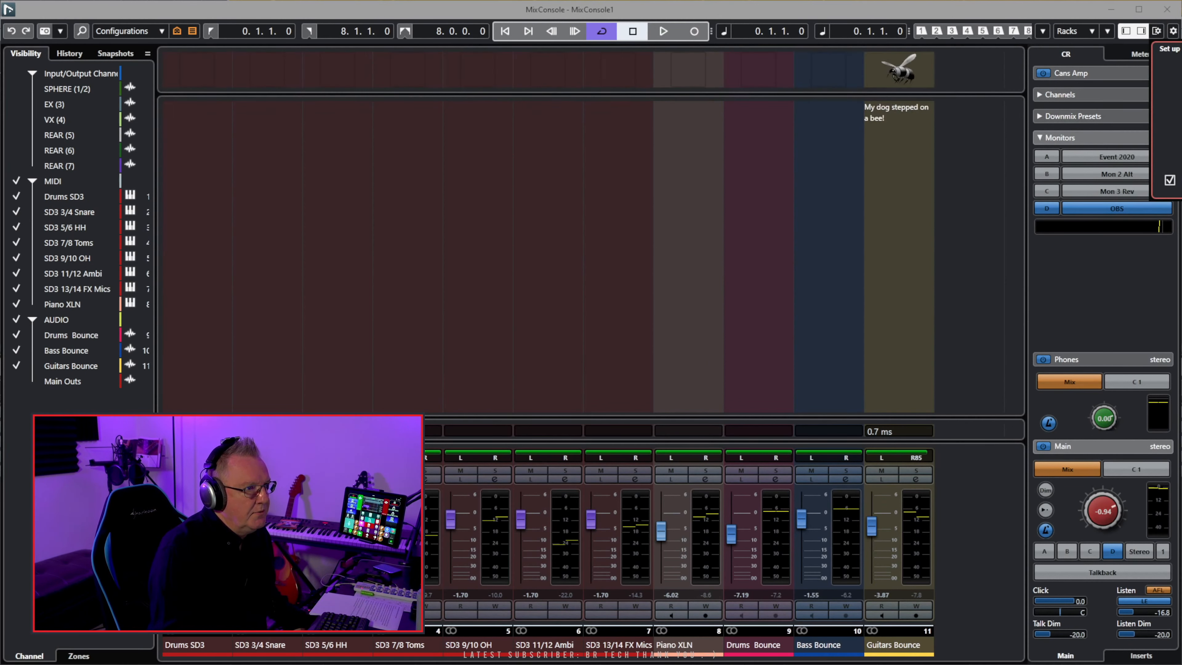
{"action": "left_click", "coordinate": [1180, 133]}
{"action": "left_click", "coordinate": [1181, 148]}
{"action": "left_click", "coordinate": [1181, 163]}
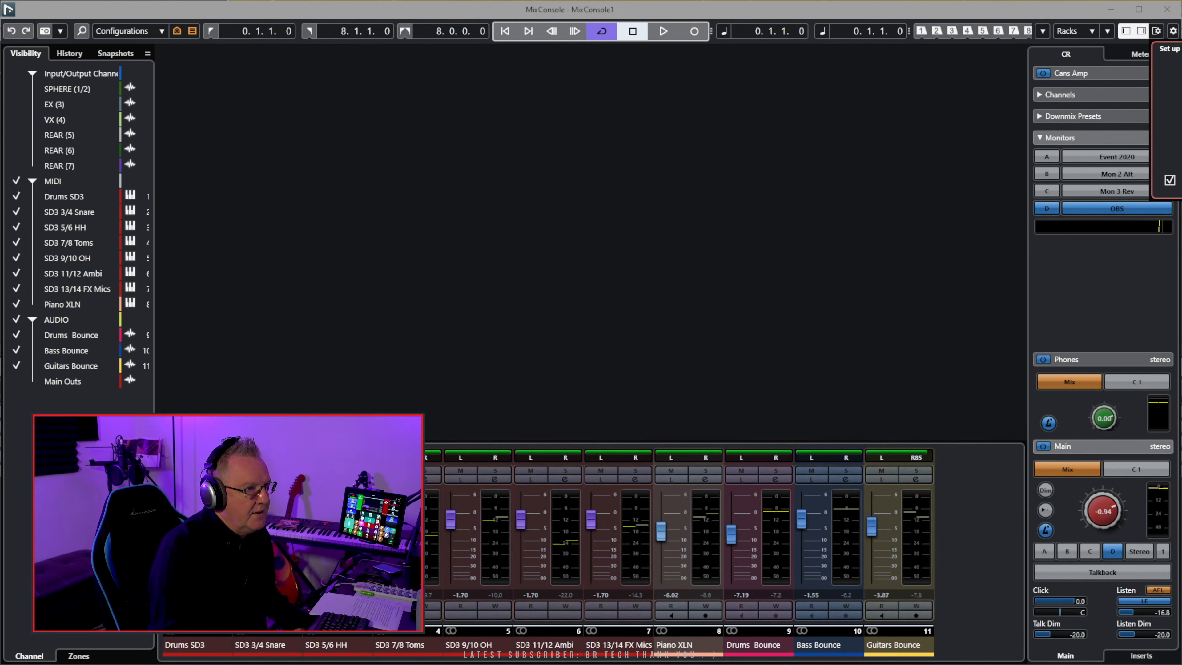
{"action": "left_click", "coordinate": [1173, 180]}
{"action": "left_click", "coordinate": [1172, 195]}
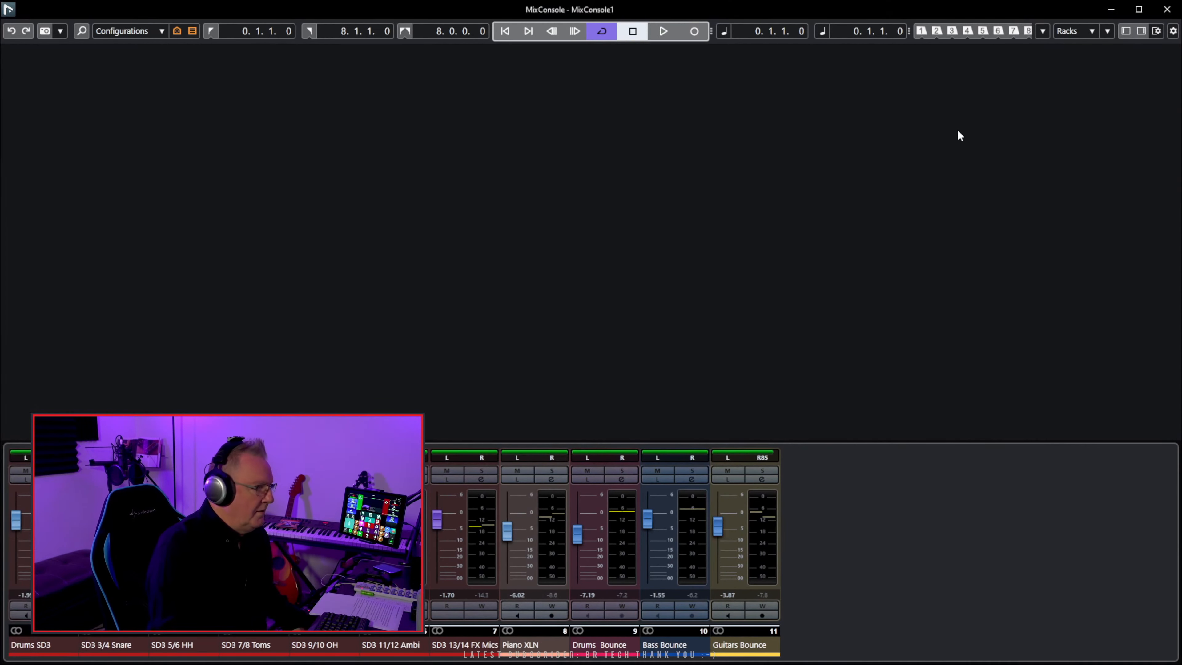
Minimize the MixConsole window and play a short stretch of the looped section in the project.
{"action": "left_click", "coordinate": [1112, 11]}
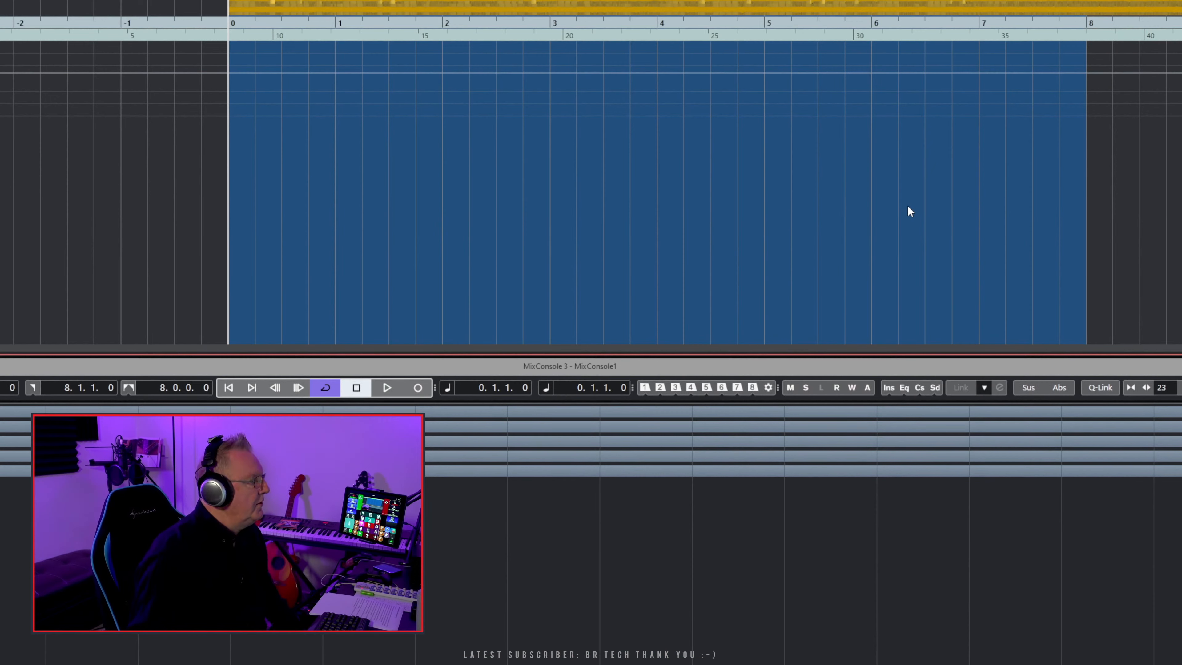
{"action": "key", "text": "space"}
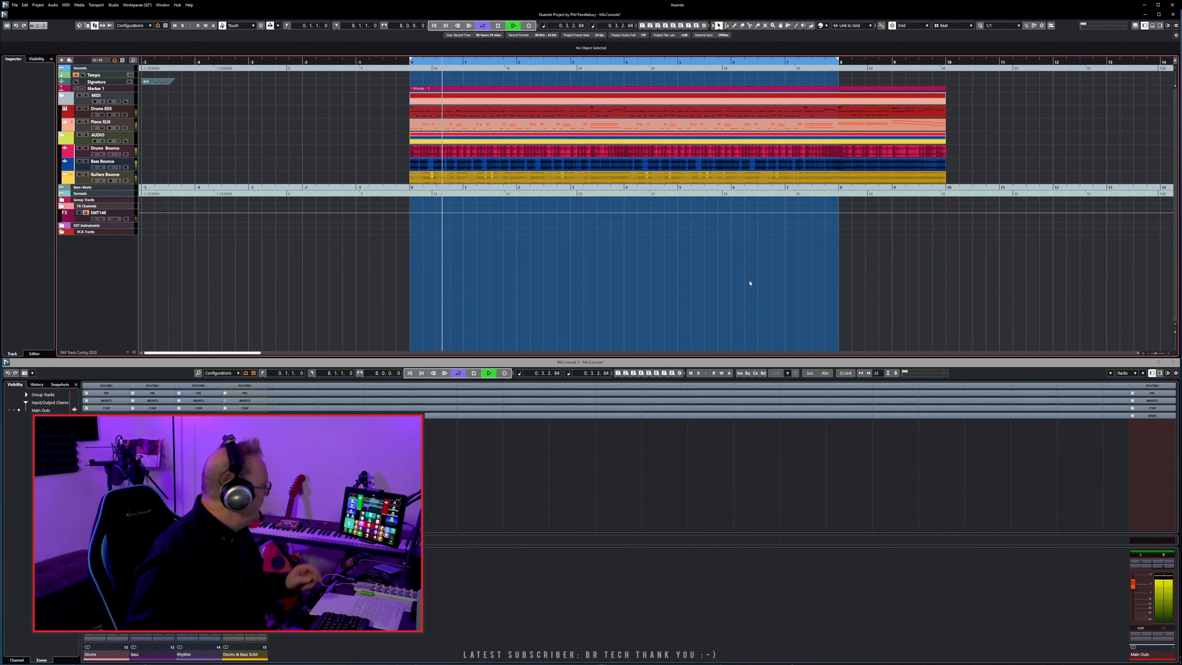
{"action": "key", "text": "space"}
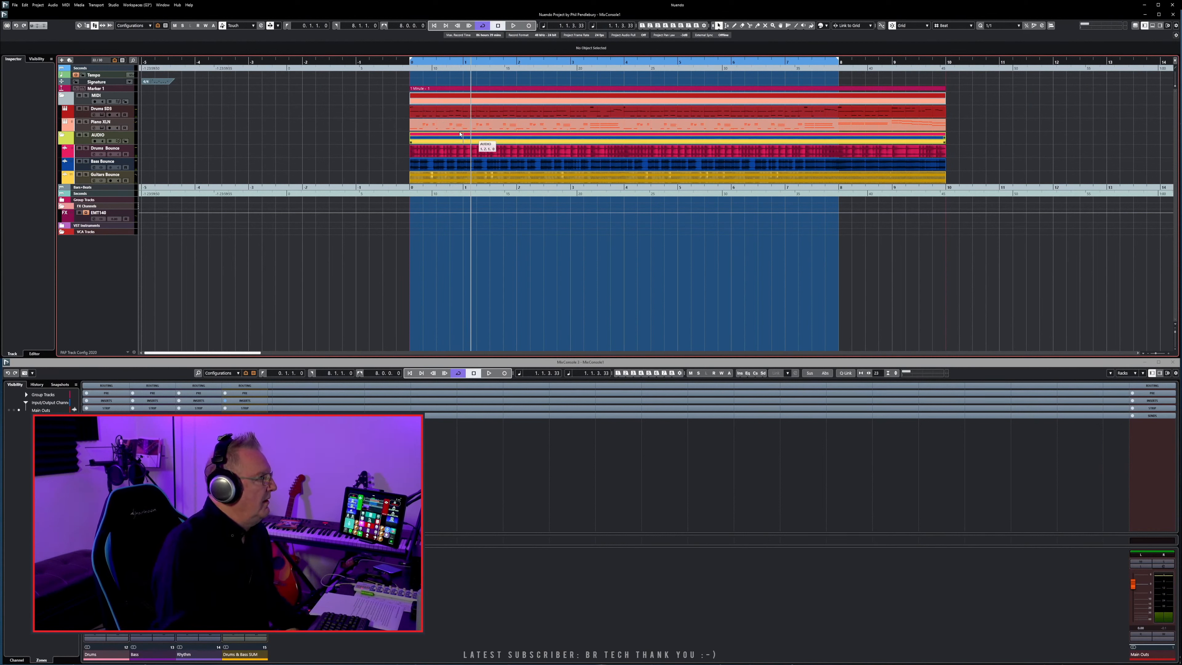
Open the Drums SD3 MIDI part in the Key Editor to view its notes, and close the editor.
{"action": "left_click", "coordinate": [81, 114]}
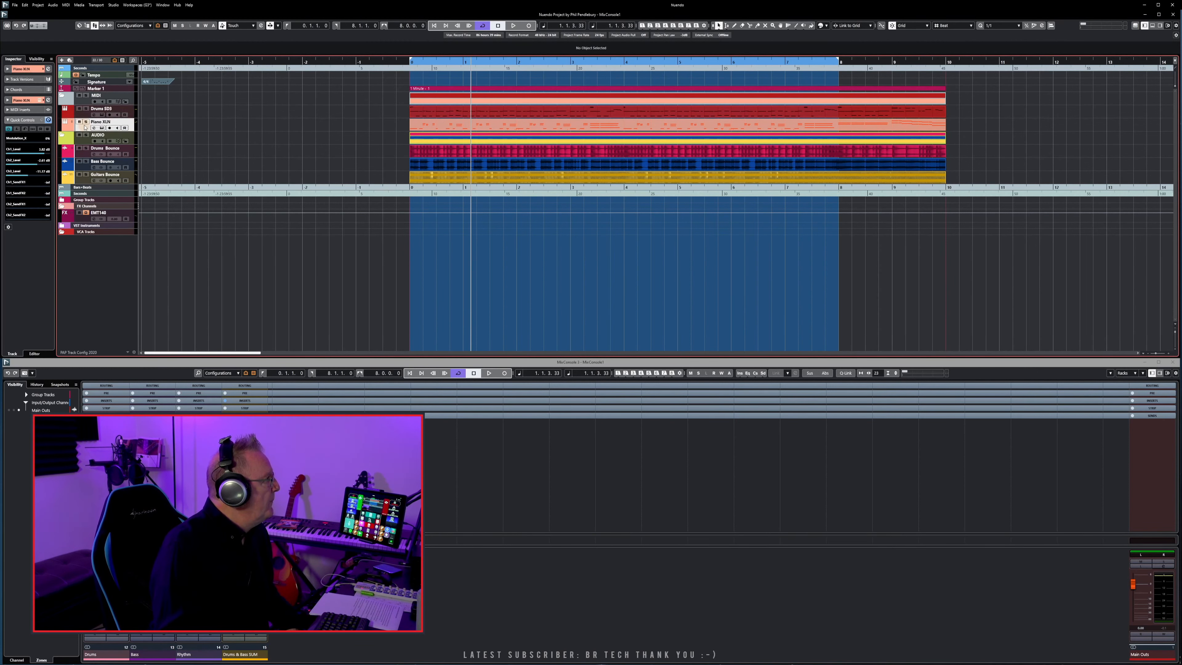
{"action": "left_click", "coordinate": [534, 117]}
{"action": "double_click", "coordinate": [534, 117]}
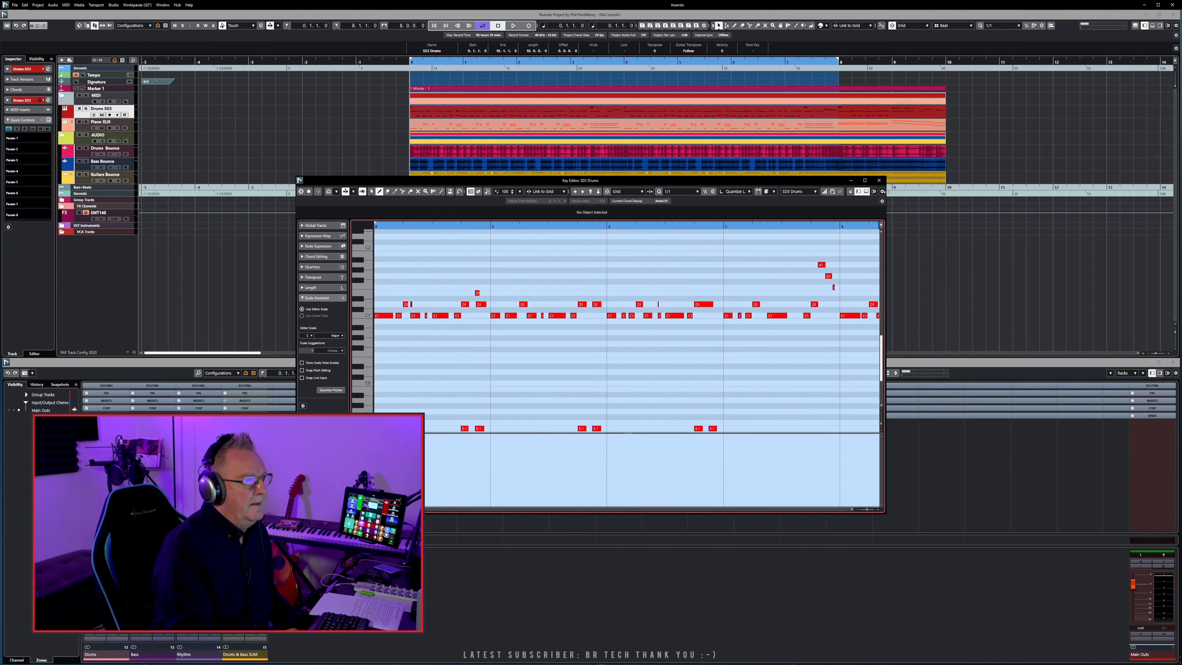
{"action": "left_click", "coordinate": [879, 181]}
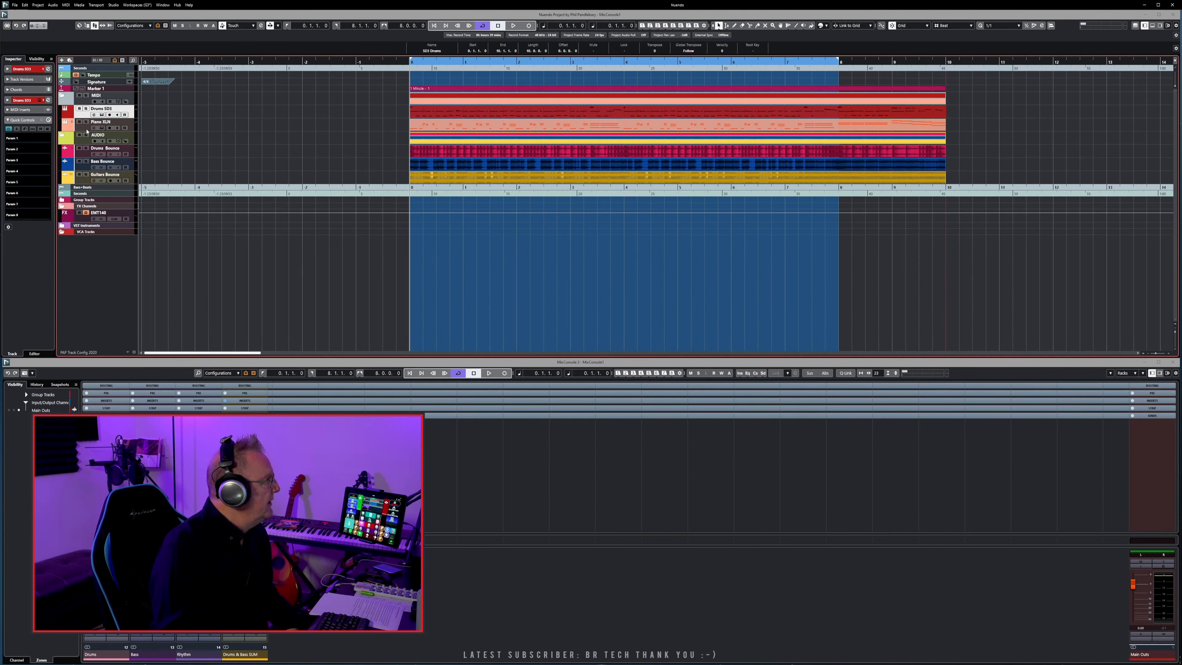
Select the Drums Bounce, Bass Bounce and Guitars Bounce audio tracks in turn, ending on the AUDIO folder track.
{"action": "left_click", "coordinate": [86, 156]}
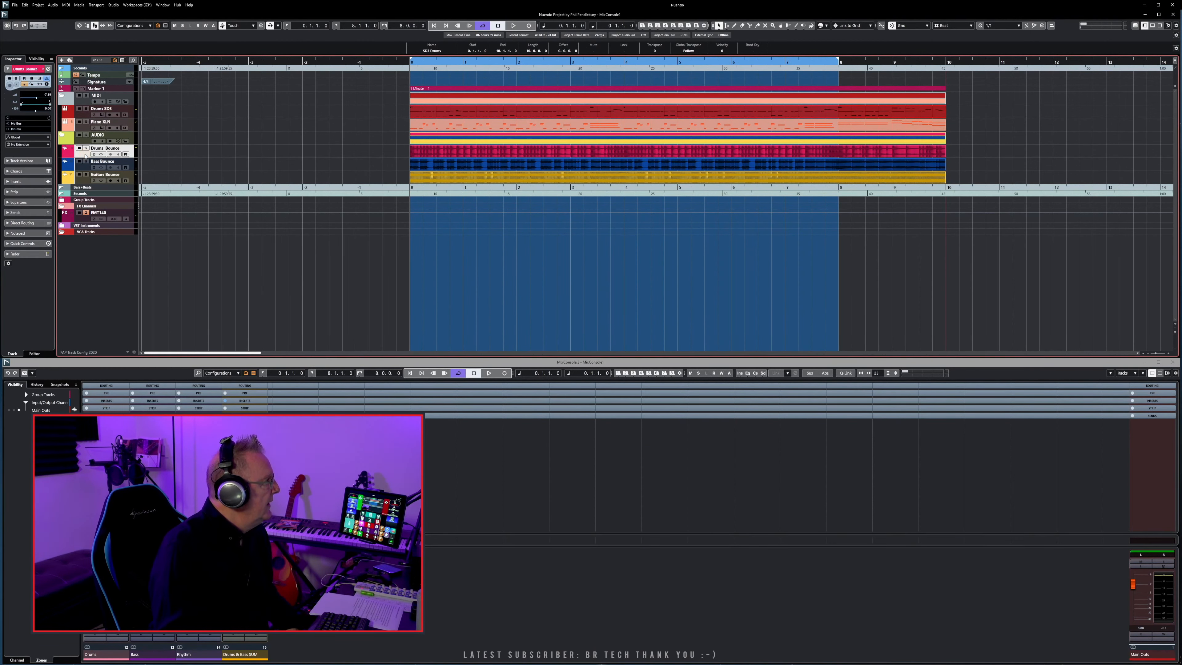
{"action": "left_click", "coordinate": [83, 169]}
{"action": "left_click", "coordinate": [83, 181]}
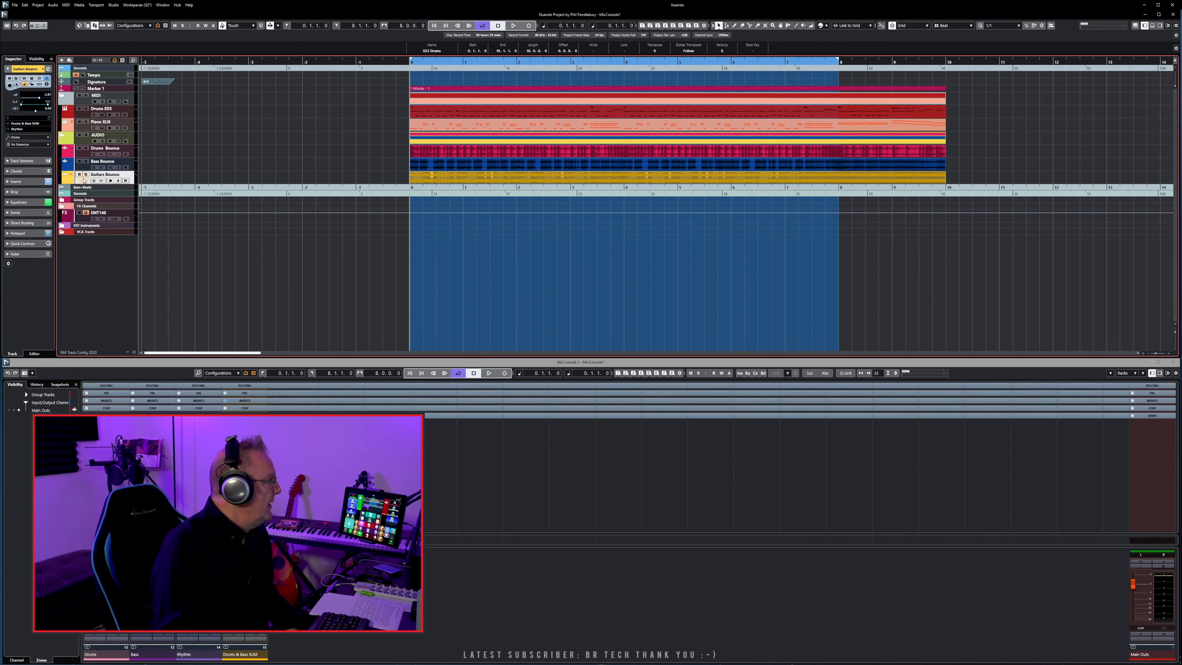
{"action": "left_click", "coordinate": [83, 166]}
{"action": "left_click", "coordinate": [85, 141]}
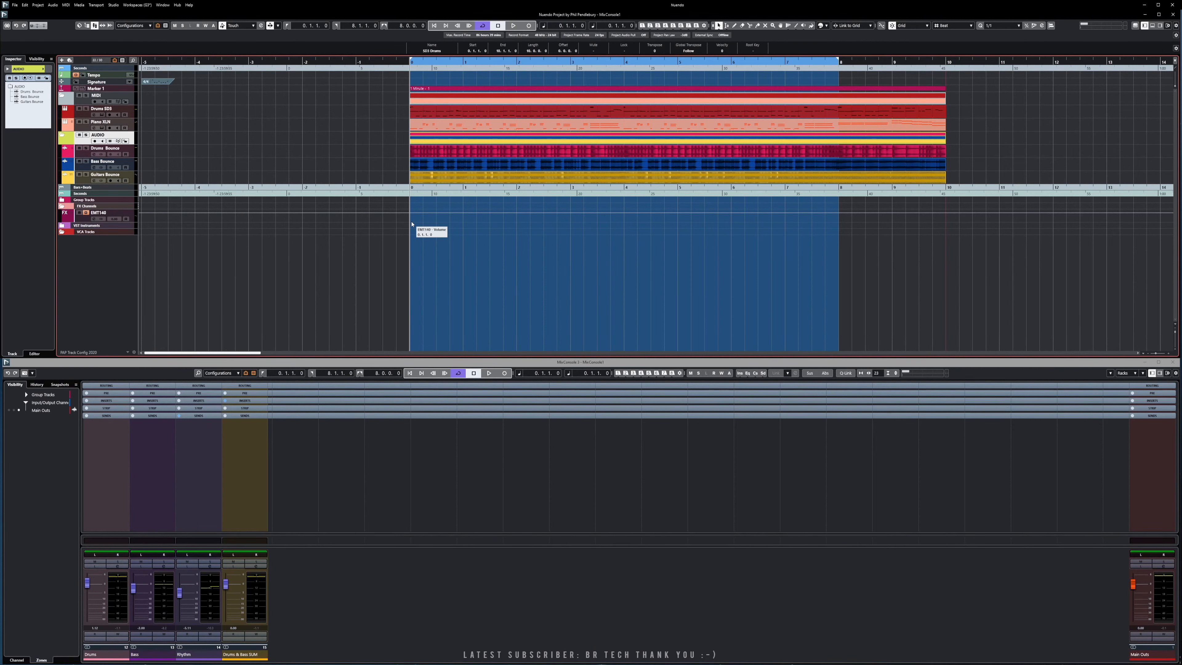
Switch to the workspace with the full-screen project window and show the mixer in its lower zone.
{"action": "key", "text": "alt+KP_1"}
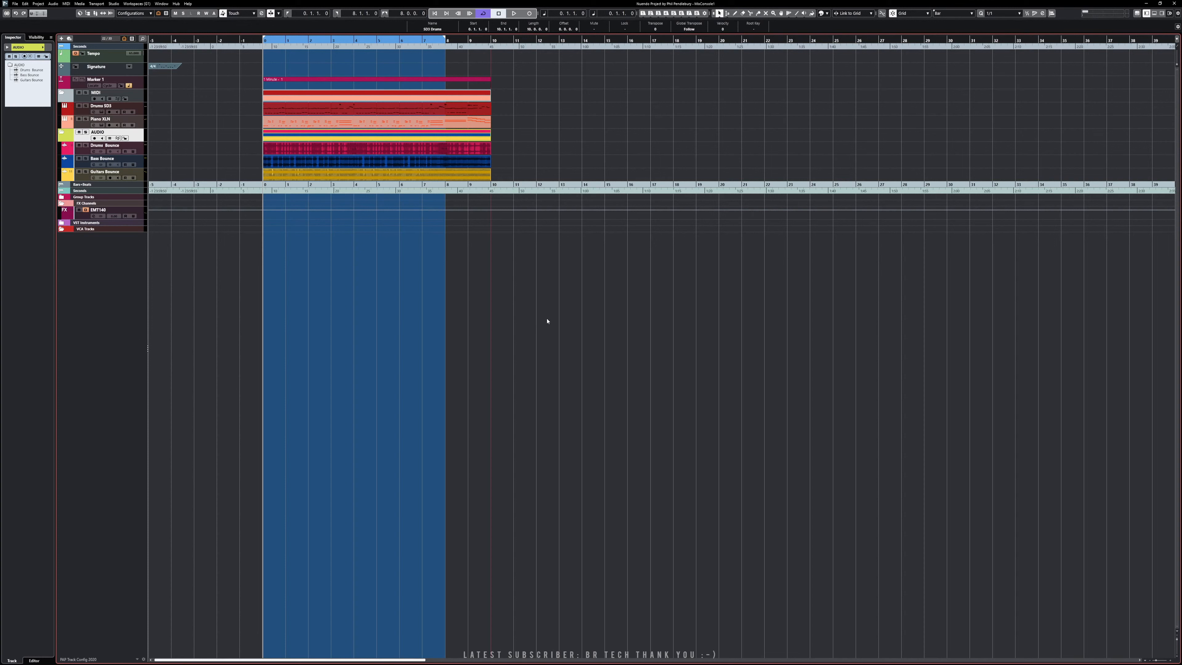
{"action": "left_click", "coordinate": [652, 378]}
{"action": "left_click", "coordinate": [1154, 14]}
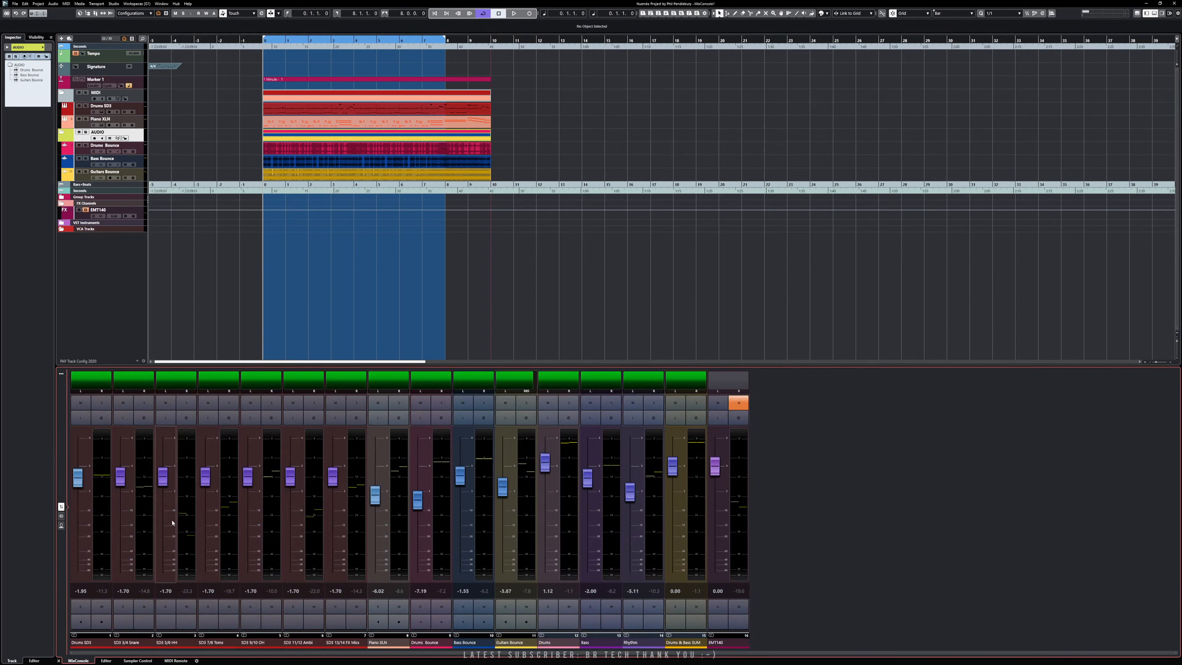
Look through the sends, inserts and fader pages of the lower-zone mixer, and show its toolbar above the faders.
{"action": "left_click", "coordinate": [60, 516]}
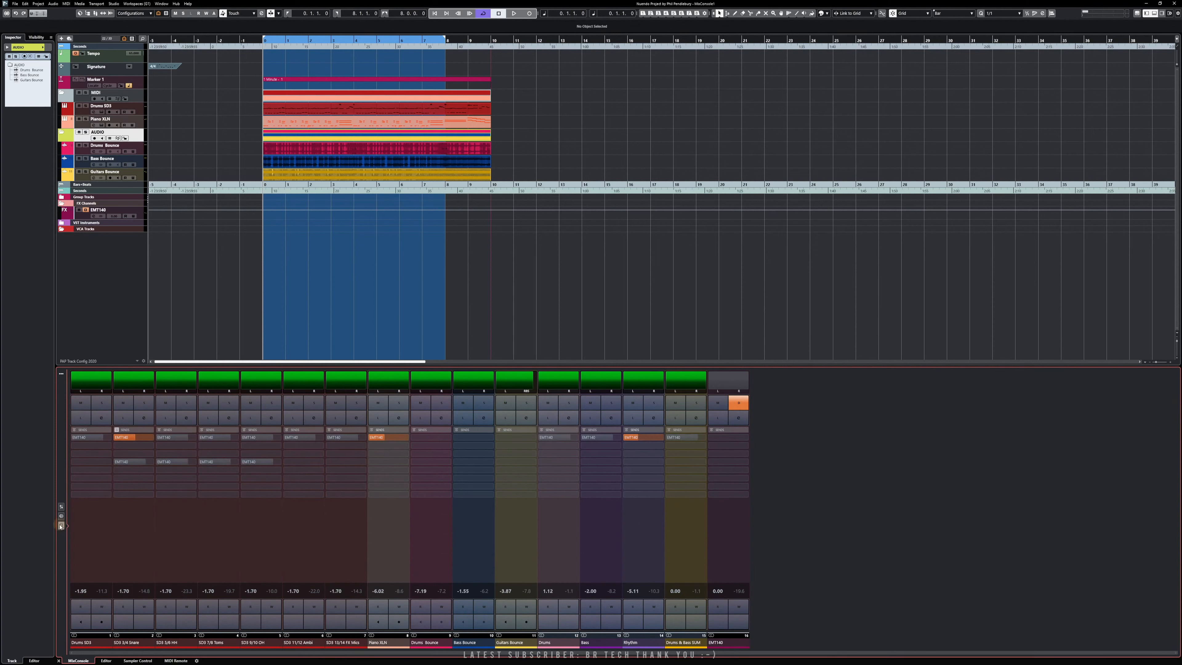
{"action": "left_click", "coordinate": [61, 507]}
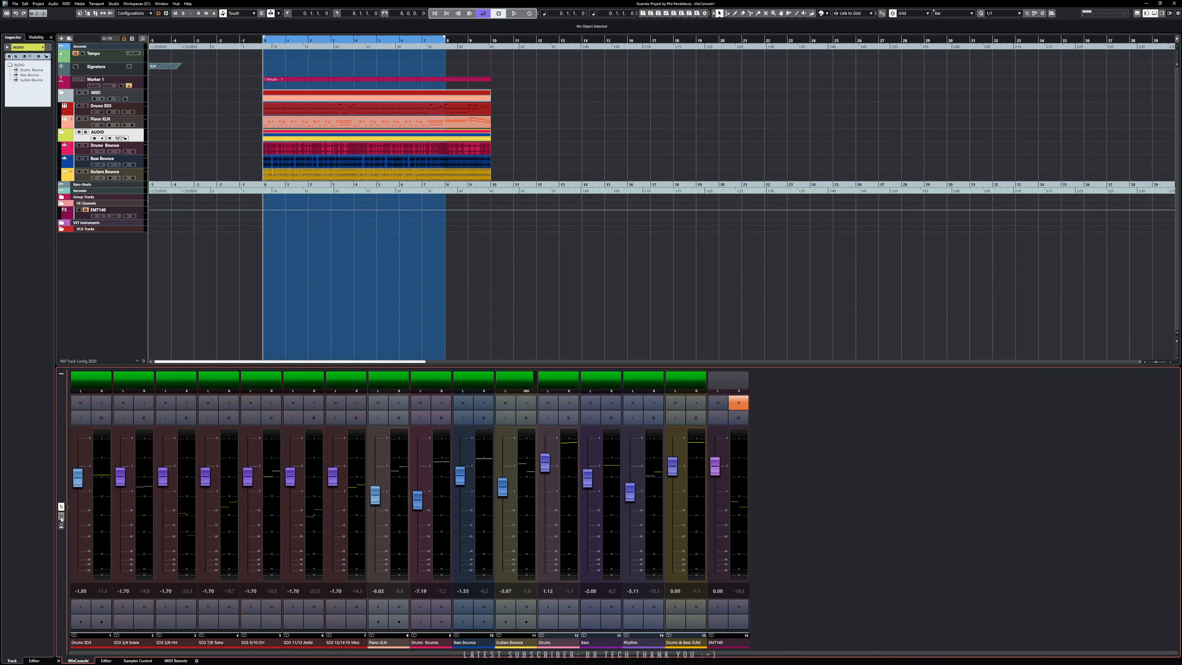
{"action": "left_click", "coordinate": [61, 516]}
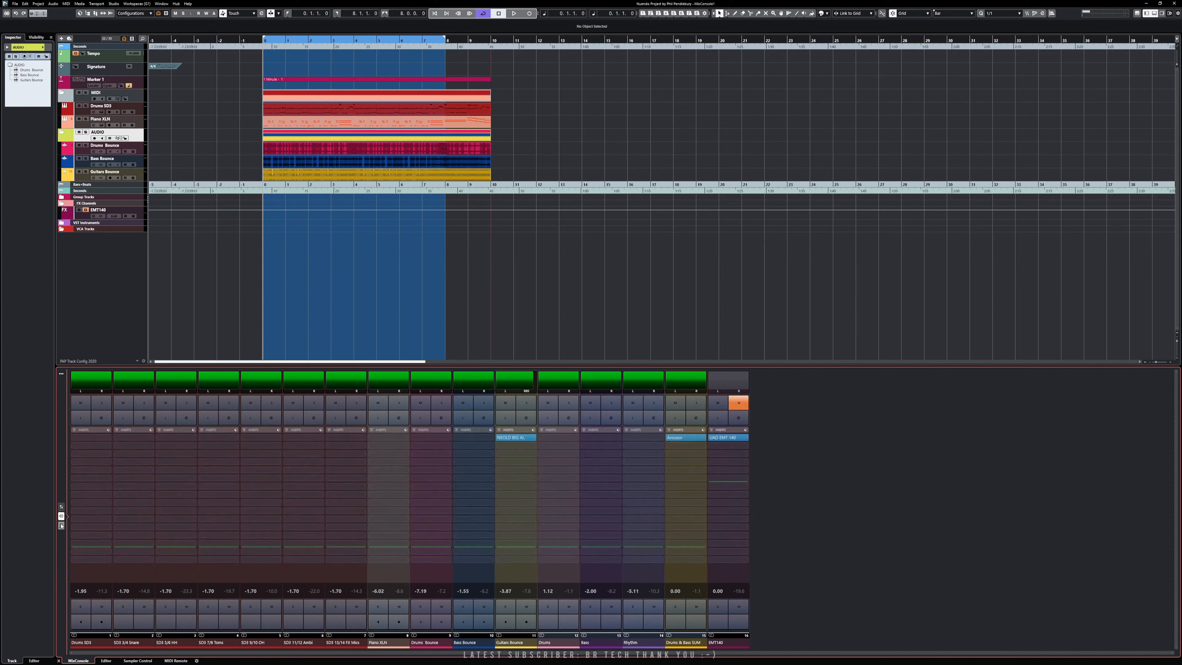
{"action": "left_click", "coordinate": [61, 507]}
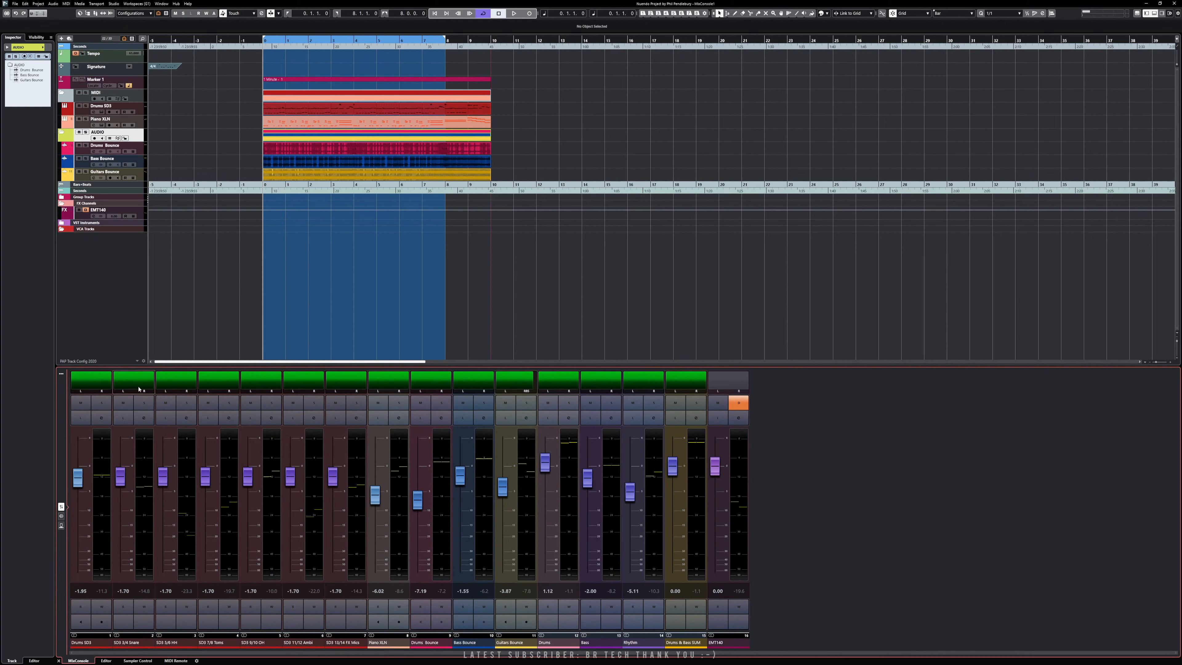
{"action": "left_click", "coordinate": [61, 374]}
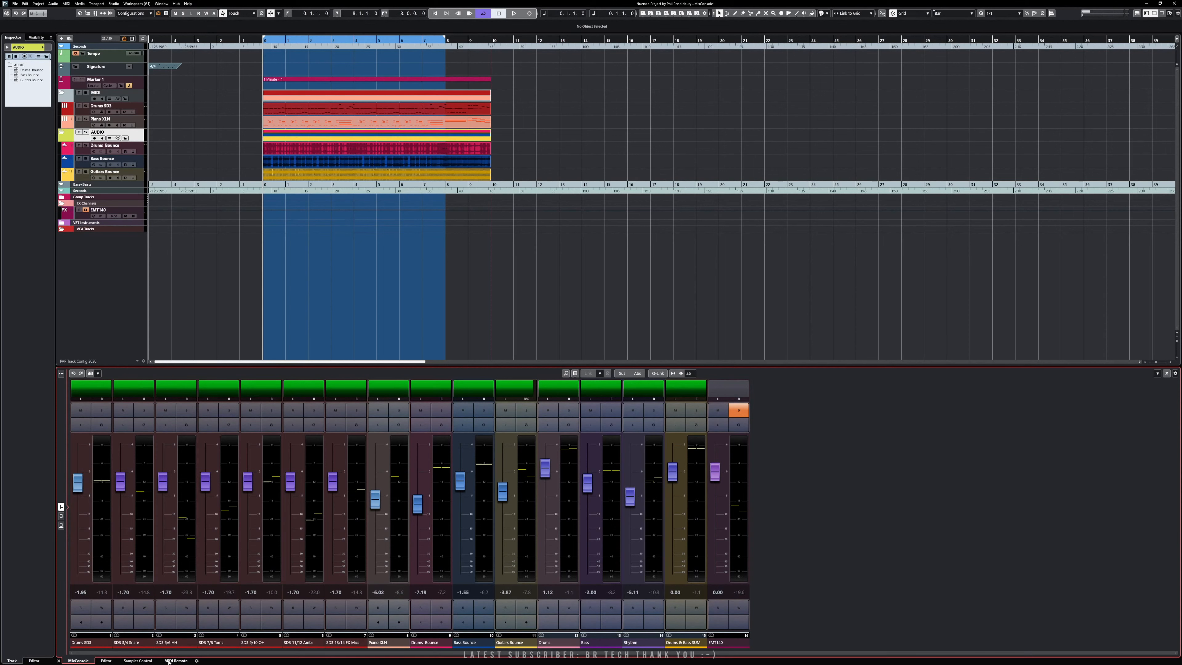
Look through the lower zone's Editor and MIDI Remote pages, returning to the MixConsole page.
{"action": "left_click", "coordinate": [107, 660]}
{"action": "left_click", "coordinate": [79, 660]}
{"action": "left_click", "coordinate": [176, 661]}
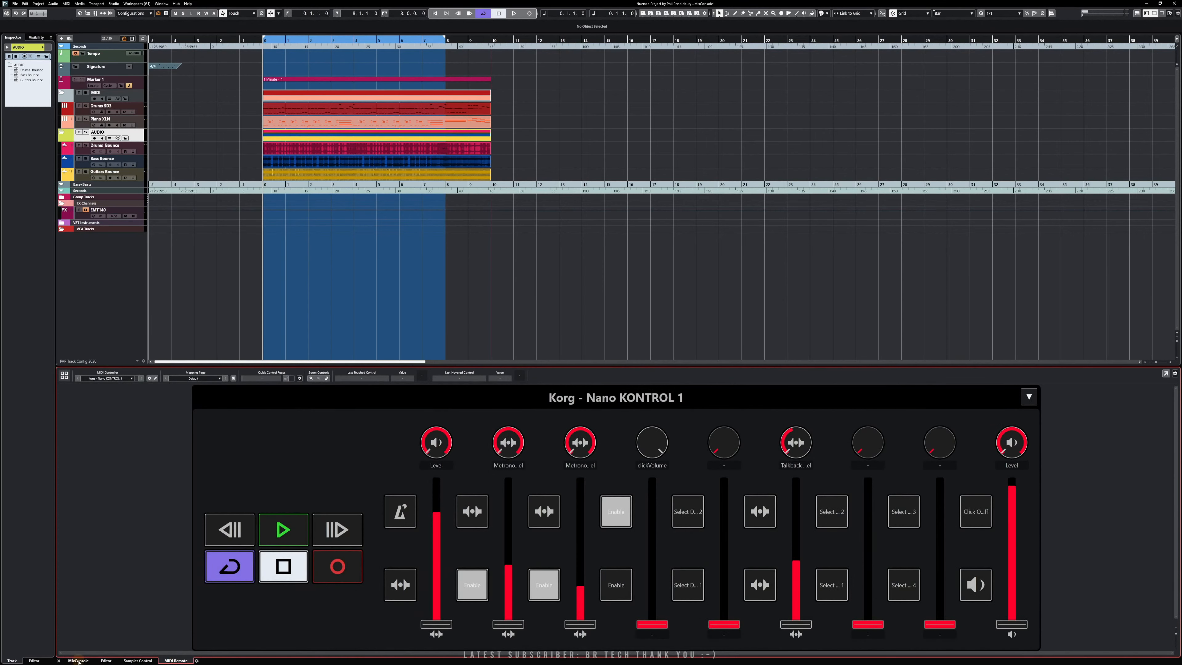
{"action": "left_click", "coordinate": [79, 661]}
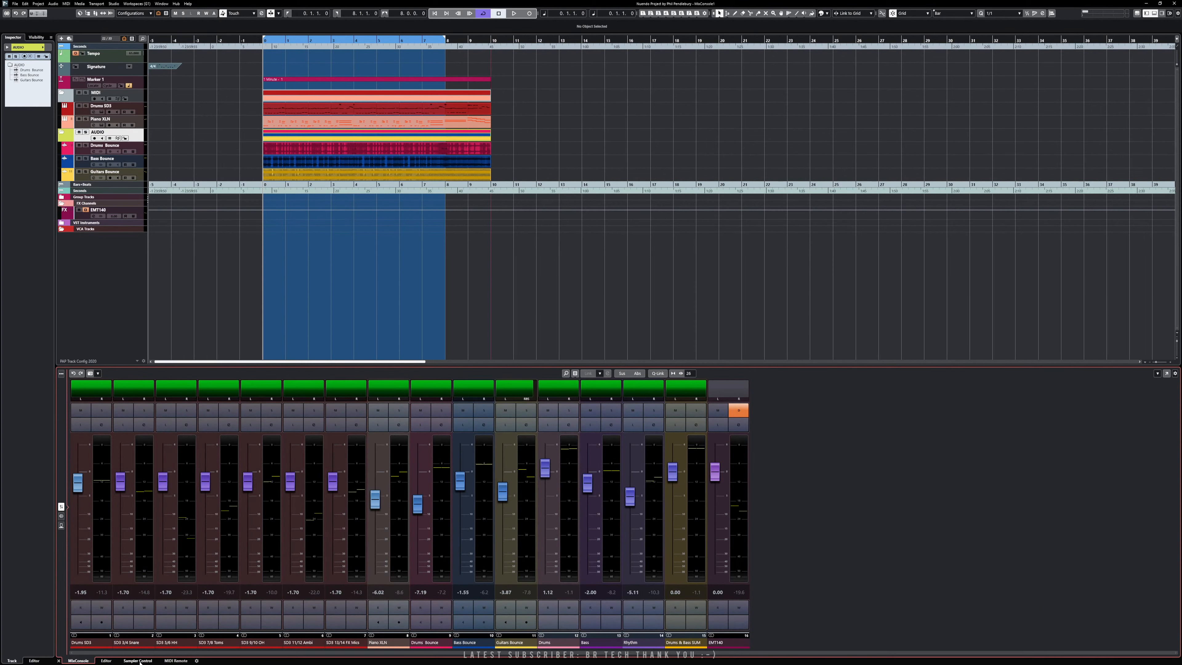
{"action": "left_click", "coordinate": [105, 660]}
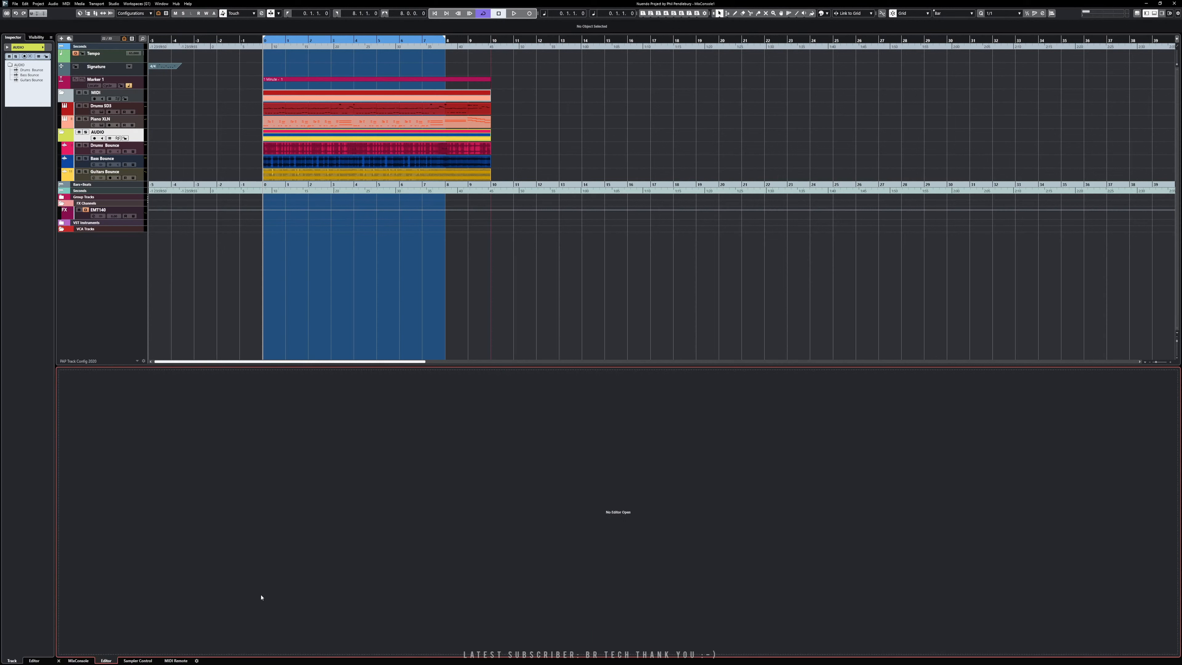
{"action": "left_click", "coordinate": [78, 660]}
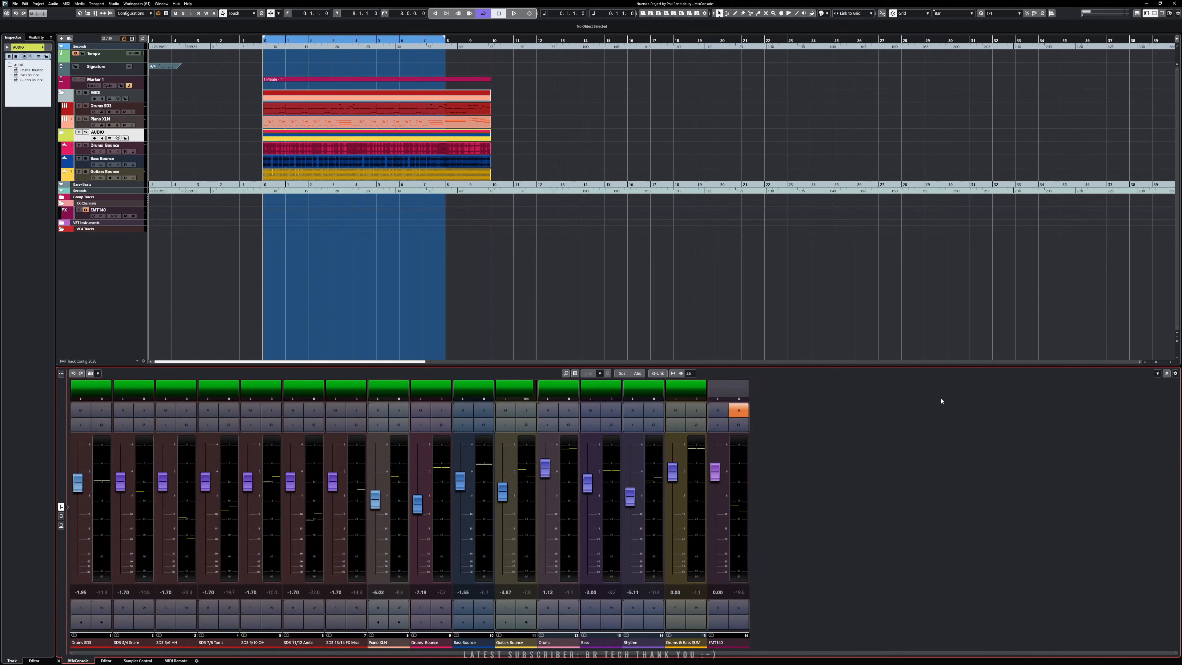
Open the lower-zone mixer in a separate window, close that window and hide the lower zone.
{"action": "left_click", "coordinate": [1166, 373]}
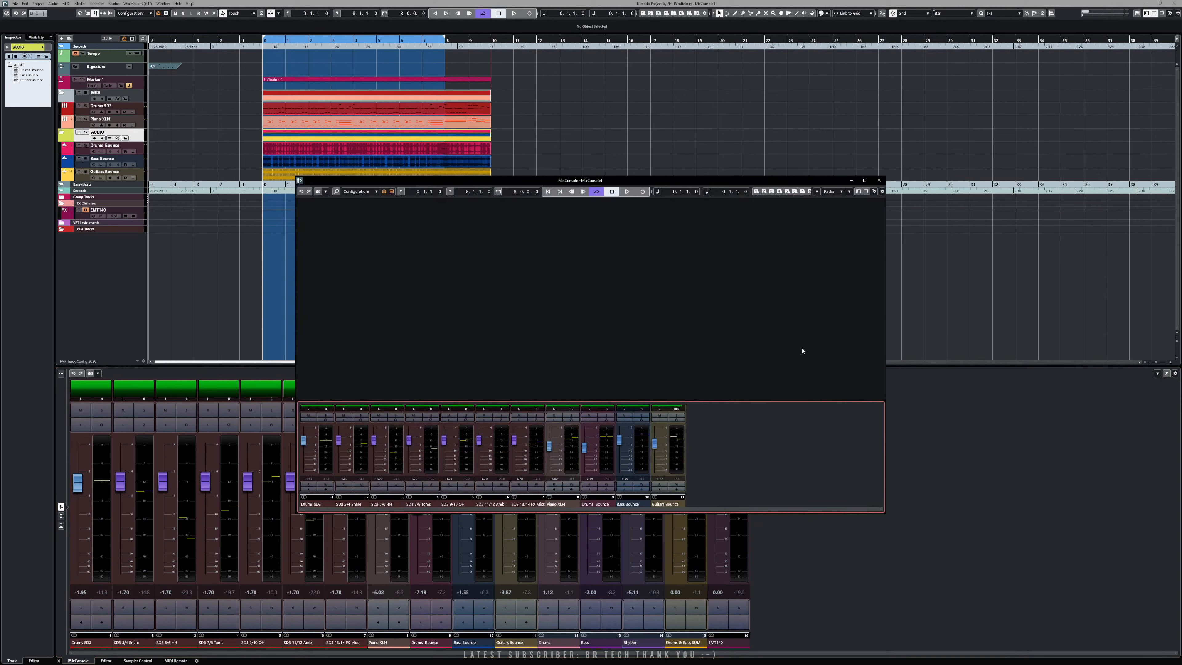
{"action": "left_click", "coordinate": [878, 180]}
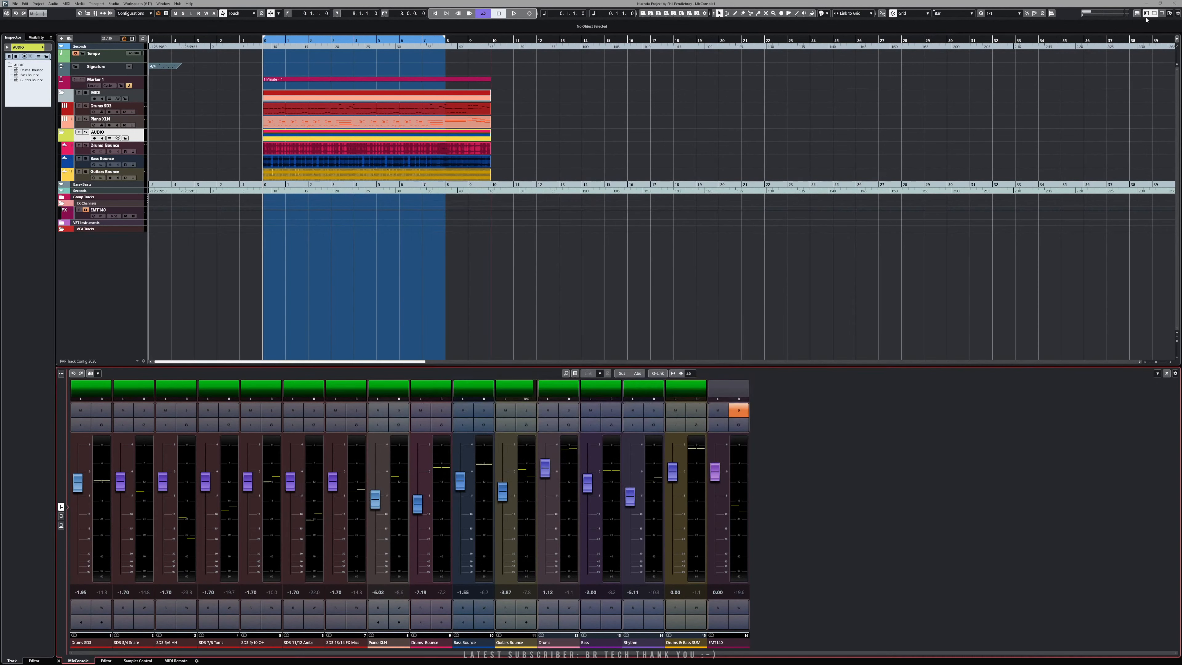
{"action": "left_click", "coordinate": [1154, 13]}
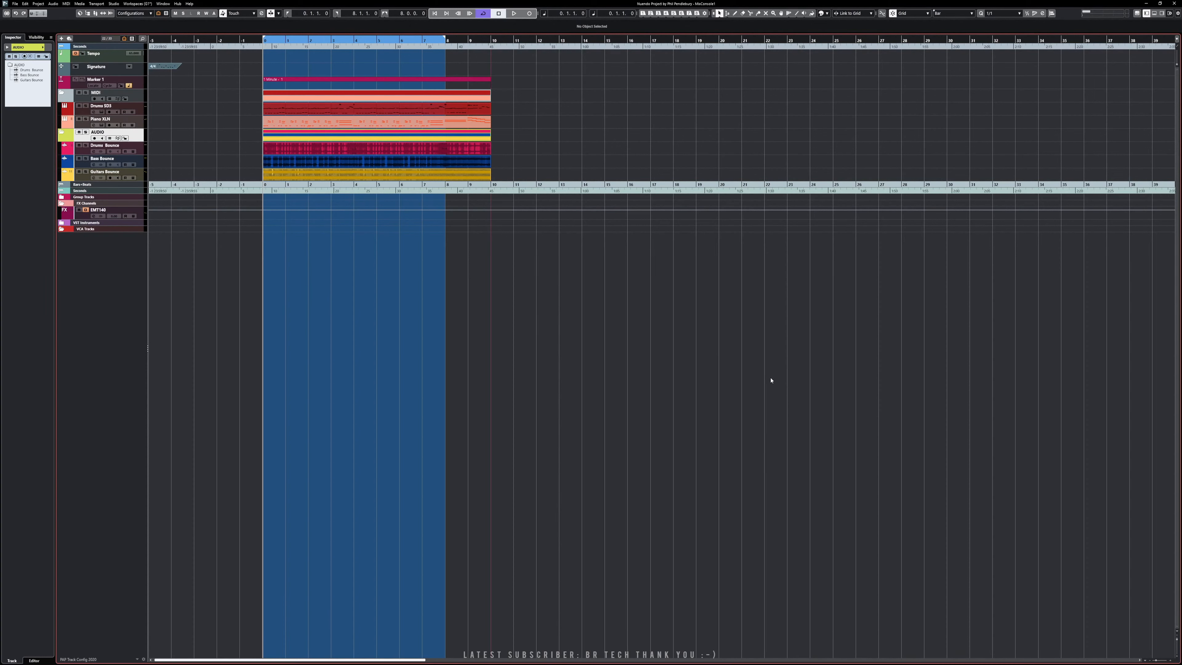
Open the MixConsole as a separate window and try moving and resizing it over the project window.
{"action": "key", "text": "F3"}
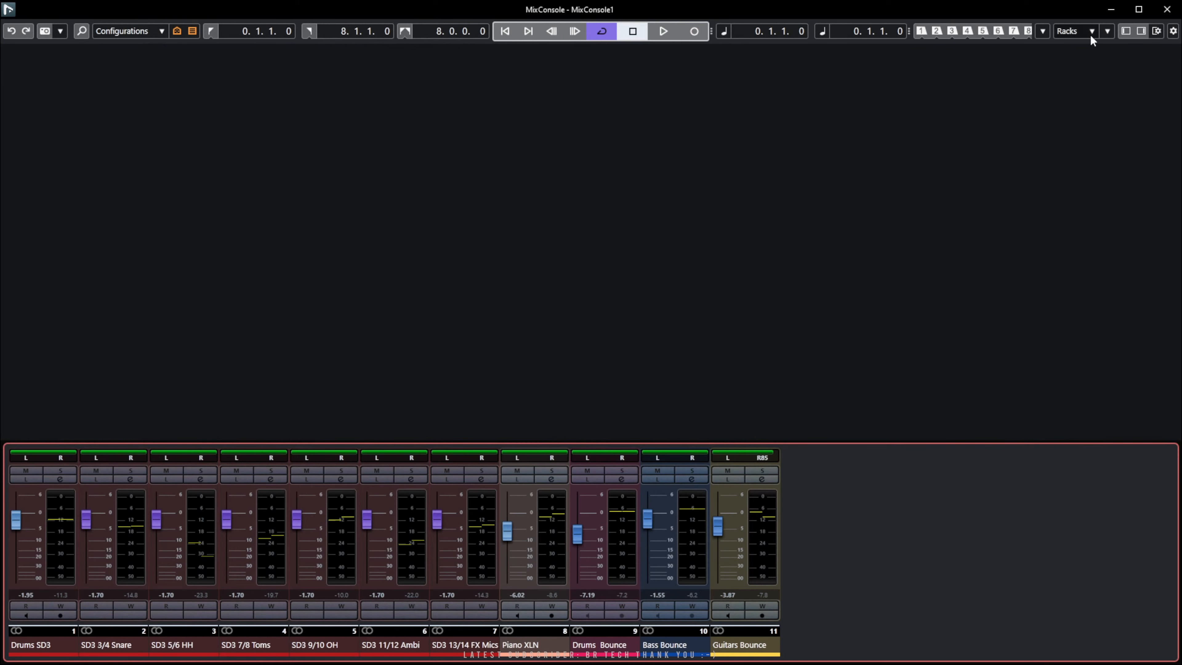
{"action": "left_click", "coordinate": [635, 13]}
{"action": "left_click_drag", "start_coordinate": [636, 16], "coordinate": [224, 192]}
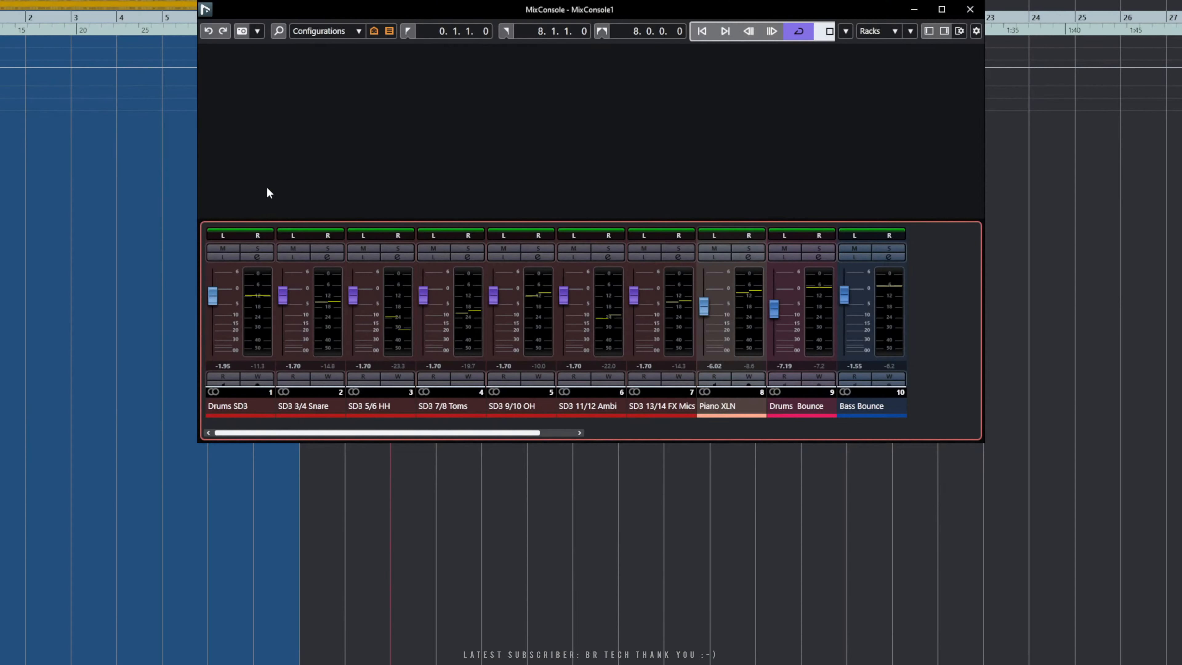
{"action": "left_click_drag", "start_coordinate": [406, 19], "coordinate": [79, 186]}
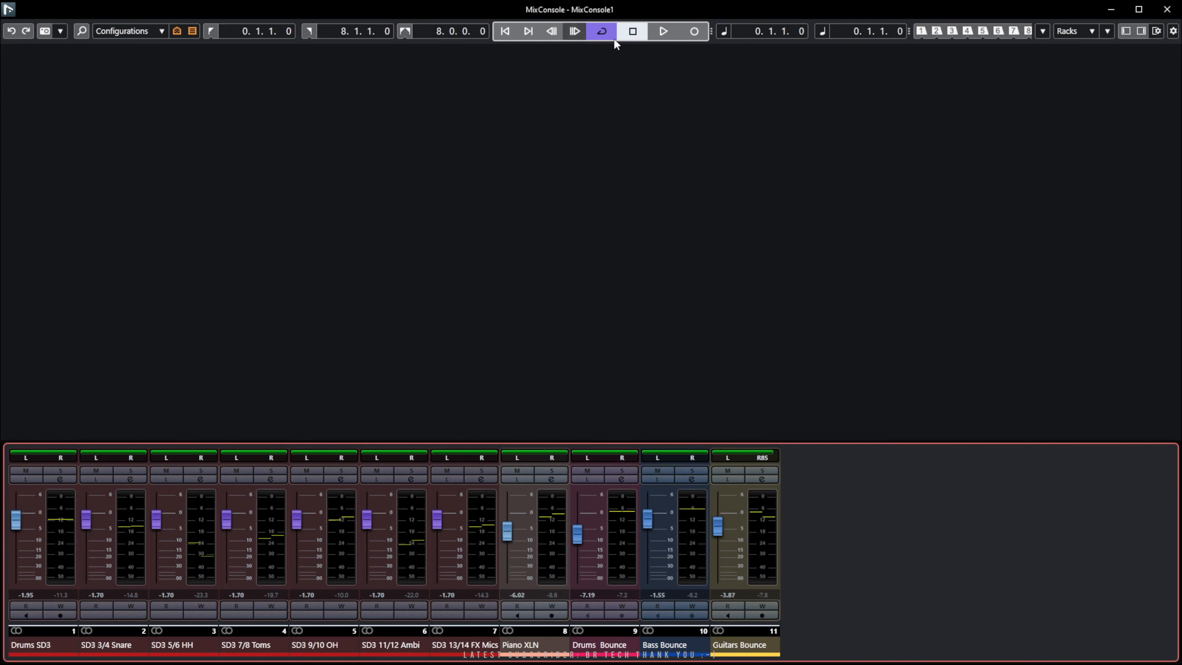
Move the MixConsole window aside, widen it to expose its full toolbar, and reposition it over the project window.
{"action": "left_click_drag", "start_coordinate": [942, 12], "coordinate": [533, 22]}
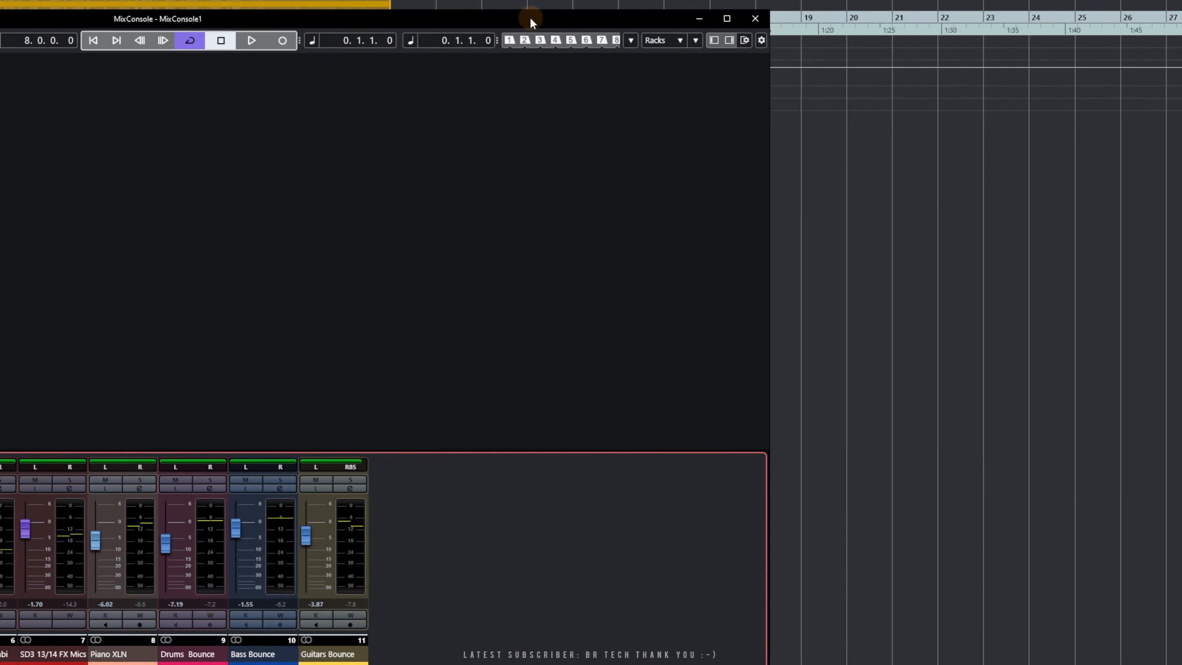
{"action": "left_click_drag", "start_coordinate": [770, 125], "coordinate": [1177, 135]}
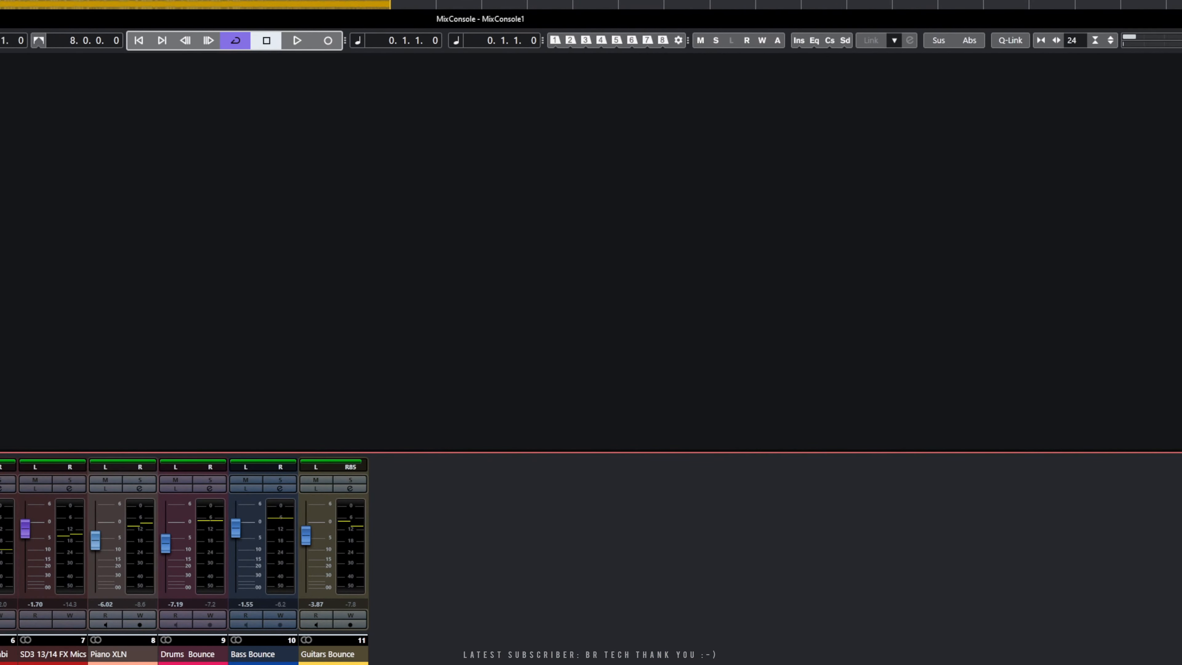
{"action": "left_click_drag", "start_coordinate": [695, 21], "coordinate": [763, 43]}
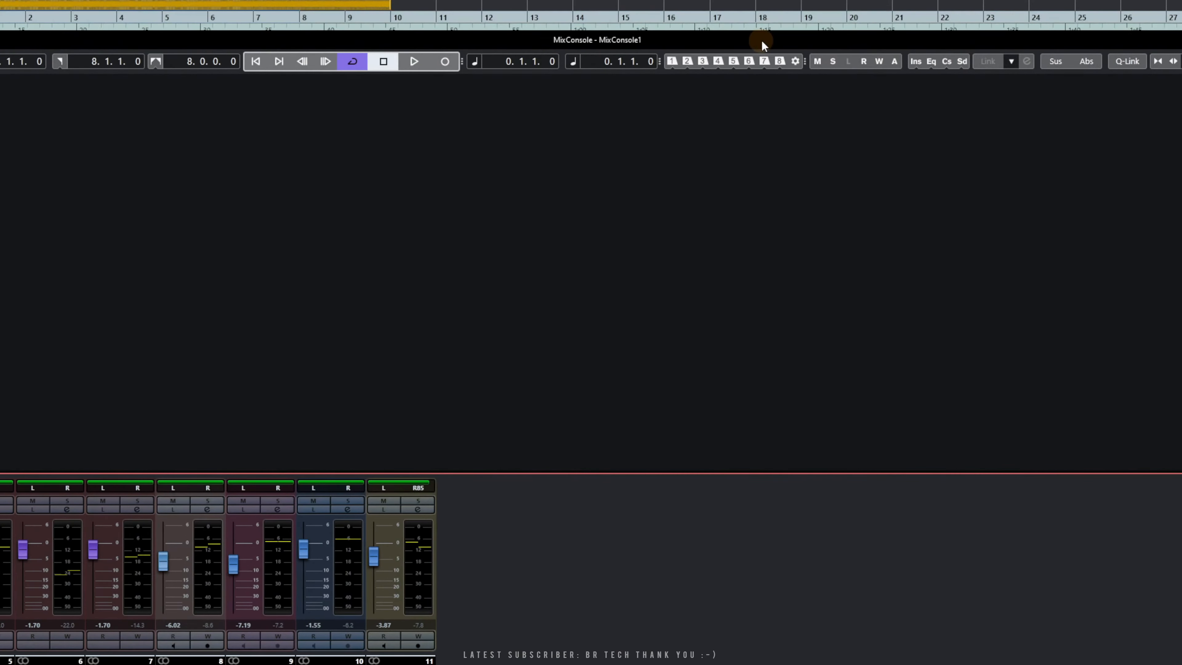
{"action": "left_click_drag", "start_coordinate": [554, 41], "coordinate": [146, 146]}
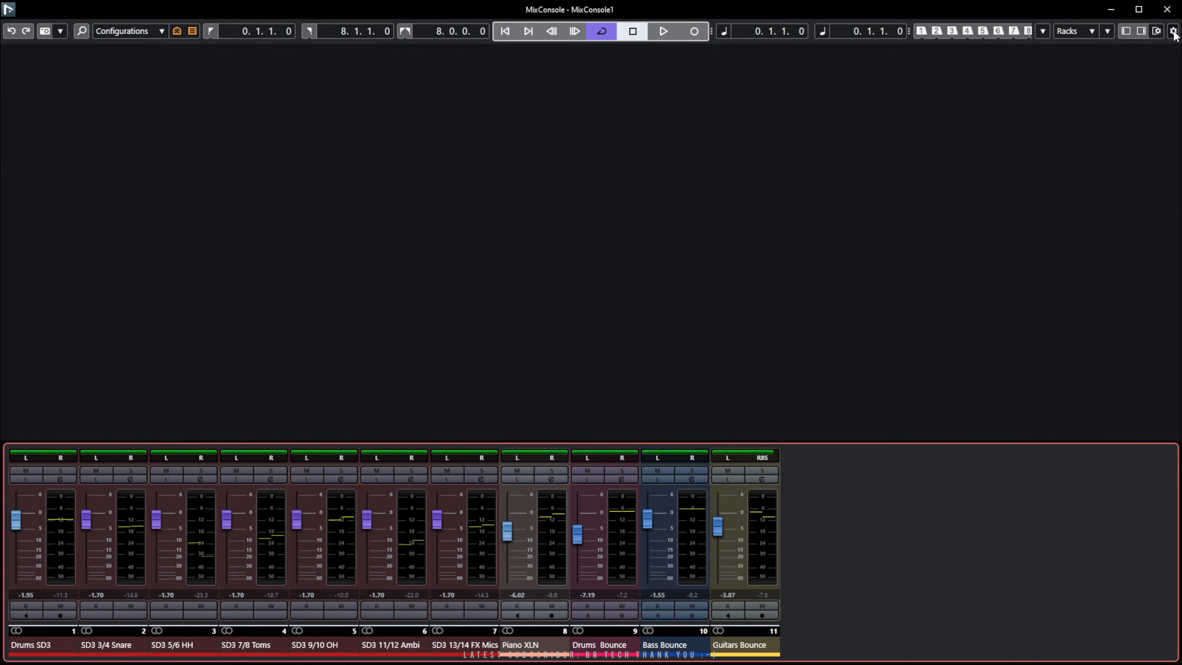
Move the MixConsole window so its toolbar item list fits on screen and open the toolbar Setup dialog.
{"action": "left_click", "coordinate": [1172, 31]}
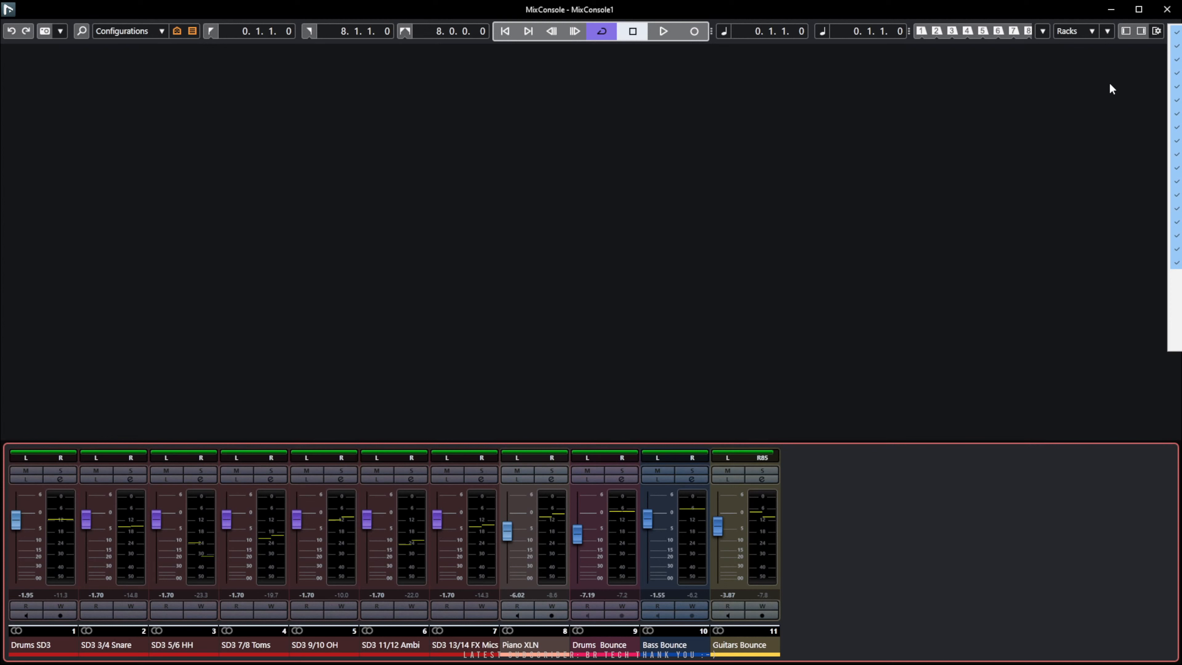
{"action": "left_click", "coordinate": [1071, 174]}
{"action": "left_click_drag", "start_coordinate": [960, 15], "coordinate": [949, 14]}
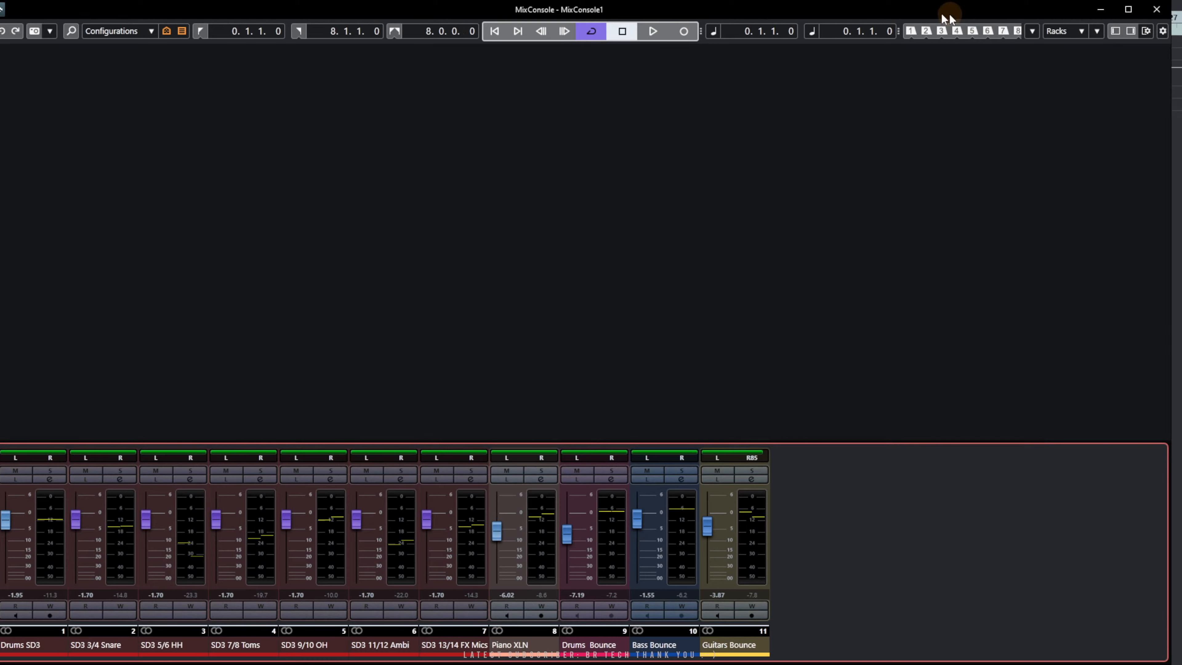
{"action": "left_click", "coordinate": [969, 33]}
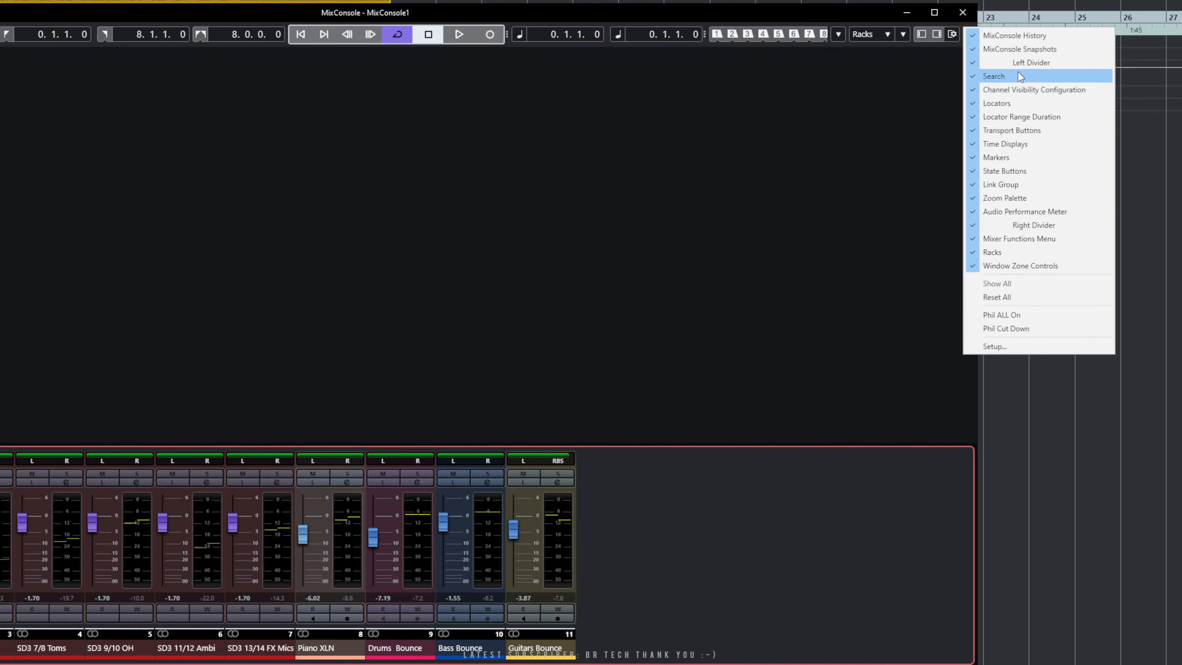
{"action": "left_click", "coordinate": [1014, 347]}
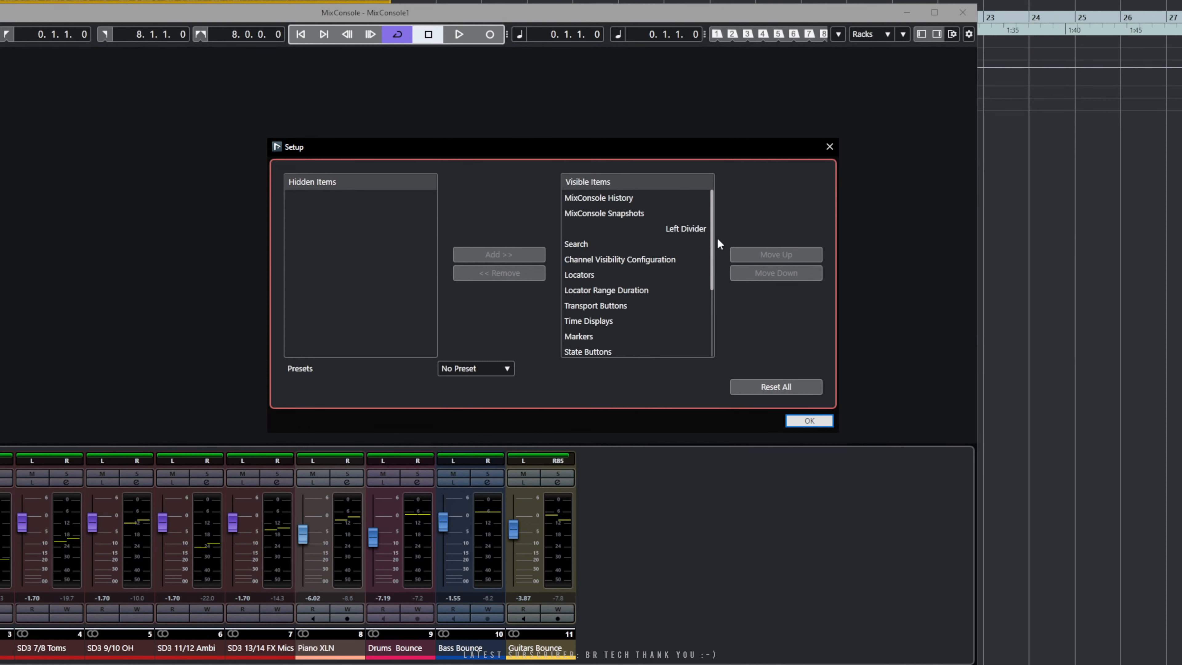
Hide the Transport Buttons, Markers and State Buttons from the MixConsole toolbar.
{"action": "mouse_move", "coordinate": [712, 233]}
{"action": "left_mouse_down"}
{"action": "mouse_move", "coordinate": [707, 309]}
{"action": "mouse_move", "coordinate": [713, 212]}
{"action": "left_mouse_up"}
{"action": "left_click", "coordinate": [595, 305]}
{"action": "left_click", "coordinate": [500, 272]}
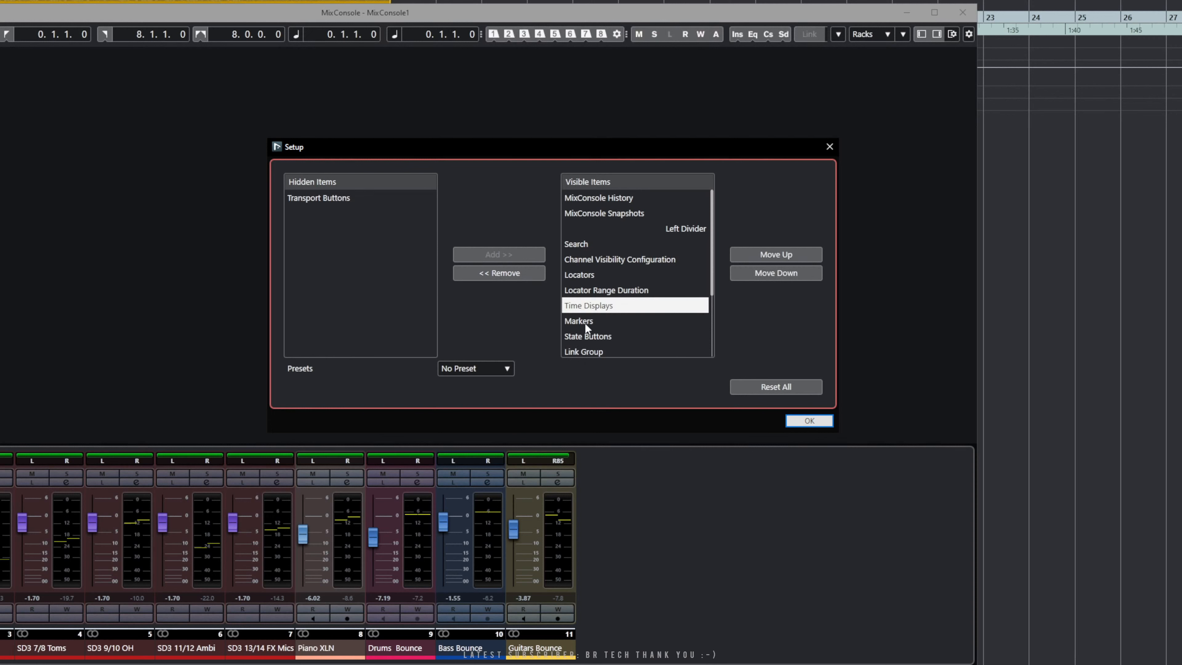
{"action": "left_click", "coordinate": [585, 321]}
{"action": "left_click", "coordinate": [512, 273]}
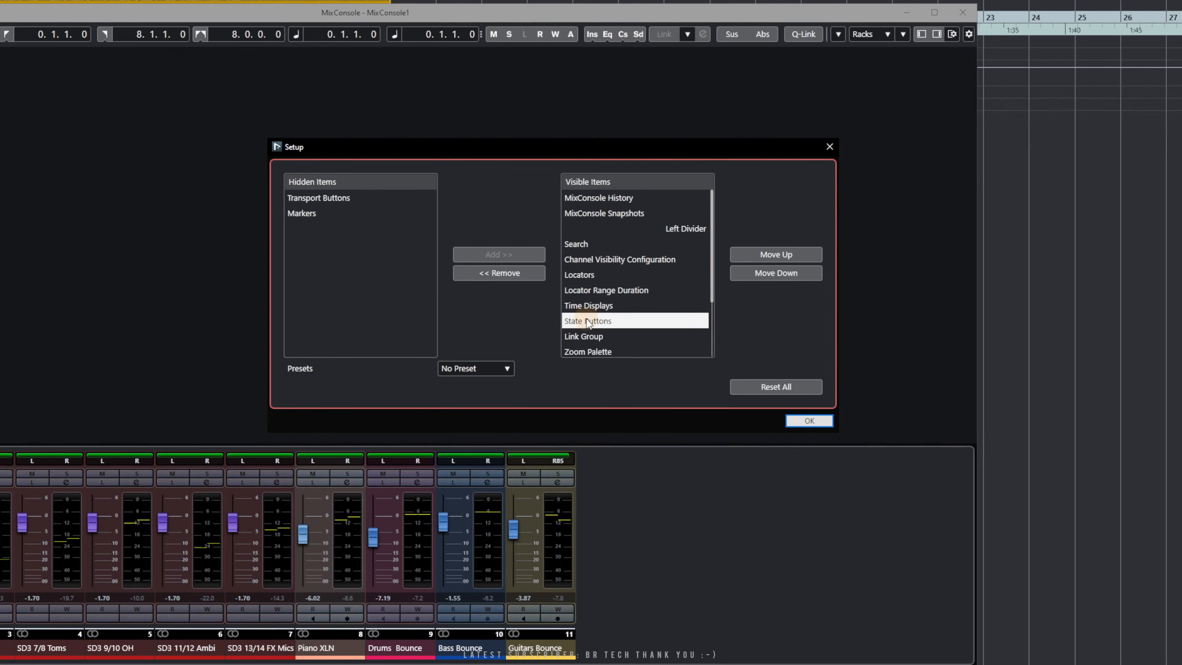
{"action": "left_click", "coordinate": [511, 277]}
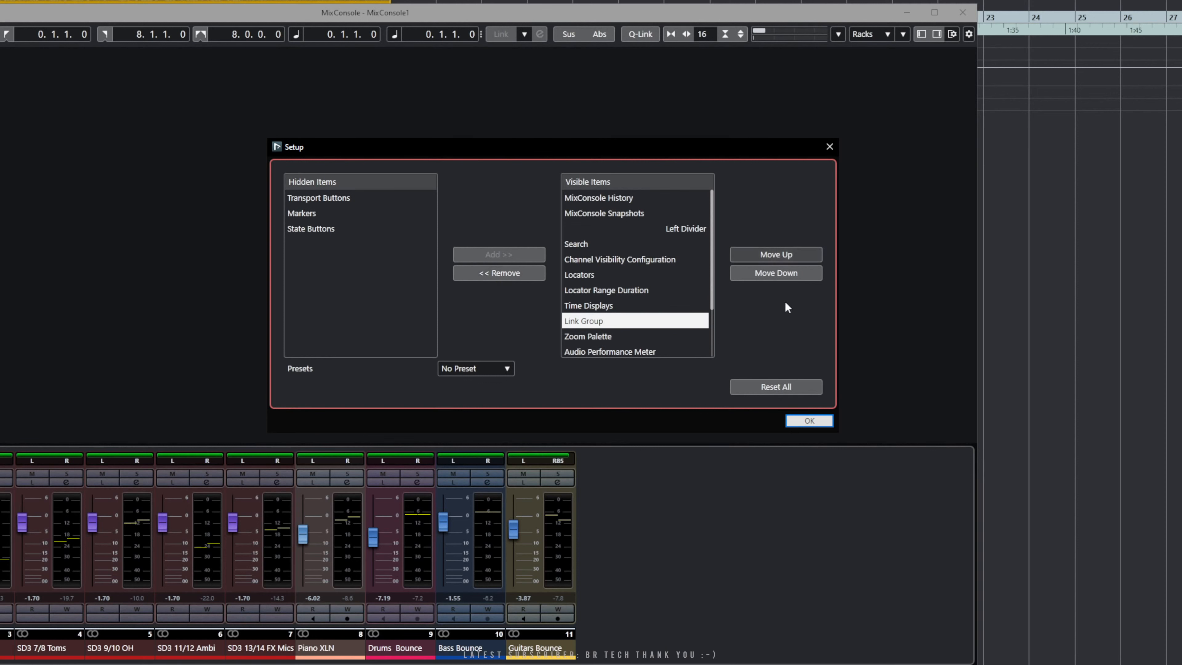
Hide the Locators and Link Group from the MixConsole toolbar as well and confirm the setup.
{"action": "left_click", "coordinate": [589, 277]}
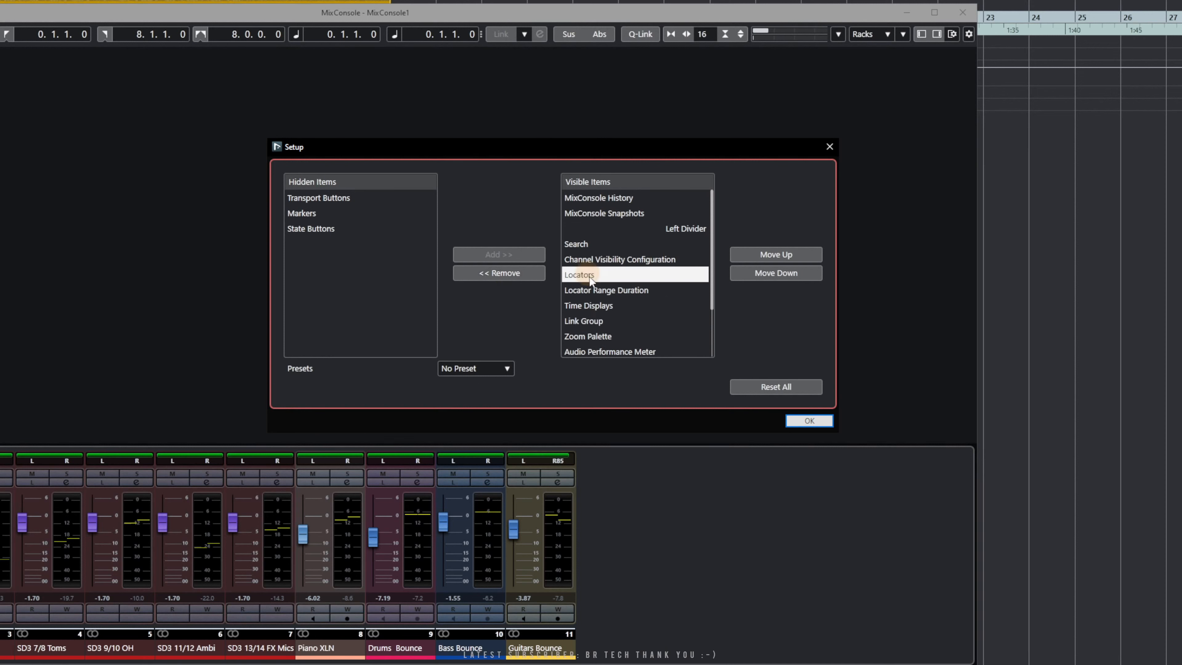
{"action": "left_click", "coordinate": [508, 273]}
{"action": "left_click", "coordinate": [585, 308]}
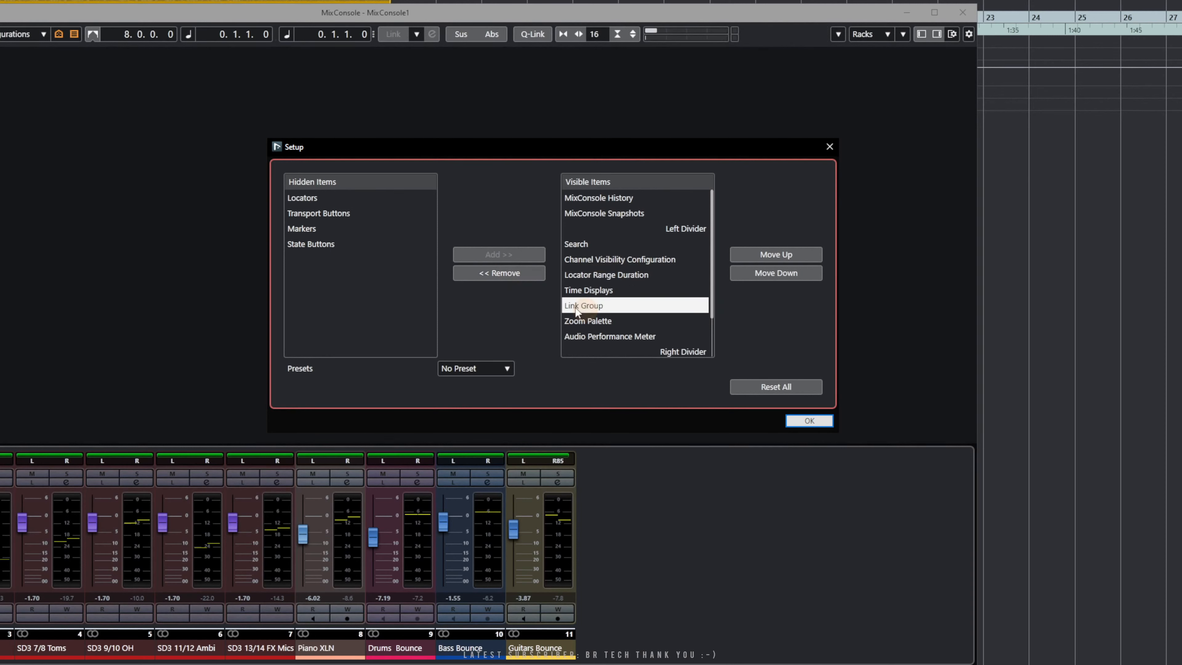
{"action": "left_click", "coordinate": [510, 274]}
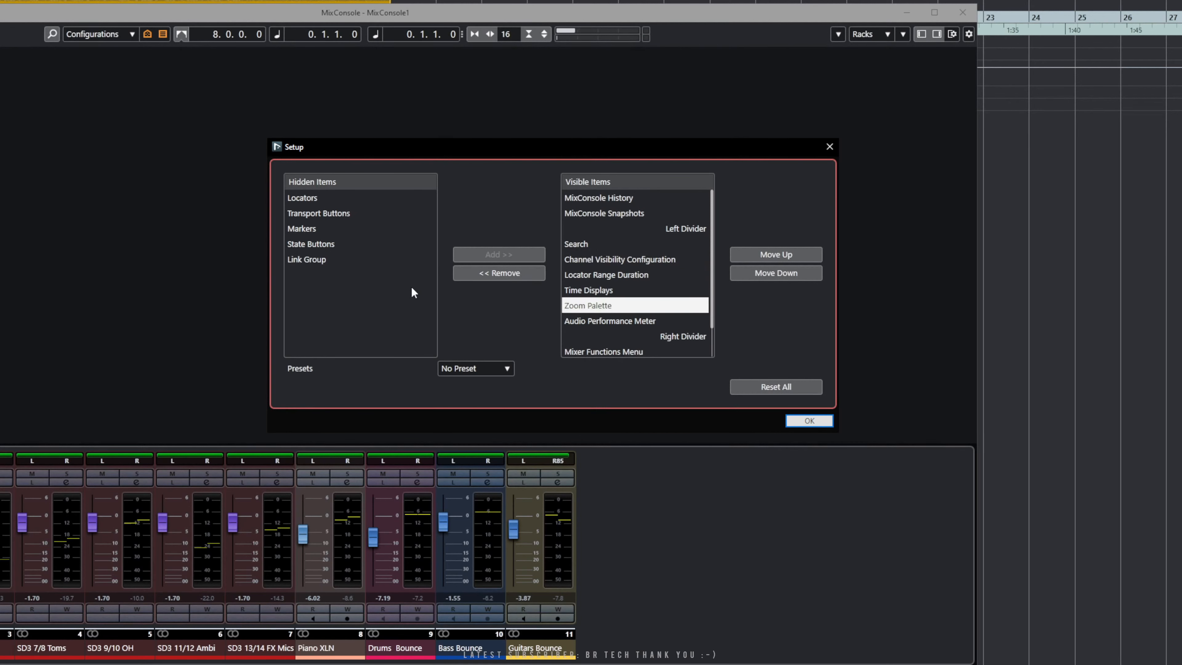
{"action": "left_click", "coordinate": [798, 421]}
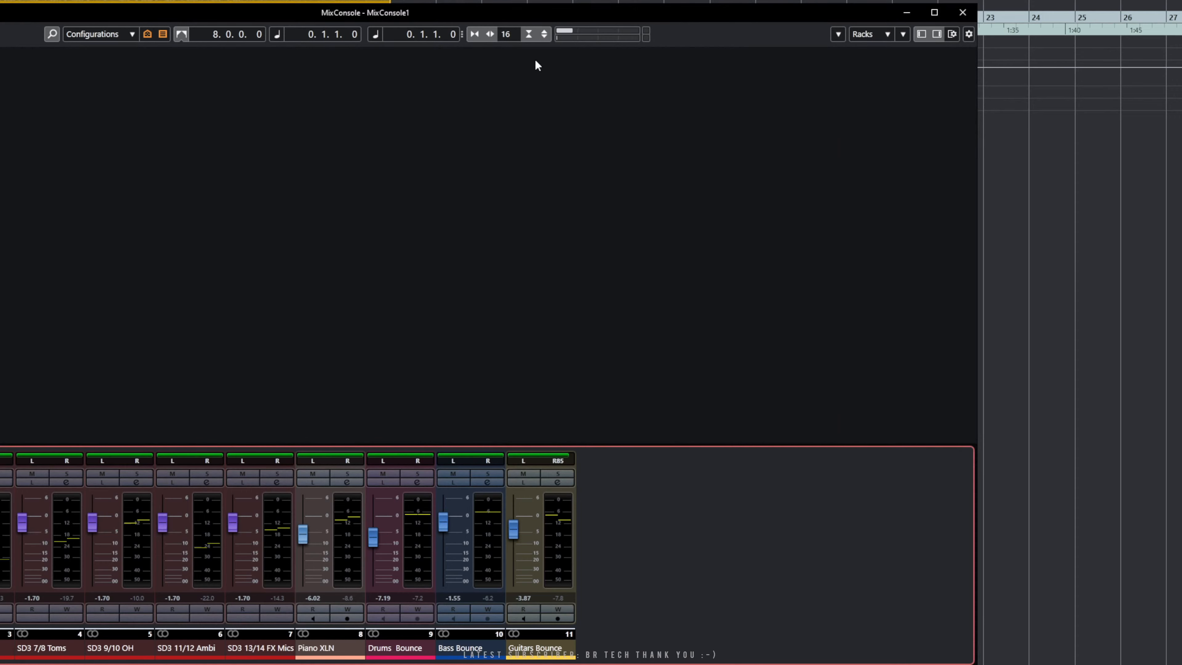
Reposition the MixConsole window to reach its toolbar item list and apply the saved "ALL On" toolbar preset.
{"action": "left_click_drag", "start_coordinate": [453, 17], "coordinate": [598, 201]}
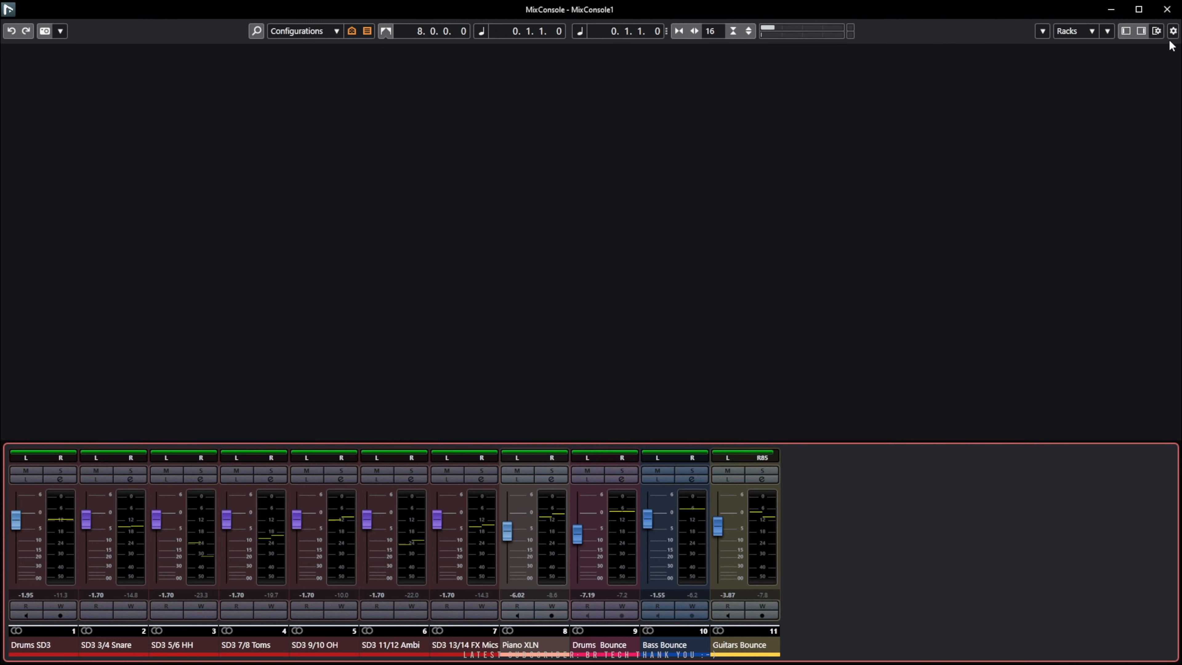
{"action": "left_click", "coordinate": [1173, 32]}
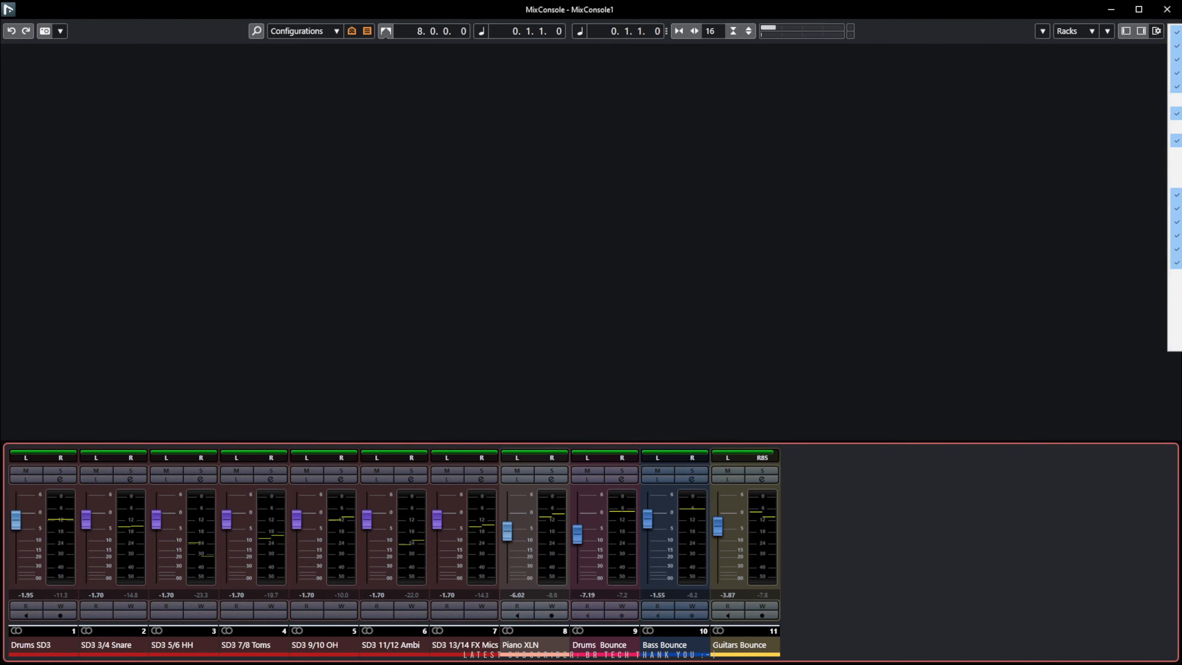
{"action": "left_click", "coordinate": [975, 15]}
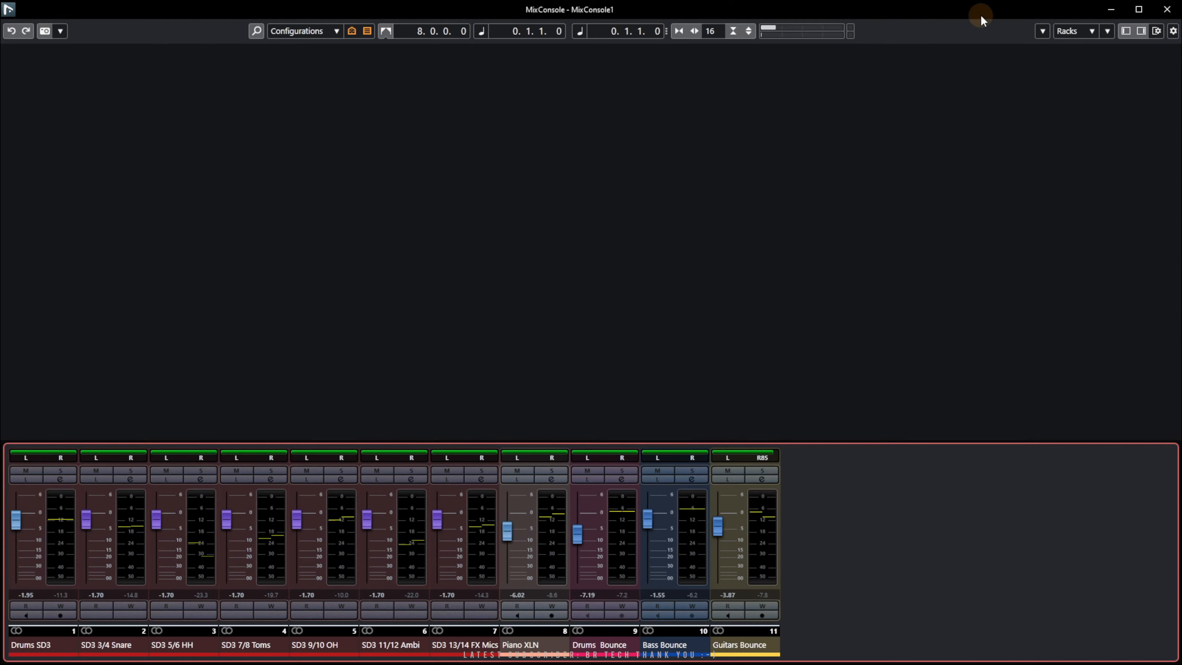
{"action": "left_click_drag", "start_coordinate": [980, 15], "coordinate": [678, 23]}
{"action": "left_click", "coordinate": [1171, 34]}
{"action": "left_click", "coordinate": [829, 40]}
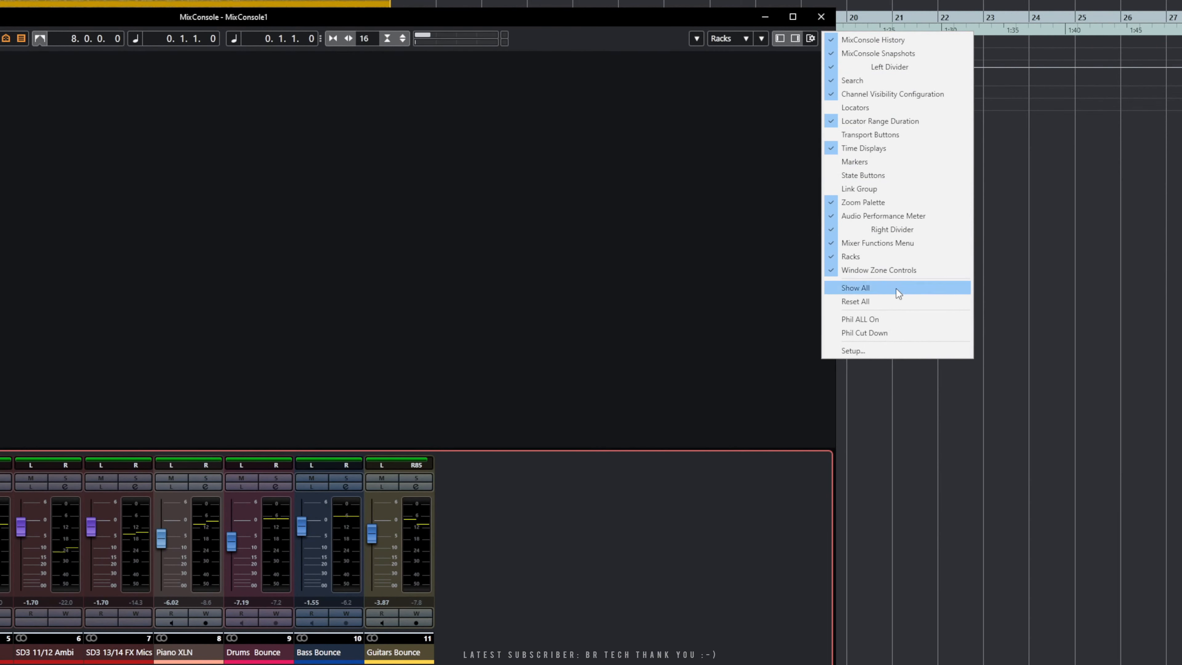
{"action": "left_click", "coordinate": [884, 321]}
Apply the saved "Cut Down" toolbar preset to the MixConsole and move its window back over the project.
{"action": "left_click_drag", "start_coordinate": [509, 24], "coordinate": [767, 25]}
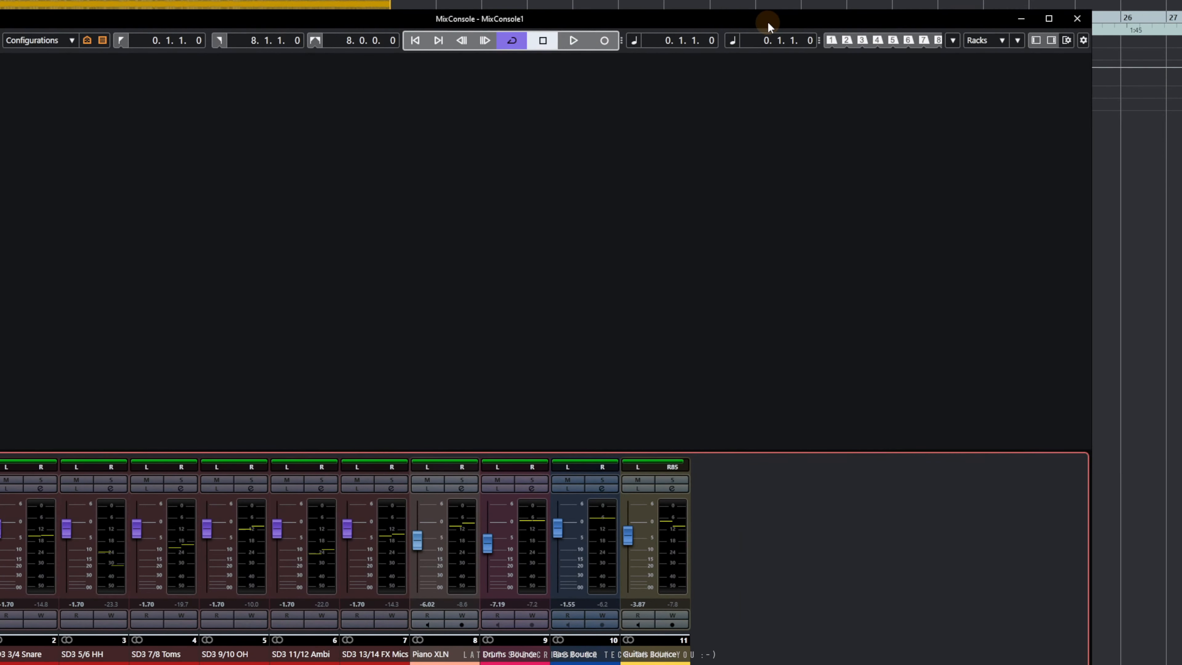
{"action": "left_click_drag", "start_coordinate": [992, 23], "coordinate": [768, 26]}
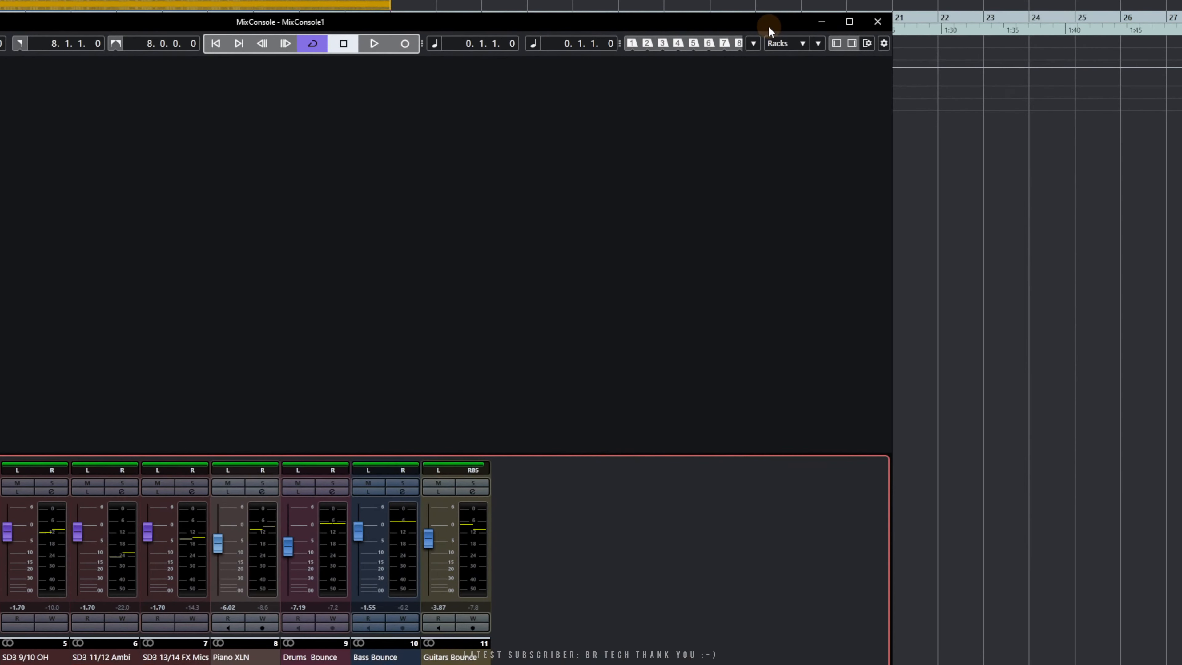
{"action": "right_click", "coordinate": [882, 41]}
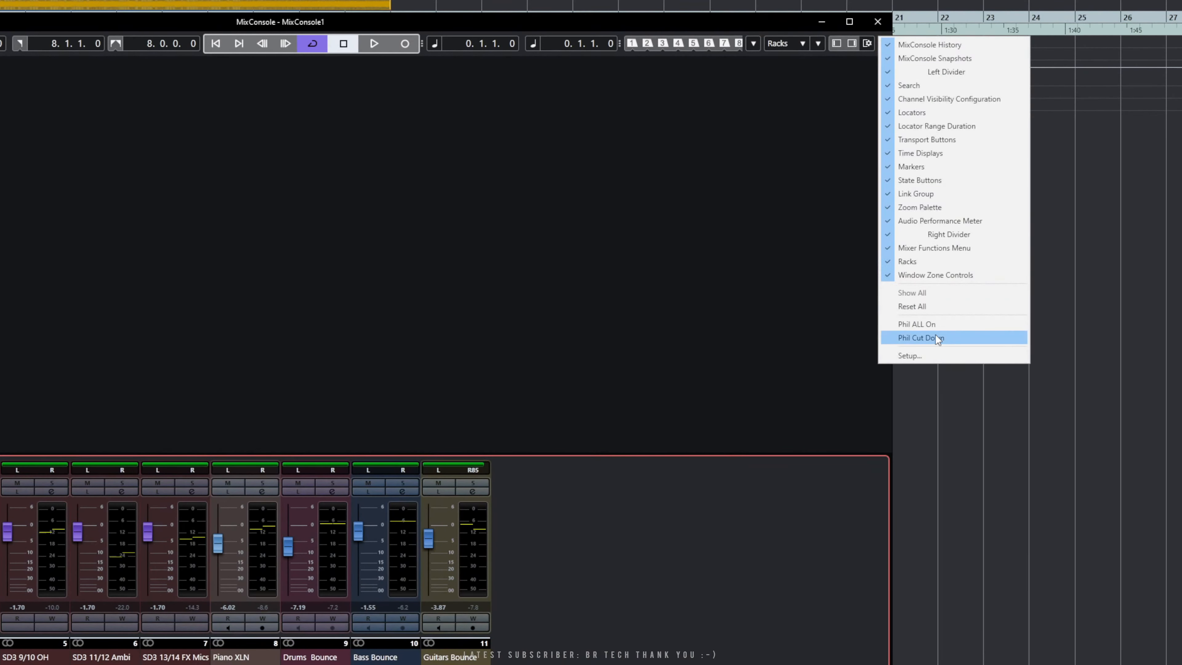
{"action": "left_click", "coordinate": [926, 338]}
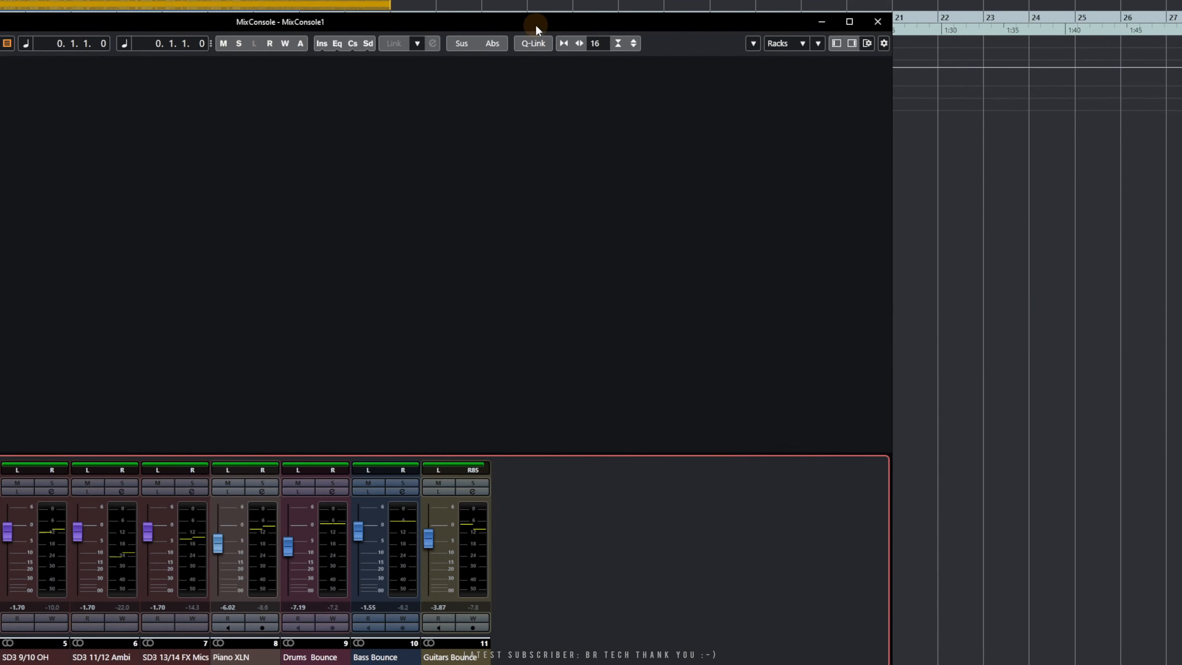
{"action": "left_click_drag", "start_coordinate": [535, 24], "coordinate": [916, 143]}
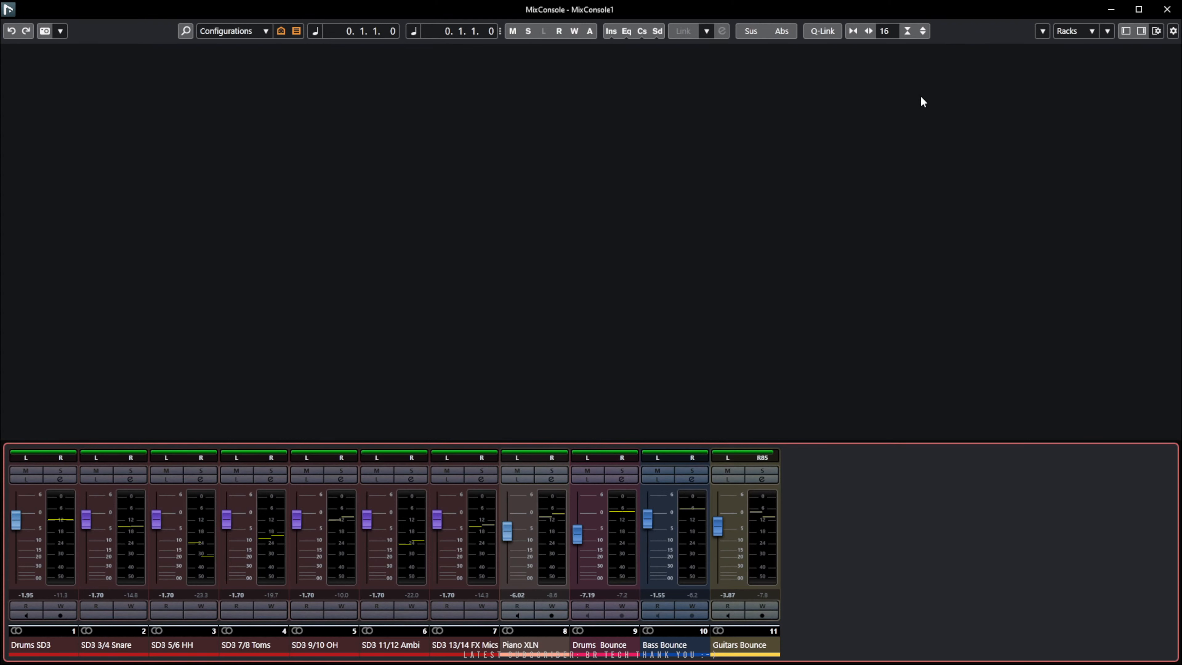
Reopen the MixConsole's toolbar Setup dialog and view the options for saving, removing and renaming presets.
{"action": "left_click", "coordinate": [954, 11]}
{"action": "left_click_drag", "start_coordinate": [954, 14], "coordinate": [600, 20]}
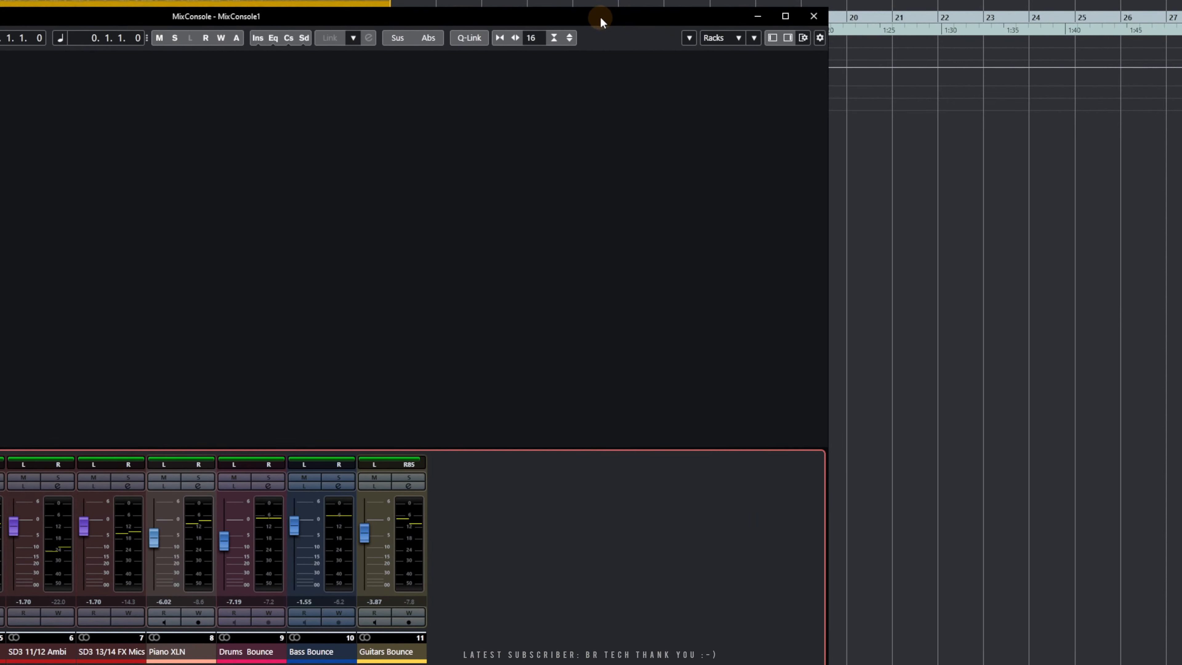
{"action": "left_click", "coordinate": [820, 38]}
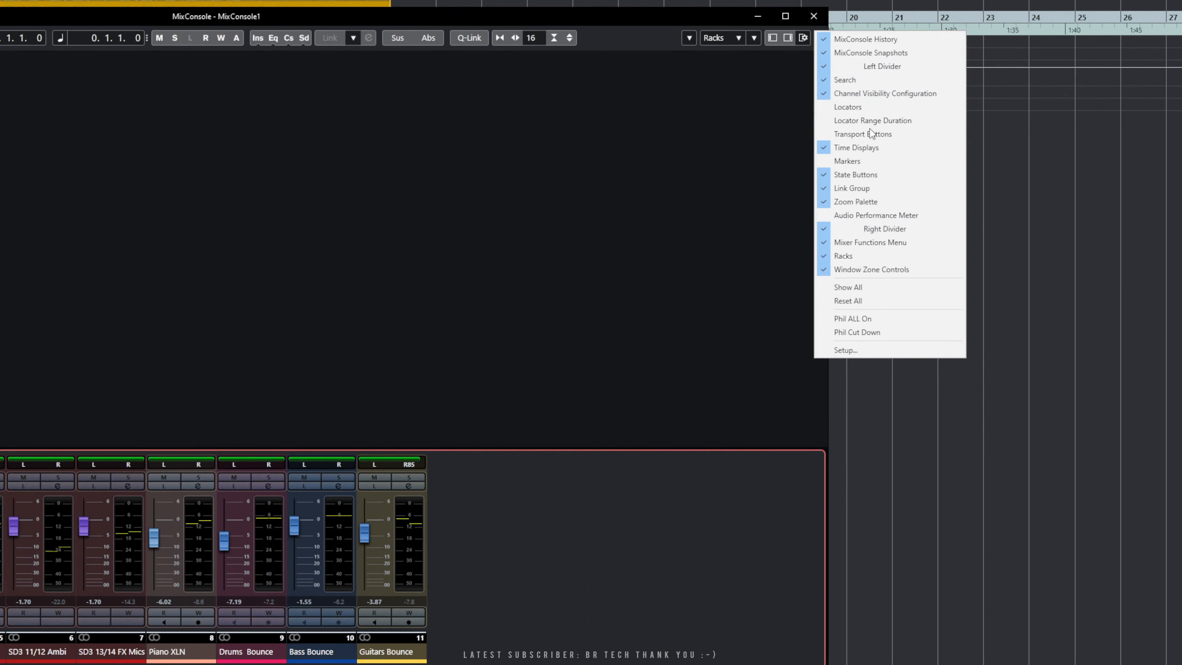
{"action": "left_click", "coordinate": [859, 354]}
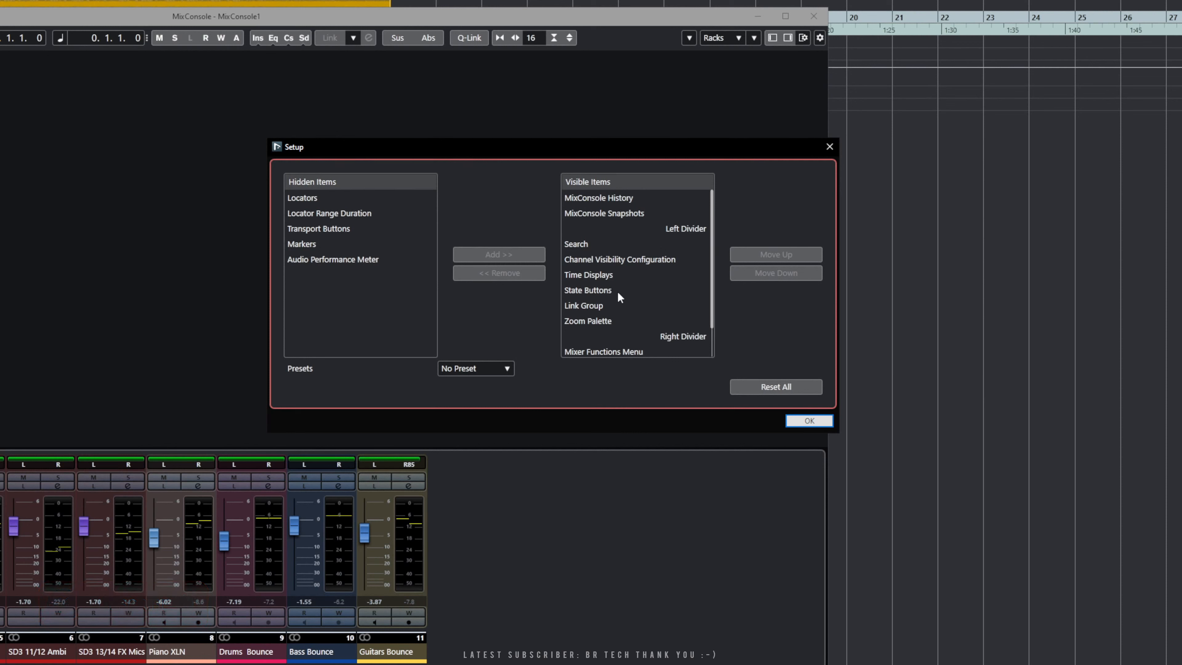
{"action": "left_click", "coordinate": [507, 368]}
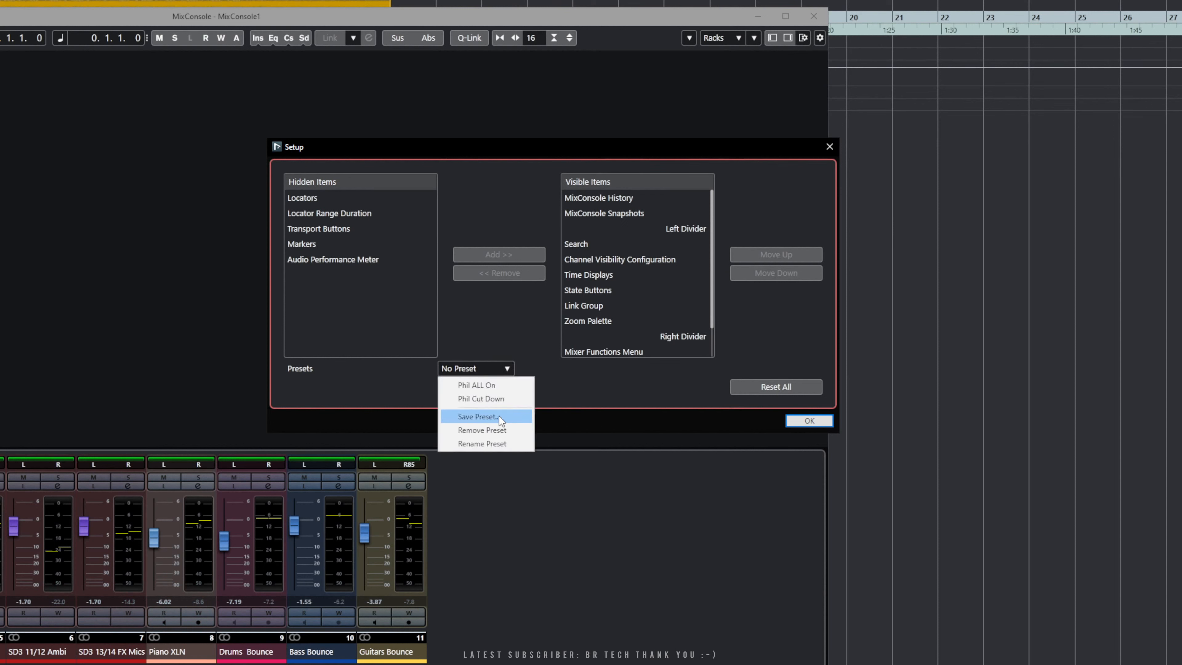
{"action": "left_click", "coordinate": [576, 391]}
Select the "Cut Down" preset in the toolbar setup, confirm it, and reapply it from the toolbar item list.
{"action": "left_click", "coordinate": [508, 368]}
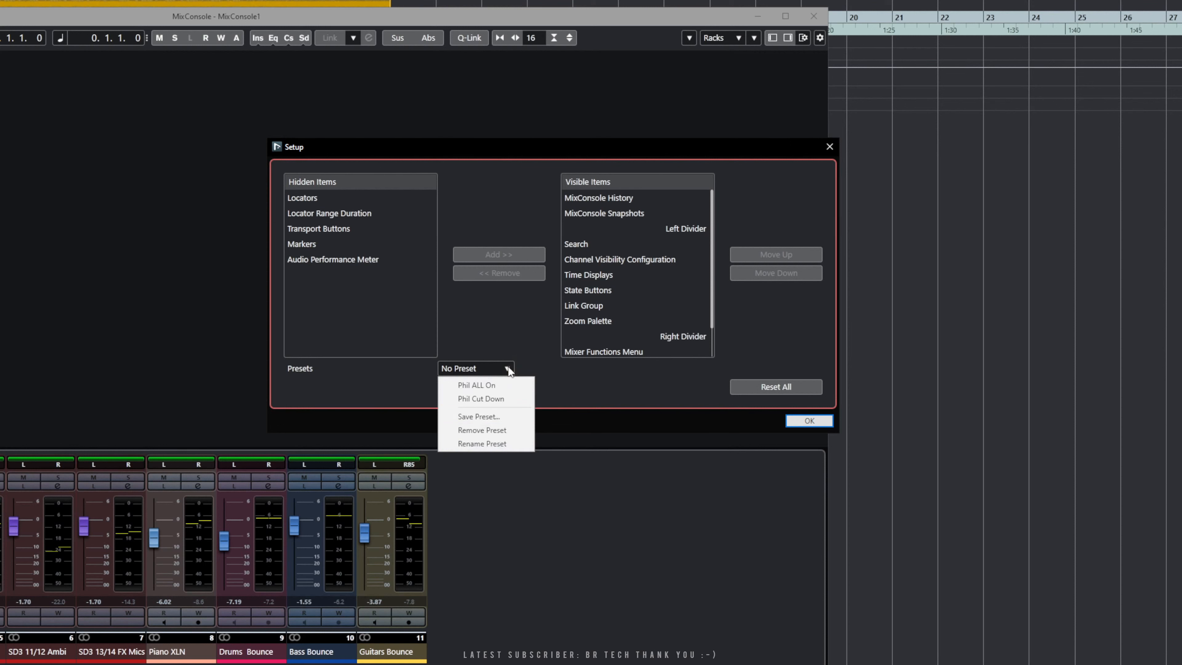
{"action": "left_click", "coordinate": [484, 398]}
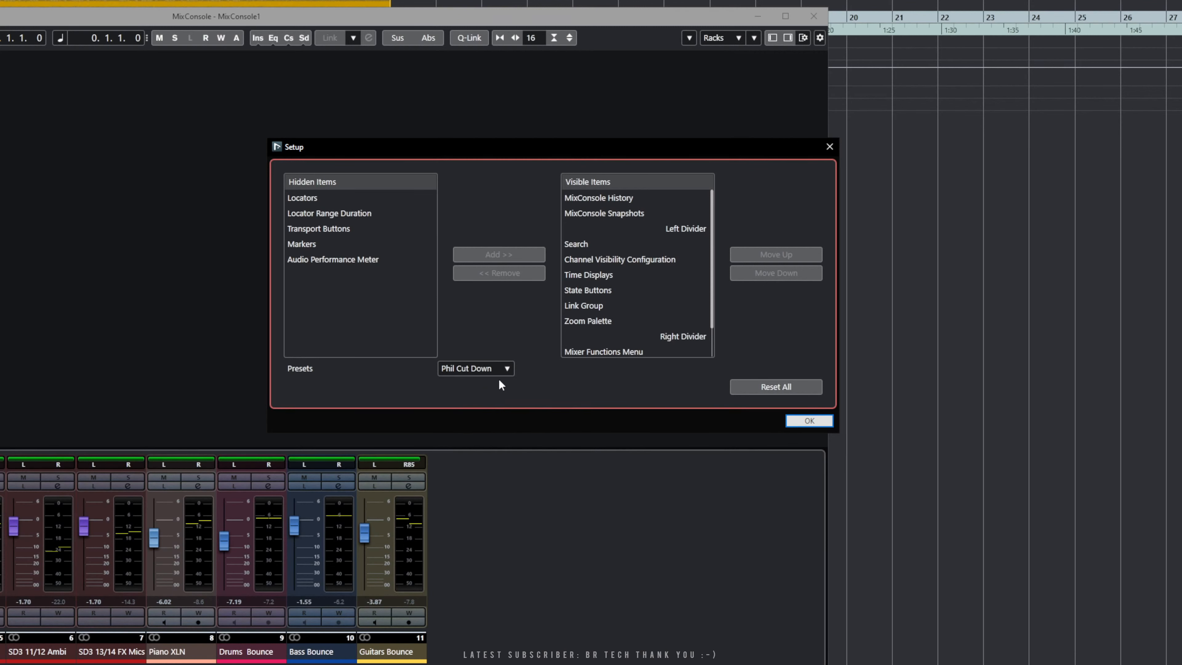
{"action": "left_click", "coordinate": [802, 423]}
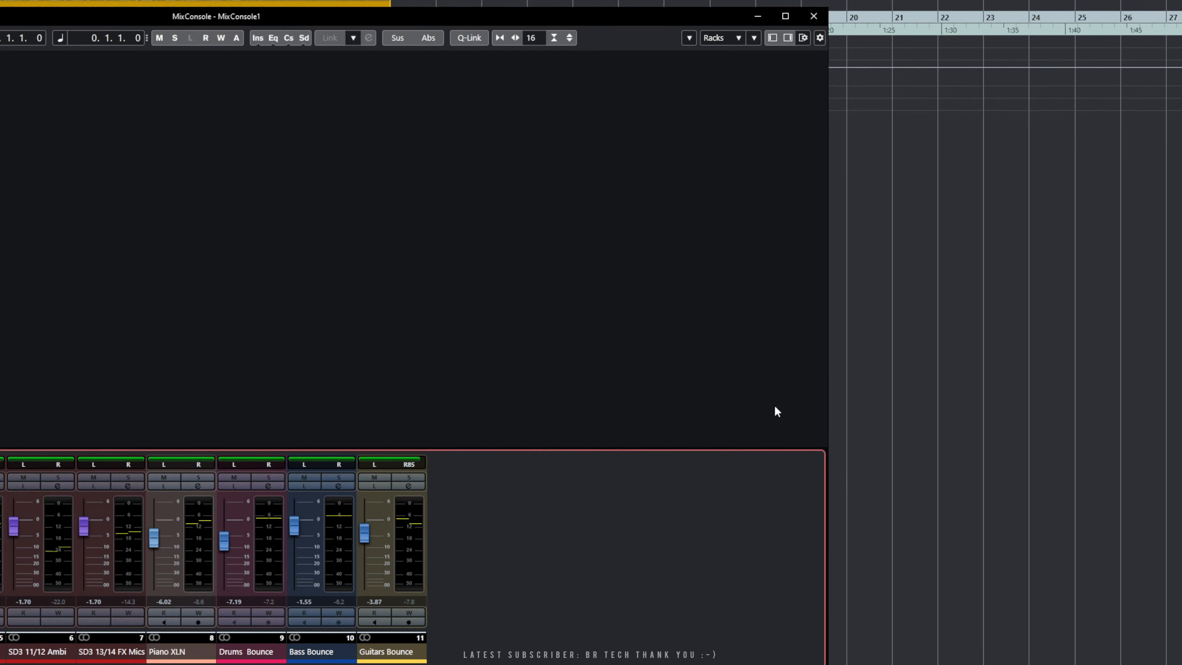
{"action": "left_click", "coordinate": [818, 39]}
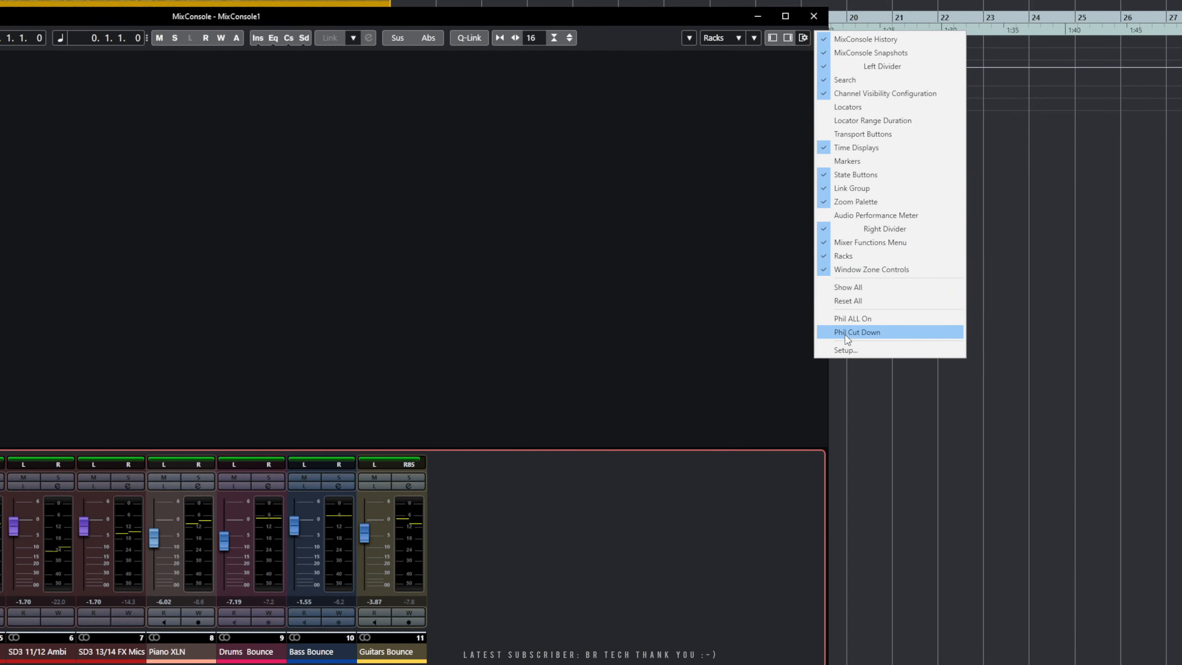
{"action": "left_click", "coordinate": [855, 332]}
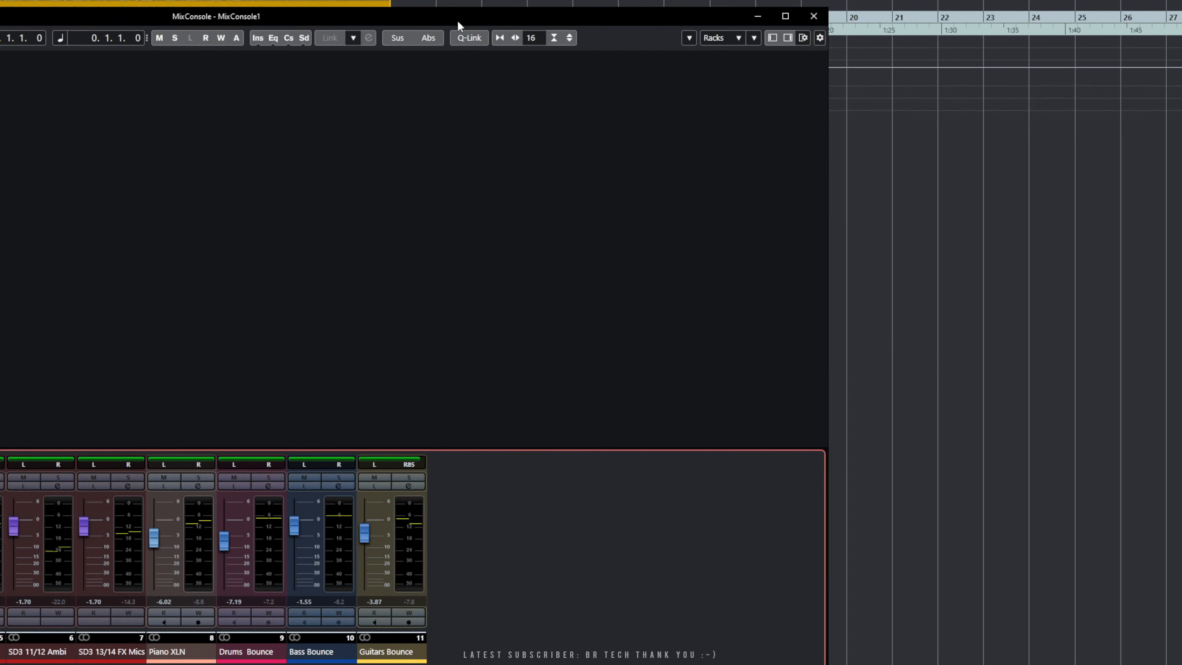
{"action": "left_click_drag", "start_coordinate": [456, 22], "coordinate": [114, 140]}
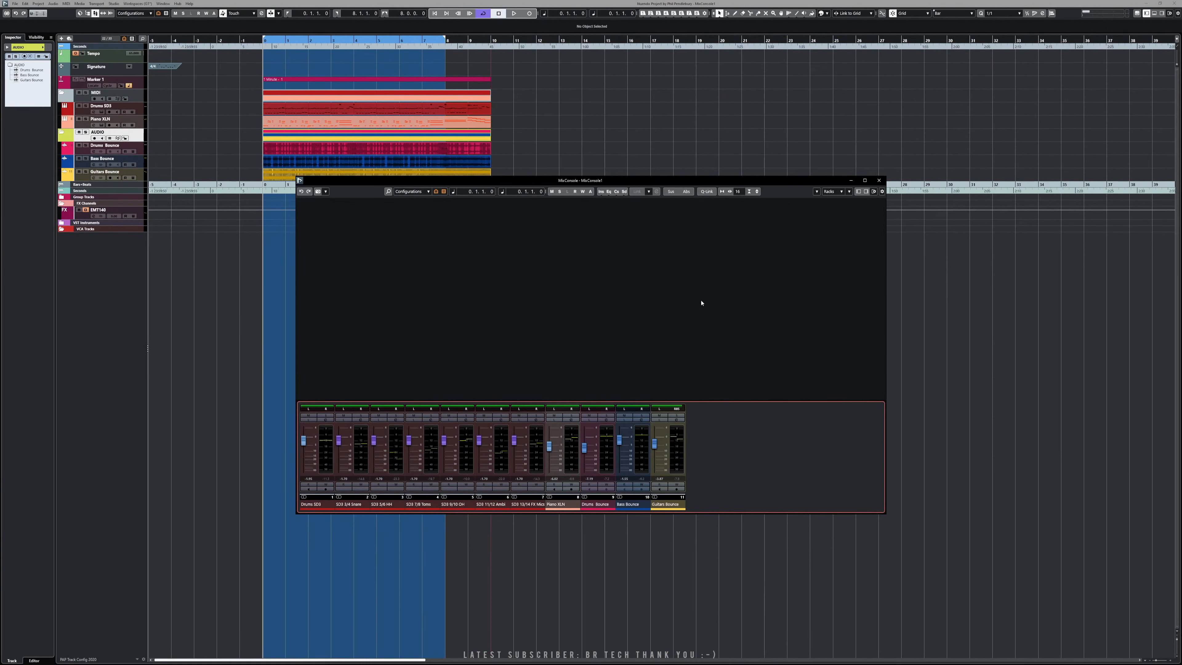
Toggle the MixConsole window closed and open, and briefly show its left zone with the channel visibility list.
{"action": "key", "text": "F3"}
{"action": "key", "text": "F3"}
{"action": "key", "text": "ctrl+alt+l"}
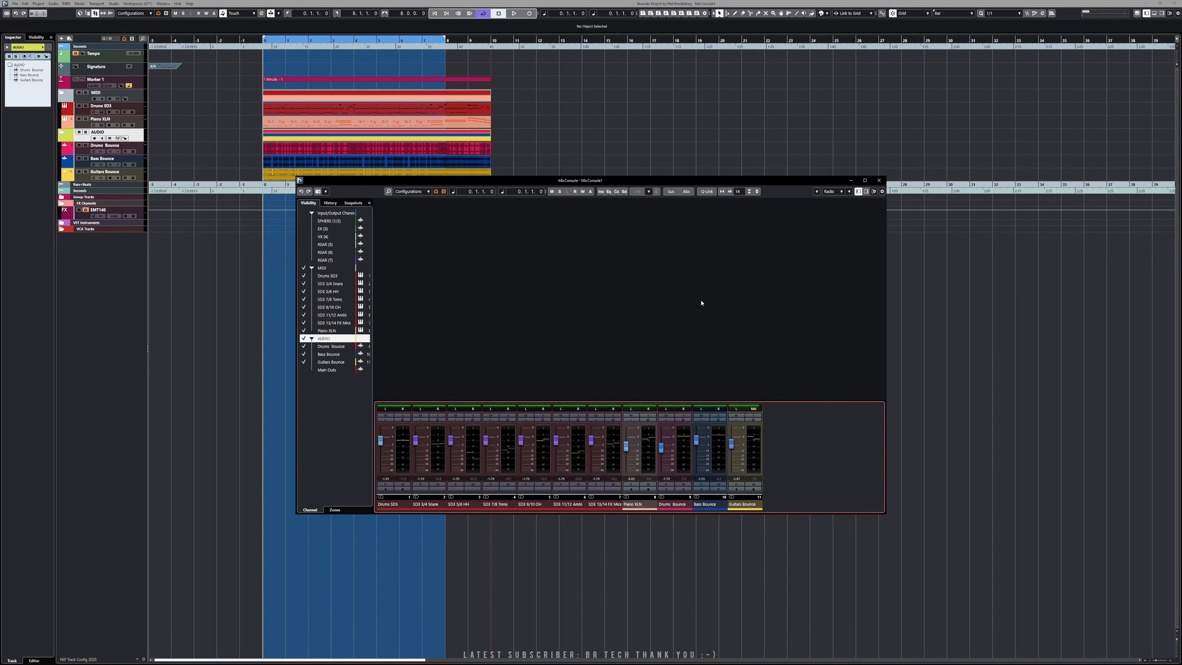
{"action": "key", "text": "ctrl+alt+l"}
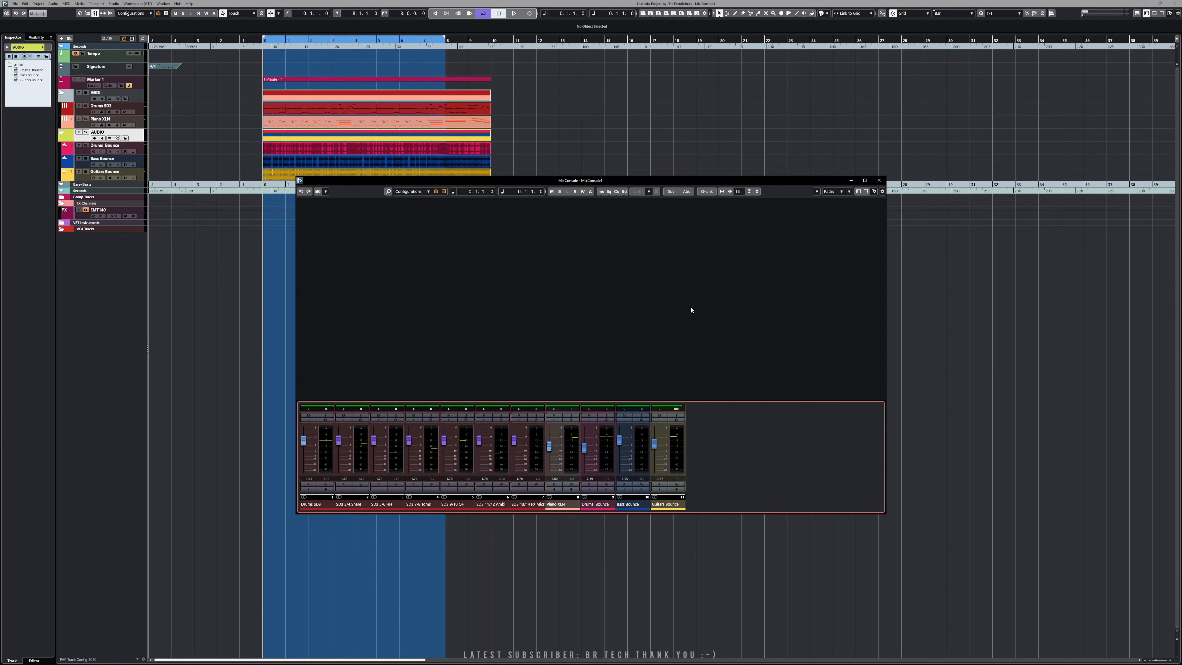
Open MixConsole 2 as a separate window and apply the saved "ALL On" toolbar preset to it.
{"action": "key", "text": "ctrl+F3"}
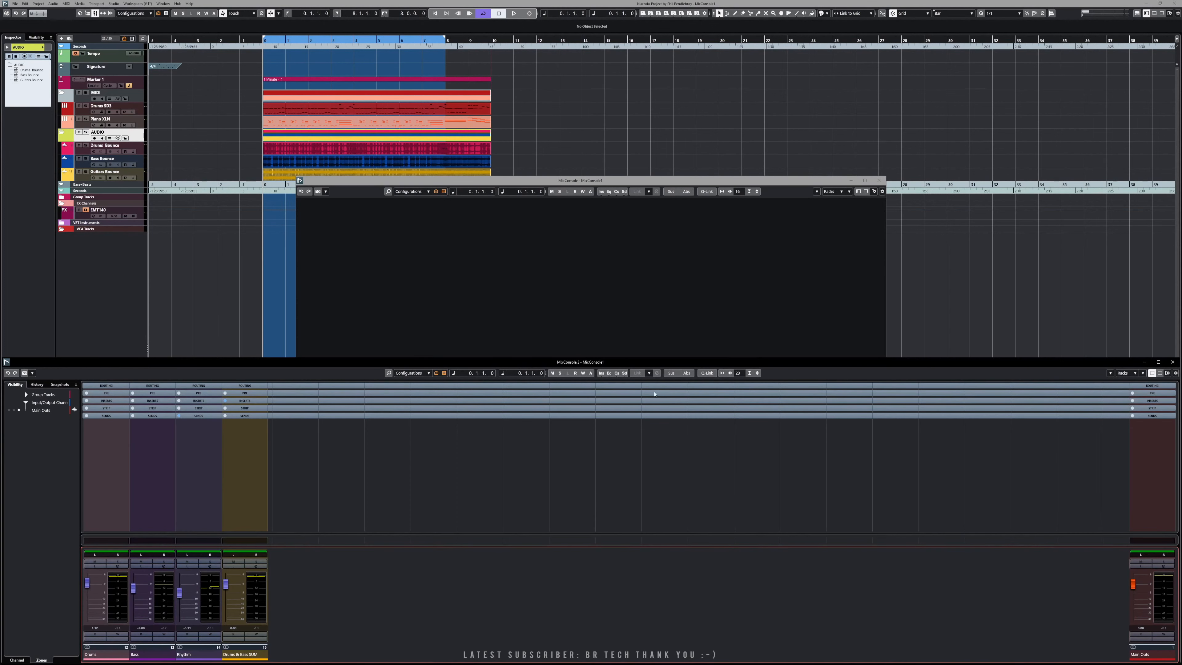
{"action": "right_click", "coordinate": [1175, 372]}
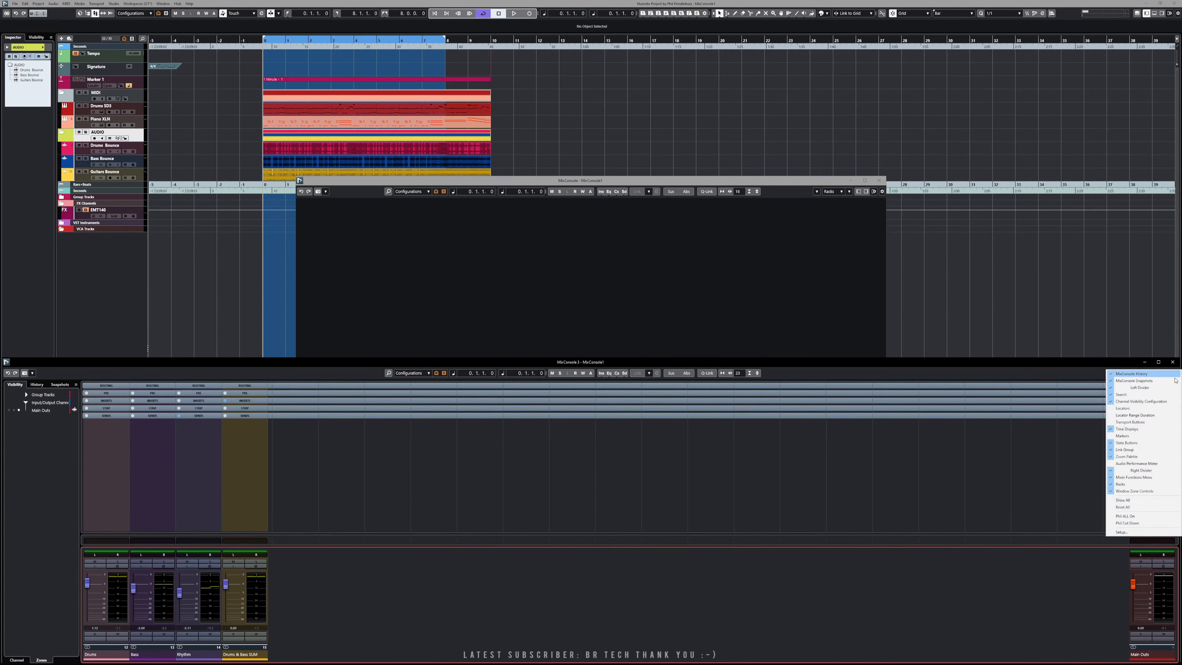
{"action": "left_click", "coordinate": [1134, 516]}
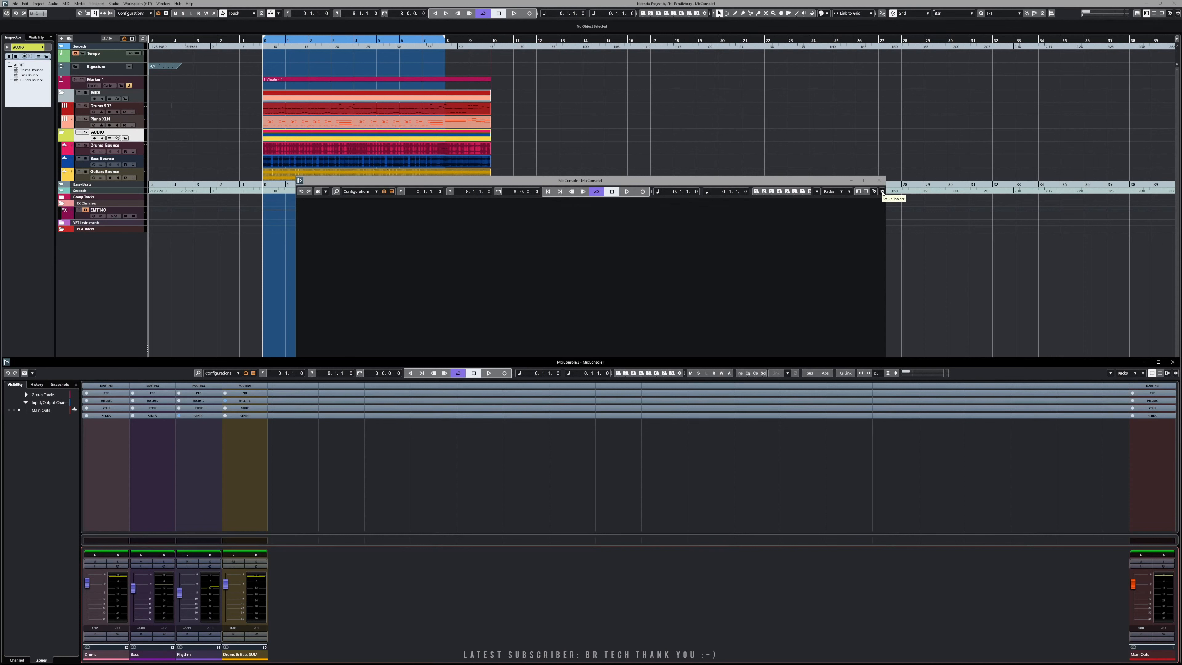
Apply the saved "Cut Down" toolbar preset to the first MixConsole window.
{"action": "left_click", "coordinate": [325, 192]}
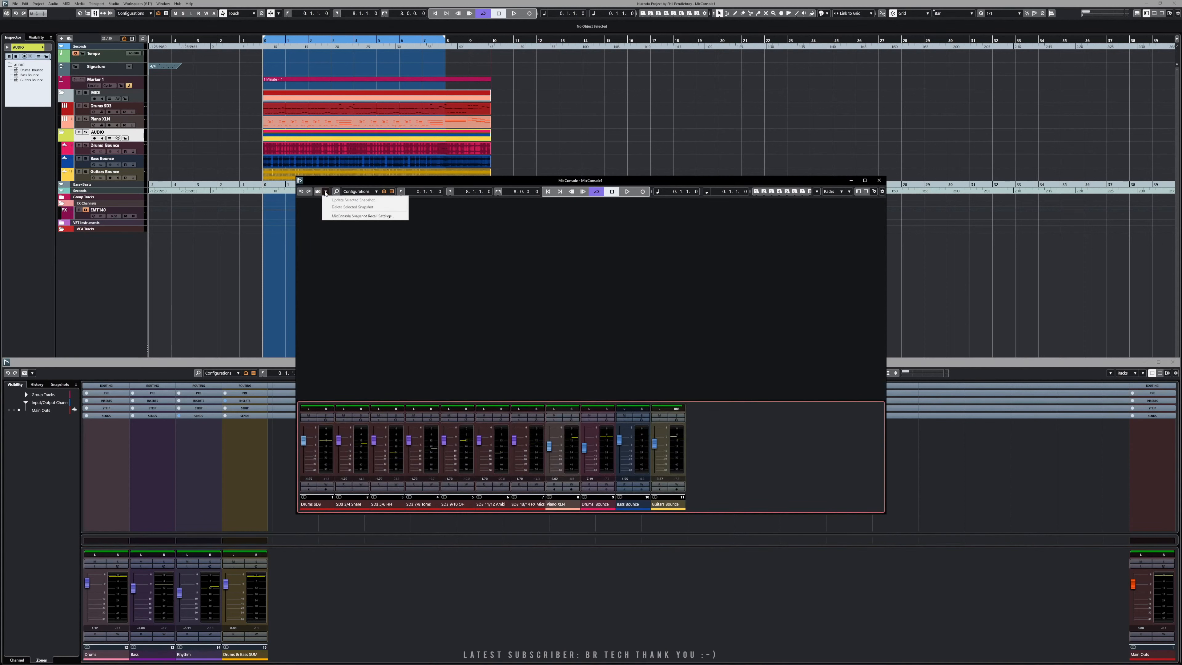
{"action": "left_click", "coordinate": [351, 239]}
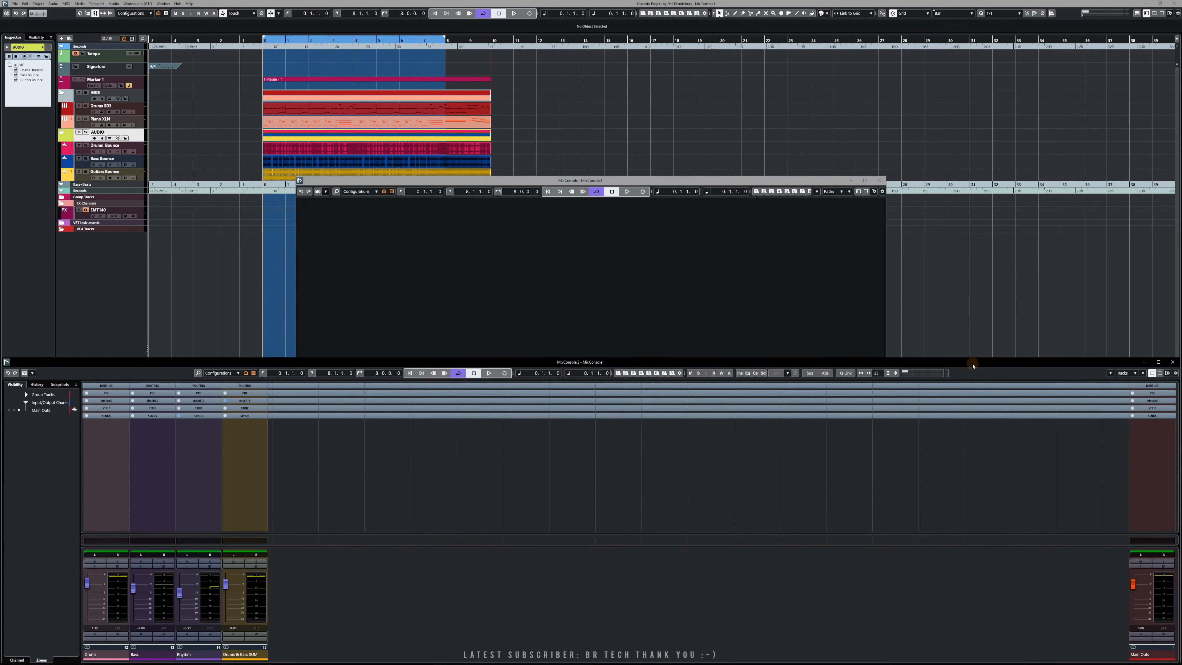
{"action": "left_click", "coordinate": [882, 192]}
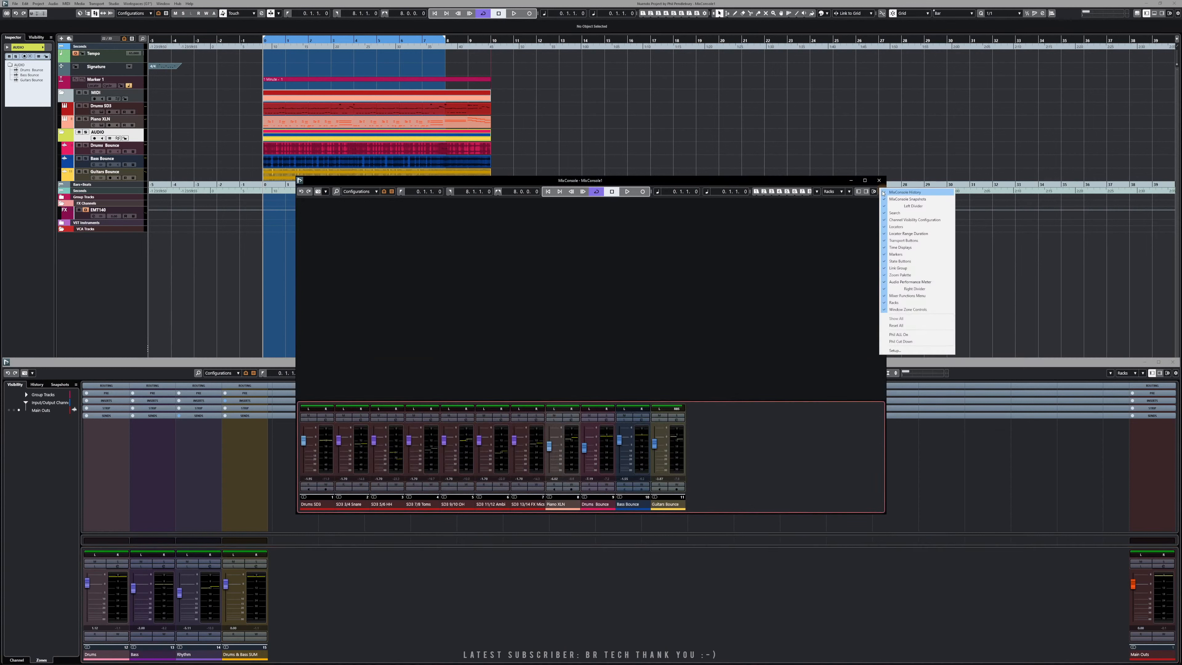
{"action": "left_click", "coordinate": [903, 342]}
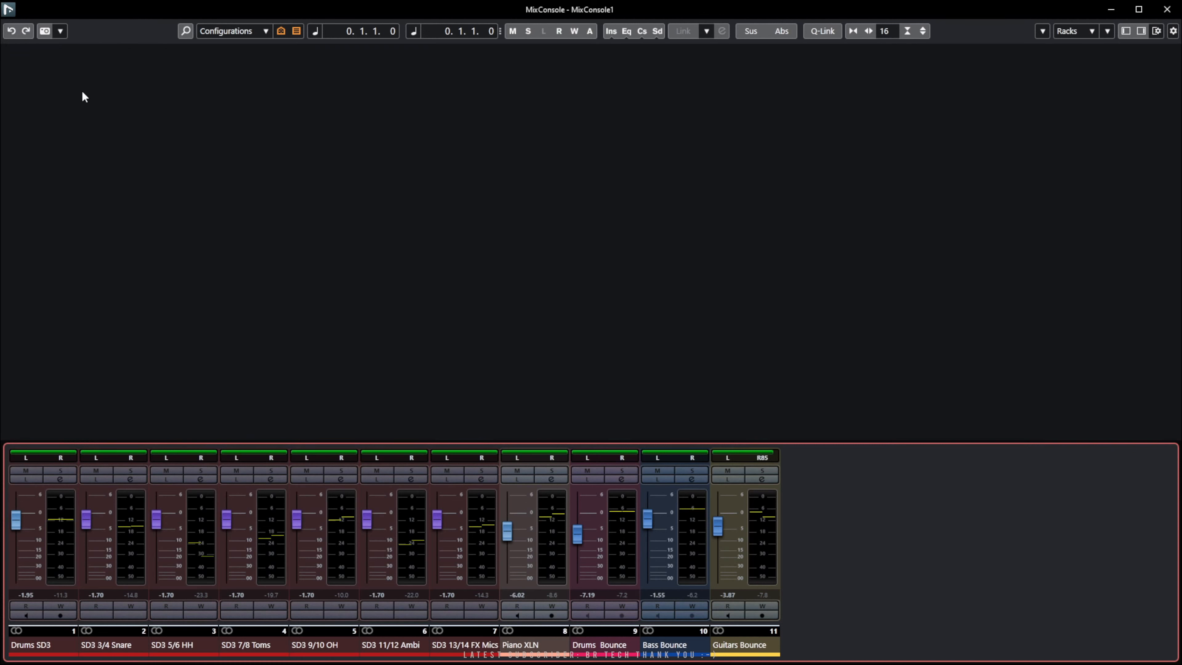
Search the MixConsole channels for "bass" and select the Bass Bounce channel.
{"action": "left_click", "coordinate": [47, 29]}
{"action": "left_click", "coordinate": [32, 77]}
{"action": "left_click", "coordinate": [186, 31]}
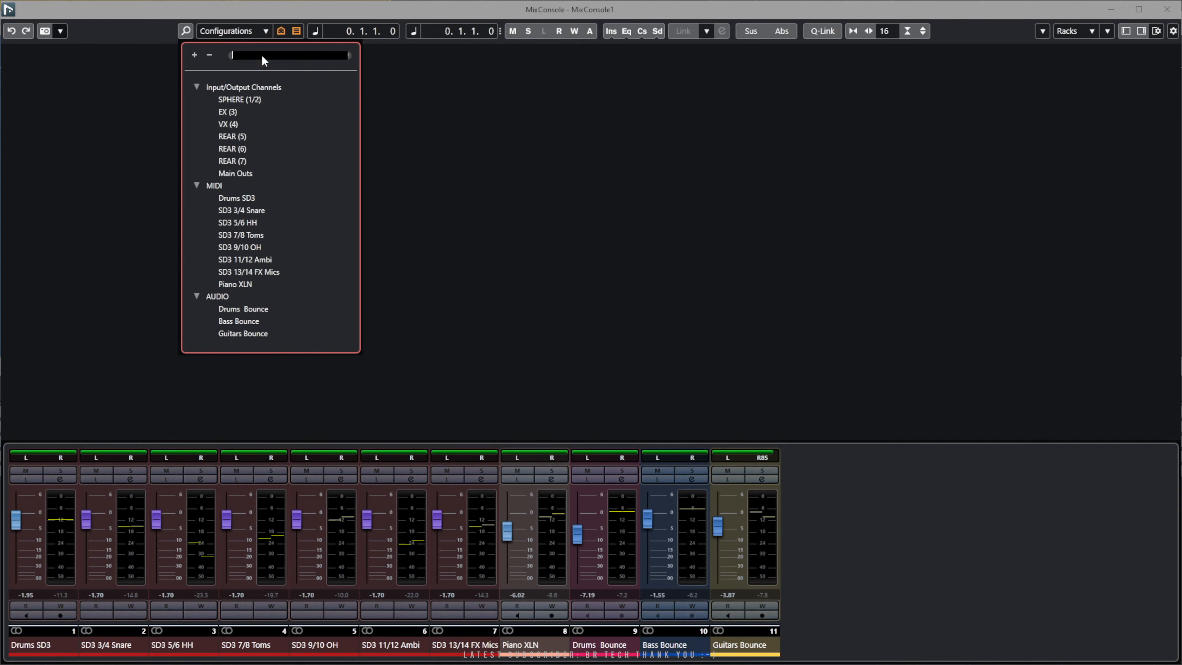
{"action": "type", "text": "bass"}
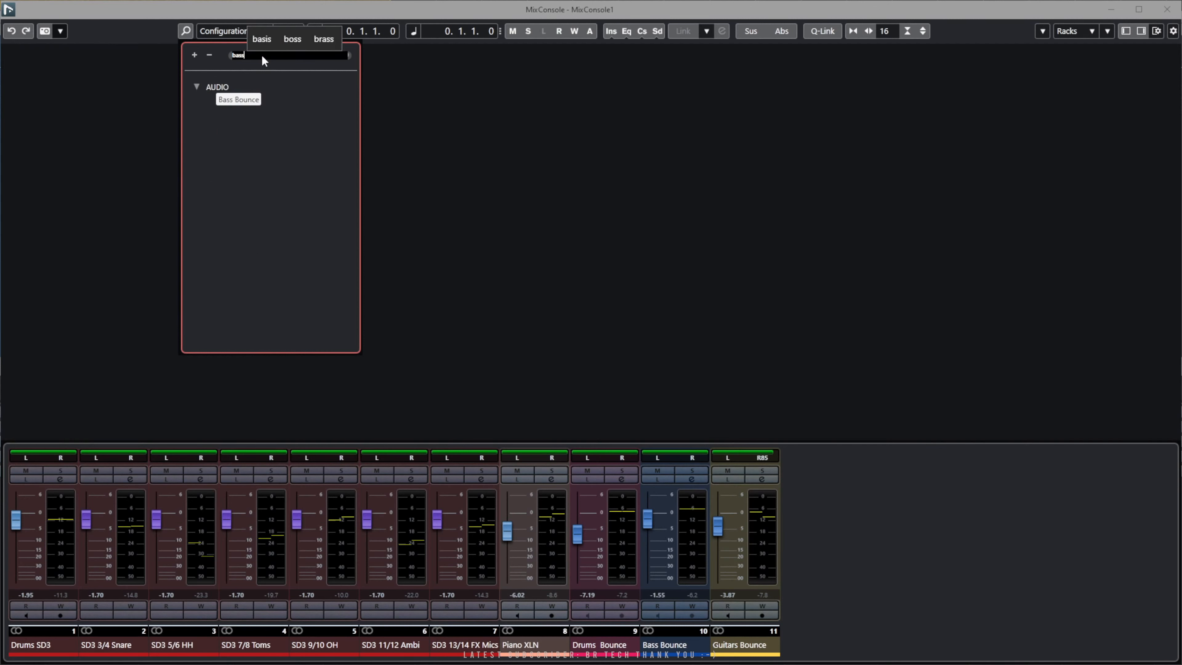
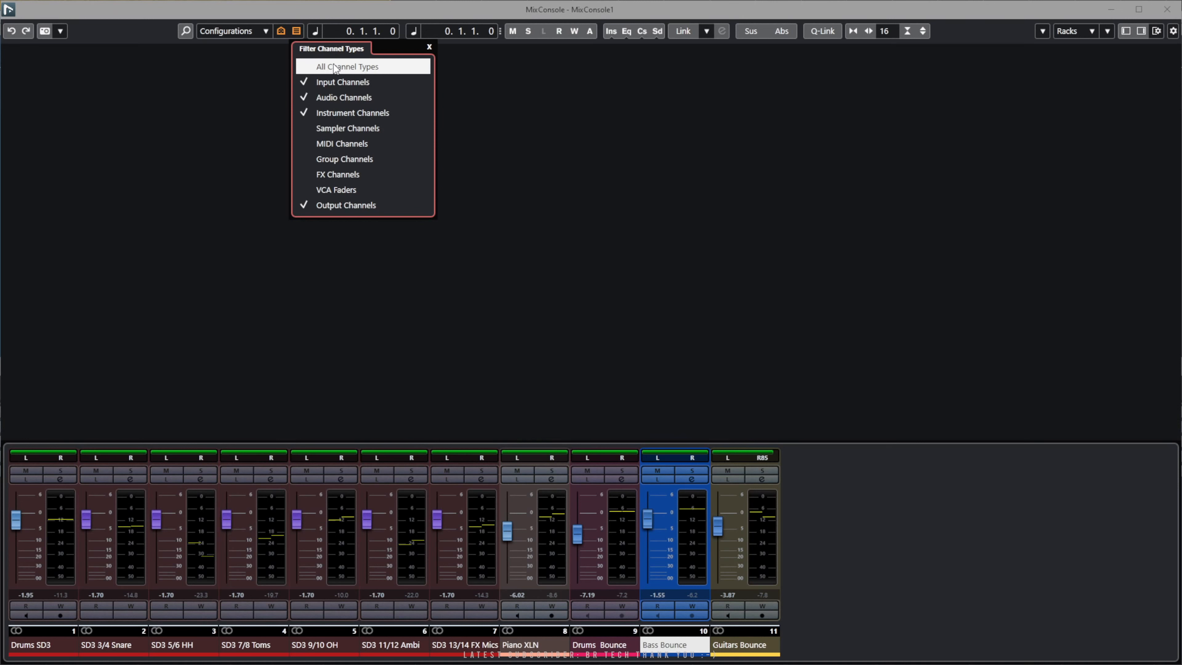
Show all channel types in the channel type filter, hide them all, and enable only Instrument Channels.
{"action": "left_click", "coordinate": [337, 66]}
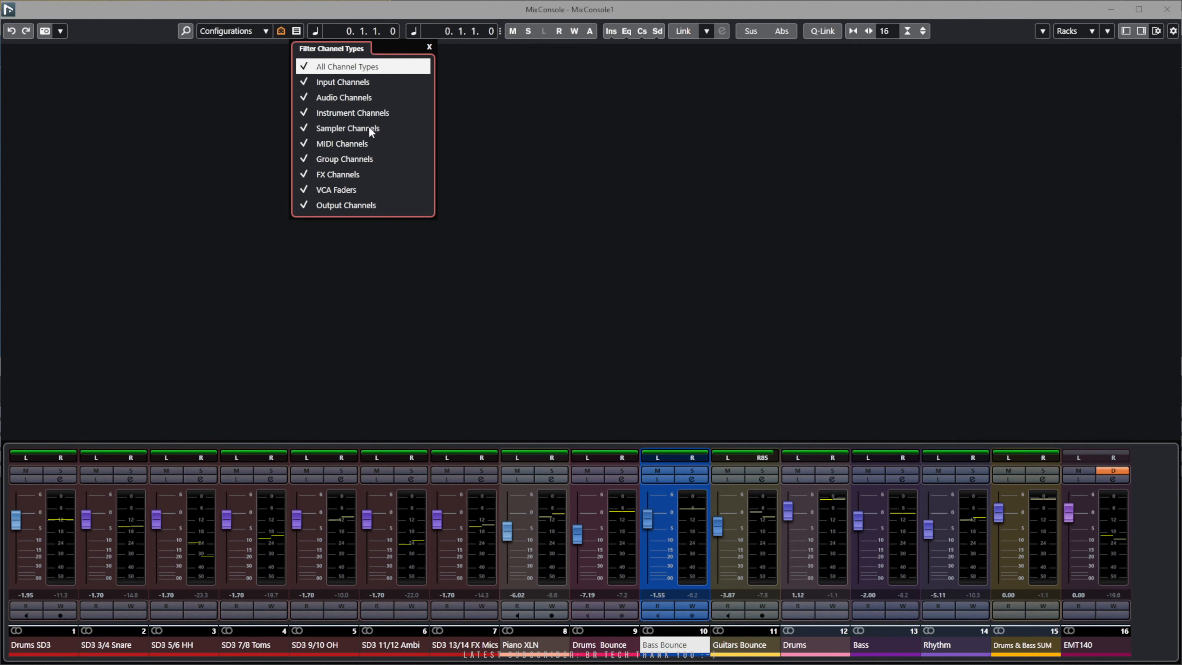
{"action": "left_click", "coordinate": [332, 68]}
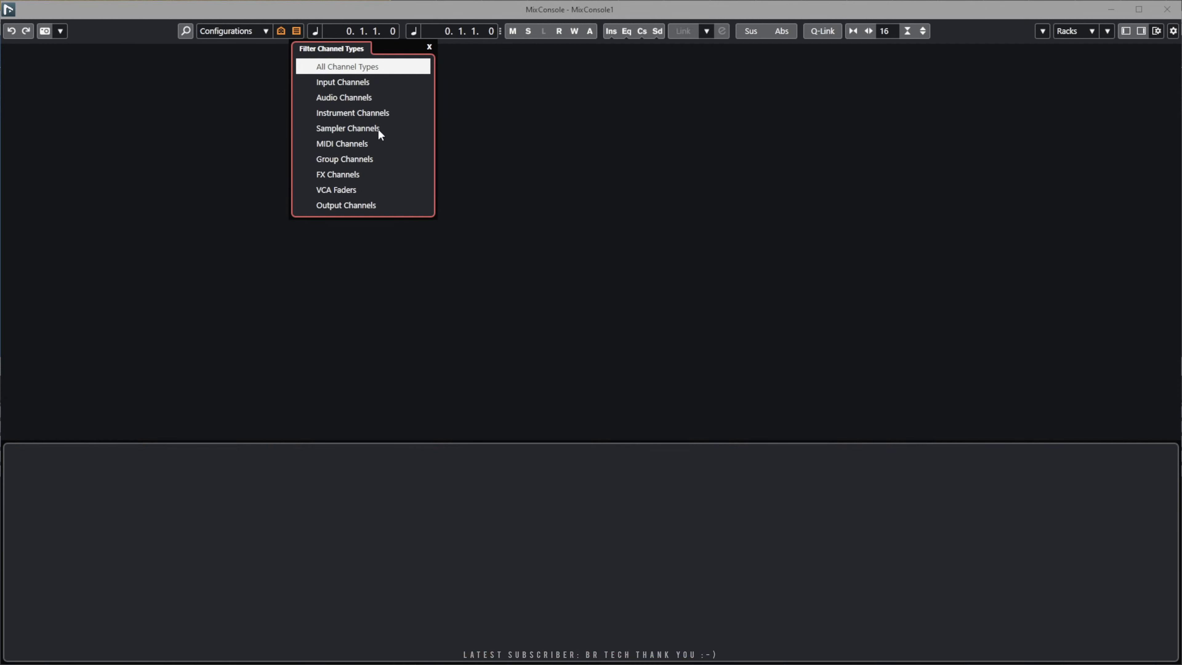
{"action": "left_click", "coordinate": [336, 113]}
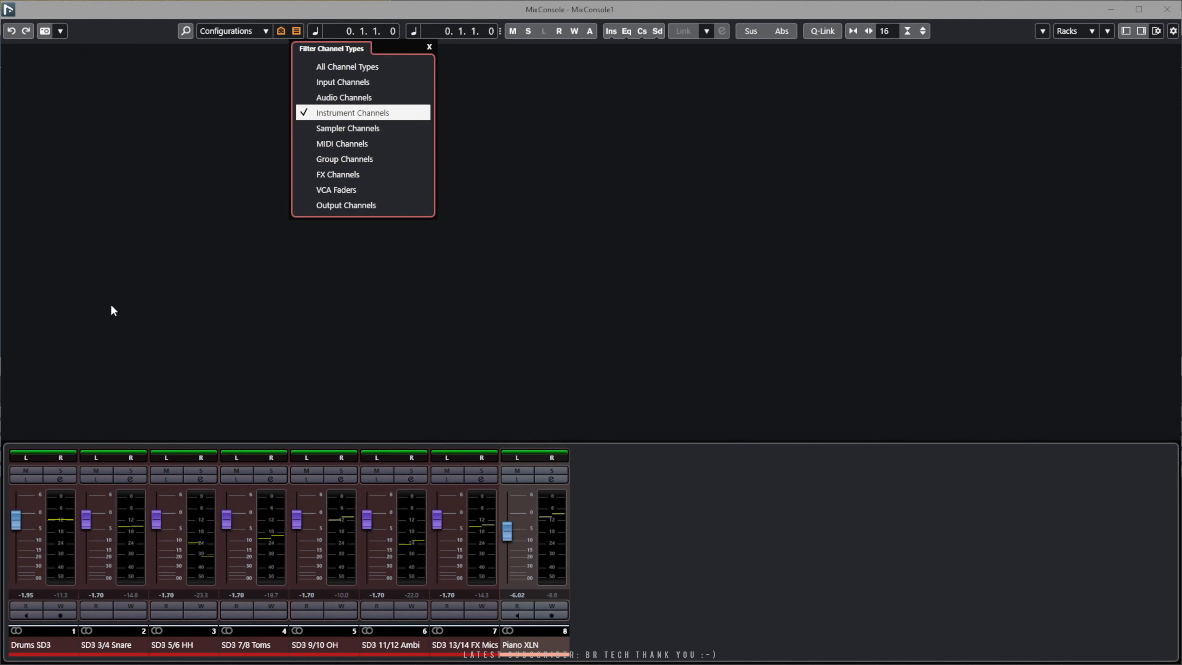
{"action": "left_click", "coordinate": [148, 274]}
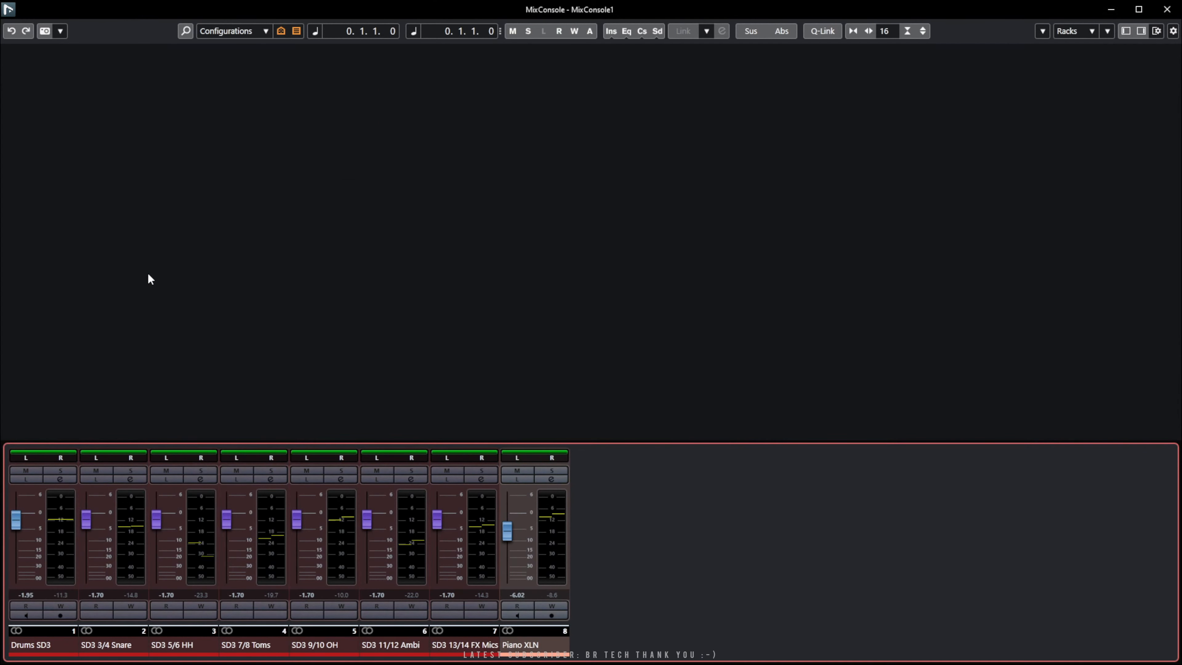
Play the project briefly and view the channel type filter list again.
{"action": "key", "text": "space"}
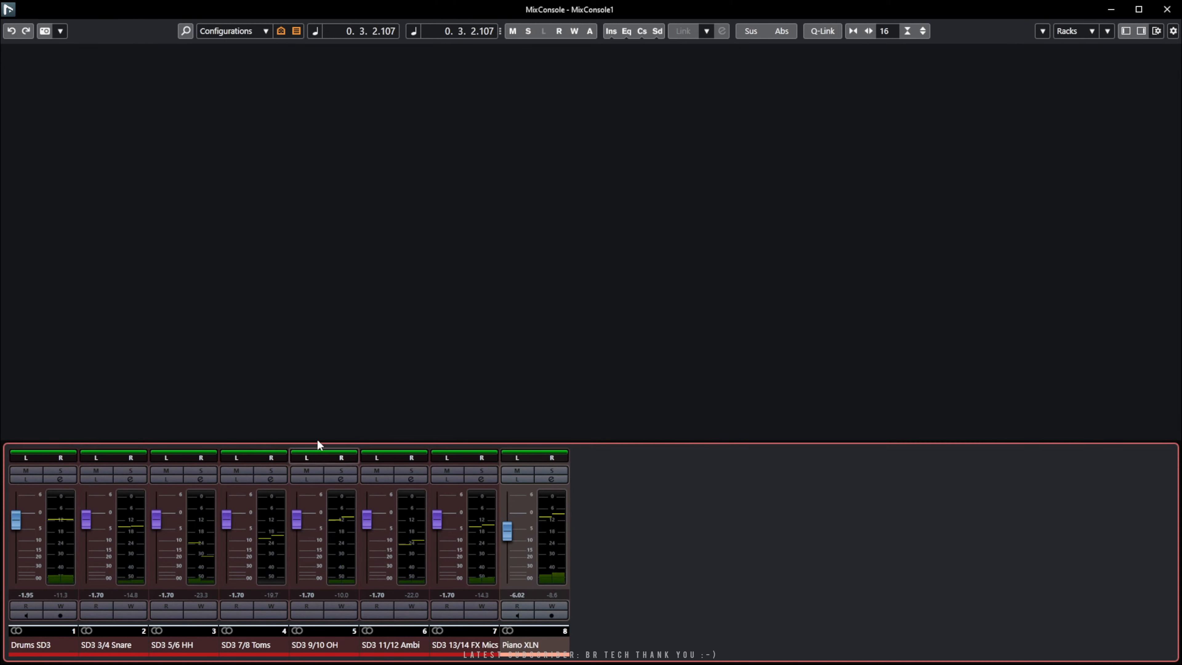
{"action": "left_click", "coordinate": [296, 32]}
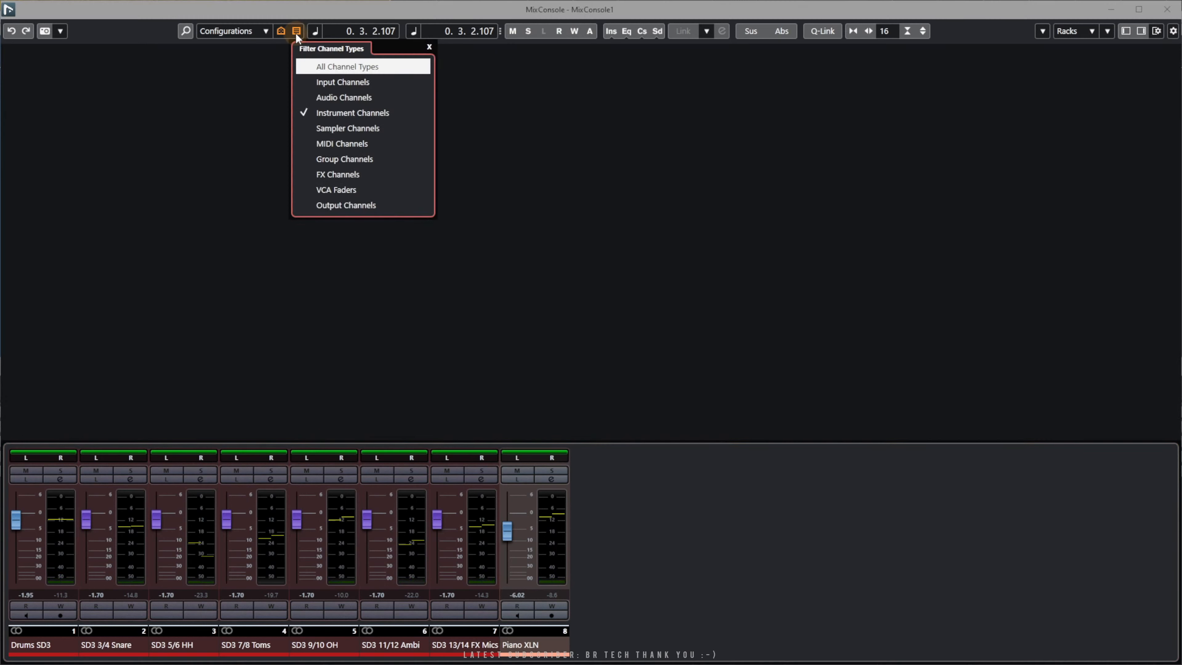
{"action": "left_click", "coordinate": [283, 147]}
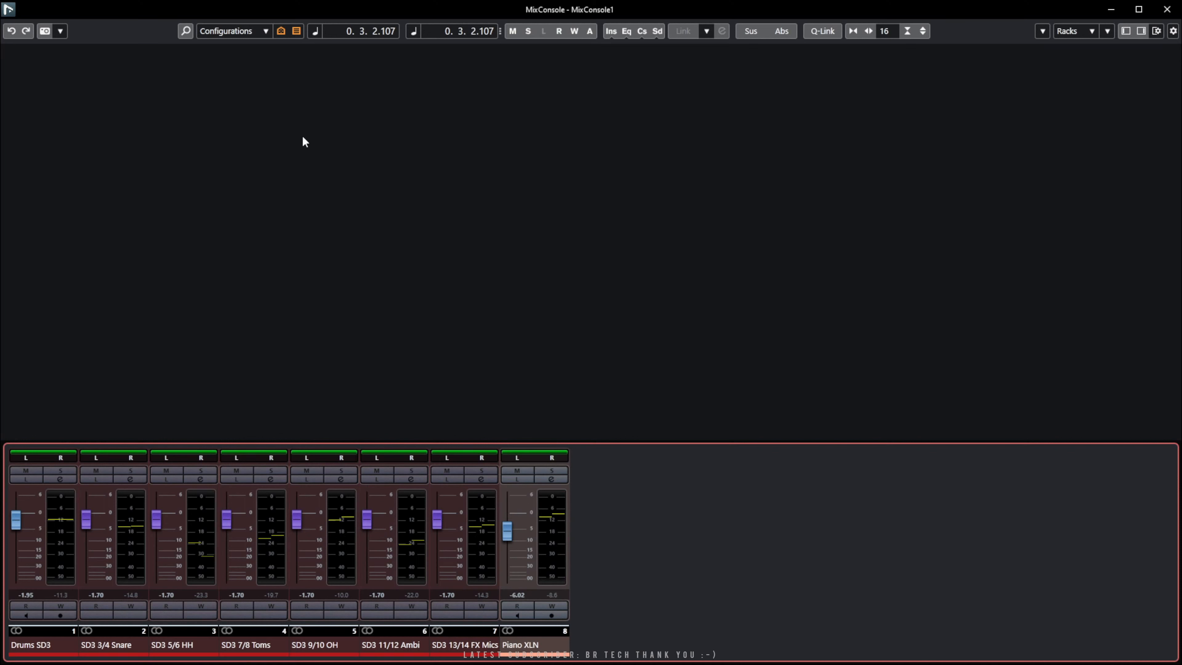
{"action": "left_click", "coordinate": [264, 31]}
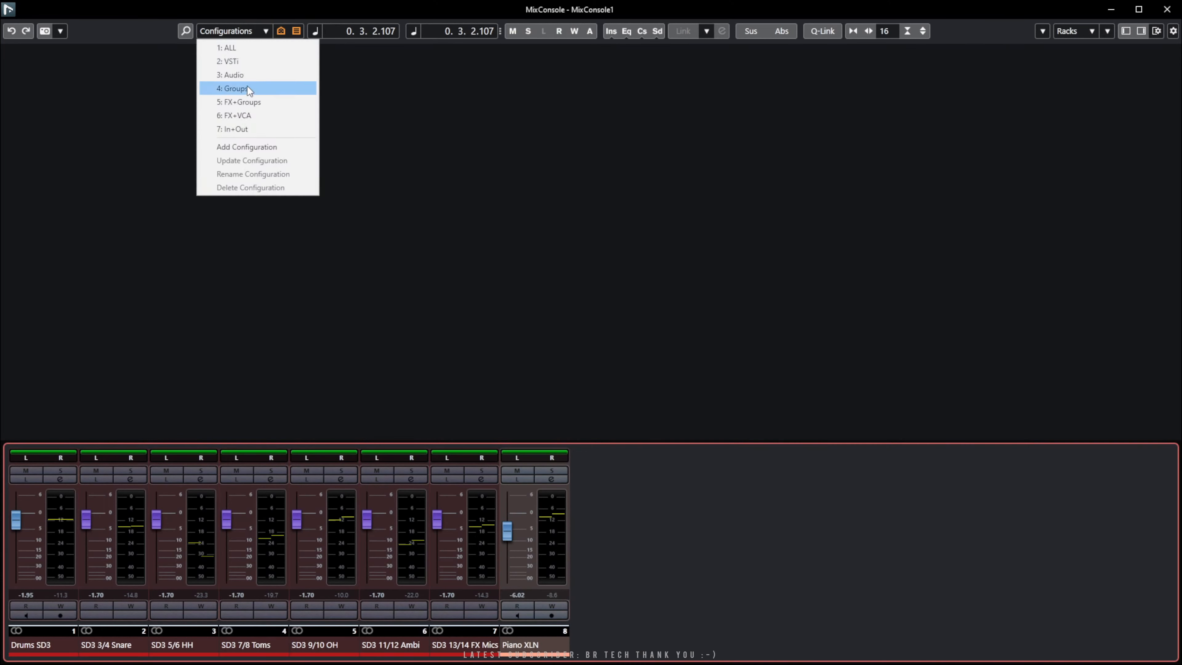
{"action": "left_click", "coordinate": [247, 146]}
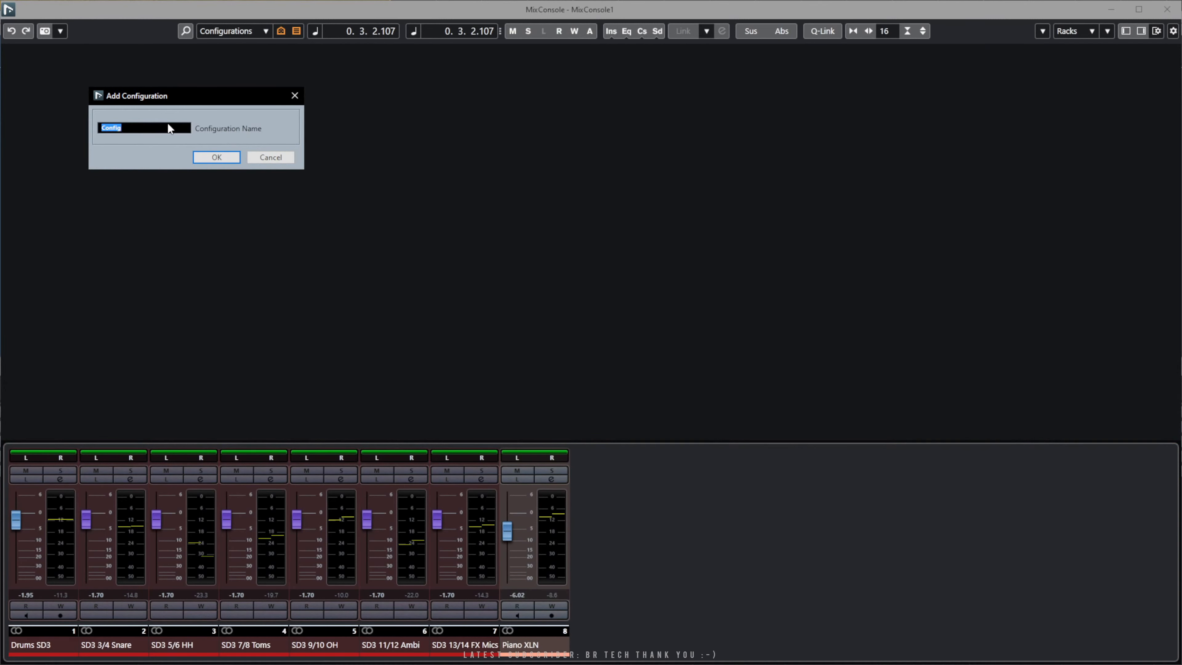
{"action": "left_click", "coordinate": [271, 157]}
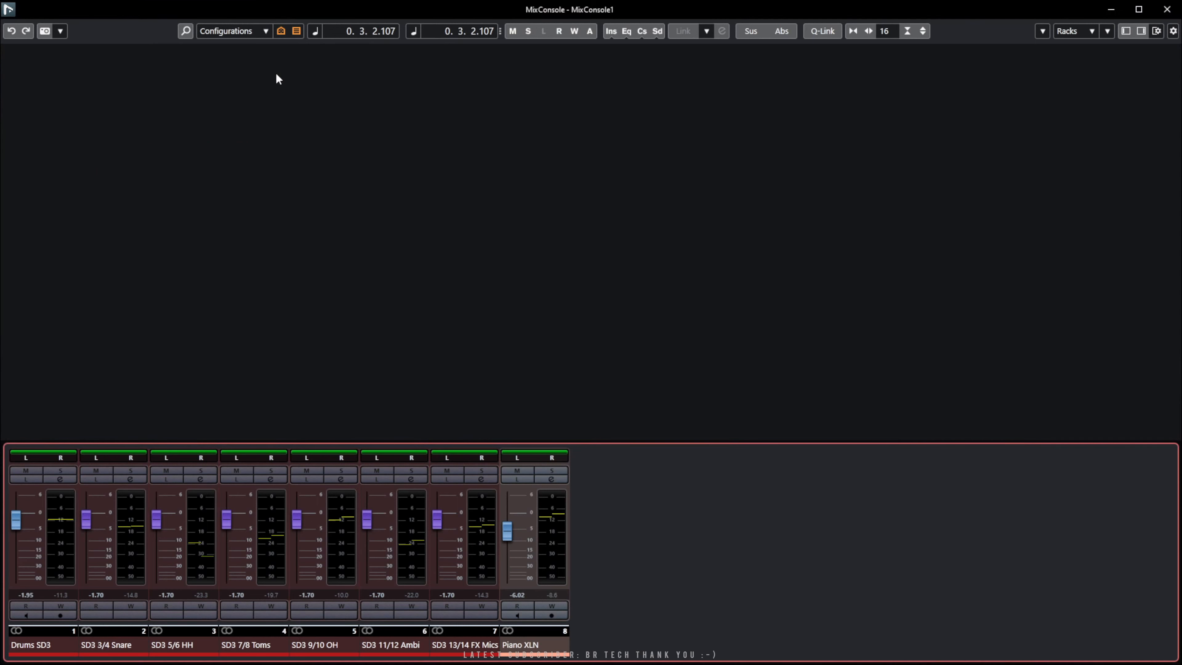
Switch the MixConsole through the saved channel visibility configurations ALL, VSTi, Audio and Groups.
{"action": "left_click", "coordinate": [266, 31]}
{"action": "left_click", "coordinate": [261, 53]}
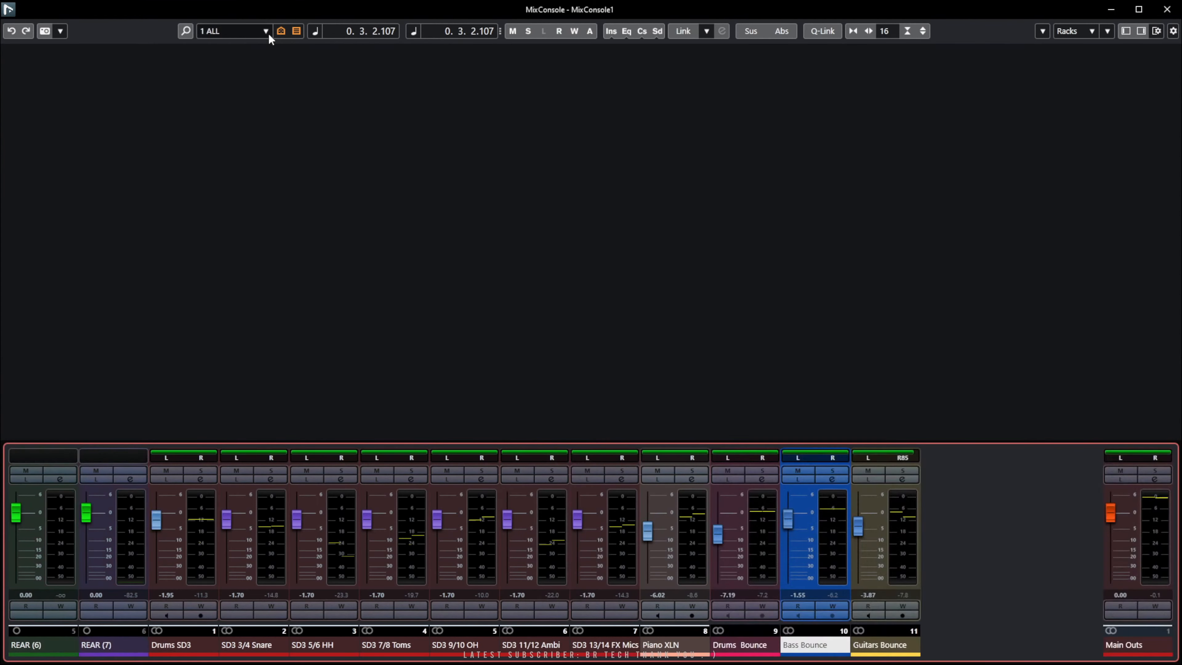
{"action": "left_click", "coordinate": [266, 34]}
{"action": "left_click", "coordinate": [255, 60]}
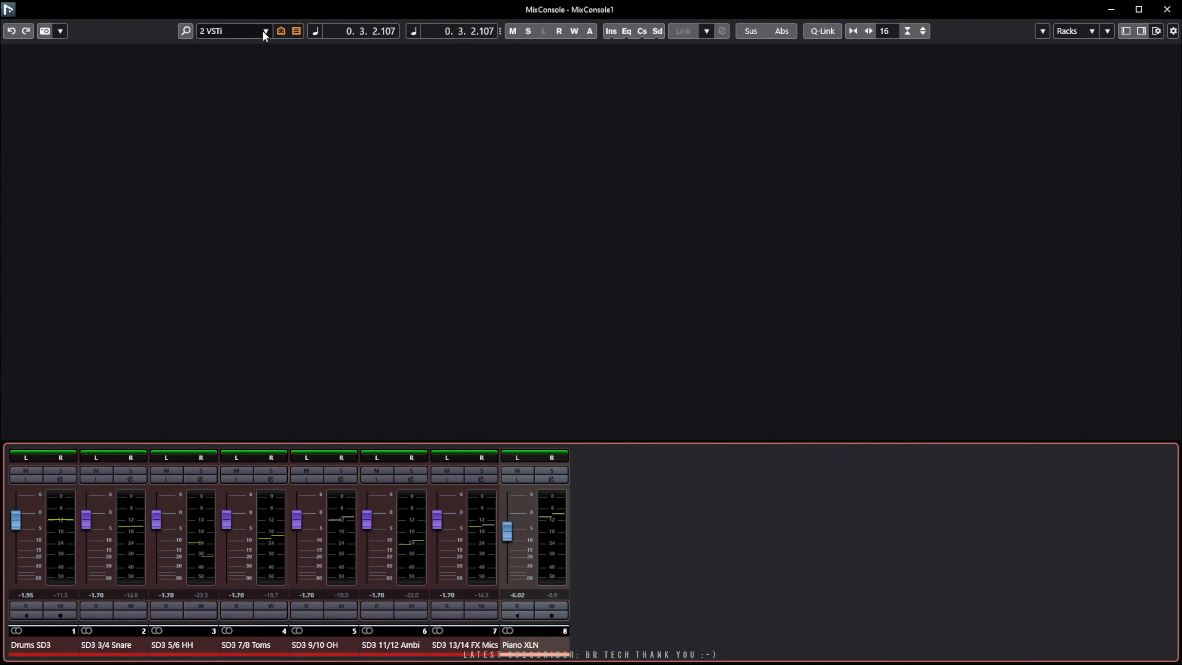
{"action": "left_click", "coordinate": [264, 31]}
{"action": "left_click", "coordinate": [253, 74]}
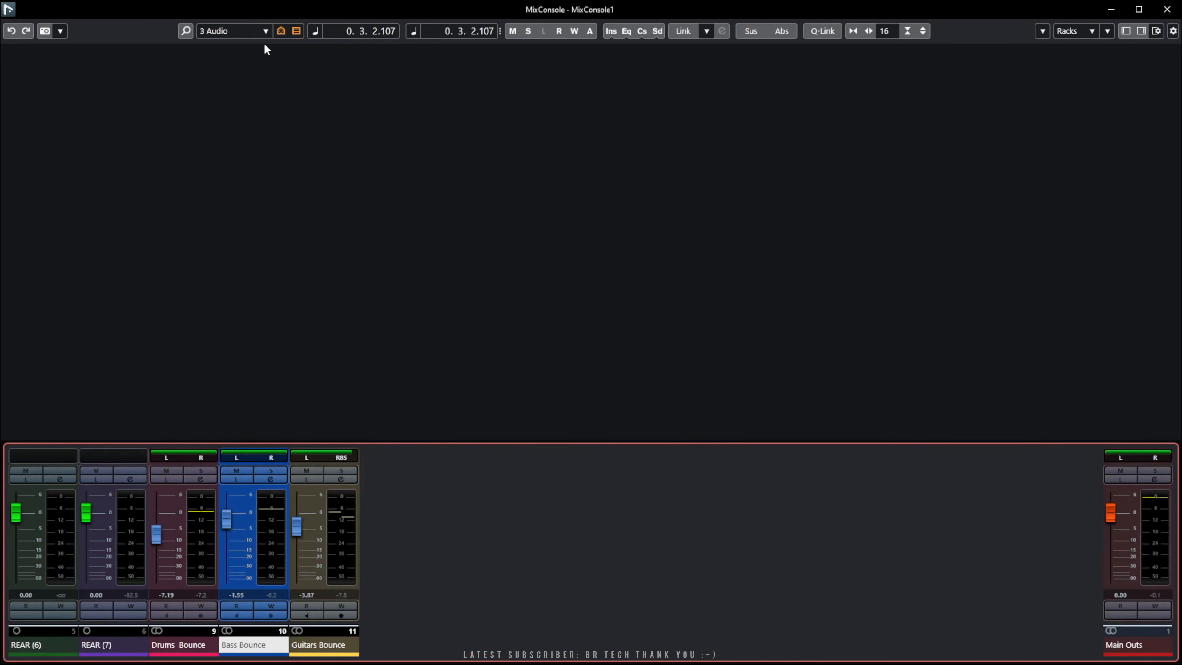
{"action": "left_click", "coordinate": [265, 31]}
{"action": "left_click", "coordinate": [252, 85]}
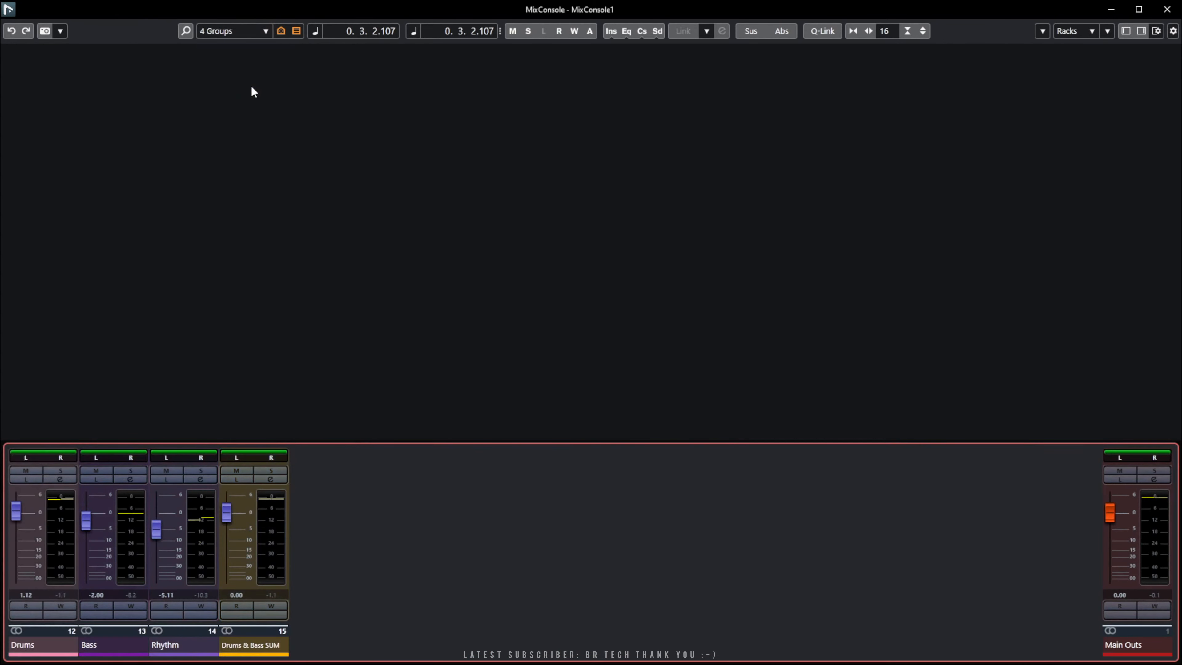
Recall the FX+Groups, FX+VCA and In+Out channel visibility configurations one after another.
{"action": "left_click", "coordinate": [254, 31]}
{"action": "left_click", "coordinate": [263, 105]}
{"action": "left_click", "coordinate": [267, 32]}
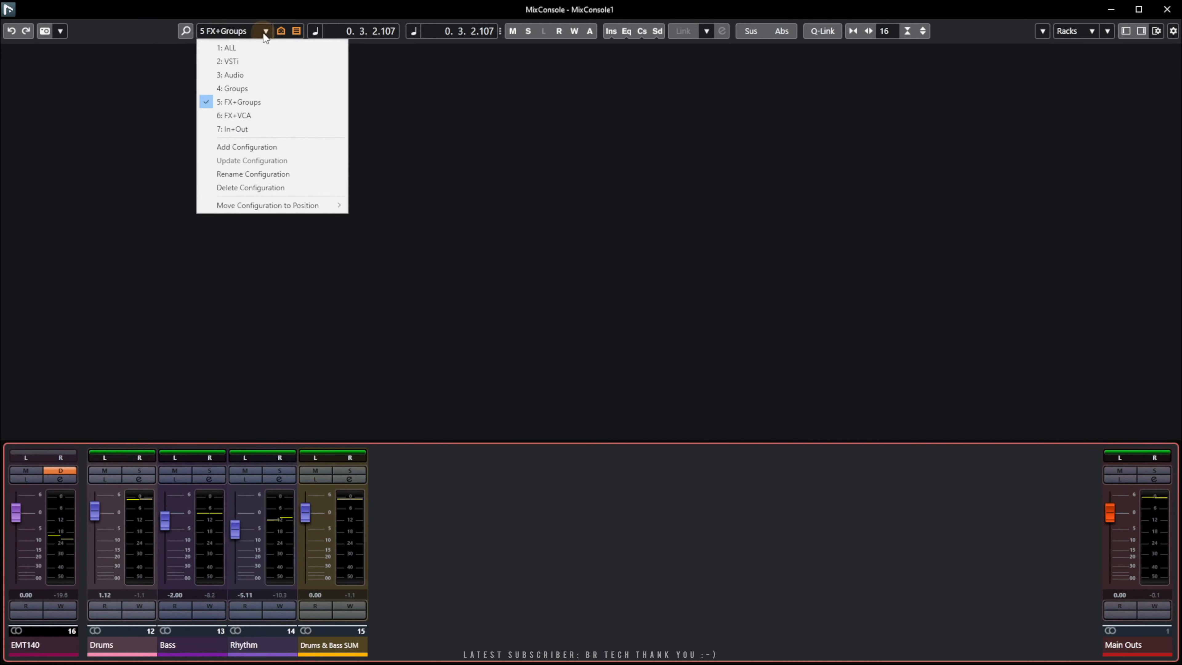
{"action": "left_click", "coordinate": [263, 116]}
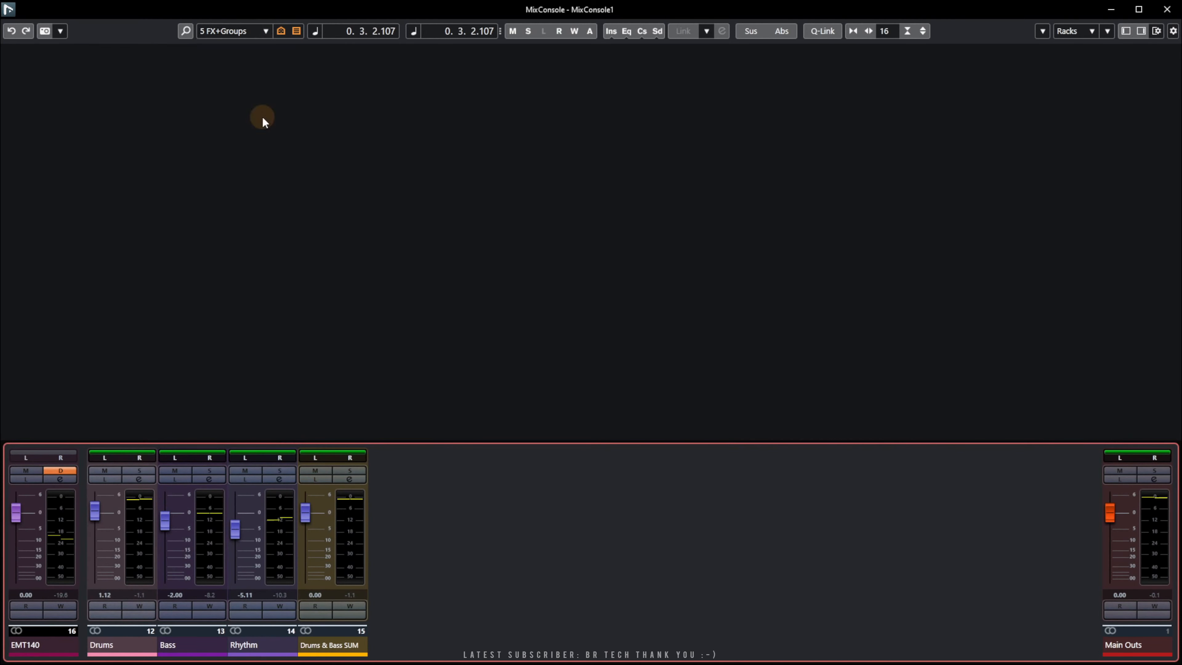
{"action": "left_click", "coordinate": [267, 34]}
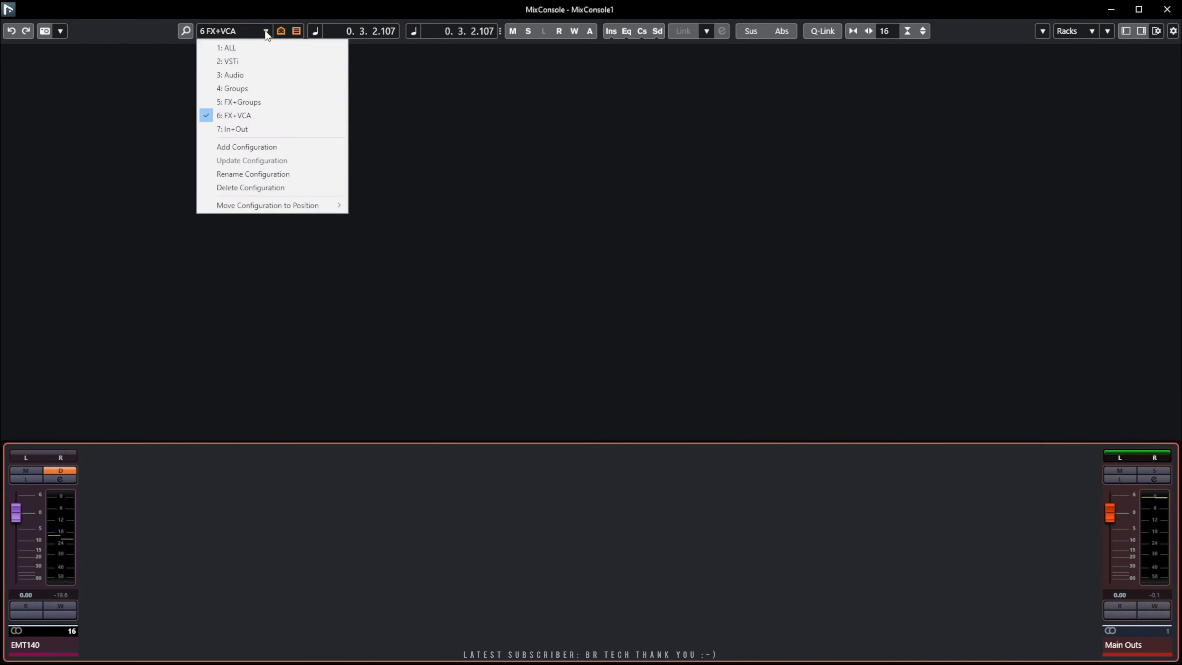
{"action": "left_click", "coordinate": [267, 129]}
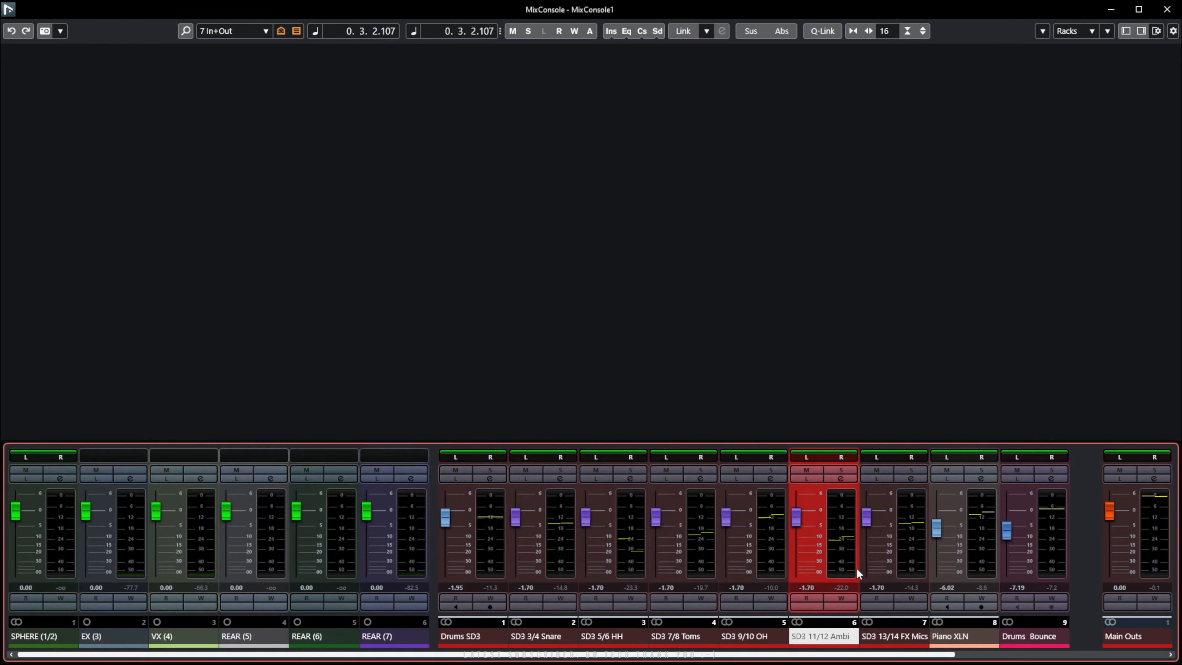
Recall the ALL channel visibility configuration and return the playback position to the project start.
{"action": "left_click", "coordinate": [267, 29]}
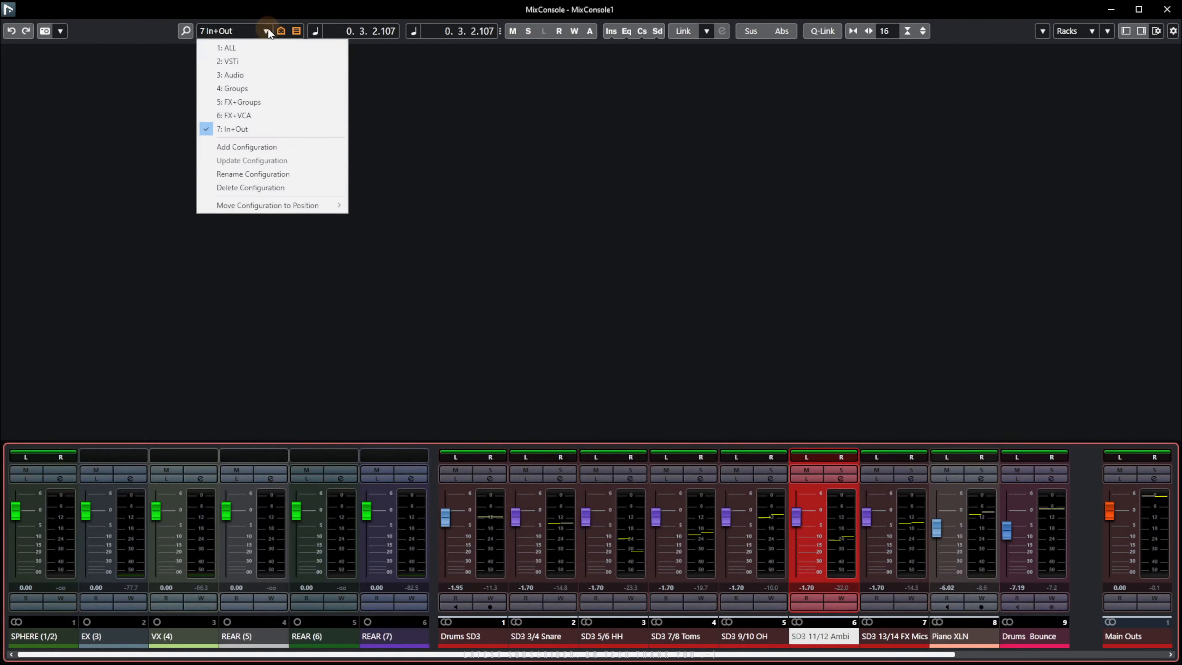
{"action": "left_click", "coordinate": [269, 46]}
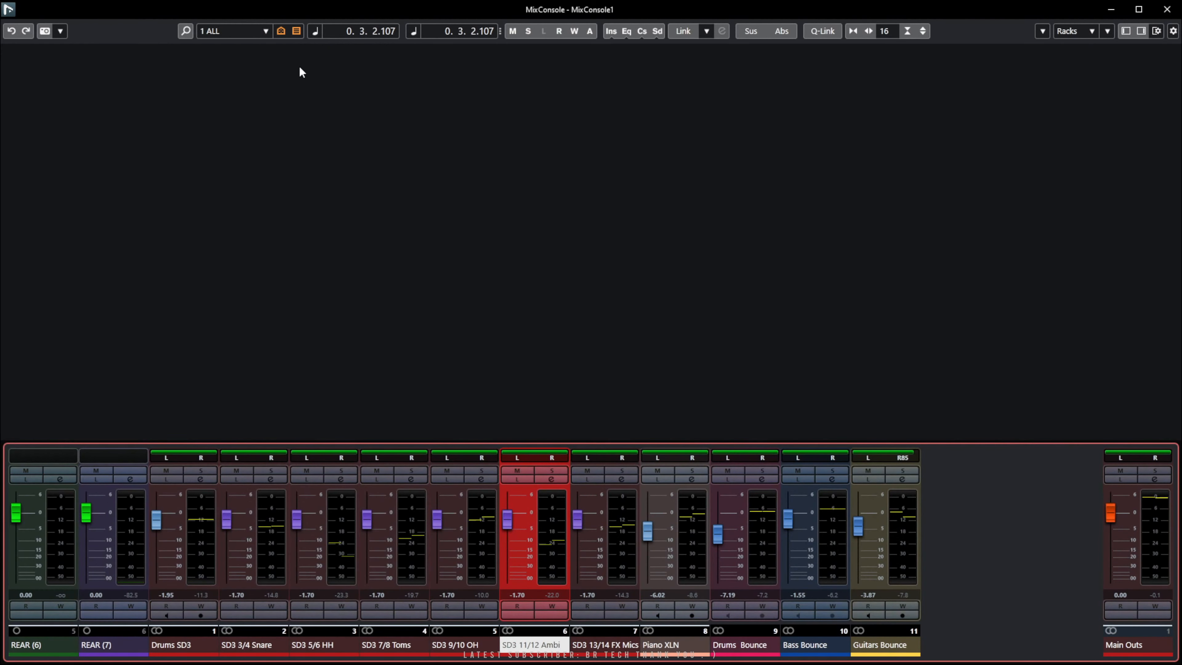
{"action": "left_click", "coordinate": [266, 31]}
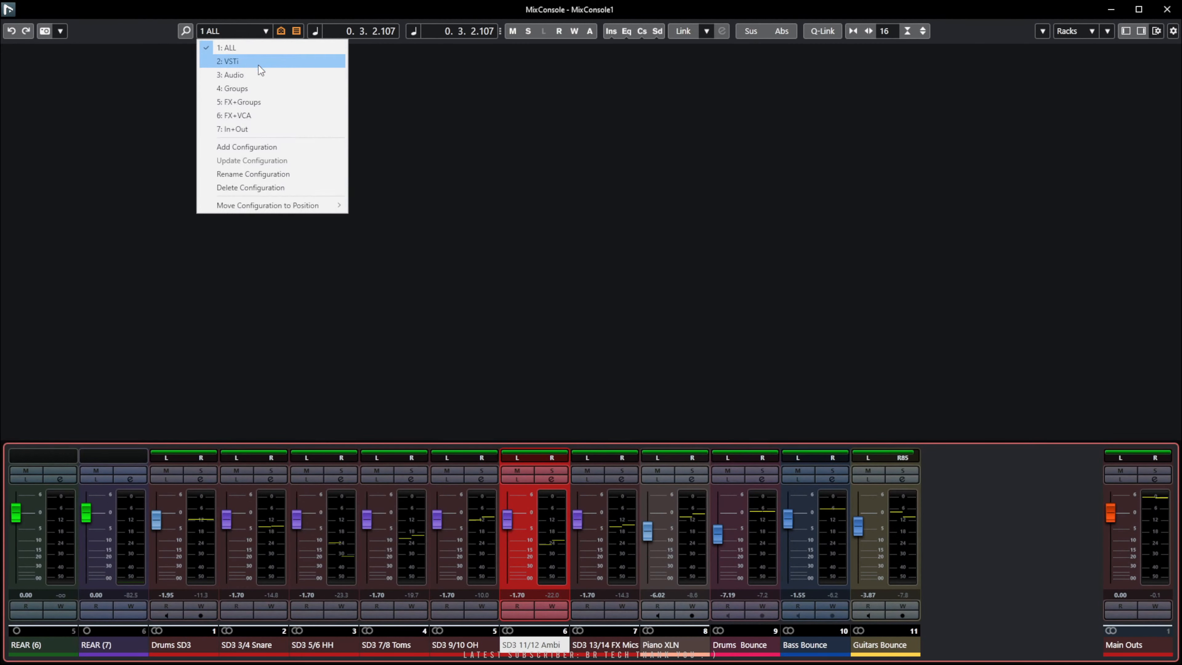
{"action": "left_click", "coordinate": [247, 46]}
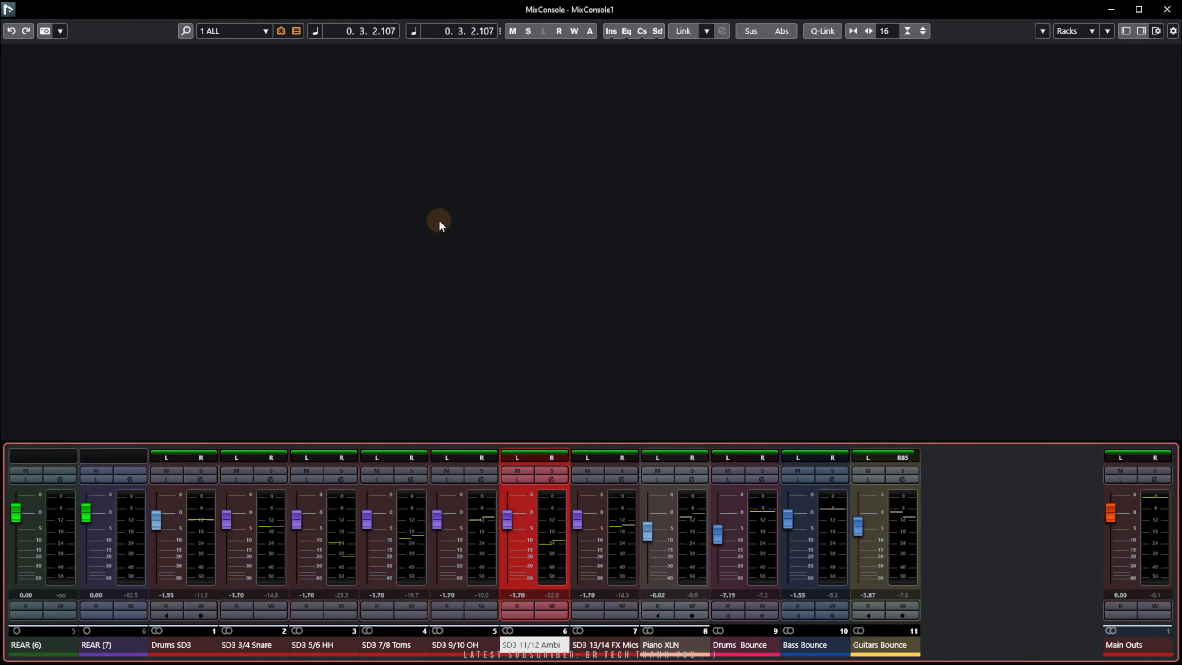
{"action": "key", "text": "KP_Decimal"}
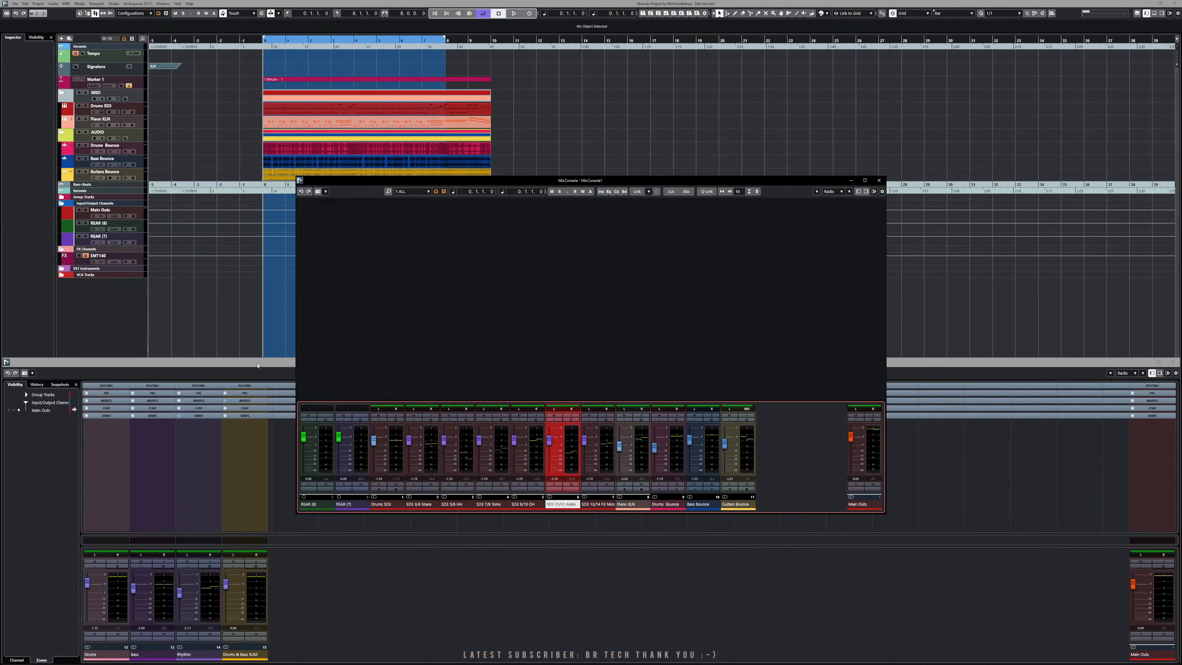
Recall the Groups channel visibility configuration in the second MixConsole window.
{"action": "left_click", "coordinate": [258, 365]}
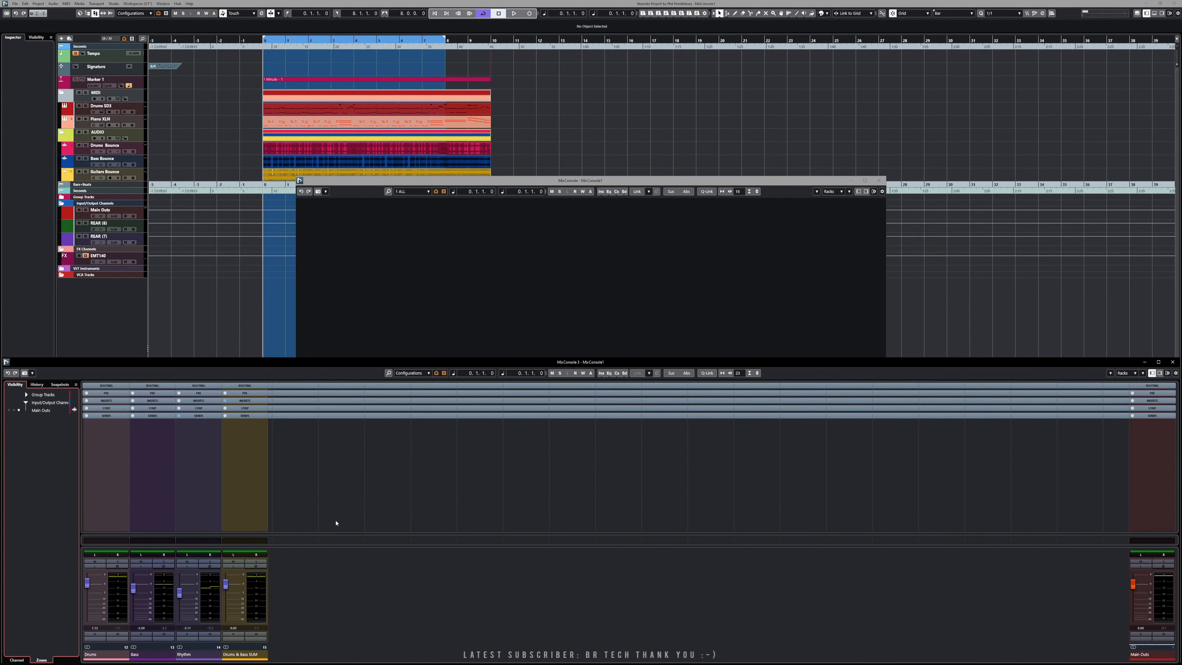
{"action": "left_click", "coordinate": [333, 592]}
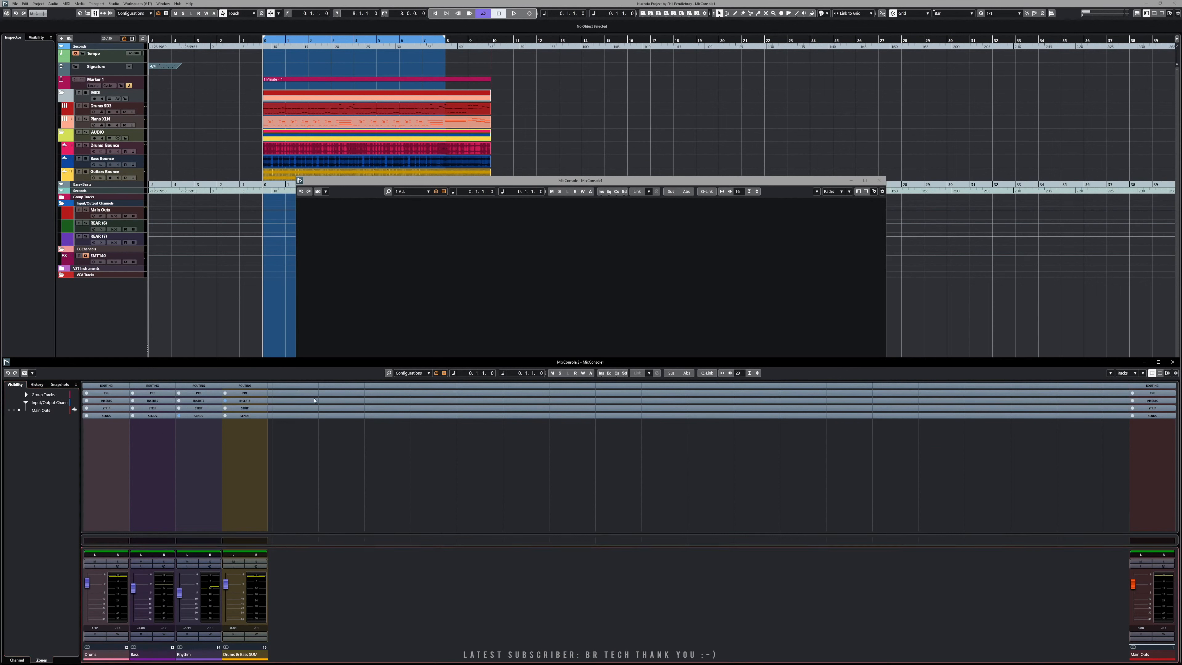
{"action": "left_click", "coordinate": [414, 373]}
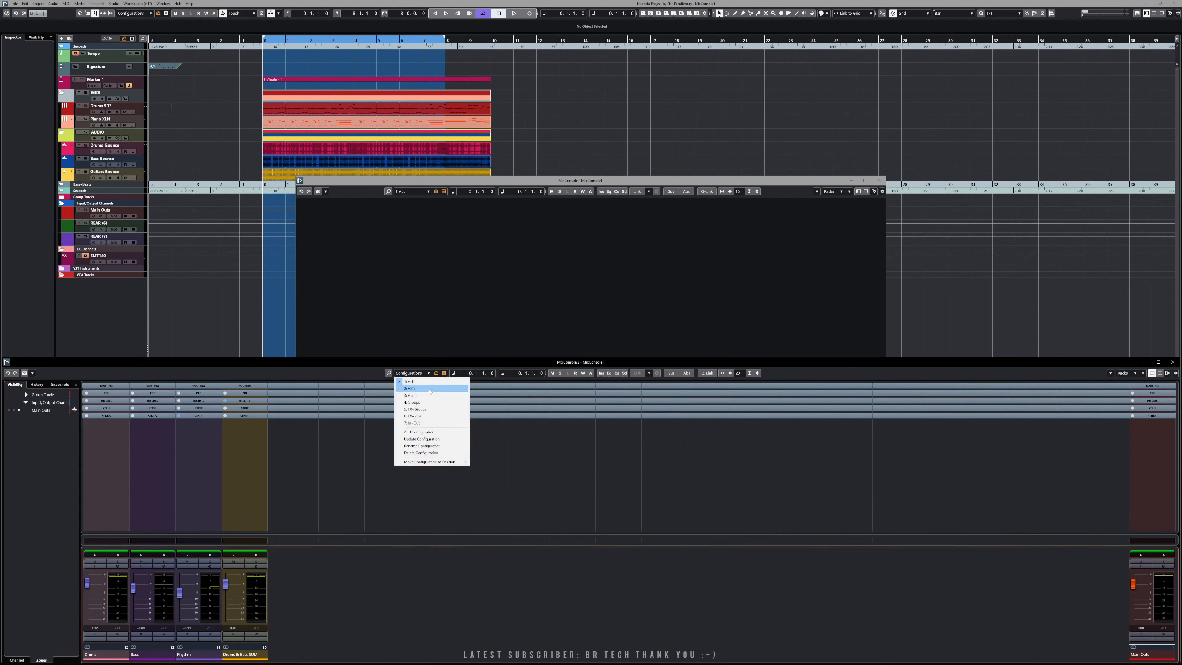
{"action": "left_click", "coordinate": [428, 403]}
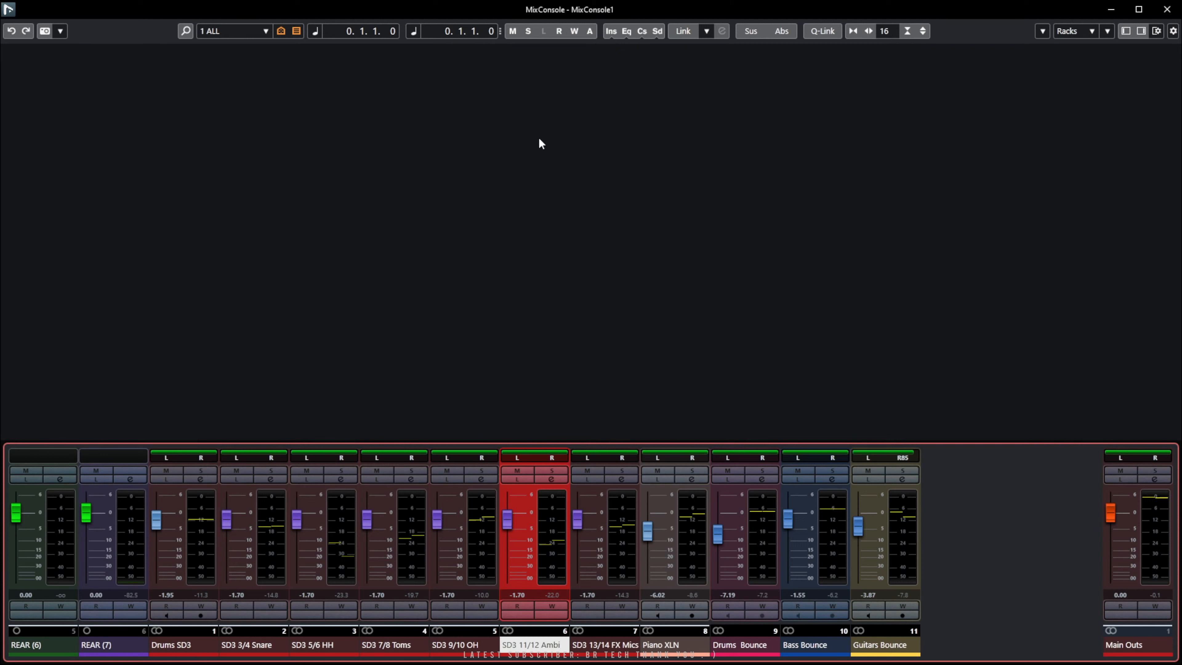
Solo the SD3 11/12 Ambi channel in the first MixConsole.
{"action": "left_click", "coordinate": [549, 471]}
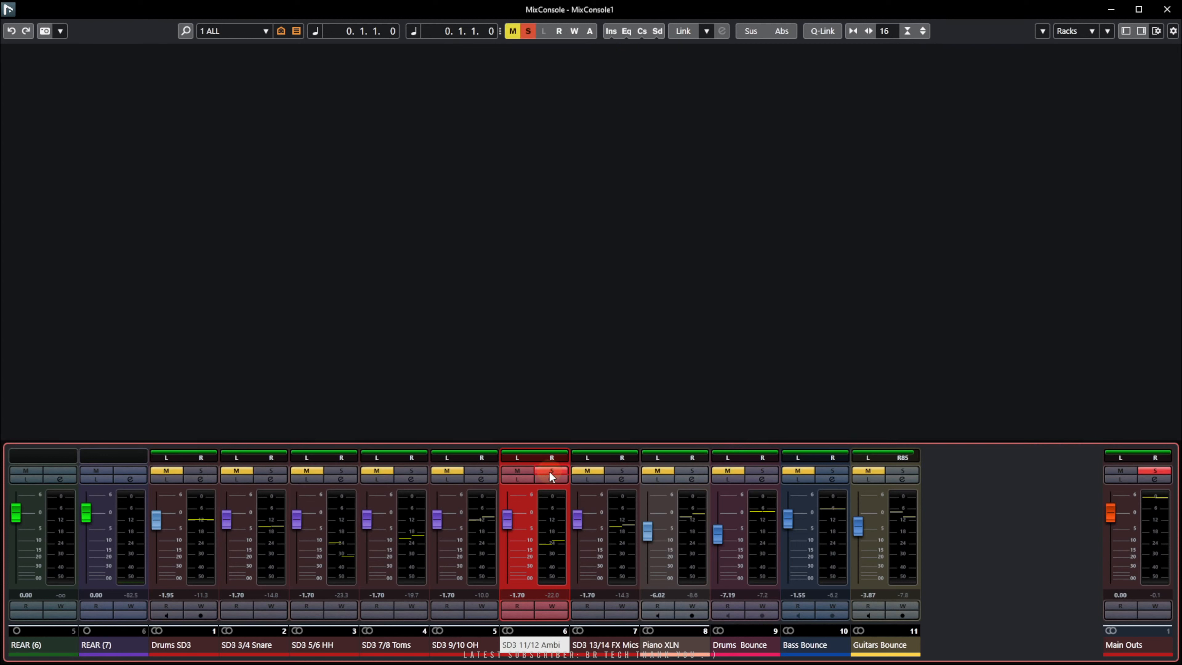
Move the solo from SD3 11/12 Ambi to SD3 9/10 OH and release it there.
{"action": "left_click", "coordinate": [481, 471]}
{"action": "left_click", "coordinate": [551, 470]}
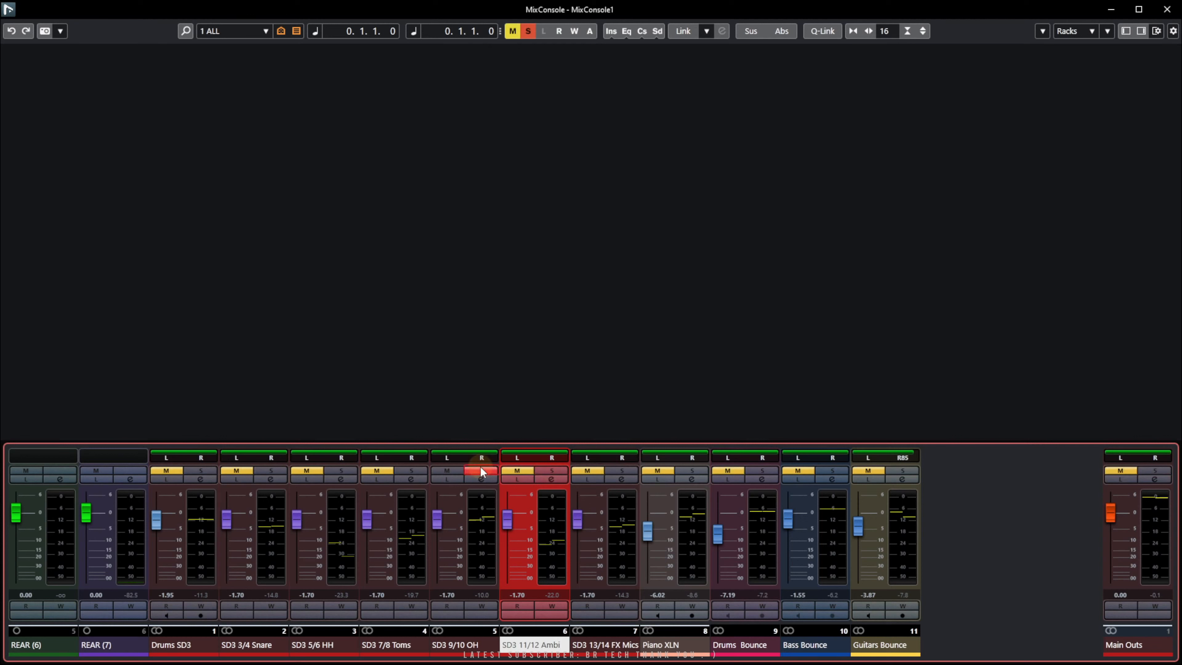
{"action": "left_click", "coordinate": [481, 471]}
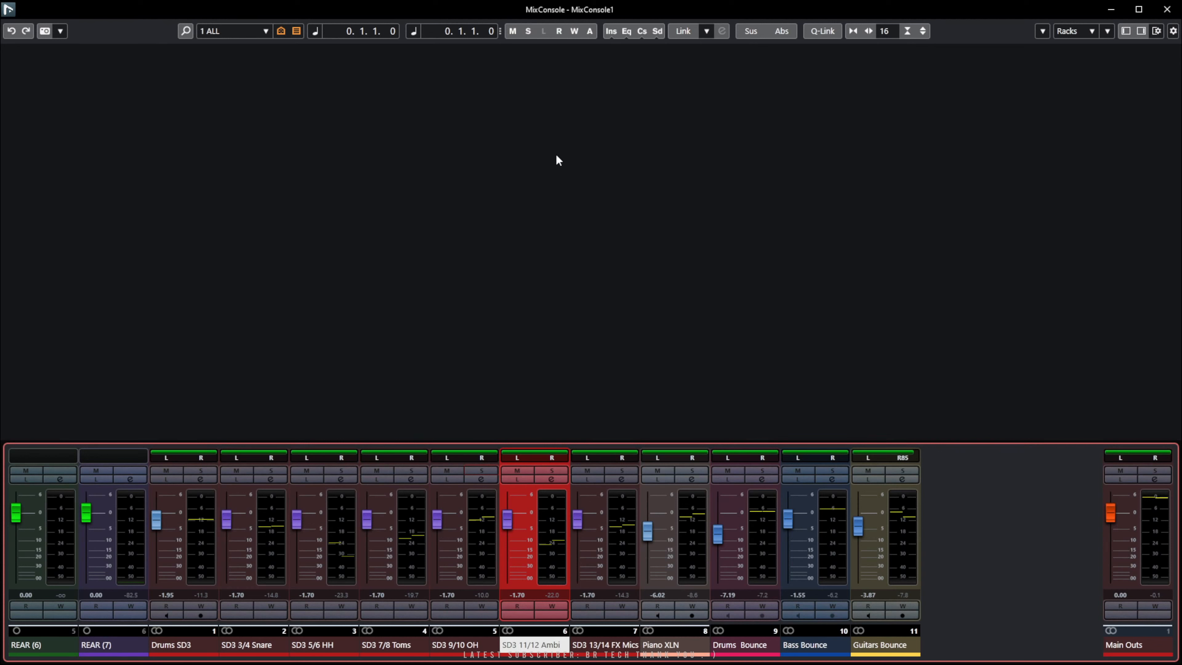
Solo SD3 11/12 Ambi and deactivate all solos, and mute Ambi and SD3 7/8 Toms and deactivate all mutes.
{"action": "left_click", "coordinate": [549, 469]}
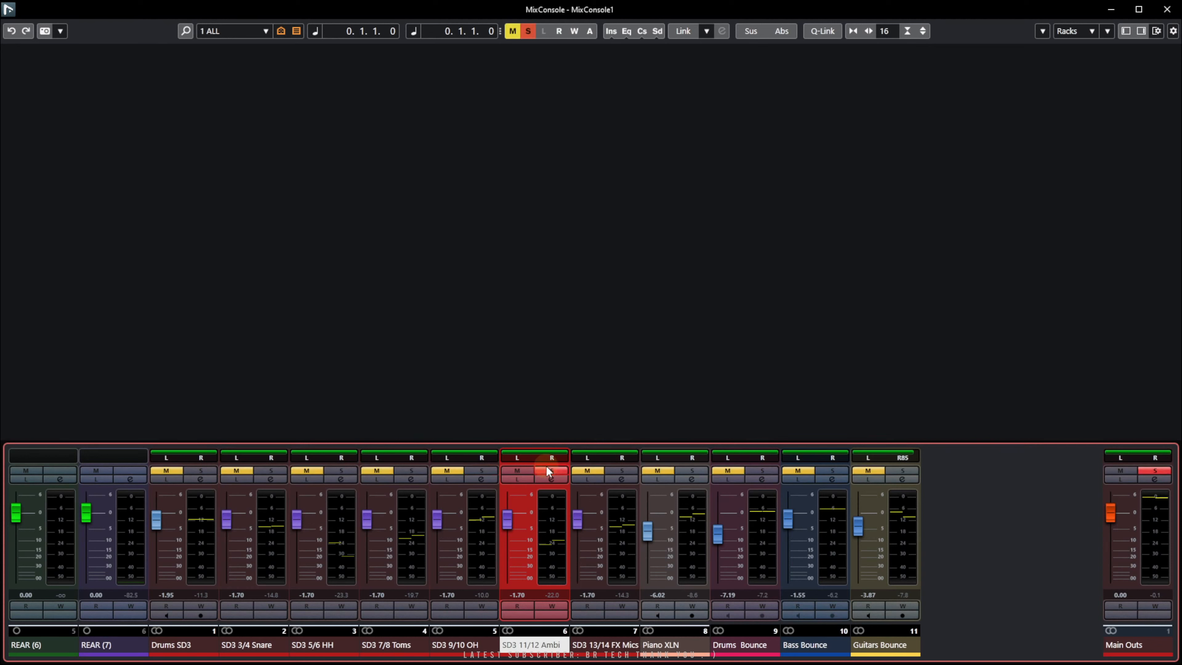
{"action": "left_click", "coordinate": [527, 32]}
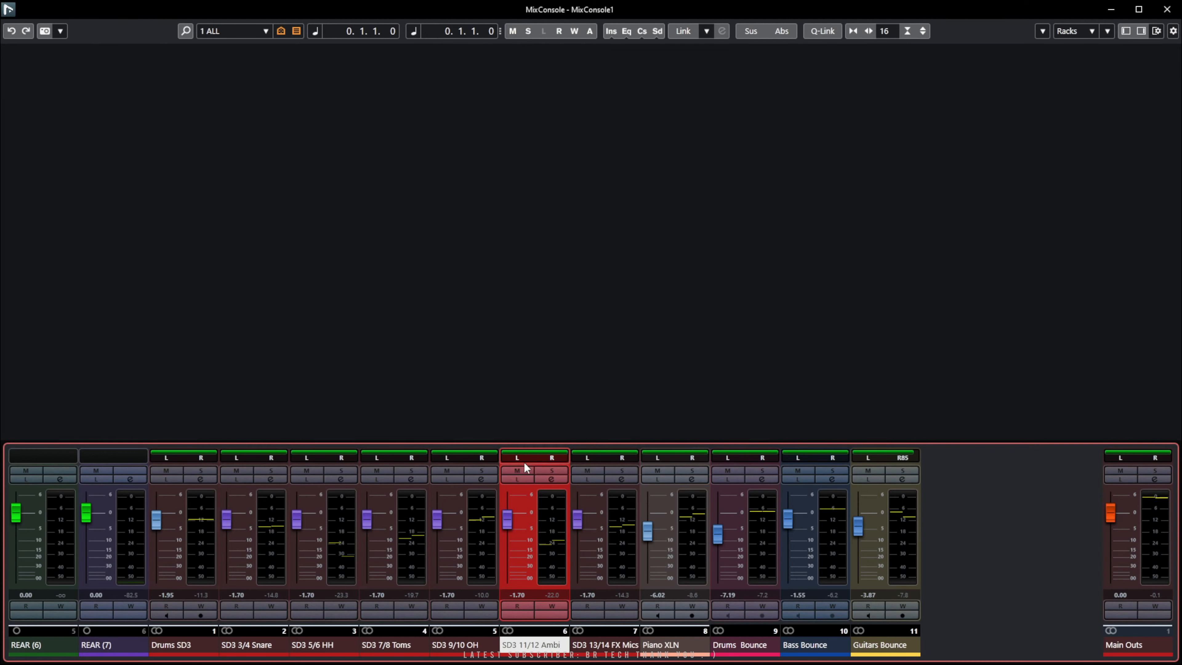
{"action": "left_click", "coordinate": [517, 470]}
{"action": "left_click", "coordinate": [375, 470]}
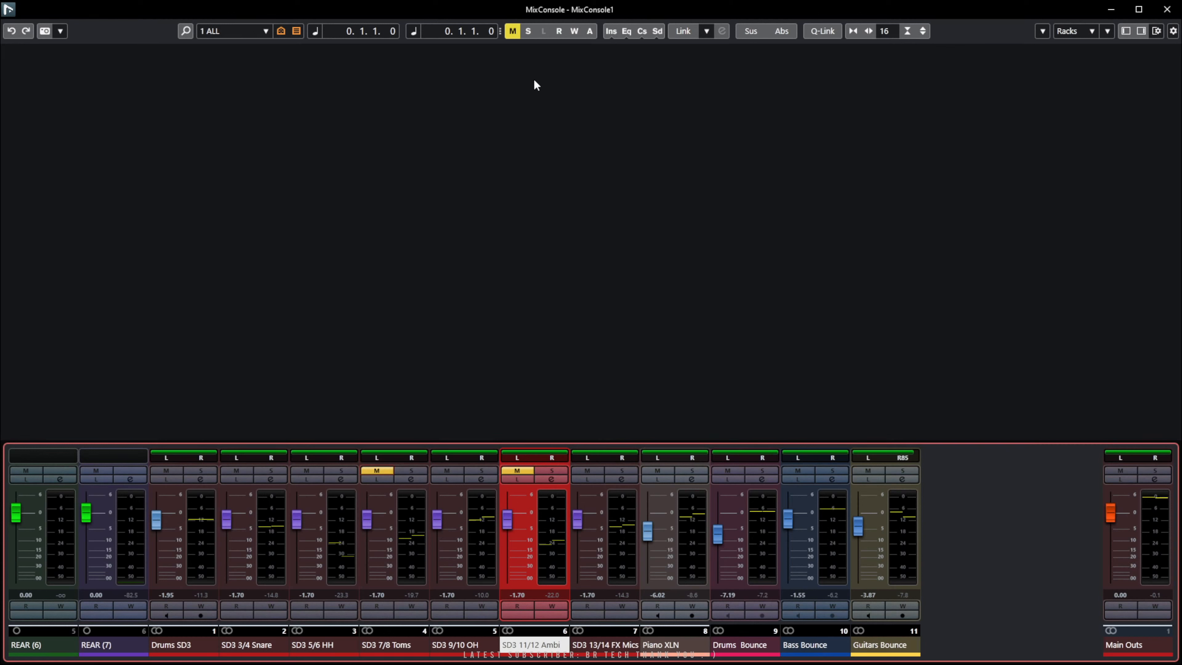
{"action": "left_click", "coordinate": [513, 31]}
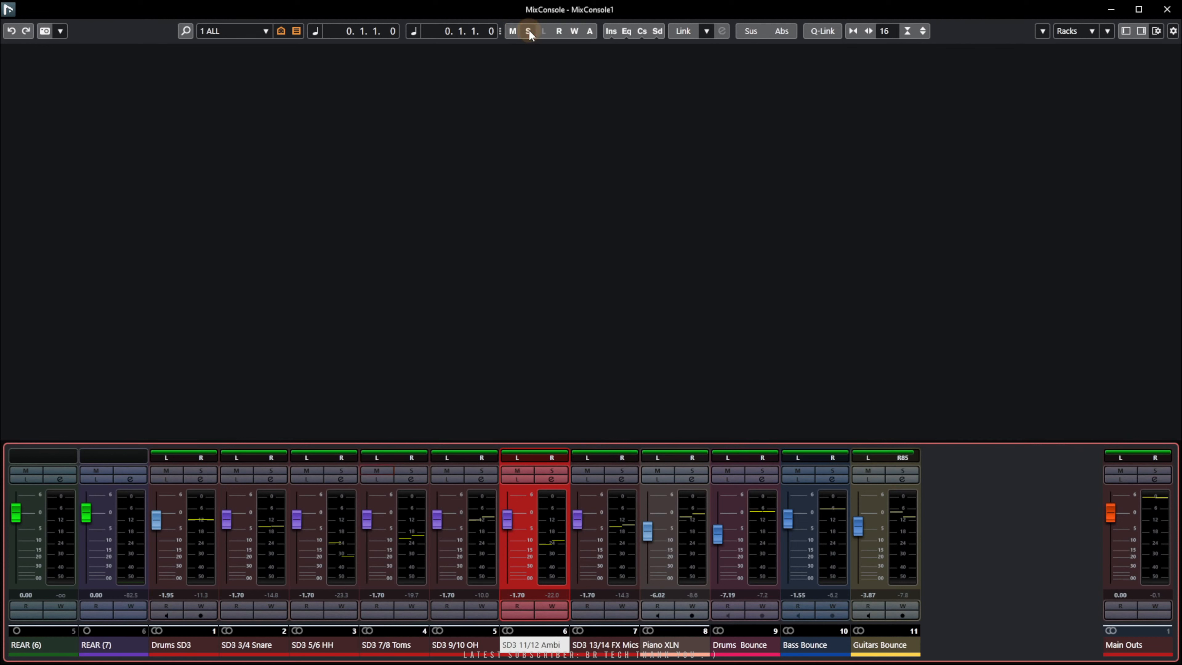
Solo SD3 13/14 FX Mics and deactivate all solos, and repeat this with SD3 9/10 OH and SD3 5/6 HH soloed together.
{"action": "left_click", "coordinate": [628, 471]}
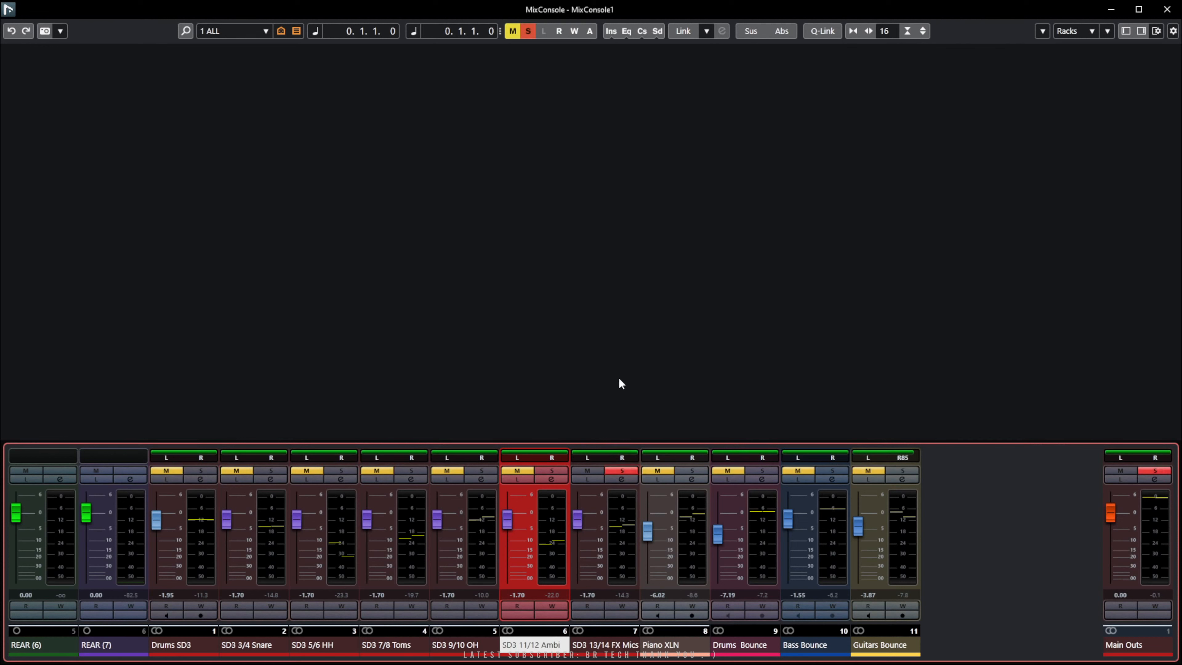
{"action": "left_click", "coordinate": [528, 32]}
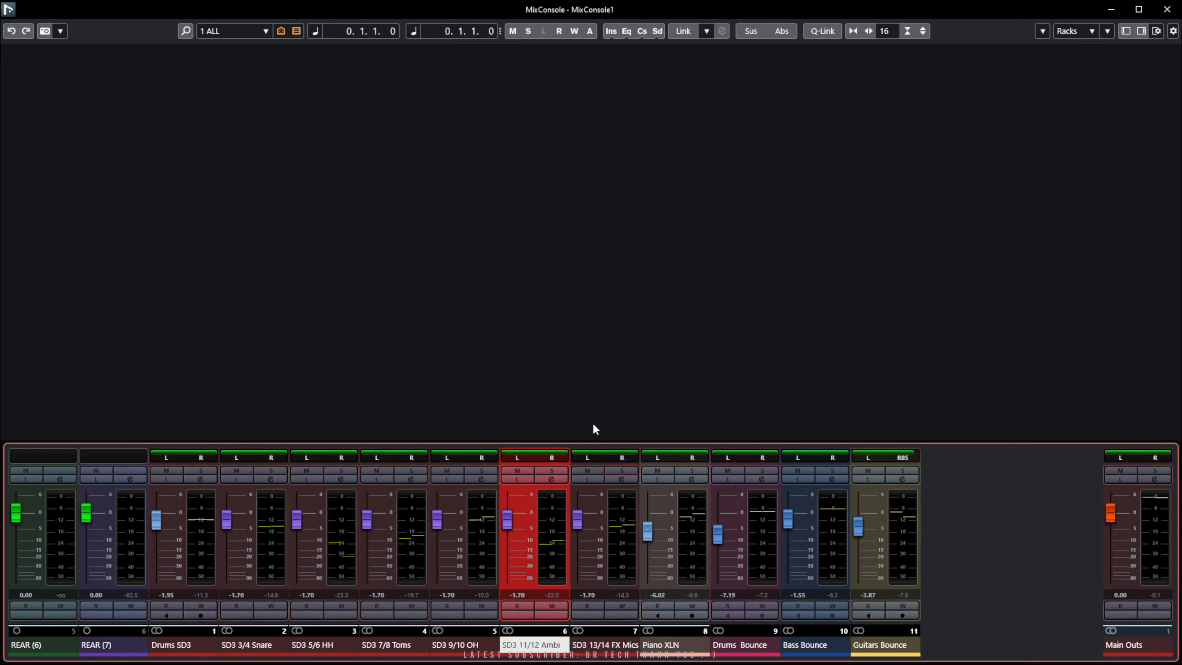
{"action": "left_click", "coordinate": [478, 471]}
{"action": "left_click", "coordinate": [341, 470]}
{"action": "left_click", "coordinate": [528, 32]}
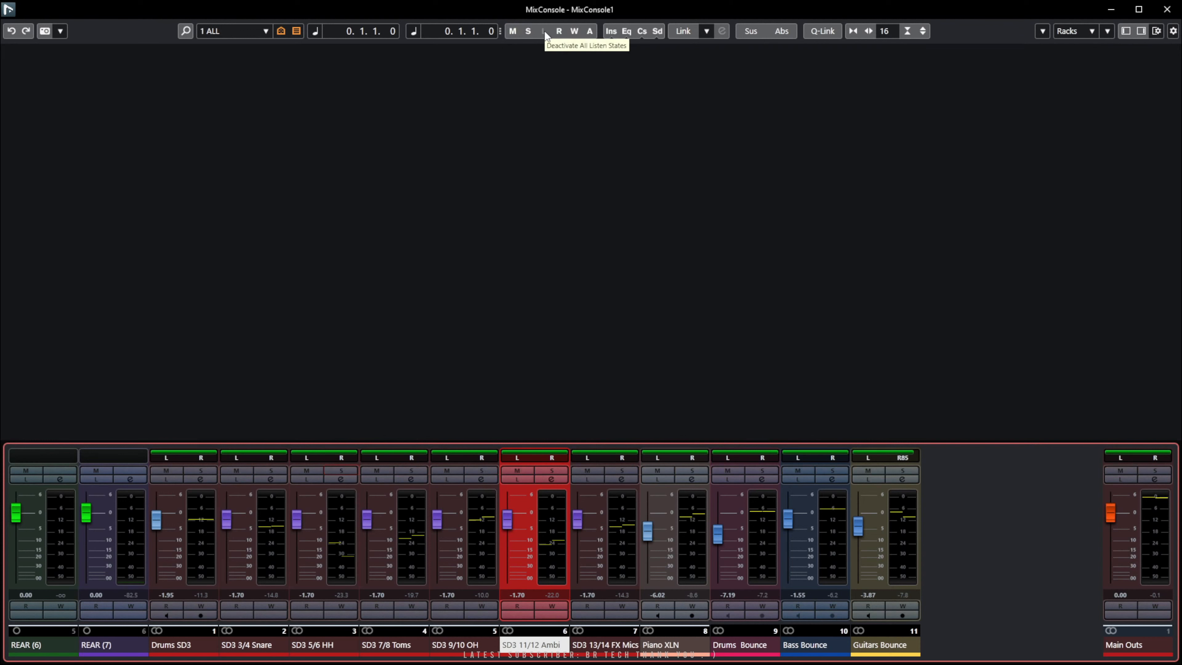
Enable and globally deactivate Listen on SD3 11/12 Ambi, and solo SD3 13/14 FX Mics and deactivate all solos.
{"action": "left_click", "coordinate": [519, 479]}
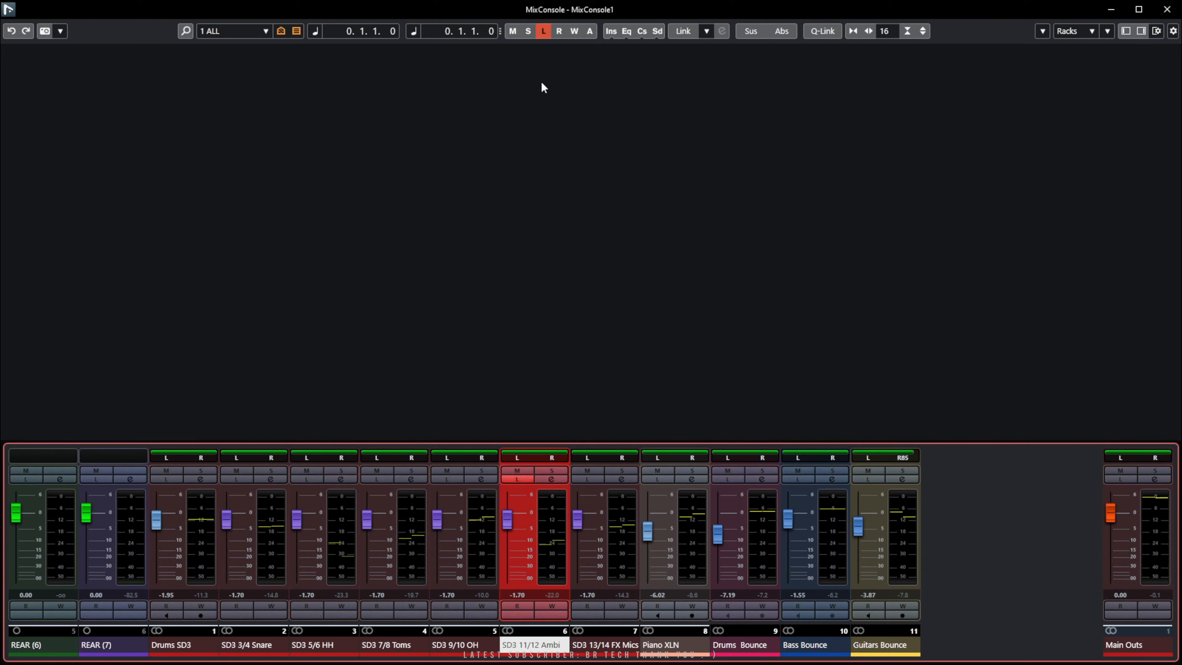
{"action": "left_click", "coordinate": [543, 31]}
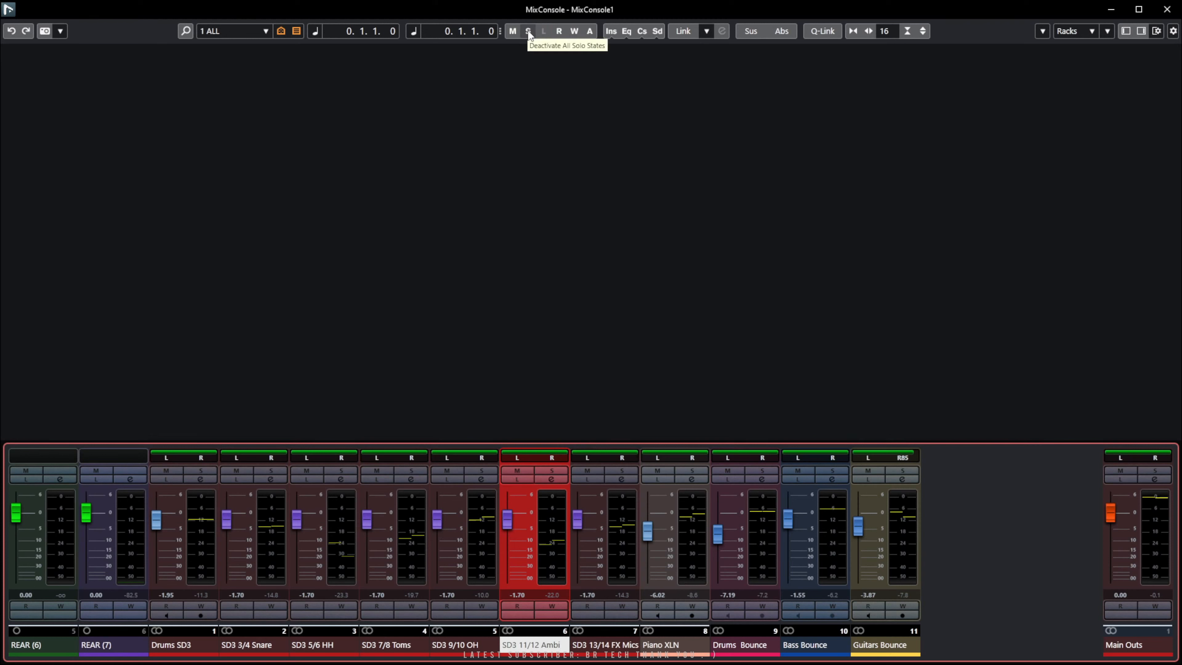
{"action": "left_click", "coordinate": [622, 471]}
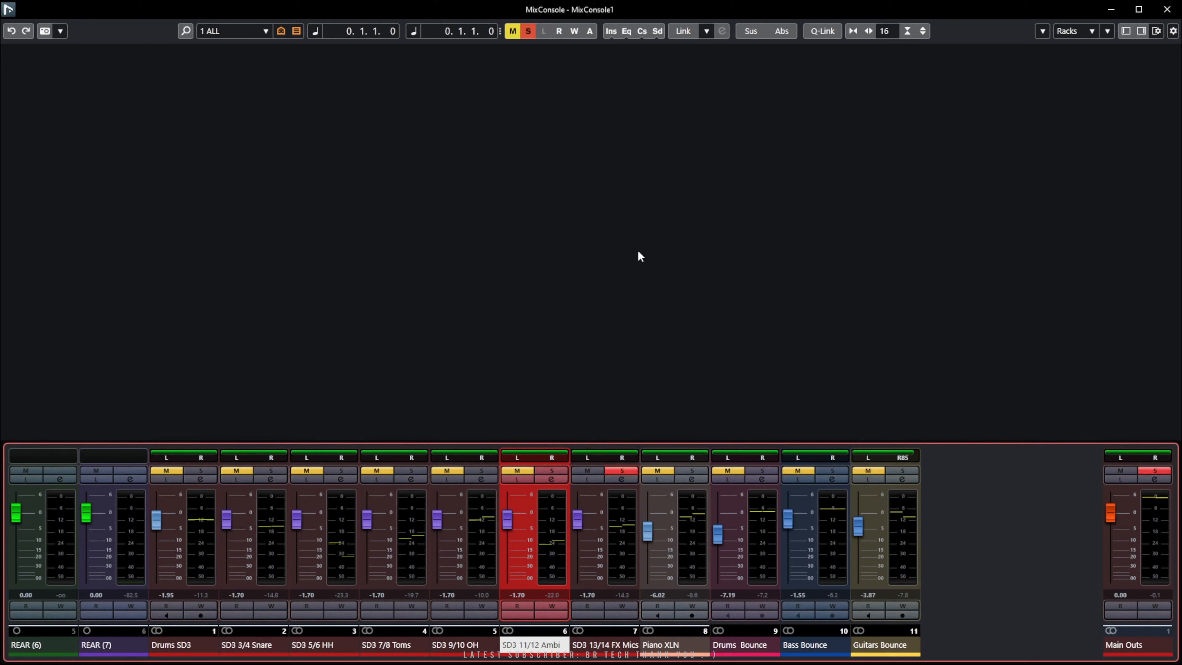
{"action": "left_click", "coordinate": [529, 35]}
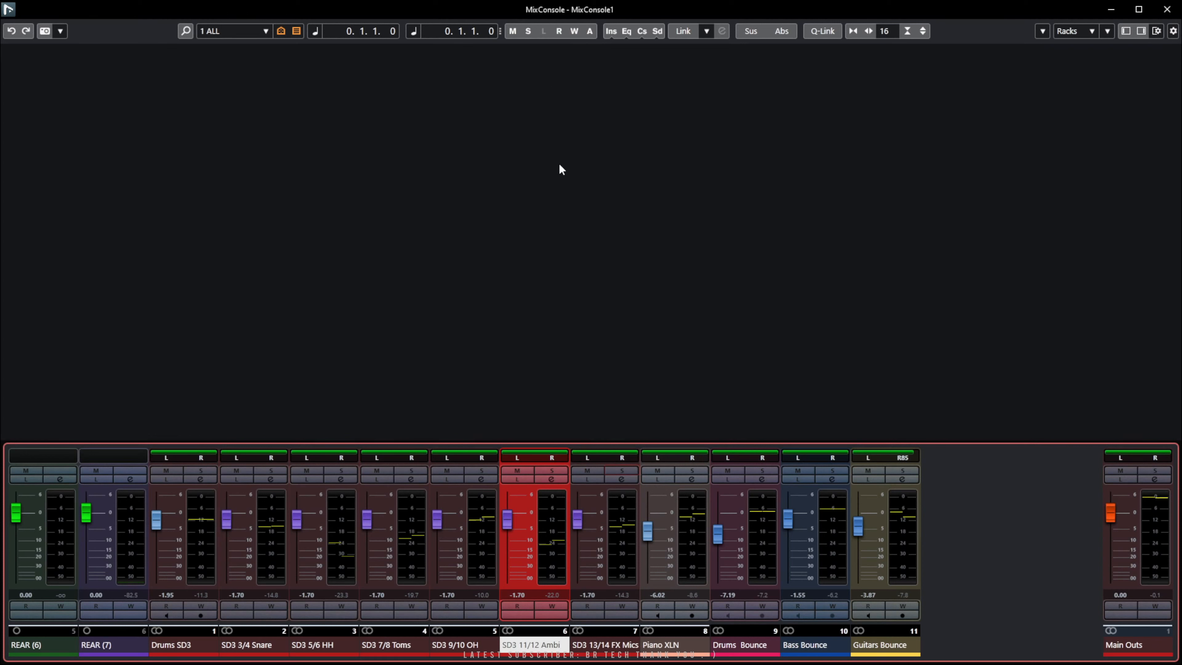
{"action": "left_click", "coordinate": [529, 32]}
Show the channel racks section above the faders in the window layout.
{"action": "left_click", "coordinate": [1153, 34]}
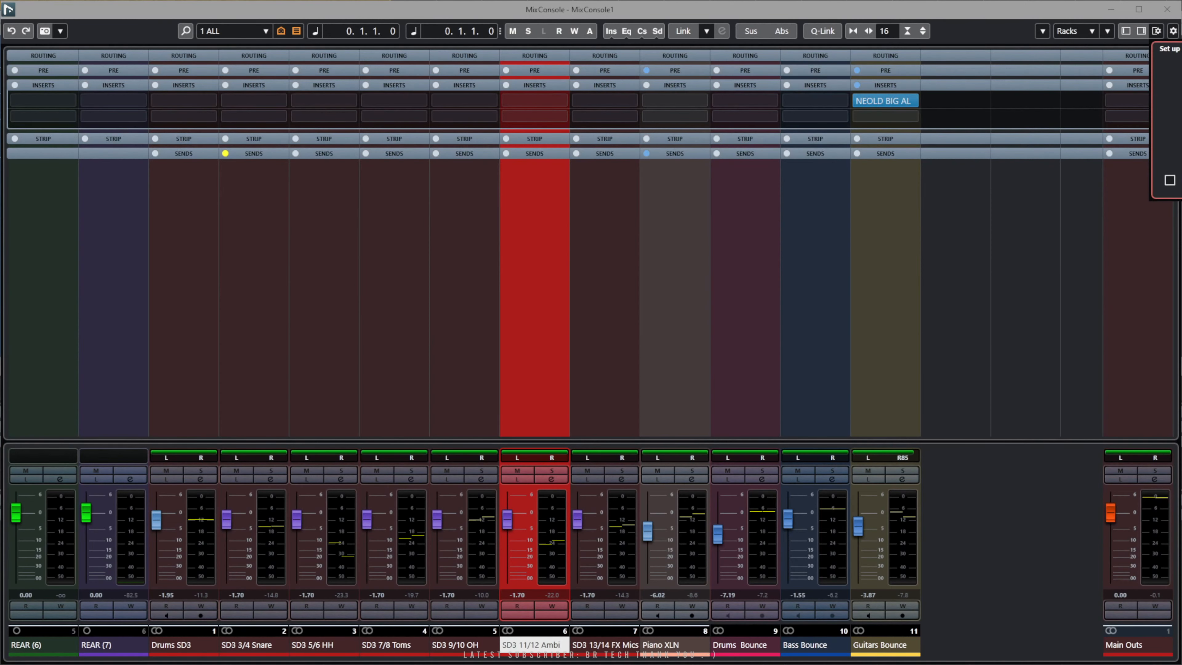
{"action": "left_click", "coordinate": [1043, 10]}
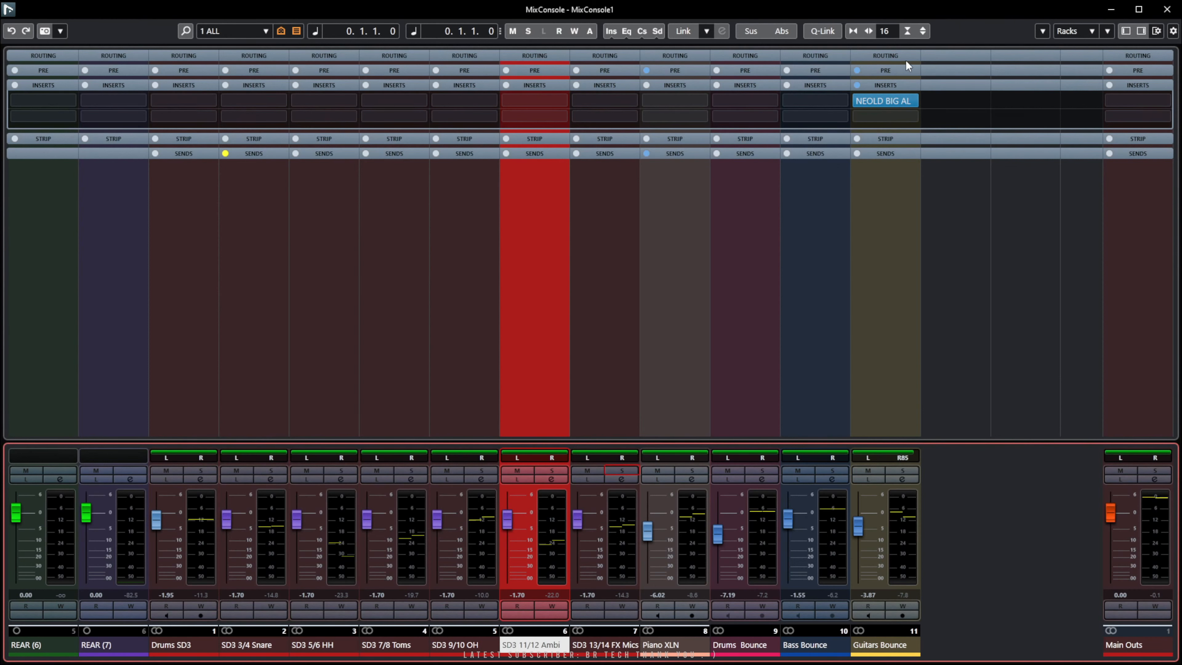
Select individual channels one after another from SD3 11/12 Ambi across to REAR (6), and back through SD3 7/8 Toms to Ambi.
{"action": "left_click", "coordinate": [536, 250]}
{"action": "left_click", "coordinate": [479, 275]}
{"action": "left_click", "coordinate": [384, 294]}
{"action": "left_click", "coordinate": [322, 306]}
{"action": "left_click", "coordinate": [242, 317]}
{"action": "left_click", "coordinate": [174, 320]}
{"action": "left_click", "coordinate": [102, 325]}
{"action": "left_click", "coordinate": [56, 333]}
{"action": "left_click", "coordinate": [395, 318]}
{"action": "left_click", "coordinate": [512, 312]}
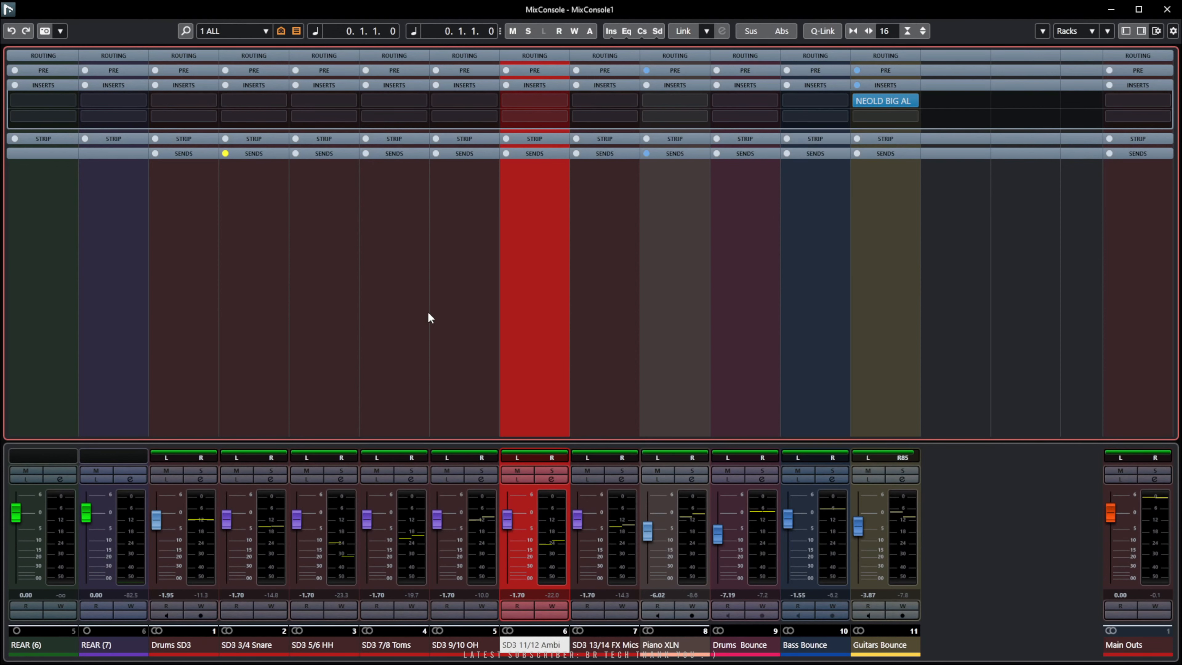
Select all the drum channels from Drums SD3 through SD3 13/14 FX Mics.
{"action": "left_click", "coordinate": [390, 333]}
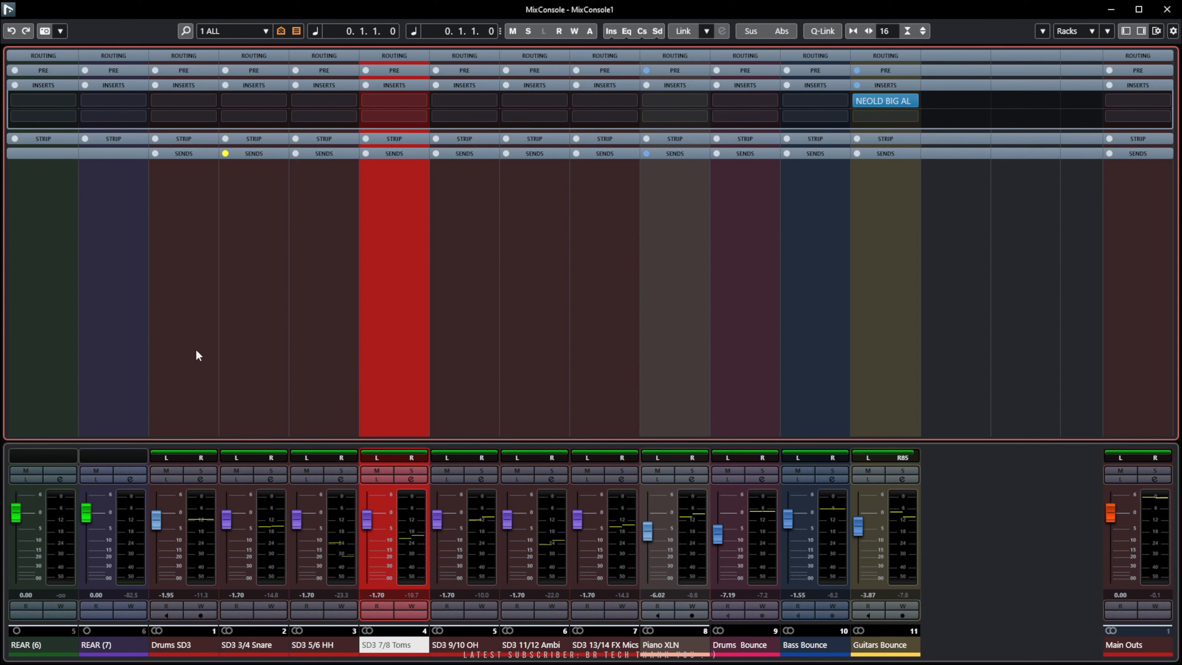
{"action": "left_click_drag", "start_coordinate": [196, 355], "coordinate": [600, 321]}
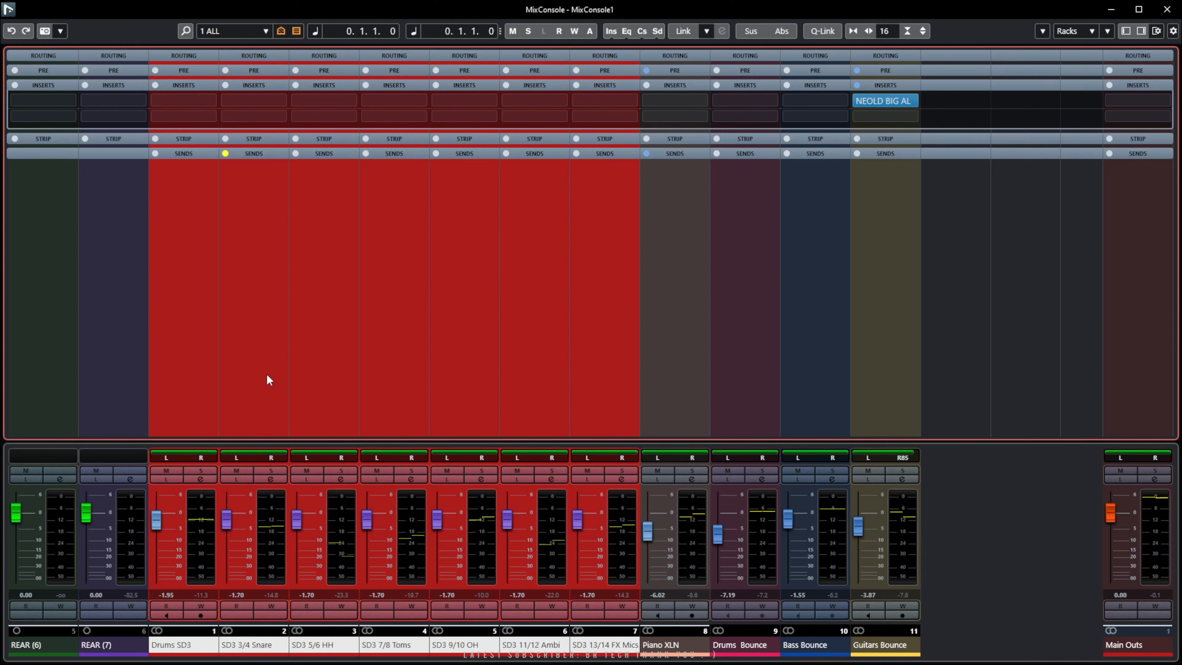
Play the project briefly, and solo and unsolo the Drums SD3 channel with all drum channels selected.
{"action": "key", "text": "space"}
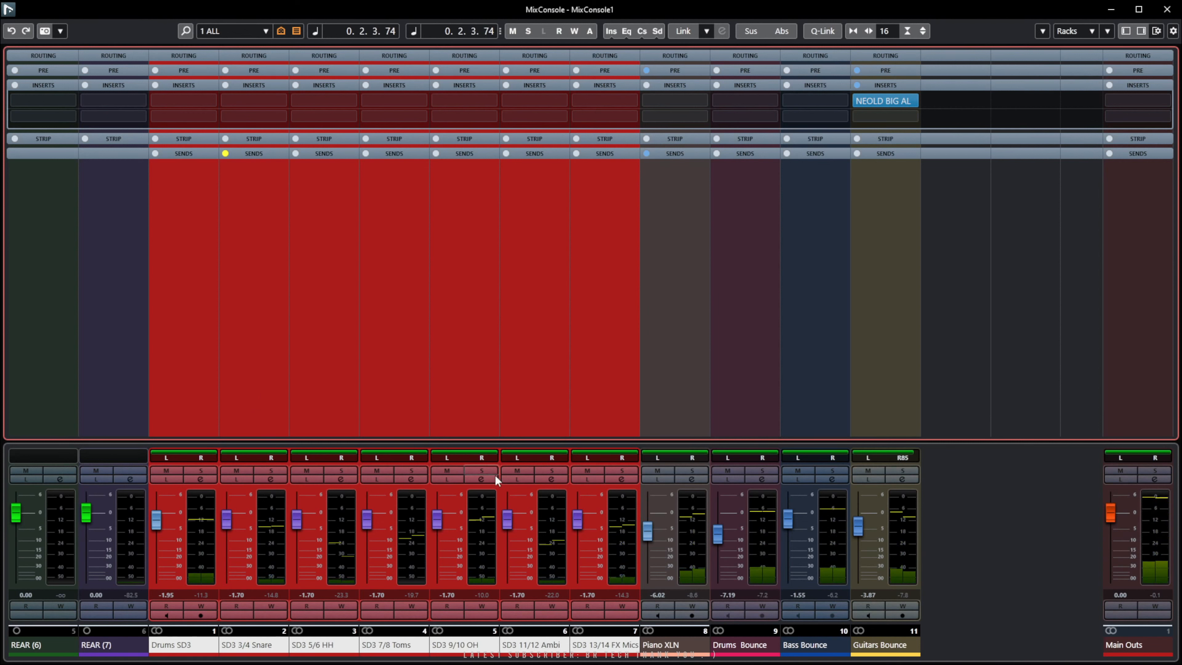
{"action": "left_click", "coordinate": [201, 470]}
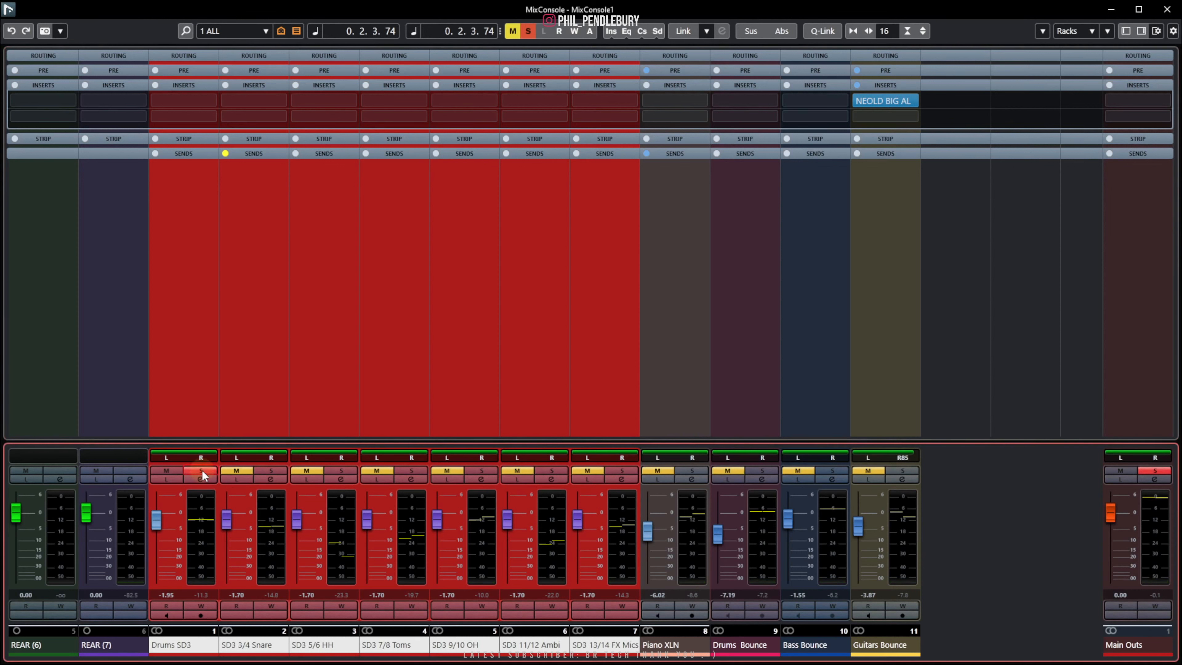
{"action": "left_click", "coordinate": [202, 470]}
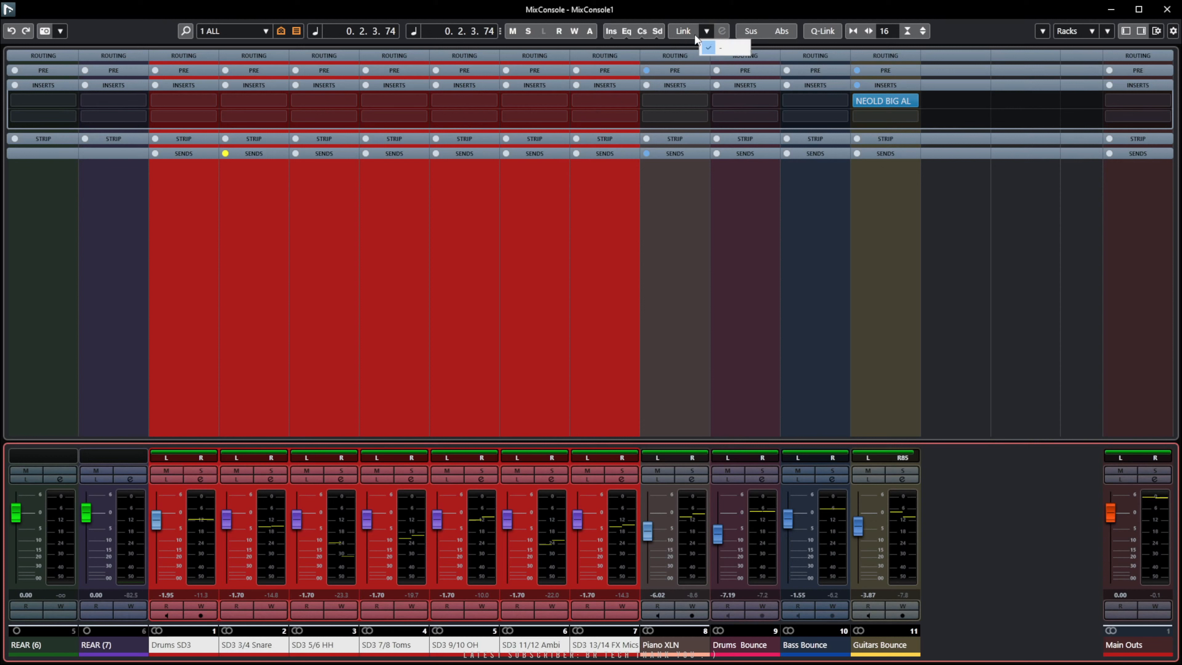
Link the selected drum channels in a group named Drums, adding Mute/Solo/Listen to the default linked parameters.
{"action": "left_click", "coordinate": [683, 32]}
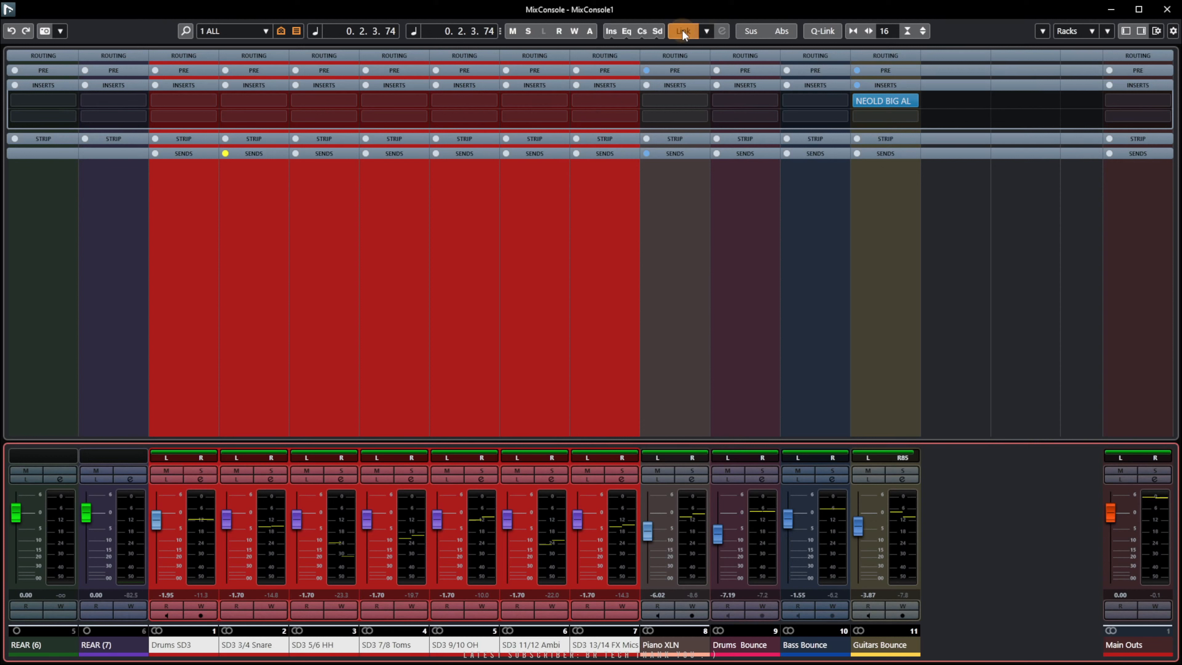
{"action": "left_click", "coordinate": [703, 137]}
{"action": "left_click", "coordinate": [684, 32]}
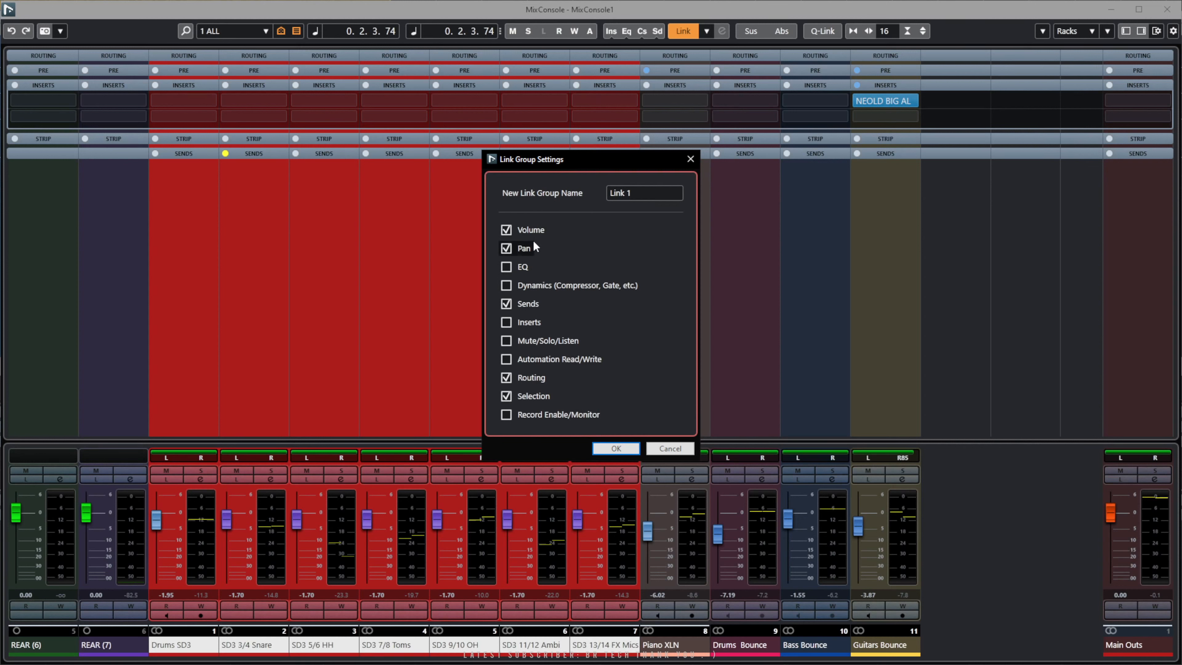
{"action": "left_click", "coordinate": [644, 192]}
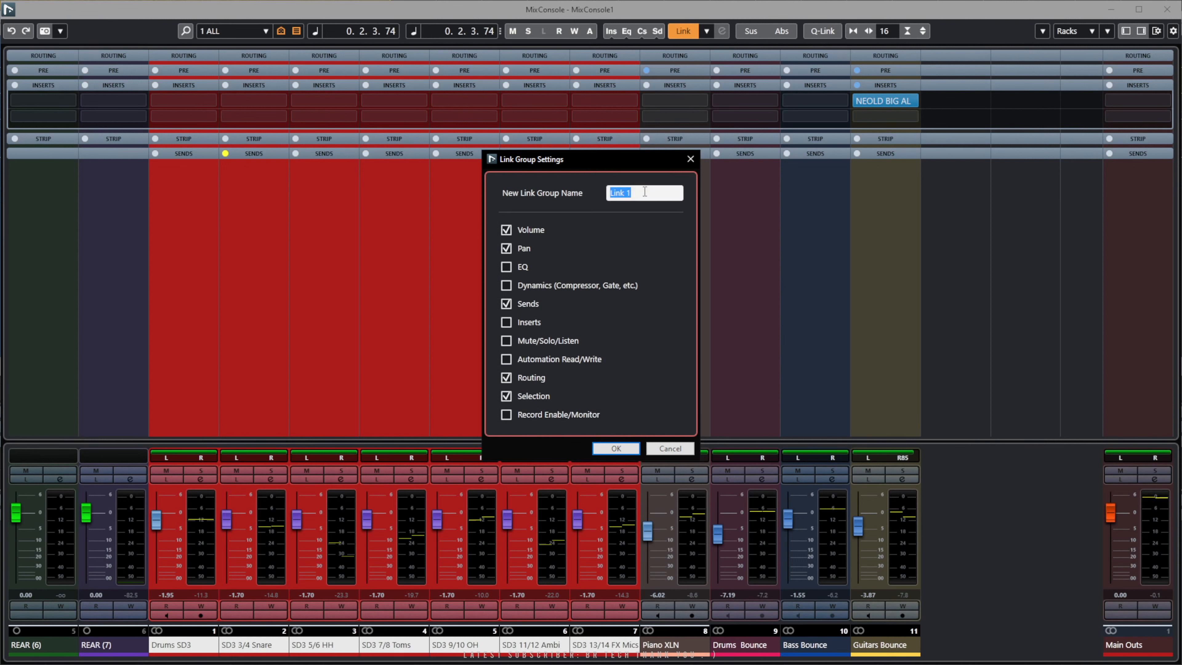
{"action": "type", "text": "Drums"}
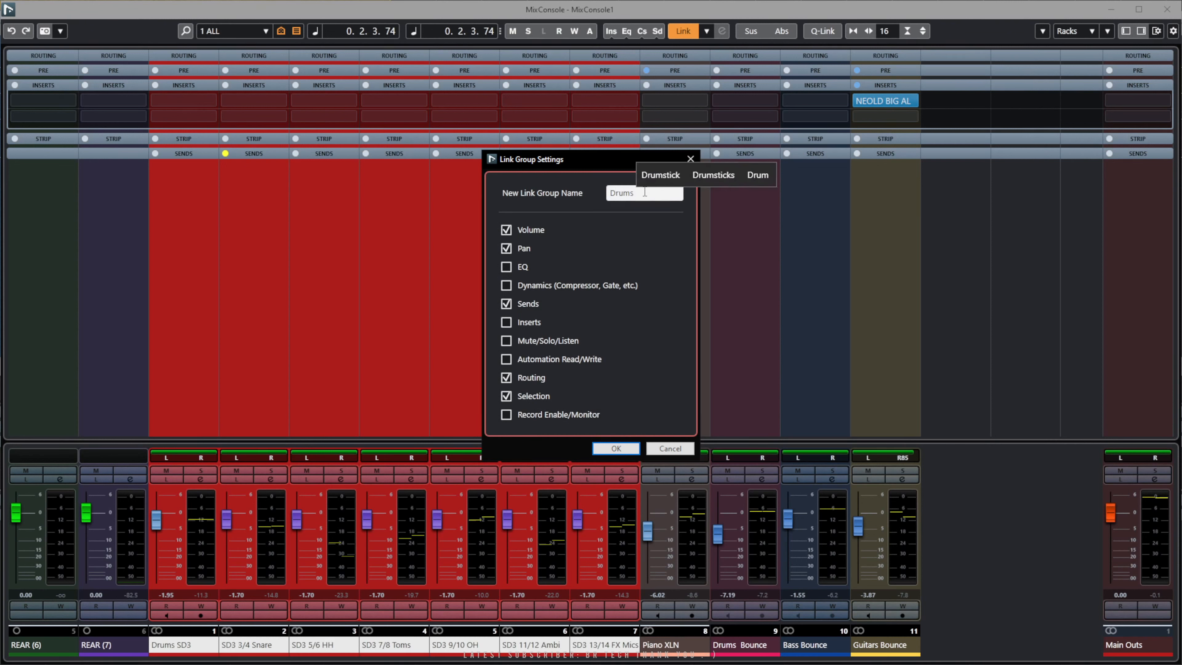
{"action": "key", "text": "Return"}
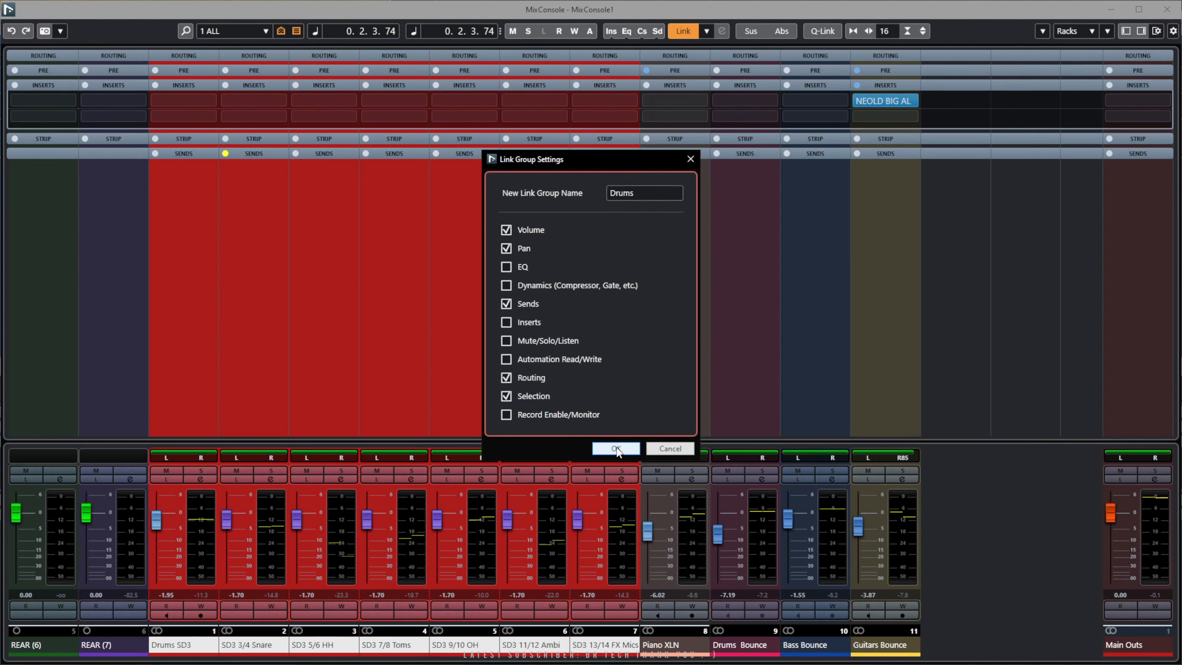
{"action": "left_click", "coordinate": [507, 340]}
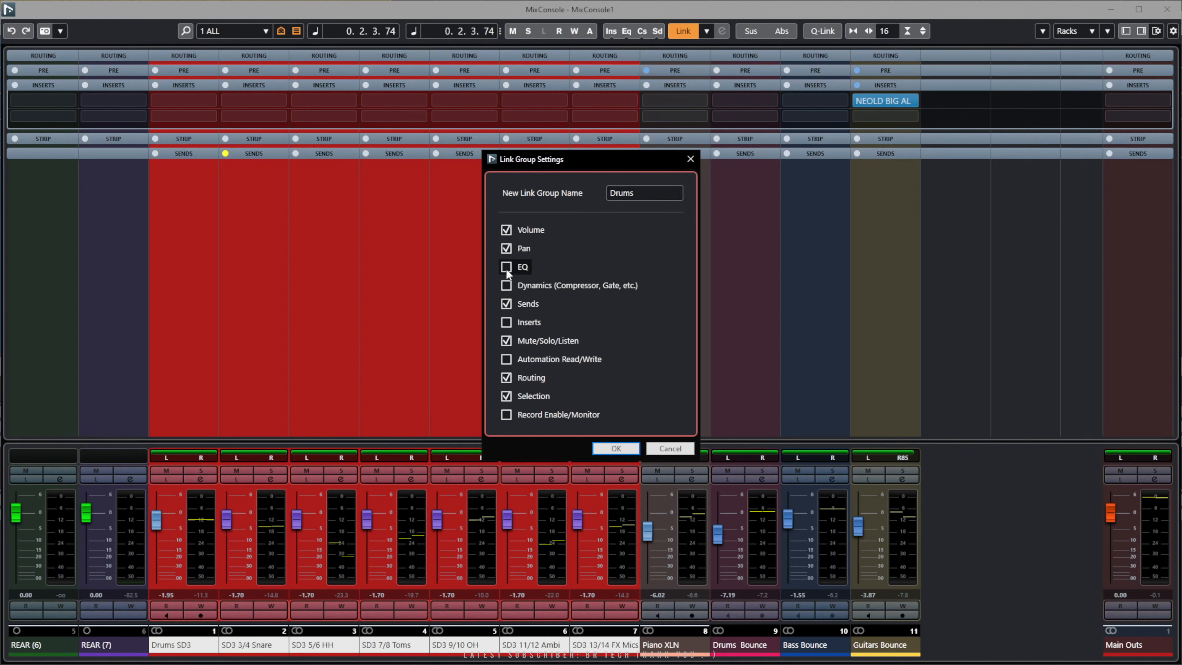
{"action": "left_click", "coordinate": [621, 451]}
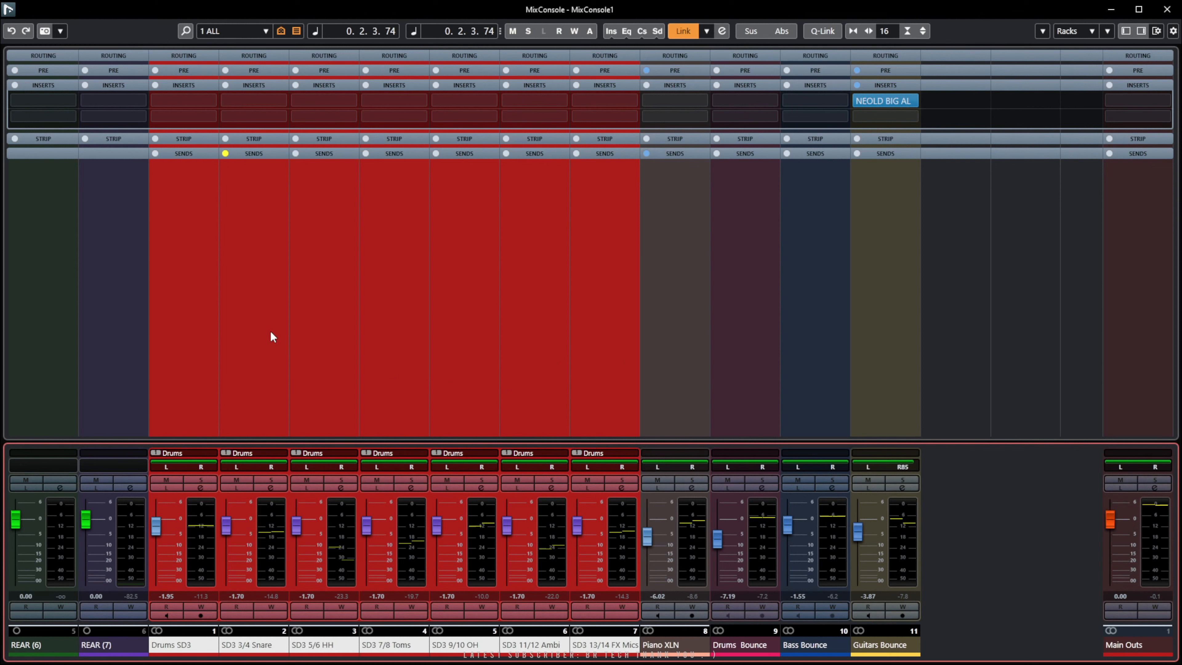
View the link options on SD3 13/14 FX Mics, and test linked selection by selecting Piano XLN and SD3 7/8 Toms.
{"action": "left_click", "coordinate": [619, 454]}
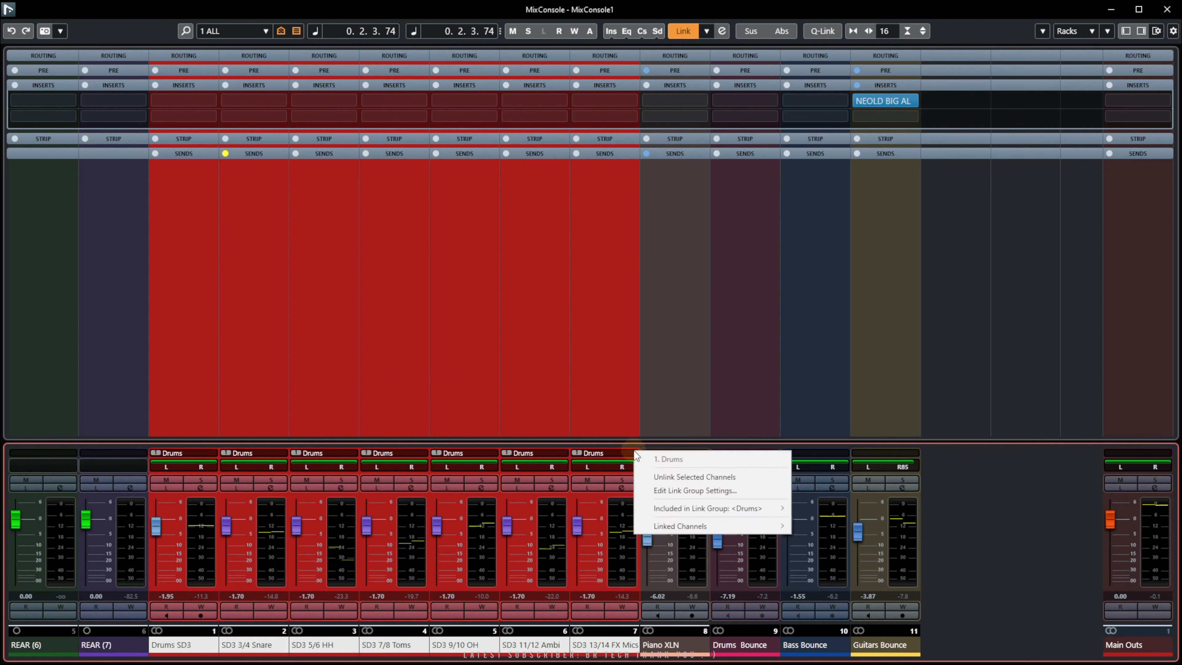
{"action": "left_click", "coordinate": [591, 355]}
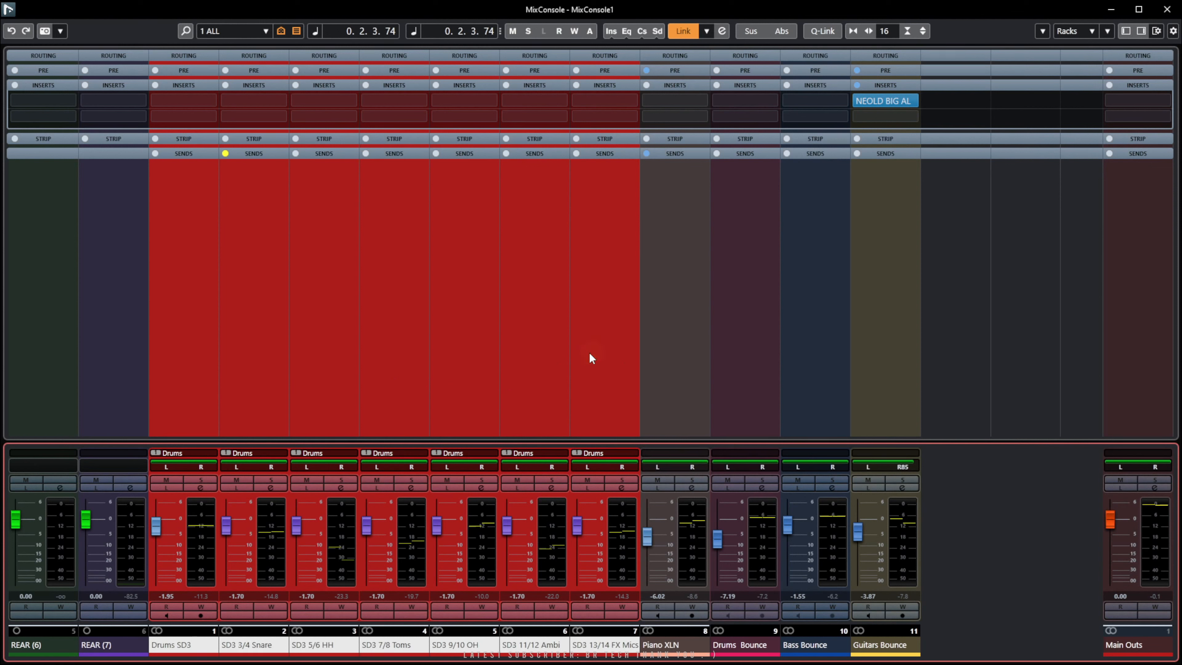
{"action": "left_click", "coordinate": [664, 335]}
{"action": "left_click", "coordinate": [396, 370]}
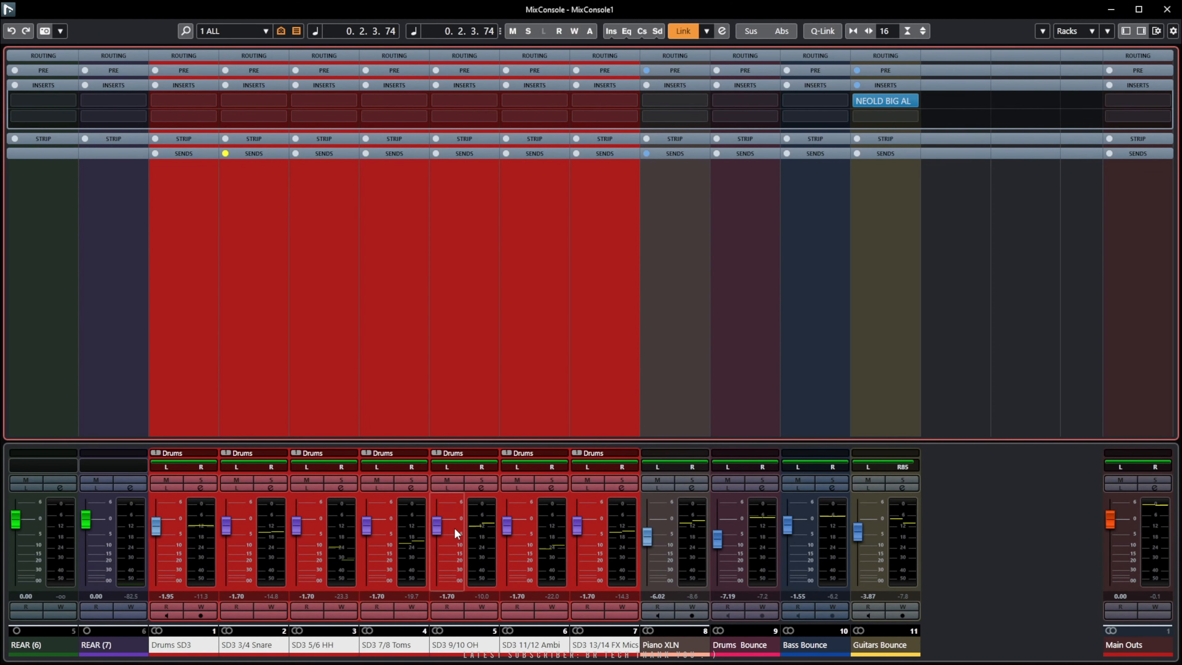
Raise the linked drum faders with SD3 9/10 OH at -0.69, toggling solo and mute on and off on SD3 5/6 HH along the way.
{"action": "mouse_move", "coordinate": [437, 526]}
{"action": "left_mouse_down"}
{"action": "mouse_move", "coordinate": [437, 557]}
{"action": "mouse_move", "coordinate": [438, 520]}
{"action": "left_mouse_up"}
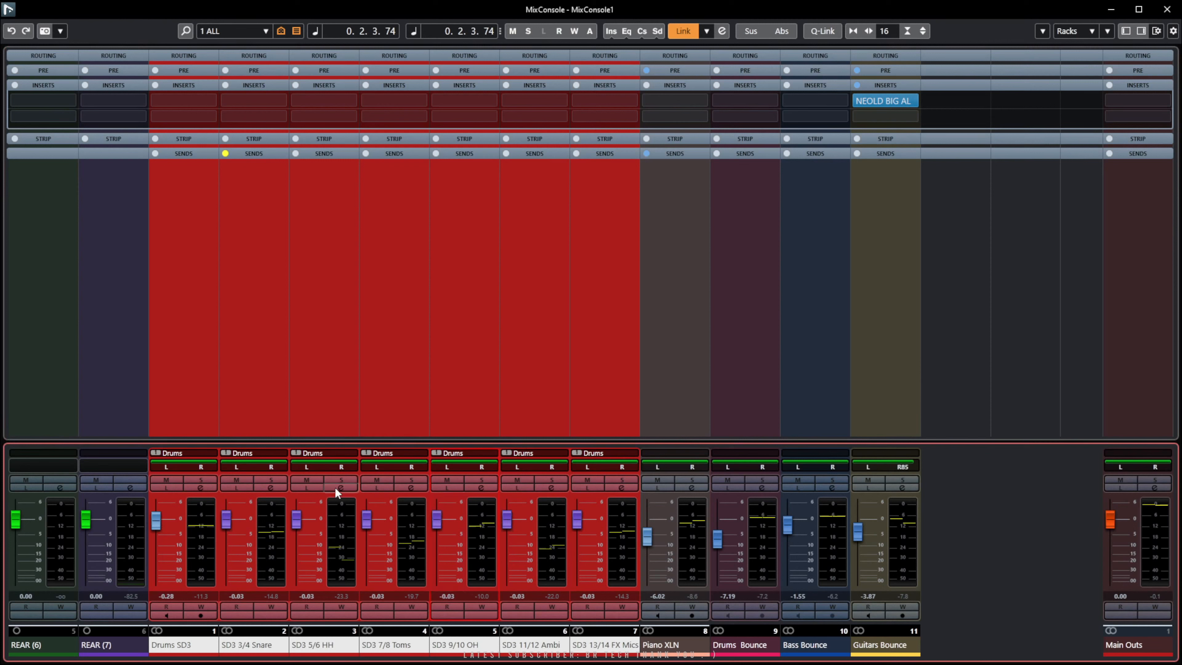
{"action": "left_click", "coordinate": [342, 478]}
{"action": "left_click", "coordinate": [342, 477]}
{"action": "left_click", "coordinate": [306, 480]}
{"action": "left_click", "coordinate": [307, 481]}
{"action": "mouse_move", "coordinate": [436, 519]}
{"action": "left_mouse_down"}
{"action": "mouse_move", "coordinate": [436, 532]}
{"action": "mouse_move", "coordinate": [436, 521]}
{"action": "left_mouse_up"}
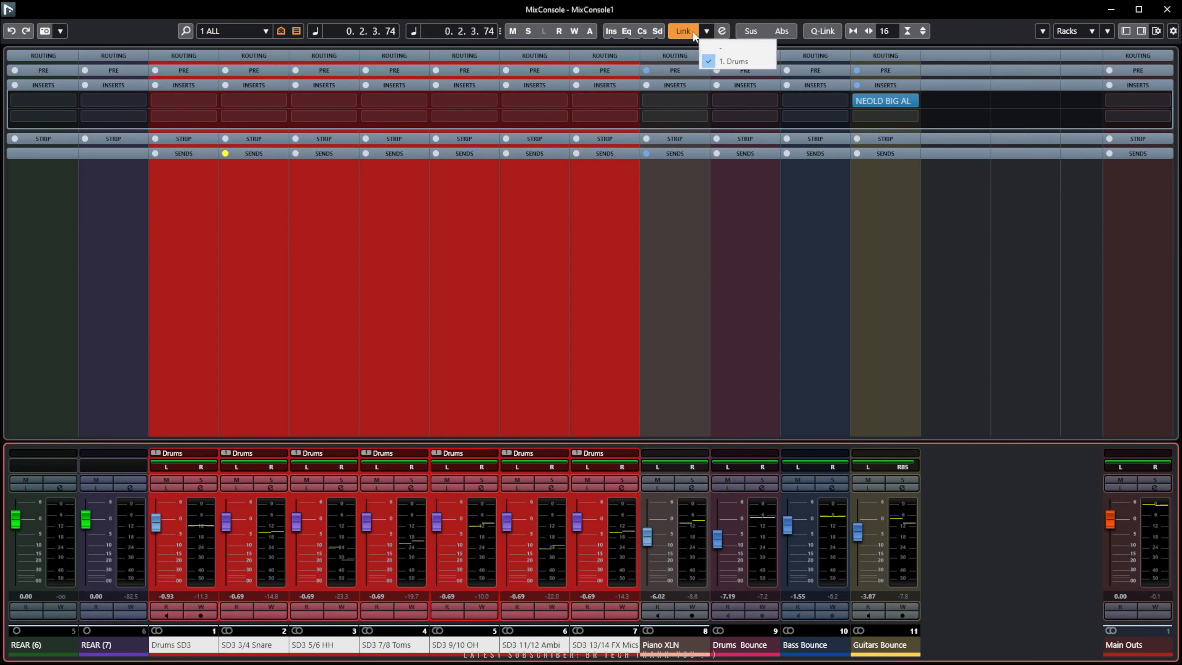
Open the Drums link group settings for review and accept them.
{"action": "left_click", "coordinate": [722, 31]}
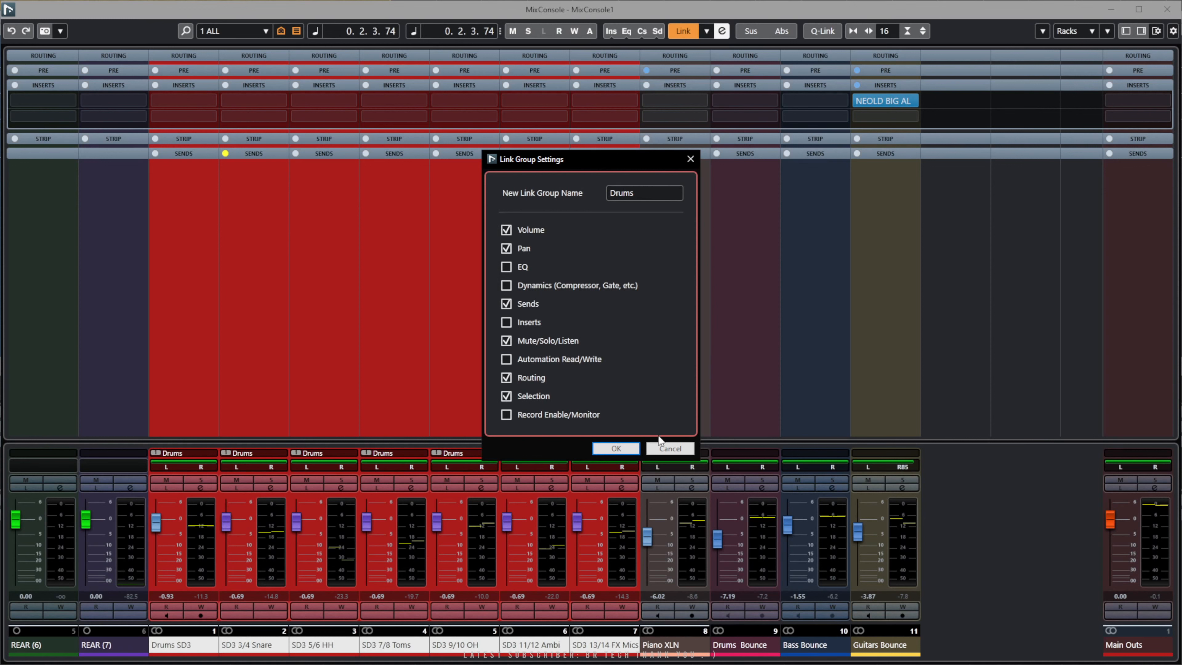
{"action": "left_click", "coordinate": [616, 449]}
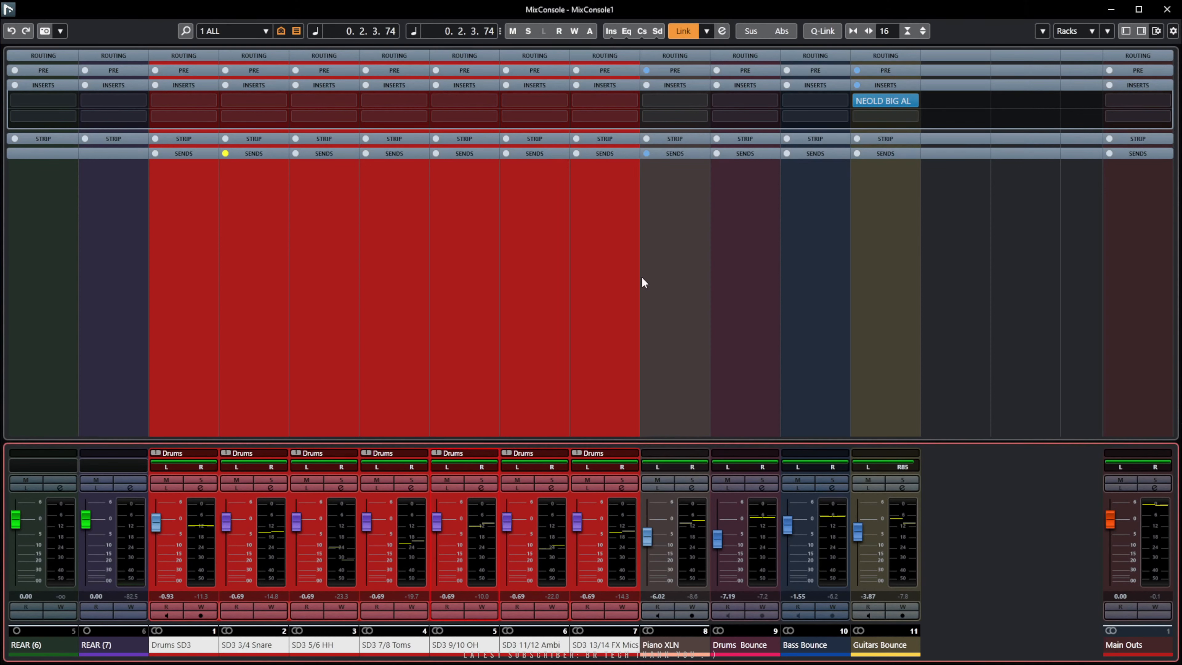
Unlink the Drums group channels and raise the SD3 9/10 OH fader on its own to -0.38.
{"action": "left_click", "coordinate": [682, 31]}
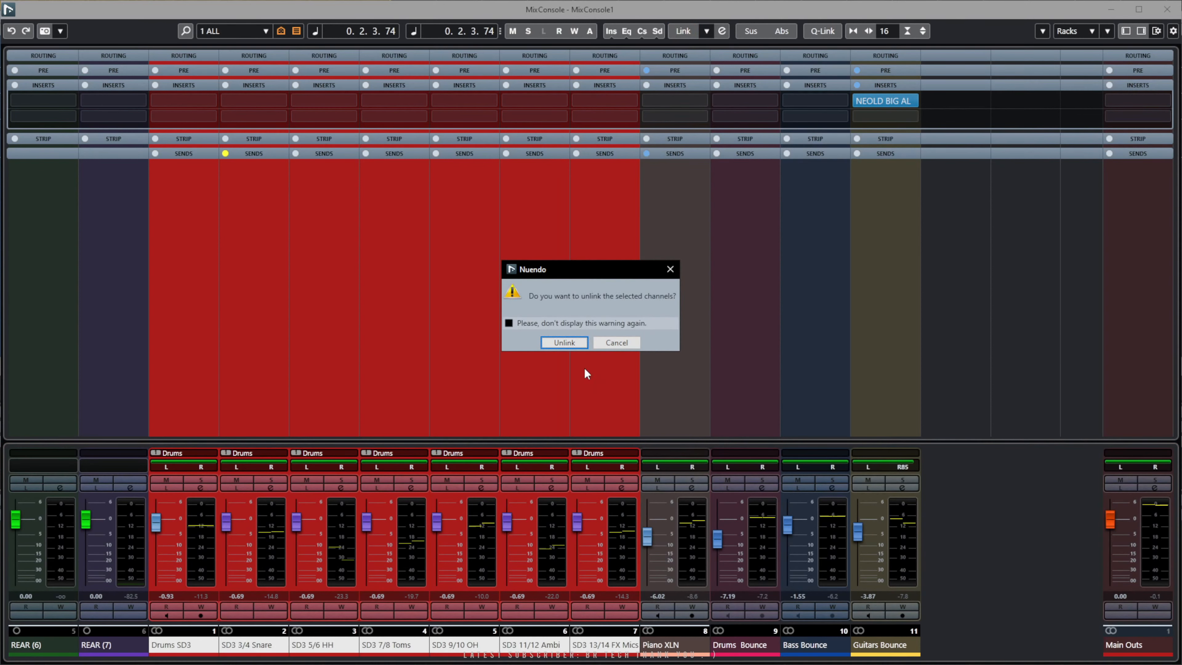
{"action": "left_click", "coordinate": [565, 341]}
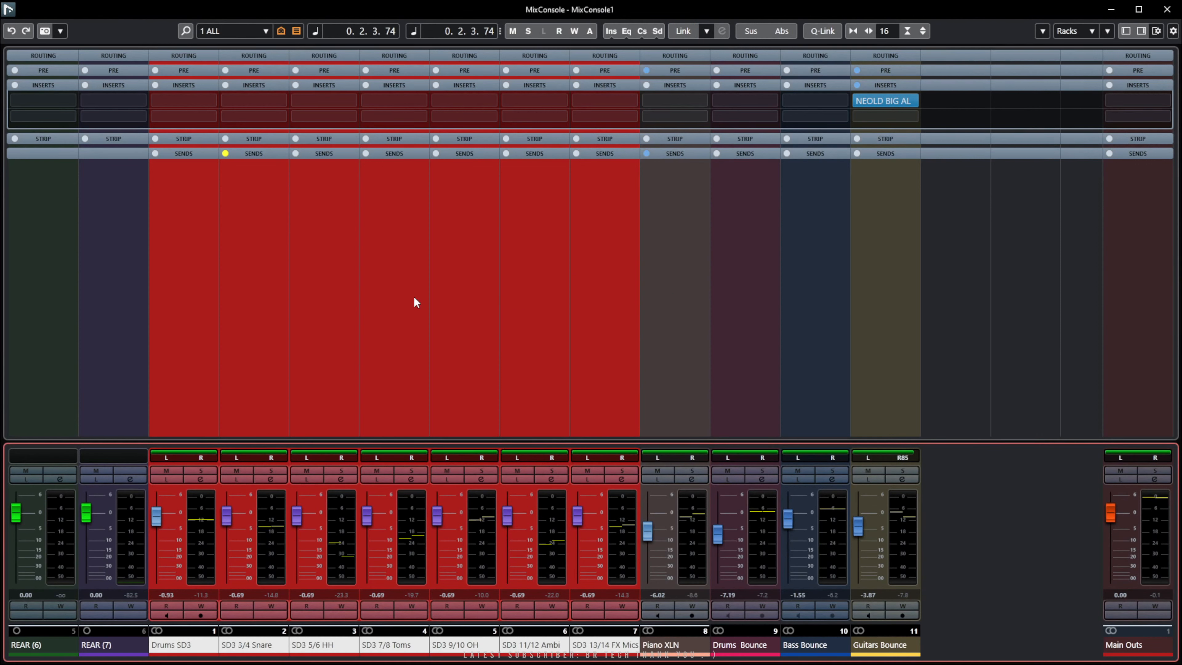
{"action": "mouse_move", "coordinate": [438, 515]}
{"action": "left_mouse_down"}
{"action": "mouse_move", "coordinate": [443, 546]}
{"action": "mouse_move", "coordinate": [446, 513]}
{"action": "left_mouse_up"}
Link the selected drum channels as Link 1 with the current parameters and lower the linked faders, with SD3 11/12 Ambi at -0.82.
{"action": "left_click", "coordinate": [683, 31]}
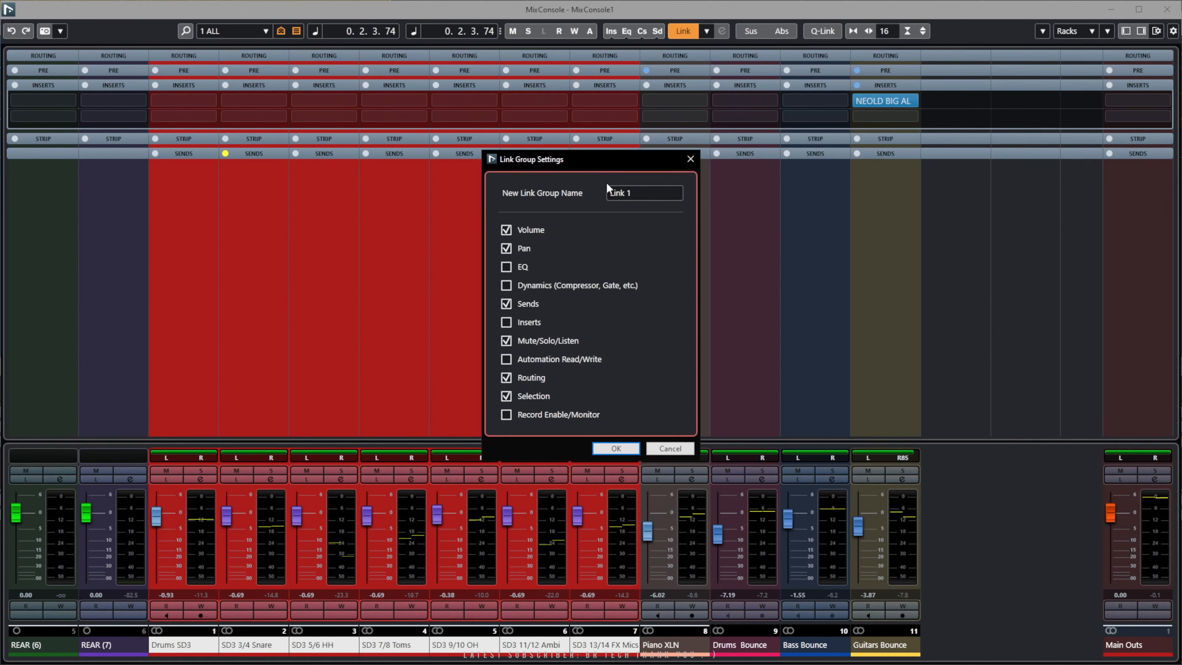
{"action": "left_click", "coordinate": [613, 449]}
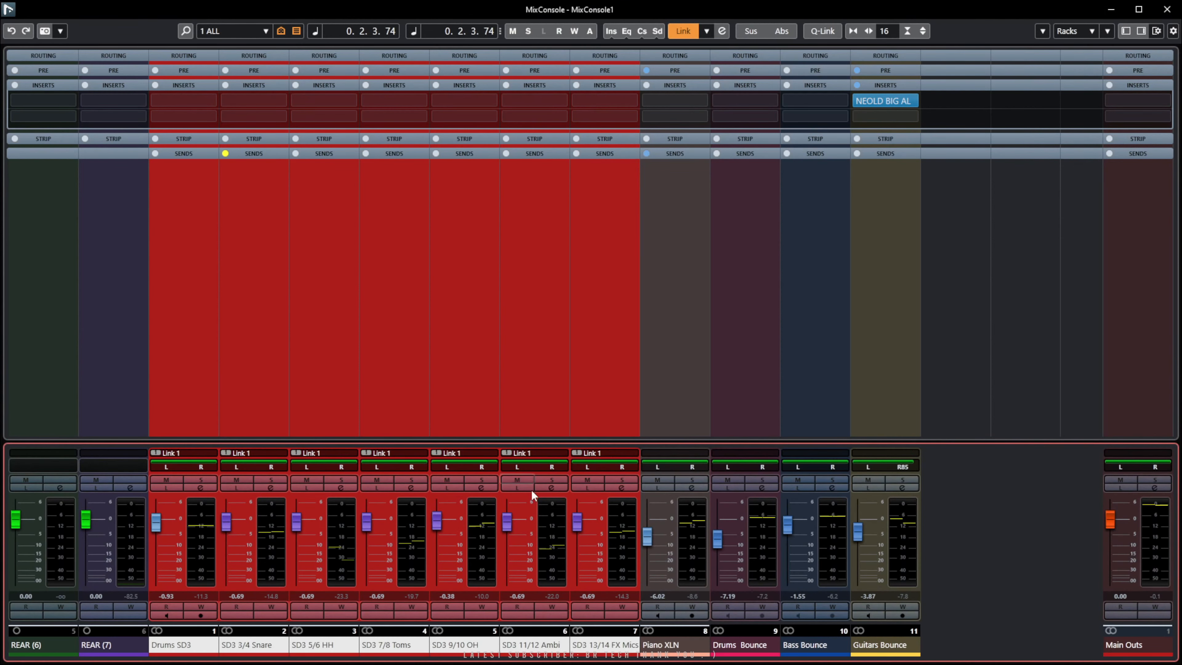
{"action": "mouse_move", "coordinate": [506, 522]}
{"action": "left_mouse_down"}
{"action": "mouse_move", "coordinate": [506, 548]}
{"action": "mouse_move", "coordinate": [509, 432]}
{"action": "mouse_move", "coordinate": [515, 523]}
{"action": "left_mouse_up"}
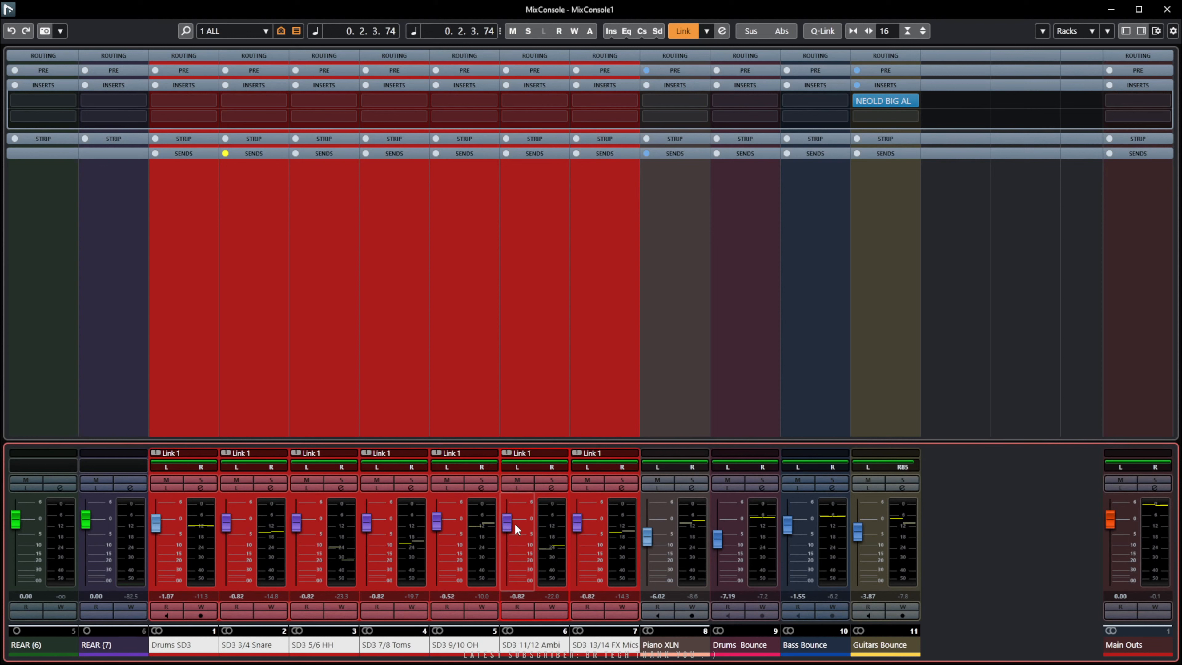
Lower the linked faders together, and with linking suspended offset SD3 11/12 Ambi to -6.12 and SD3 7/8 Toms to -1.57.
{"action": "right_click", "coordinate": [515, 536]}
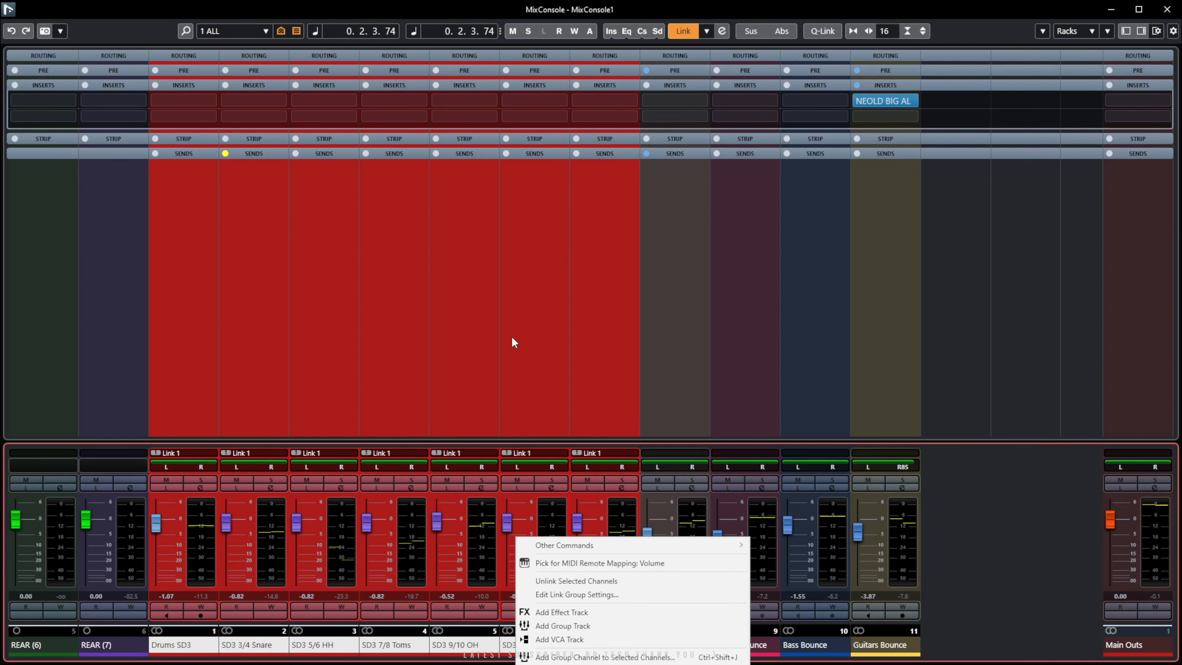
{"action": "left_click", "coordinate": [521, 341]}
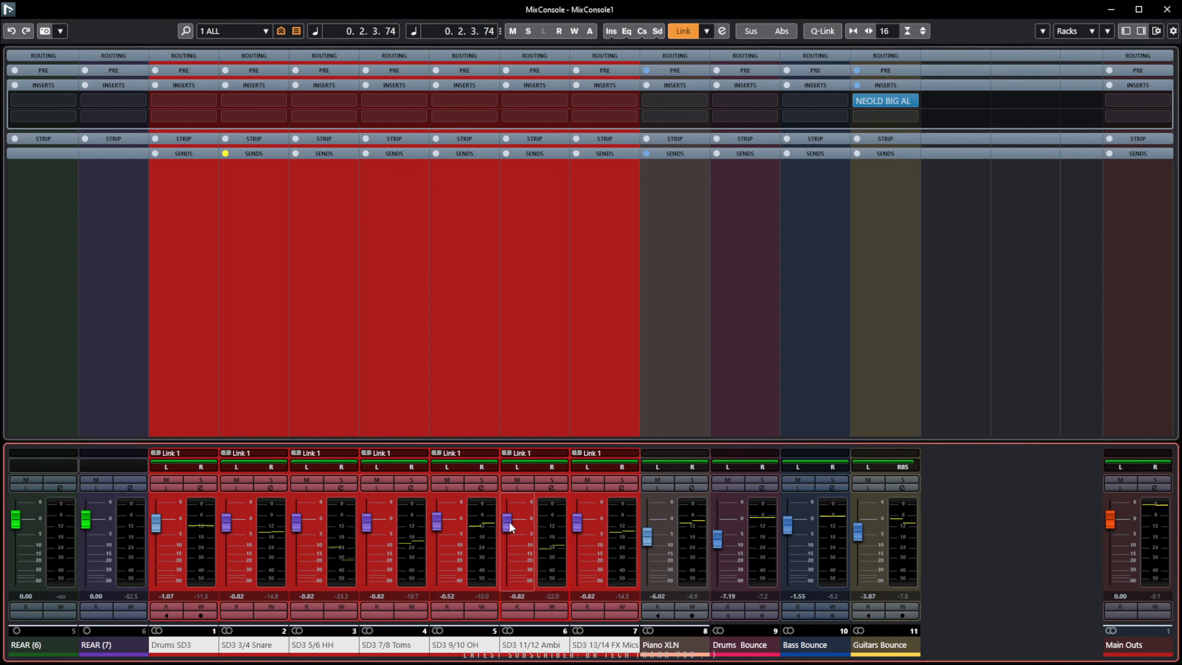
{"action": "mouse_move", "coordinate": [509, 521]}
{"action": "left_mouse_down"}
{"action": "mouse_move", "coordinate": [510, 530]}
{"action": "mouse_move", "coordinate": [509, 509]}
{"action": "mouse_move", "coordinate": [508, 558]}
{"action": "mouse_move", "coordinate": [509, 514]}
{"action": "left_mouse_up"}
{"action": "left_click_drag", "start_coordinate": [508, 565], "coordinate": [504, 528]}
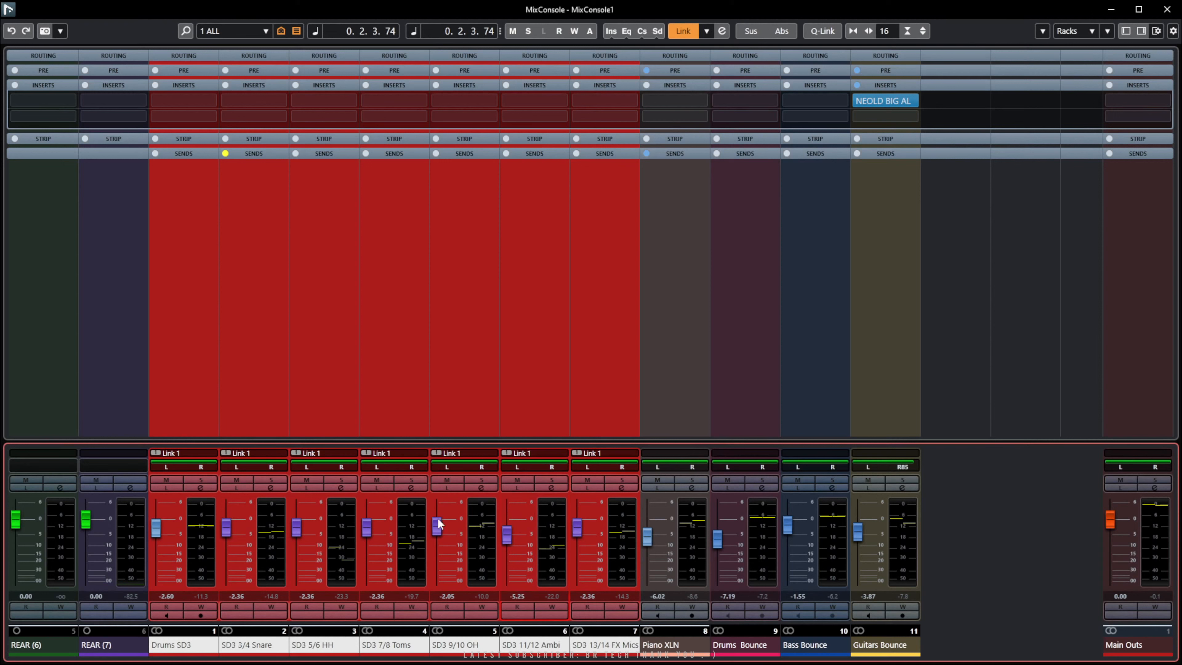
{"action": "mouse_move", "coordinate": [510, 537]}
{"action": "left_mouse_down"}
{"action": "mouse_move", "coordinate": [508, 510]}
{"action": "mouse_move", "coordinate": [506, 577]}
{"action": "mouse_move", "coordinate": [502, 538]}
{"action": "left_mouse_up"}
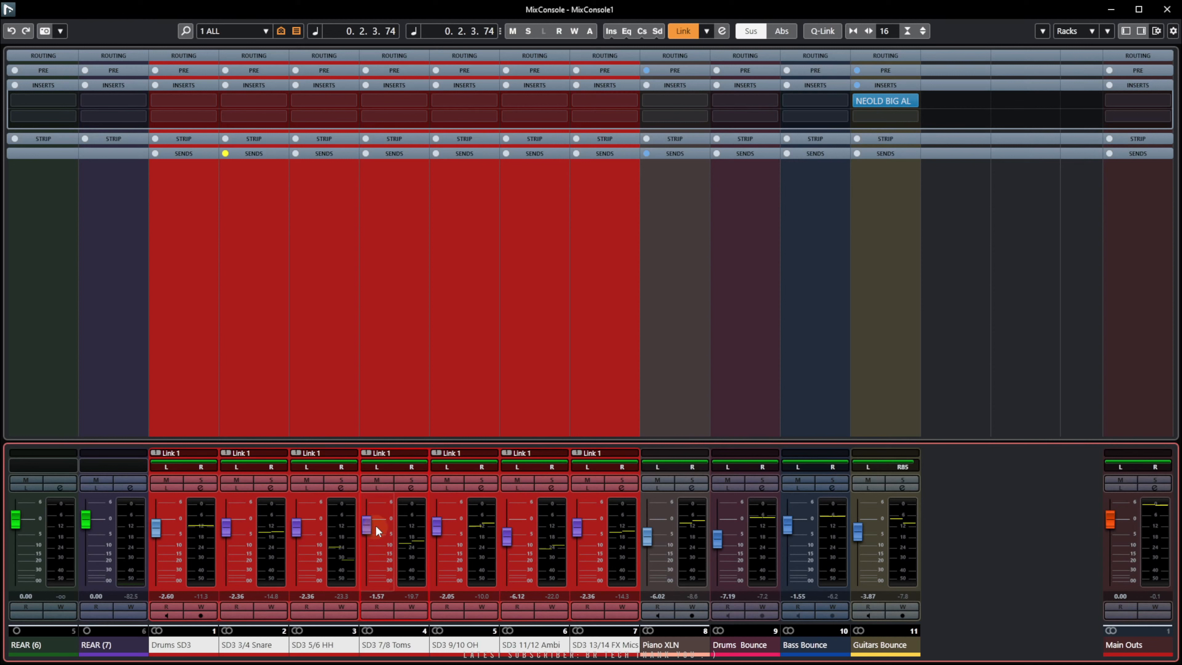
{"action": "mouse_move", "coordinate": [376, 526]}
{"action": "left_mouse_down"}
{"action": "mouse_move", "coordinate": [381, 555]}
{"action": "mouse_move", "coordinate": [381, 527]}
{"action": "left_mouse_up"}
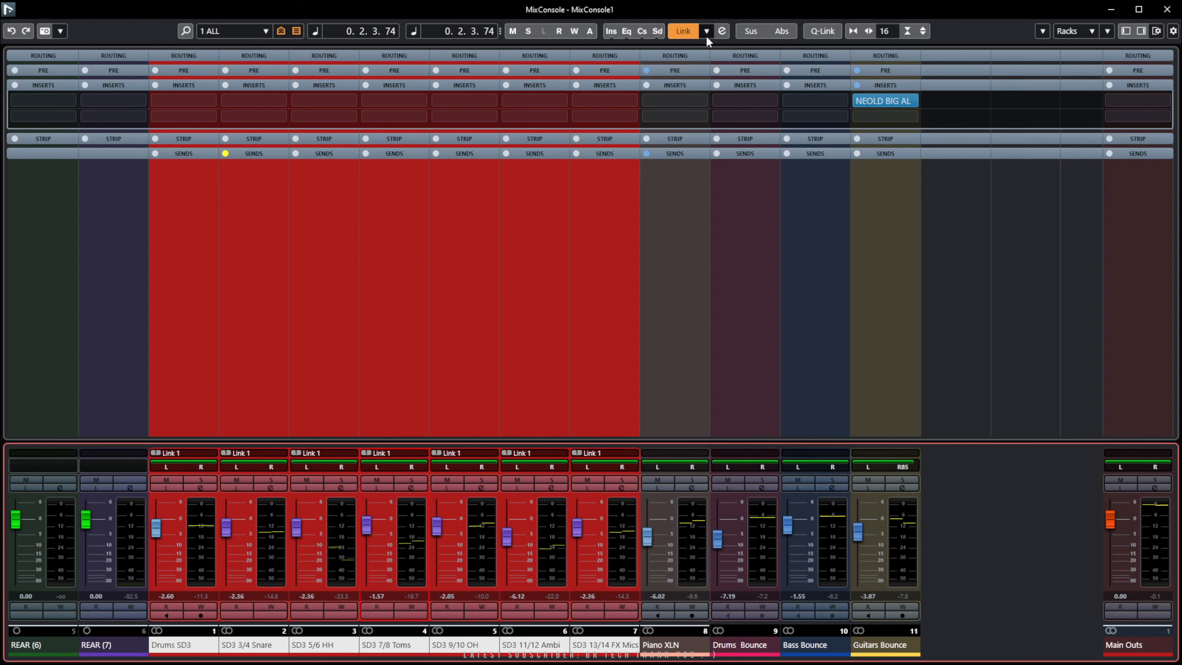
Review the Link 1 group settings and its linked channels list, and unlink the selected drum channels.
{"action": "left_click", "coordinate": [683, 31]}
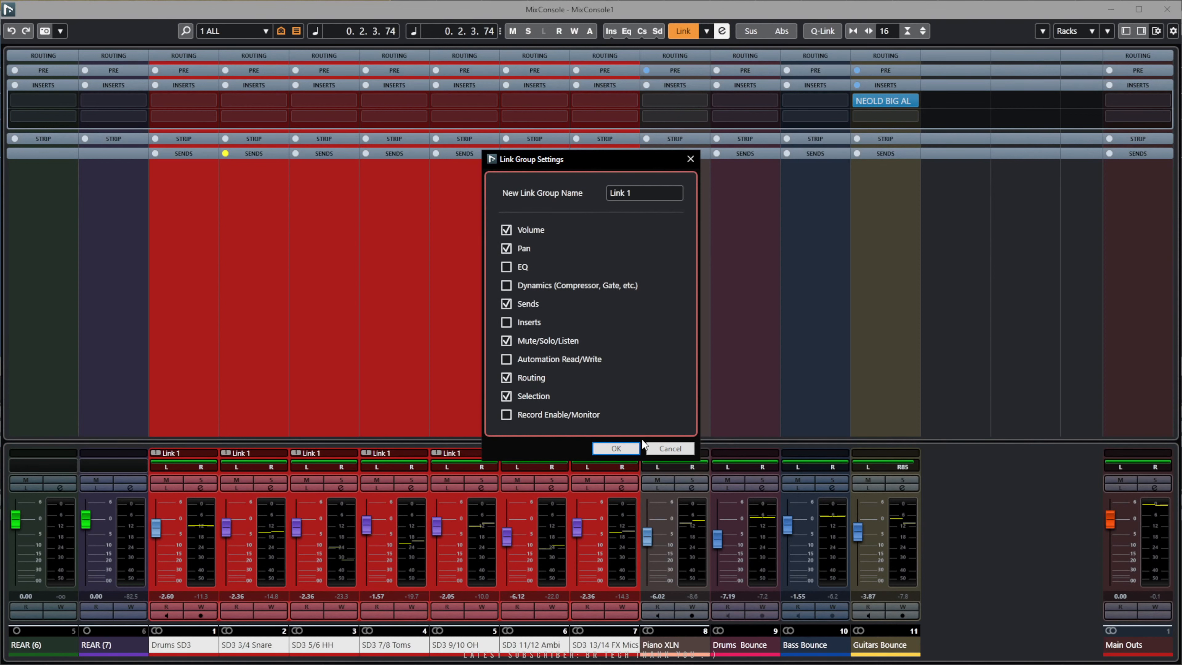
{"action": "left_click", "coordinate": [617, 448]}
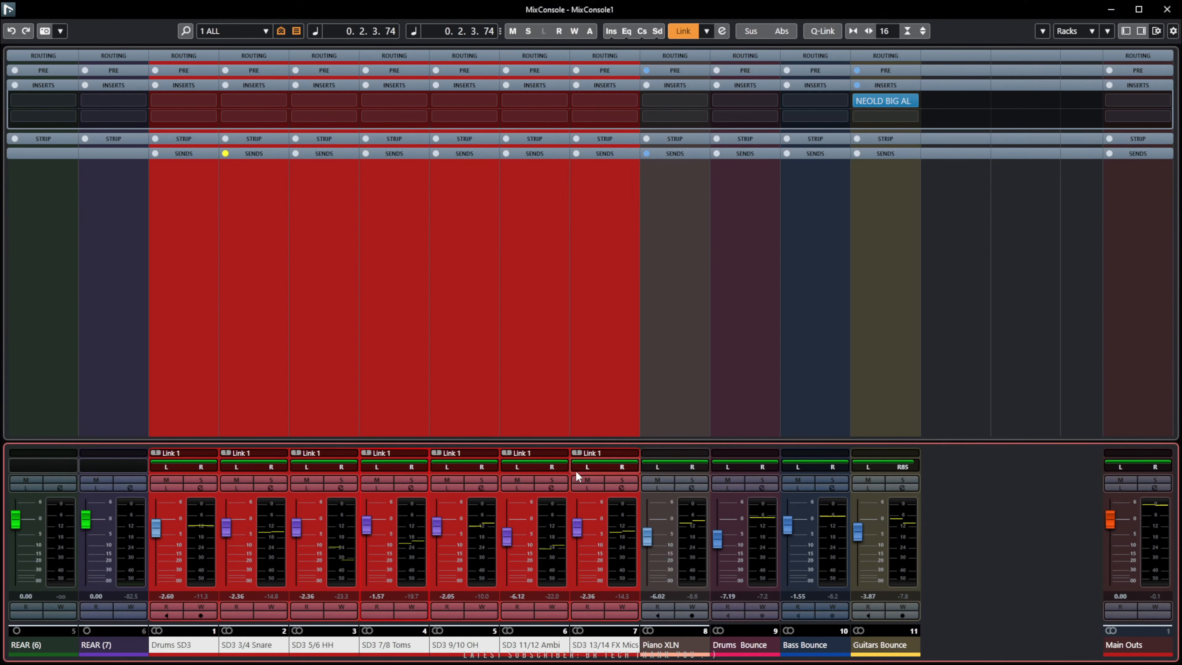
{"action": "left_click", "coordinate": [633, 453]}
{"action": "mouse_move", "coordinate": [664, 526]}
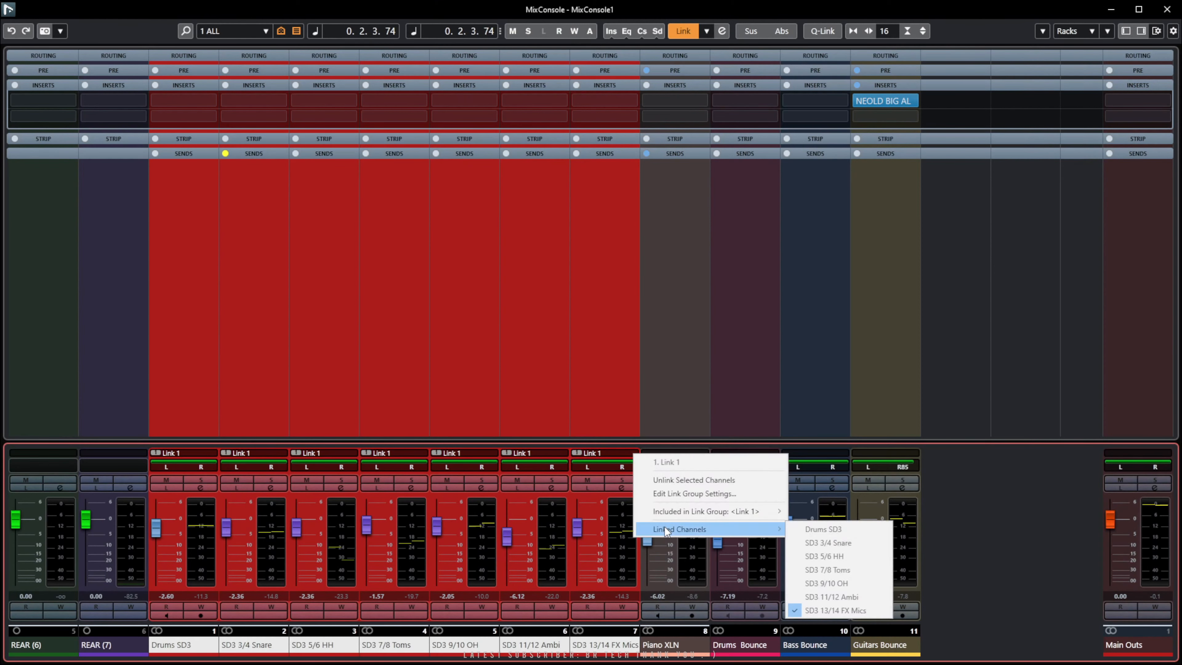
{"action": "left_click", "coordinate": [686, 484]}
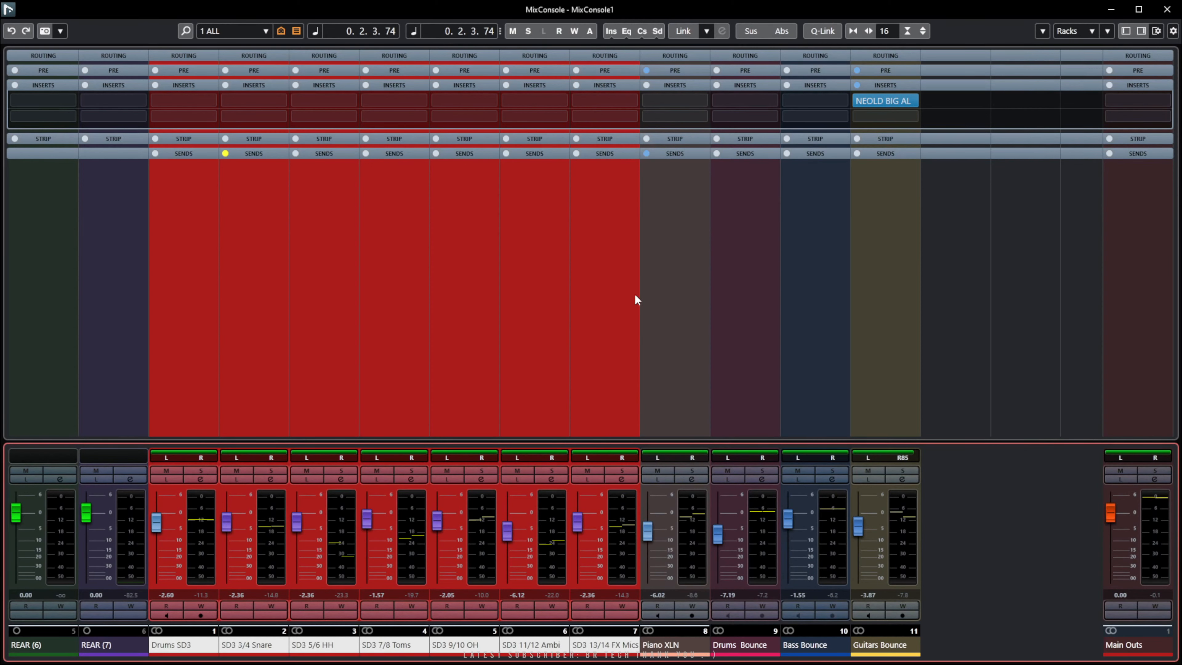
Select Drums SD3 through SD3 13/14 FX Mics, enable Q-Link, and lower their faders together with SD3 9/10 OH at -5.18.
{"action": "left_click", "coordinate": [735, 285]}
{"action": "left_click", "coordinate": [585, 287]}
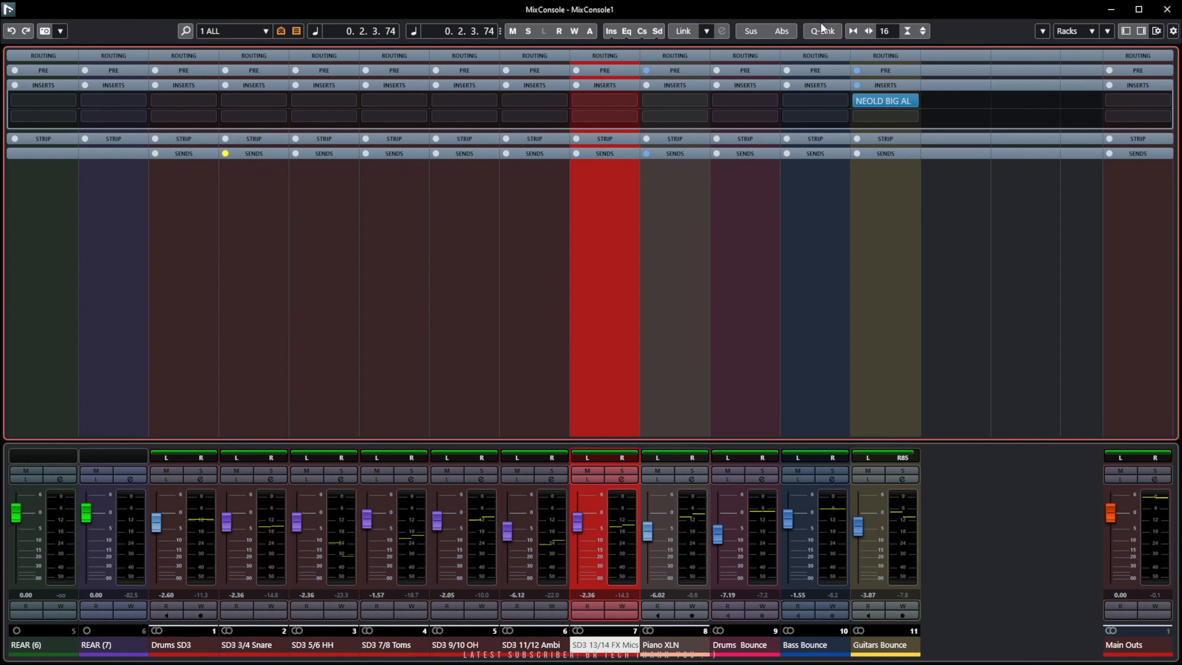
{"action": "left_click_drag", "start_coordinate": [185, 350], "coordinate": [606, 350]}
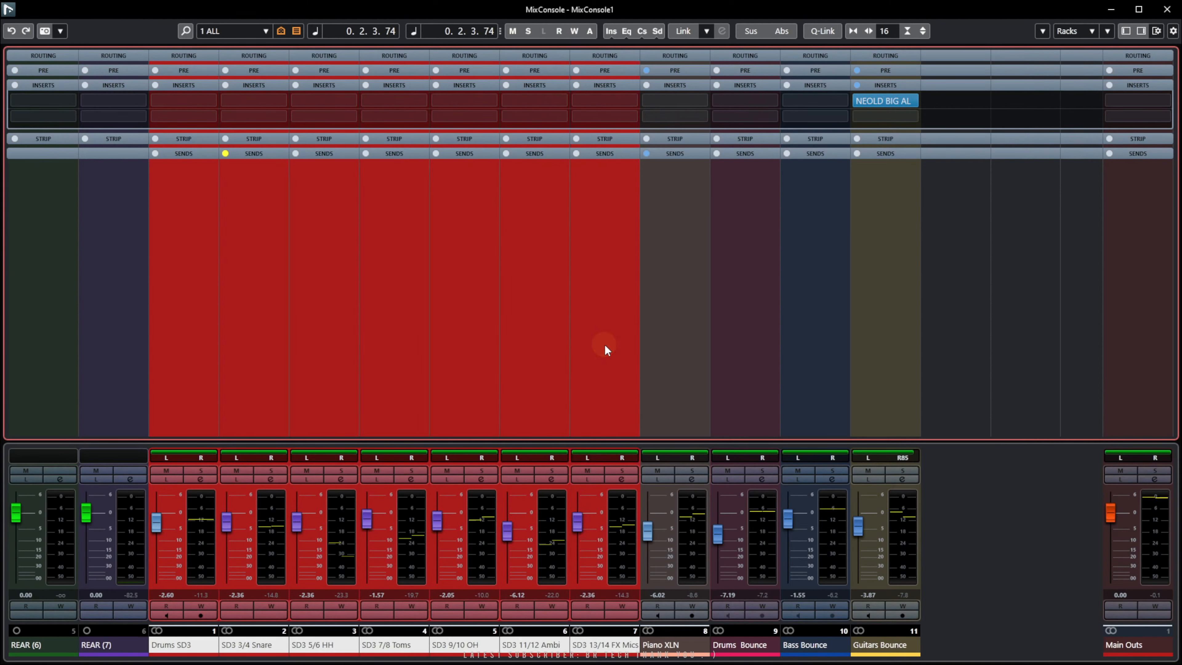
{"action": "left_click", "coordinate": [823, 31]}
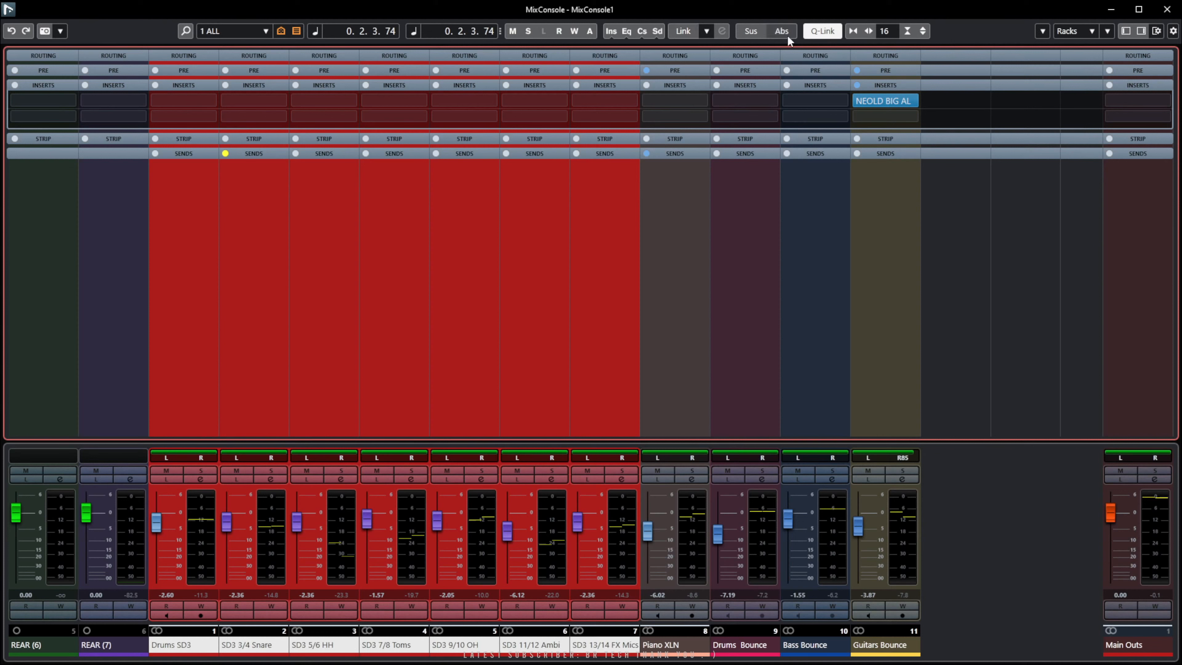
{"action": "left_click", "coordinate": [705, 33]}
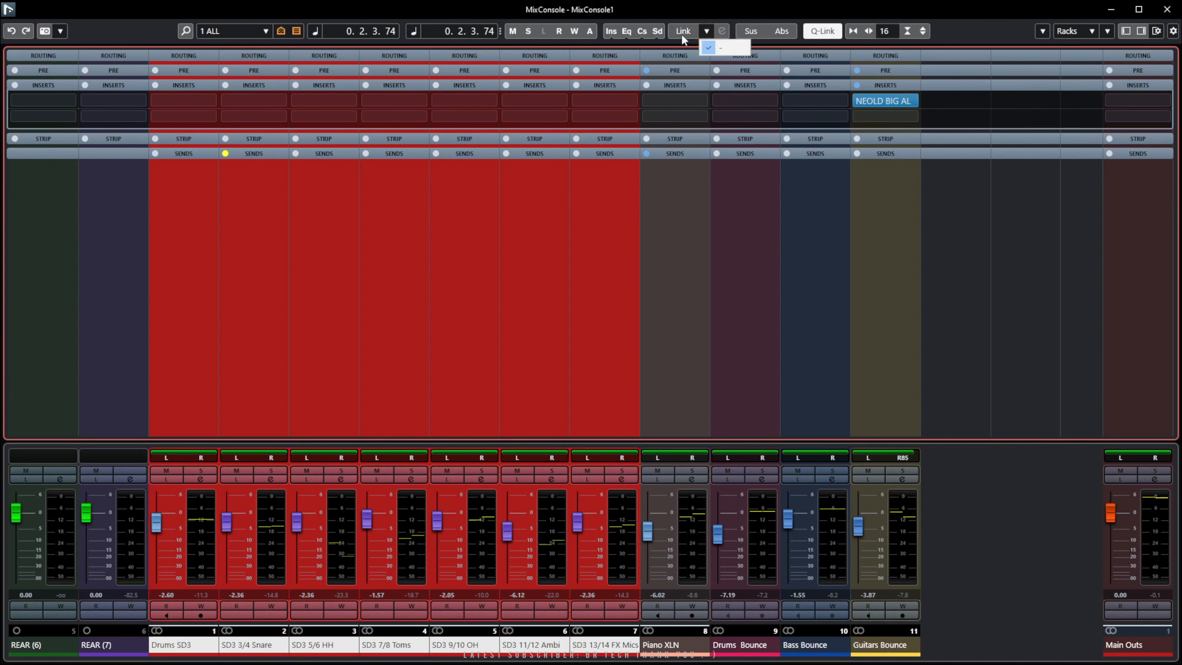
{"action": "left_click", "coordinate": [687, 9]}
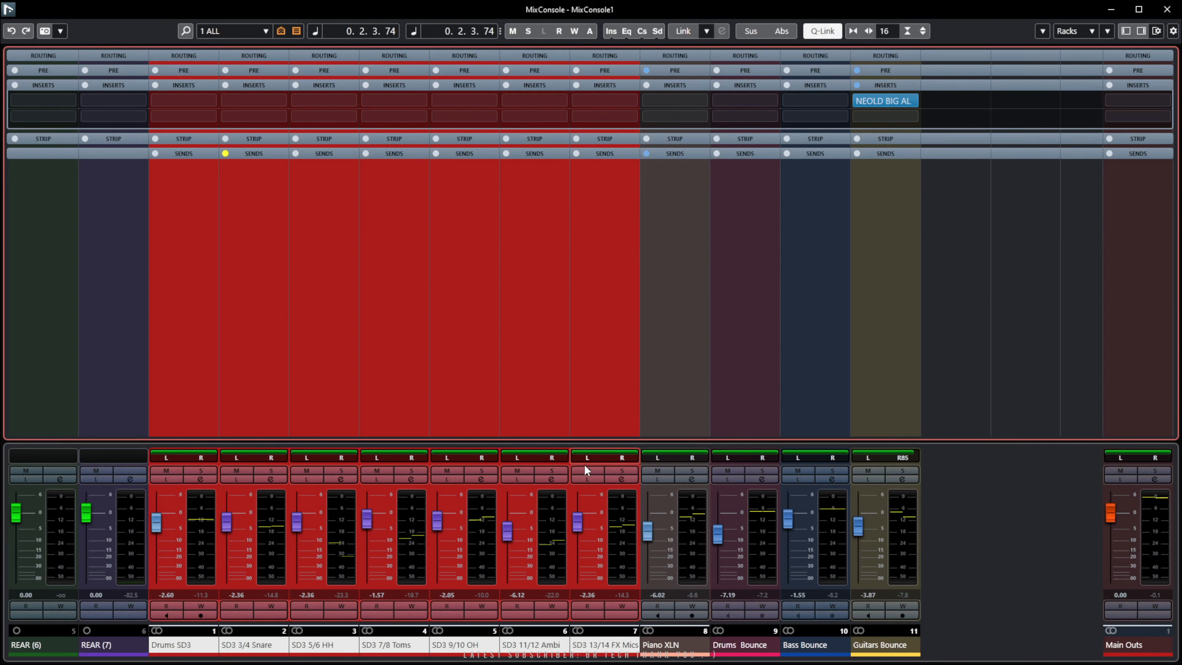
{"action": "mouse_move", "coordinate": [436, 520]}
{"action": "left_mouse_down"}
{"action": "mouse_move", "coordinate": [436, 549]}
{"action": "mouse_move", "coordinate": [437, 532]}
{"action": "left_mouse_up"}
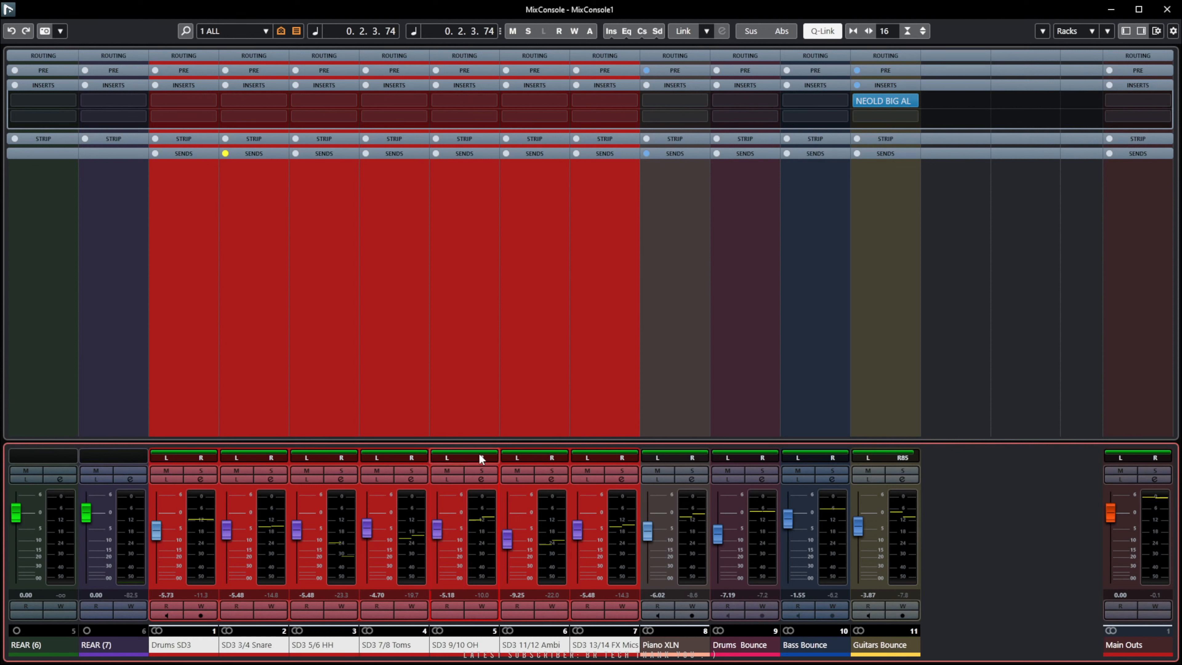
{"action": "left_click_drag", "start_coordinate": [450, 452], "coordinate": [475, 509]}
Show the Routing rack and set the output of the temporarily linked drum channels to the Drums group.
{"action": "left_click", "coordinate": [399, 55]}
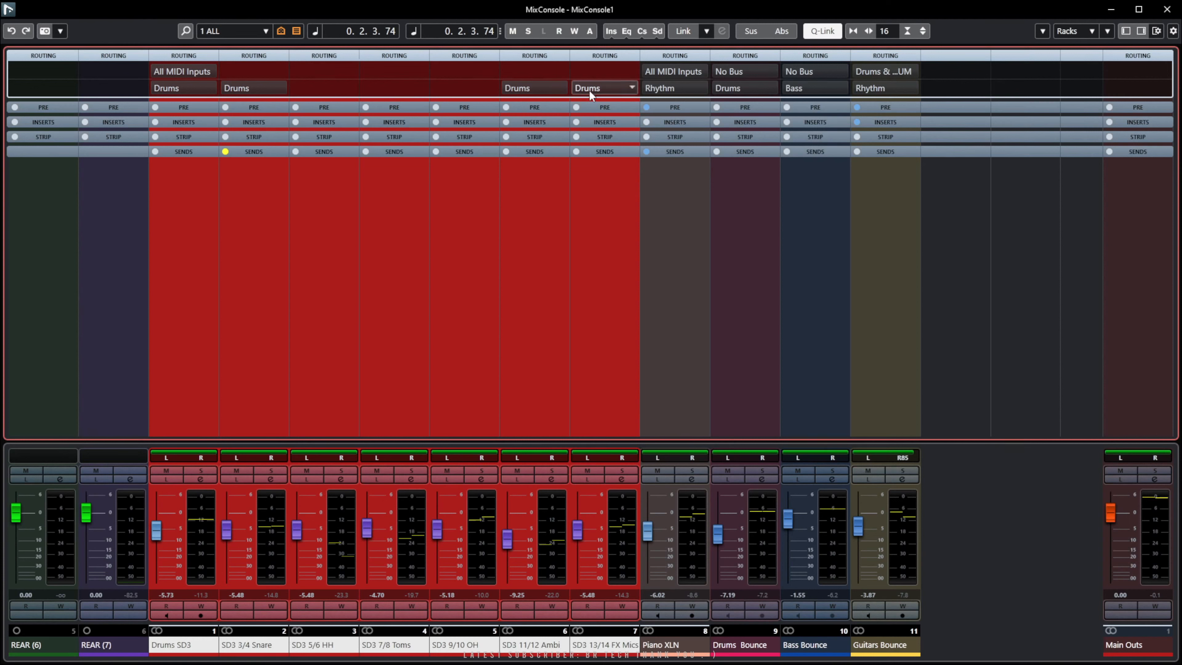
{"action": "left_click", "coordinate": [209, 88]}
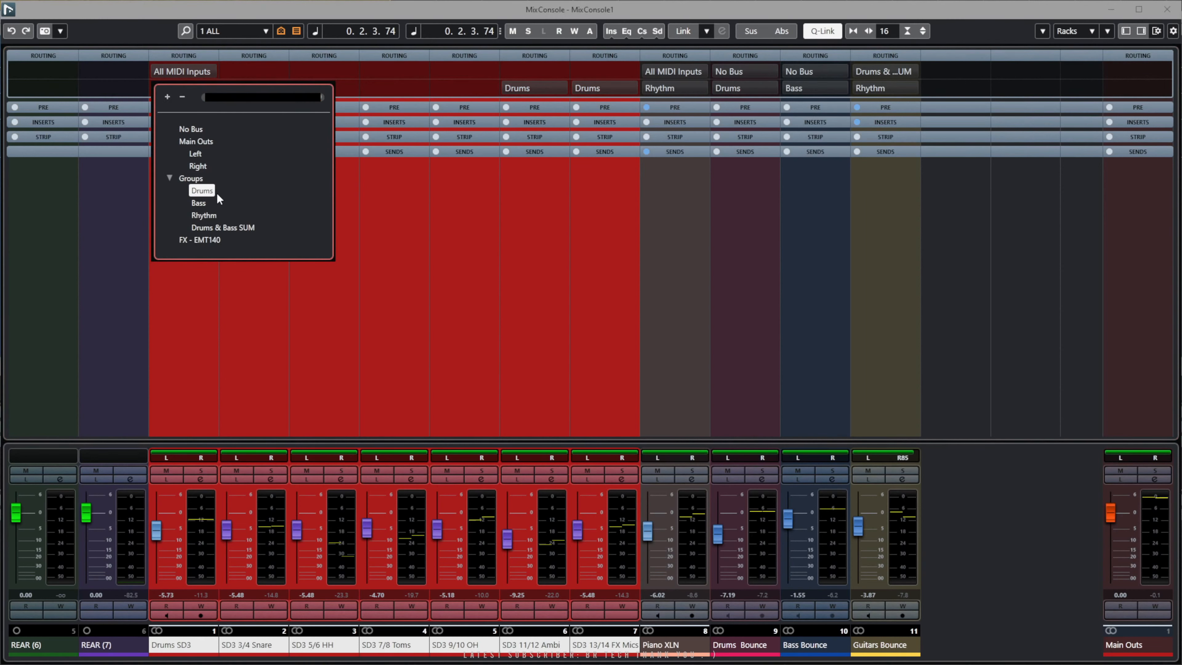
{"action": "left_click", "coordinate": [207, 191]}
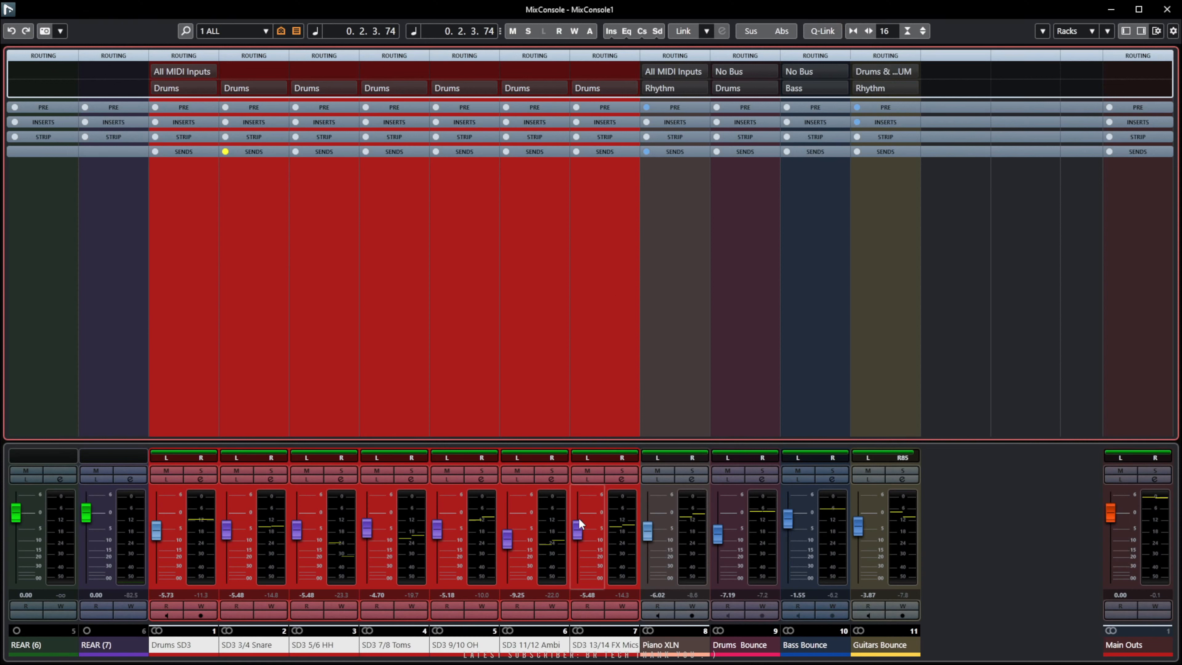
With Q-Link off, raise the SD3 13/14 FX Mics fader alone to -5.18 and test selecting single channels, finishing on SD3 11/12 Ambi.
{"action": "left_click_drag", "start_coordinate": [577, 527], "coordinate": [581, 526]}
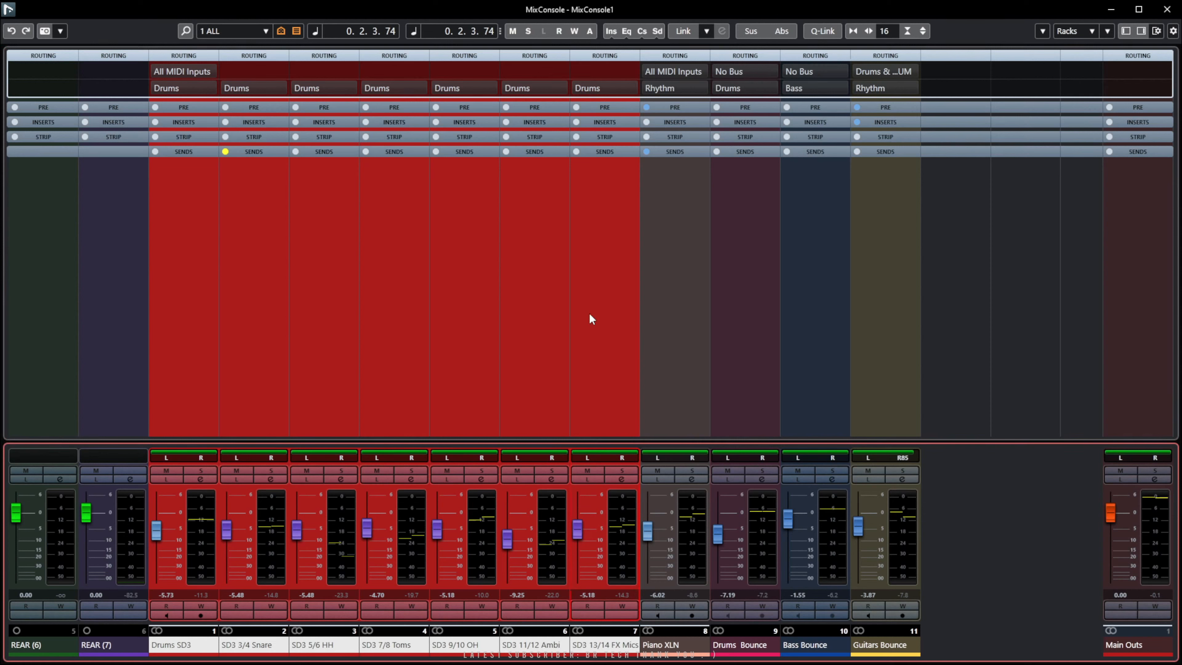
{"action": "left_click", "coordinate": [602, 283]}
{"action": "left_click", "coordinate": [664, 285]}
{"action": "left_click", "coordinate": [521, 267]}
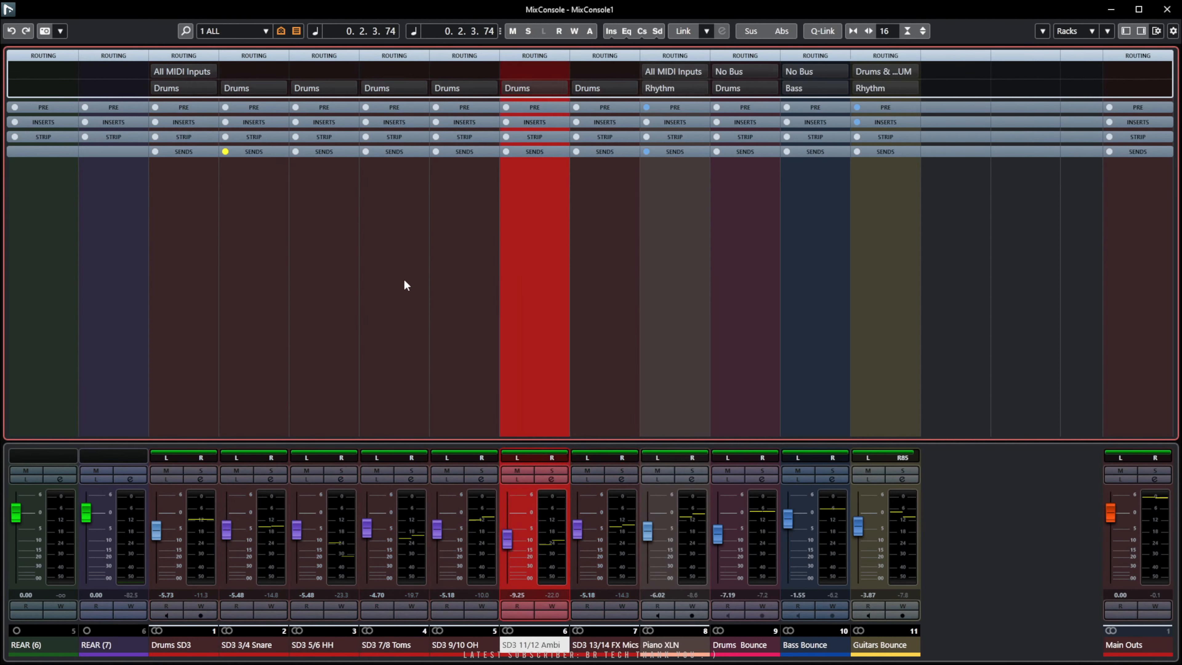
Using Q-Link on SD3 3/4 Snare through SD3 9/10 OH, lower their faders with OH at -8.96, and reselect only SD3 9/10 OH.
{"action": "left_click", "coordinate": [257, 293]}
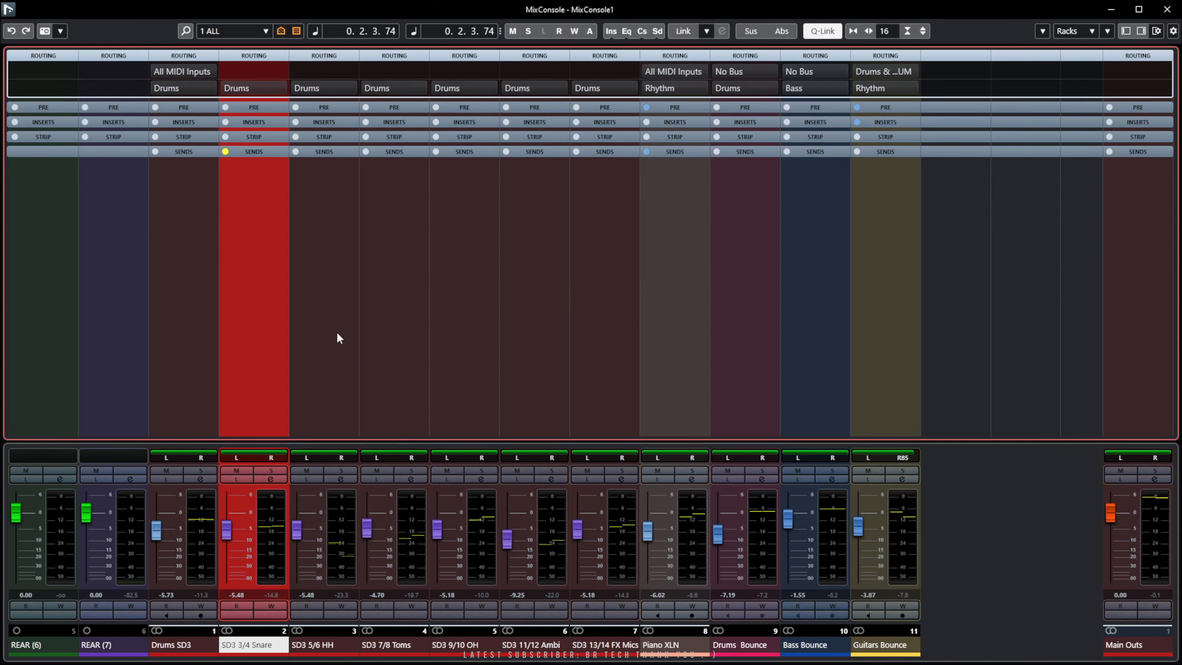
{"action": "left_click", "coordinate": [820, 28]}
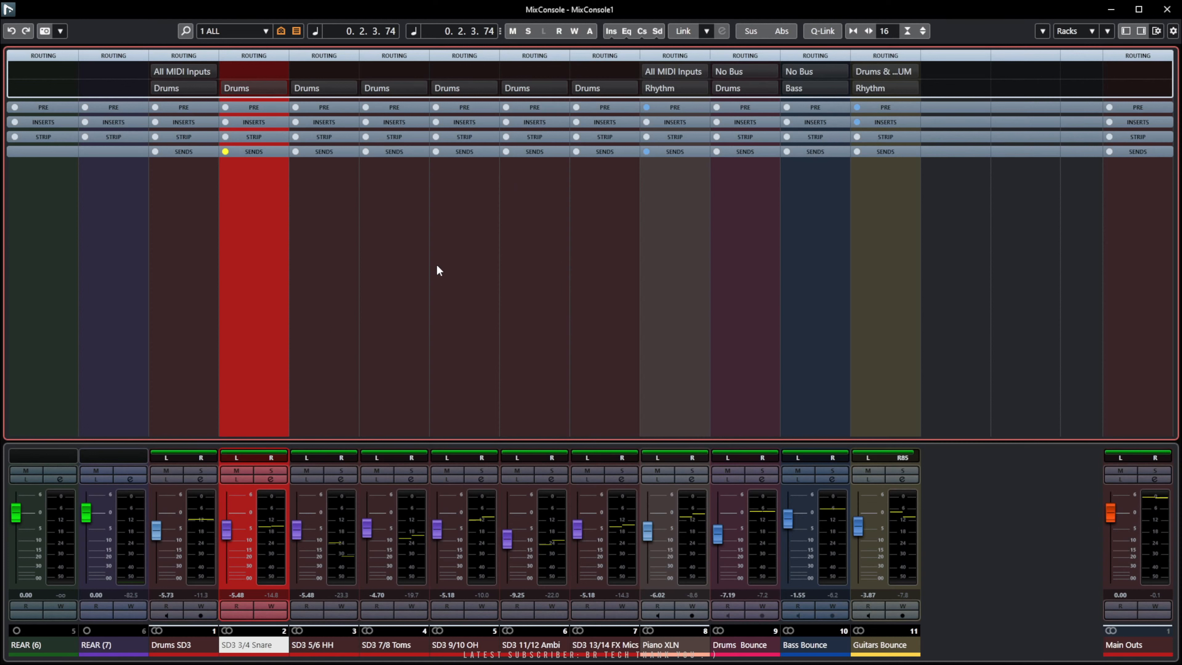
{"action": "left_click", "coordinate": [481, 270], "text": "shift"}
{"action": "left_click", "coordinate": [827, 31]}
{"action": "left_click_drag", "start_coordinate": [447, 537], "coordinate": [441, 540]}
{"action": "left_click", "coordinate": [821, 31]}
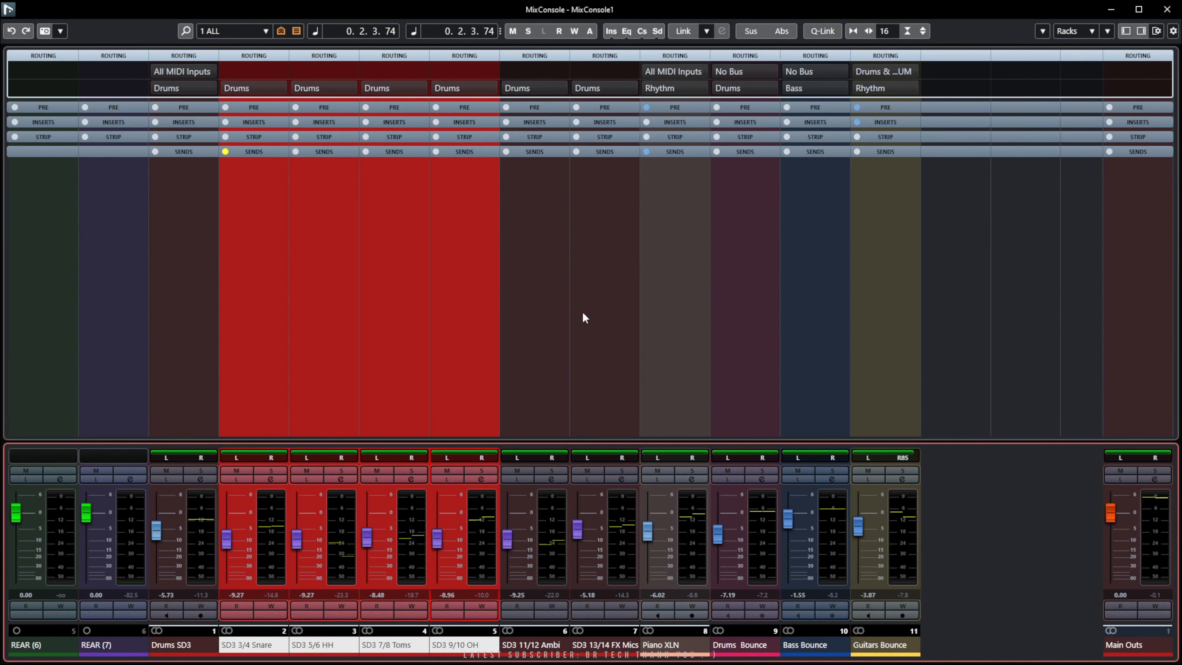
{"action": "left_click", "coordinate": [582, 311]}
{"action": "left_click", "coordinate": [465, 291]}
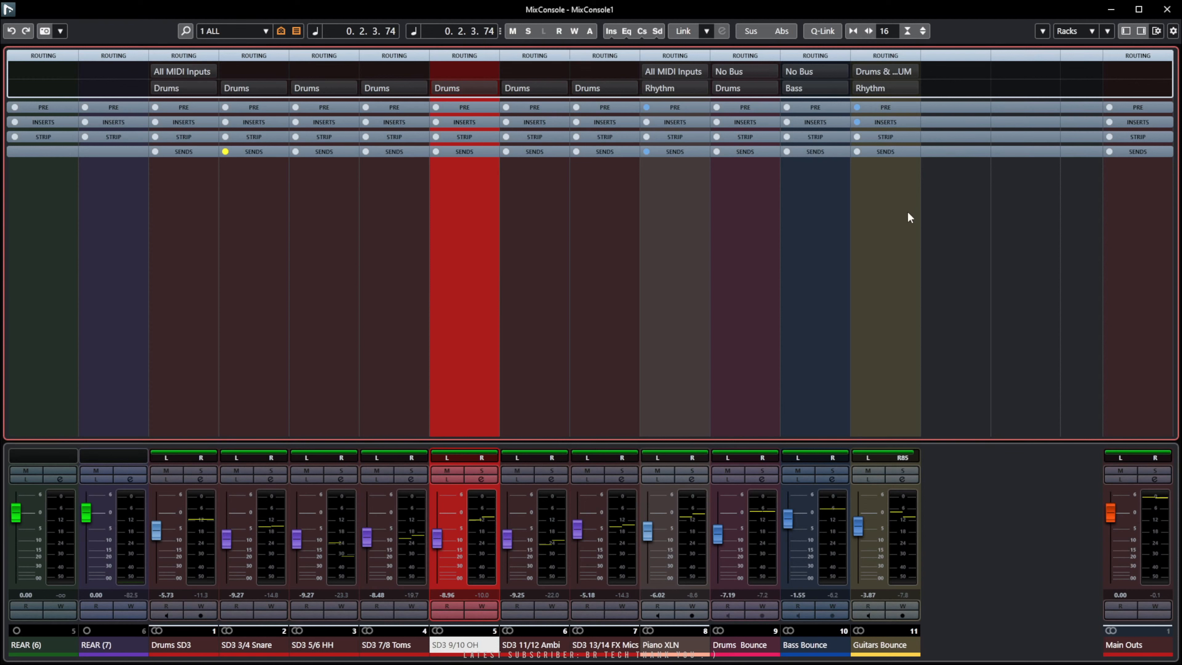
Increase the channel width until 12 channels fit the console, and reduce it again to 16 channels.
{"action": "left_click", "coordinate": [868, 32]}
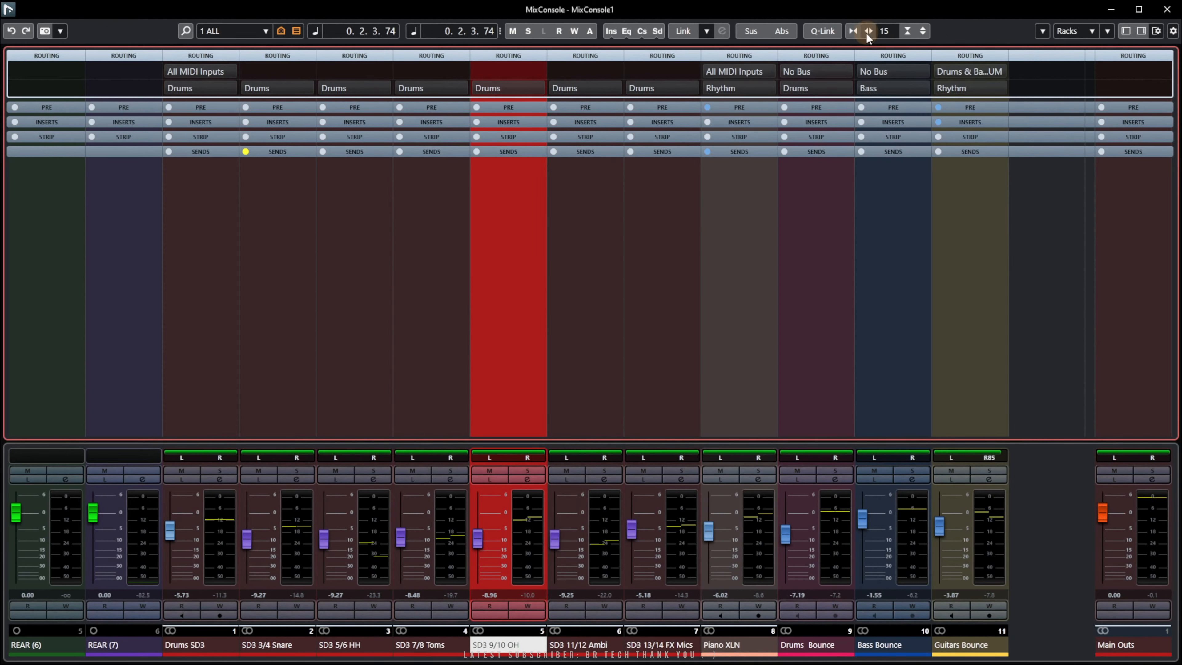
{"action": "left_click", "coordinate": [868, 31]}
{"action": "left_click", "coordinate": [868, 31]}
{"action": "left_click", "coordinate": [868, 31]}
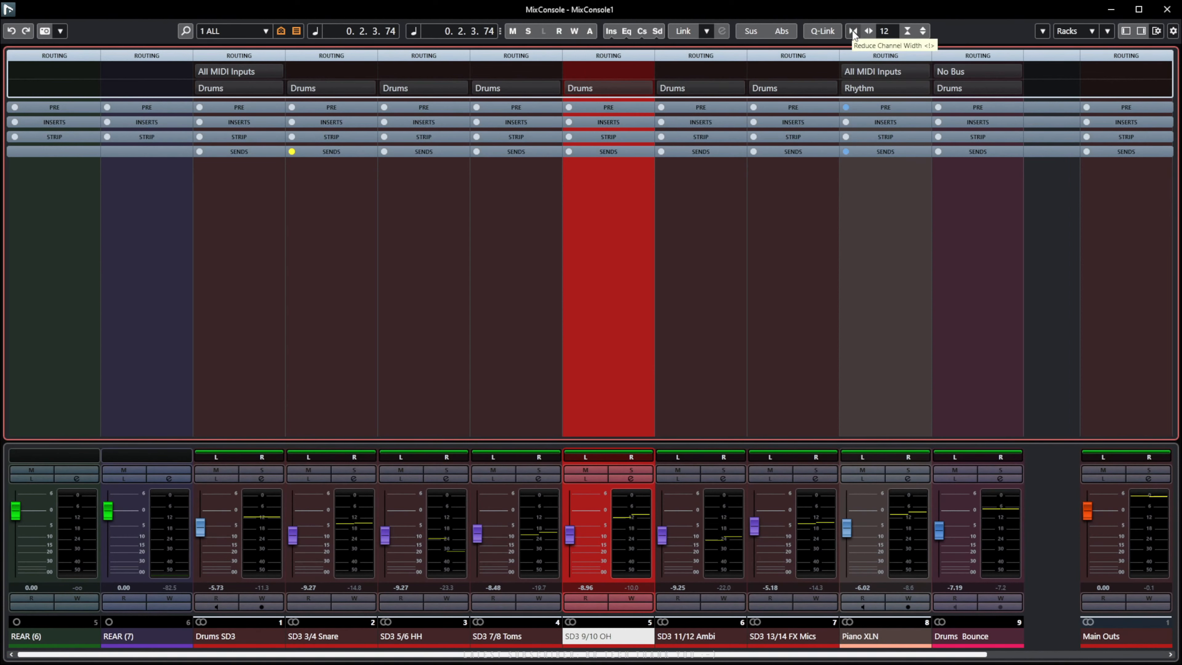
{"action": "left_click", "coordinate": [853, 32]}
{"action": "left_click", "coordinate": [853, 32]}
{"action": "left_click", "coordinate": [852, 32]}
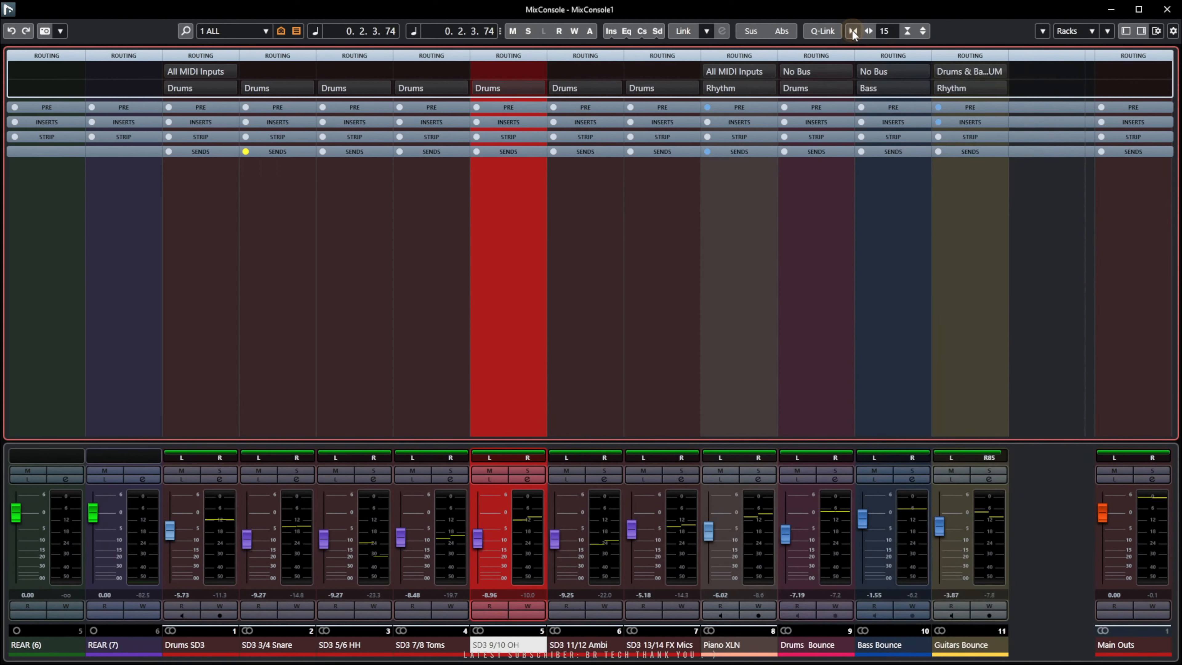
{"action": "left_click", "coordinate": [853, 32]}
Reduce the rack height to compact rows, and increase it to make the Routing slots taller.
{"action": "left_click", "coordinate": [907, 31]}
{"action": "left_click", "coordinate": [907, 31]}
{"action": "left_click", "coordinate": [907, 31]}
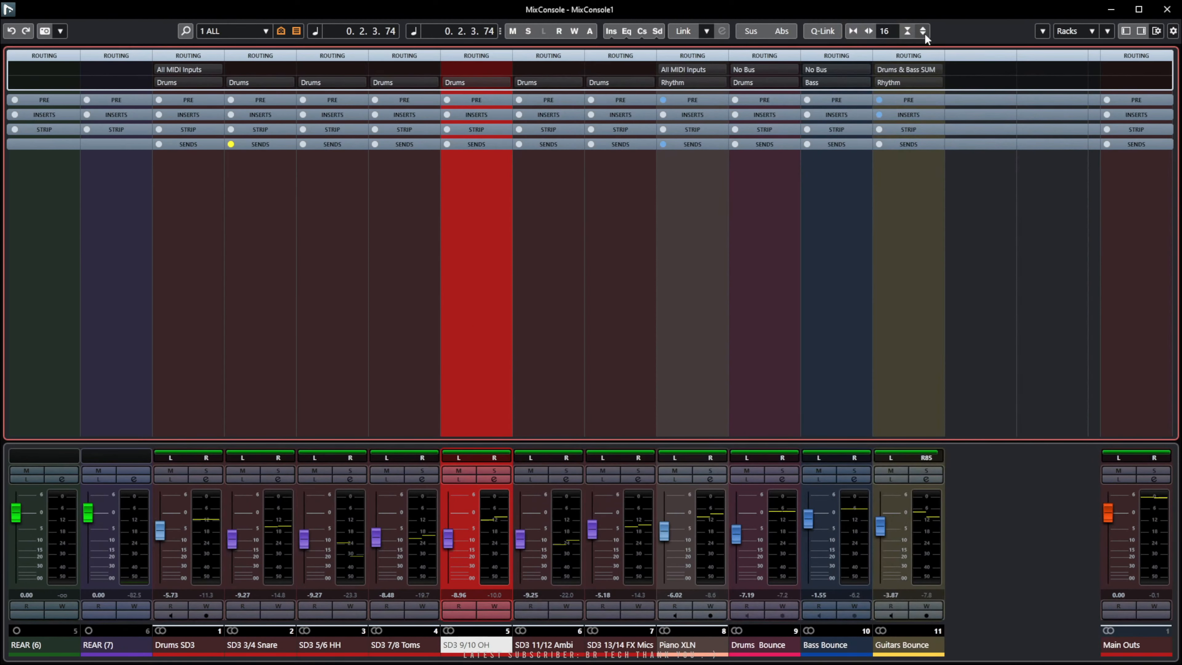
{"action": "left_click", "coordinate": [922, 31]}
{"action": "left_click", "coordinate": [923, 32]}
{"action": "left_click", "coordinate": [922, 32]}
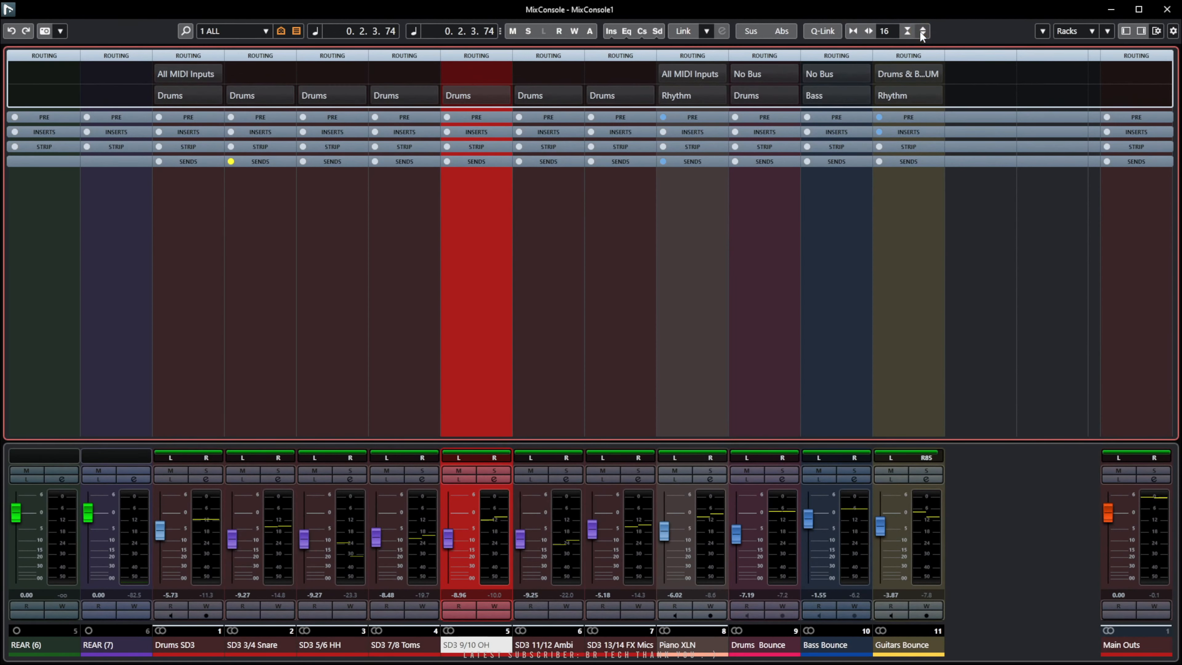
Set the number of channels fitted across the console to 12, and change it to 20.
{"action": "left_click", "coordinate": [886, 31]}
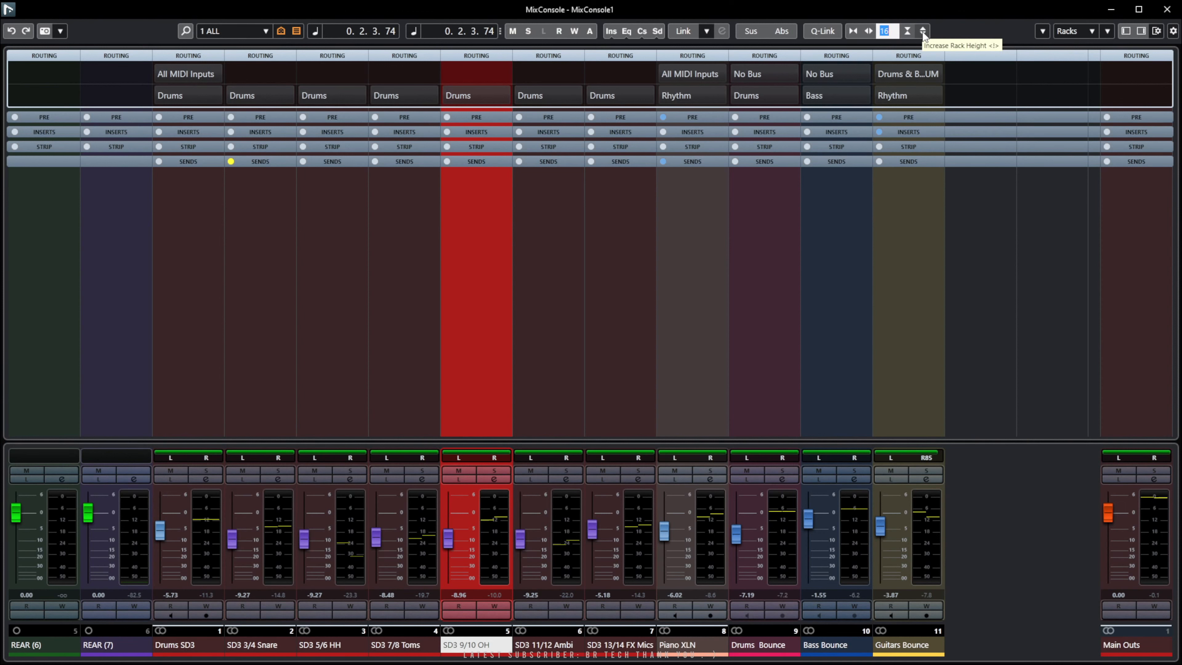
{"action": "type", "text": "12"}
{"action": "key", "text": "Return"}
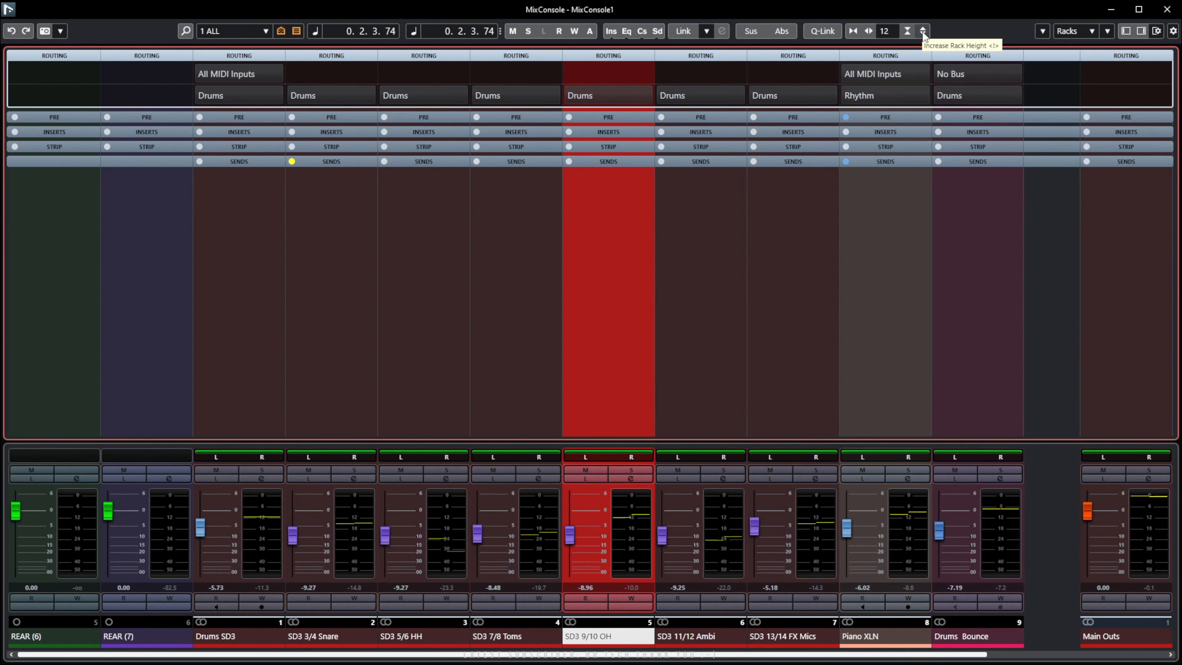
{"action": "left_click", "coordinate": [894, 30]}
{"action": "type", "text": "20"}
{"action": "key", "text": "Return"}
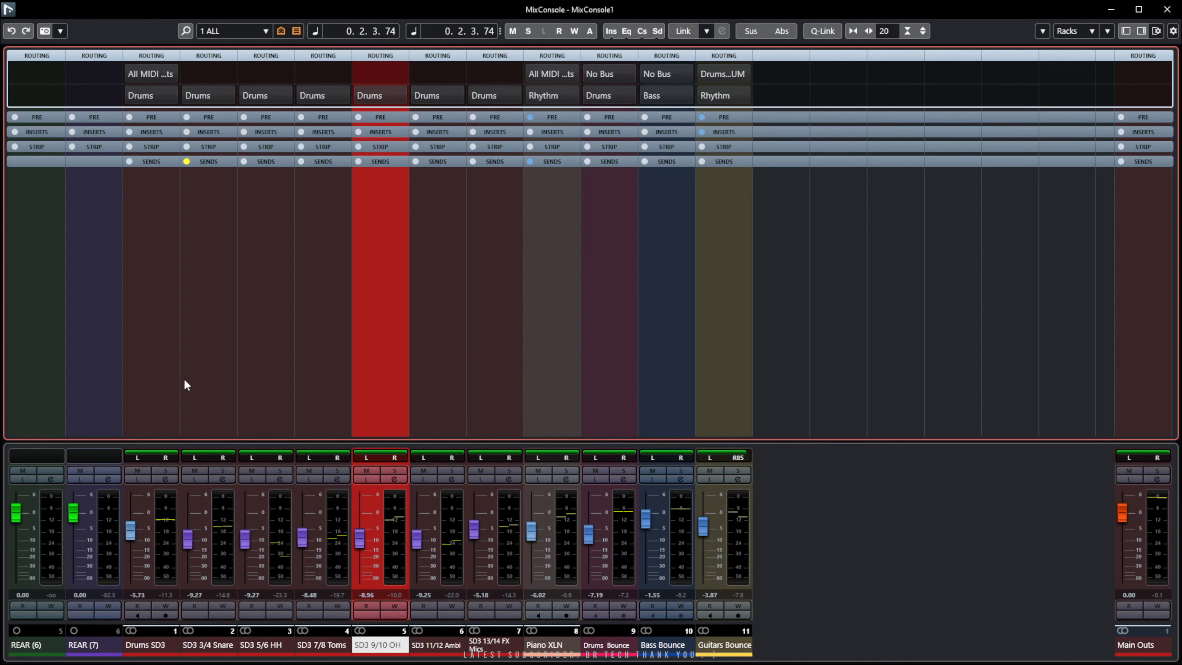
Link Drums SD3 through SD3 13/14 FX Mics as group Link 1 with the default options, and test moving the linked faders.
{"action": "left_click_drag", "start_coordinate": [153, 369], "coordinate": [490, 357]}
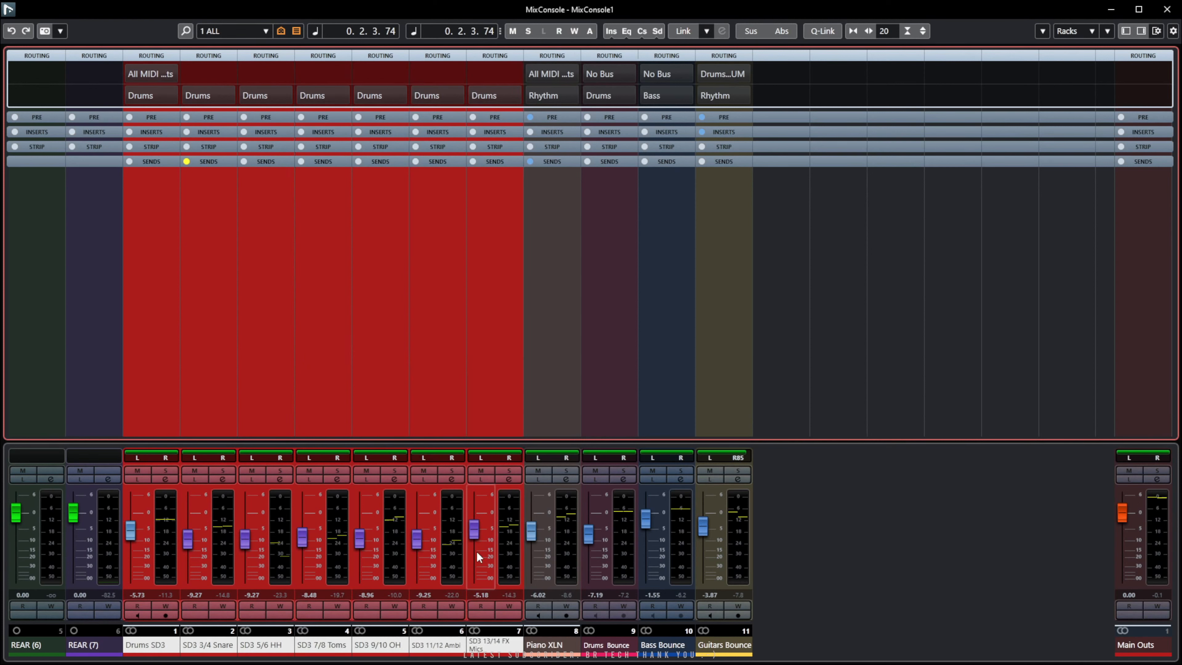
{"action": "left_click", "coordinate": [683, 32]}
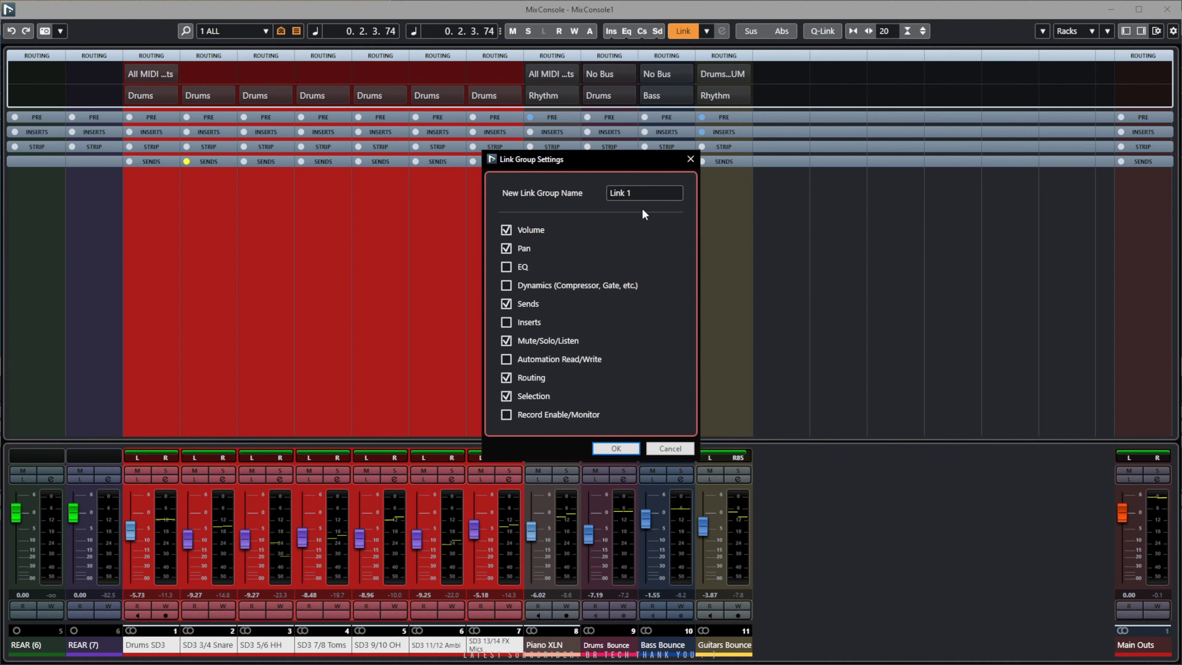
{"action": "left_click", "coordinate": [619, 449]}
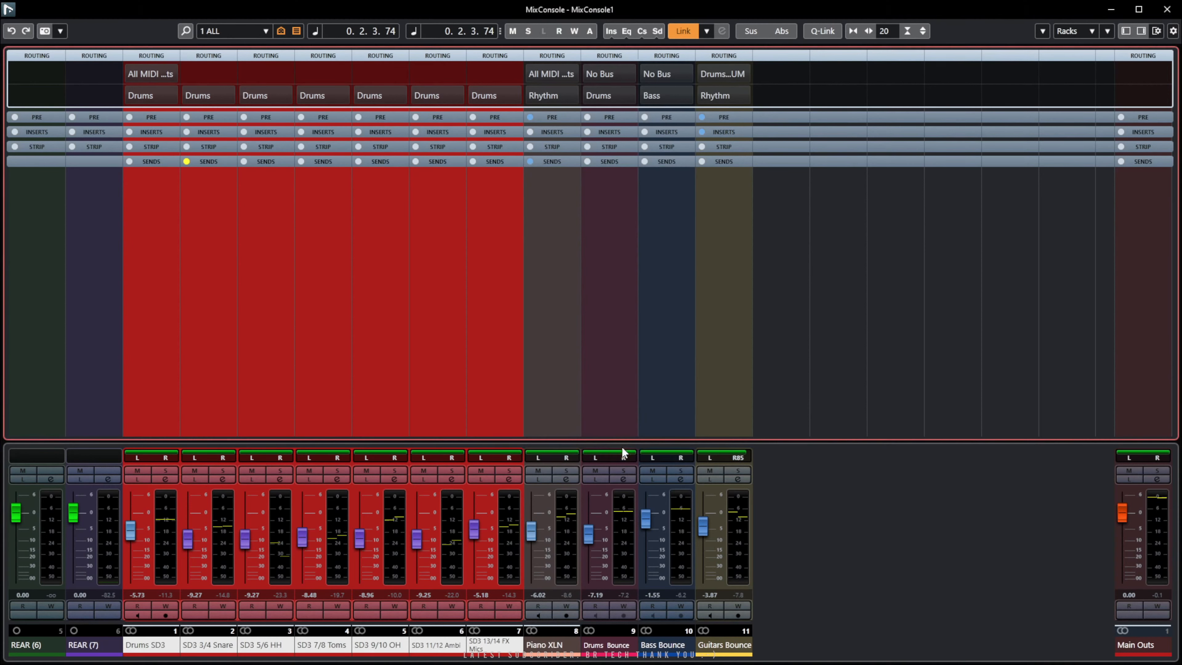
{"action": "left_click_drag", "start_coordinate": [423, 546], "coordinate": [424, 561]}
{"action": "left_click_drag", "start_coordinate": [305, 542], "coordinate": [189, 547]}
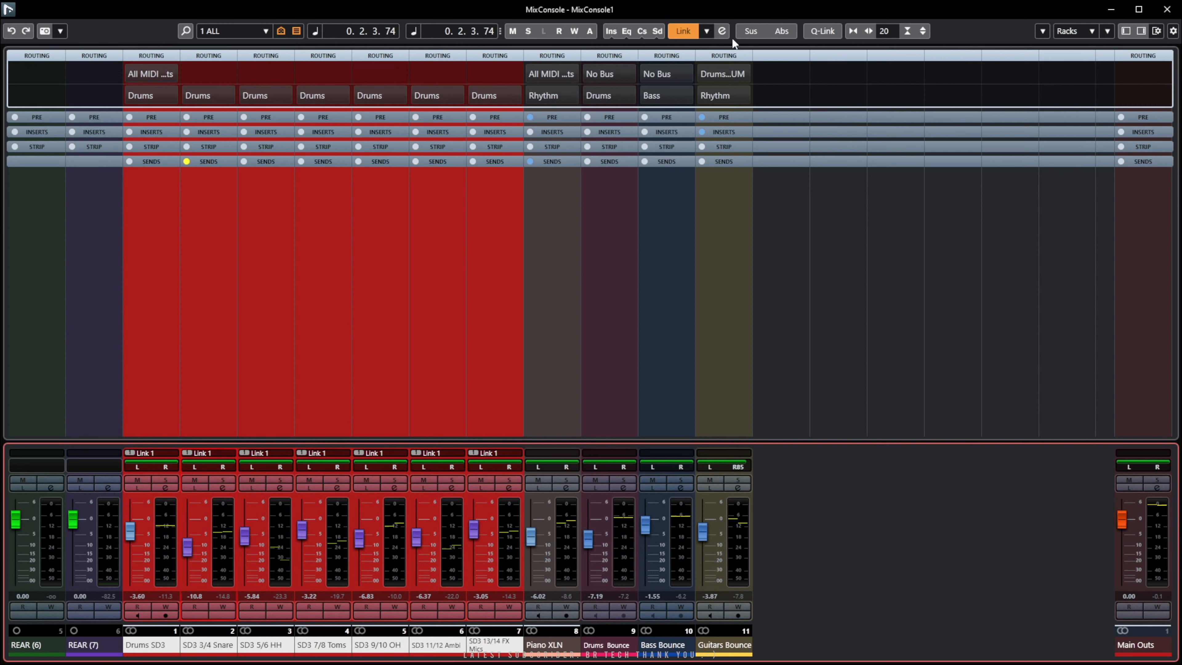
With Suspend on, move drum faders individually, leaving SD3 13/14 FX Mics at -8.44 and SD3 3/4 Snare at -3.69, and turn Suspend off.
{"action": "left_click", "coordinate": [751, 32]}
{"action": "left_click_drag", "start_coordinate": [474, 530], "coordinate": [476, 543]}
{"action": "left_click_drag", "start_coordinate": [304, 530], "coordinate": [132, 537]}
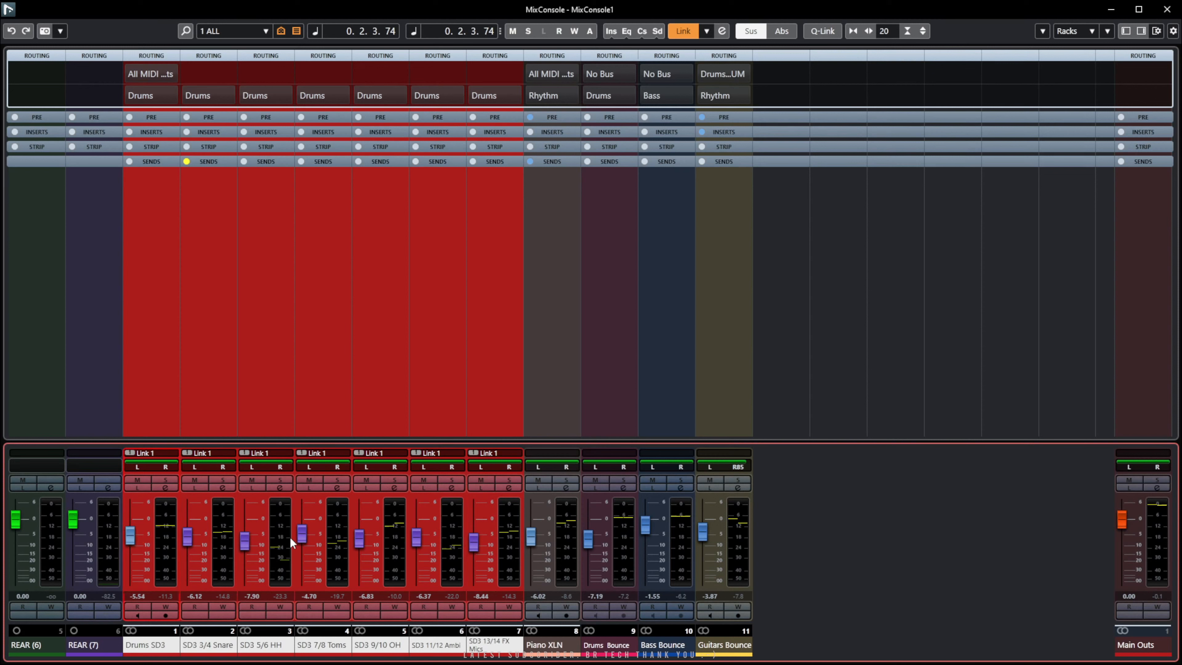
{"action": "left_click_drag", "start_coordinate": [301, 535], "coordinate": [188, 532]}
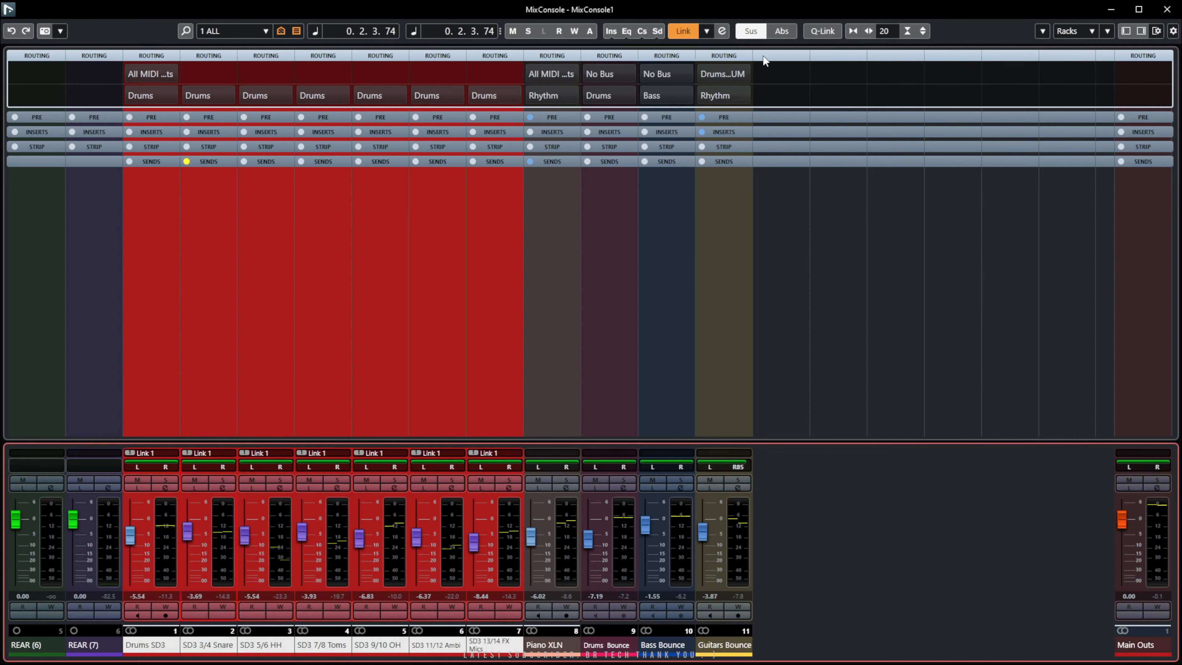
{"action": "left_click", "coordinate": [751, 30]}
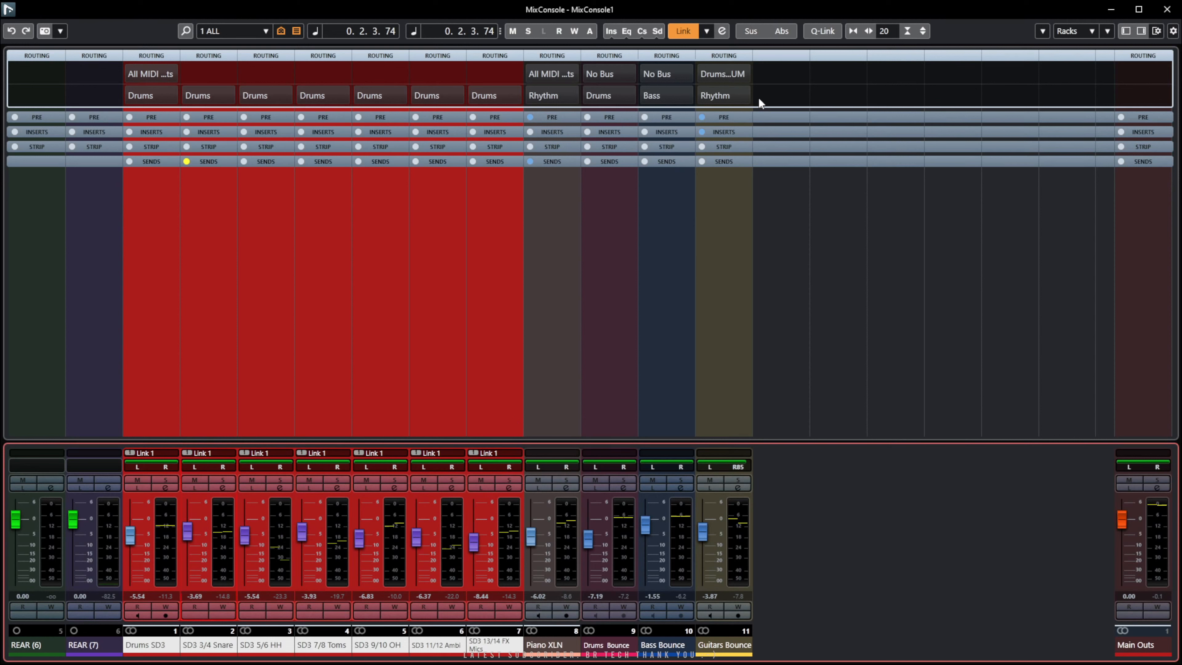
Using Abs mode, bring all the linked drum faders to -0.69, and unlink the selected channels.
{"action": "left_click", "coordinate": [781, 31]}
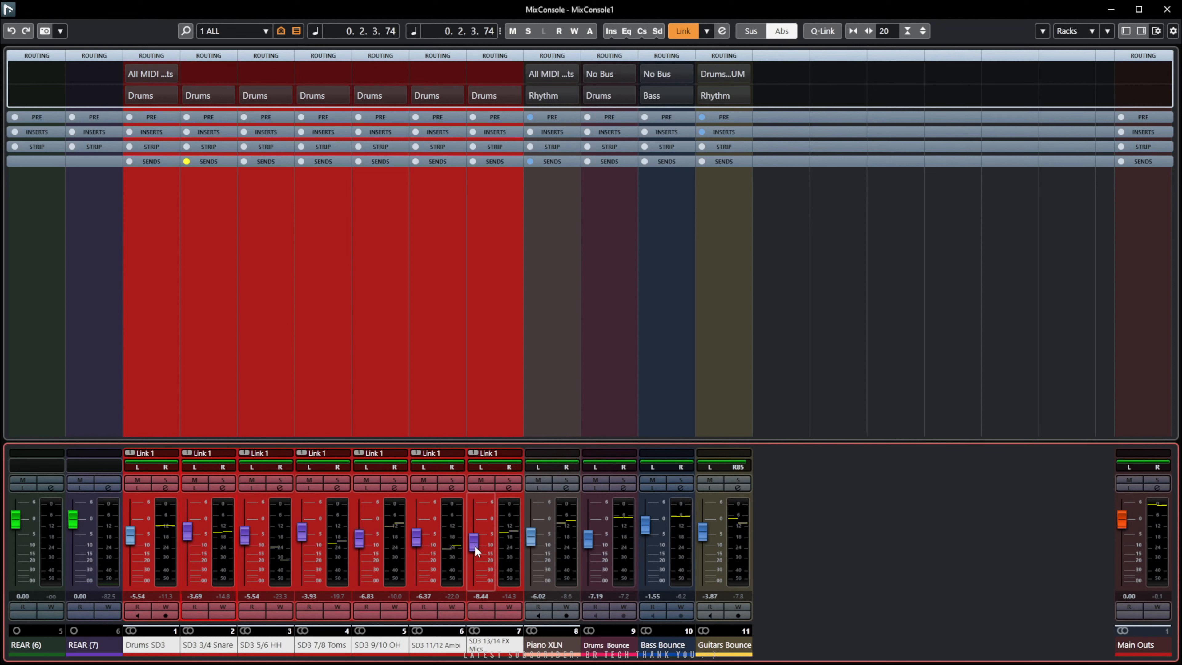
{"action": "left_click_drag", "start_coordinate": [476, 547], "coordinate": [474, 534]}
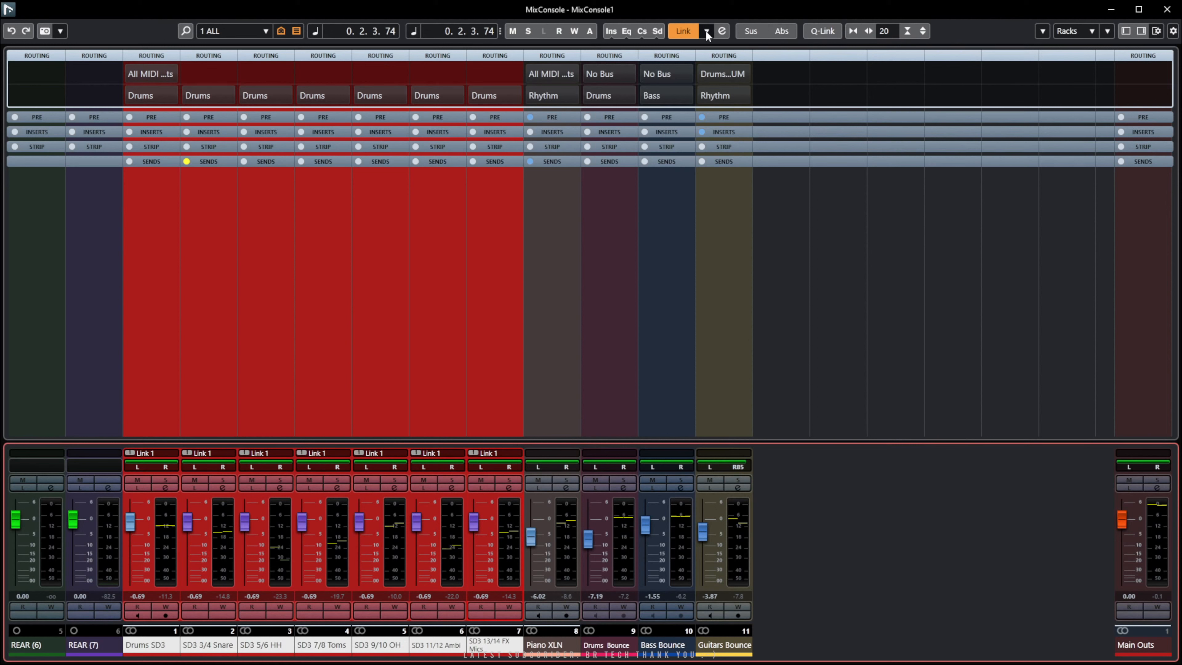
{"action": "left_click", "coordinate": [691, 31]}
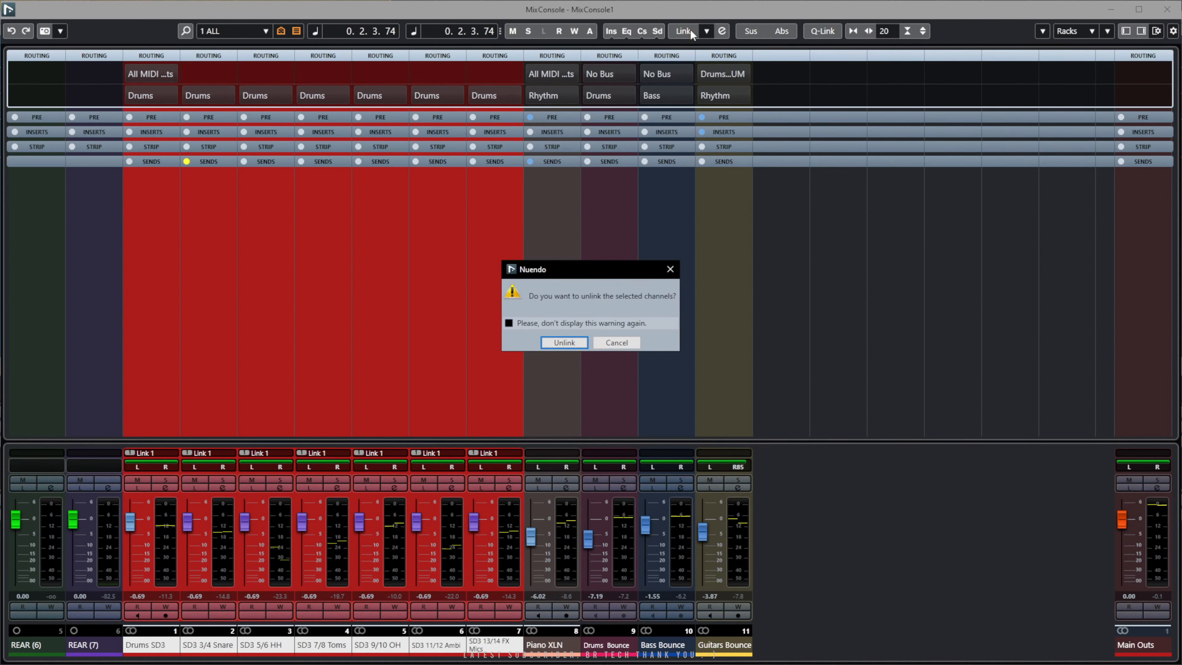
{"action": "left_click", "coordinate": [575, 344]}
Move the unlinked faders individually: Drums SD3 to -0.38, SD3 5/6 HH to -4.17, SD3 7/8 Toms to -2.26 and SD3 11/12 Ambi to -1.89.
{"action": "left_click_drag", "start_coordinate": [134, 517], "coordinate": [134, 516]}
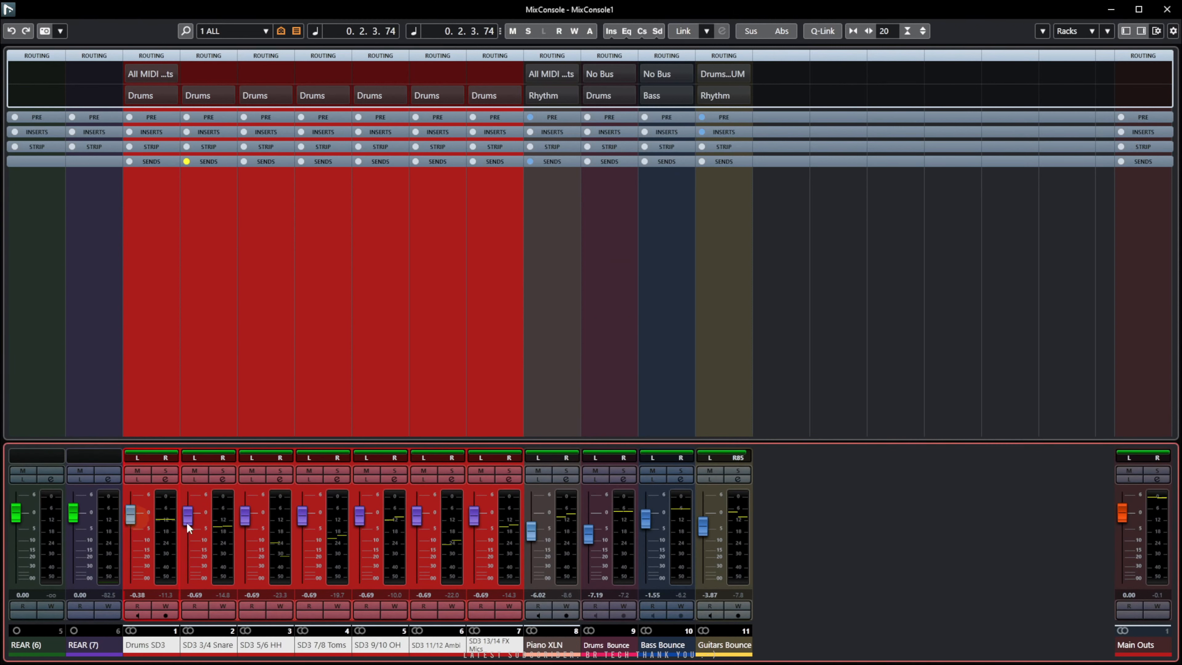
{"action": "left_click_drag", "start_coordinate": [245, 519], "coordinate": [297, 527]}
{"action": "left_click_drag", "start_coordinate": [417, 518], "coordinate": [417, 522]}
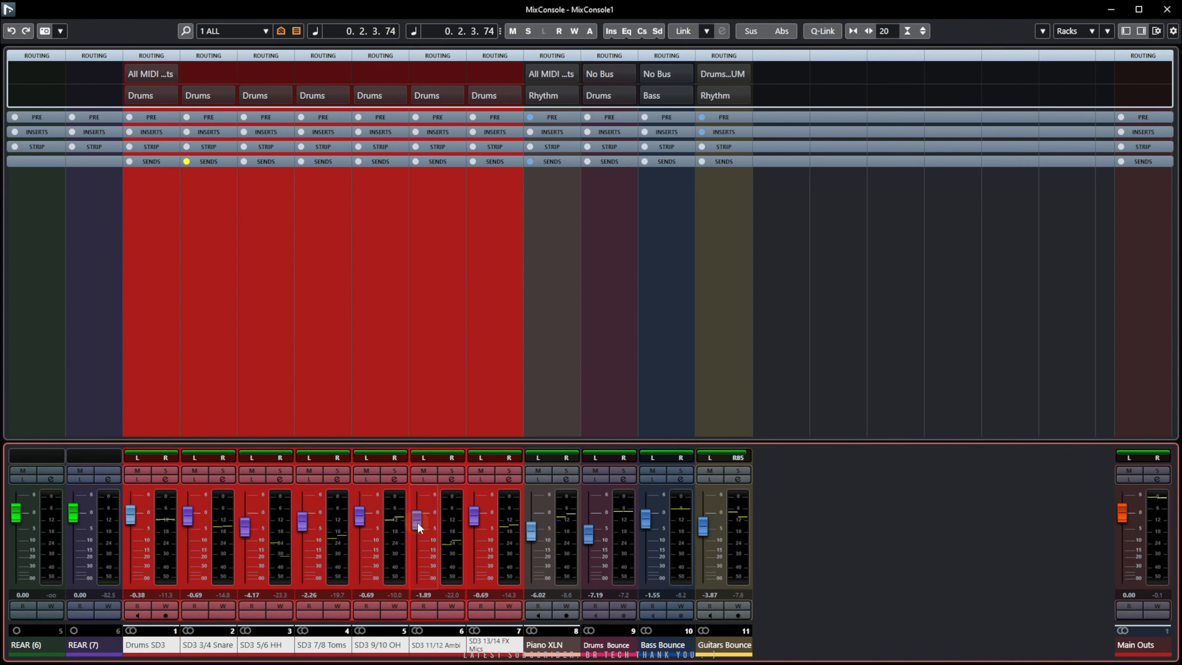
Play the project from the start and check the channel meters in the MixConsole.
{"action": "key", "text": "Home"}
{"action": "key", "text": "space"}
{"action": "key", "text": "h"}
{"action": "key", "text": "h"}
{"action": "key", "text": "h"}
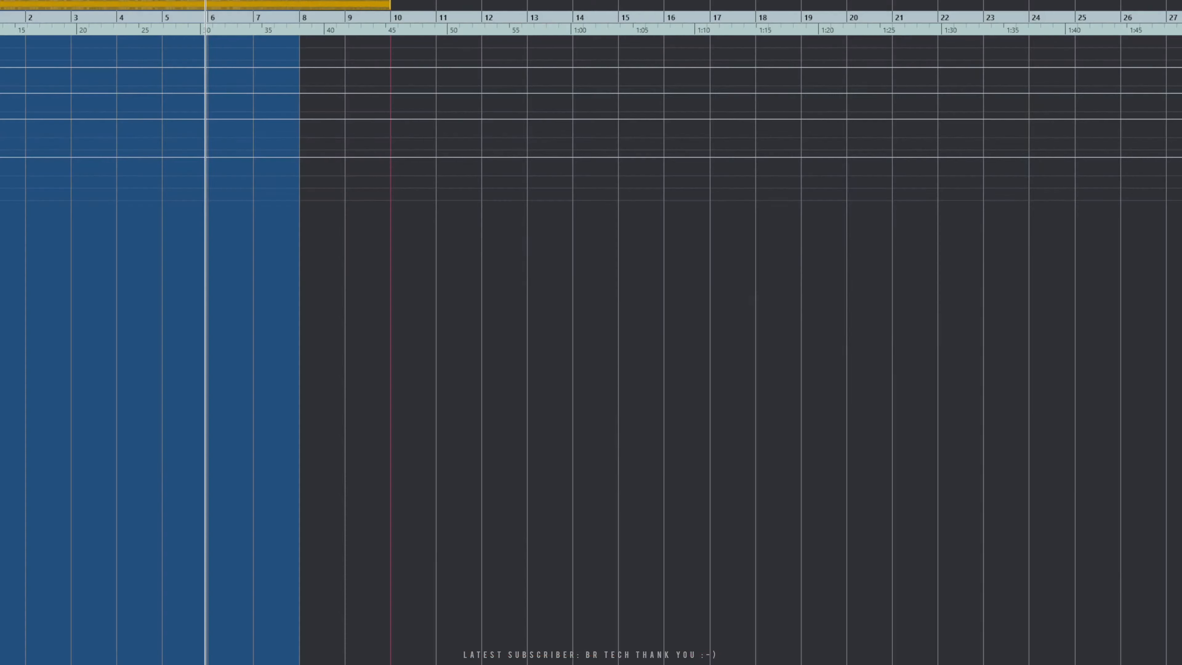
{"action": "key", "text": "h"}
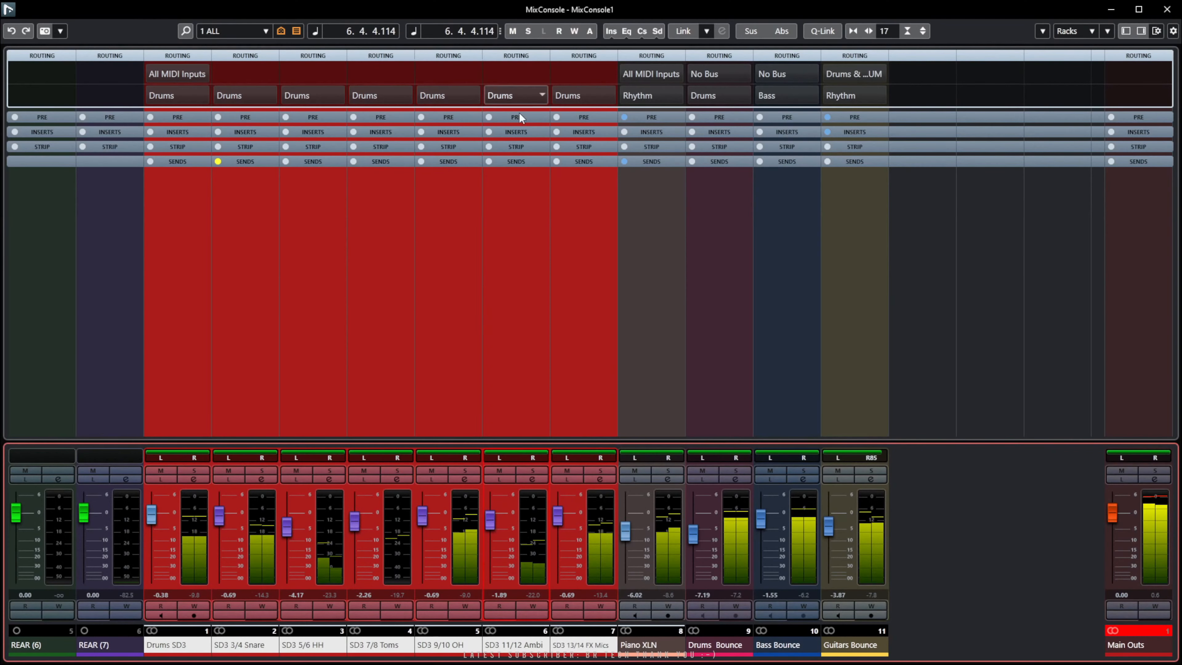
{"action": "left_click_drag", "start_coordinate": [574, 11], "coordinate": [87, 135]}
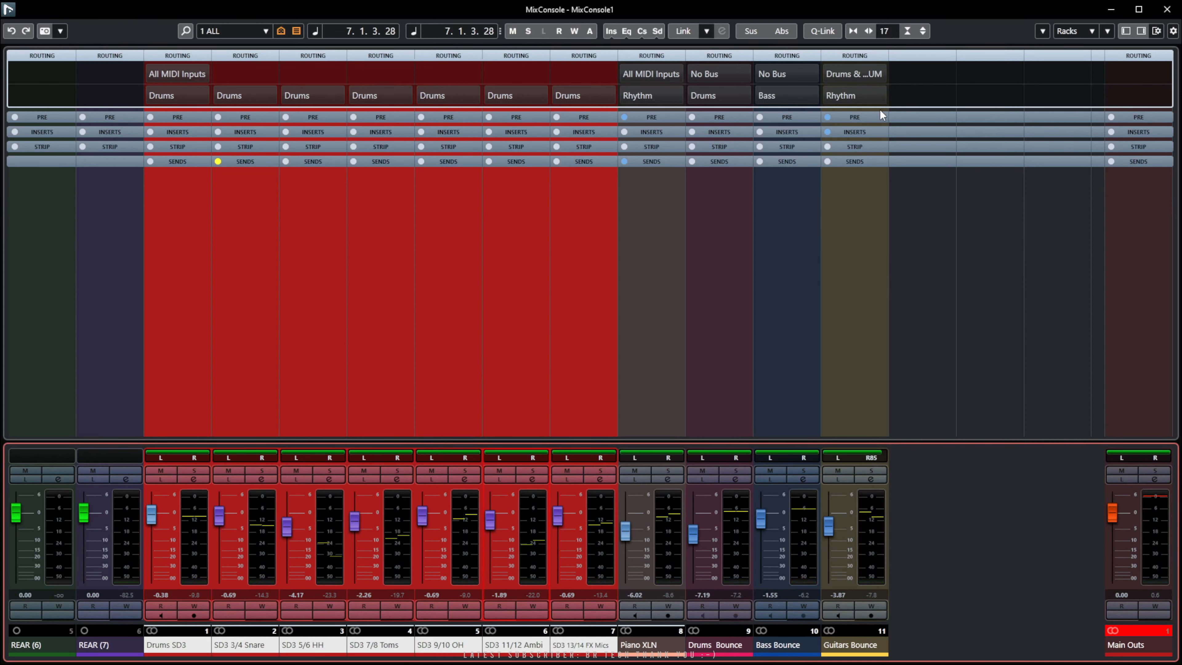
Reposition the MixConsole window so the full functions list fits on screen, and select only the SD3 5/6 HH channel.
{"action": "left_click", "coordinate": [1040, 31]}
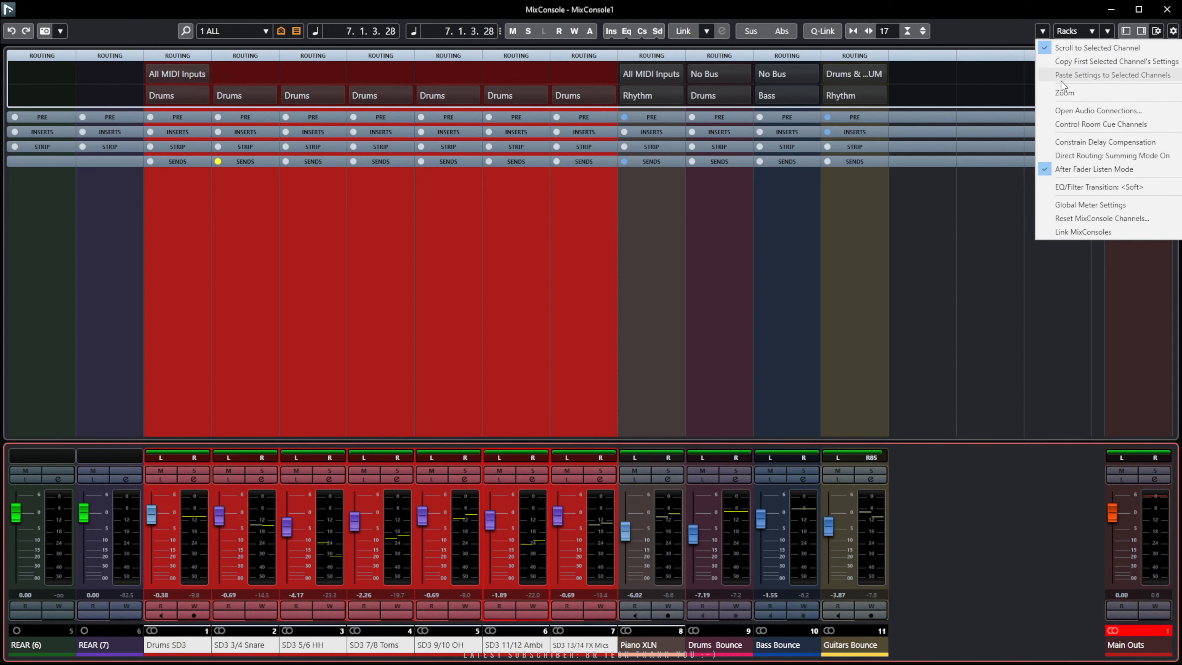
{"action": "left_click_drag", "start_coordinate": [1001, 17], "coordinate": [887, 12]}
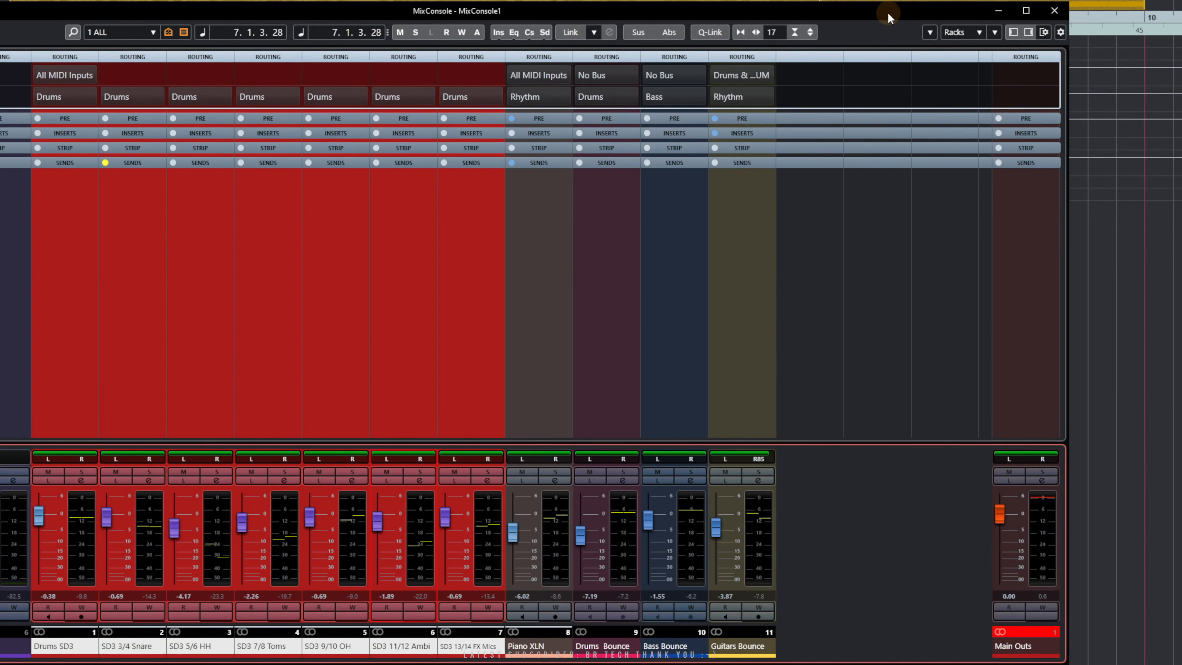
{"action": "left_click", "coordinate": [930, 33]}
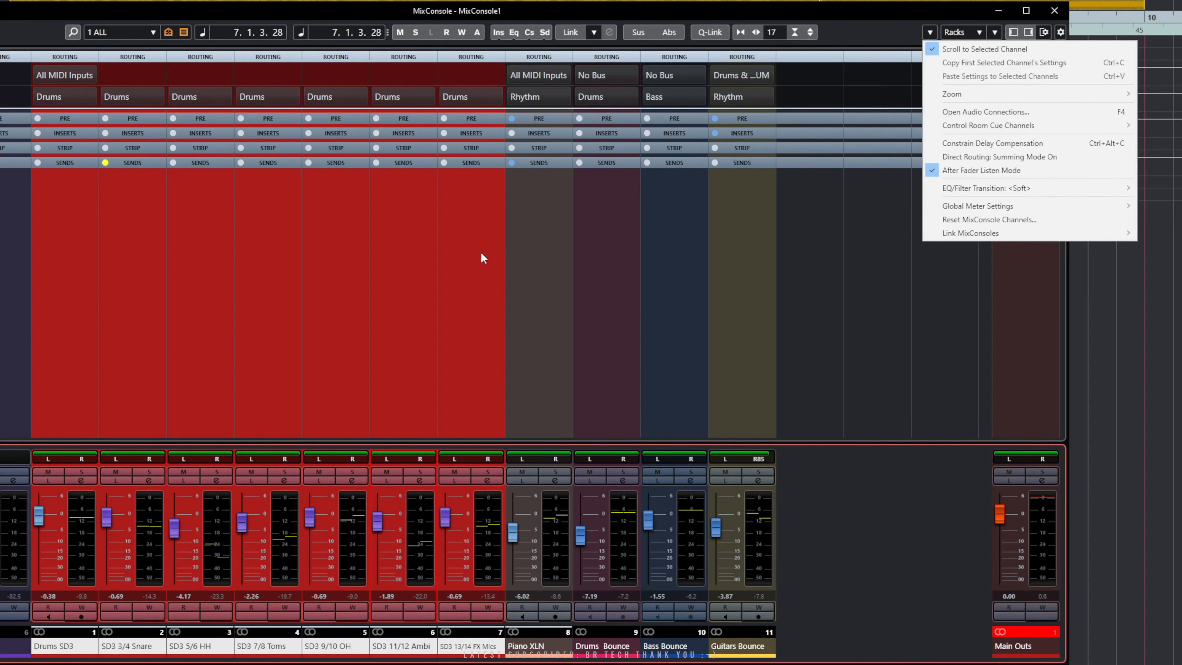
{"action": "left_click", "coordinate": [217, 299]}
{"action": "left_click", "coordinate": [81, 361]}
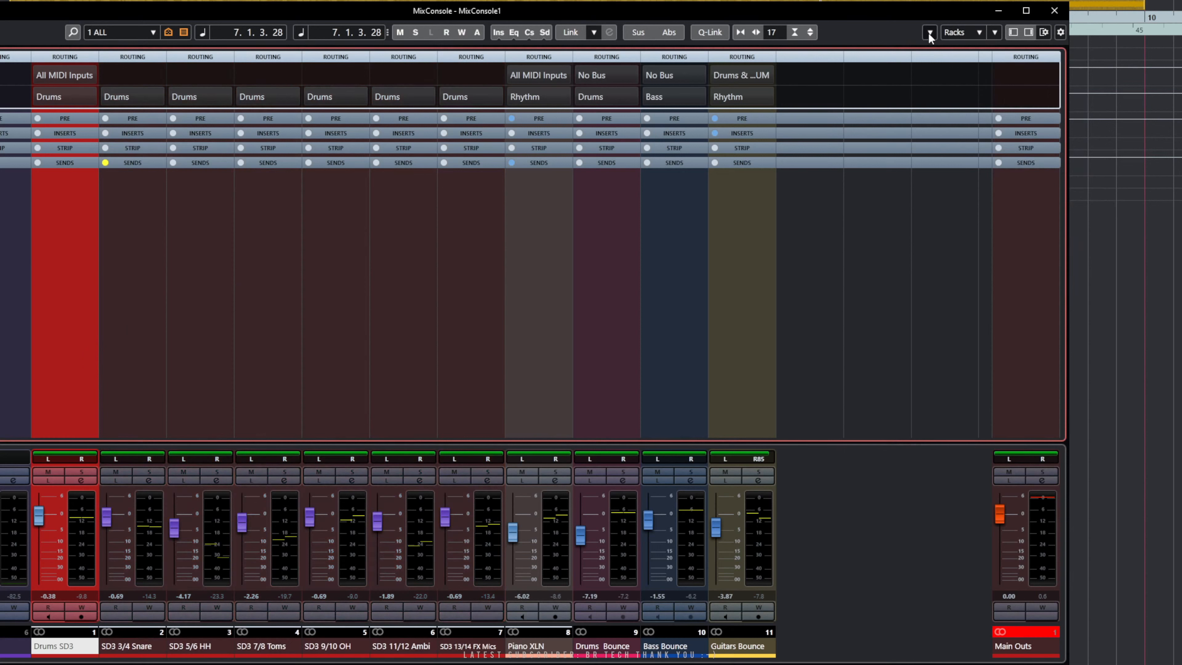
{"action": "left_click", "coordinate": [193, 255]}
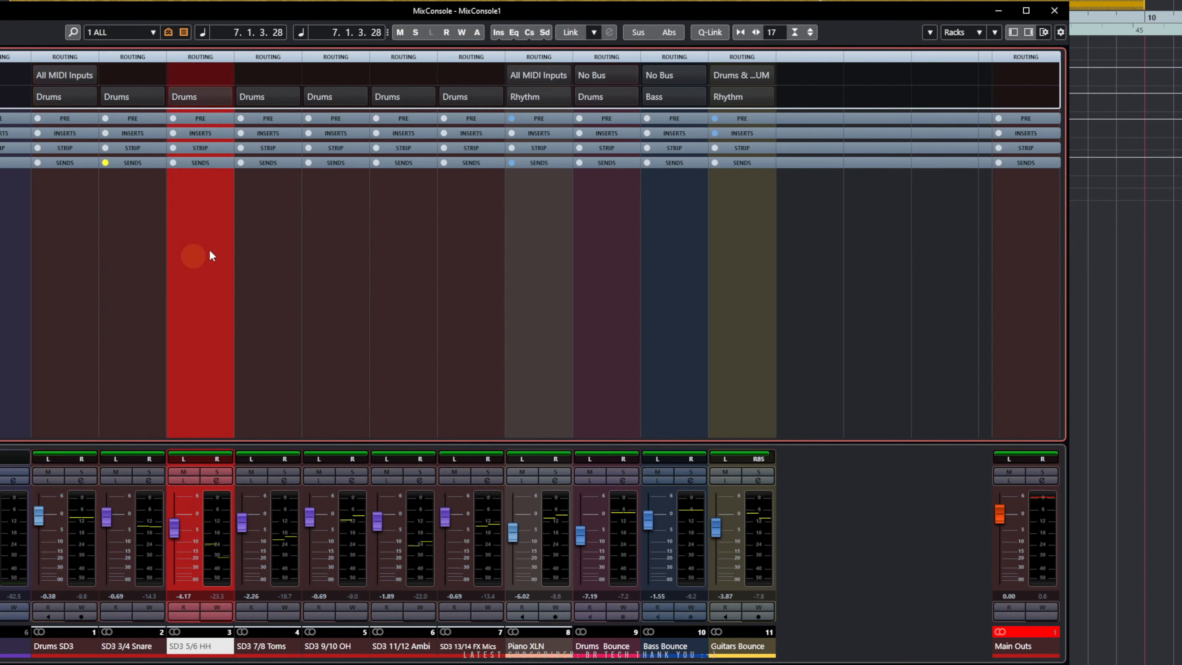
Review the MixConsole functions, including cue channels, delay compensation, EQ/filter transition, saving and loading selected channels, and global meter settings.
{"action": "left_click", "coordinate": [929, 33]}
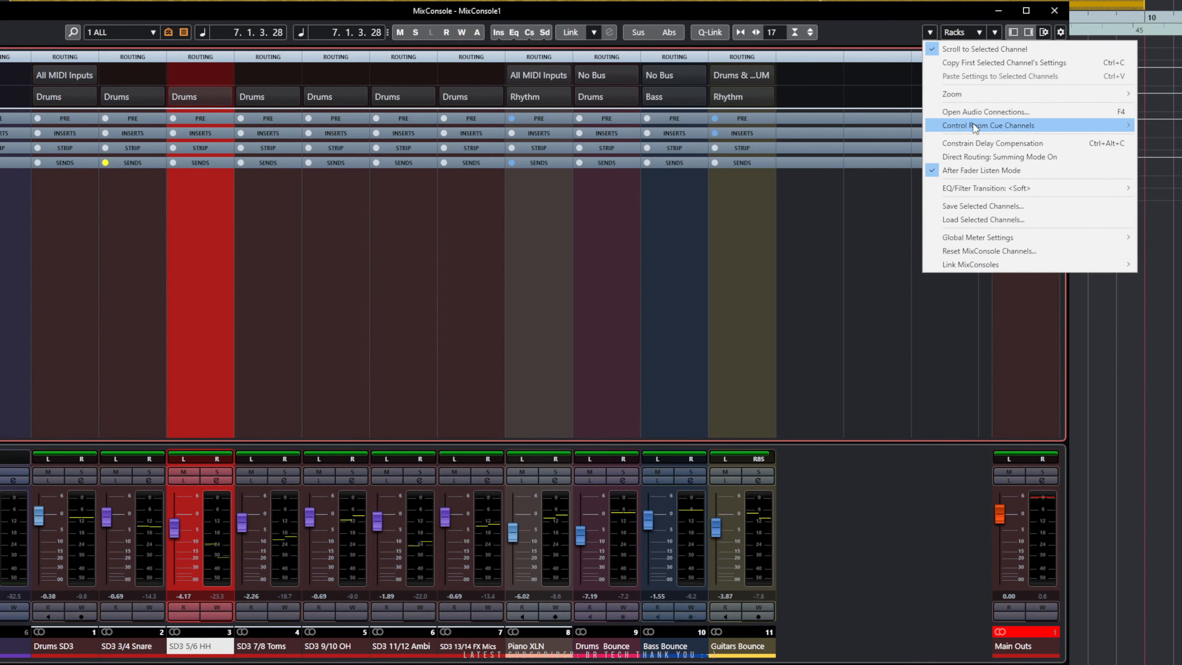
{"action": "mouse_move", "coordinate": [973, 123]}
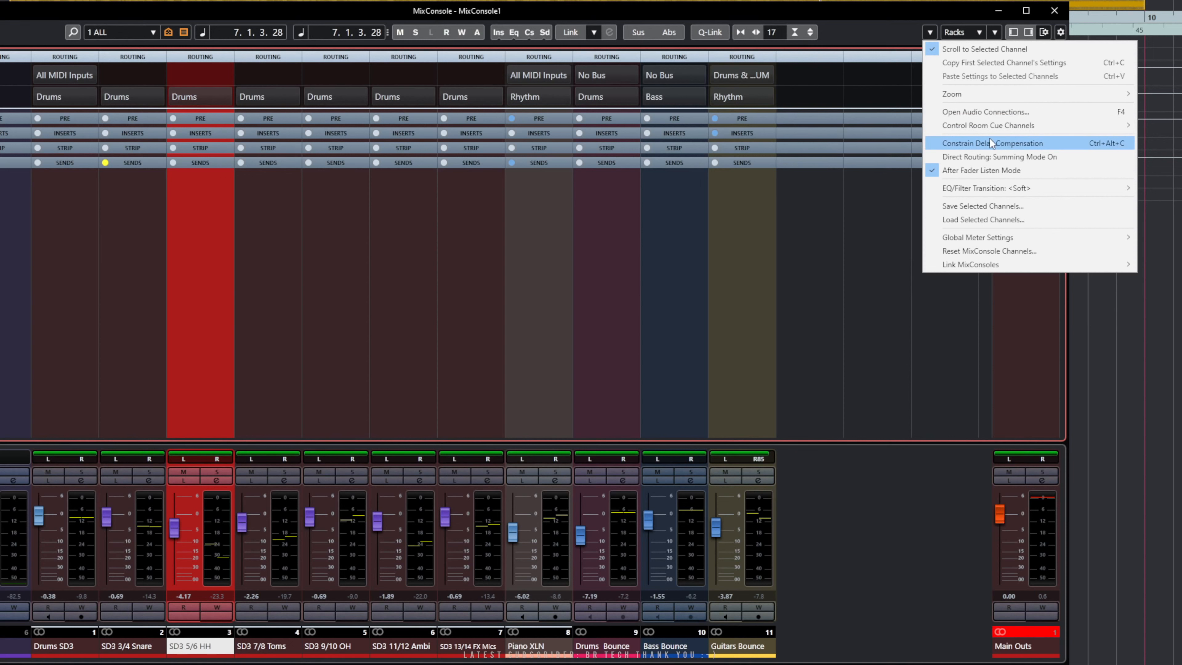
{"action": "mouse_move", "coordinate": [1077, 123]}
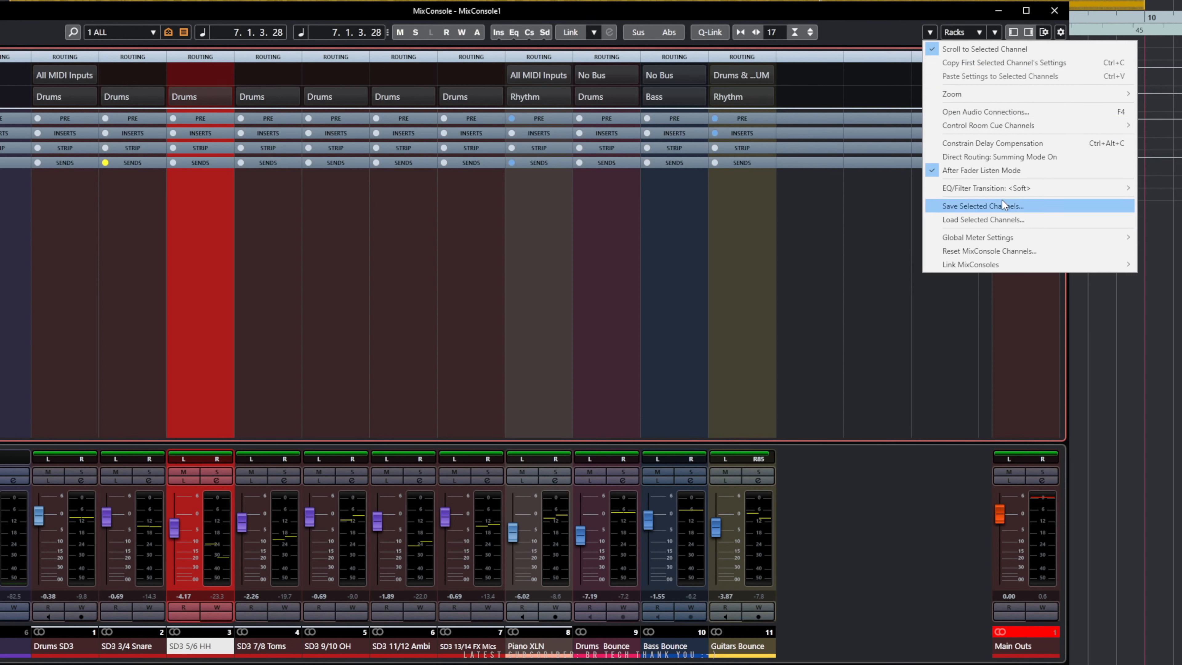
{"action": "mouse_move", "coordinate": [998, 194]}
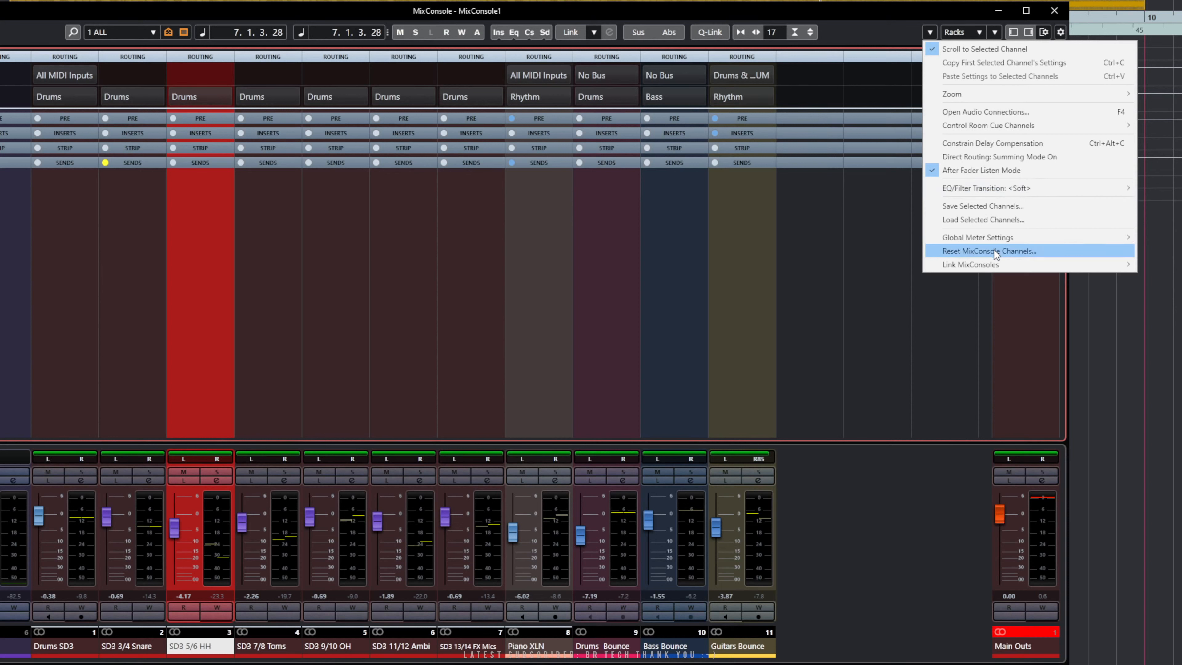
{"action": "mouse_move", "coordinate": [993, 236]}
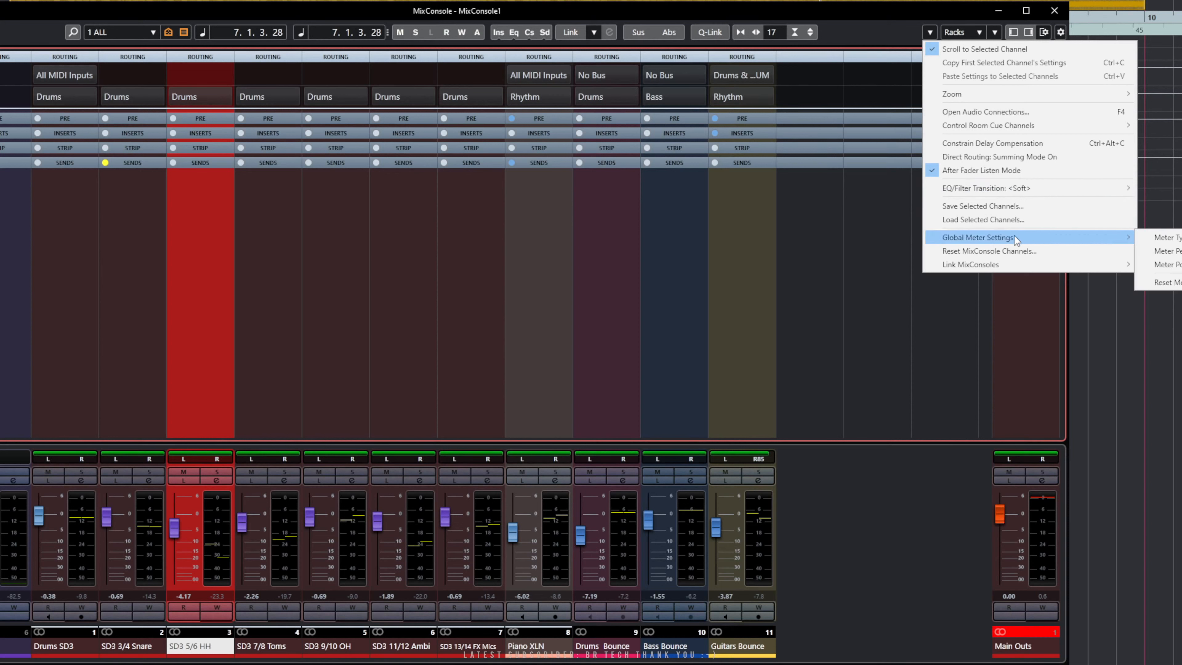
{"action": "left_click", "coordinate": [871, 31]}
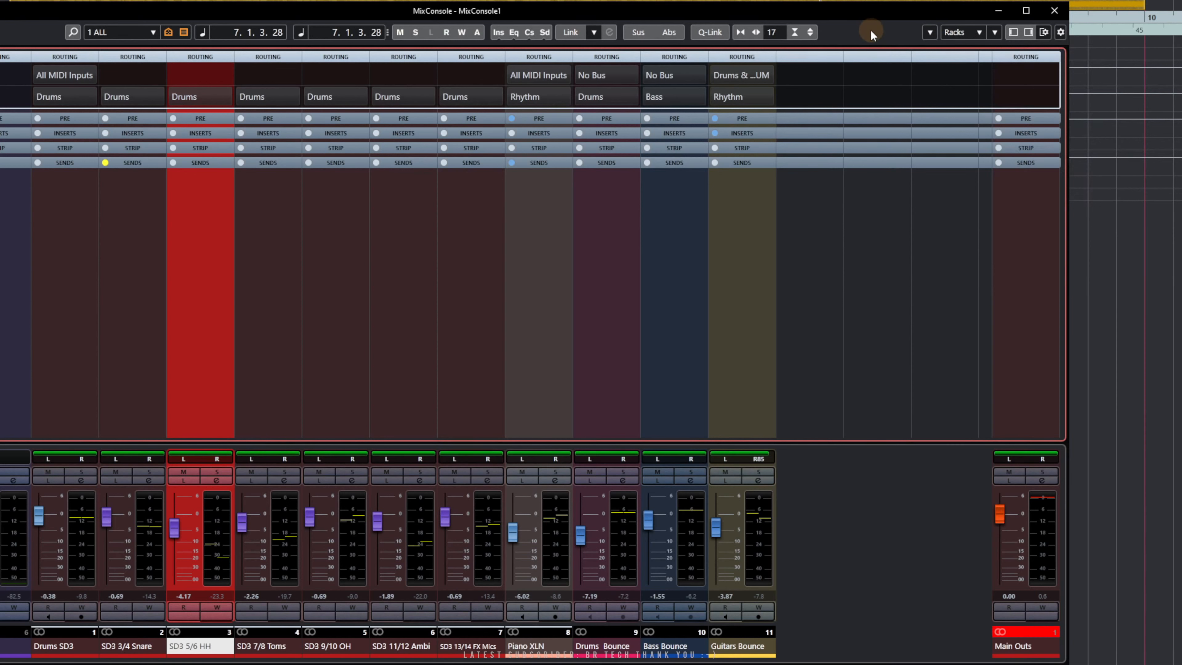
Shift the MixConsole window to examine the Global Meter Settings for meter type, peak and position, and maximize the window again.
{"action": "left_click_drag", "start_coordinate": [891, 16], "coordinate": [717, 19]}
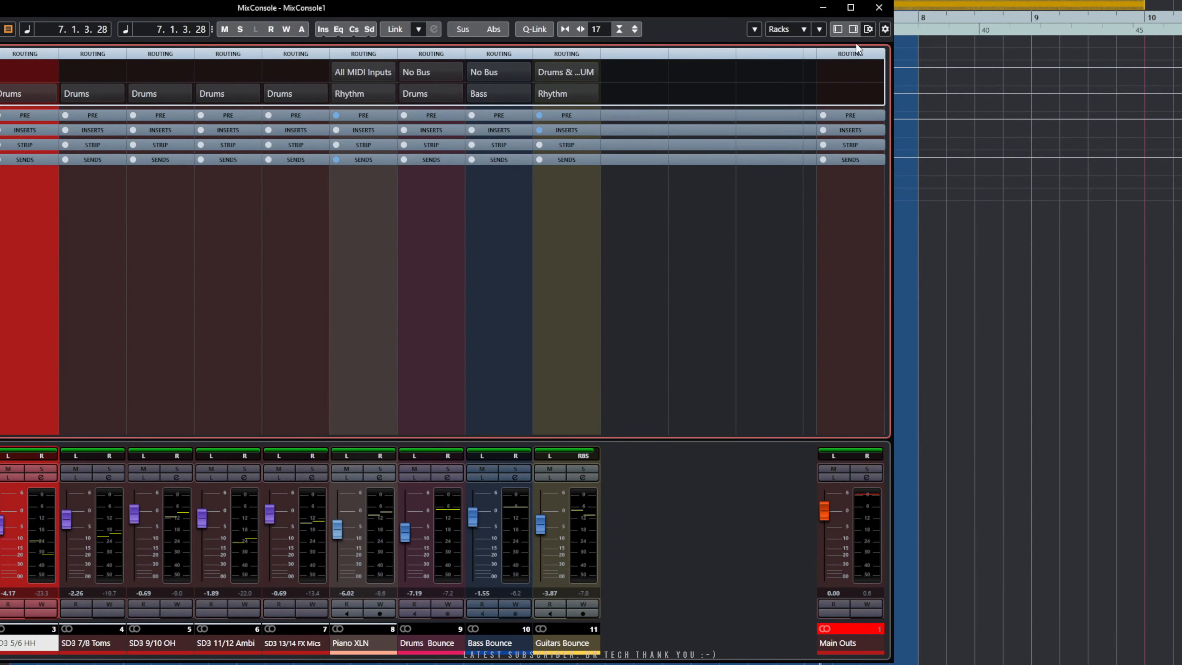
{"action": "left_click", "coordinate": [754, 29]}
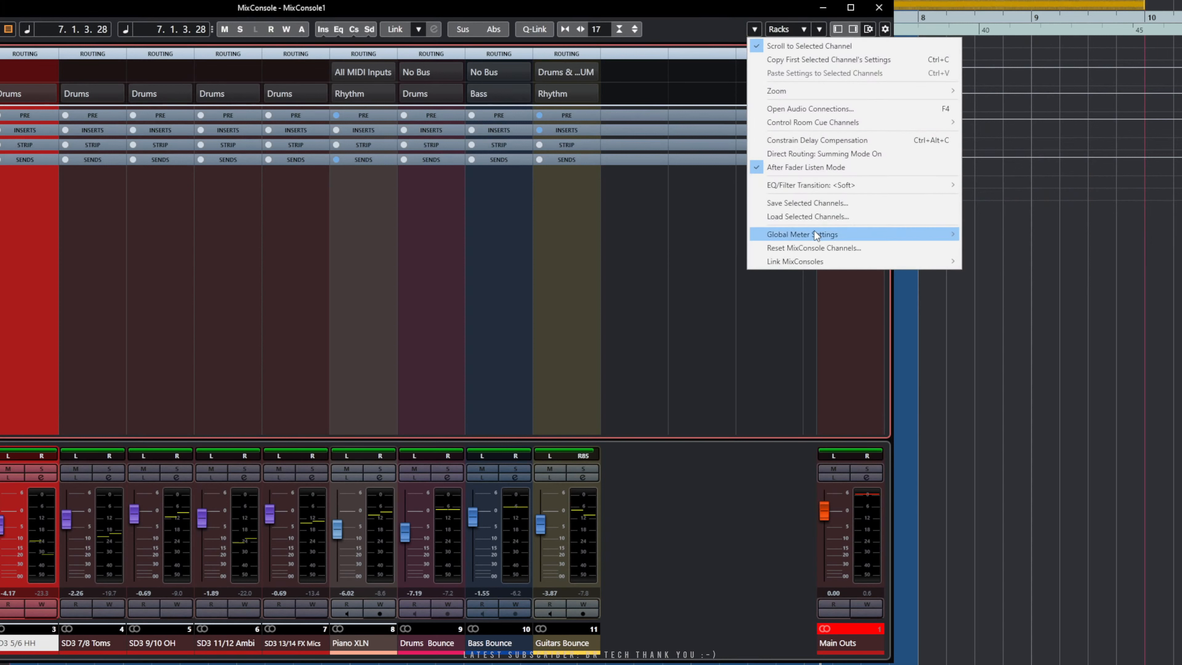
{"action": "mouse_move", "coordinate": [815, 234]}
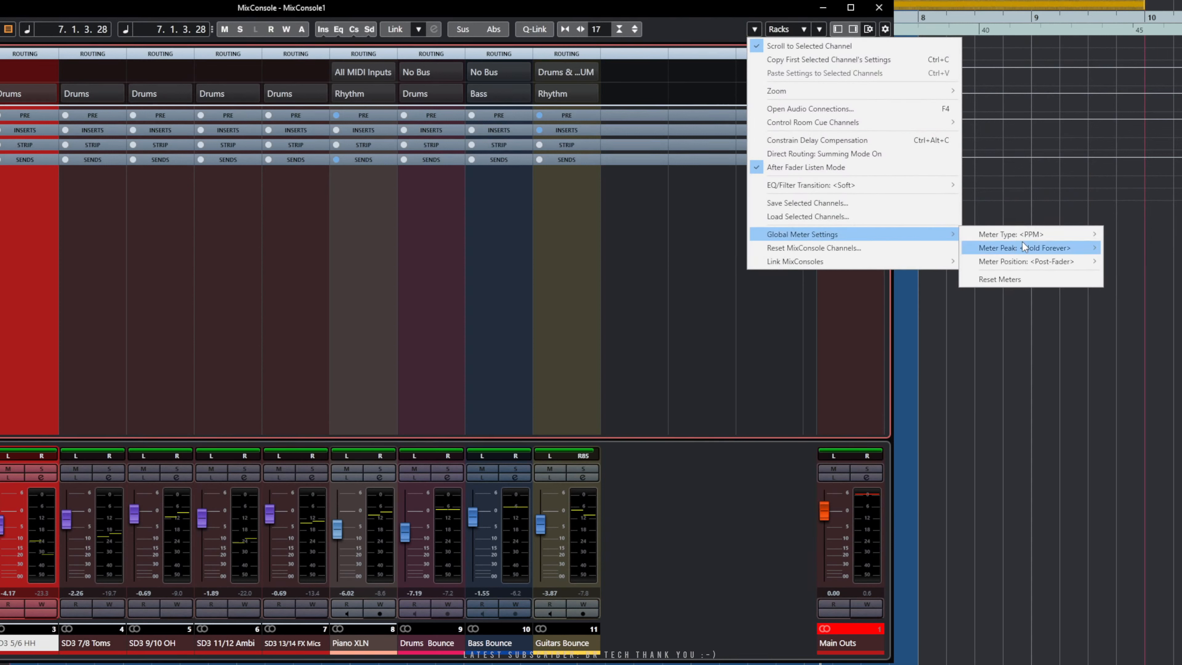
{"action": "mouse_move", "coordinate": [1021, 237]}
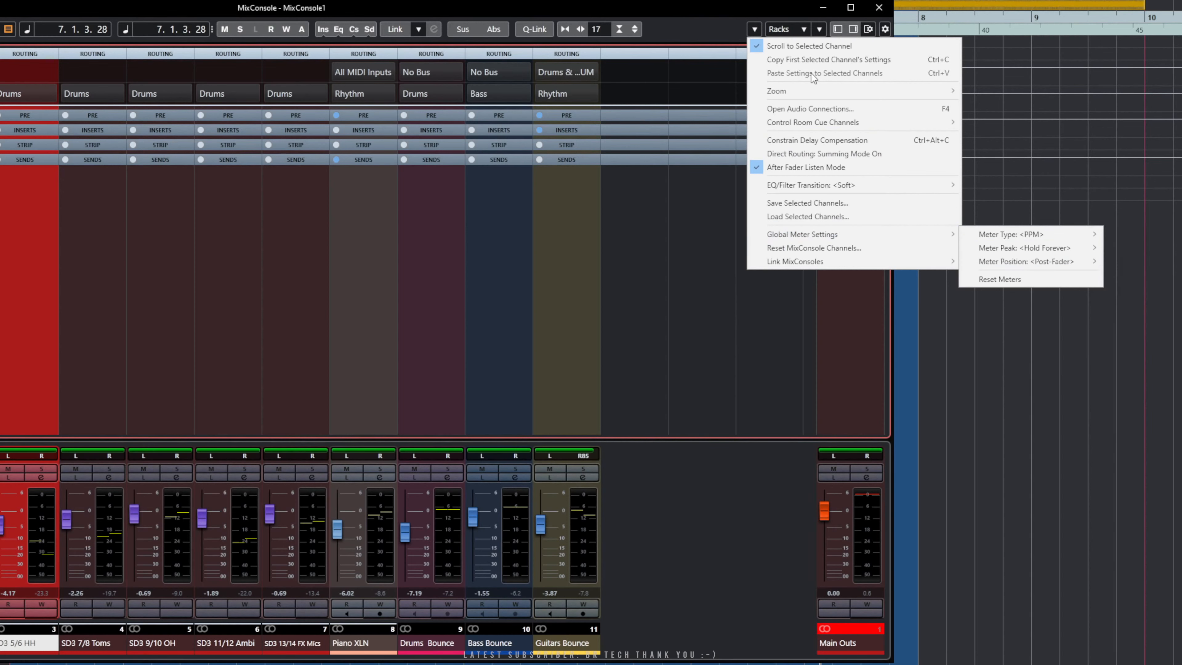
{"action": "left_click", "coordinate": [762, 10]}
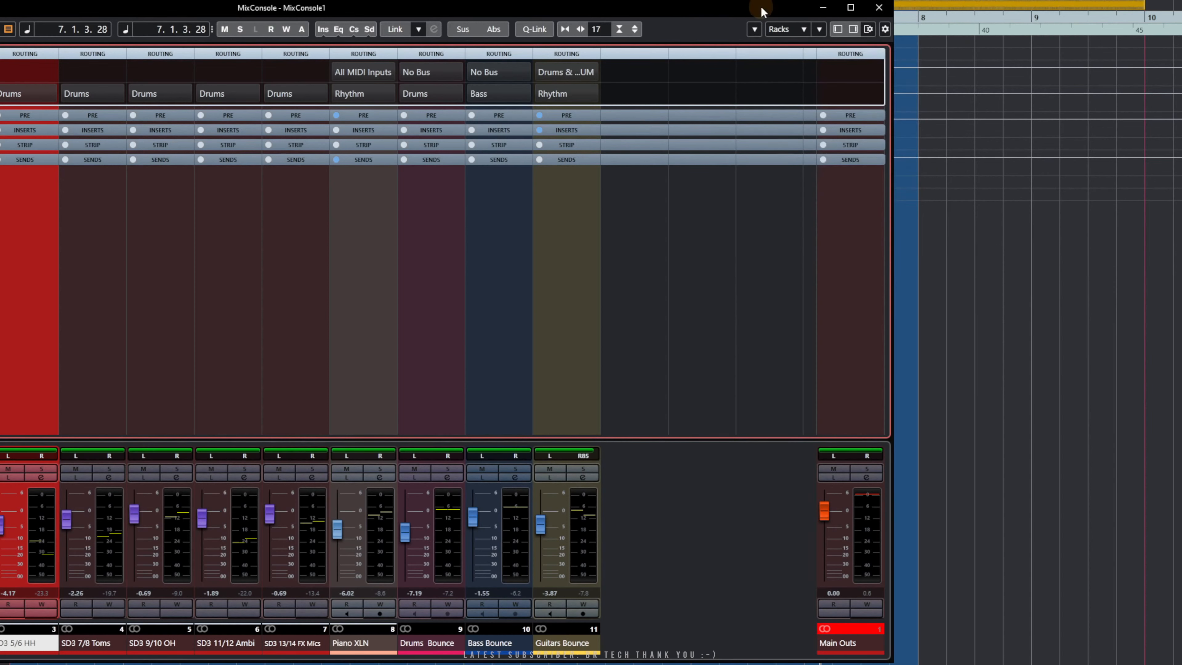
{"action": "double_click", "coordinate": [685, 13]}
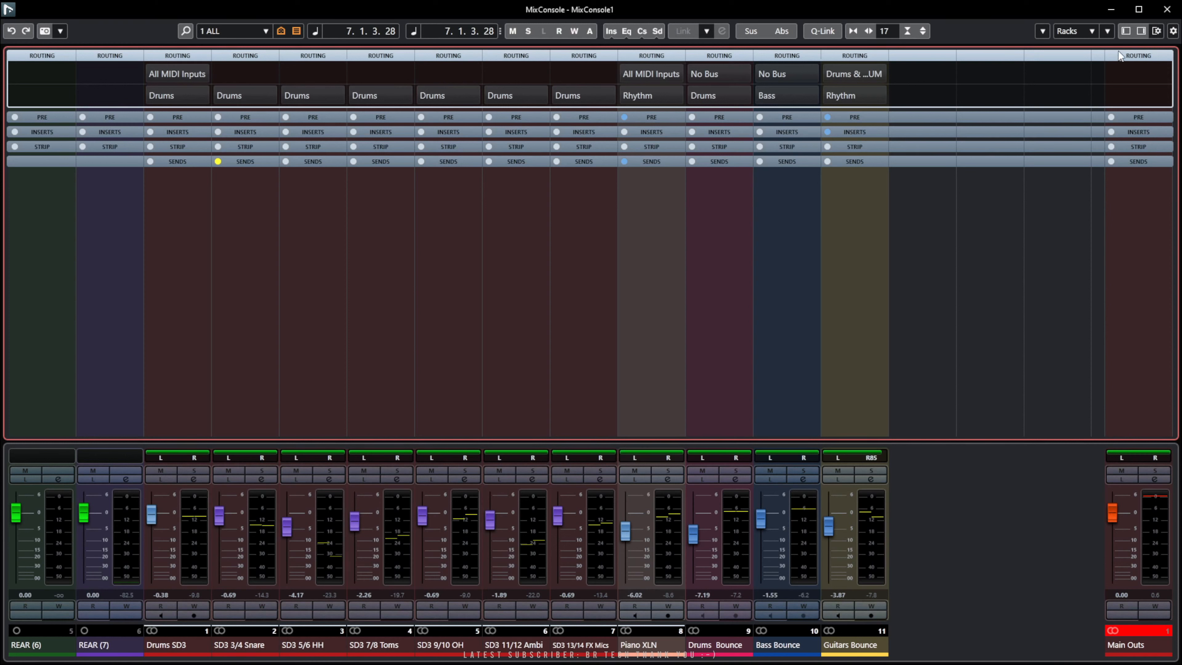
Show both side zones of the MixConsole and widen the channel visibility list so the full channel names fit.
{"action": "left_click", "coordinate": [1128, 30]}
{"action": "left_click", "coordinate": [1141, 31]}
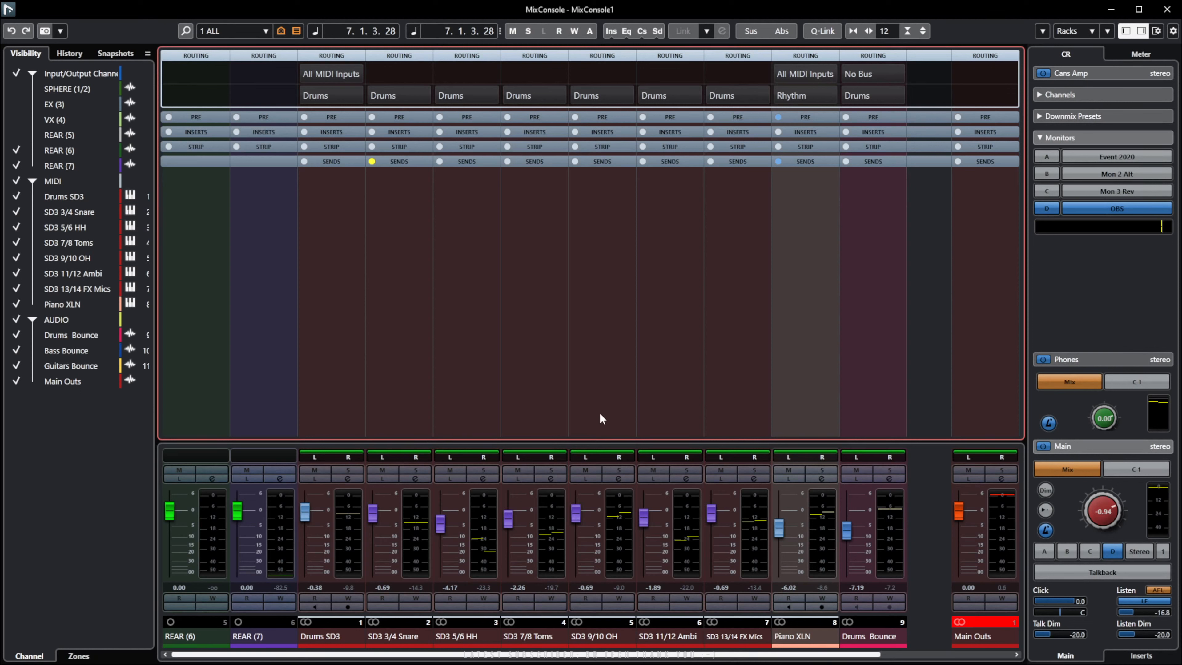
{"action": "left_click", "coordinate": [93, 497]}
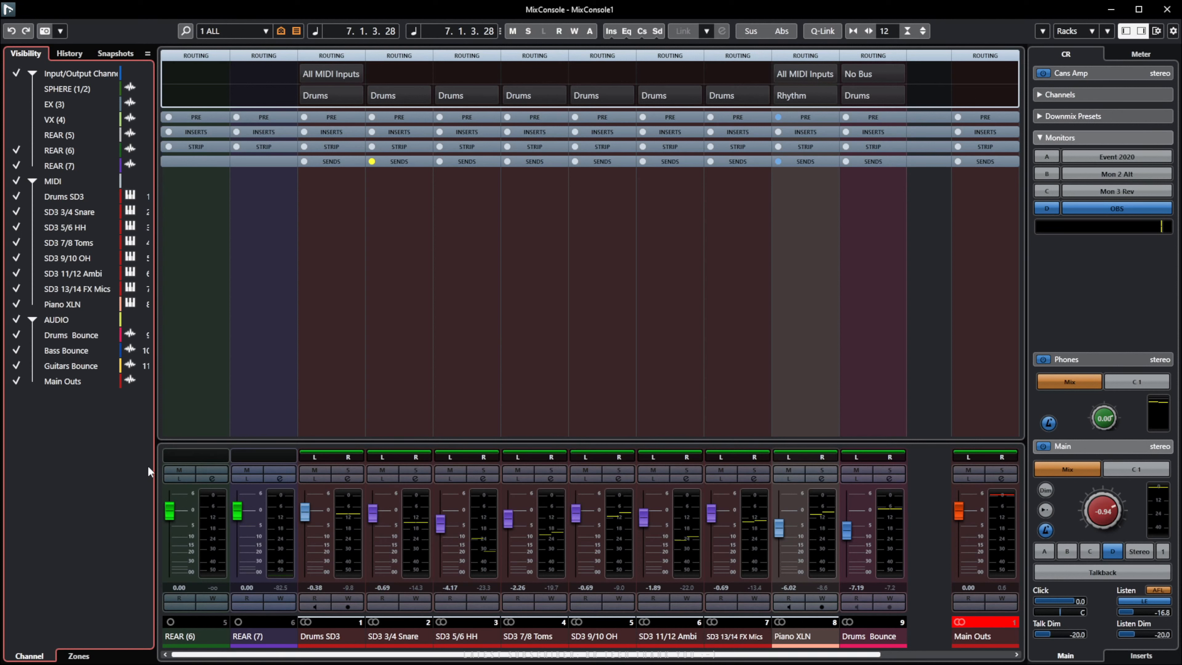
{"action": "left_click_drag", "start_coordinate": [156, 413], "coordinate": [203, 414]}
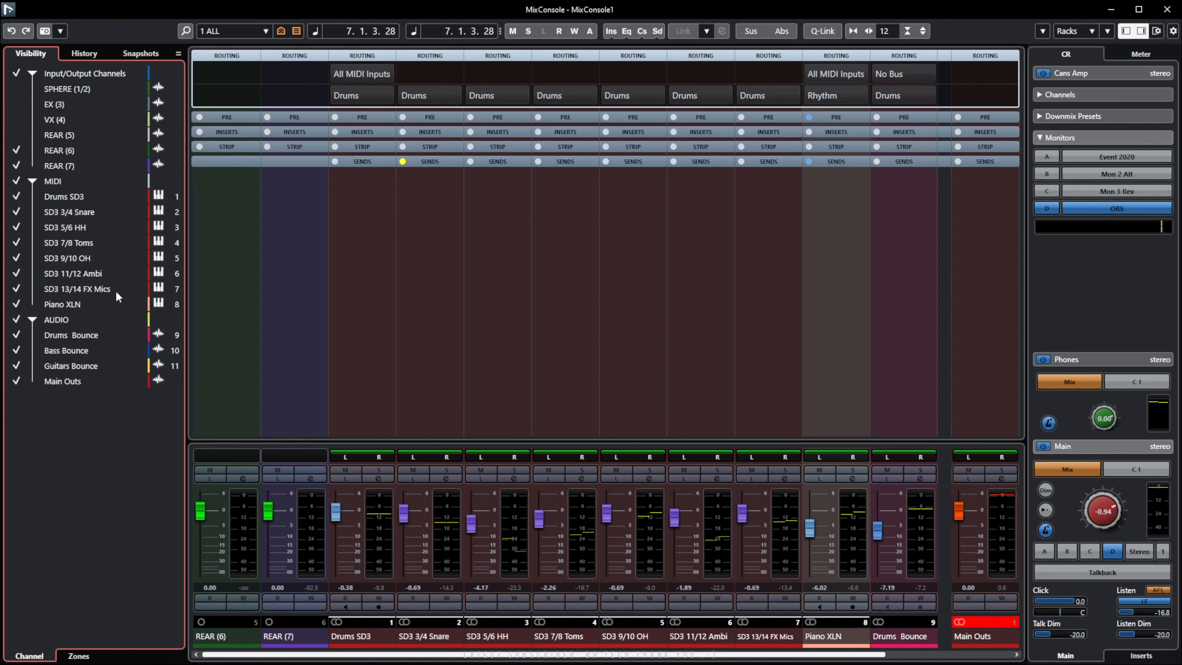
Look through the MixConsole's Visibility, History, Snapshots and Zones pages, and check the Control Room and Meter pages.
{"action": "left_click", "coordinate": [84, 53]}
{"action": "left_click", "coordinate": [135, 52]}
{"action": "left_click", "coordinate": [30, 53]}
{"action": "left_click", "coordinate": [77, 51]}
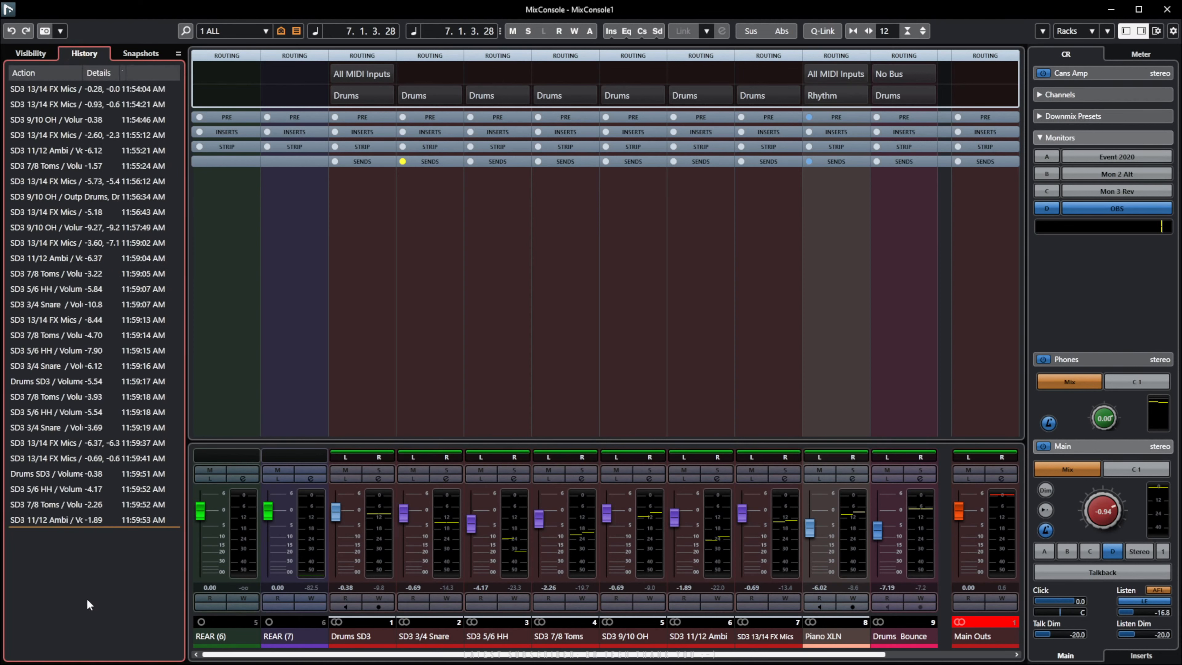
{"action": "left_click", "coordinate": [138, 53]}
{"action": "left_click", "coordinate": [34, 55]}
{"action": "left_click", "coordinate": [78, 656]}
{"action": "left_click", "coordinate": [29, 655]}
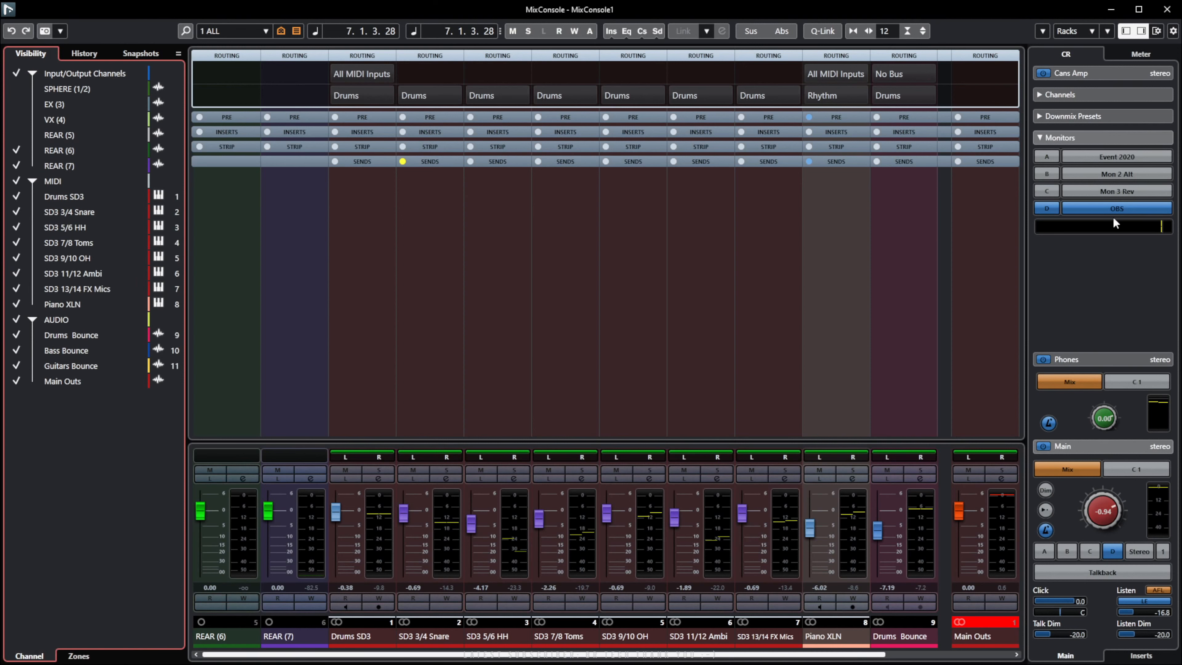
{"action": "left_click", "coordinate": [1126, 54]}
{"action": "left_click", "coordinate": [1070, 56]}
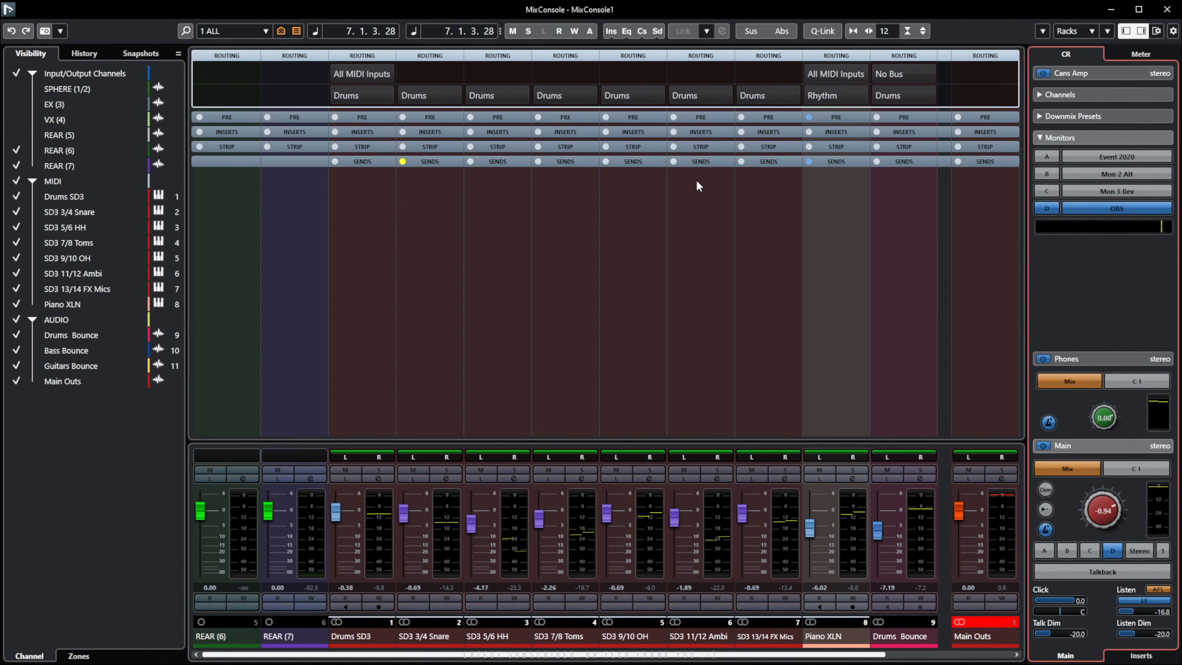
Review the channel visibility list and the mixer history, and display the empty snapshots list.
{"action": "left_click", "coordinate": [62, 486]}
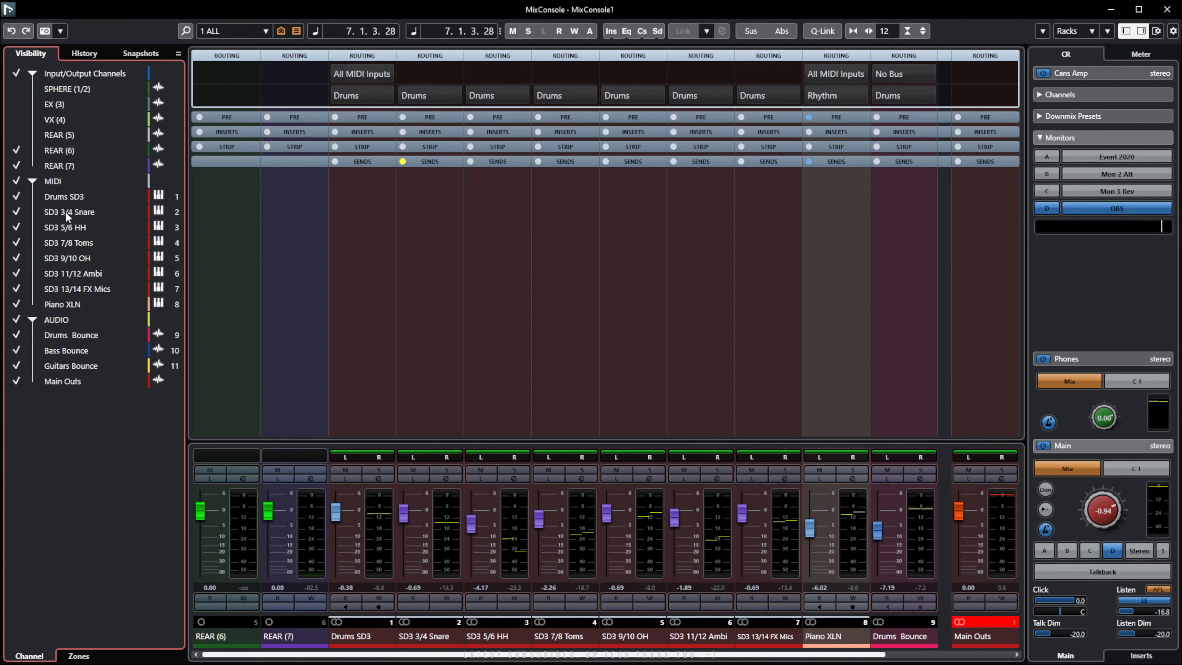
{"action": "left_click", "coordinate": [84, 53]}
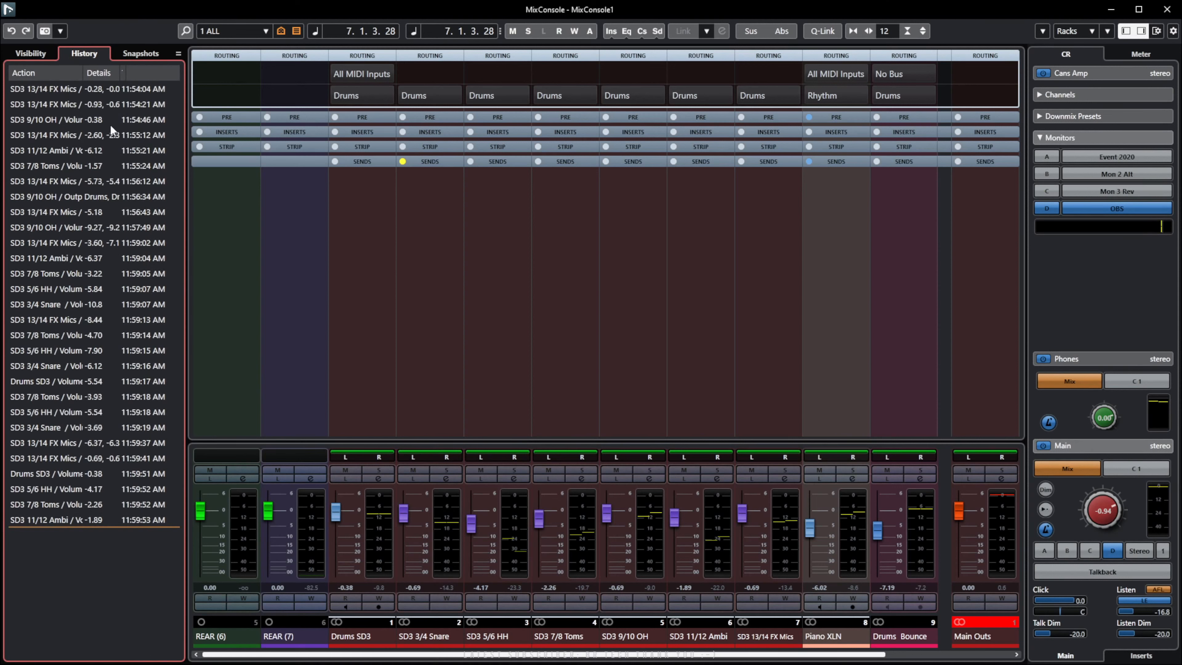
{"action": "left_click", "coordinate": [33, 52]}
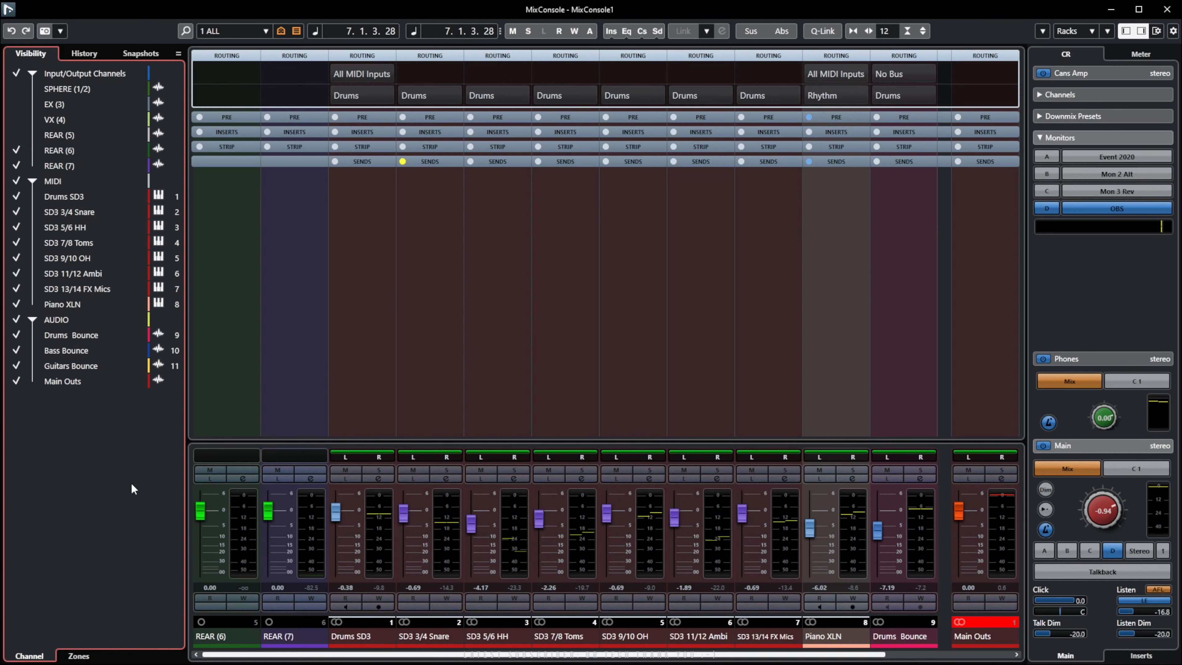
{"action": "left_click", "coordinate": [144, 55]}
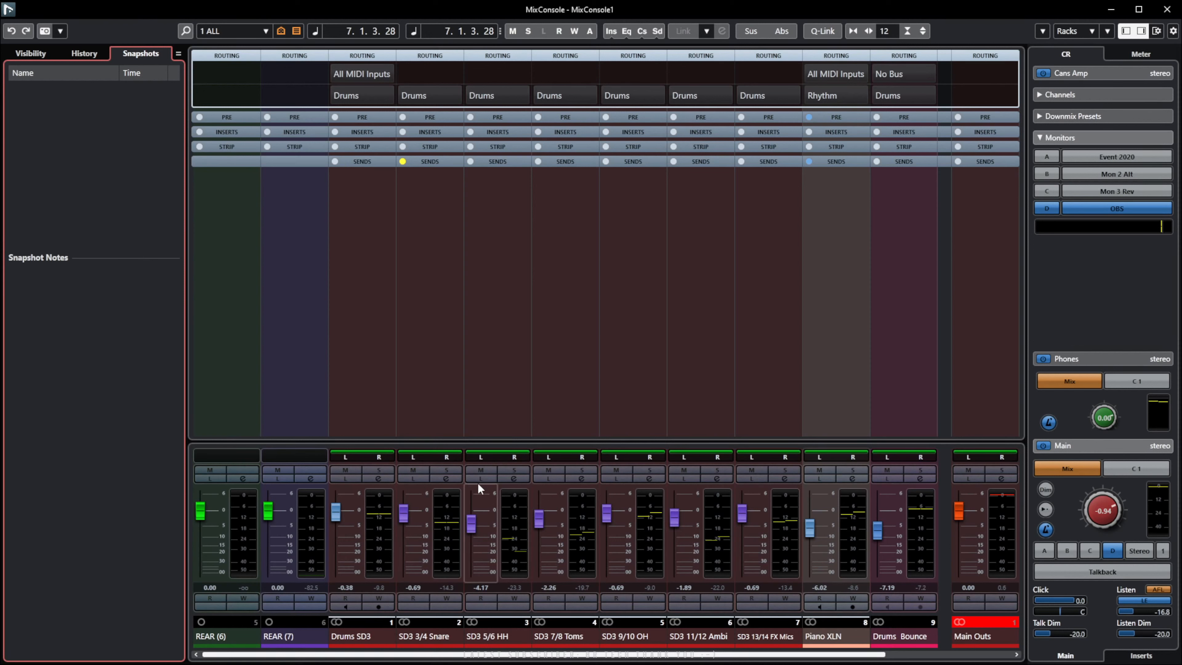
{"action": "mouse_move", "coordinate": [369, 451]}
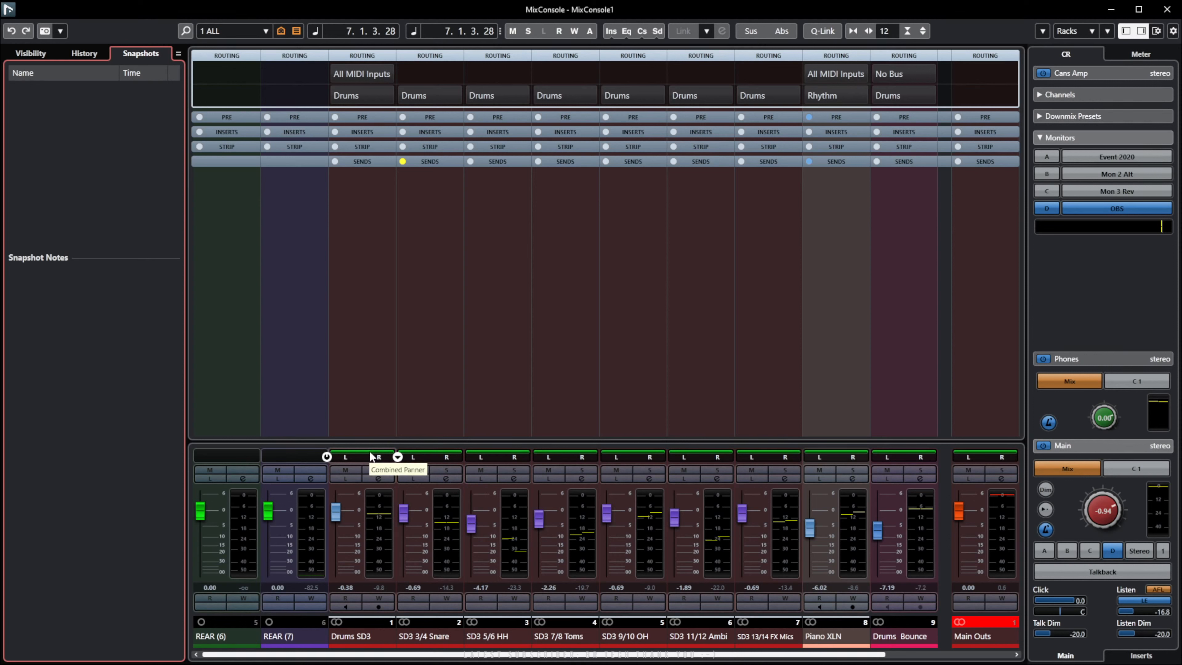
Compare the VSTi, Groups and FX+VCA visibility configurations, and return to the ALL configuration.
{"action": "left_click", "coordinate": [267, 32]}
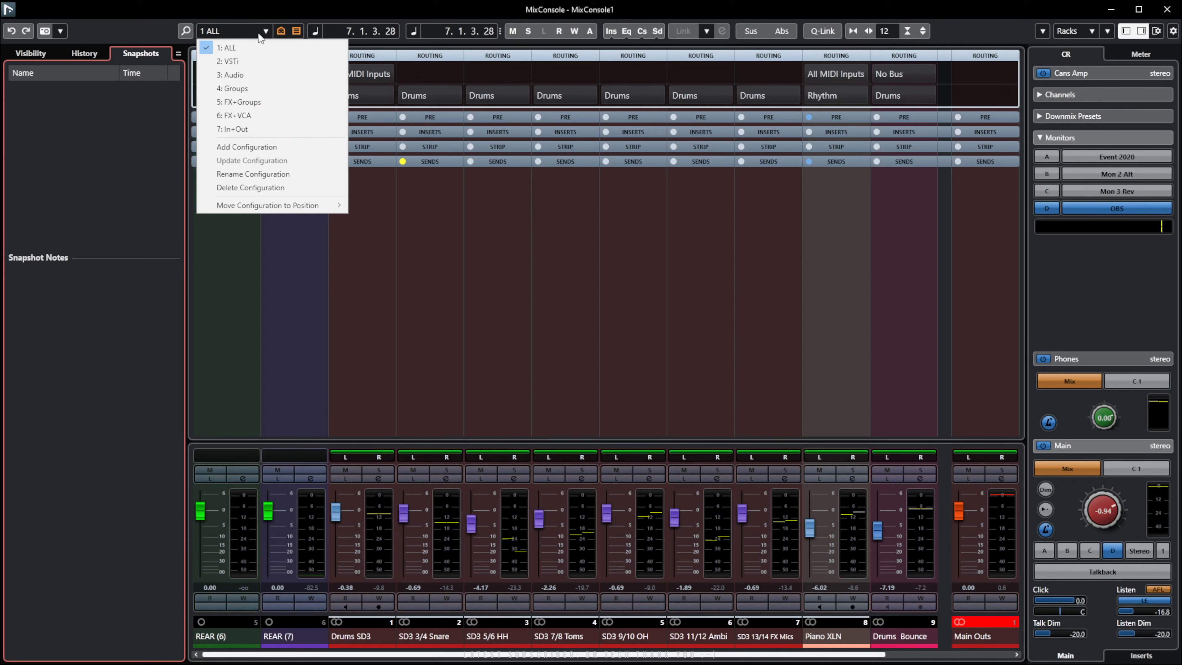
{"action": "left_click", "coordinate": [256, 61]}
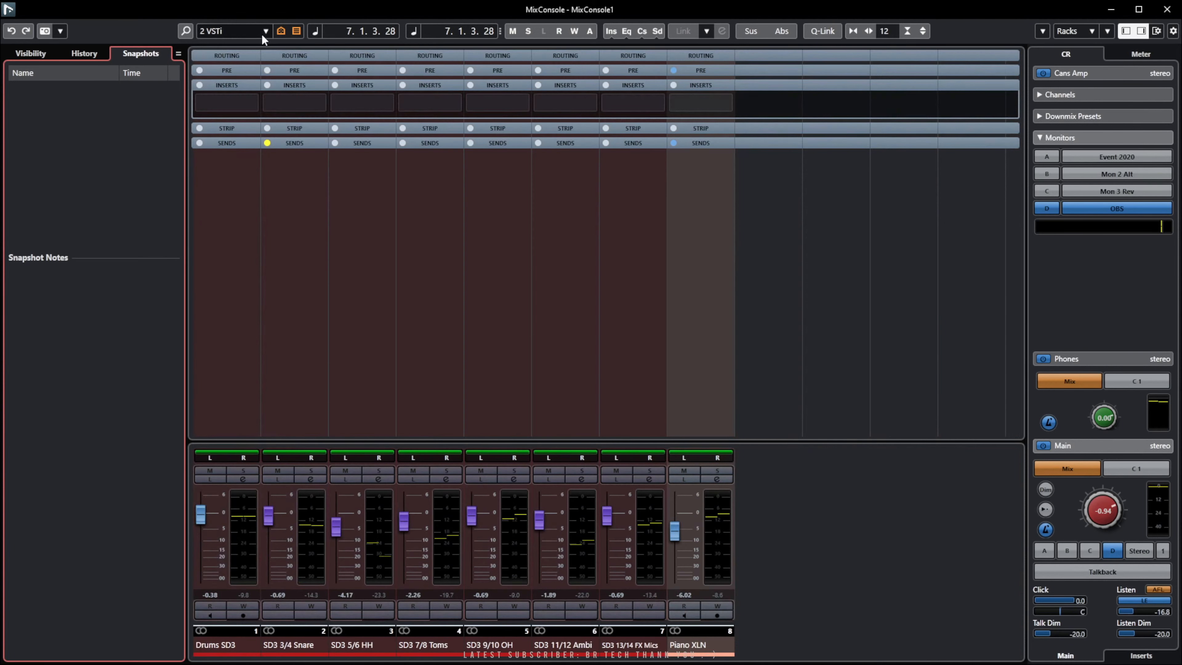
{"action": "left_click", "coordinate": [266, 32]}
{"action": "left_click", "coordinate": [257, 88]}
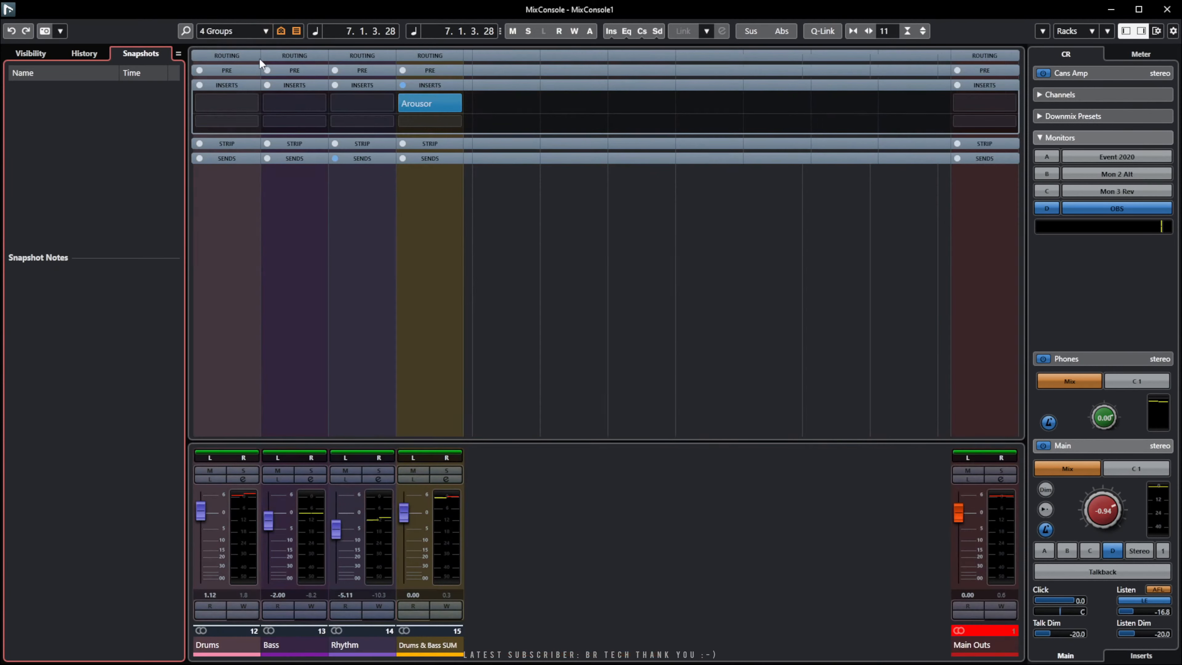
{"action": "left_click", "coordinate": [265, 31]}
{"action": "left_click", "coordinate": [246, 118]}
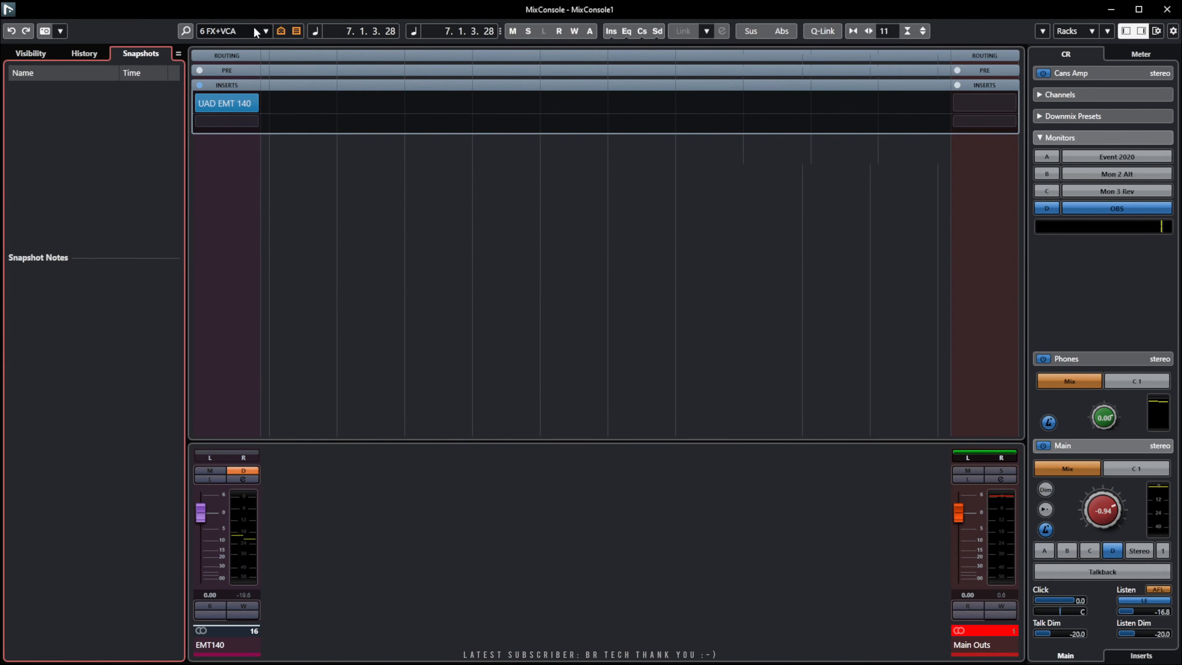
{"action": "left_click", "coordinate": [265, 31]}
{"action": "left_click", "coordinate": [249, 44]}
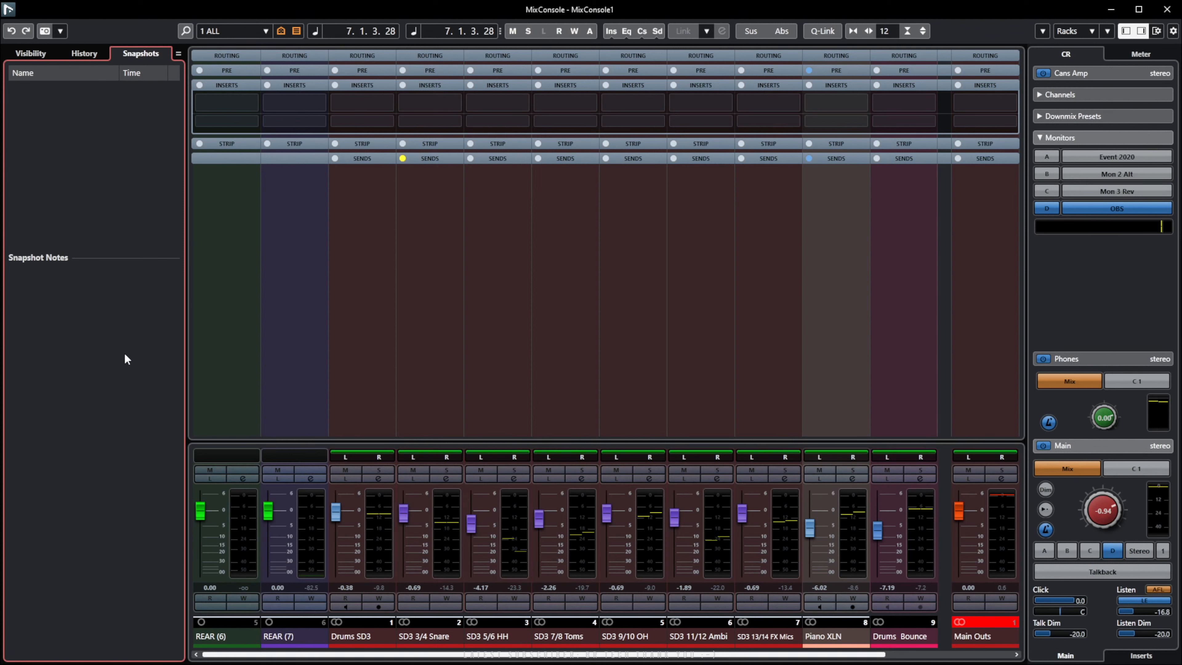
Play the project from the start, raise SD3 3/4 Snare to about 3.39 dB and lower Drums SD3 to about -21.9 dB.
{"action": "key", "text": "Home"}
{"action": "key", "text": "space"}
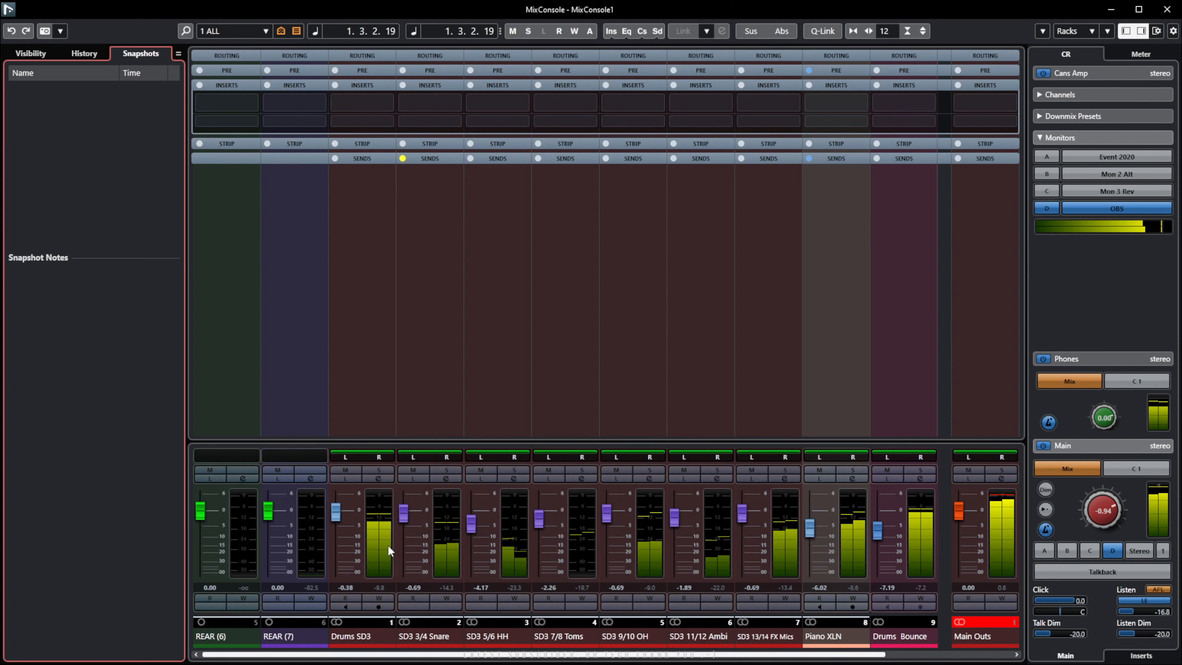
{"action": "left_click_drag", "start_coordinate": [404, 519], "coordinate": [409, 508]}
{"action": "left_click_drag", "start_coordinate": [336, 514], "coordinate": [339, 556]}
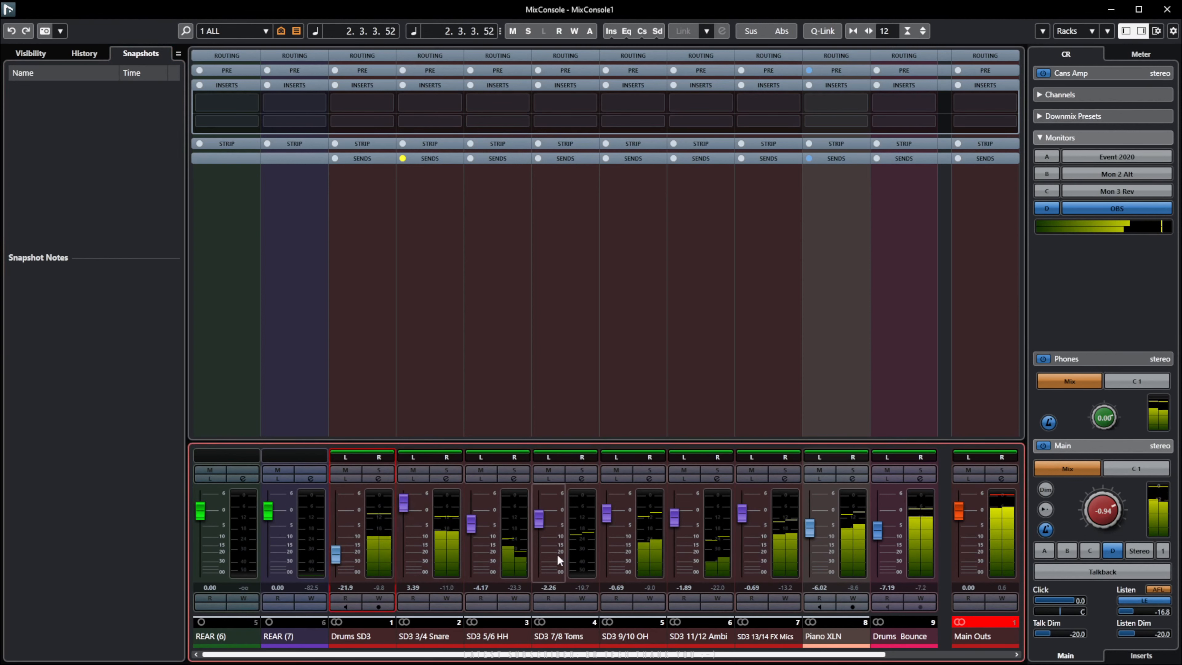
Lower Piano XLN to about -6.61 dB and set its EQ band 4 to about 1385 Hz and 11.4 dB in the channel settings.
{"action": "scroll", "coordinate": [698, 549], "scroll_direction": "right", "scroll_amount": 2}
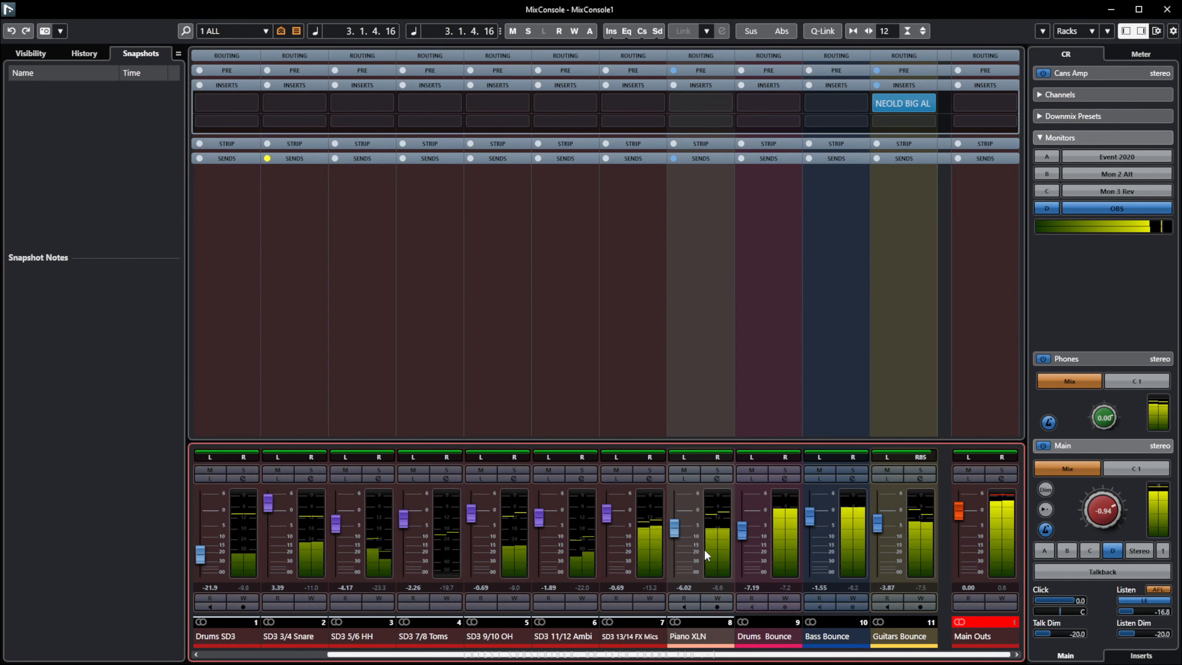
{"action": "mouse_move", "coordinate": [675, 529]}
{"action": "left_mouse_down"}
{"action": "mouse_move", "coordinate": [682, 557]}
{"action": "mouse_move", "coordinate": [681, 532]}
{"action": "left_mouse_up"}
{"action": "left_click", "coordinate": [717, 478]}
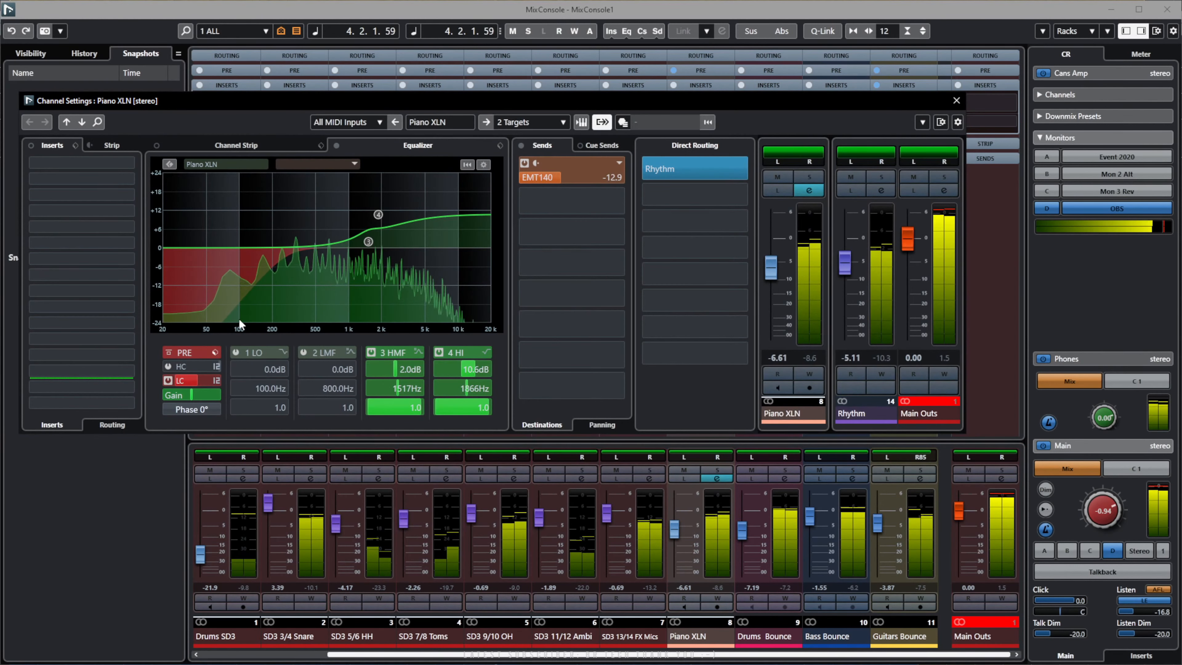
{"action": "left_click_drag", "start_coordinate": [378, 214], "coordinate": [352, 213]}
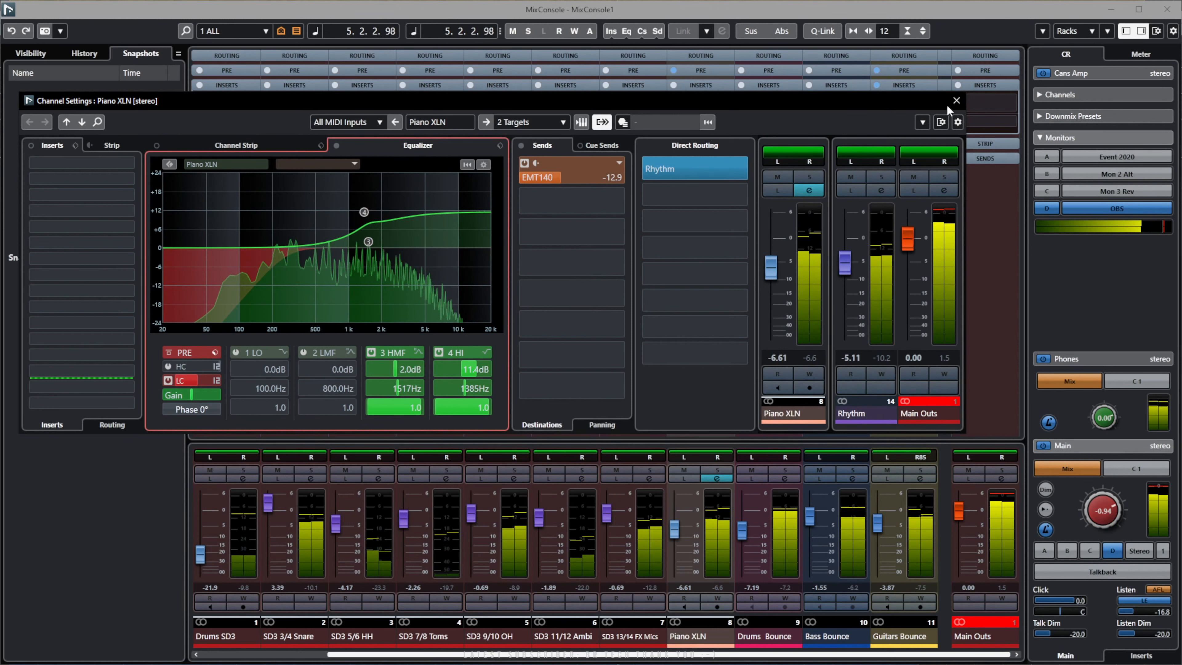
{"action": "left_click", "coordinate": [955, 101]}
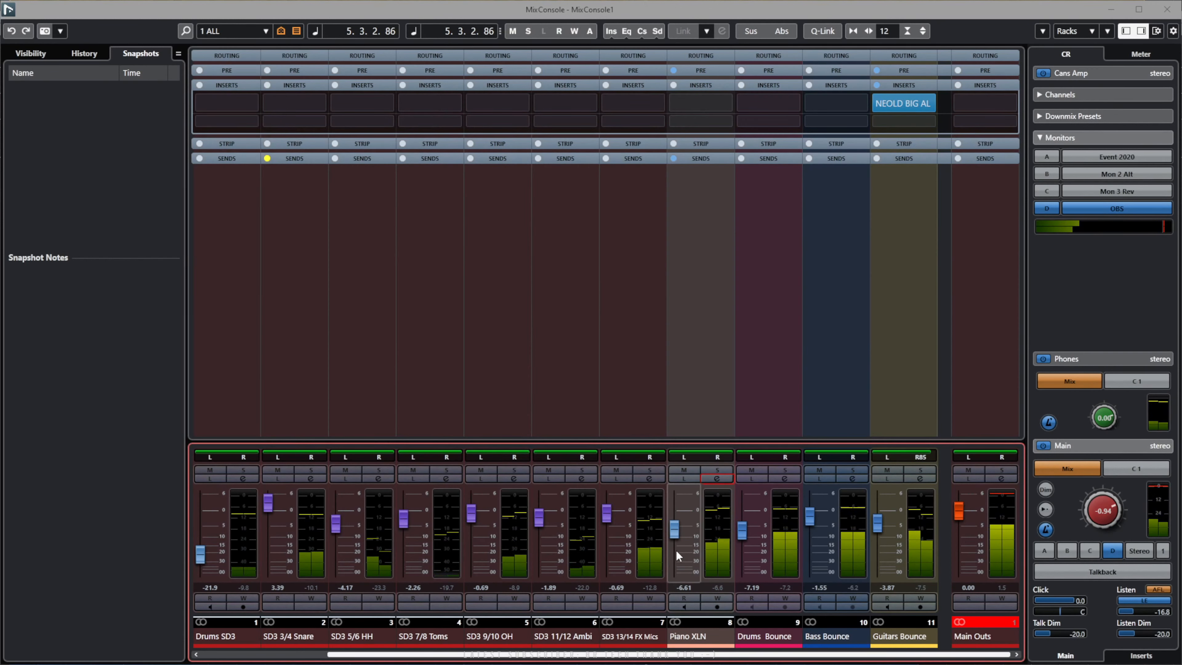
Set Drums SD3 to about -18.7 dB and save the mix as a snapshot named Moer Cowbell.
{"action": "left_click_drag", "start_coordinate": [428, 654], "coordinate": [260, 657]}
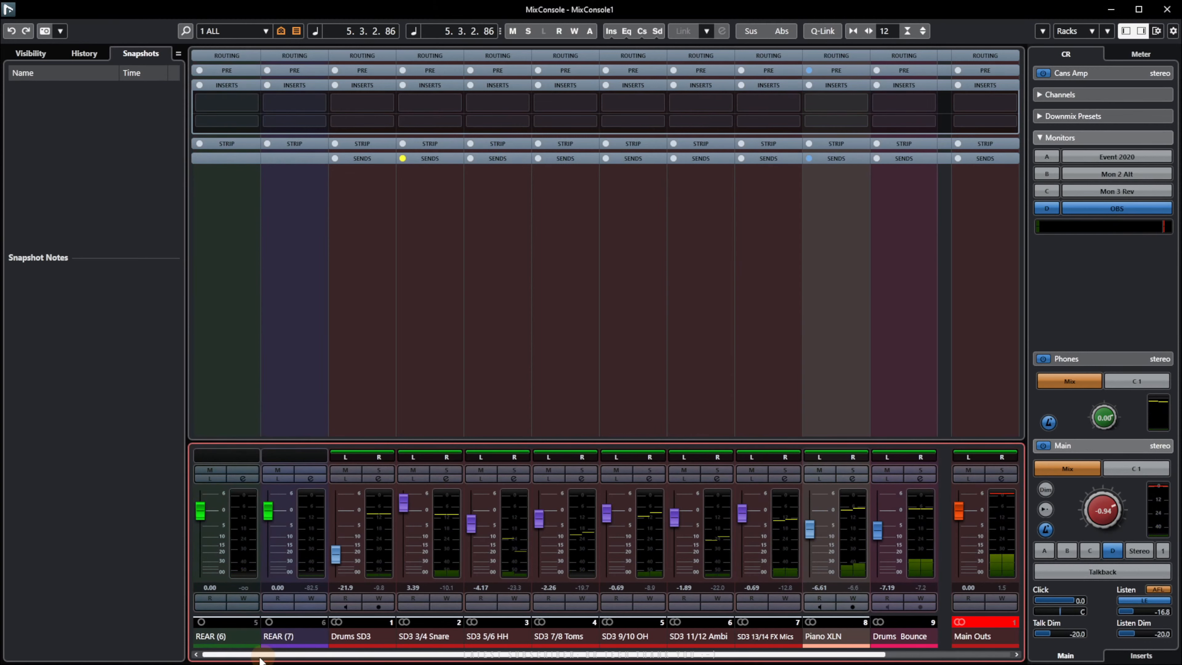
{"action": "left_click_drag", "start_coordinate": [336, 555], "coordinate": [336, 559]}
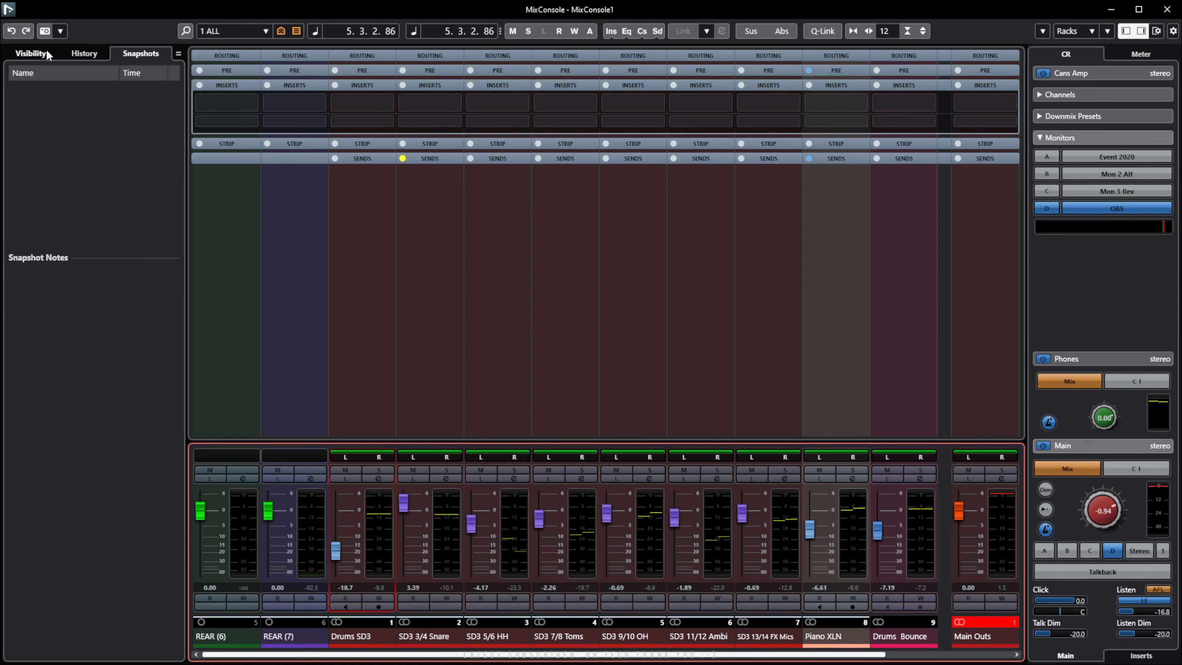
{"action": "left_click", "coordinate": [44, 32]}
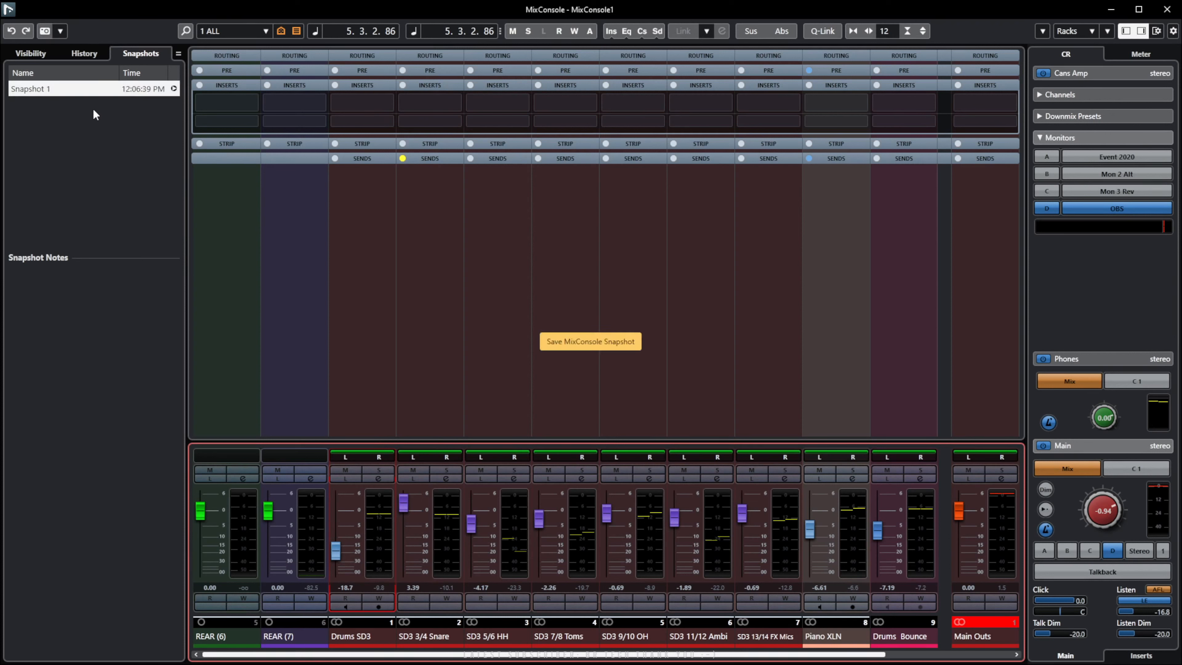
{"action": "type", "text": "Moer Cowbell"}
{"action": "key", "text": "Return"}
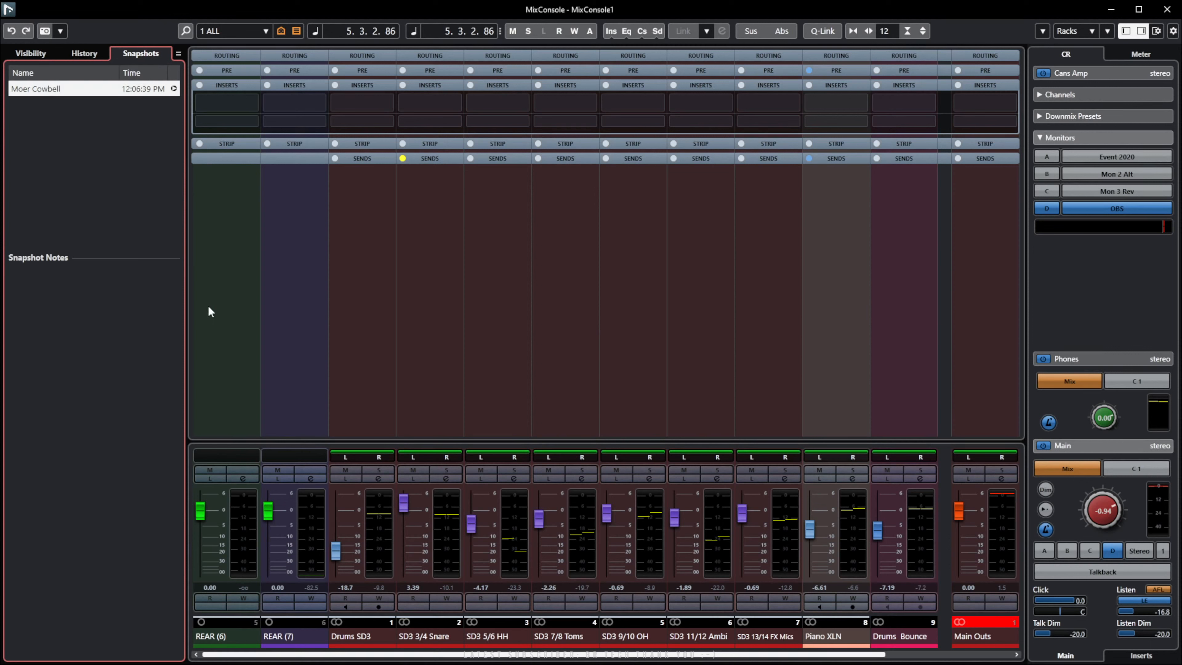
Roll the mixer history back to the SD3 13/14 FX Mics change at 11:59:41 AM and select the Drums SD3 channel.
{"action": "left_click", "coordinate": [83, 52]}
{"action": "left_click_drag", "start_coordinate": [67, 601], "coordinate": [82, 475]}
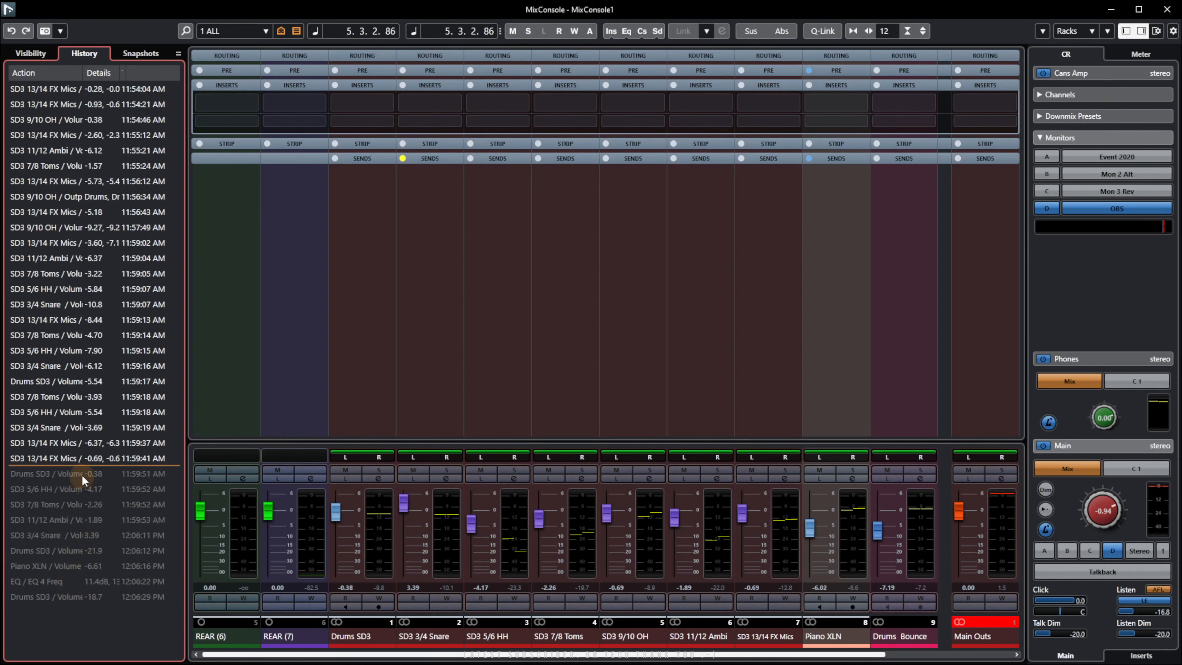
{"action": "left_click", "coordinate": [332, 272]}
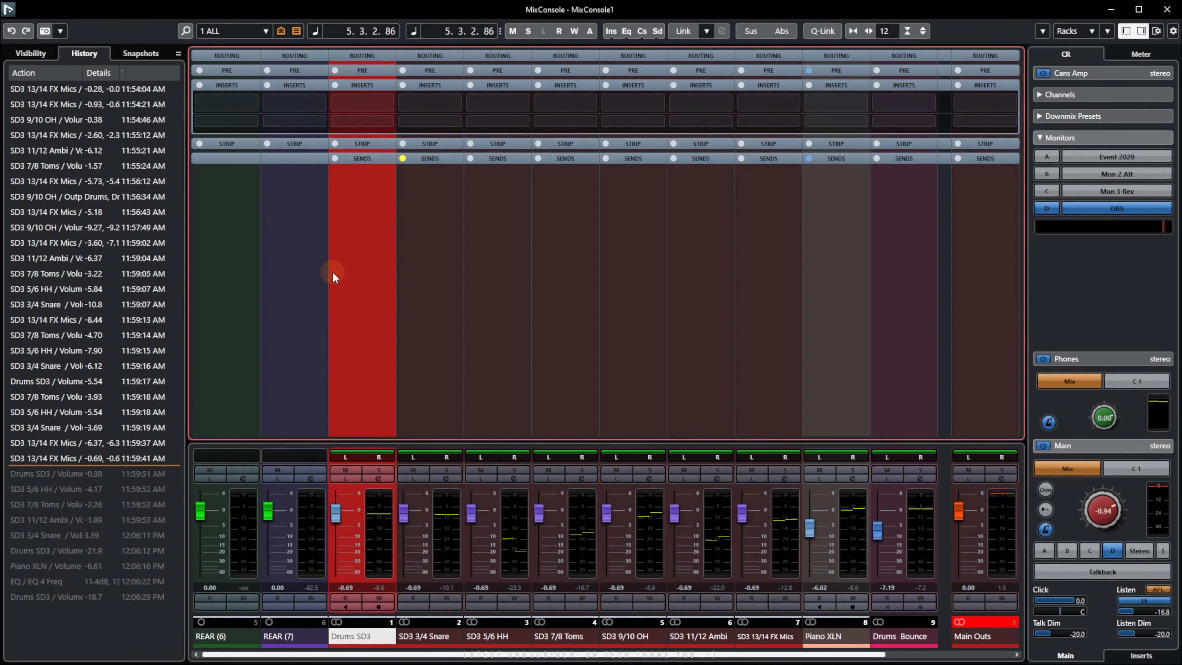
Save the rolled-back mix as a second snapshot named As it was.
{"action": "left_click", "coordinate": [39, 54]}
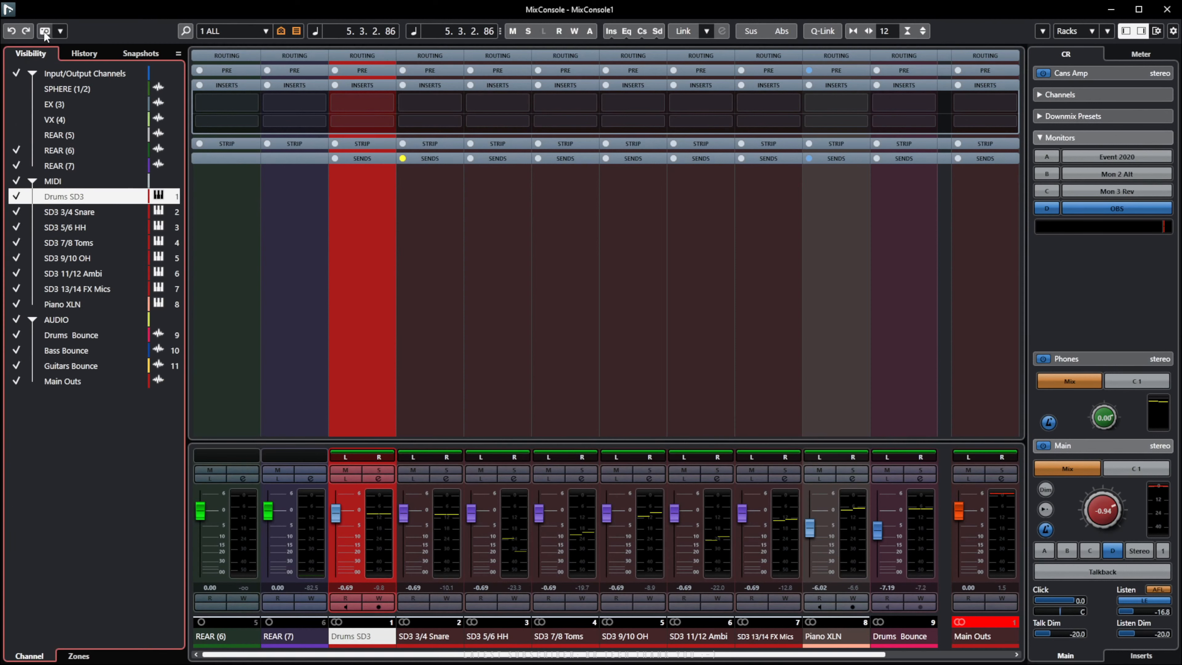
{"action": "left_click", "coordinate": [149, 53]}
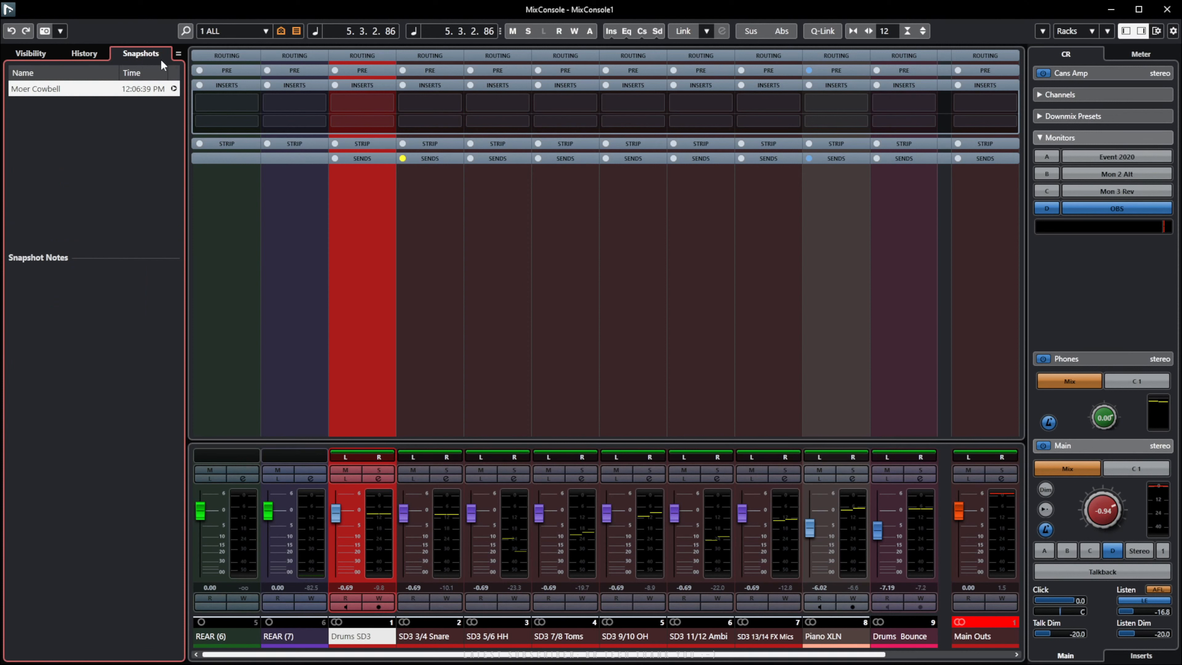
{"action": "left_click", "coordinate": [43, 31]}
{"action": "double_click", "coordinate": [48, 103]}
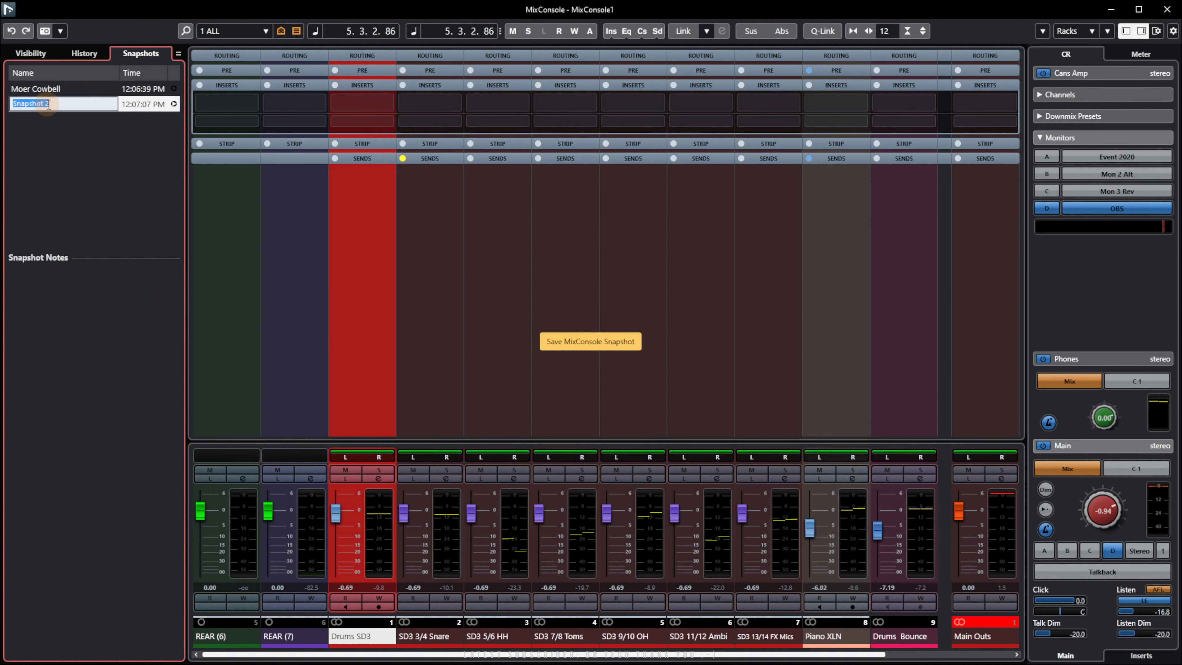
{"action": "type", "text": "As it"}
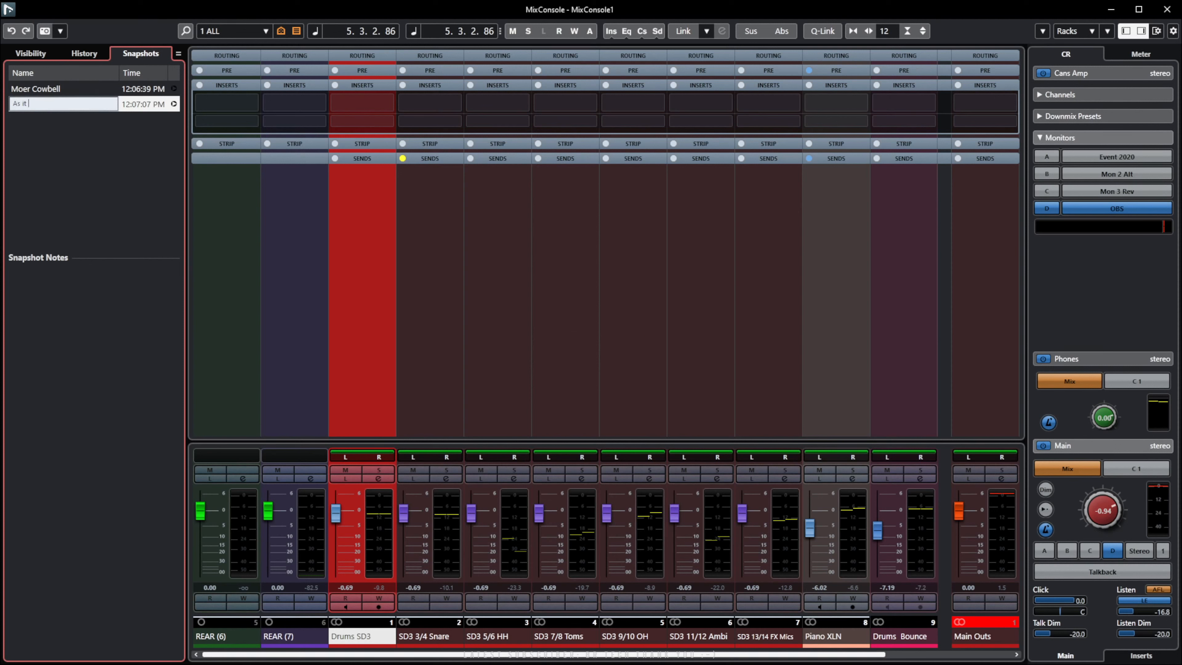
{"action": "type", "text": " was"}
{"action": "key", "text": "Return"}
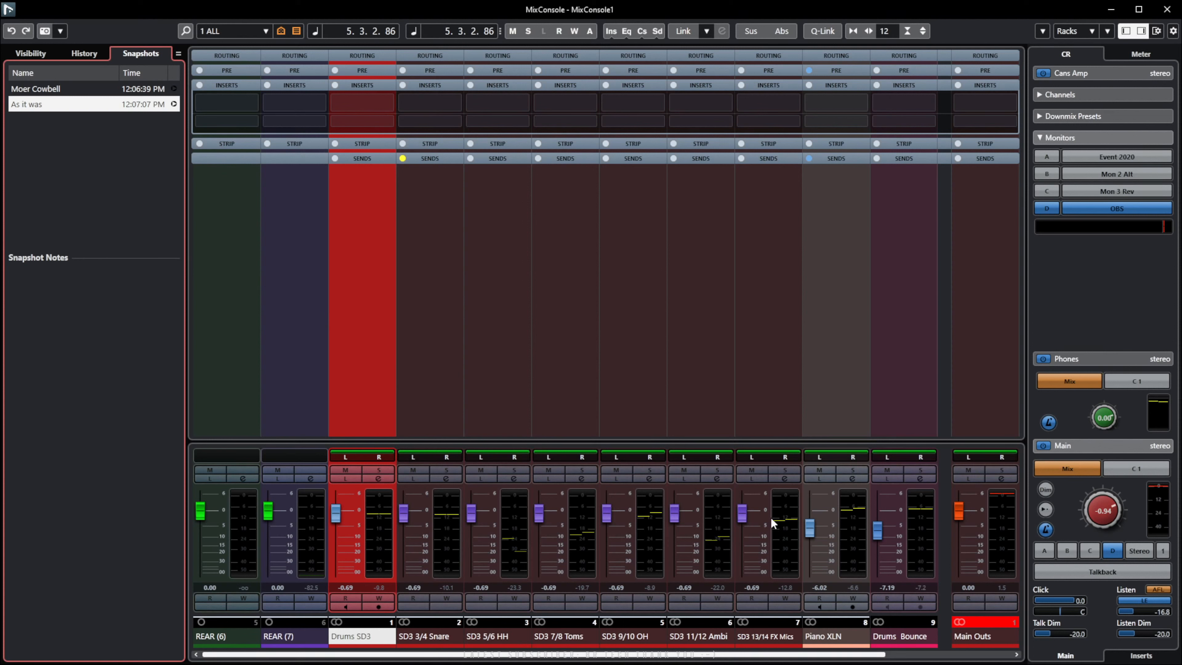
Start playback and recall the Moer Cowbell snapshot, then return the mix to the As it was snapshot.
{"action": "key", "text": "space"}
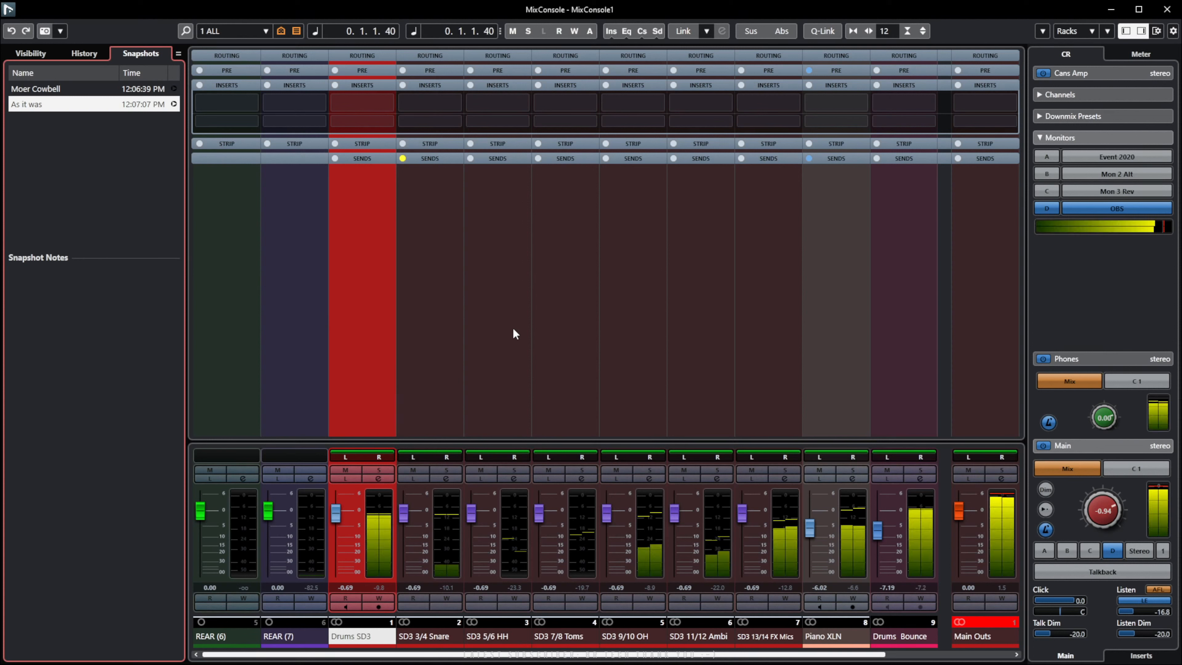
{"action": "left_click", "coordinate": [49, 89]}
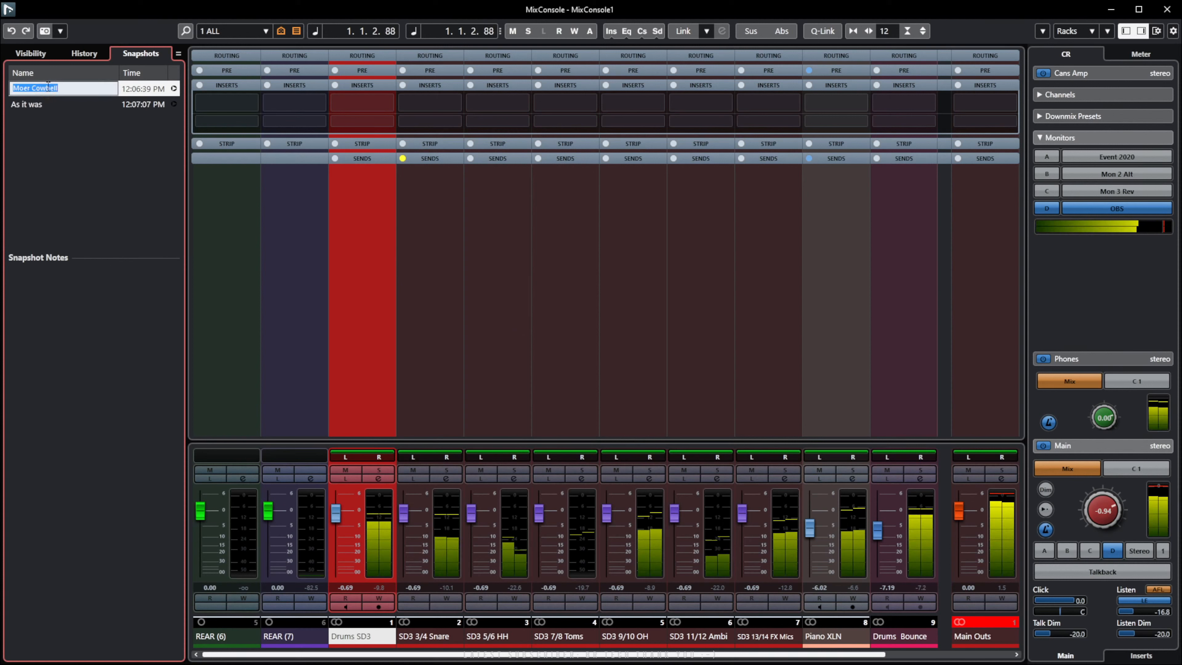
{"action": "left_click", "coordinate": [57, 104]}
{"action": "double_click", "coordinate": [74, 89]}
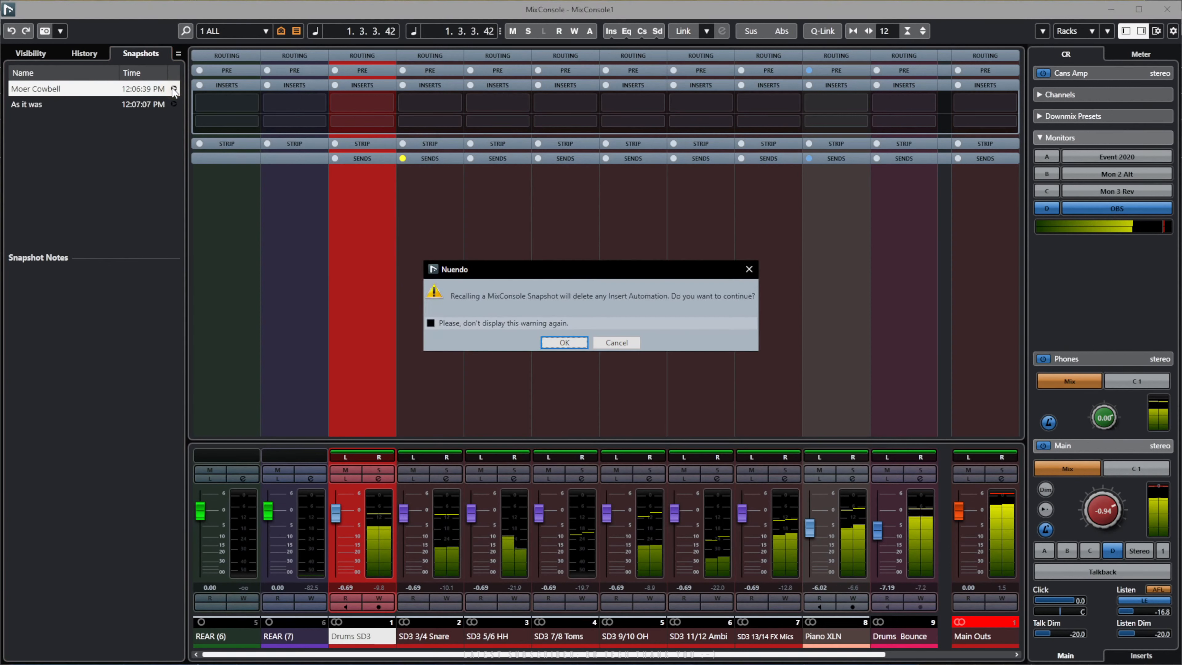
{"action": "left_click", "coordinate": [571, 344]}
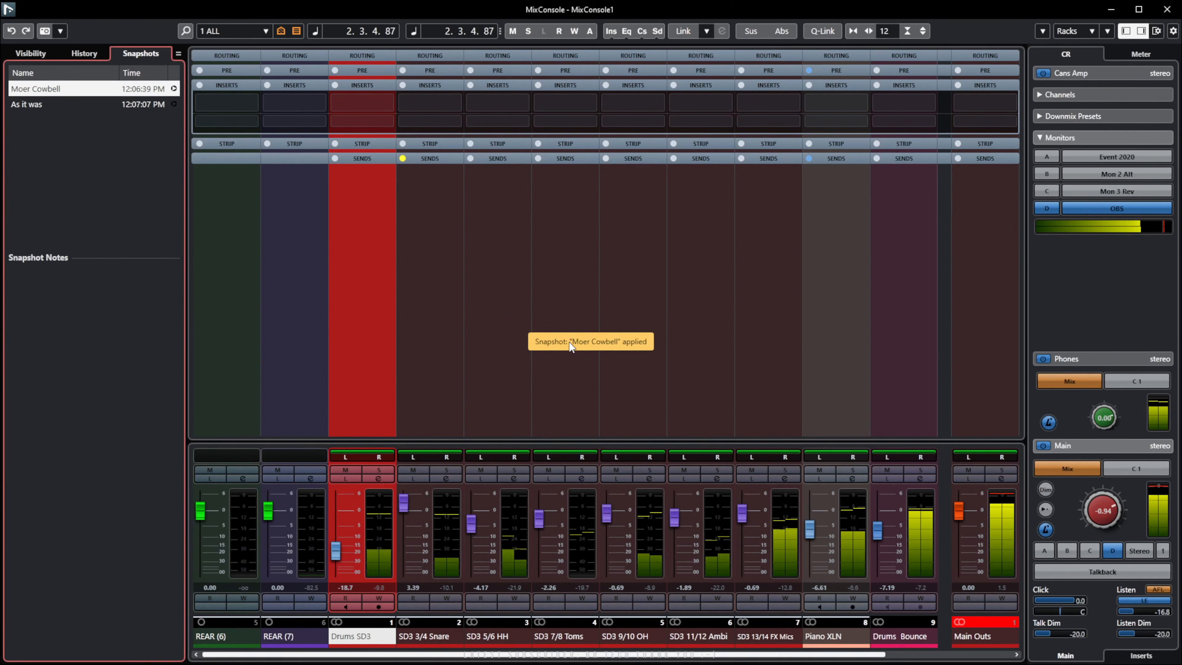
{"action": "left_click", "coordinate": [173, 103]}
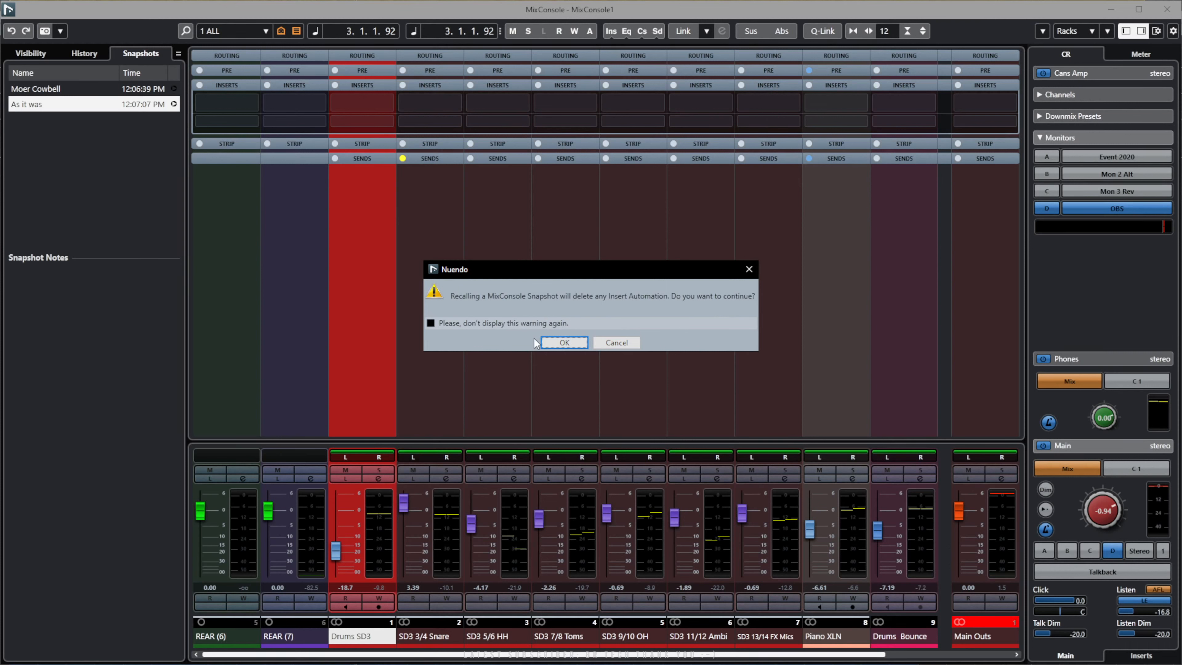
{"action": "left_click", "coordinate": [561, 343]}
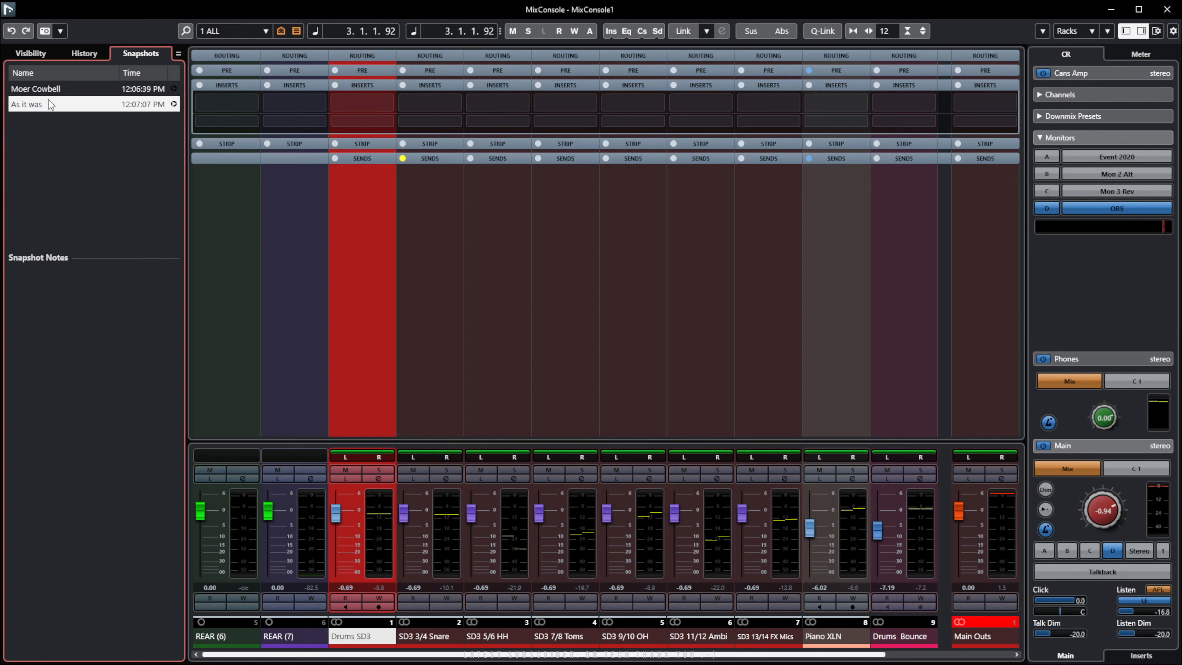
Correct the name of the Moer Cowbell snapshot to More Cowbell.
{"action": "left_click", "coordinate": [38, 89]}
{"action": "left_click", "coordinate": [38, 89]}
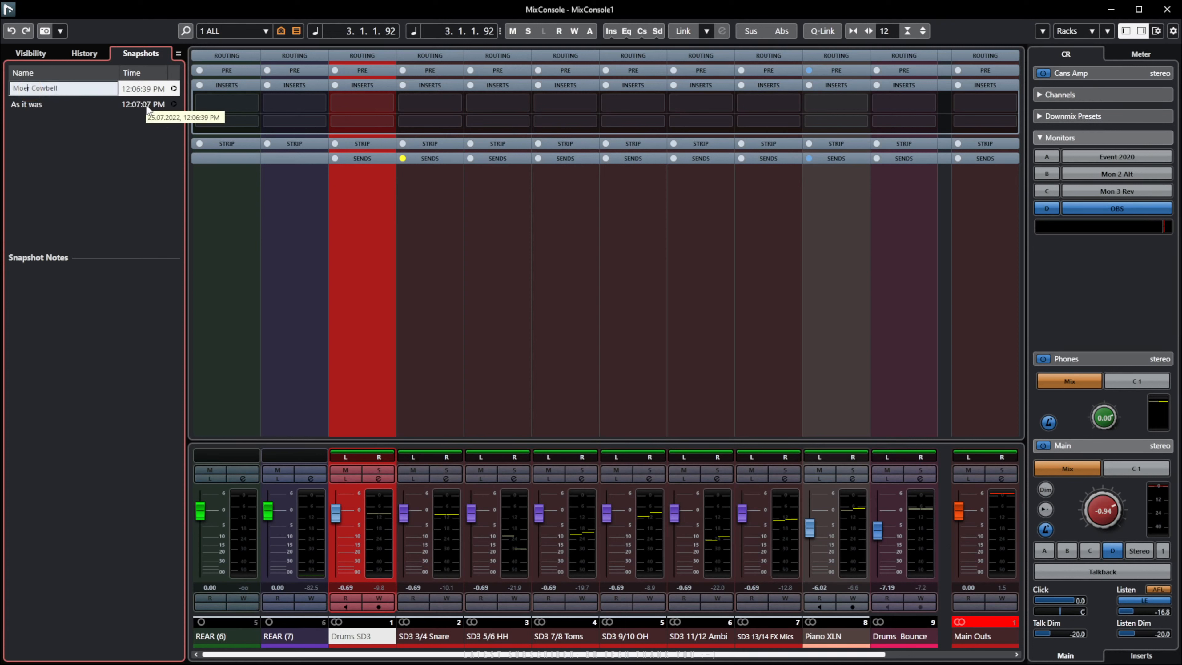
{"action": "key", "text": "BackSpace"}
{"action": "key", "text": "BackSpace"}
{"action": "type", "text": "re"}
{"action": "key", "text": "Return"}
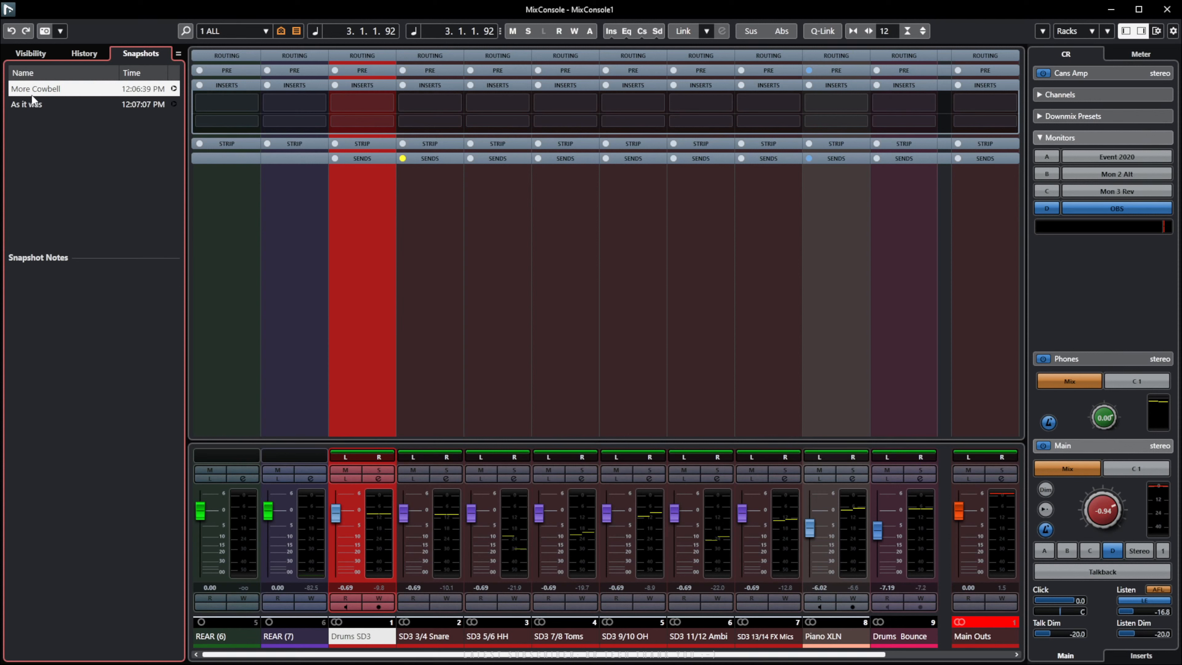
Add the snapshot note "This was done with no IQ whatsoever" to the As it was snapshot.
{"action": "left_click", "coordinate": [65, 102]}
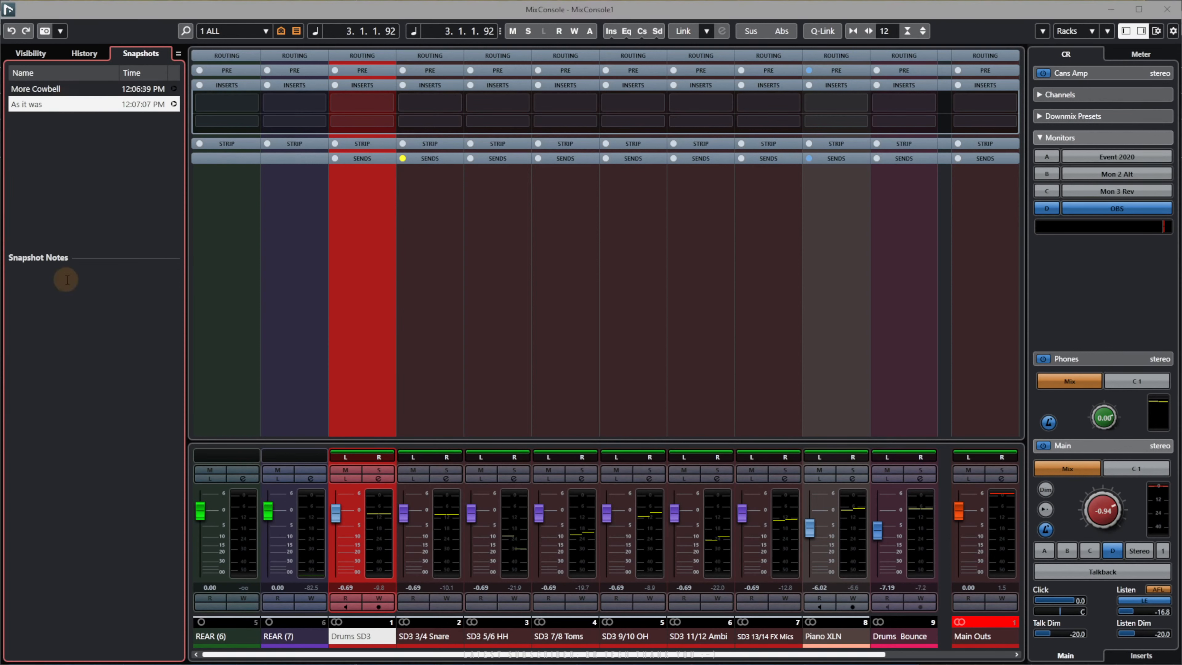
{"action": "left_click", "coordinate": [66, 280]}
{"action": "type", "text": "Thi"}
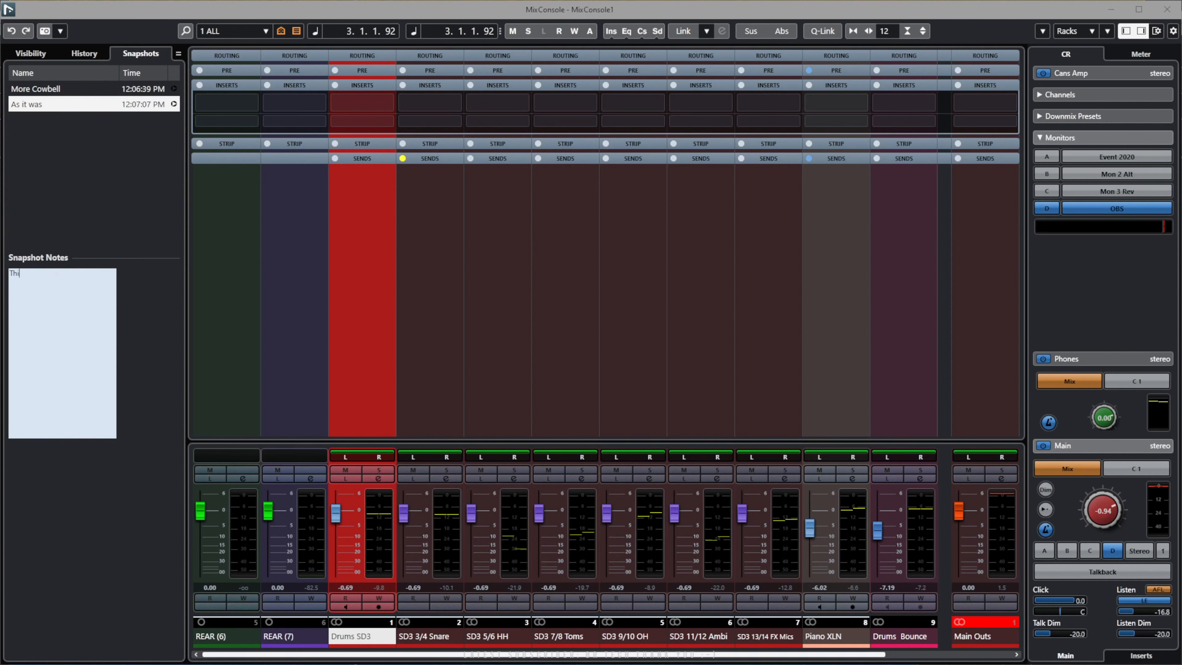
{"action": "type", "text": "s was done with no IQ whatseoe"}
{"action": "type", "text": "er"}
{"action": "key", "text": "BackSpace"}
{"action": "key", "text": "BackSpace"}
{"action": "key", "text": "BackSpace"}
{"action": "key", "text": "BackSpace"}
{"action": "key", "text": "BackSpace"}
{"action": "type", "text": "oever"}
{"action": "key", "text": "Return"}
{"action": "left_click", "coordinate": [87, 514]}
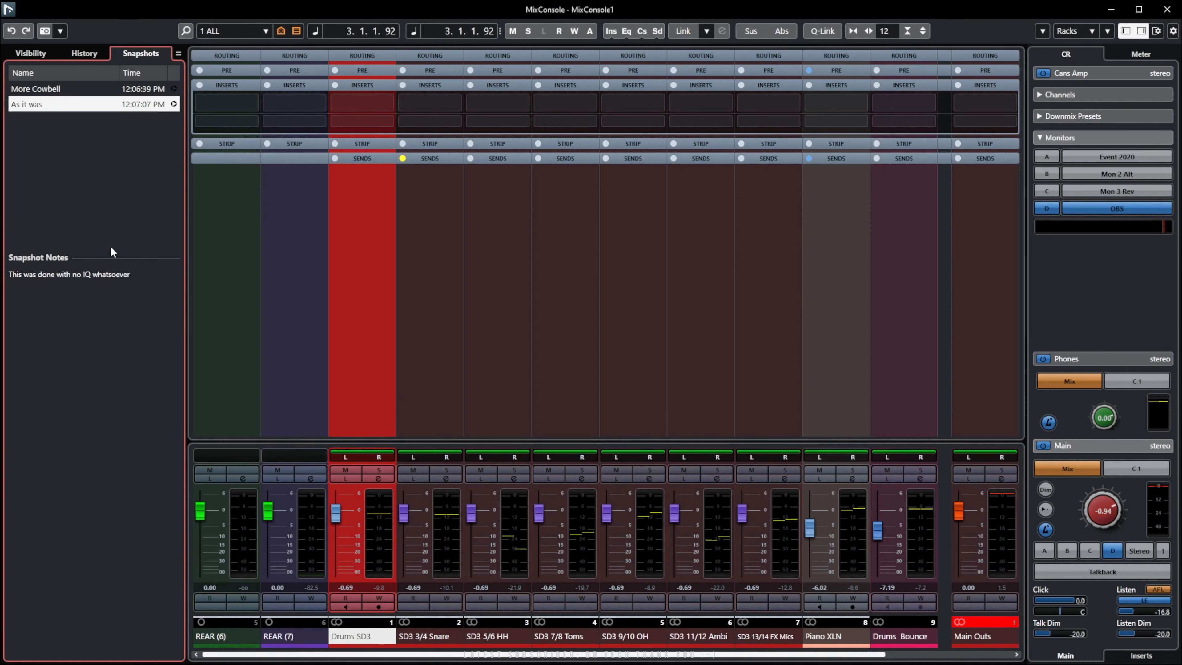
Recall the More Cowbell snapshot once more, then restore the mix from the As it was snapshot.
{"action": "left_click", "coordinate": [55, 90]}
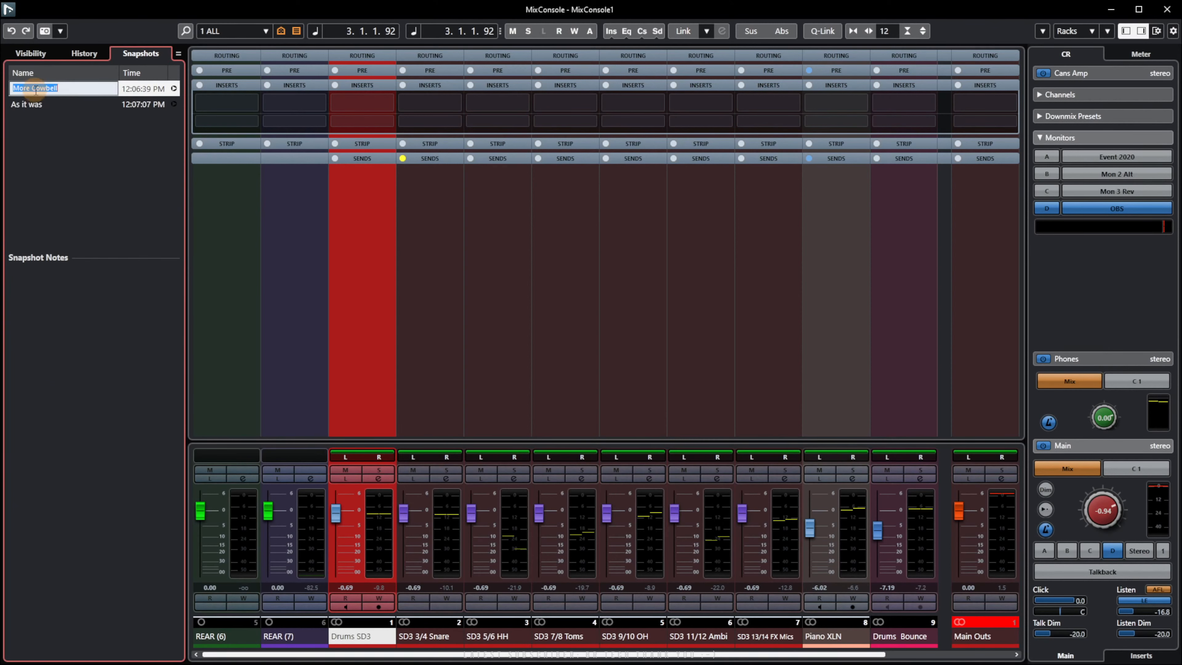
{"action": "left_click", "coordinate": [173, 88]}
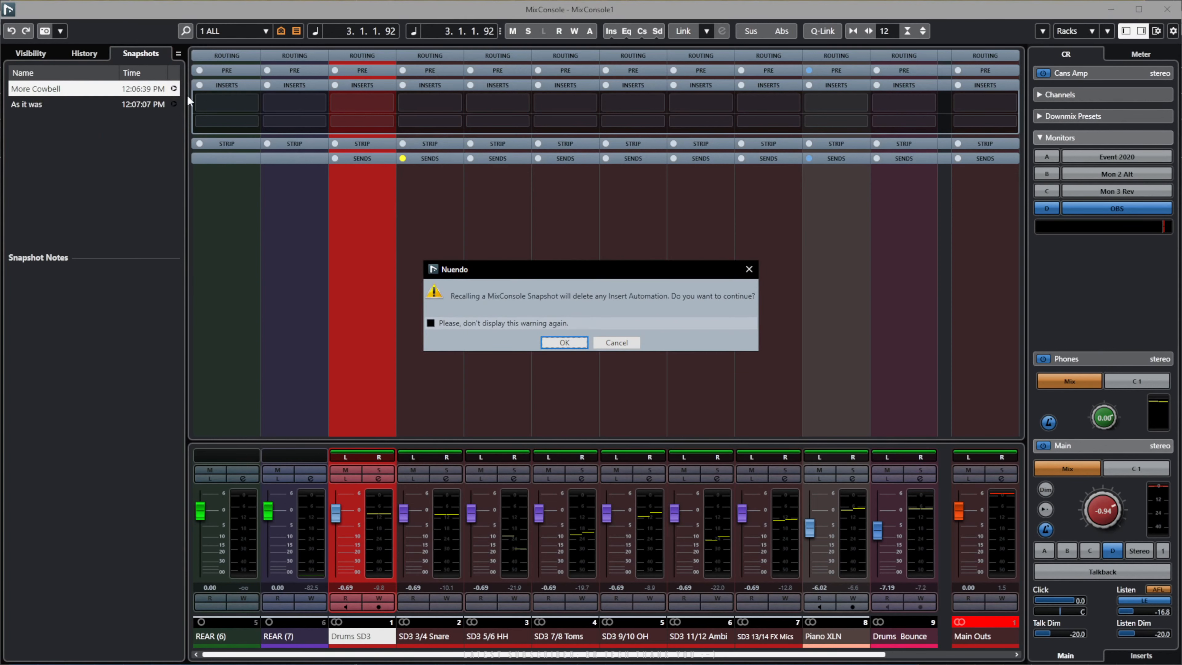
{"action": "left_click", "coordinate": [560, 342]}
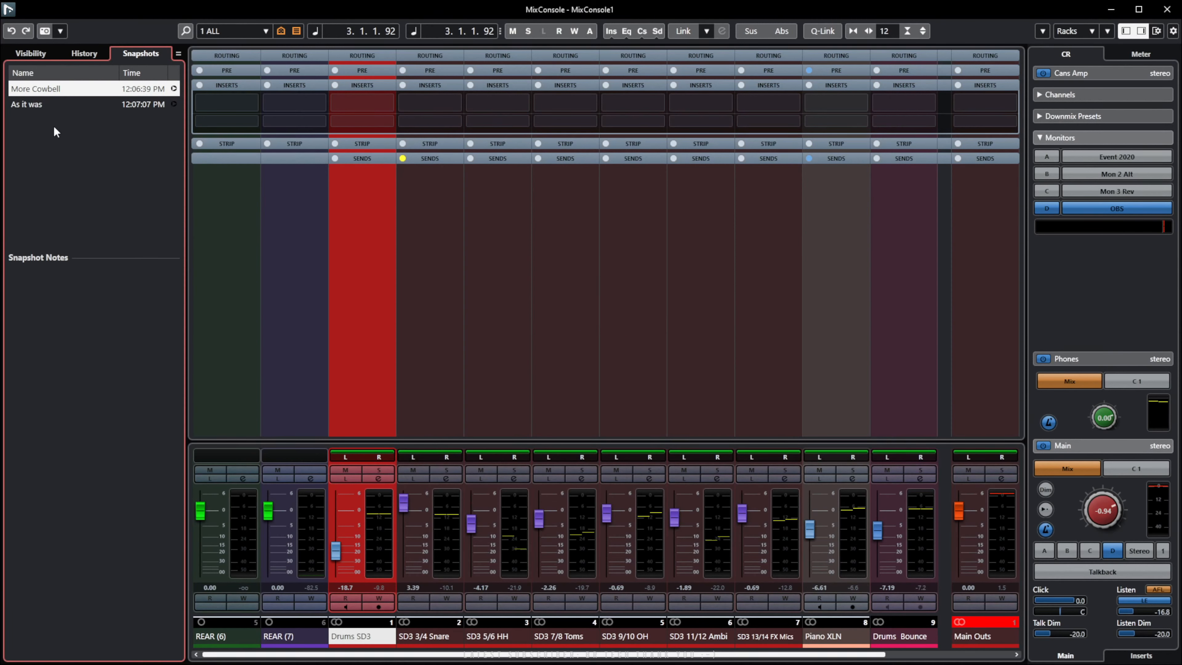
{"action": "left_click", "coordinate": [41, 104]}
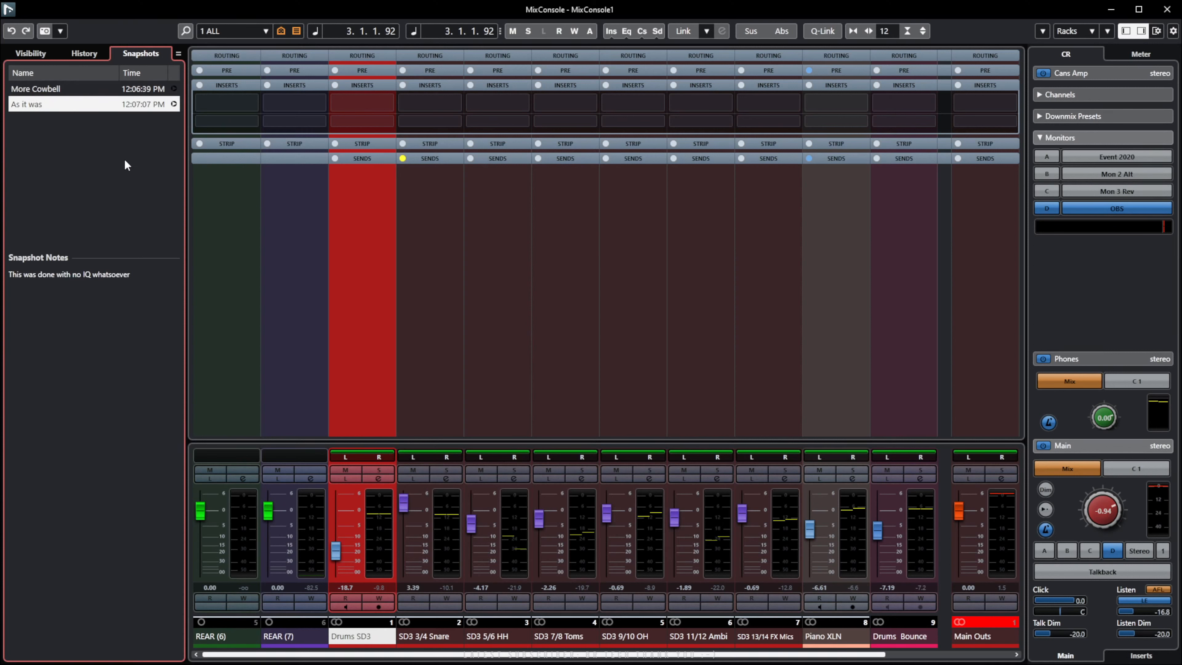
{"action": "left_click", "coordinate": [174, 105]}
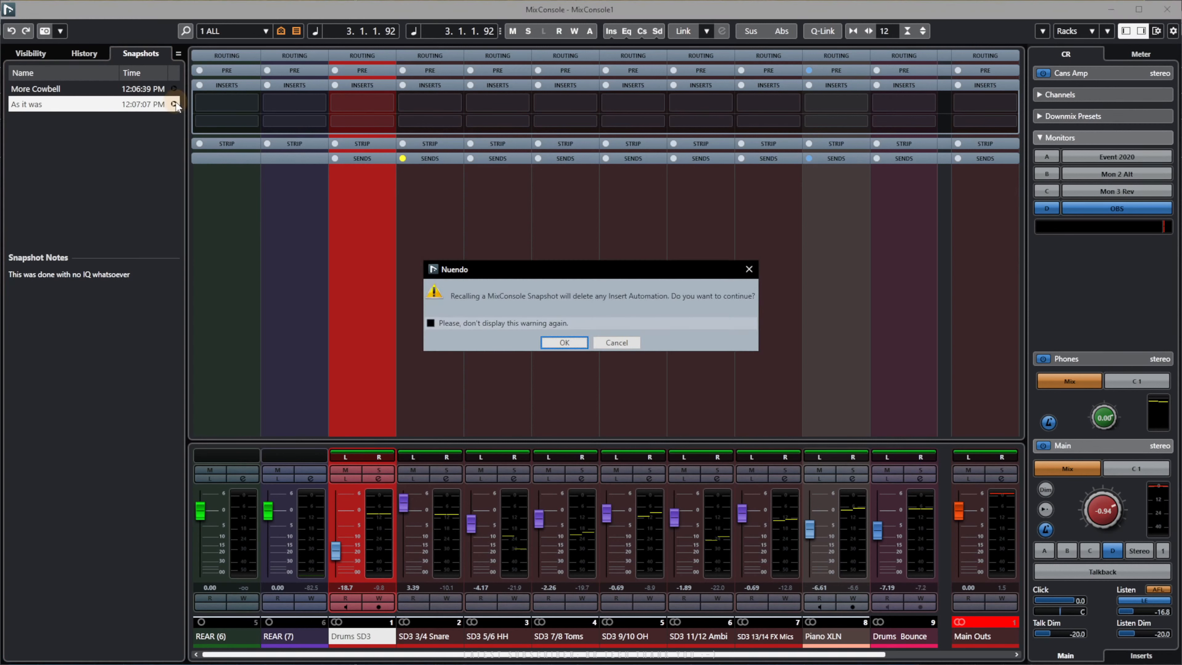
{"action": "left_click", "coordinate": [559, 347]}
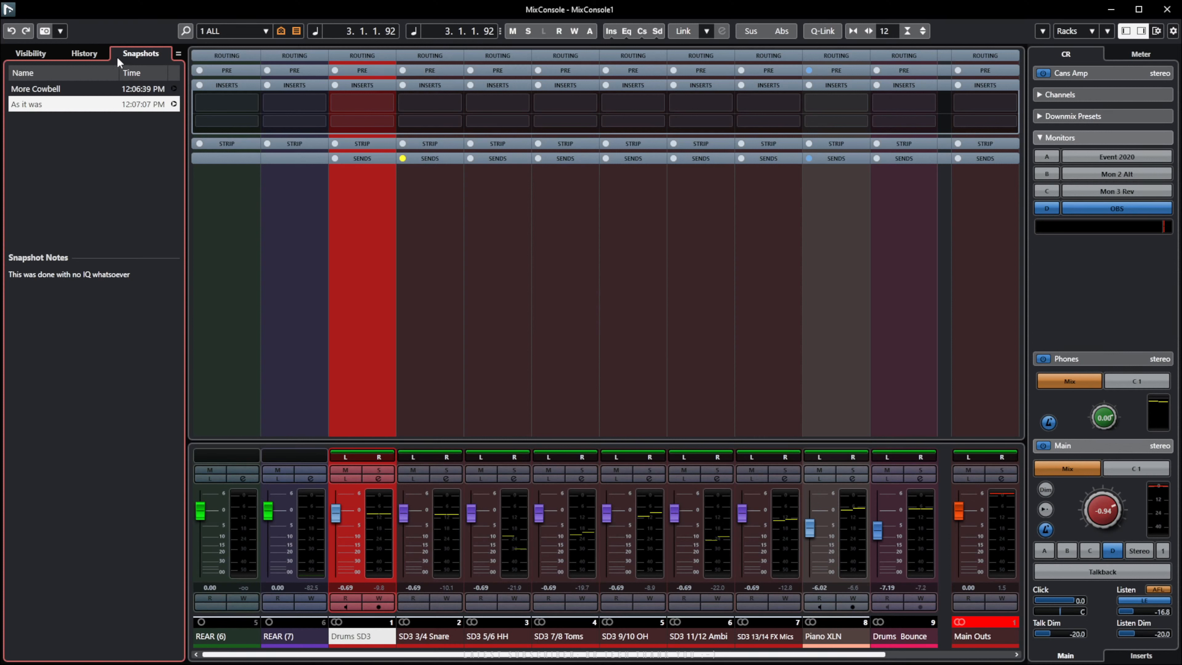
Review the snapshot options and the options for syncing MixConsole visibility with the project and other MixConsoles.
{"action": "left_click", "coordinate": [62, 32]}
{"action": "left_click", "coordinate": [66, 159]}
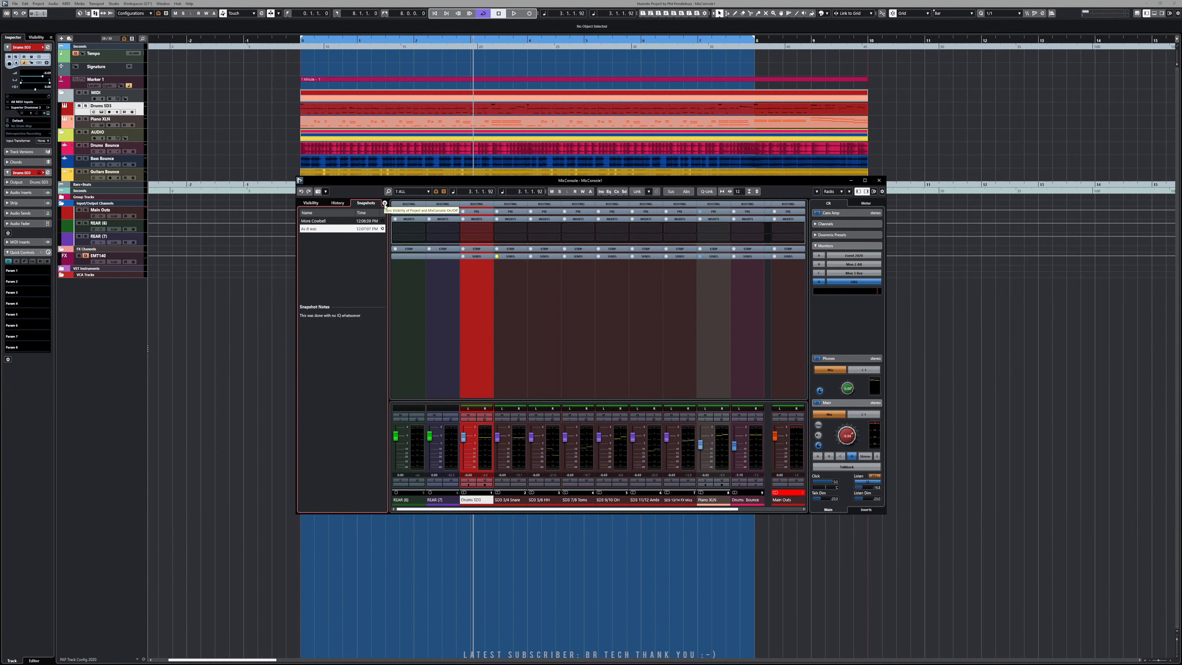
{"action": "left_click", "coordinate": [385, 204]}
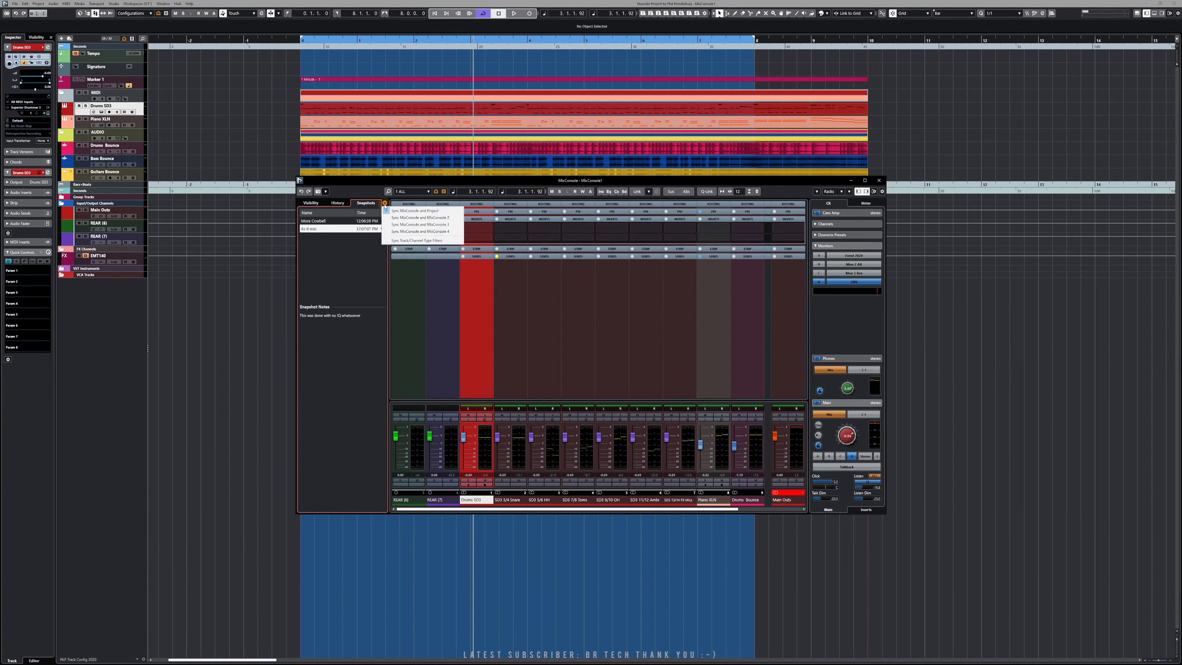
{"action": "left_click", "coordinate": [380, 275]}
{"action": "left_click", "coordinate": [386, 205]}
{"action": "left_click", "coordinate": [378, 279]}
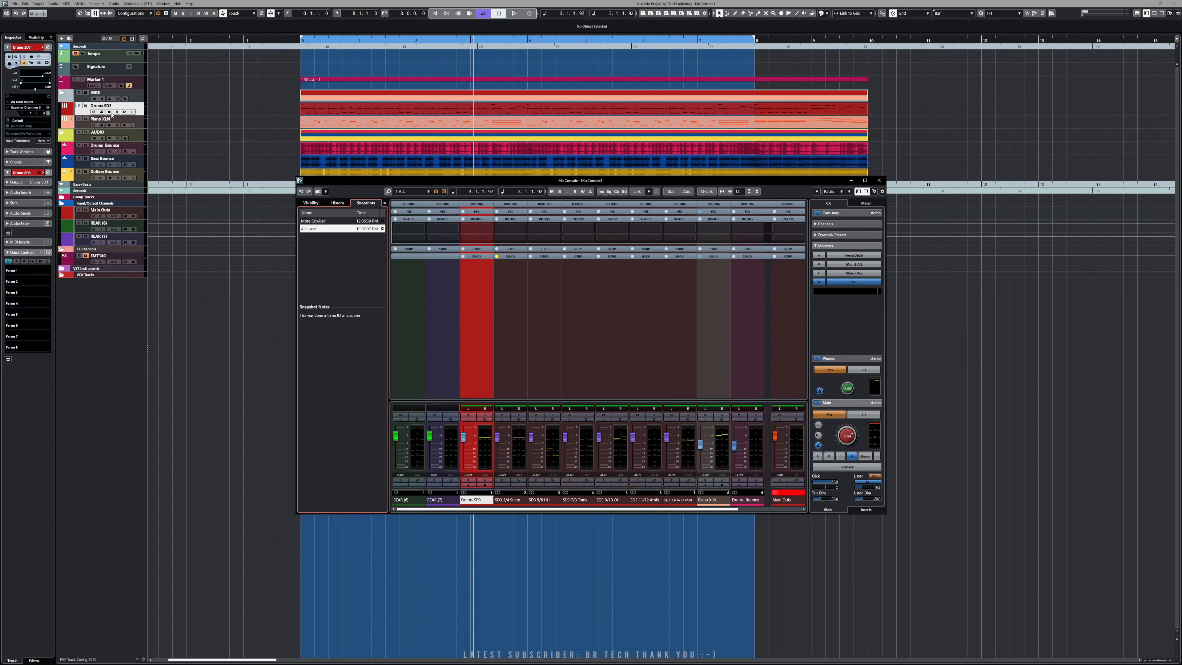
Select the Piano XLN track in the project window, reopen the MixConsole, and select the Drums SD3 channel.
{"action": "left_click", "coordinate": [84, 126]}
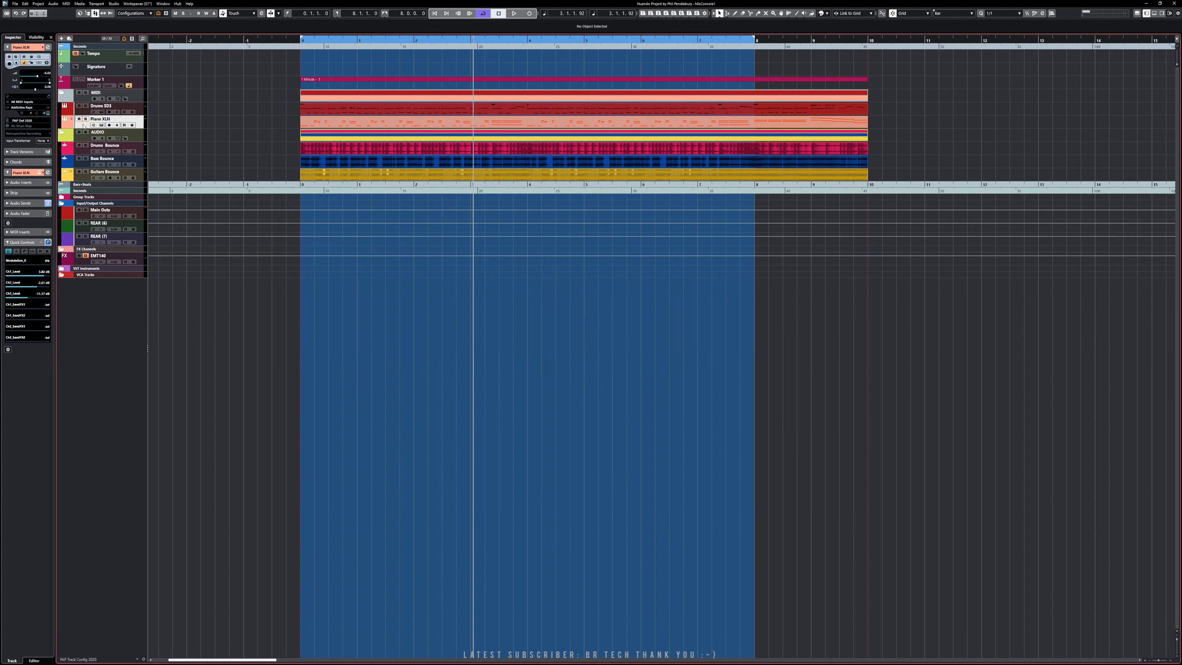
{"action": "key", "text": "F3"}
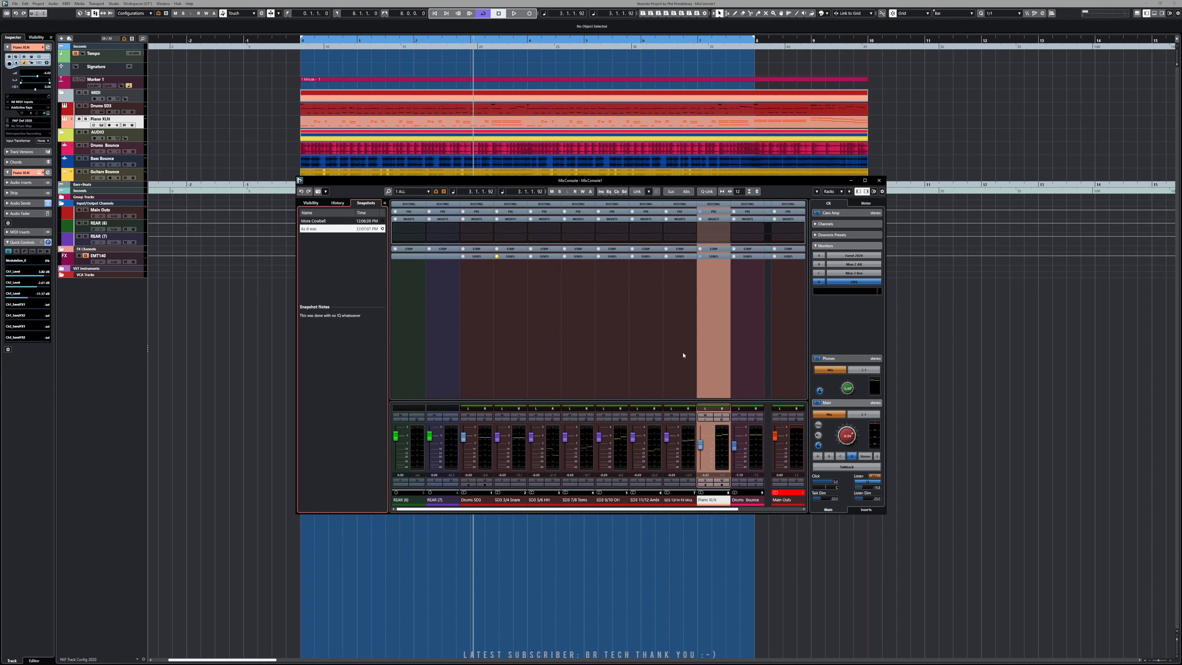
{"action": "left_click", "coordinate": [476, 347]}
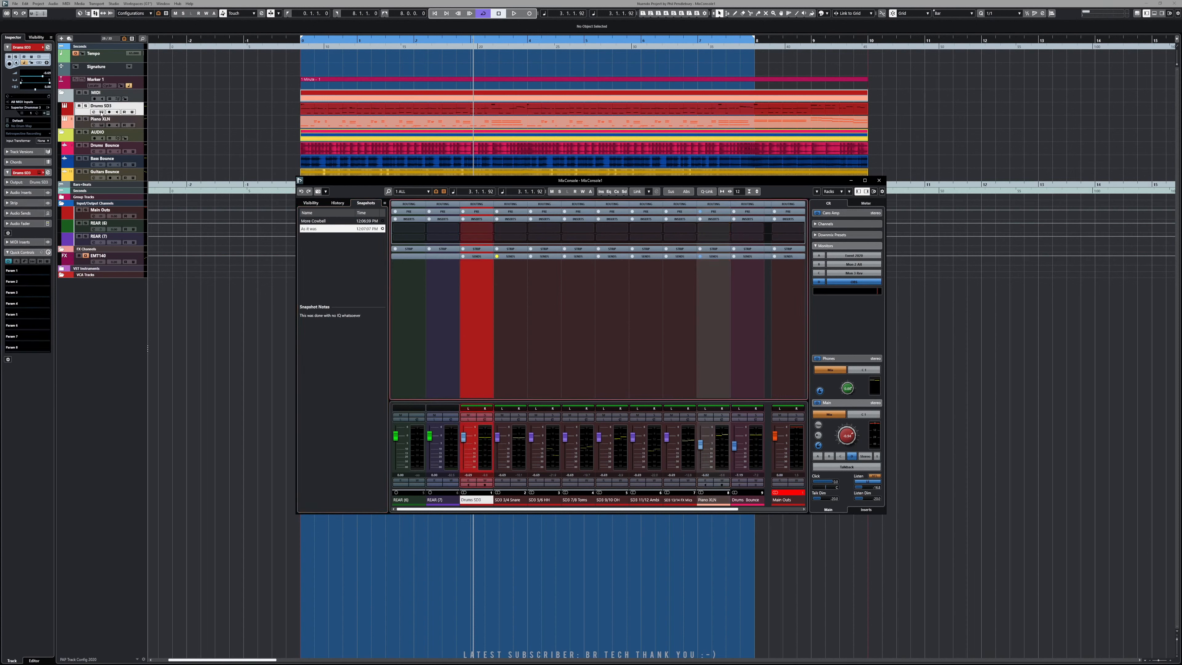
Select the SD3 output channels one by one from SD3 3/4 Snare to SD3 11/12 Ambi and back to the snare.
{"action": "left_click", "coordinate": [517, 315]}
{"action": "left_click", "coordinate": [547, 319]}
{"action": "left_click", "coordinate": [580, 322]}
{"action": "left_click", "coordinate": [613, 321]}
{"action": "left_click", "coordinate": [643, 322]}
{"action": "left_click", "coordinate": [603, 333]}
{"action": "left_click", "coordinate": [565, 339]}
{"action": "left_click", "coordinate": [541, 342]}
{"action": "left_click", "coordinate": [507, 345]}
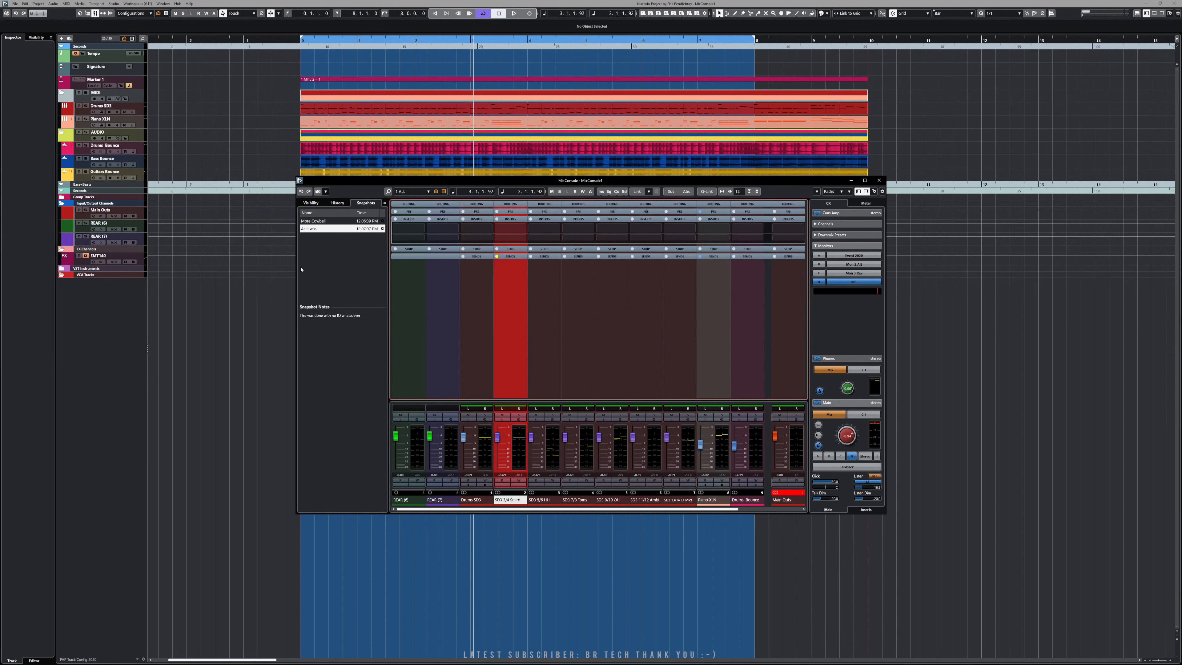
Alternate the selection between the Piano XLN and Drums Bounce channels, ending on Drums Bounce.
{"action": "left_click", "coordinate": [723, 347]}
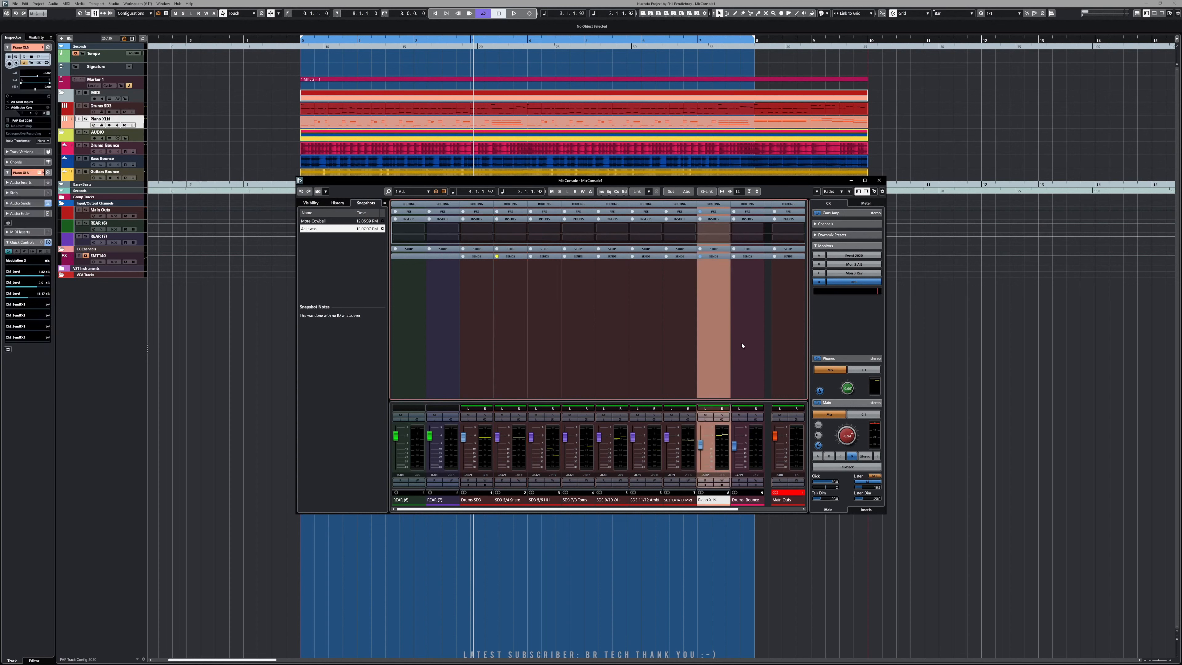
{"action": "left_click", "coordinate": [748, 351]}
{"action": "left_click", "coordinate": [721, 356]}
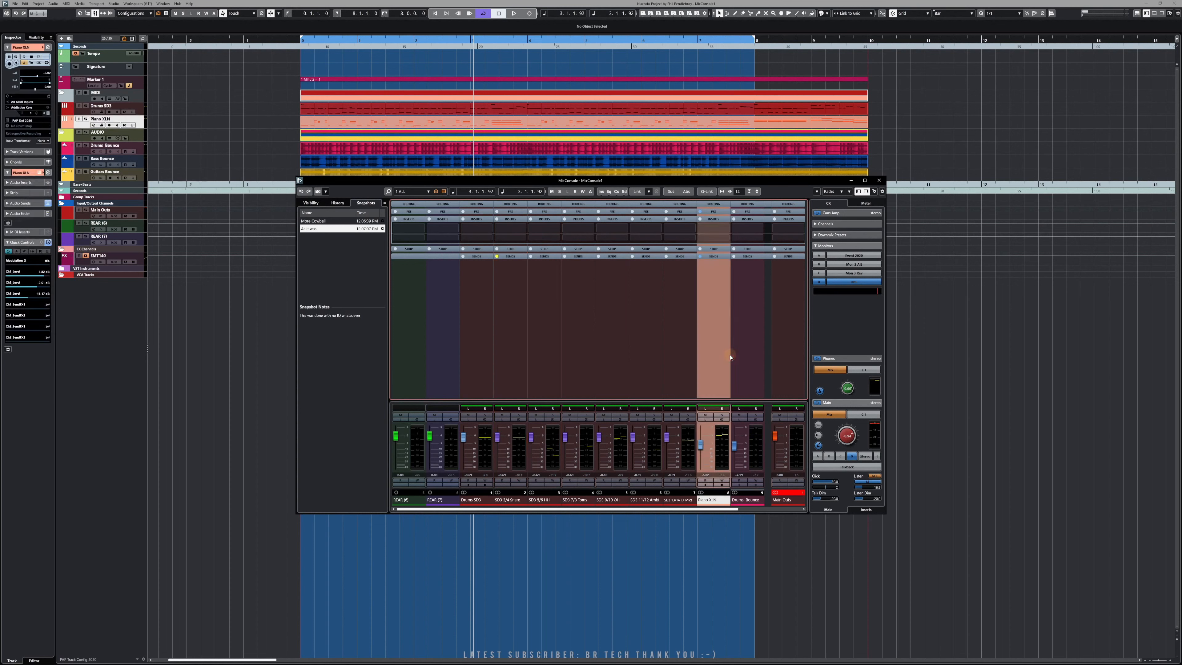
{"action": "left_click", "coordinate": [747, 354]}
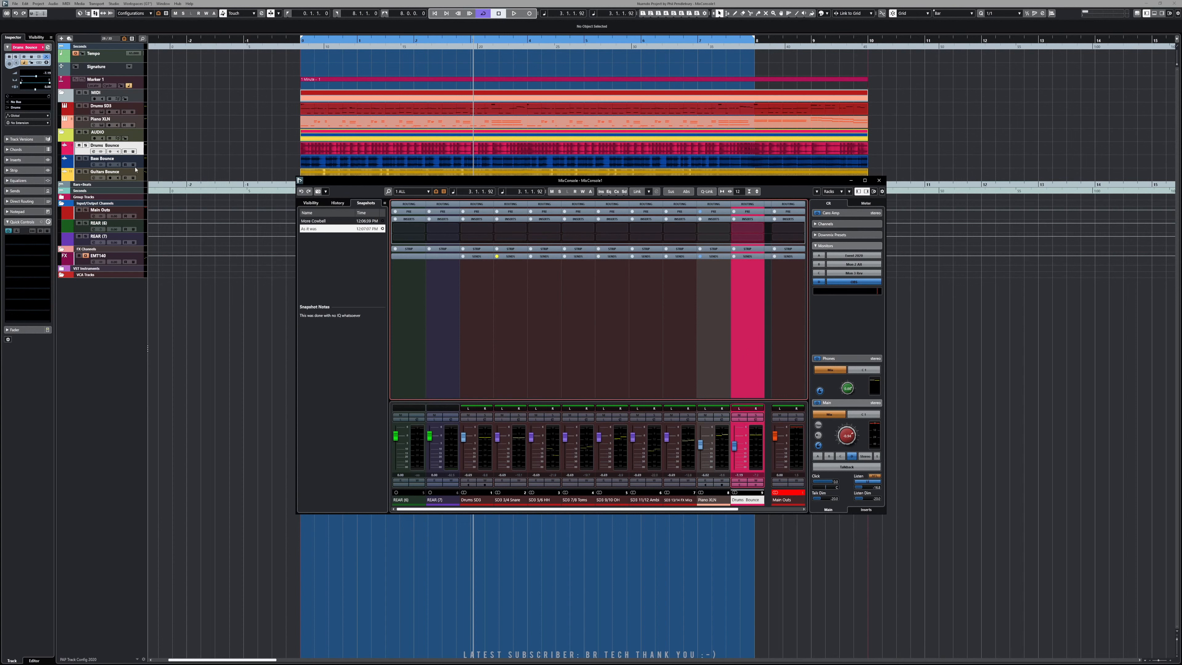
Review the MixConsole sync options, including Sync Track/Channel Type Filters, and display the channel visibility list.
{"action": "left_click", "coordinate": [384, 203]}
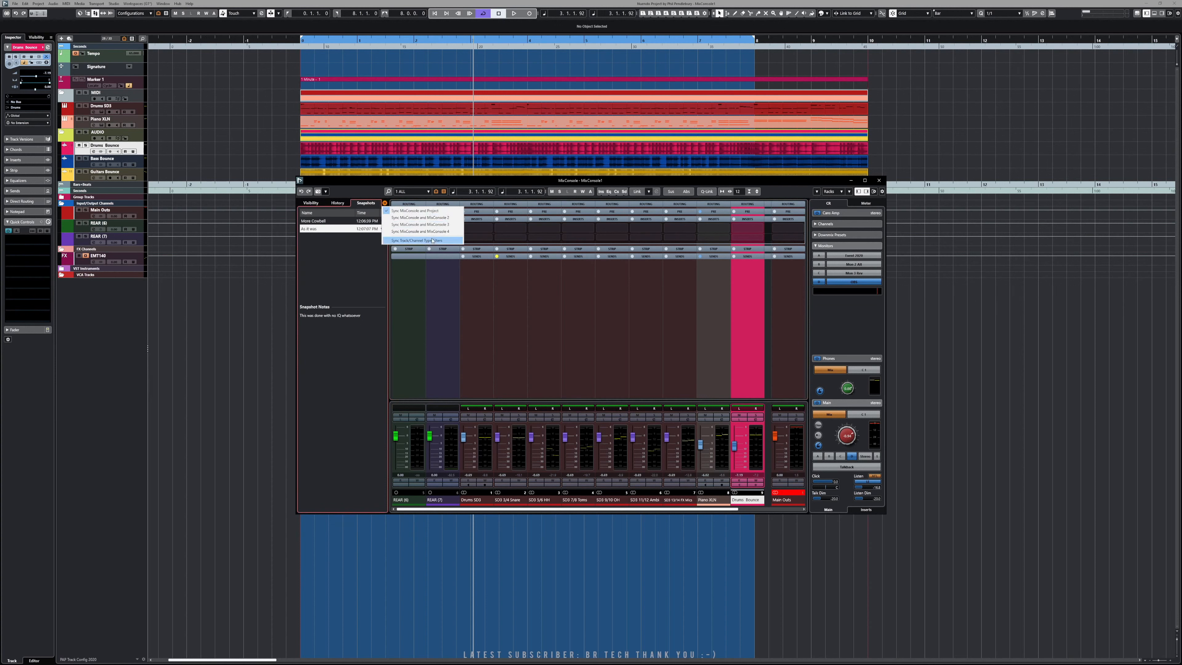
{"action": "left_click", "coordinate": [451, 289]}
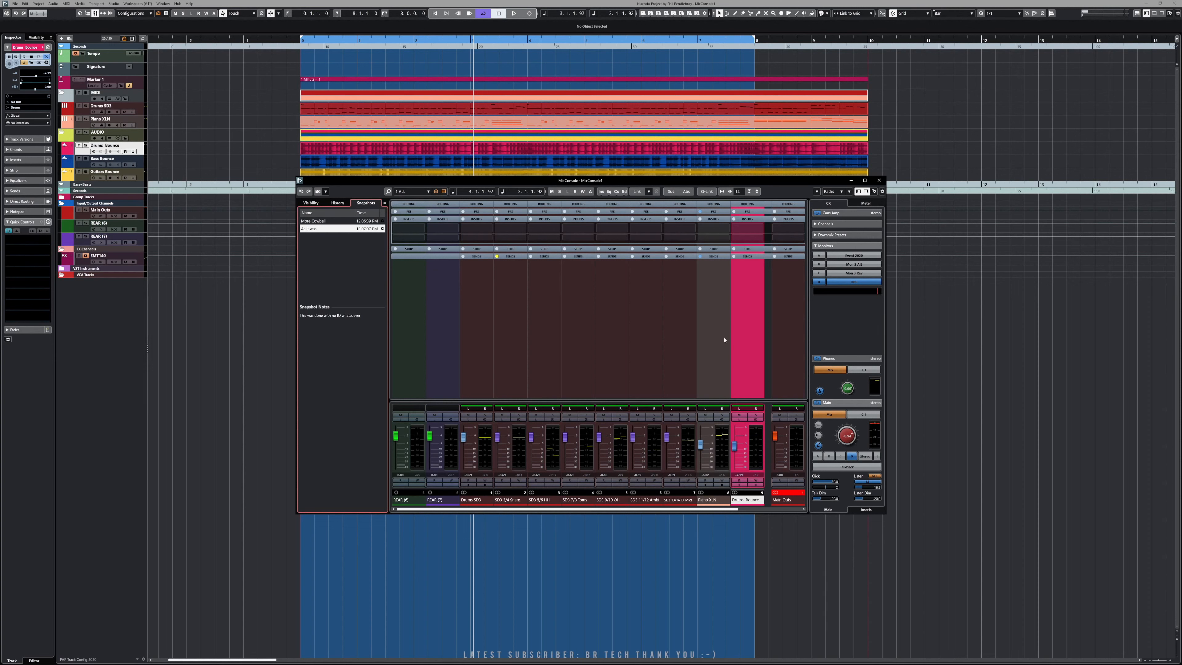
{"action": "left_click", "coordinate": [310, 203]}
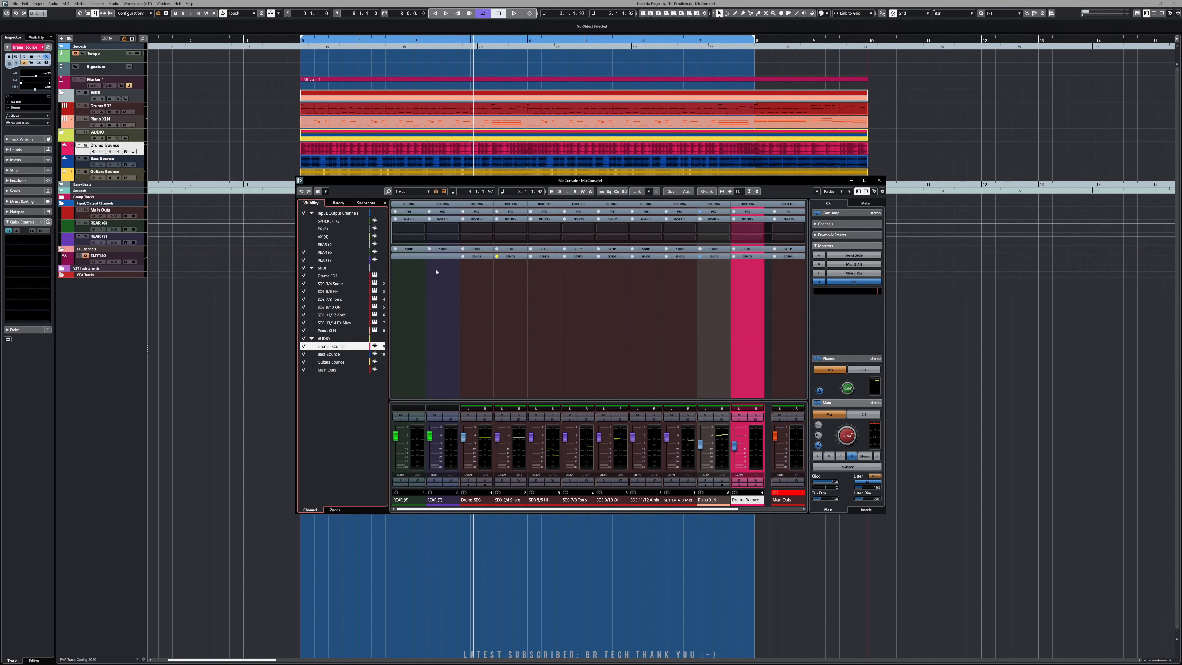
Switch the MixConsole visibility configuration to 2 VSTi and back to 1 ALL.
{"action": "left_click", "coordinate": [428, 192]}
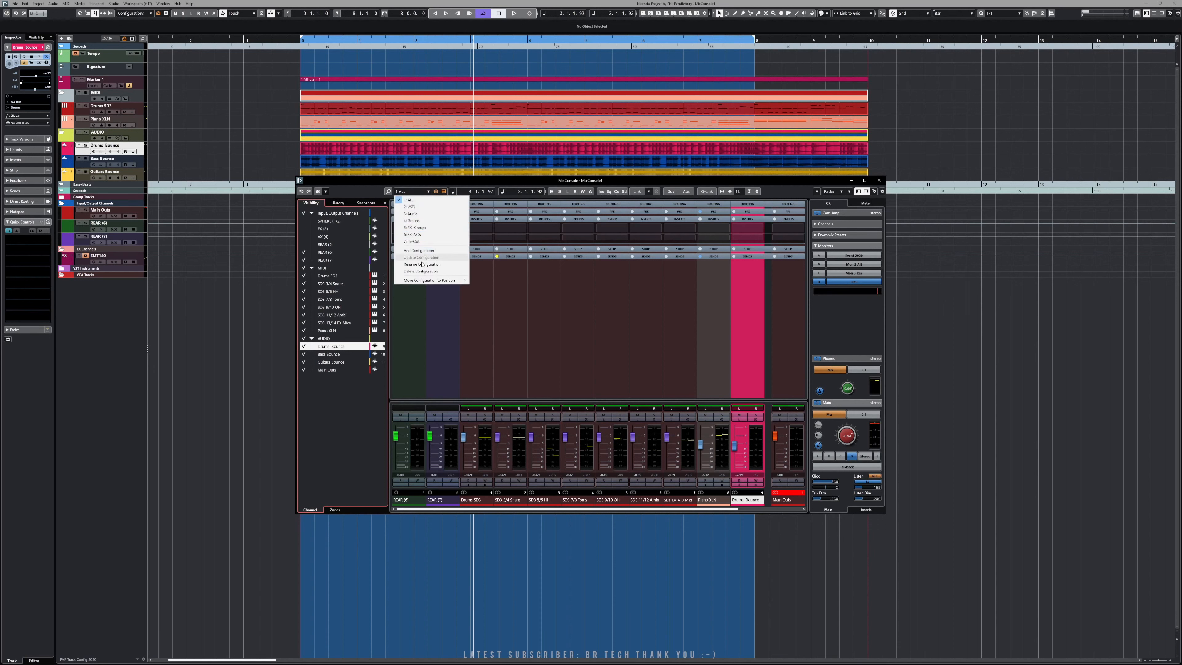
{"action": "mouse_move", "coordinate": [438, 284]}
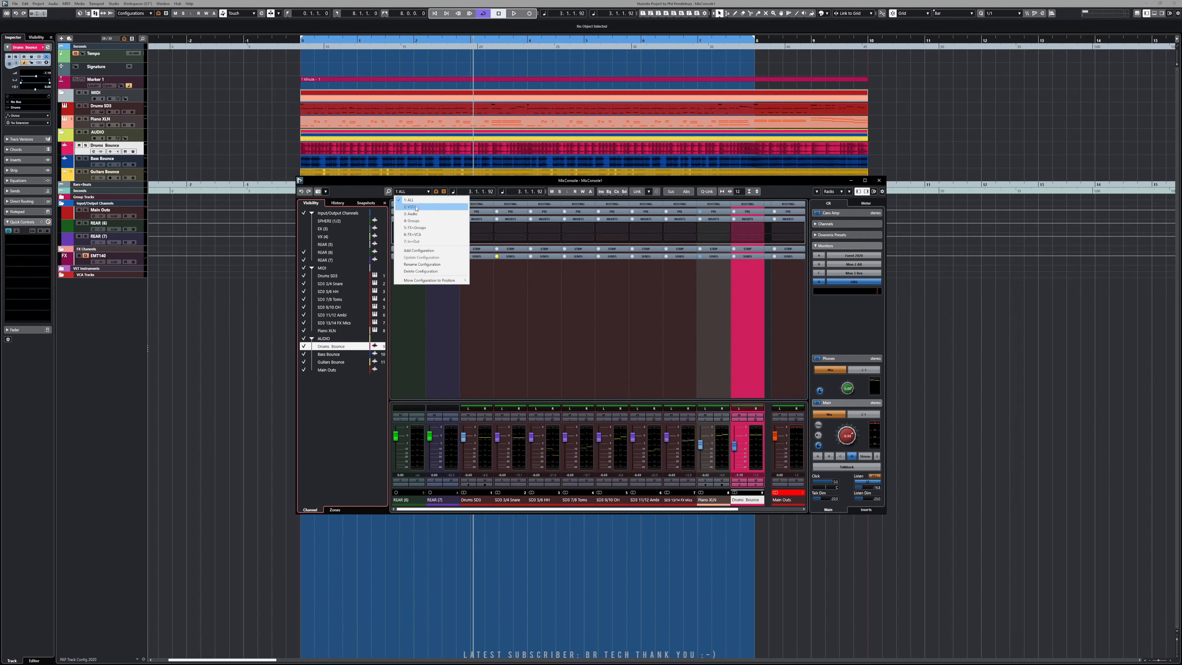
{"action": "left_click", "coordinate": [425, 206]}
{"action": "left_click", "coordinate": [426, 192]}
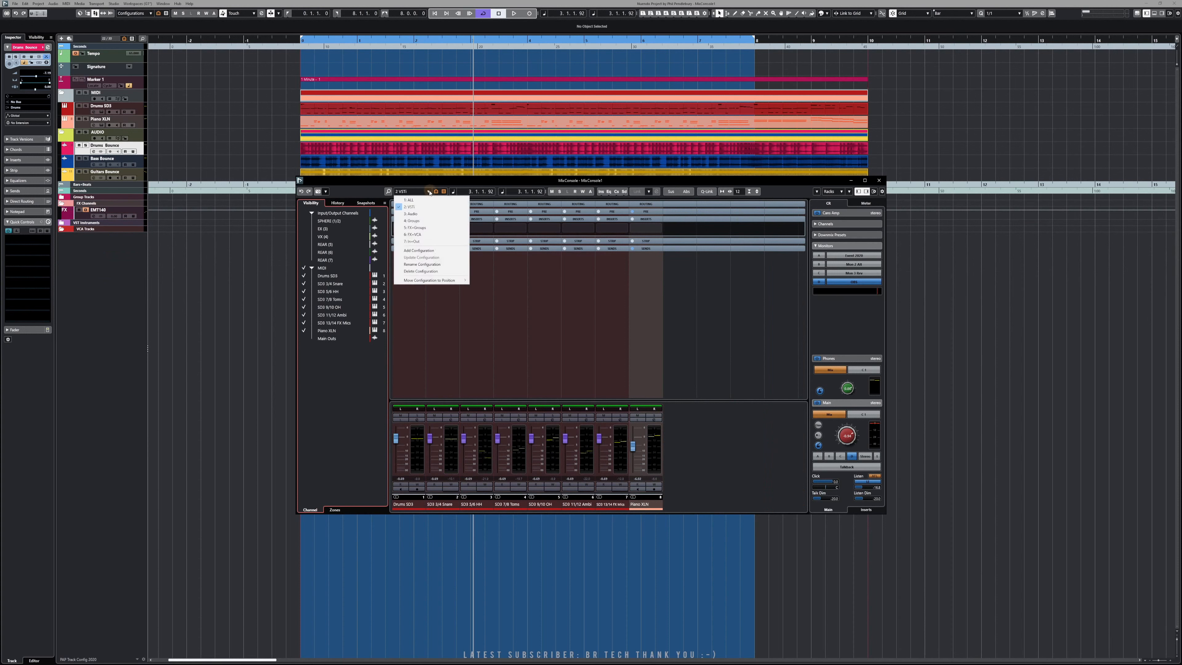
{"action": "left_click", "coordinate": [414, 205]}
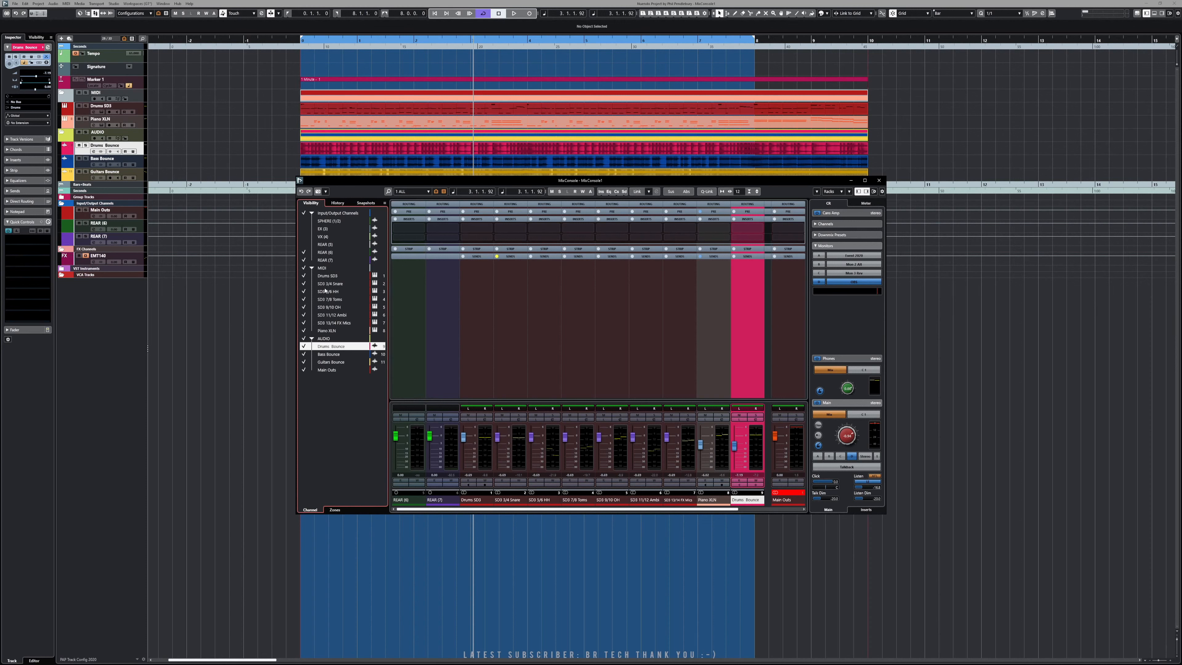
Select the input/output channels one by one from SPHERE (1/2) to REAR (7), ending on the MIDI folder.
{"action": "left_click", "coordinate": [322, 221]}
{"action": "left_click", "coordinate": [322, 229]}
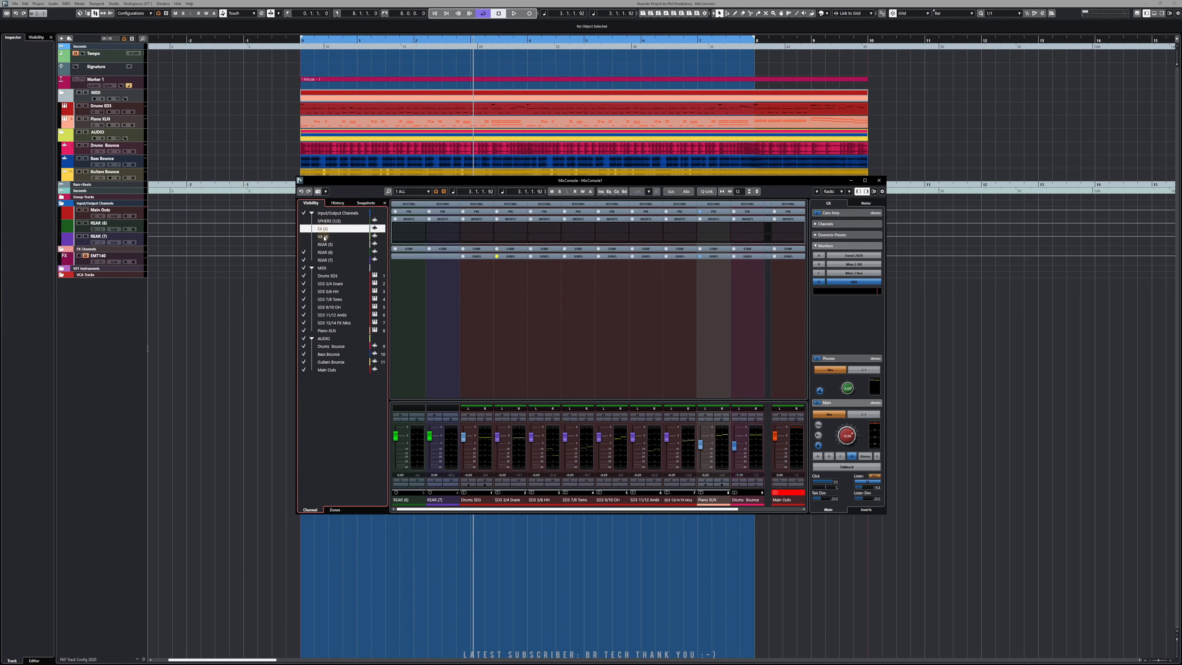
{"action": "left_click", "coordinate": [324, 236]}
{"action": "left_click", "coordinate": [327, 246]}
{"action": "left_click", "coordinate": [326, 253]}
{"action": "left_click", "coordinate": [326, 261]}
{"action": "left_click", "coordinate": [326, 268]}
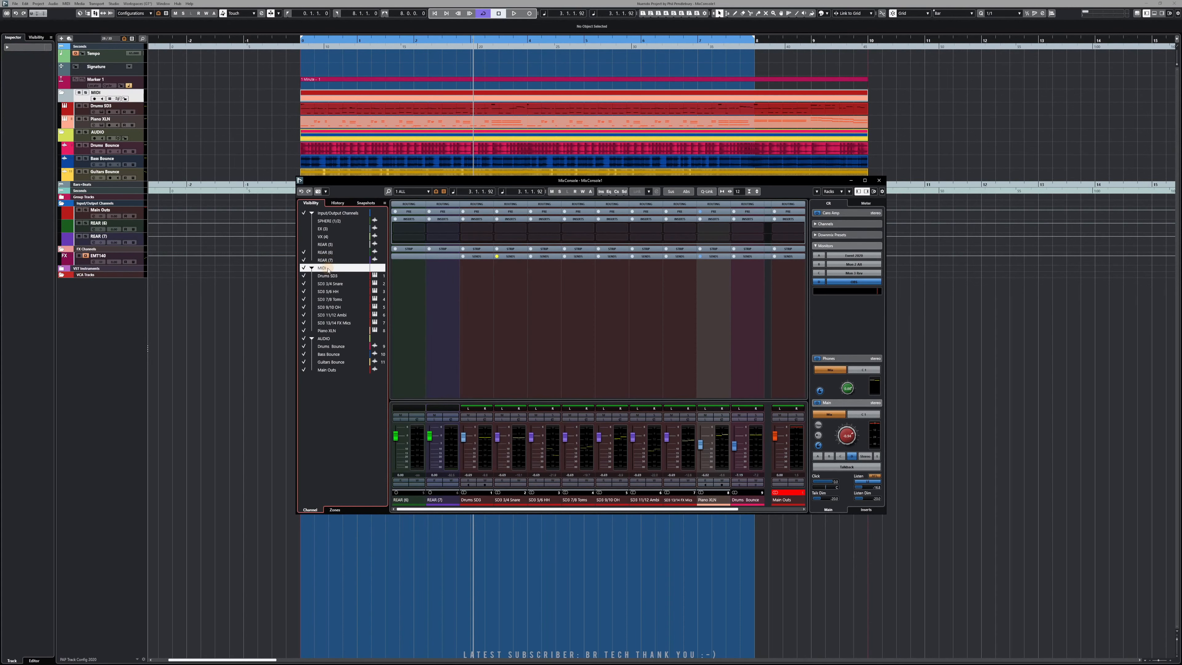
{"action": "left_click", "coordinate": [311, 268]}
Select the MIDI folder's channels one by one from Drums SD3 to Piano XLN and back up to SD3 5/6 HH.
{"action": "left_click", "coordinate": [327, 276]}
{"action": "left_click", "coordinate": [329, 284]}
{"action": "left_click", "coordinate": [329, 292]}
{"action": "left_click", "coordinate": [332, 299]}
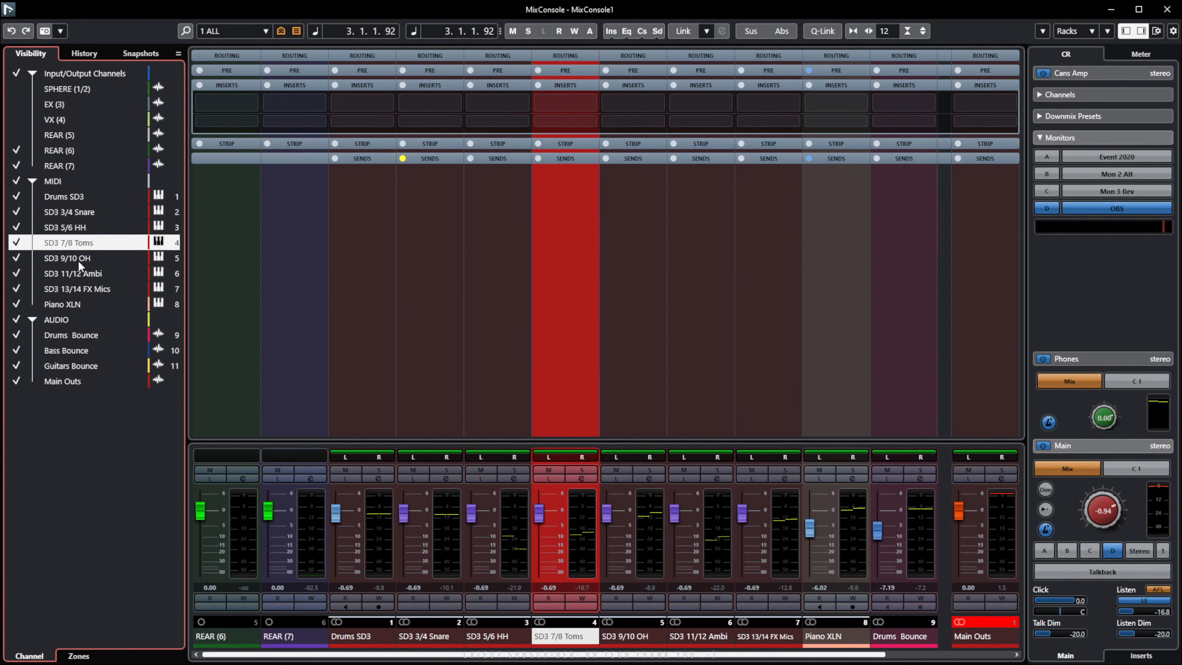
{"action": "left_click", "coordinate": [78, 260]}
{"action": "left_click", "coordinate": [85, 284]}
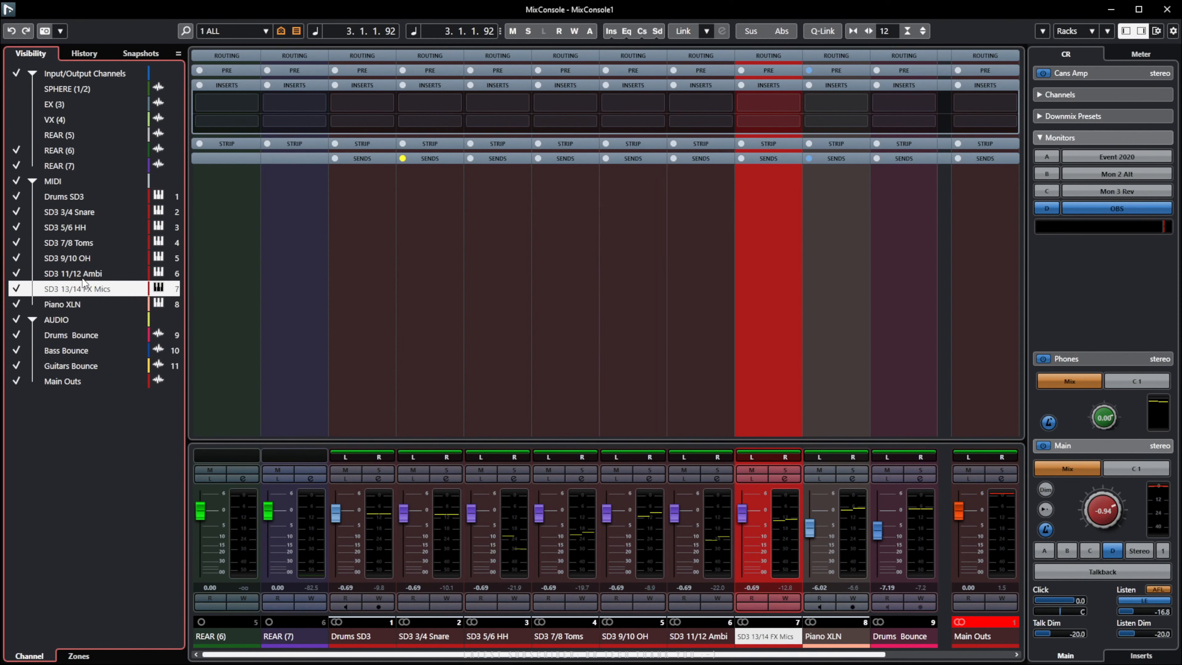
{"action": "left_click", "coordinate": [84, 275]}
{"action": "left_click", "coordinate": [85, 288]}
{"action": "left_click", "coordinate": [78, 304]}
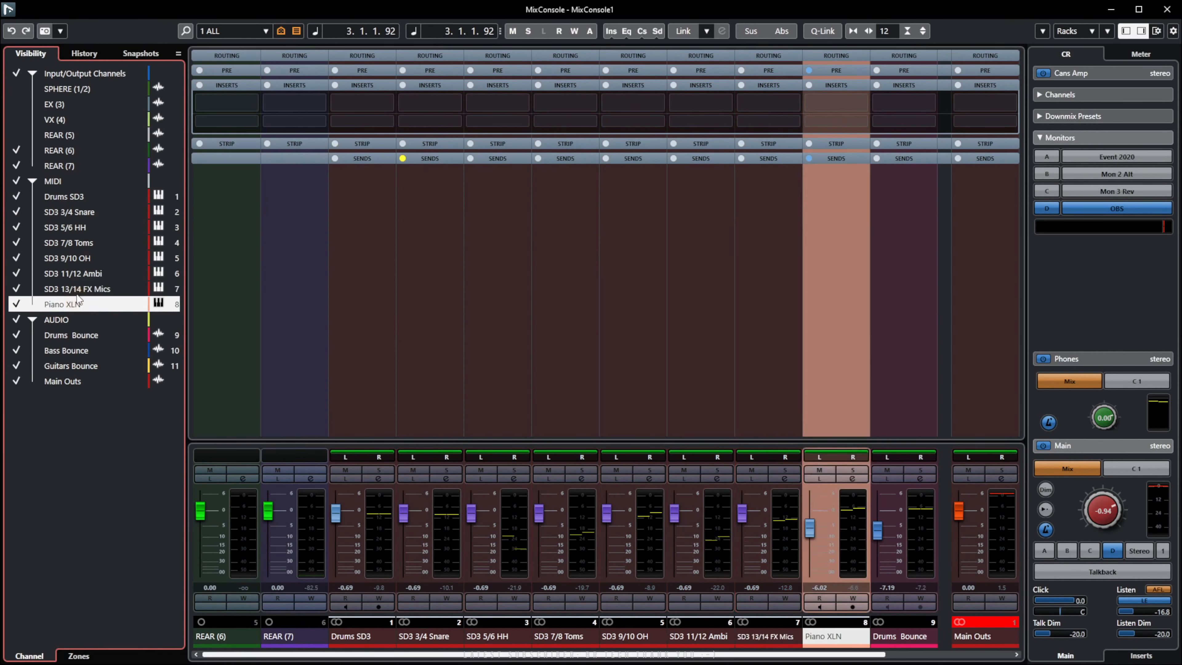
{"action": "left_click", "coordinate": [75, 288]}
{"action": "left_click", "coordinate": [70, 274]}
{"action": "left_click", "coordinate": [63, 258]}
{"action": "left_click", "coordinate": [57, 227]}
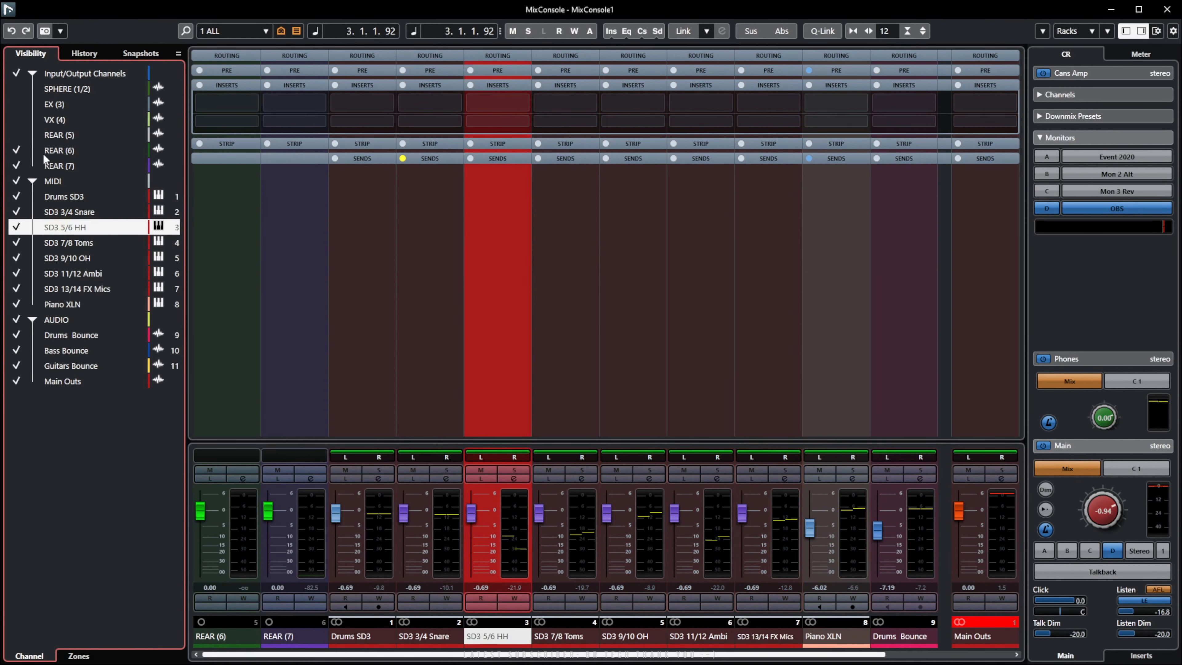
Show the SPHERE (1/2), EX (3), VX (4) and REAR (5) input channels in the mixer.
{"action": "left_click", "coordinate": [17, 93]}
{"action": "left_click", "coordinate": [17, 104]}
{"action": "left_click", "coordinate": [16, 119]}
{"action": "left_click", "coordinate": [17, 135]}
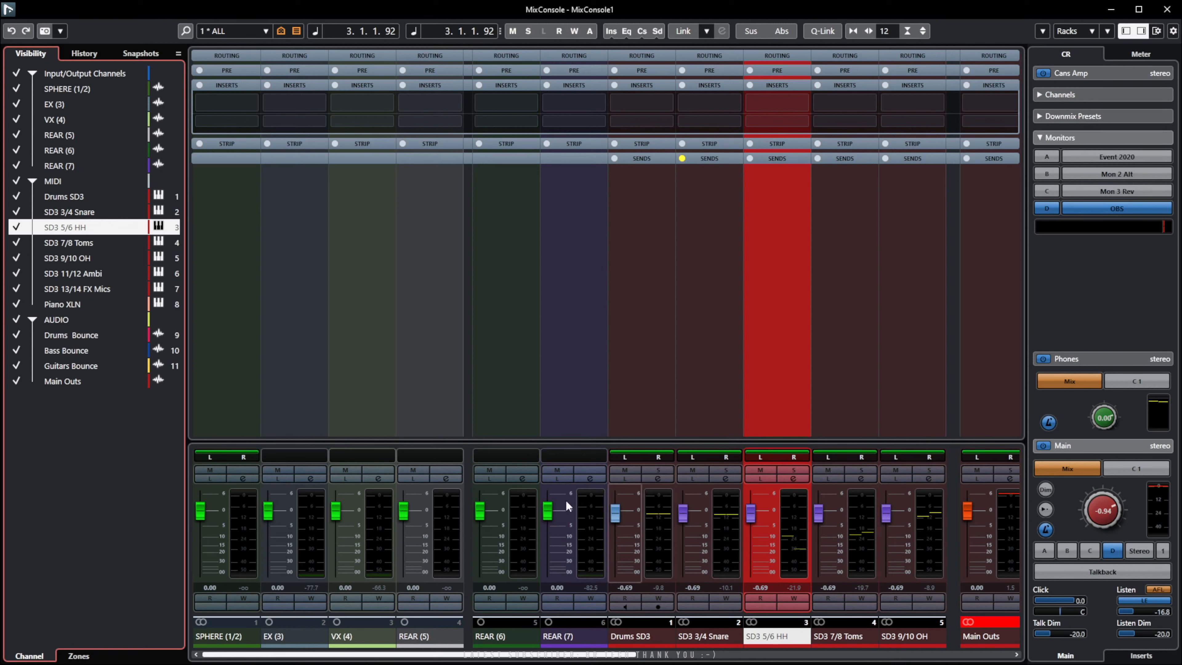
Display the channel zones list and select the input channels one by one from SPHERE (1/2) to REAR (7).
{"action": "left_click", "coordinate": [79, 655]}
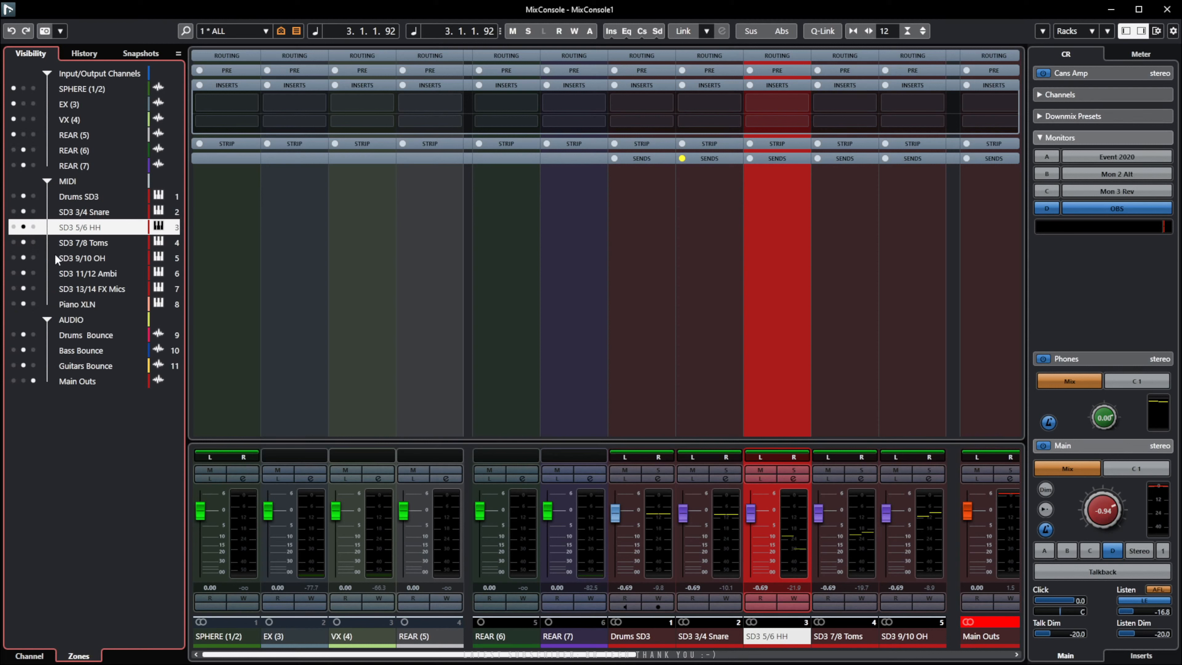
{"action": "left_click", "coordinate": [79, 86]}
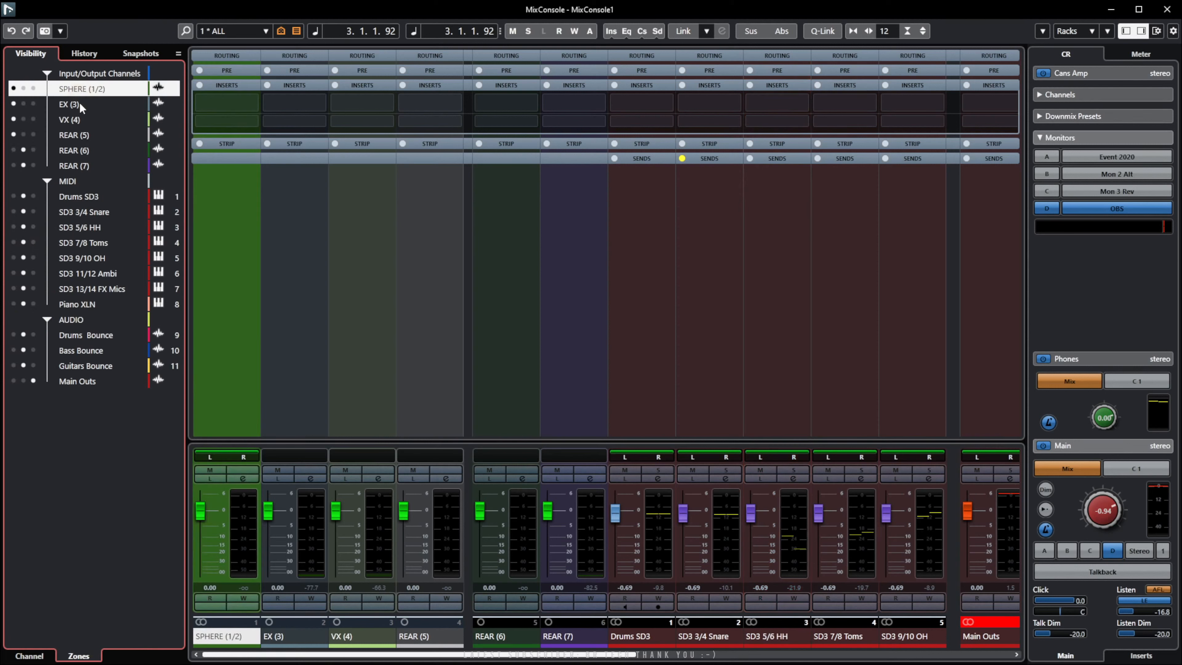
{"action": "left_click", "coordinate": [80, 105]}
{"action": "left_click", "coordinate": [79, 120]}
{"action": "left_click", "coordinate": [77, 136]}
{"action": "left_click", "coordinate": [76, 151]}
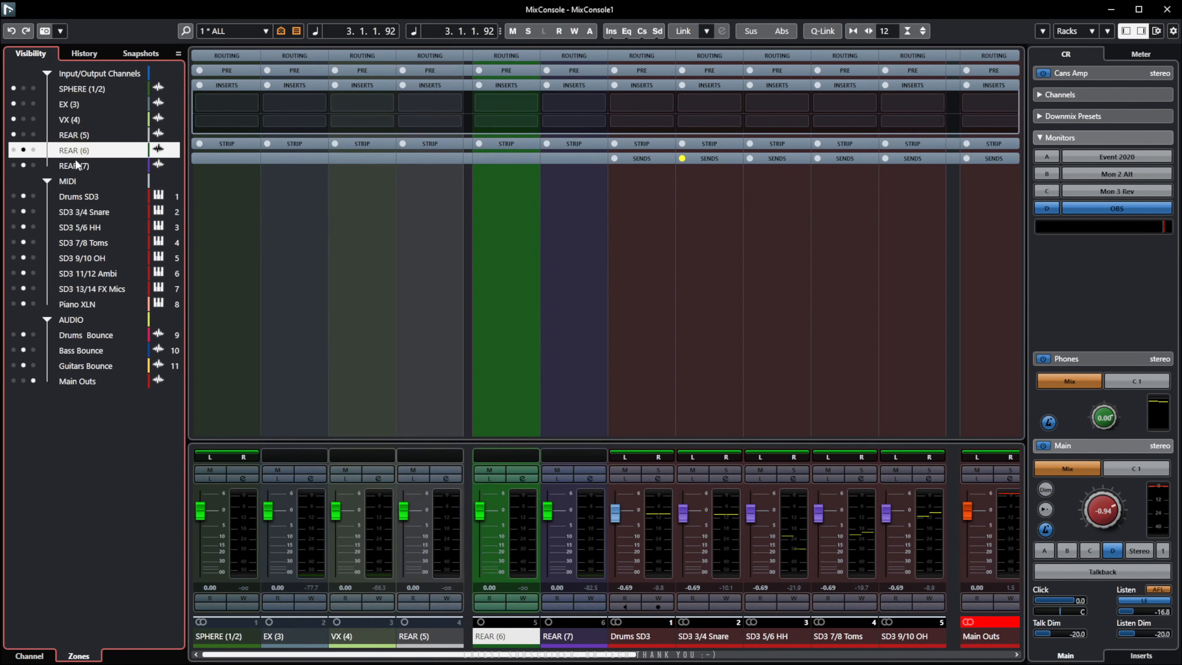
{"action": "left_click", "coordinate": [75, 167]}
Assign the REAR (6) and REAR (7) channels to the left zone and clear the channel selection.
{"action": "left_click", "coordinate": [13, 150]}
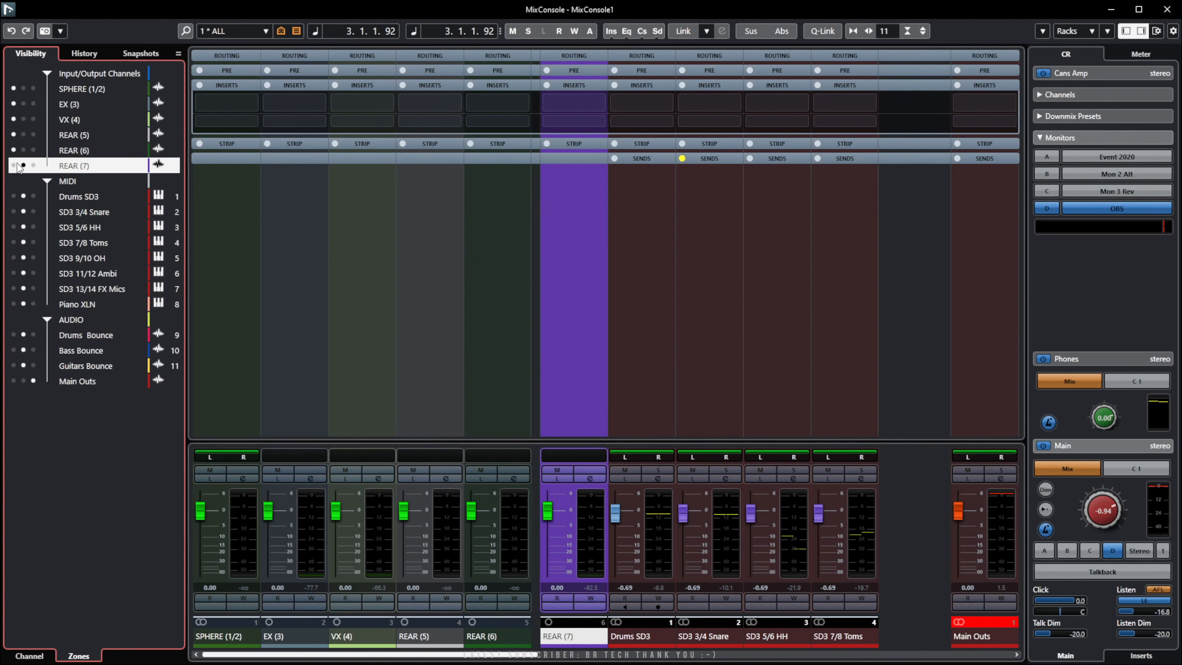
{"action": "left_click", "coordinate": [14, 165]}
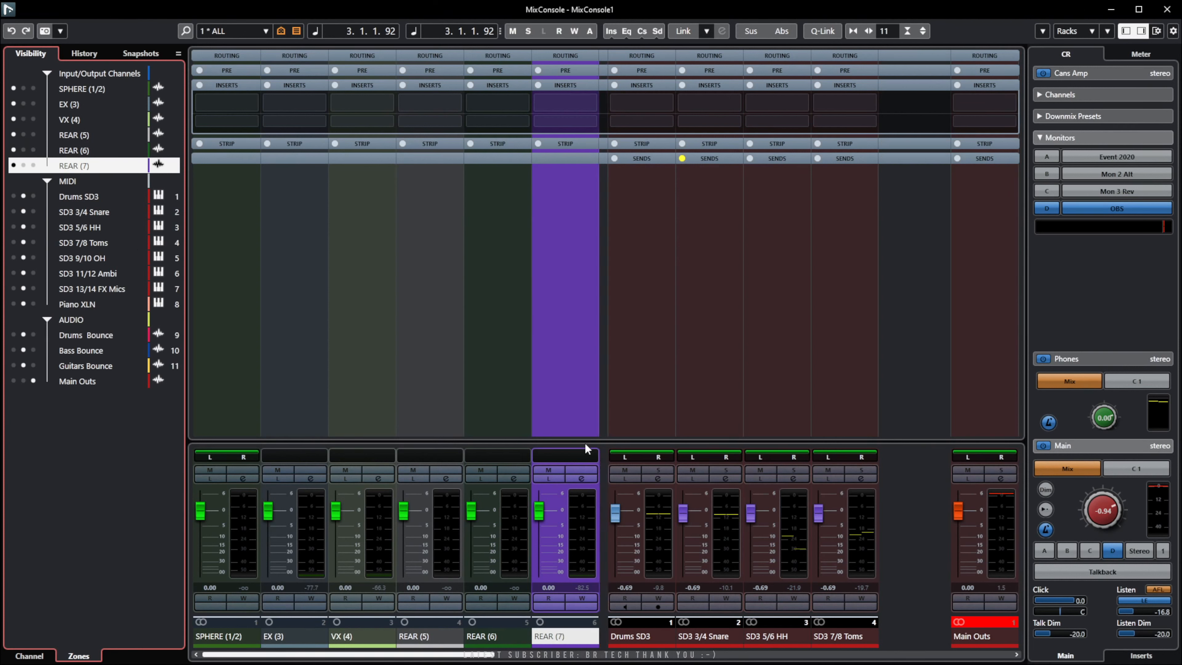
{"action": "left_click", "coordinate": [334, 358]}
{"action": "left_click", "coordinate": [63, 435]}
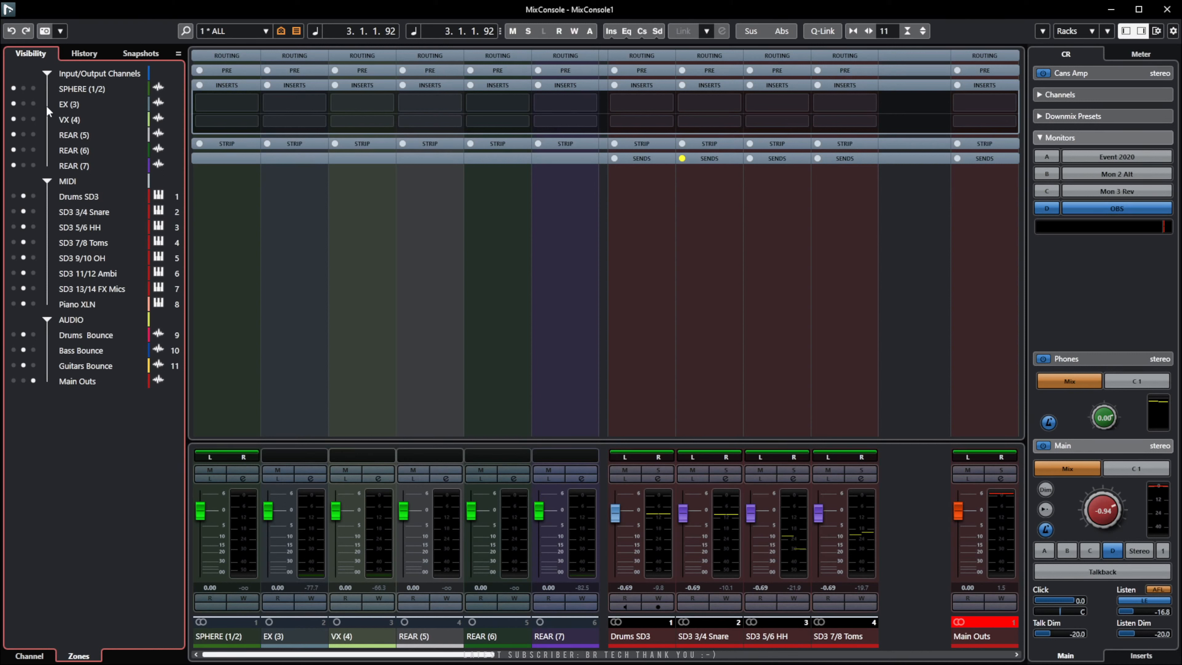
Move the SPHERE (1/2) channel to the centre zone, then the right zone, and back to the left zone.
{"action": "left_click", "coordinate": [24, 89]}
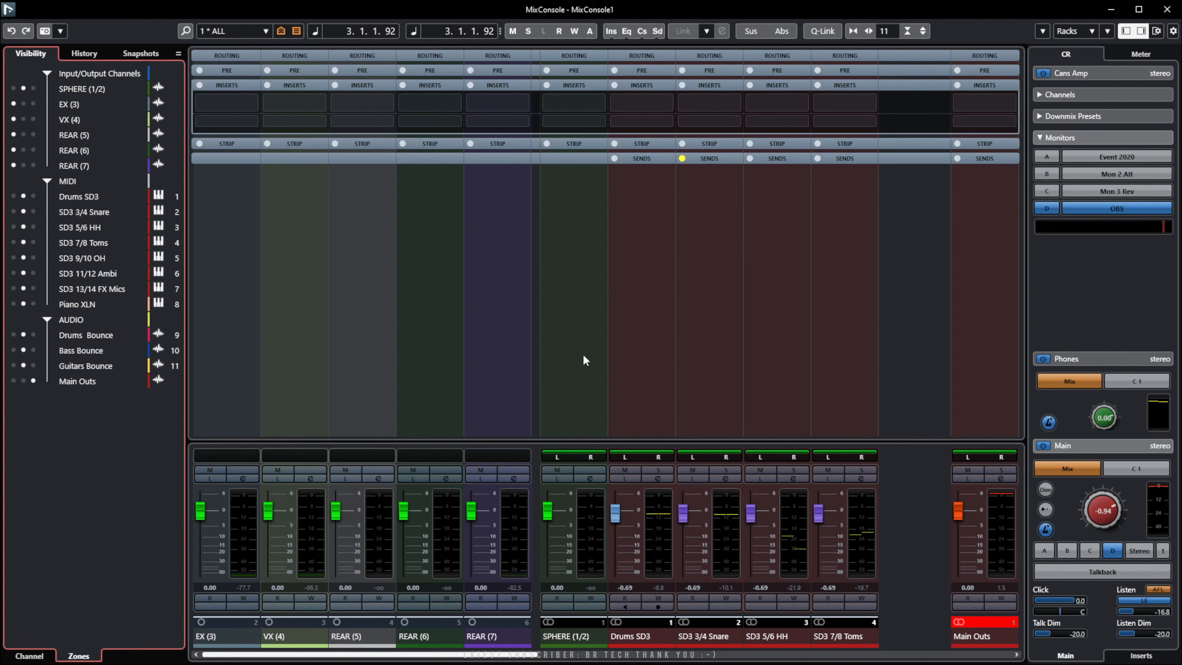
{"action": "left_click", "coordinate": [585, 360]}
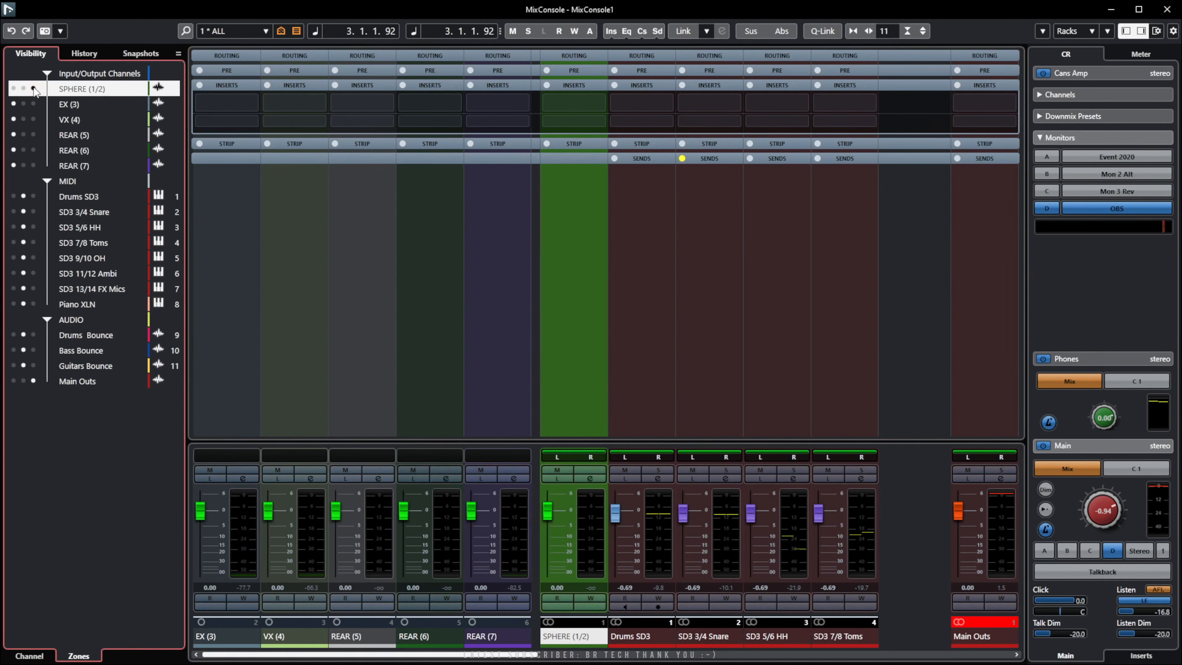
{"action": "left_click", "coordinate": [33, 88]}
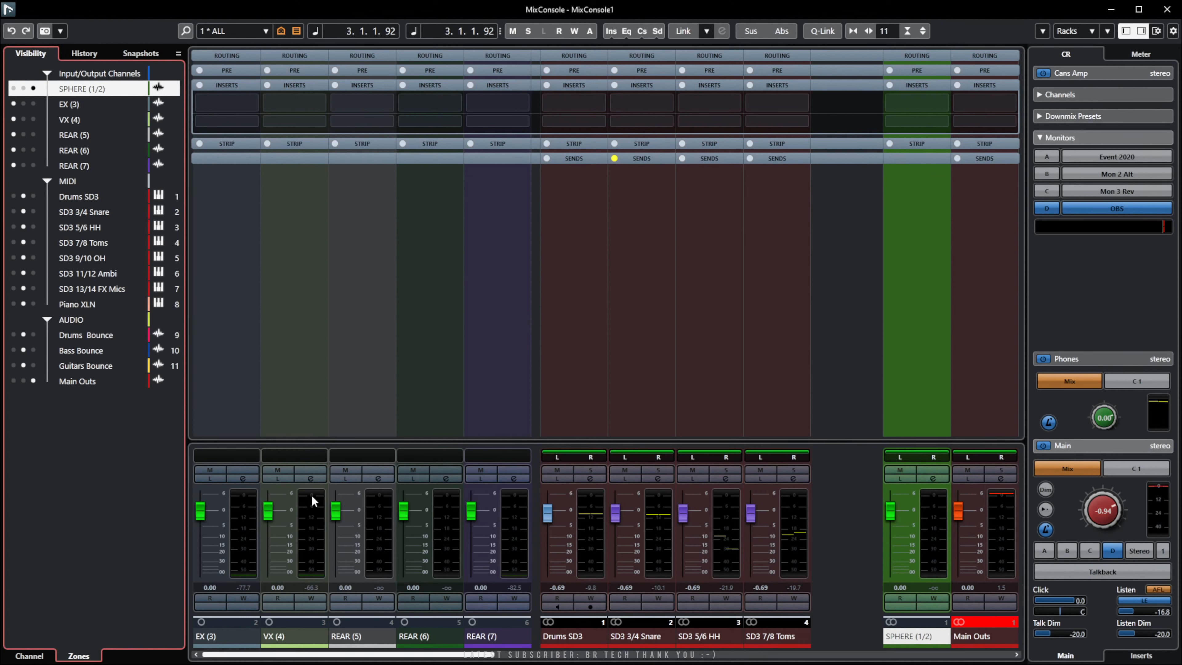
{"action": "left_click", "coordinate": [13, 88]}
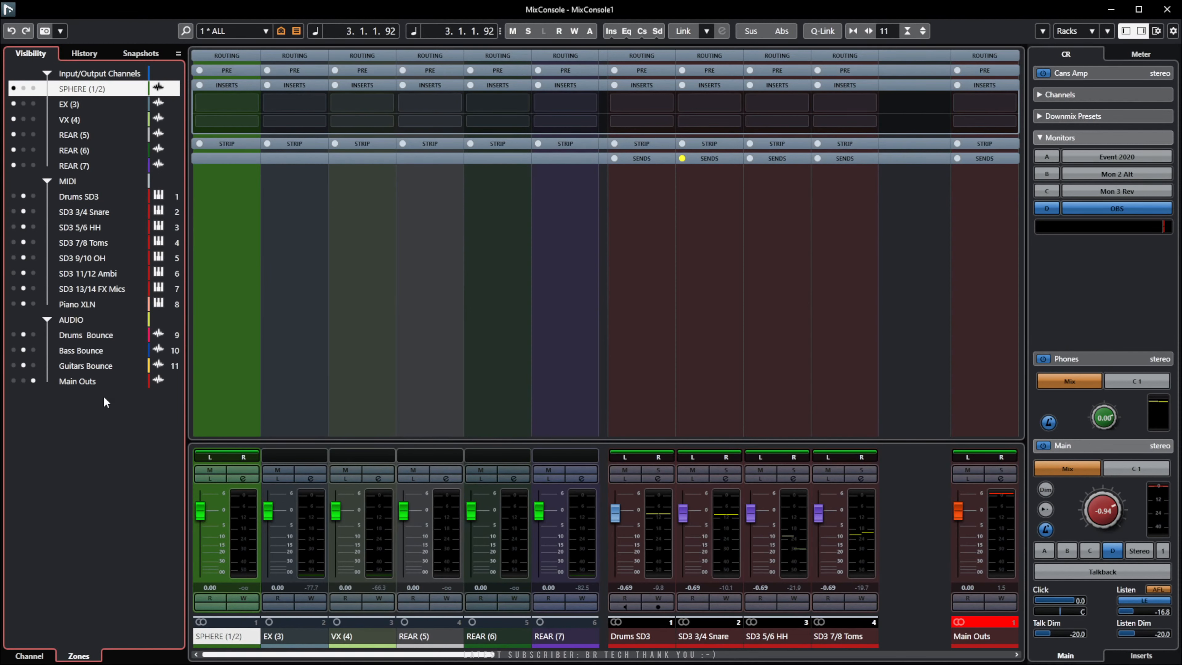
Return to the channel visibility list, hide all input/output channels, and show only Main Outs from that group.
{"action": "left_click", "coordinate": [29, 656]}
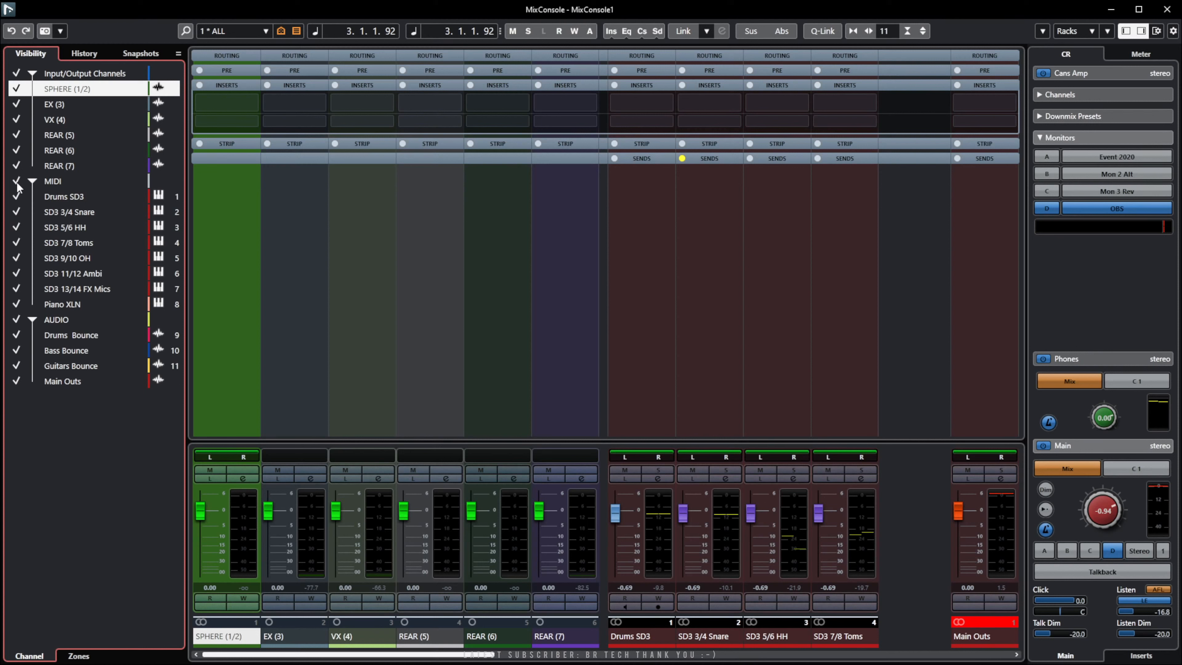
{"action": "left_click", "coordinate": [17, 74]}
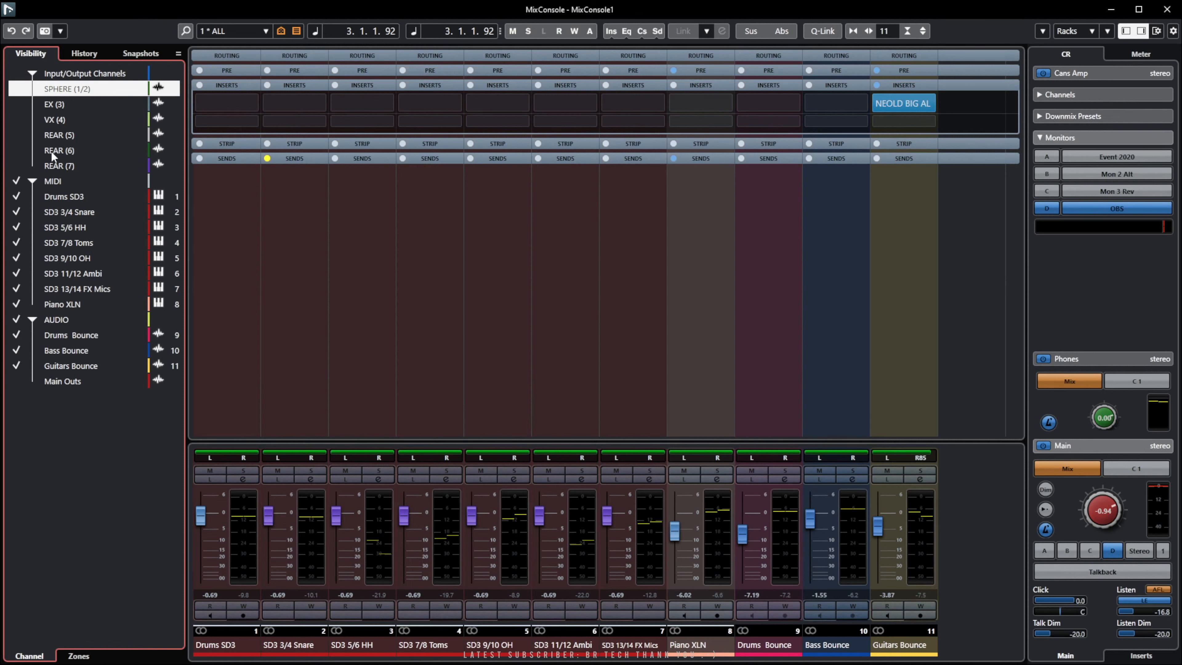
{"action": "left_click", "coordinate": [16, 381]}
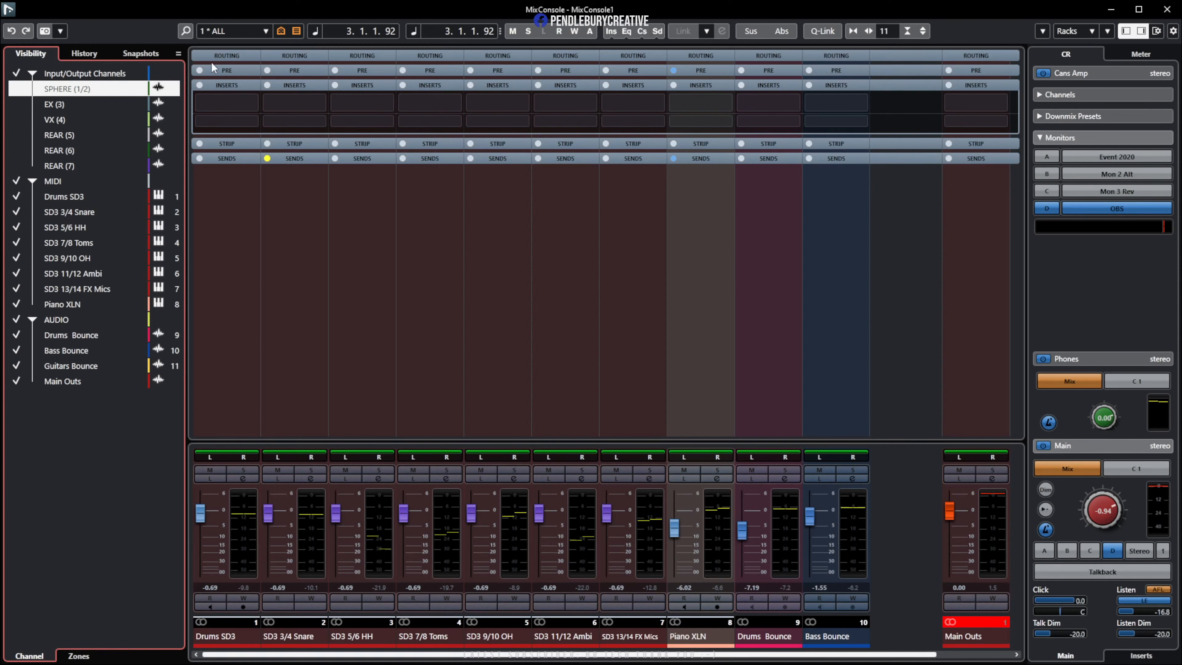
Switch the channel visibility configuration to 3: Audio and clear the channel selection.
{"action": "left_click", "coordinate": [266, 31]}
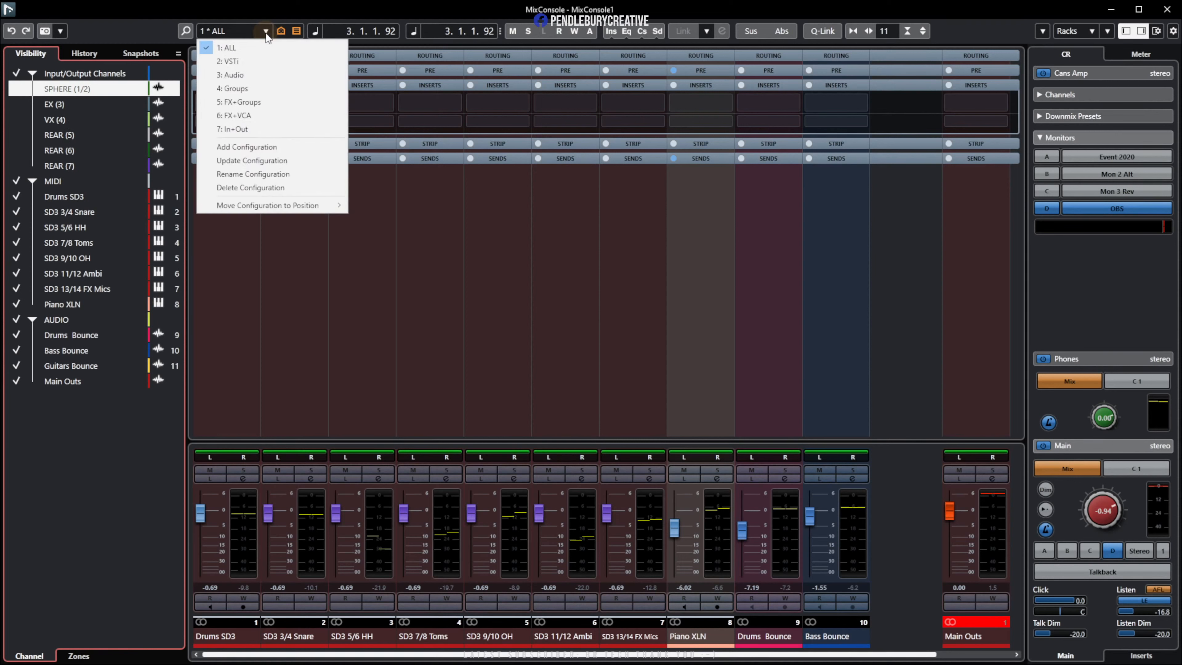
{"action": "left_click", "coordinate": [255, 70]}
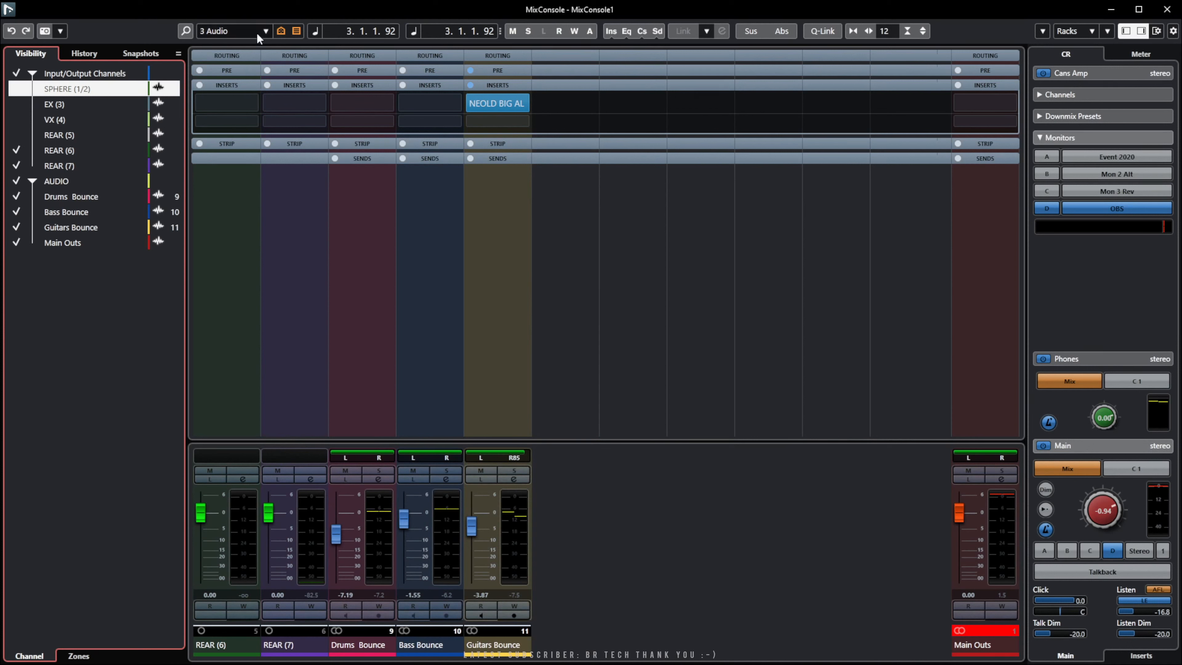
{"action": "left_click", "coordinate": [266, 30]}
{"action": "left_click", "coordinate": [99, 359]}
{"action": "left_click", "coordinate": [76, 337]}
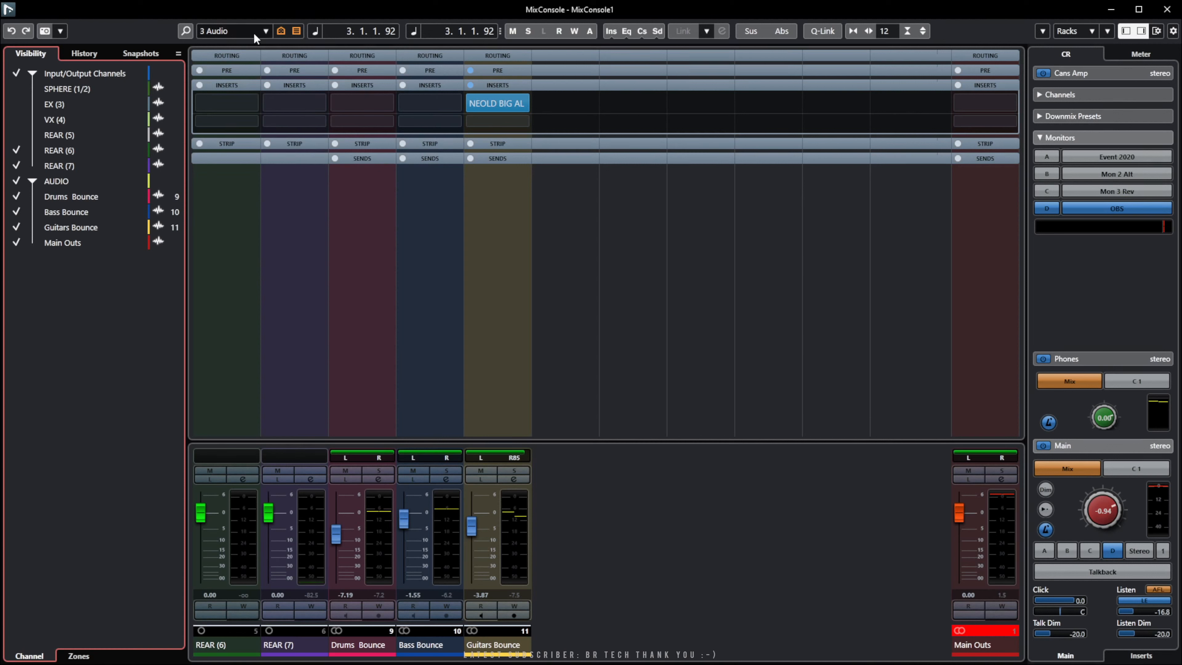
Hide REAR (6), REAR (7) and the remaining input/output channels, and update the Audio visibility configuration.
{"action": "left_click", "coordinate": [18, 149]}
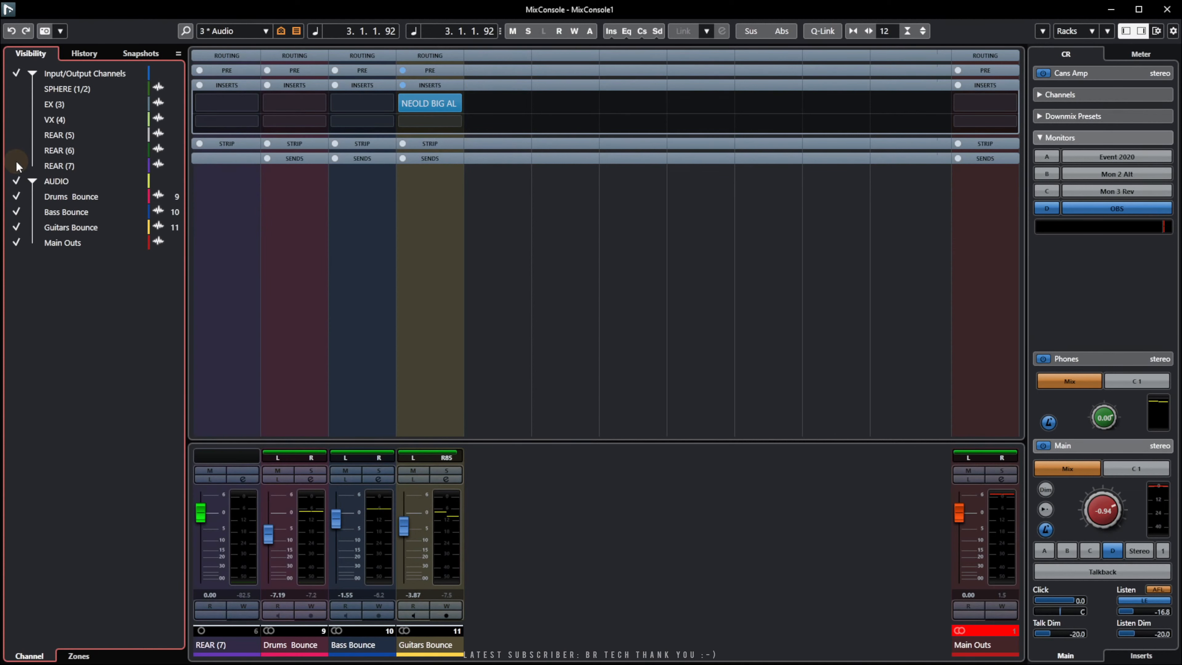
{"action": "left_click", "coordinate": [16, 165]}
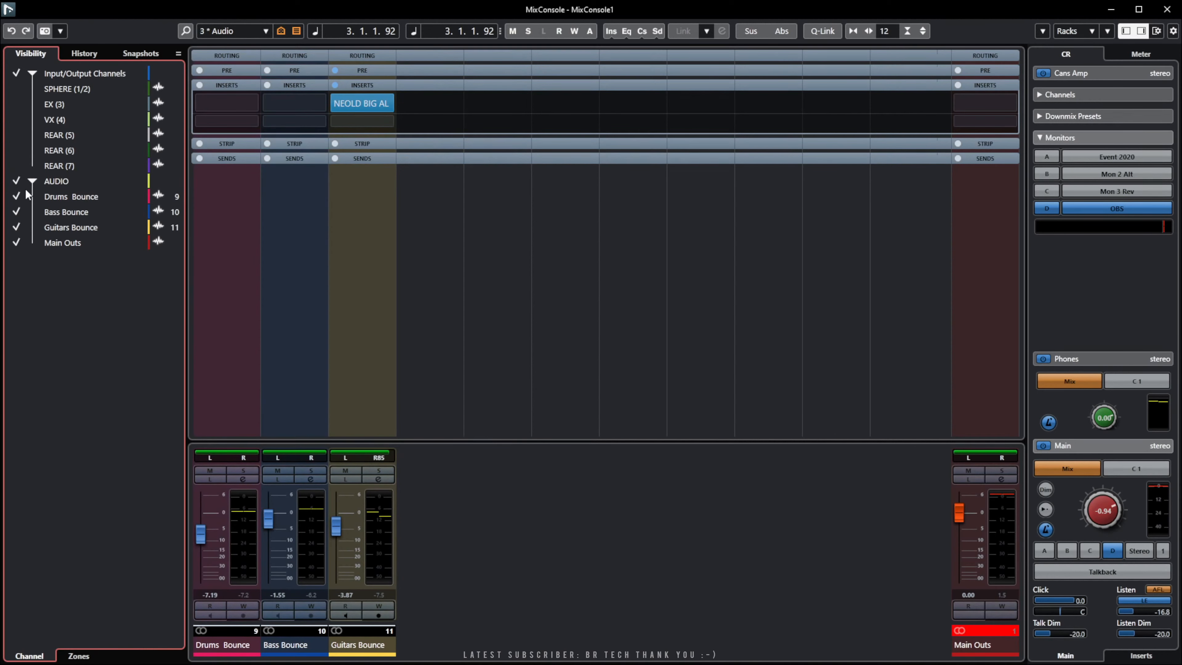
{"action": "left_click", "coordinate": [16, 73]}
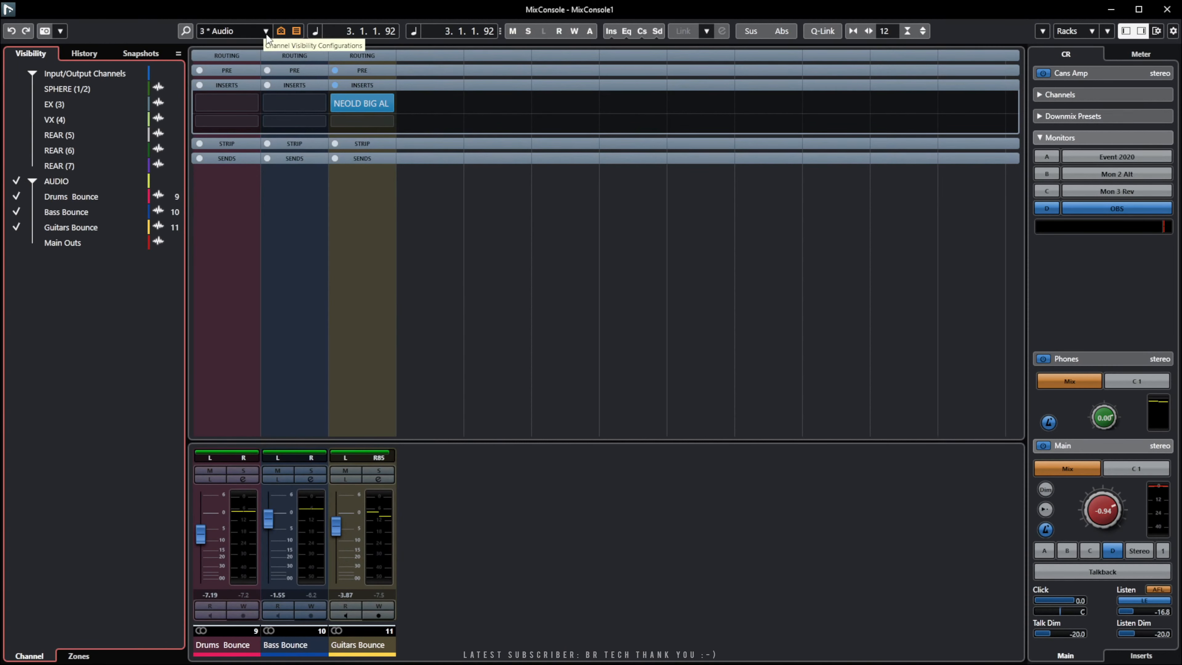
{"action": "left_click", "coordinate": [265, 32]}
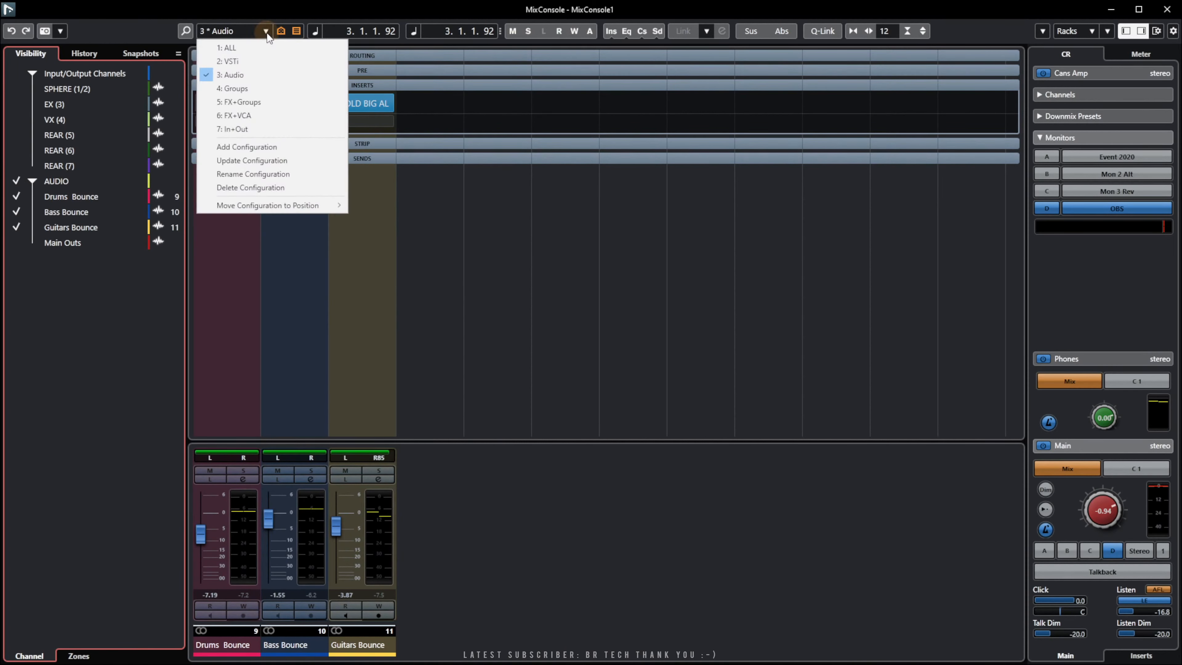
{"action": "left_click", "coordinate": [251, 159]}
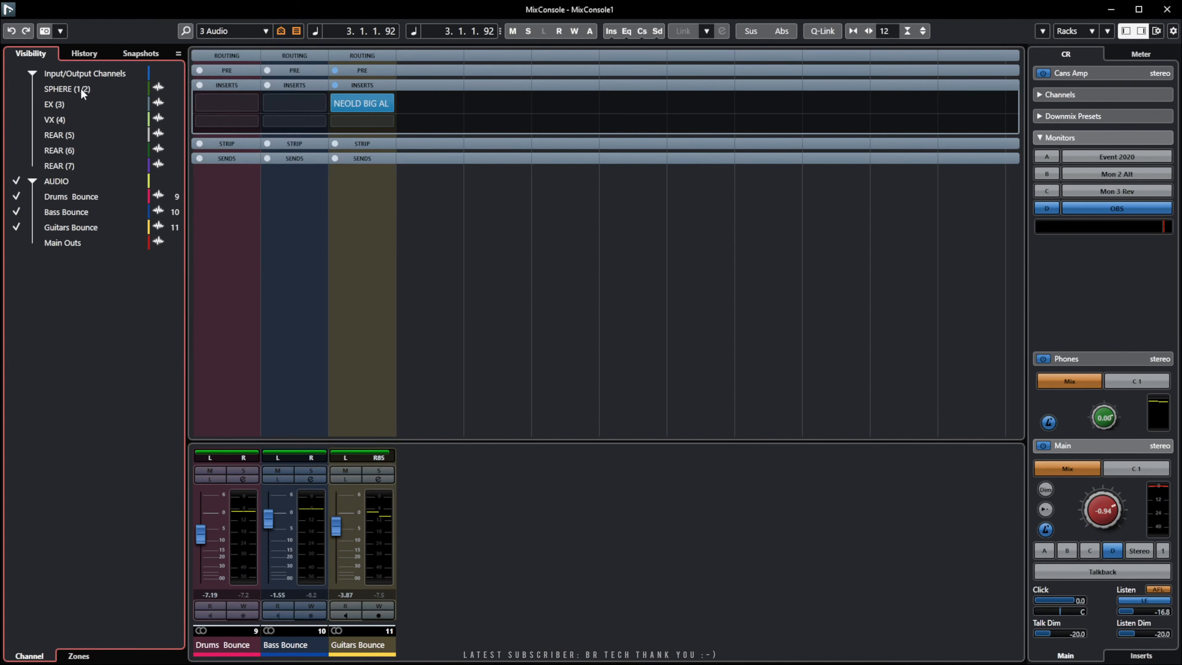
Open the list of channel visibility configurations.
{"action": "left_click", "coordinate": [265, 31]}
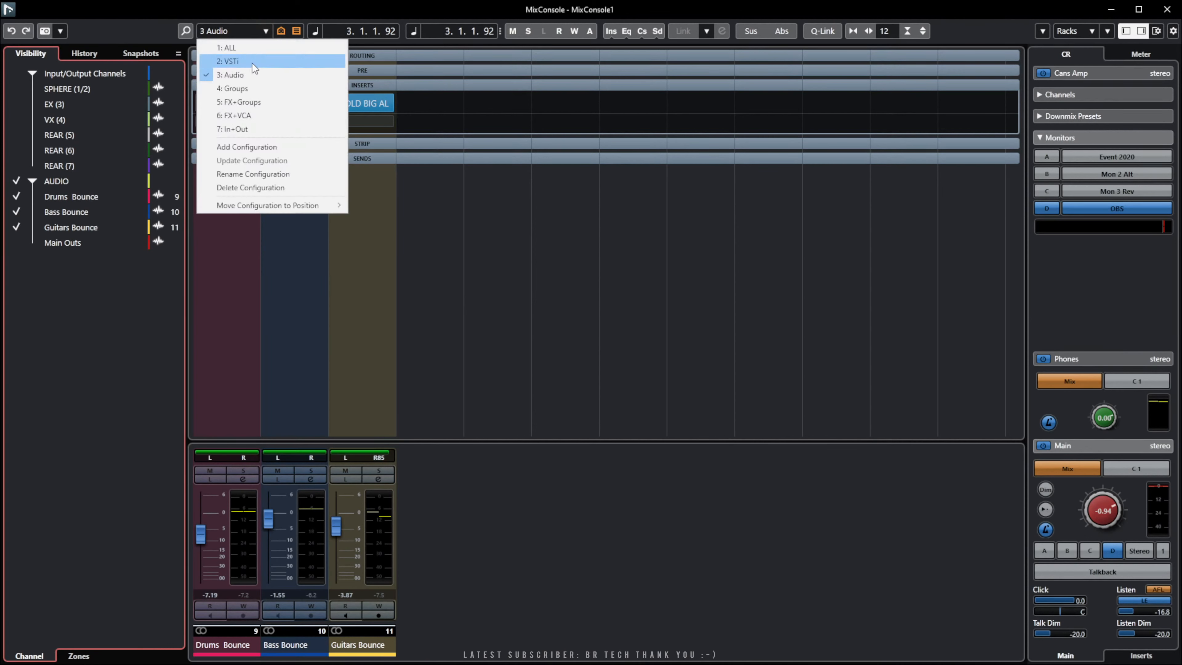
Compare the mixer's ALL and Audio channel visibility configurations, ending on Audio.
{"action": "left_click", "coordinate": [240, 49]}
{"action": "left_click", "coordinate": [266, 31]}
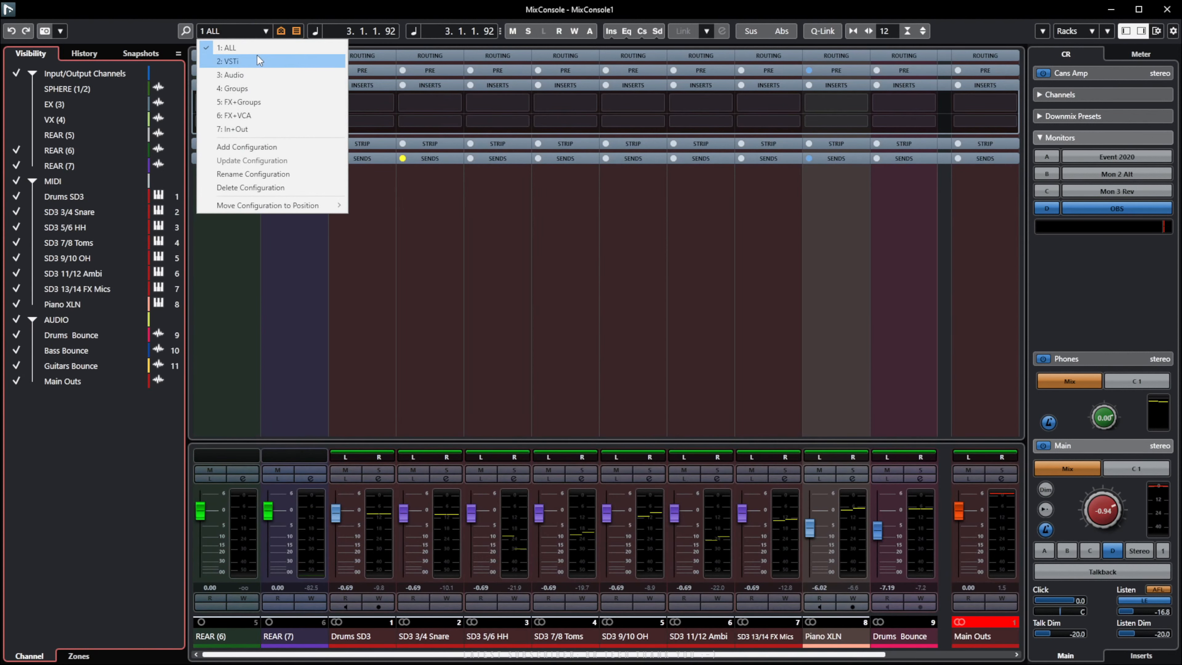
{"action": "left_click", "coordinate": [250, 73]}
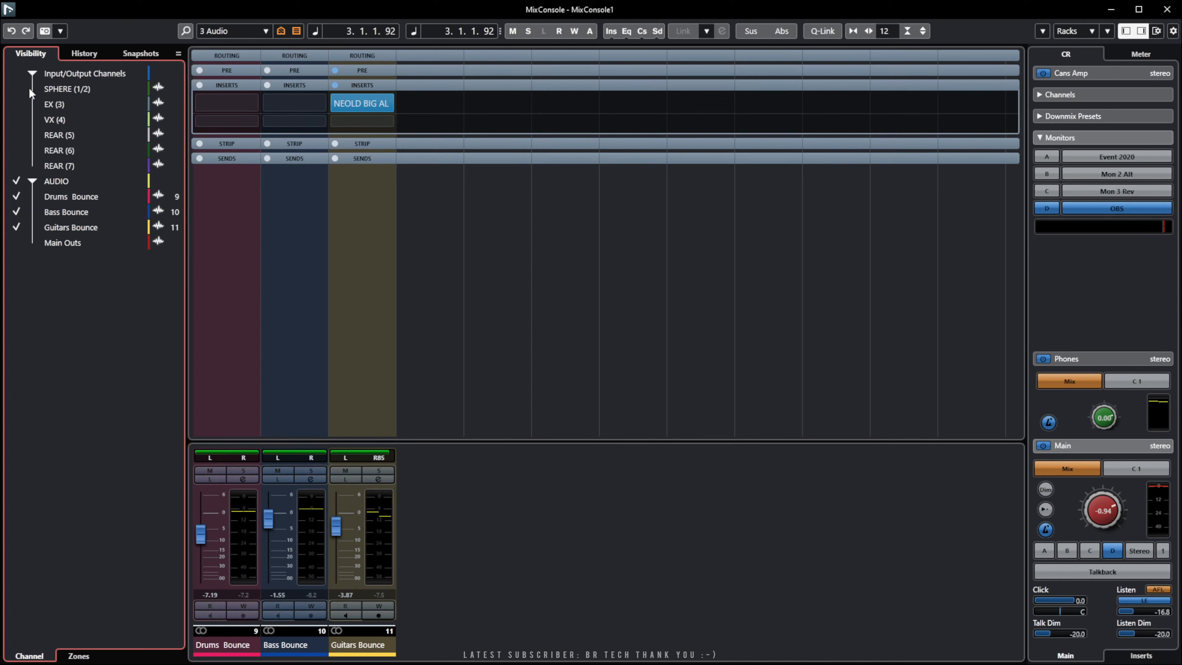
Show the Main Outs channel in the Audio configuration and check the channel zone assignments.
{"action": "left_click", "coordinate": [15, 242]}
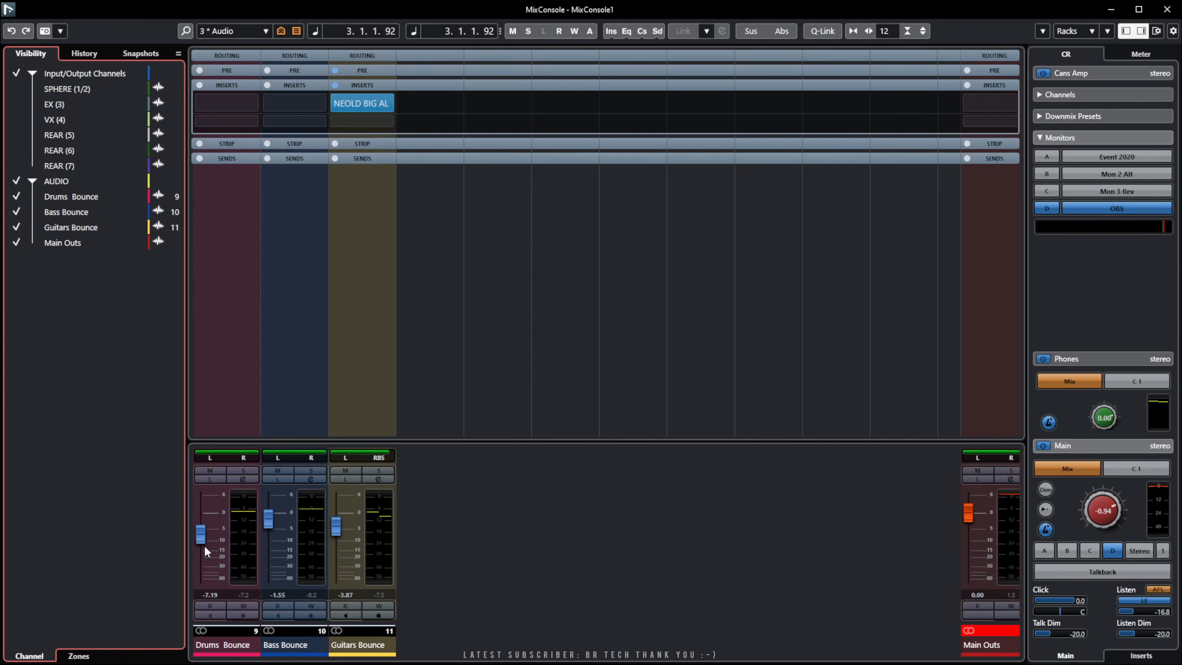
{"action": "left_click", "coordinate": [79, 654]}
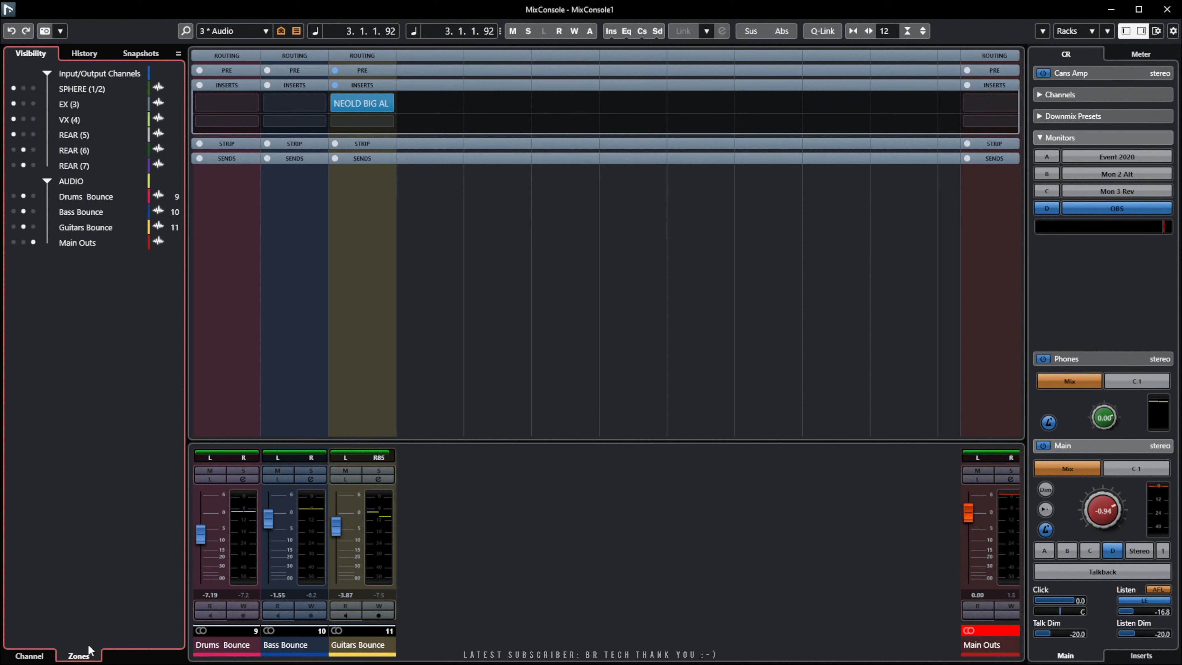
{"action": "left_click", "coordinate": [35, 656]}
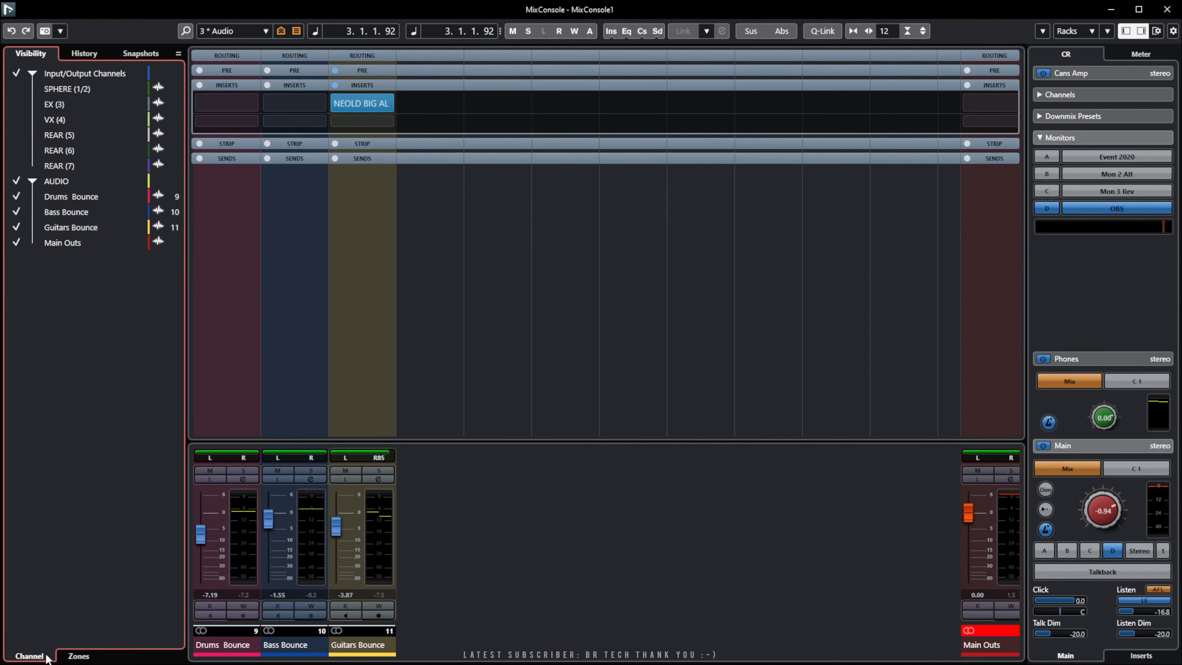
Assign the REAR (7) and REAR (6) input channels to the mixer's left zone.
{"action": "left_click", "coordinate": [78, 656]}
{"action": "left_click", "coordinate": [14, 165]}
{"action": "left_click", "coordinate": [14, 149]}
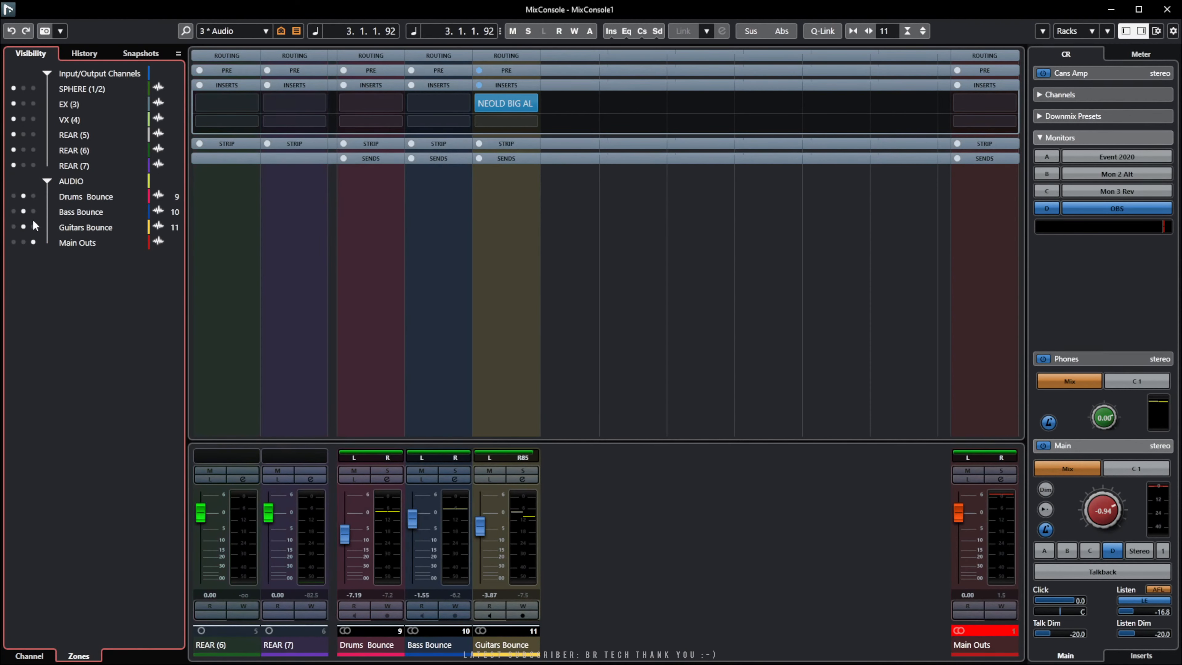
Hide the REAR (6) and REAR (7) channels and update the Audio configuration with the current visibility.
{"action": "left_click", "coordinate": [36, 659]}
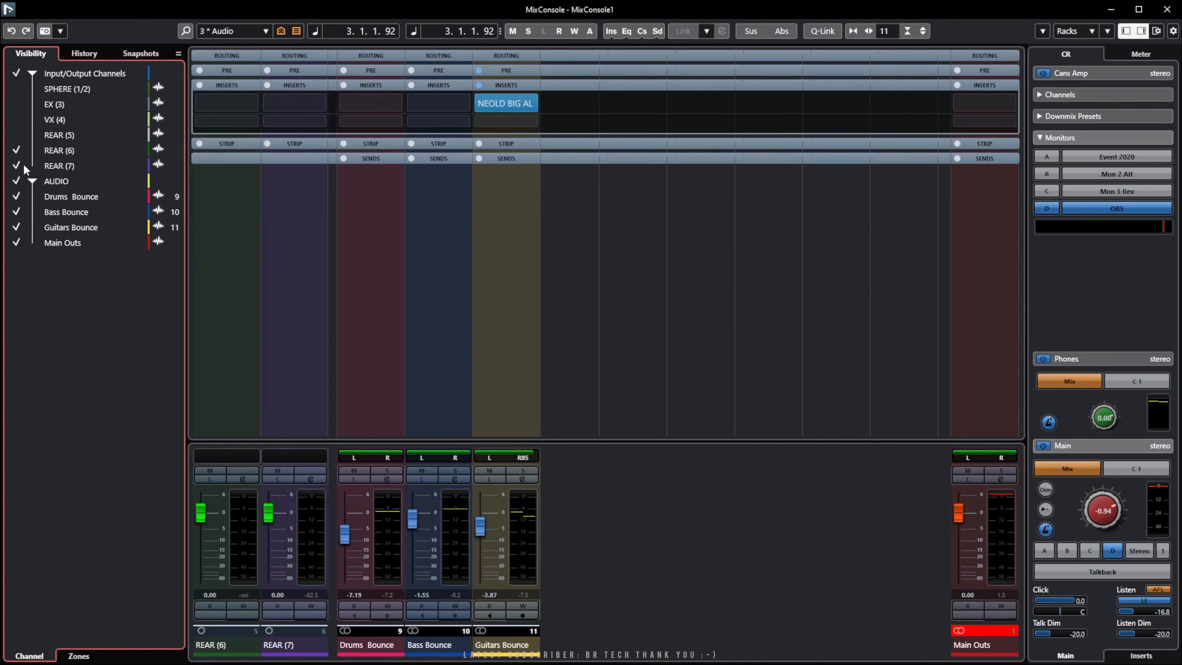
{"action": "left_click", "coordinate": [15, 150]}
{"action": "left_click", "coordinate": [16, 166]}
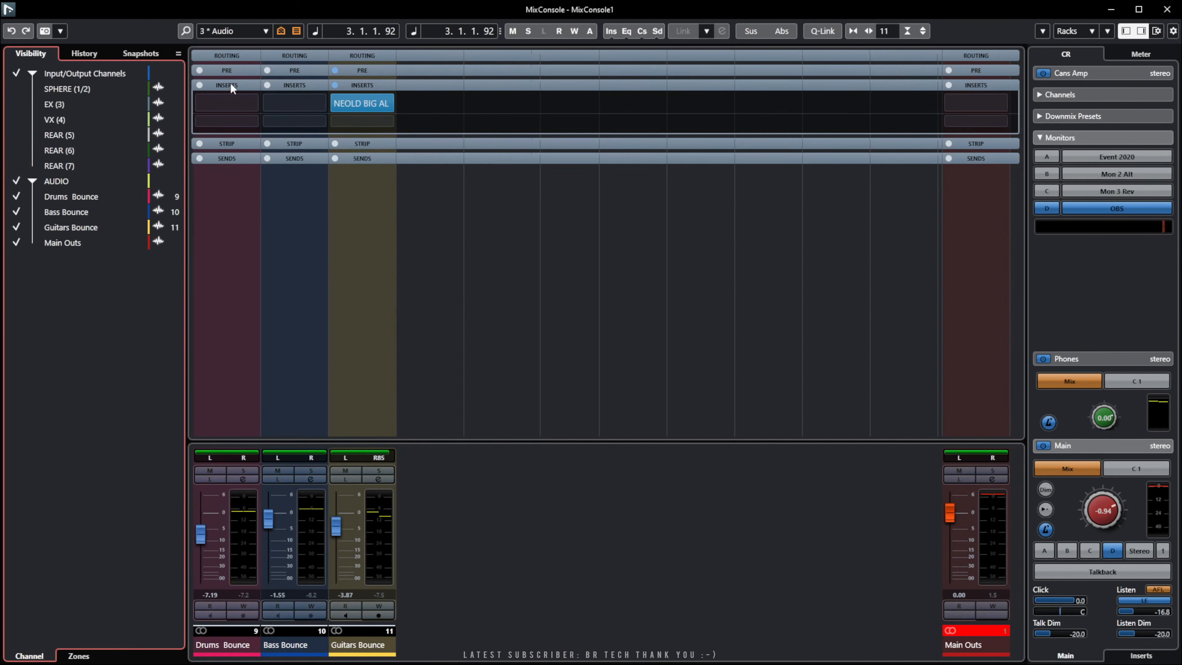
{"action": "left_click", "coordinate": [265, 30]}
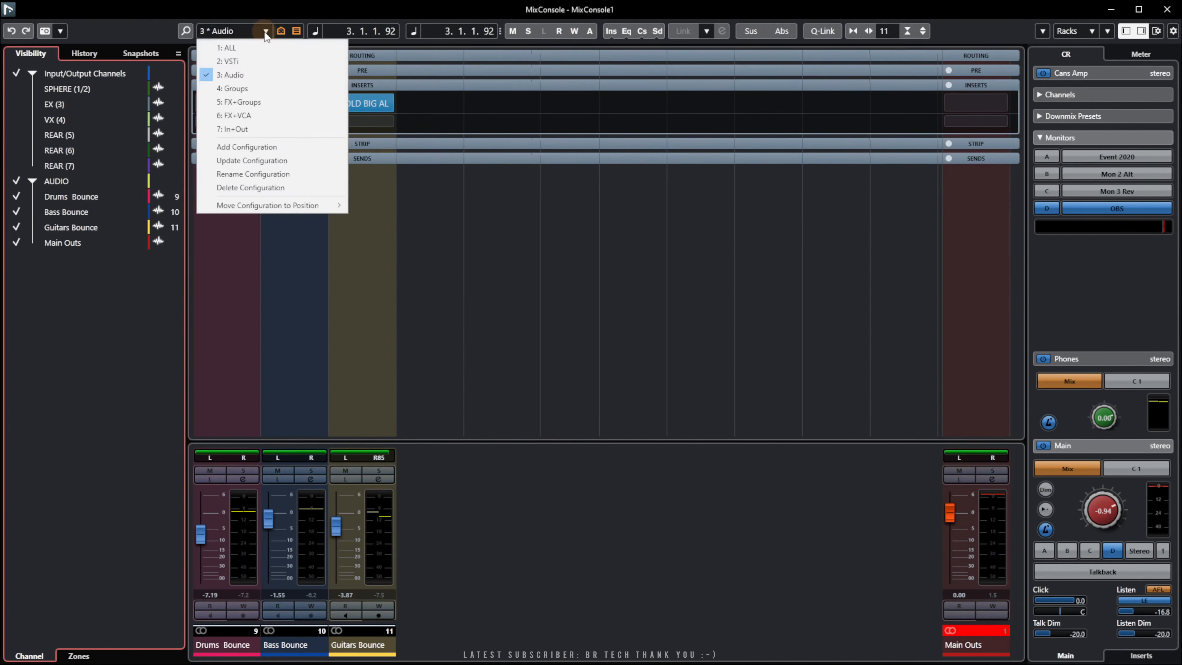
{"action": "left_click", "coordinate": [269, 161]}
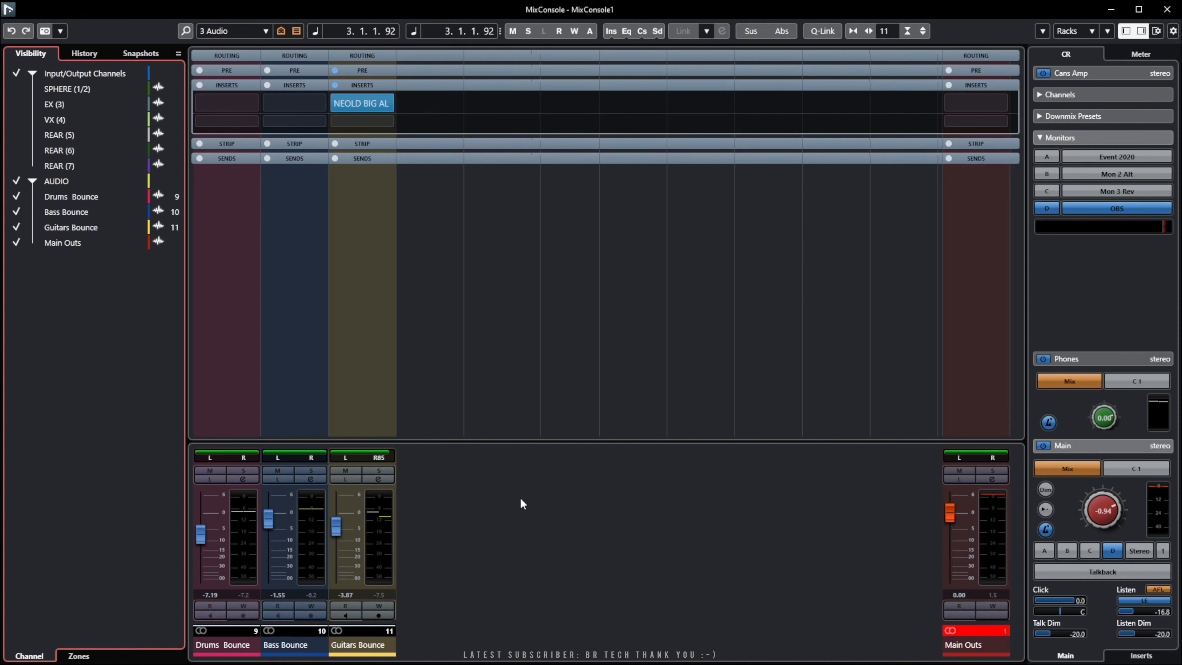
Hide the mixer zone holding the Control Room and meters and show it again.
{"action": "left_click", "coordinate": [582, 515]}
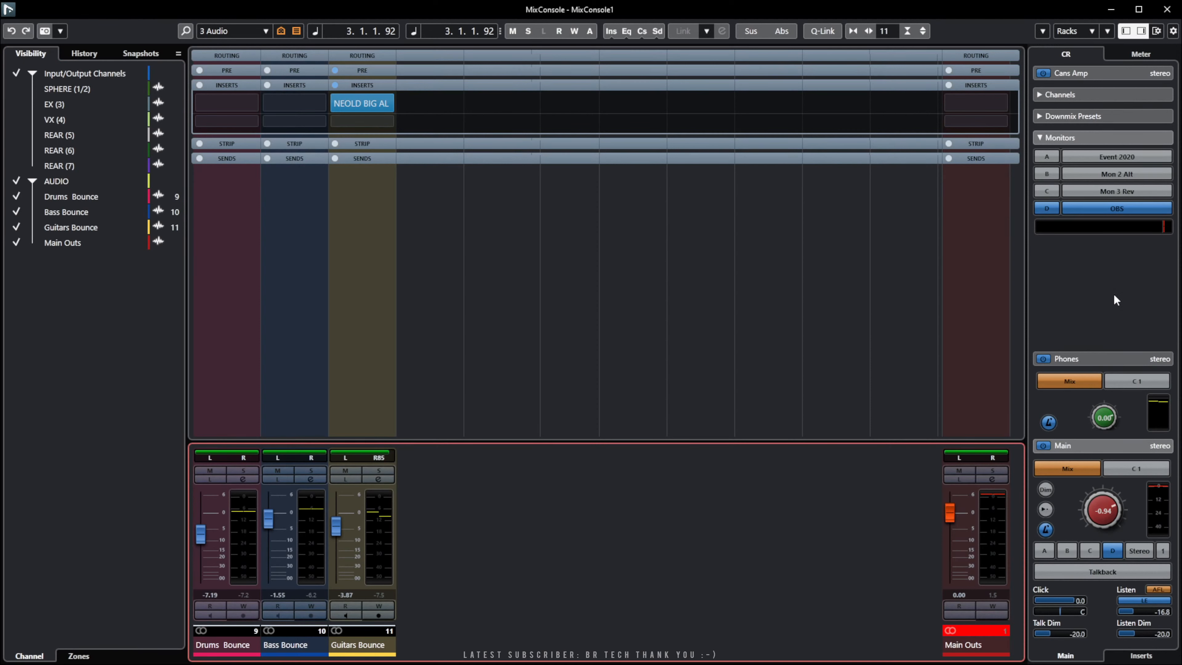
{"action": "left_click", "coordinate": [1100, 295]}
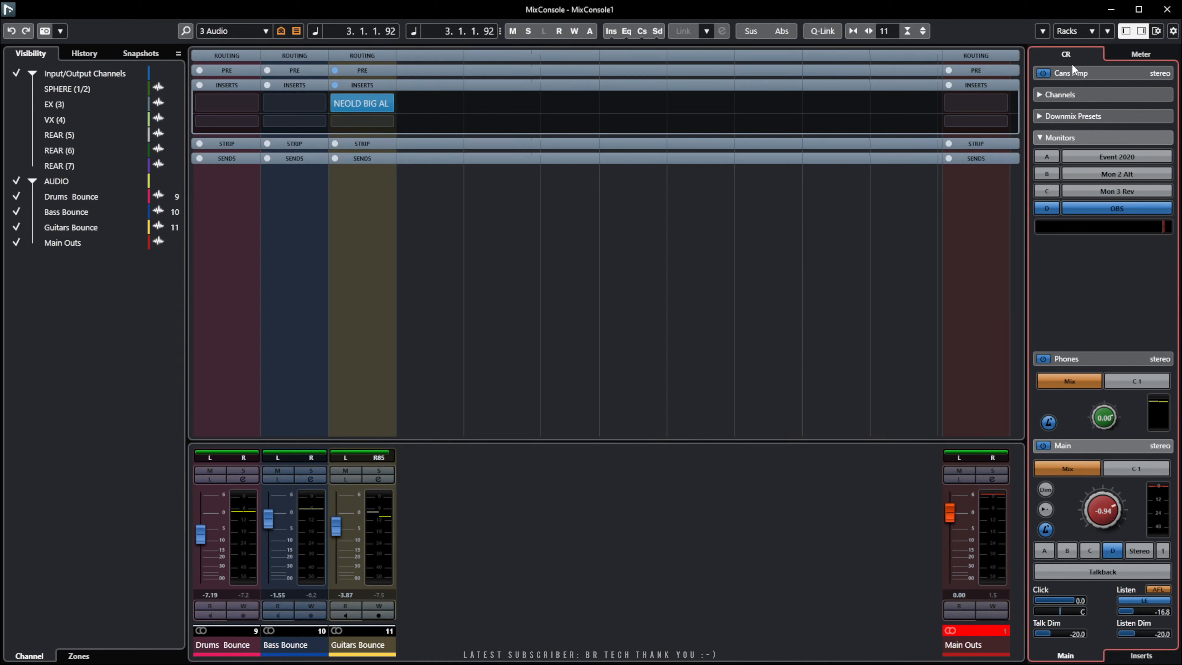
{"action": "left_click", "coordinate": [1140, 31]}
{"action": "left_click", "coordinate": [1141, 31]}
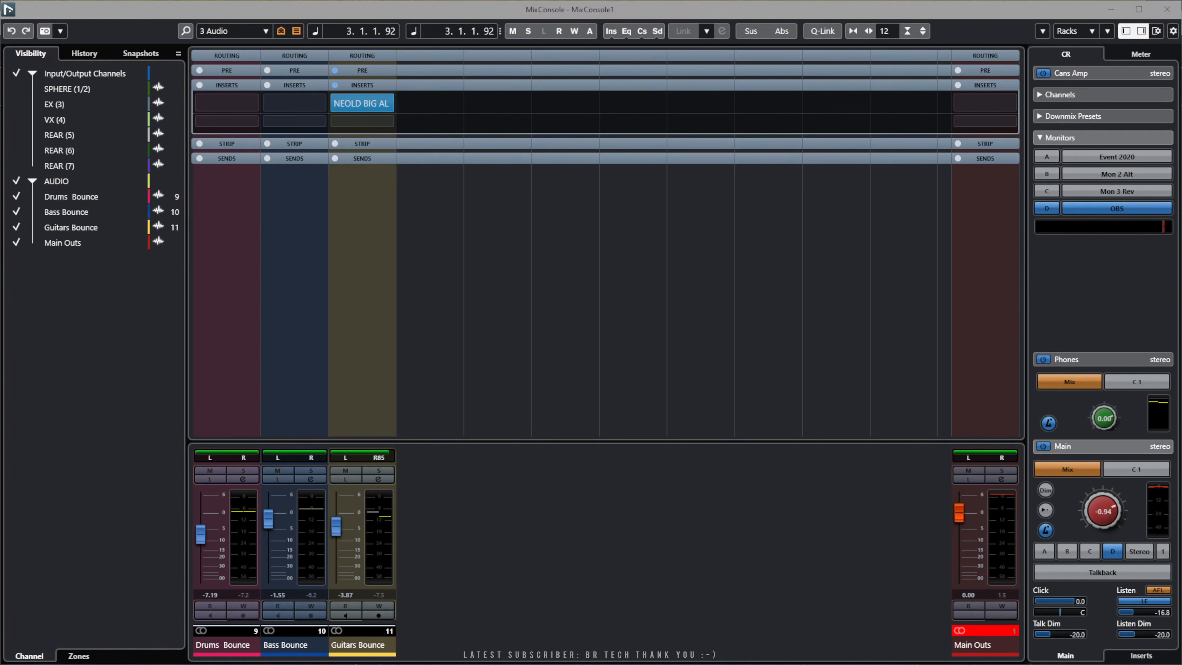
{"action": "left_click_drag", "start_coordinate": [763, 0], "coordinate": [1181, 0]}
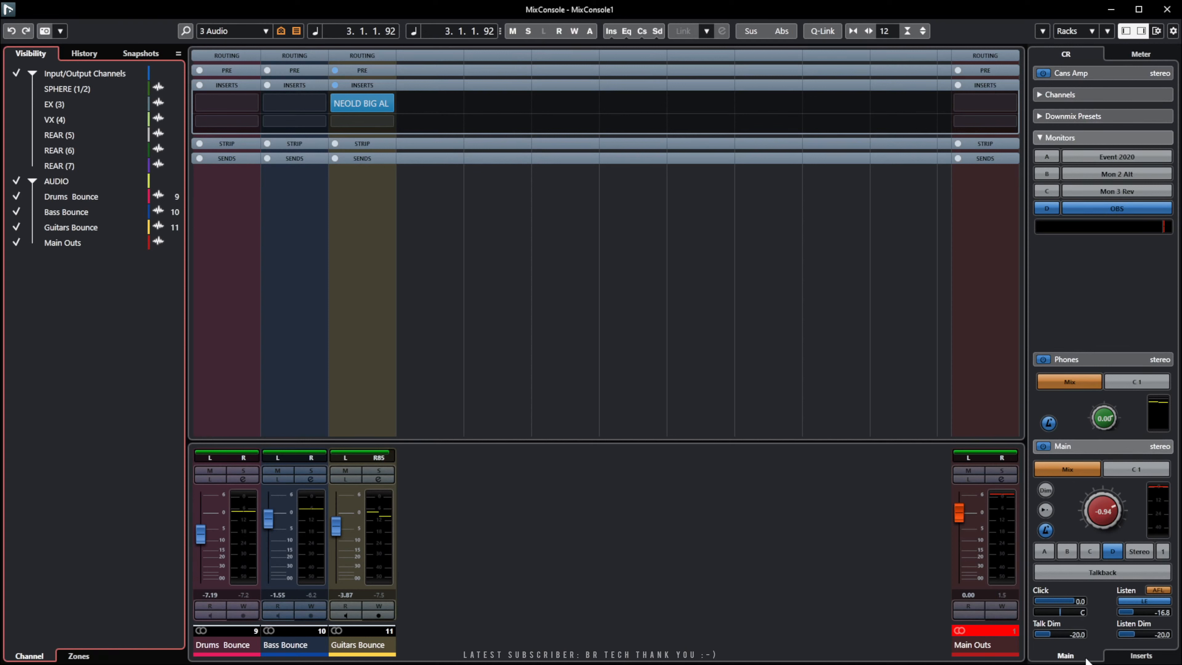
Examine the Control Room's insert and main sections and bring up the loudness meter.
{"action": "left_click", "coordinate": [1147, 660]}
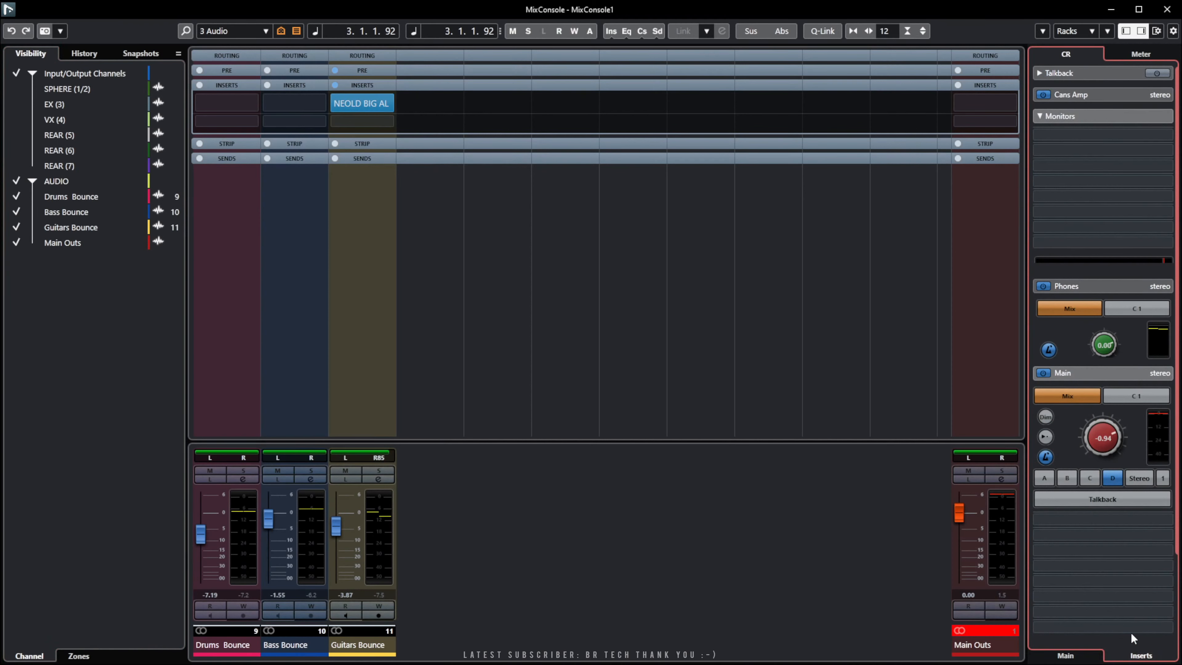
{"action": "left_click", "coordinate": [1065, 657]}
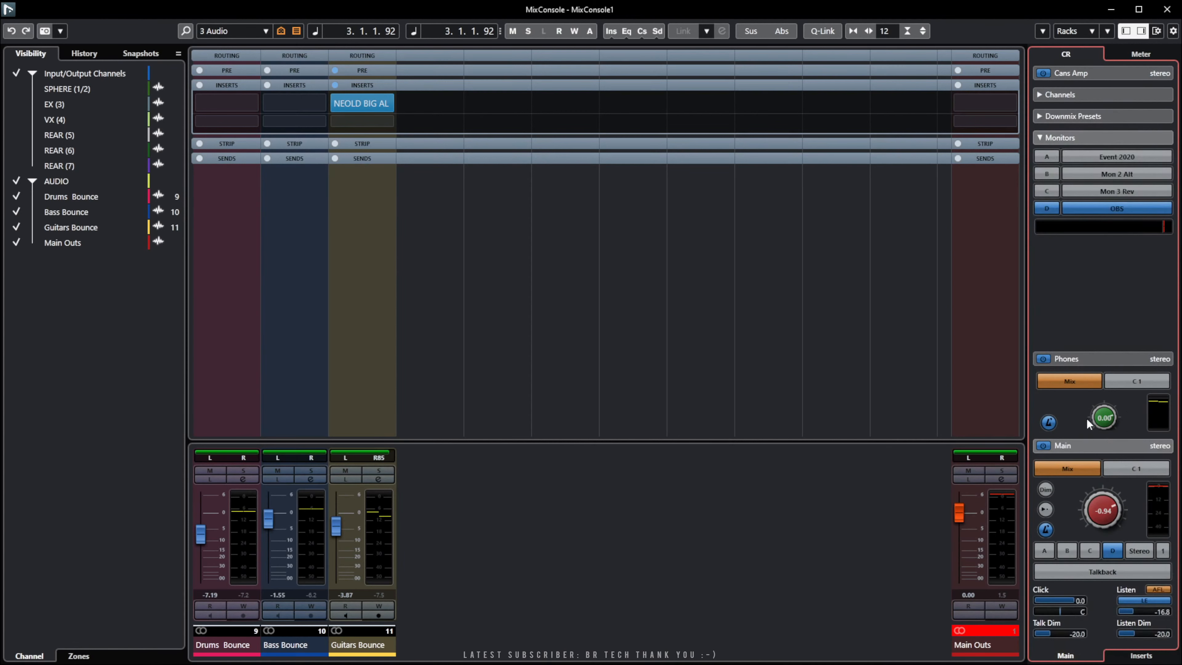
{"action": "left_click", "coordinate": [1126, 51]}
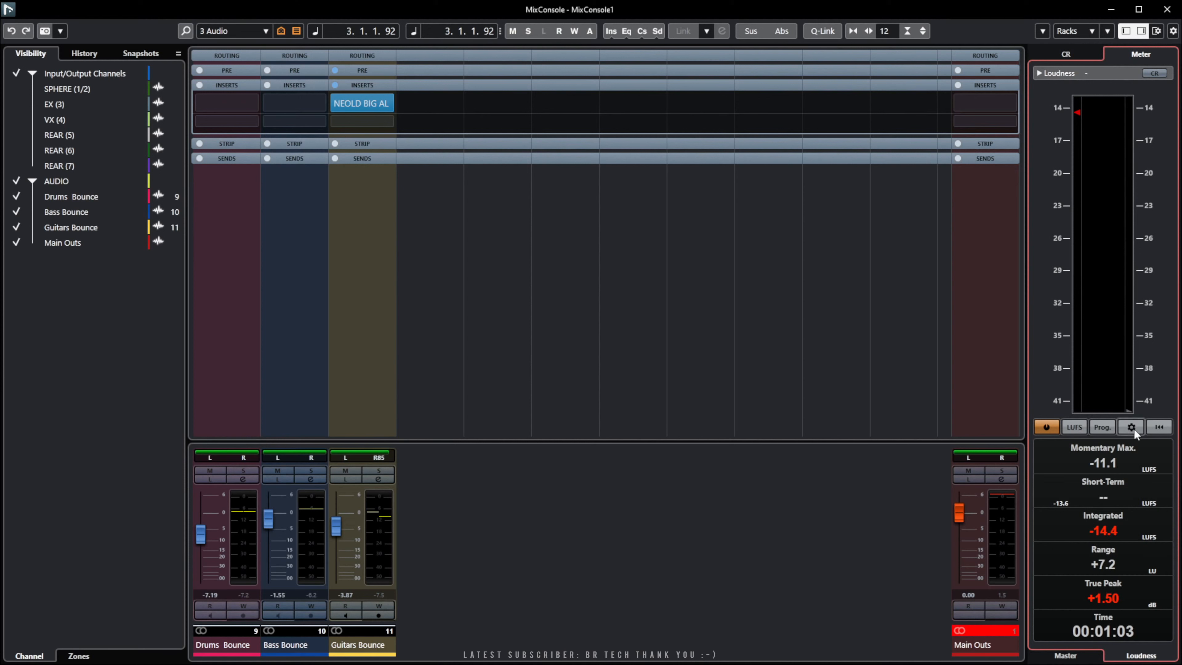
Reset the loudness measurement and check the loudness settings without changing them.
{"action": "left_click", "coordinate": [1157, 427]}
{"action": "left_click", "coordinate": [1128, 427]}
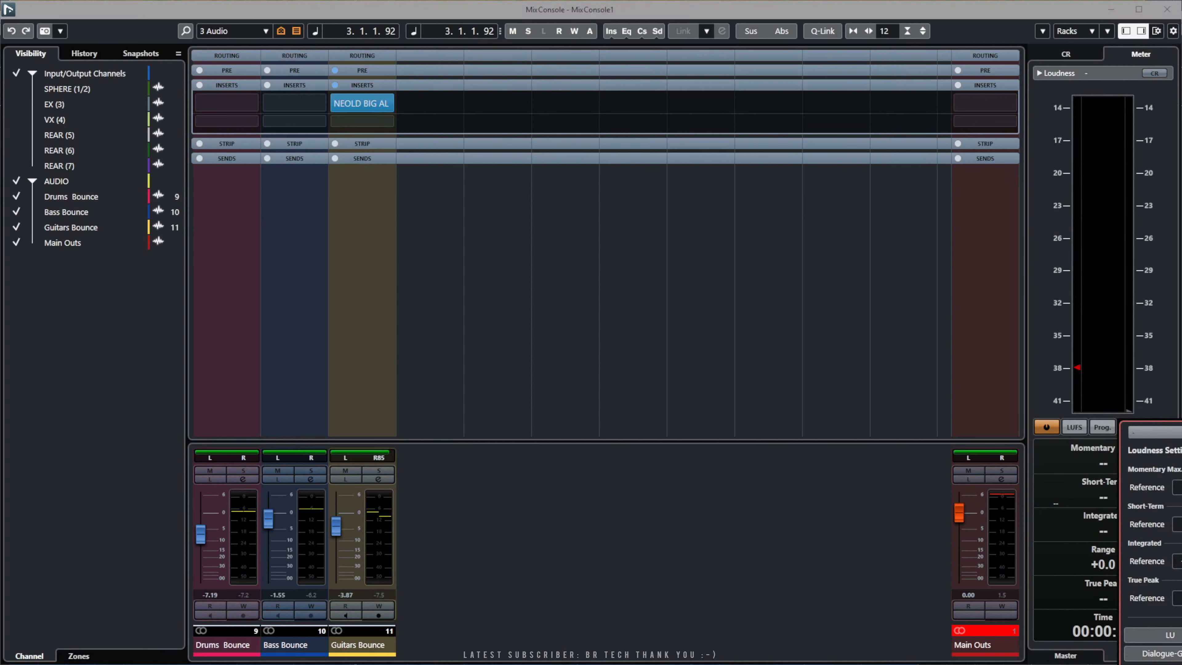
{"action": "left_click", "coordinate": [1050, 383]}
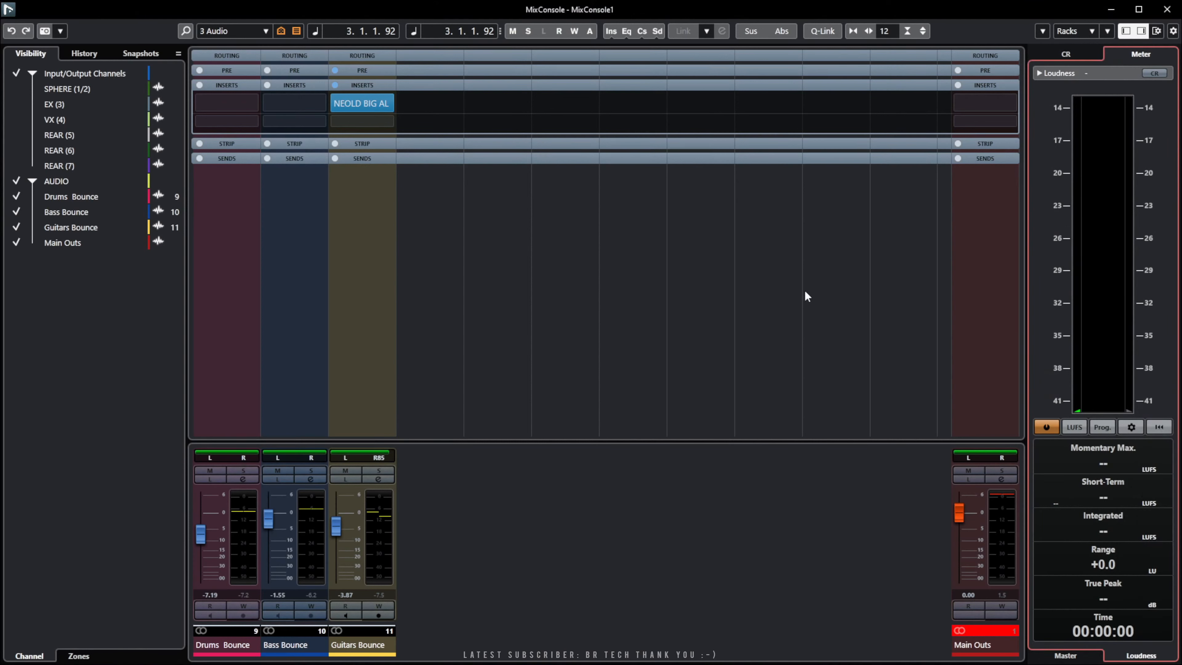
Return the project cursor to the start and open the Control Room in a separate window beside the mixer.
{"action": "key", "text": "Home"}
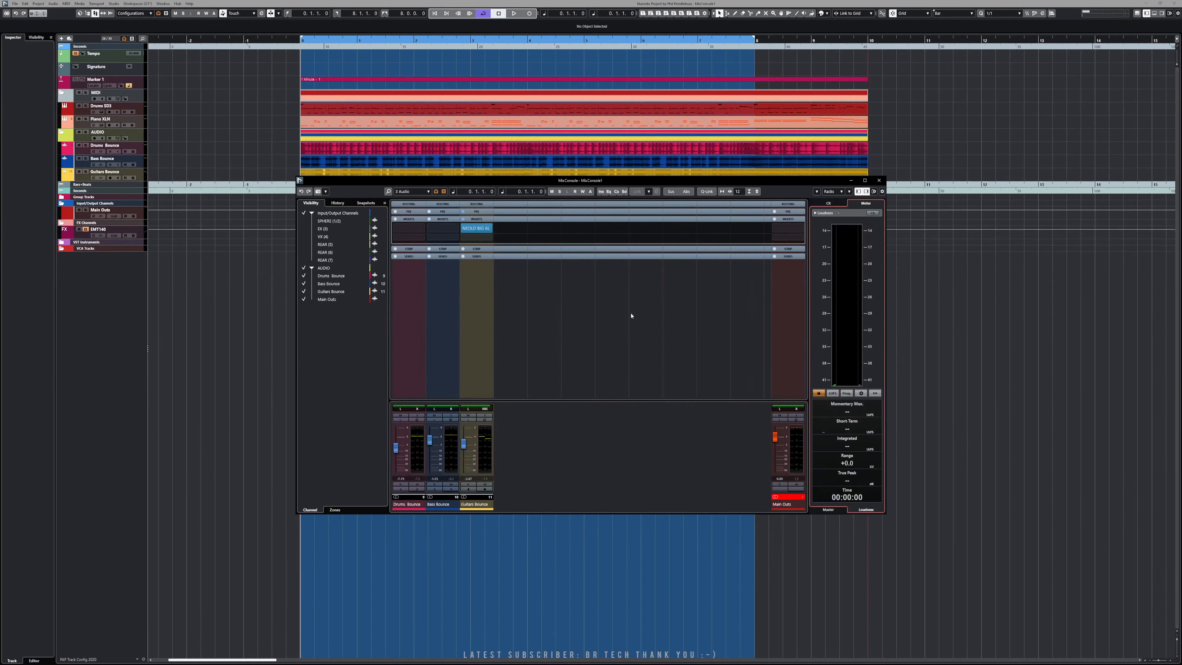
{"action": "key", "text": "ctrl+F3"}
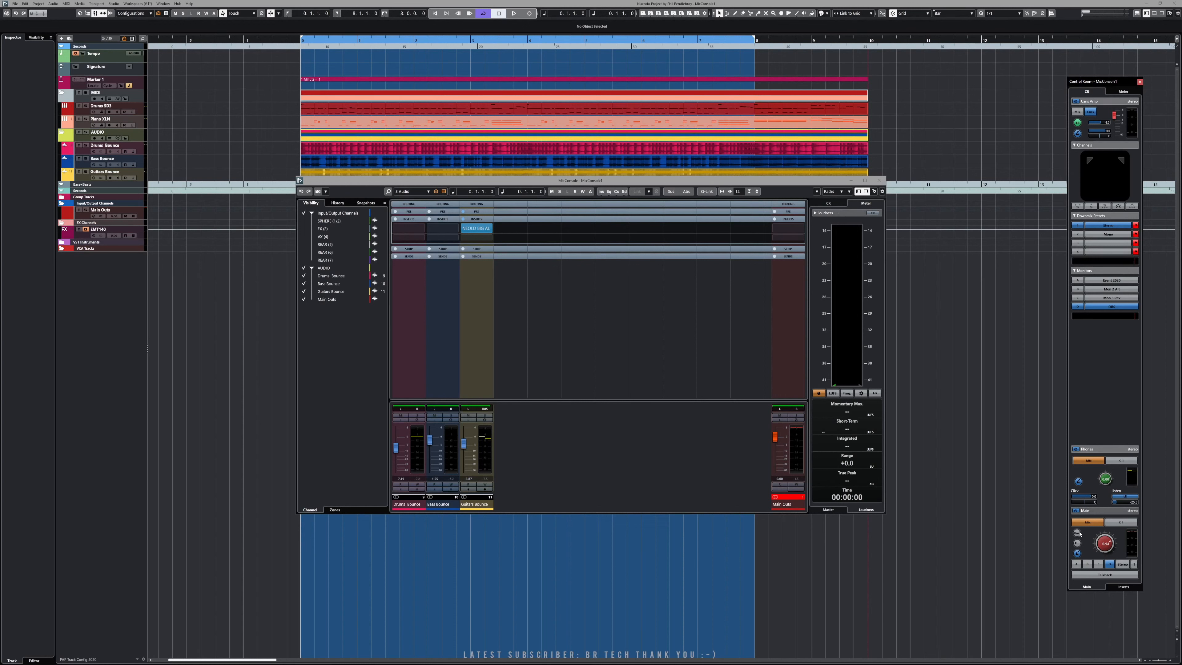
{"action": "left_click_drag", "start_coordinate": [1101, 86], "coordinate": [1111, 81]}
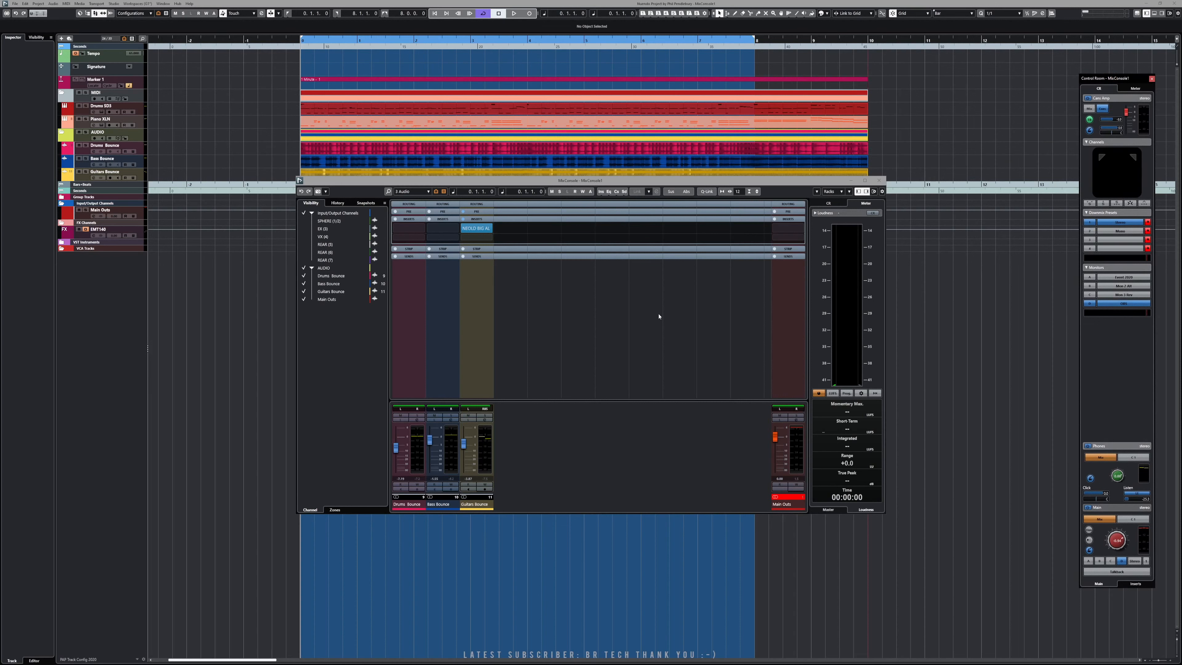
Play the project to monitor the loudness readings and toggle the meter's unit between LUFS and LU.
{"action": "key", "text": "space"}
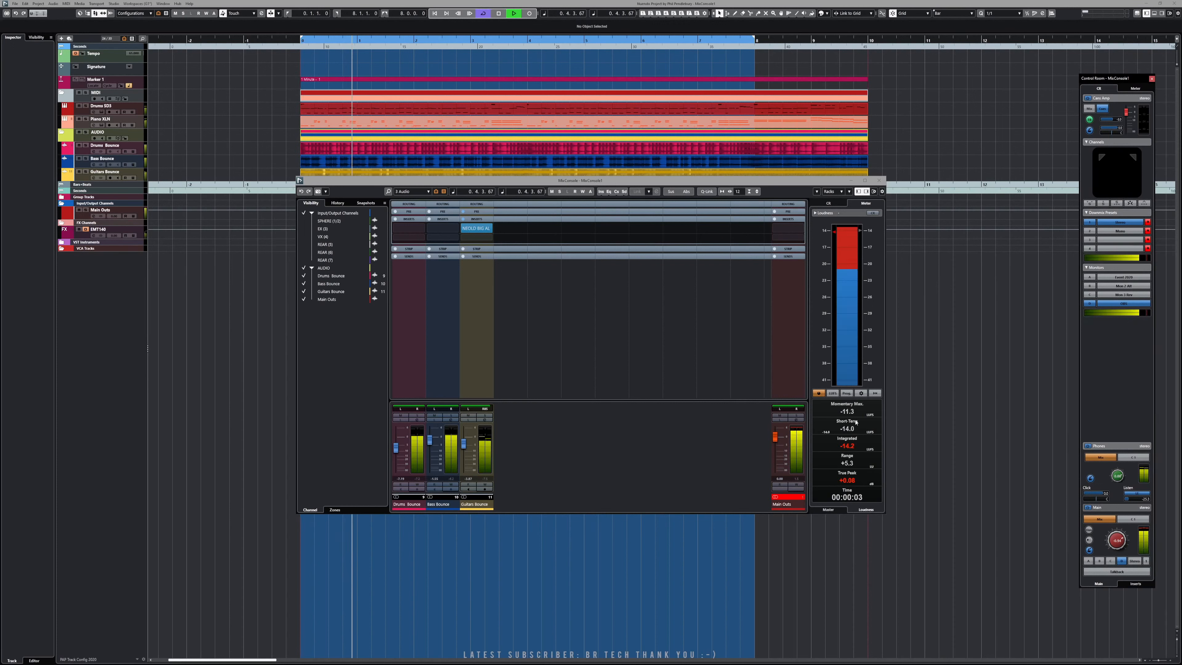
{"action": "left_click", "coordinate": [832, 393]}
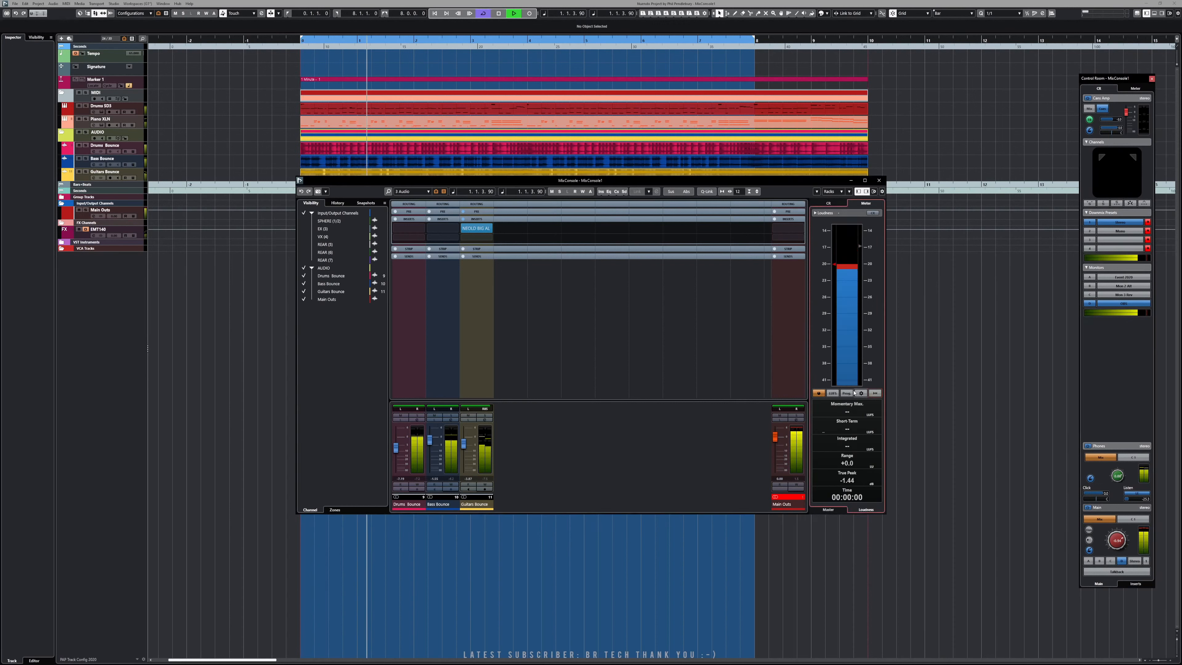
{"action": "left_click", "coordinate": [833, 393]}
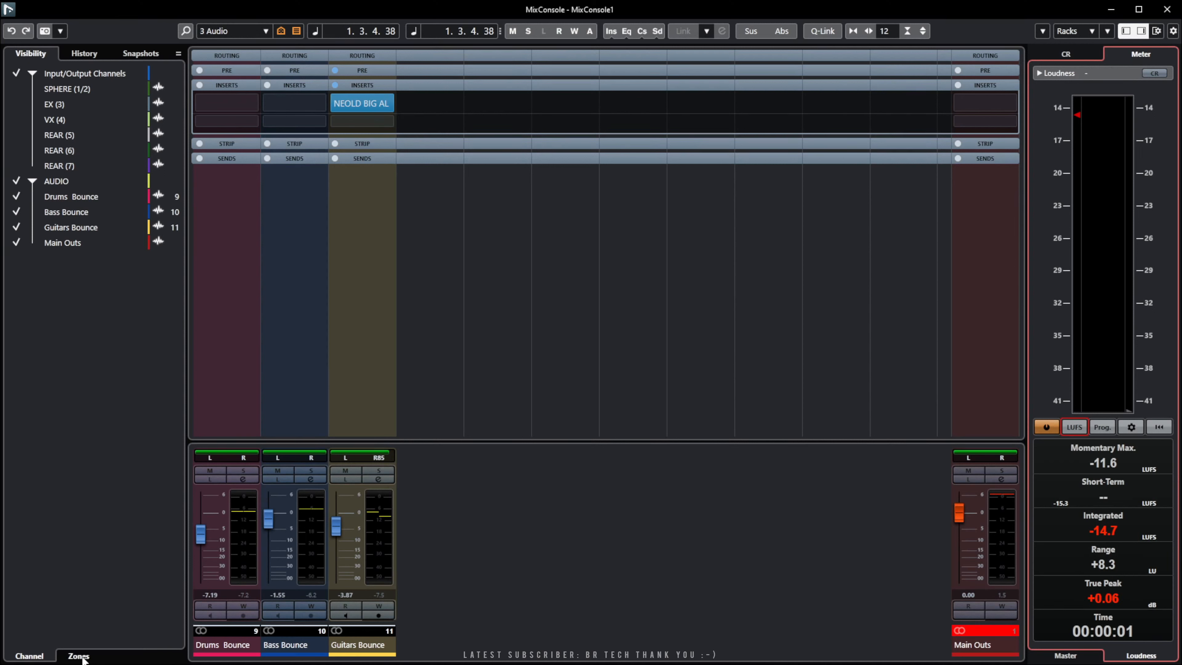
Review the zone assignments of the mixer channels and return to the channel visibility list.
{"action": "left_click", "coordinate": [88, 392]}
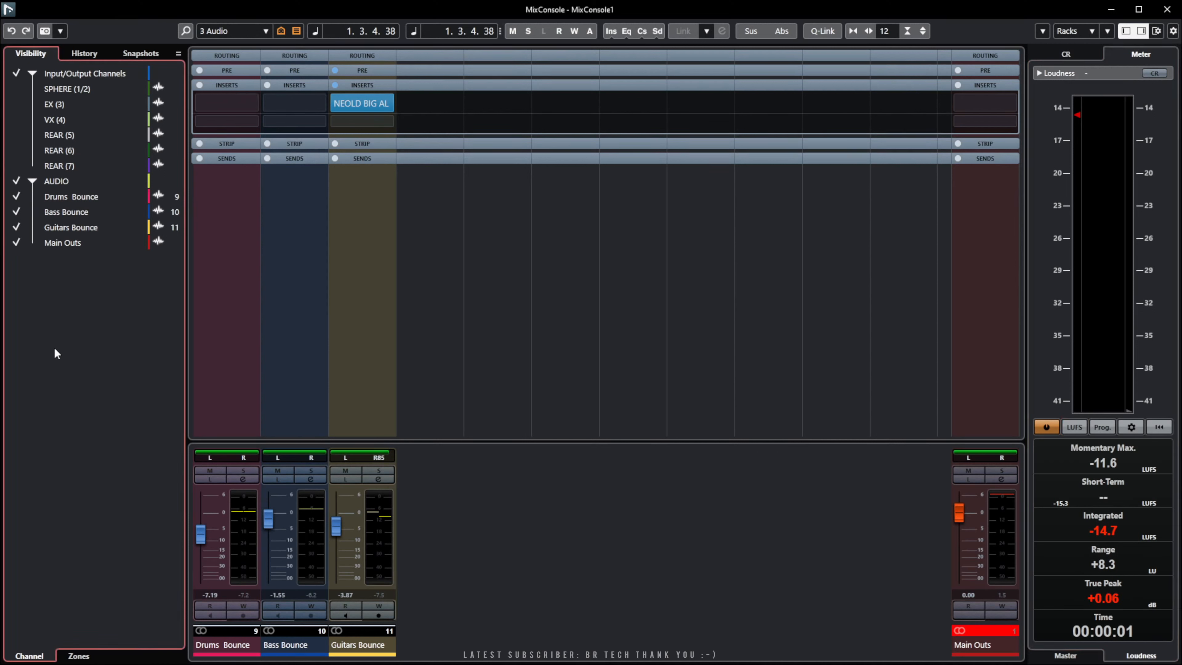
{"action": "left_click", "coordinate": [77, 655]}
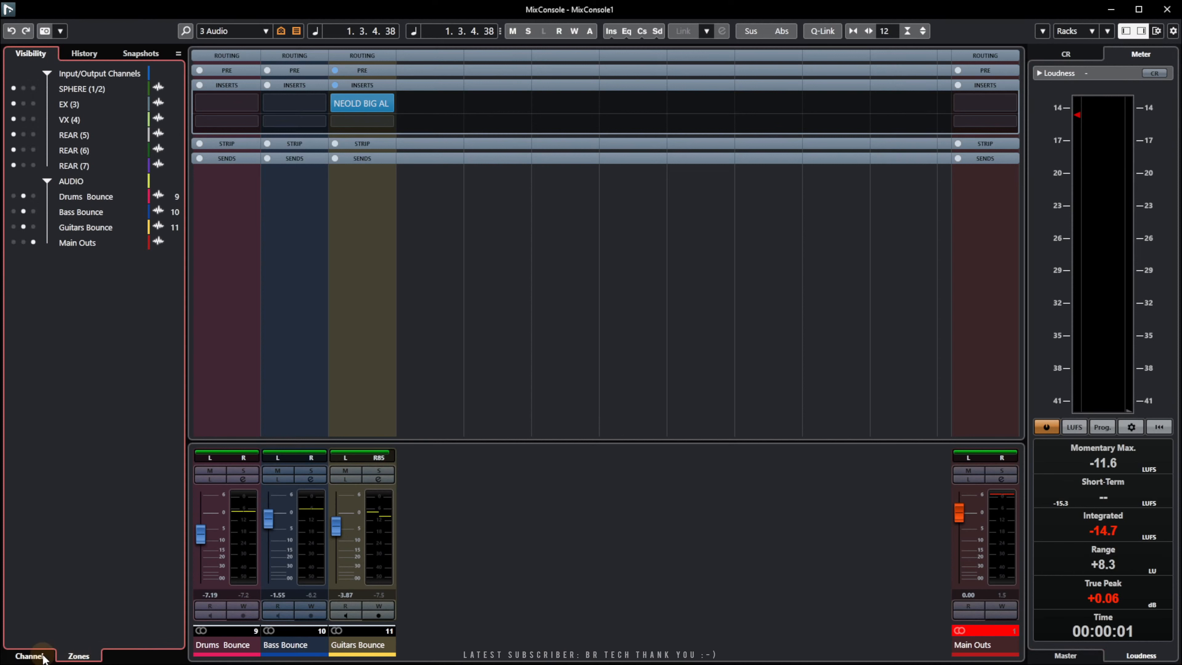
{"action": "left_click", "coordinate": [31, 655]}
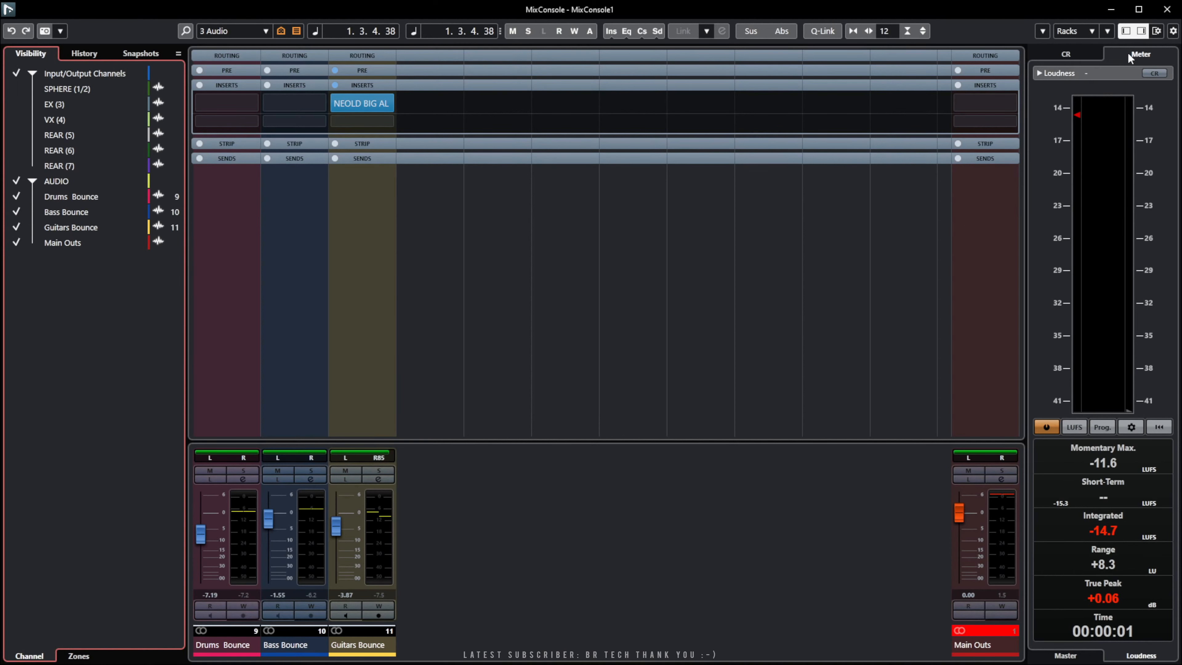
Toggle the MixConsole's left and right zones, leaving both hidden.
{"action": "left_click", "coordinate": [1141, 31]}
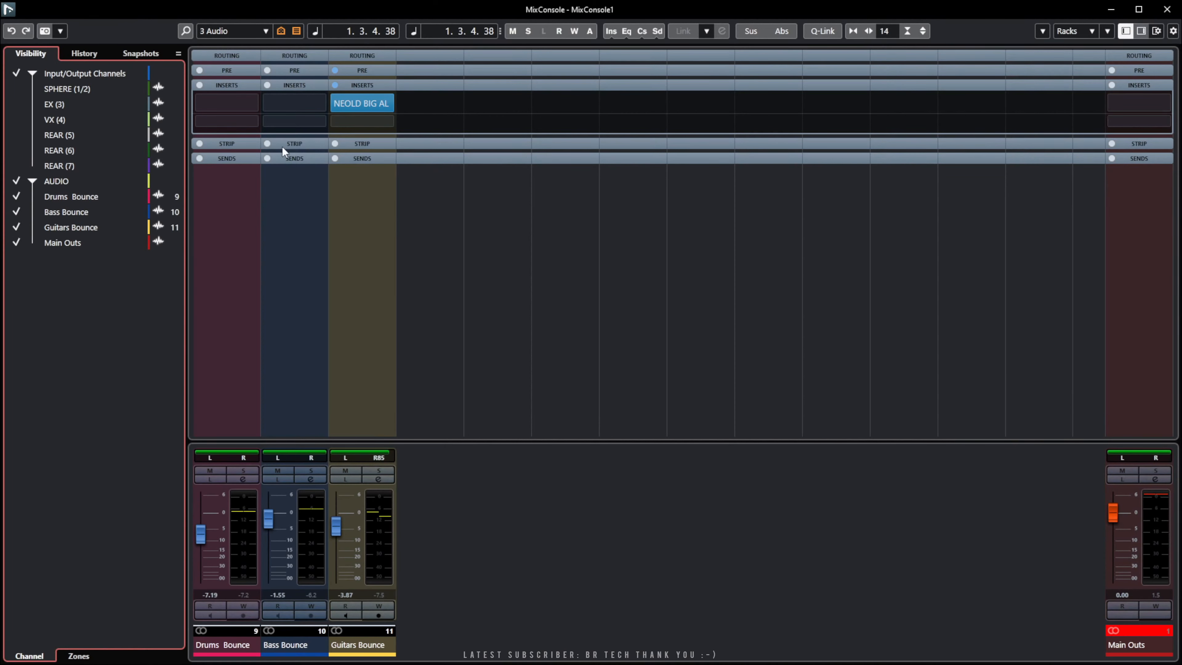
{"action": "left_click", "coordinate": [1126, 31]}
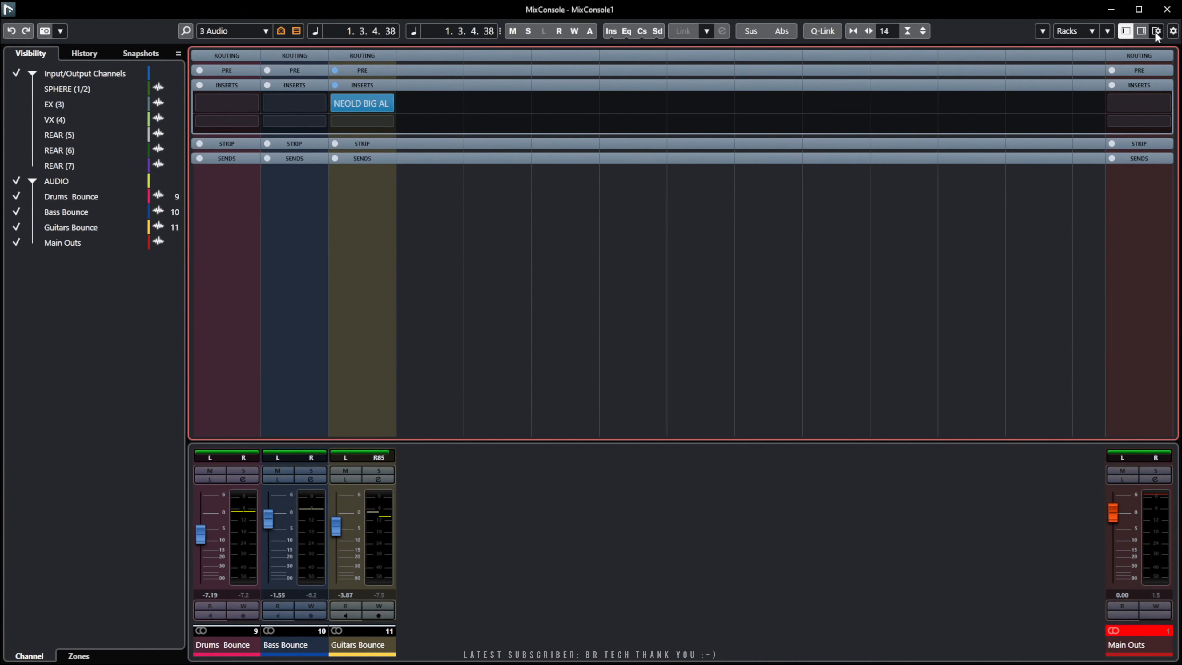
{"action": "left_click", "coordinate": [1127, 31]}
{"action": "left_click", "coordinate": [1140, 31]}
{"action": "left_click", "coordinate": [1124, 32]}
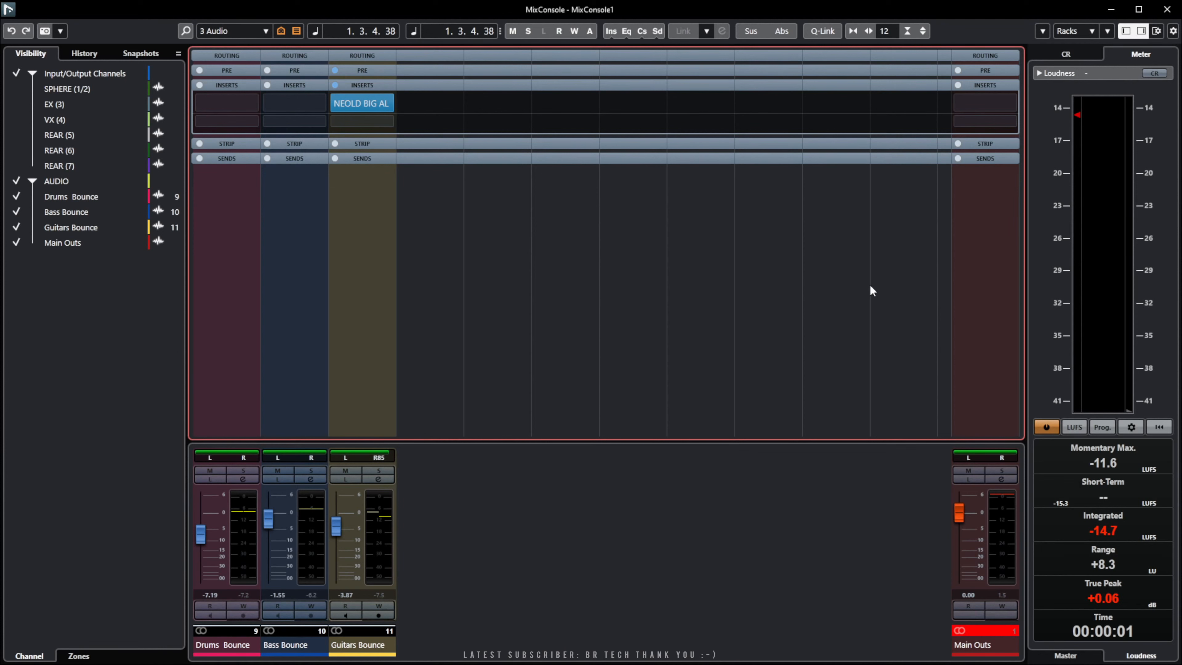
{"action": "left_click", "coordinate": [1138, 33]}
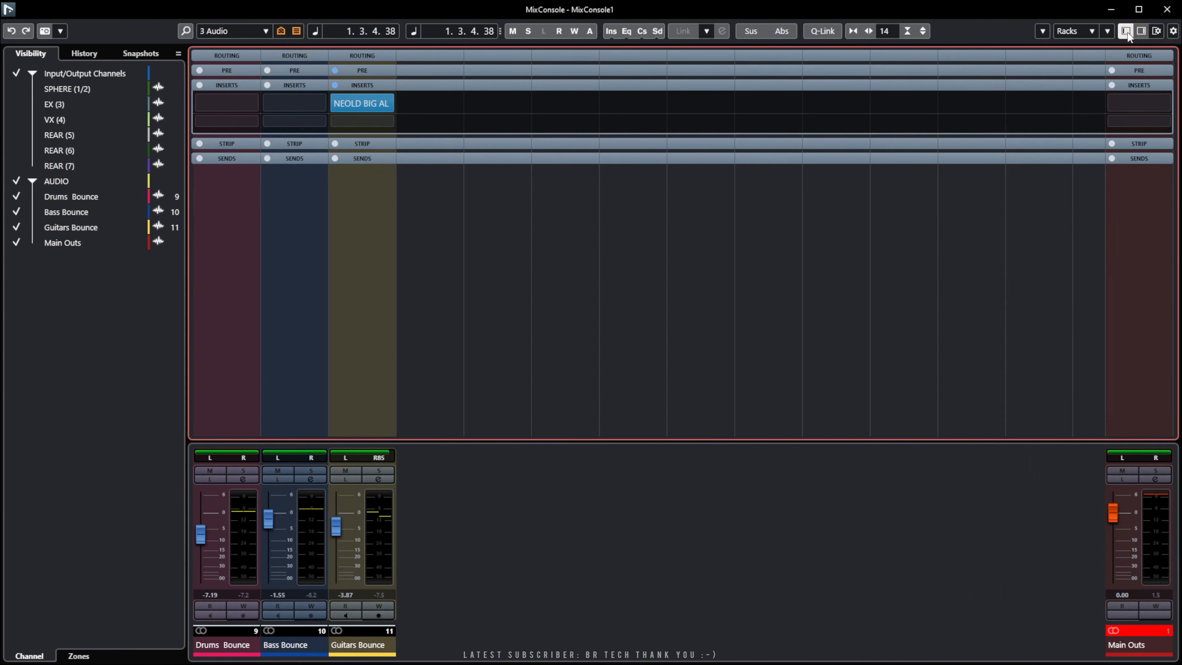
{"action": "left_click", "coordinate": [1126, 32]}
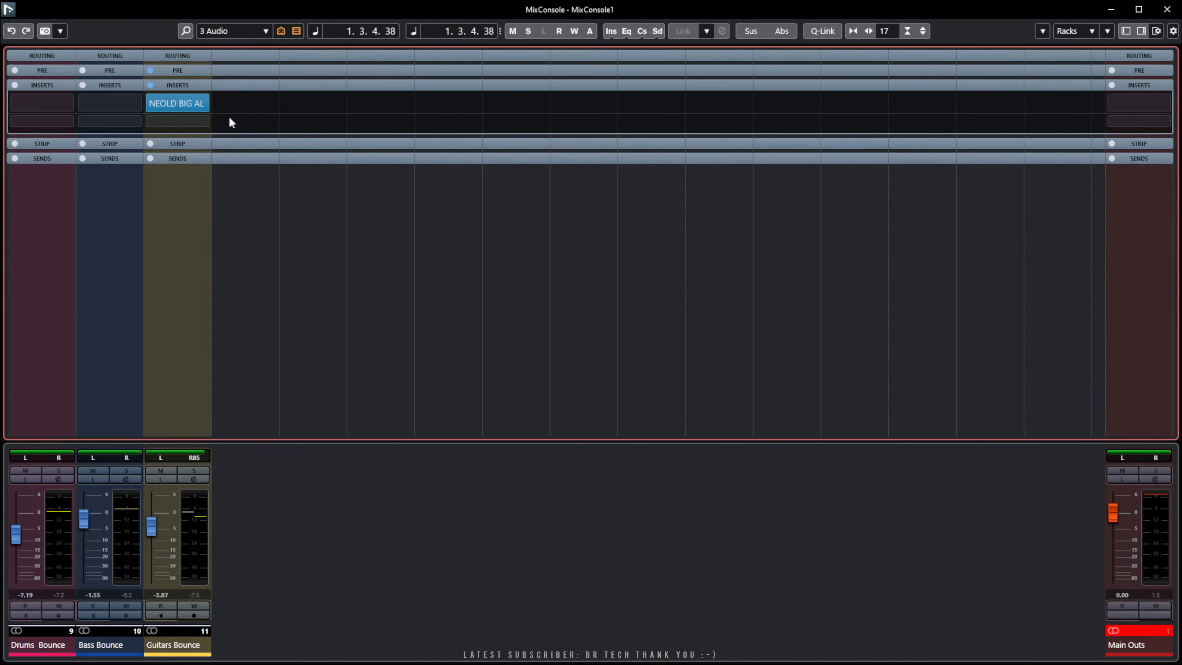
Switch the mixer to the ALL configuration and enlarge the fader section by raising its upper divider.
{"action": "left_click", "coordinate": [272, 31]}
{"action": "left_click", "coordinate": [252, 49]}
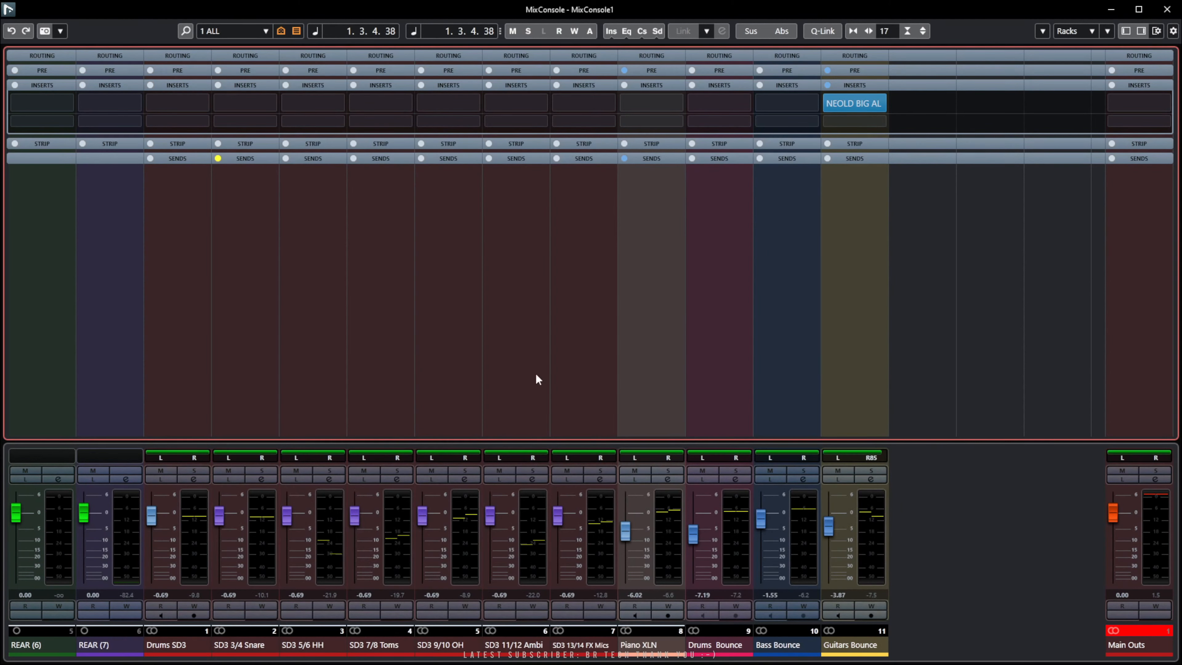
{"action": "left_click_drag", "start_coordinate": [445, 440], "coordinate": [448, 406]}
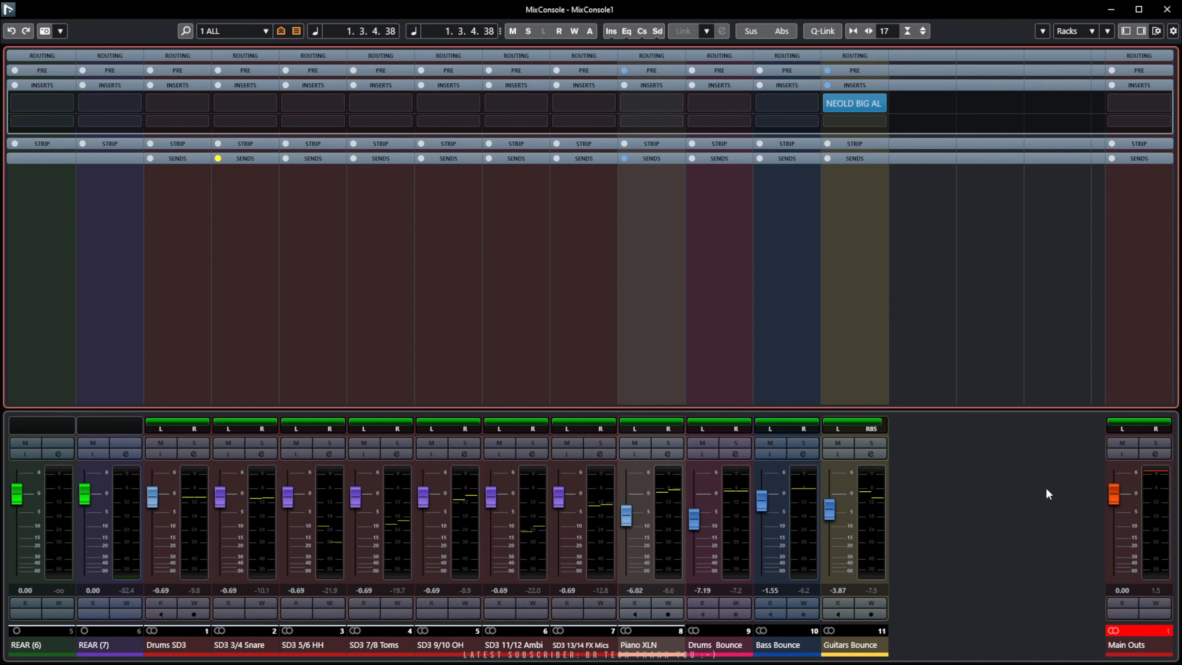
Show the MixConsole's left and right zones and hide both again.
{"action": "left_click", "coordinate": [1126, 31]}
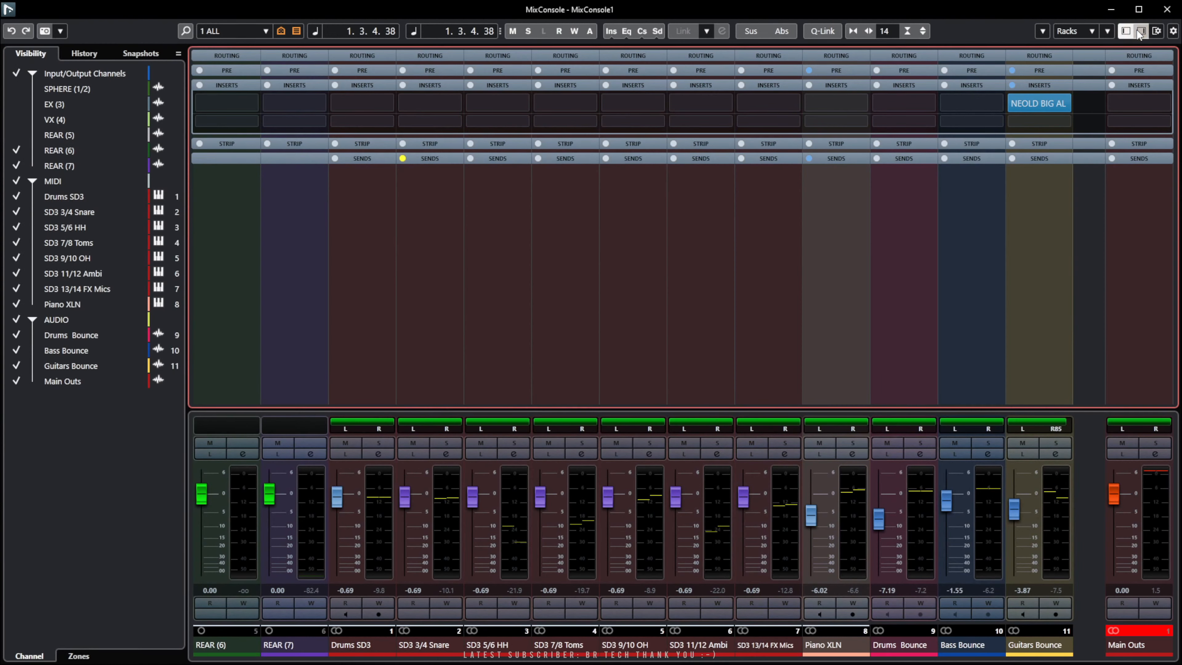
{"action": "left_click", "coordinate": [1141, 31]}
{"action": "left_click", "coordinate": [1141, 31]}
{"action": "left_click", "coordinate": [1127, 31]}
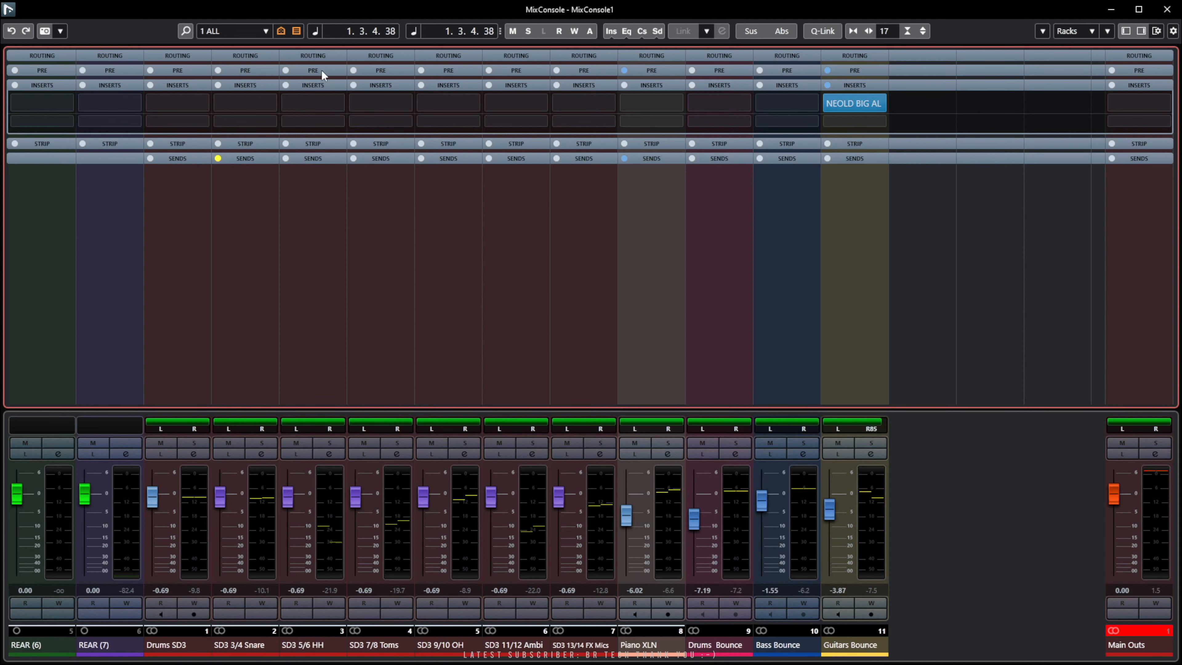
Switch the mixer to the Audio visibility configuration.
{"action": "left_click", "coordinate": [263, 31]}
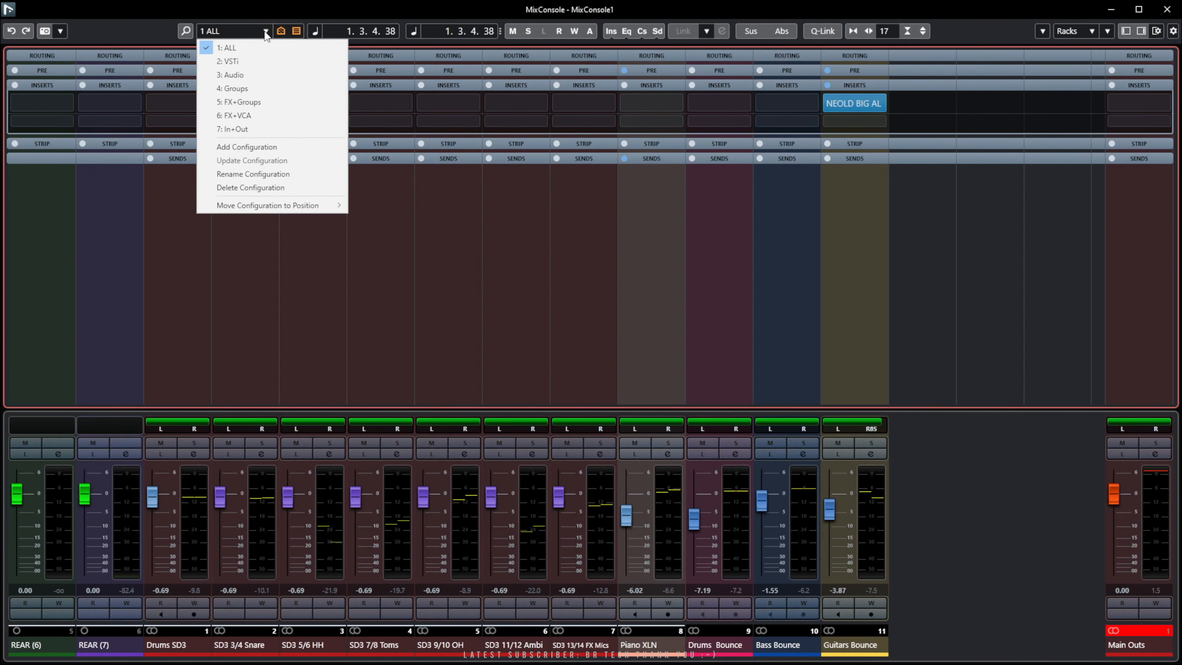
{"action": "left_click", "coordinate": [251, 79]}
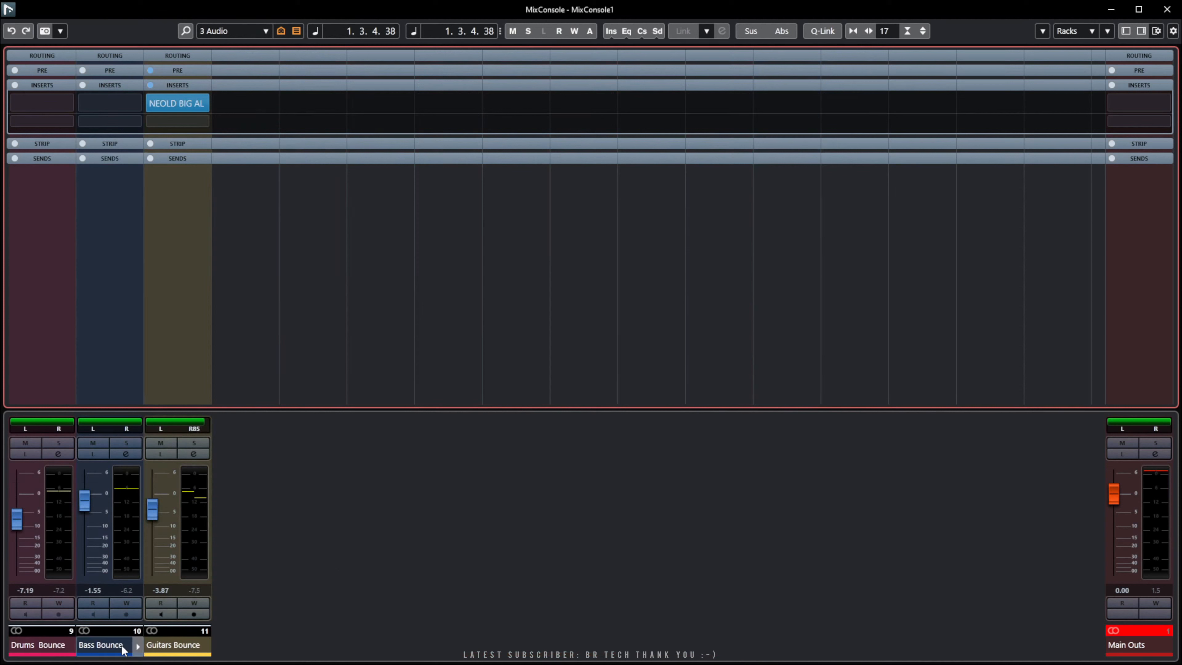
{"action": "double_click", "coordinate": [161, 647]}
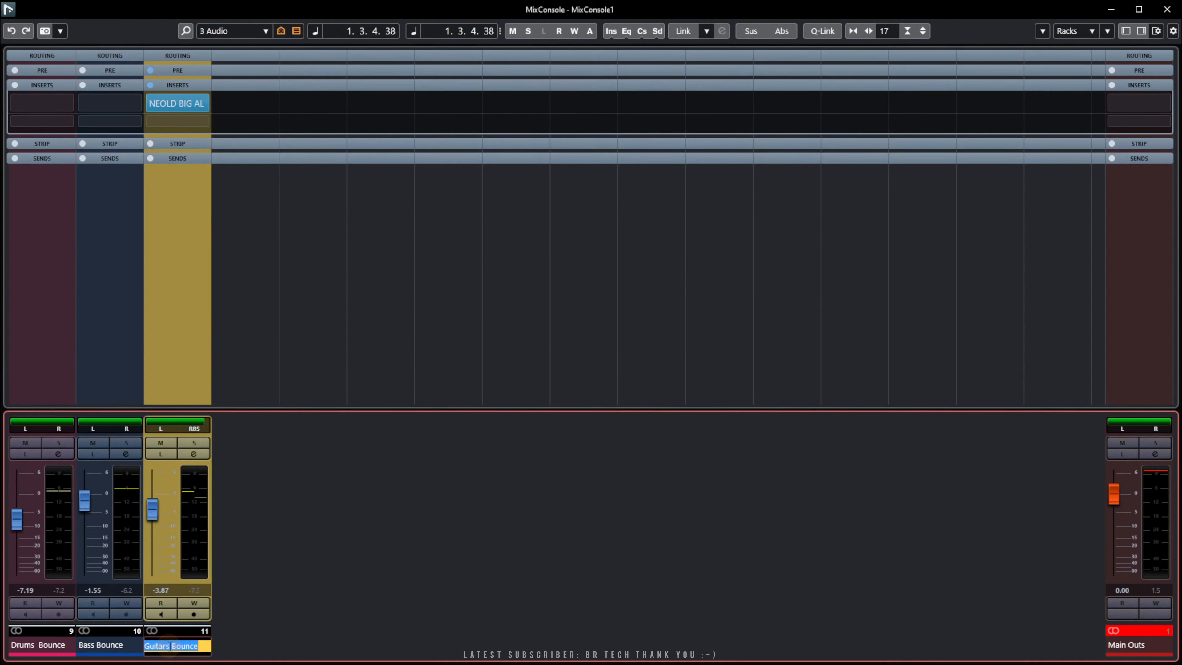
{"action": "key", "text": "End"}
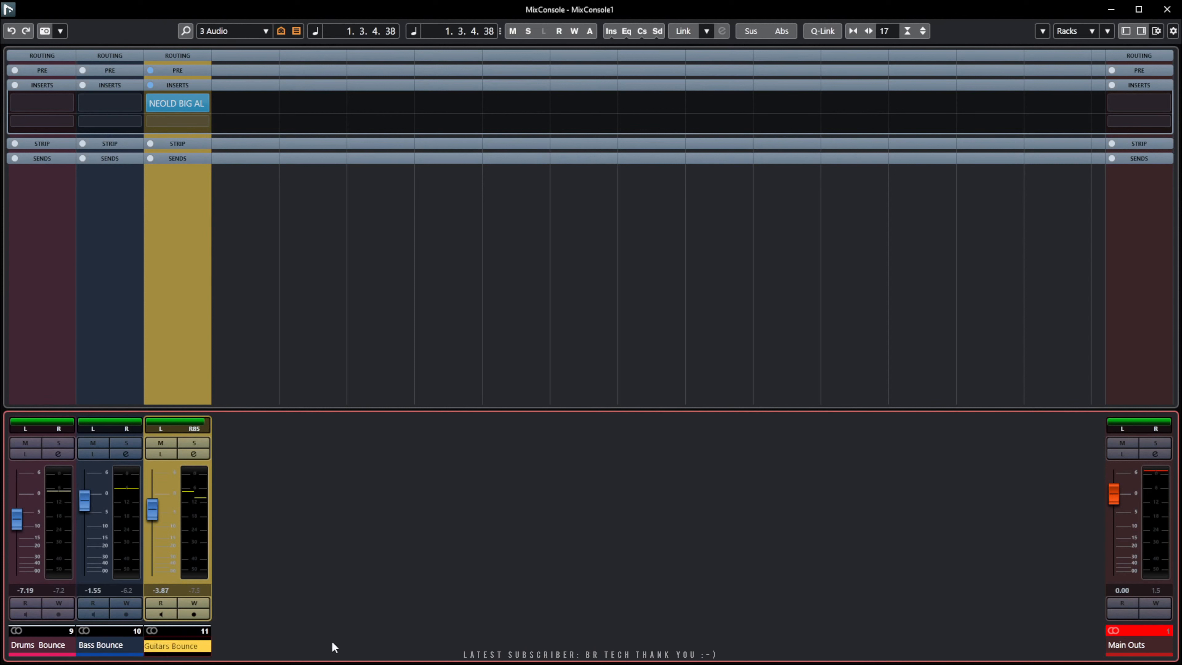
{"action": "key", "text": "BackSpace"}
{"action": "key", "text": "BackSpace"}
{"action": "key", "text": "BackSpace"}
{"action": "key", "text": "BackSpace"}
{"action": "key", "text": "BackSpace"}
{"action": "key", "text": "BackSpace"}
{"action": "key", "text": "BackSpace"}
{"action": "key", "text": "Escape"}
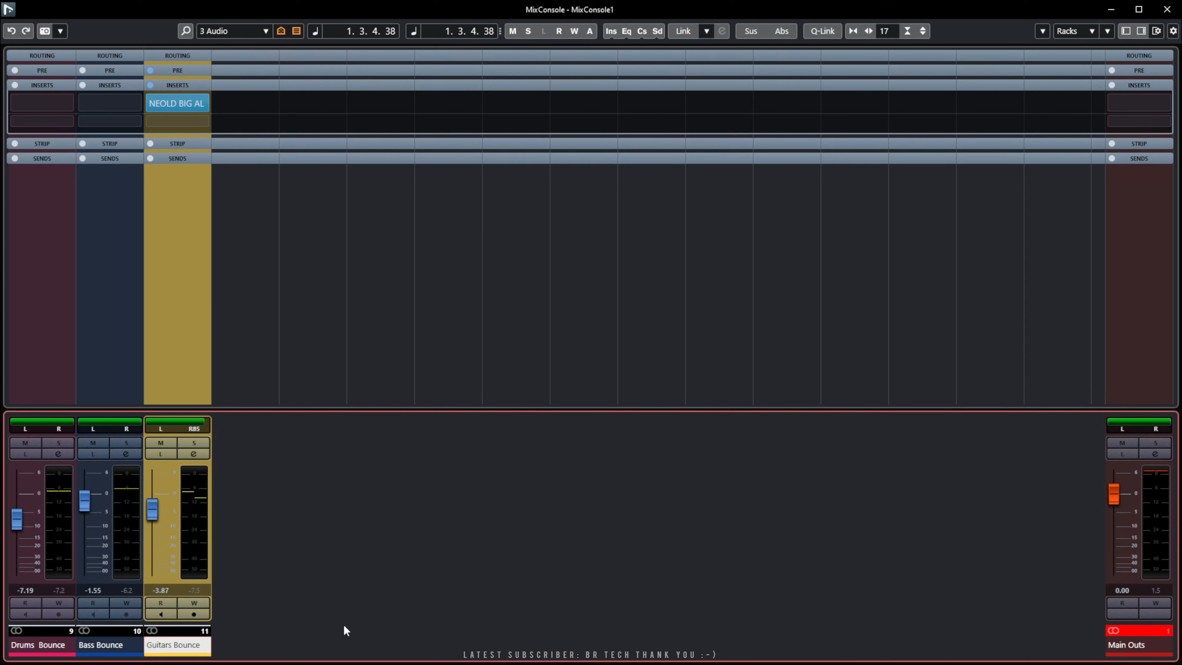
Recolor the Guitars Bounce channel green and the Bass Bounce channel a brighter blue.
{"action": "left_click", "coordinate": [206, 646]}
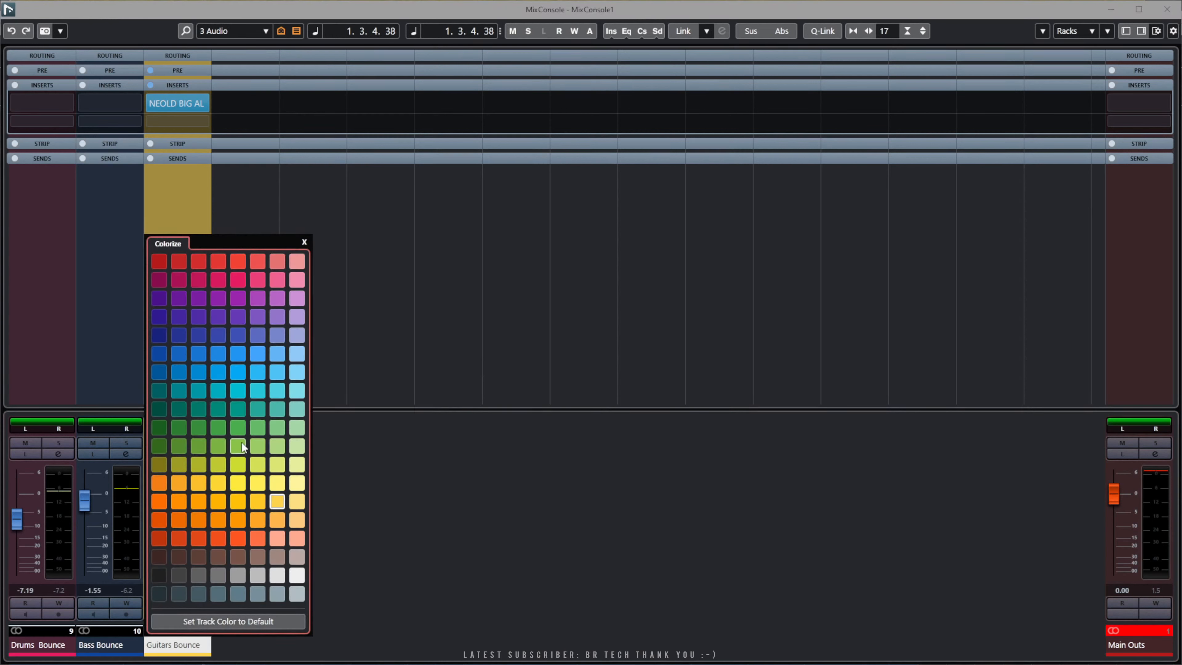
{"action": "left_click", "coordinate": [218, 428]}
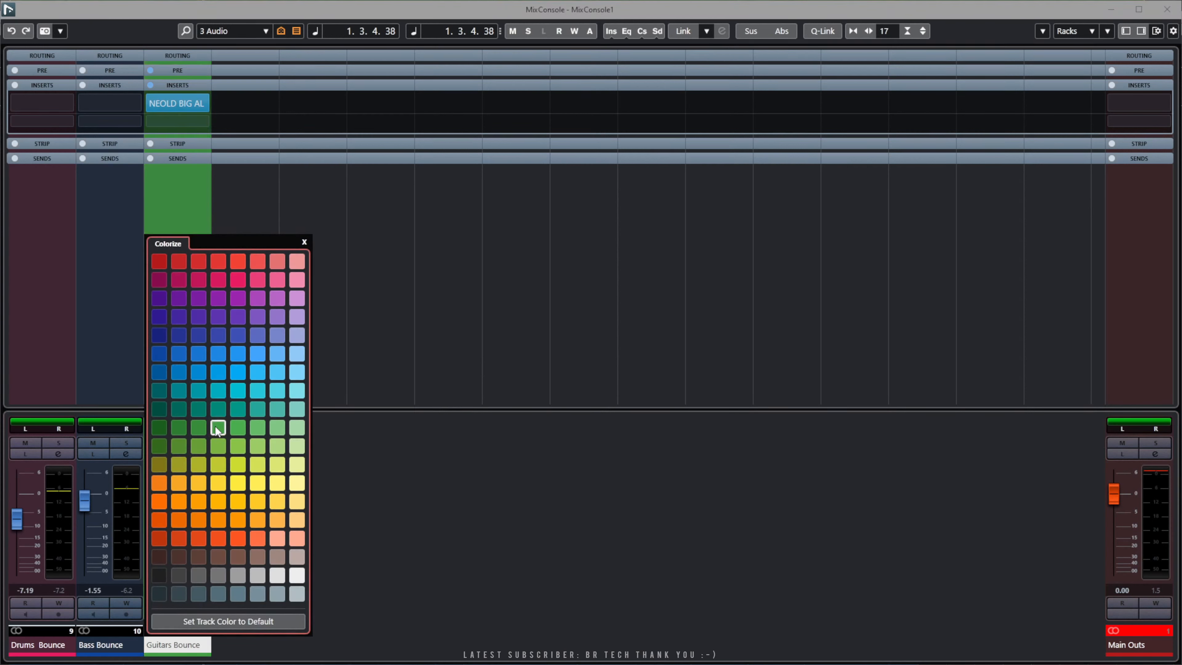
{"action": "left_click", "coordinate": [391, 549]}
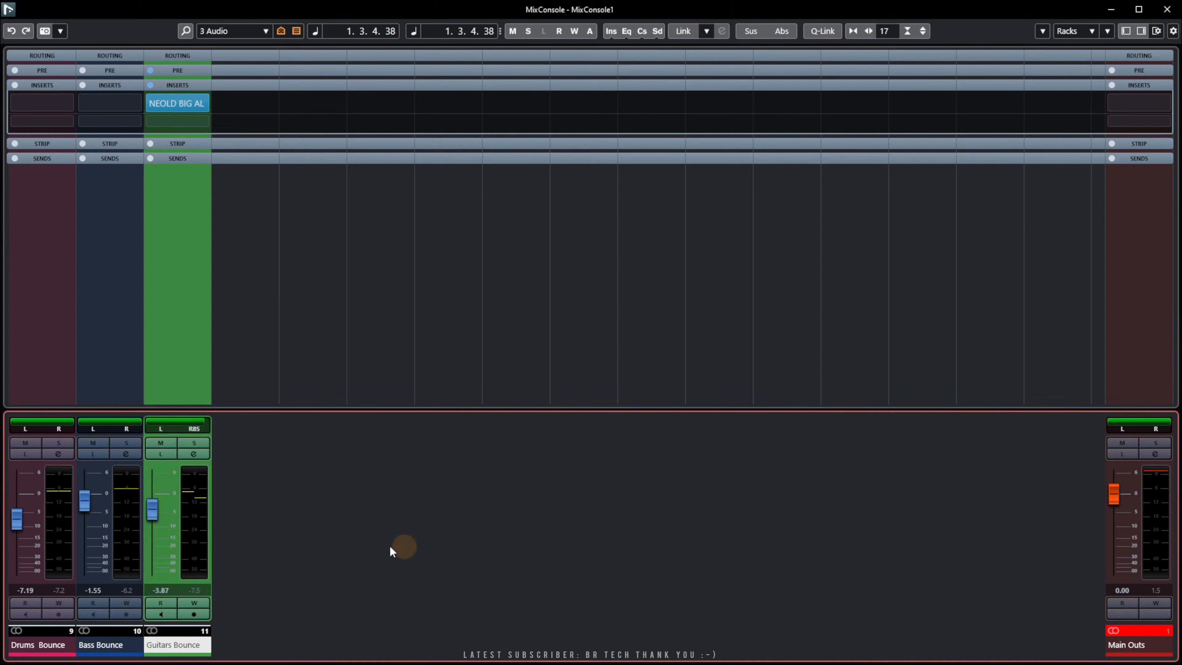
{"action": "left_click", "coordinate": [137, 654]}
{"action": "left_click", "coordinate": [186, 354]}
{"action": "left_click", "coordinate": [375, 504]}
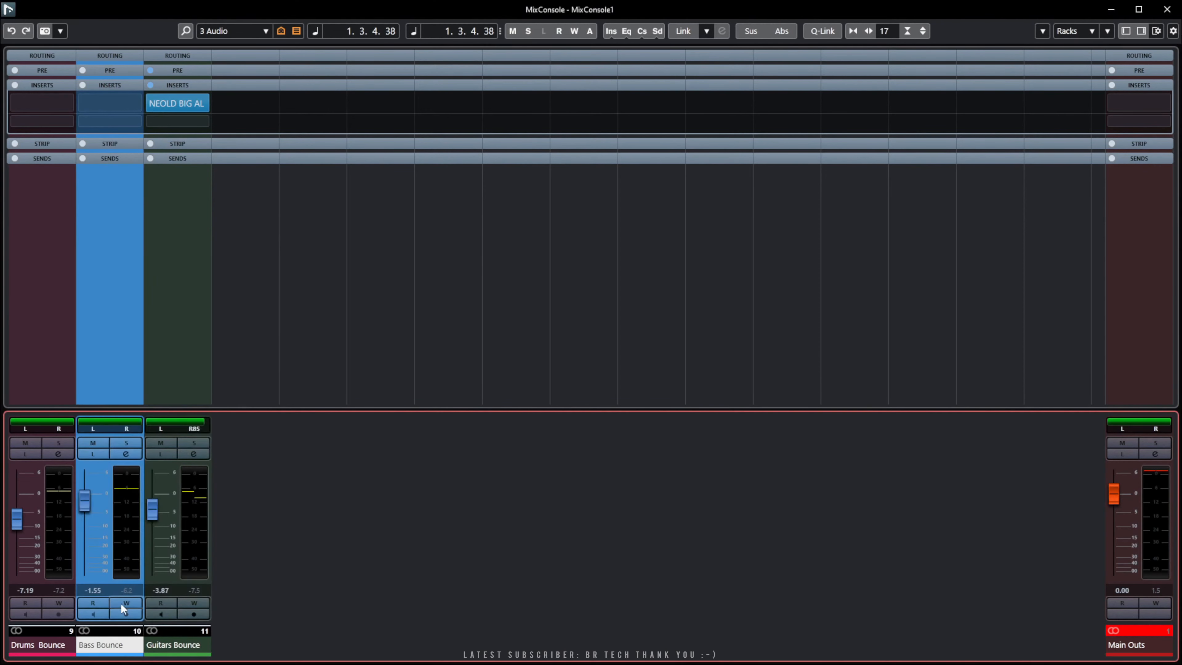
Recolor the Drums Bounce channel a lighter pink.
{"action": "left_click", "coordinate": [71, 648]}
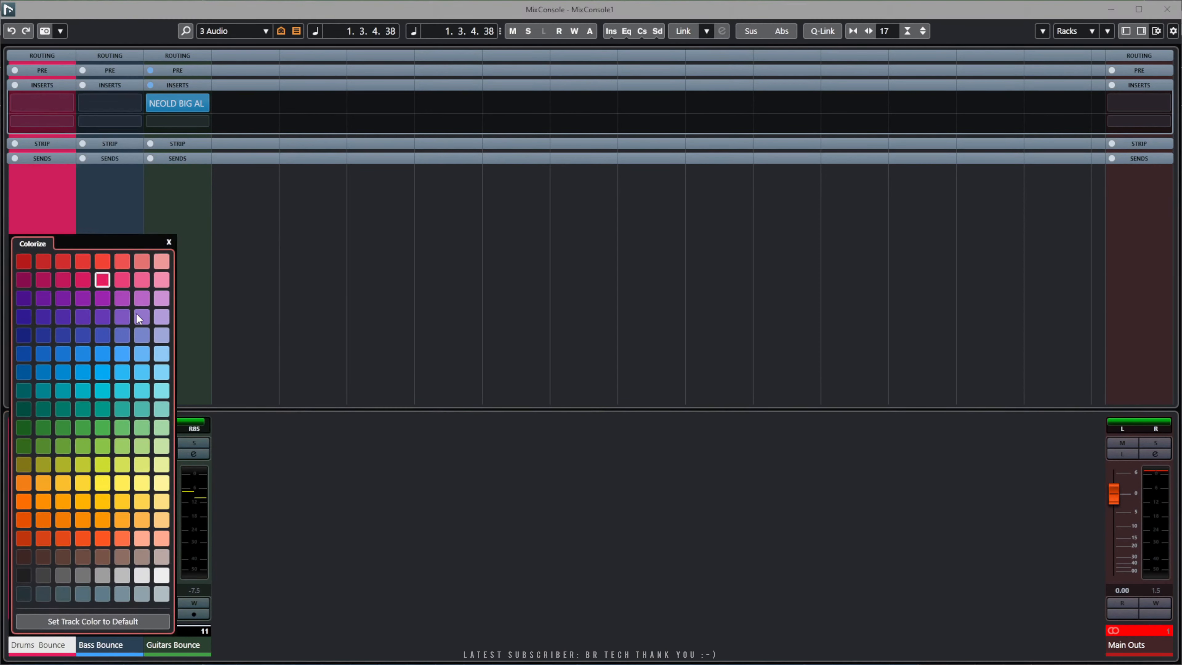
{"action": "left_click", "coordinate": [138, 285]}
{"action": "left_click", "coordinate": [335, 521]}
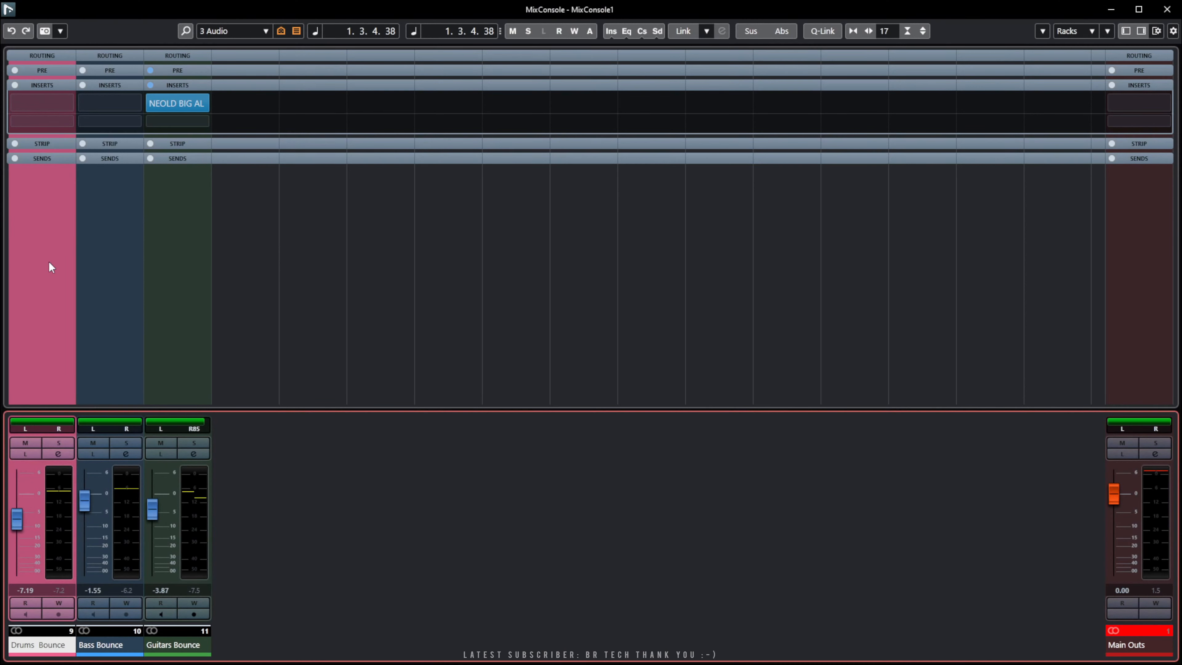
{"action": "left_click", "coordinate": [121, 268]}
{"action": "left_click", "coordinate": [155, 264]}
{"action": "left_click", "coordinate": [53, 284]}
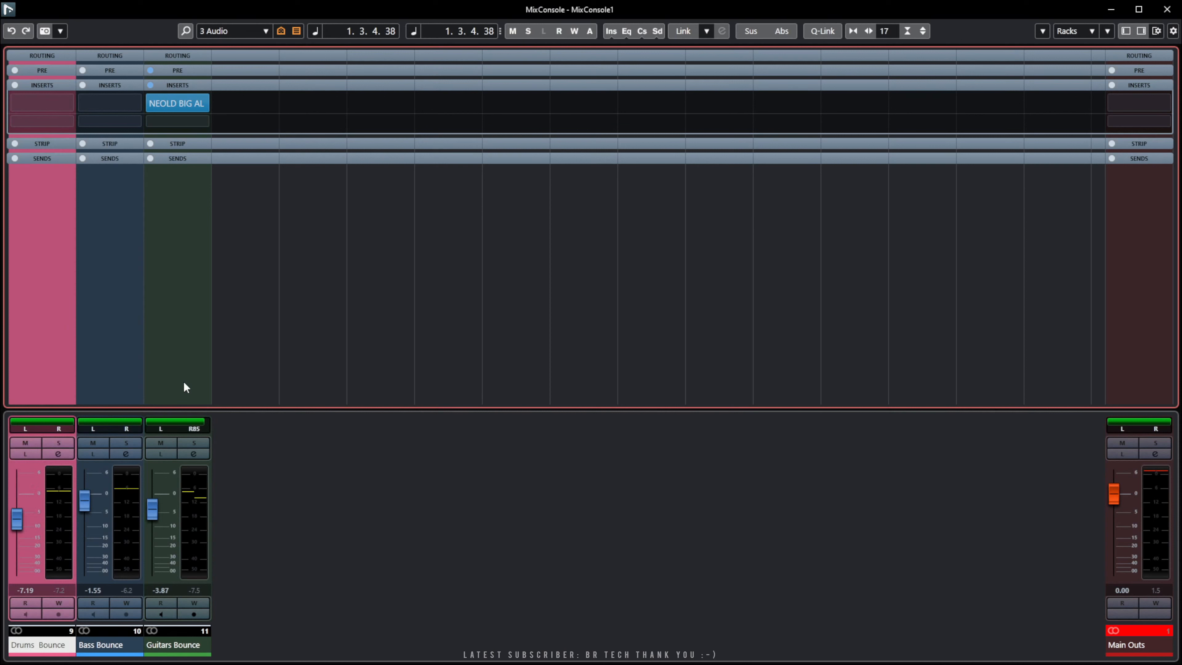
Examine the commands available for the Guitars Bounce channel, including the Other Commands group, and dismiss them.
{"action": "right_click", "coordinate": [175, 475]}
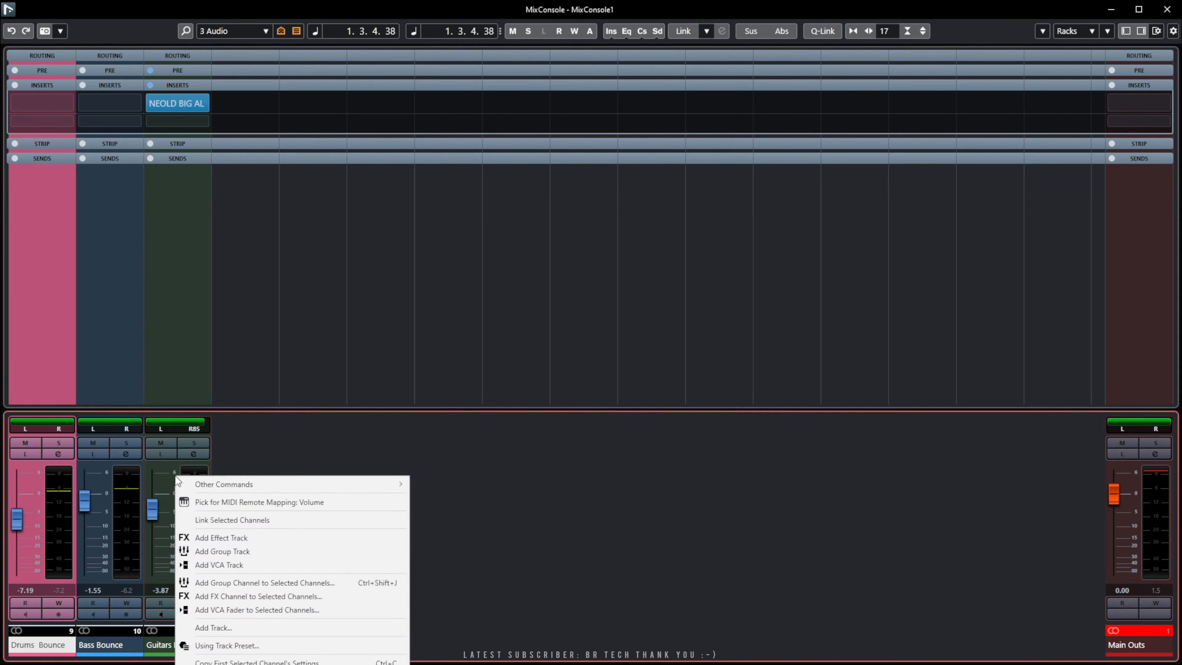
{"action": "mouse_move", "coordinate": [273, 488]}
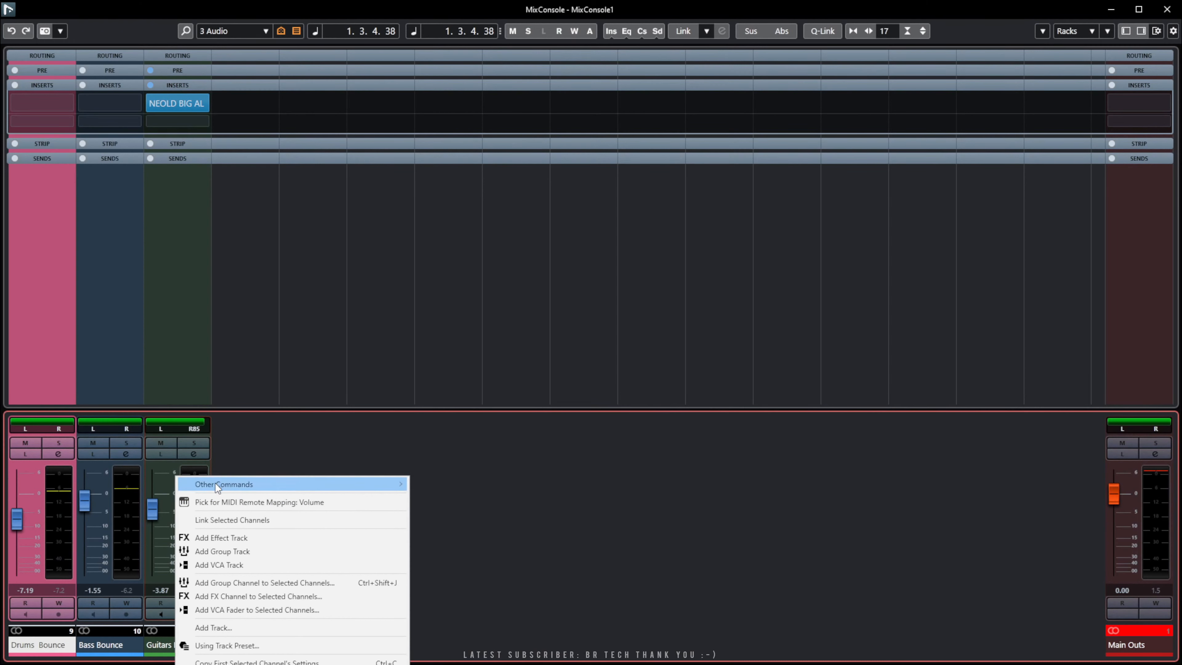
{"action": "mouse_move", "coordinate": [216, 488]}
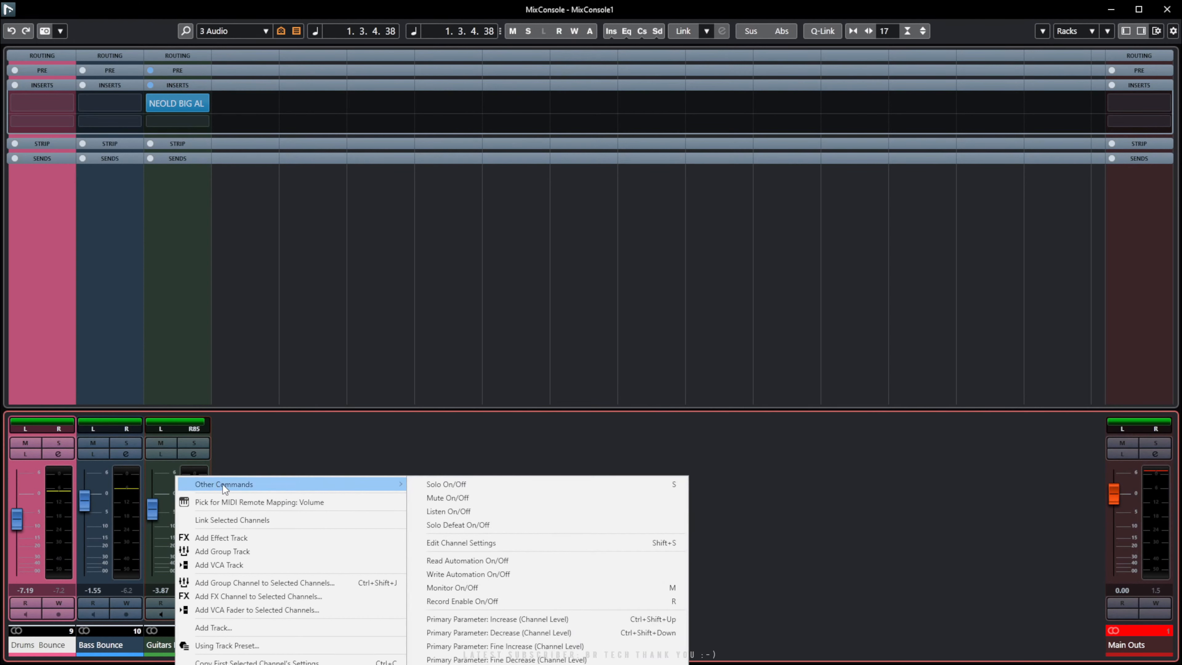
{"action": "left_click", "coordinate": [275, 453]}
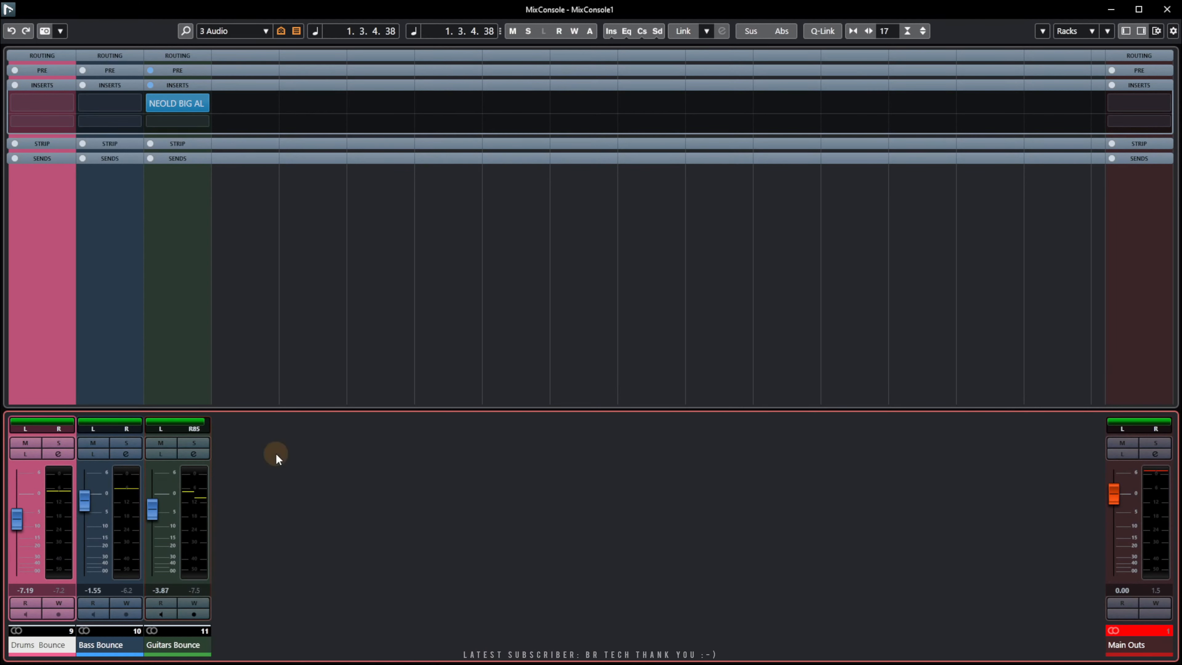
{"action": "right_click", "coordinate": [161, 469]}
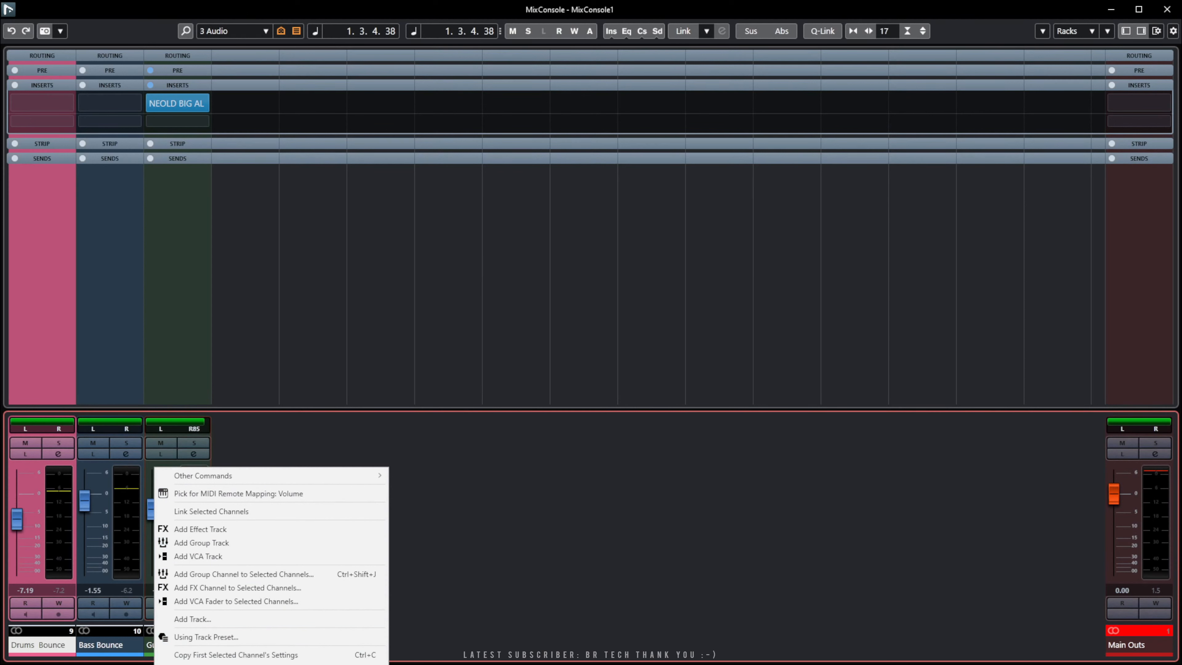
{"action": "left_click", "coordinate": [537, 617]}
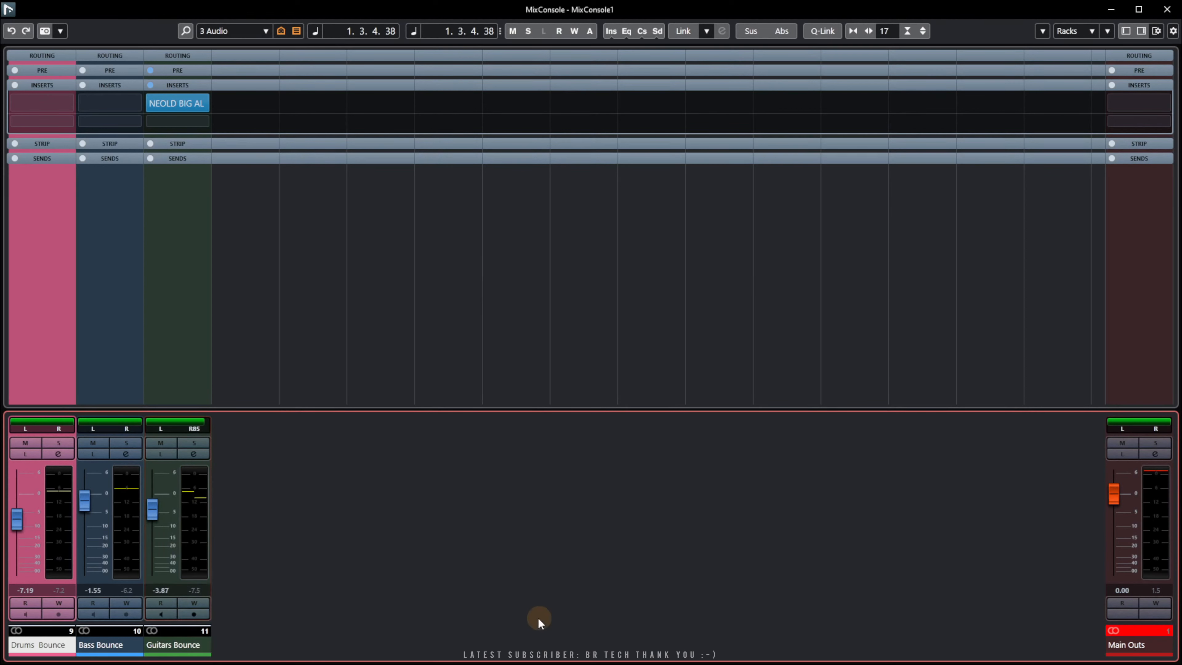
{"action": "left_click", "coordinate": [381, 17]}
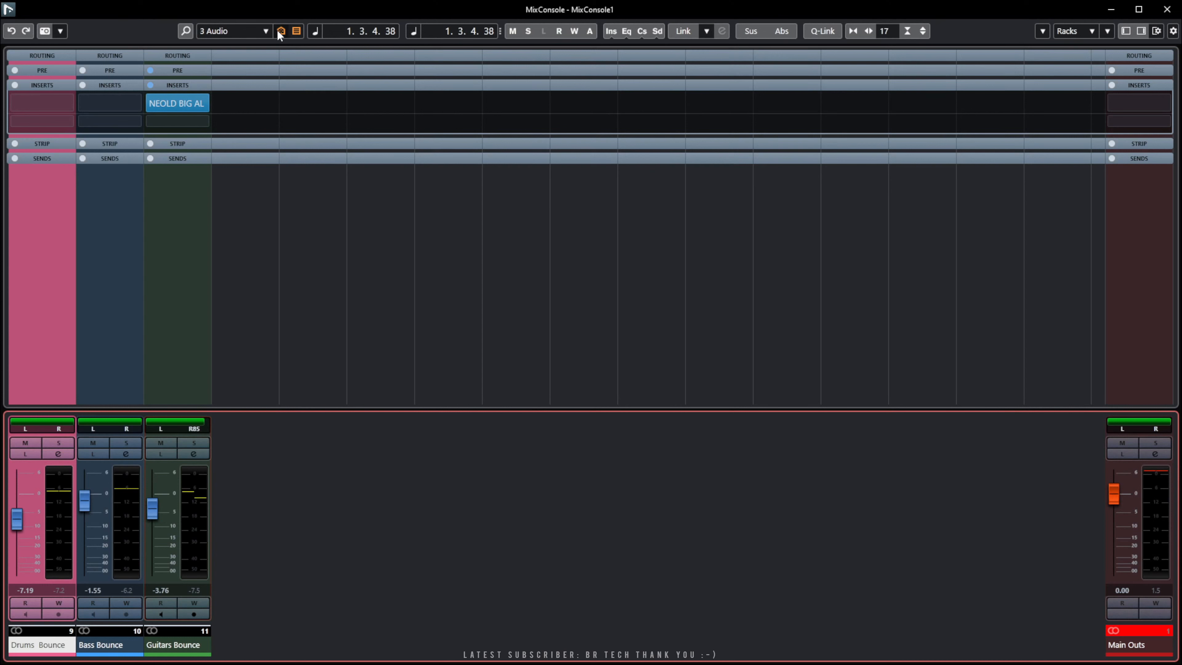
Add Group Channels to the channel types shown in the mixer.
{"action": "left_click", "coordinate": [296, 31]}
{"action": "left_click", "coordinate": [297, 30]}
{"action": "left_click", "coordinate": [297, 30]}
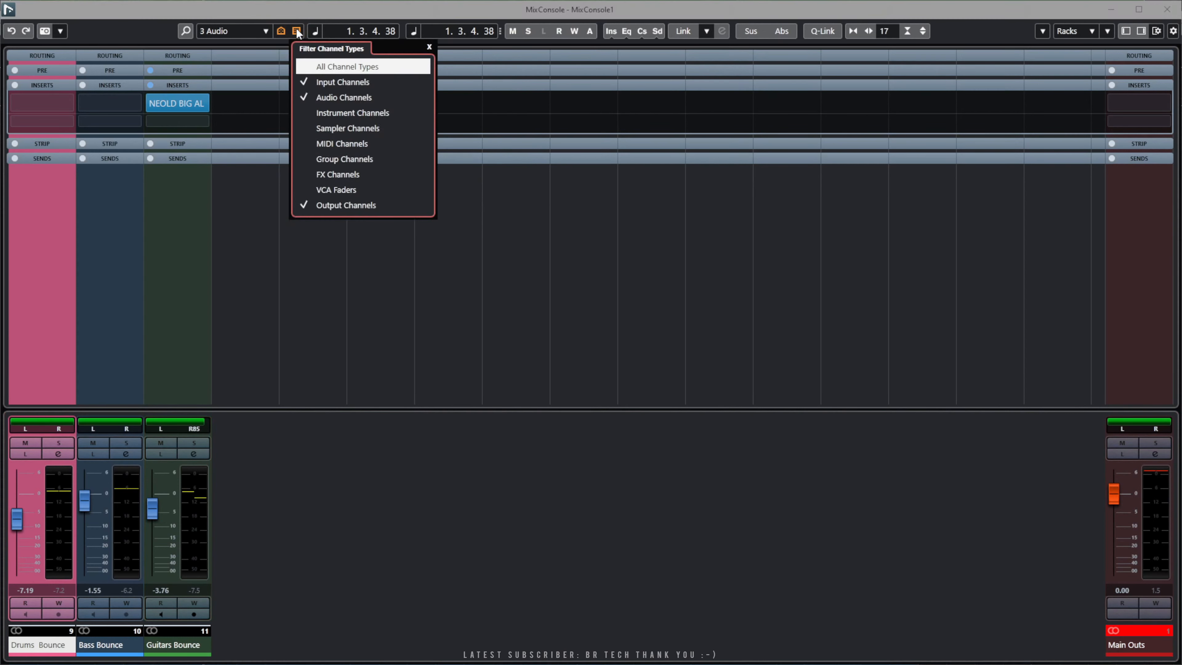
{"action": "left_click", "coordinate": [328, 159]}
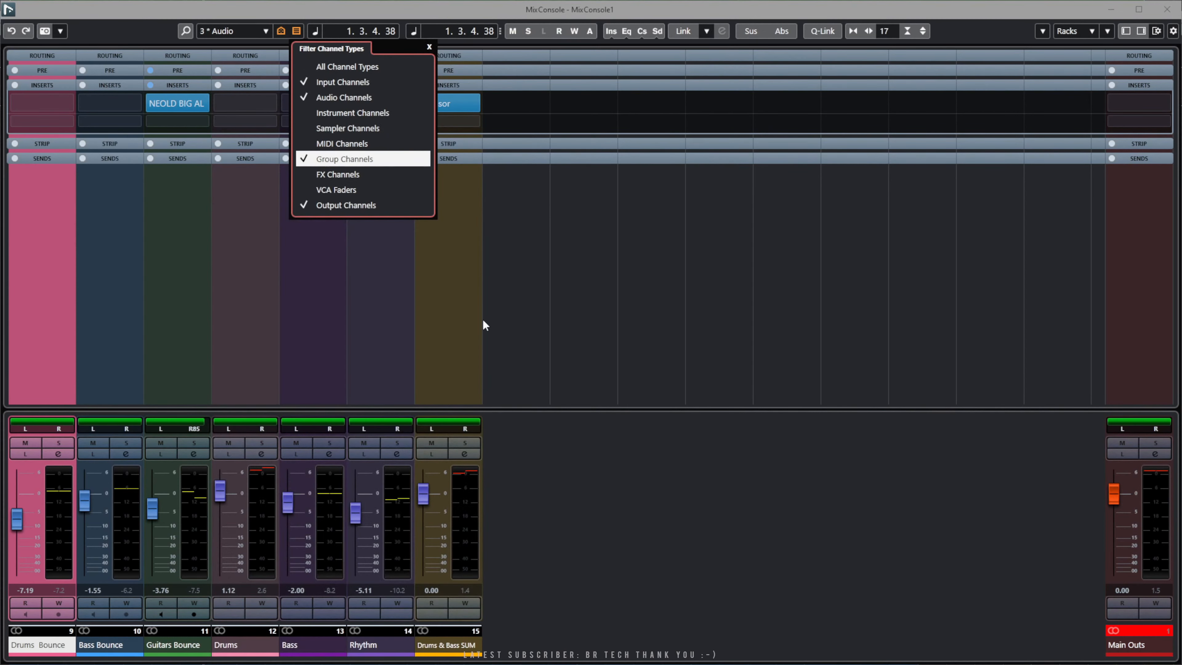
{"action": "left_click", "coordinate": [565, 518]}
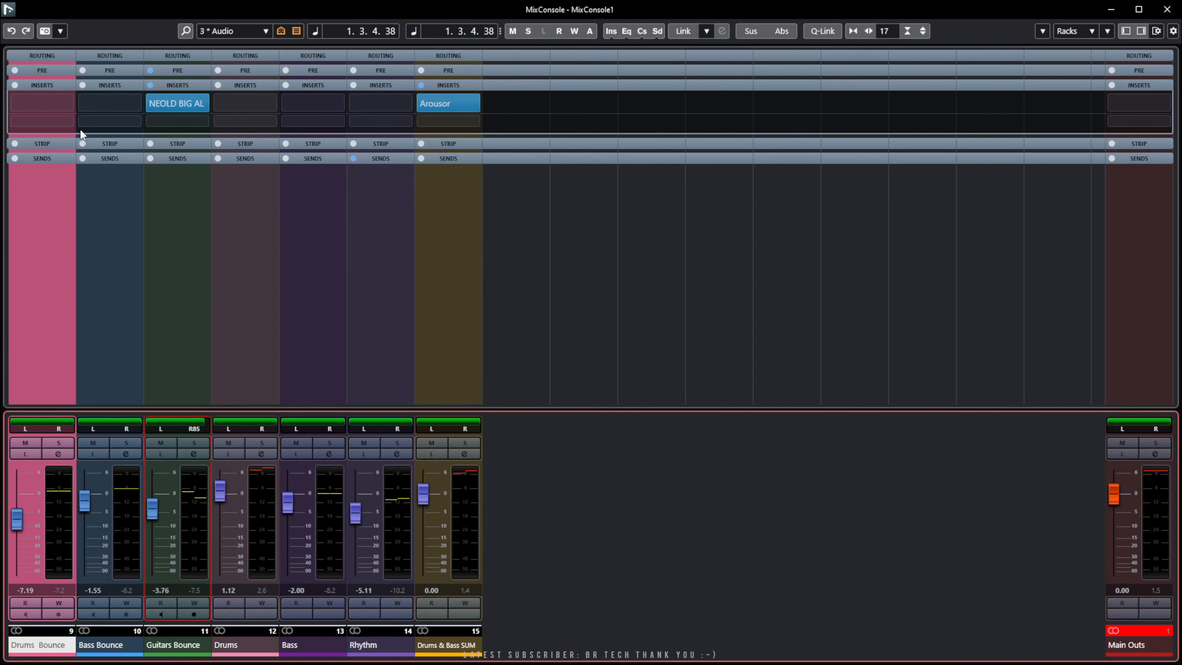
Show the zone assignments and assign the Drums Bounce, Bass Bounce and Guitars Bounce channels to the left channel zone.
{"action": "left_click", "coordinate": [1129, 30]}
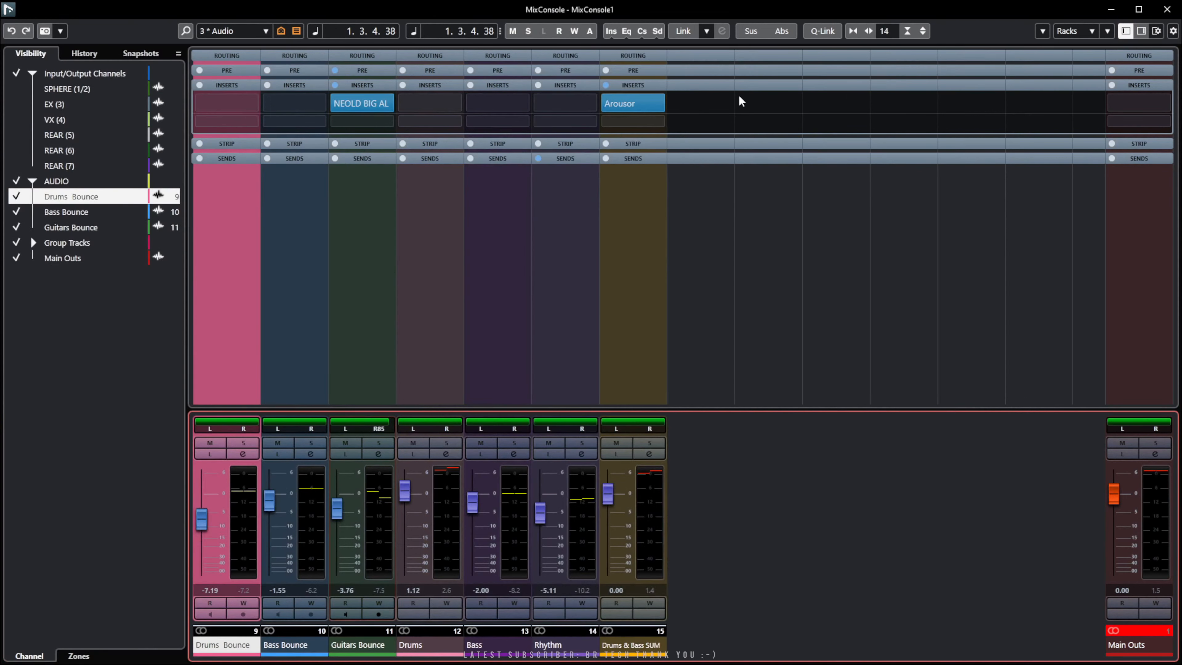
{"action": "left_click", "coordinate": [78, 656]}
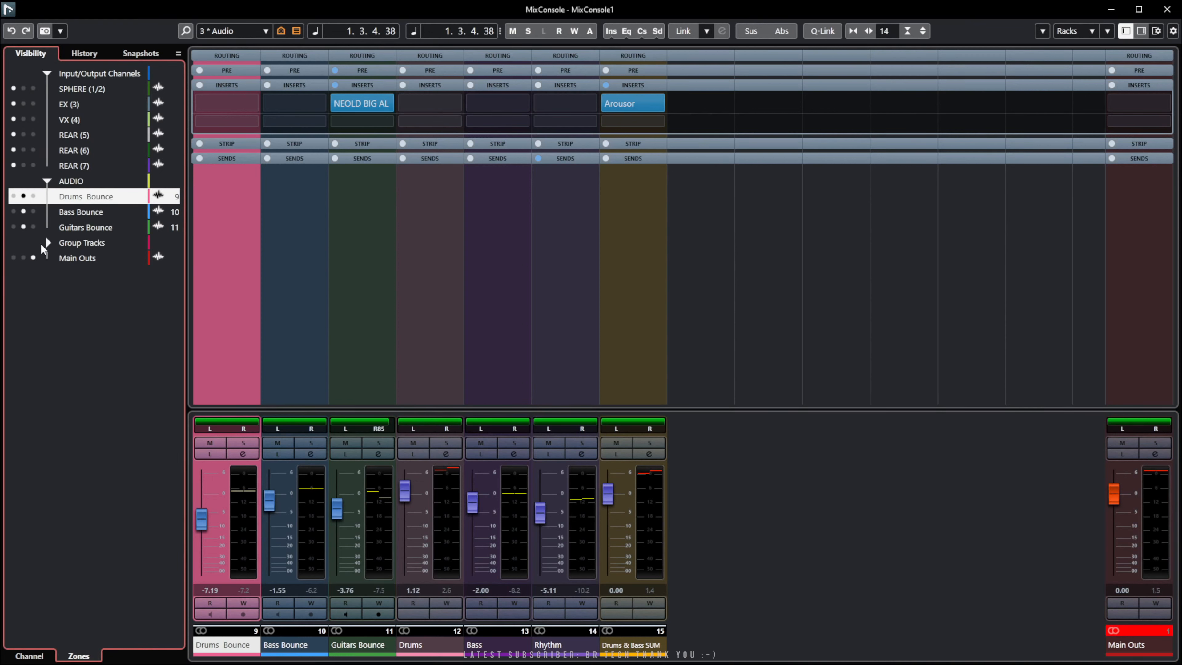
{"action": "left_click", "coordinate": [13, 196]}
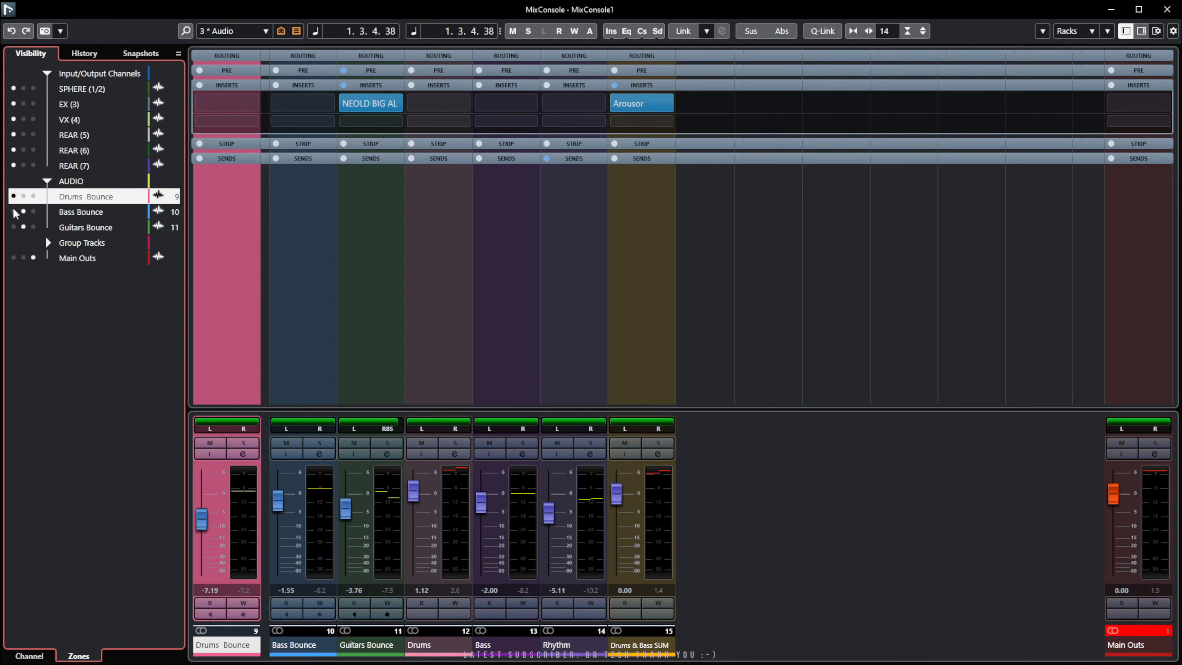
{"action": "left_click", "coordinate": [13, 212]}
{"action": "left_click", "coordinate": [13, 226]}
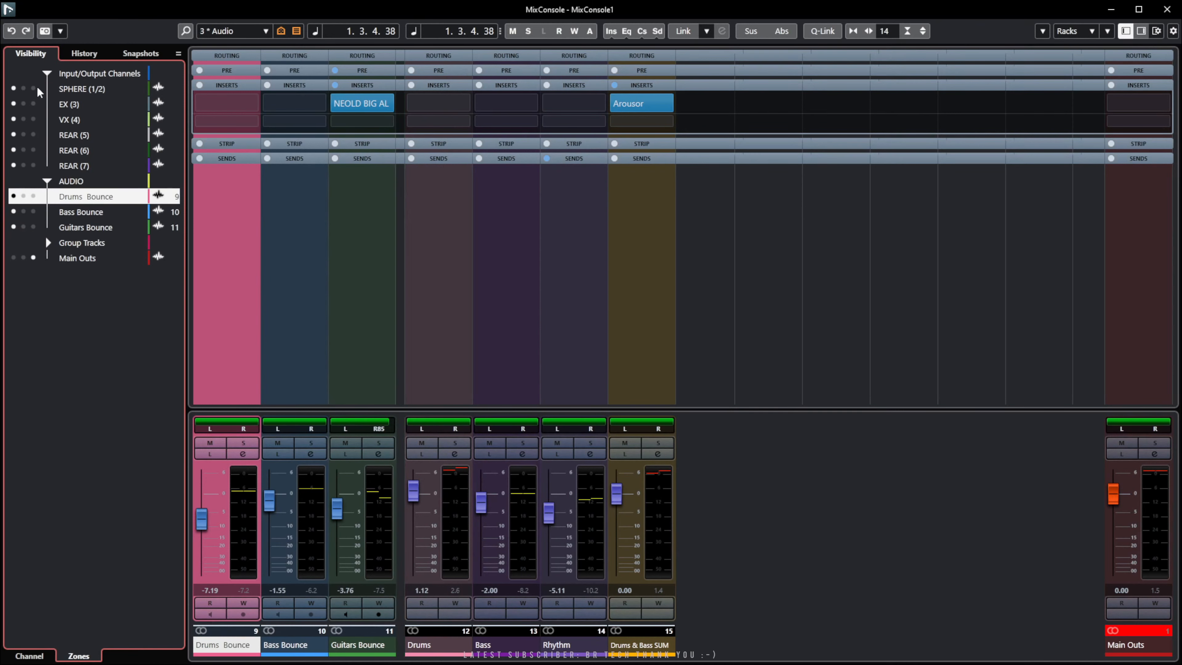
Toggle the zone assignments of the first three input channels, leaving SPHERE (1/2) and EX (3) left and VX (4) in the center.
{"action": "left_click", "coordinate": [13, 87]}
{"action": "left_click", "coordinate": [13, 102]}
{"action": "left_click", "coordinate": [13, 118]}
{"action": "left_click", "coordinate": [13, 90]}
{"action": "left_click", "coordinate": [13, 103]}
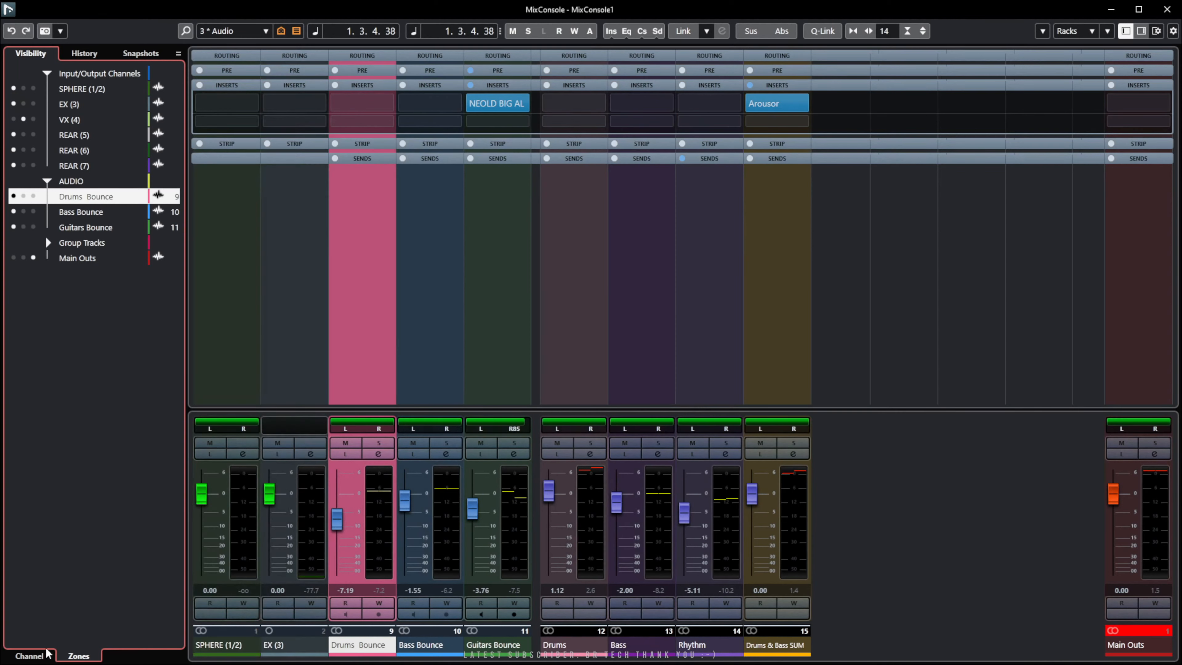
Hide all input/output channels in the channel visibility list and make Main Outs visible again.
{"action": "left_click", "coordinate": [29, 656]}
{"action": "left_click", "coordinate": [15, 73]}
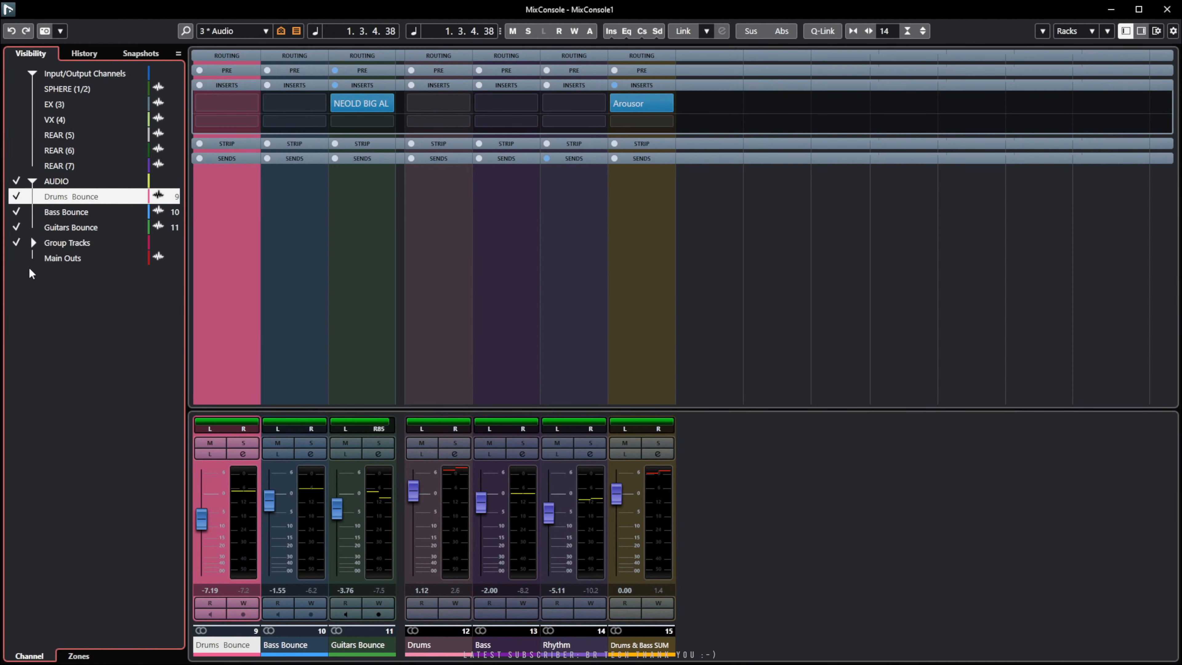
{"action": "left_click", "coordinate": [16, 258]}
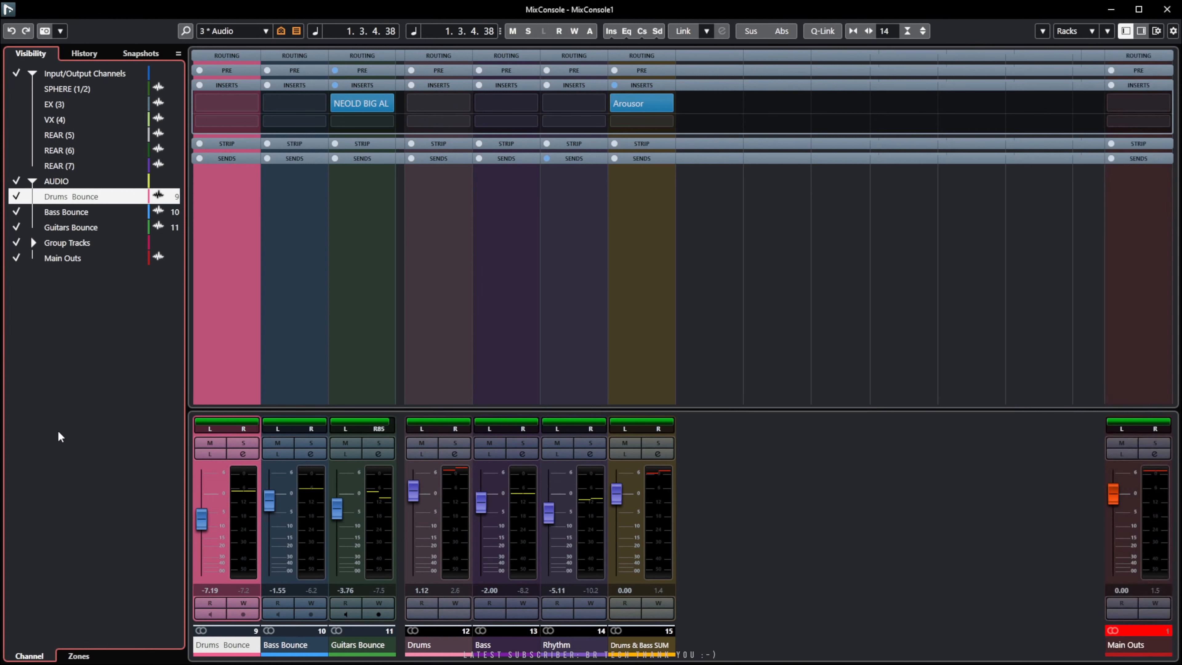
Return to the zone assignments and move Drums Bounce to the center zone and back to the left zone.
{"action": "left_click", "coordinate": [79, 655]}
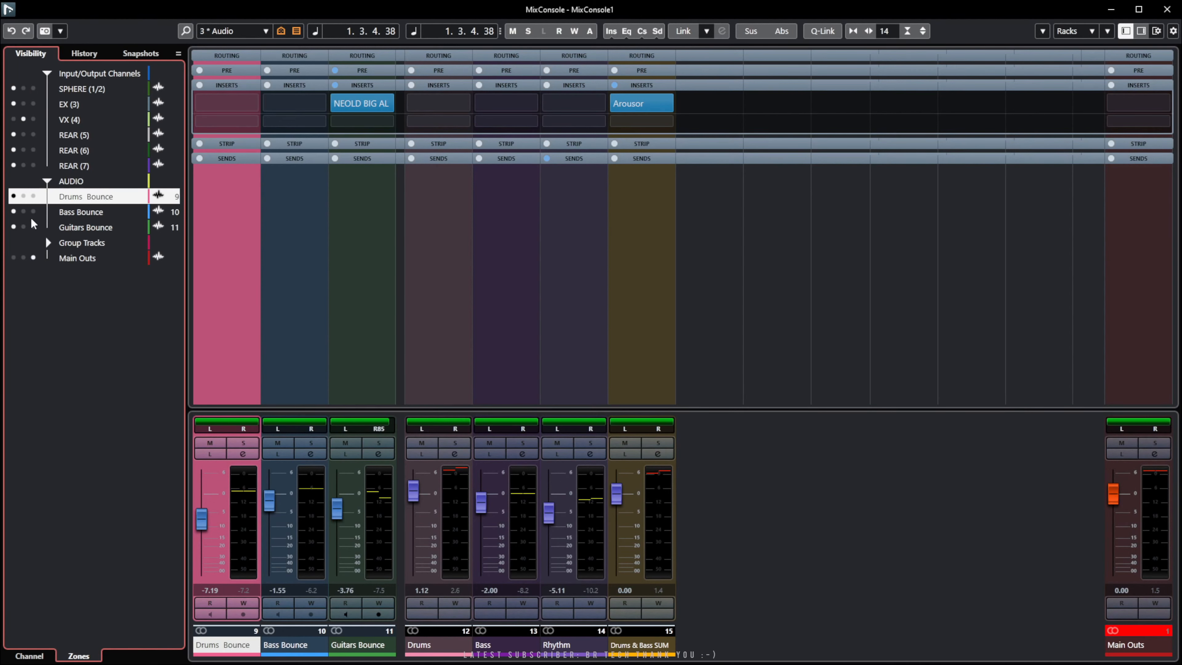
{"action": "left_click", "coordinate": [23, 196]}
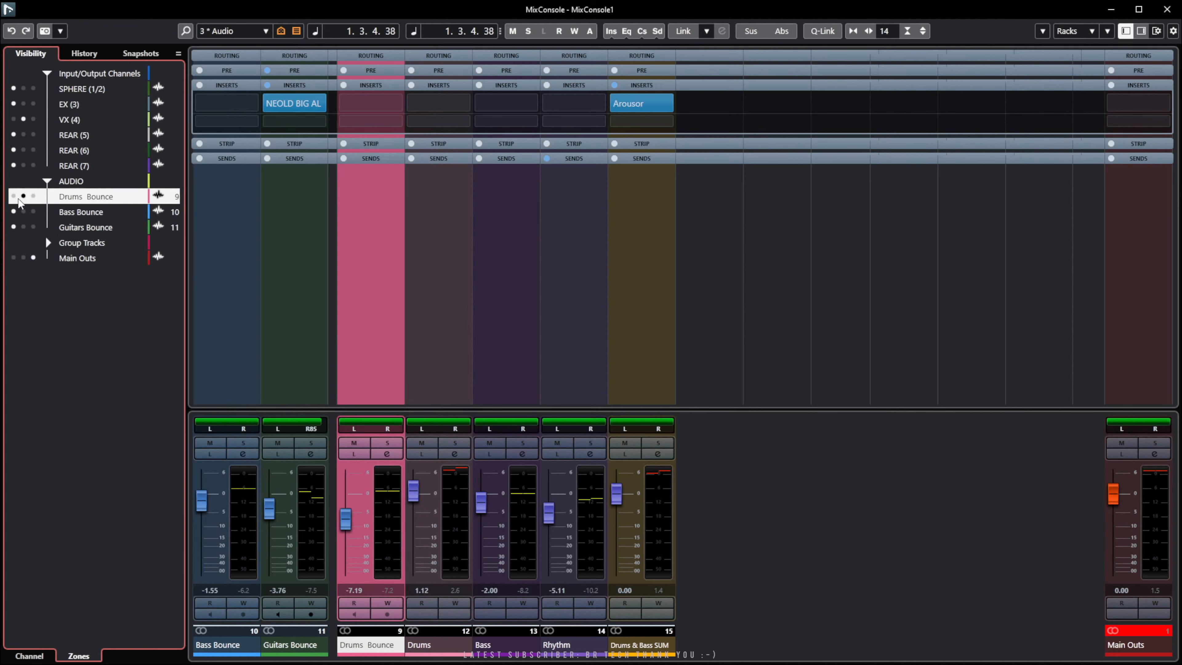
{"action": "left_click", "coordinate": [13, 196]}
Assign the REAR (7) and REAR (6) input channels to the center zone.
{"action": "left_click", "coordinate": [23, 165]}
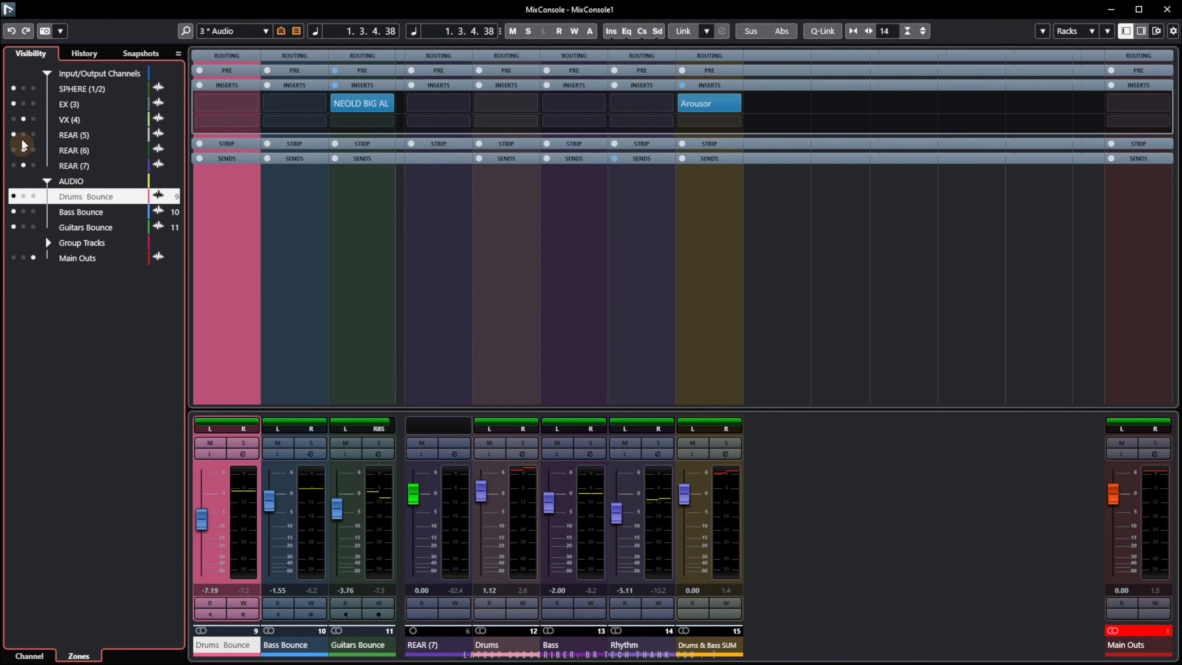
{"action": "left_click", "coordinate": [23, 149]}
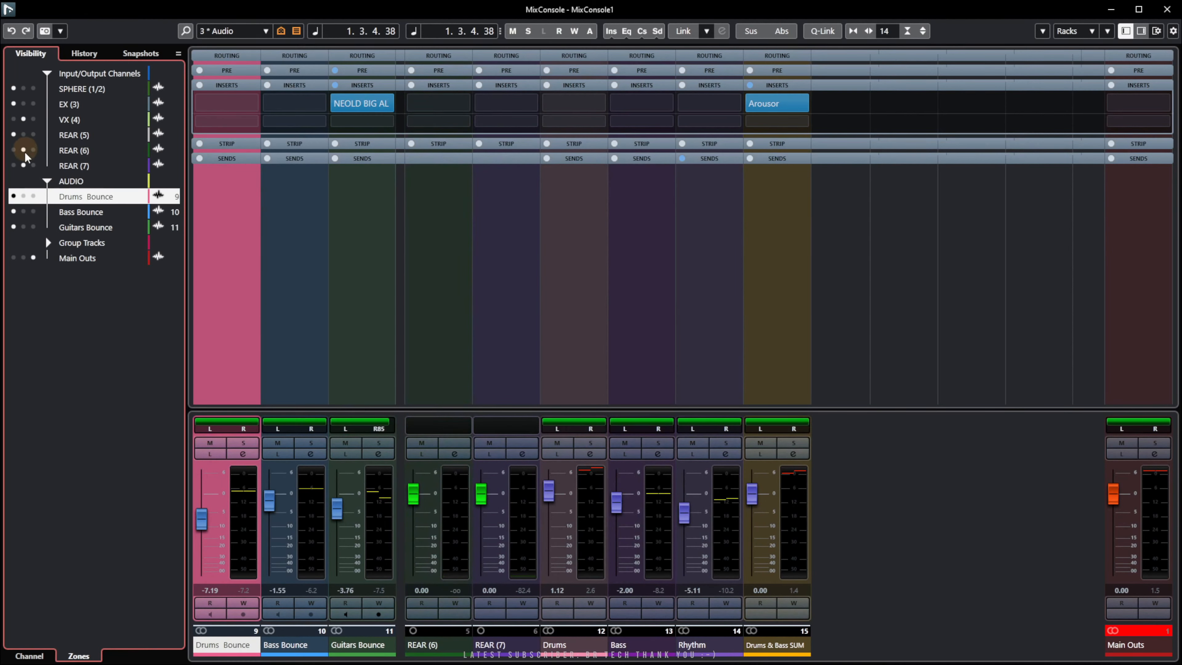
Assign the REAR (7), REAR (6) and VX (4) input channels to the left zone and expand the Group Tracks folder.
{"action": "left_click", "coordinate": [14, 166]}
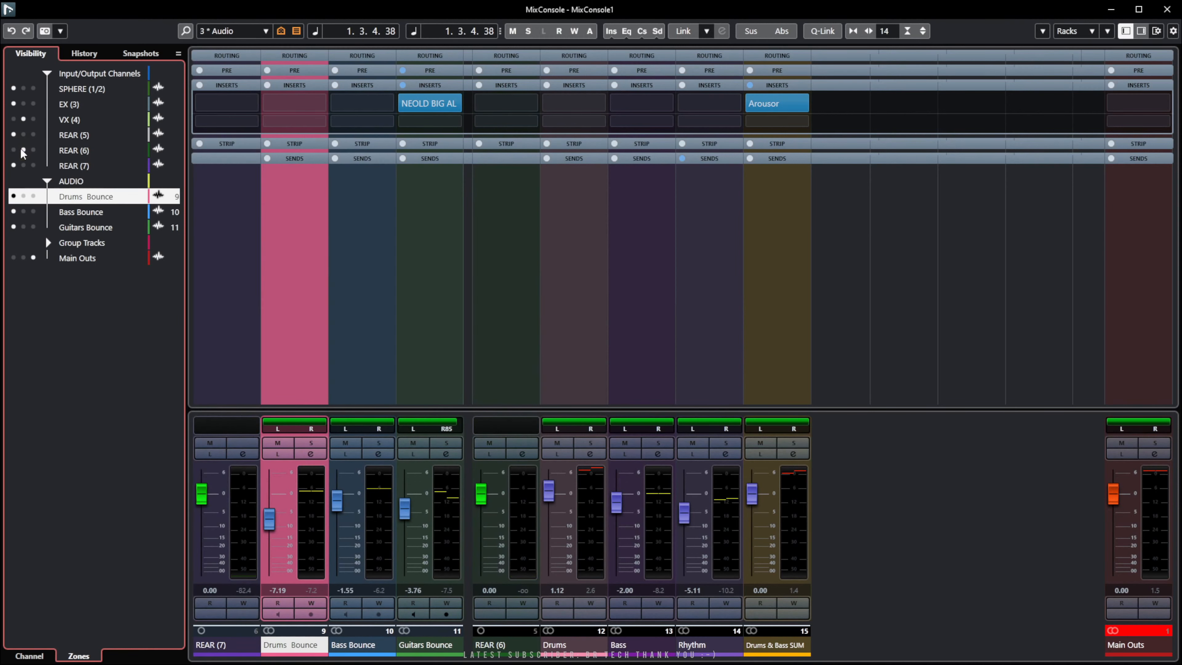
{"action": "left_click", "coordinate": [14, 150]}
{"action": "left_click", "coordinate": [48, 242]}
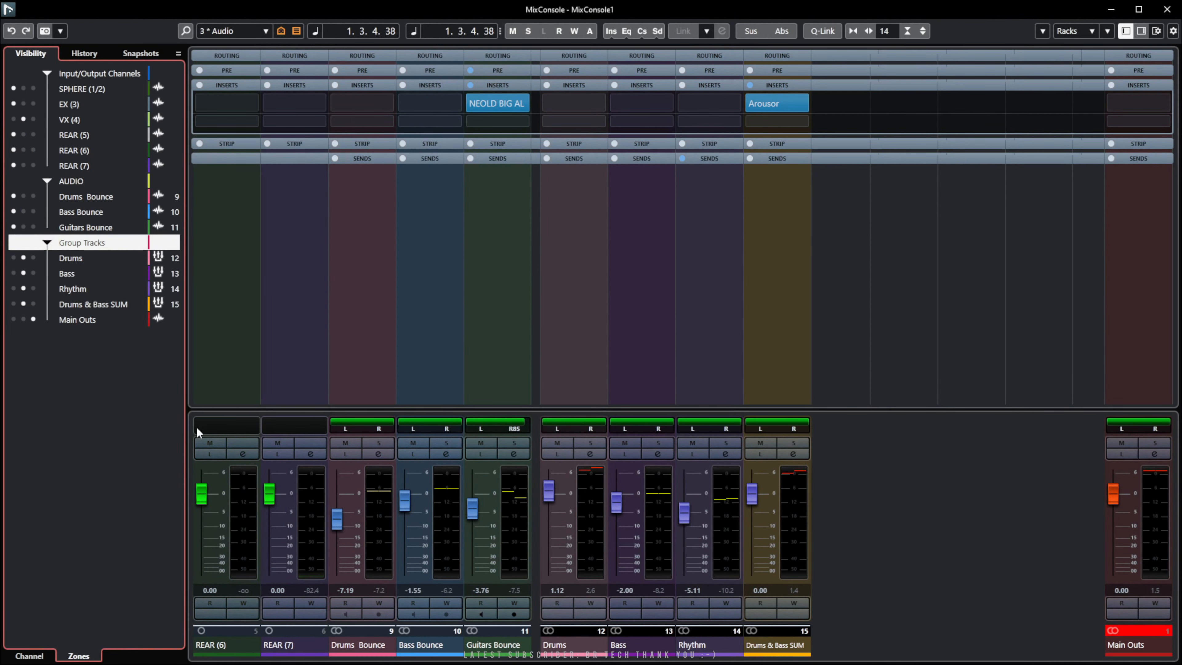
{"action": "left_click", "coordinate": [13, 119]}
Return to the channel visibility list and hide the VX (4), REAR (6) and REAR (7) input channels.
{"action": "left_click", "coordinate": [29, 655]}
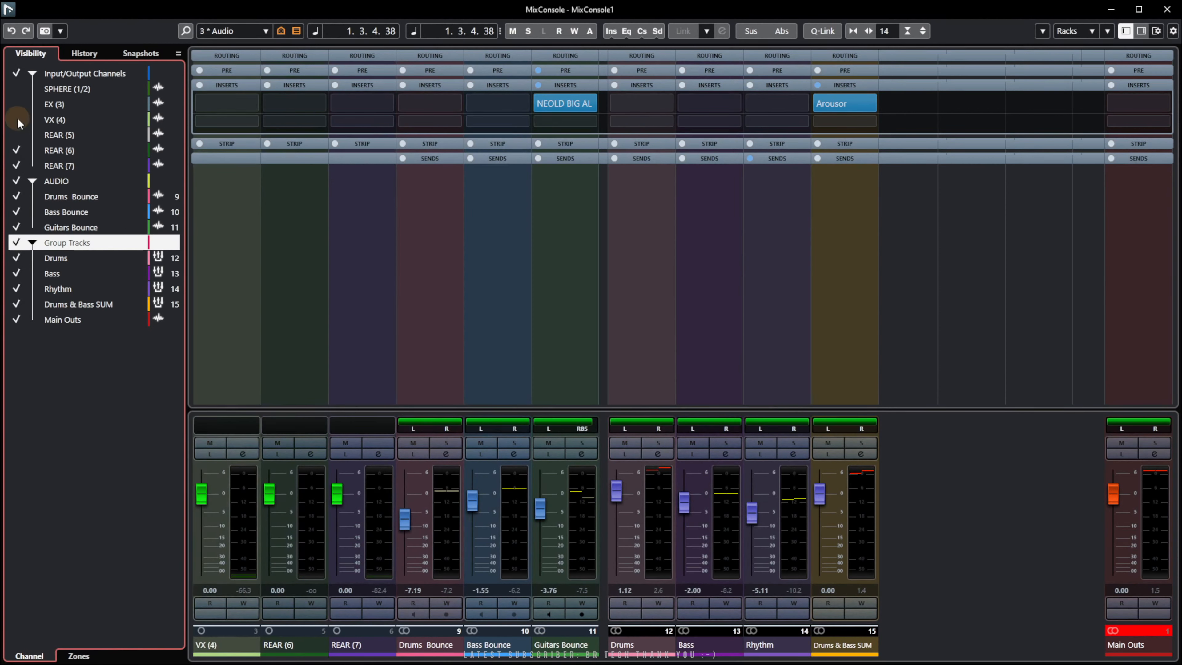
{"action": "left_click", "coordinate": [16, 149]}
{"action": "left_click", "coordinate": [15, 165]}
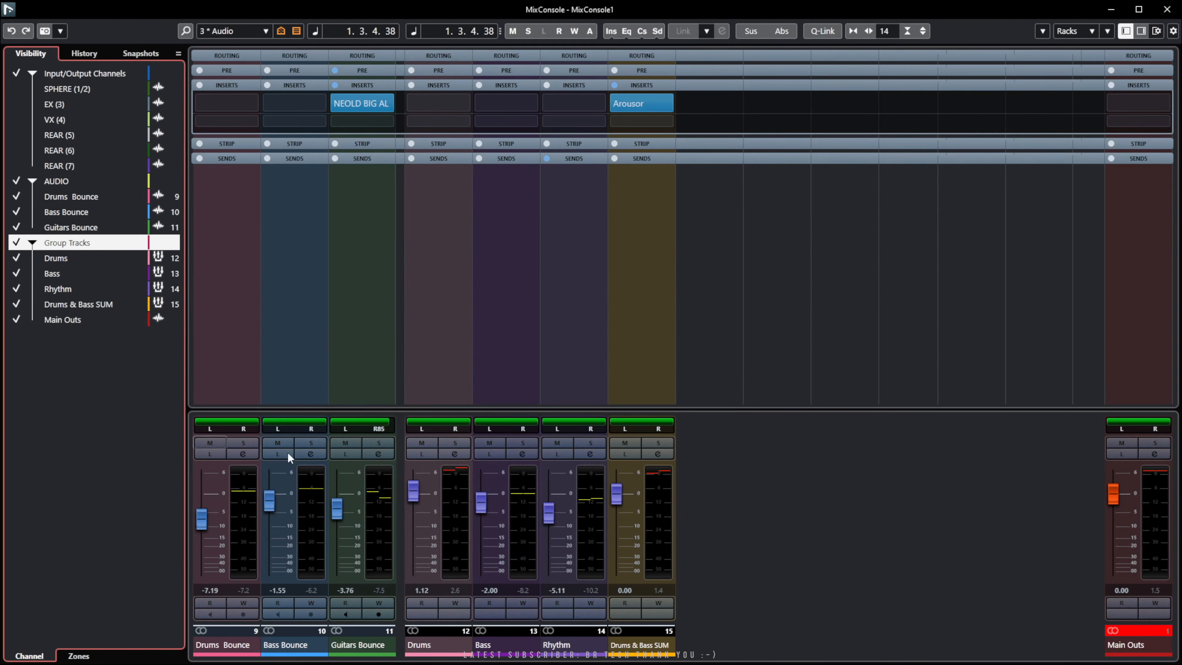
{"action": "left_click", "coordinate": [781, 507]}
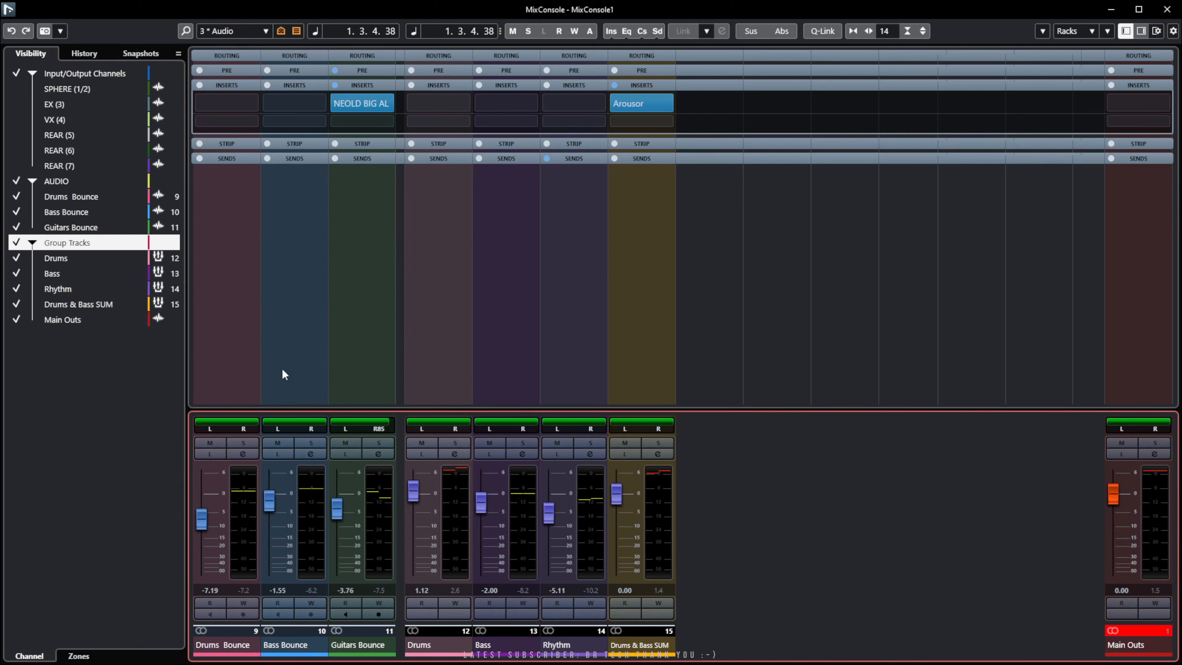
Select the Drums, Bass and Guitars Bounce channels and add a stereo group channel named NEW GROUP! to them.
{"action": "left_click", "coordinate": [222, 645]}
{"action": "left_click", "coordinate": [358, 645], "text": "shift"}
{"action": "right_click", "coordinate": [295, 517]}
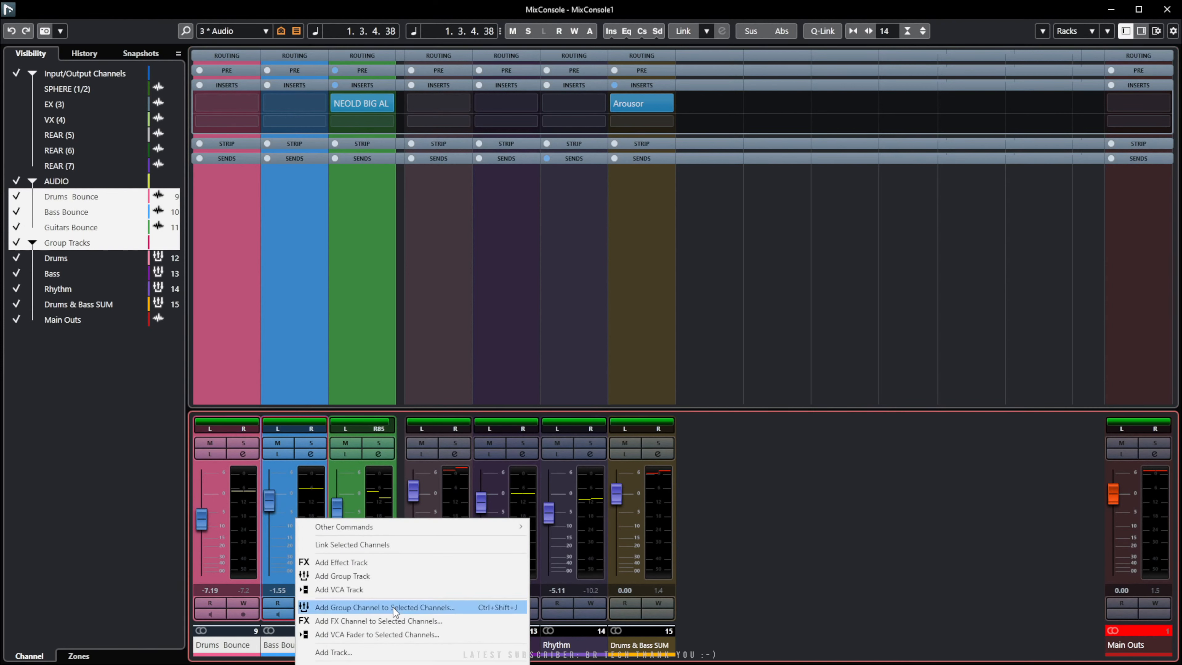
{"action": "left_click", "coordinate": [496, 611]}
{"action": "left_click", "coordinate": [381, 604]}
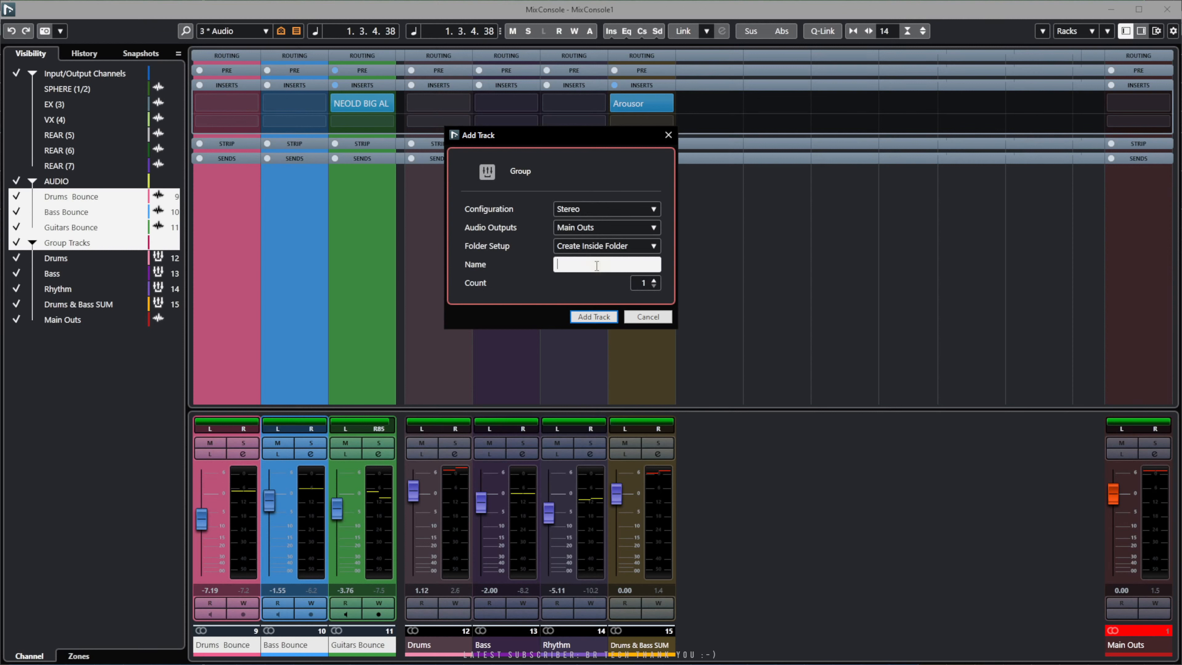
{"action": "type", "text": "NEW G"}
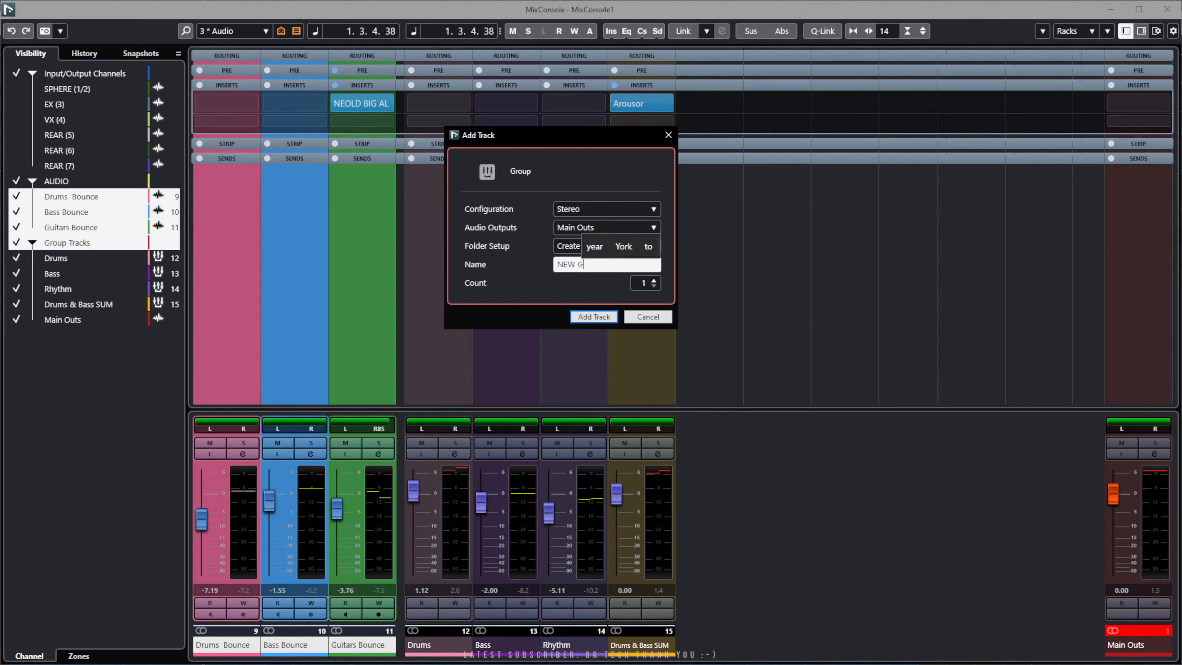
{"action": "type", "text": "ROUP!"}
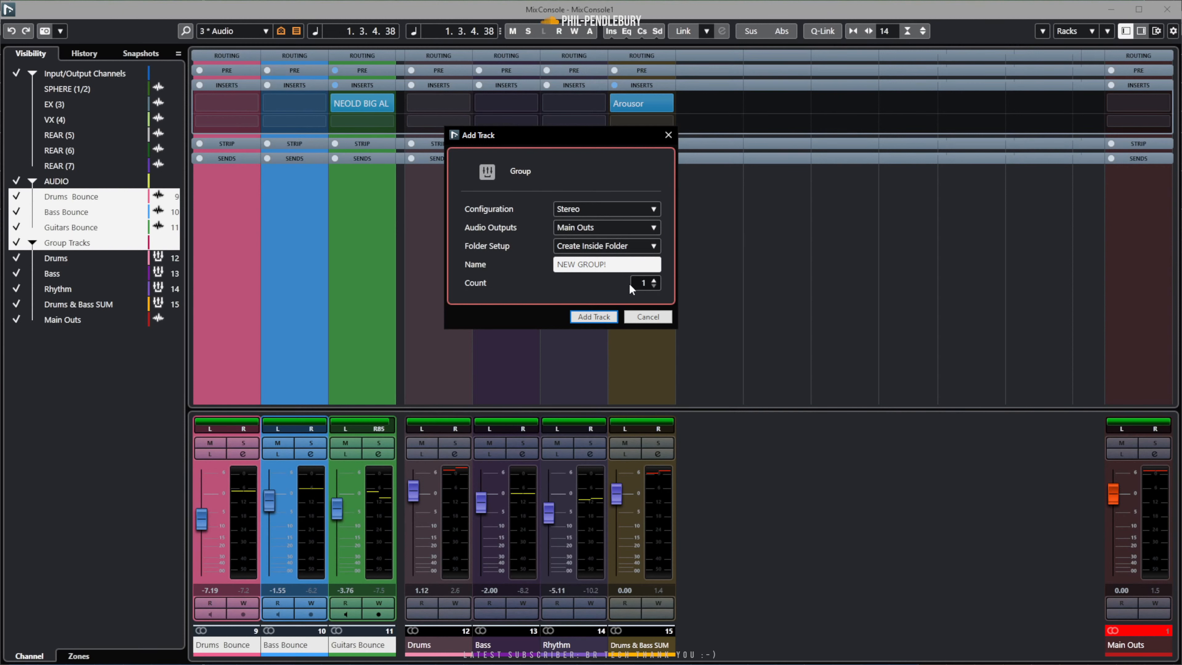
{"action": "left_click", "coordinate": [594, 318]}
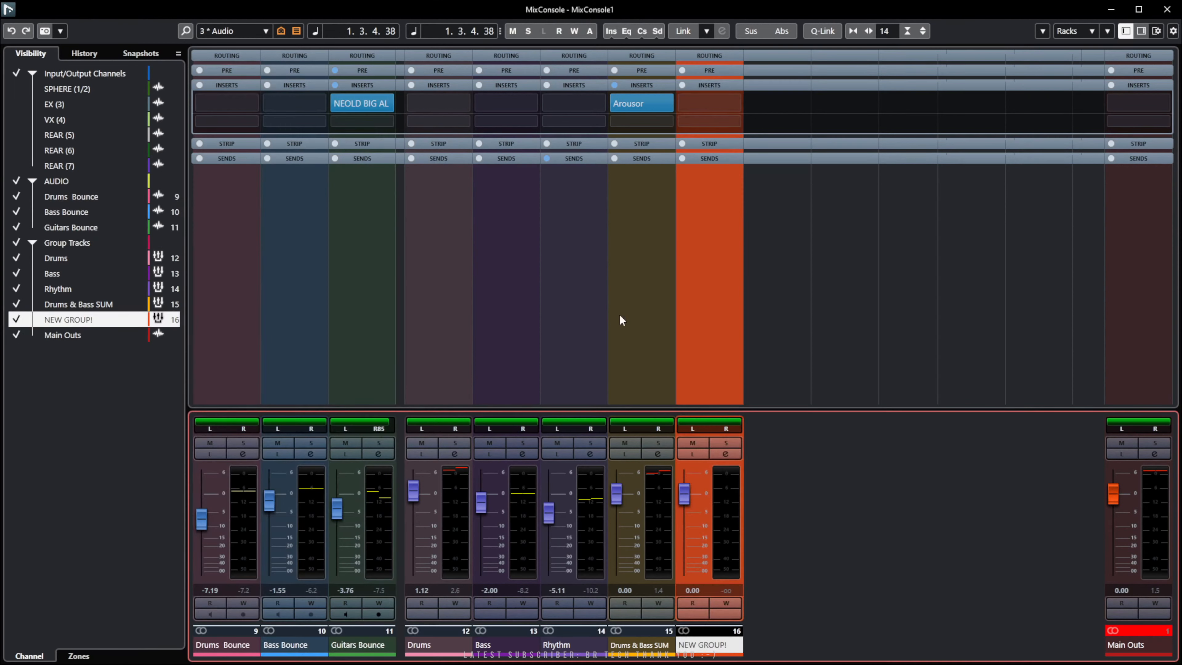
Expand the routing rack to inspect the bounce channels' outputs, and undo adding the new group channel.
{"action": "left_click", "coordinate": [276, 55]}
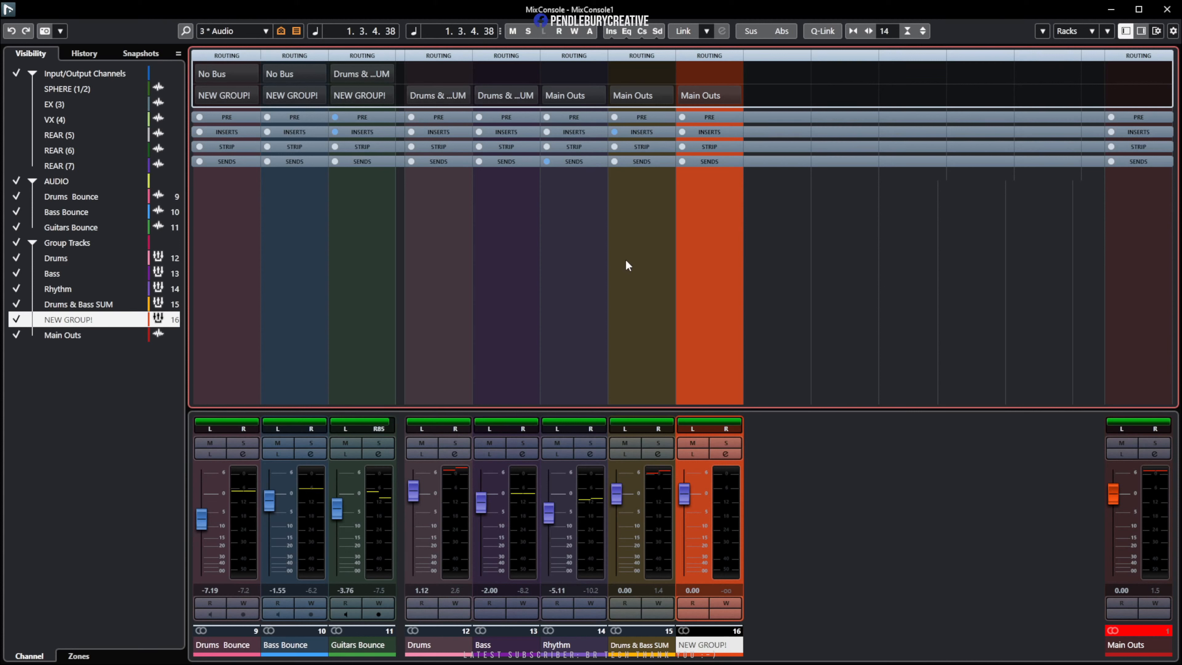
{"action": "key", "text": "ctrl+z"}
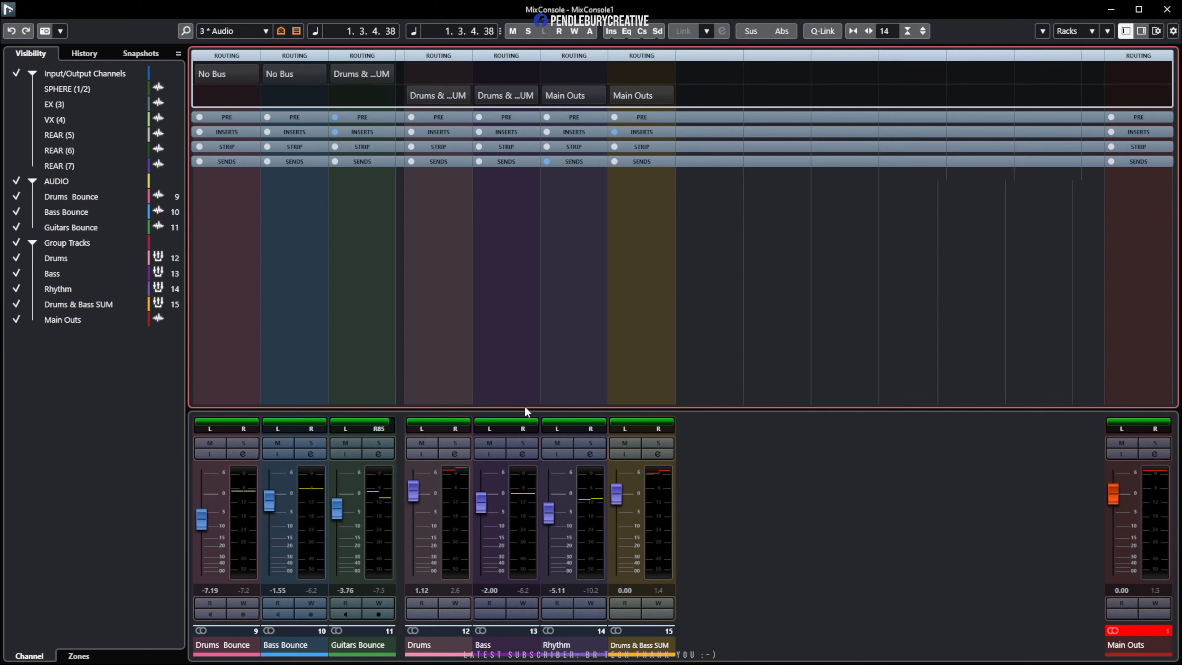
{"action": "left_click", "coordinate": [649, 55]}
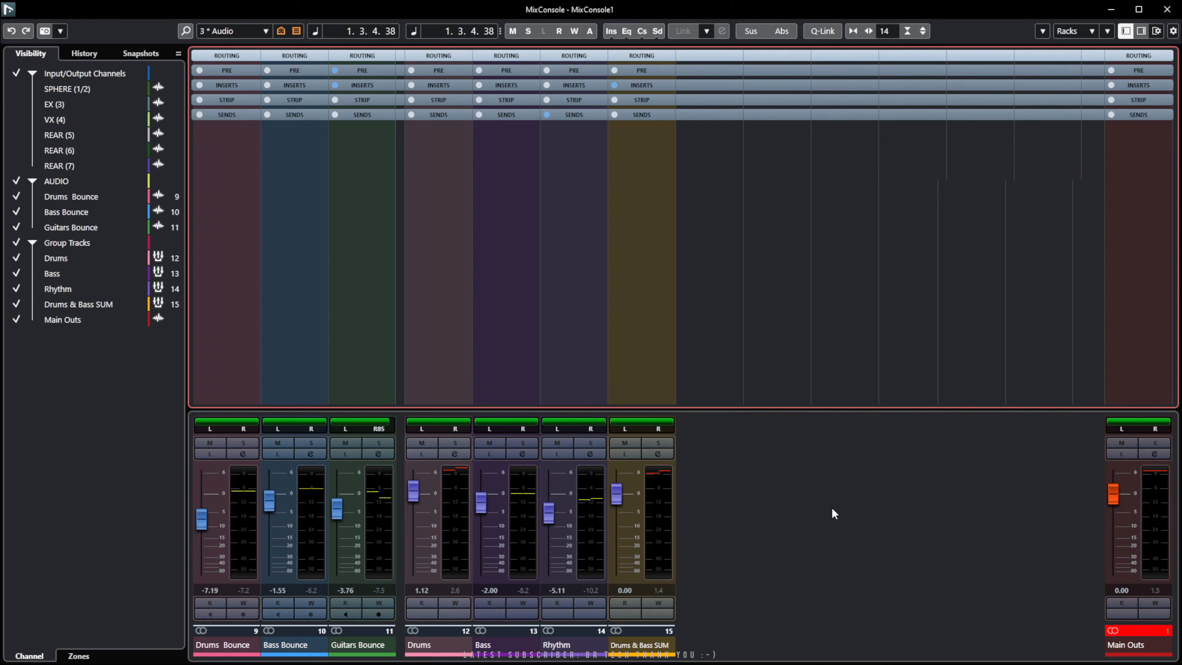
Play the project briefly to watch the channel meters and stop playback.
{"action": "key", "text": "space"}
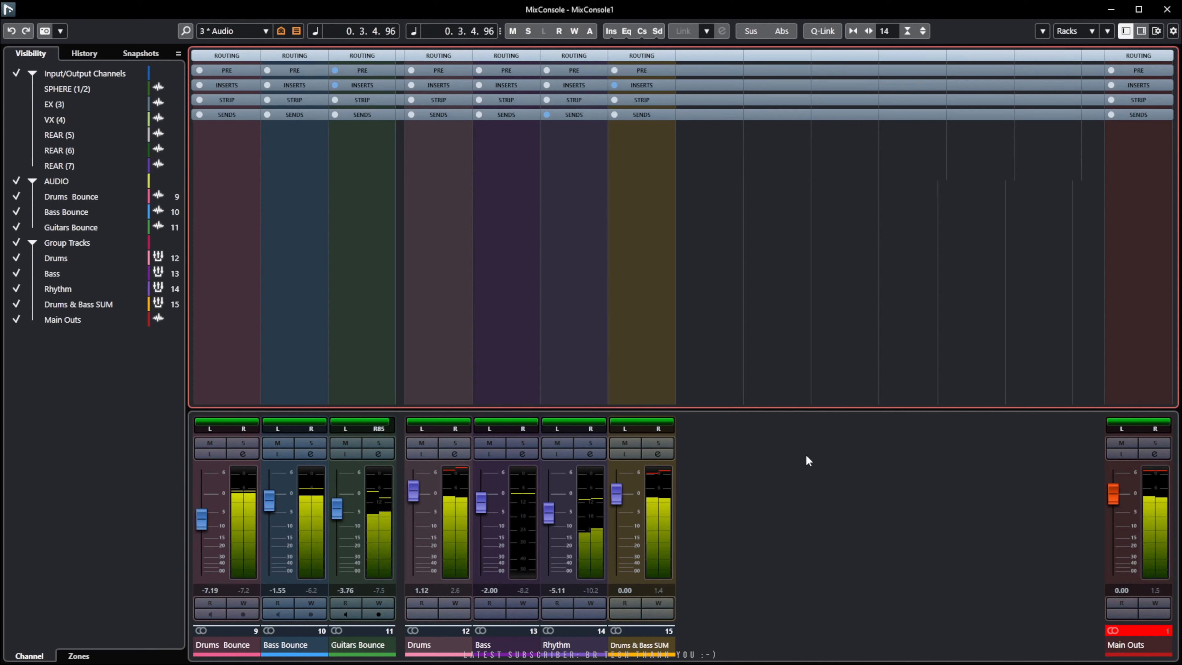
{"action": "key", "text": "space"}
{"action": "left_click", "coordinate": [712, 470]}
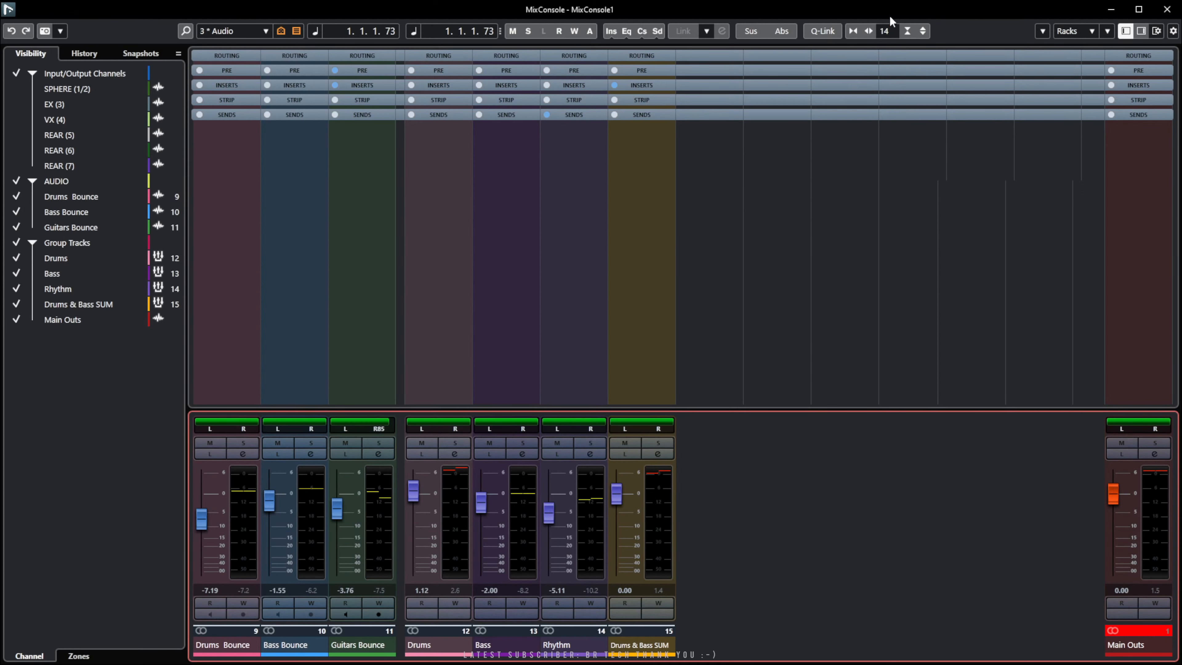
Hide the channel racks through the window layout setup, leaving only the fader section.
{"action": "left_click_drag", "start_coordinate": [890, 21], "coordinate": [124, 149]}
{"action": "left_click", "coordinate": [1140, 32]}
{"action": "left_click", "coordinate": [1157, 32]}
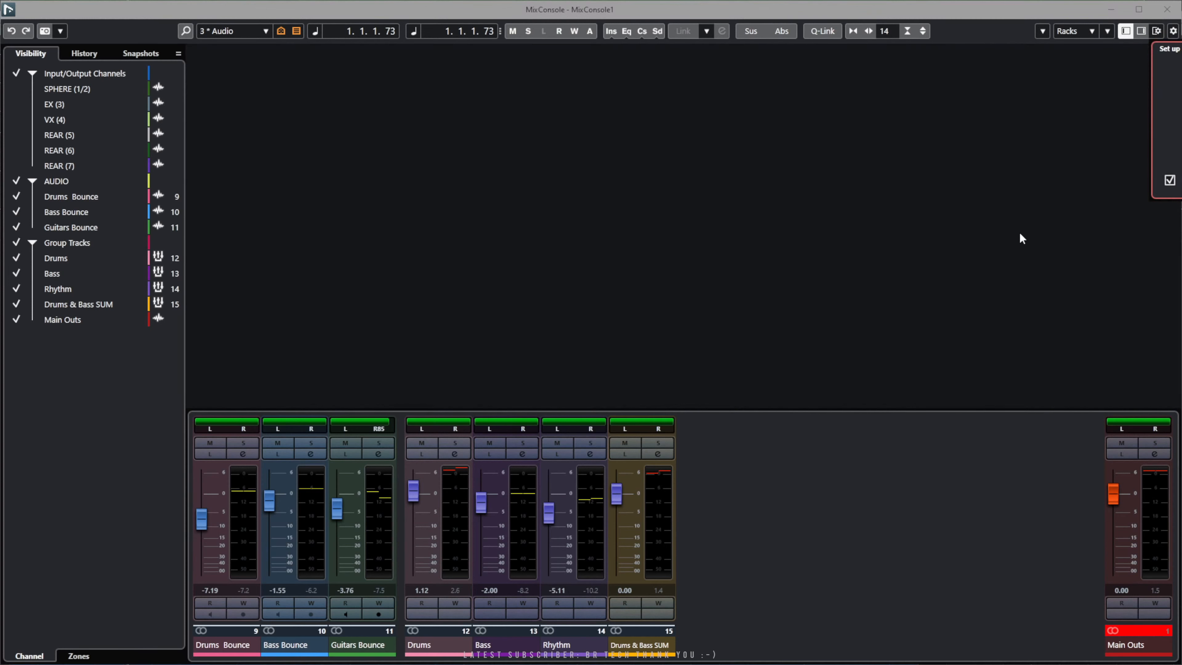
{"action": "left_click", "coordinate": [872, 220]}
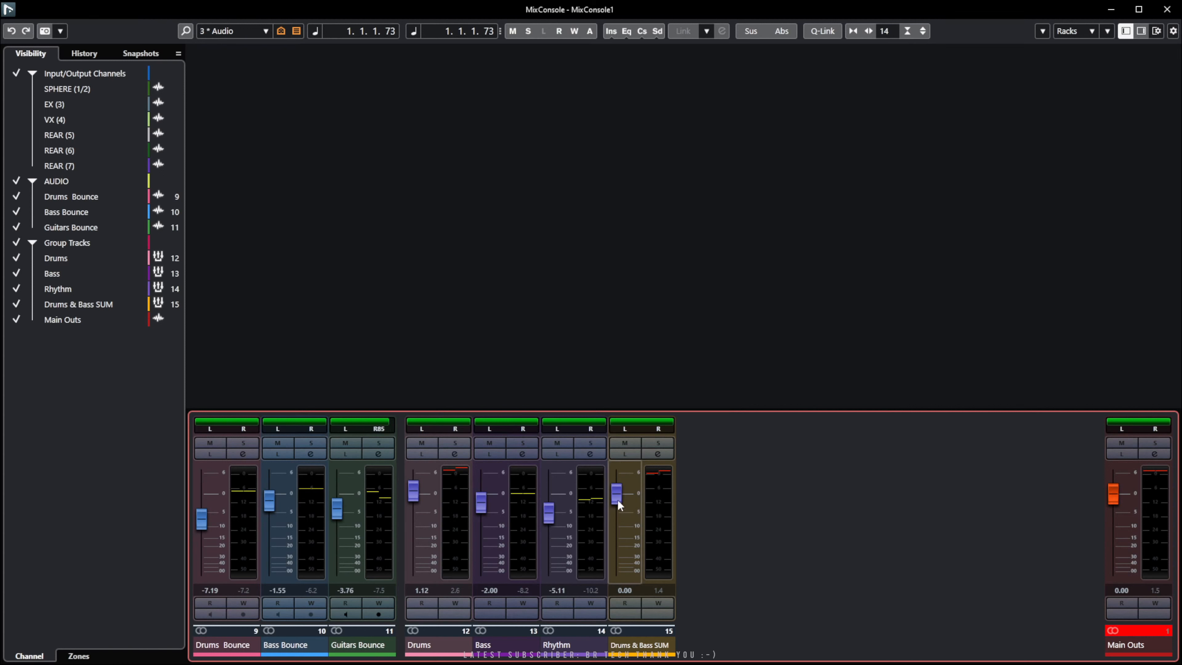
Lower the Drums & Bass SUM fader to -0.16 and start playback.
{"action": "mouse_move", "coordinate": [618, 504]}
{"action": "left_mouse_down"}
{"action": "mouse_move", "coordinate": [620, 522]}
{"action": "mouse_move", "coordinate": [623, 499]}
{"action": "left_mouse_up"}
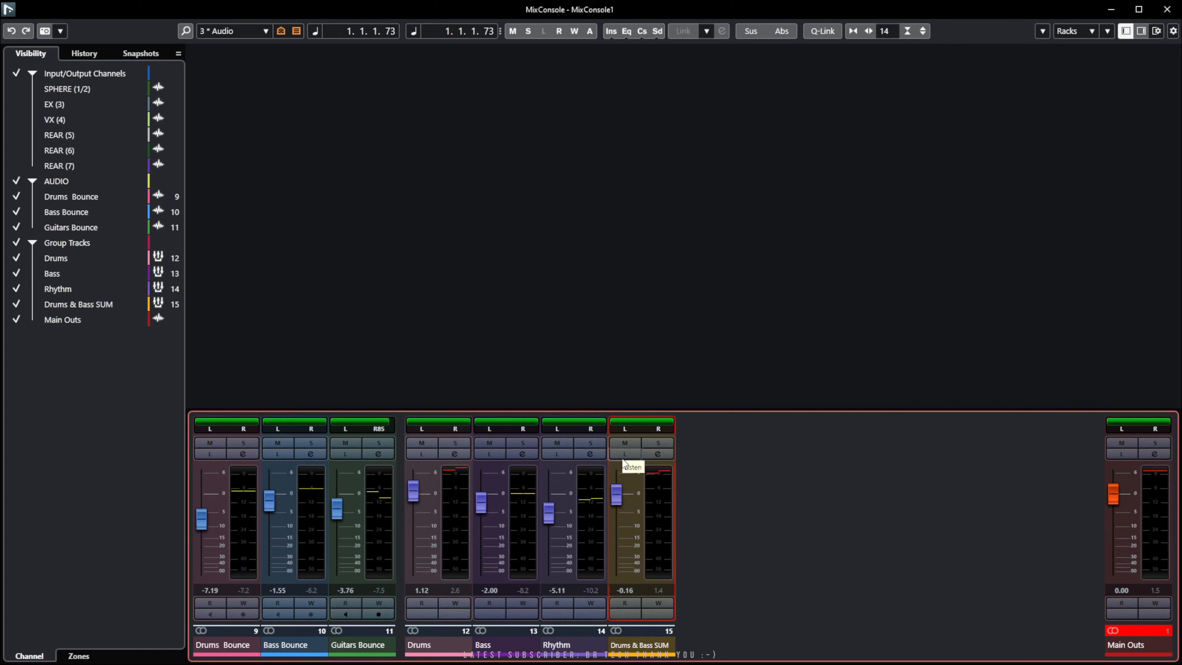
{"action": "key", "text": "KP_Decimal"}
{"action": "key", "text": "space"}
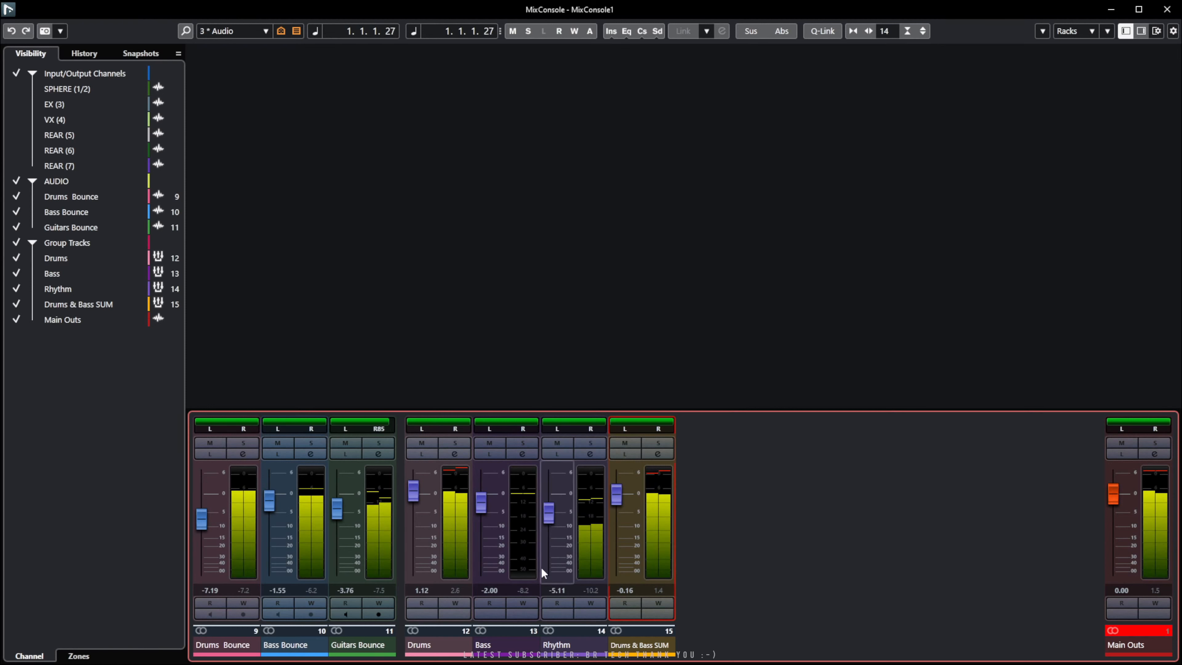
Solo and unsolo the Drums group channel twice during playback.
{"action": "left_click", "coordinate": [450, 444]}
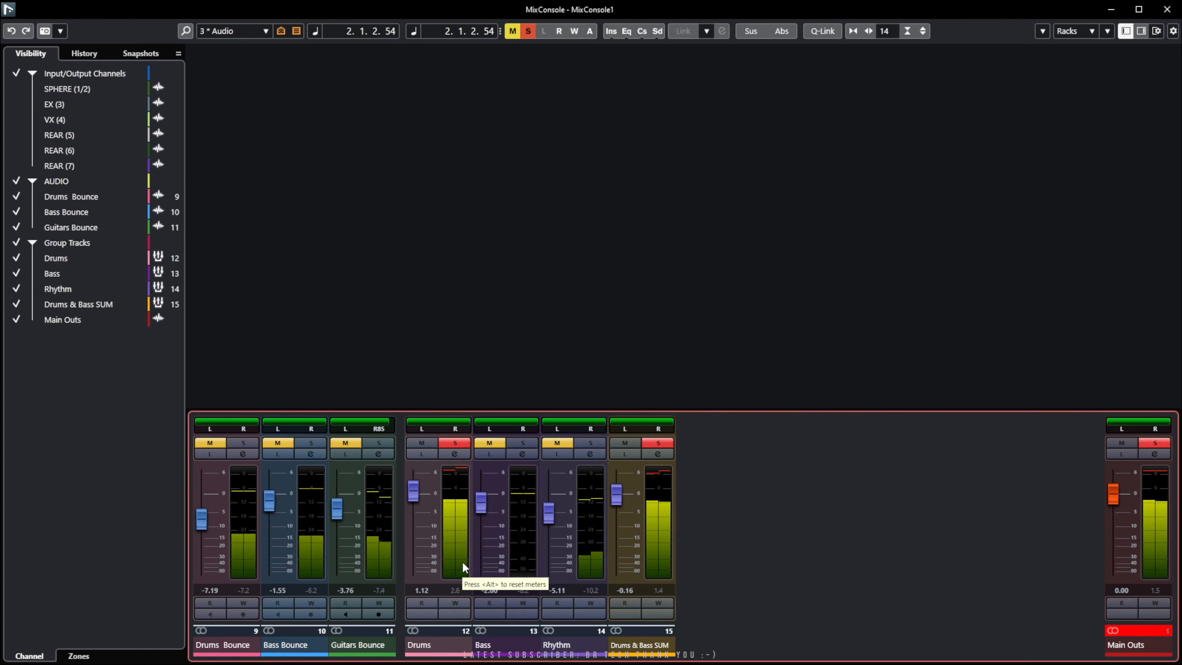
{"action": "left_click", "coordinate": [455, 443]}
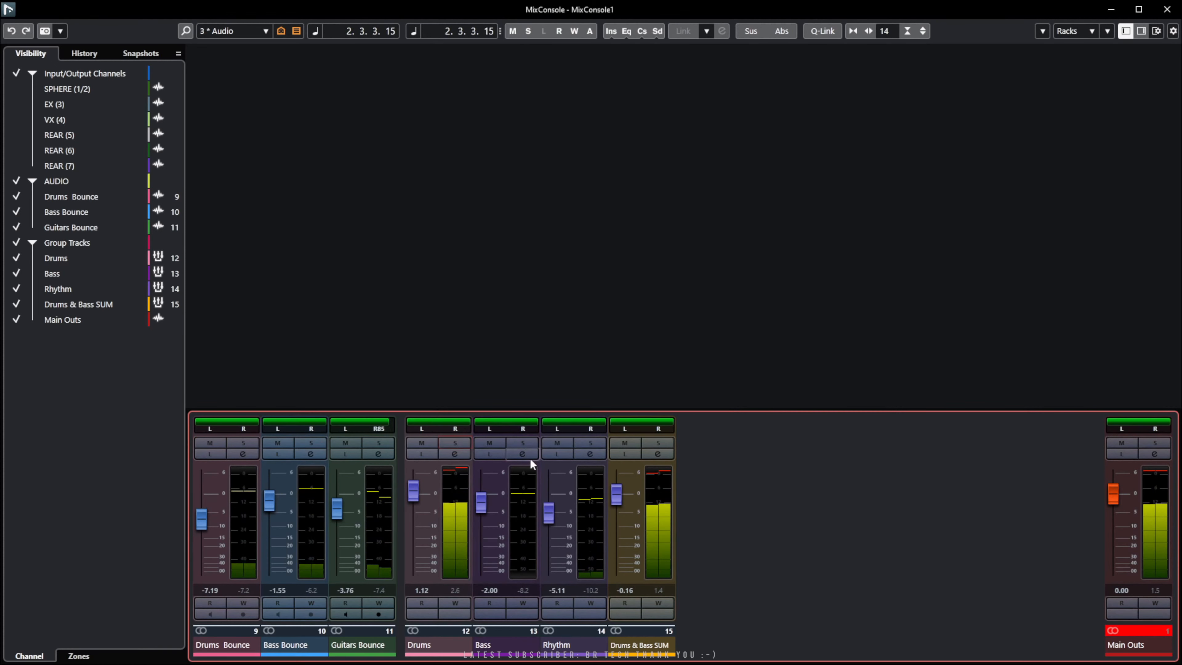
{"action": "left_click", "coordinate": [454, 445]}
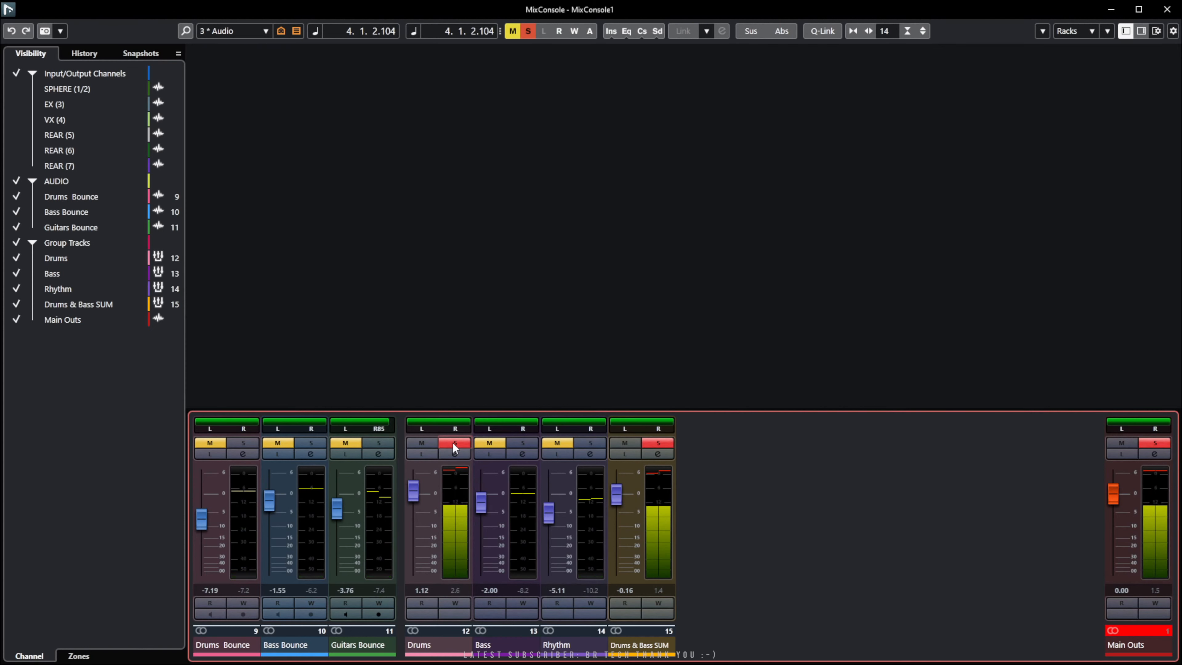
{"action": "left_click", "coordinate": [452, 442]}
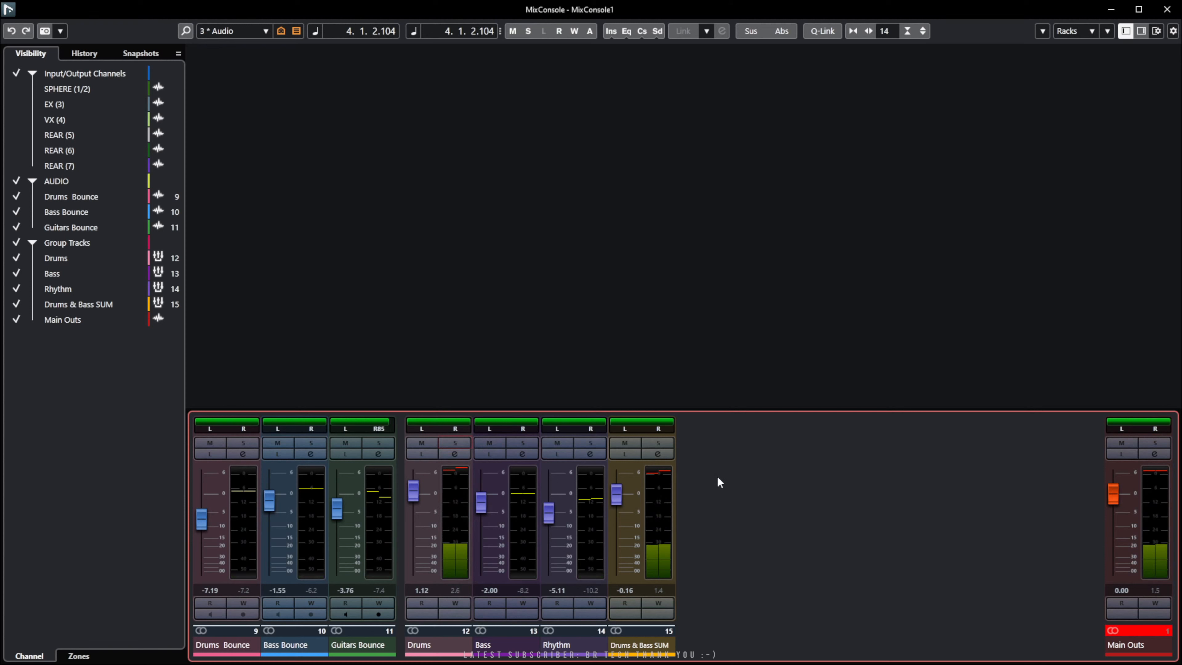
Restart playback from the beginning and switch Listen on and off on the Drums group channel.
{"action": "key", "text": "Home"}
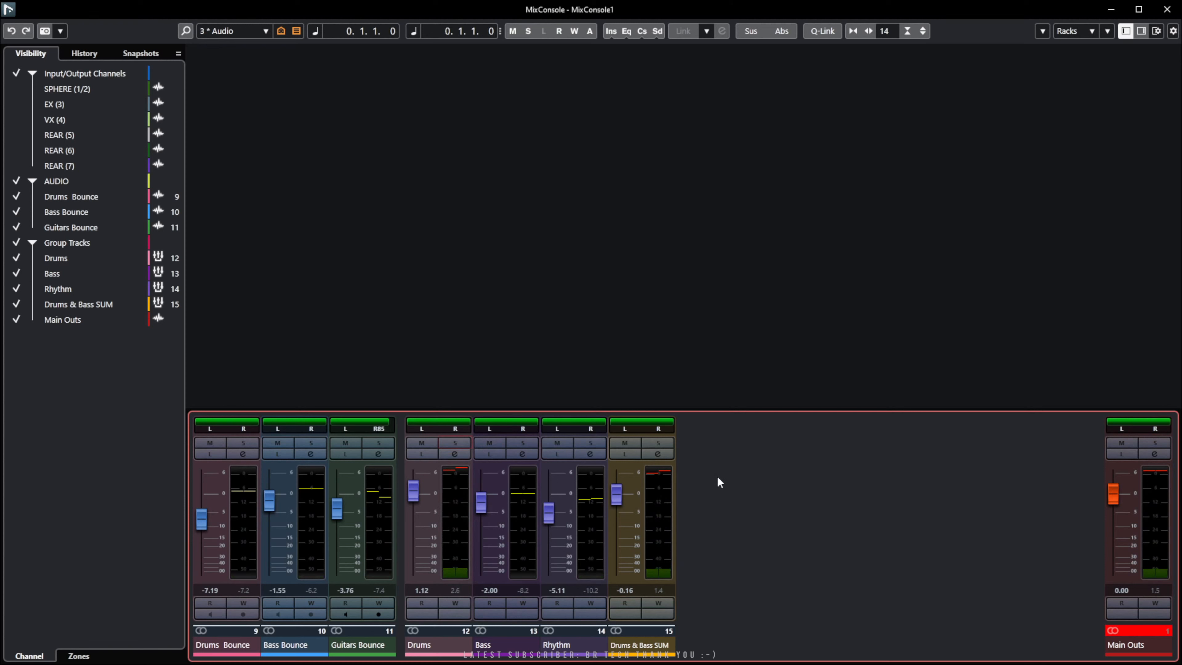
{"action": "key", "text": "space"}
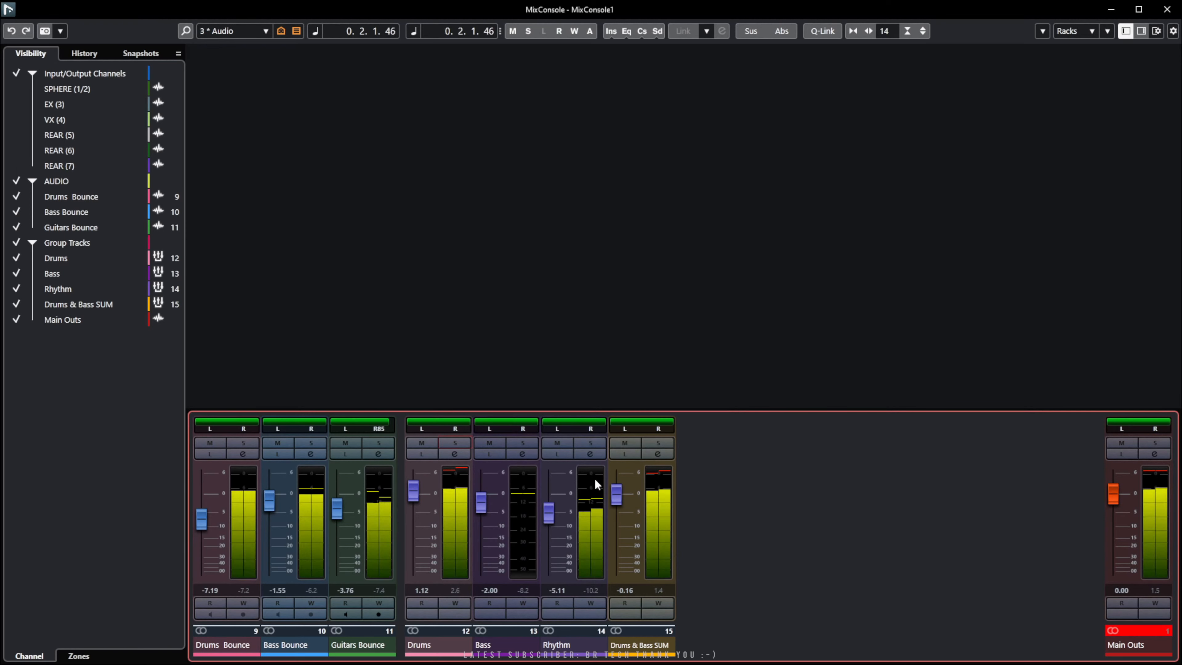
{"action": "left_click", "coordinate": [421, 453]}
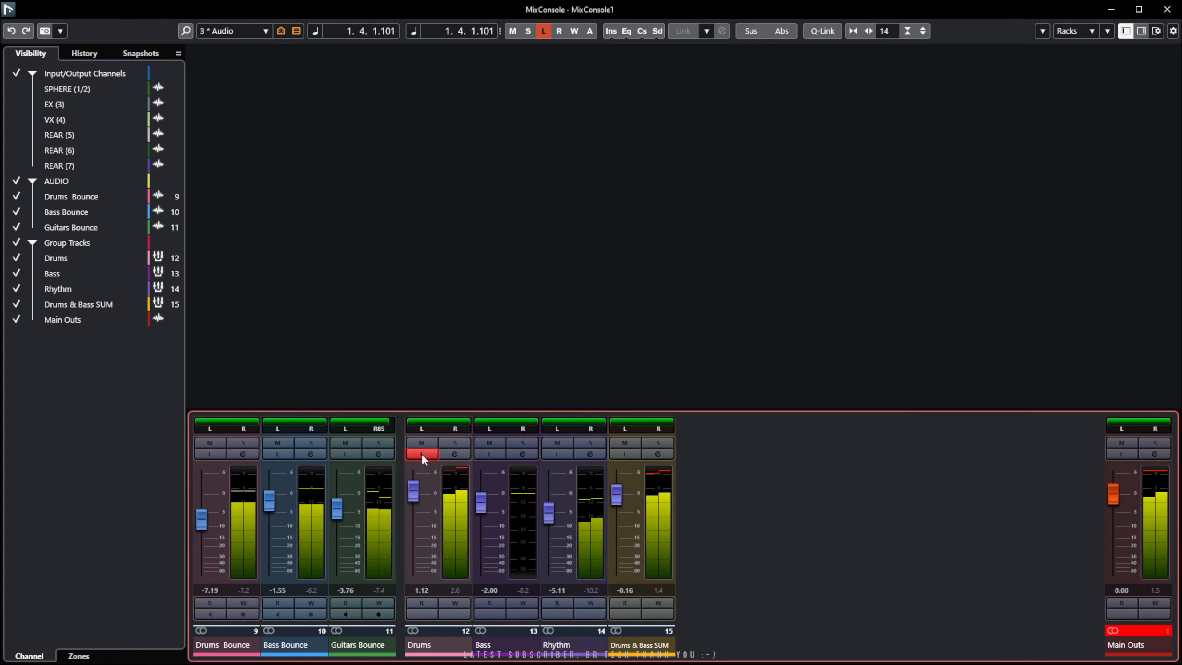
{"action": "left_click", "coordinate": [422, 453]}
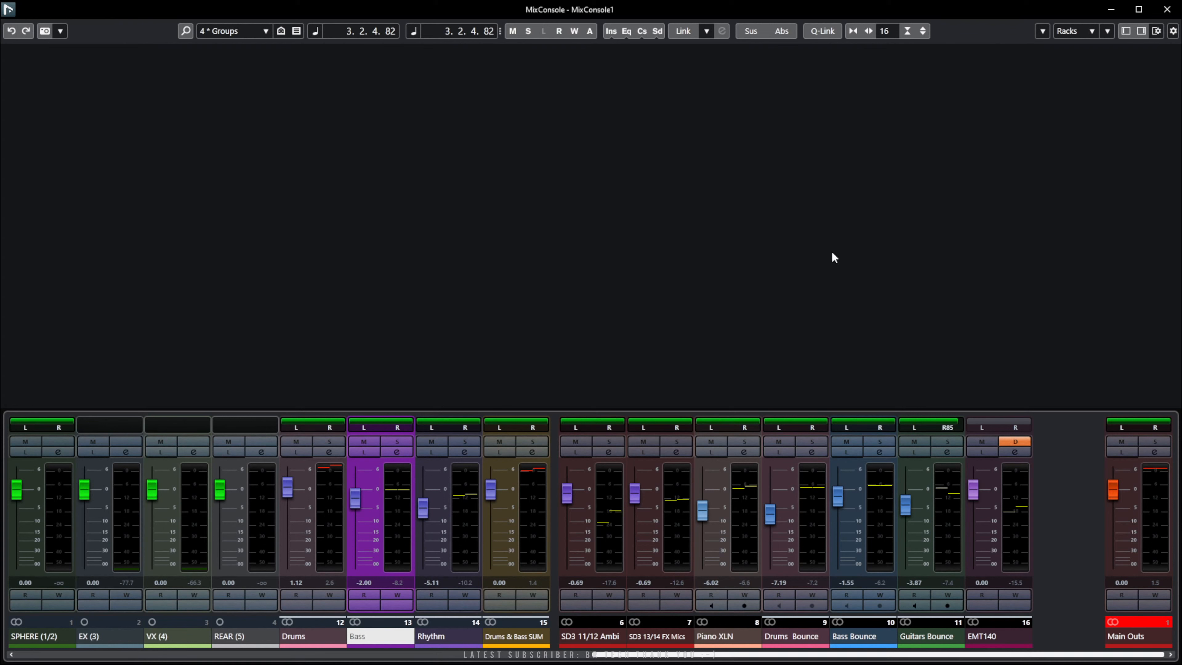
Shift the MixConsole window aside so the window layout setup fits on screen, and open that setup.
{"action": "left_click", "coordinate": [1156, 33]}
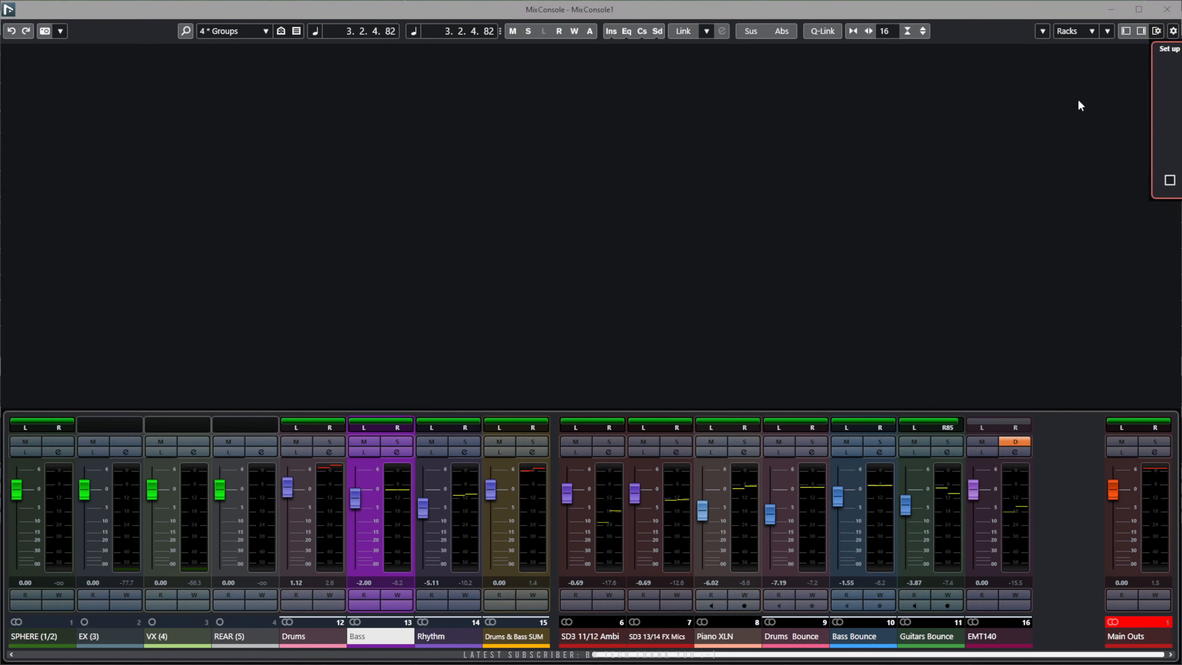
{"action": "left_click_drag", "start_coordinate": [1059, 9], "coordinate": [667, 13]}
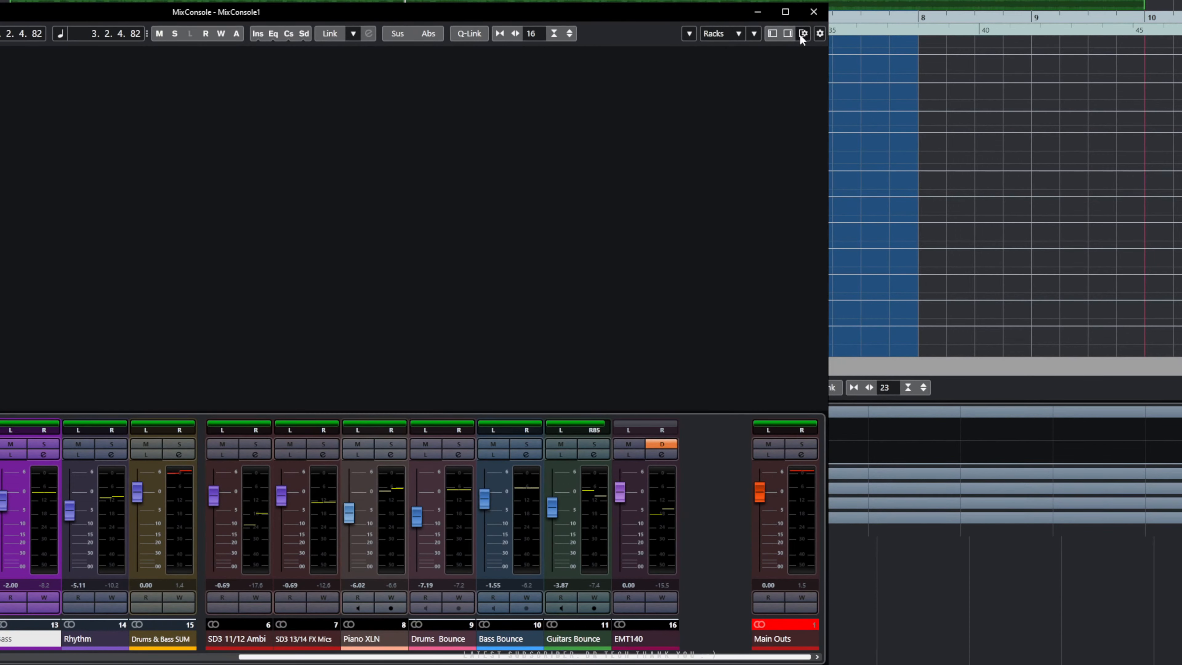
{"action": "left_click", "coordinate": [801, 36]}
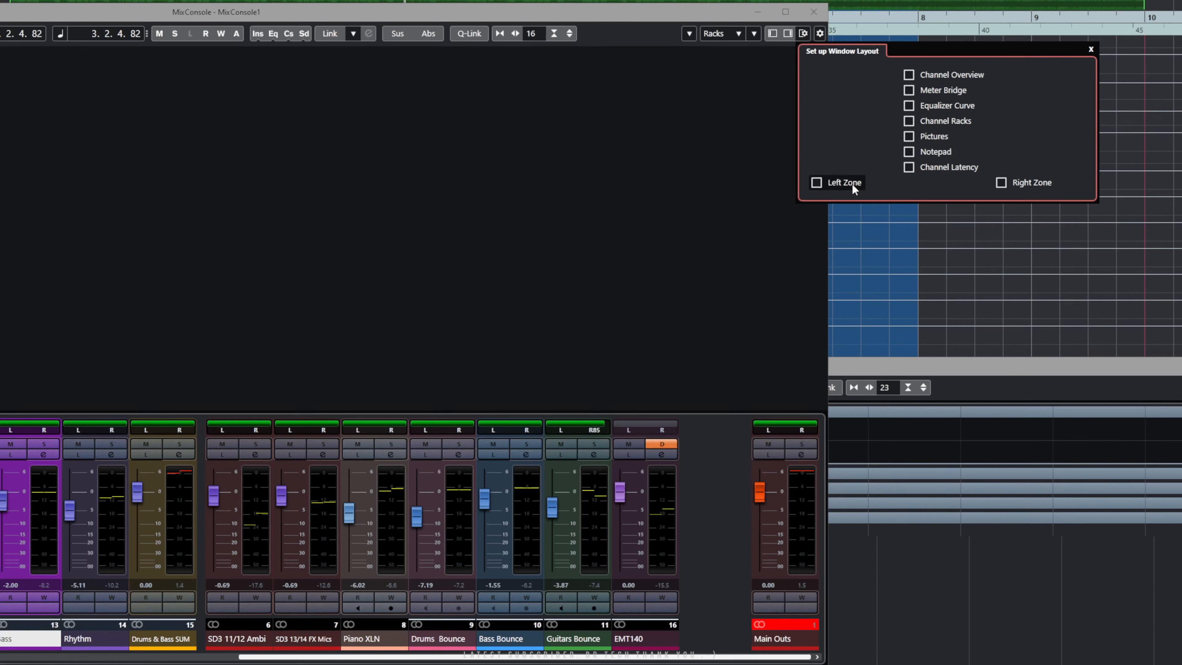
Show the Right Zone and Left Zone, hide both again, and enable the Channel Overview.
{"action": "left_click", "coordinate": [1003, 183]}
{"action": "left_click", "coordinate": [823, 184]}
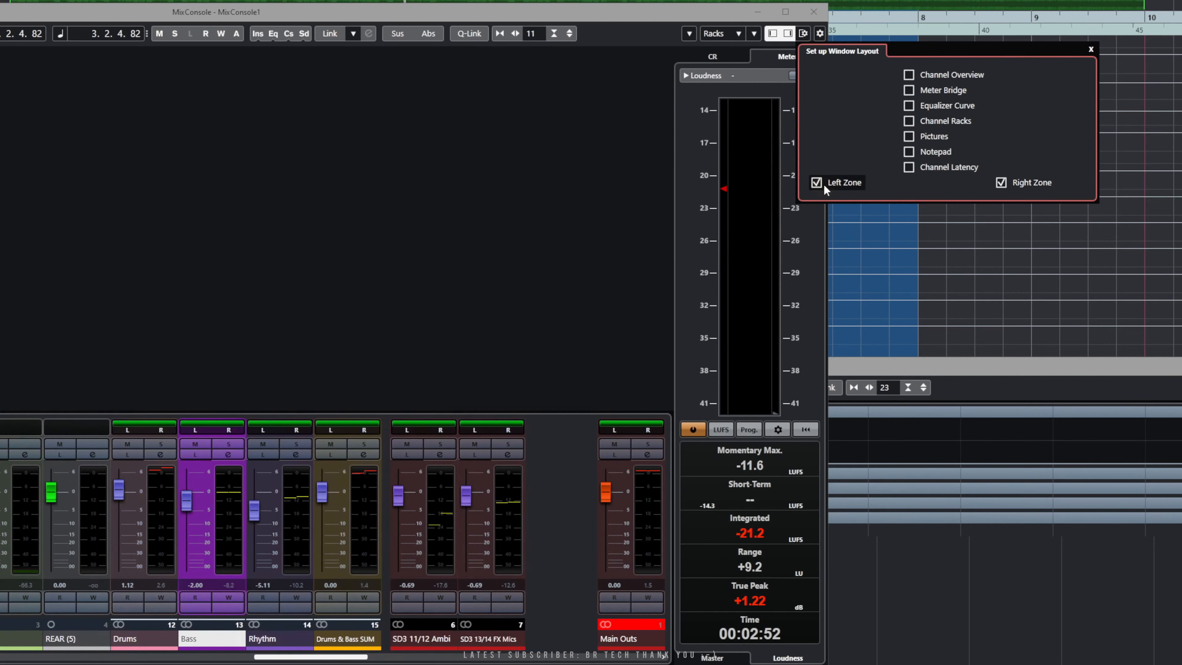
{"action": "left_click", "coordinate": [824, 184]}
{"action": "left_click", "coordinate": [1017, 183]}
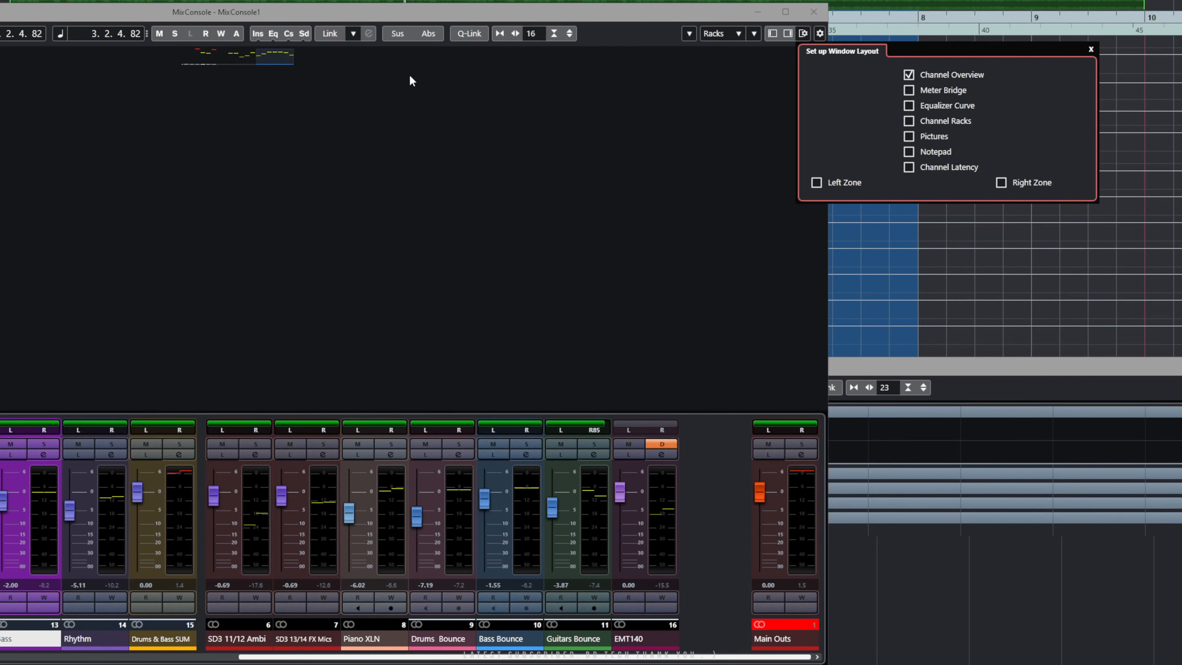
Use the Channel Overview to bring the Drums SD3 and other SD3 channels into view, and play the project briefly.
{"action": "left_click", "coordinate": [476, 84]}
{"action": "left_click_drag", "start_coordinate": [287, 58], "coordinate": [255, 63]}
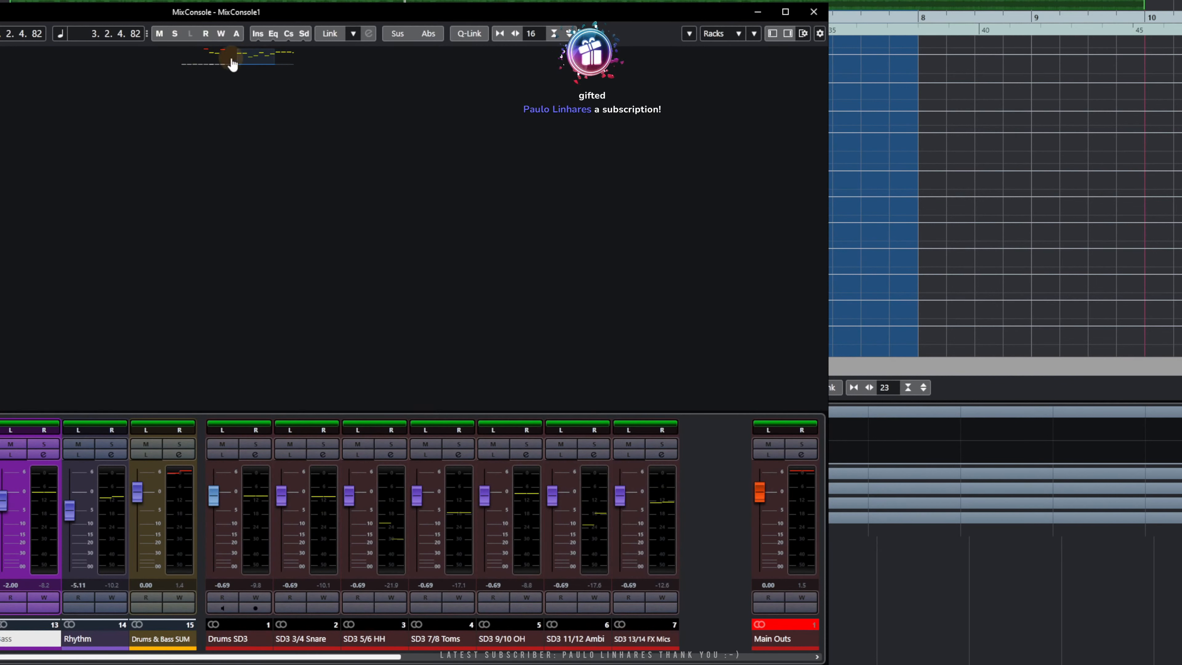
{"action": "key", "text": "space"}
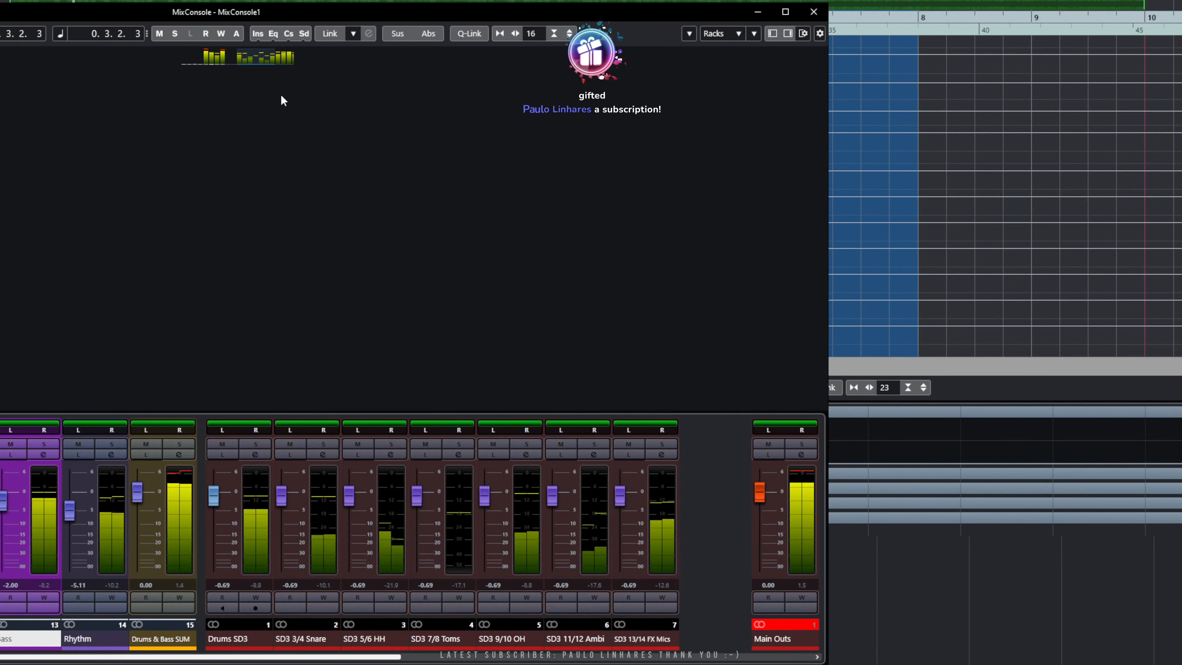
{"action": "key", "text": "space"}
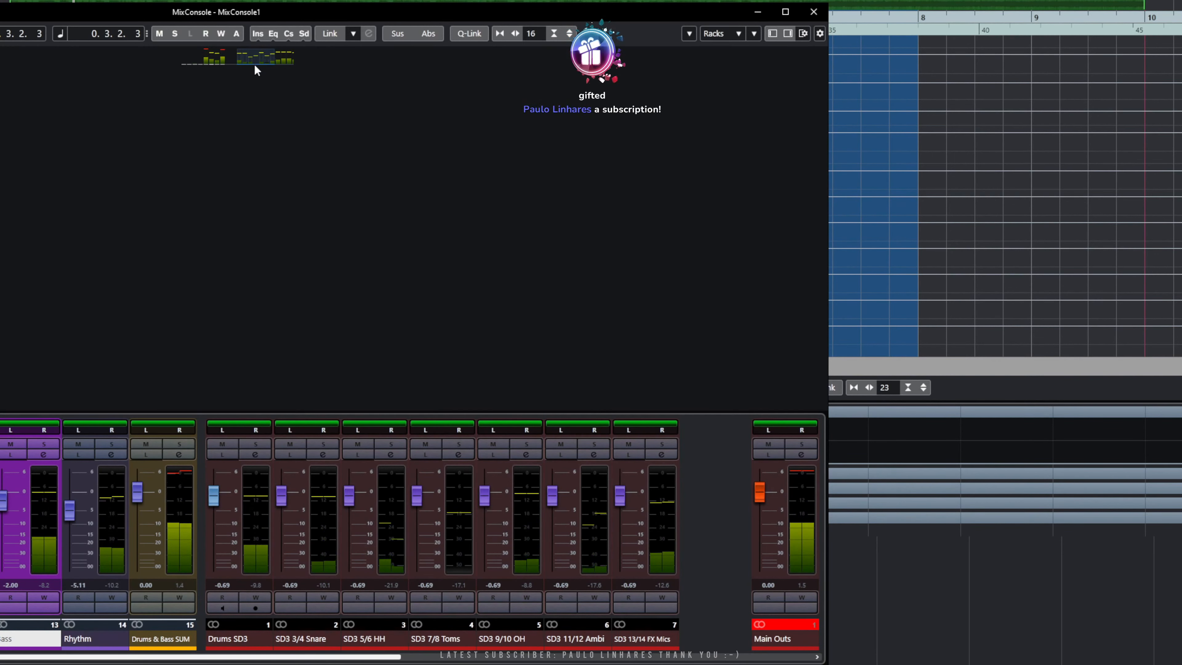
Bring the Drums SD3 channels into view with the Channel Overview, and replace the overview with the Meter Bridge in the window layout.
{"action": "left_click_drag", "start_coordinate": [269, 66], "coordinate": [179, 63]}
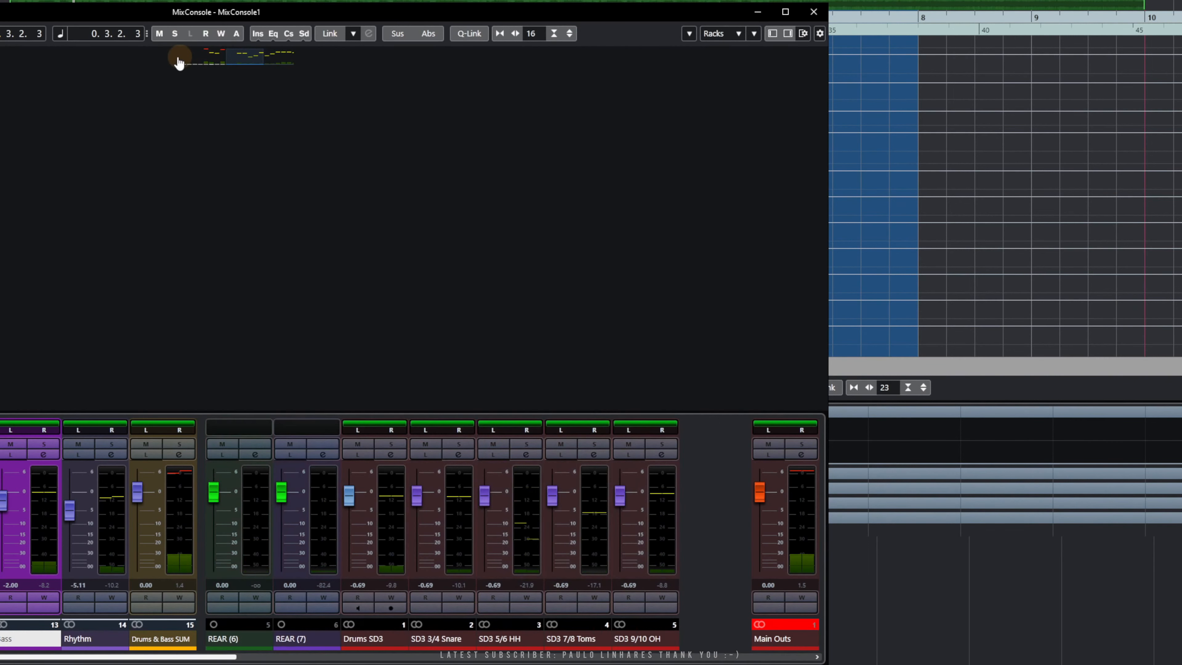
{"action": "left_click", "coordinate": [802, 34]}
{"action": "left_click", "coordinate": [919, 76]}
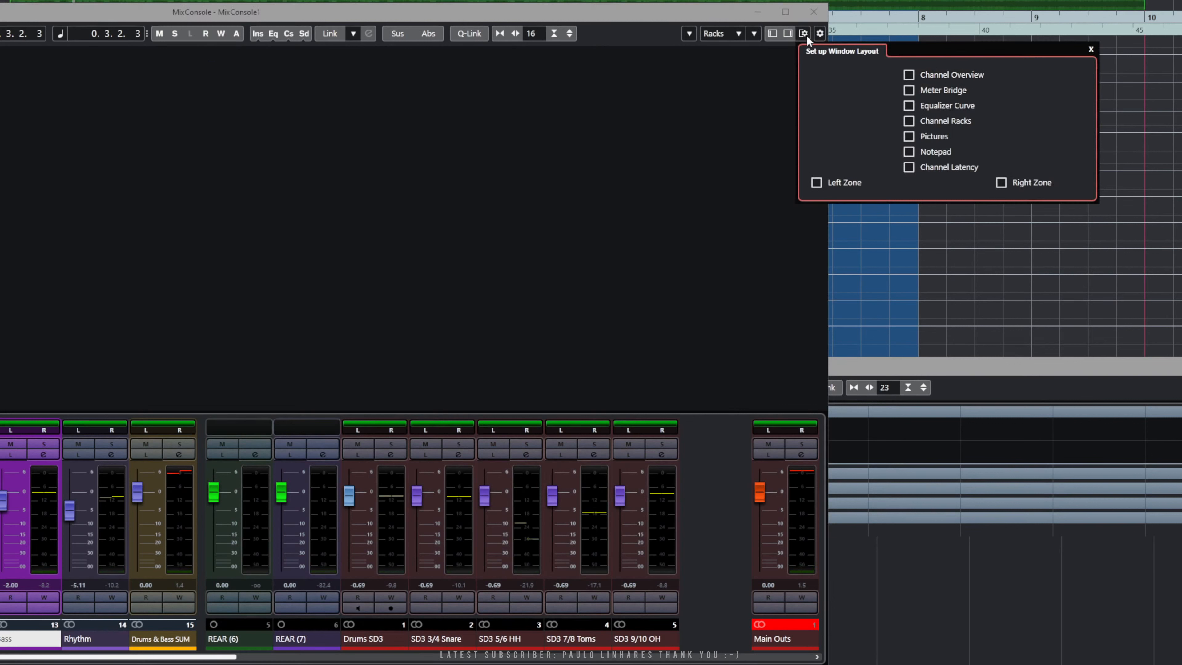
{"action": "left_click", "coordinate": [943, 92]}
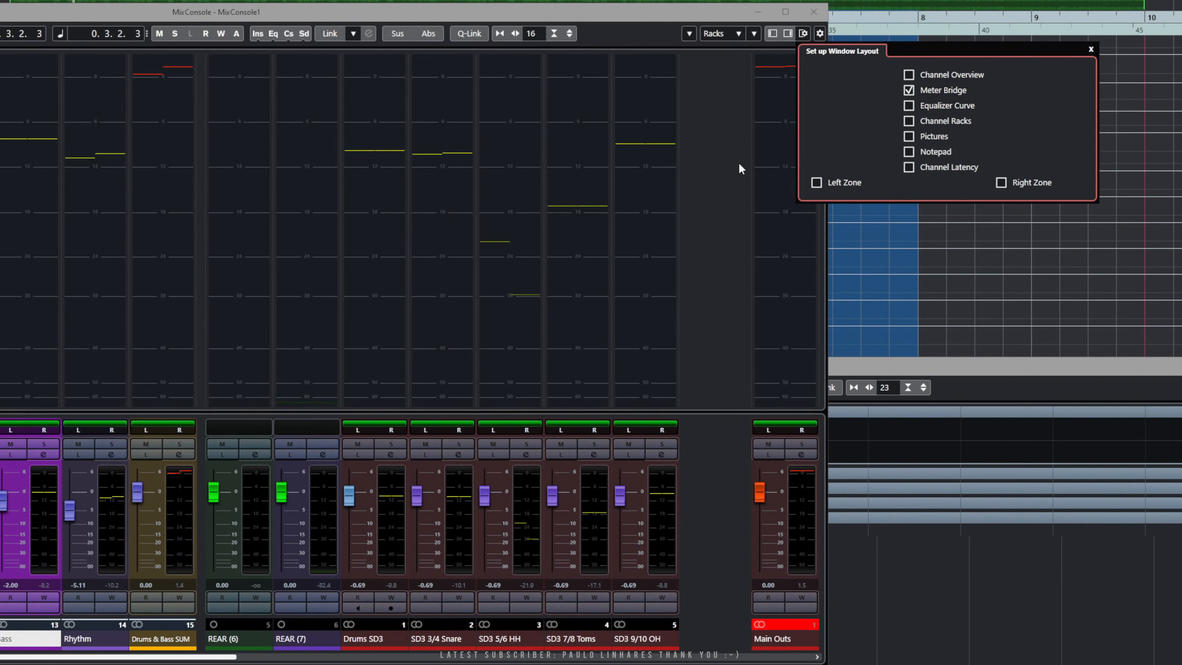
{"action": "left_click", "coordinate": [660, 18]}
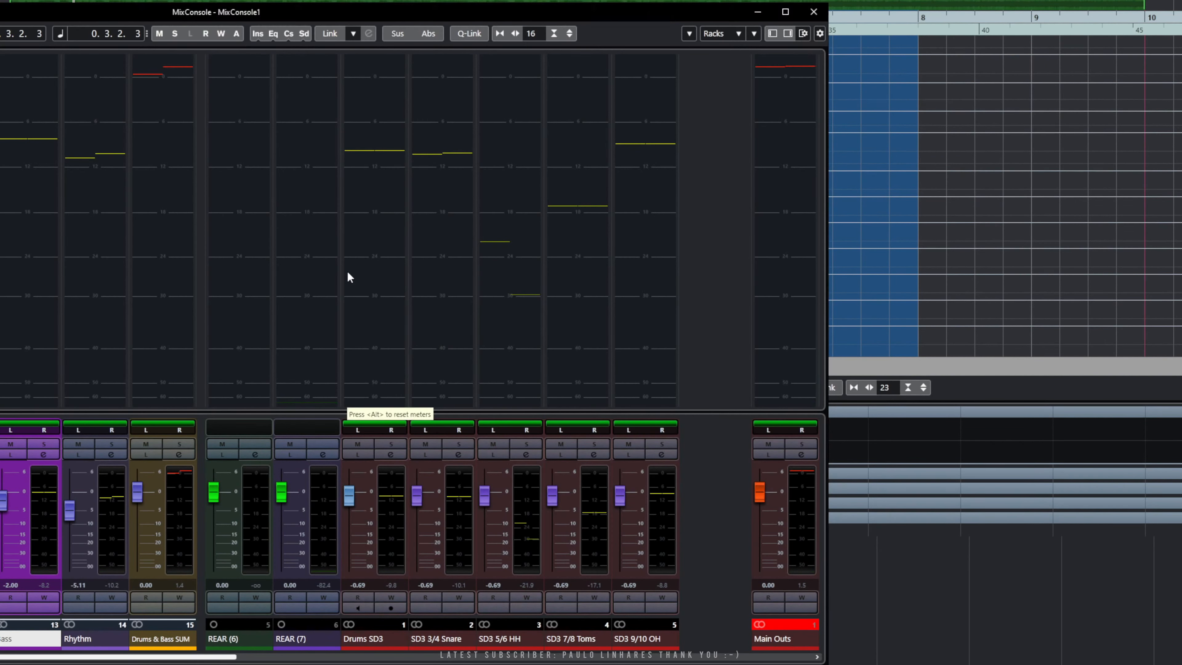
Start playback, slightly reduce the Meter Bridge height, and reset the meters.
{"action": "key", "text": "space"}
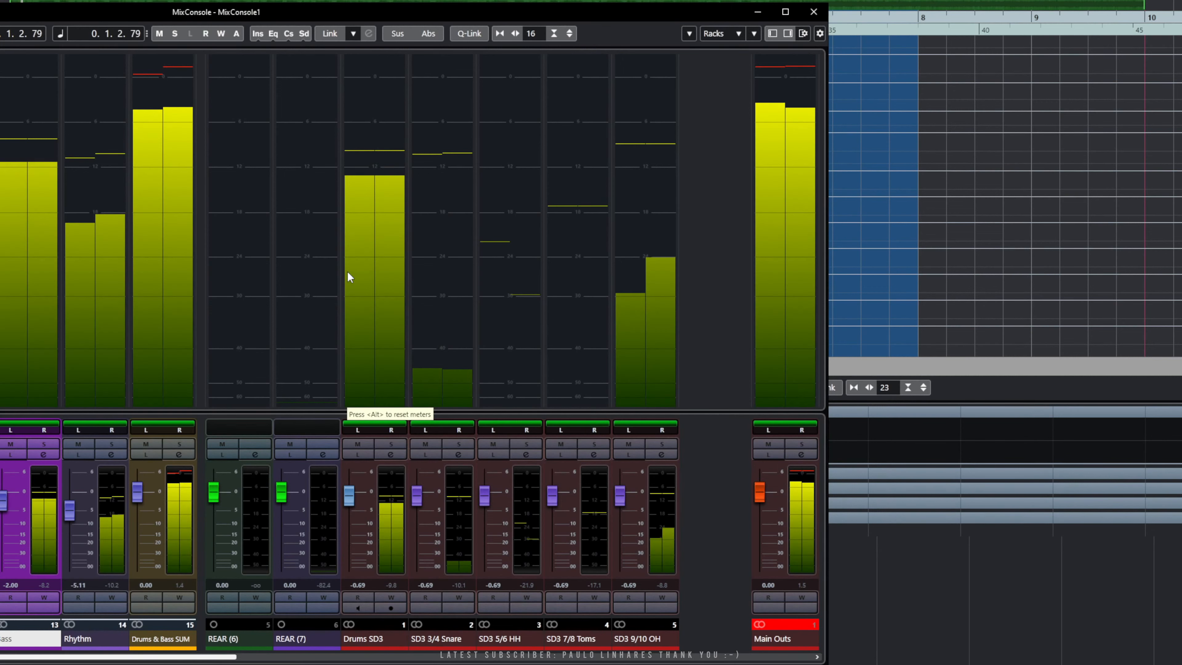
{"action": "left_click_drag", "start_coordinate": [329, 410], "coordinate": [337, 384]}
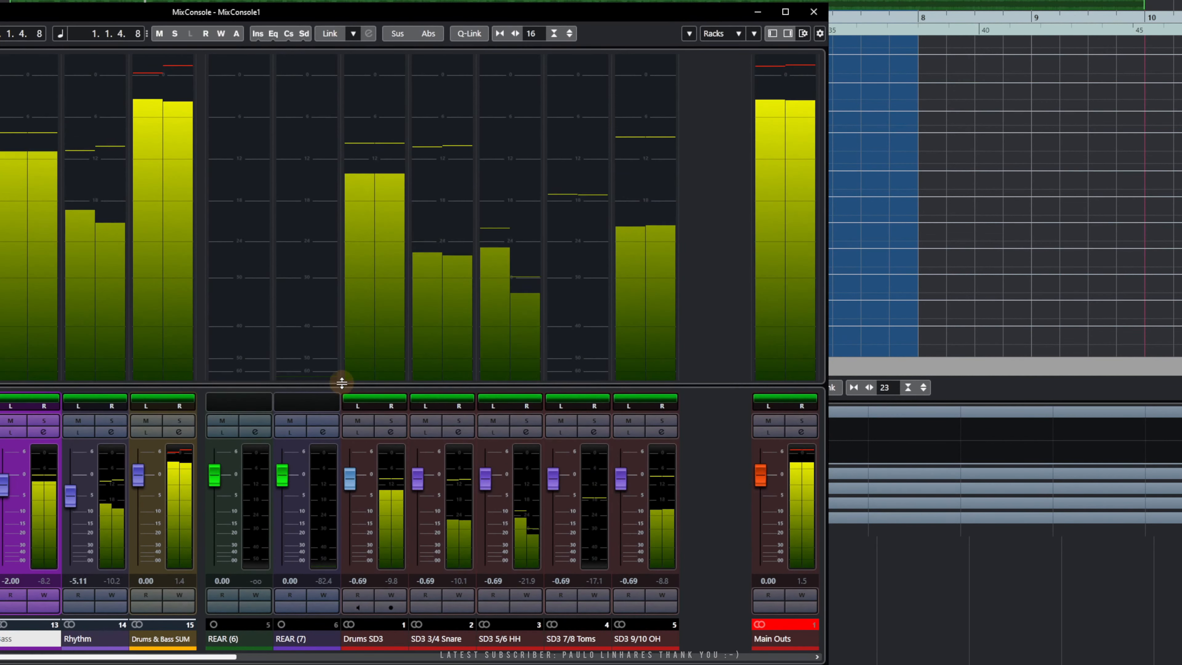
{"action": "right_click", "coordinate": [428, 231]}
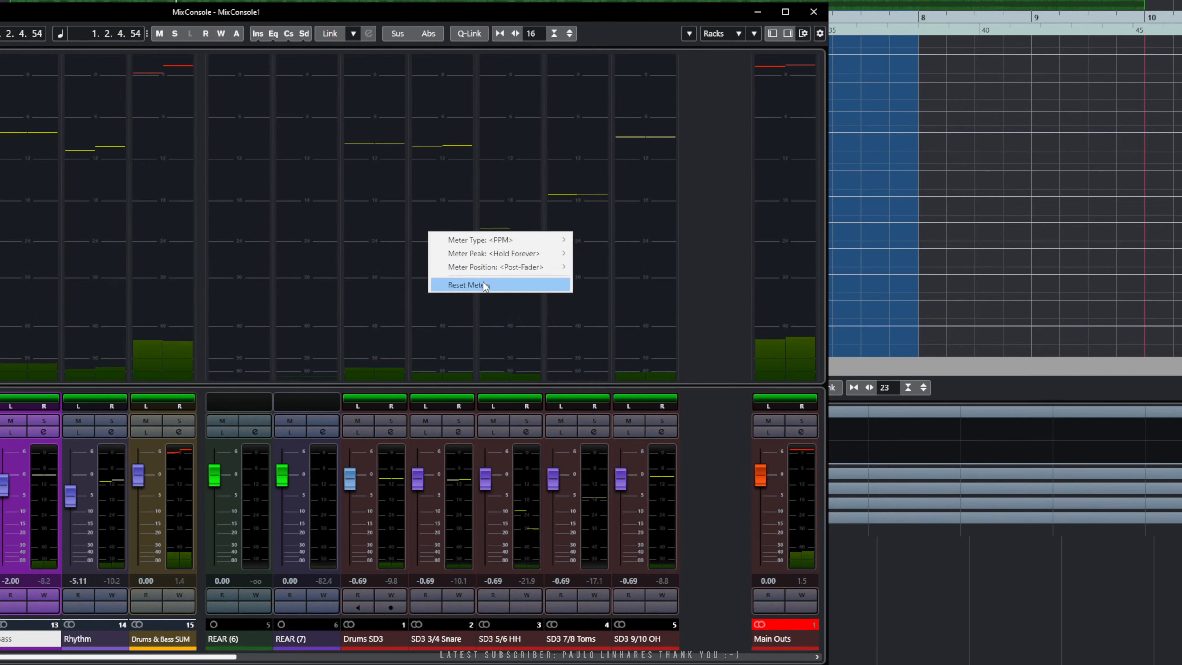
{"action": "left_click", "coordinate": [468, 284]}
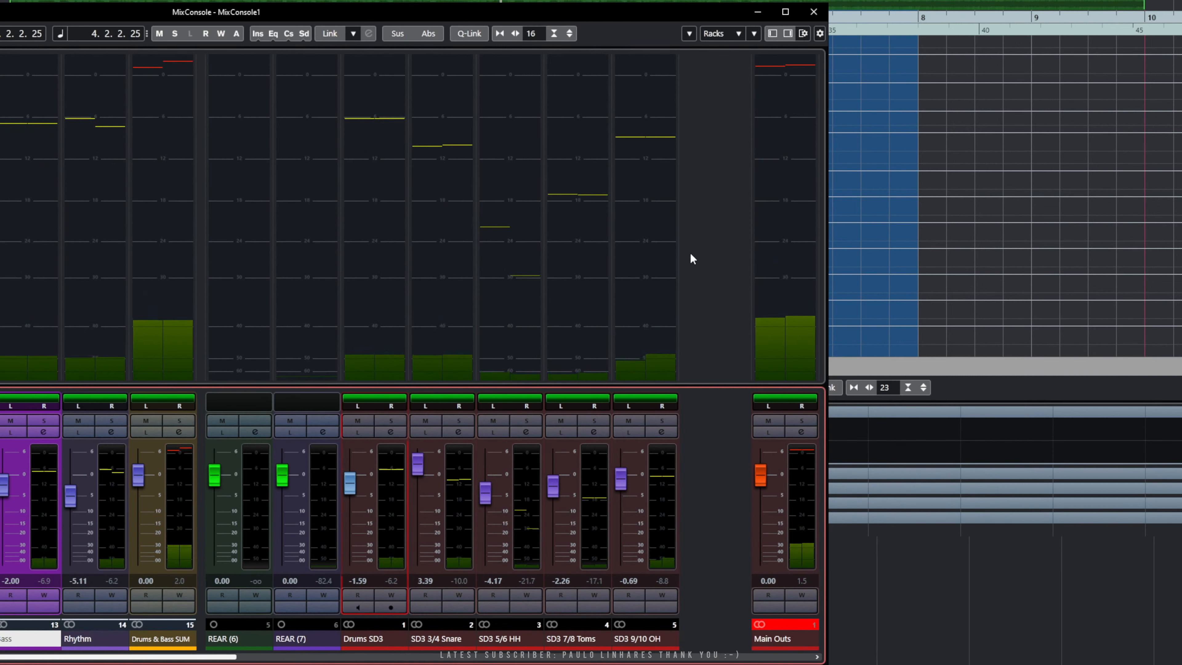
Hide the Meter Bridge and show the Equalizer Curve in the MixConsole window layout.
{"action": "left_click", "coordinate": [803, 33]}
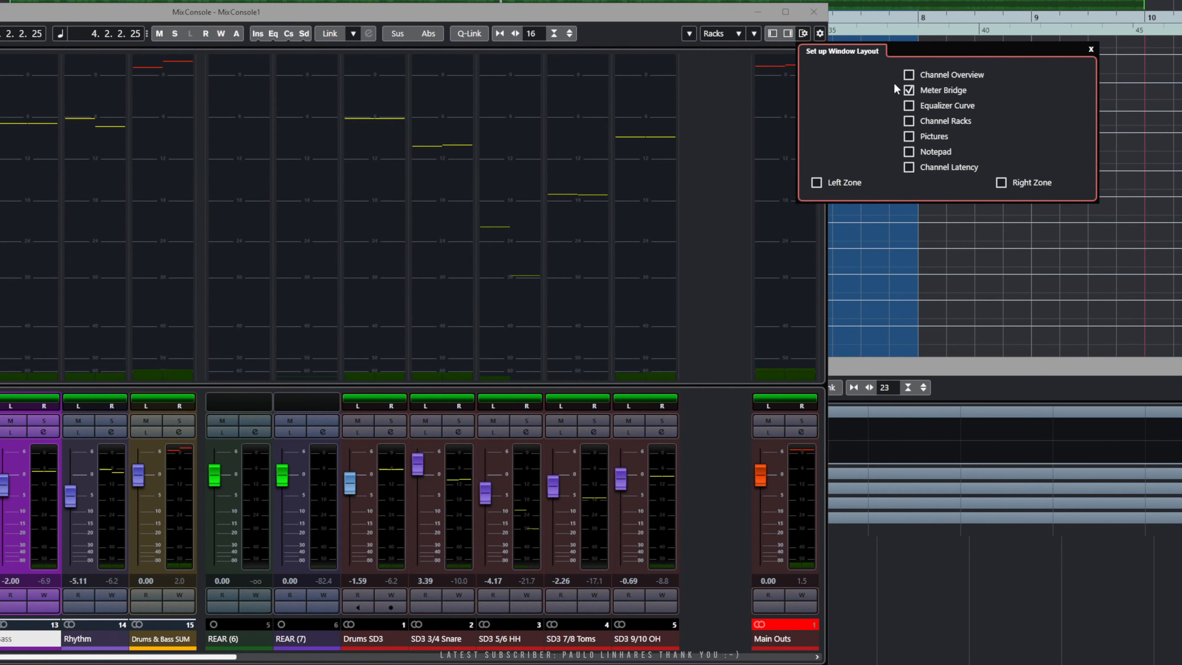
{"action": "left_click", "coordinate": [931, 90]}
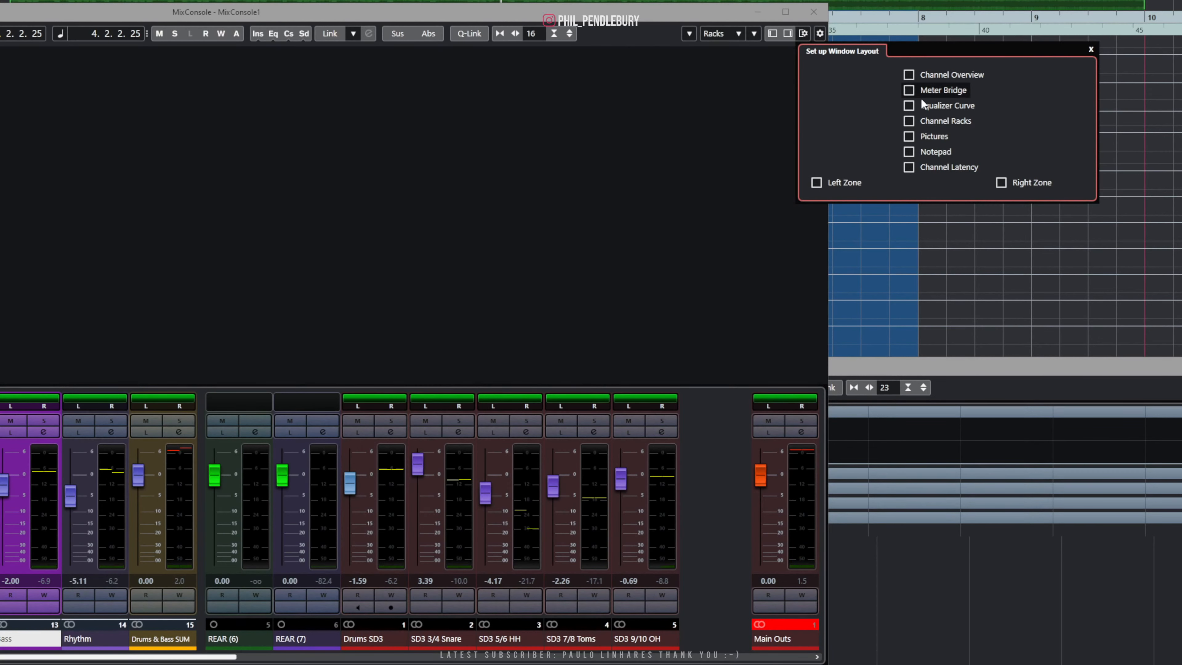
{"action": "left_click", "coordinate": [926, 105]}
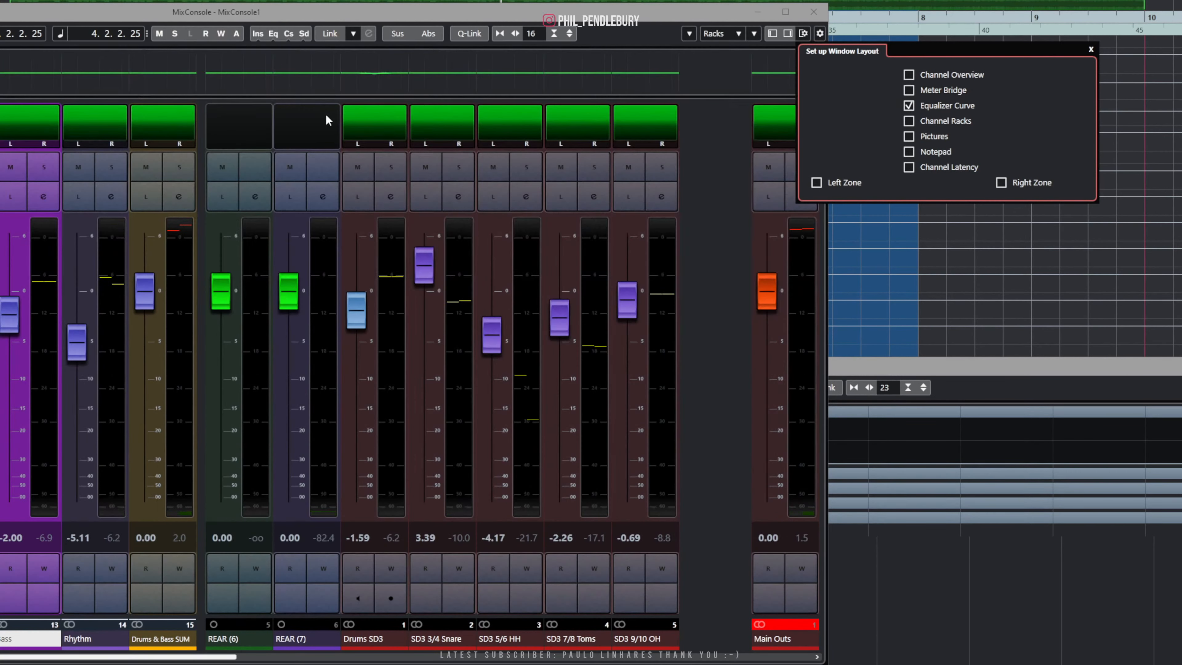
{"action": "left_click", "coordinate": [318, 95]}
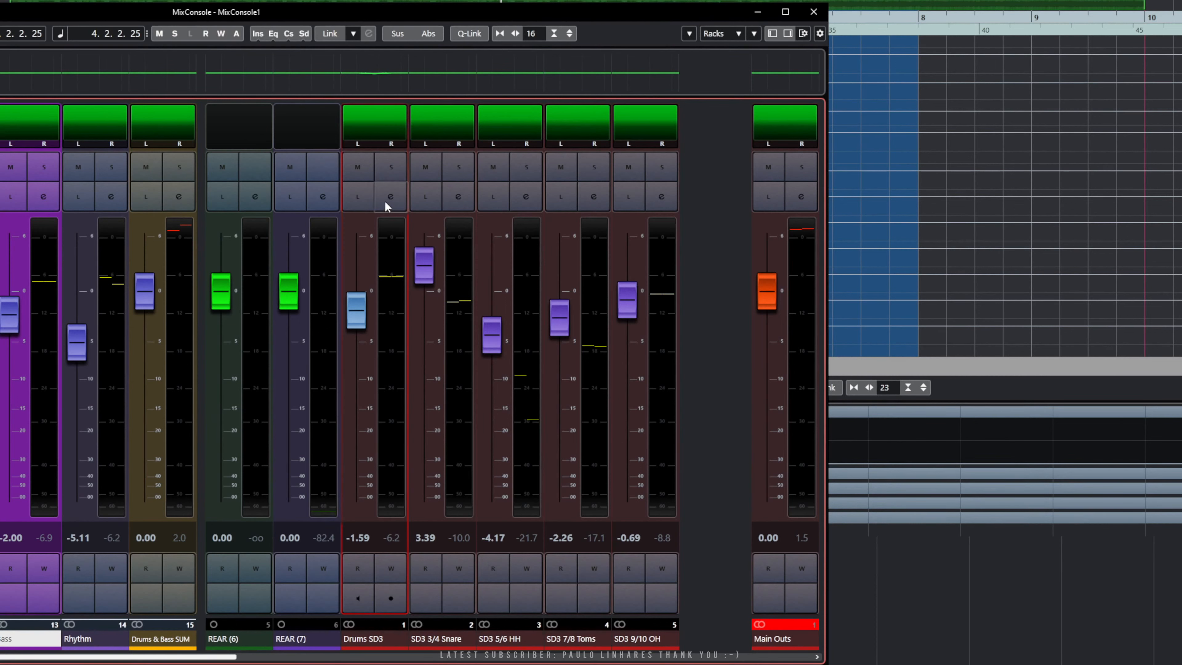
In the Drums SD3 channel settings, set the EQ to about -7.1 dB at 89.9 Hz, -10.2 dB at 628.4 Hz and +8.5 dB at 3259 Hz.
{"action": "left_click", "coordinate": [393, 198]}
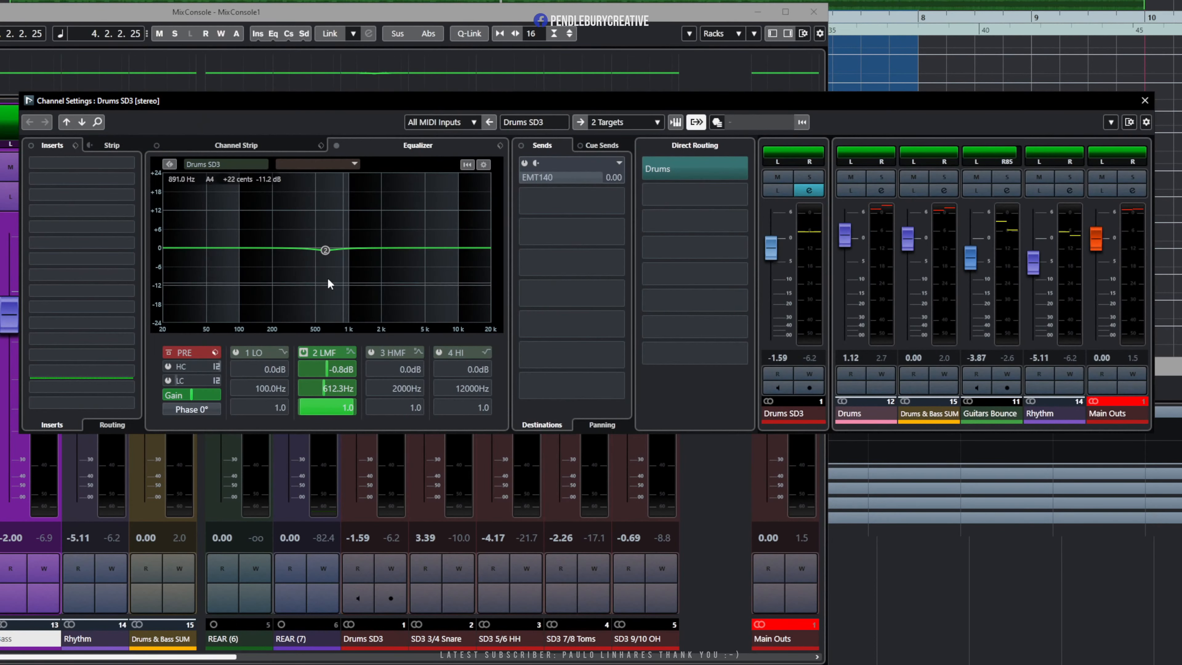
{"action": "left_click_drag", "start_coordinate": [330, 247], "coordinate": [328, 284]}
{"action": "left_click_drag", "start_coordinate": [239, 251], "coordinate": [234, 270]}
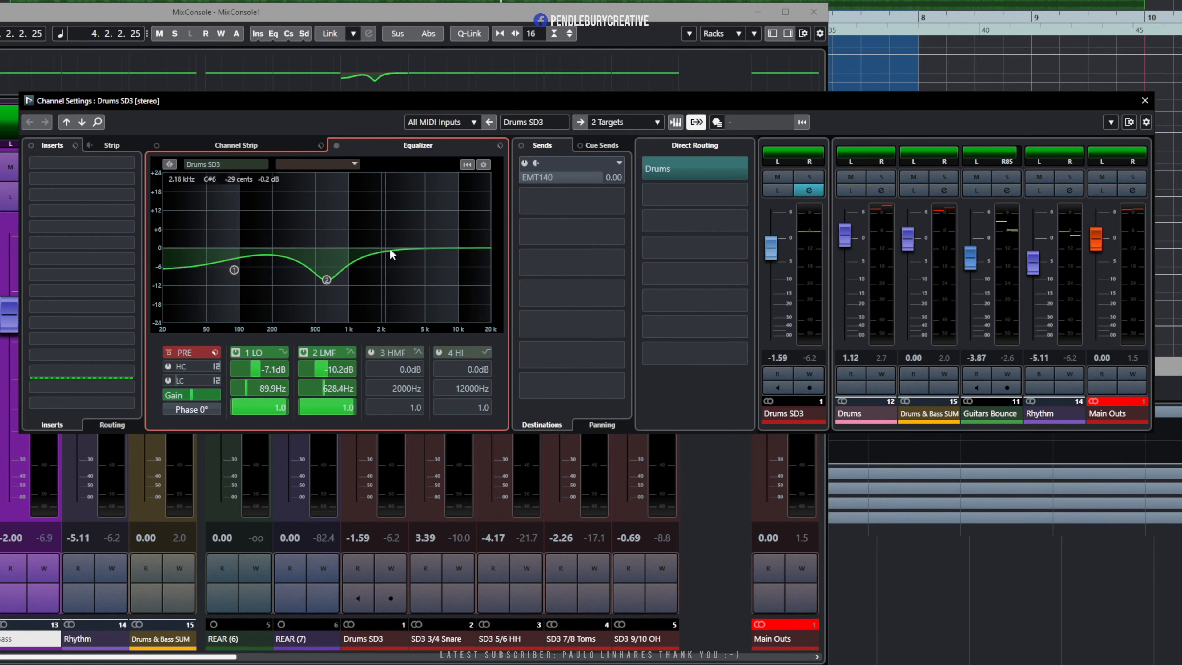
{"action": "left_click_drag", "start_coordinate": [392, 249], "coordinate": [404, 222]}
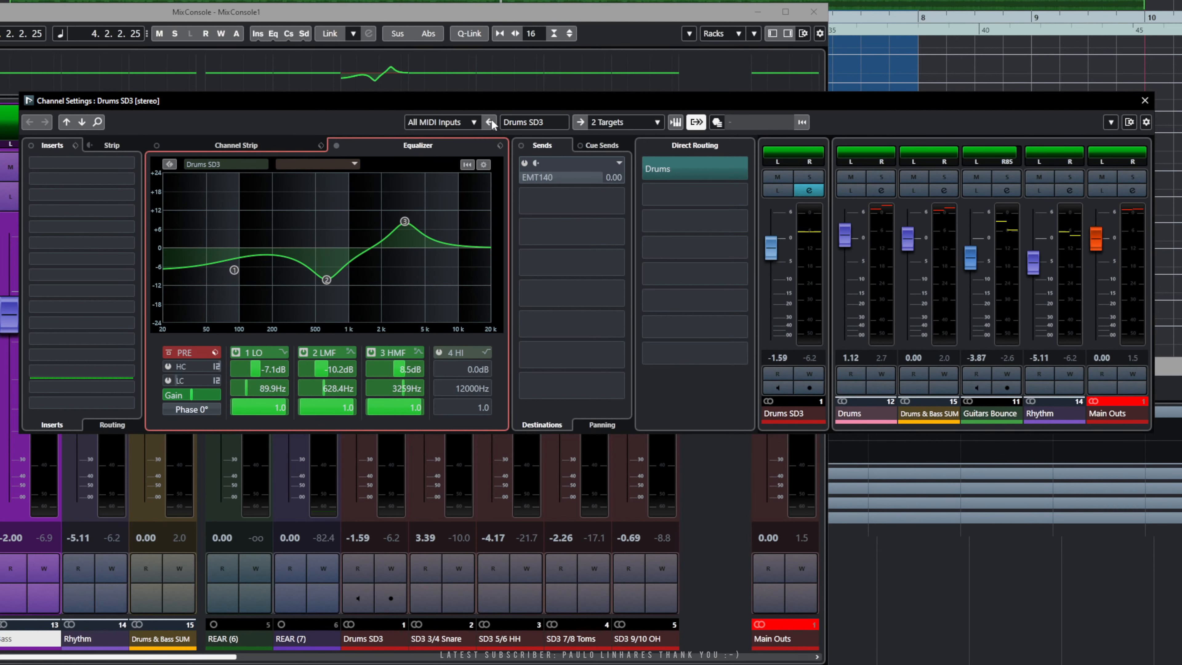
{"action": "left_click", "coordinate": [1145, 104]}
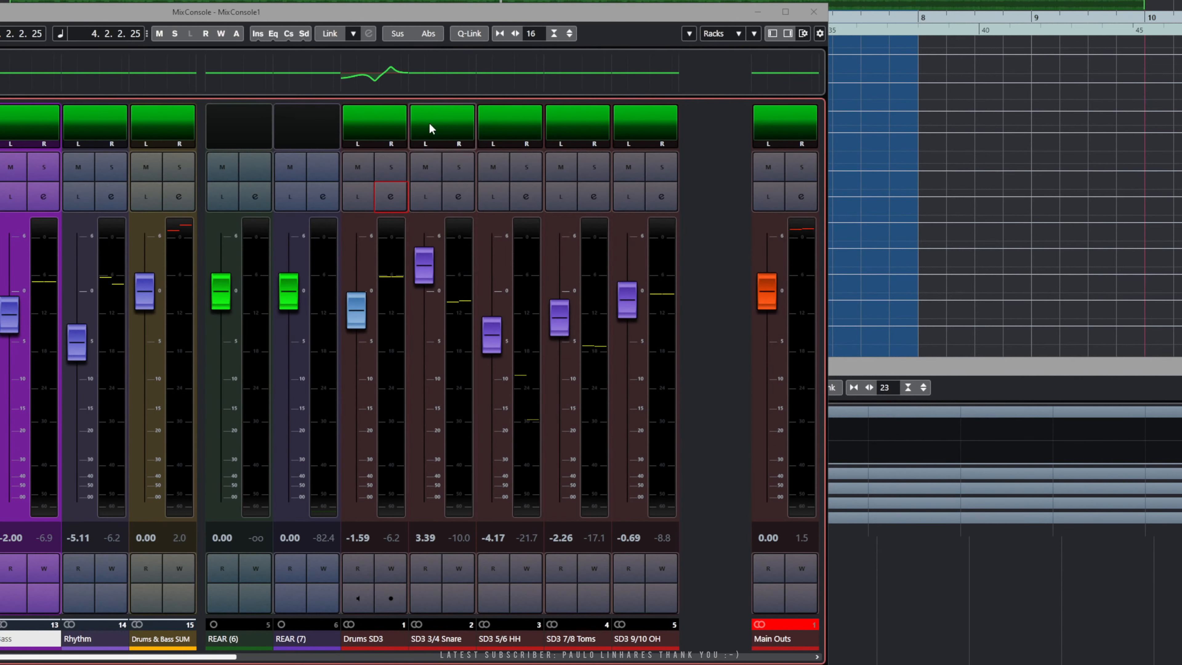
Reshape the Drums SD3 curve in the MixConsole's equalizer display: deepen the low cut, soften both mid bands, and add a slight high boost.
{"action": "left_click", "coordinate": [378, 76]}
{"action": "left_click_drag", "start_coordinate": [313, 92], "coordinate": [318, 114]}
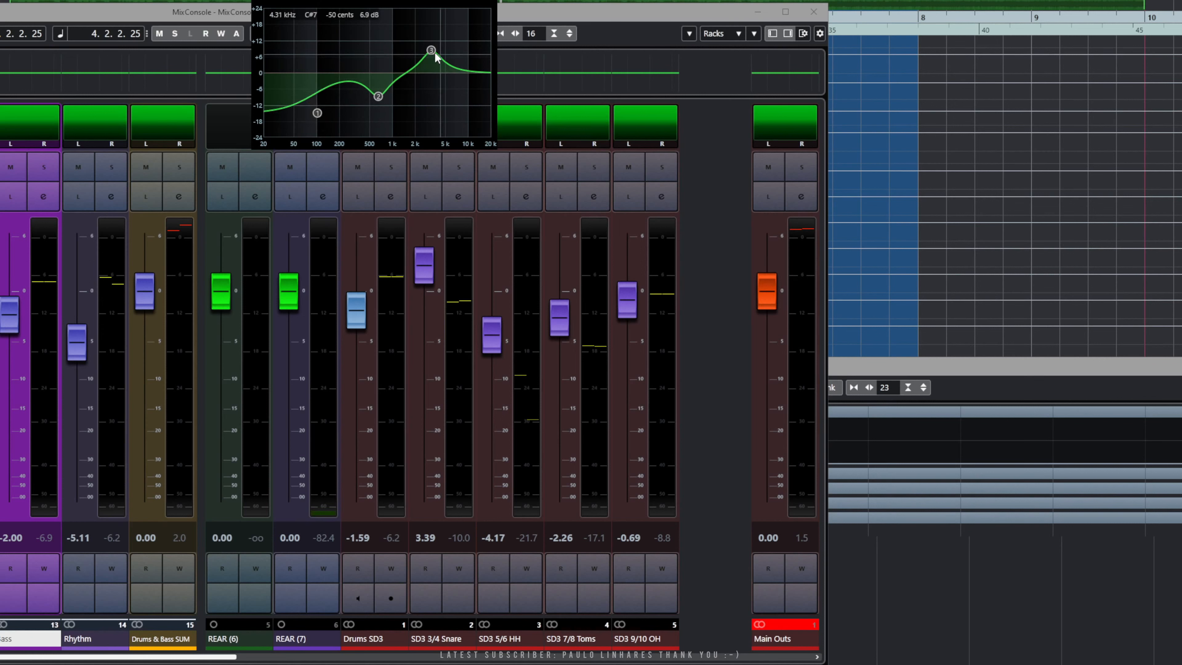
{"action": "left_click_drag", "start_coordinate": [434, 50], "coordinate": [438, 69]}
{"action": "left_click", "coordinate": [466, 63]}
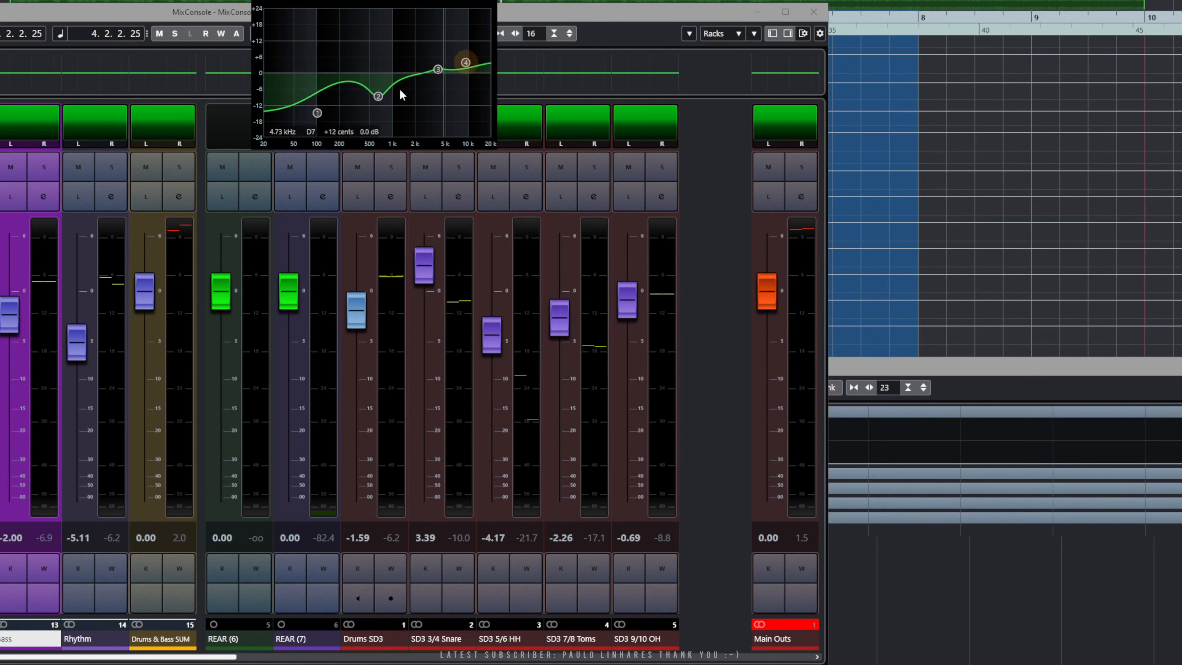
{"action": "left_click_drag", "start_coordinate": [378, 96], "coordinate": [378, 78]}
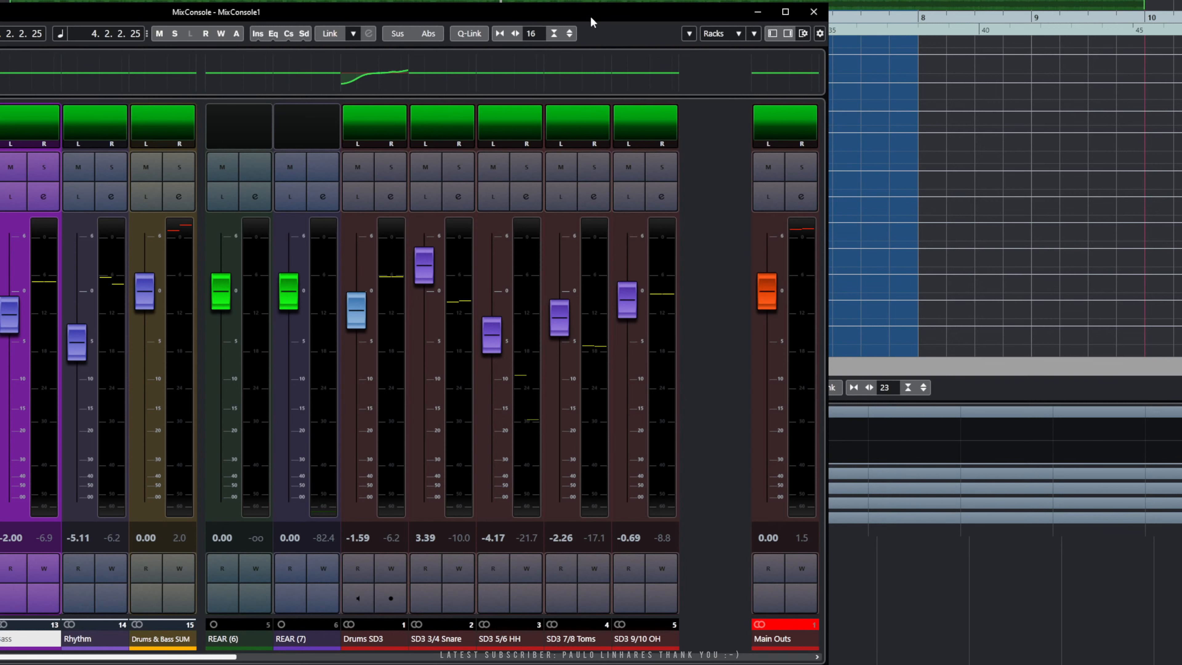
Turn off the Equalizer Curve in the window layout, and briefly show the Channel Racks before hiding them again.
{"action": "left_click", "coordinate": [807, 37]}
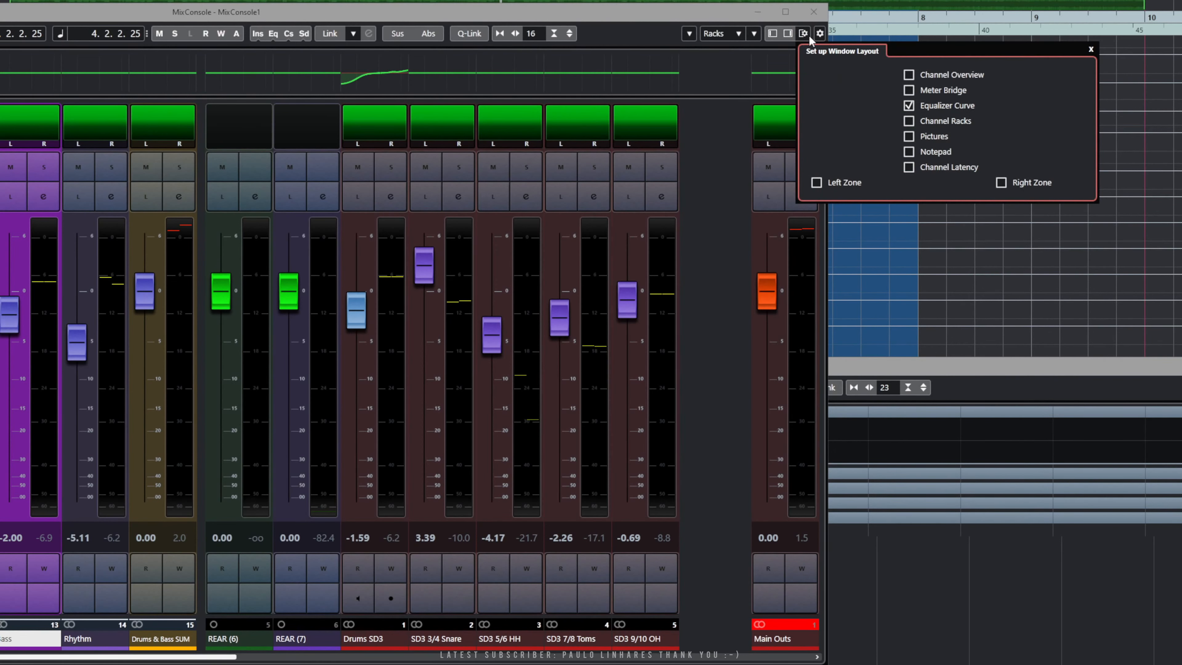
{"action": "left_click", "coordinate": [925, 106]}
{"action": "left_click", "coordinate": [918, 119]}
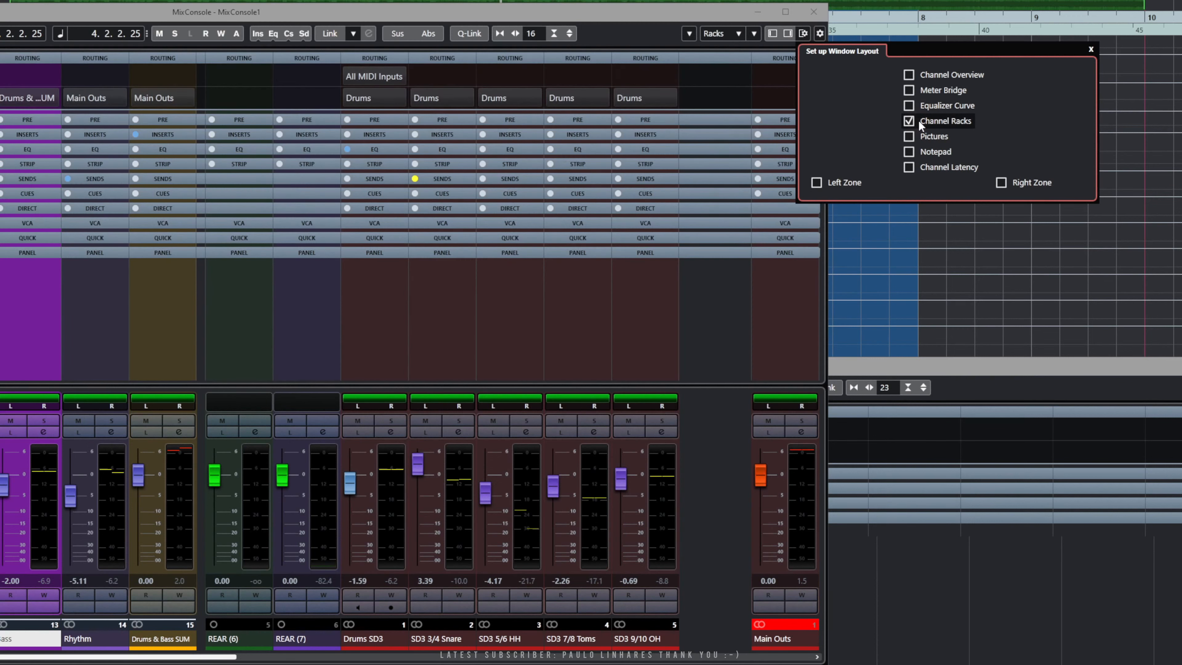
{"action": "left_click", "coordinate": [917, 120]}
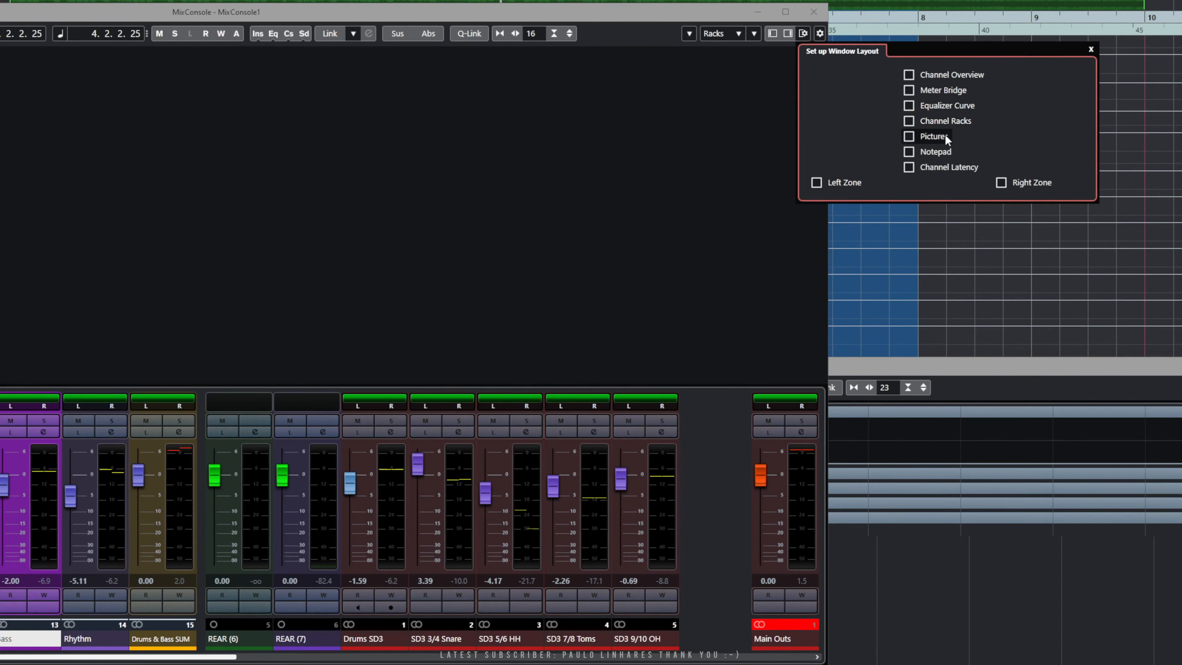
Show Pictures in the MixConsole and bring the Guitars Bounce and EMT140 channels into view.
{"action": "left_click", "coordinate": [909, 137]}
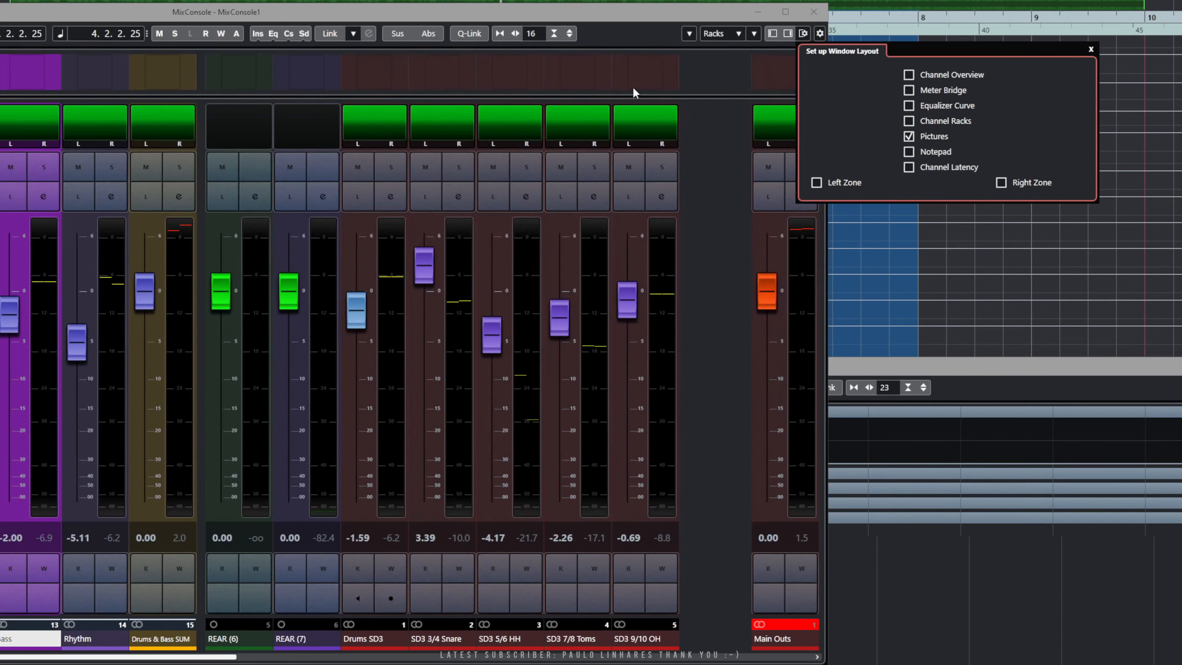
{"action": "left_click", "coordinate": [621, 18]}
{"action": "left_click_drag", "start_coordinate": [204, 660], "coordinate": [788, 654]}
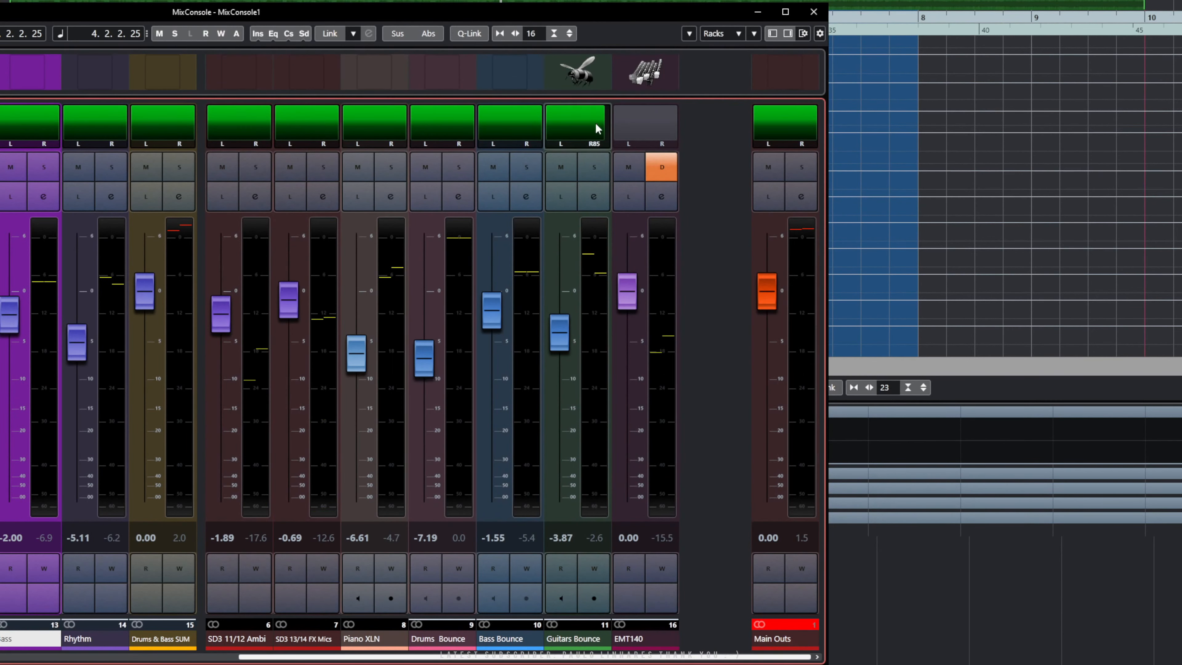
Browse the User and Factory track pictures for the Guitars Bounce channel and keep the bee picture.
{"action": "double_click", "coordinate": [580, 85]}
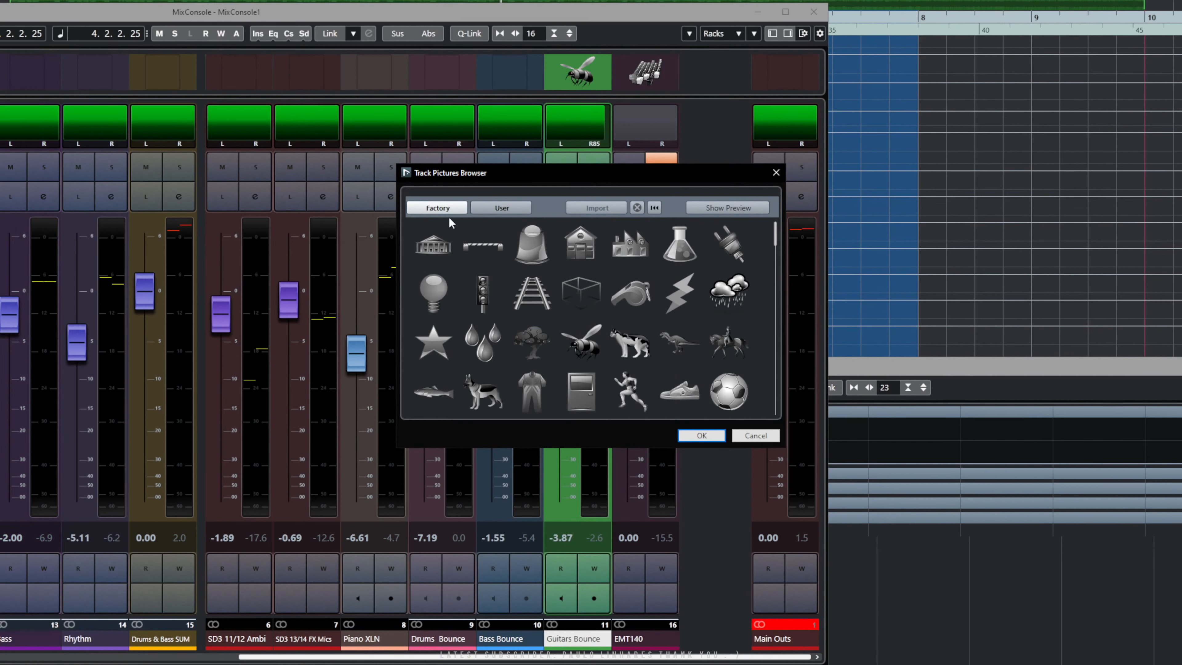
{"action": "left_click", "coordinate": [511, 207]}
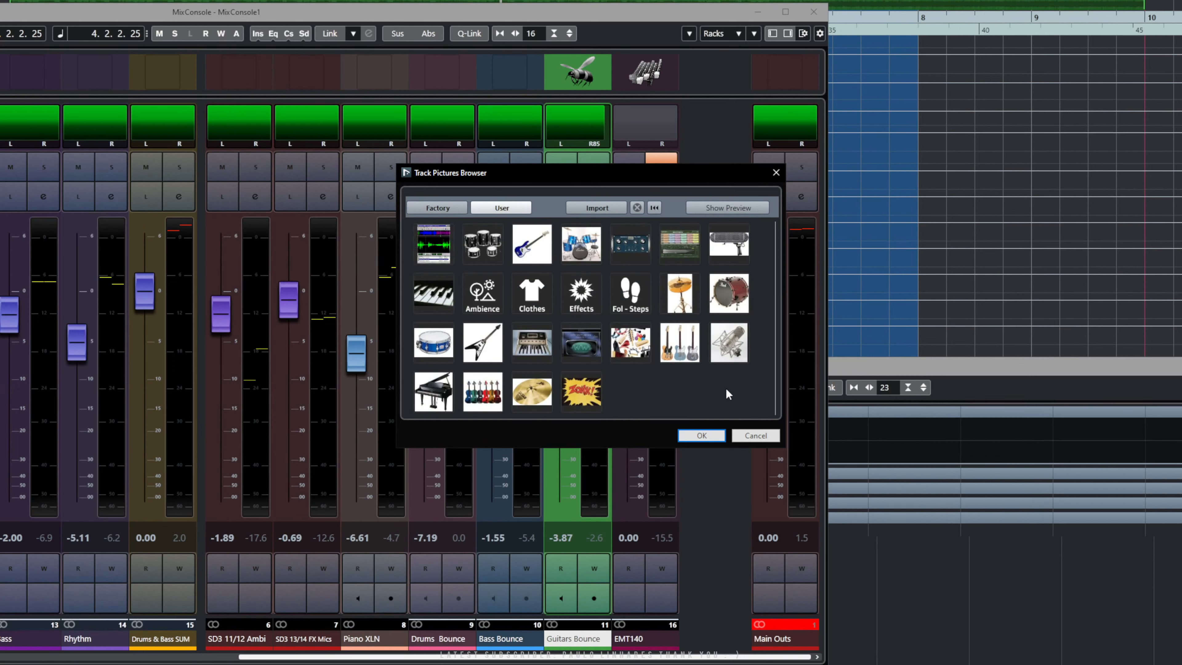
{"action": "left_click", "coordinate": [456, 205]}
{"action": "left_click", "coordinate": [701, 437]}
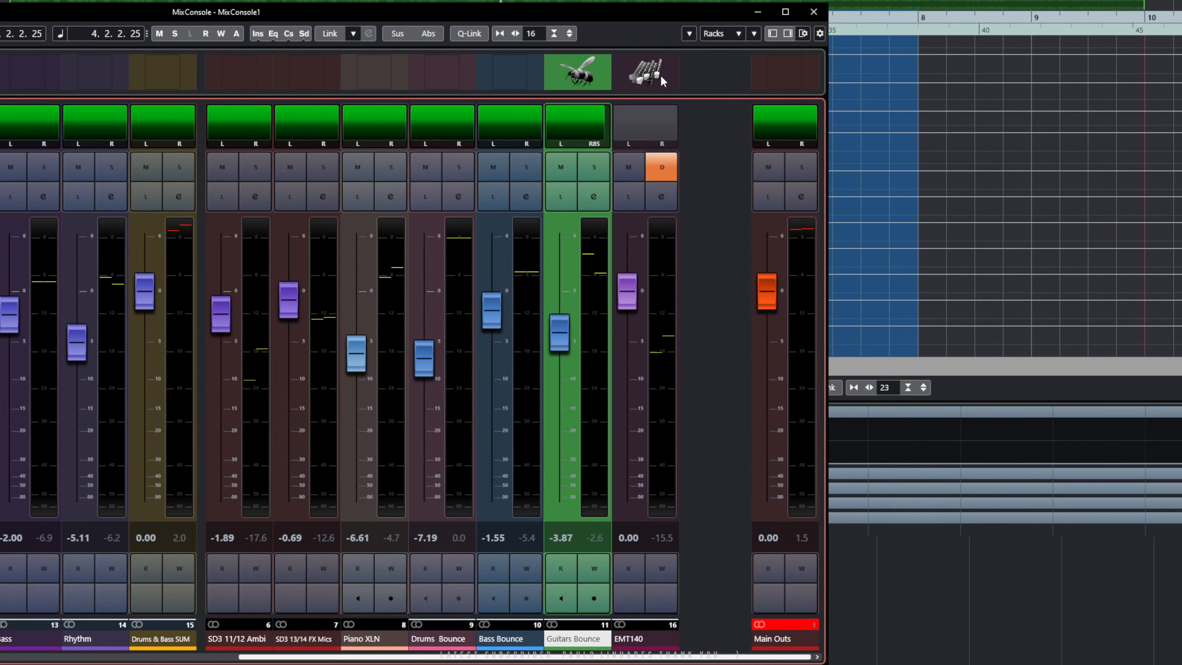
Show the channel Notepad briefly, and turn off both Notepad and Pictures in the window layout.
{"action": "left_click", "coordinate": [787, 34]}
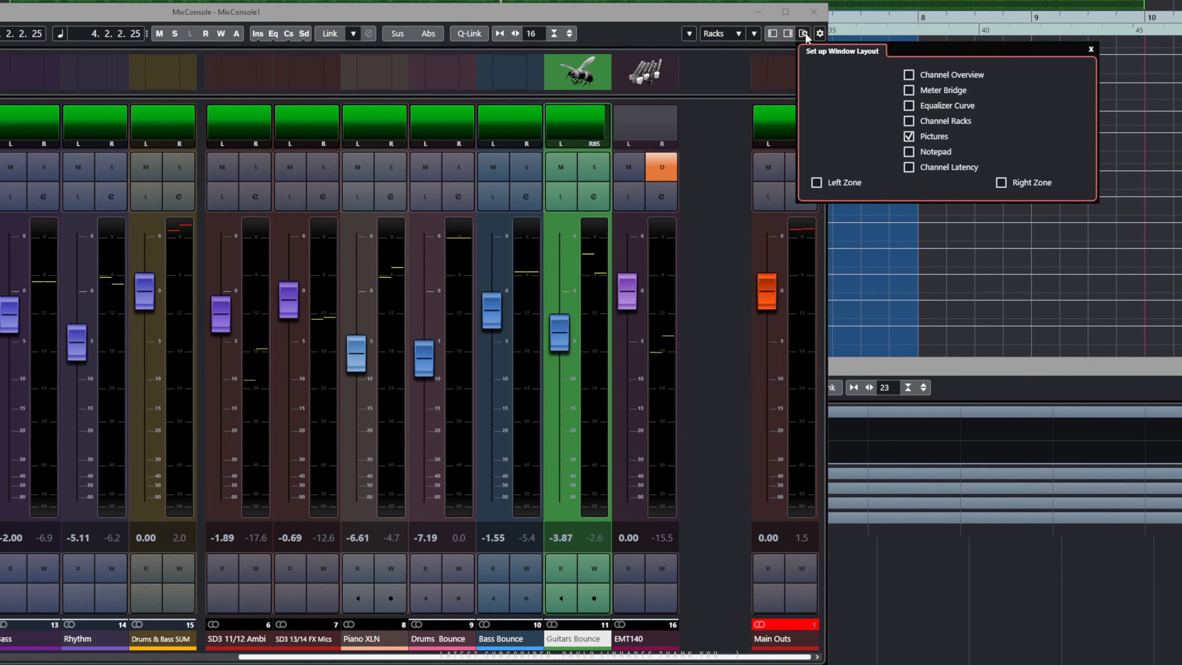
{"action": "left_click", "coordinate": [909, 138]}
{"action": "left_click", "coordinate": [910, 152]}
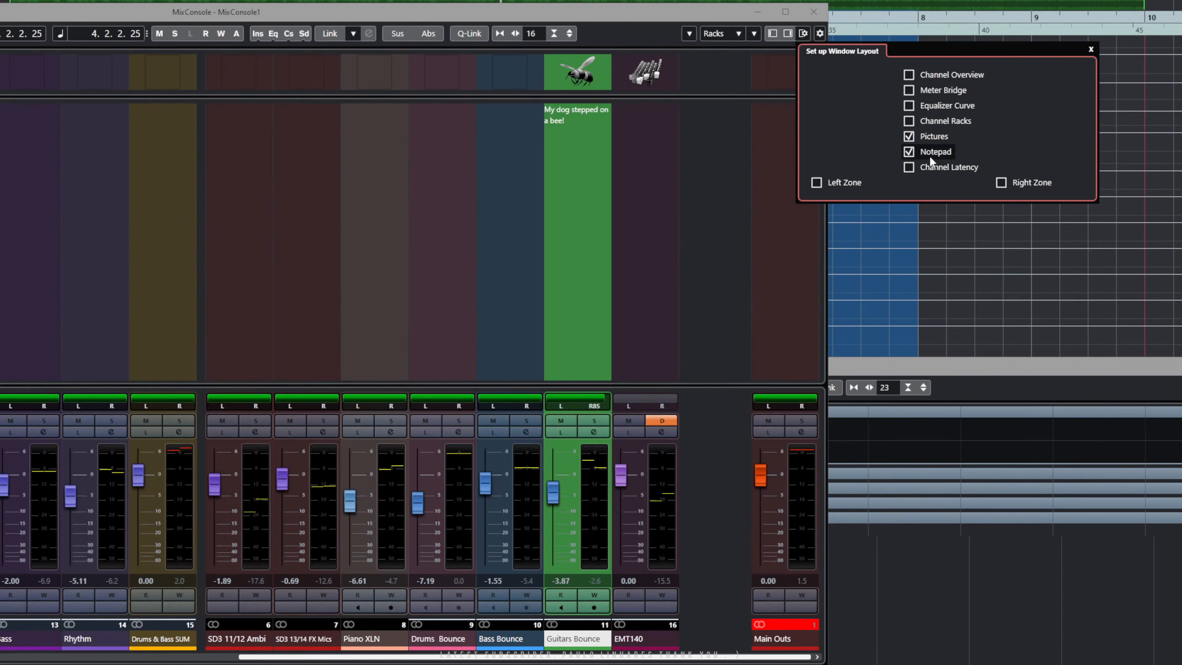
{"action": "left_click", "coordinate": [910, 151]}
{"action": "left_click", "coordinate": [908, 136]}
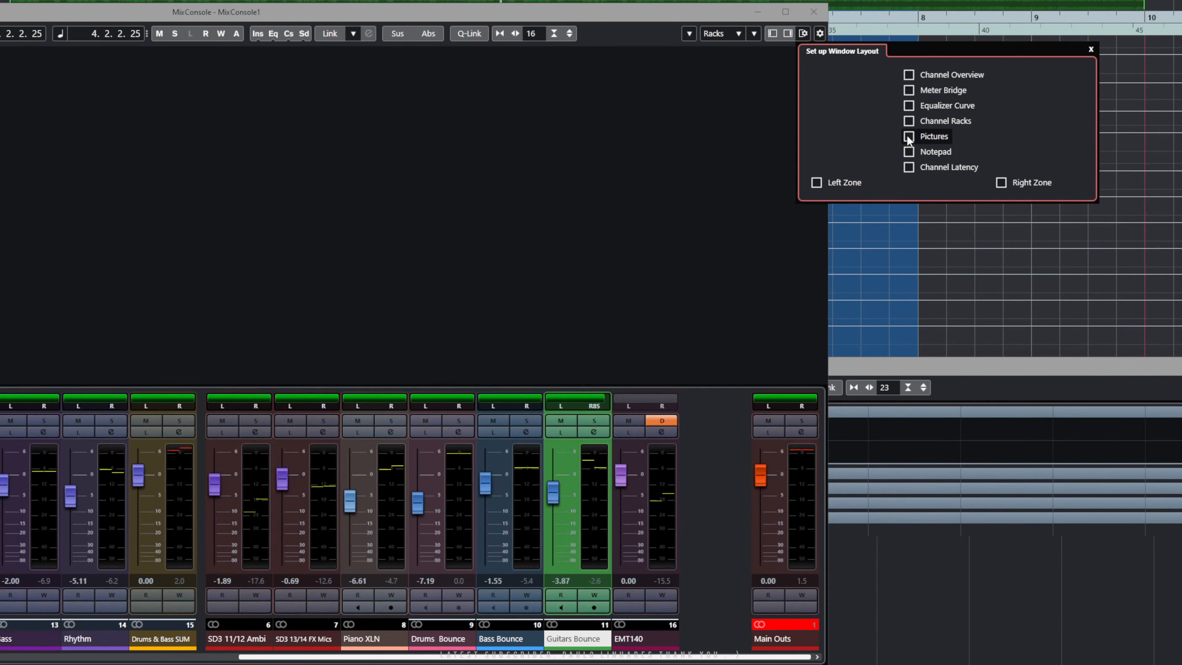
Show Channel Latency in the MixConsole, bring the whole window into view, and inspect the EMT140 channel's latency overview.
{"action": "left_click", "coordinate": [909, 167]}
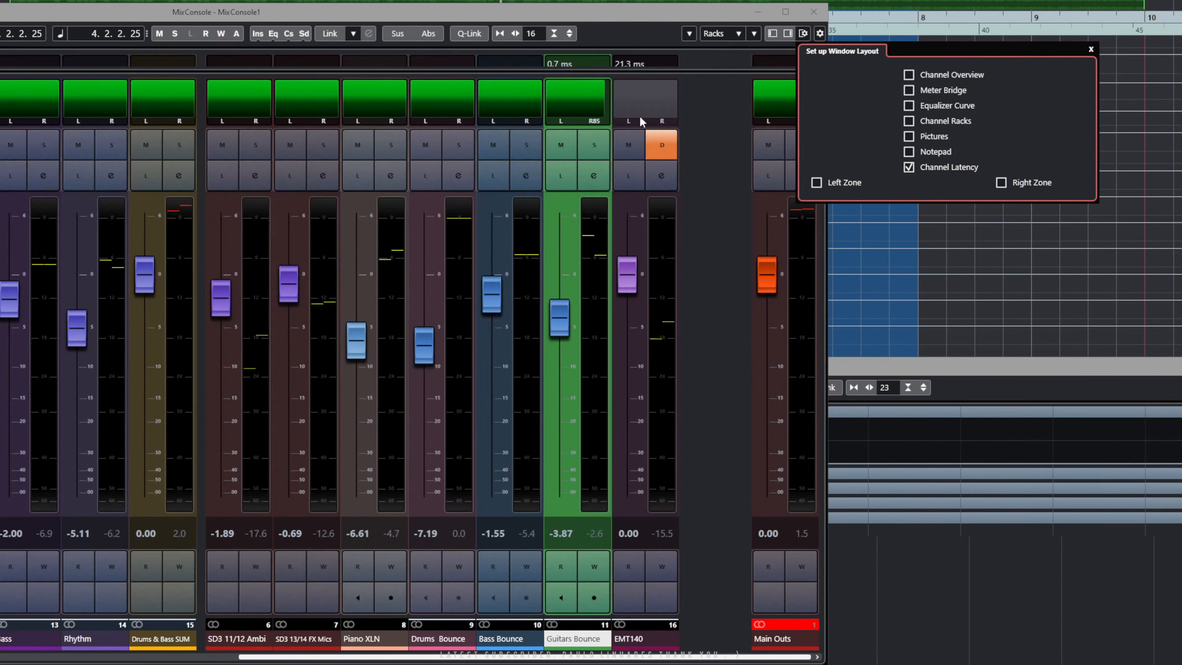
{"action": "left_click_drag", "start_coordinate": [686, 20], "coordinate": [1058, 143]}
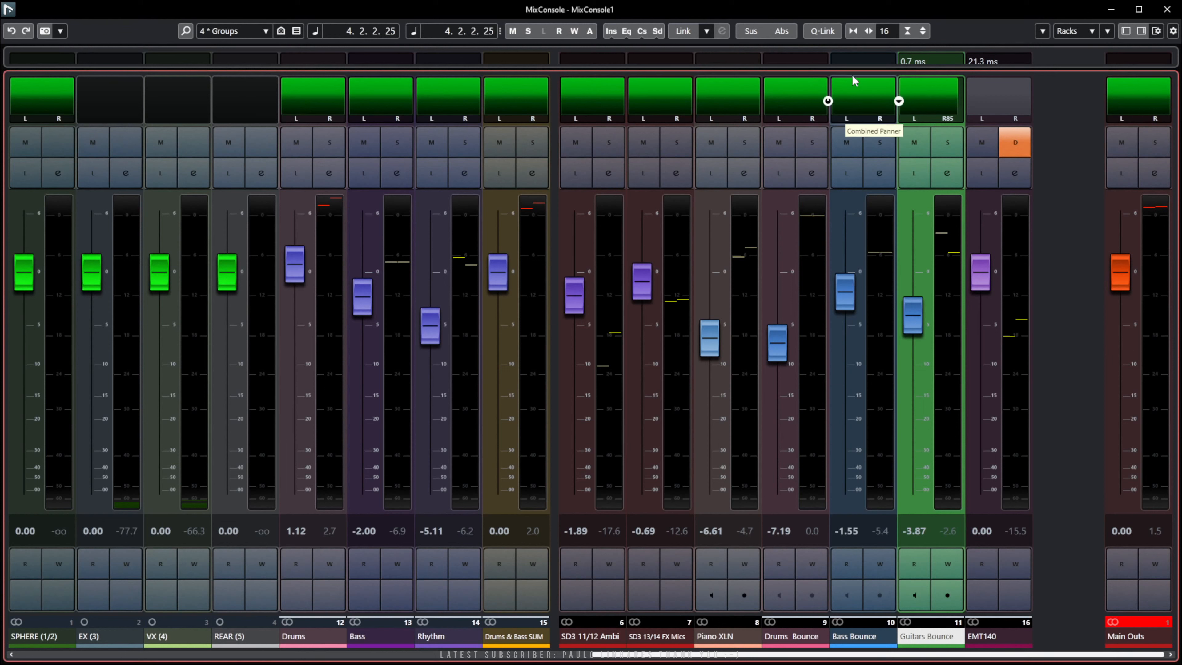
{"action": "left_click", "coordinate": [960, 64]}
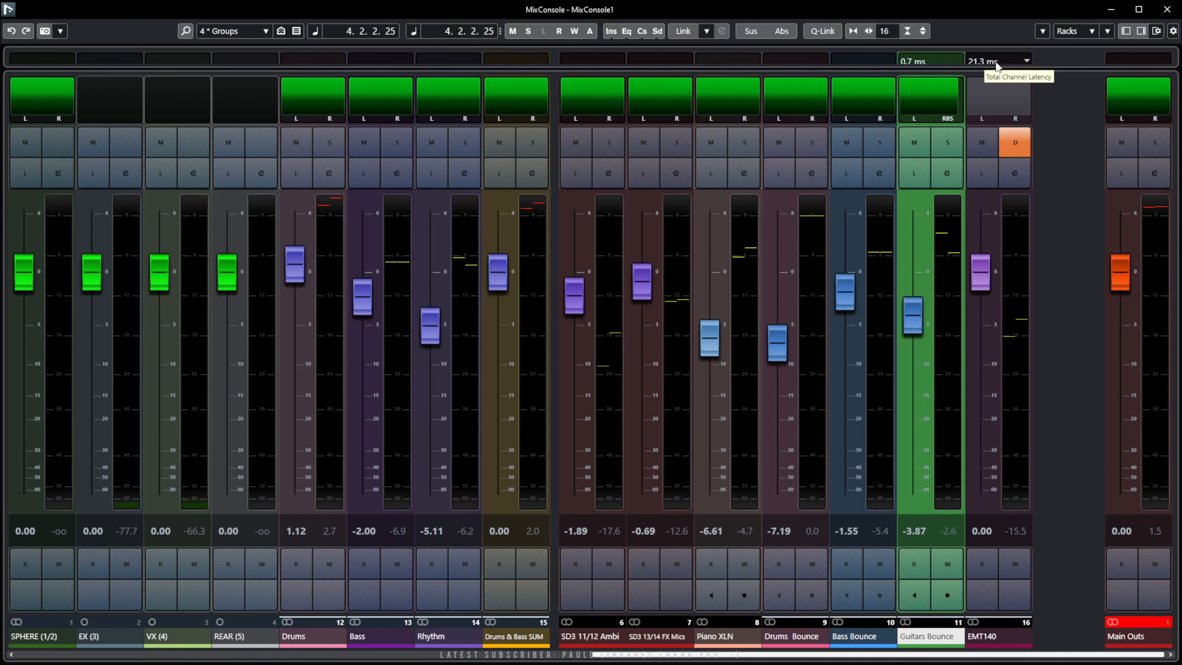
{"action": "left_click", "coordinate": [1028, 62]}
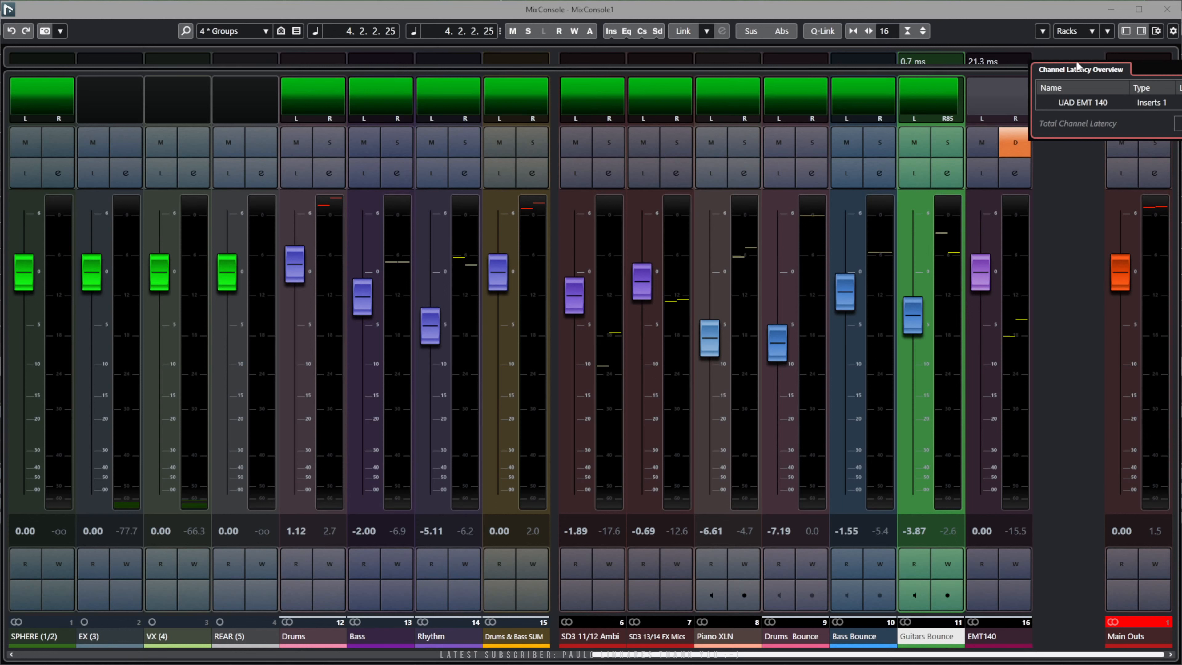
{"action": "left_click", "coordinate": [1009, 31]}
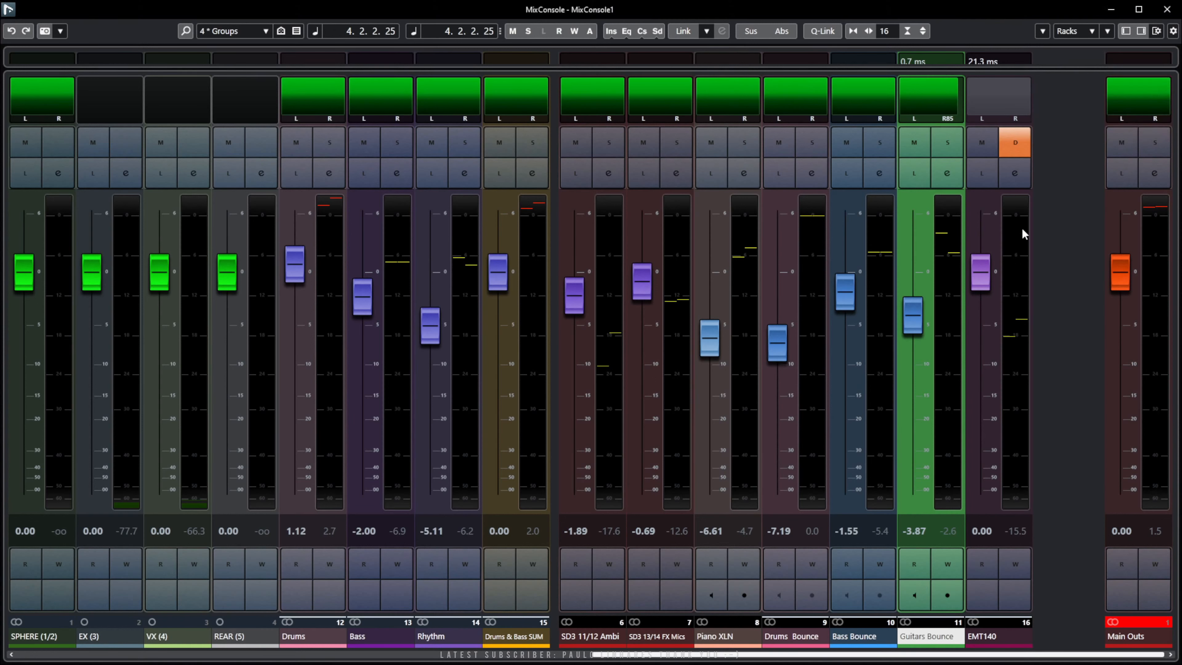
Load Acon Digital Convolve into the second insert slot of the Guitars Bounce channel and check the channel's latency overview.
{"action": "left_click", "coordinate": [953, 103], "text": "ctrl"}
{"action": "left_click", "coordinate": [957, 61]}
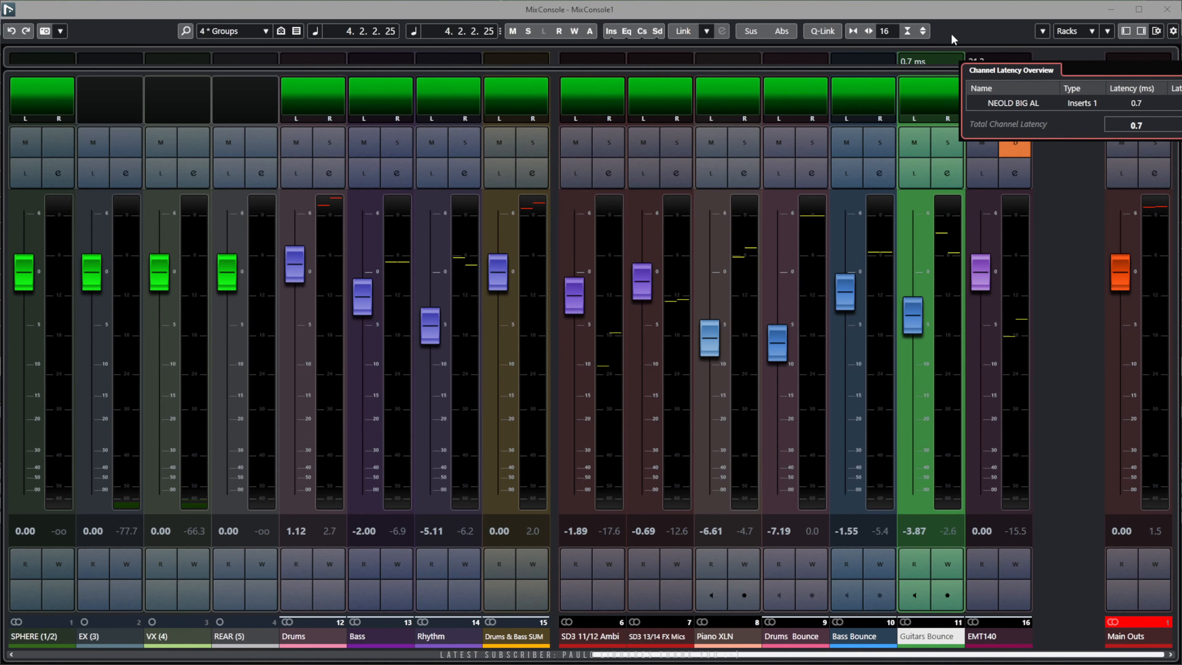
{"action": "left_click", "coordinate": [944, 172]}
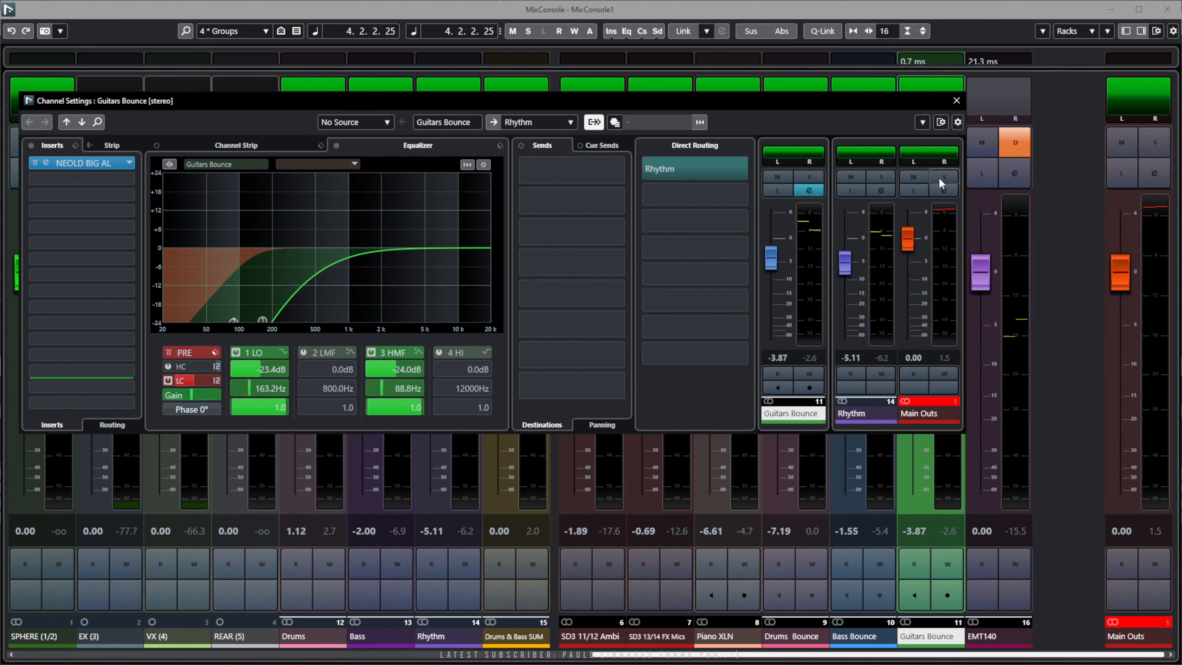
{"action": "left_click", "coordinate": [90, 179]}
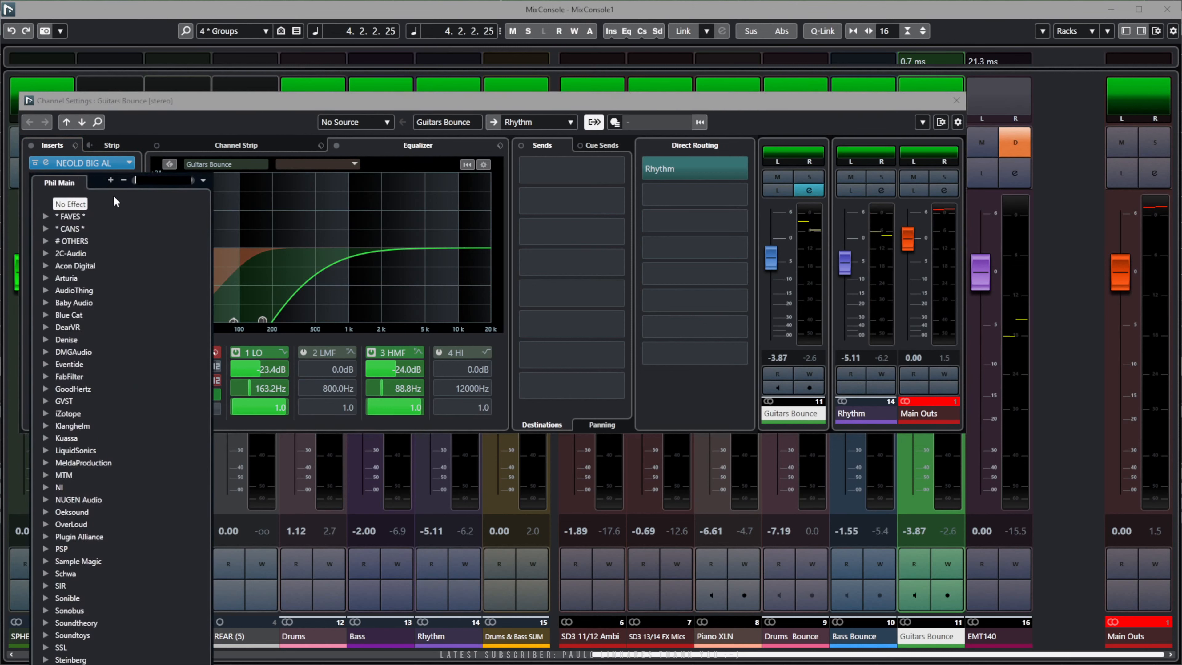
{"action": "left_click", "coordinate": [44, 266]}
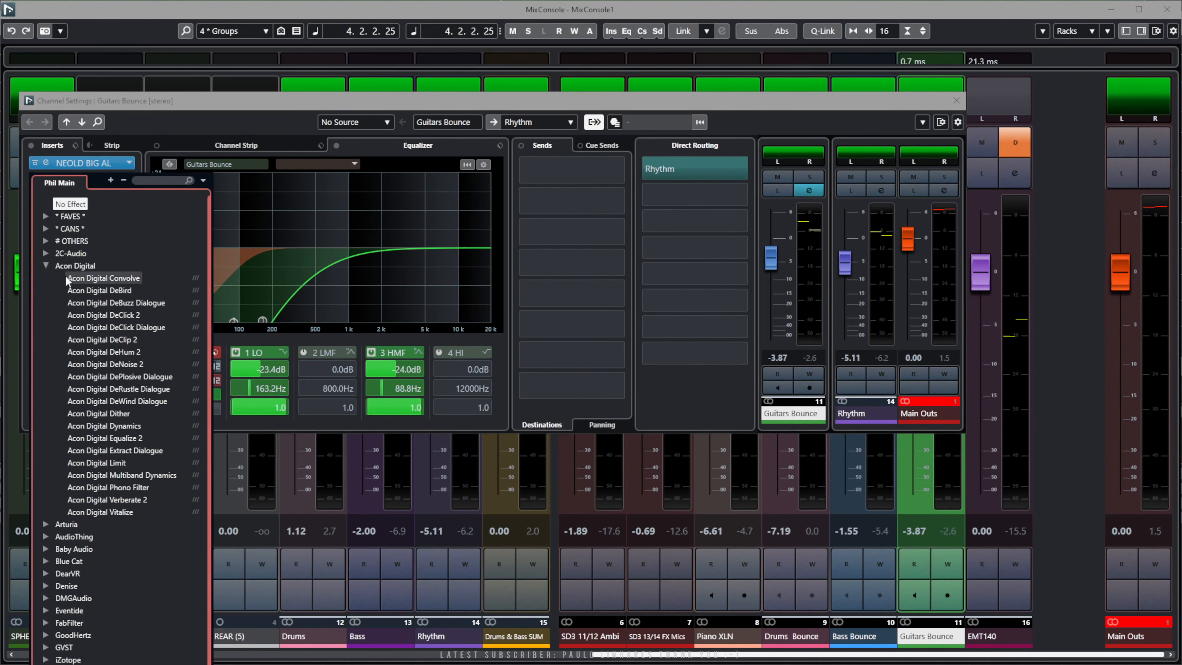
{"action": "left_click", "coordinate": [66, 283]}
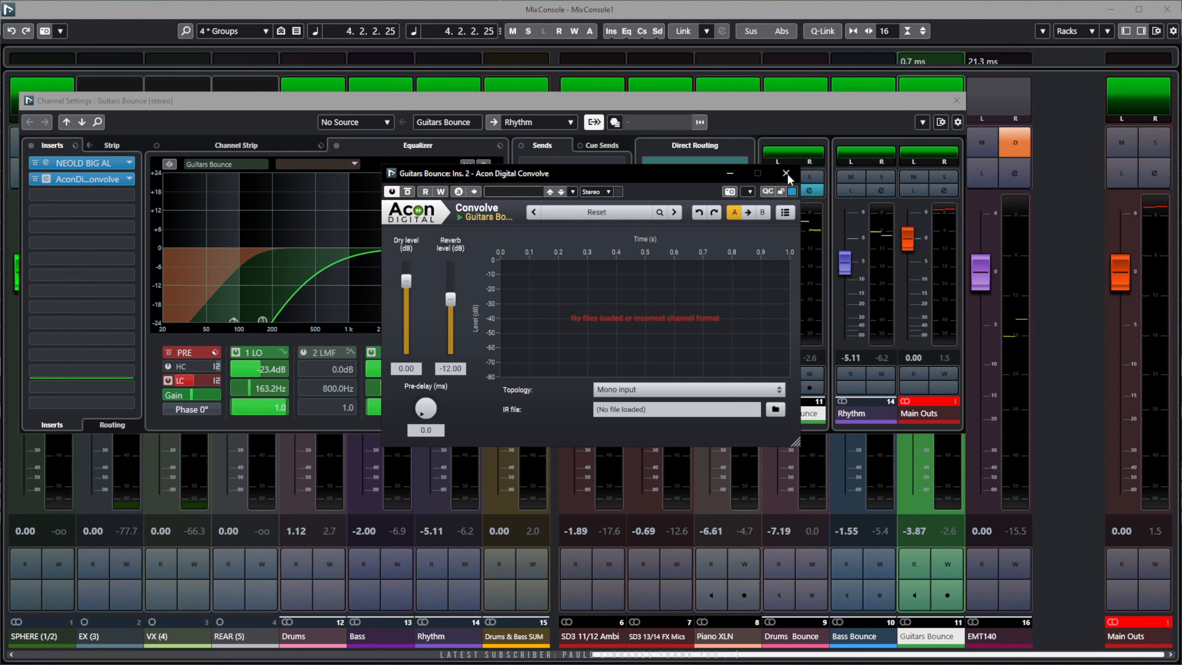
{"action": "left_click", "coordinate": [785, 173]}
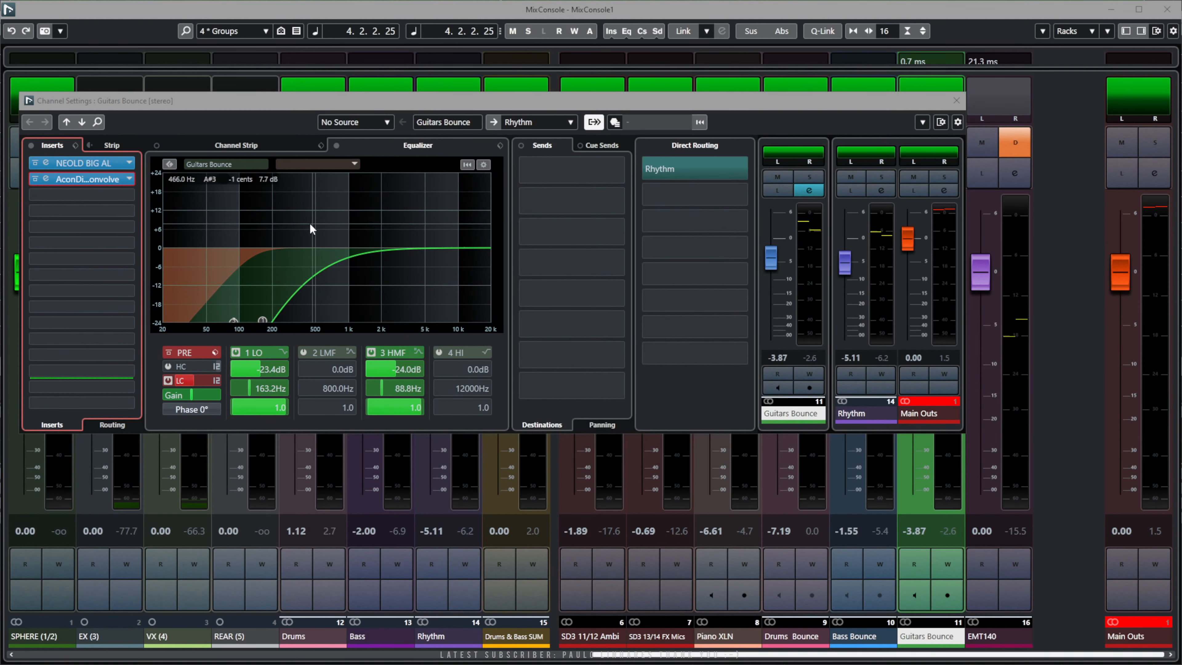
{"action": "left_click", "coordinate": [956, 101]}
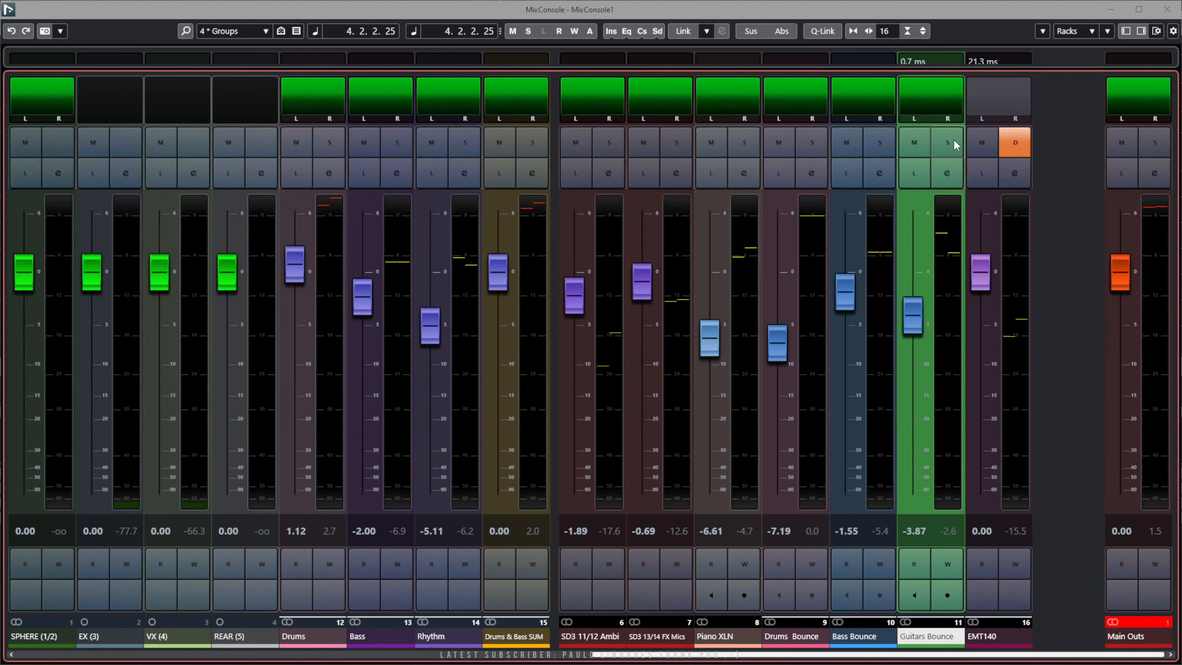
{"action": "mouse_move", "coordinate": [956, 57]}
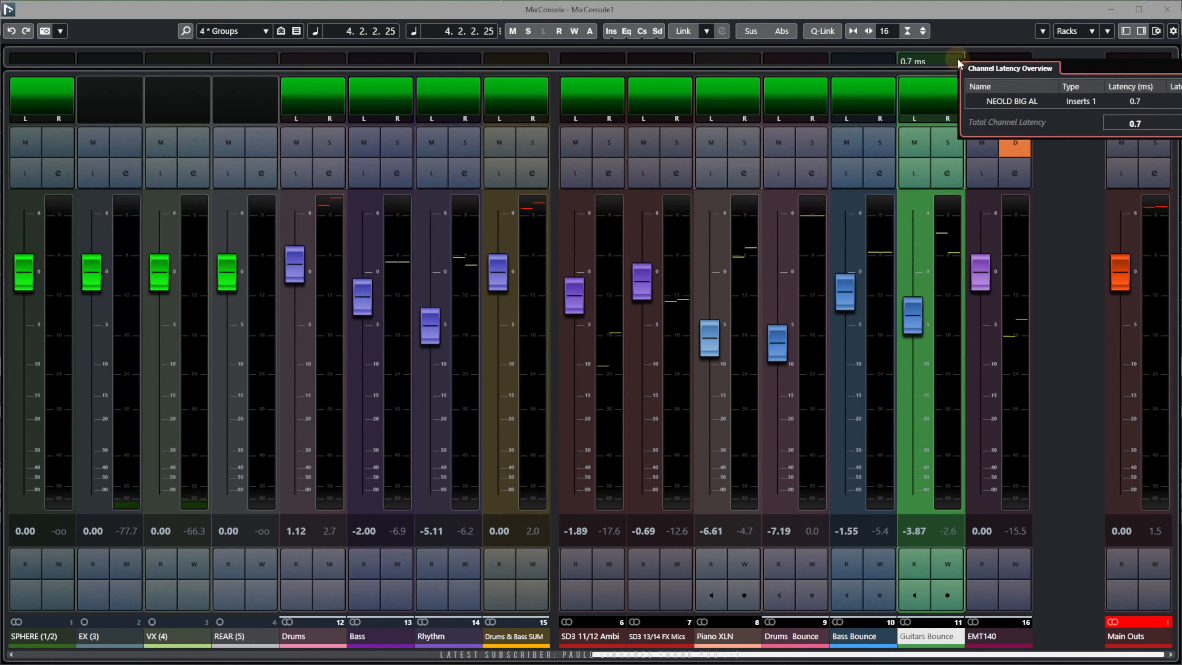
Replace Acon Digital Convolve with 2C-Audio's 2C-B2 in the Guitars Bounce channel's second insert slot.
{"action": "left_click", "coordinate": [951, 176]}
{"action": "left_click", "coordinate": [129, 178]}
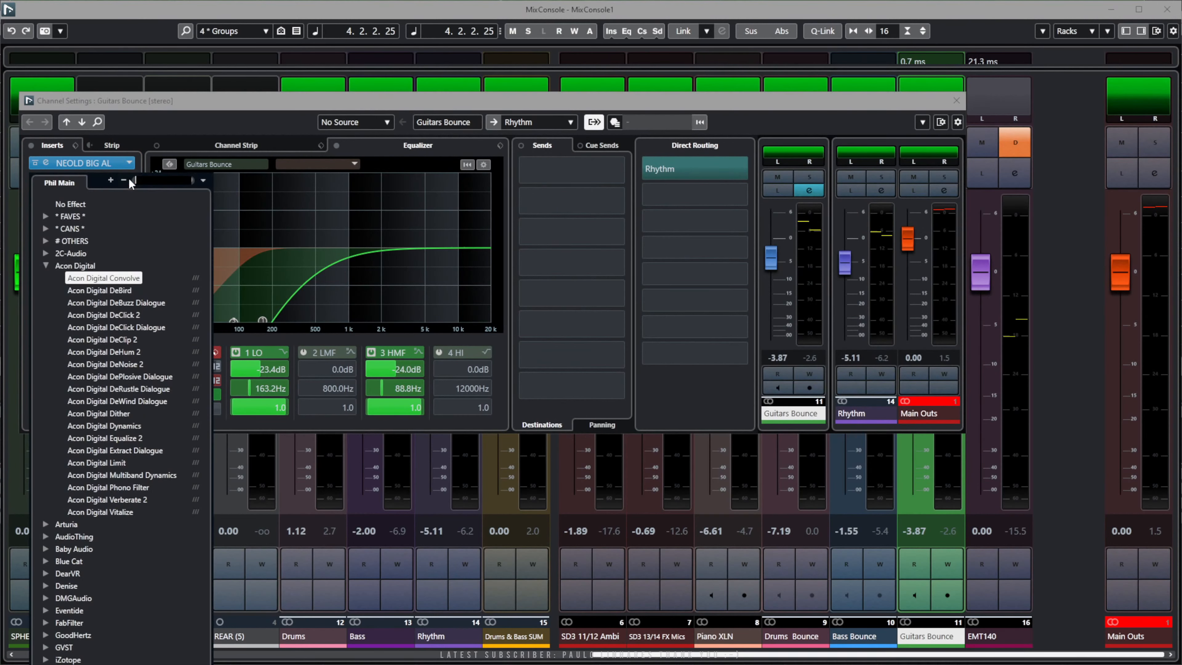
{"action": "left_click", "coordinate": [45, 252]}
{"action": "left_click", "coordinate": [69, 266]}
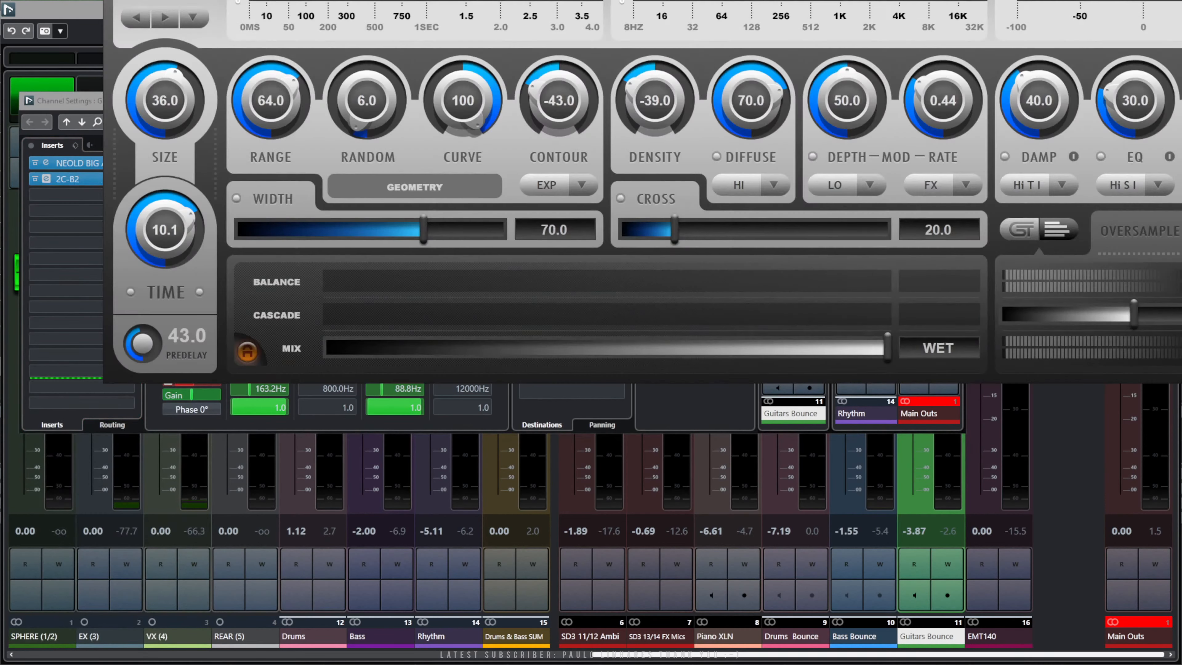
{"action": "left_click", "coordinate": [1177, 4]}
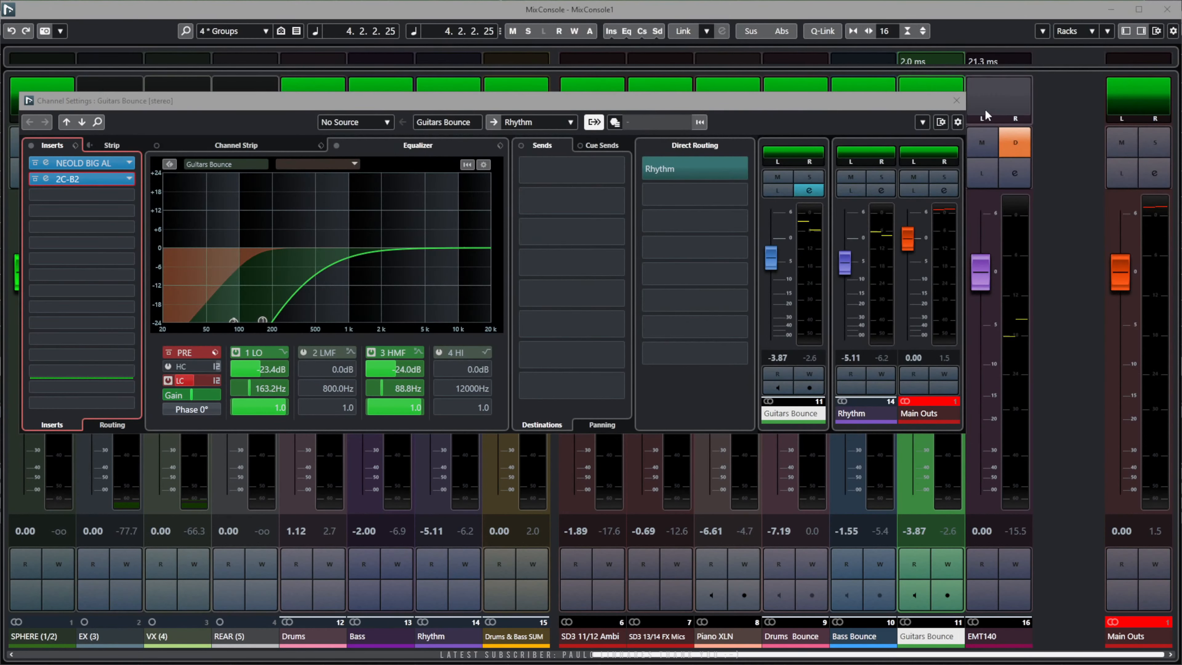
{"action": "left_click", "coordinate": [957, 101]}
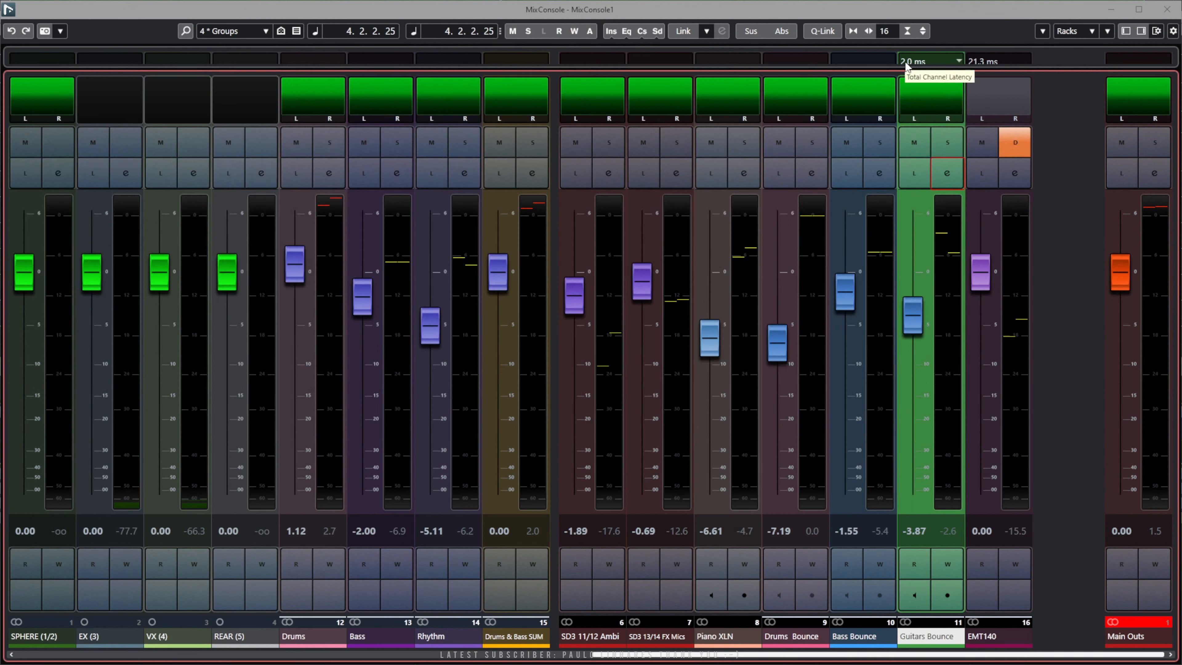
Inspect the complete latency overview of the Guitars Bounce channel, then restore the MixConsole to full-screen size.
{"action": "left_click", "coordinate": [956, 61]}
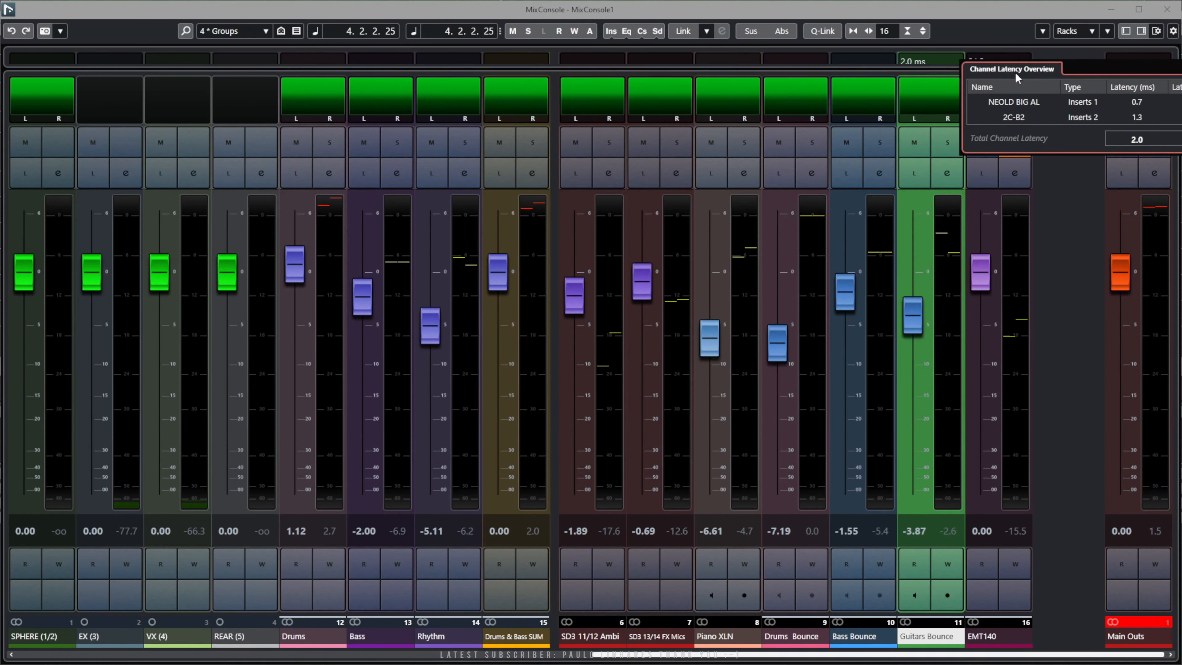
{"action": "left_click_drag", "start_coordinate": [984, 14], "coordinate": [748, 20]}
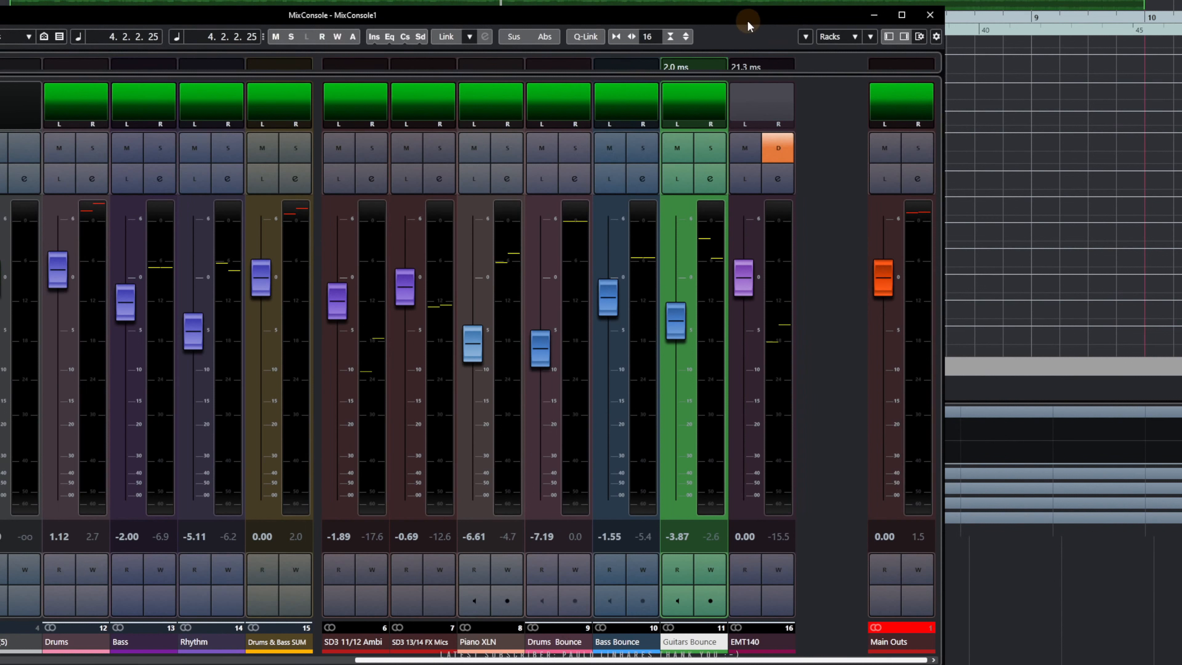
{"action": "left_click", "coordinate": [721, 68]}
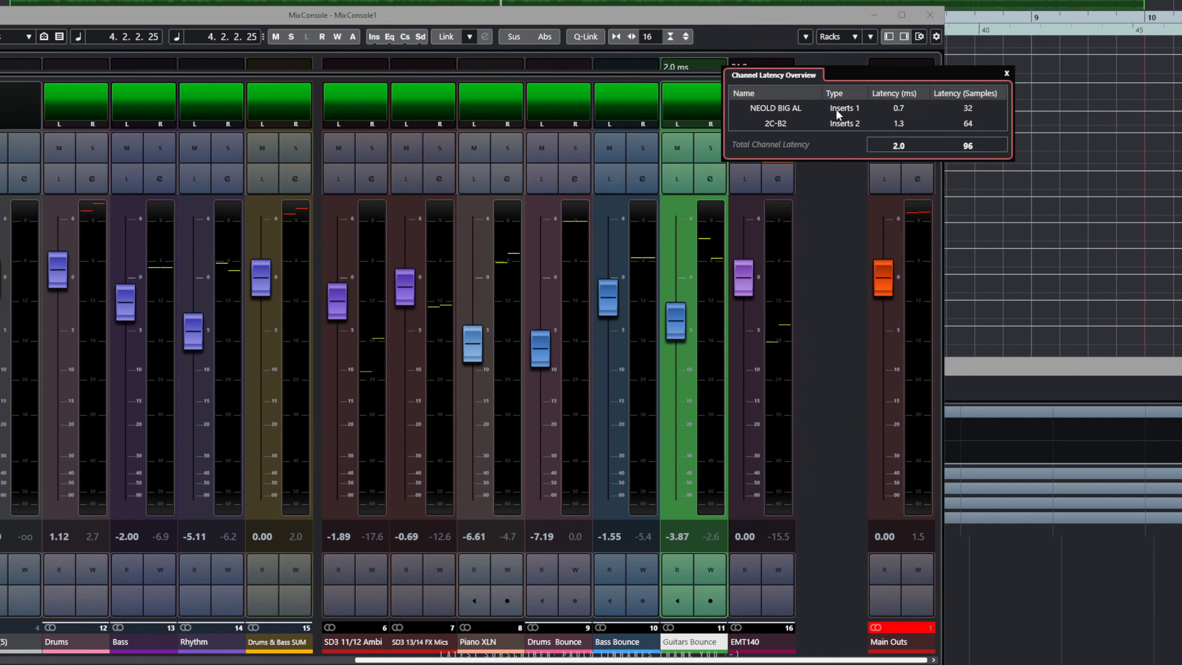
{"action": "left_click", "coordinate": [1006, 73]}
{"action": "left_click_drag", "start_coordinate": [787, 15], "coordinate": [862, 47]}
{"action": "double_click", "coordinate": [862, 47]}
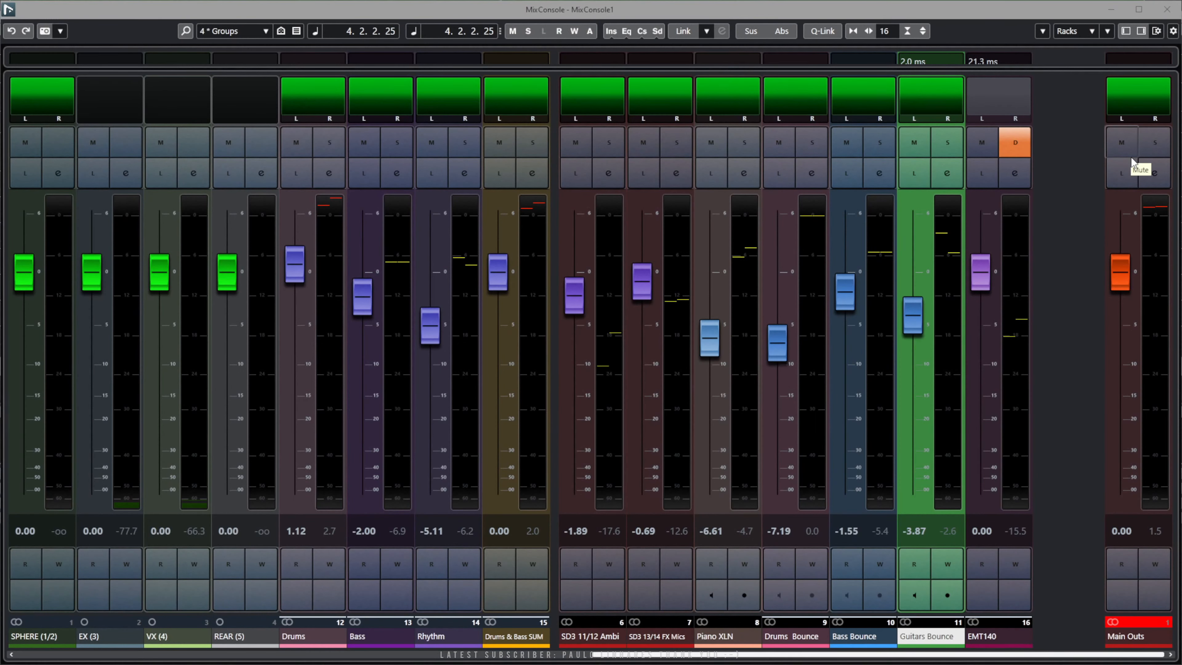
Show the racks instead of Channel Latency in the window layout, and expand the Routing, Pre, Inserts and EQ racks one after another.
{"action": "left_click", "coordinate": [1157, 31]}
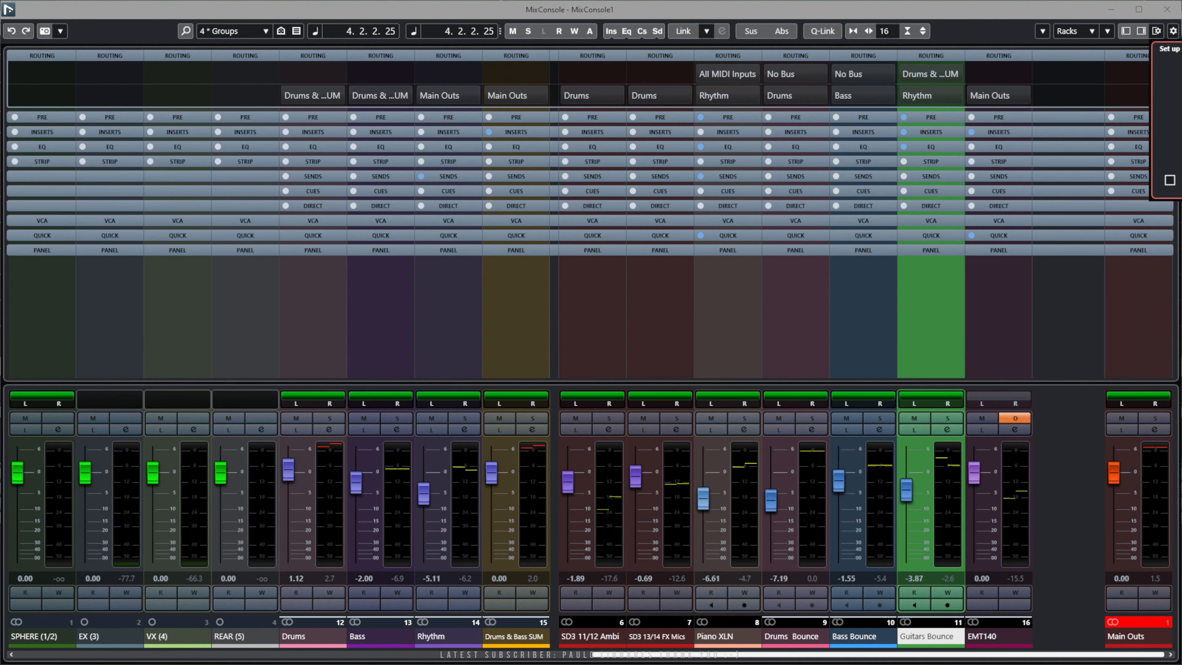
{"action": "left_click", "coordinate": [1049, 15]}
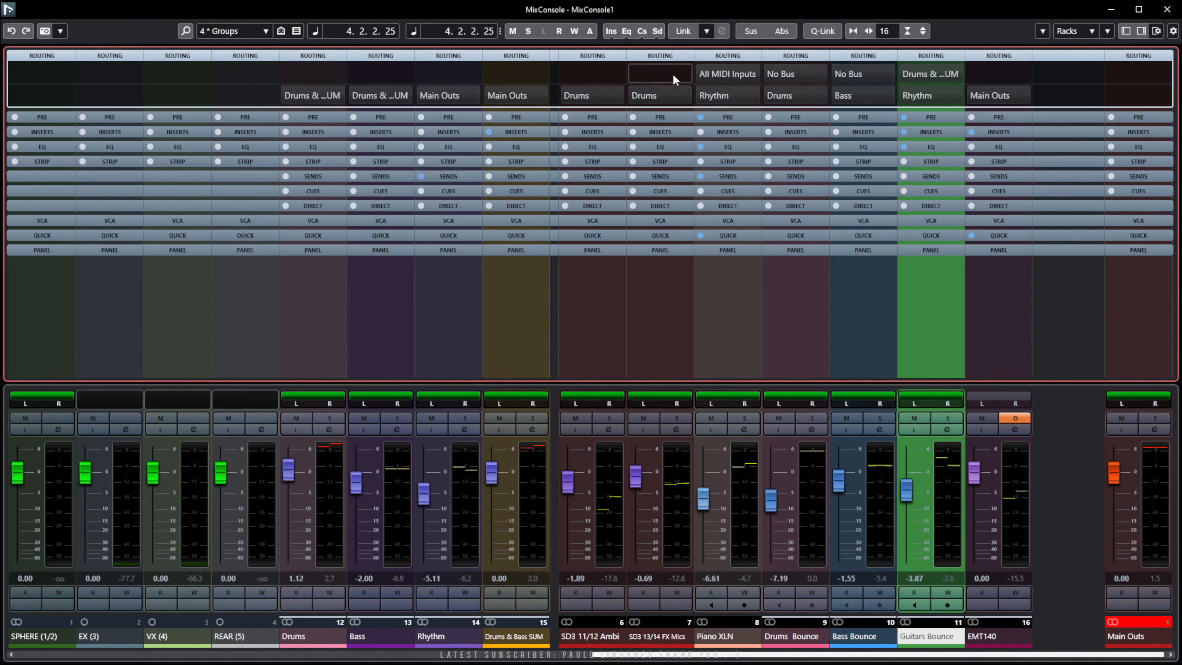
{"action": "left_click", "coordinate": [659, 55]}
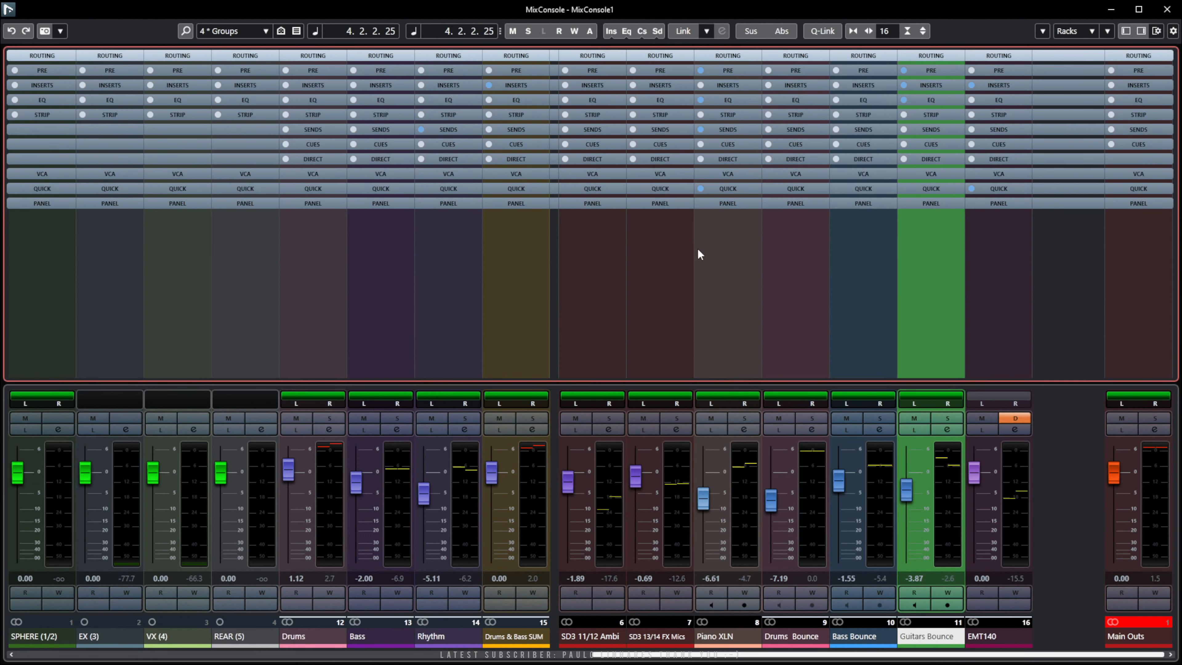
{"action": "left_click", "coordinate": [713, 55]}
{"action": "left_click", "coordinate": [713, 55]}
{"action": "left_click", "coordinate": [720, 71]}
{"action": "left_click", "coordinate": [719, 71]}
{"action": "left_click", "coordinate": [721, 85]}
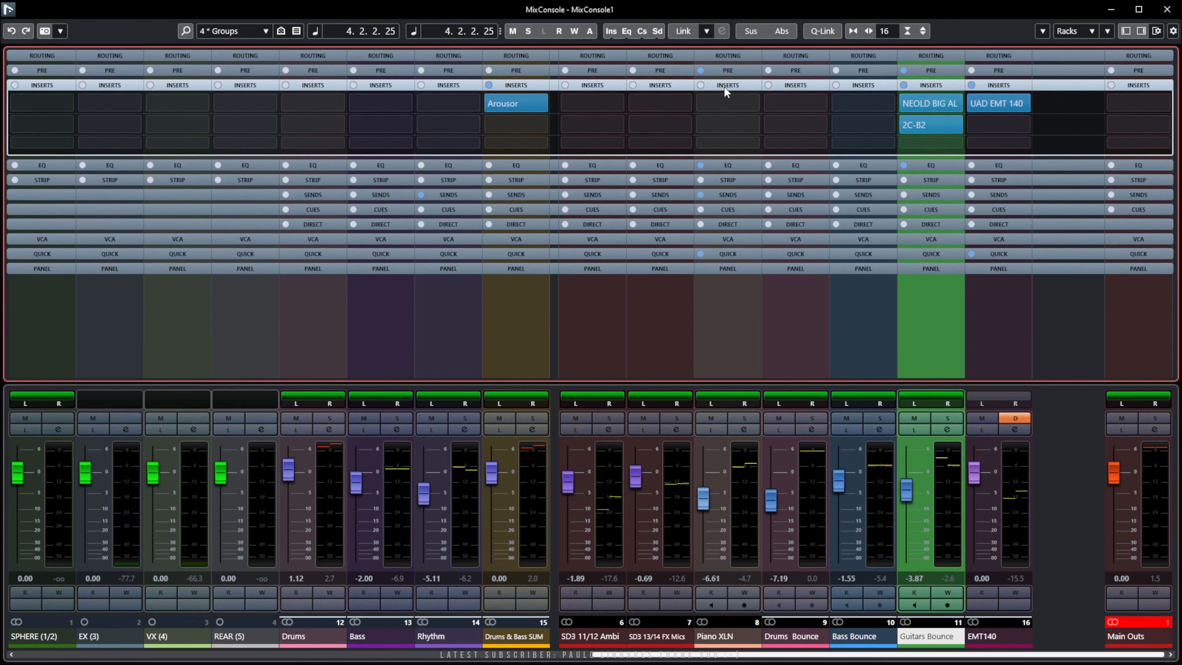
{"action": "left_click", "coordinate": [724, 86]}
{"action": "left_click", "coordinate": [726, 98]}
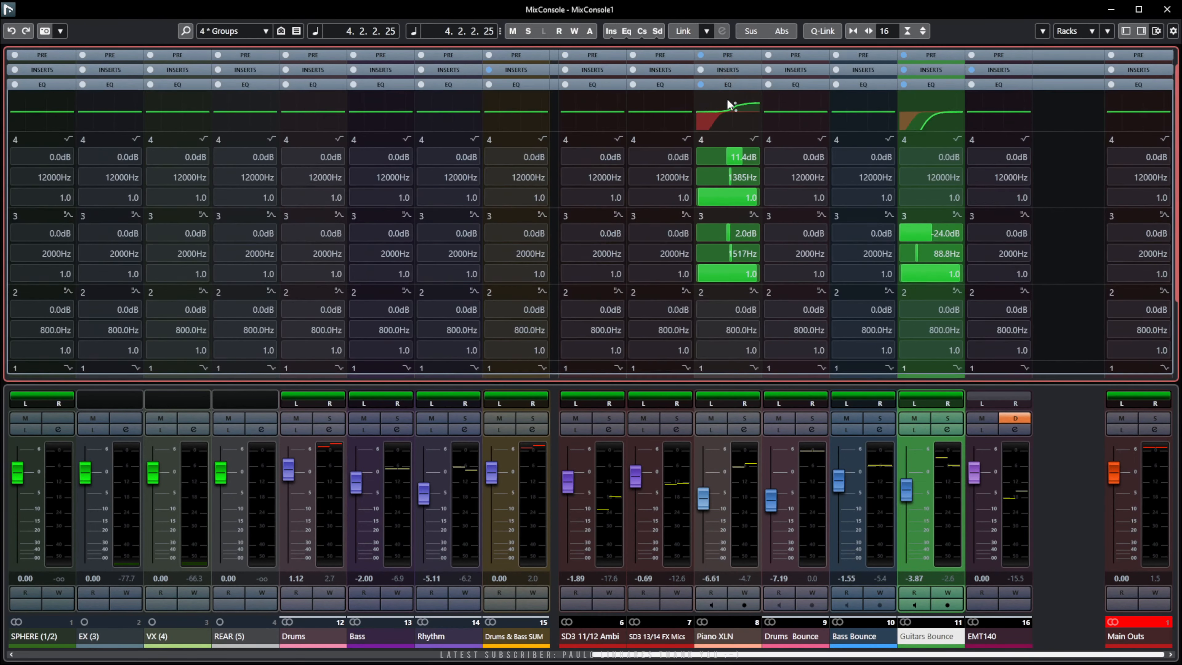
{"action": "left_click", "coordinate": [723, 55]}
Turn off Exclusive Expanded Rack, expand the Routing, EQ and Inserts racks together, and look through them.
{"action": "left_click", "coordinate": [1107, 30]}
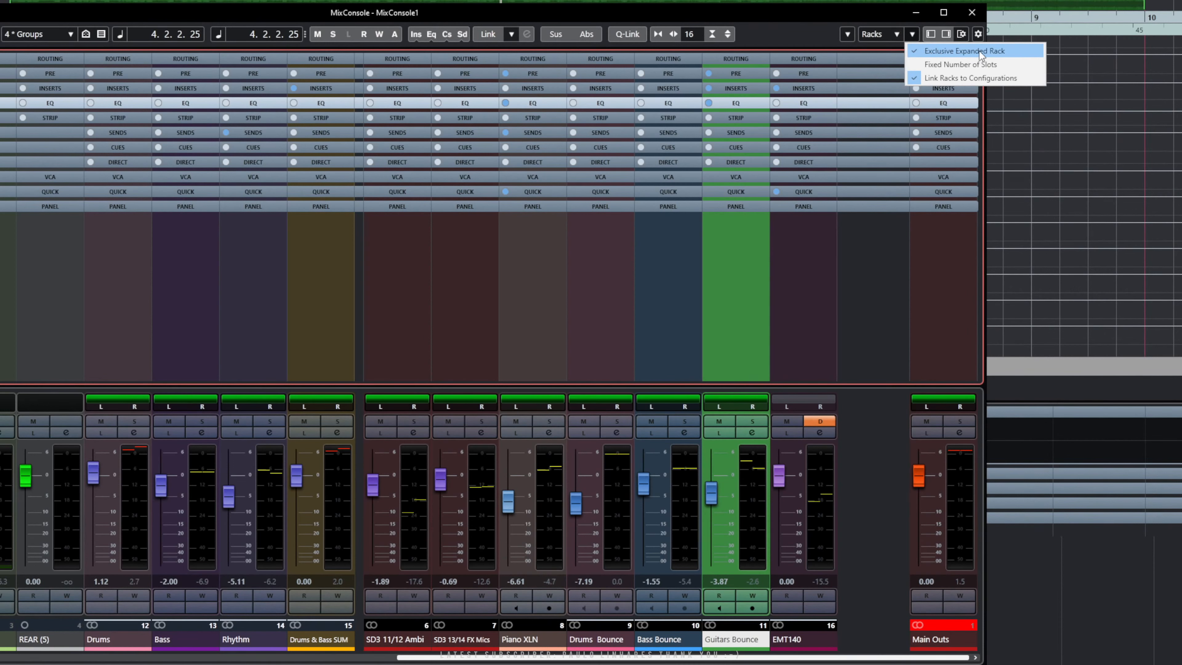
{"action": "left_click", "coordinate": [952, 52]}
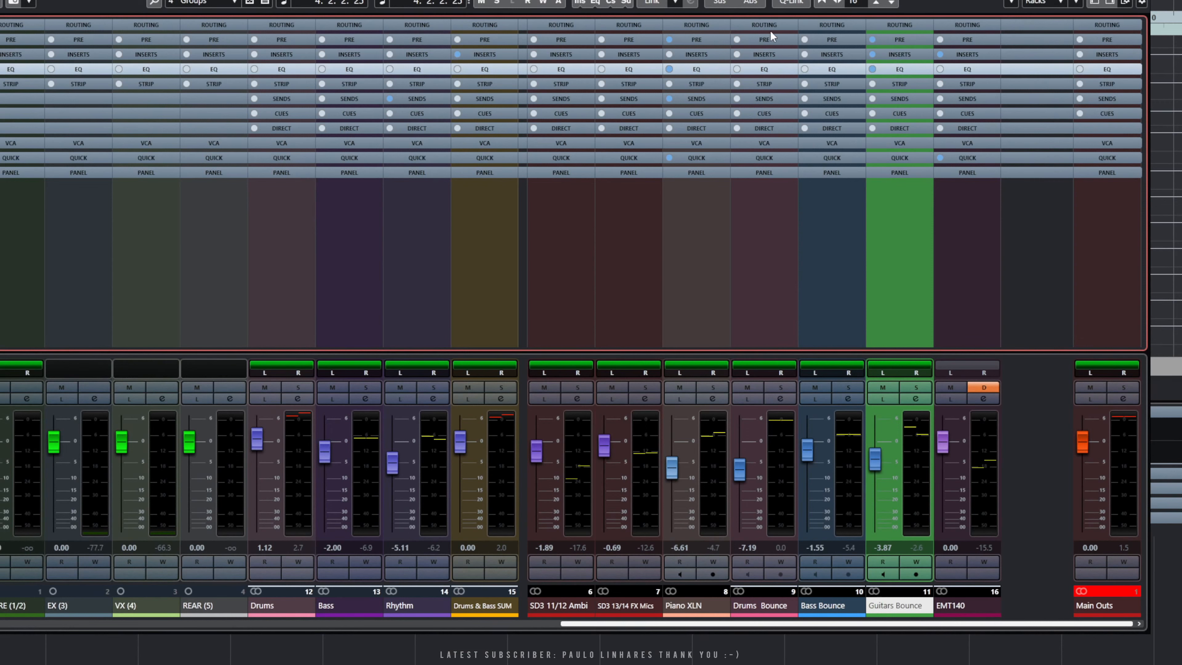
{"action": "left_click", "coordinate": [766, 27]}
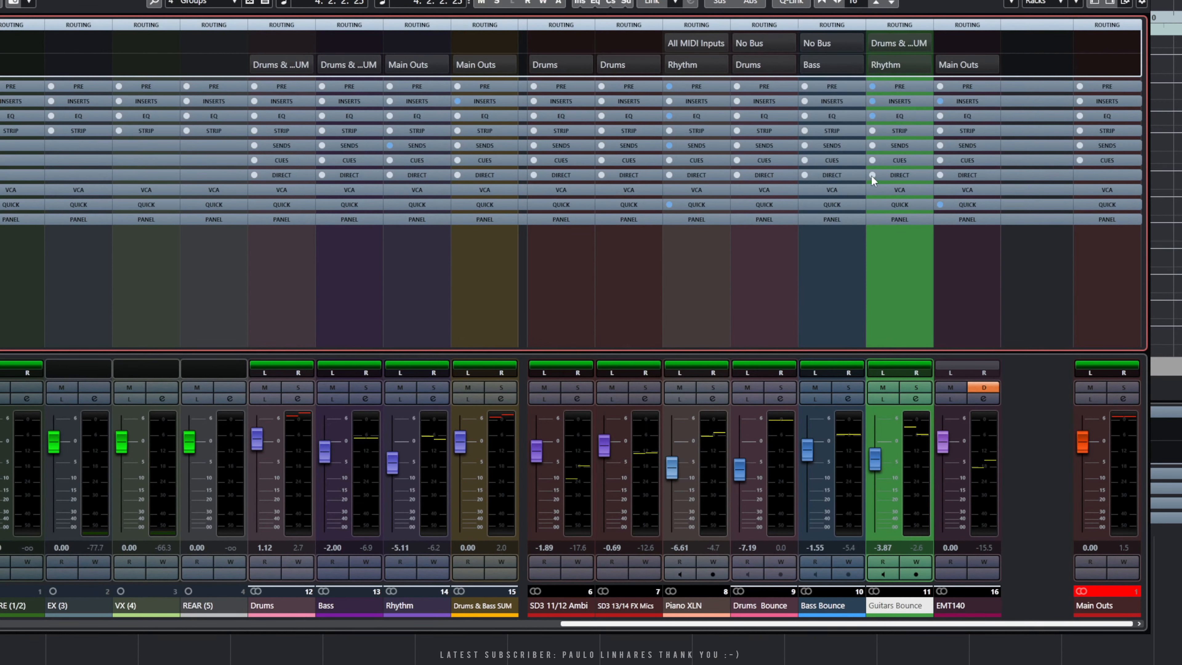
{"action": "left_click", "coordinate": [771, 116]}
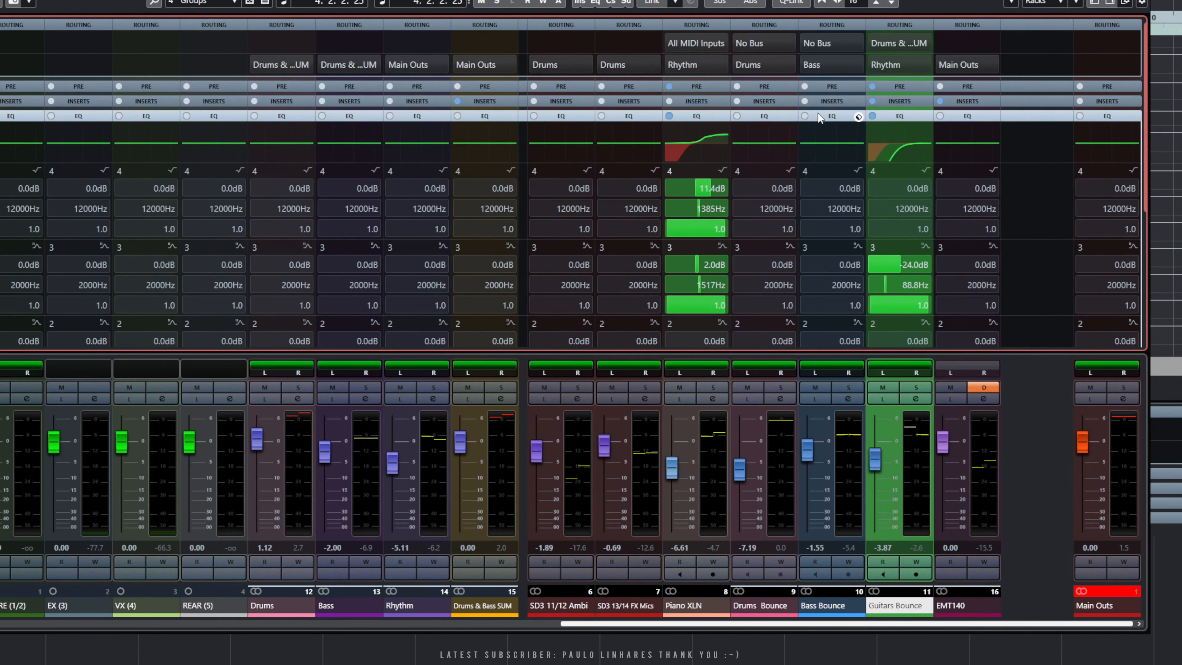
{"action": "scroll", "coordinate": [1046, 181], "scroll_direction": "down", "scroll_amount": 5}
{"action": "scroll", "coordinate": [1047, 183], "scroll_direction": "up", "scroll_amount": 5}
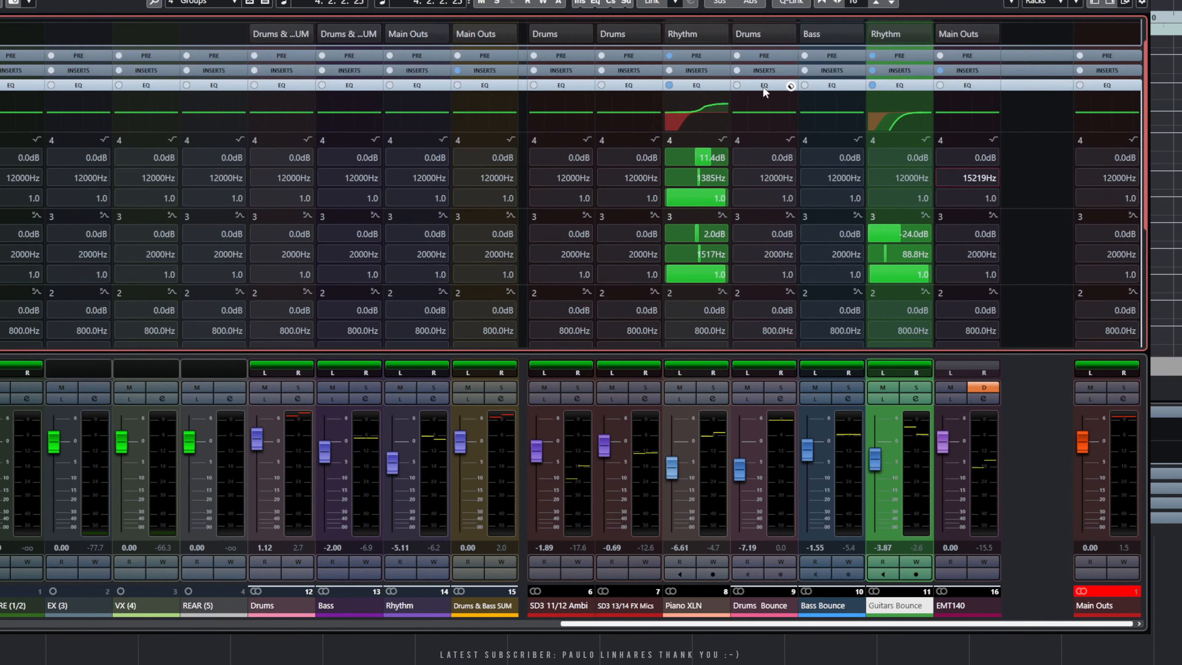
{"action": "left_click", "coordinate": [764, 71]}
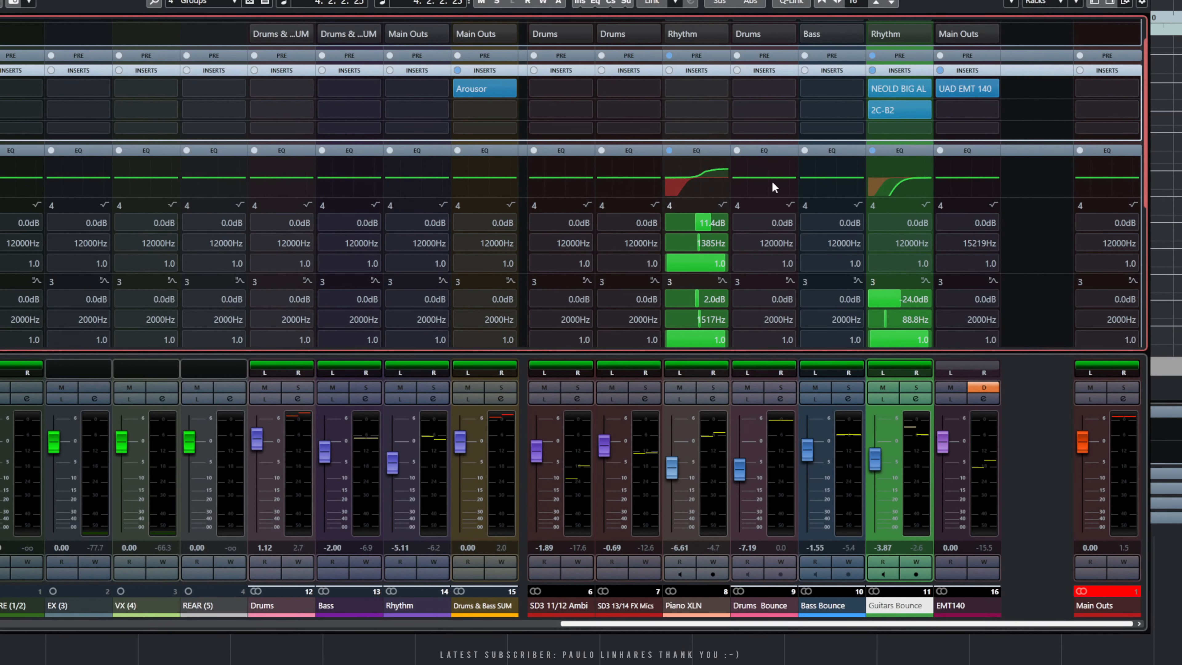
{"action": "scroll", "coordinate": [779, 212], "scroll_direction": "down", "scroll_amount": 4}
{"action": "scroll", "coordinate": [779, 244], "scroll_direction": "down", "scroll_amount": 1}
{"action": "scroll", "coordinate": [1019, 286], "scroll_direction": "down", "scroll_amount": 4}
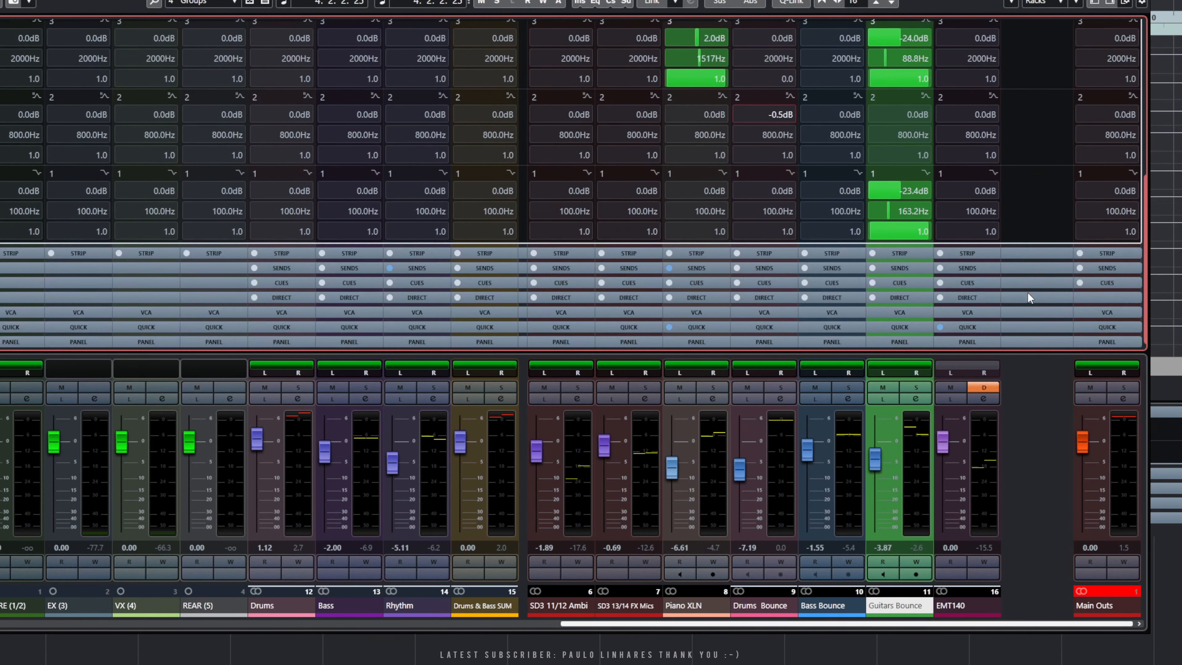
{"action": "scroll", "coordinate": [796, 218], "scroll_direction": "up", "scroll_amount": 2}
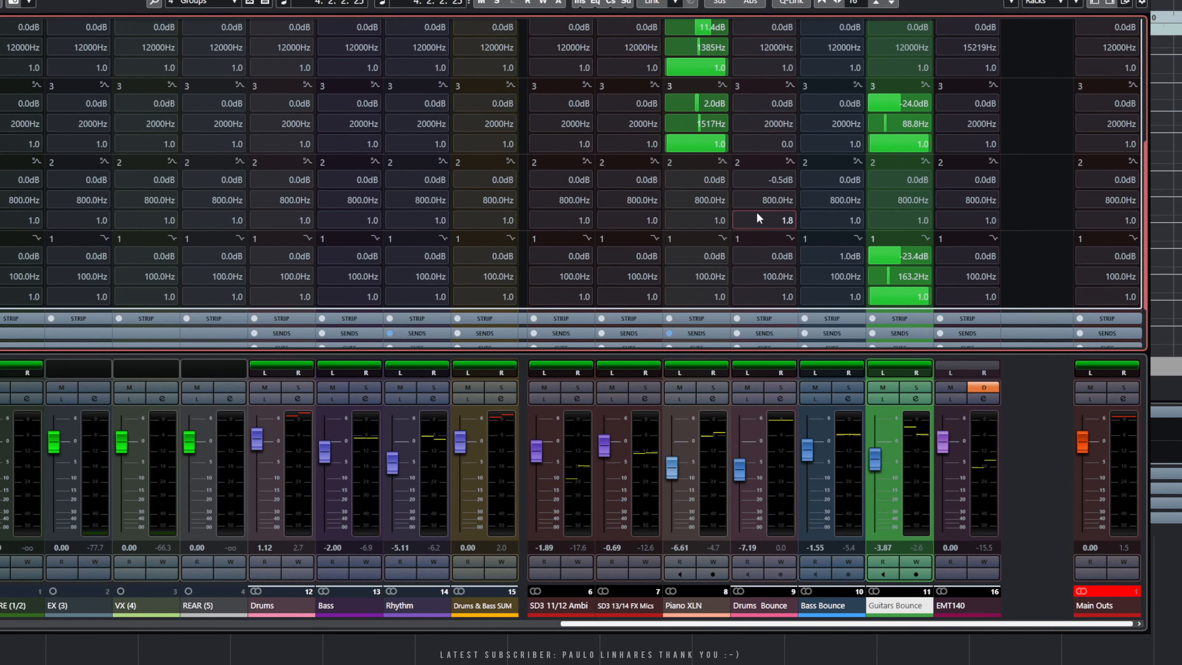
{"action": "scroll", "coordinate": [931, 135], "scroll_direction": "up", "scroll_amount": 3}
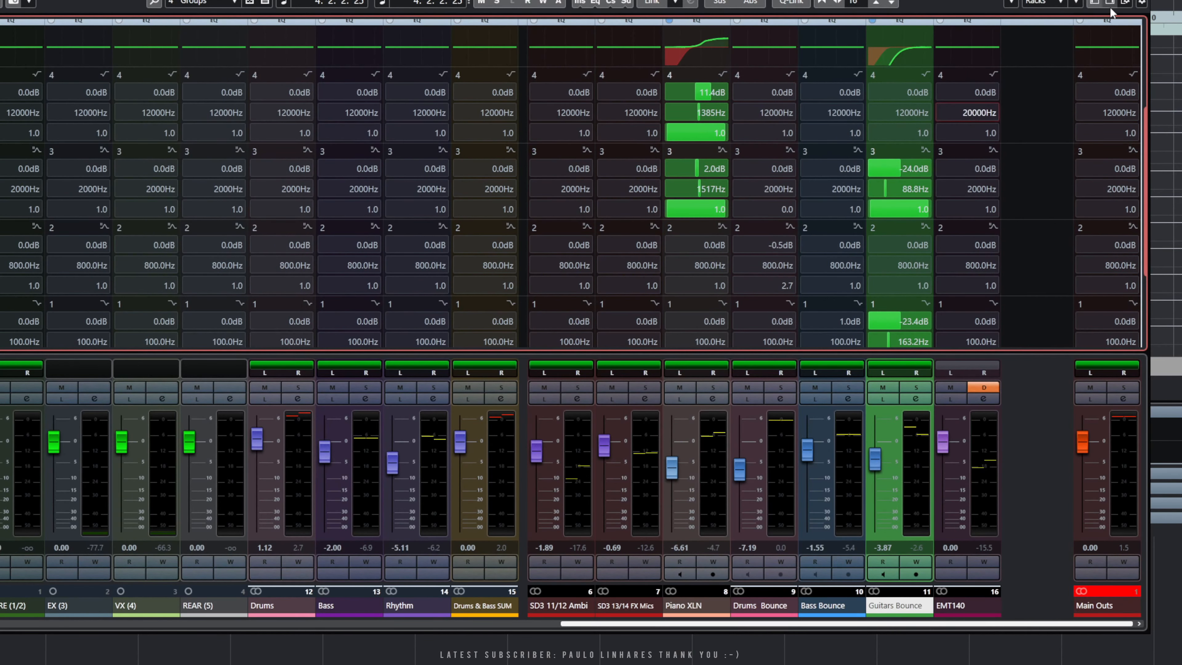
Turn Exclusive Expanded Rack back on and alternate between the Routing and Inserts racks, leaving Routing expanded.
{"action": "left_click", "coordinate": [1126, 4]}
{"action": "left_click", "coordinate": [1126, 4]}
{"action": "left_click", "coordinate": [899, 21]}
{"action": "left_click", "coordinate": [694, 25]}
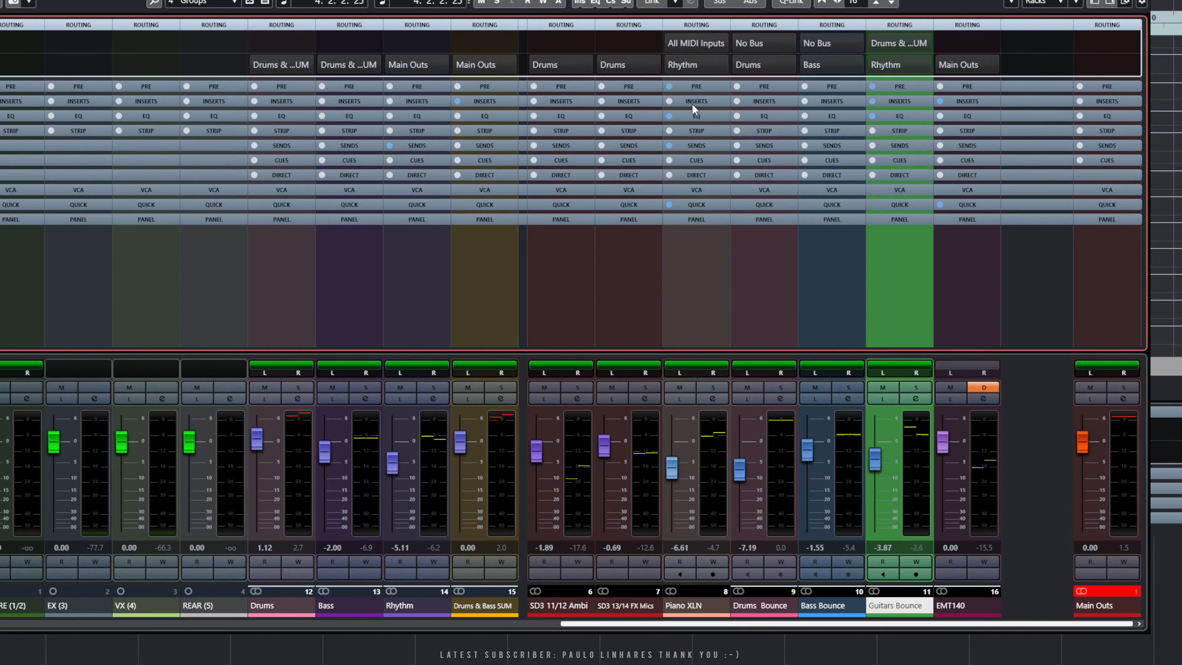
{"action": "left_click", "coordinate": [692, 102]}
{"action": "left_click", "coordinate": [687, 25]}
{"action": "left_click", "coordinate": [688, 100]}
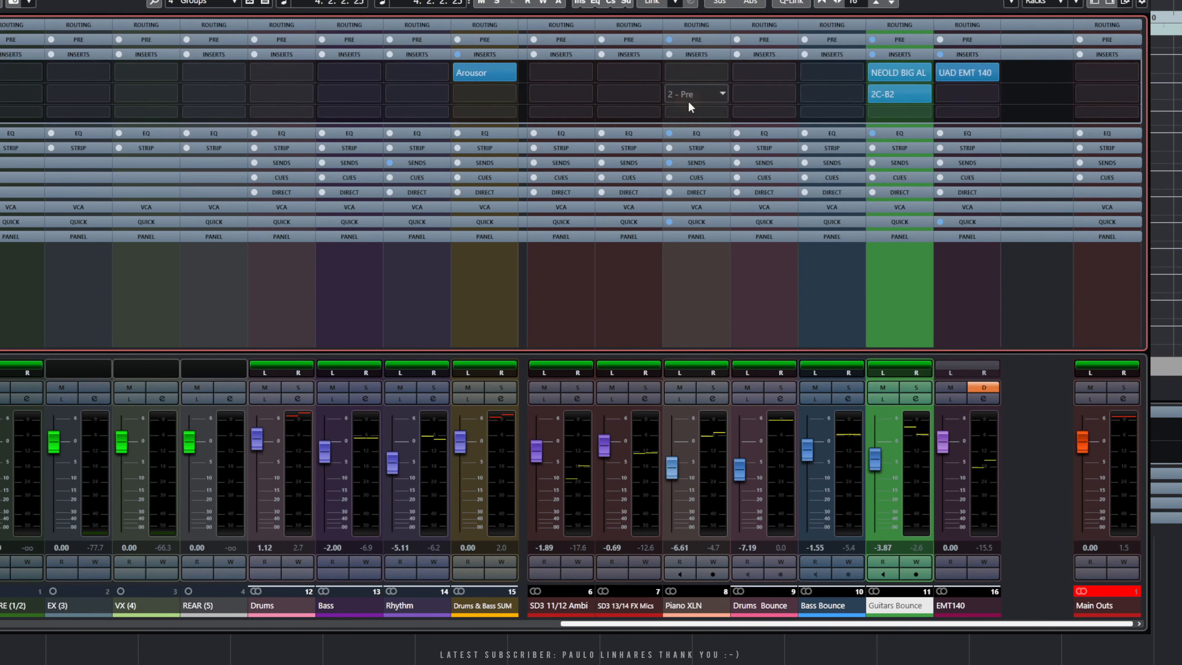
{"action": "left_click", "coordinate": [695, 54]}
{"action": "left_click", "coordinate": [695, 25]}
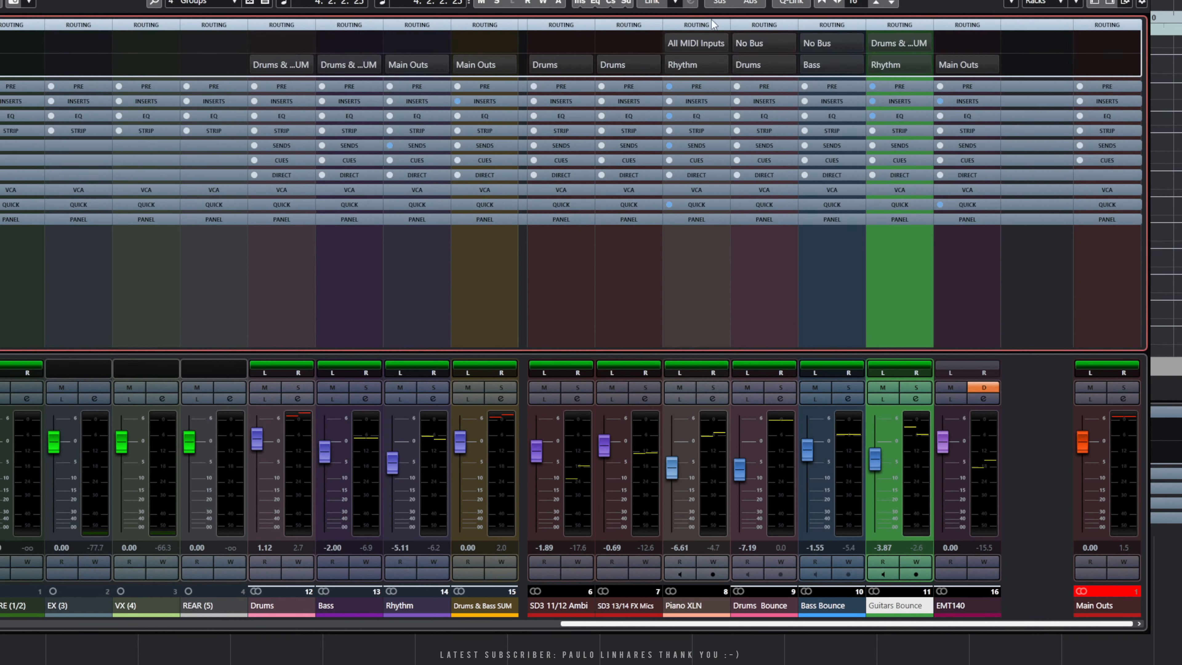
{"action": "left_click", "coordinate": [699, 23]}
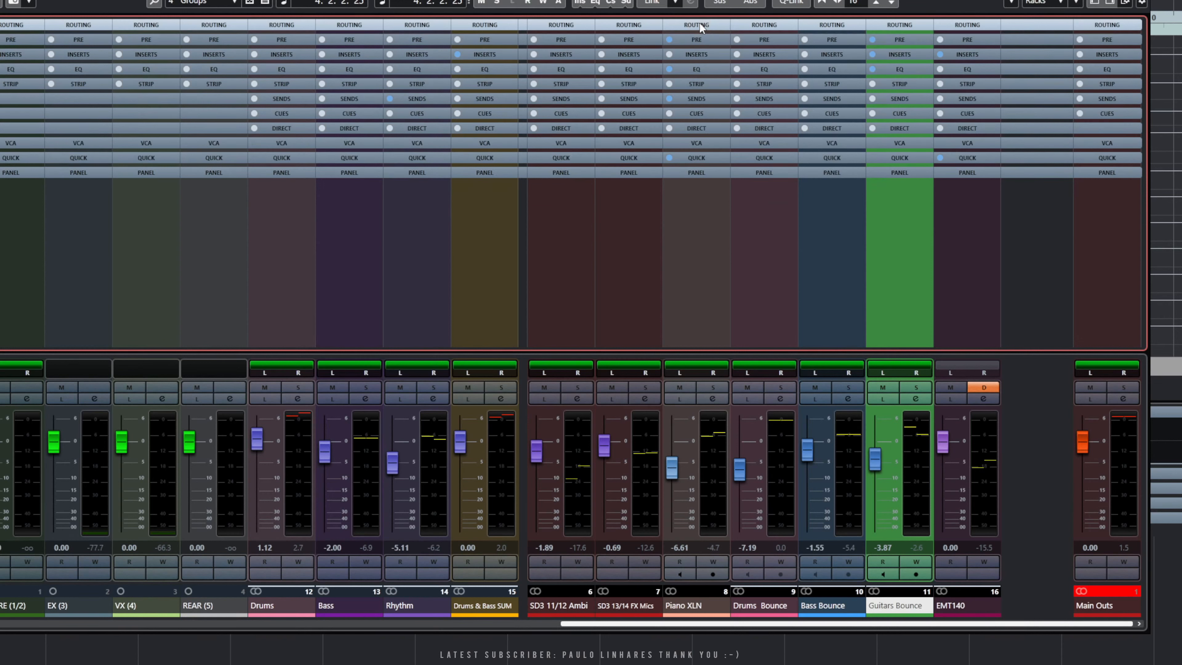
{"action": "left_click", "coordinate": [699, 23]}
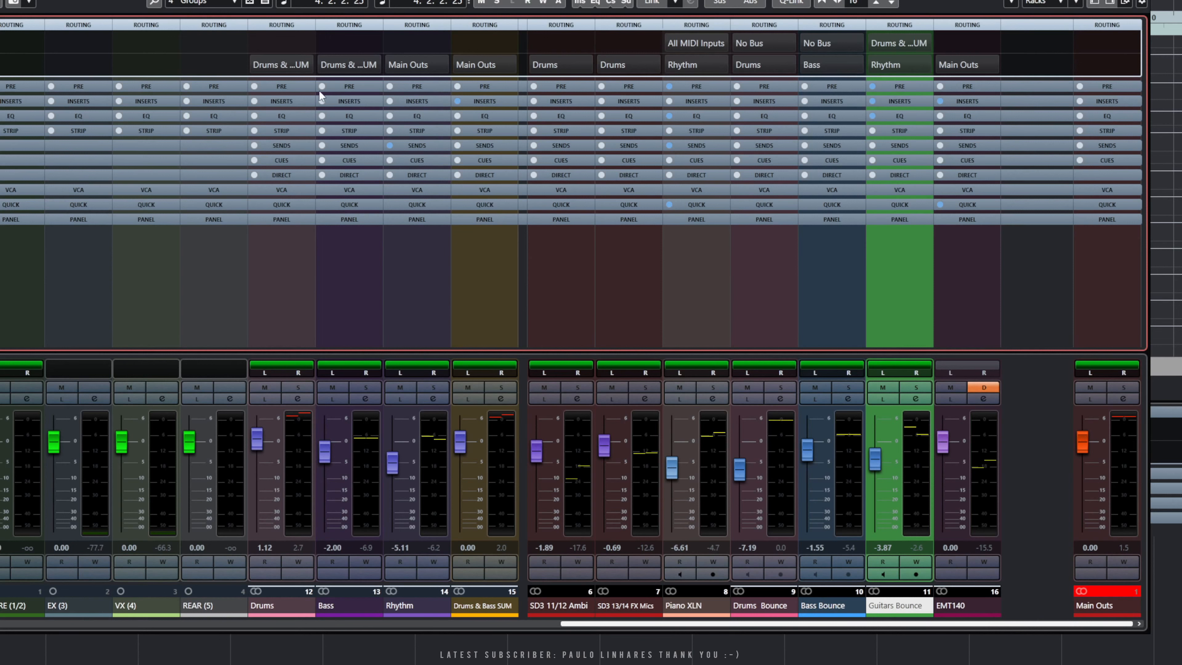
Filter the MixConsole to only Audio and Group channels, and view the Drums group's output routing options.
{"action": "left_click", "coordinate": [264, 3]}
{"action": "left_click", "coordinate": [289, 34]}
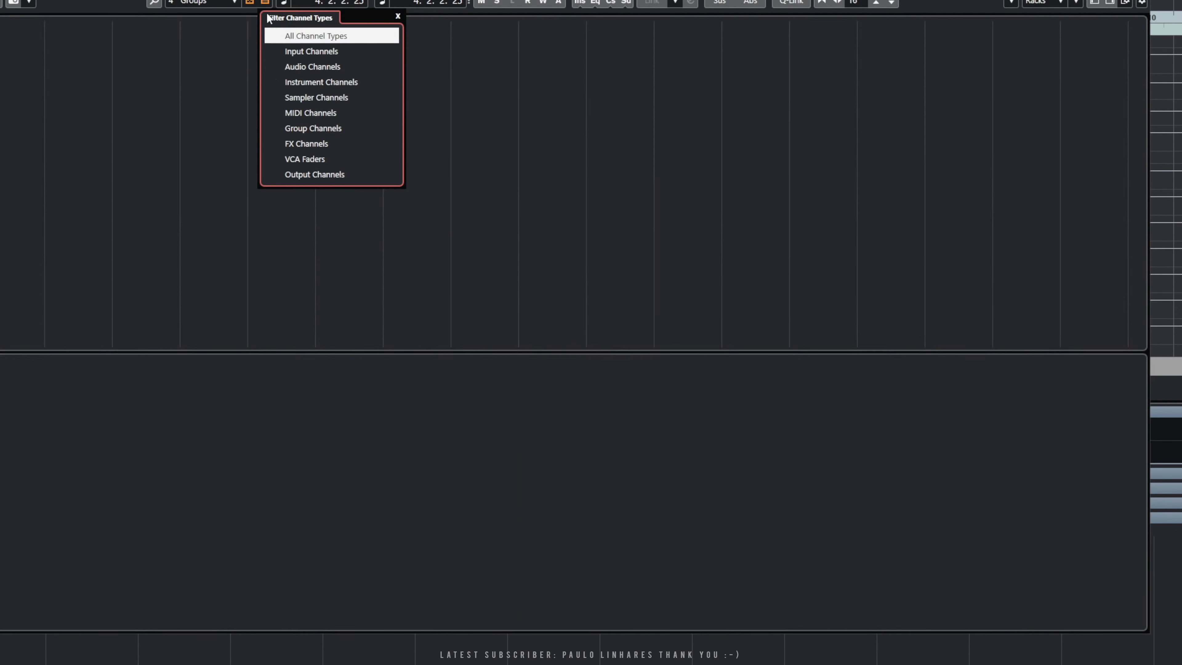
{"action": "left_click", "coordinate": [274, 67]}
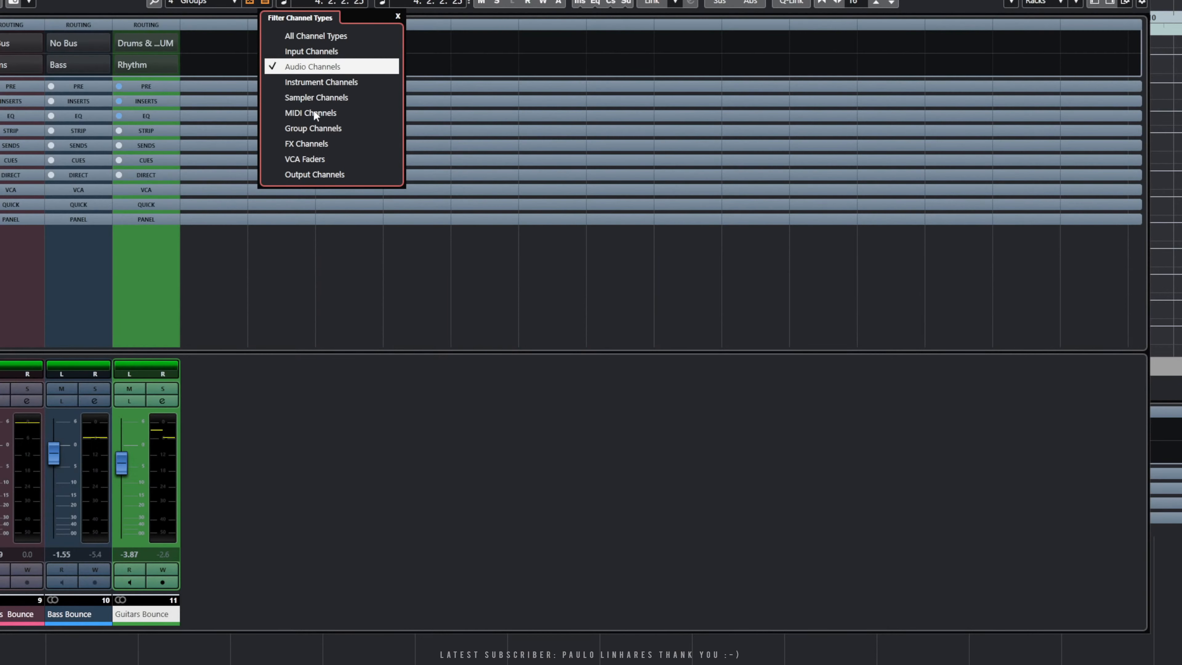
{"action": "left_click", "coordinate": [269, 131]}
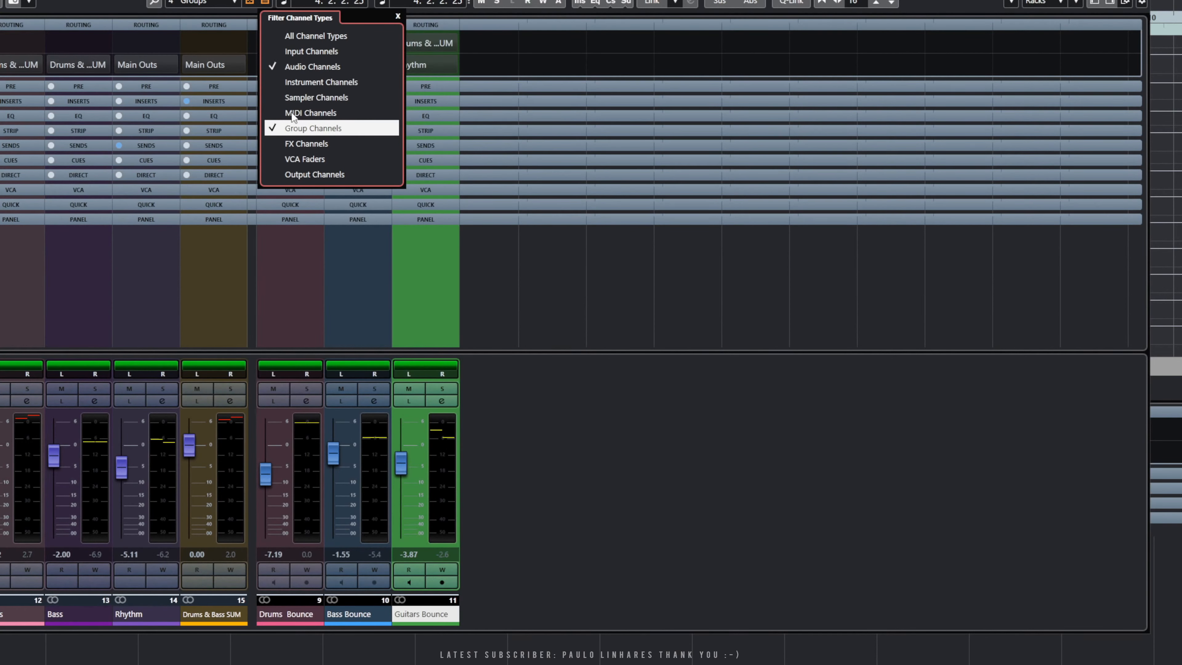
{"action": "left_click", "coordinate": [277, 82]}
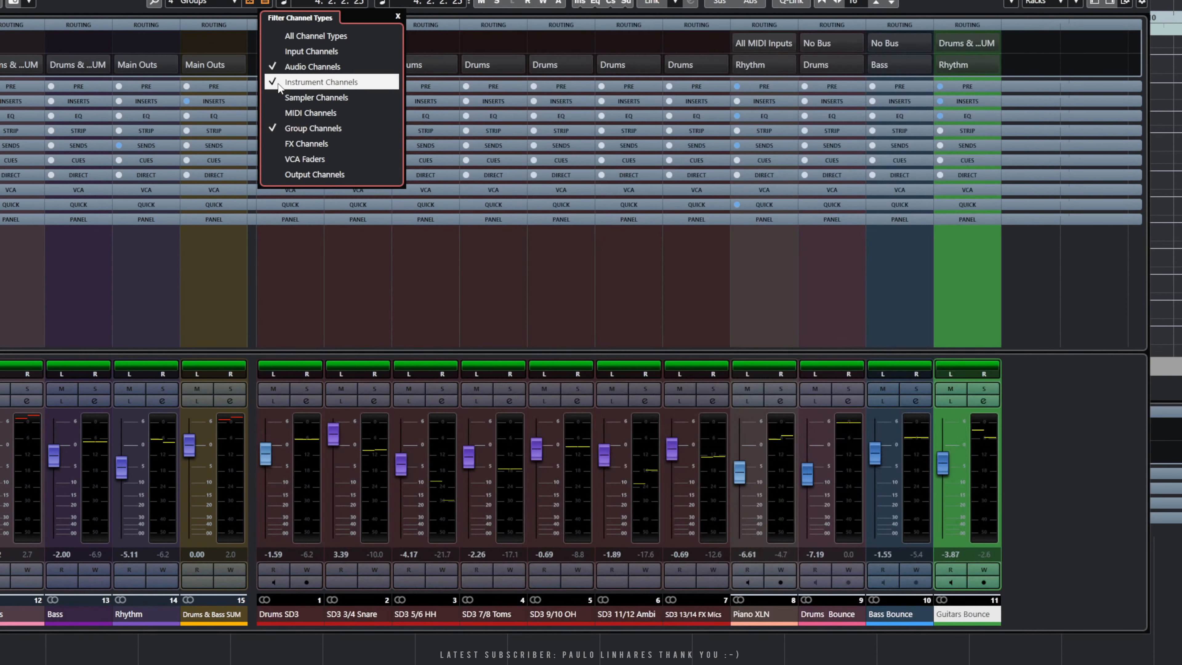
{"action": "left_click", "coordinate": [278, 85]}
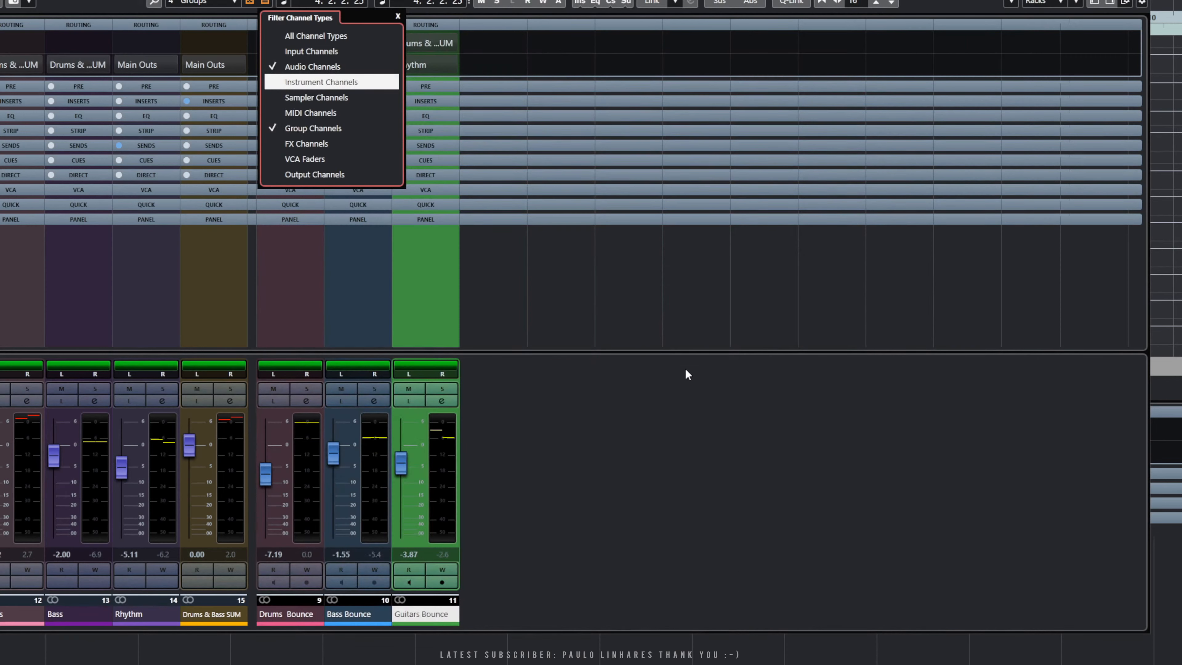
{"action": "left_click", "coordinate": [687, 386]}
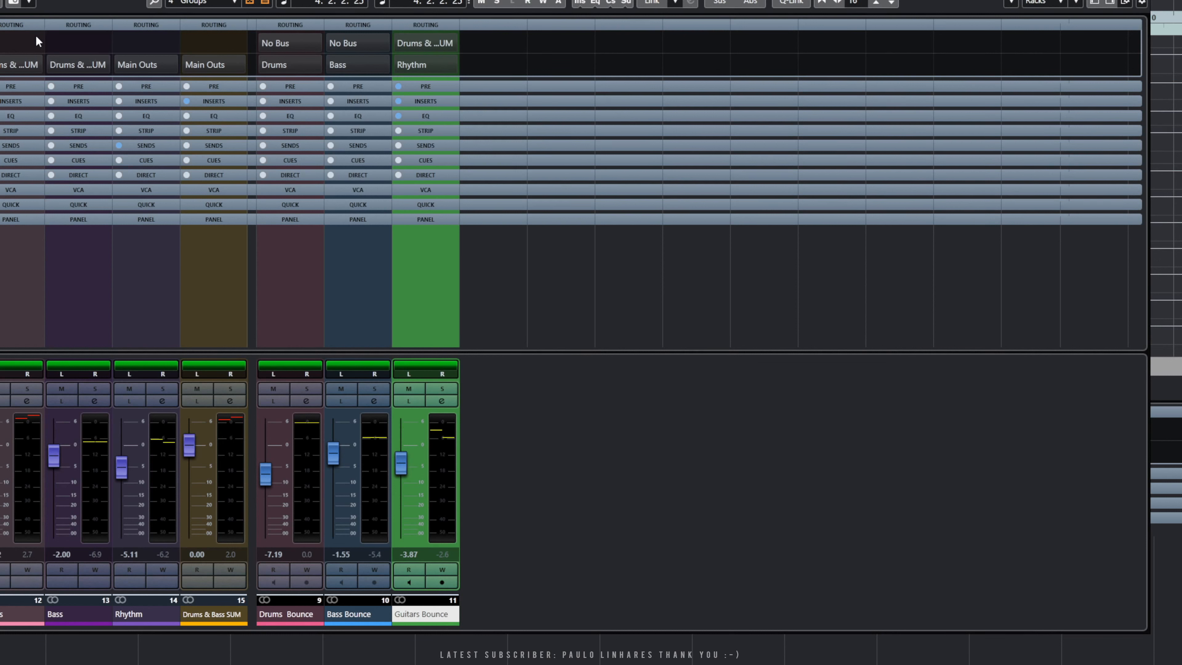
{"action": "left_click", "coordinate": [36, 69]}
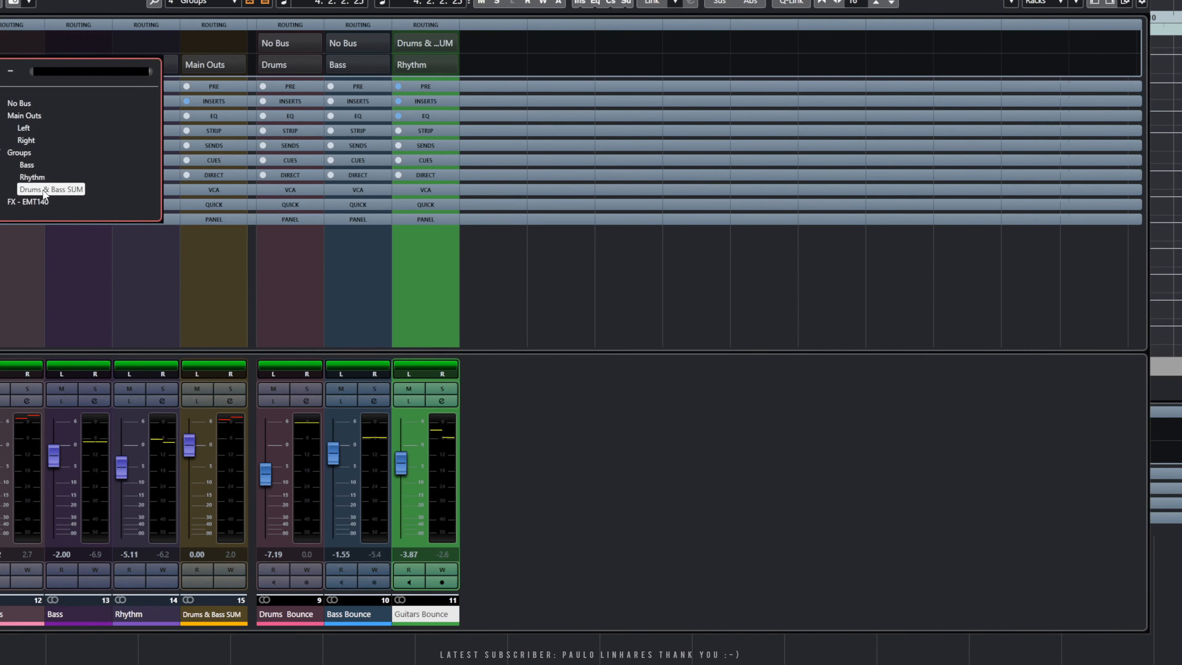
{"action": "left_click", "coordinate": [597, 491]}
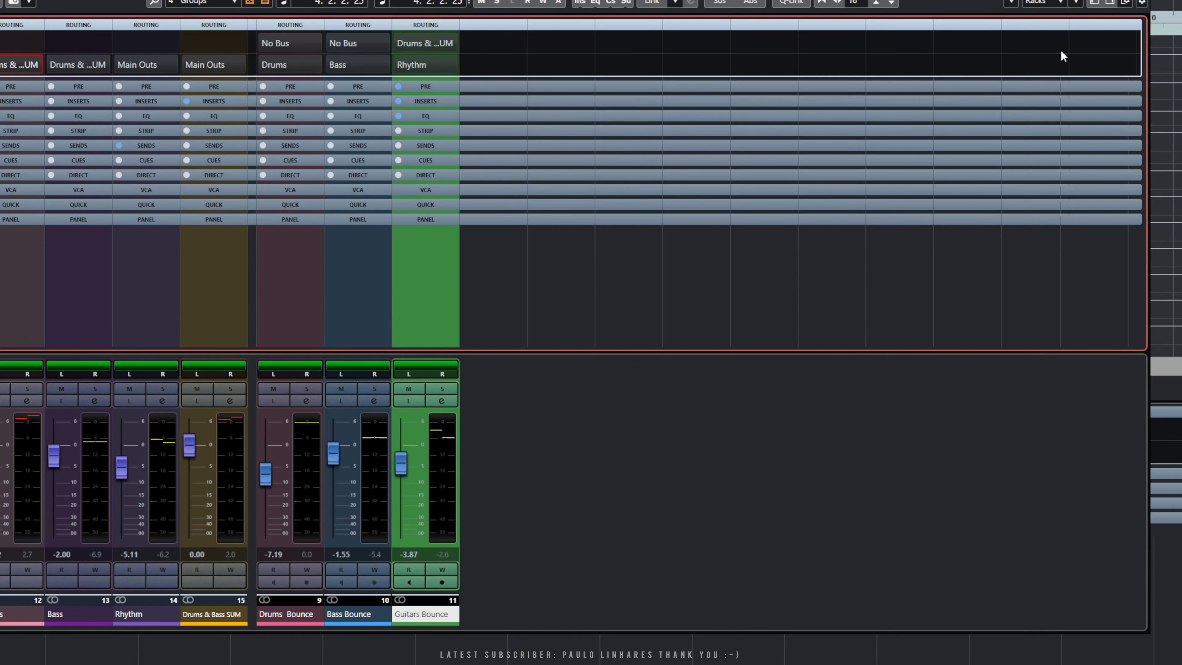
Show the channel visibility zones and release the Drums & Bass SUM, Rhythm, Bass and Drums groups from the left zone.
{"action": "left_click", "coordinate": [1095, 2]}
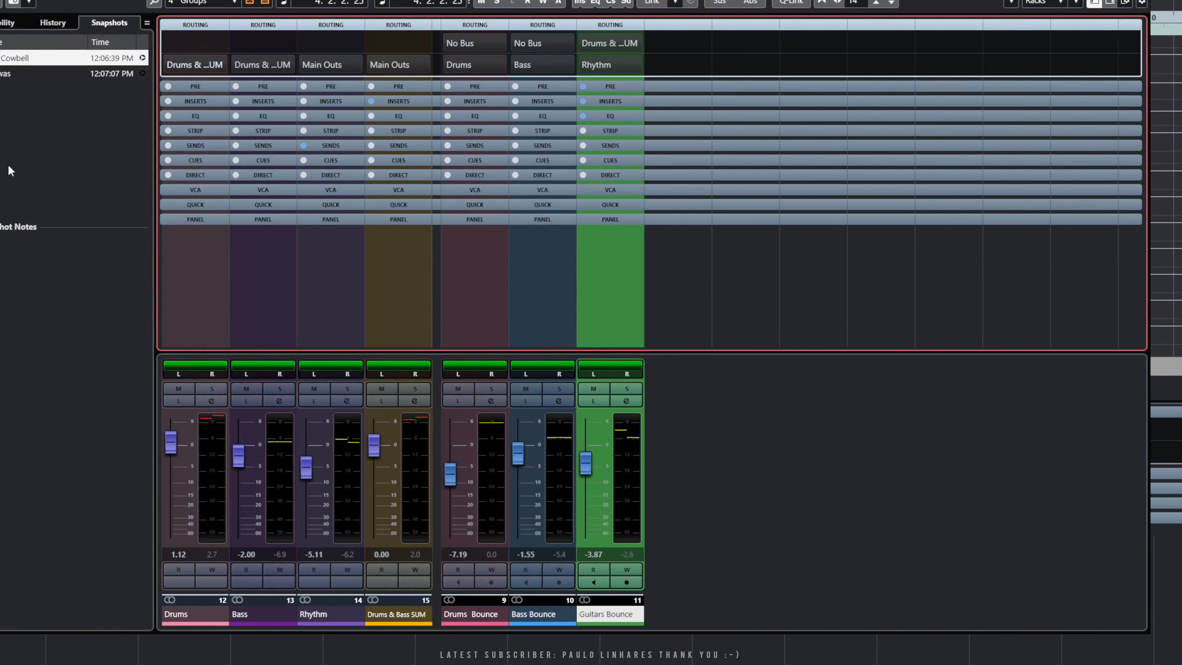
{"action": "left_click", "coordinate": [7, 22]}
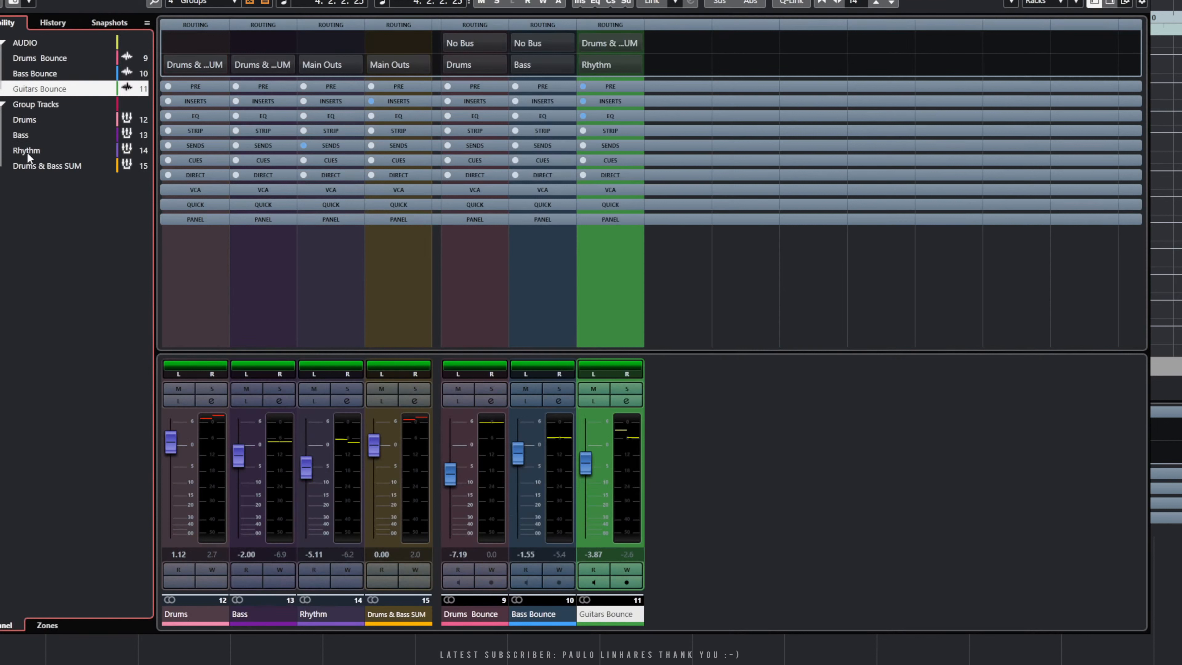
{"action": "left_click", "coordinate": [39, 628]}
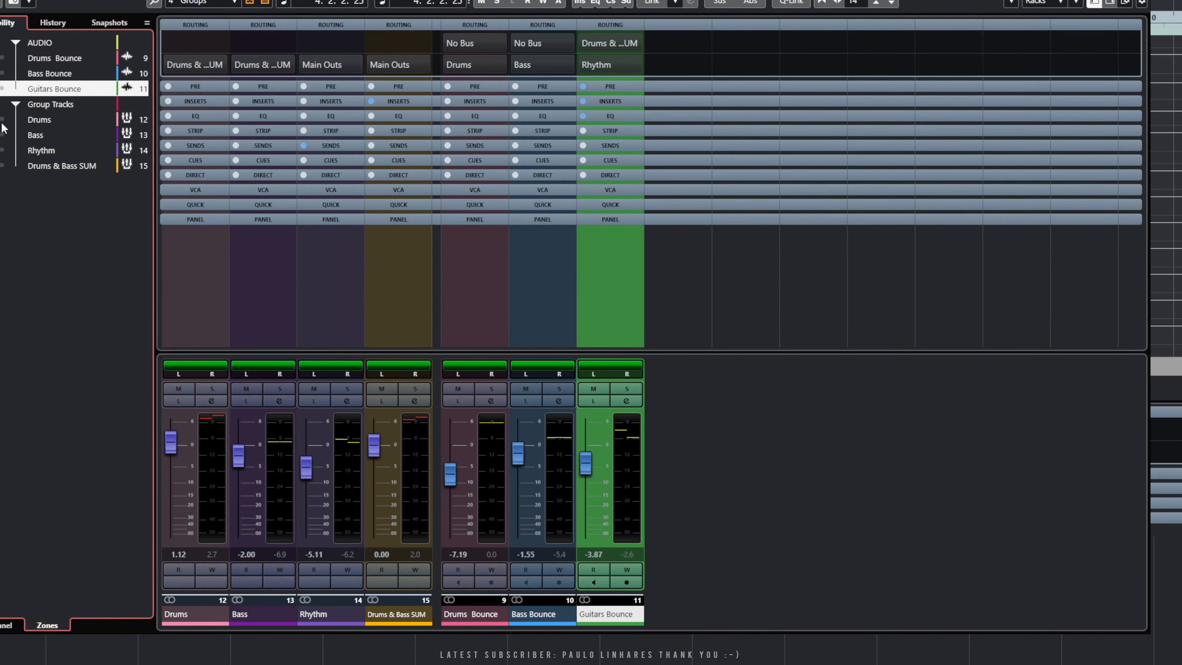
{"action": "left_click", "coordinate": [1, 166]}
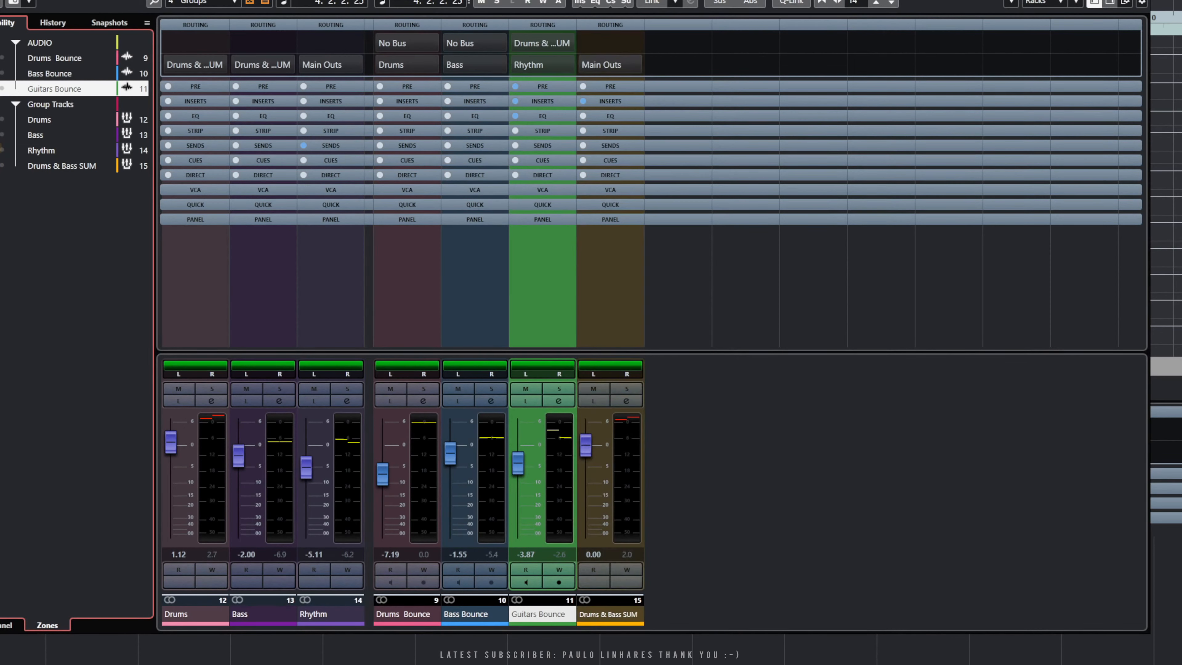
{"action": "left_click", "coordinate": [0, 150]}
{"action": "left_click", "coordinate": [1, 134]}
{"action": "left_click", "coordinate": [2, 119]}
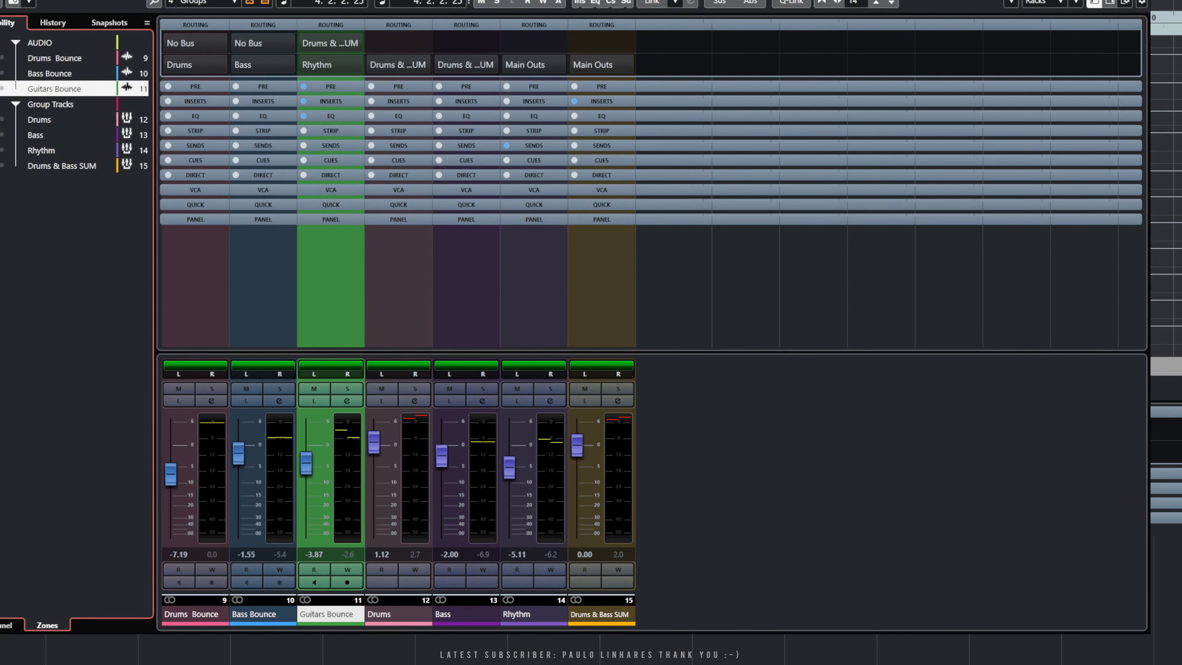
Lock the Guitars Bounce, Bass Bounce and Drums Bounce channels to the left zone, then hide the visibility list.
{"action": "left_click", "coordinate": [1, 88]}
{"action": "left_click", "coordinate": [2, 72]}
{"action": "left_click", "coordinate": [2, 57]}
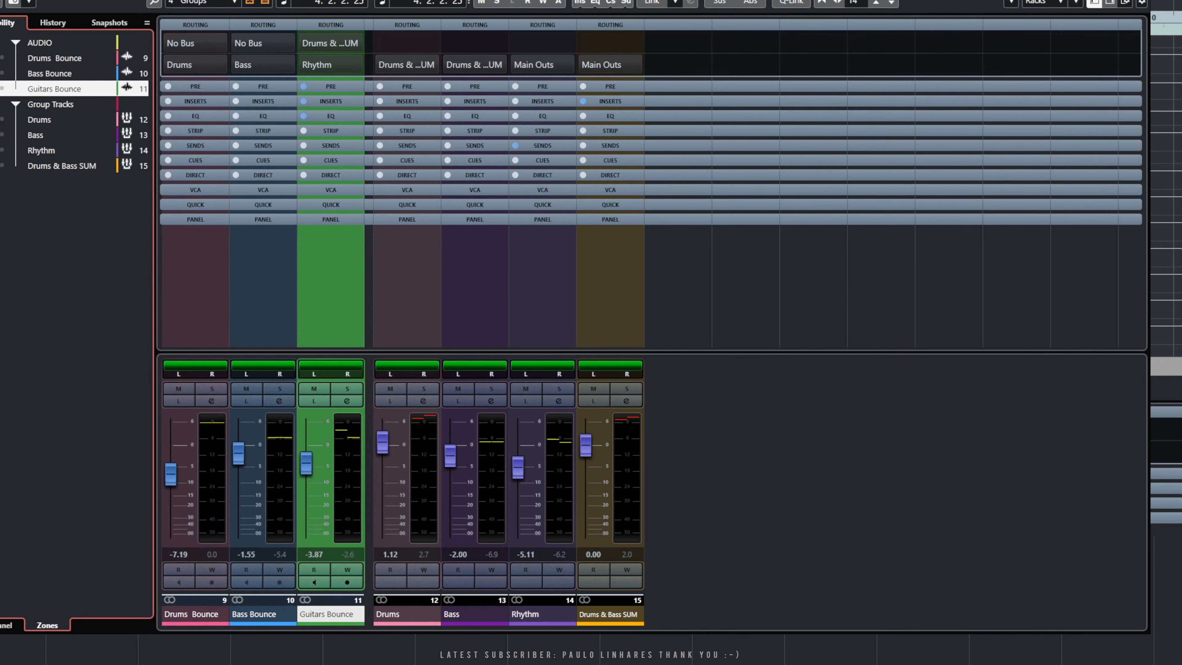
{"action": "left_click", "coordinate": [3, 626]}
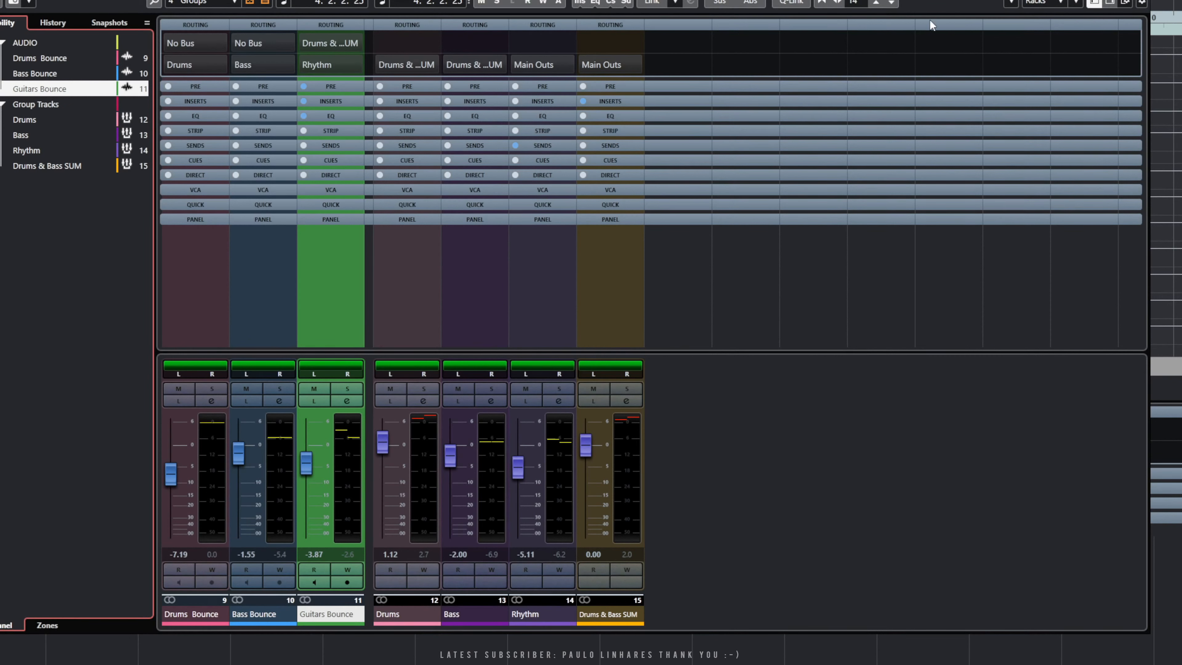
{"action": "left_click", "coordinate": [1096, 4]}
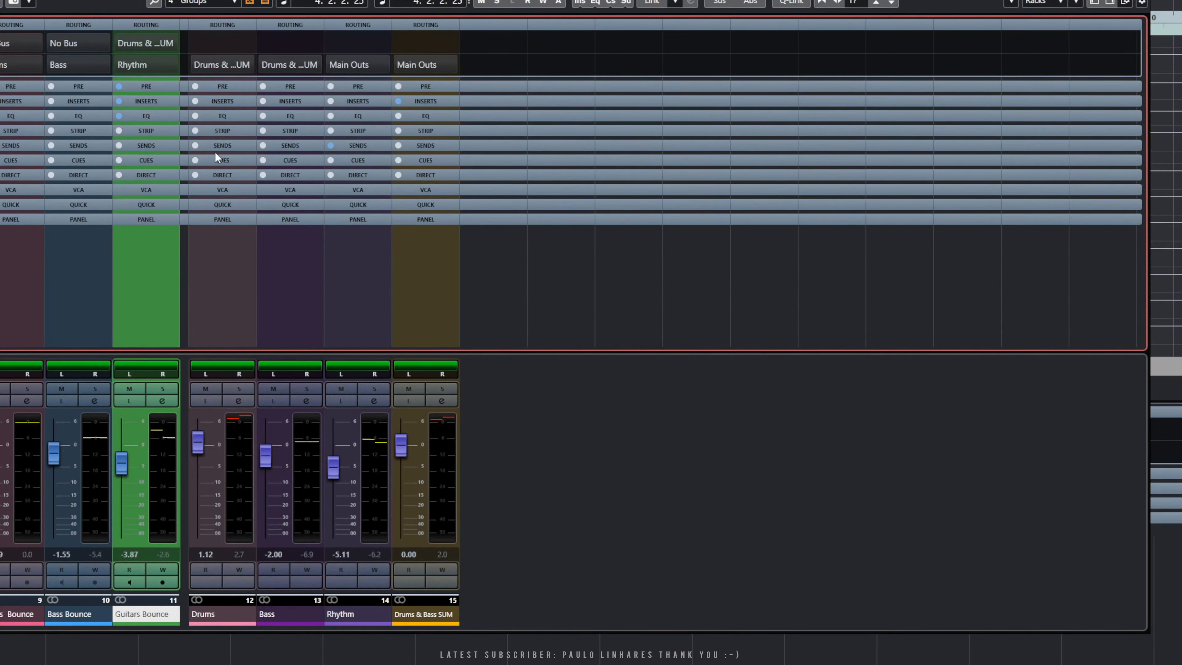
Check the Drums Bounce output routing, start playback, and solo the Drums Bounce, Bass Bounce and Guitars Bounce channels one after another.
{"action": "left_click", "coordinate": [38, 67]}
{"action": "left_click", "coordinate": [29, 166]}
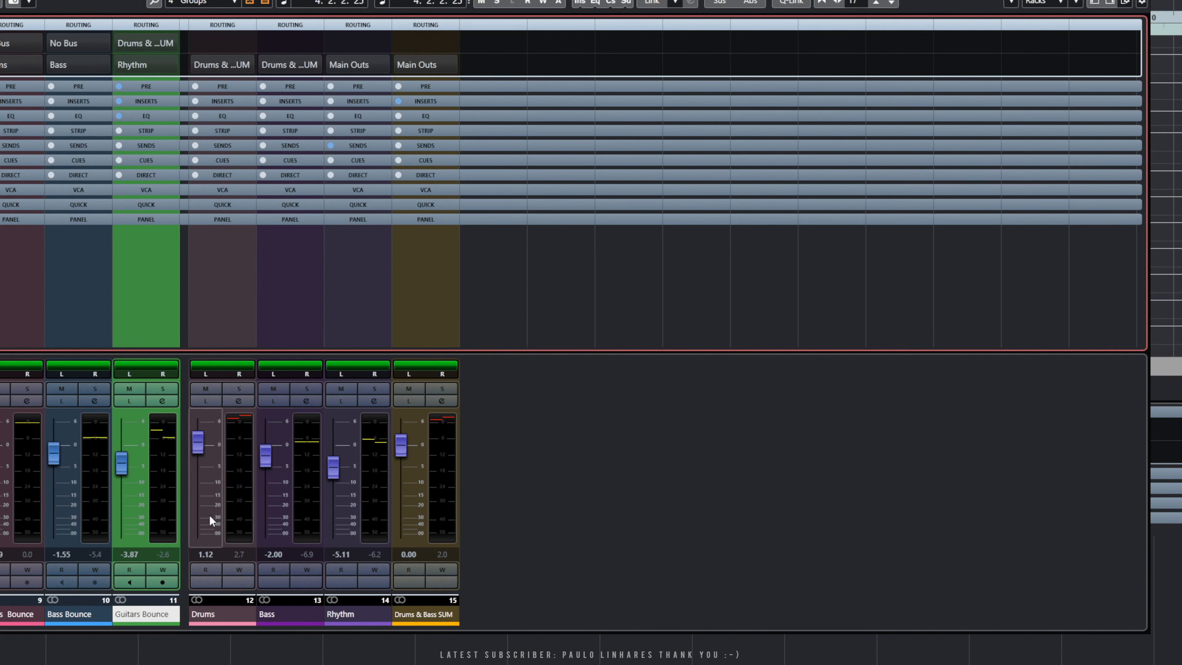
{"action": "left_click", "coordinate": [26, 389]}
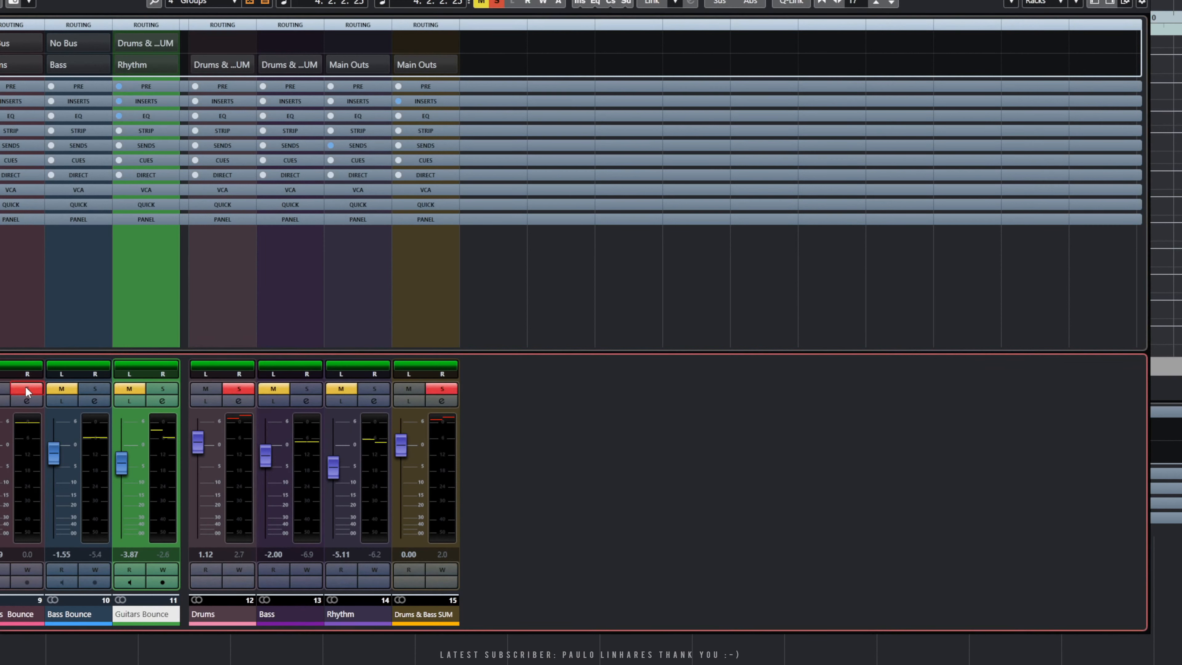
{"action": "key", "text": "space"}
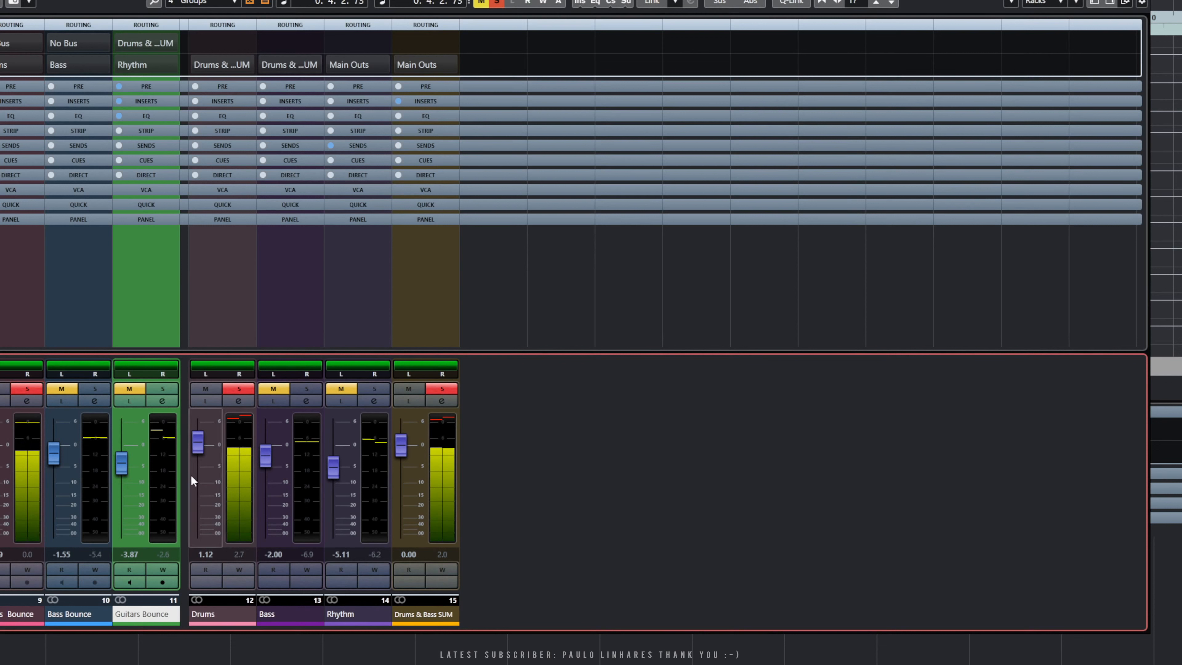
{"action": "left_click", "coordinate": [93, 390]}
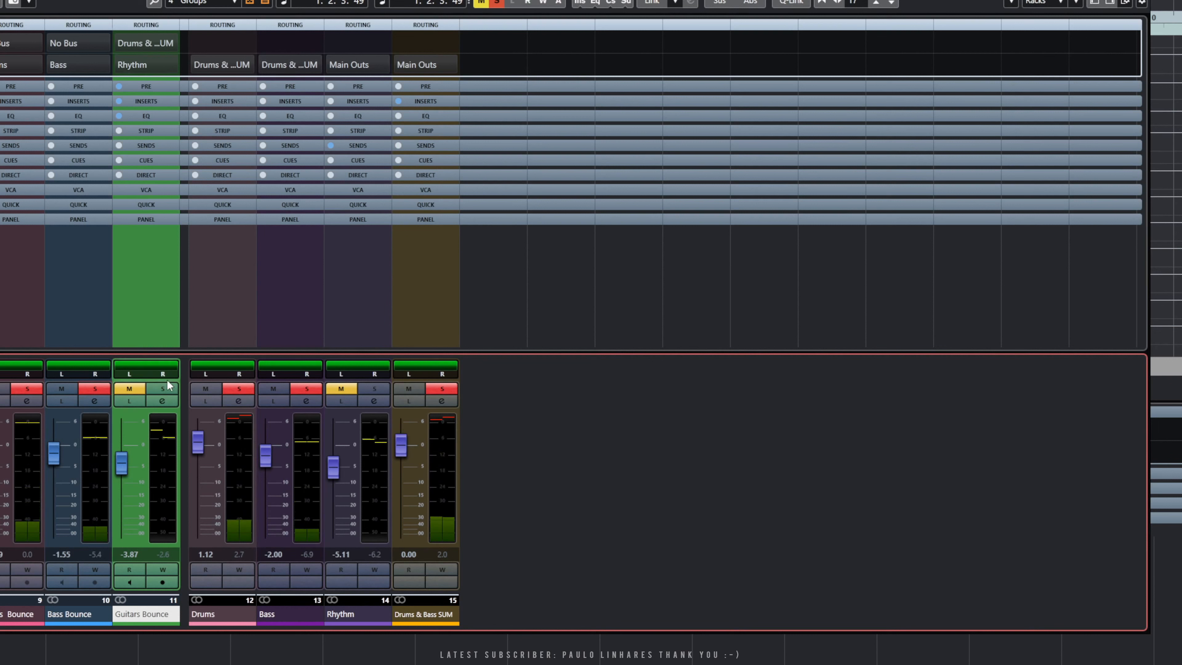
{"action": "left_click", "coordinate": [160, 388]}
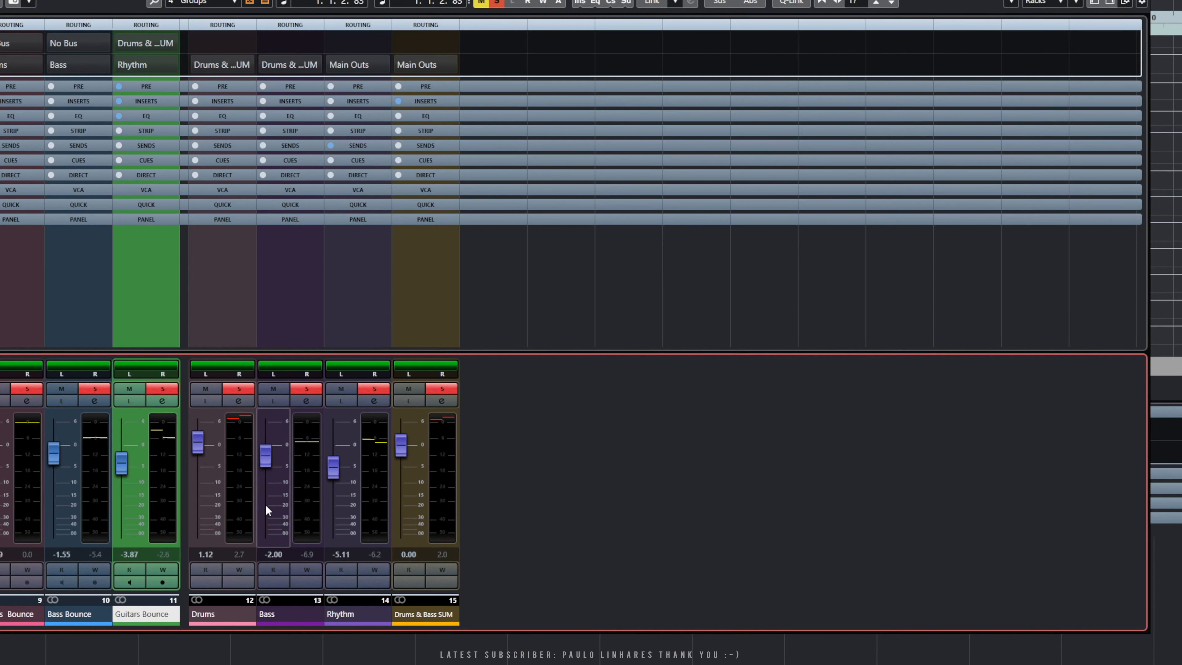
Select the Bass group, unsolo the Rhythm group and play the soloed drums and bass from the project start.
{"action": "left_click", "coordinate": [287, 302]}
{"action": "left_click", "coordinate": [225, 298]}
{"action": "left_click", "coordinate": [285, 297]}
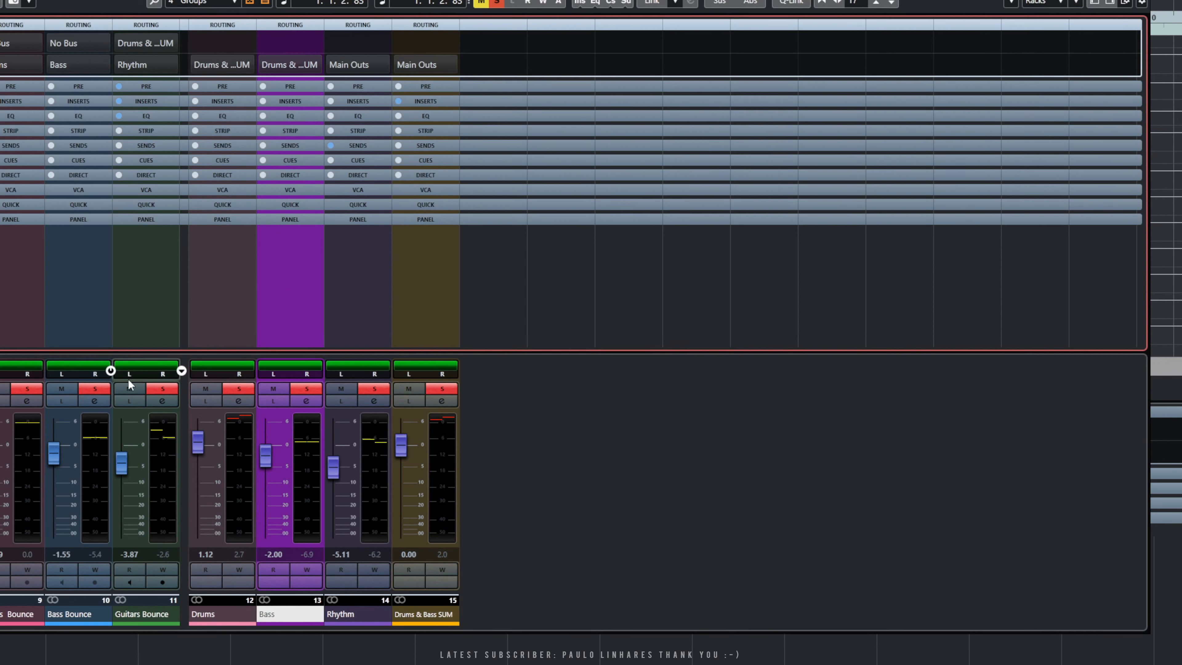
{"action": "key", "text": "KP_Decimal"}
{"action": "left_click", "coordinate": [375, 390]}
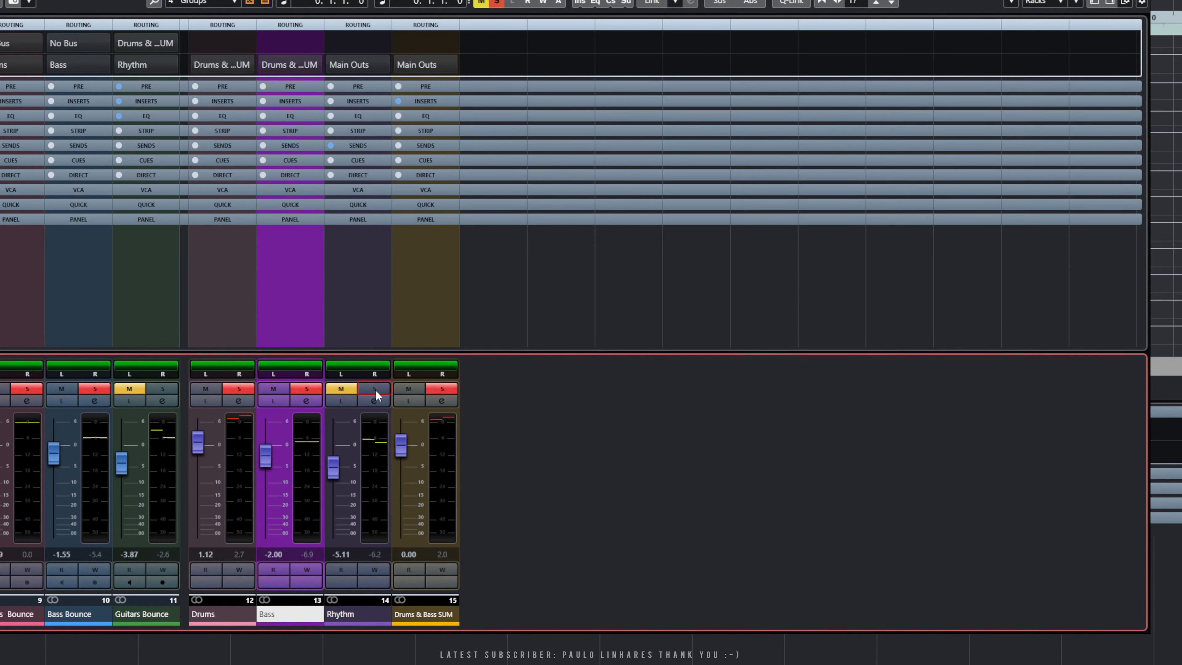
{"action": "key", "text": "space"}
Open the Arousor insert on Drums & Bass SUM, set its blend Mix to 4.67, and close the plug-in.
{"action": "left_click", "coordinate": [416, 101]}
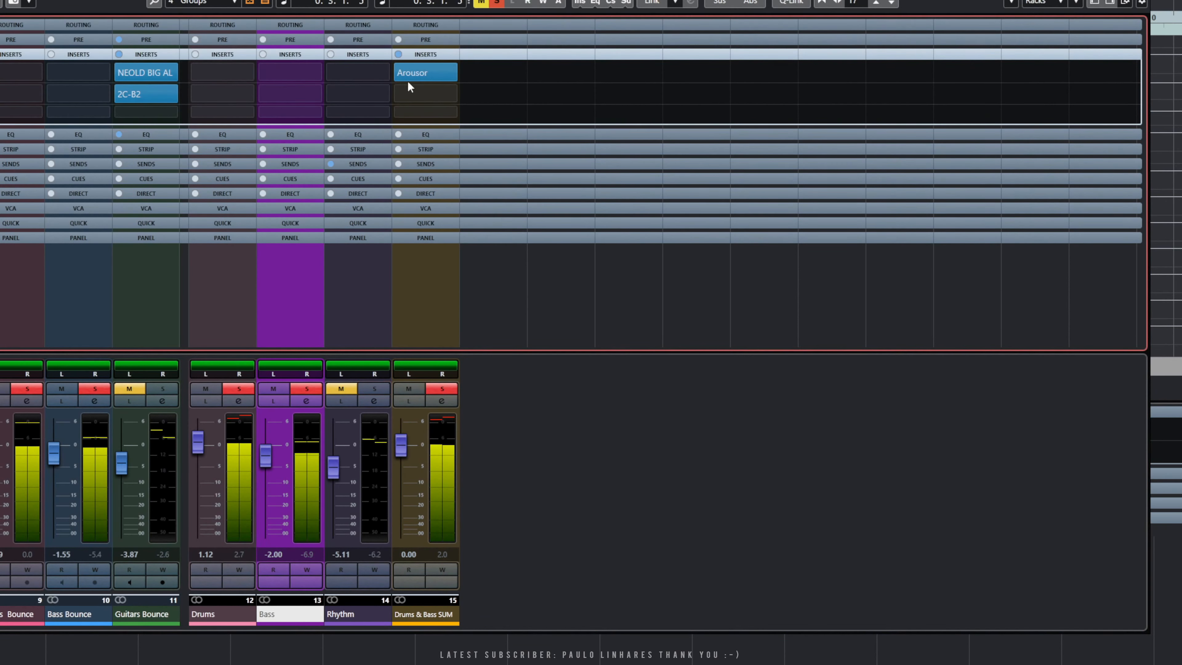
{"action": "left_click", "coordinate": [411, 75]}
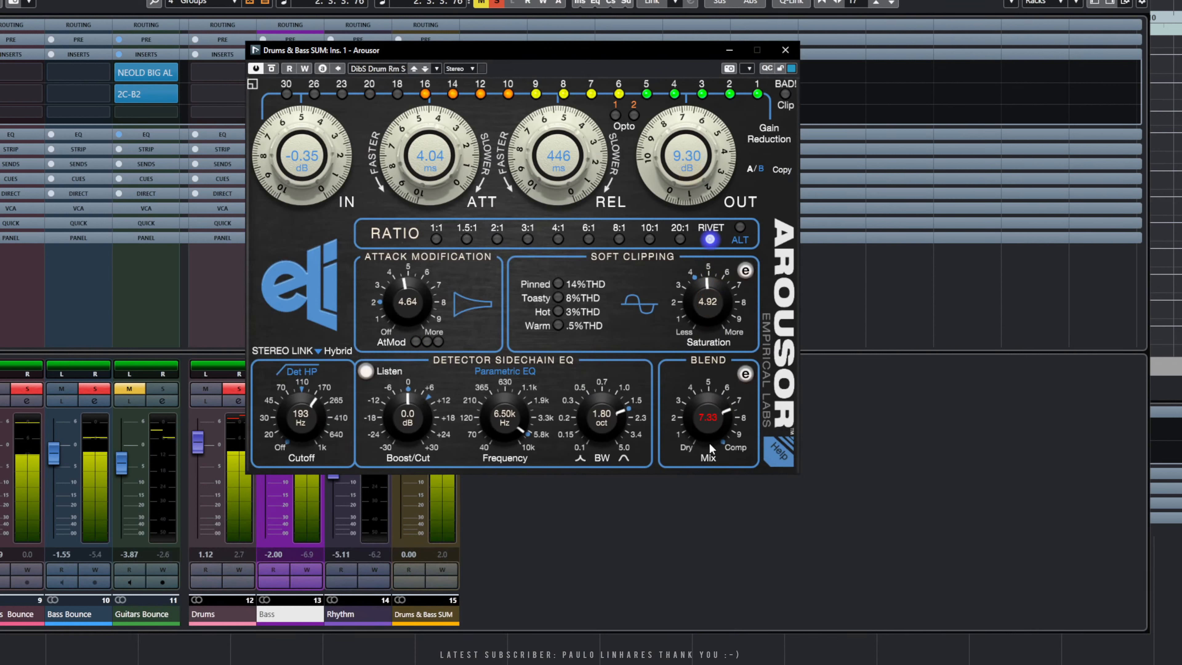
{"action": "left_click_drag", "start_coordinate": [710, 443], "coordinate": [713, 464]}
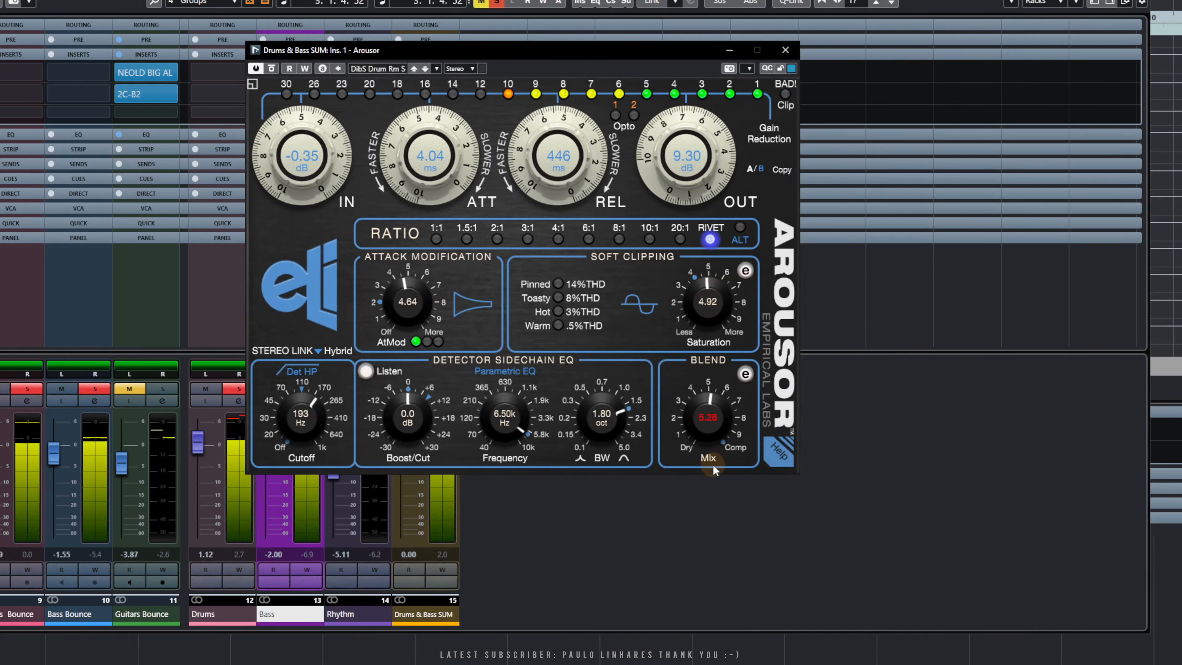
{"action": "left_click_drag", "start_coordinate": [708, 419], "coordinate": [710, 433]}
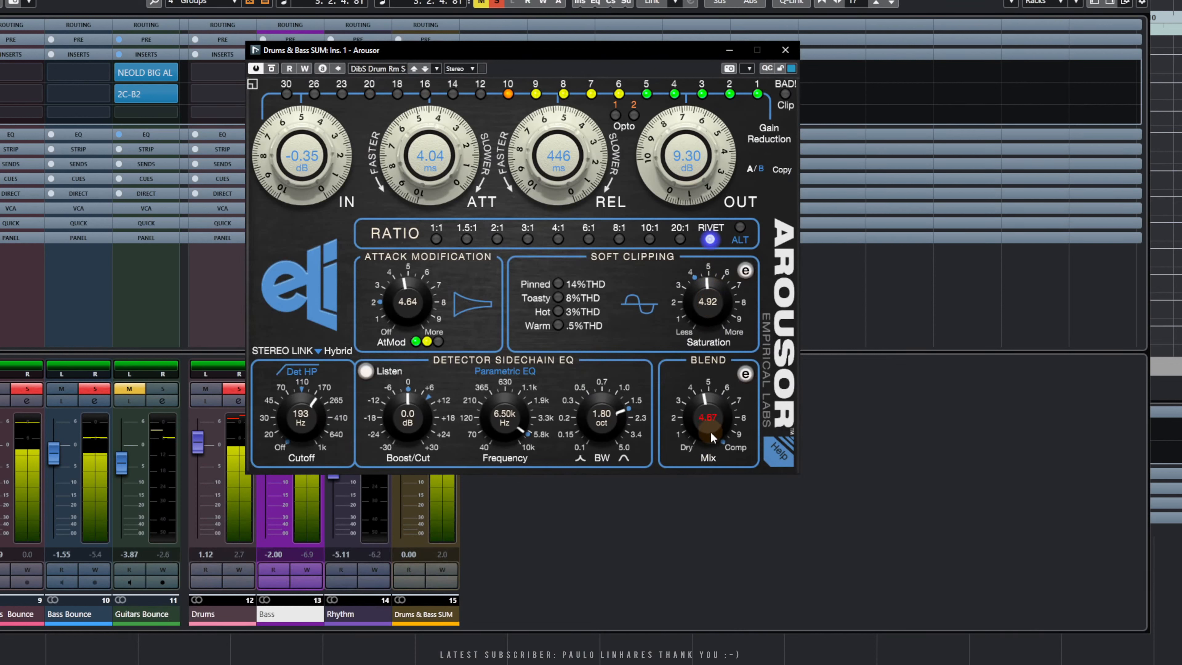
{"action": "left_click", "coordinate": [785, 51]}
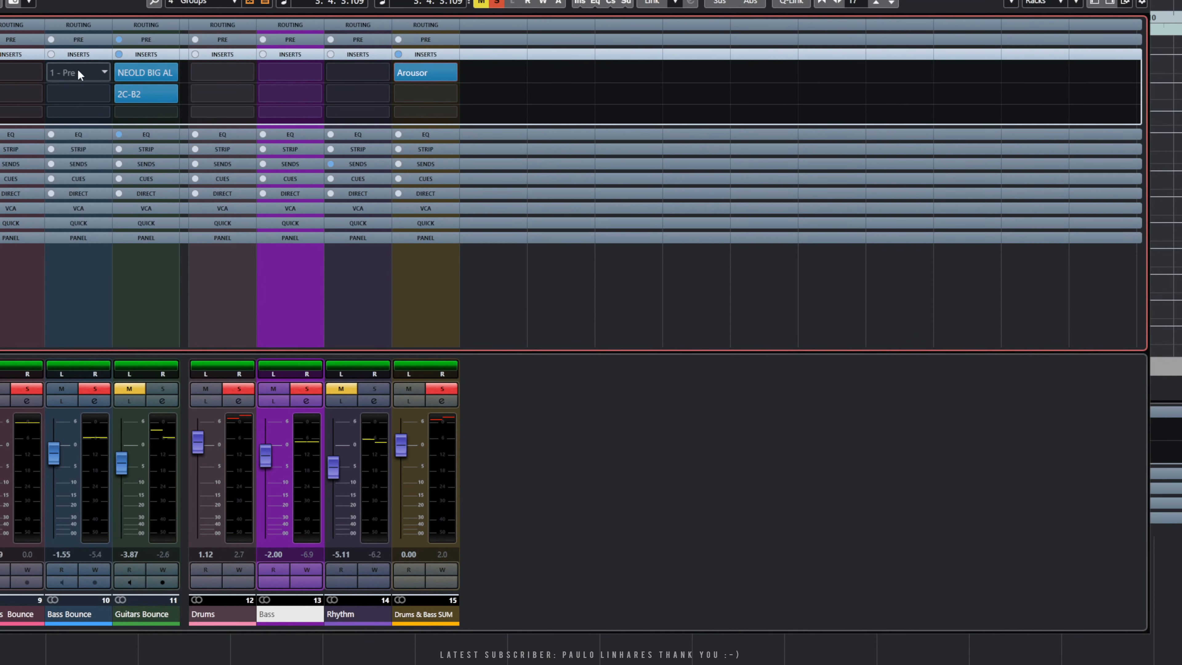
Expand the Routing rack and then the Pre rack, and play from the start with only Drums Bounce soloed into its groups.
{"action": "left_click", "coordinate": [79, 24]}
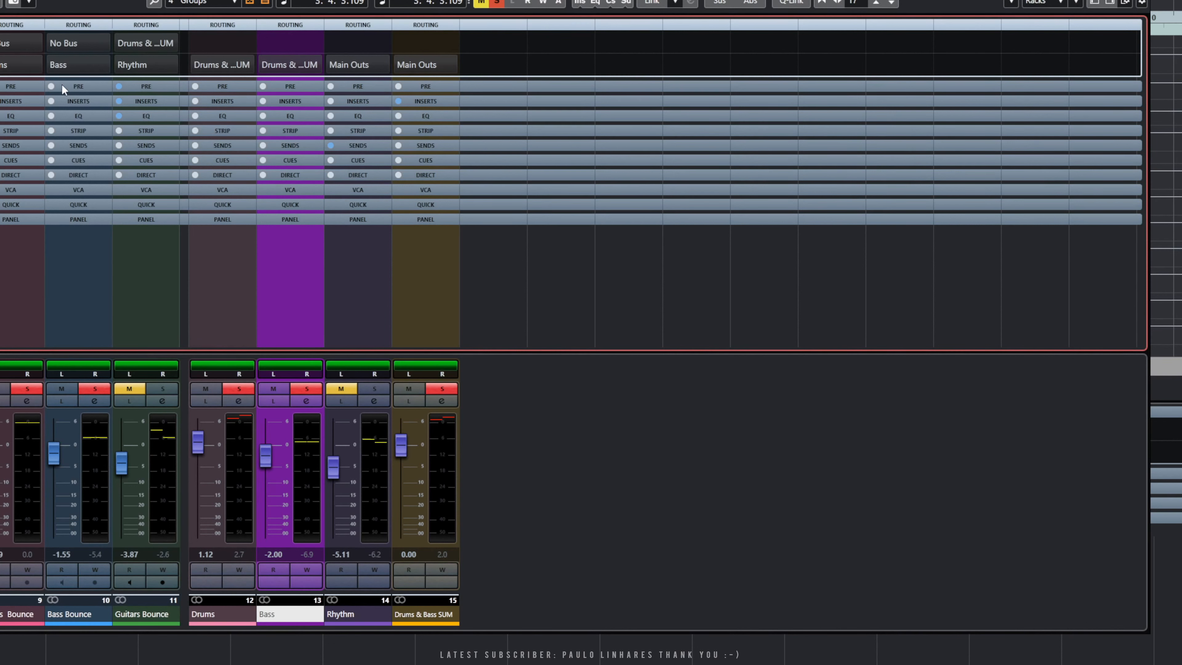
{"action": "left_click", "coordinate": [13, 87]}
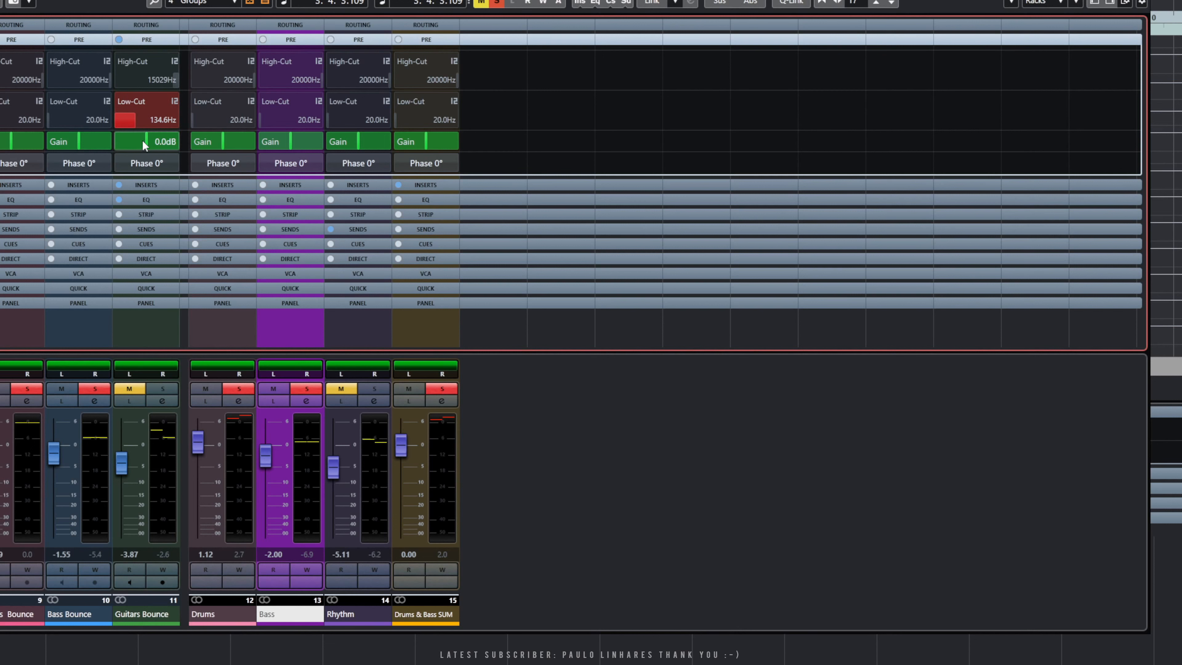
{"action": "left_click", "coordinate": [440, 390]}
{"action": "left_click", "coordinate": [29, 389]}
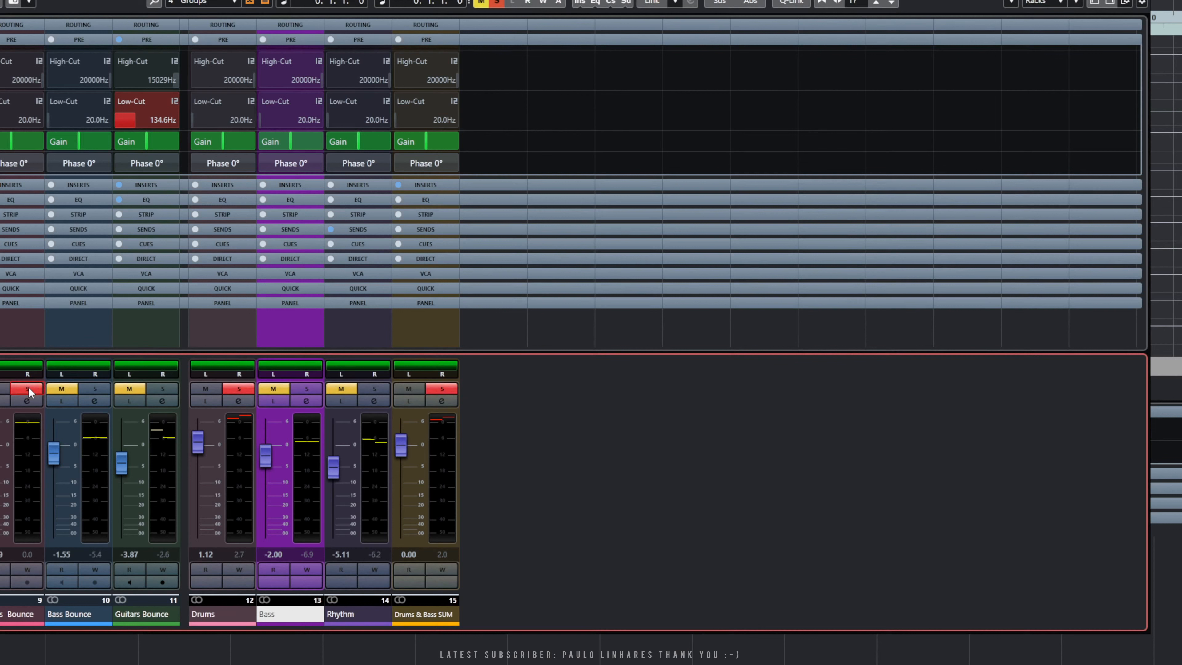
{"action": "key", "text": "space"}
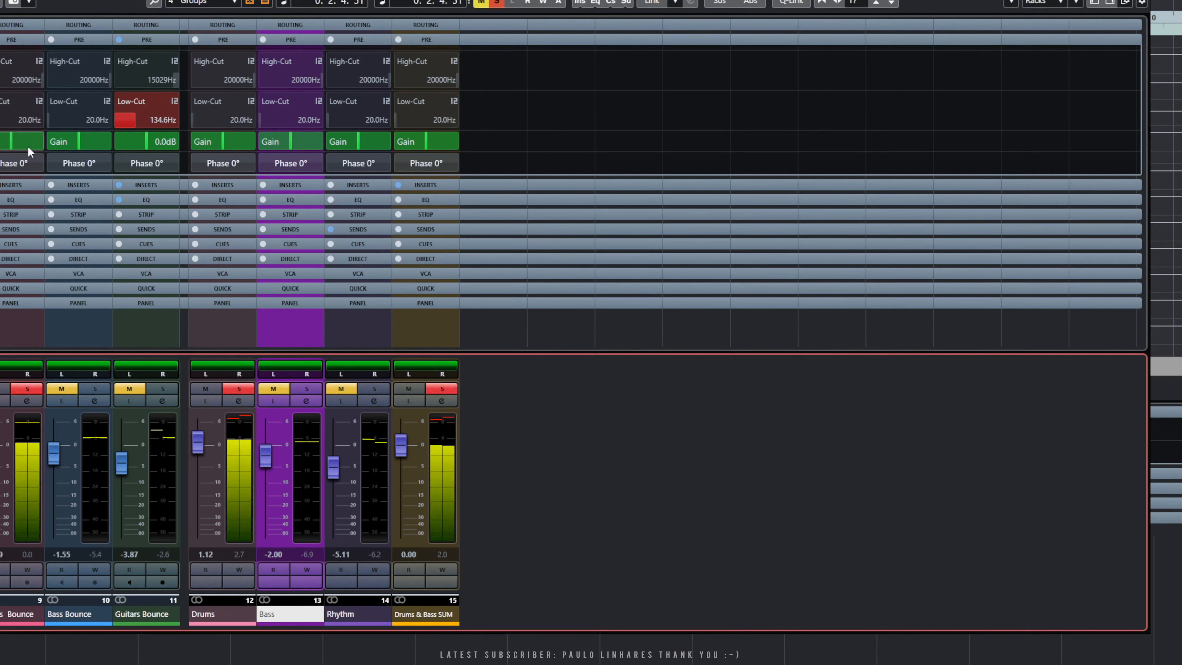
Try a different pre gain on Drums Bounce, raise its fader, and return the gain to its default.
{"action": "left_click_drag", "start_coordinate": [28, 147], "coordinate": [17, 147]}
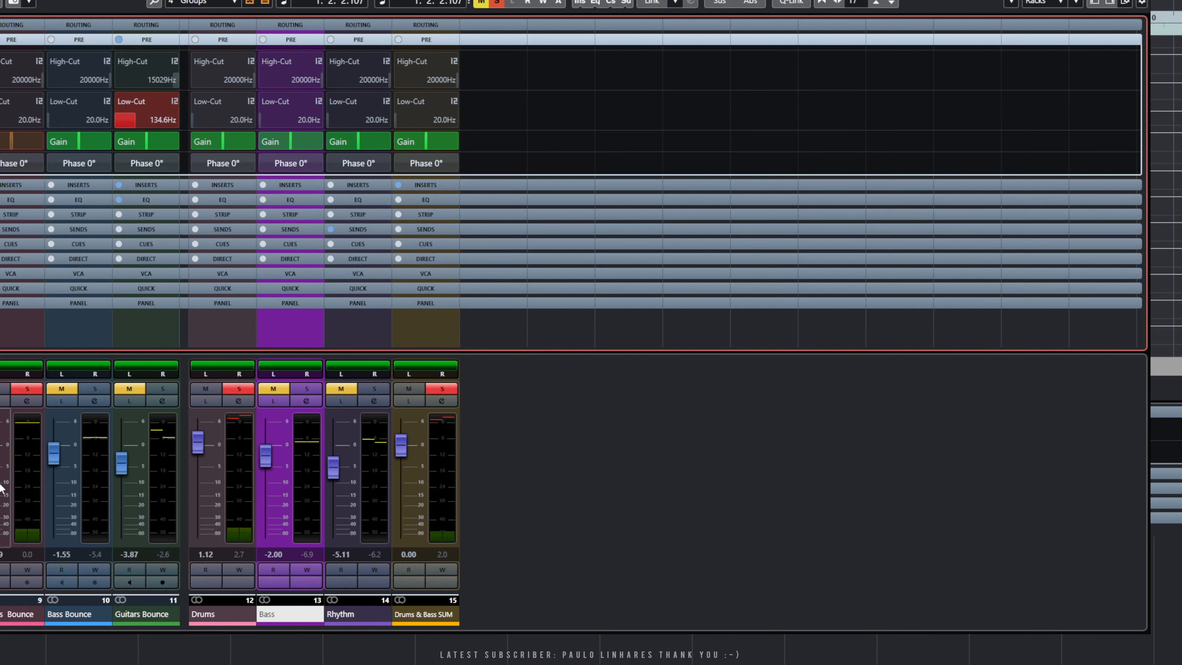
{"action": "left_click", "coordinate": [1, 452]}
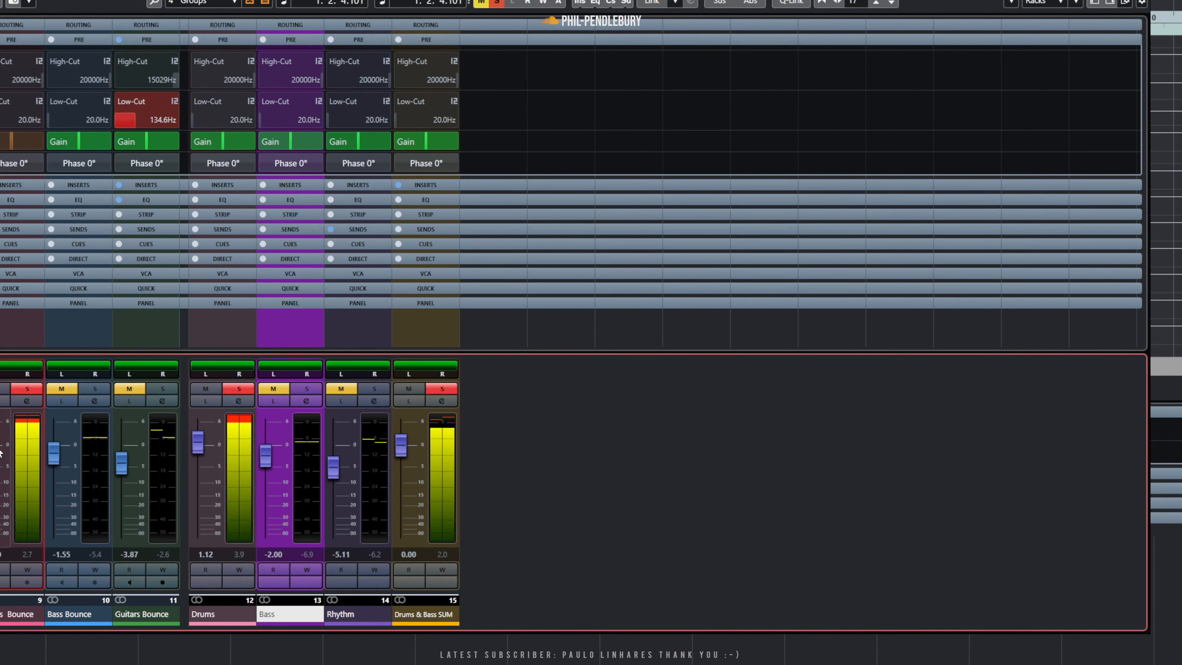
{"action": "left_click_drag", "start_coordinate": [21, 142], "coordinate": [14, 142]}
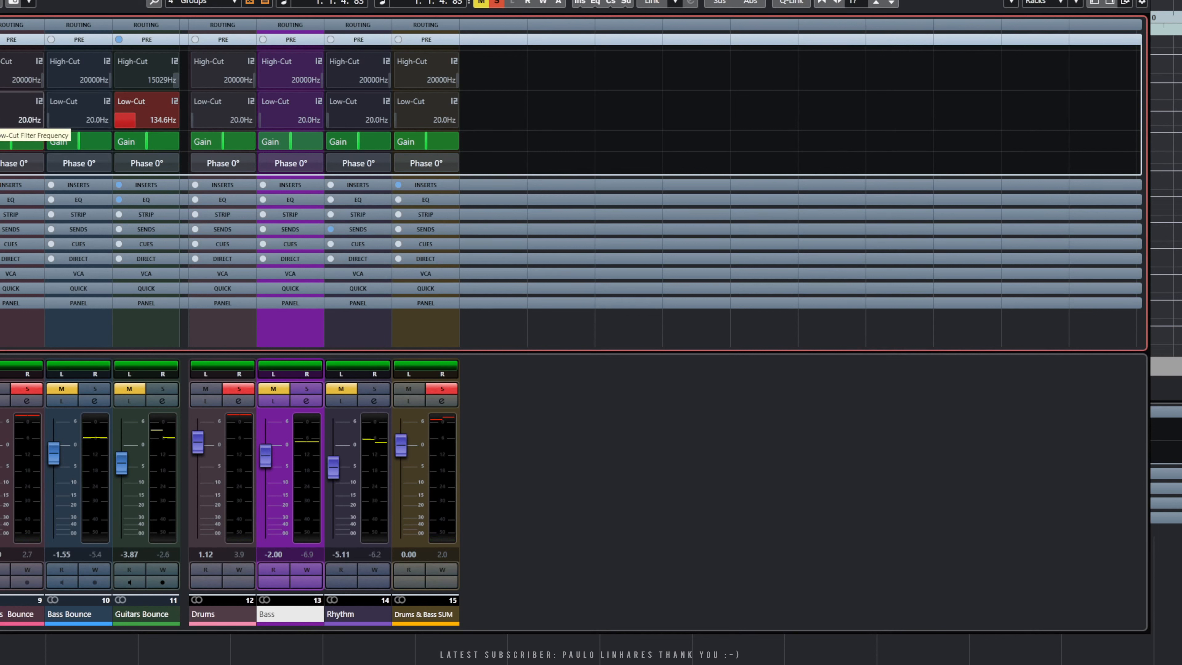
Play the drums, audition the low-cut filter on Drums Bounce at 20.5 Hz while nudging its fader, and switch the filter off.
{"action": "key", "text": "space"}
{"action": "left_click", "coordinate": [1, 101]}
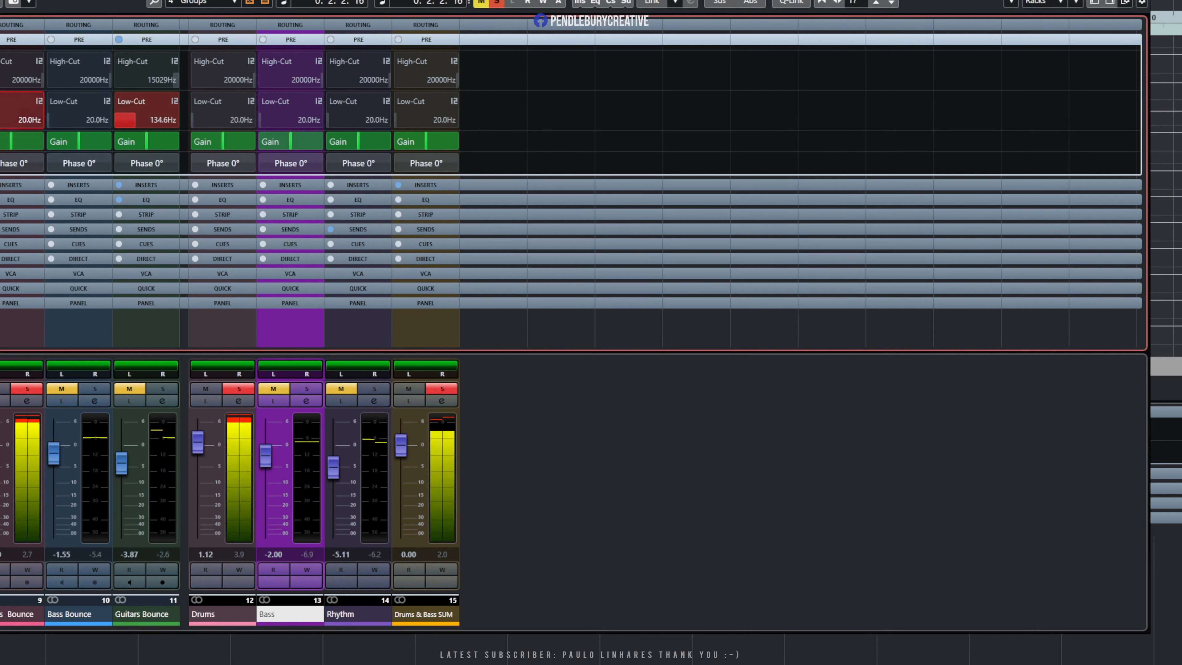
{"action": "left_click_drag", "start_coordinate": [0, 449], "coordinate": [1, 446]}
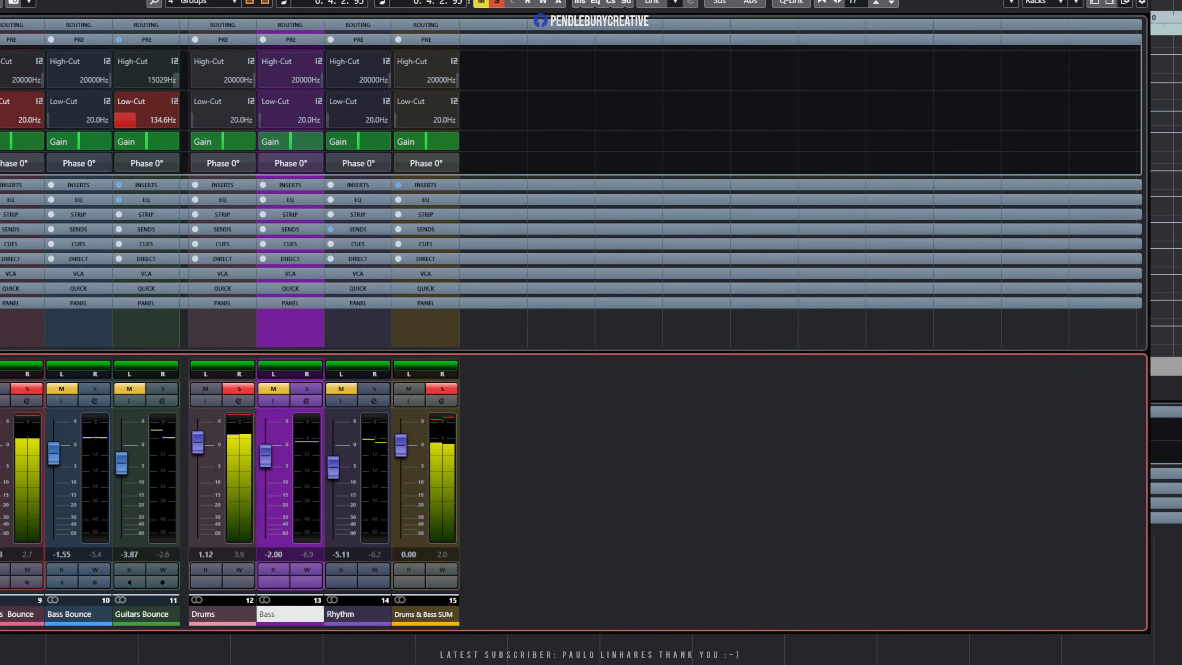
{"action": "left_click_drag", "start_coordinate": [0, 121], "coordinate": [0, 131]}
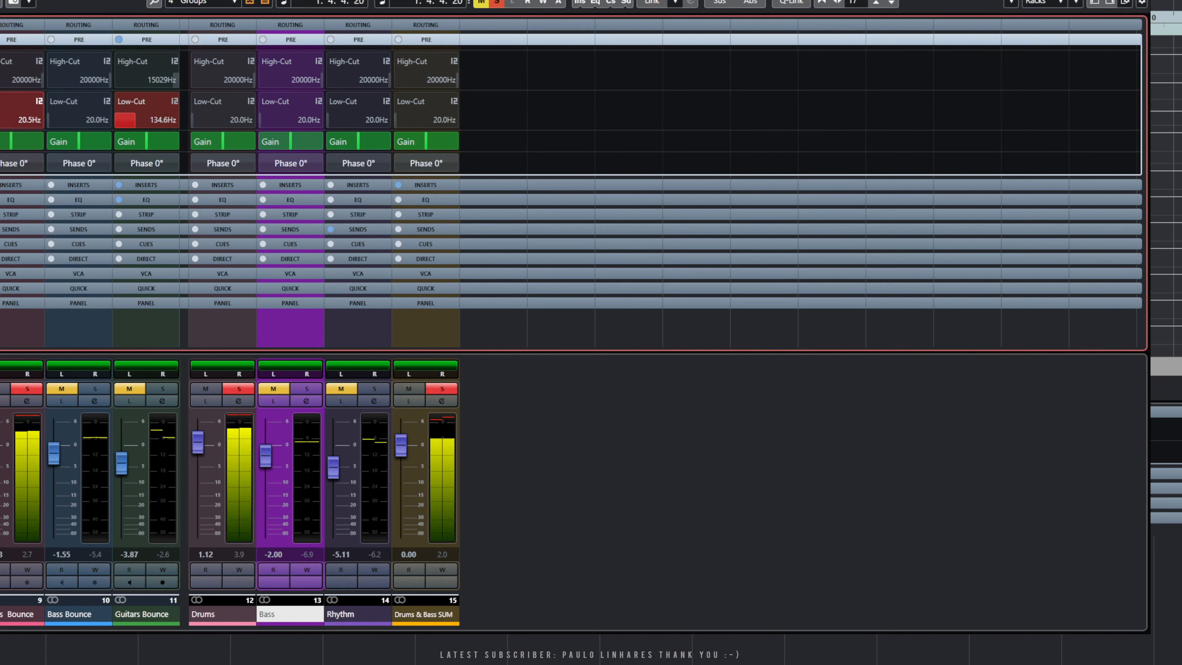
{"action": "left_click", "coordinate": [1, 101]}
Toggle the phase inversion on Drums Bounce, then collapse the Pre rack and expand the Inserts rack.
{"action": "left_click", "coordinate": [32, 160]}
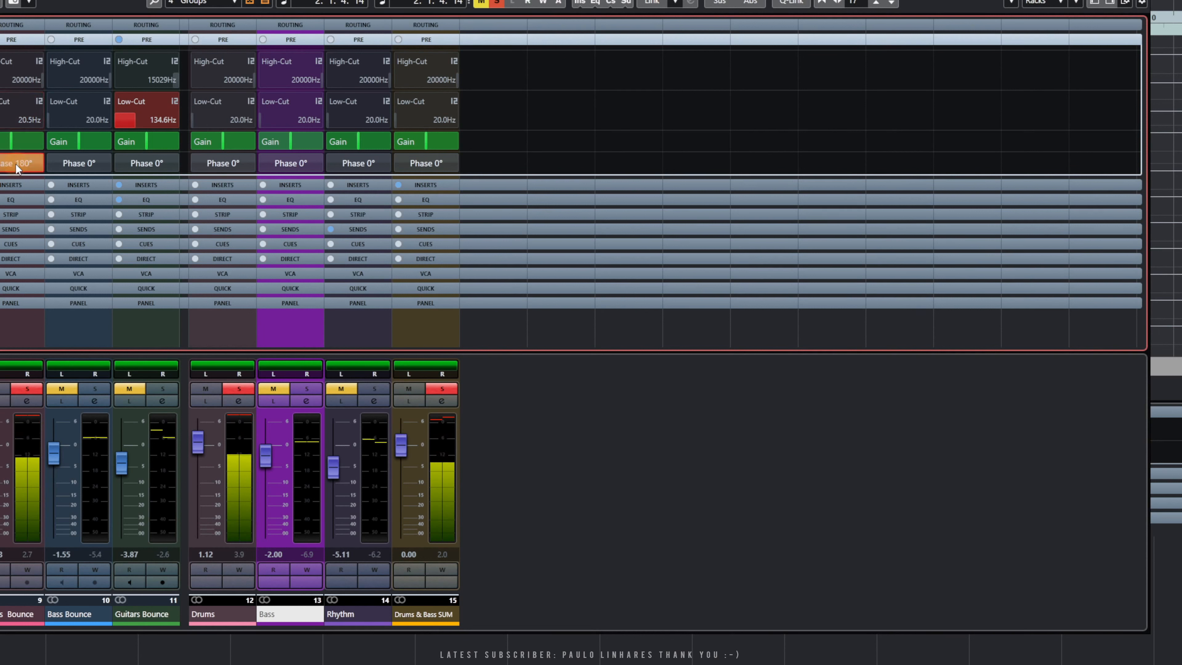
{"action": "left_click", "coordinate": [17, 164]}
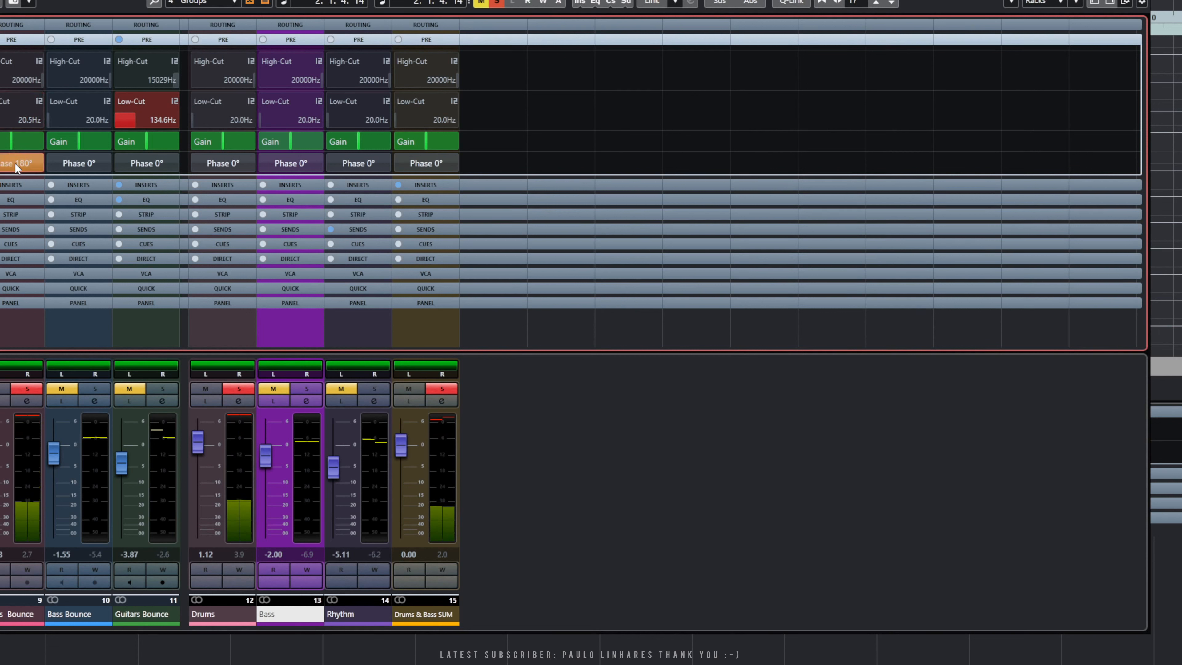
{"action": "left_click", "coordinate": [30, 40]}
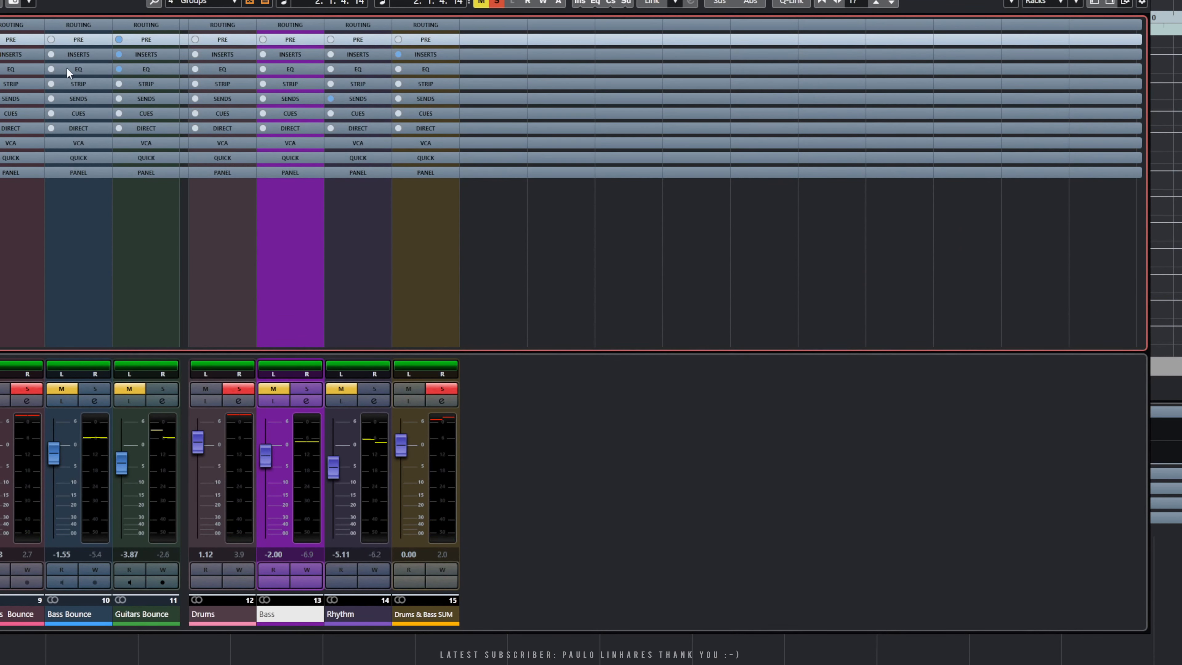
{"action": "left_click", "coordinate": [78, 54]}
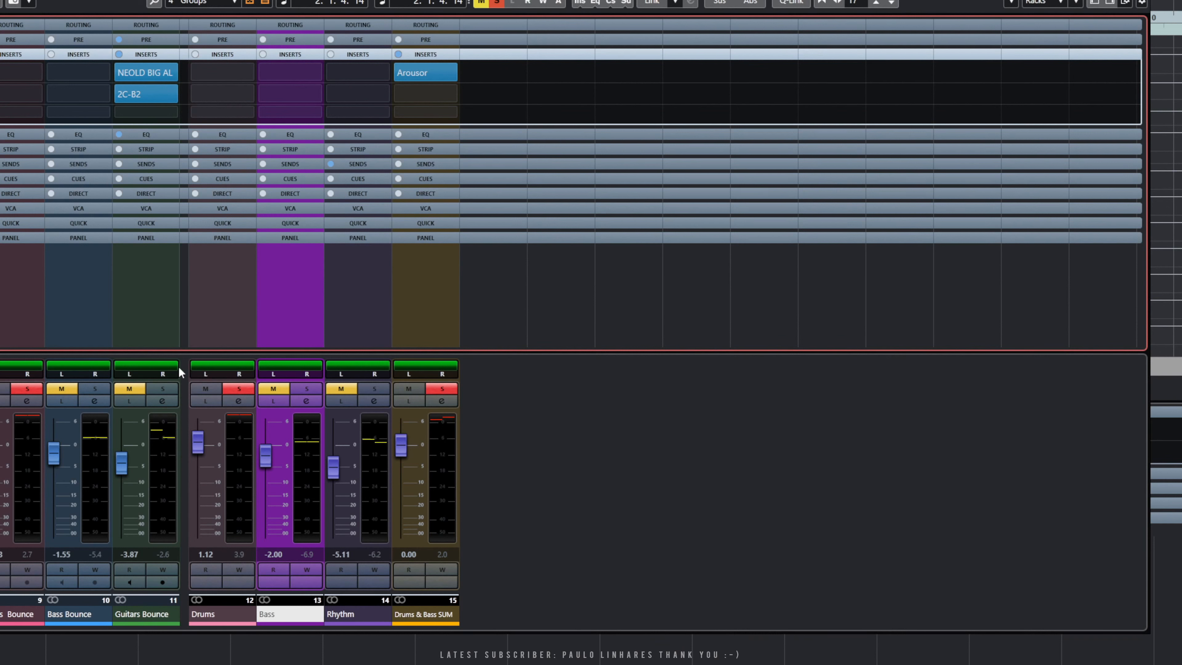
Show the channel latency section through the mixer's window layout setup and shift the divider above the faders slightly down.
{"action": "left_click", "coordinate": [1074, 2]}
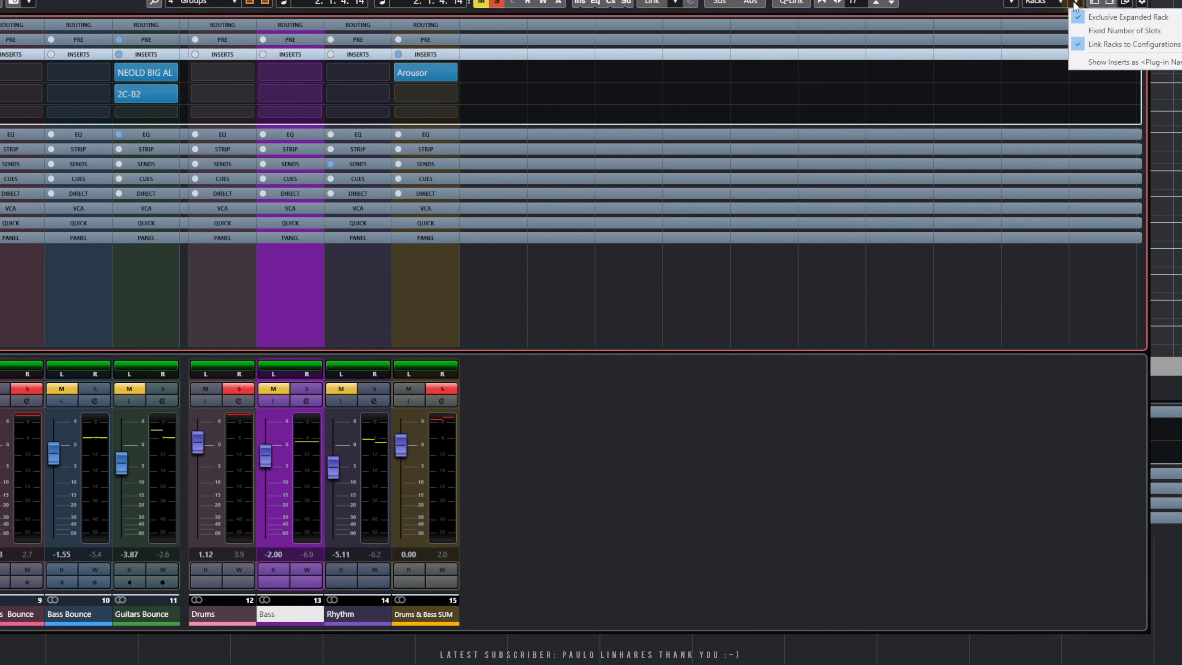
{"action": "left_click", "coordinate": [1073, 2]}
{"action": "left_click", "coordinate": [1124, 3]}
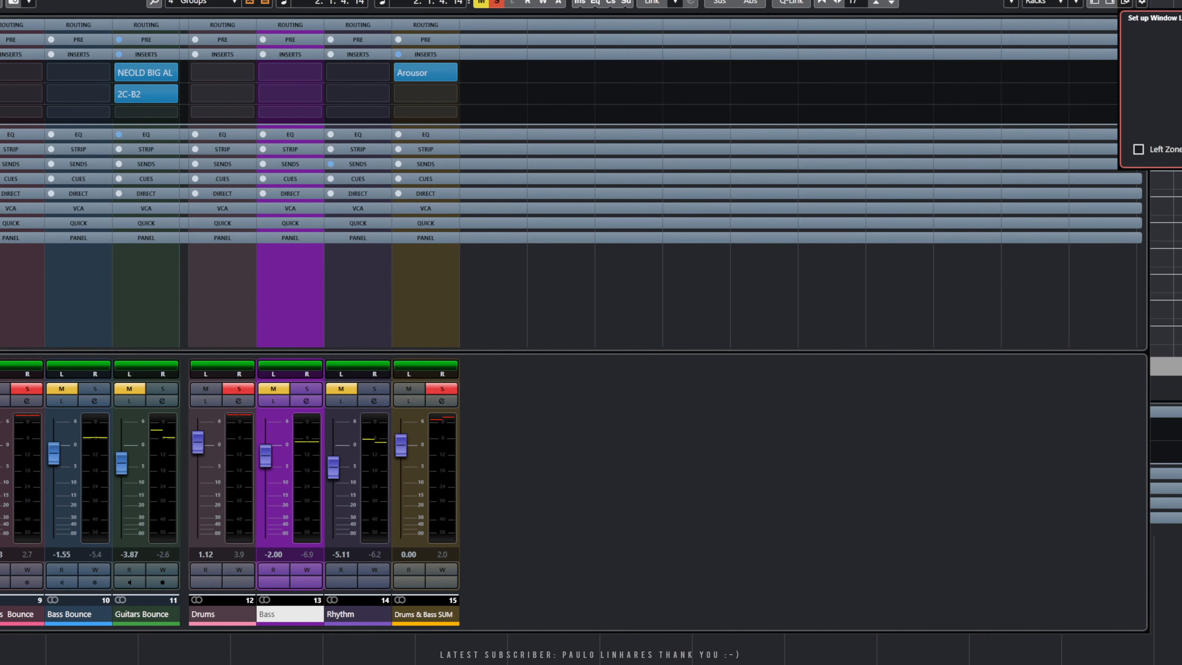
{"action": "left_click", "coordinate": [741, 449]}
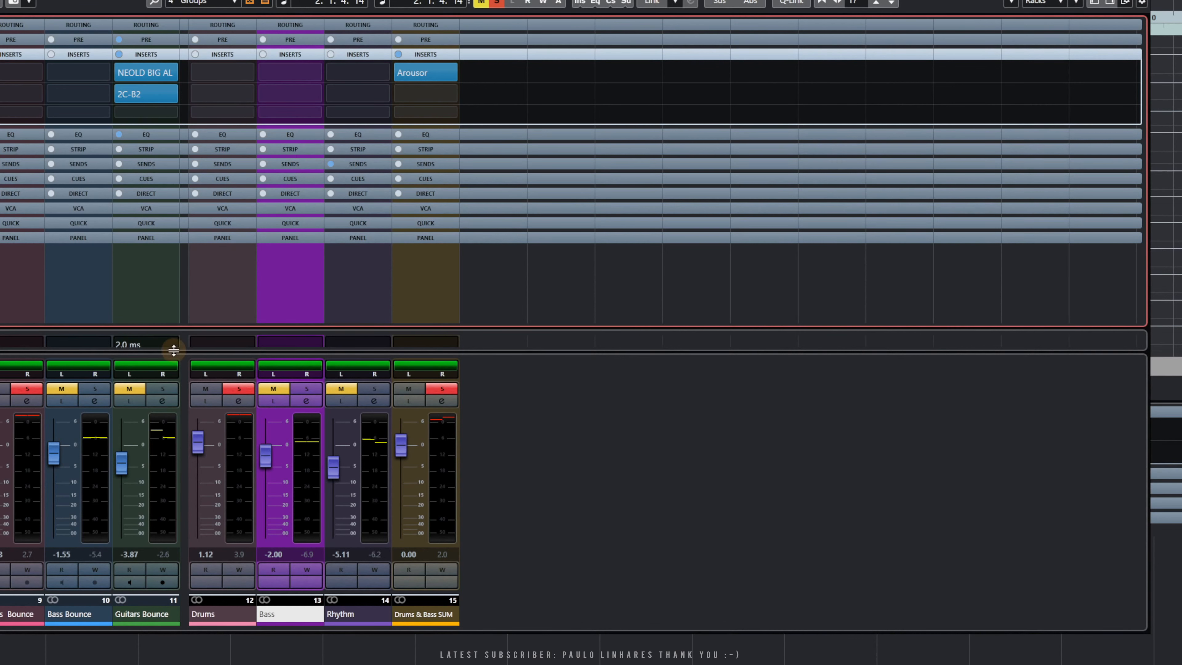
{"action": "left_click_drag", "start_coordinate": [173, 350], "coordinate": [173, 355]}
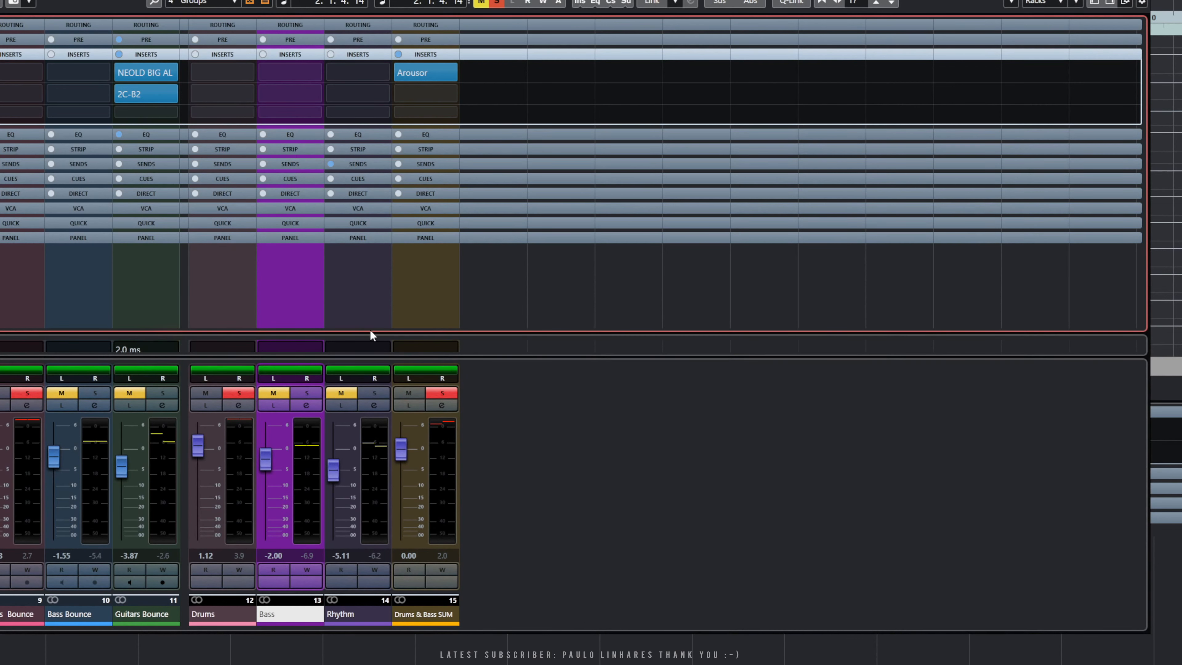
Solo Guitars Bounce instead of Drums Bounce and open its Channel Latency Overview during playback.
{"action": "left_click", "coordinate": [169, 392]}
{"action": "left_click", "coordinate": [36, 391]}
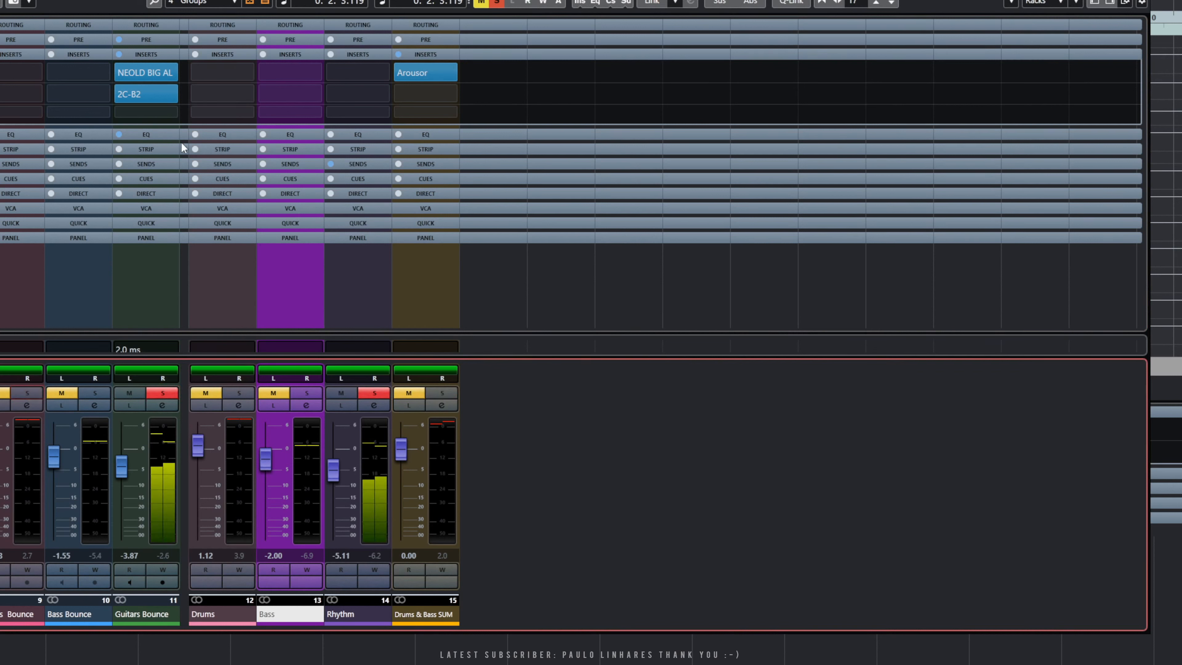
{"action": "left_click", "coordinate": [174, 348]}
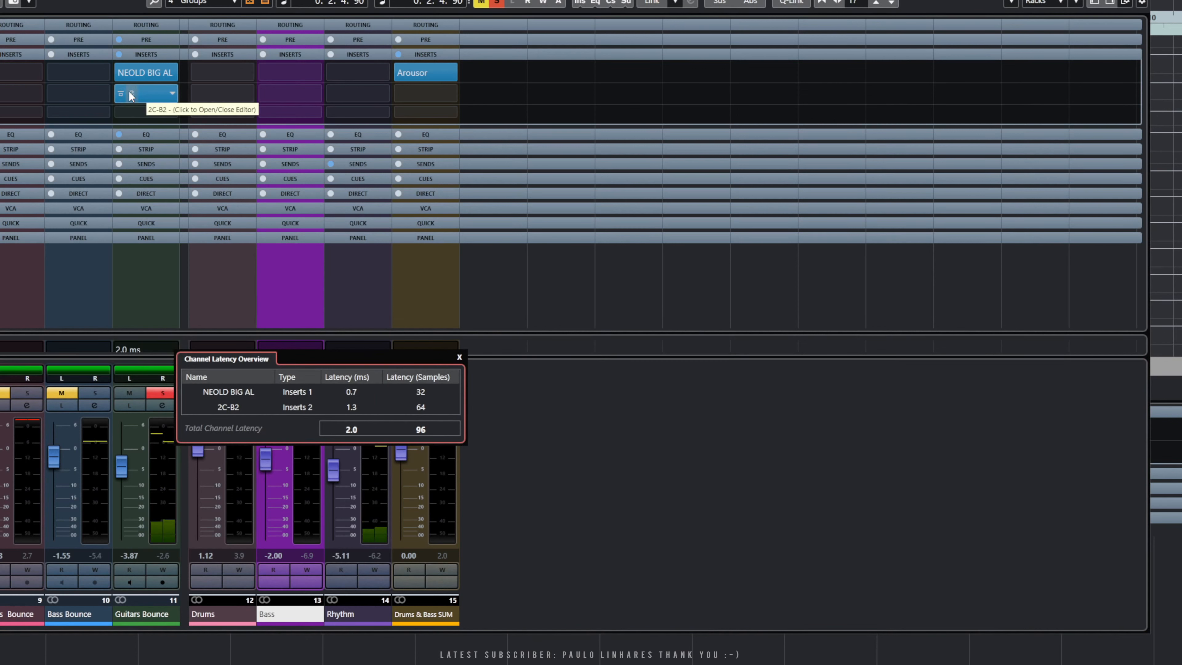
Remove the 2C-B2 insert from Guitars Bounce and raise the channel's fader to -0.75 during playback.
{"action": "left_click_drag", "start_coordinate": [158, 92], "coordinate": [704, 422]}
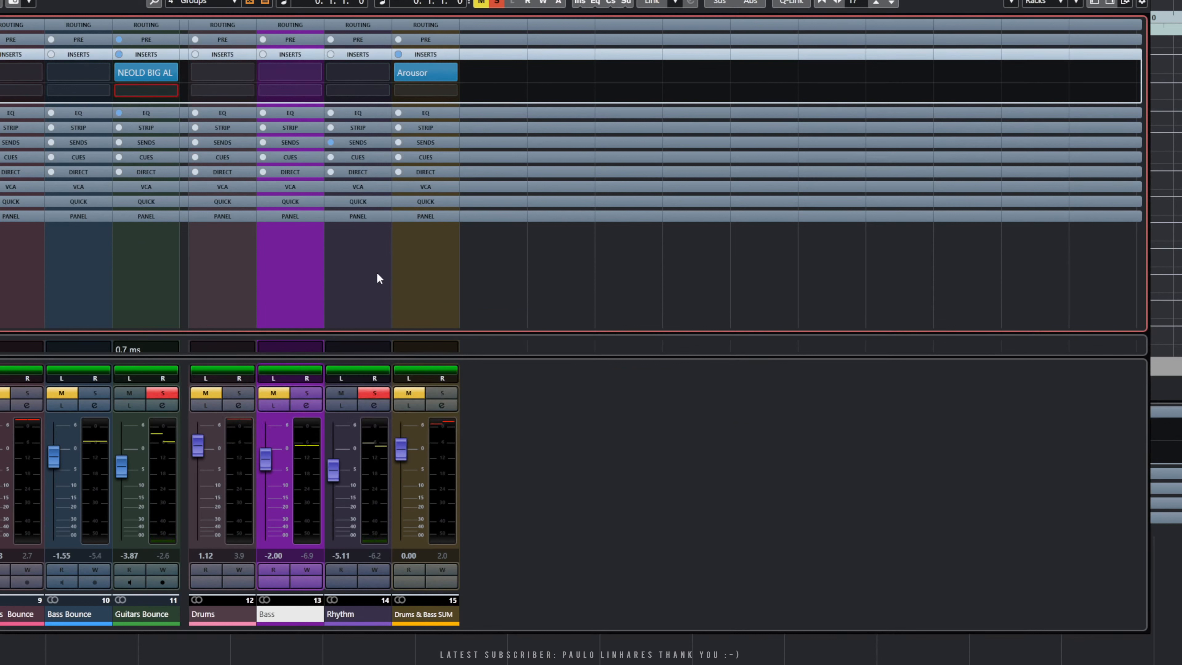
{"action": "key", "text": "space"}
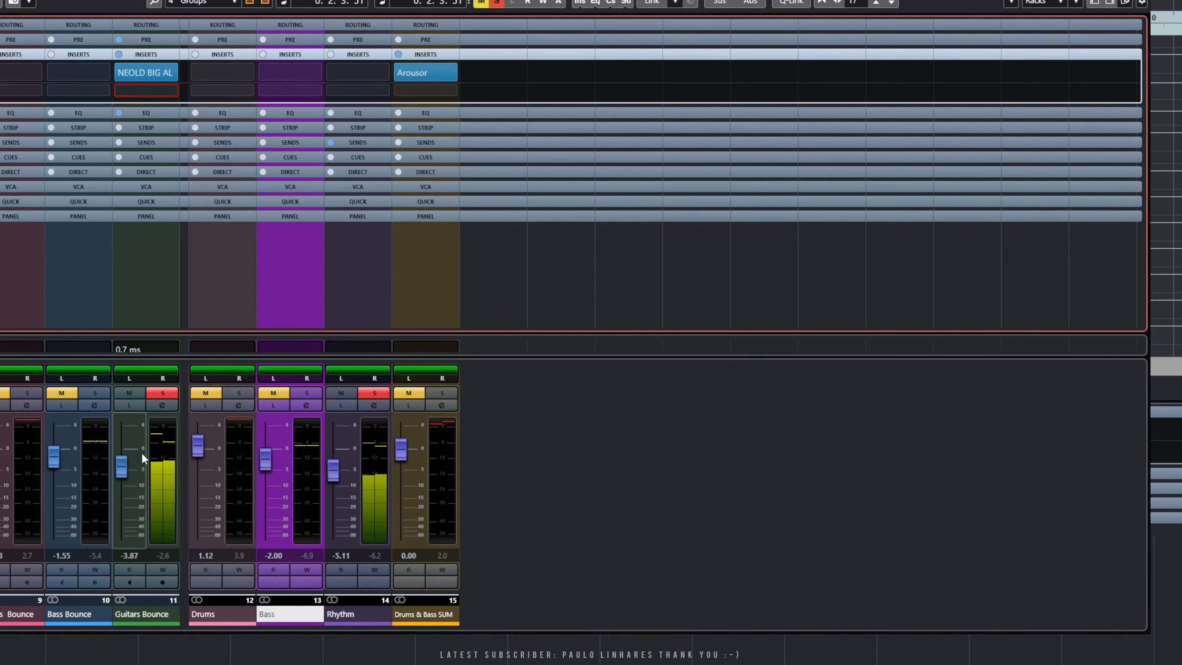
{"action": "left_click_drag", "start_coordinate": [122, 466], "coordinate": [126, 451]}
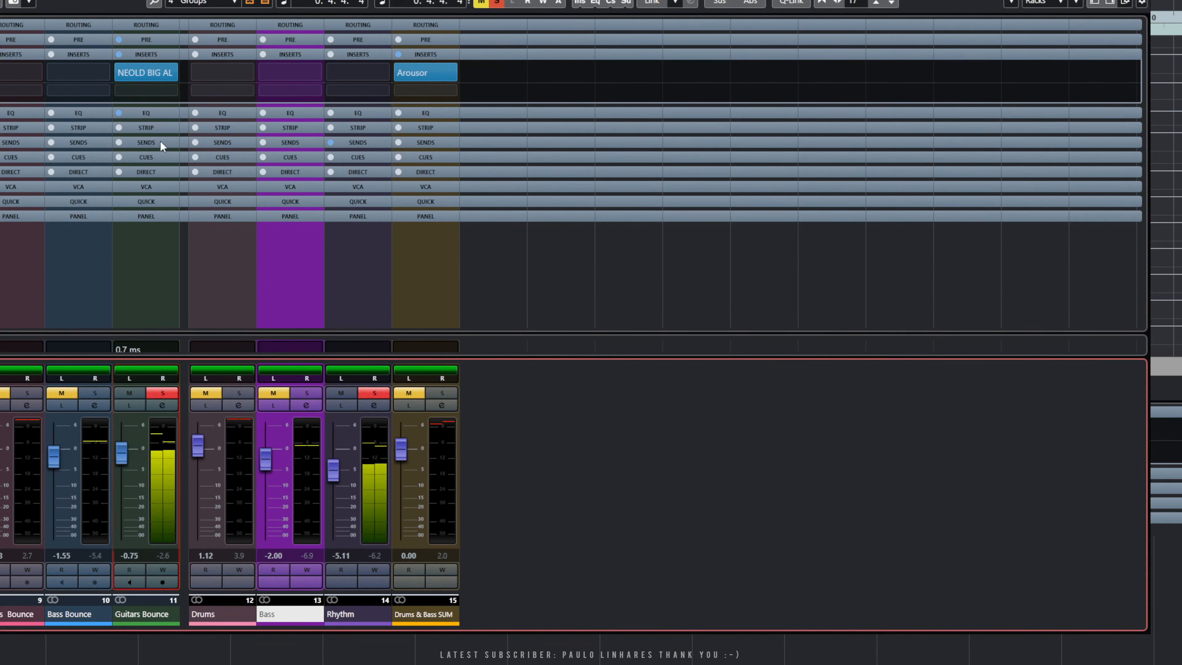
Load Black Box Analog Design HG-2MS from the saturation favourites into Guitars Bounce's second insert, close its editor and audition it.
{"action": "left_click", "coordinate": [170, 90]}
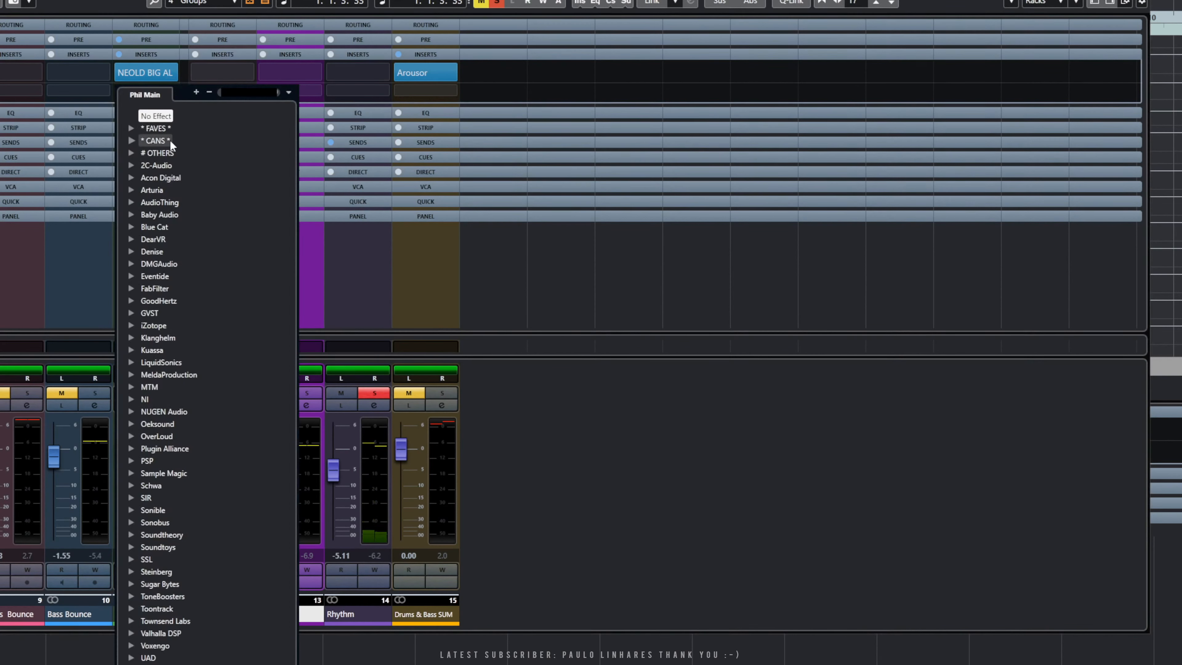
{"action": "left_click", "coordinate": [131, 128]}
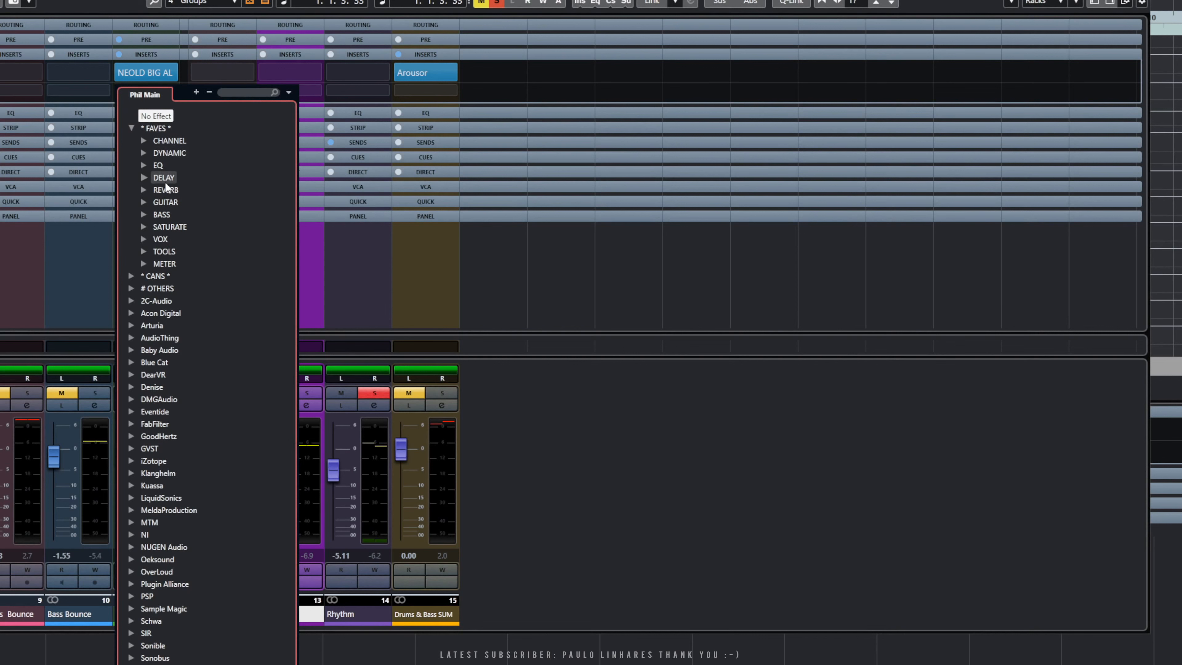
{"action": "left_click", "coordinate": [145, 225]}
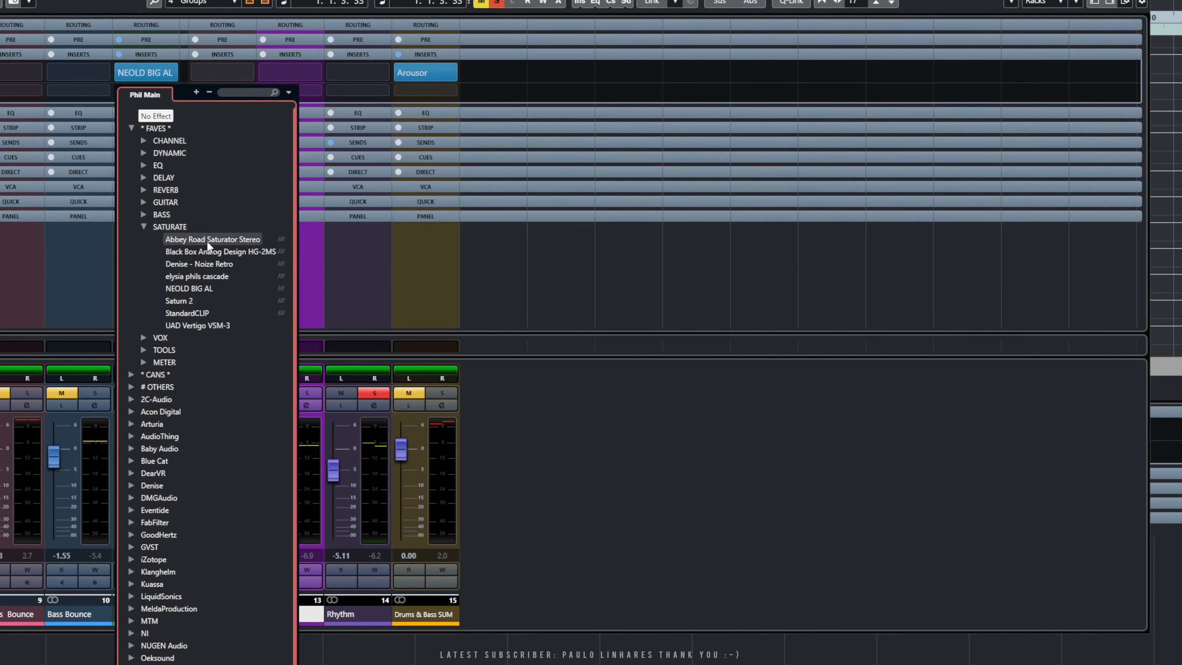
{"action": "left_click", "coordinate": [208, 254]}
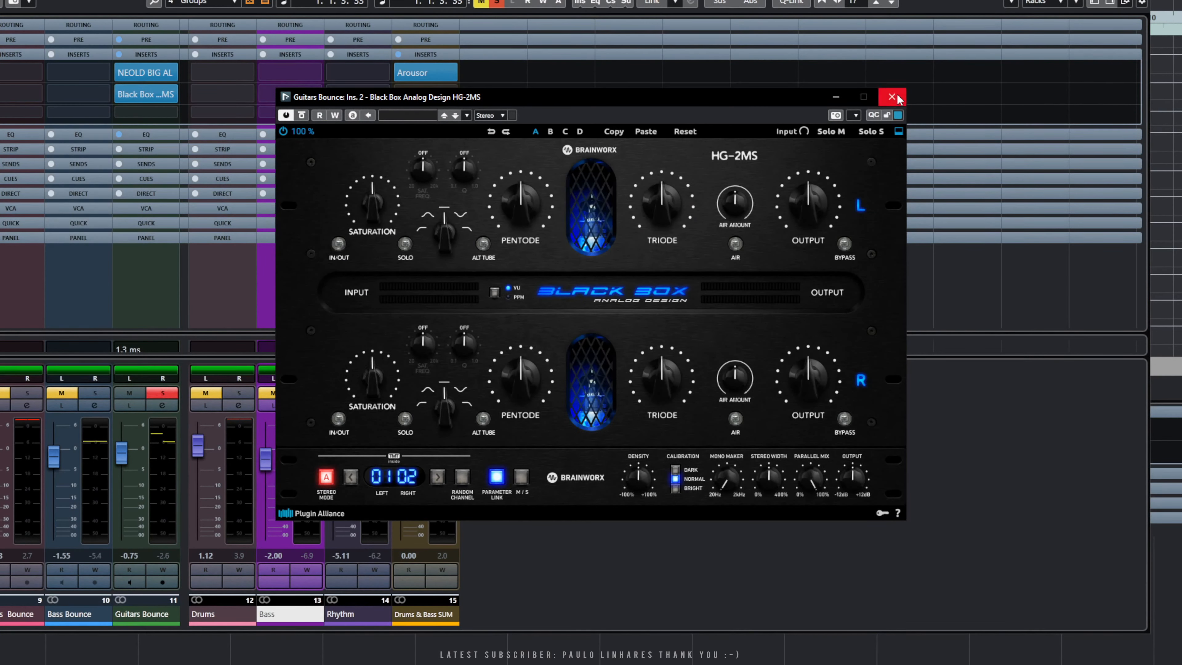
{"action": "left_click", "coordinate": [891, 97]}
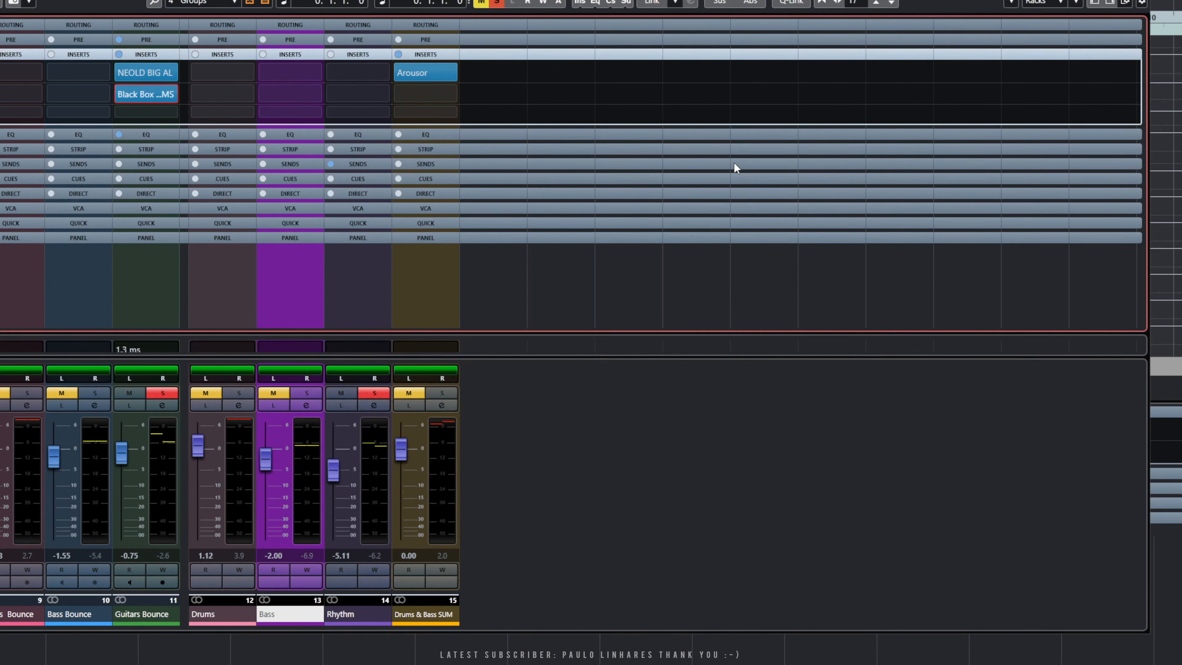
{"action": "key", "text": "space"}
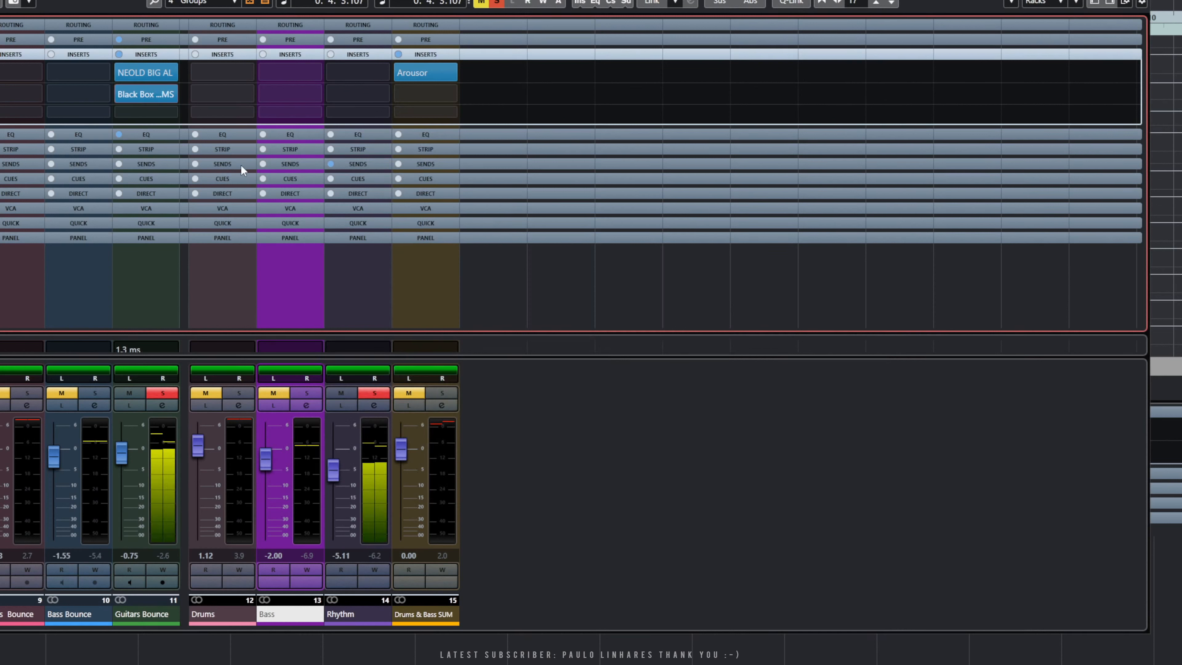
{"action": "key", "text": "space"}
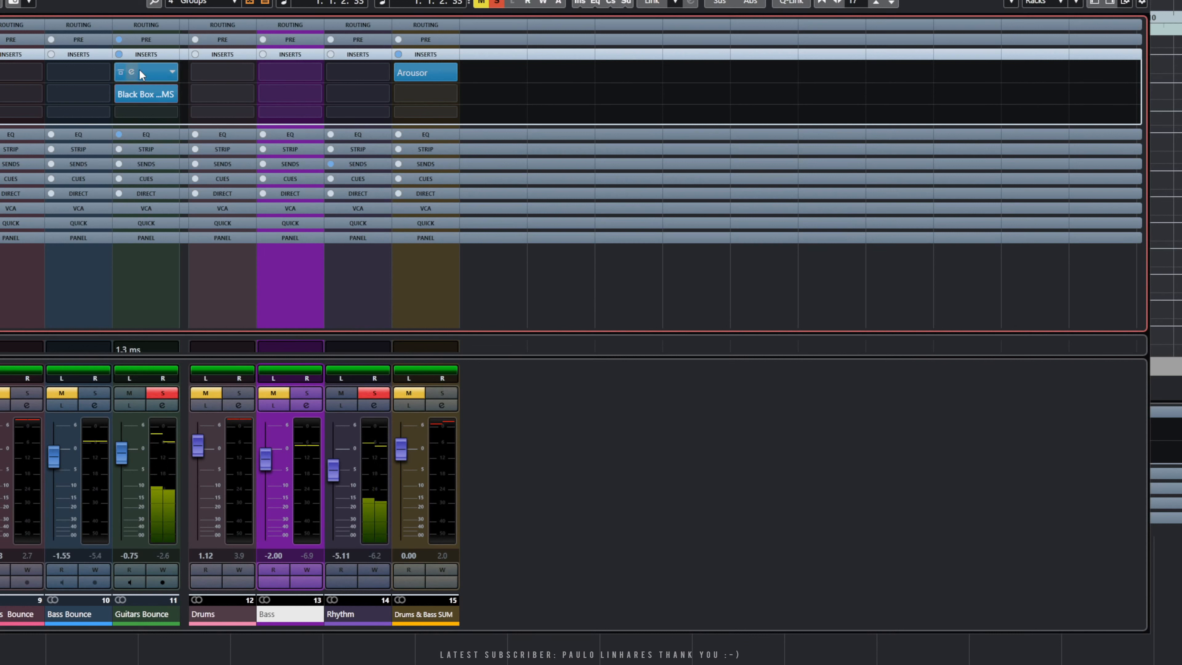
Show the inserts as Plug-in Names & Insert Controls and expand the Inserts rack again.
{"action": "right_click", "coordinate": [138, 70]}
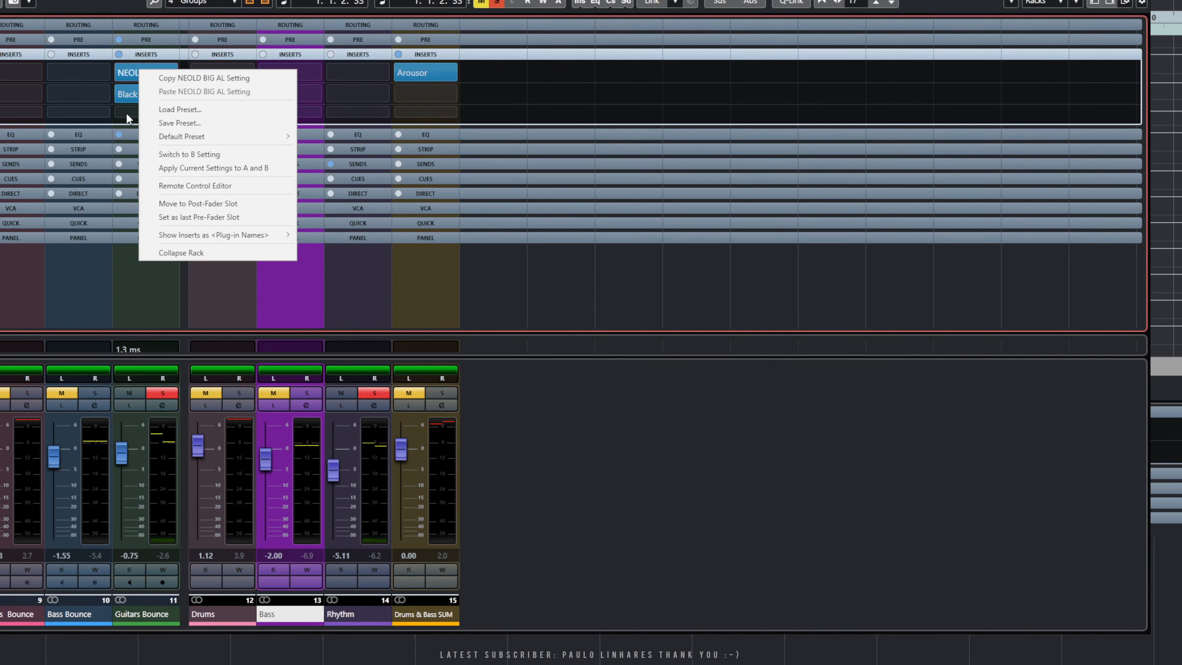
{"action": "mouse_move", "coordinate": [251, 235]}
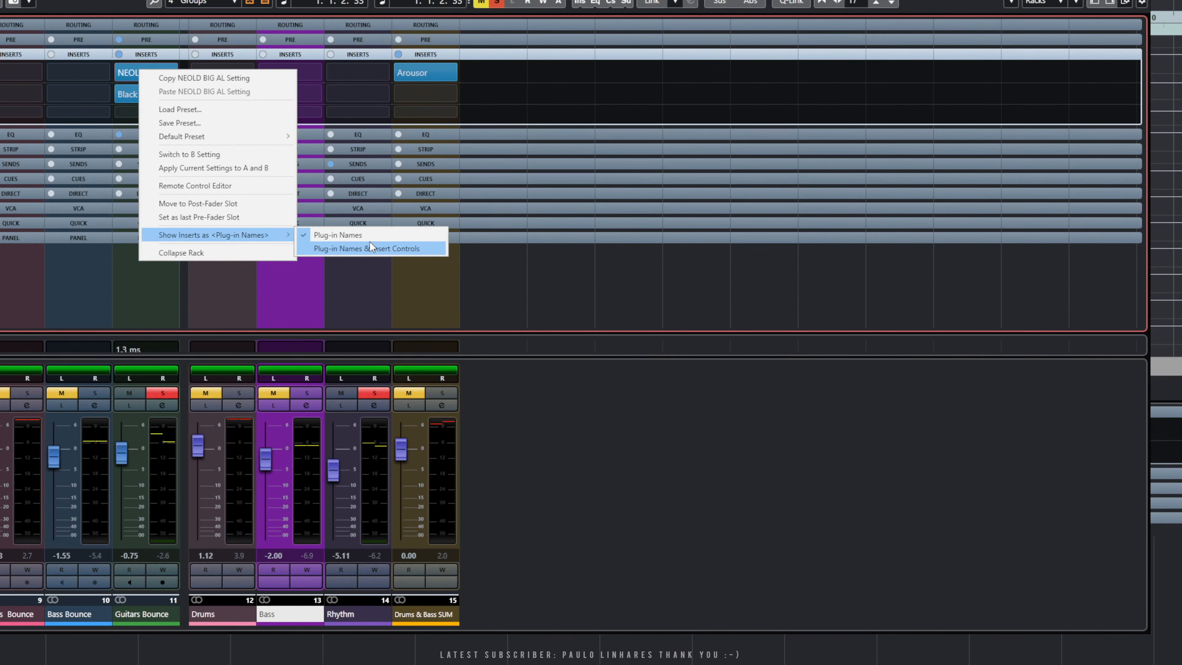
{"action": "left_click", "coordinate": [371, 252]}
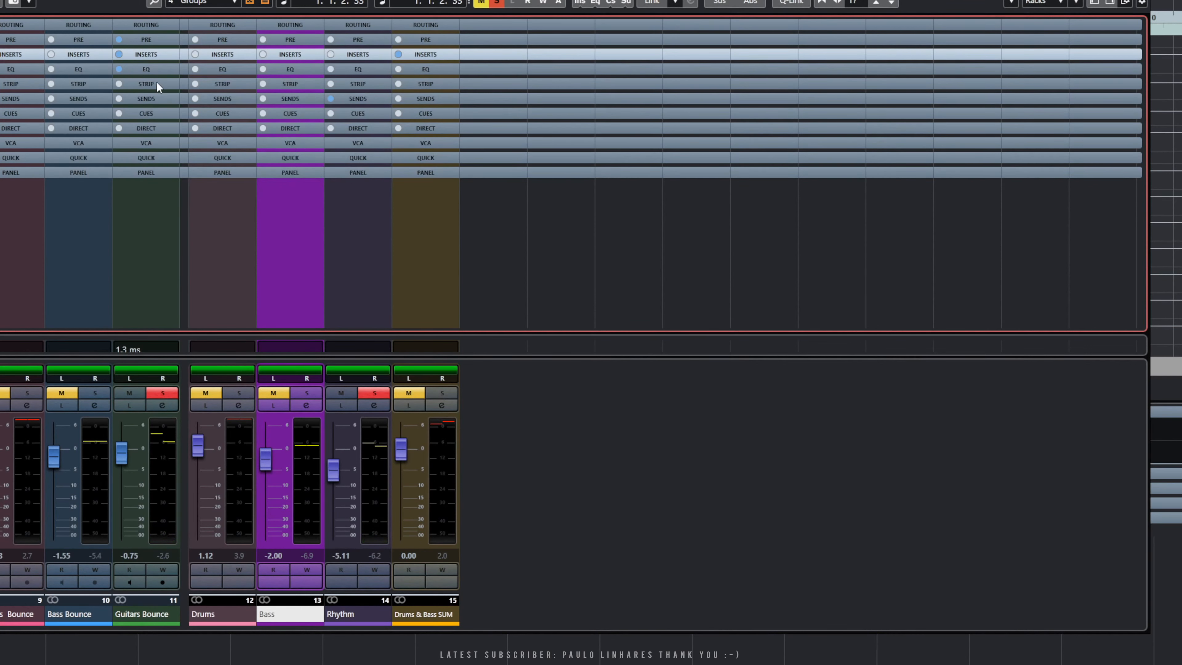
{"action": "left_click", "coordinate": [138, 53]}
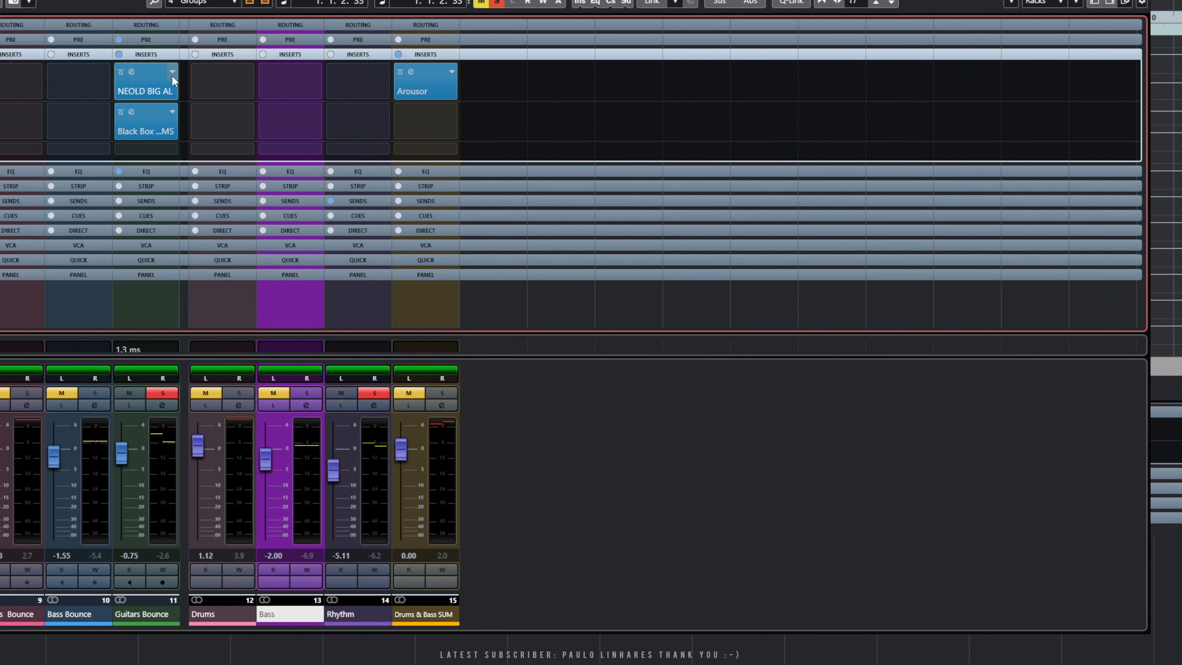
Widen the mixer channels until the channel count is set to 12.
{"action": "left_click", "coordinate": [837, 4]}
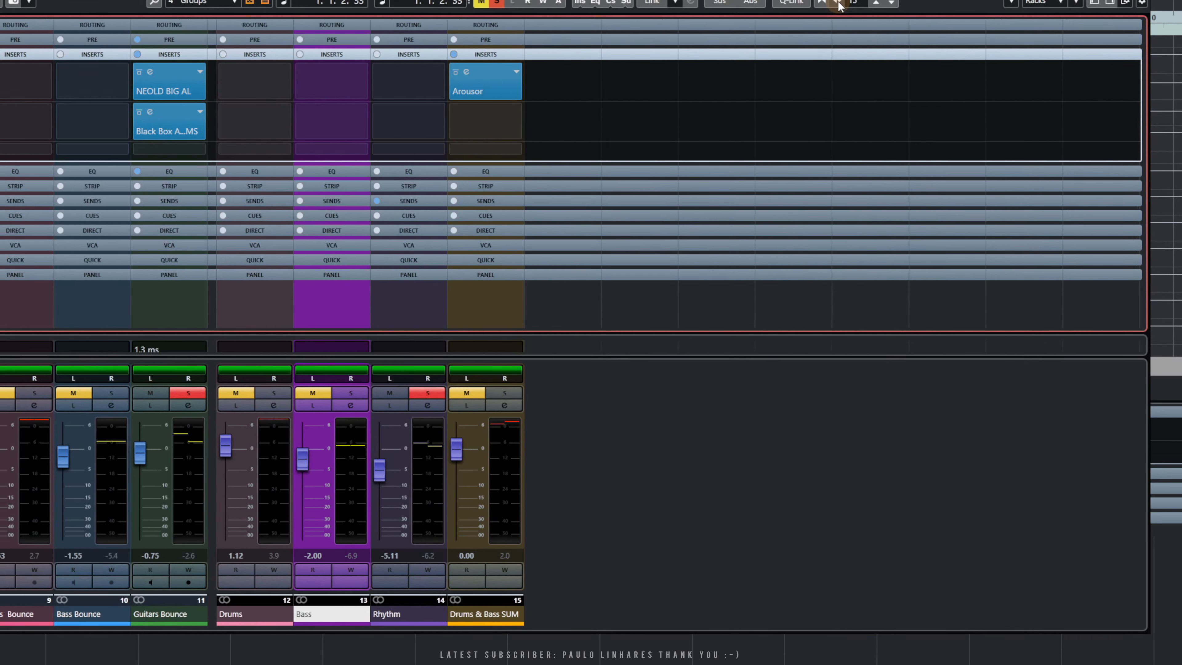
{"action": "left_click", "coordinate": [837, 4]}
{"action": "left_click", "coordinate": [837, 4]}
{"action": "left_click", "coordinate": [838, 4]}
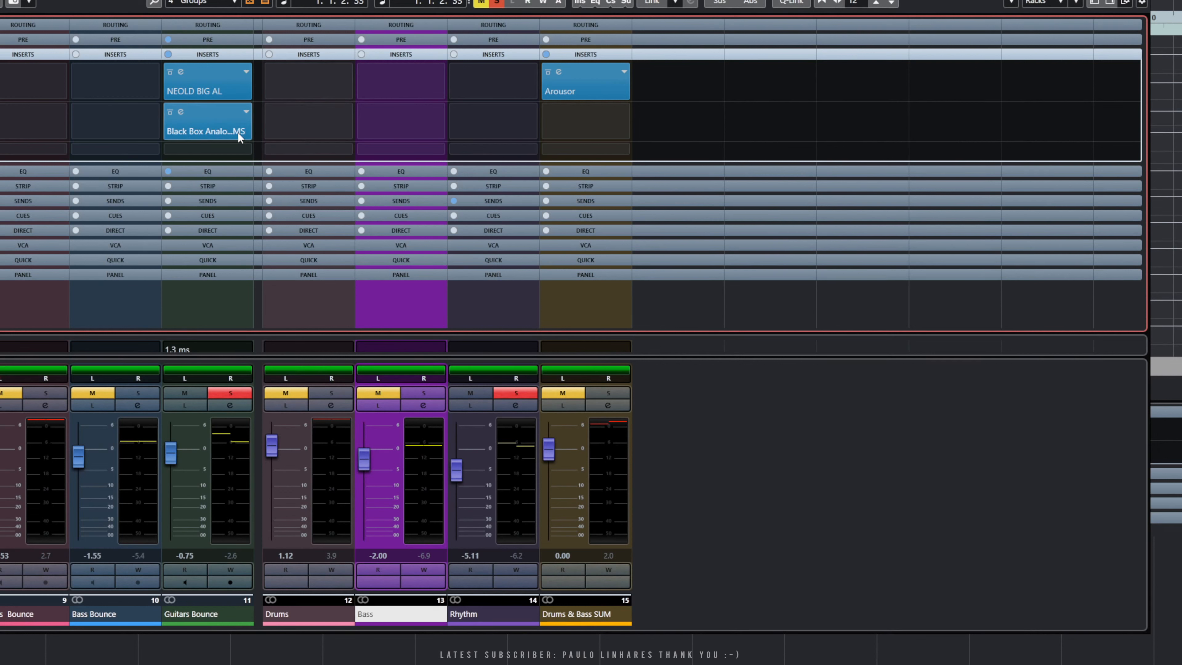
Return the insert display to Plug-in Names and expand the Inserts rack again.
{"action": "right_click", "coordinate": [213, 112]}
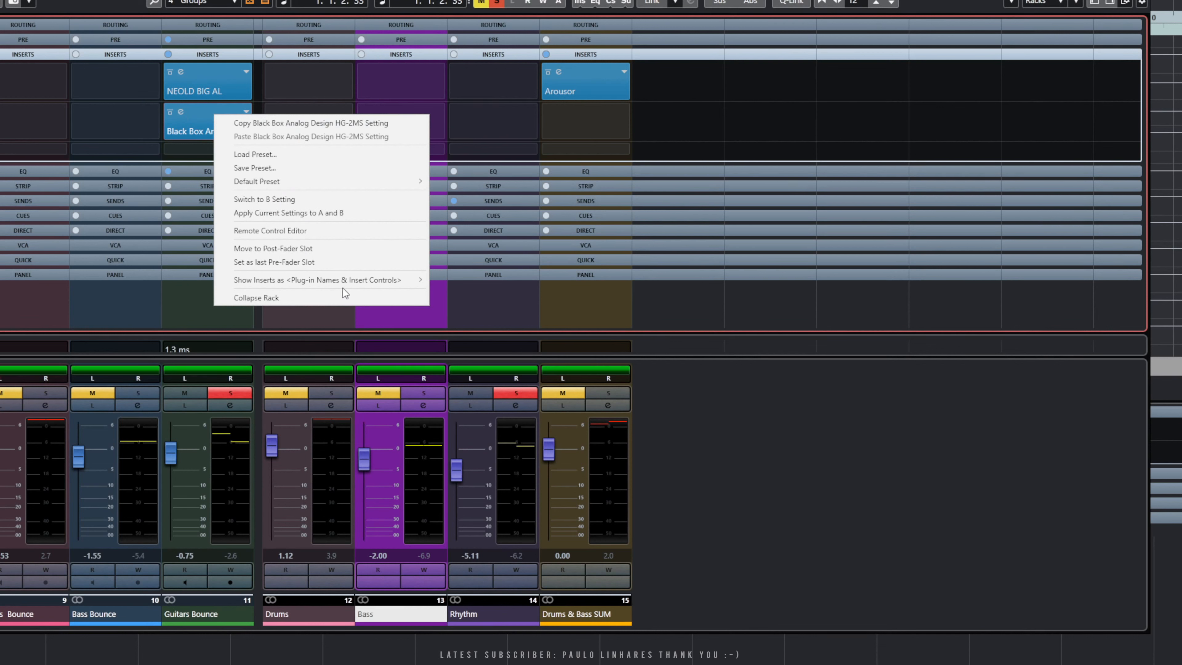
{"action": "mouse_move", "coordinate": [347, 279]}
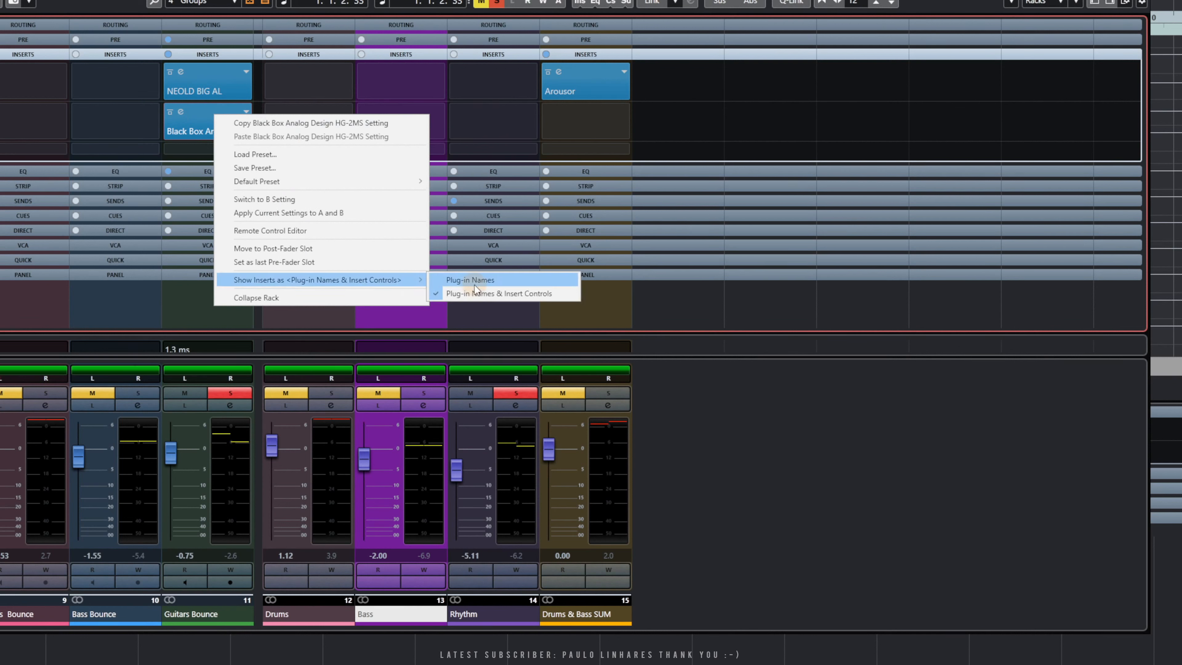
{"action": "left_click", "coordinate": [475, 285]}
{"action": "left_click", "coordinate": [217, 54]}
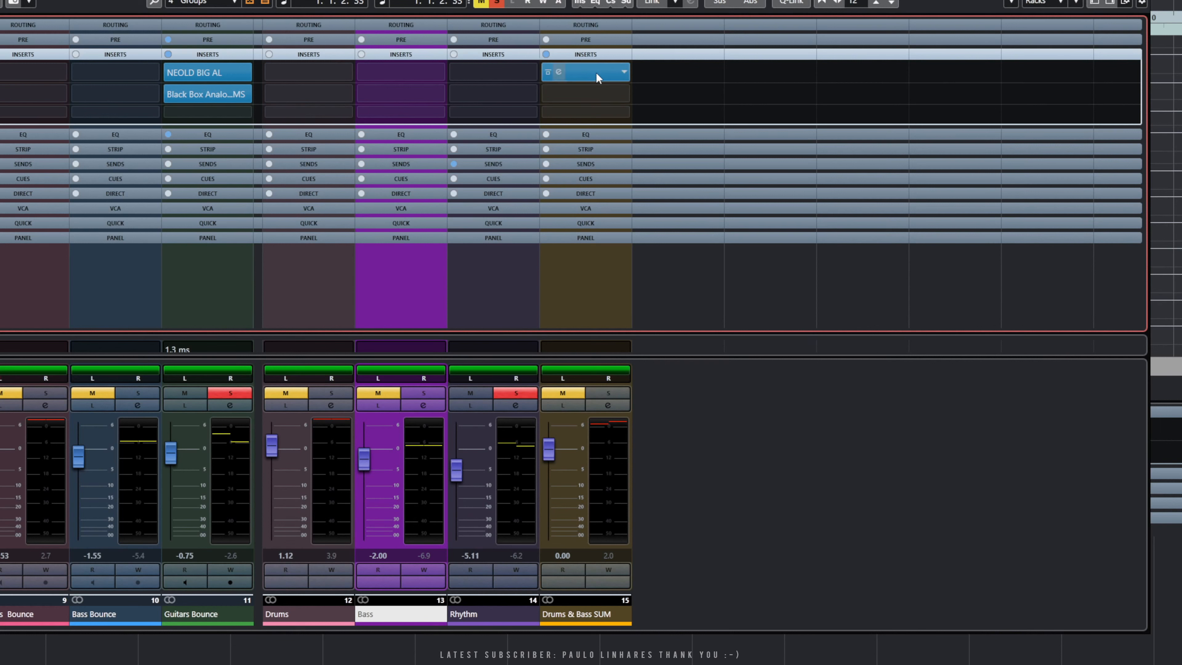
View the plug-in selector for the Arousor slot, then bypass and reactivate all inserts on Drums & Bass SUM.
{"action": "left_click", "coordinate": [623, 72]}
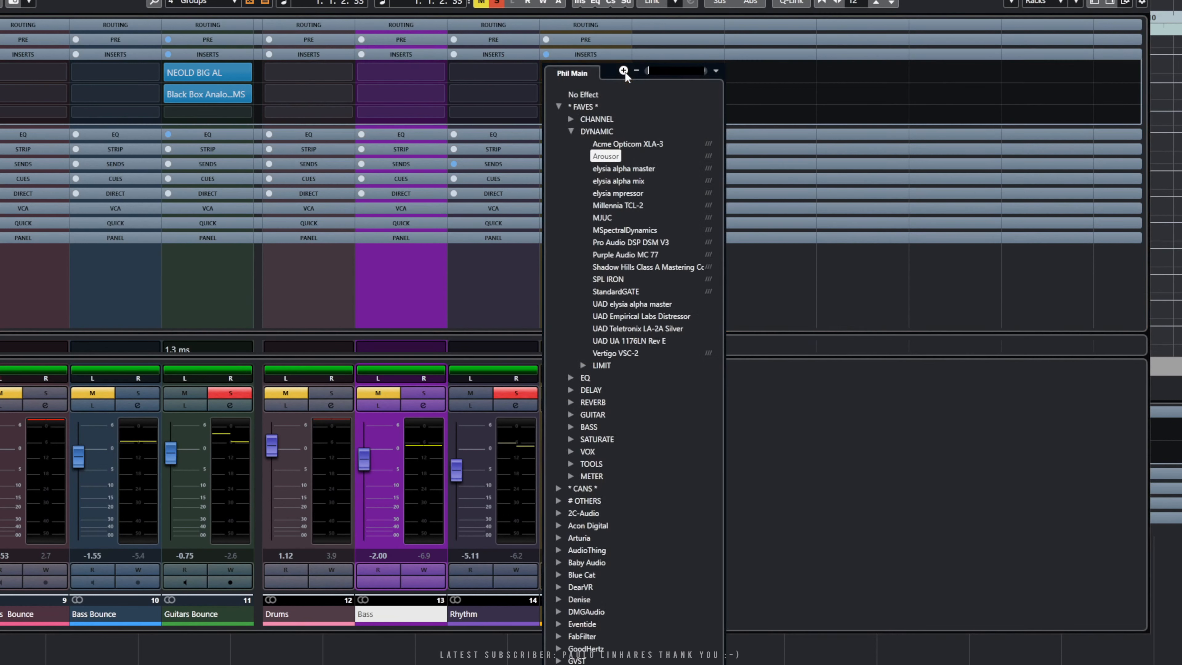
{"action": "left_click", "coordinate": [574, 53]}
{"action": "left_click", "coordinate": [546, 55]}
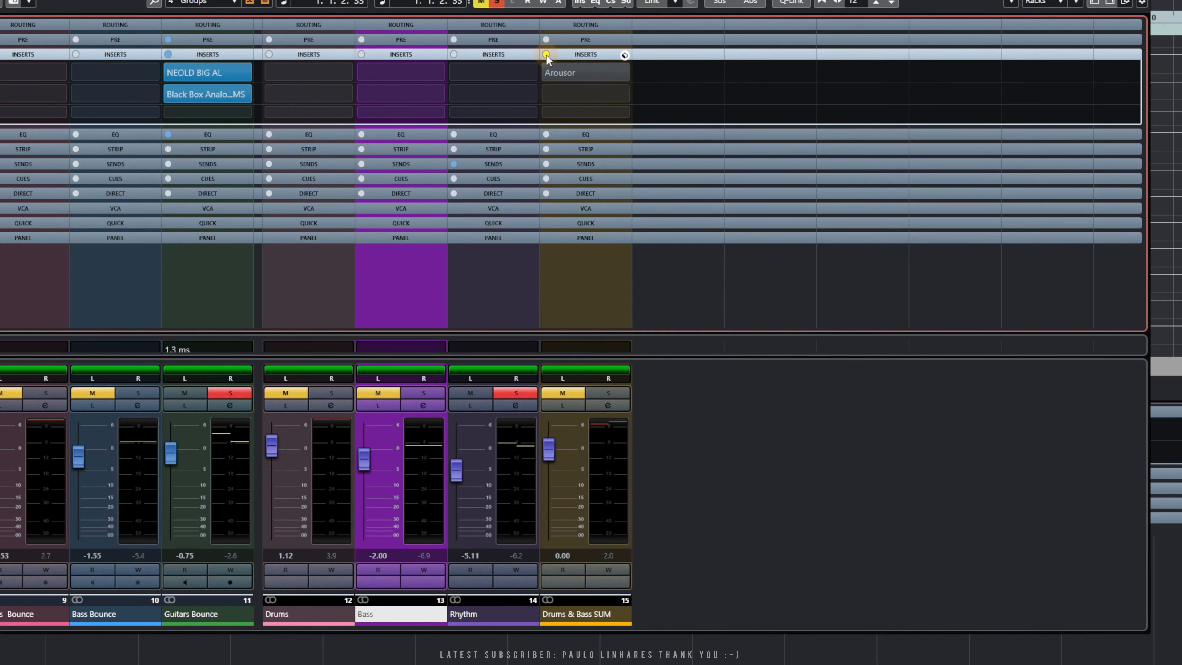
{"action": "left_click", "coordinate": [546, 54]}
Move the Arousor insert on Drums & Bass SUM to a post-fader slot.
{"action": "right_click", "coordinate": [581, 69]}
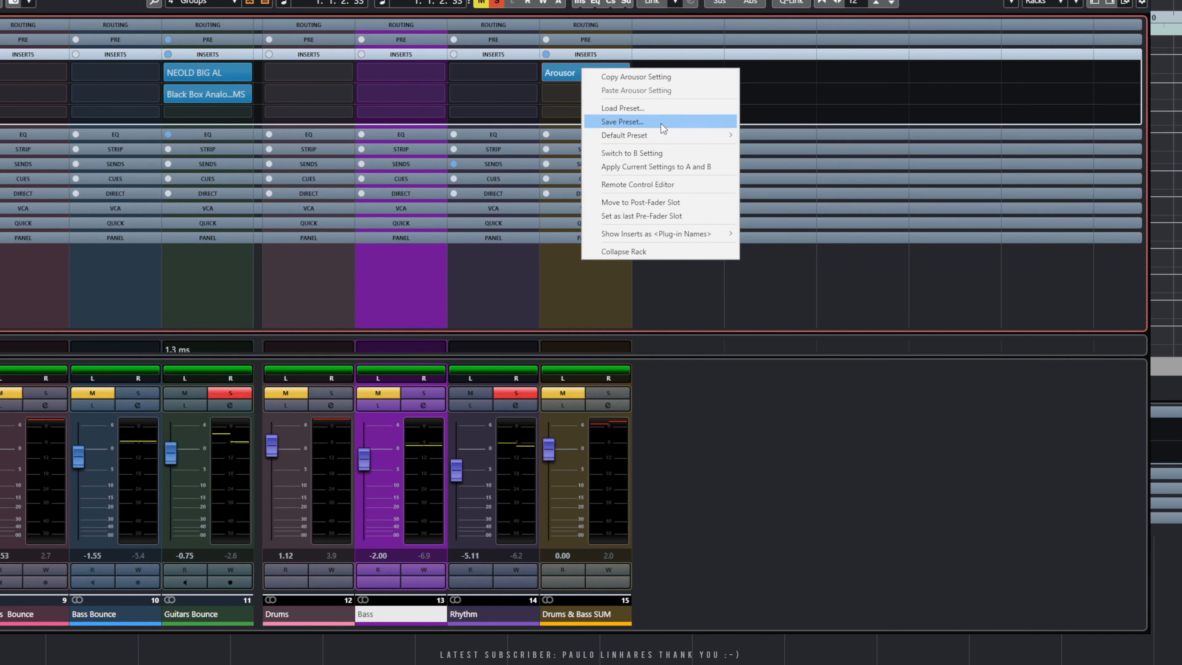
{"action": "left_click", "coordinate": [669, 205]}
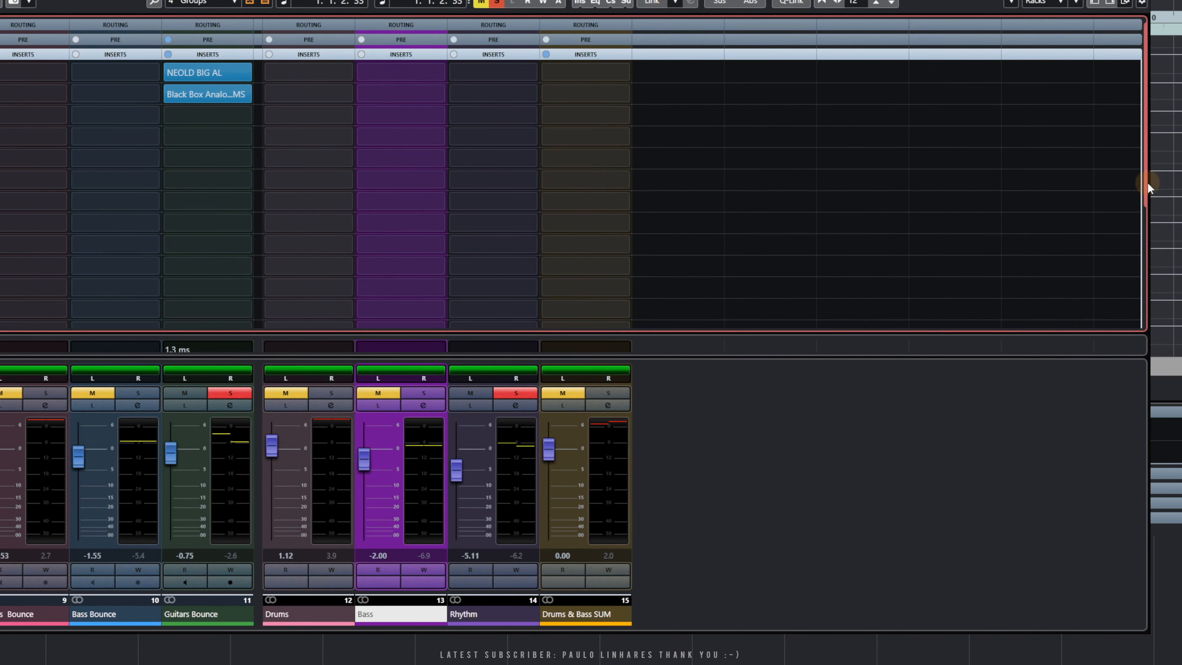
{"action": "mouse_move", "coordinate": [1145, 207]}
{"action": "left_mouse_down"}
{"action": "mouse_move", "coordinate": [1152, 289]}
{"action": "mouse_move", "coordinate": [1153, 199]}
{"action": "left_mouse_up"}
{"action": "left_click_drag", "start_coordinate": [1145, 190], "coordinate": [1142, 304]}
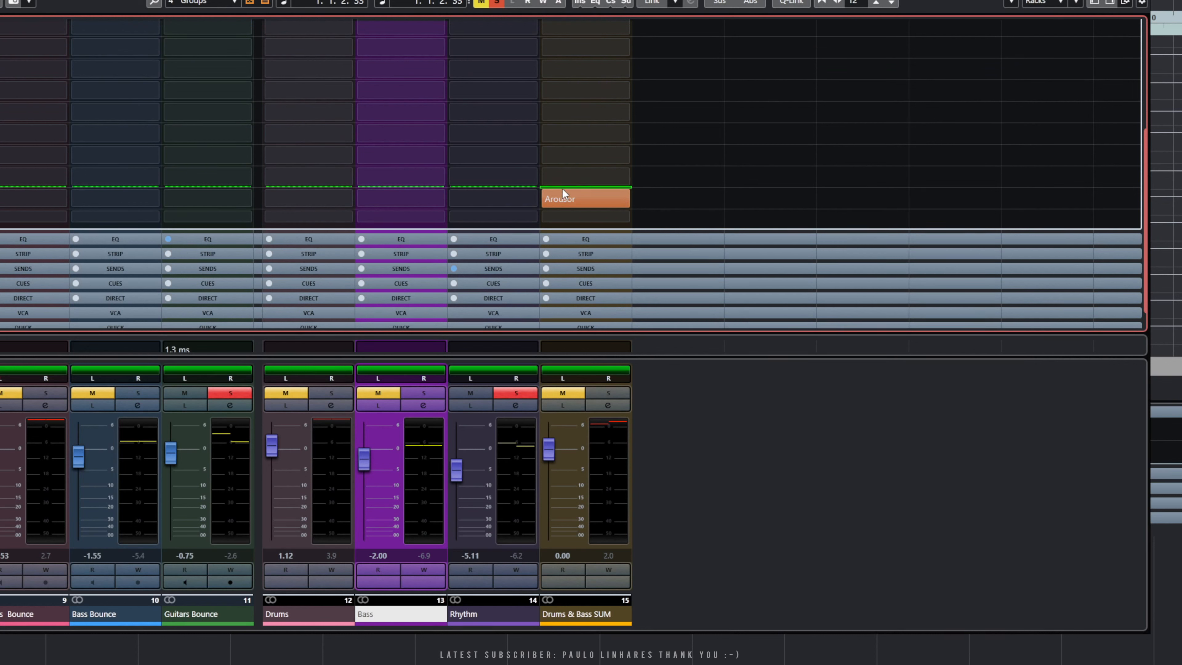
Move the Arousor insert on Drums & Bass SUM back from the post-fader section to the first insert slot.
{"action": "left_click_drag", "start_coordinate": [563, 196], "coordinate": [567, 151]}
{"action": "left_click", "coordinate": [577, 192]}
{"action": "left_click", "coordinate": [790, 47]}
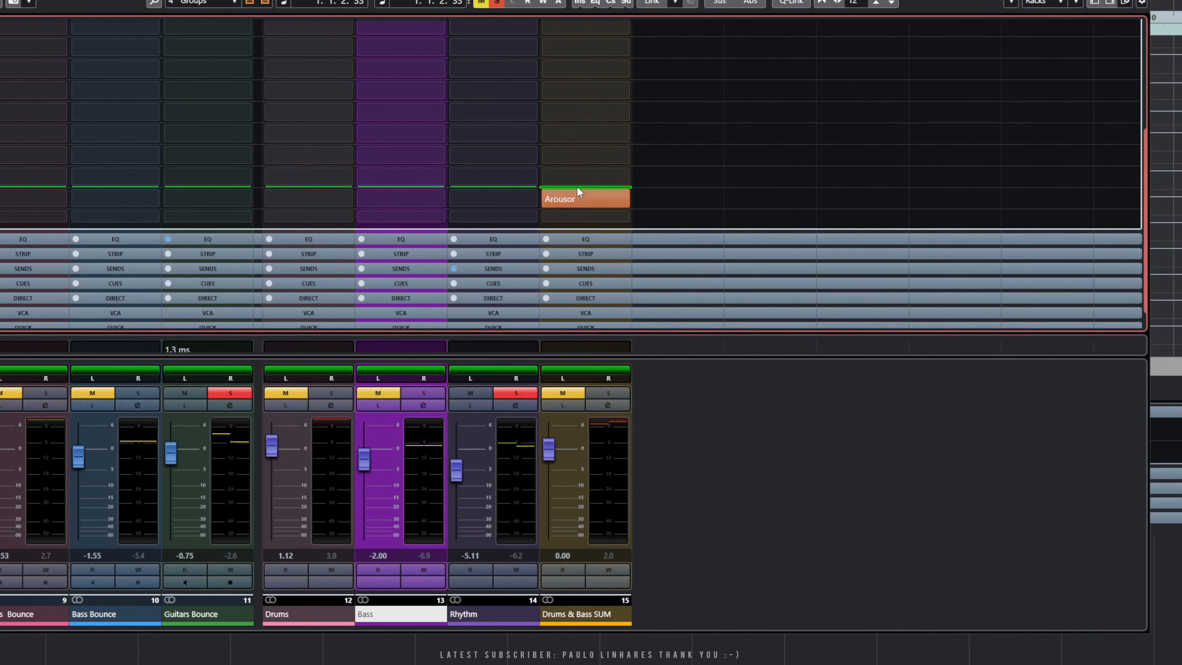
{"action": "mouse_move", "coordinate": [576, 187]}
{"action": "left_mouse_down"}
{"action": "mouse_move", "coordinate": [579, 138]}
{"action": "mouse_move", "coordinate": [579, 186]}
{"action": "left_mouse_up"}
{"action": "left_click_drag", "start_coordinate": [578, 199], "coordinate": [577, 72]}
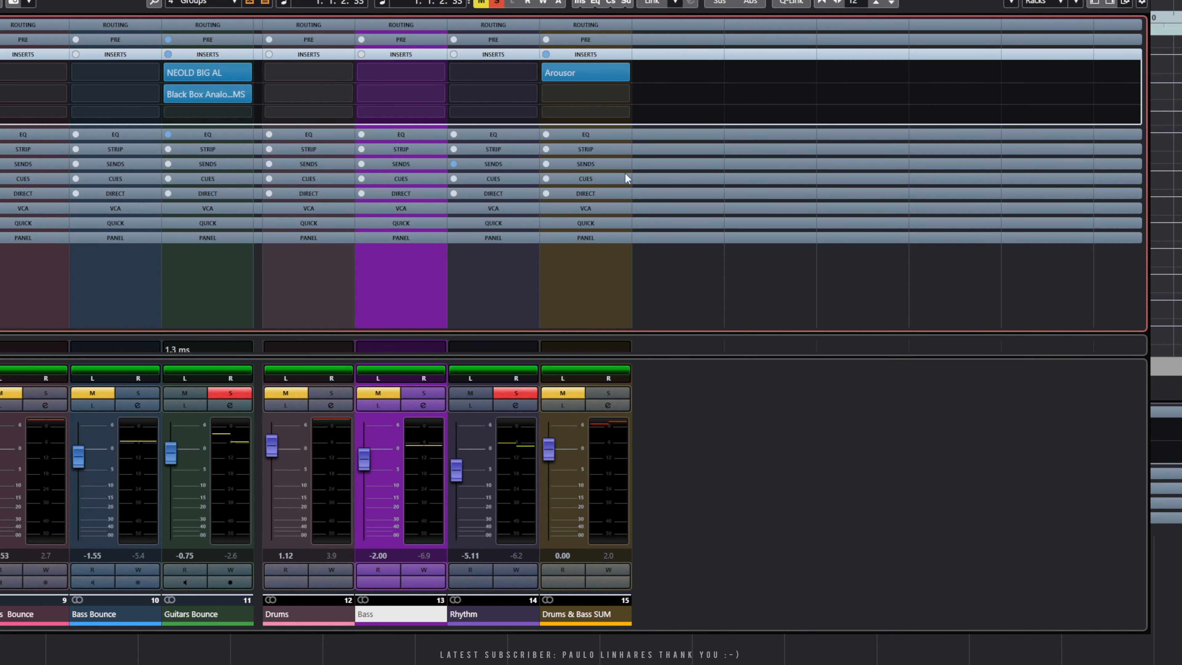
Collapse the Inserts rack, expand the Sends rack and show the channel visibility list.
{"action": "left_click", "coordinate": [577, 53]}
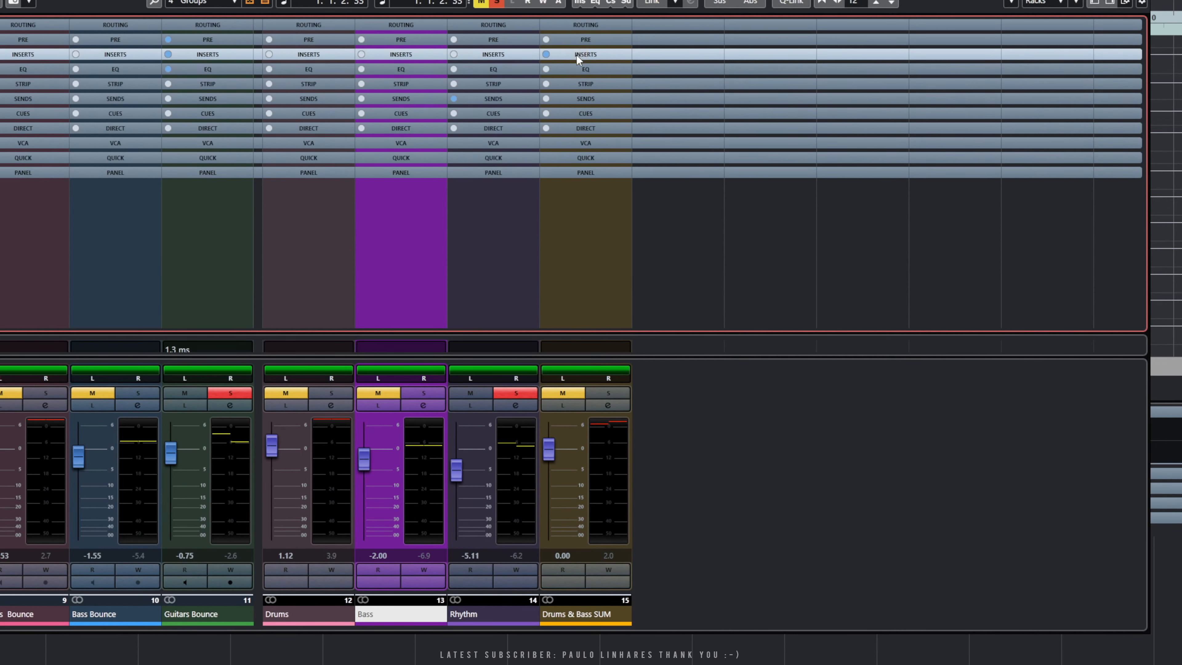
{"action": "left_click", "coordinate": [589, 98]}
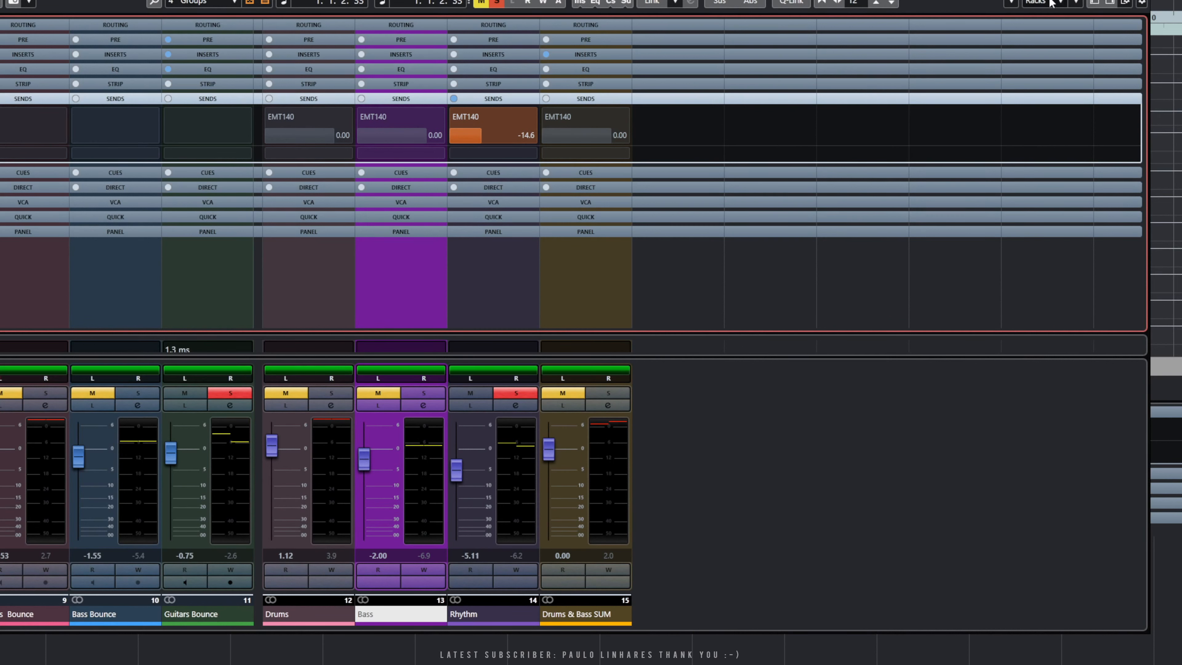
{"action": "left_click", "coordinate": [1099, 3]}
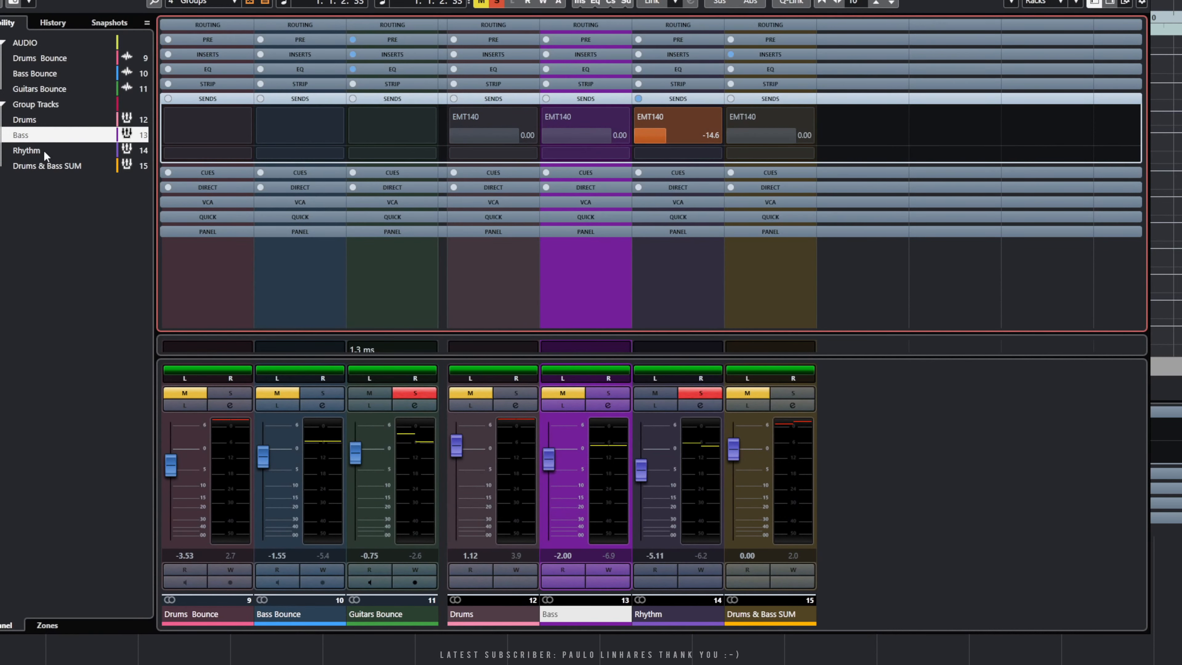
Include FX Channels in the mixer and pin the EMT140 channel to the right zone.
{"action": "left_click", "coordinate": [43, 626]}
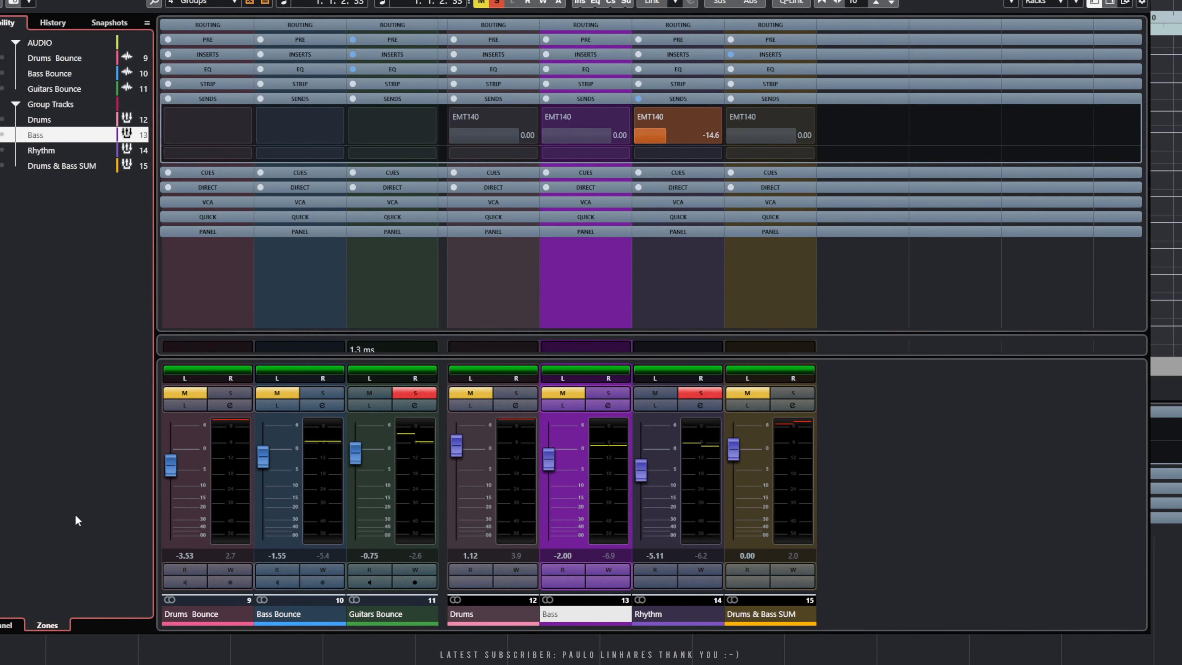
{"action": "left_click", "coordinate": [263, 4]}
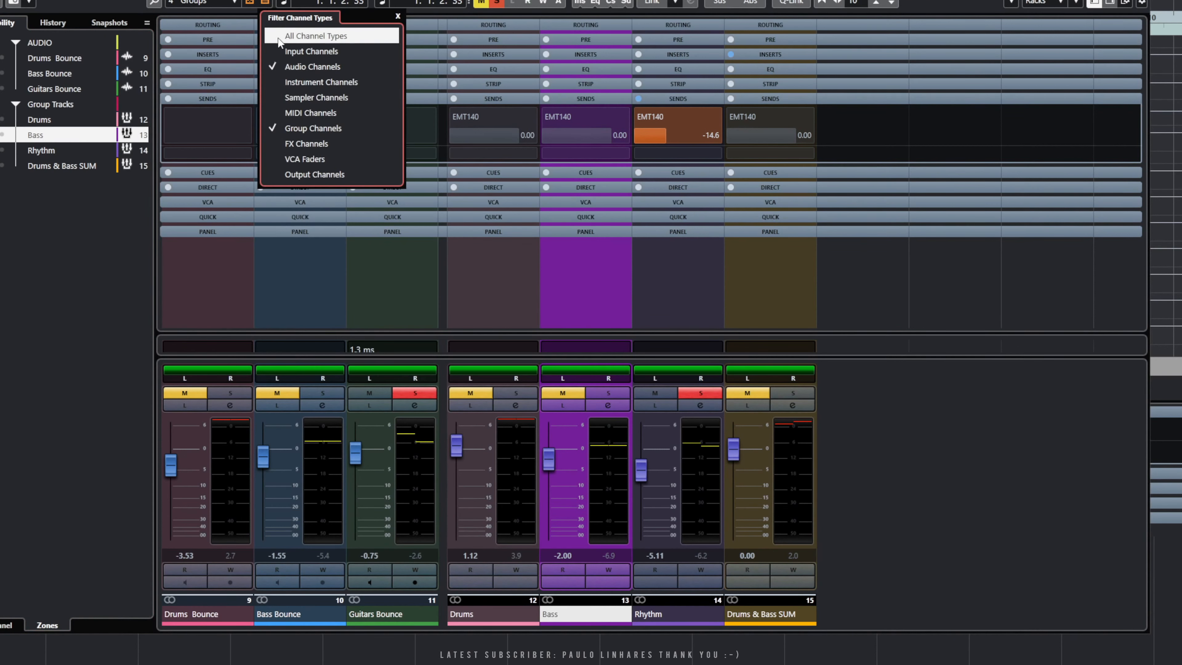
{"action": "left_click", "coordinate": [281, 143]}
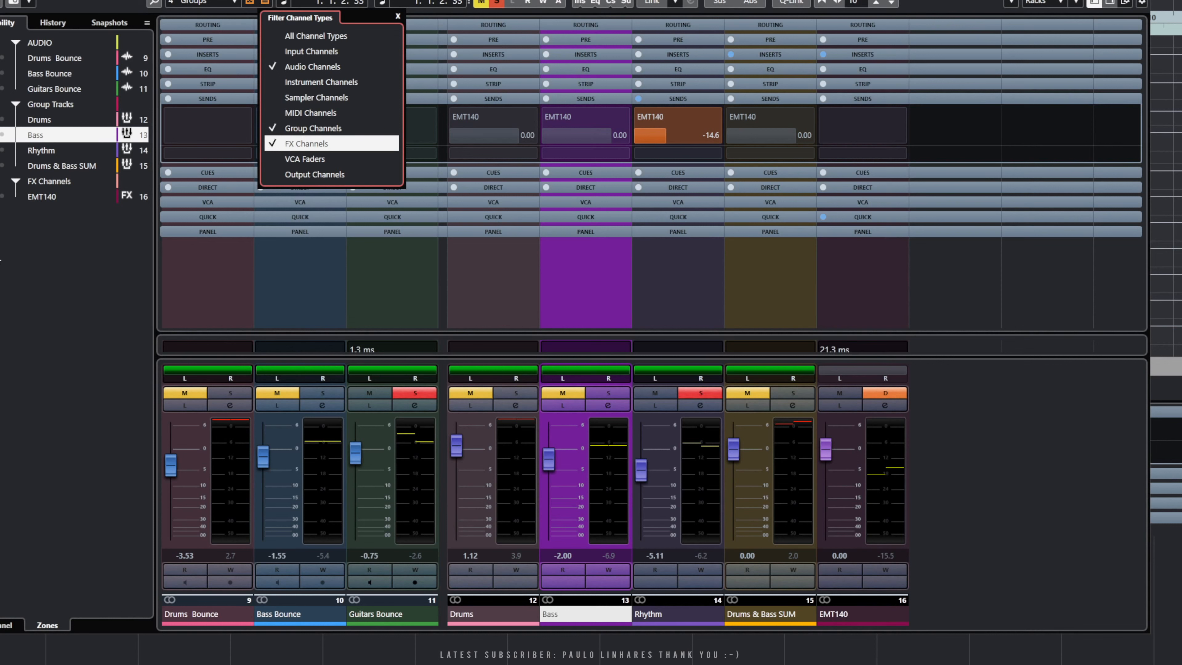
{"action": "left_click", "coordinate": [3, 196]}
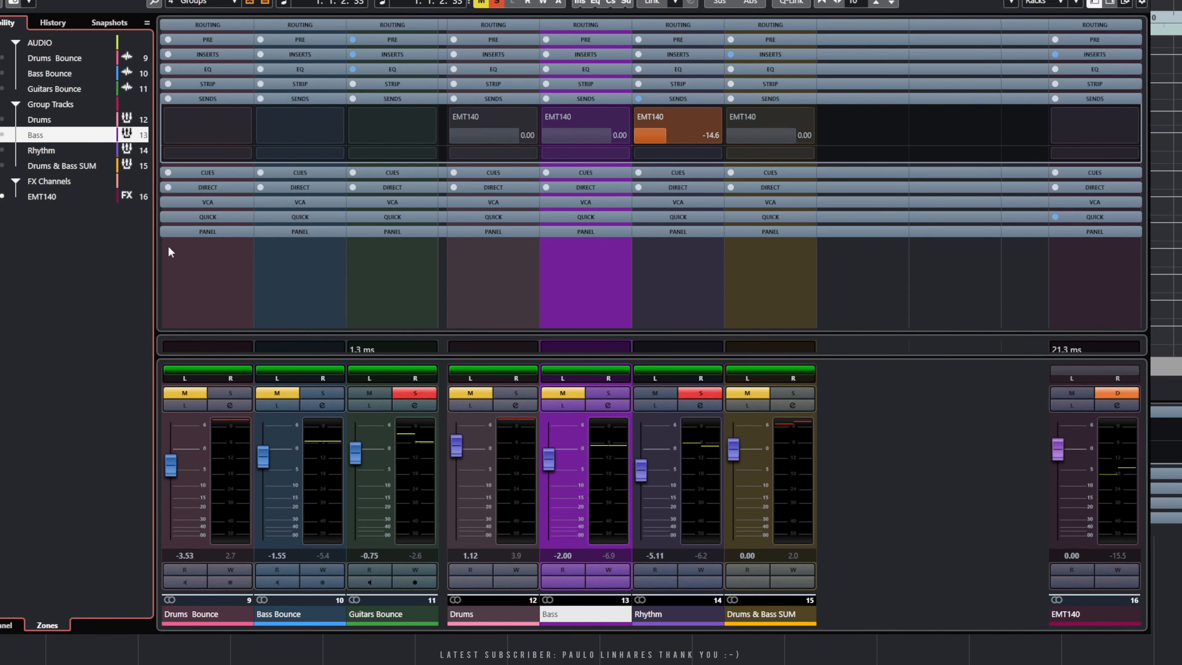
{"action": "left_click", "coordinate": [2, 628]}
{"action": "left_click", "coordinate": [41, 420]}
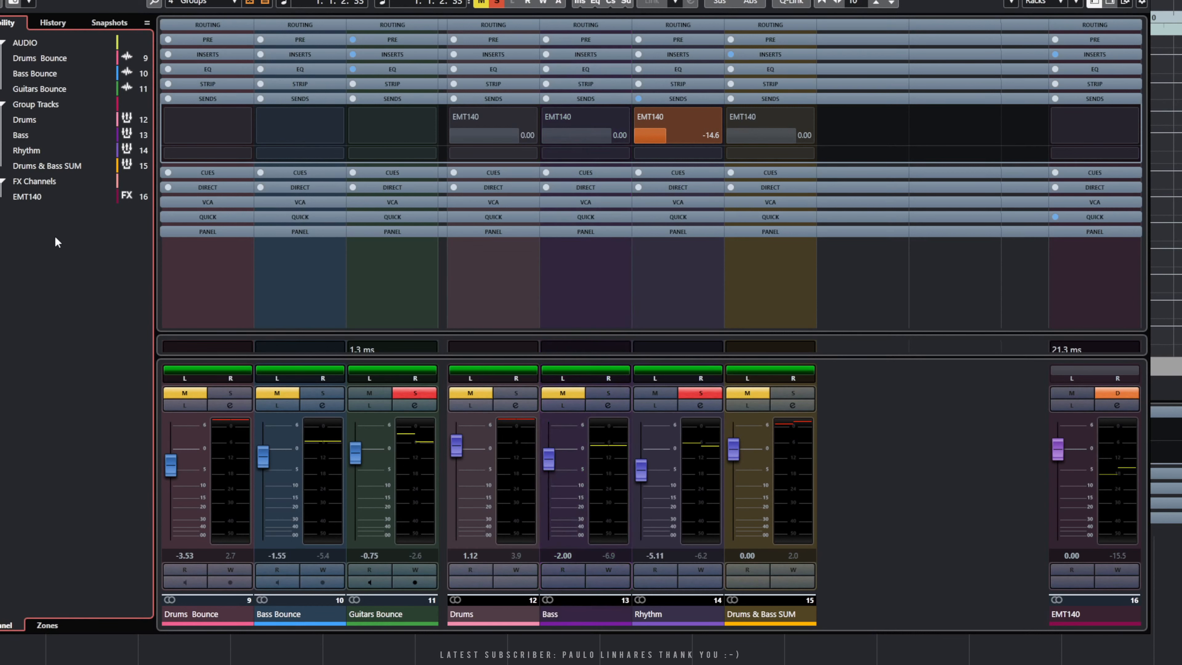
{"action": "left_click", "coordinate": [904, 409]}
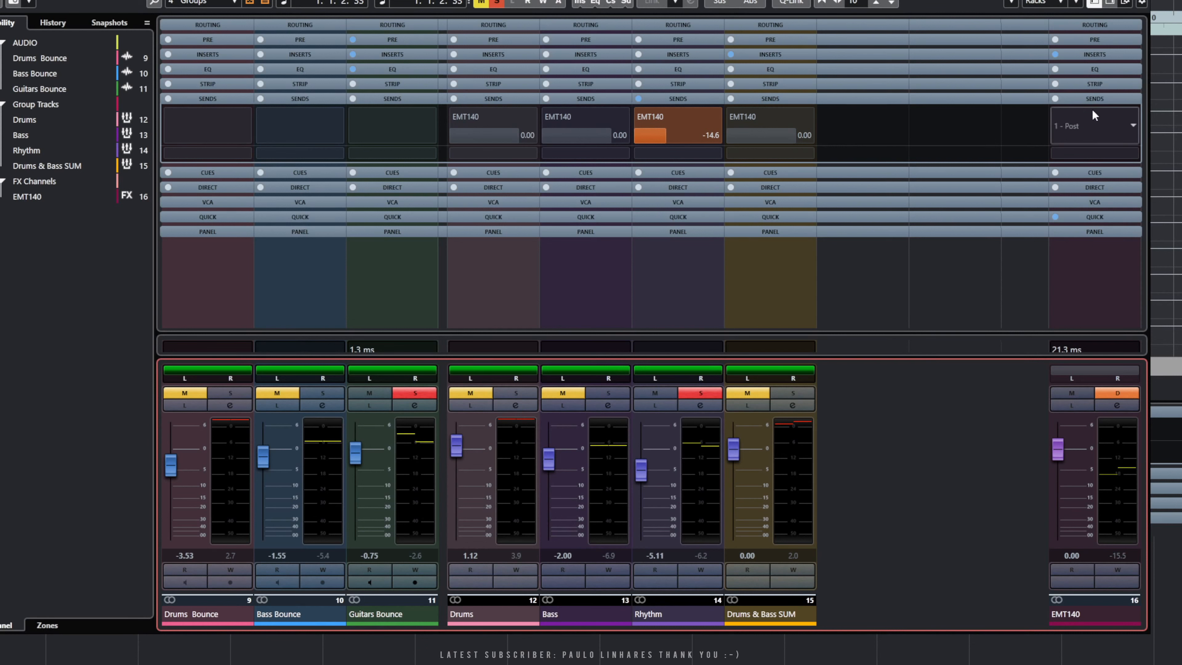
View the inserts on the EMT140 FX channel, then expand the Sends rack again.
{"action": "left_click", "coordinate": [1103, 54]}
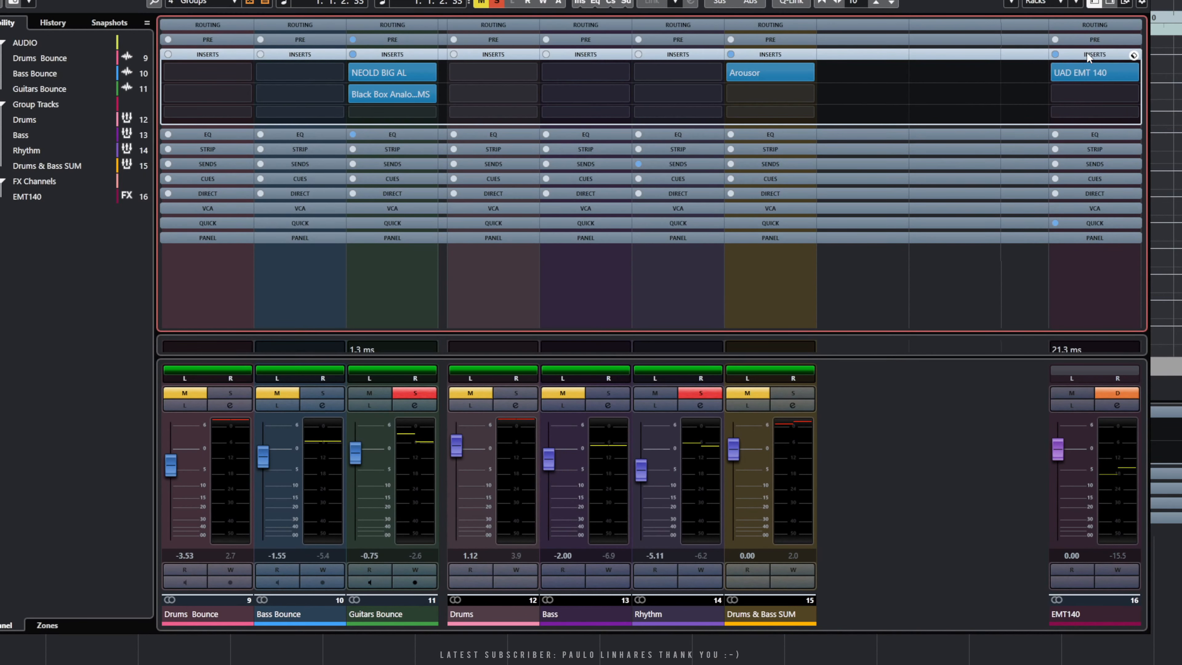
{"action": "left_click", "coordinate": [1093, 54]}
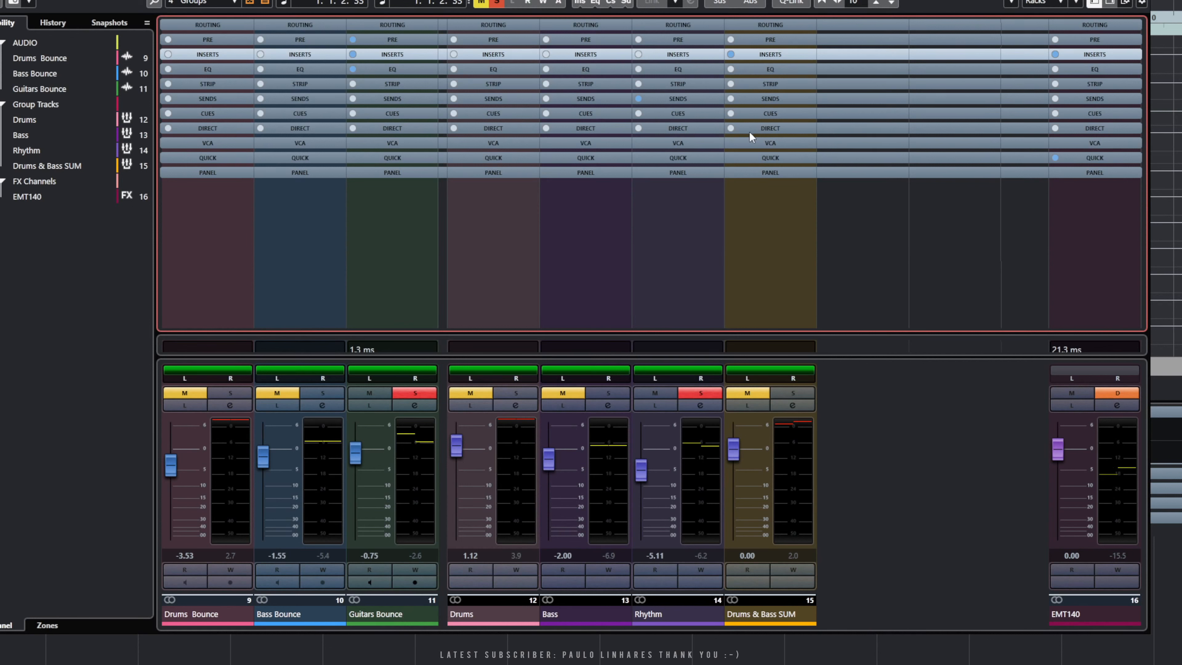
{"action": "left_click", "coordinate": [665, 98]}
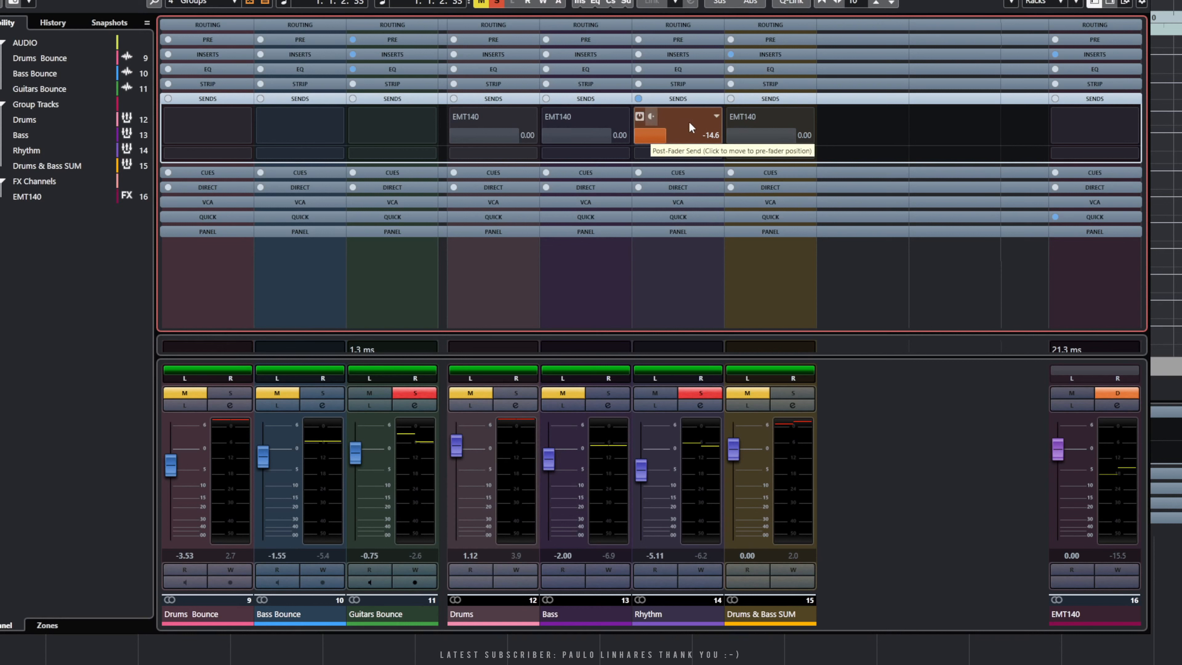
View the available destinations for the first and second send slots on the Rhythm group.
{"action": "left_click", "coordinate": [716, 117]}
{"action": "left_click", "coordinate": [672, 165]}
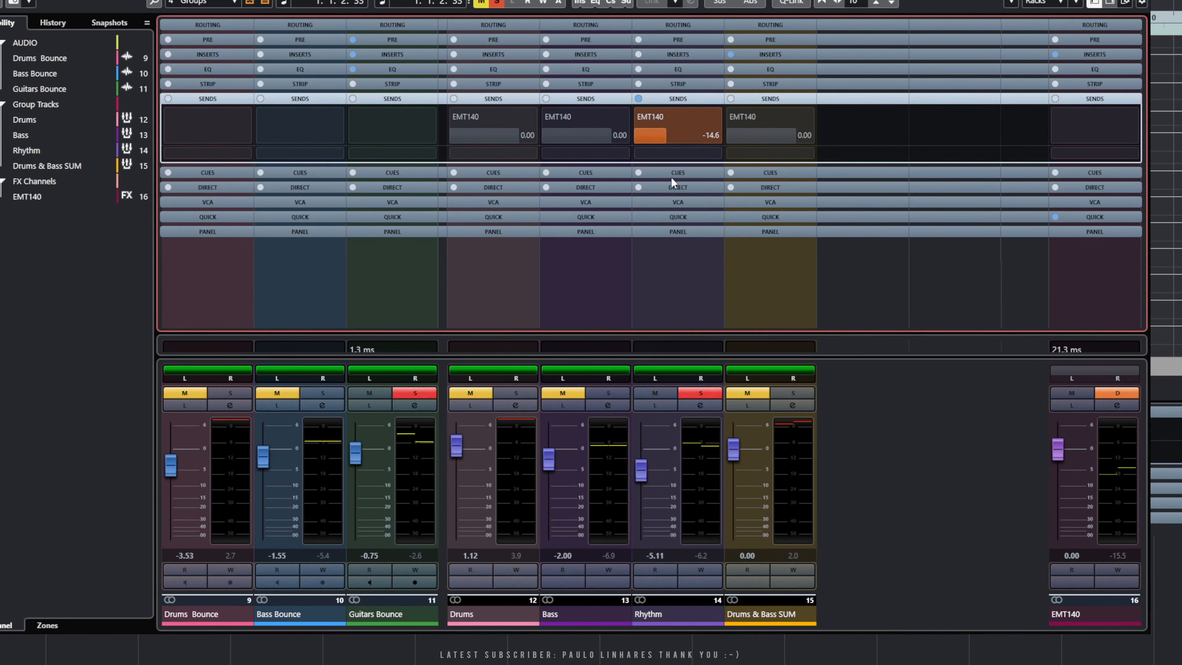
{"action": "left_click", "coordinate": [715, 155]}
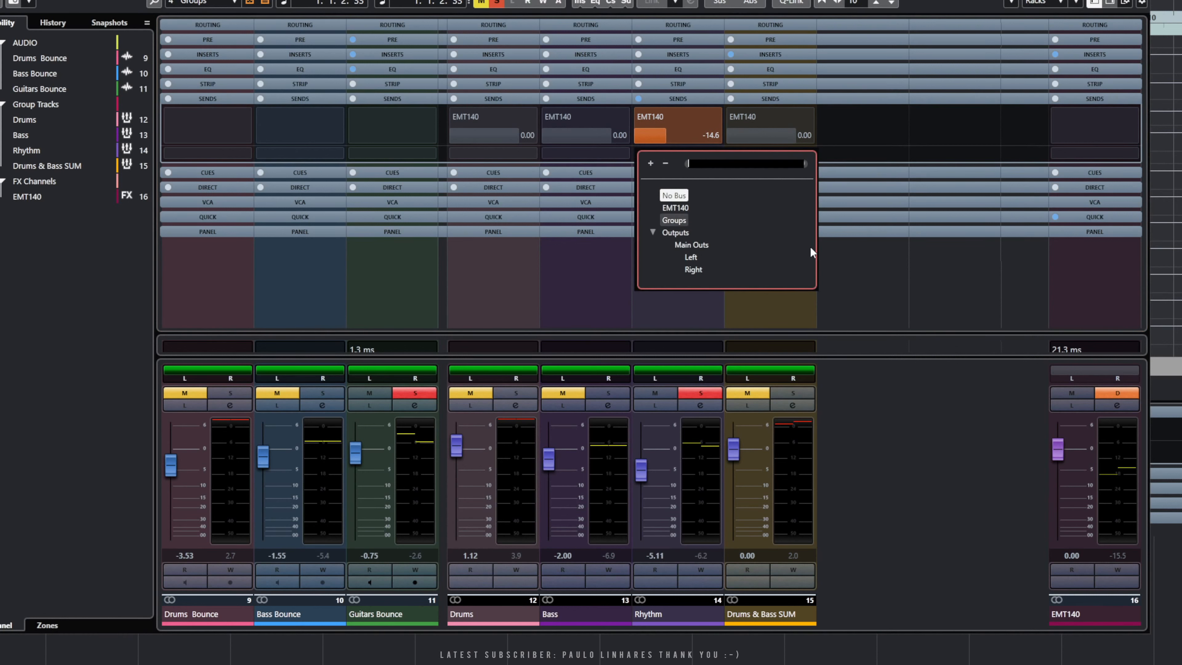
{"action": "left_click", "coordinate": [831, 251]}
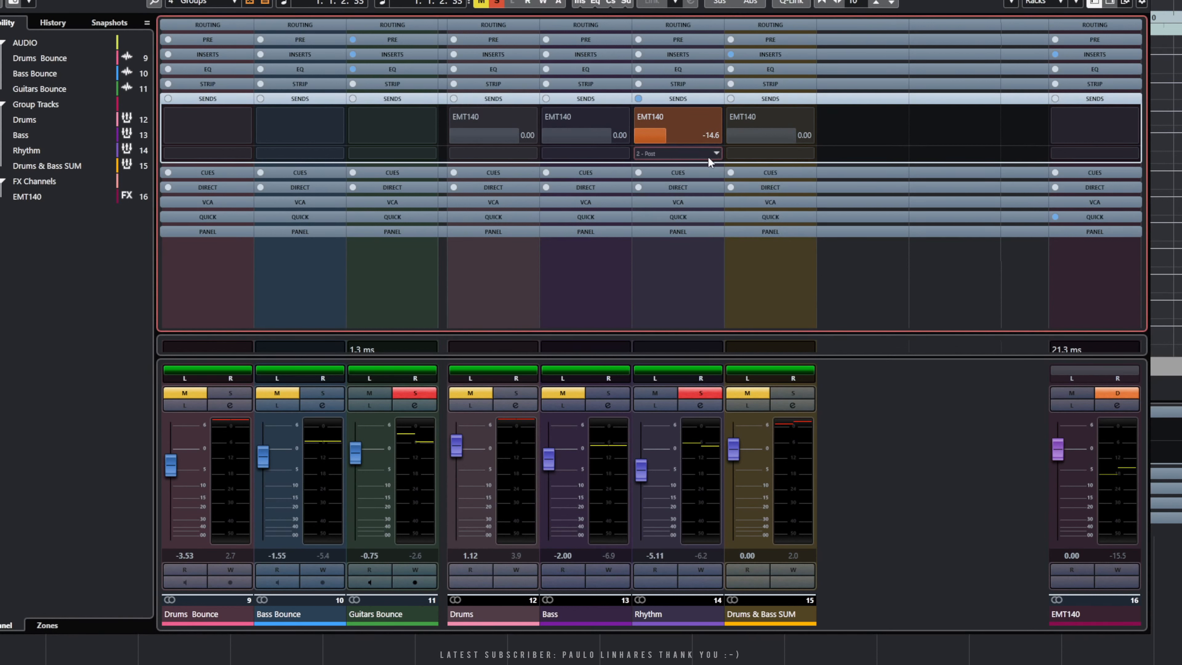
{"action": "left_click", "coordinate": [715, 154]}
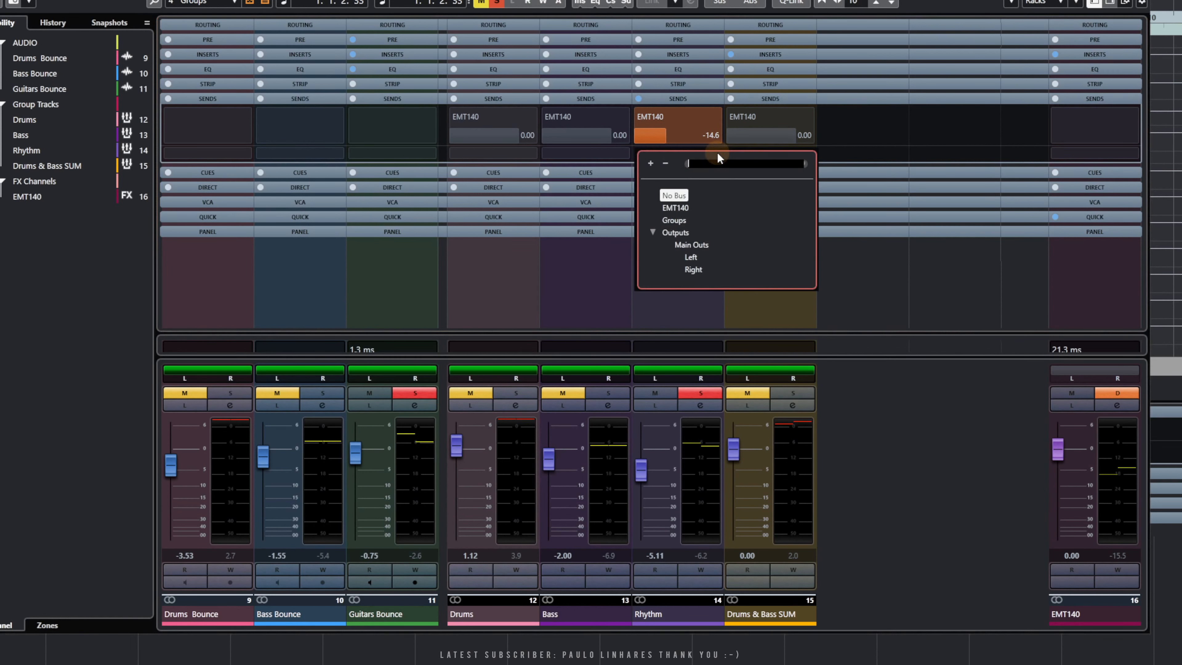
{"action": "left_click", "coordinate": [683, 133]}
View the options for Rhythm's EMT140 send, including how sends can be displayed, without changing them.
{"action": "right_click", "coordinate": [668, 133]}
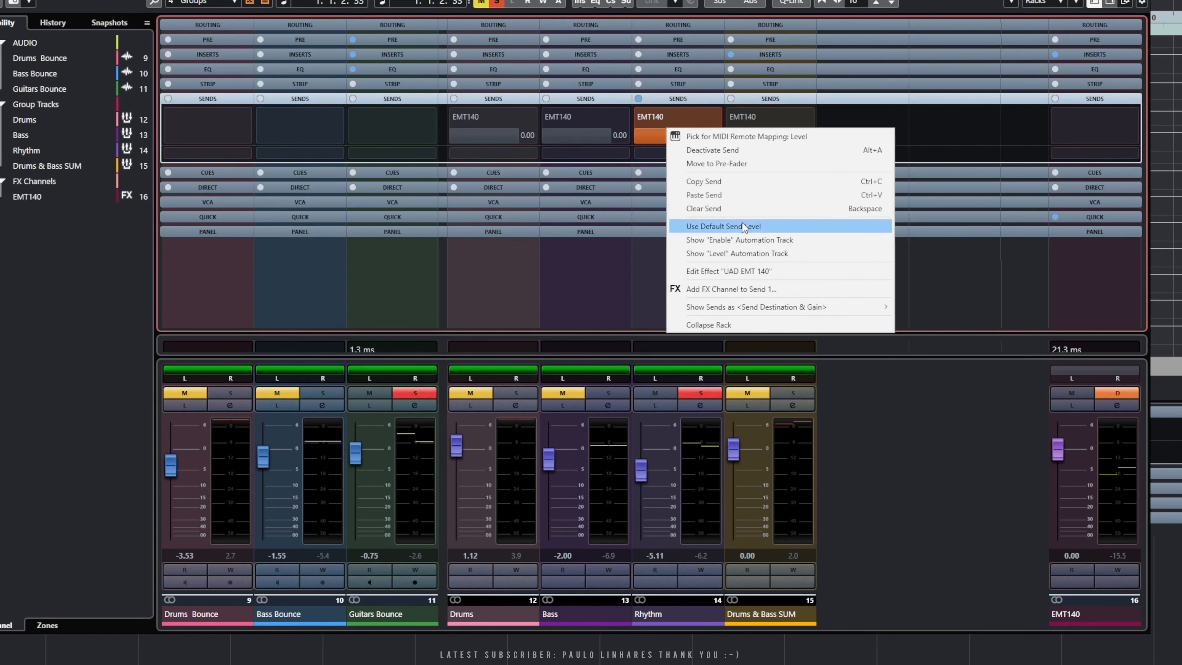
{"action": "mouse_move", "coordinate": [736, 304]}
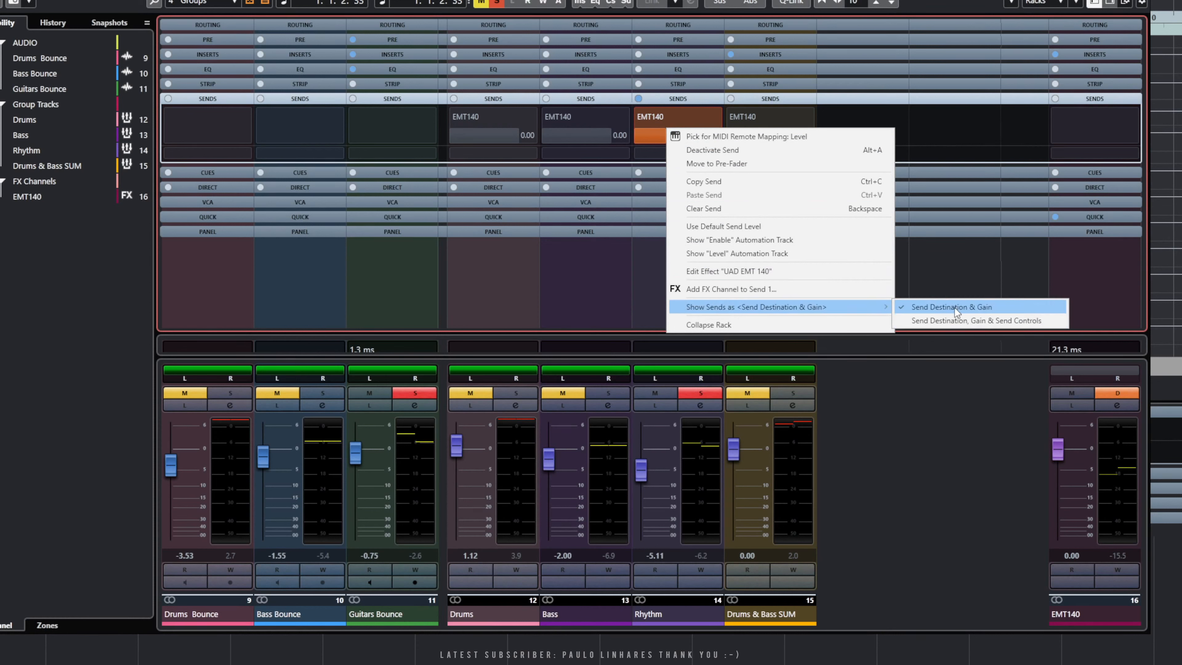
{"action": "left_click", "coordinate": [927, 382]}
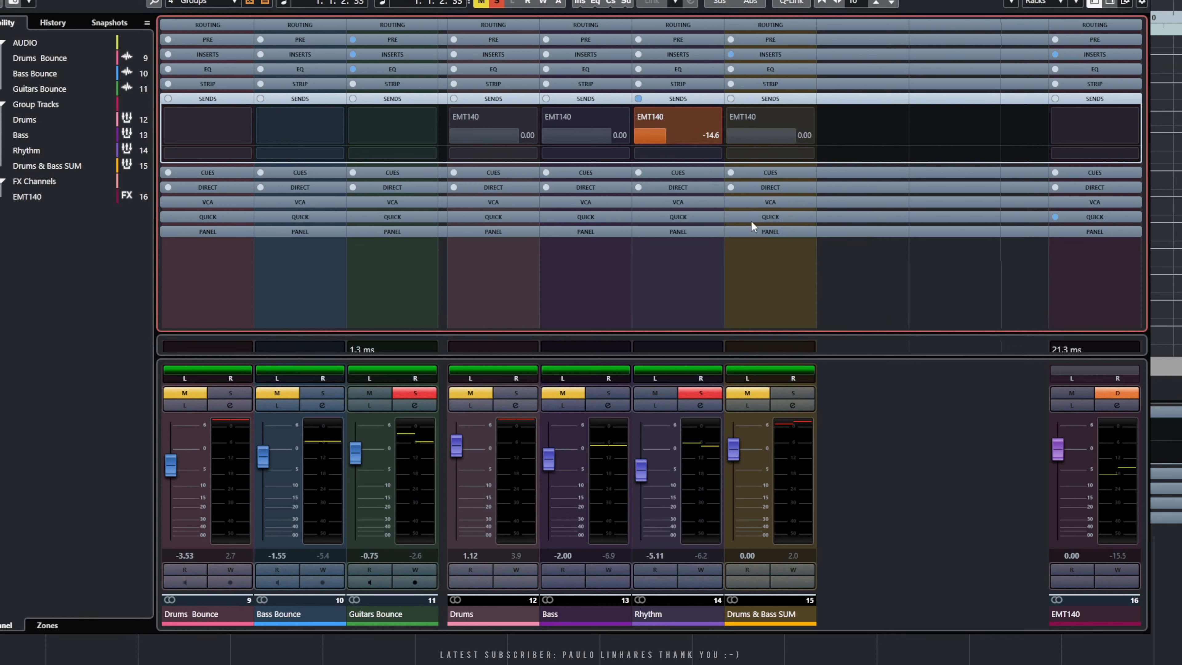
Play the project from the start and raise Rhythm's EMT140 send level to -10.5.
{"action": "key", "text": "KP_Decimal"}
{"action": "key", "text": "space"}
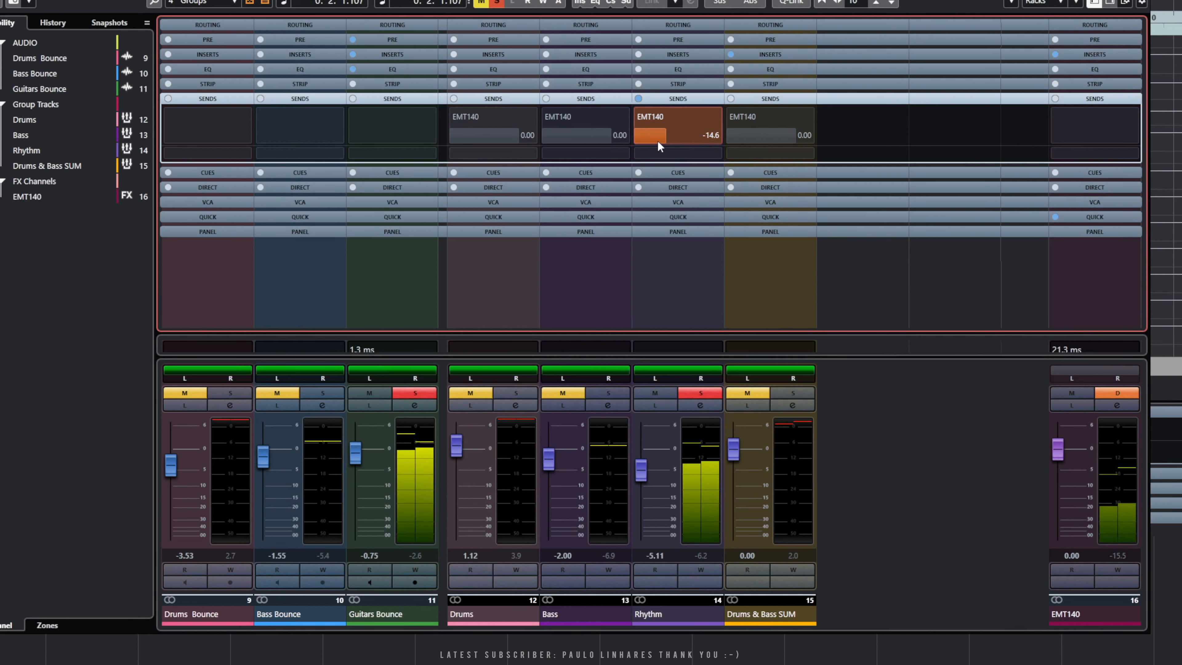
{"action": "mouse_move", "coordinate": [666, 141]}
{"action": "left_mouse_down"}
{"action": "mouse_move", "coordinate": [718, 137]}
{"action": "mouse_move", "coordinate": [652, 133]}
{"action": "left_mouse_up"}
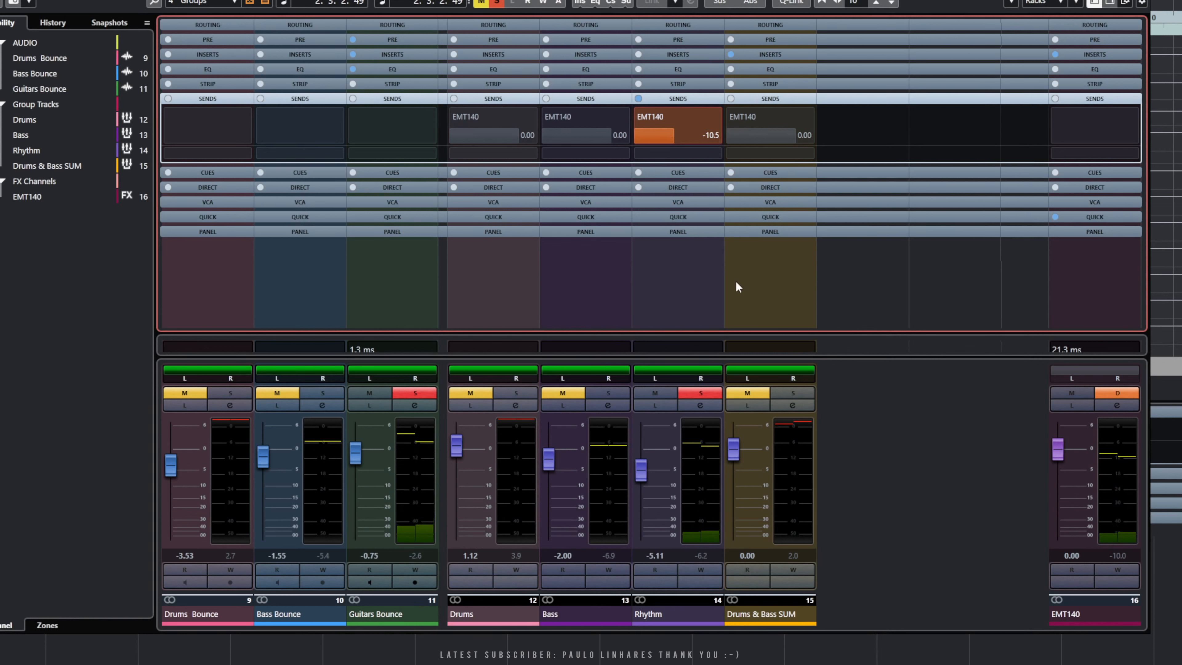
{"action": "left_click", "coordinate": [1012, 3]}
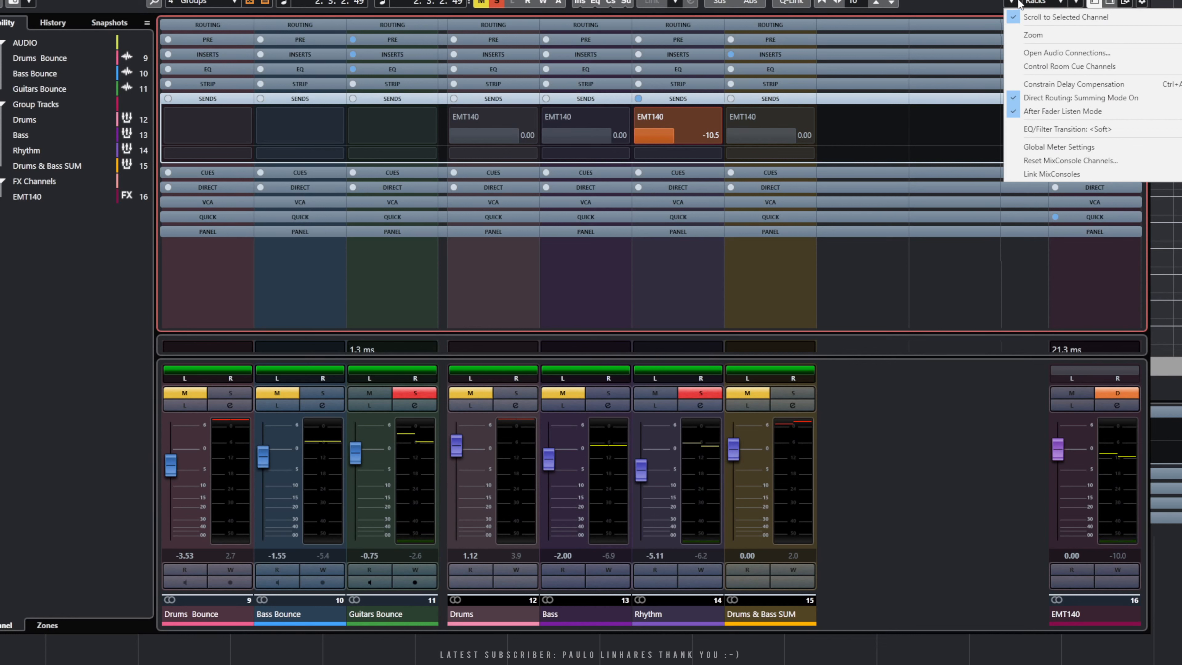
{"action": "left_click", "coordinate": [1044, 7]}
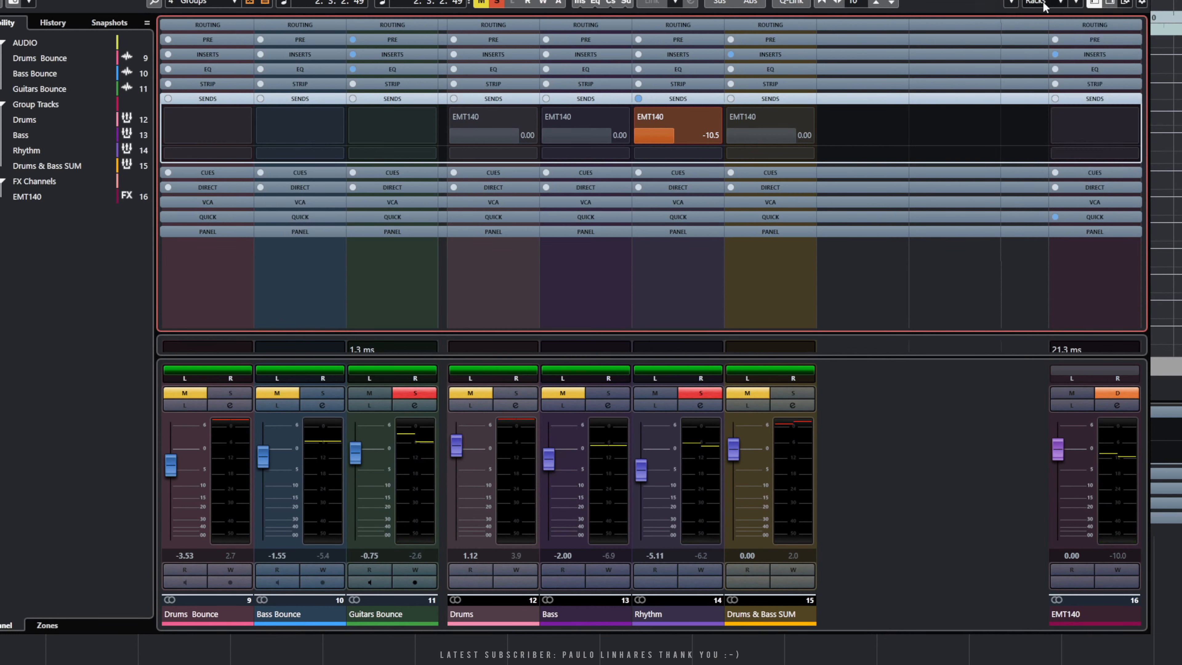
{"action": "left_click", "coordinate": [1076, 3]}
{"action": "left_click", "coordinate": [973, 4]}
View the Rhythm channel's settings window, reposition it and close it.
{"action": "left_click", "coordinate": [700, 405]}
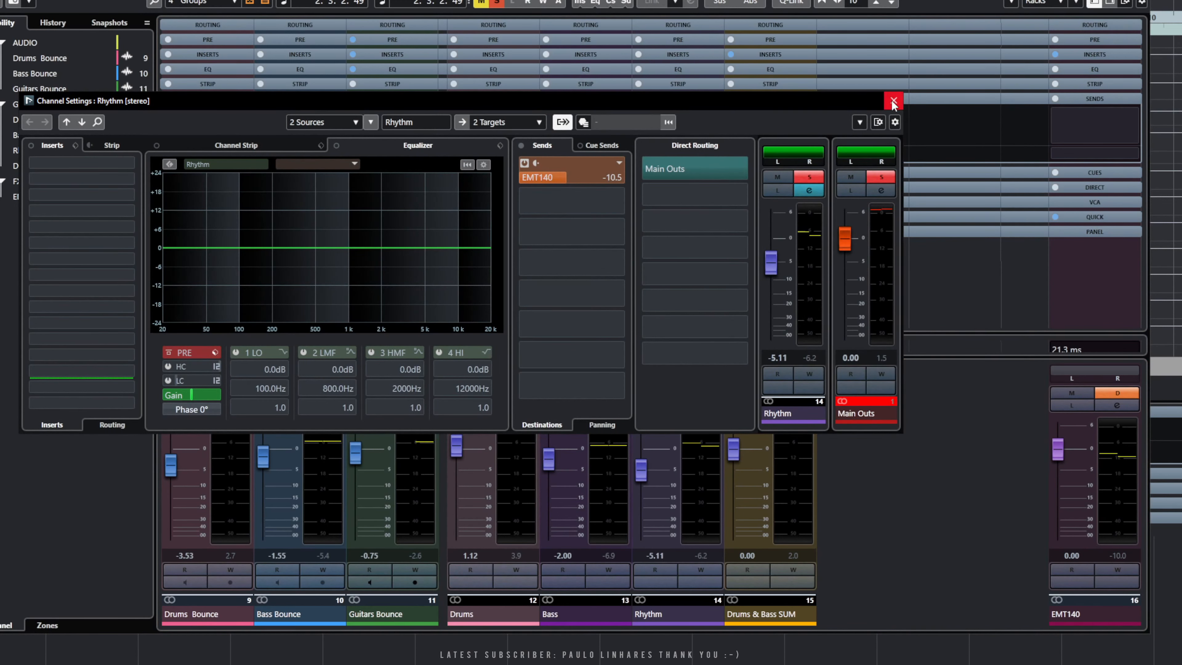
{"action": "left_click_drag", "start_coordinate": [739, 108], "coordinate": [785, 139]}
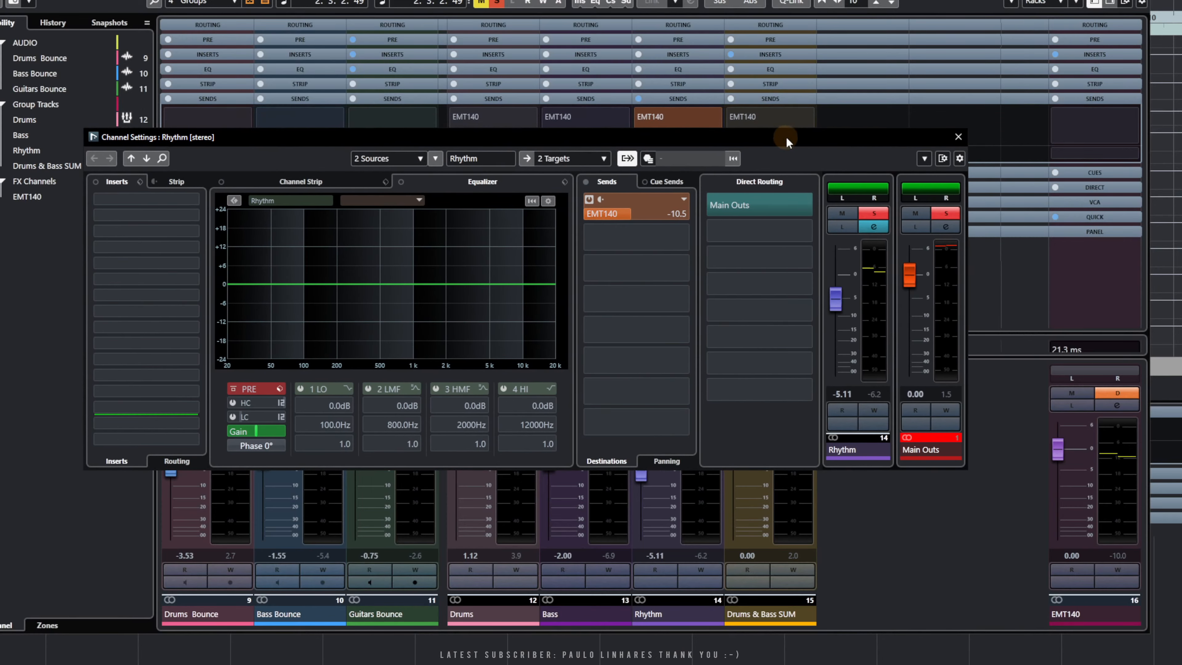
{"action": "left_click", "coordinate": [954, 138]}
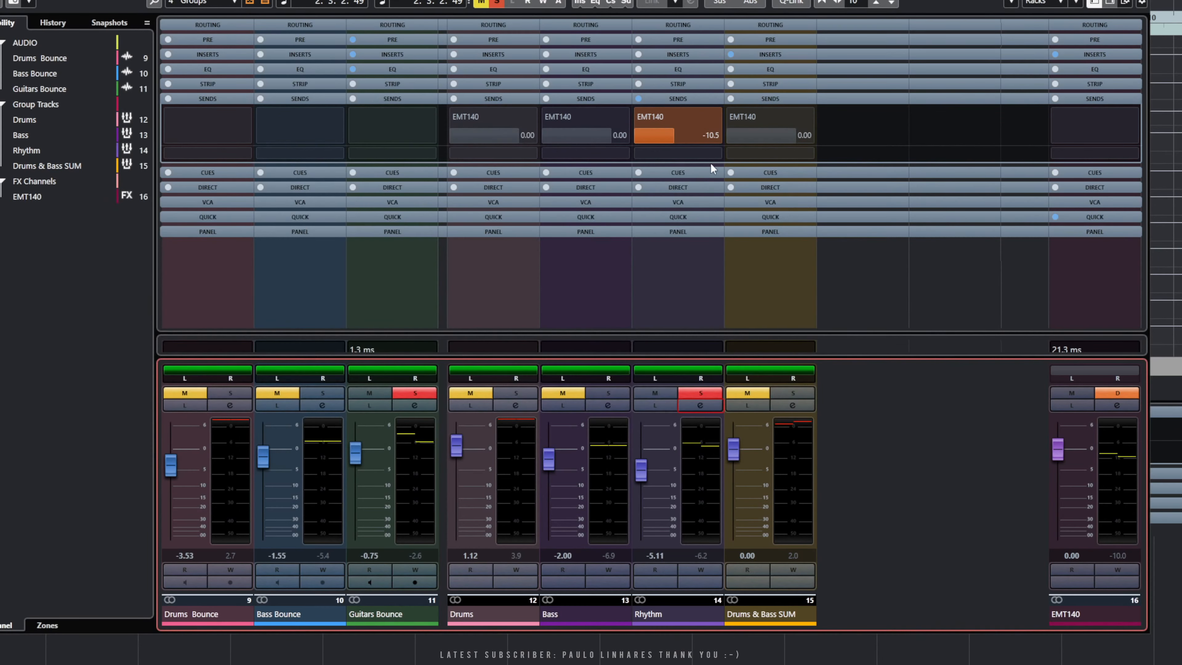
Start playback, raise Rhythm's EMT140 send level to -4.43 and solo the Drums group.
{"action": "key", "text": "space"}
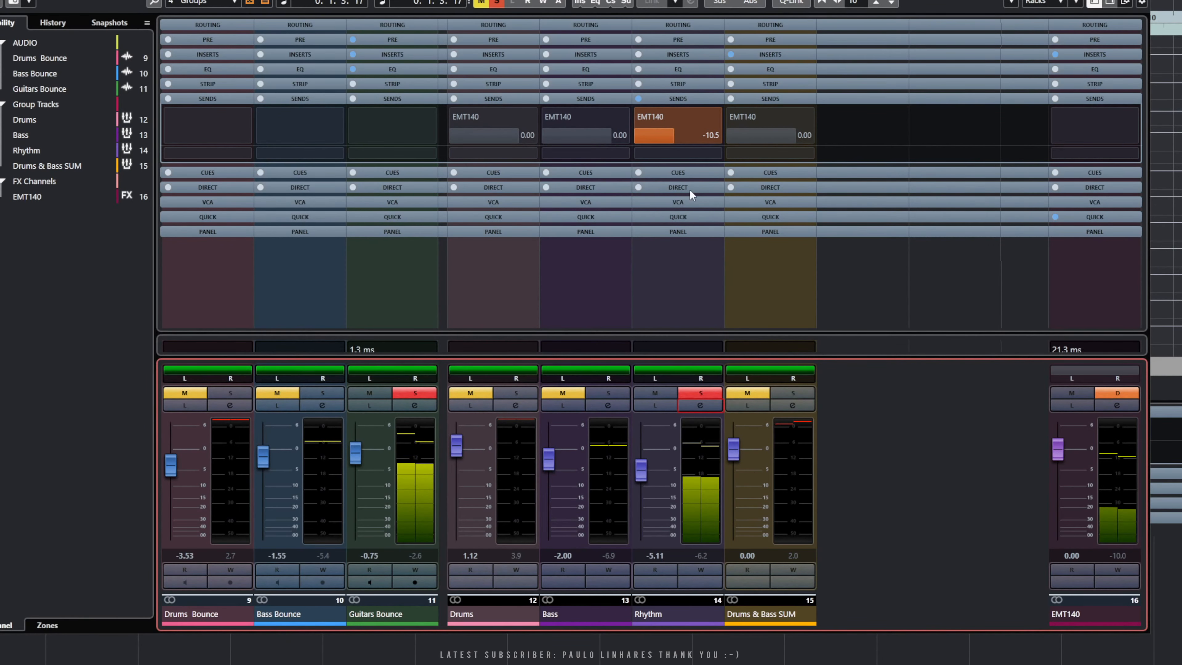
{"action": "mouse_move", "coordinate": [674, 135]}
{"action": "left_mouse_down"}
{"action": "mouse_move", "coordinate": [597, 141]}
{"action": "mouse_move", "coordinate": [670, 148]}
{"action": "left_mouse_up"}
{"action": "left_click", "coordinate": [500, 392]}
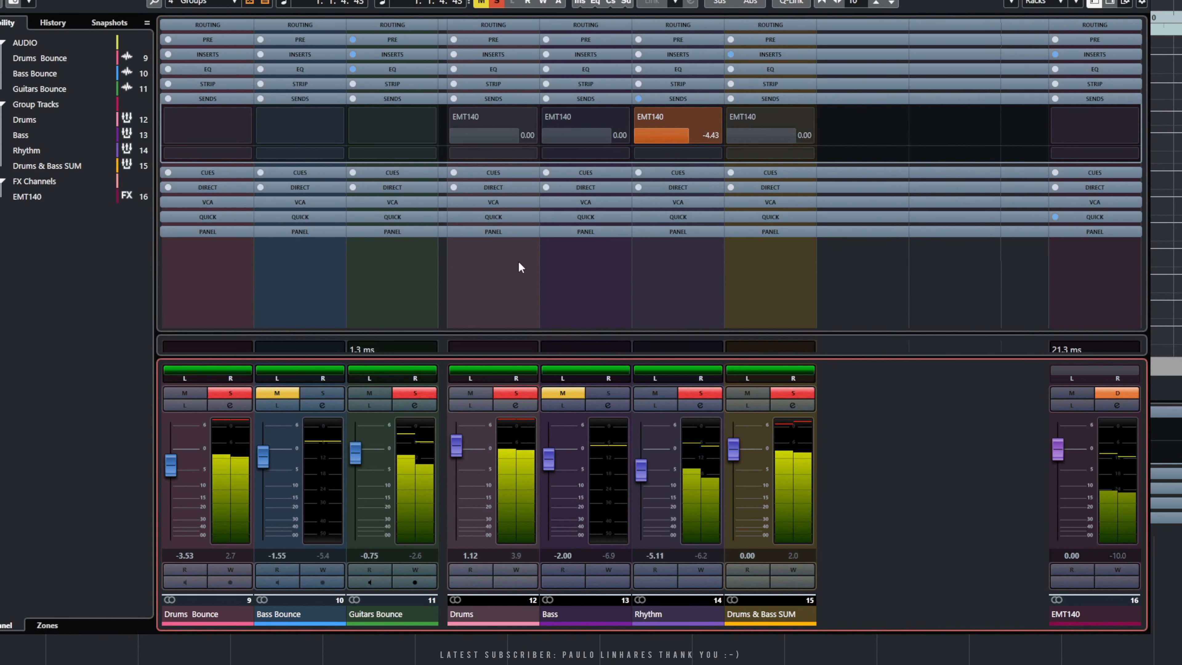
Activate the Drums group's EMT140 send at a level of -26.7 and lower the Drums fader to -0.51.
{"action": "mouse_move", "coordinate": [496, 127]}
{"action": "left_click", "coordinate": [454, 117]}
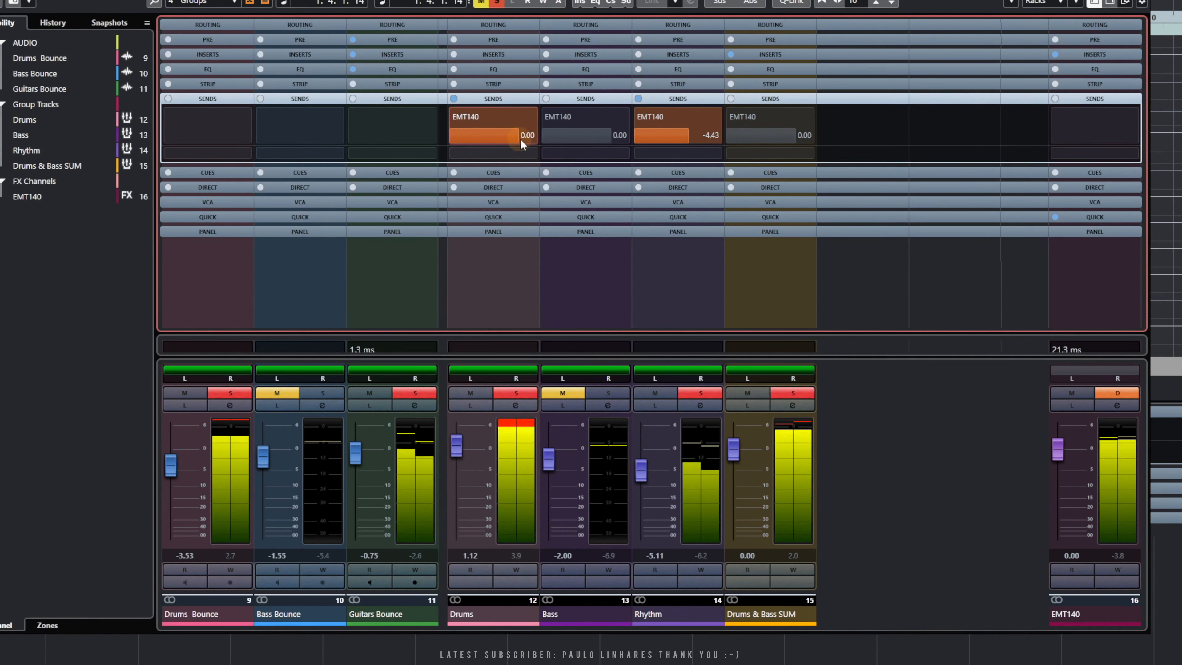
{"action": "left_click_drag", "start_coordinate": [520, 139], "coordinate": [453, 137]}
{"action": "left_click_drag", "start_coordinate": [468, 445], "coordinate": [462, 454]}
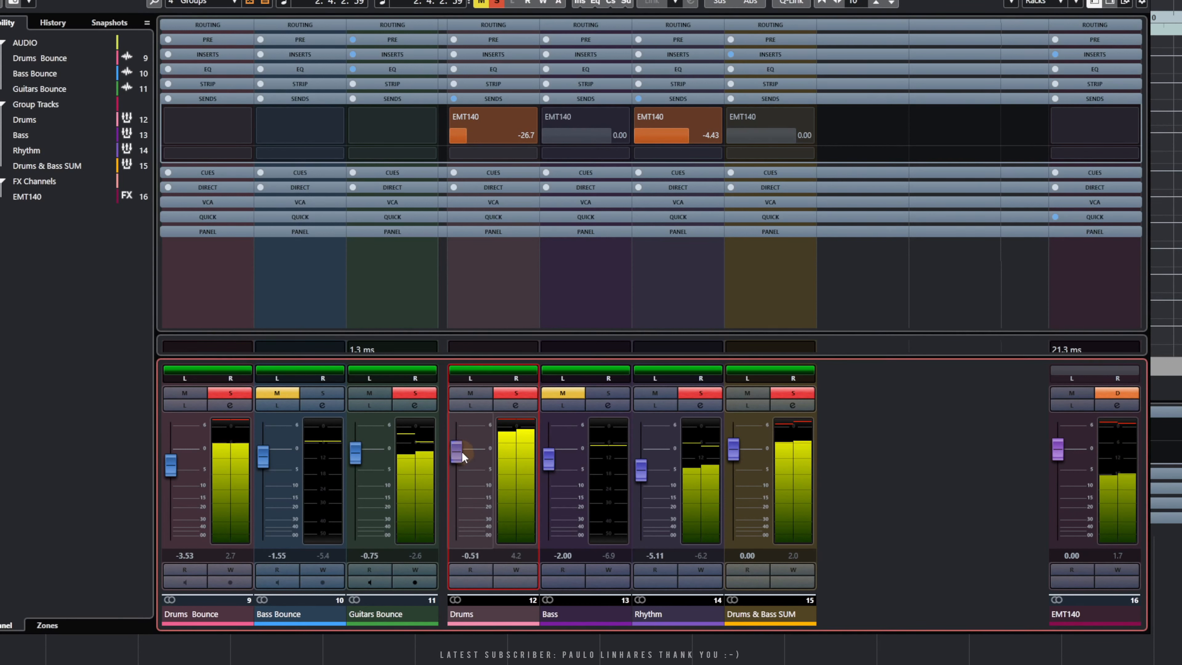
Lower Rhythm's EMT140 send level to -20.8 and the Drums group's EMT140 send level to -46.7, stopping playback in between.
{"action": "left_click_drag", "start_coordinate": [688, 135], "coordinate": [656, 135]}
{"action": "key", "text": "space"}
{"action": "left_click_drag", "start_coordinate": [465, 135], "coordinate": [437, 132]}
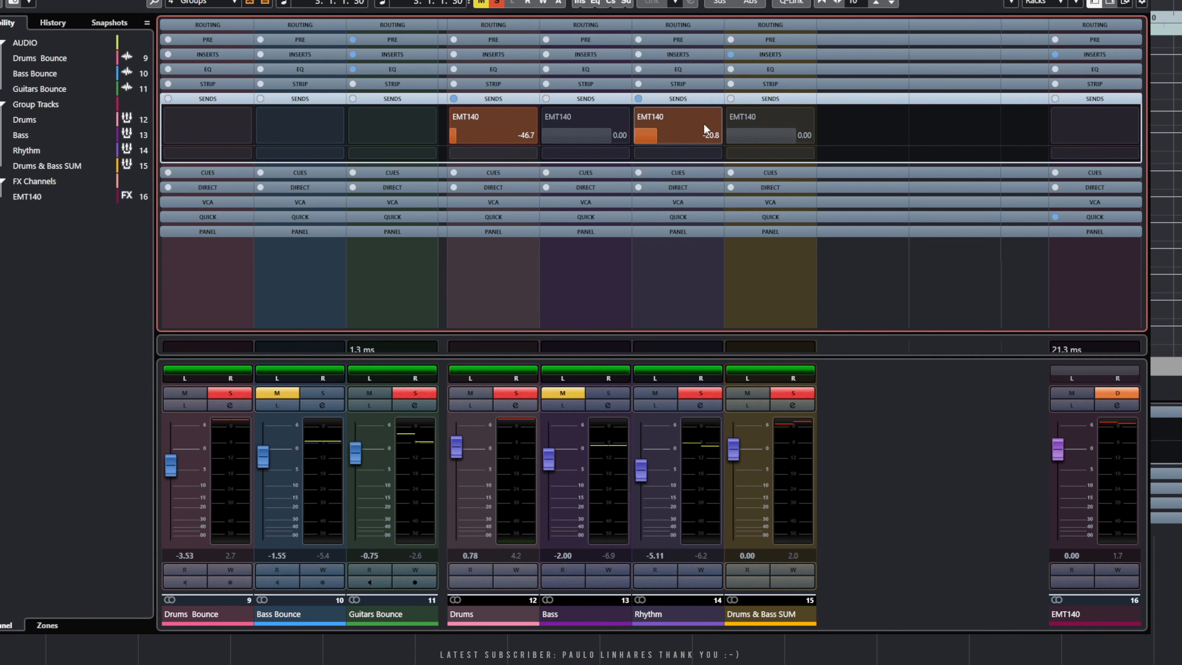
Show the channel EQs and shape Rhythm with -1.8 dB at 357.3 Hz, 0.7 dB at 2599 Hz and -7.0 dB at 12476 Hz with Q 0.6.
{"action": "left_click", "coordinate": [683, 97]}
{"action": "left_click", "coordinate": [677, 68]}
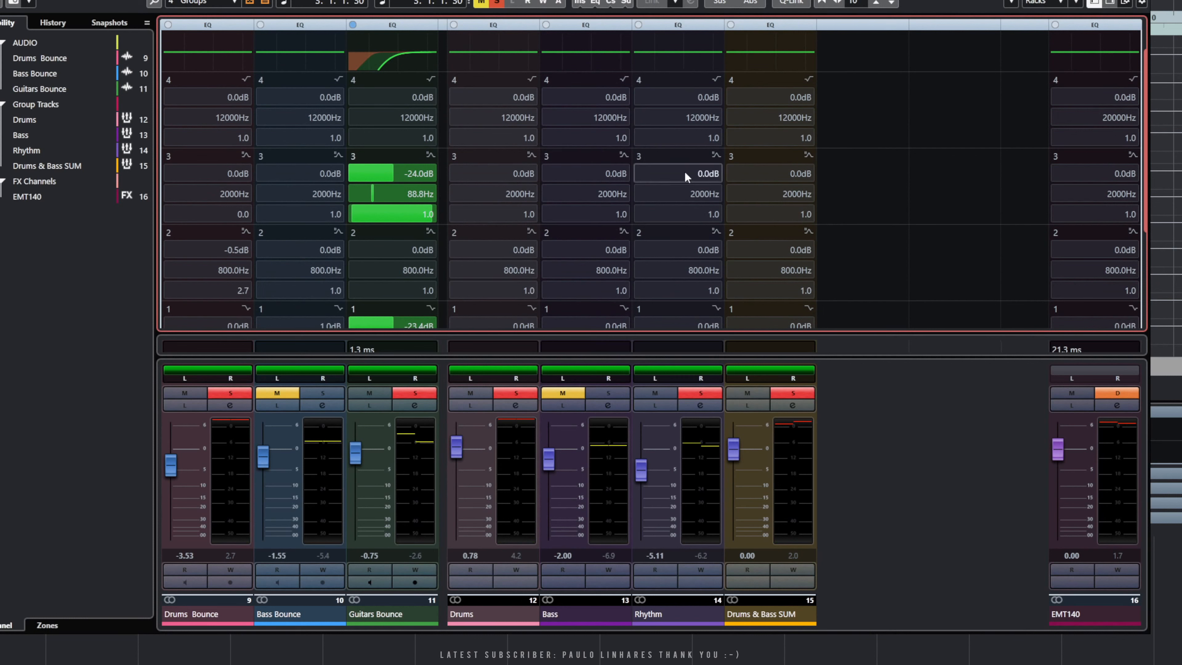
{"action": "scroll", "coordinate": [684, 176], "scroll_direction": "up", "scroll_amount": 1}
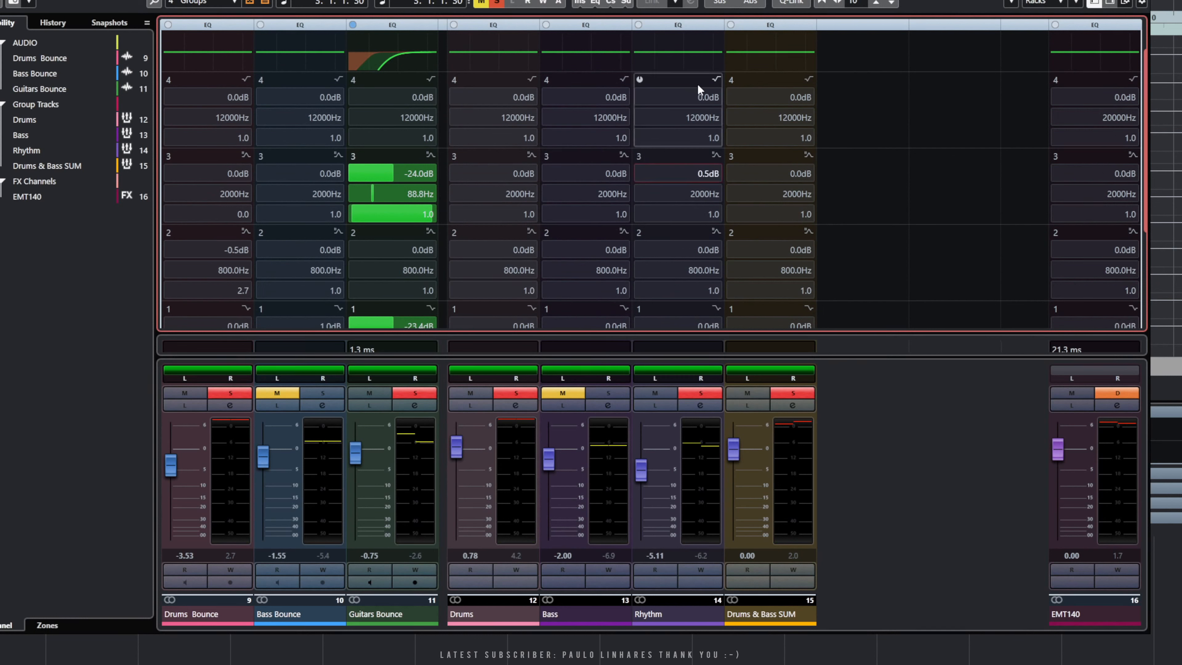
{"action": "left_click", "coordinate": [679, 51]}
{"action": "left_click", "coordinate": [664, 50]}
{"action": "left_click_drag", "start_coordinate": [664, 50], "coordinate": [727, 50]}
{"action": "left_click", "coordinate": [765, 61]}
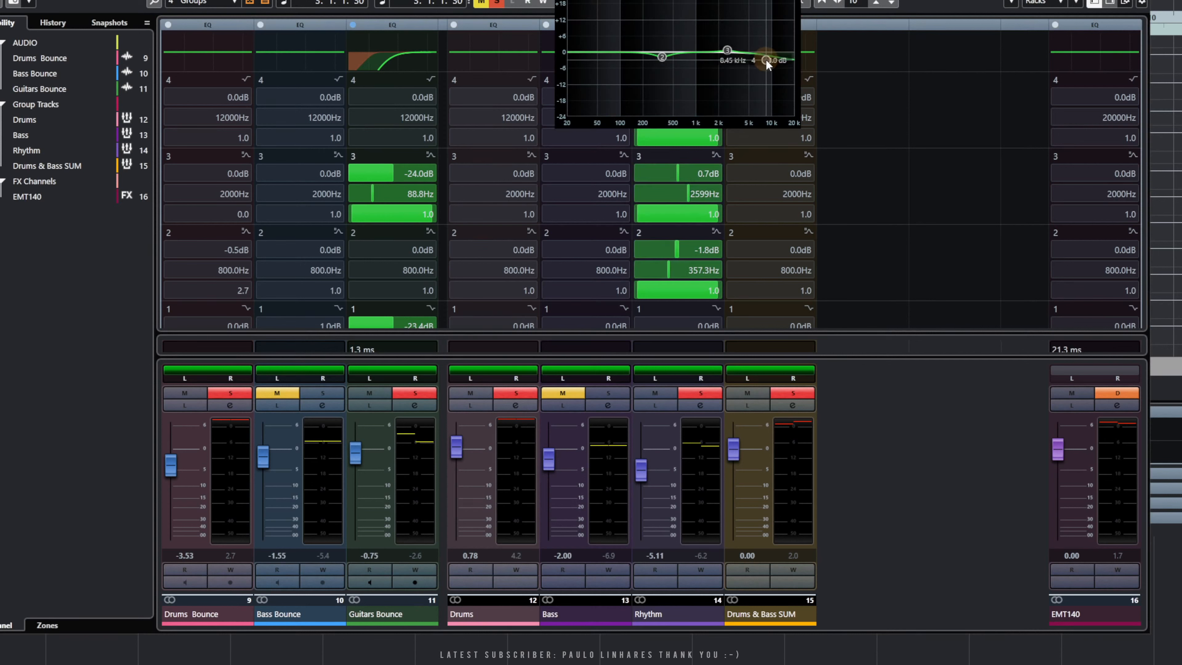
{"action": "left_click", "coordinate": [845, 90]}
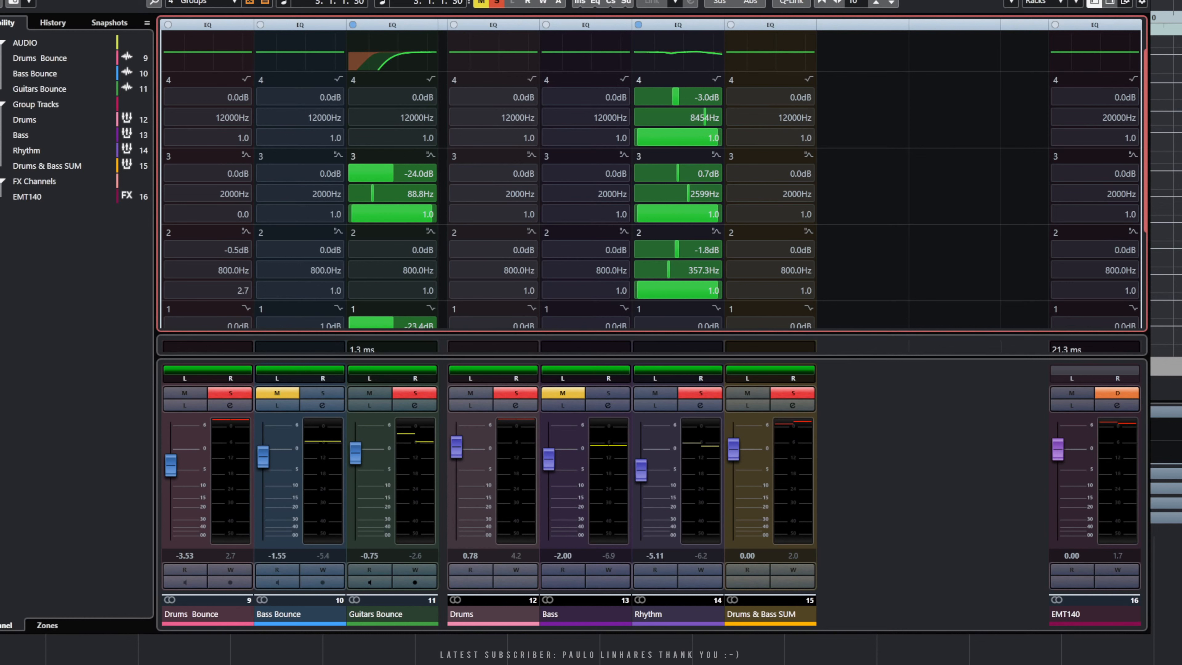
{"action": "left_click_drag", "start_coordinate": [674, 97], "coordinate": [691, 122]}
{"action": "scroll", "coordinate": [690, 139], "scroll_direction": "down", "scroll_amount": 2}
Enable EQ band 3 on the Bass group, keeping Parametric II, at 2693 Hz with a gain of -5.7 dB.
{"action": "left_click_drag", "start_coordinate": [586, 197], "coordinate": [612, 198]}
{"action": "left_click", "coordinate": [622, 154]}
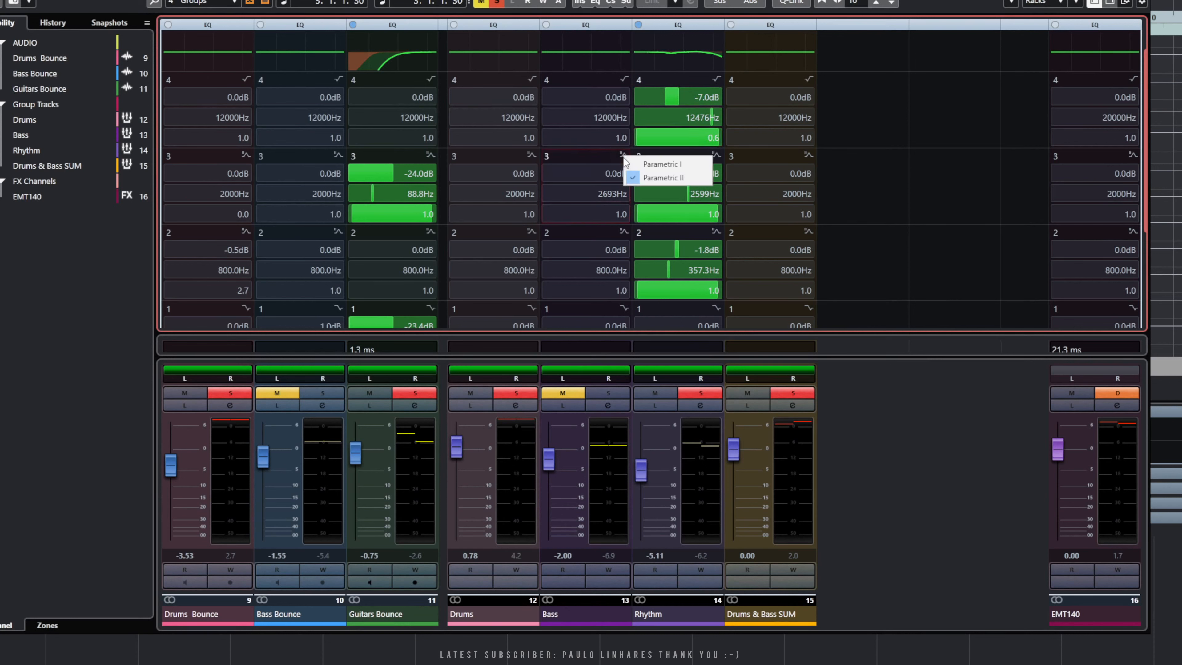
{"action": "left_click", "coordinate": [582, 160]}
{"action": "left_click", "coordinate": [548, 156]}
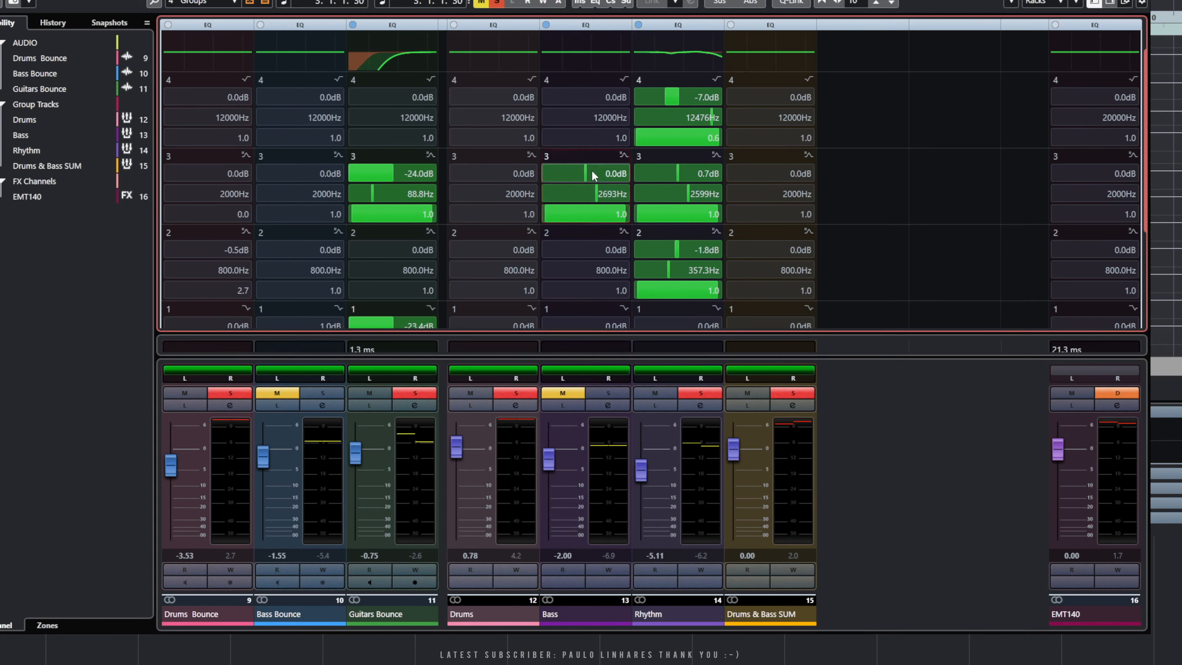
{"action": "left_click_drag", "start_coordinate": [576, 174], "coordinate": [559, 170]}
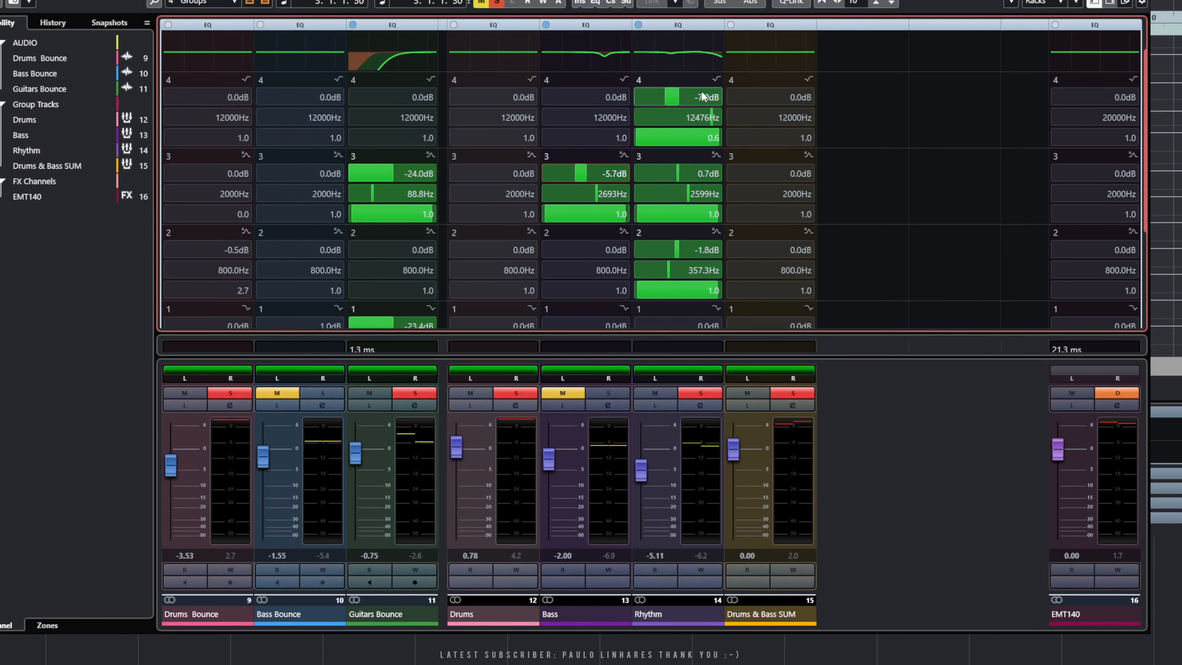
Collapse the EQ rack and expand the channel Strip rack for all mixer channels.
{"action": "left_click_drag", "start_coordinate": [1145, 143], "coordinate": [1149, 116]}
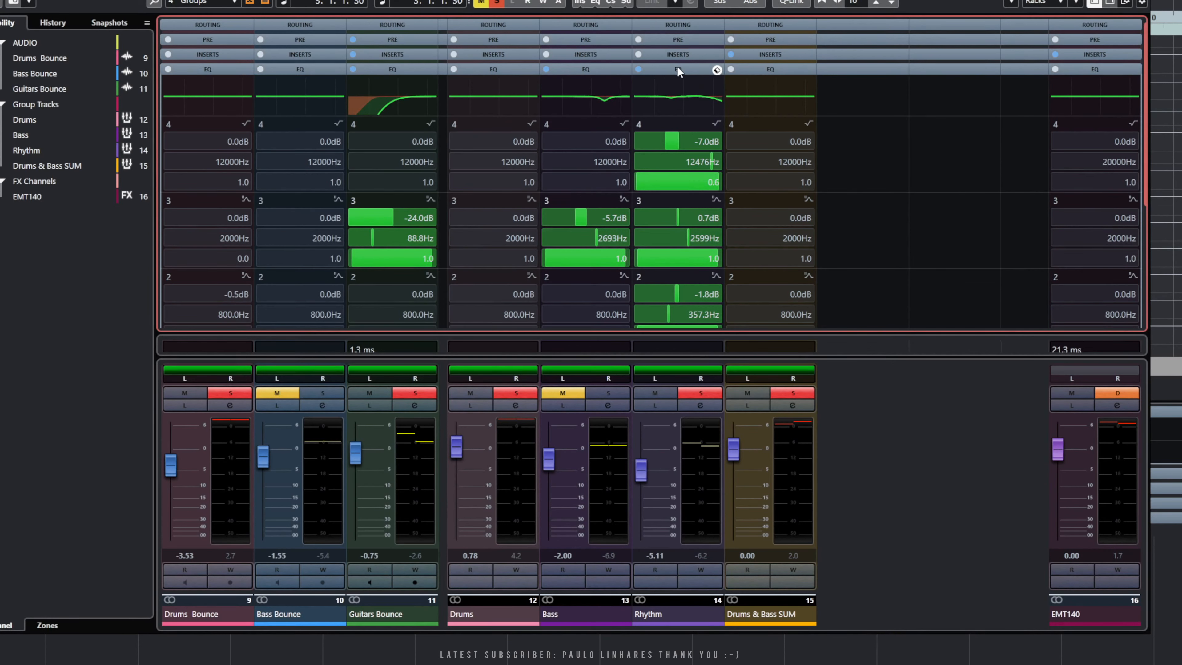
{"action": "left_click", "coordinate": [668, 70]}
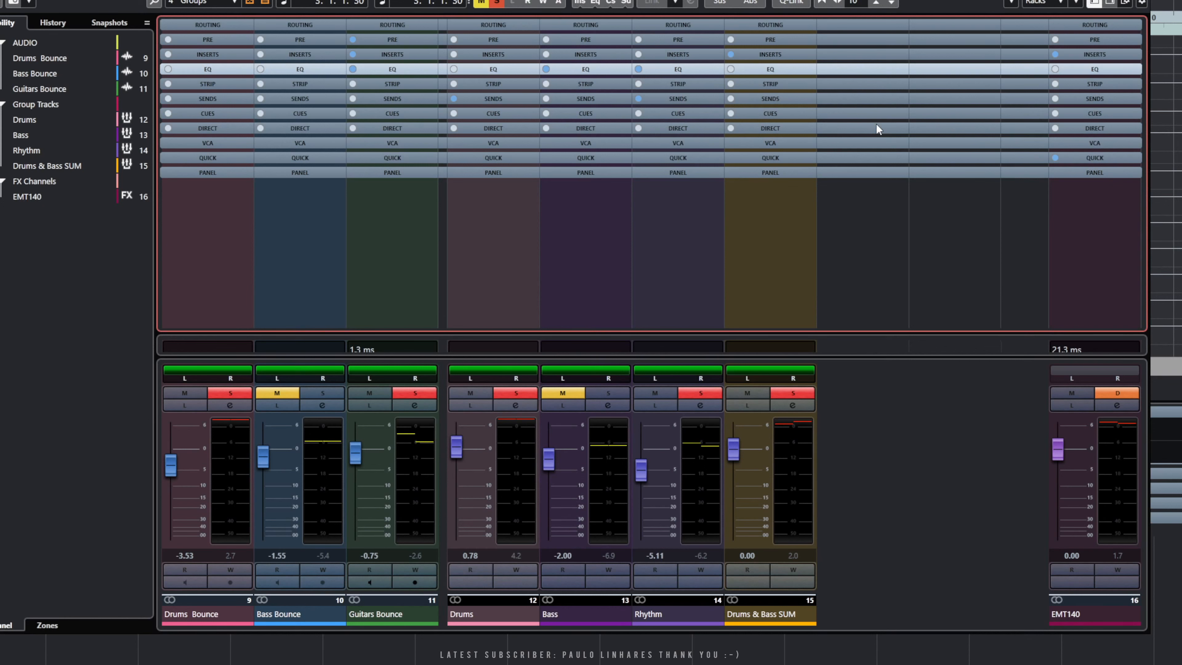
{"action": "left_click", "coordinate": [684, 85]}
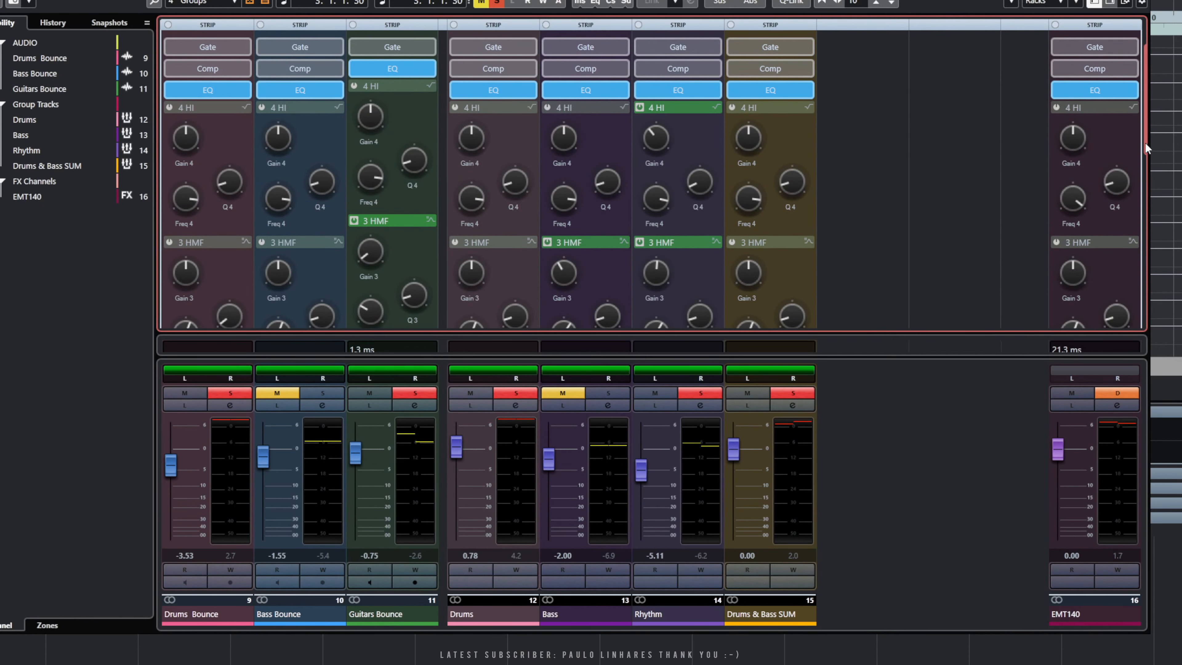
{"action": "left_click_drag", "start_coordinate": [1145, 143], "coordinate": [1157, 110]}
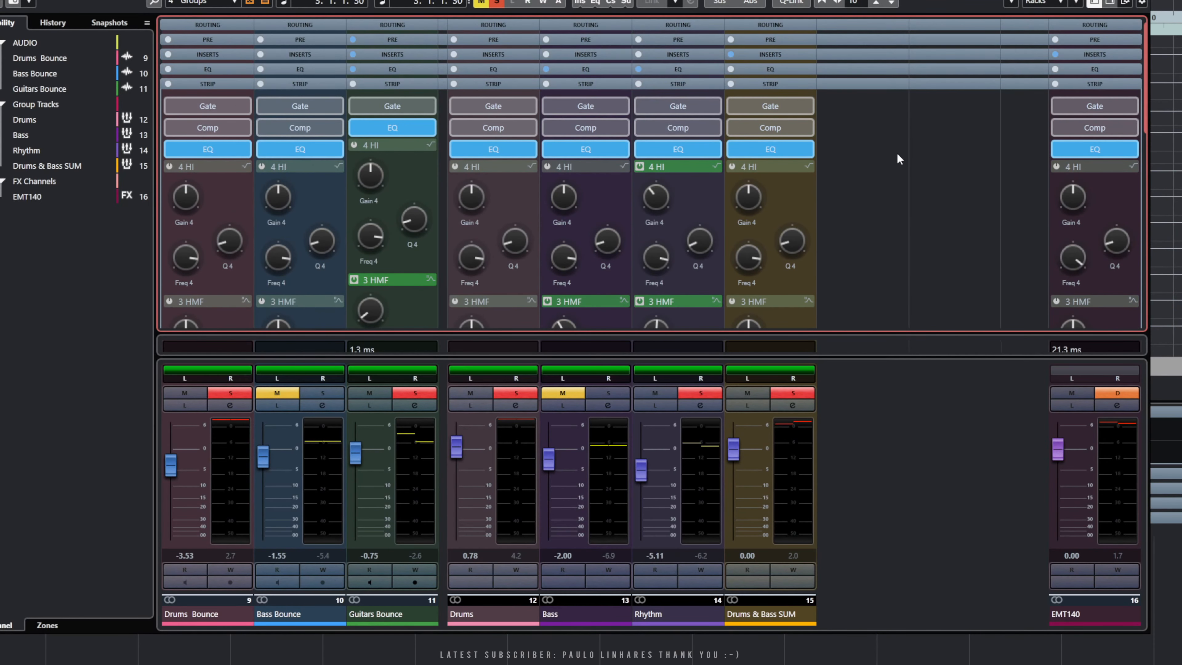
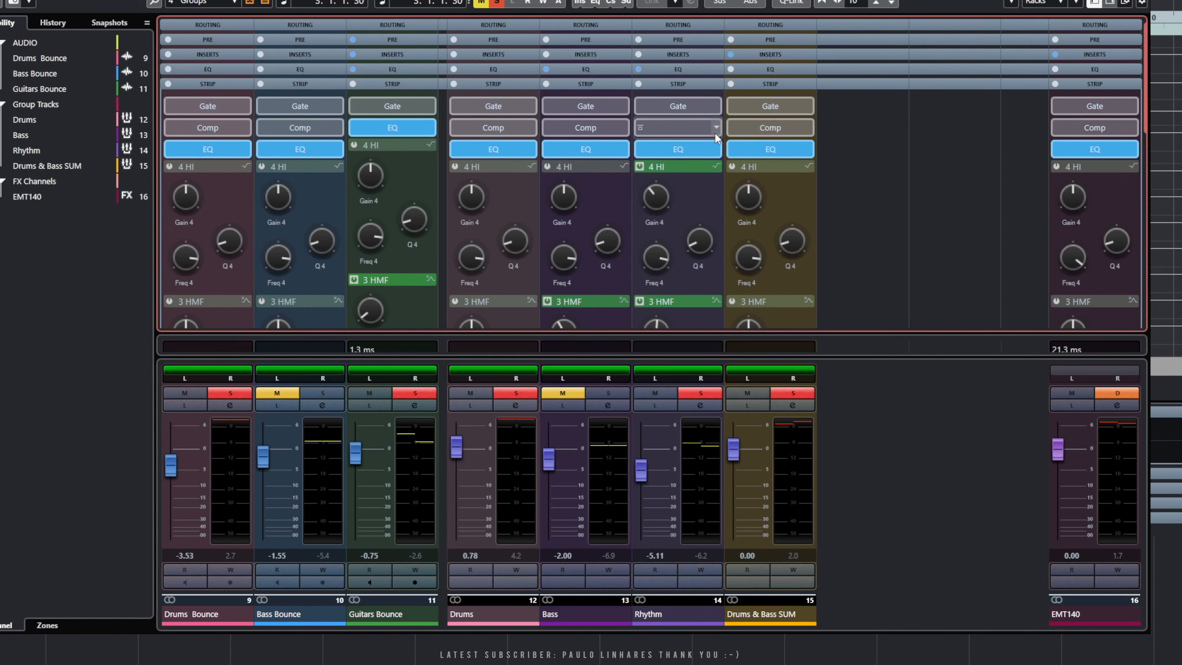
{"action": "left_click", "coordinate": [692, 86]}
{"action": "left_click", "coordinate": [688, 83]}
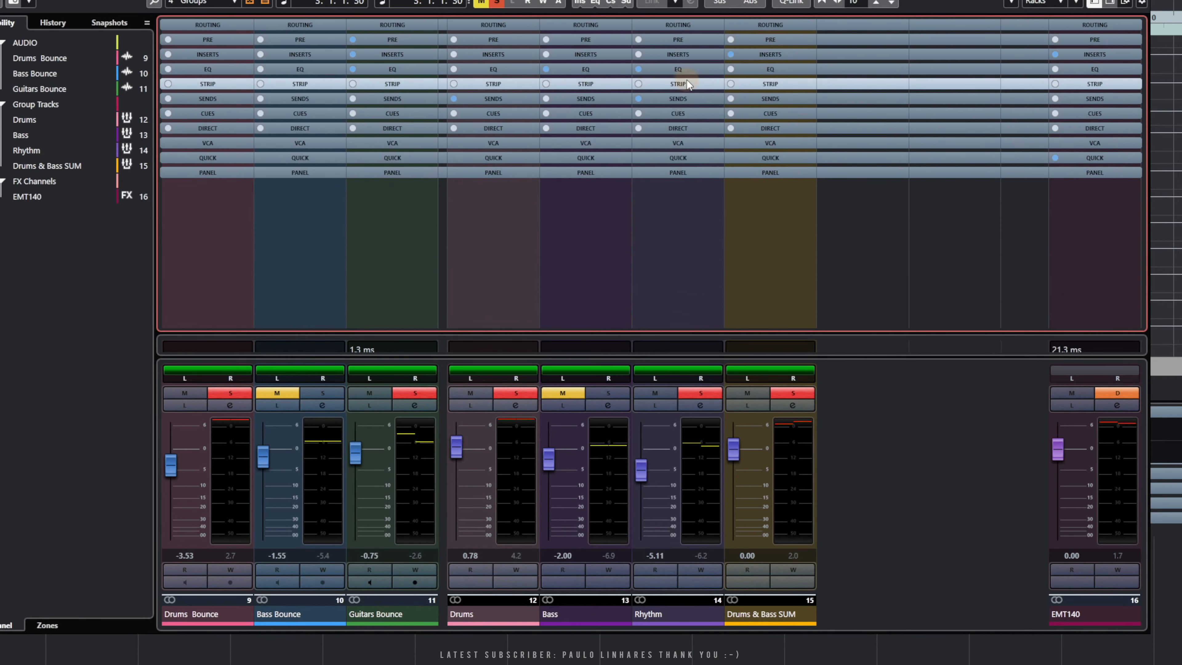
{"action": "left_click", "coordinate": [686, 80]}
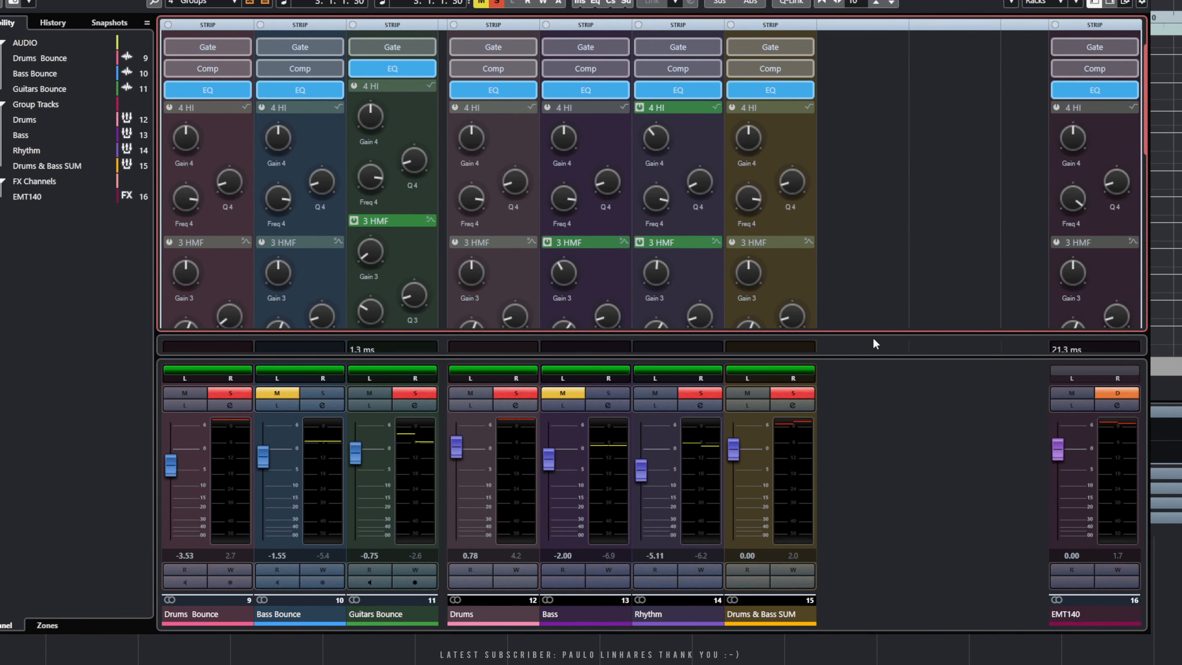
Enlarge the mixer's rack area by shrinking the fader section beneath it.
{"action": "left_click_drag", "start_coordinate": [874, 355], "coordinate": [873, 443]}
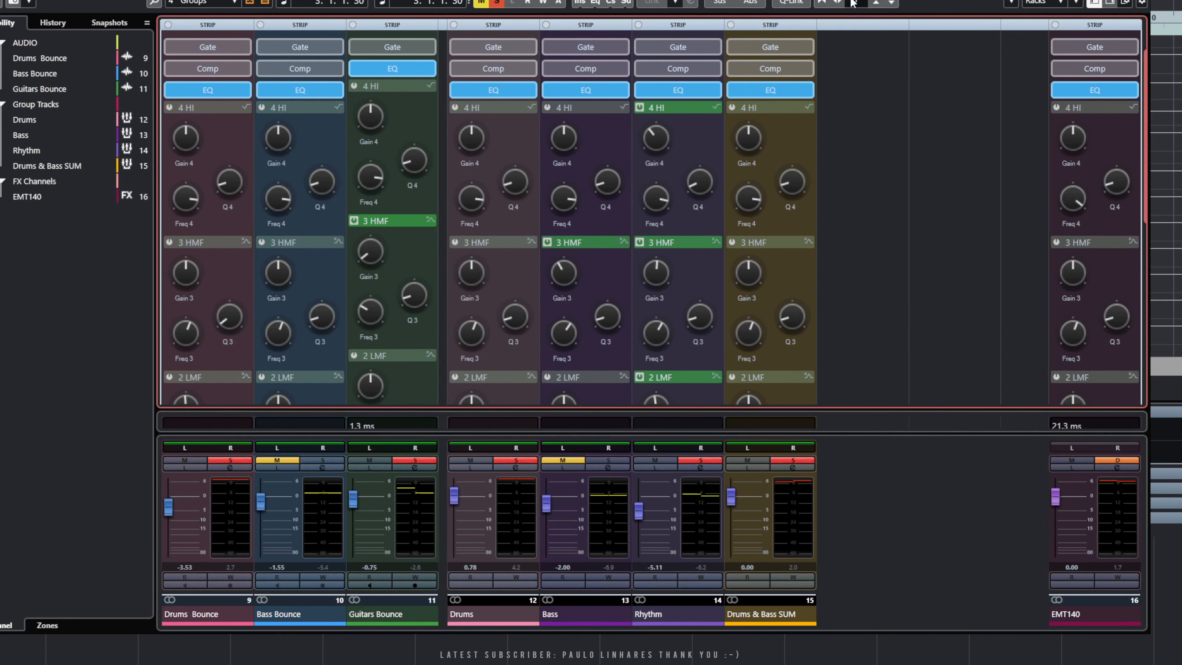
{"action": "left_click", "coordinate": [876, 3]}
{"action": "left_click", "coordinate": [876, 3]}
{"action": "left_click", "coordinate": [892, 3]}
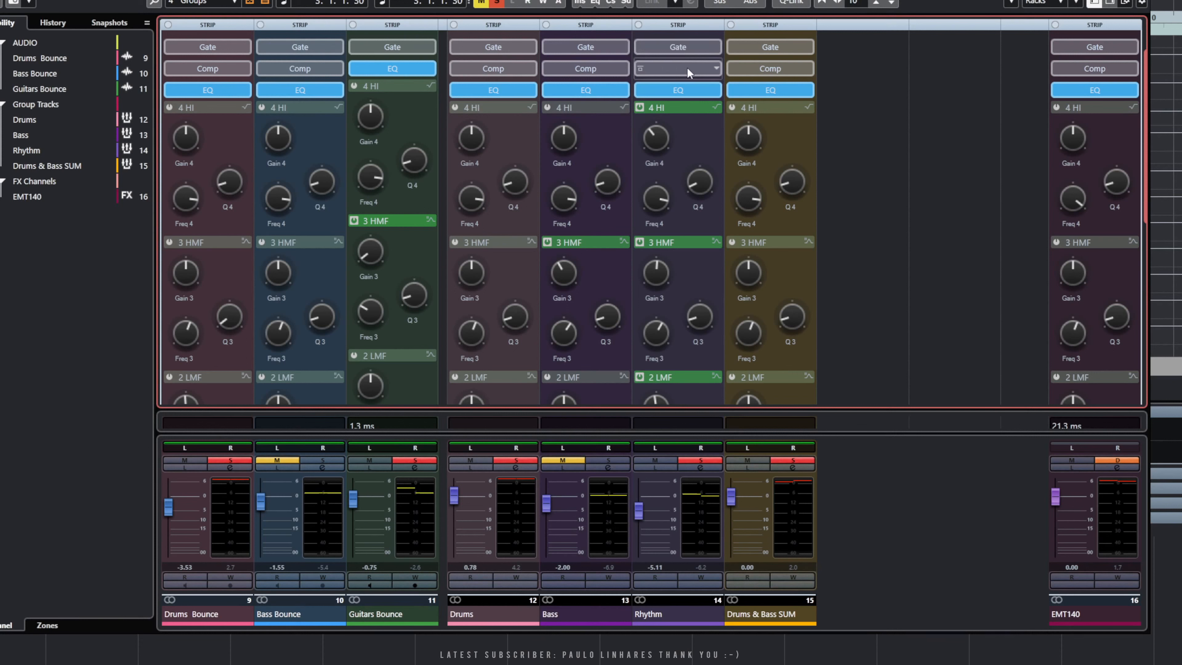
{"action": "left_click", "coordinate": [706, 71]}
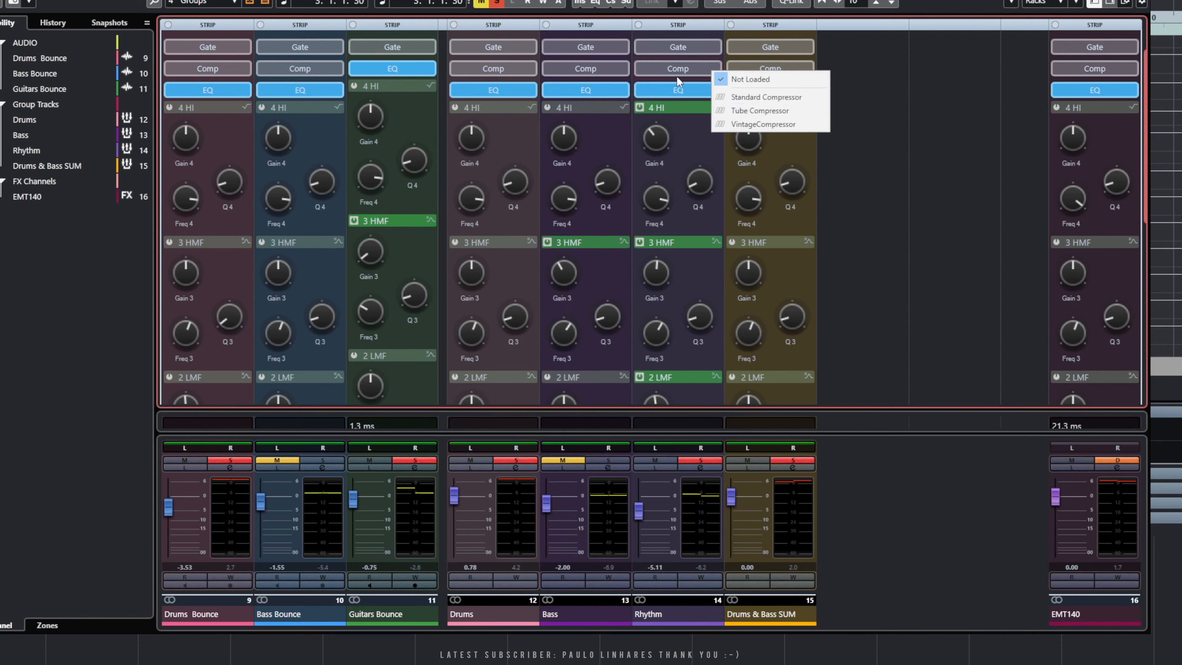
{"action": "left_click", "coordinate": [674, 89]}
{"action": "left_click", "coordinate": [677, 88]}
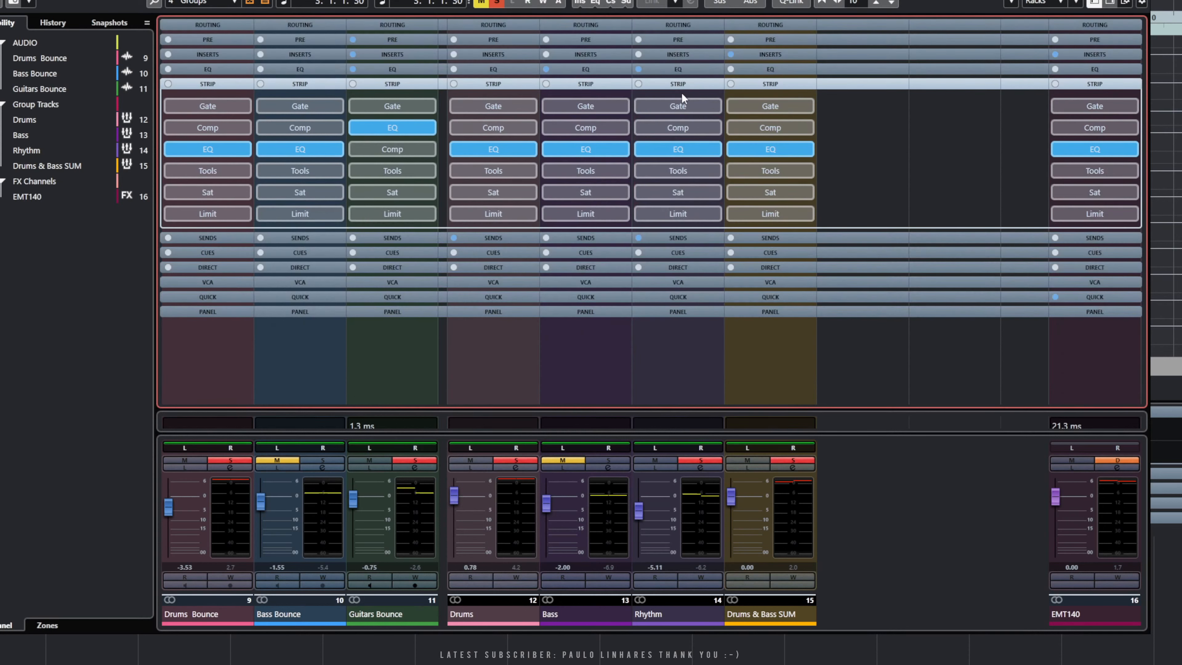
{"action": "left_click", "coordinate": [682, 146]}
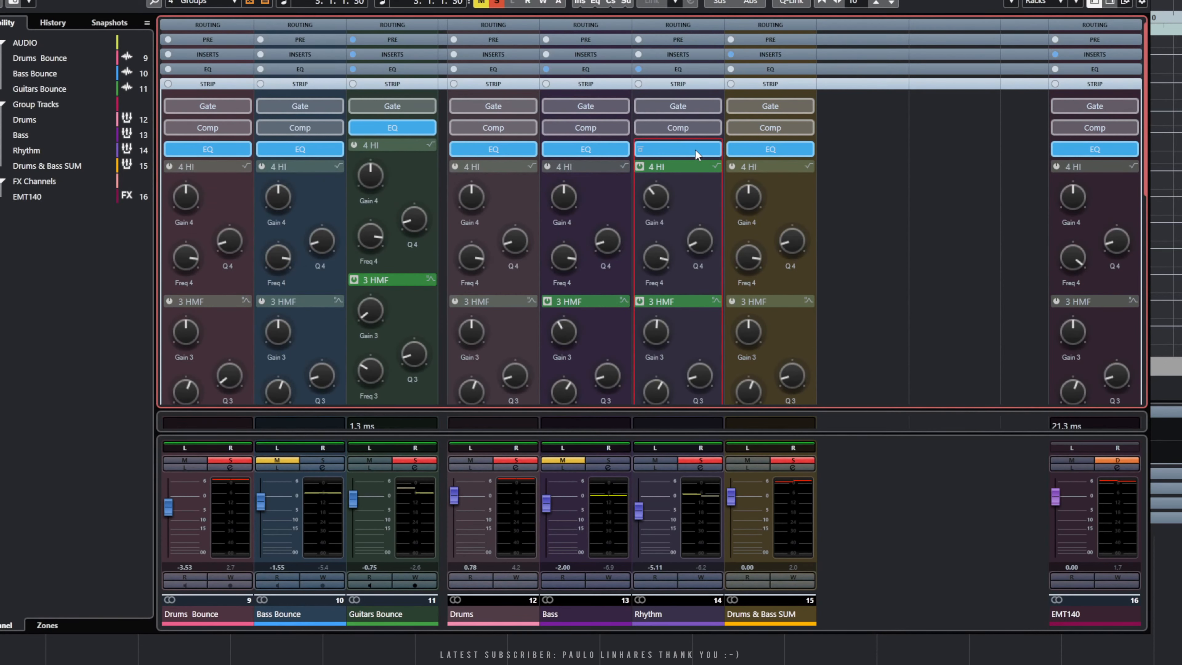
{"action": "left_click", "coordinate": [694, 150]}
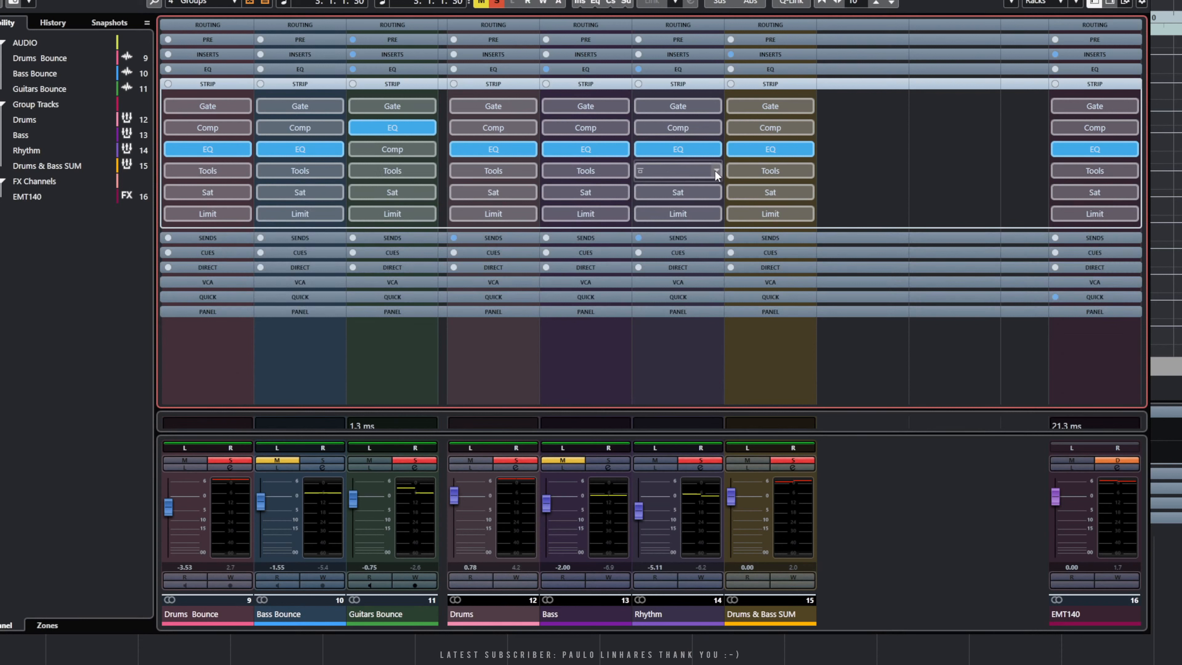
Load the DeEsser in Rhythm's Tools strip module to view its controls and unload it again.
{"action": "left_click", "coordinate": [716, 170]}
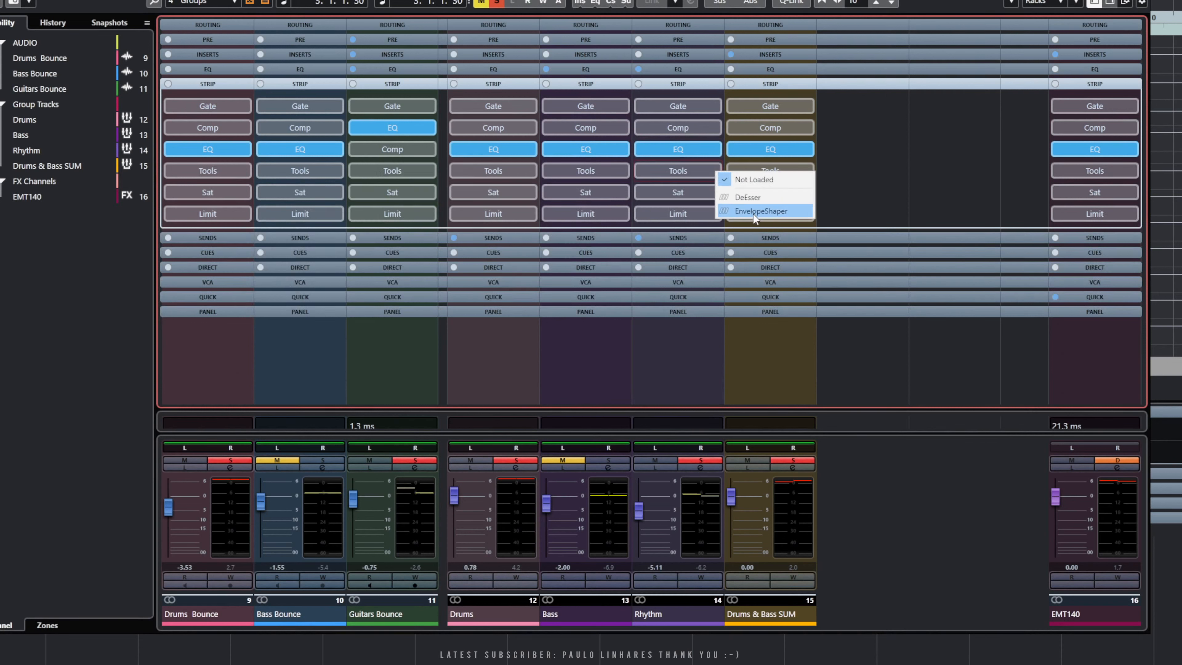
{"action": "left_click", "coordinate": [749, 200]}
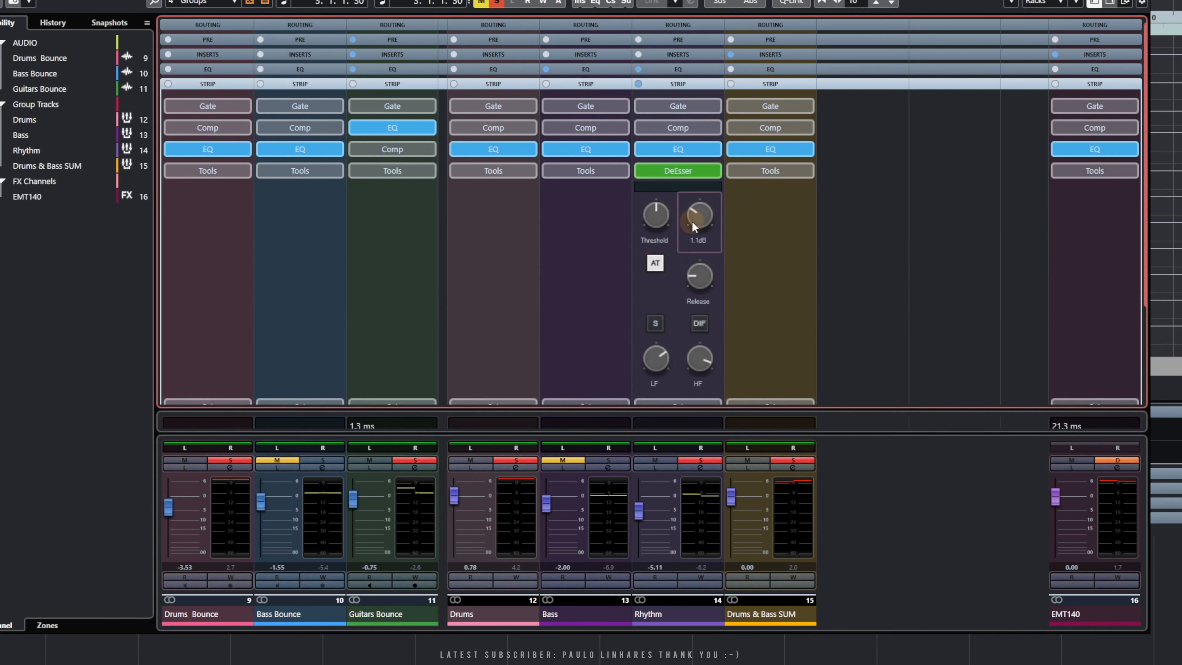
{"action": "left_click", "coordinate": [713, 170]}
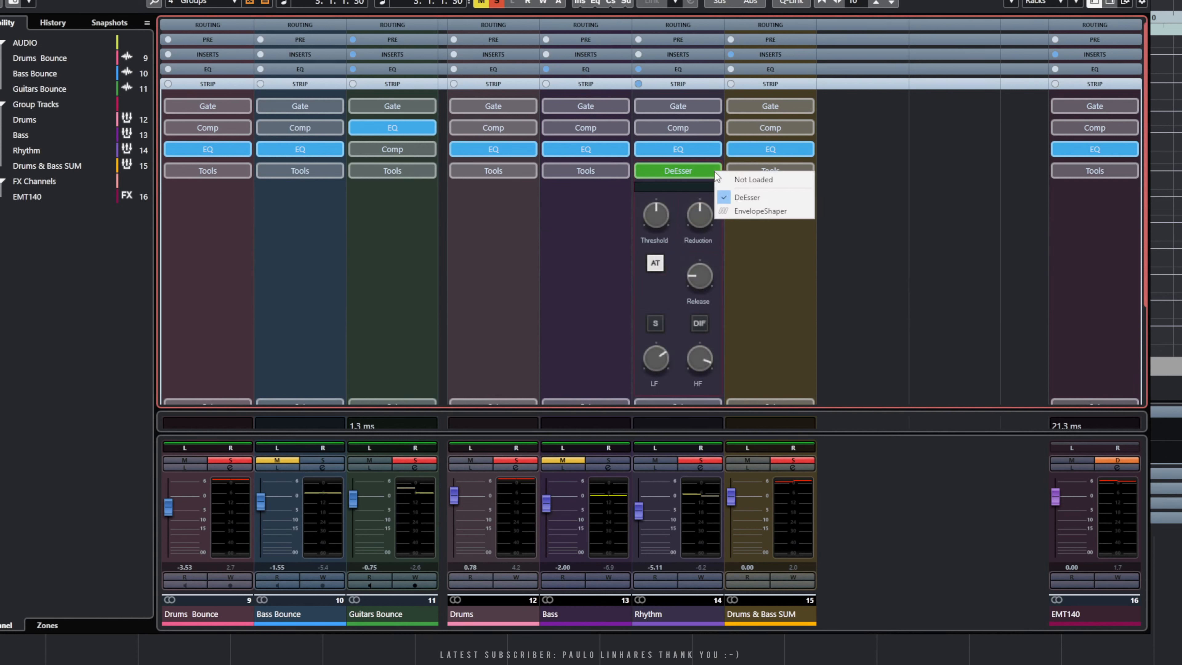
{"action": "left_click", "coordinate": [741, 181]}
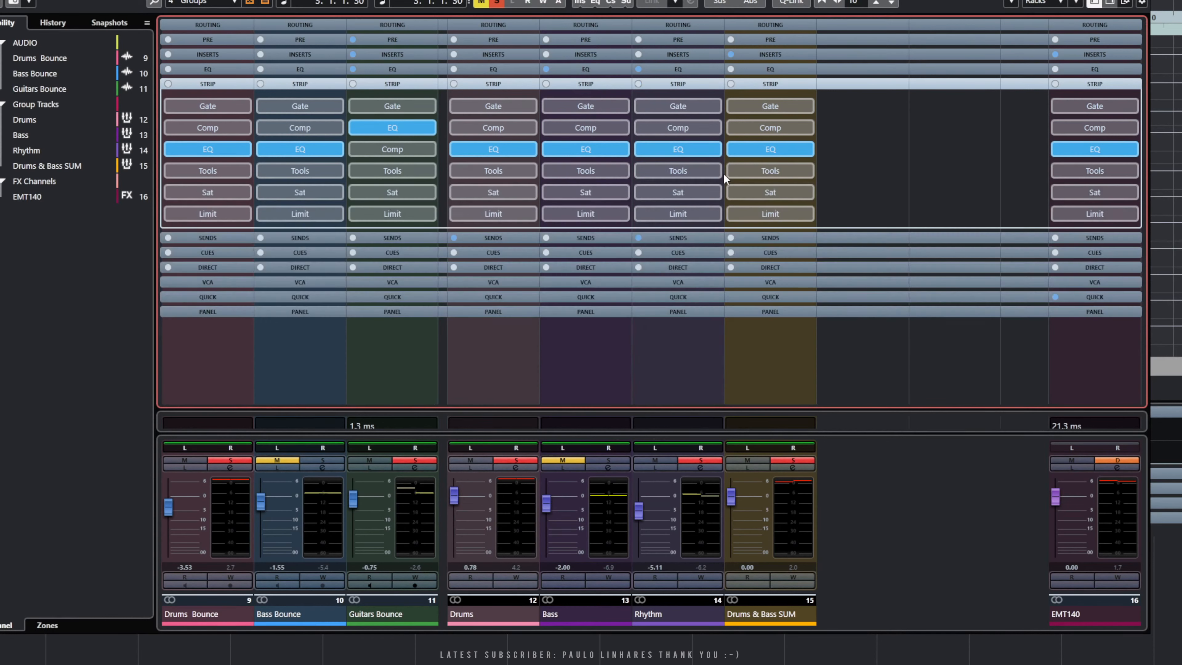
Load a saturation processor in Rhythm's Sat strip module, view its controls and return to the EQ rack.
{"action": "left_click", "coordinate": [715, 194]}
{"action": "left_click", "coordinate": [761, 220]}
{"action": "scroll", "coordinate": [701, 365], "scroll_direction": "down", "scroll_amount": 3}
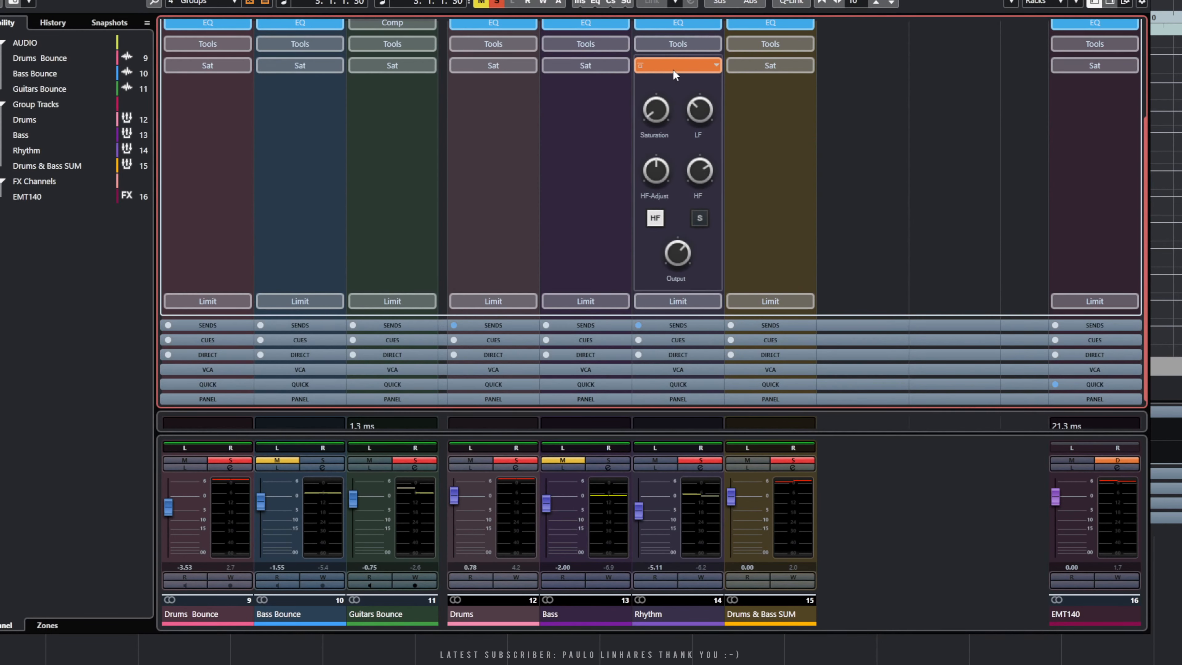
{"action": "scroll", "coordinate": [674, 67], "scroll_direction": "up", "scroll_amount": 5}
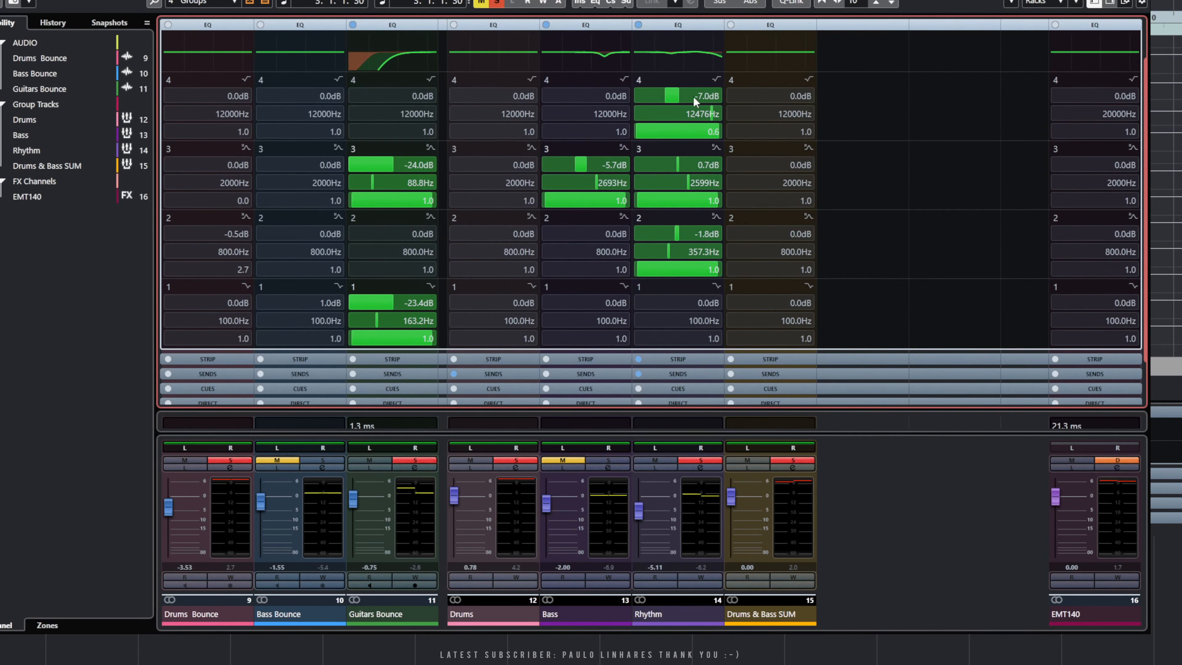
Collapse the EQ rack, expand the channel strip rack and unload Magneto II from the Rhythm channel.
{"action": "left_click", "coordinate": [687, 27]}
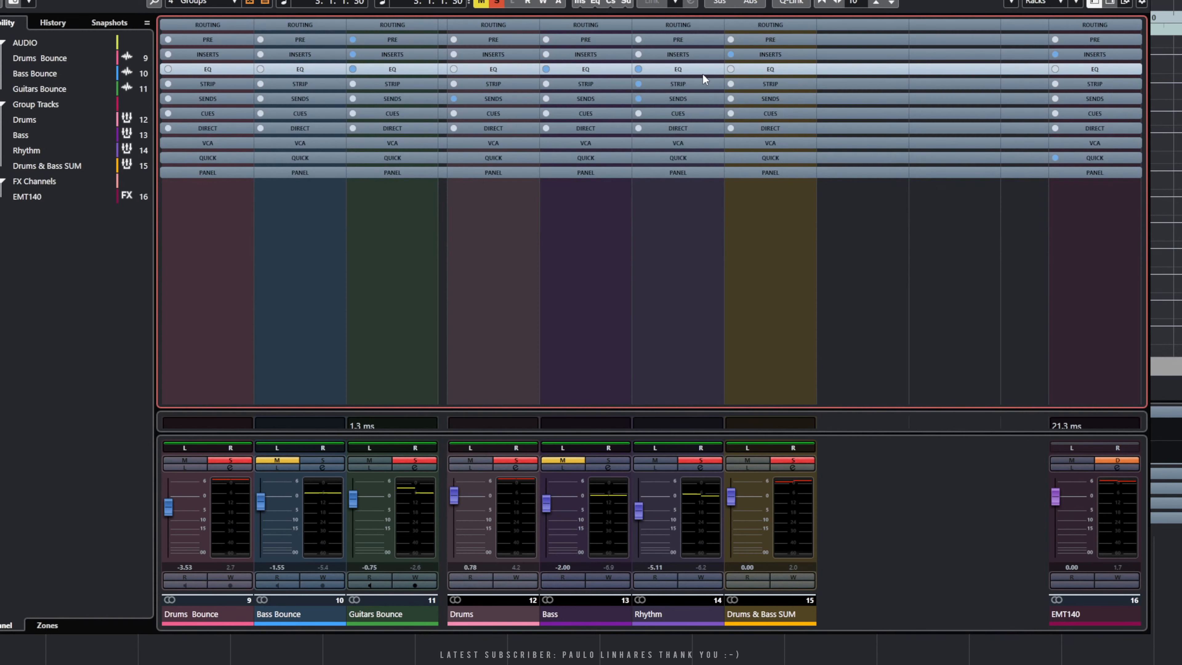
{"action": "left_click", "coordinate": [678, 85]}
{"action": "left_click", "coordinate": [713, 192]}
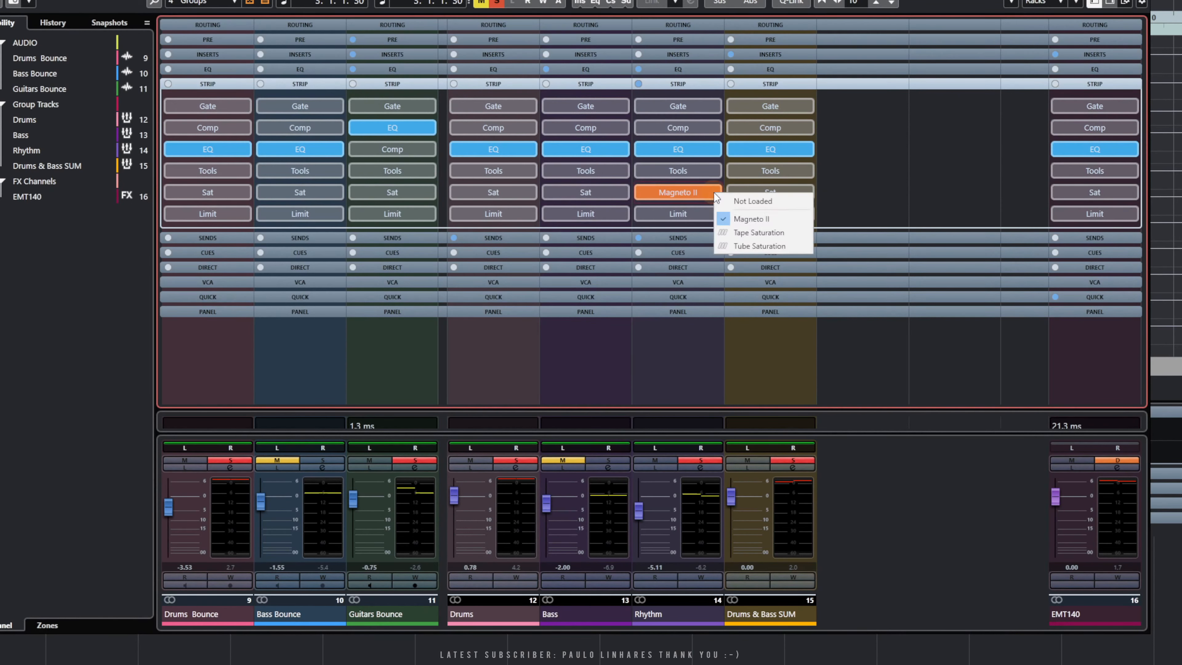
{"action": "left_click", "coordinate": [742, 201]}
Load the Brickwall Limiter on the Rhythm channel's strip, unload it again and collapse the strip rack.
{"action": "left_click", "coordinate": [713, 213]}
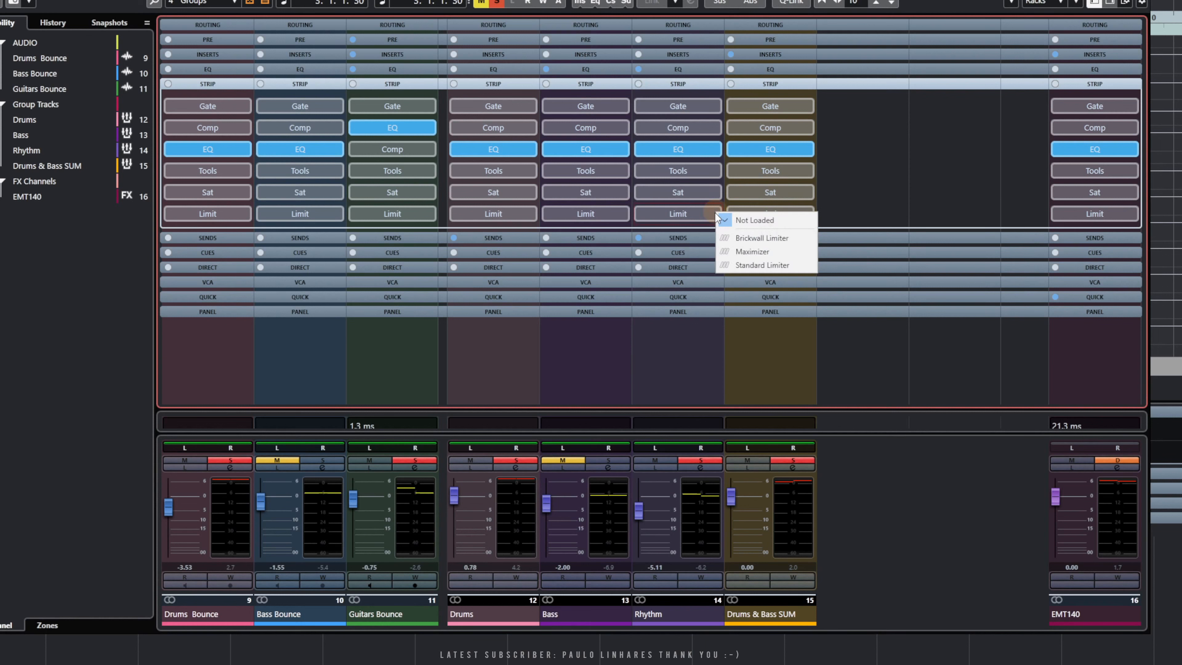
{"action": "left_click", "coordinate": [768, 238]}
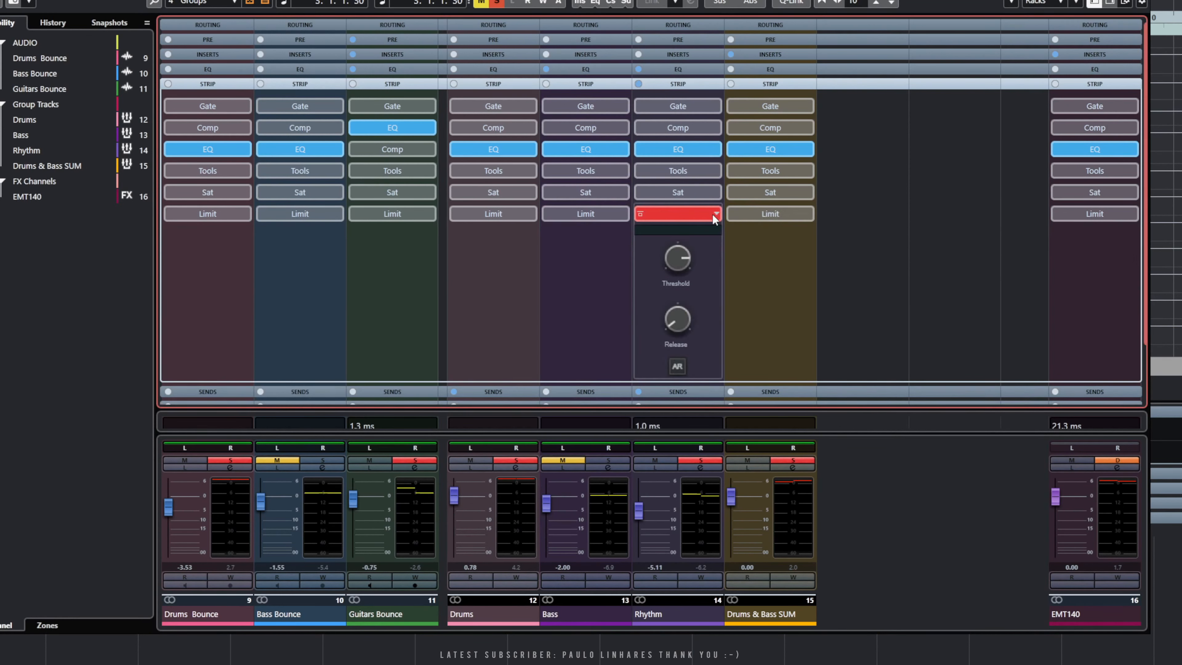
{"action": "left_click", "coordinate": [713, 214]}
{"action": "left_click", "coordinate": [742, 227]}
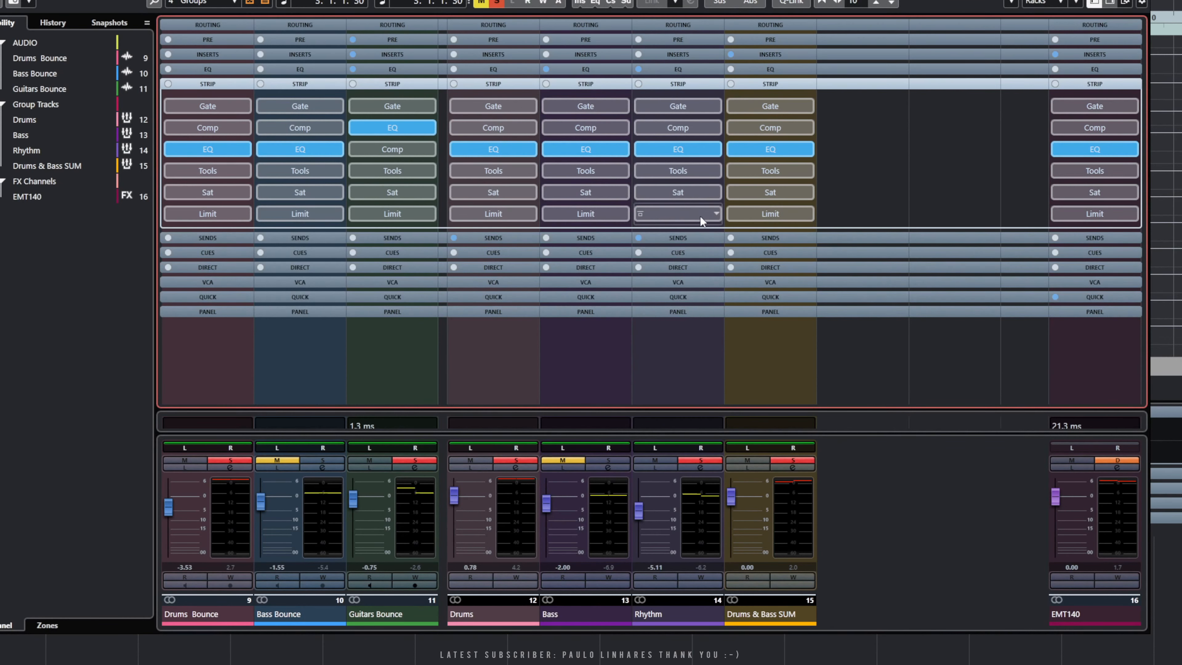
{"action": "left_click", "coordinate": [690, 82]}
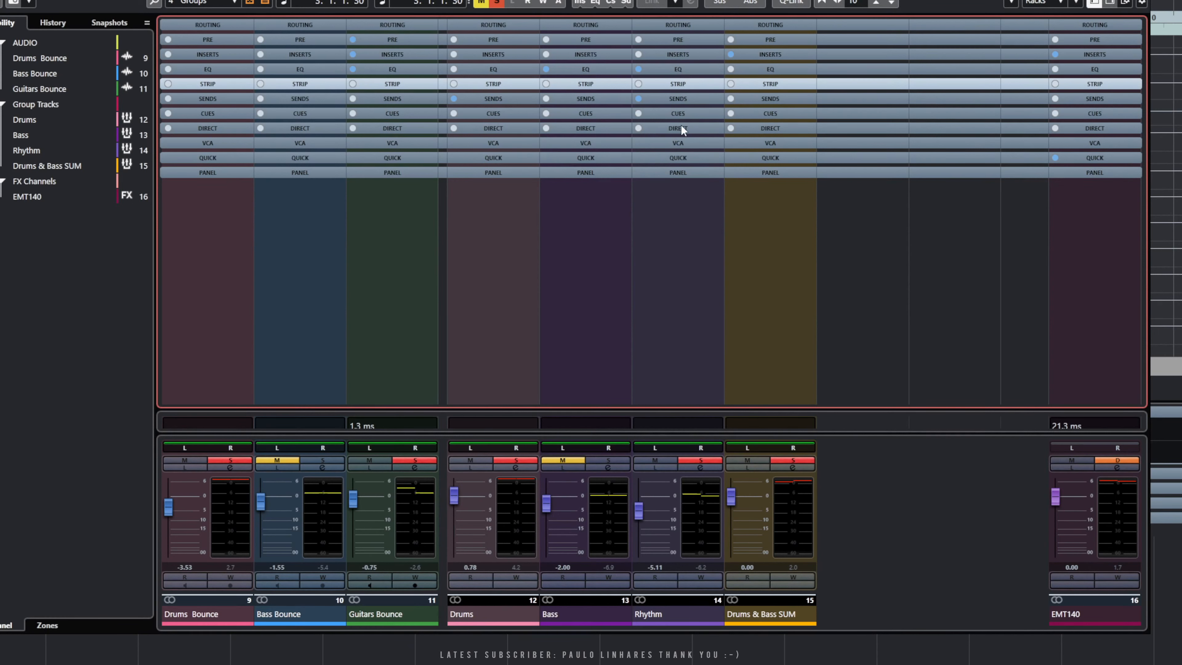
Expand the cue sends rack and try the Rhythm channel's Cans Amp send, switching it on and off again.
{"action": "left_click", "coordinate": [677, 113]}
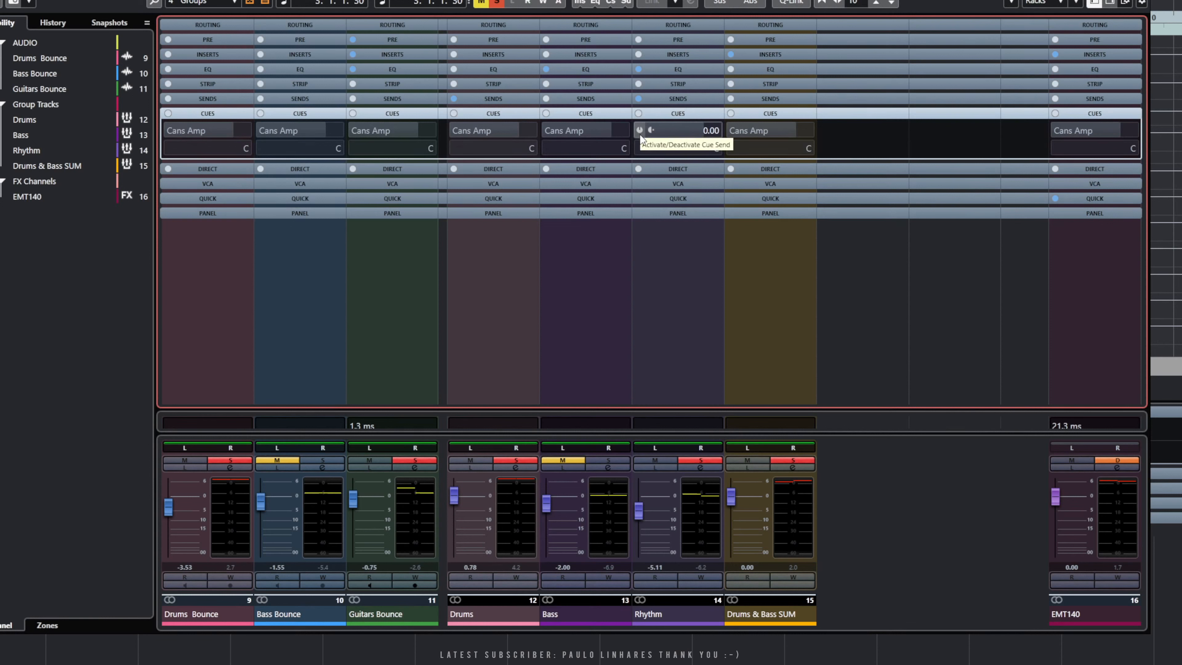
{"action": "left_click", "coordinate": [640, 131]}
{"action": "mouse_move", "coordinate": [701, 132]}
{"action": "left_mouse_down"}
{"action": "mouse_move", "coordinate": [661, 129]}
{"action": "mouse_move", "coordinate": [697, 131]}
{"action": "left_mouse_up"}
{"action": "left_click", "coordinate": [639, 129]}
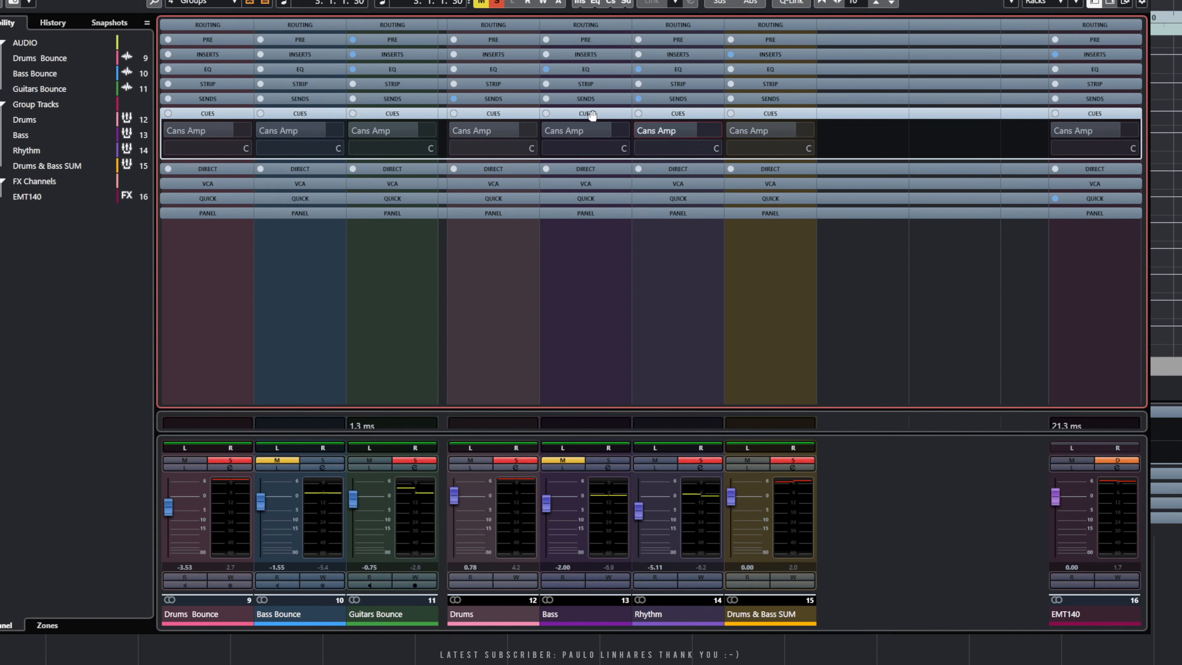
Activate the Cans Amp cue sends on Drums, Bass and Rhythm and lower their levels, with Drums at -3.98.
{"action": "left_click", "coordinate": [509, 135]}
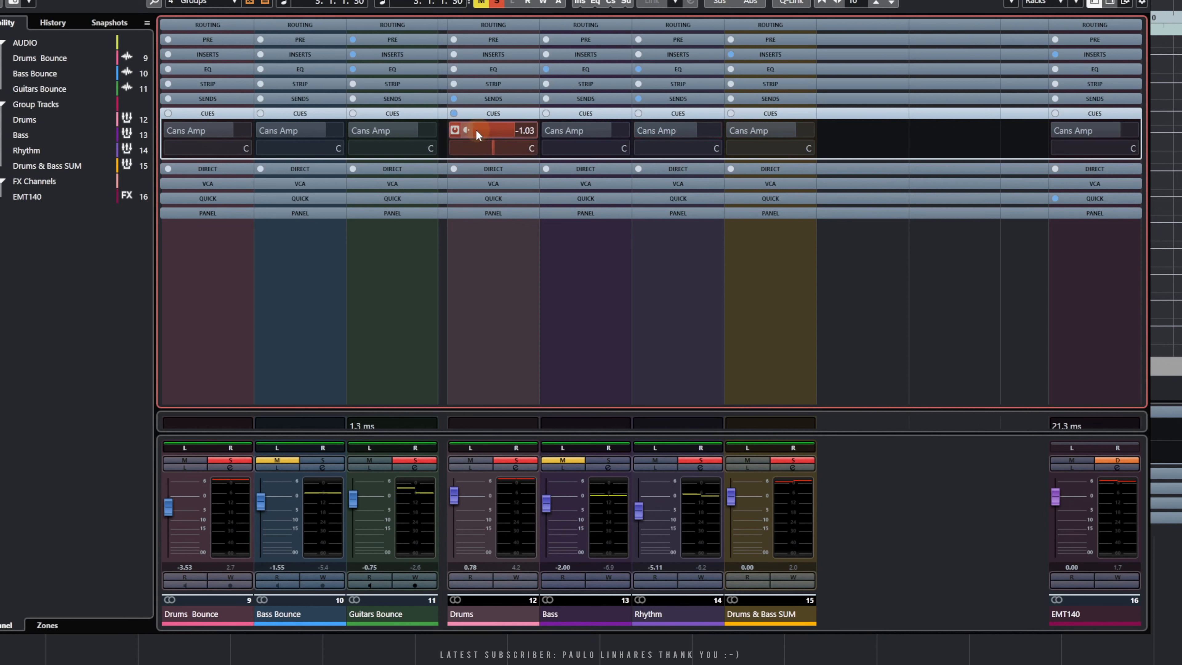
{"action": "mouse_move", "coordinate": [542, 130]}
{"action": "left_mouse_down"}
{"action": "mouse_move", "coordinate": [568, 134]}
{"action": "mouse_move", "coordinate": [527, 141]}
{"action": "left_mouse_up"}
{"action": "left_click", "coordinate": [549, 128]}
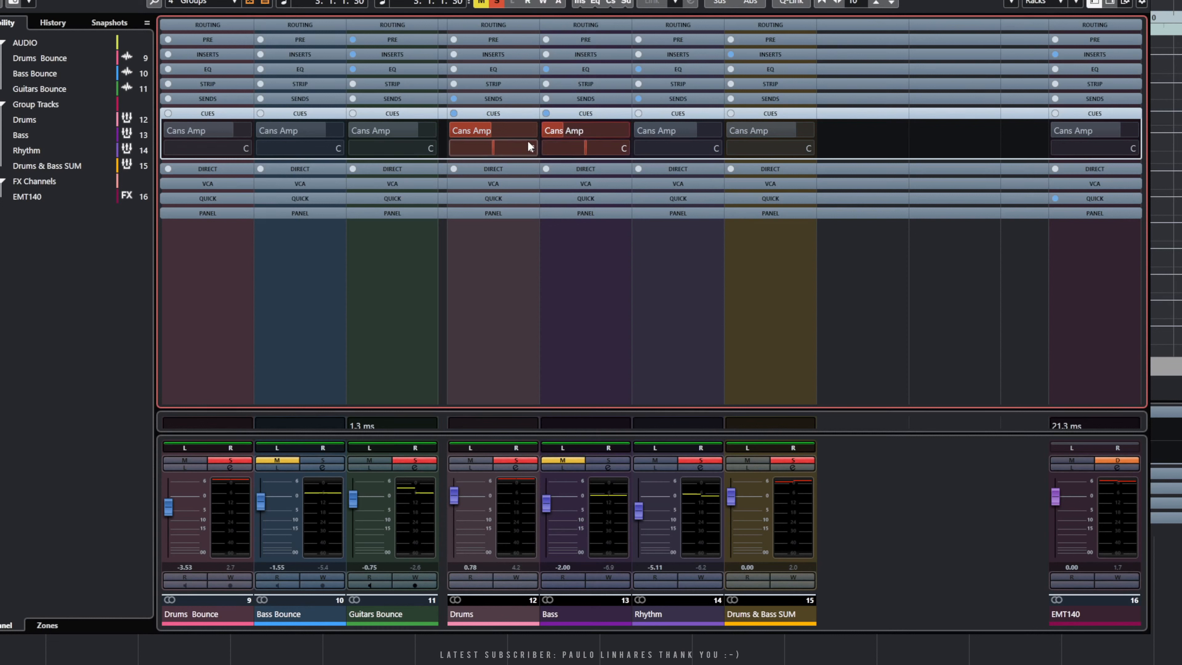
{"action": "left_click", "coordinate": [641, 130]}
{"action": "left_click_drag", "start_coordinate": [695, 132], "coordinate": [654, 130]}
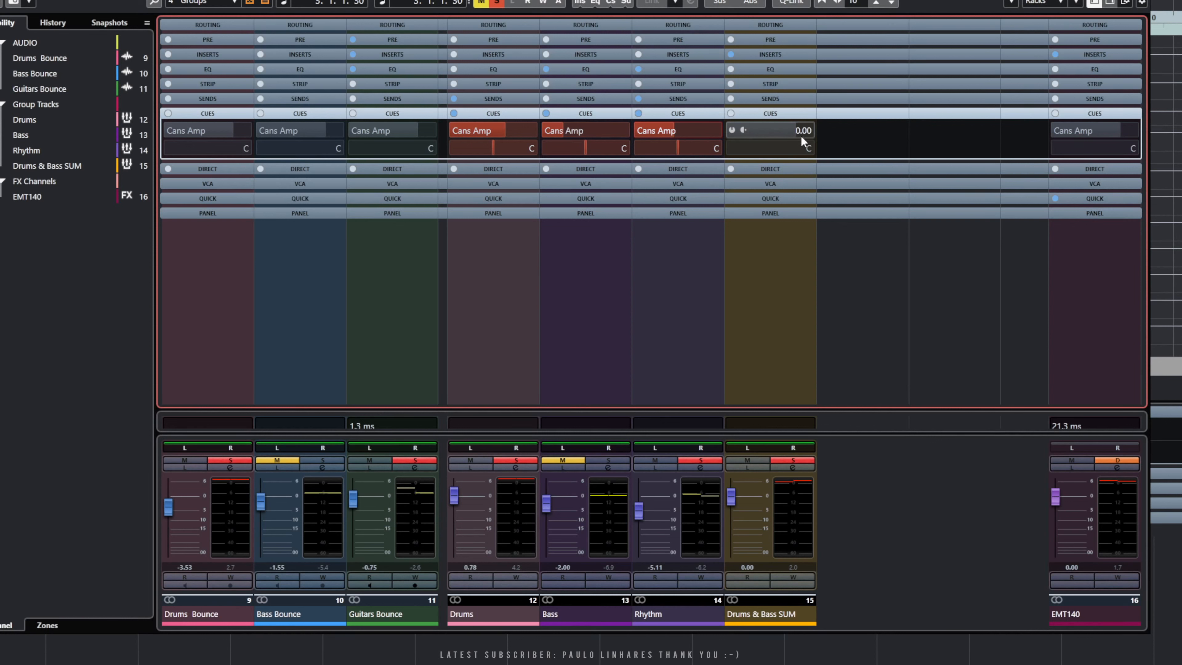
Clear the Rhythm channel's Cans Amp cue send and copy the cleared send.
{"action": "right_click", "coordinate": [689, 129]}
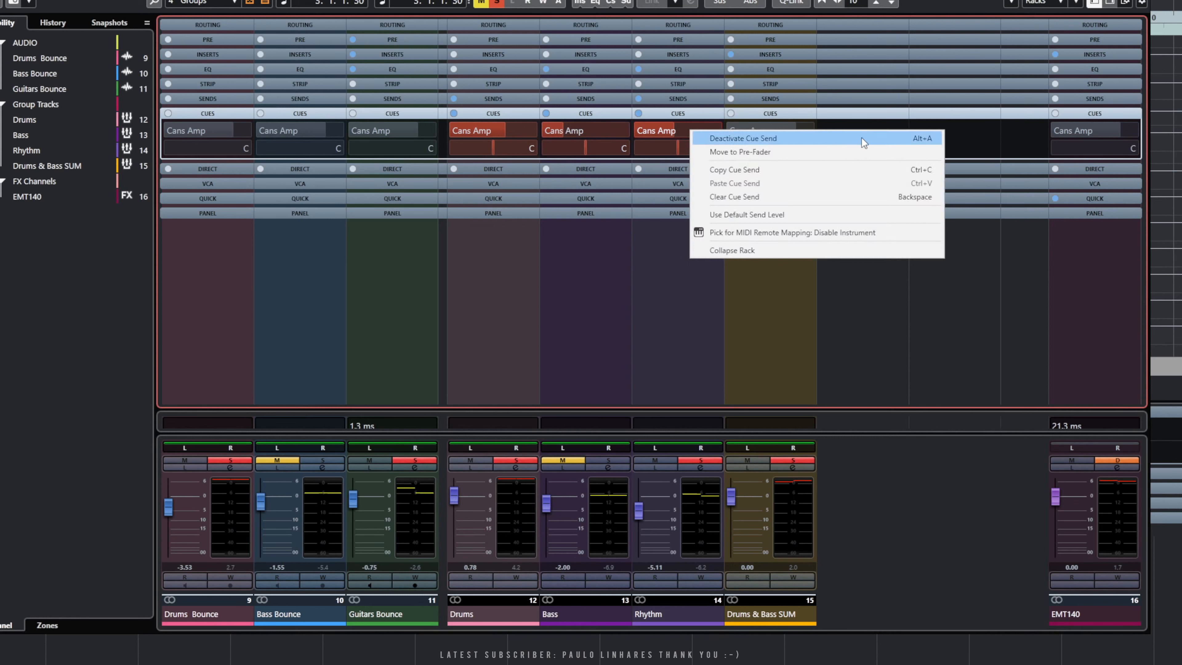
{"action": "left_click", "coordinate": [754, 197]}
{"action": "right_click", "coordinate": [674, 134]}
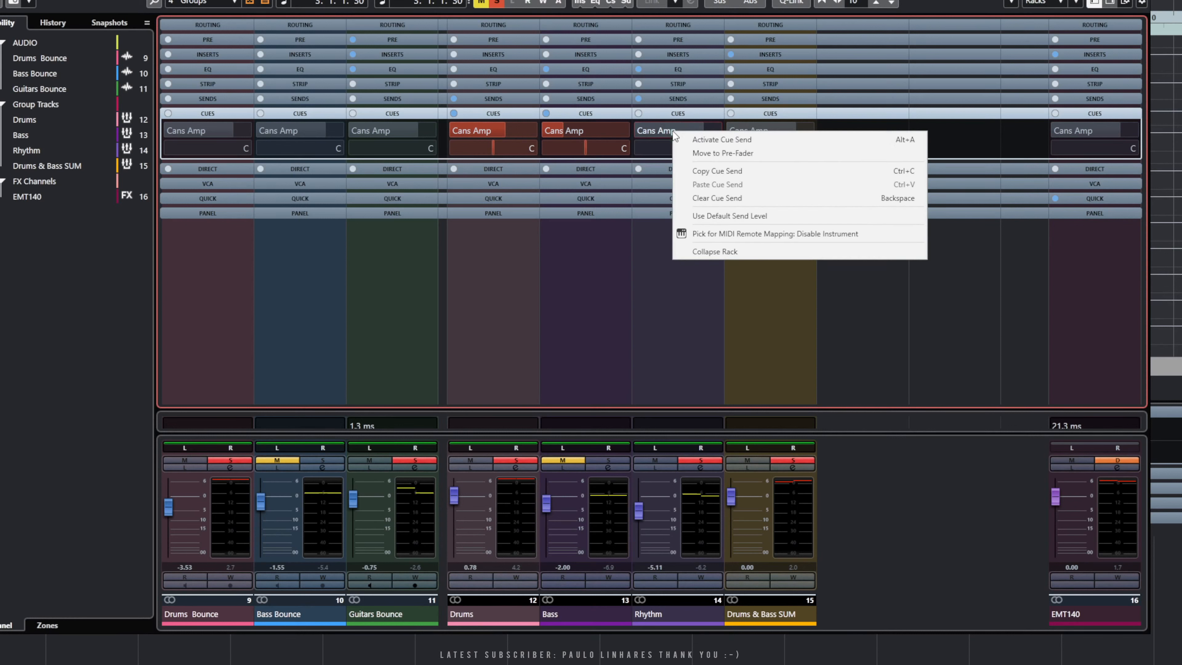
{"action": "left_click", "coordinate": [743, 175]}
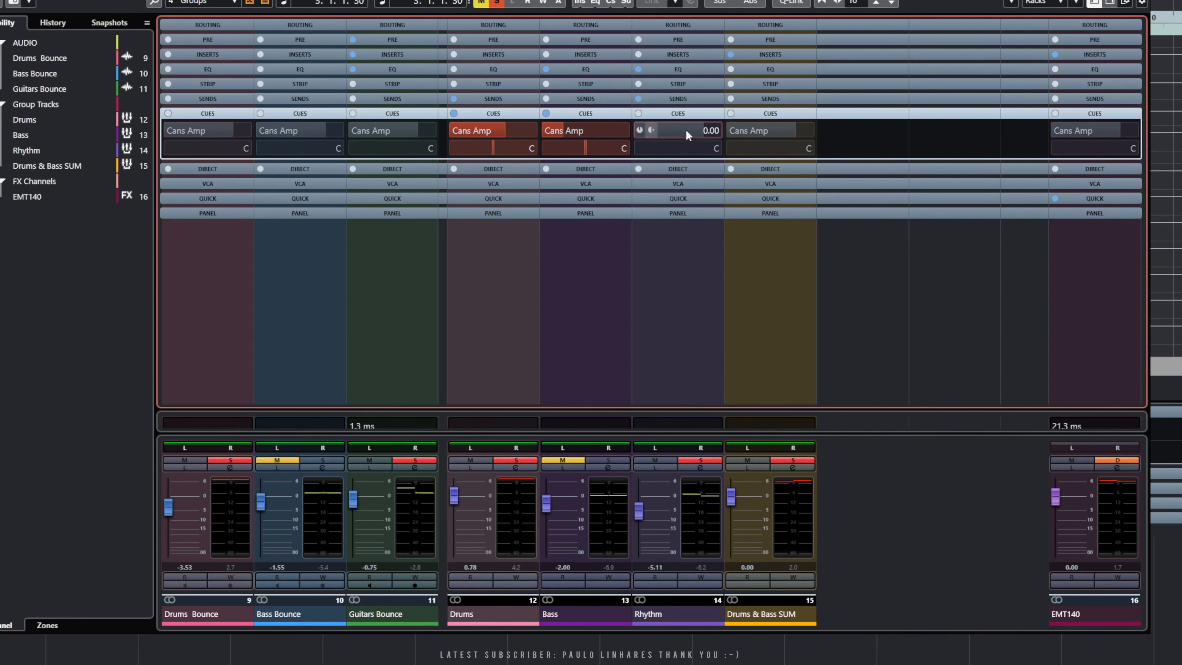
Copy the Drums channel's Cans Amp cue send and paste it onto the Rhythm channel.
{"action": "right_click", "coordinate": [484, 130]}
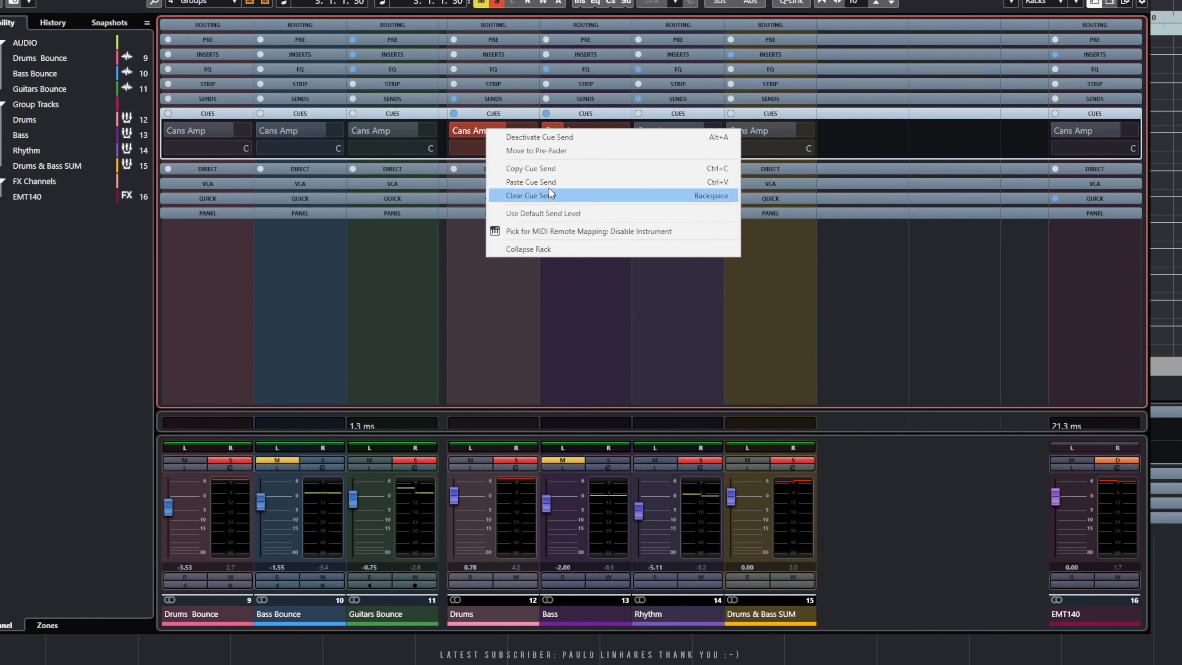
{"action": "left_click", "coordinate": [551, 169]}
{"action": "right_click", "coordinate": [665, 130]}
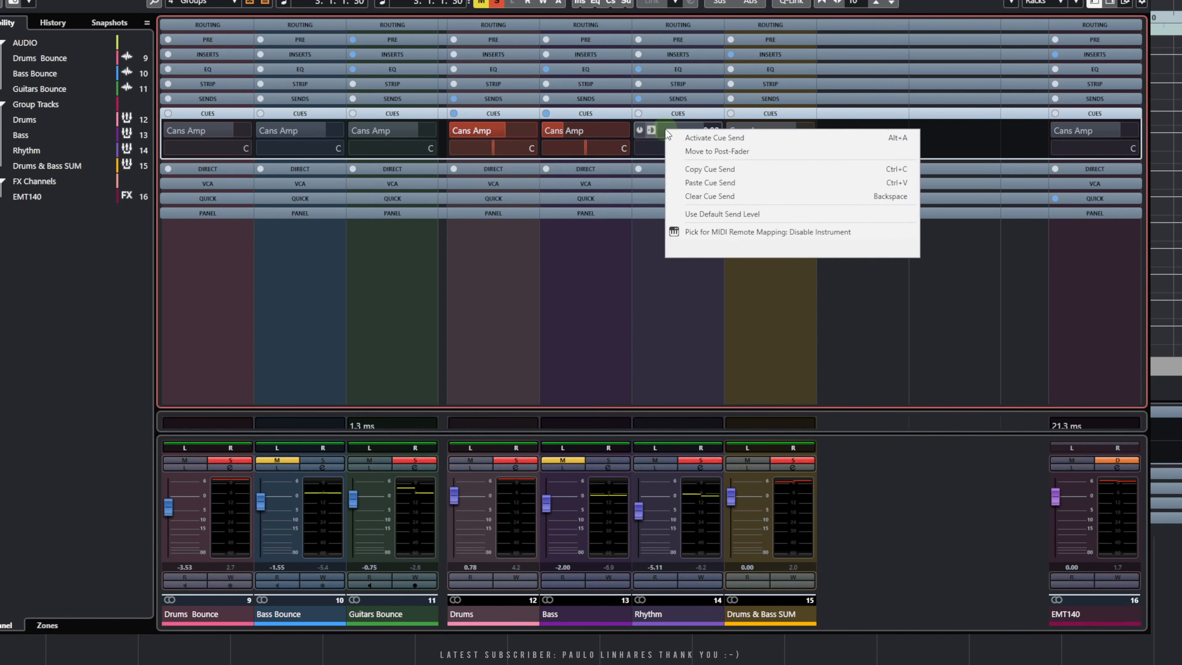
{"action": "left_click", "coordinate": [730, 181]}
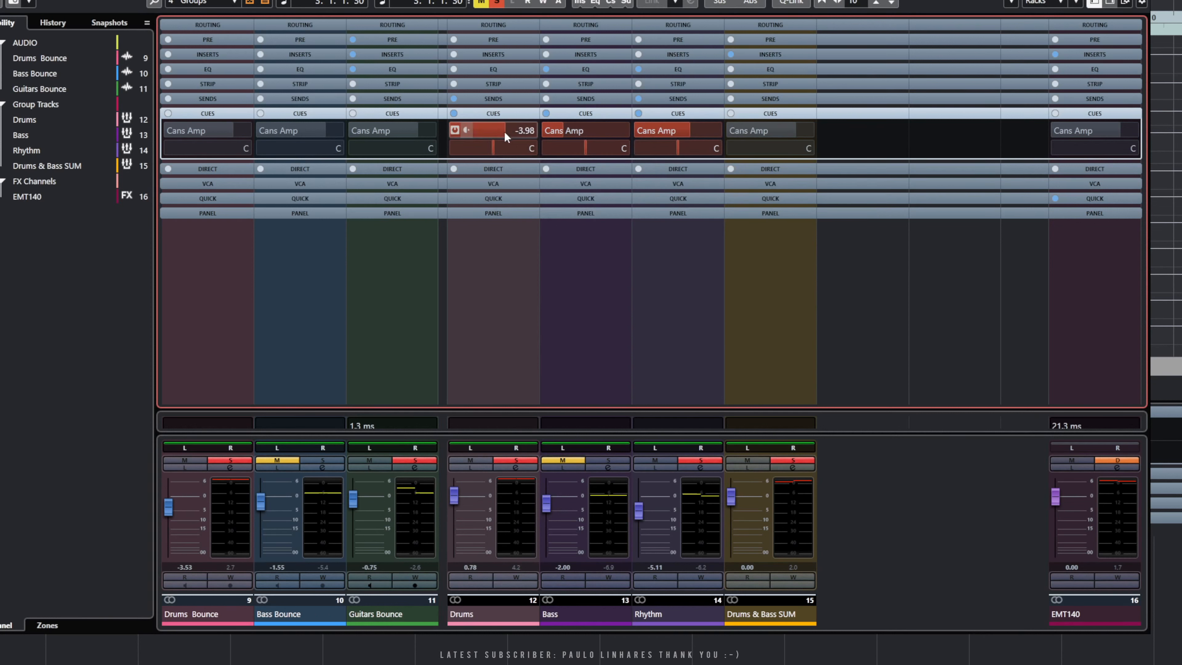
Switch the Drums channel's Cans Amp cue send to pre-fader and return it to post-fader.
{"action": "left_click", "coordinate": [467, 129]}
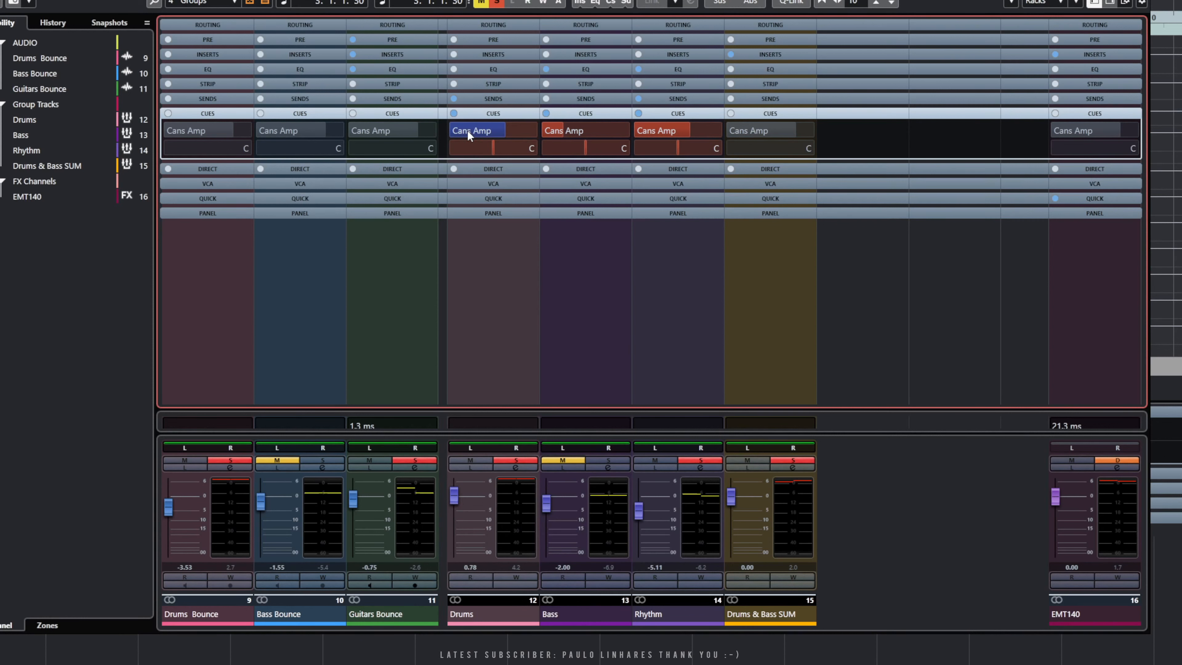
{"action": "left_click", "coordinate": [467, 126]}
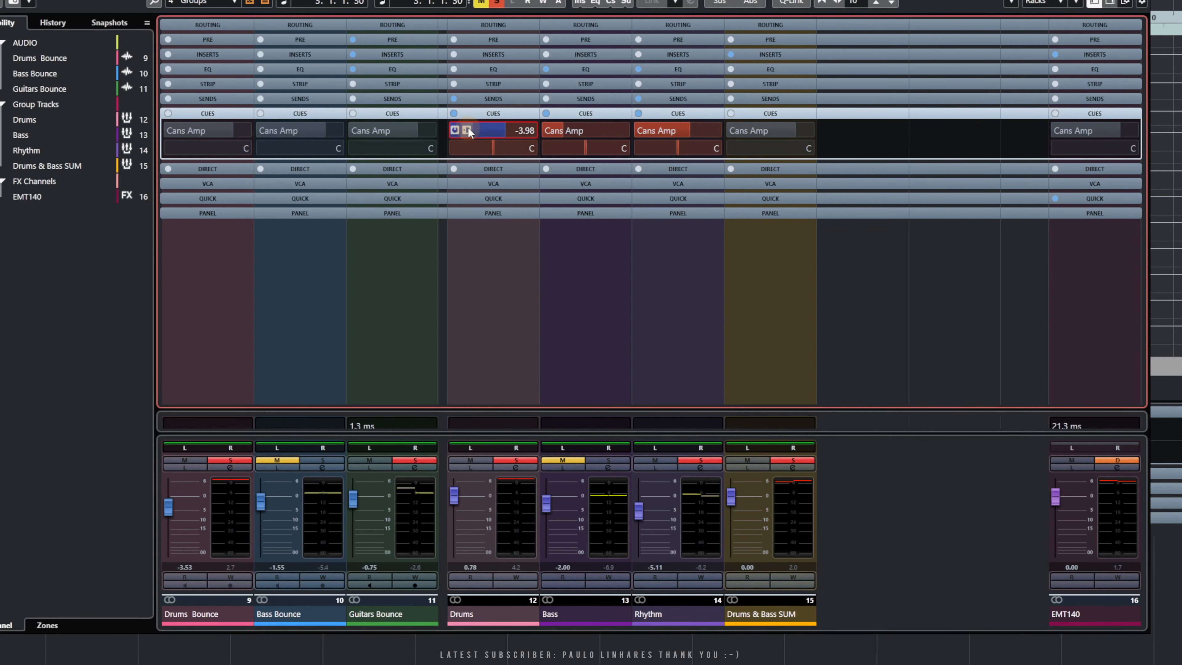
{"action": "left_click", "coordinate": [489, 53]}
Deactivate all solo and mute states across the mixer channels.
{"action": "mouse_move", "coordinate": [737, 74]}
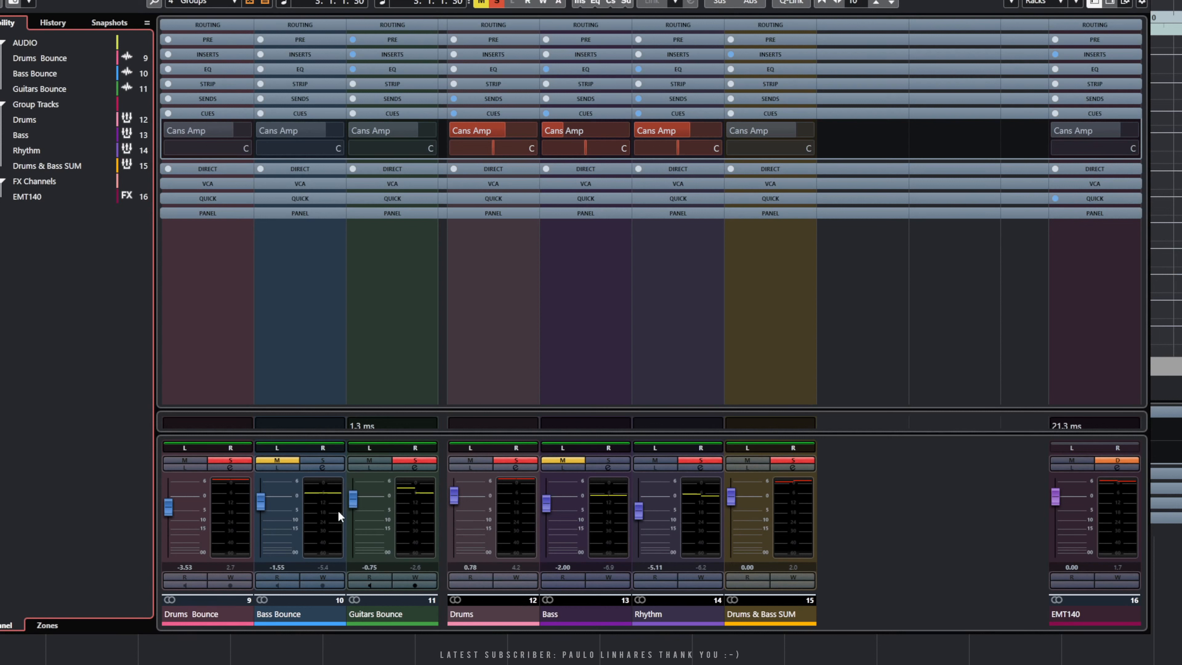
{"action": "left_click", "coordinate": [497, 3]}
{"action": "left_click", "coordinate": [481, 3]}
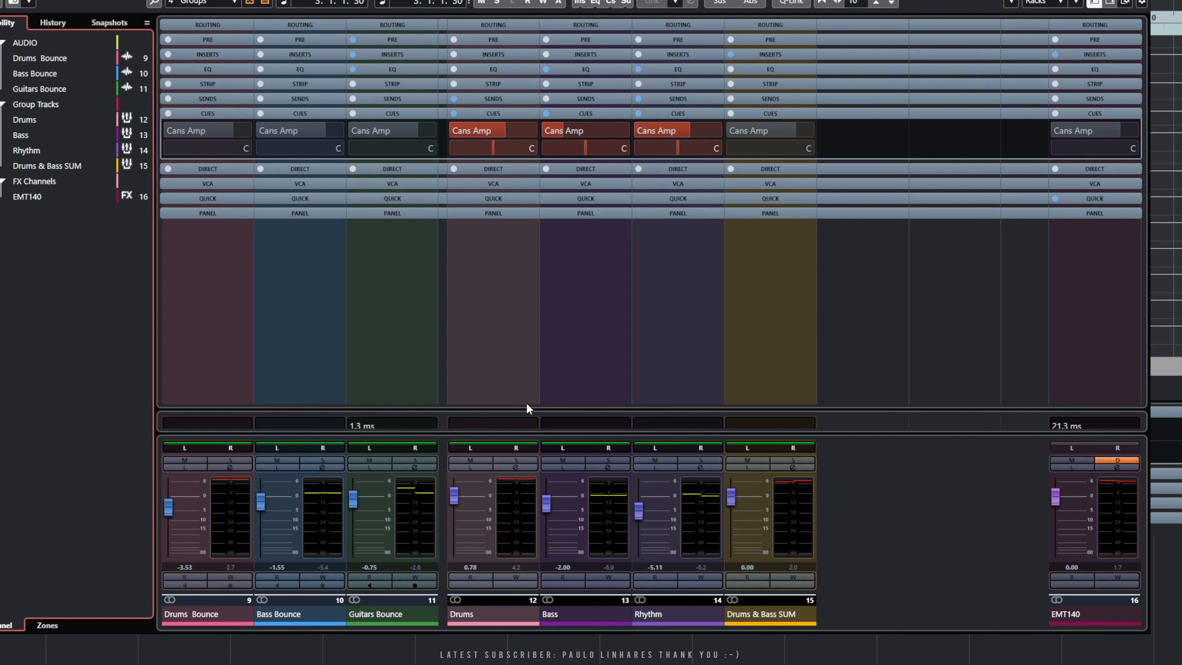
During playback, lower the faders of Drums & Bass SUM to -2.09, Bass to -2.54 and Drums to -1.87.
{"action": "key", "text": "space"}
{"action": "left_click_drag", "start_coordinate": [731, 496], "coordinate": [681, 509]}
{"action": "left_click_drag", "start_coordinate": [549, 508], "coordinate": [548, 510]}
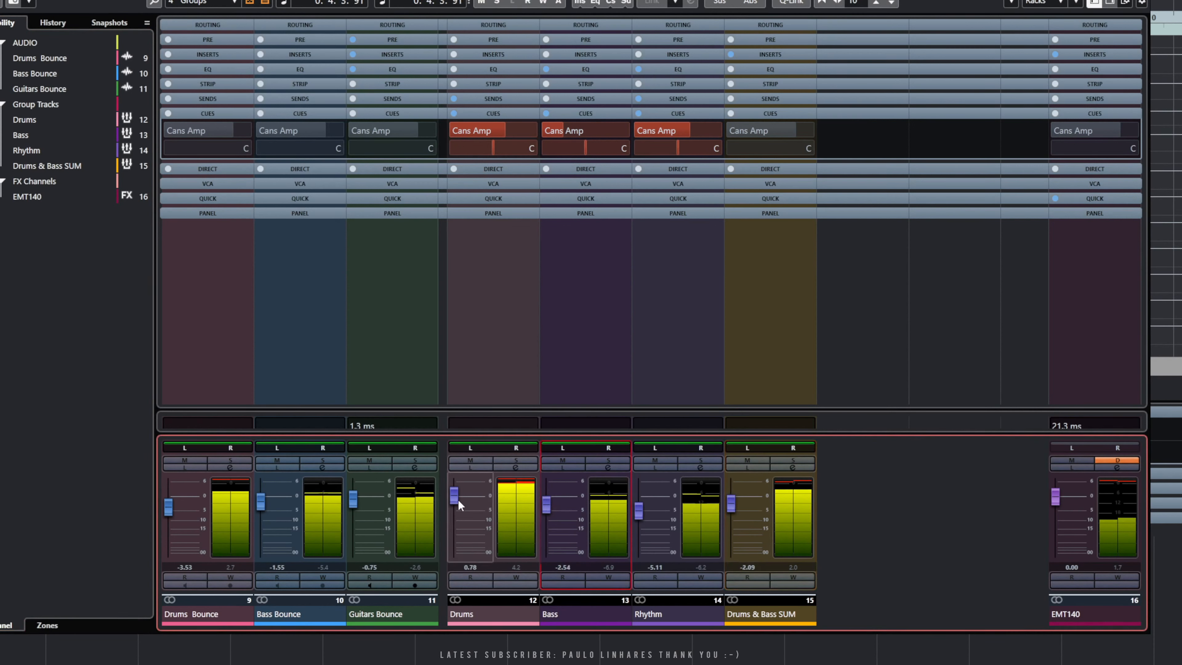
{"action": "left_click_drag", "start_coordinate": [459, 500], "coordinate": [456, 507]}
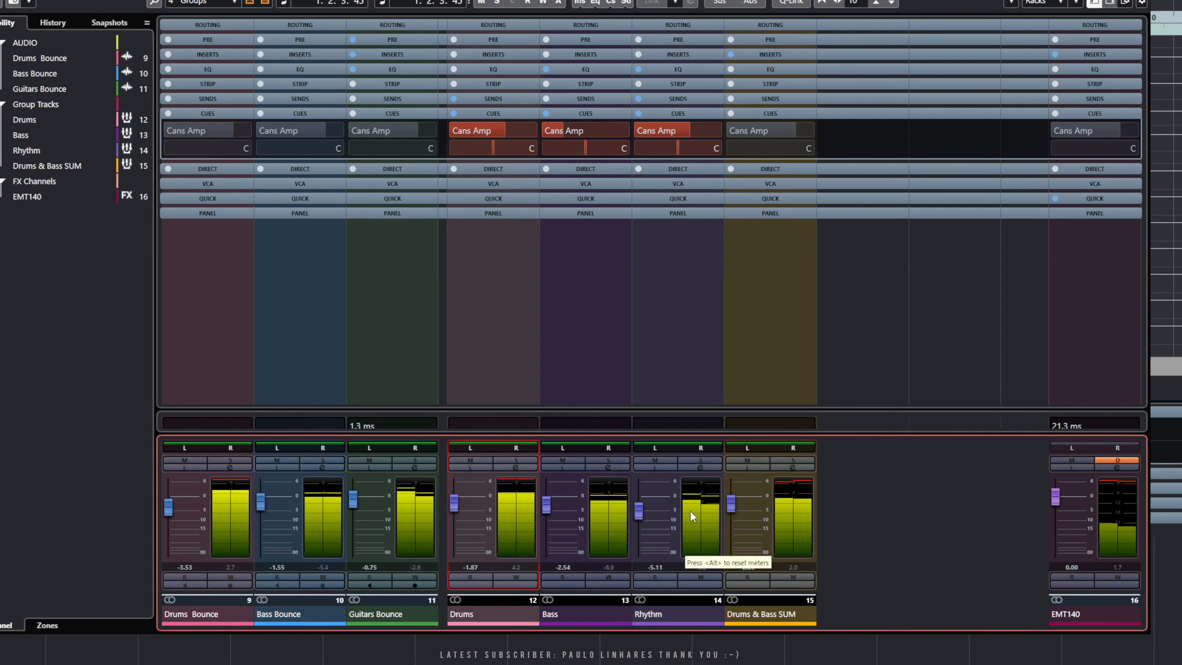
Show the Control Room beside the mixer, expand the Cans Amp section and play the mix to check its level.
{"action": "left_click", "coordinate": [1110, 3]}
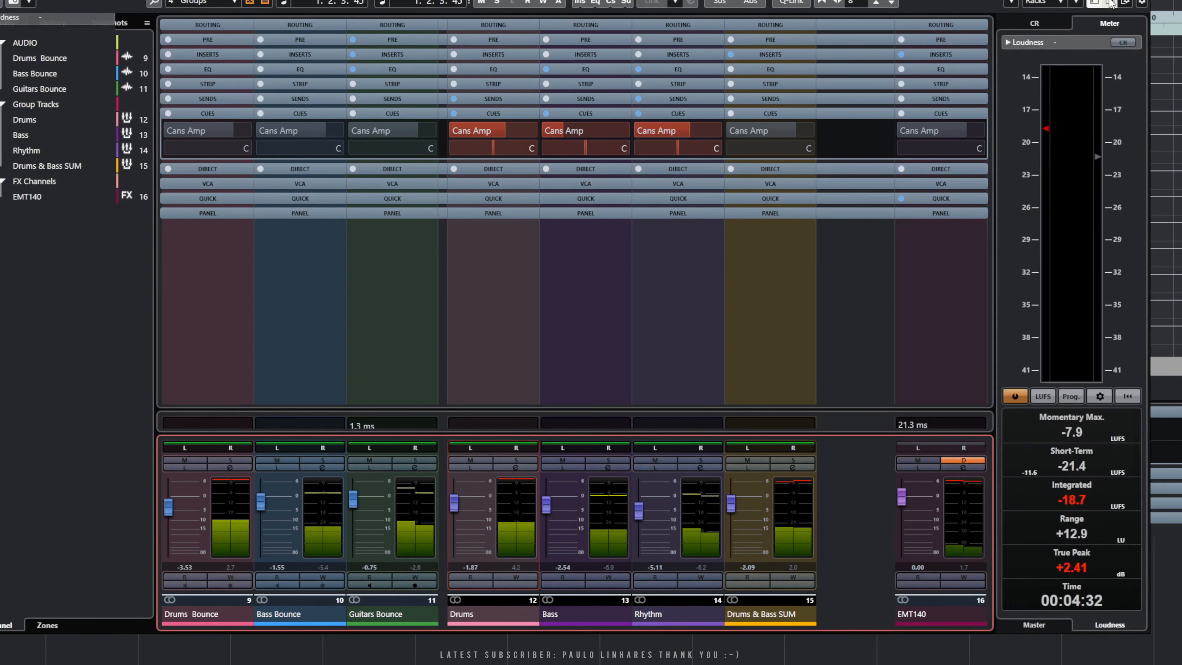
{"action": "left_click", "coordinate": [1034, 23]}
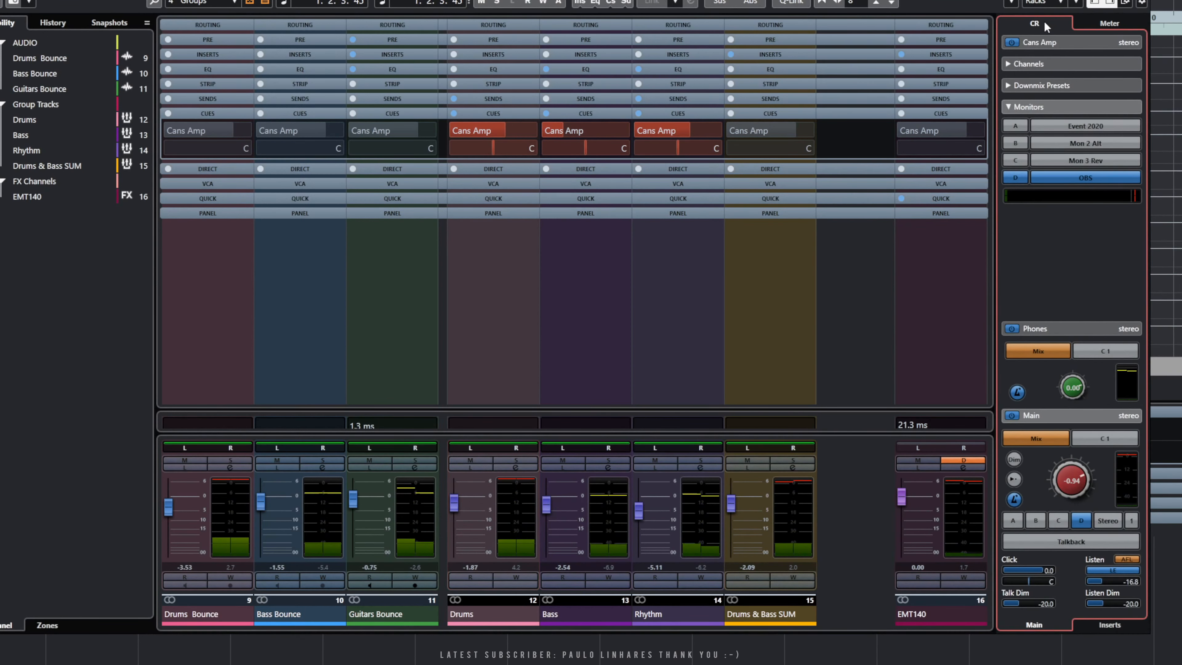
{"action": "left_click", "coordinate": [1065, 42]}
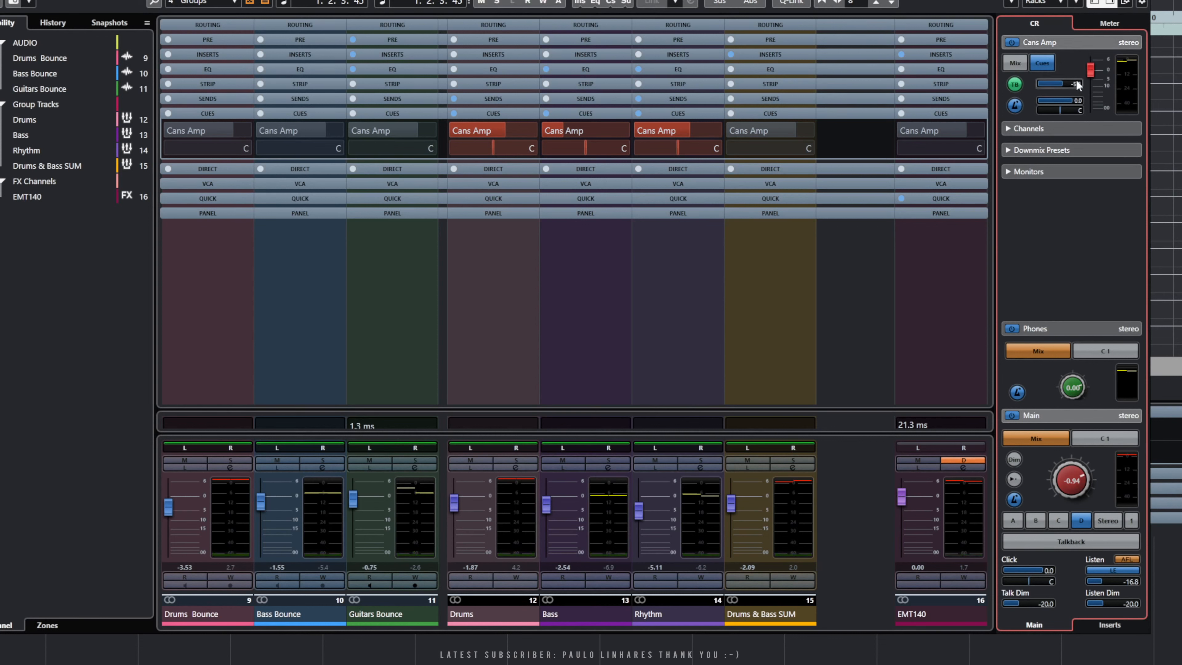
{"action": "key", "text": "space"}
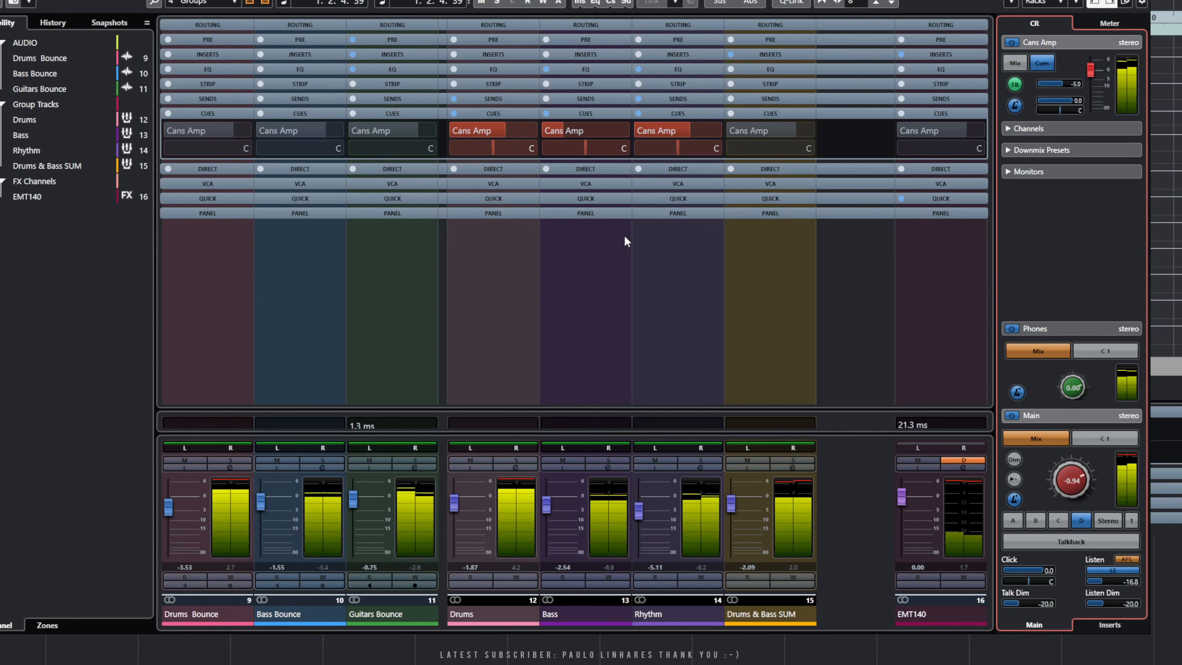
Move the mixer window so that the Cans Amp's "From selected mixer channels" options fit fully on screen.
{"action": "right_click", "coordinate": [1067, 73]}
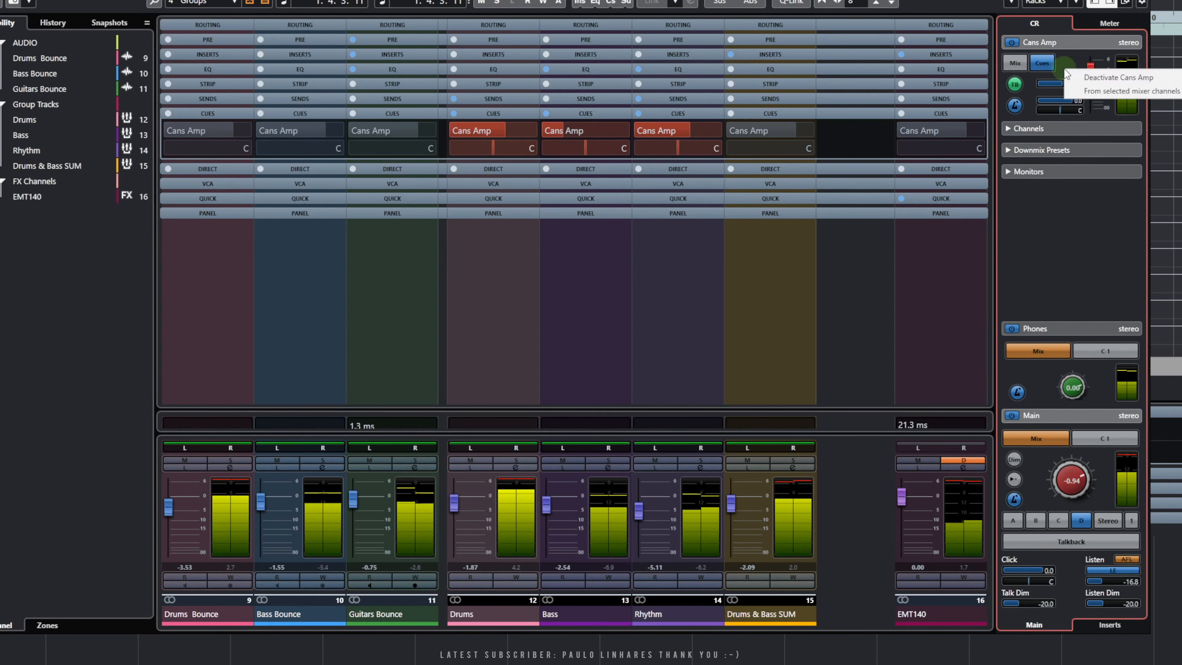
{"action": "key", "text": "Escape"}
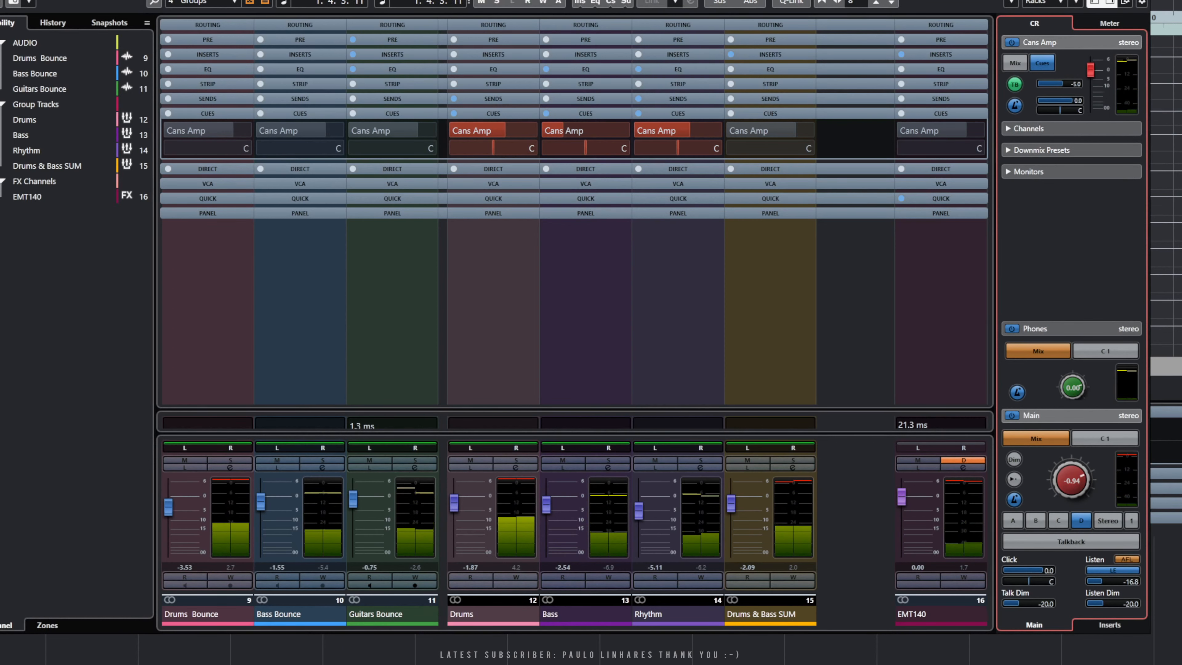
{"action": "right_click", "coordinate": [1069, 68]}
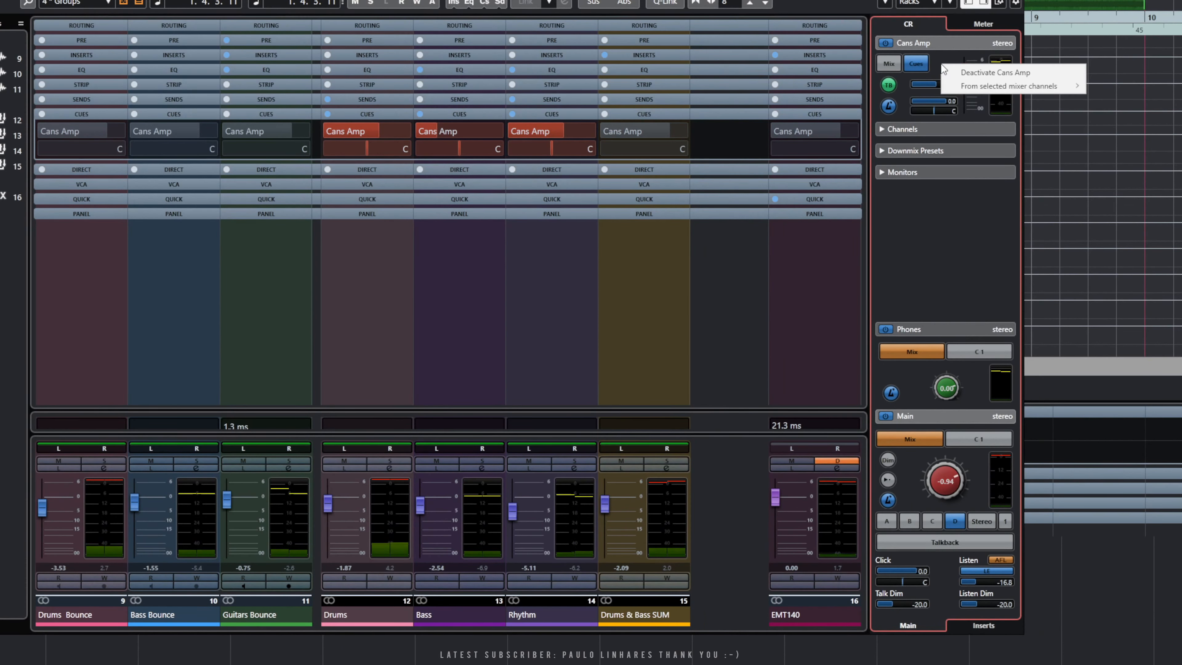
{"action": "mouse_move", "coordinate": [1066, 85]}
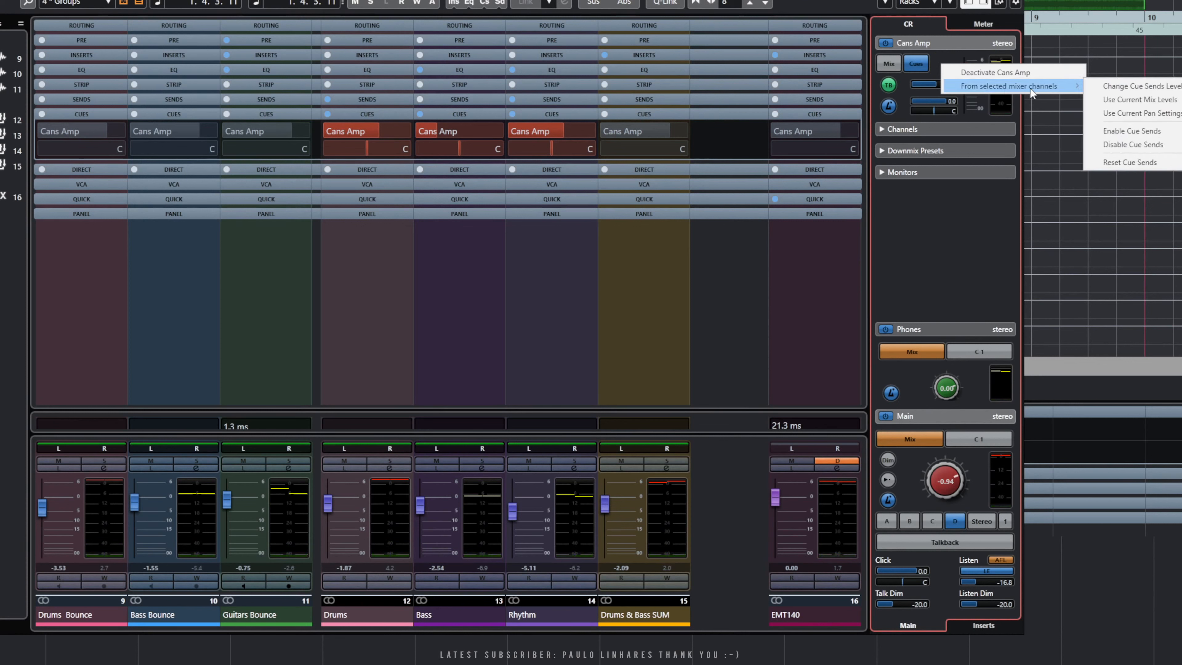
{"action": "left_click_drag", "start_coordinate": [809, 0], "coordinate": [729, 3]}
Select all mixer channels, apply Use Current Mix Levels to their Cans Amp cue sends, and reduce the selection to Drums.
{"action": "left_click_drag", "start_coordinate": [8, 307], "coordinate": [742, 310]}
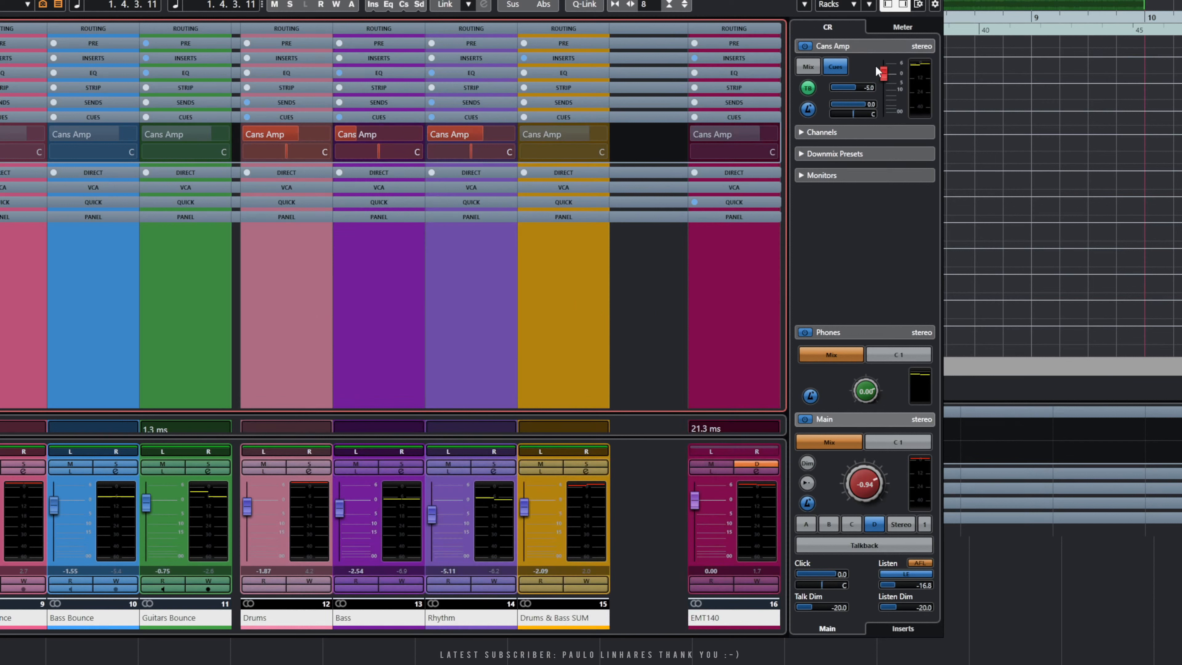
{"action": "right_click", "coordinate": [861, 67]}
{"action": "mouse_move", "coordinate": [931, 85]}
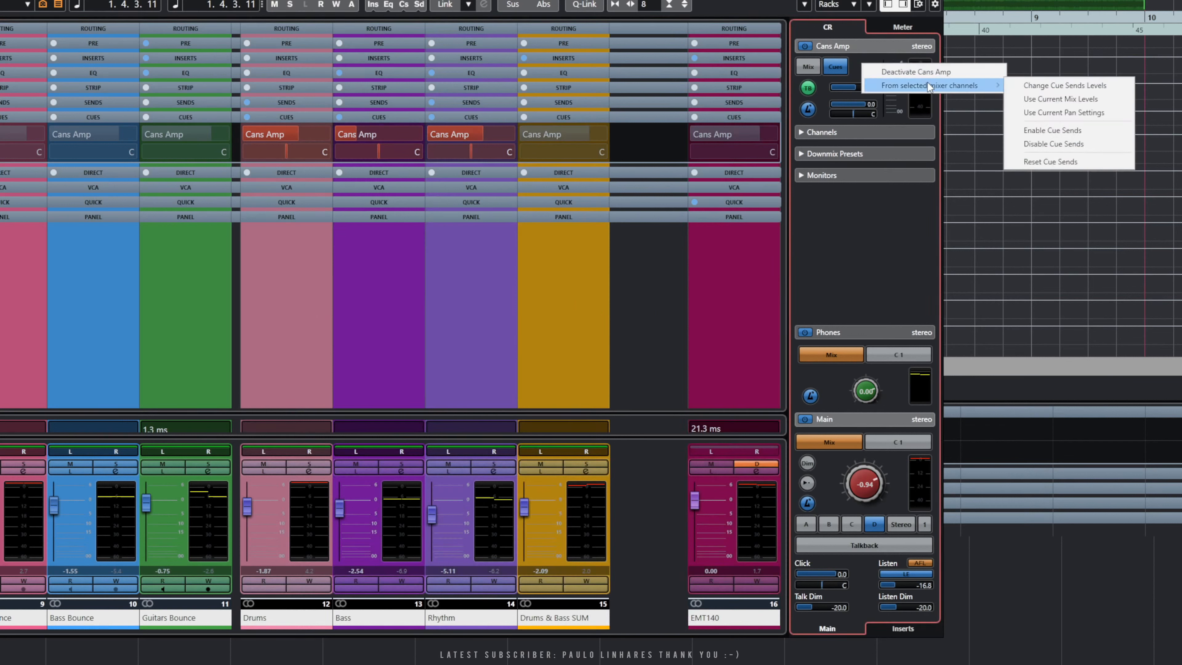
{"action": "left_click", "coordinate": [1053, 100]}
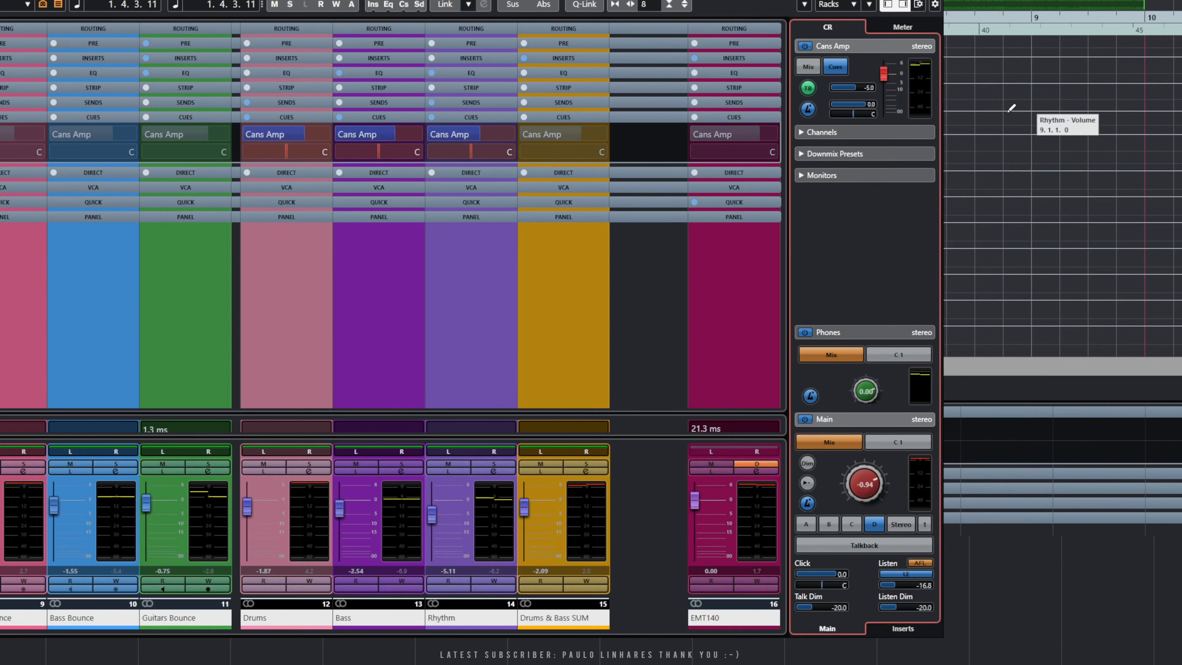
{"action": "left_click", "coordinate": [288, 275]}
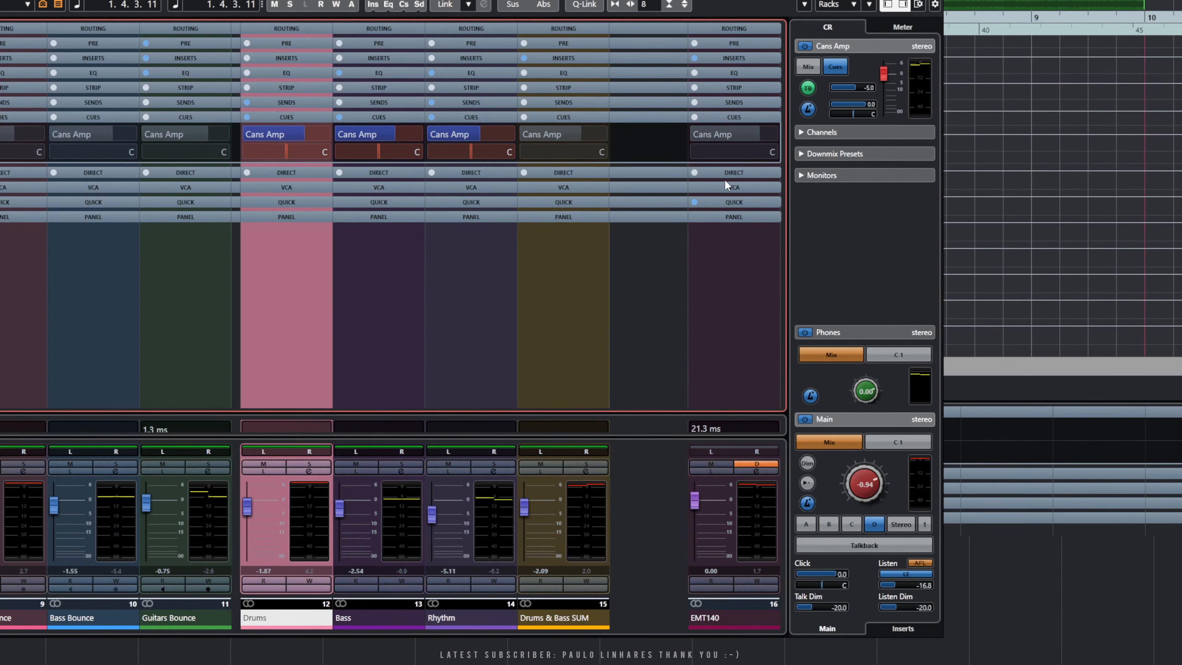
Enable the Cans Amp cue sends on the Drums & Bass SUM, EMT140, Guitars Bounce and Bass Bounce channels.
{"action": "left_click", "coordinate": [526, 133]}
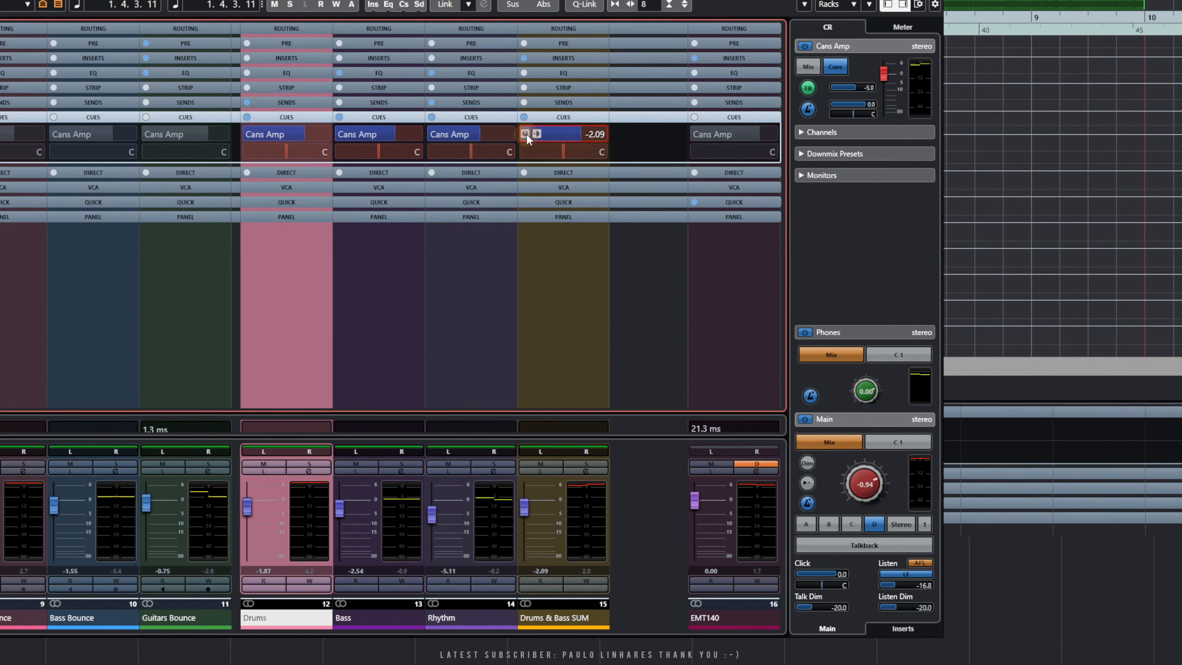
{"action": "left_click", "coordinate": [697, 135]}
{"action": "left_click", "coordinate": [148, 134]}
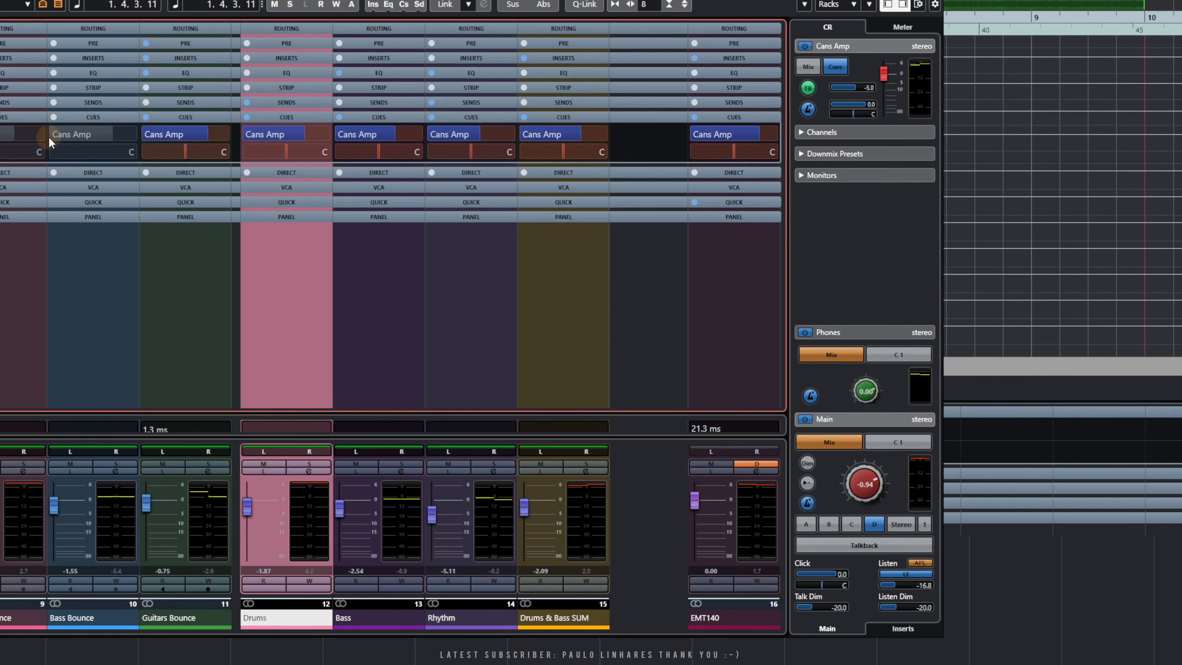
{"action": "left_click", "coordinate": [53, 134]}
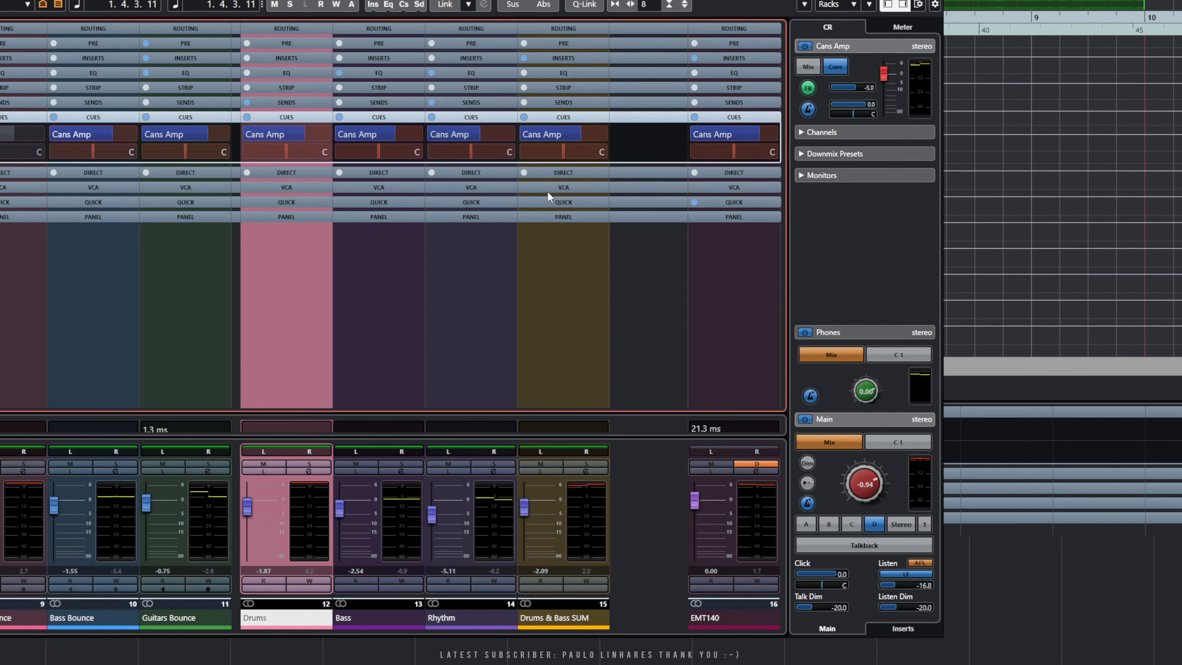
Apply Change Cue Sends Levels to the Cans Amp for the selected Drums channel, with 0.00 dB and Relative Mode enabled.
{"action": "right_click", "coordinate": [856, 68]}
{"action": "mouse_move", "coordinate": [931, 89]}
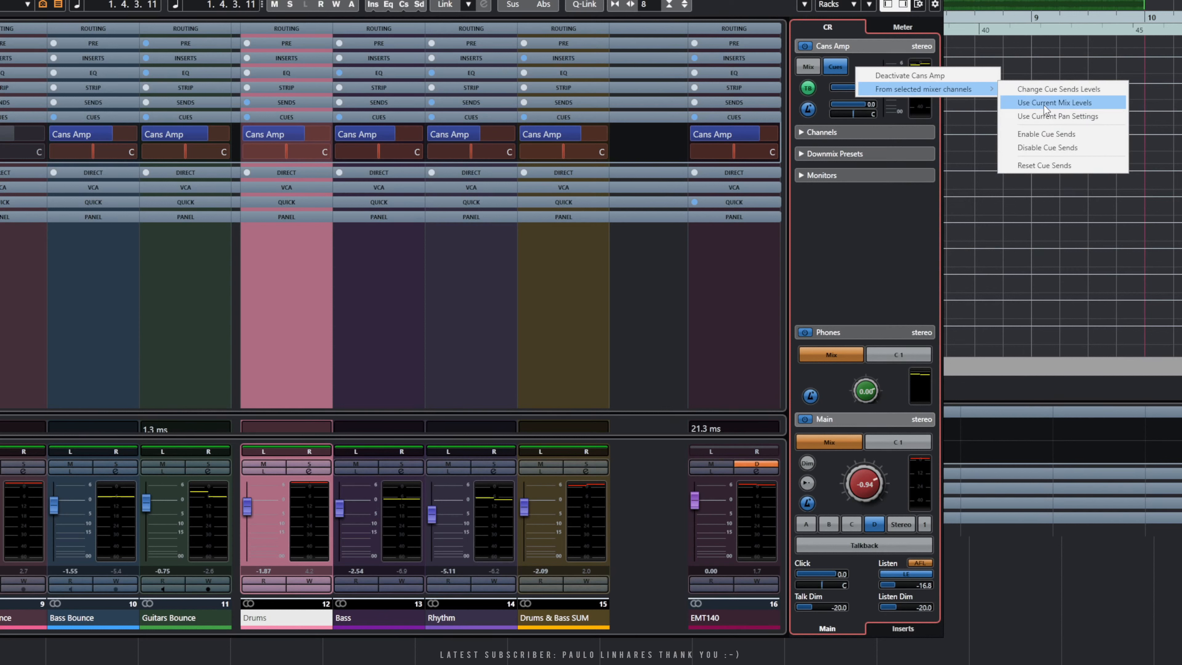
{"action": "left_click", "coordinate": [1043, 90]}
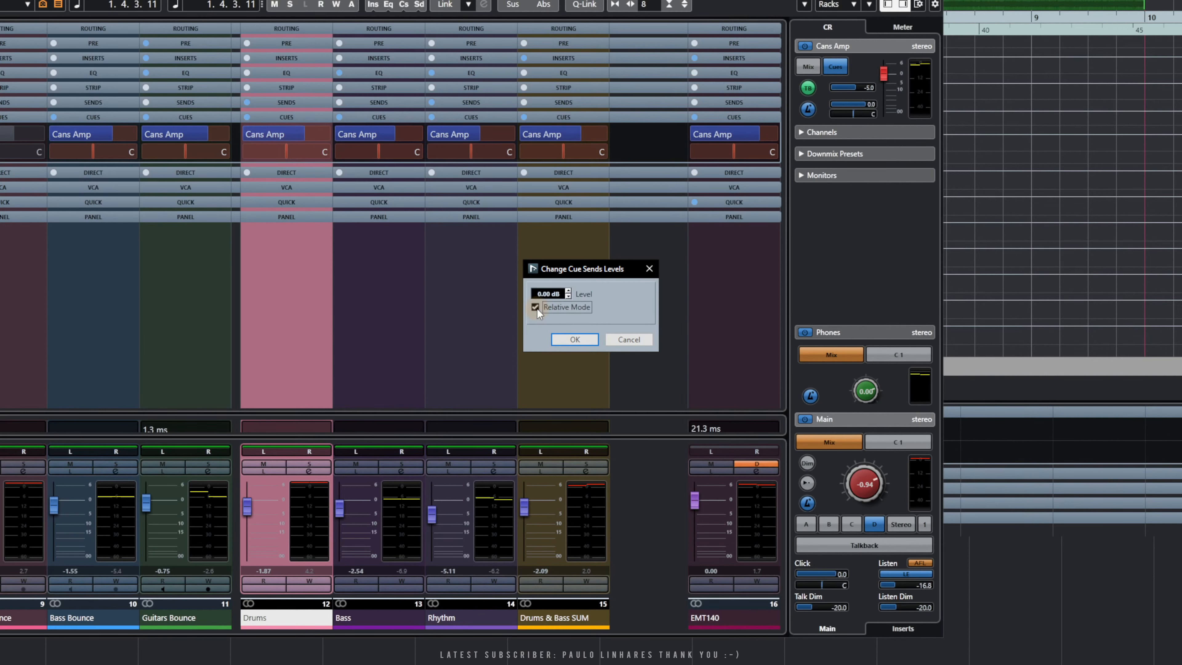
{"action": "left_click", "coordinate": [576, 339]}
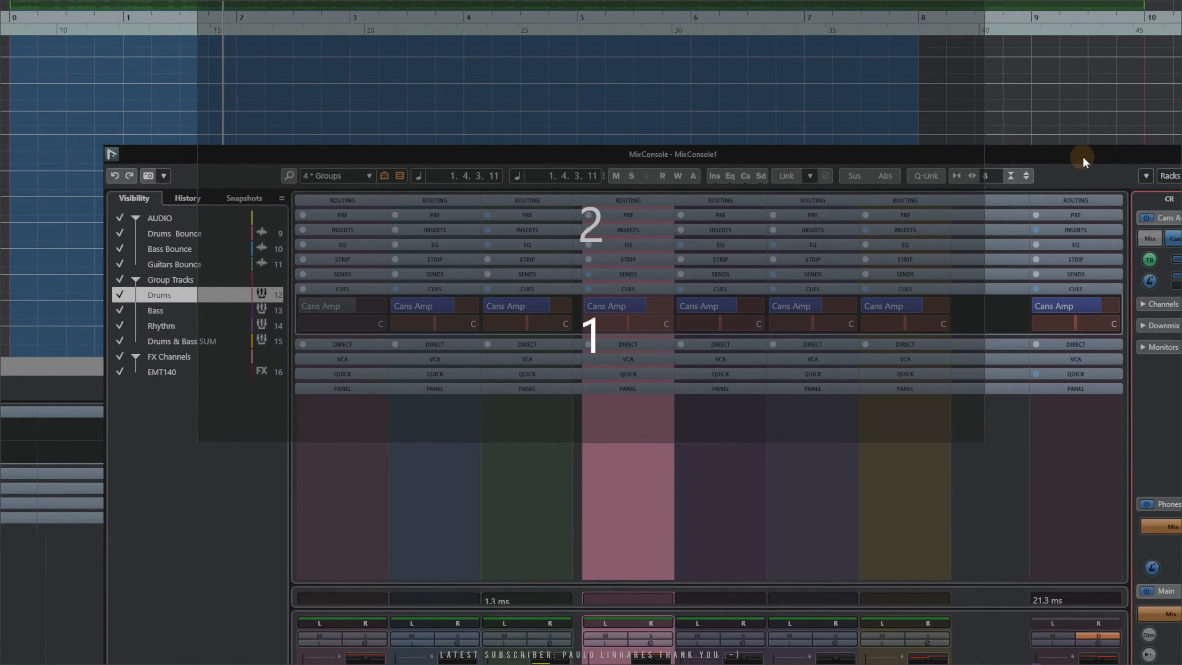
Maximize the mixer window and show the Direct rack instead of the Cues rack.
{"action": "double_click", "coordinate": [1082, 156]}
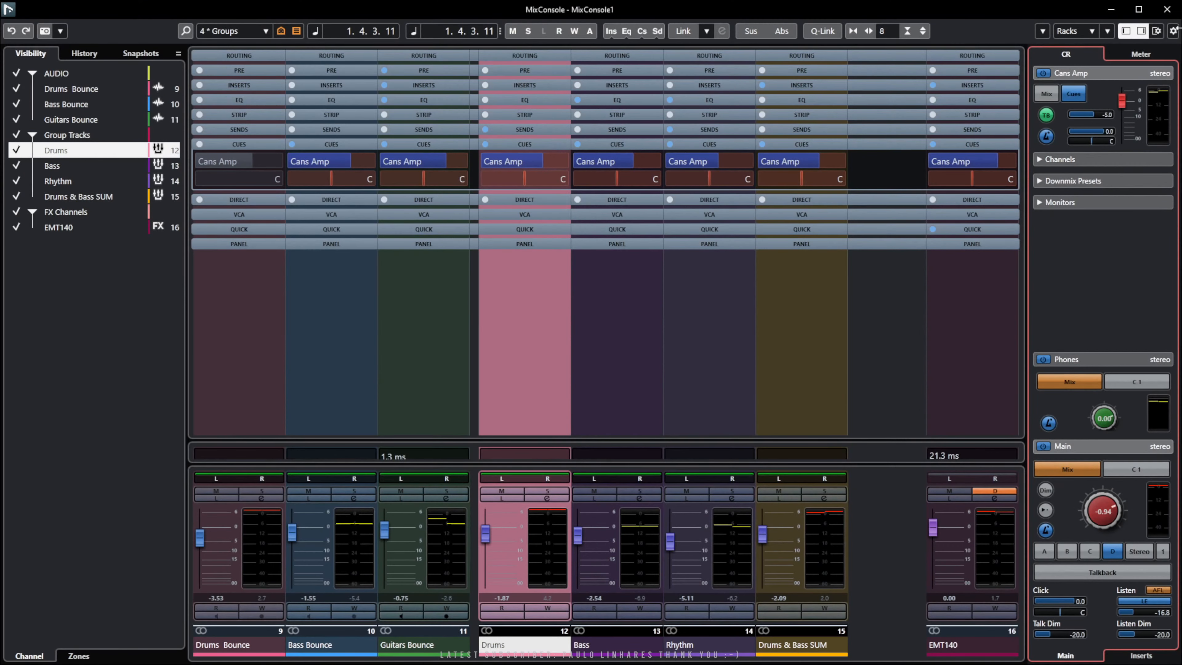
{"action": "left_click", "coordinate": [1174, 32]}
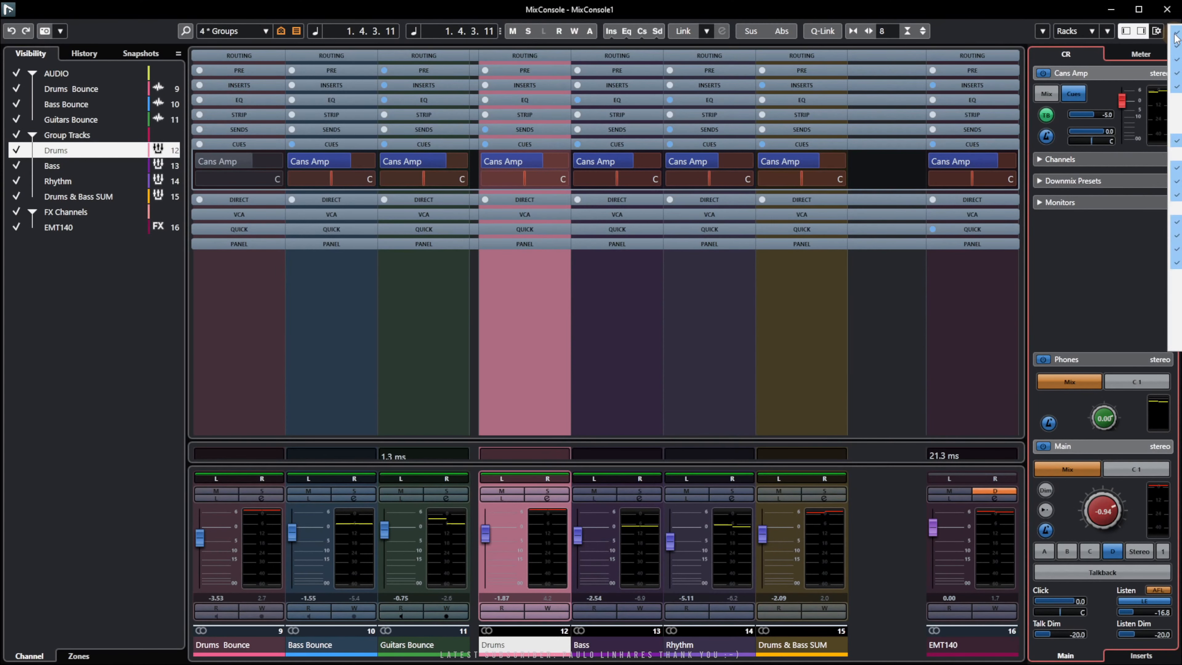
{"action": "left_click", "coordinate": [1058, 11]}
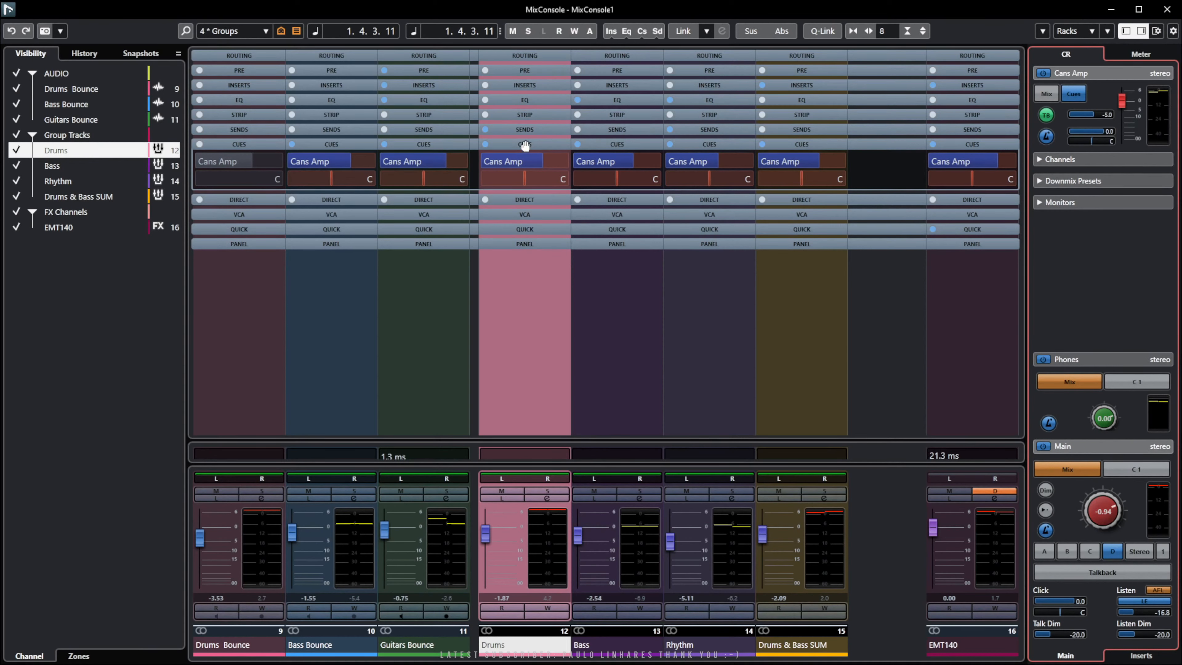
{"action": "left_click", "coordinate": [525, 144]}
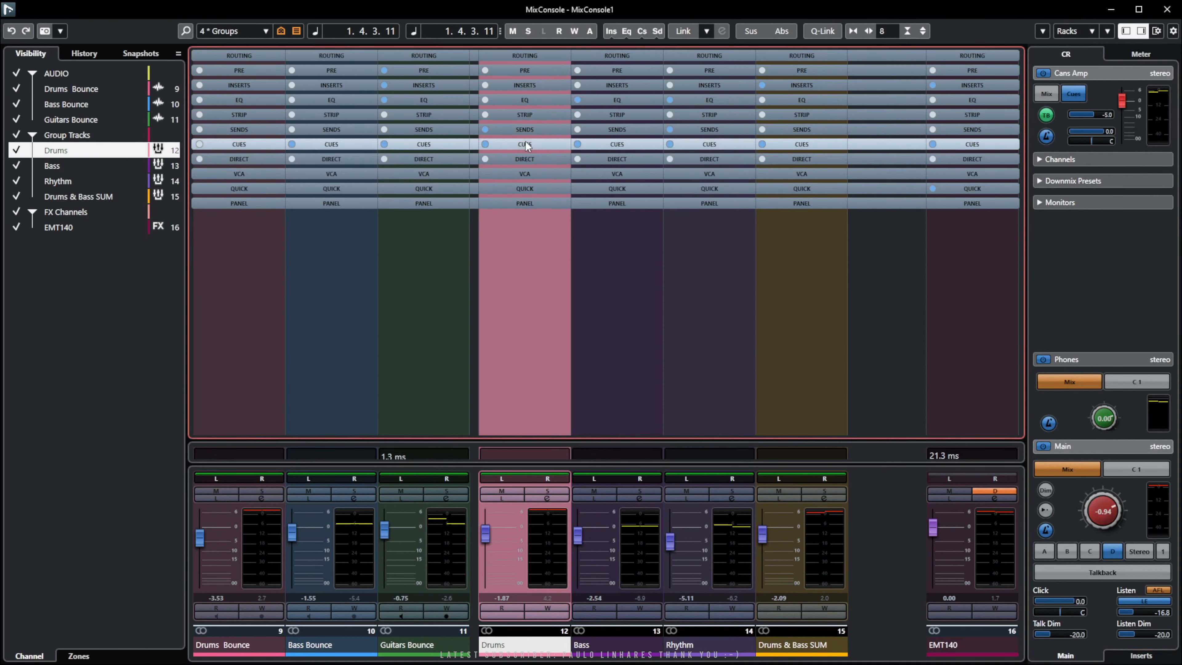
{"action": "left_click", "coordinate": [527, 160]}
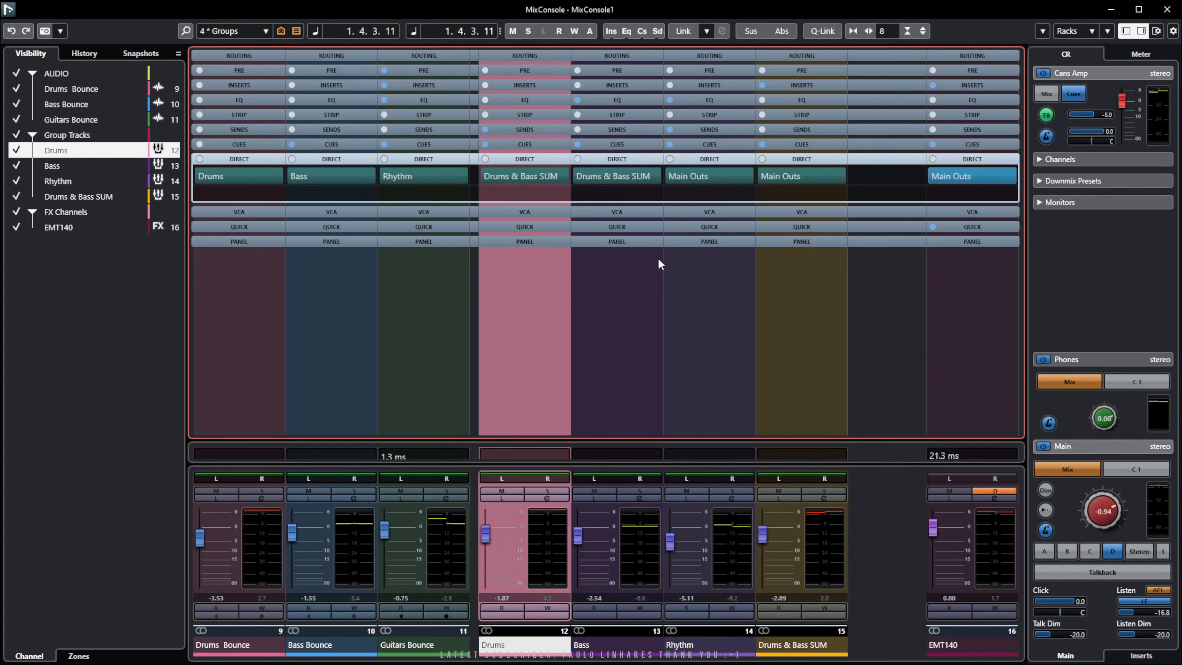
Assign Drums & Bass SUM to the Bass channel's second direct routing slot, and reset that slot to No Bus.
{"action": "left_click", "coordinate": [630, 191]}
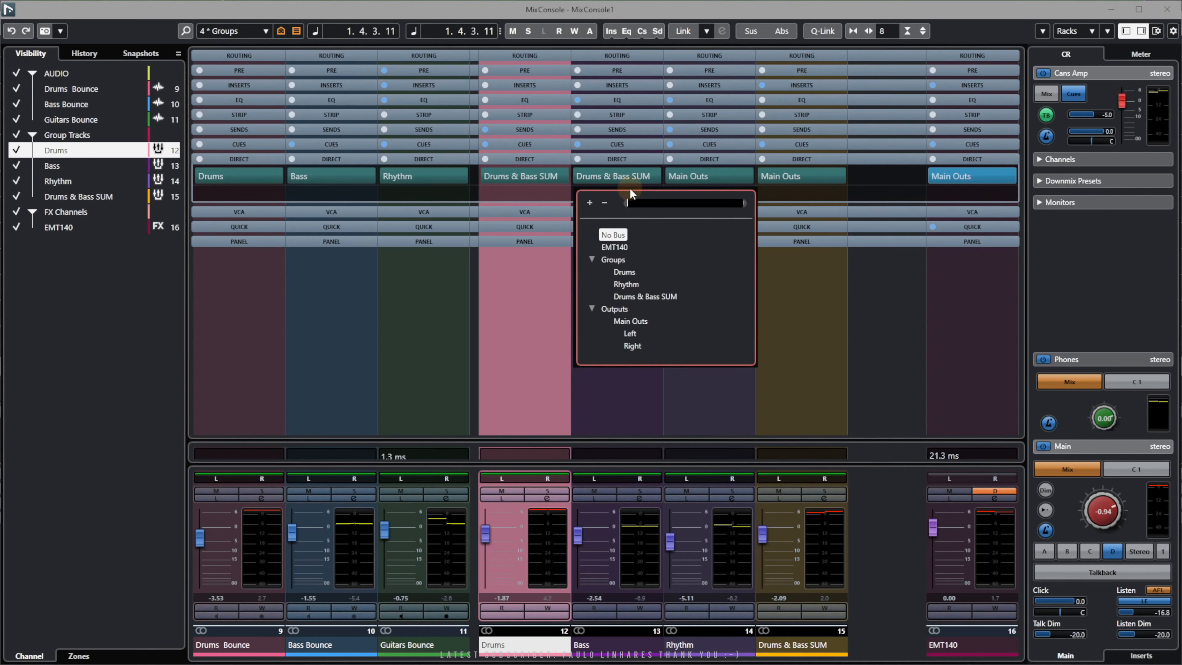
{"action": "left_click", "coordinate": [635, 299]}
{"action": "left_click", "coordinate": [654, 195]}
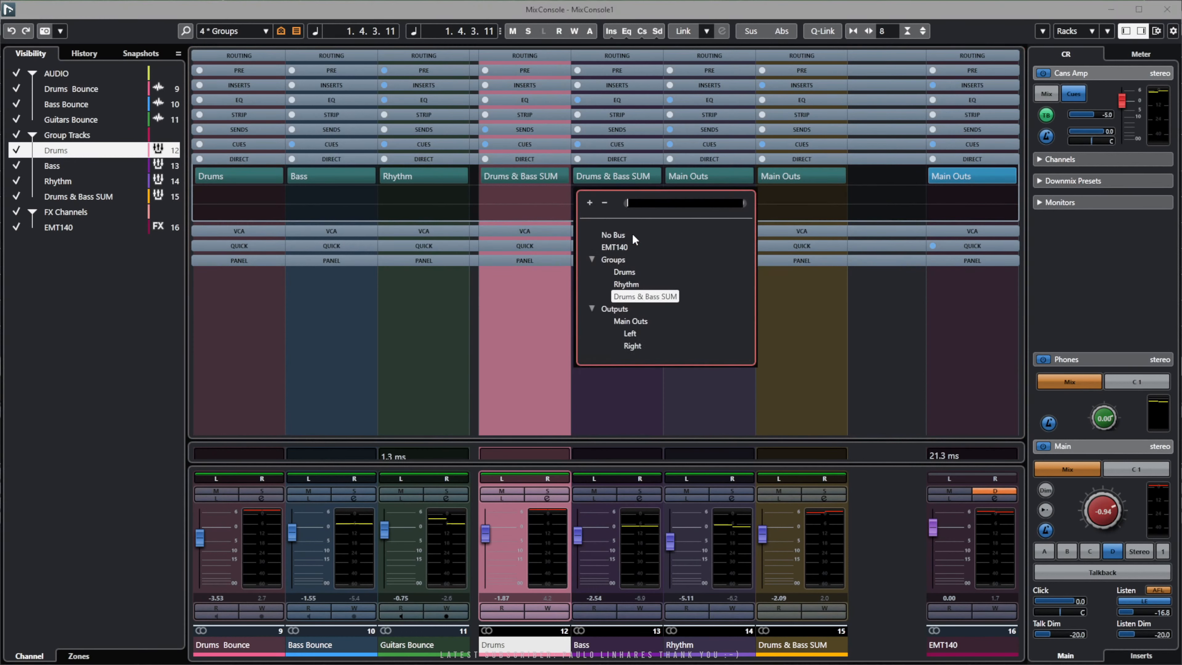
{"action": "left_click", "coordinate": [615, 230]}
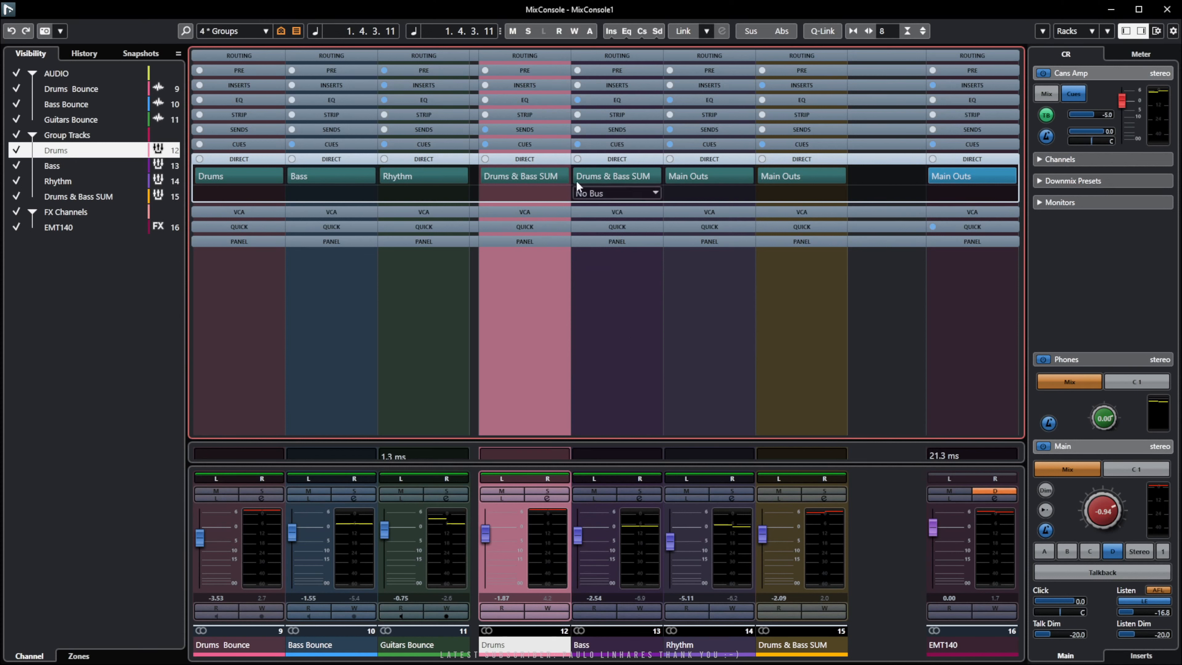
Show the VCA rack instead of the Direct rack and add one VCA track named TEST.
{"action": "left_click", "coordinate": [537, 160]}
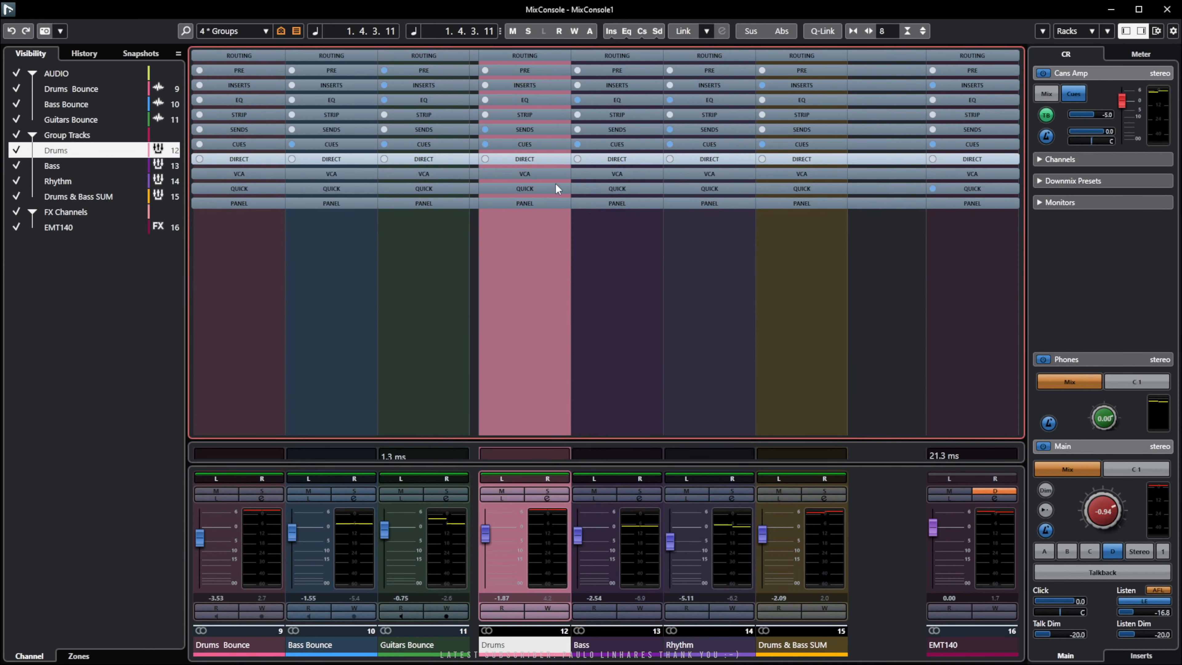
{"action": "left_click", "coordinate": [529, 172]}
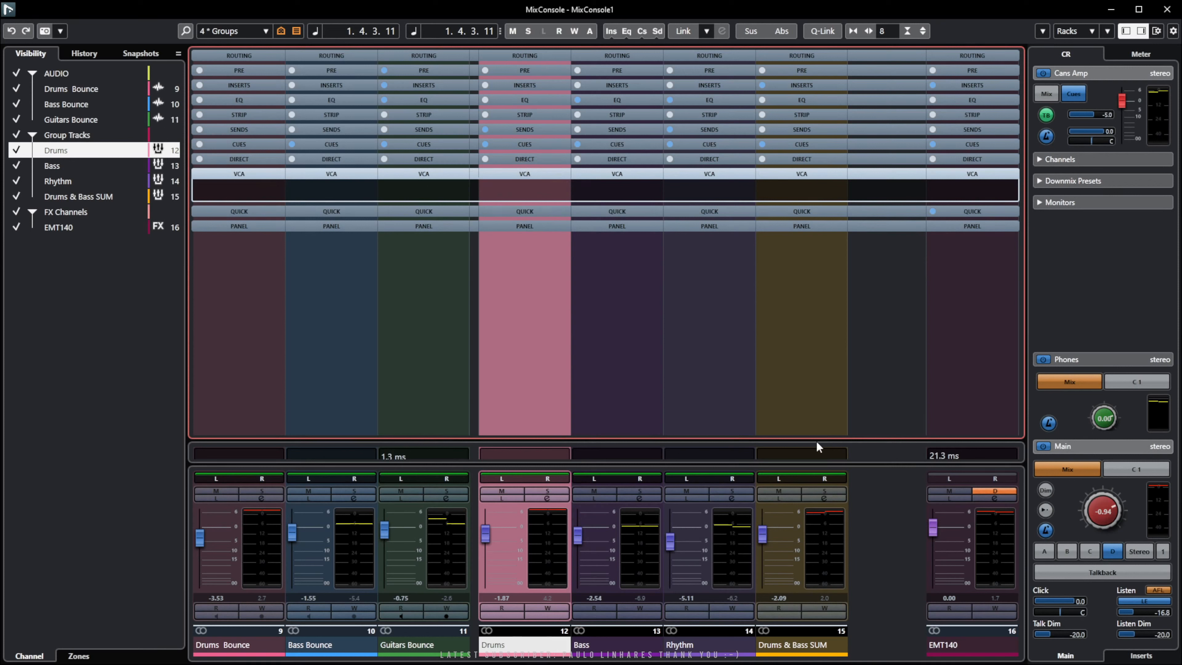
{"action": "right_click", "coordinate": [883, 522]}
{"action": "left_click", "coordinate": [926, 574]}
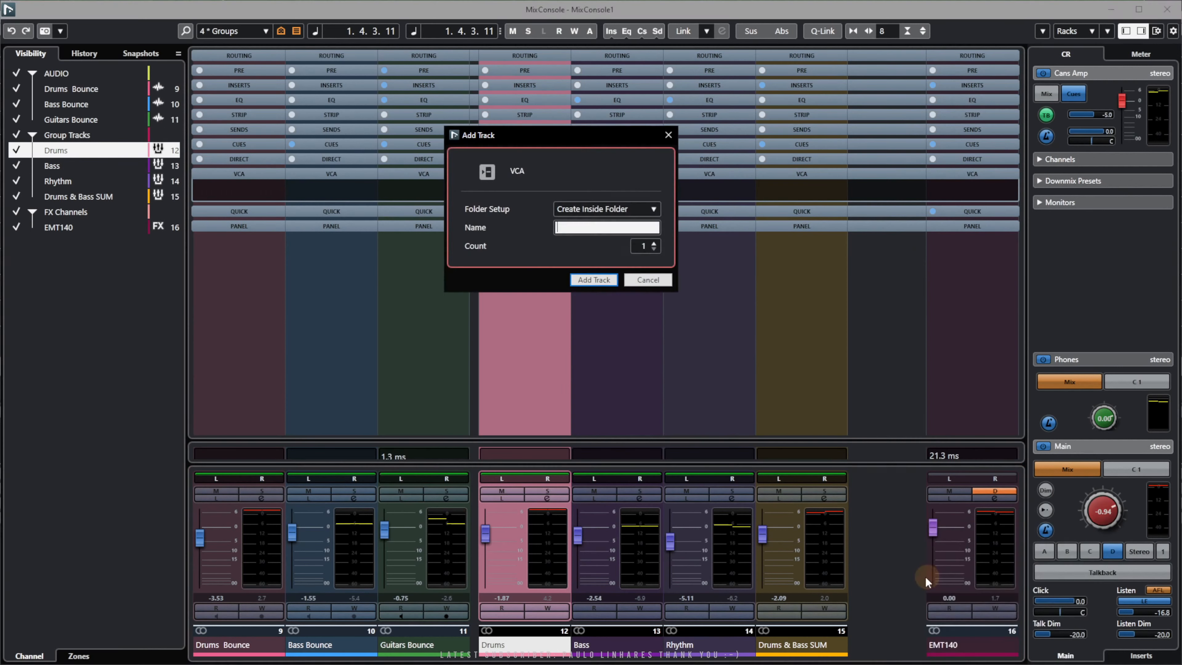
{"action": "type", "text": "VCA"}
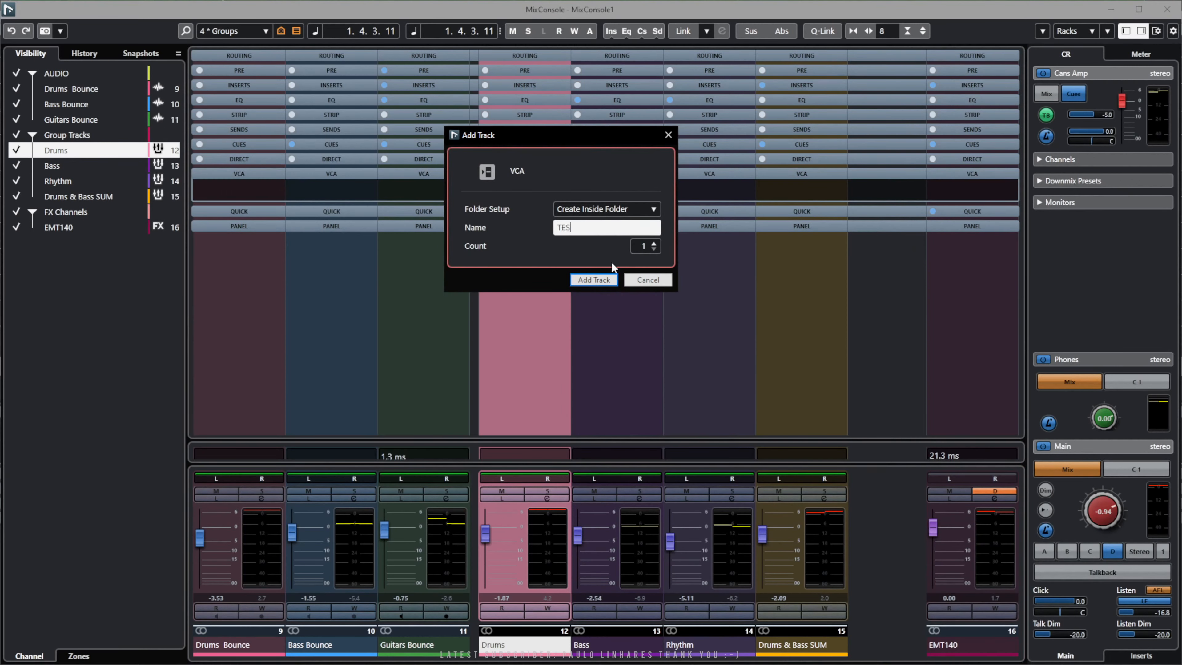
{"action": "key", "text": "Return"}
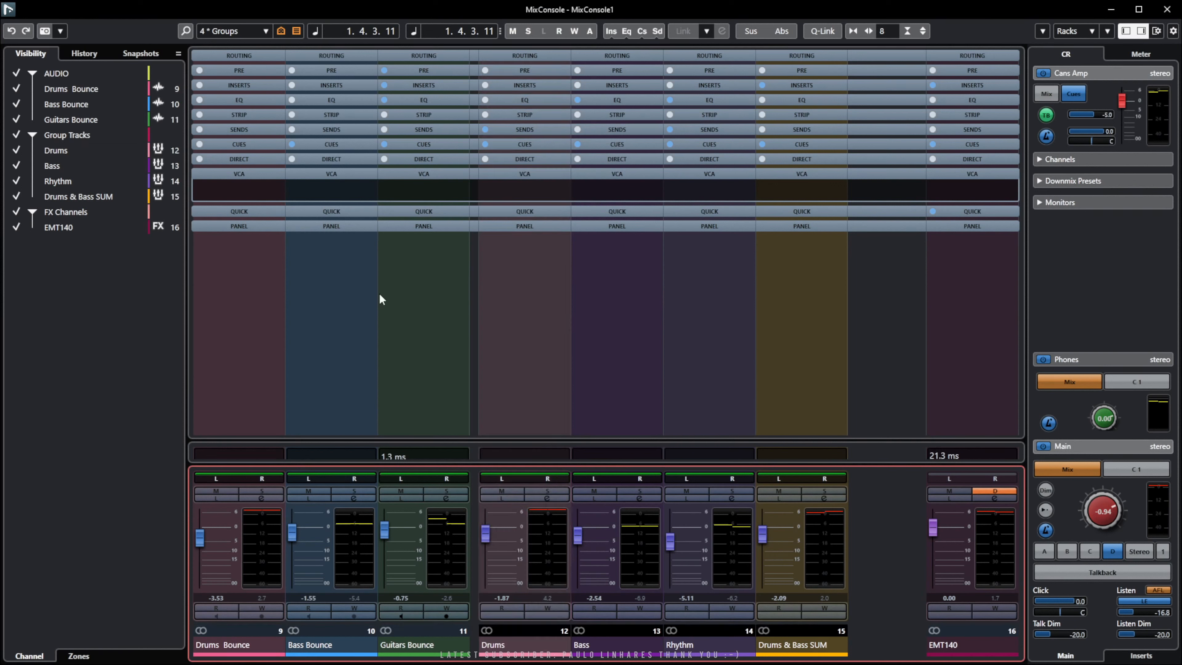
Include VCA Faders in the channel type filter and assign the TEST channel to the mixer's right zone.
{"action": "left_click", "coordinate": [78, 655]}
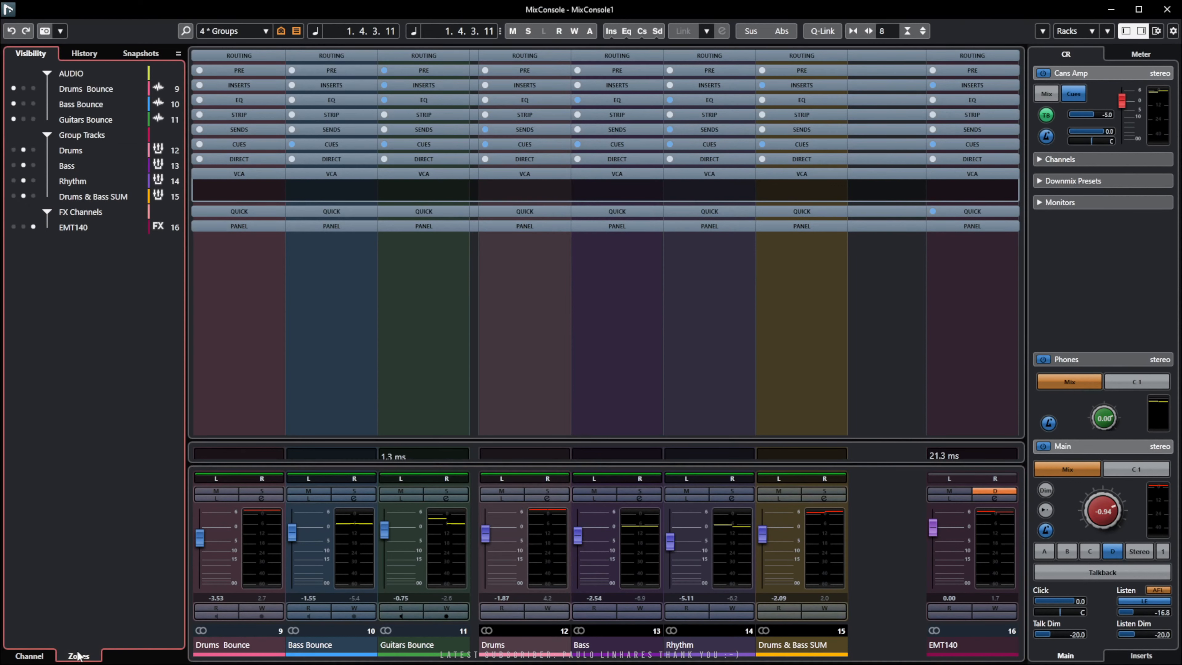
{"action": "left_click", "coordinate": [288, 34]}
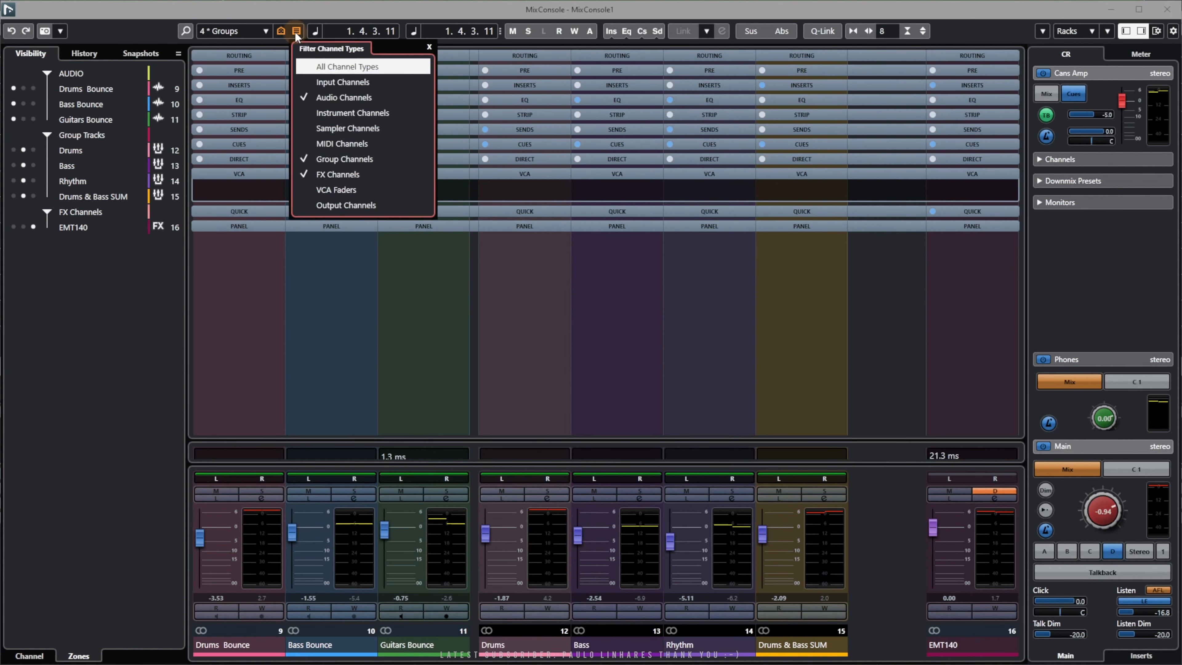
{"action": "left_click", "coordinate": [329, 191]}
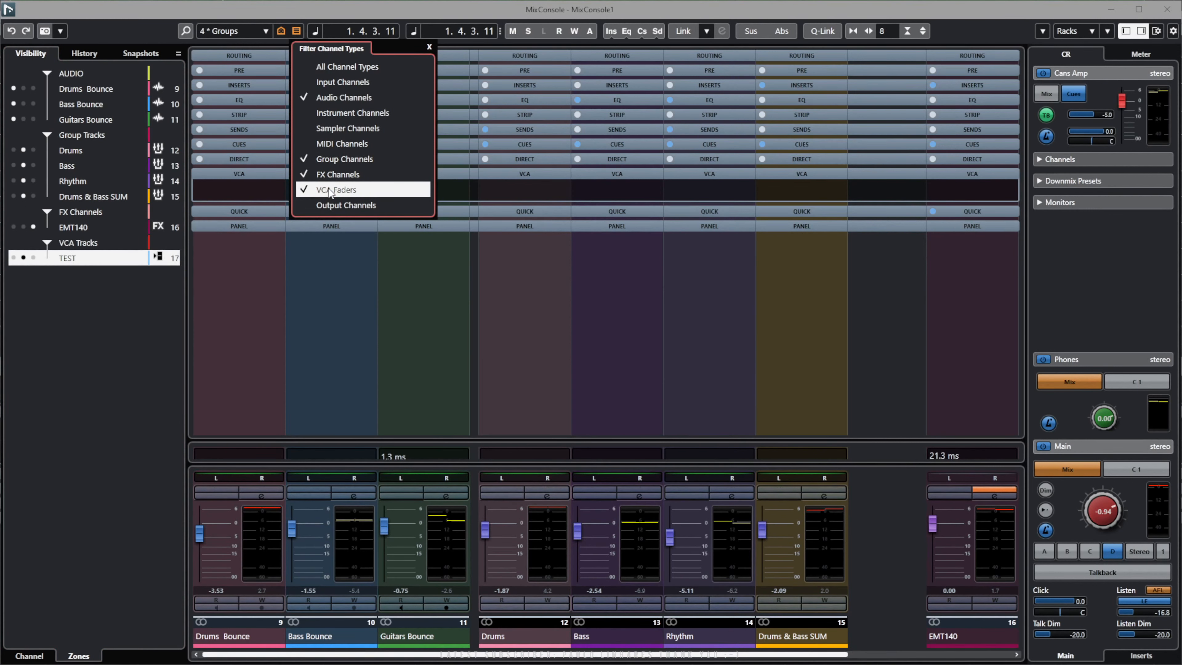
{"action": "left_click", "coordinate": [33, 258]}
{"action": "left_click", "coordinate": [33, 259]}
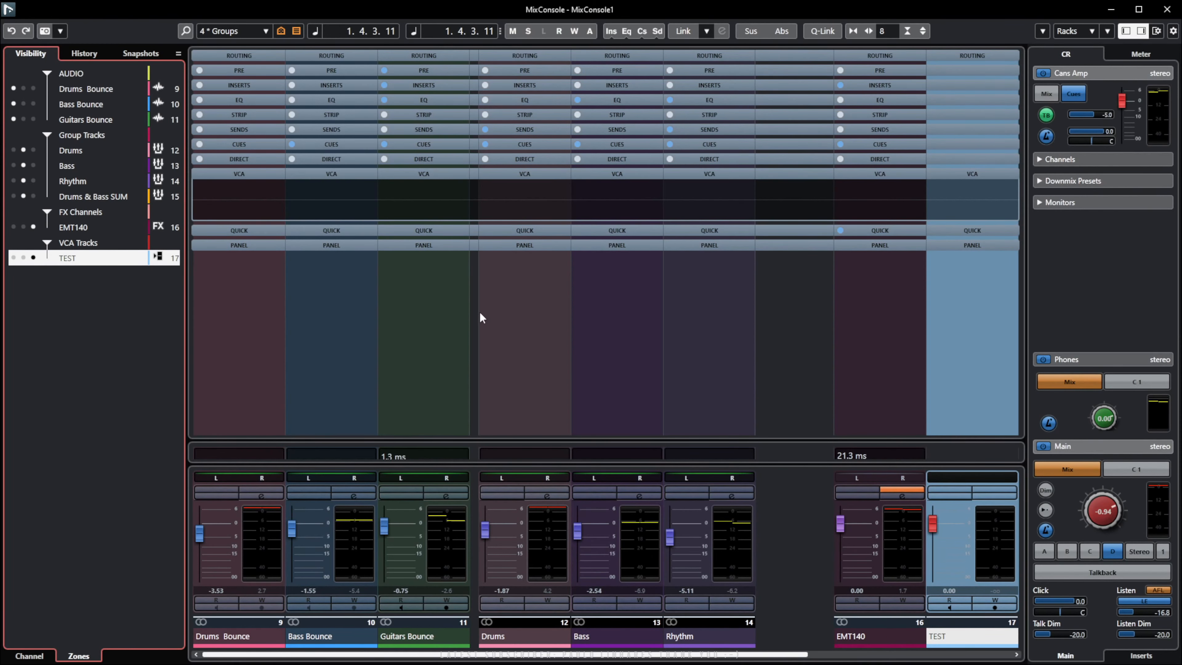
Select the Drums, Bass and Rhythm groups and connect each one's first VCA slot to the TEST fader's output.
{"action": "left_click", "coordinate": [522, 329]}
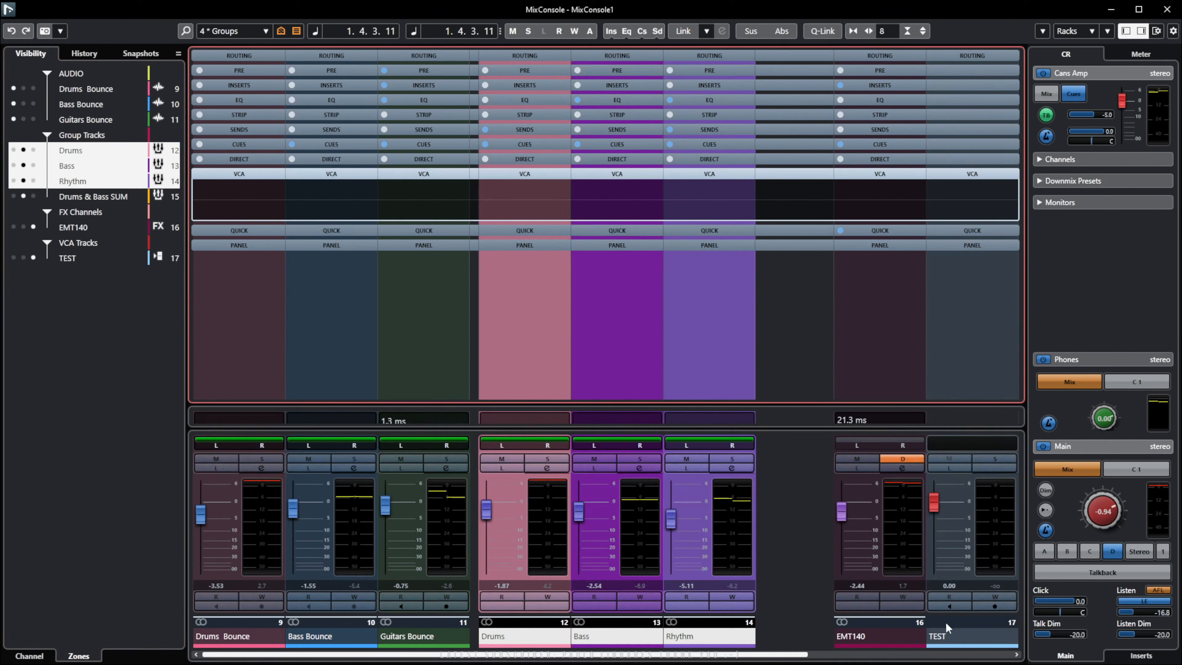
{"action": "left_click", "coordinate": [563, 191]}
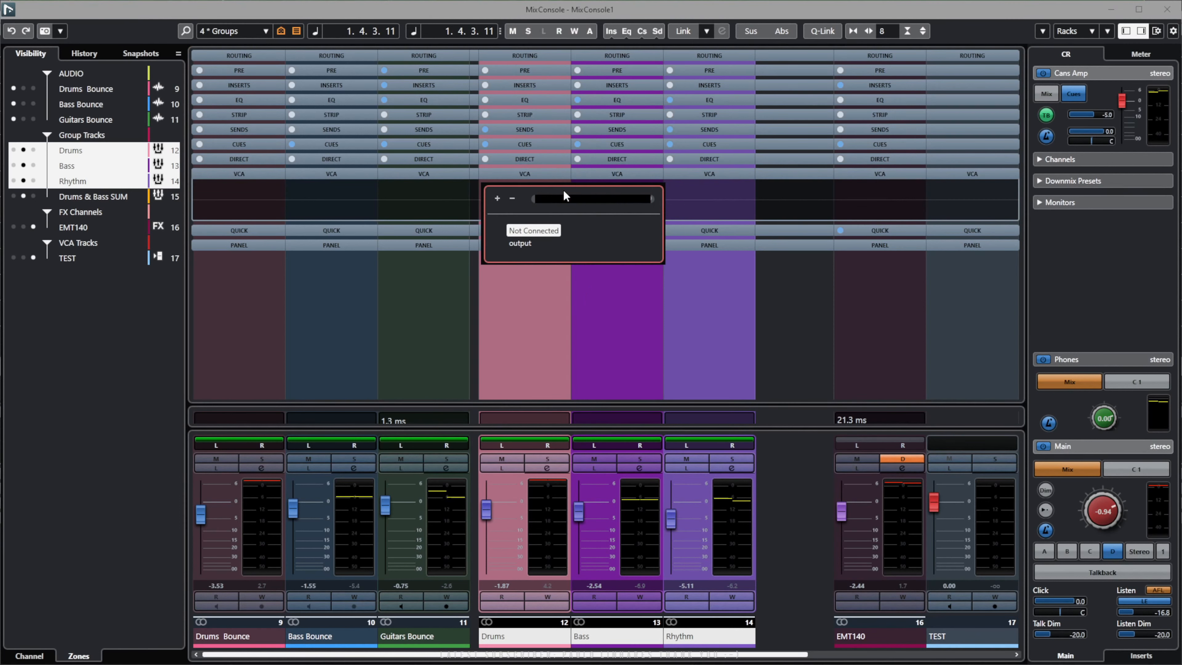
{"action": "left_click", "coordinate": [530, 240]}
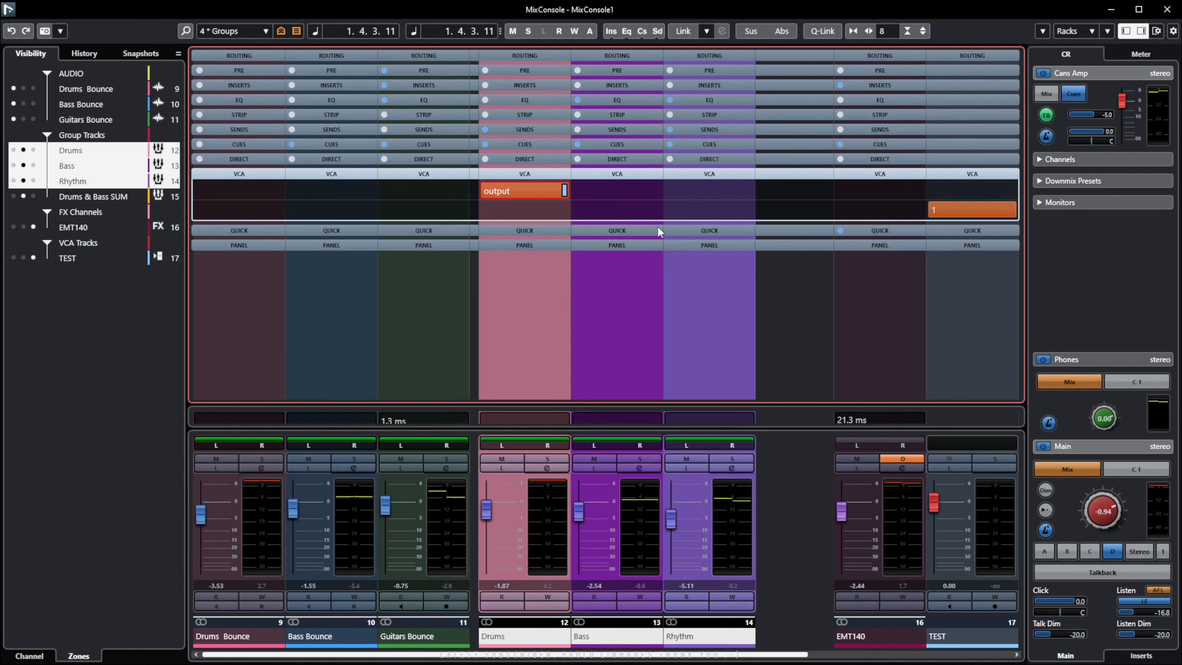
{"action": "left_click", "coordinate": [657, 190]}
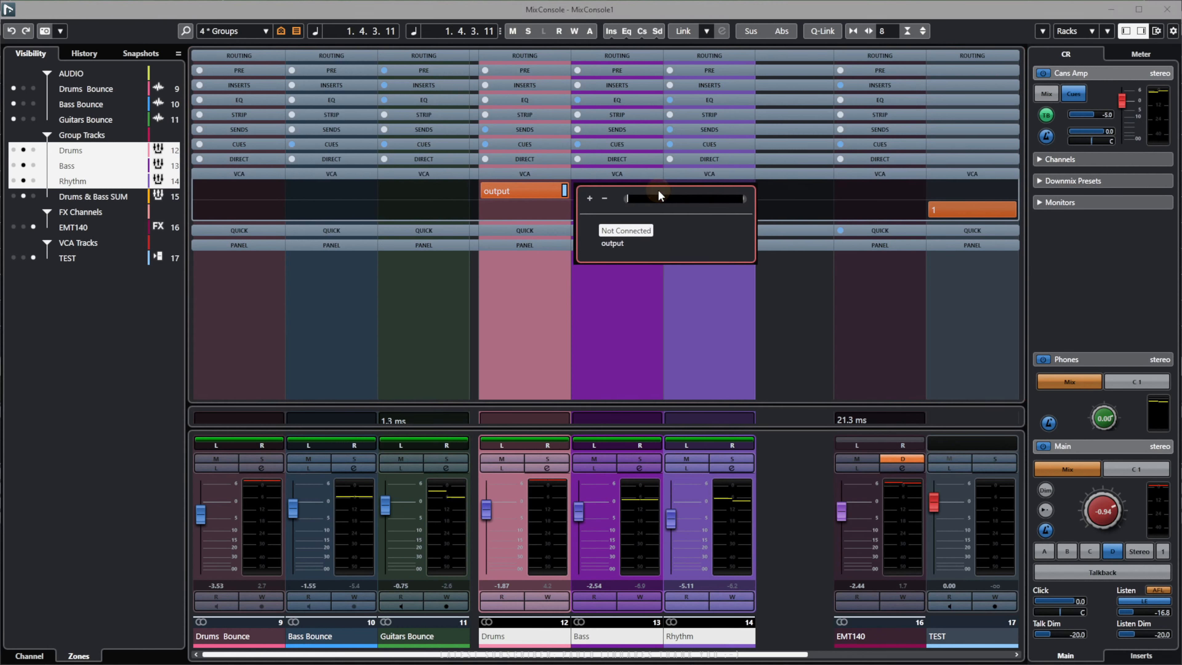
{"action": "left_click", "coordinate": [627, 240]}
{"action": "left_click", "coordinate": [744, 190]}
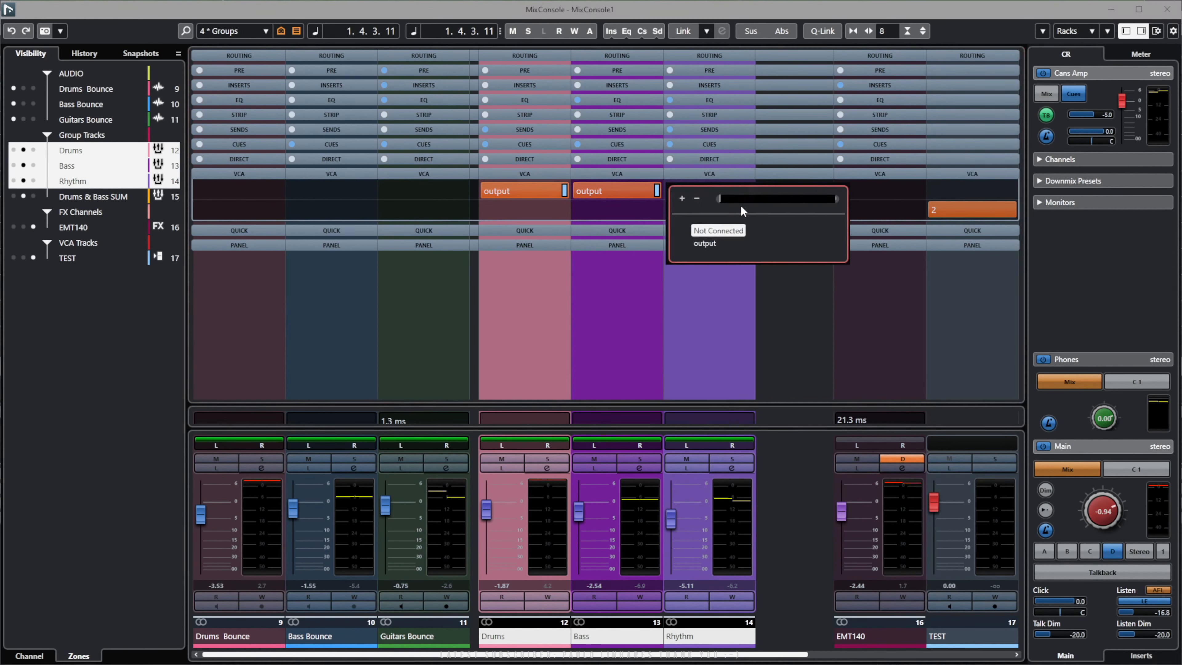
{"action": "left_click", "coordinate": [720, 244]}
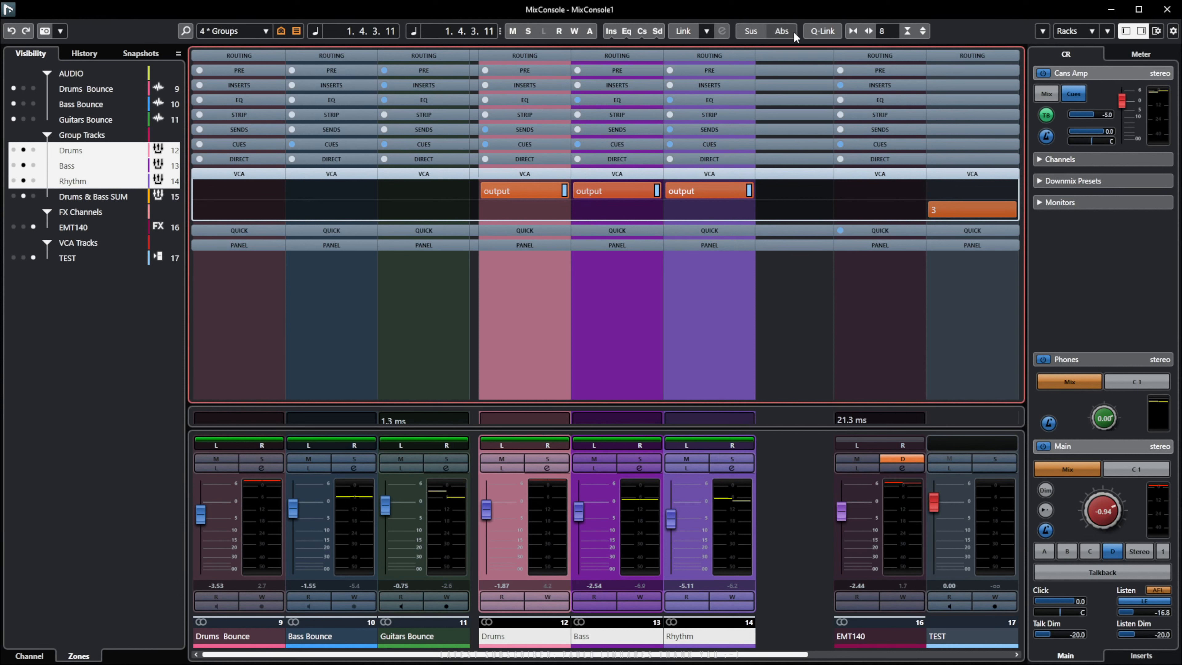
Move the TEST VCA fader to try it on the linked groups, leaving it at 1.90.
{"action": "mouse_move", "coordinate": [936, 504]}
{"action": "left_mouse_down"}
{"action": "mouse_move", "coordinate": [941, 555]}
{"action": "mouse_move", "coordinate": [942, 495]}
{"action": "left_mouse_up"}
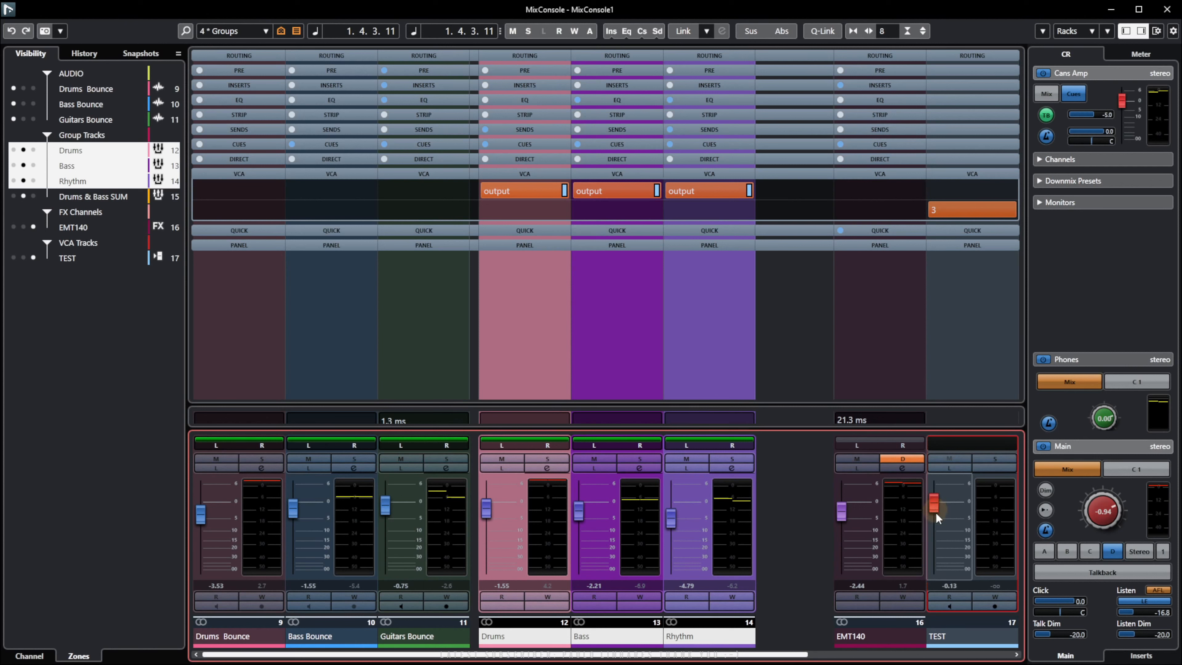
{"action": "mouse_move", "coordinate": [934, 502]}
{"action": "left_mouse_down"}
{"action": "mouse_move", "coordinate": [935, 540]}
{"action": "mouse_move", "coordinate": [933, 497]}
{"action": "left_mouse_up"}
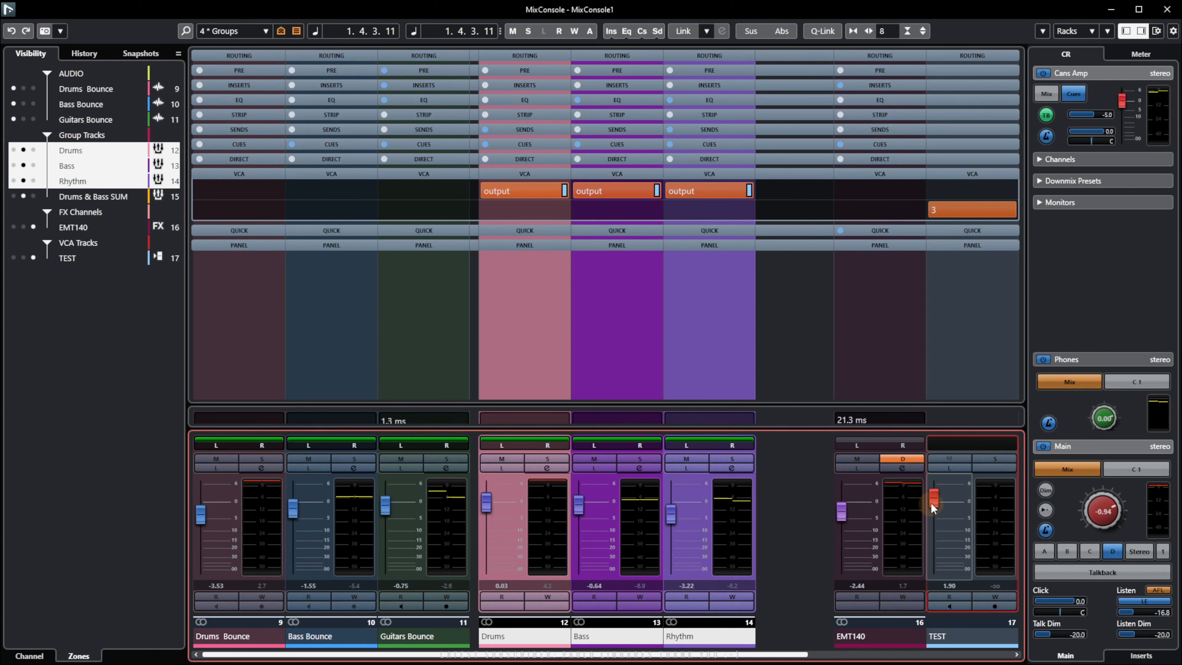
Display the mixer snapshots and recall the one named "As it was".
{"action": "left_click", "coordinate": [141, 54]}
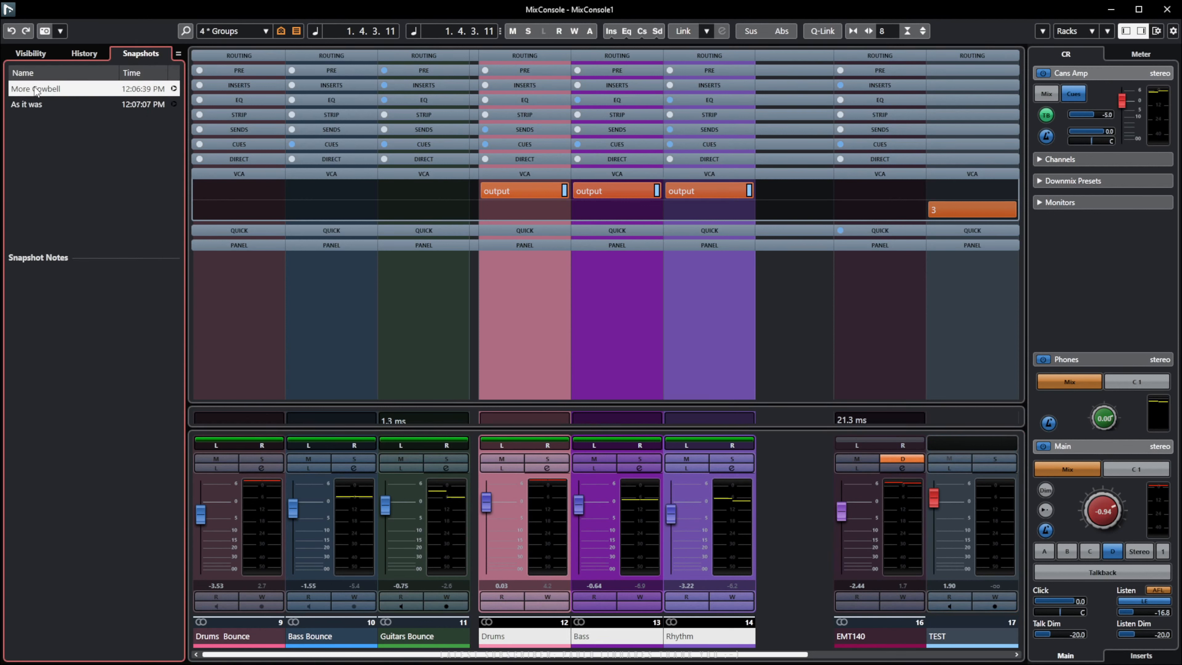
{"action": "left_click", "coordinate": [173, 88]}
{"action": "left_click", "coordinate": [561, 343]}
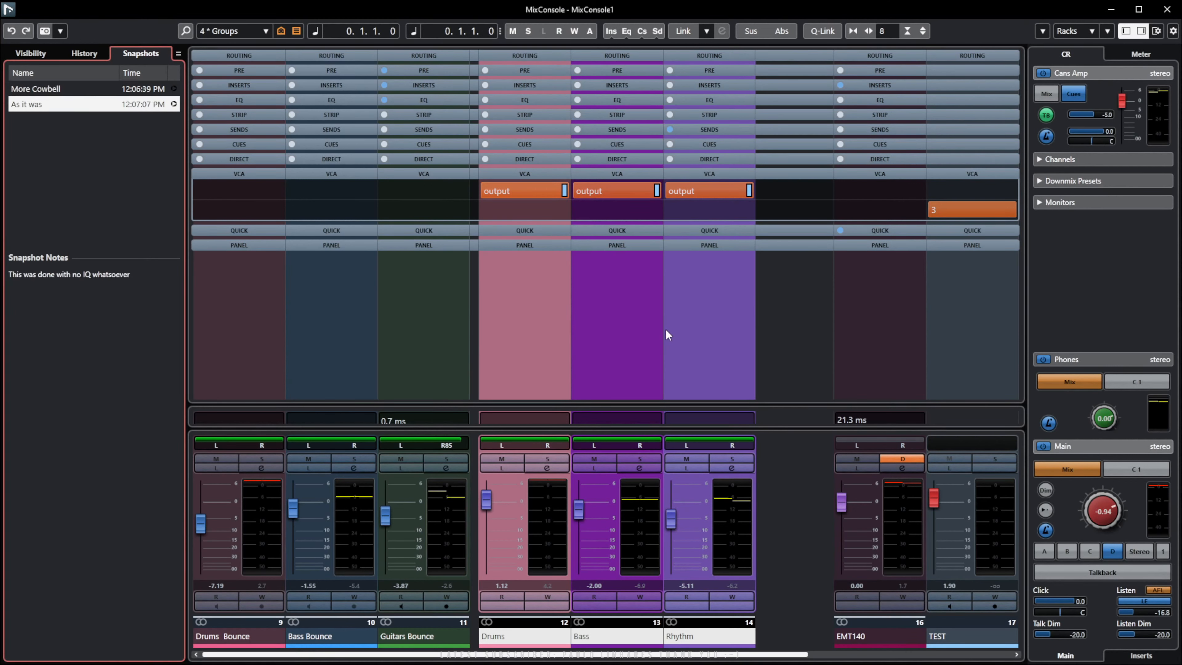
Play the mix and lower the TEST VCA fader to -0.13.
{"action": "key", "text": "space"}
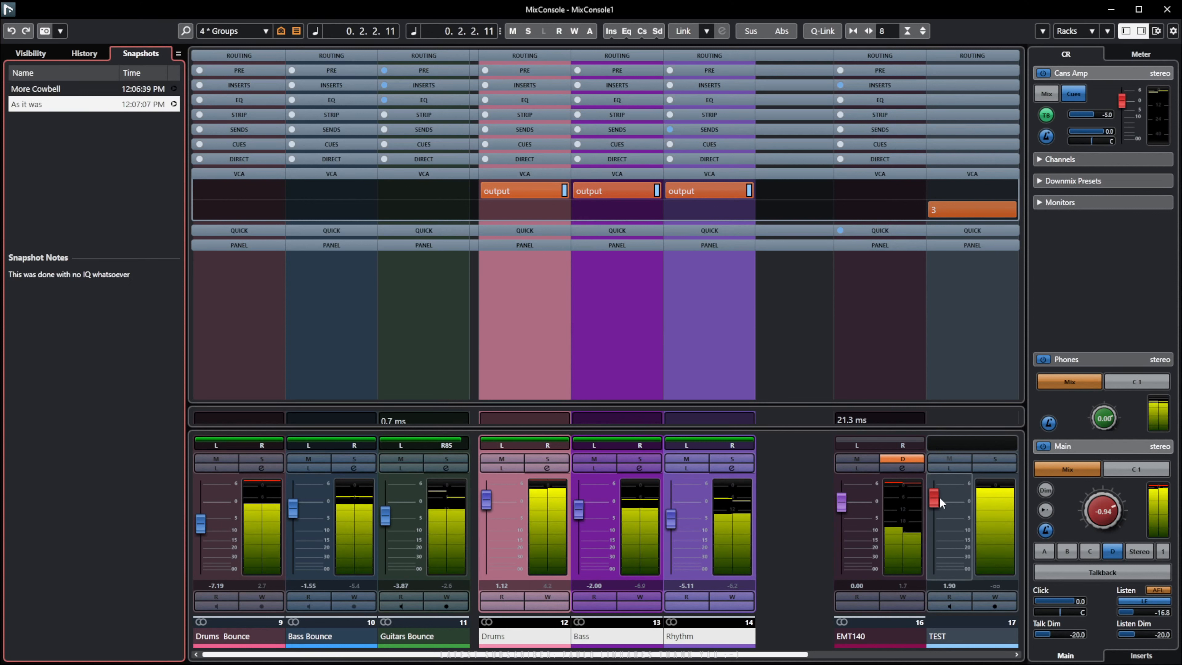
{"action": "mouse_move", "coordinate": [940, 502]}
{"action": "left_mouse_down"}
{"action": "mouse_move", "coordinate": [943, 552]}
{"action": "mouse_move", "coordinate": [947, 503]}
{"action": "left_mouse_up"}
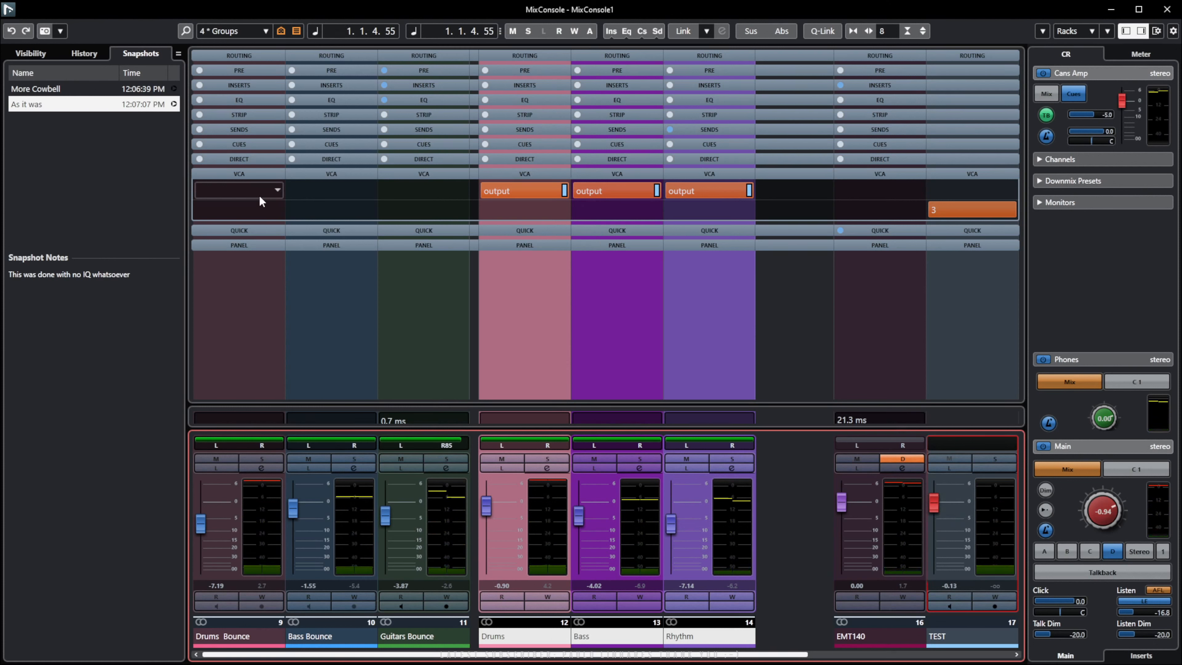
Expand the Quick Controls rack and the Panel rack to examine their contents, and collapse both.
{"action": "left_click", "coordinate": [626, 228]}
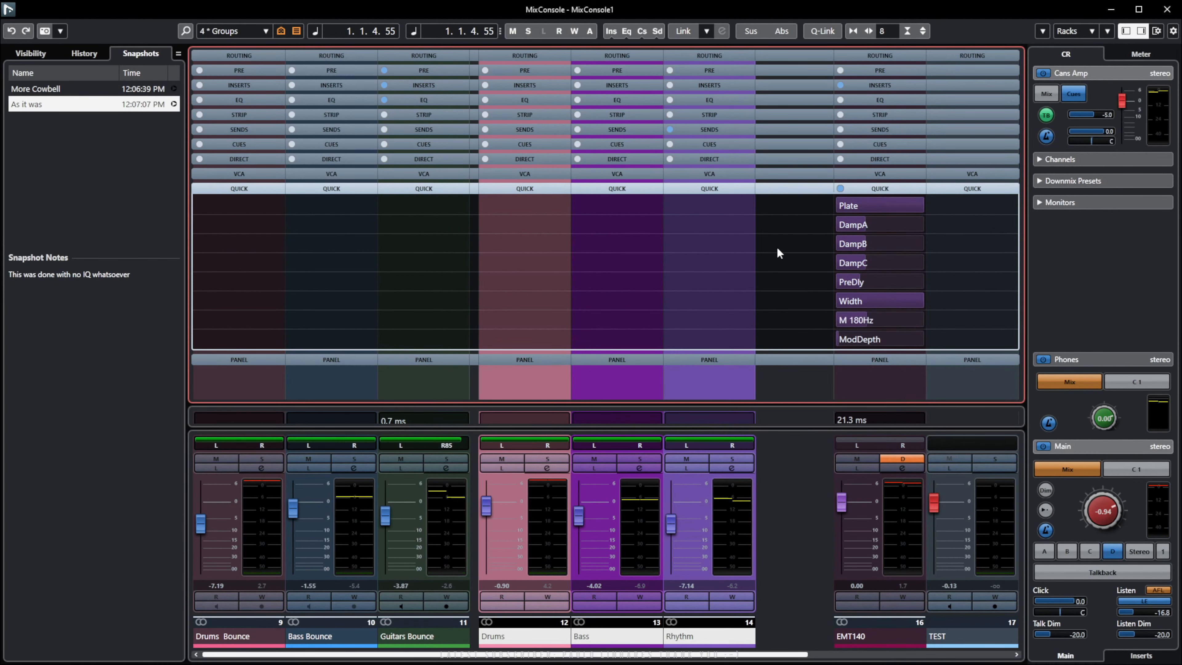
{"action": "left_click", "coordinate": [613, 189]}
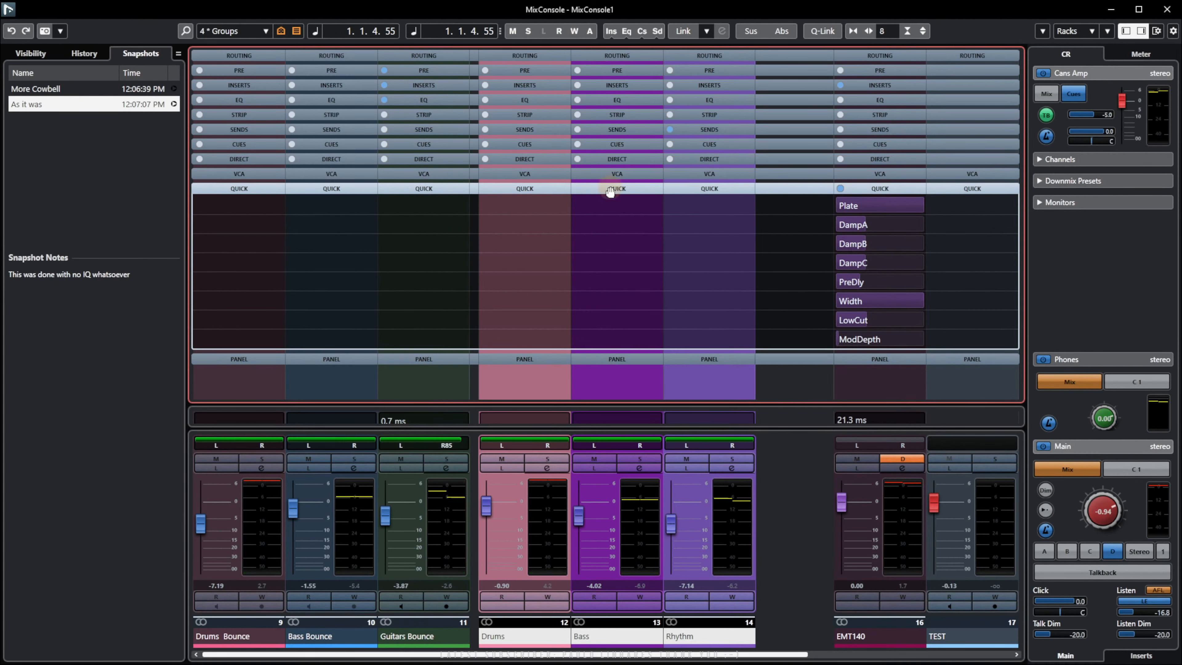
{"action": "left_click", "coordinate": [615, 204]}
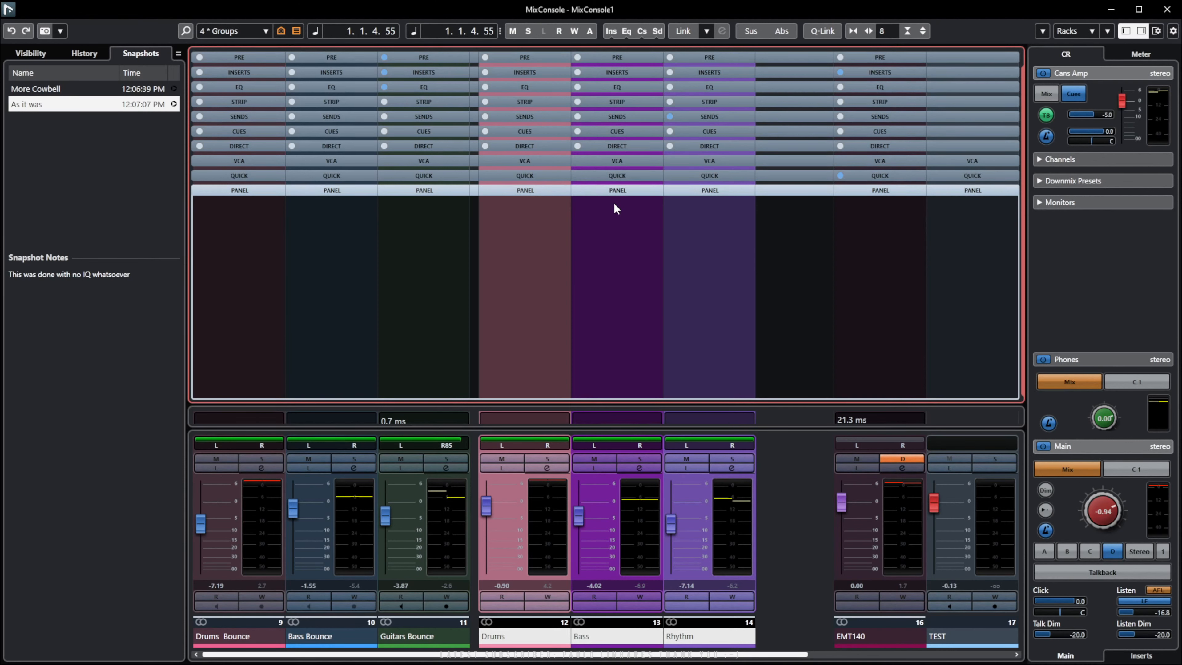
{"action": "right_click", "coordinate": [610, 225]}
{"action": "left_click", "coordinate": [596, 225]}
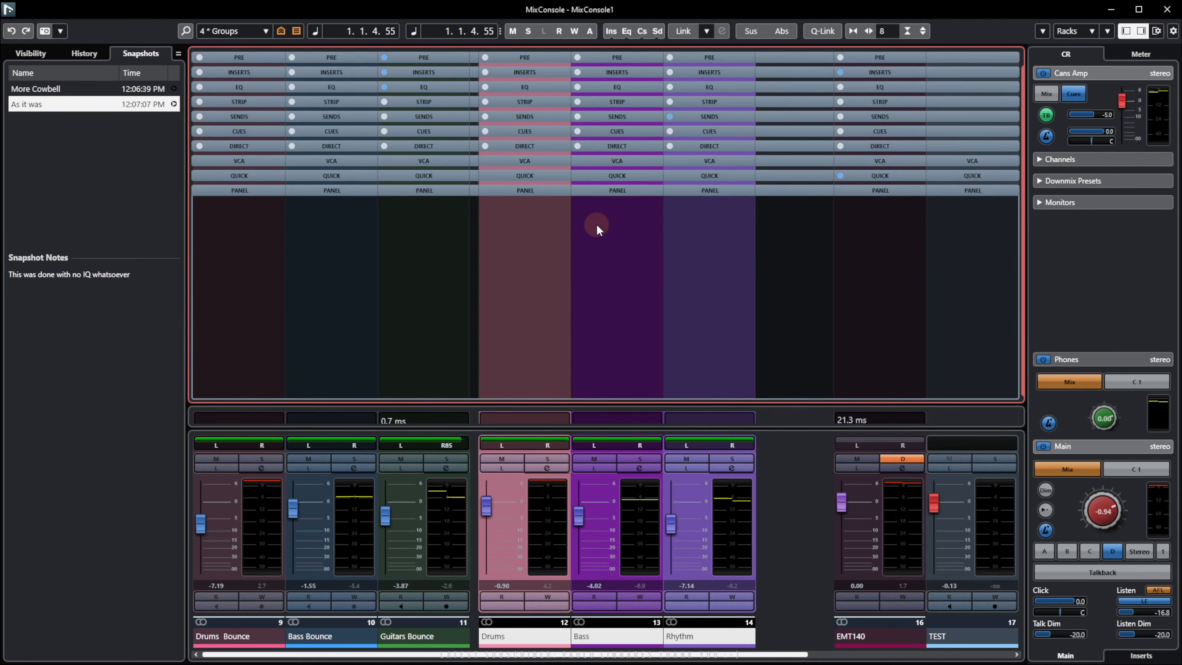
{"action": "left_click", "coordinate": [634, 188]}
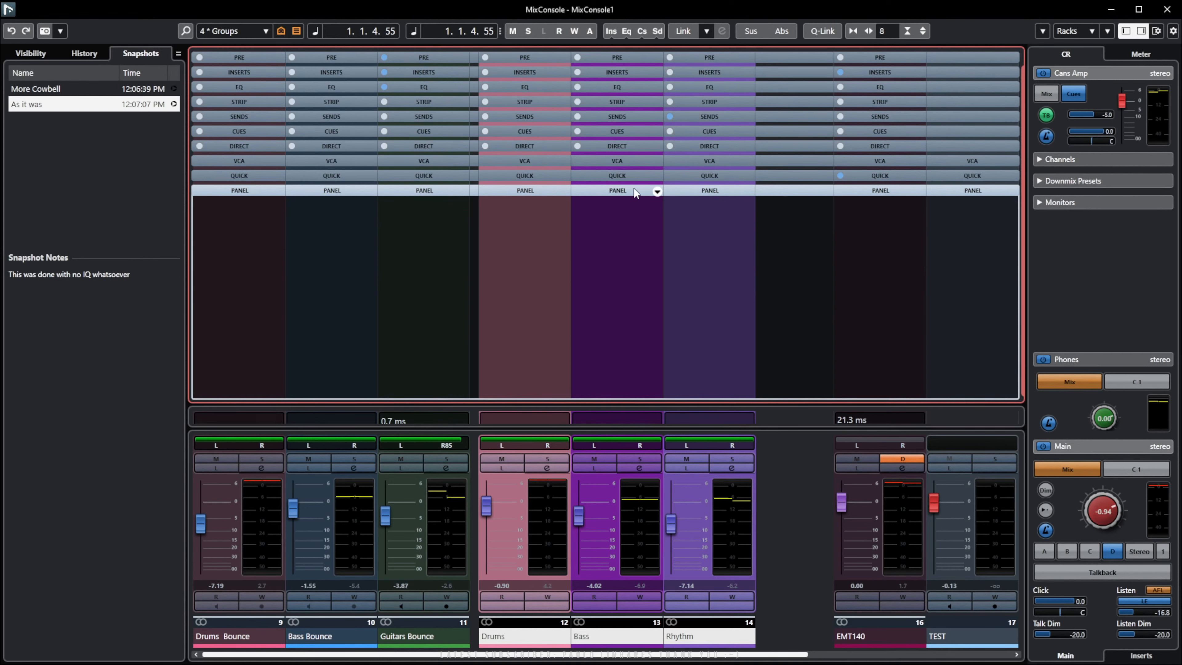
{"action": "left_click", "coordinate": [636, 192]}
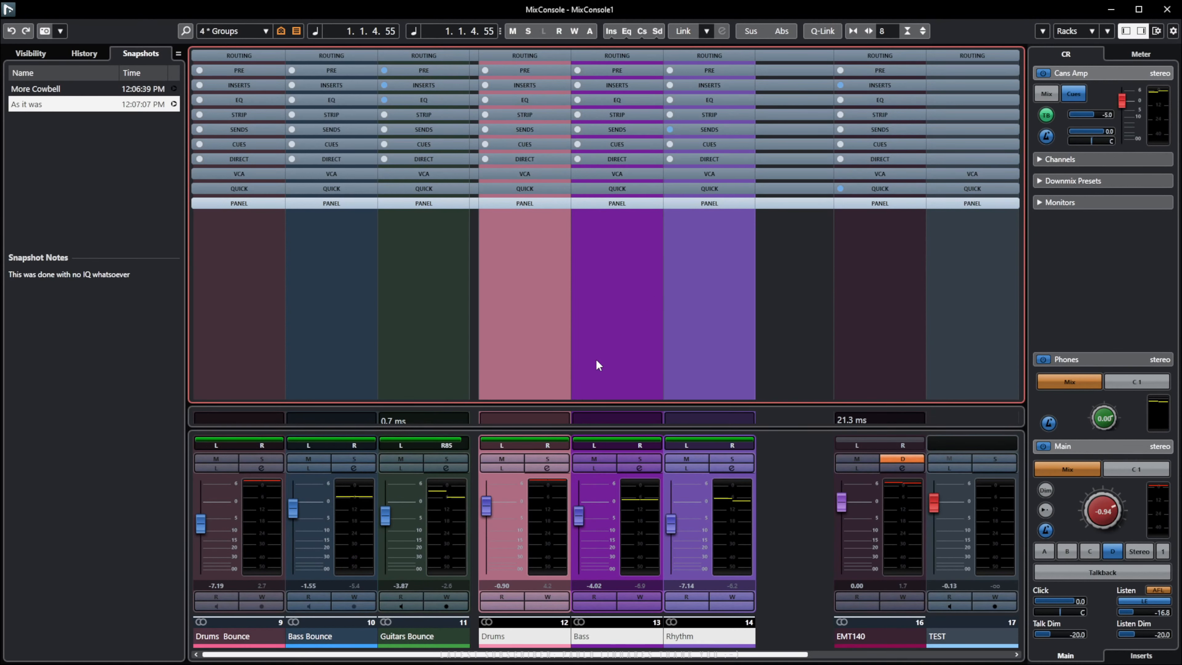
Select the Drums Bounce channel and open its channel settings with the project position returned to the start.
{"action": "left_click", "coordinate": [242, 333]}
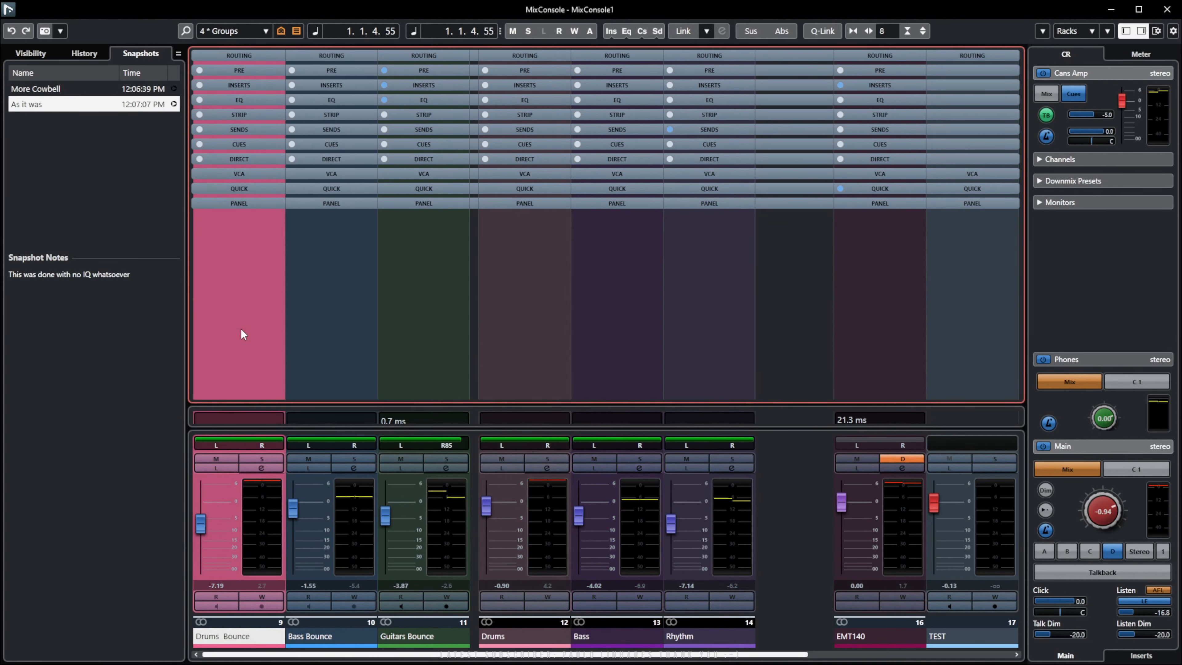
{"action": "key", "text": "KP_Decimal"}
{"action": "left_click", "coordinate": [270, 467]}
{"action": "left_click_drag", "start_coordinate": [465, 137], "coordinate": [397, 158]}
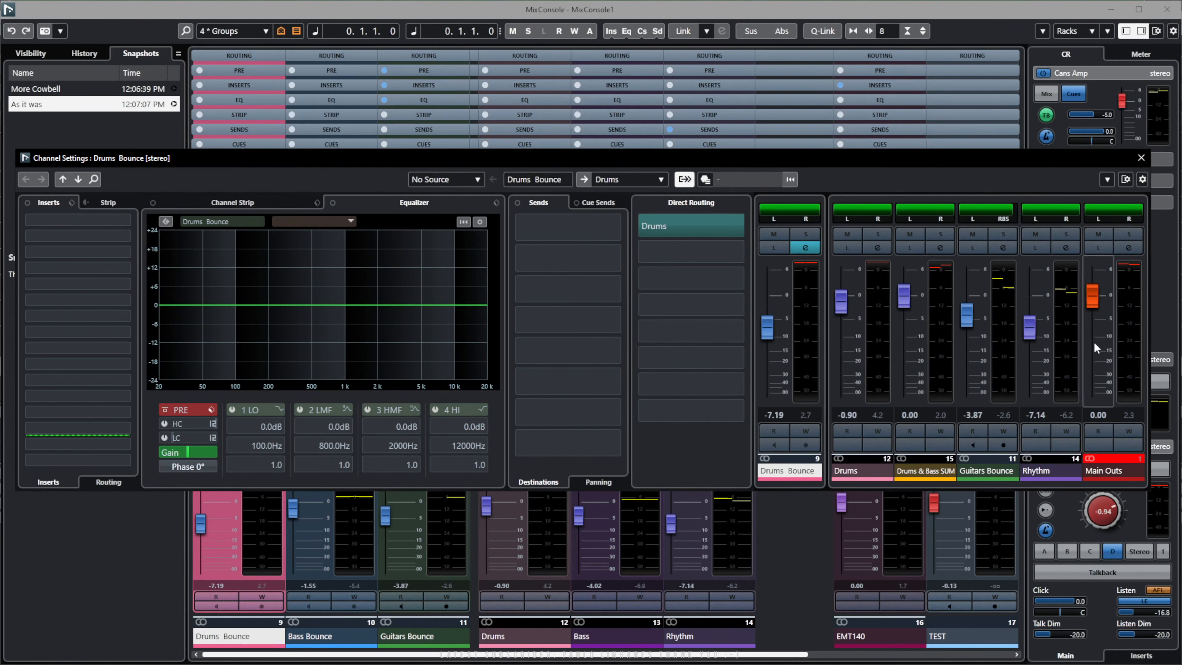
Examine the toolbar setup items and preset choices of the channel settings window, and close the window.
{"action": "left_click", "coordinate": [1142, 180]}
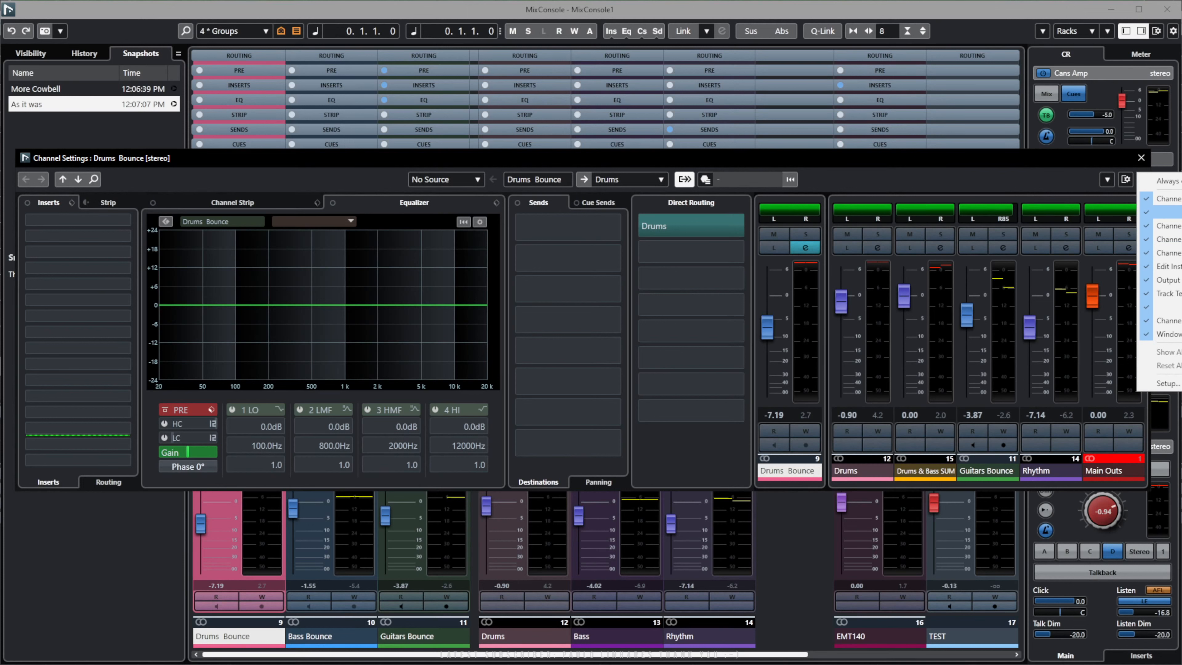
{"action": "left_click", "coordinate": [1170, 382]}
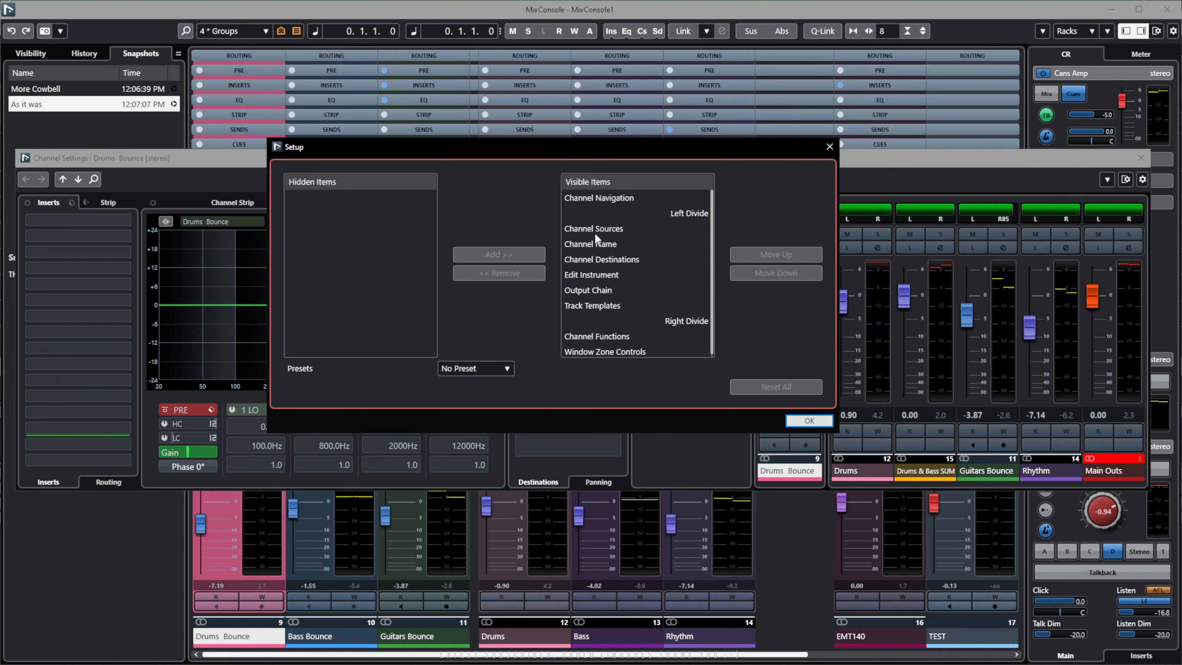
{"action": "left_click", "coordinate": [507, 368]}
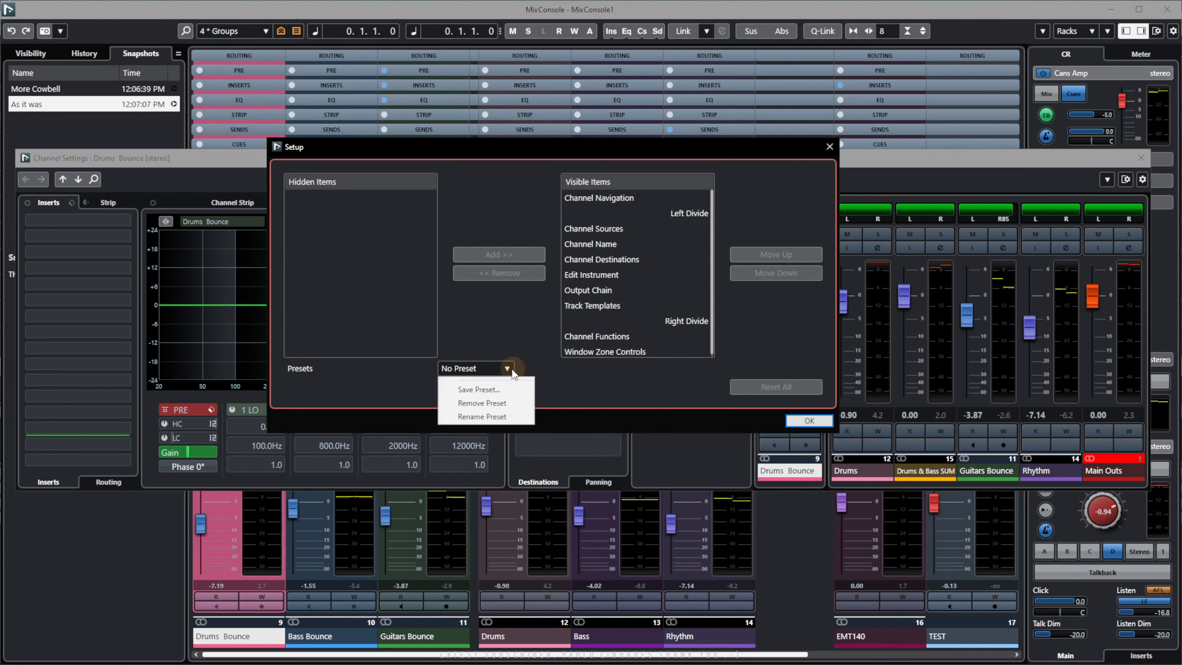
{"action": "left_click", "coordinate": [498, 331]}
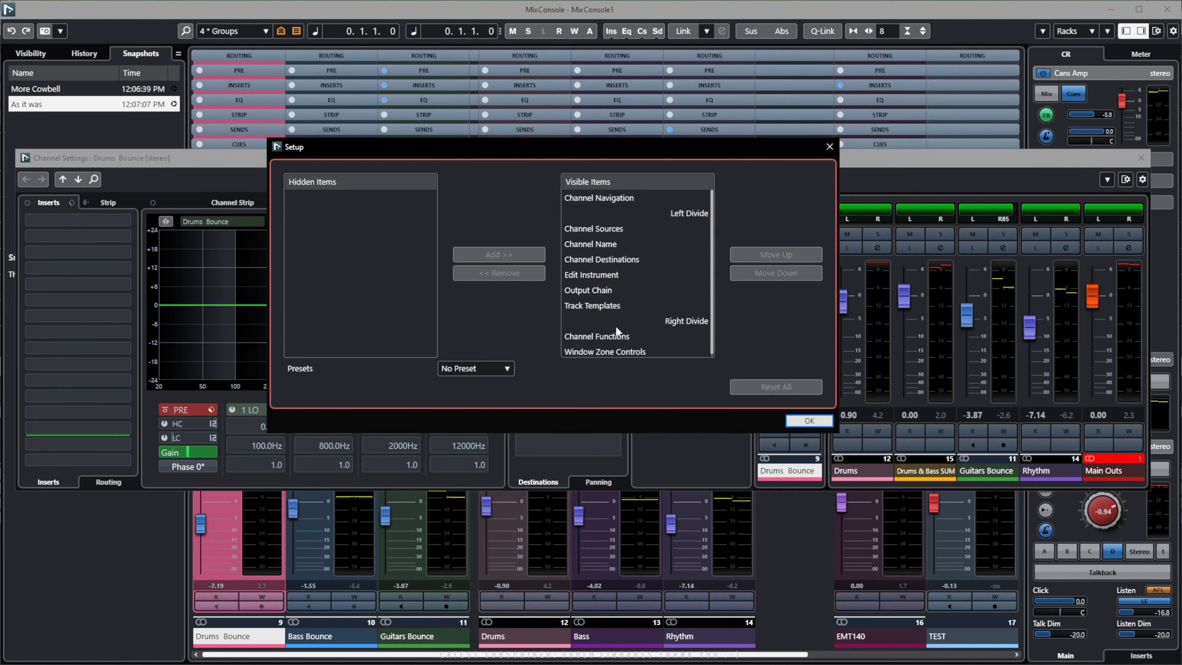
{"action": "left_click", "coordinate": [808, 421]}
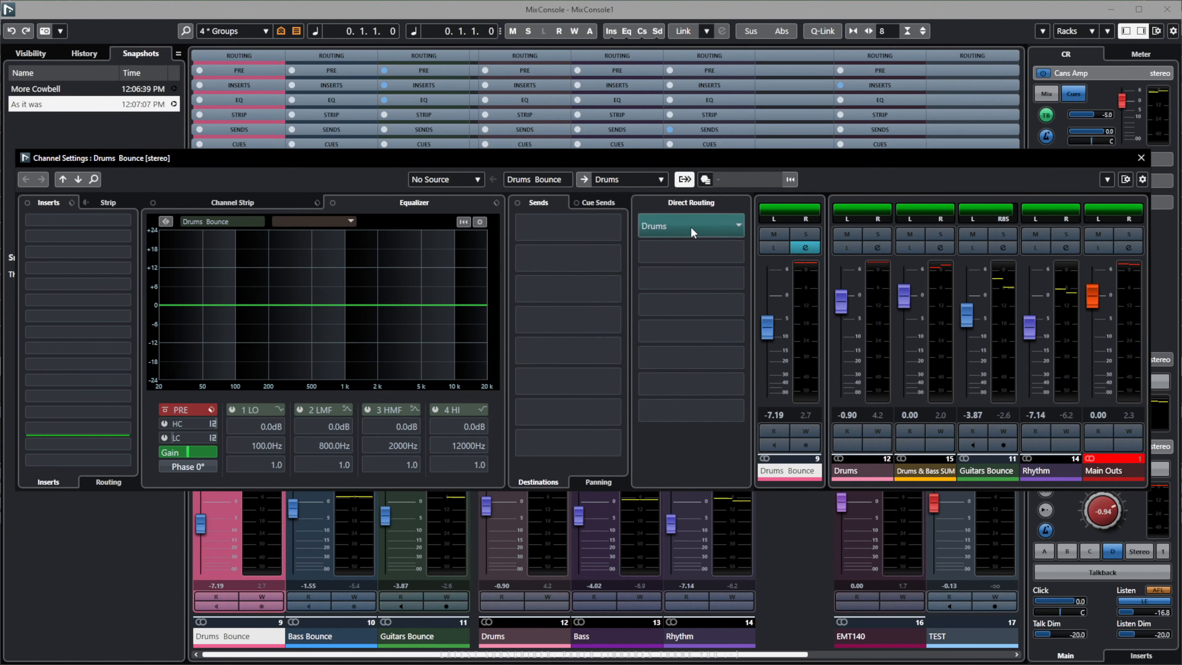
{"action": "left_click", "coordinate": [1141, 157]}
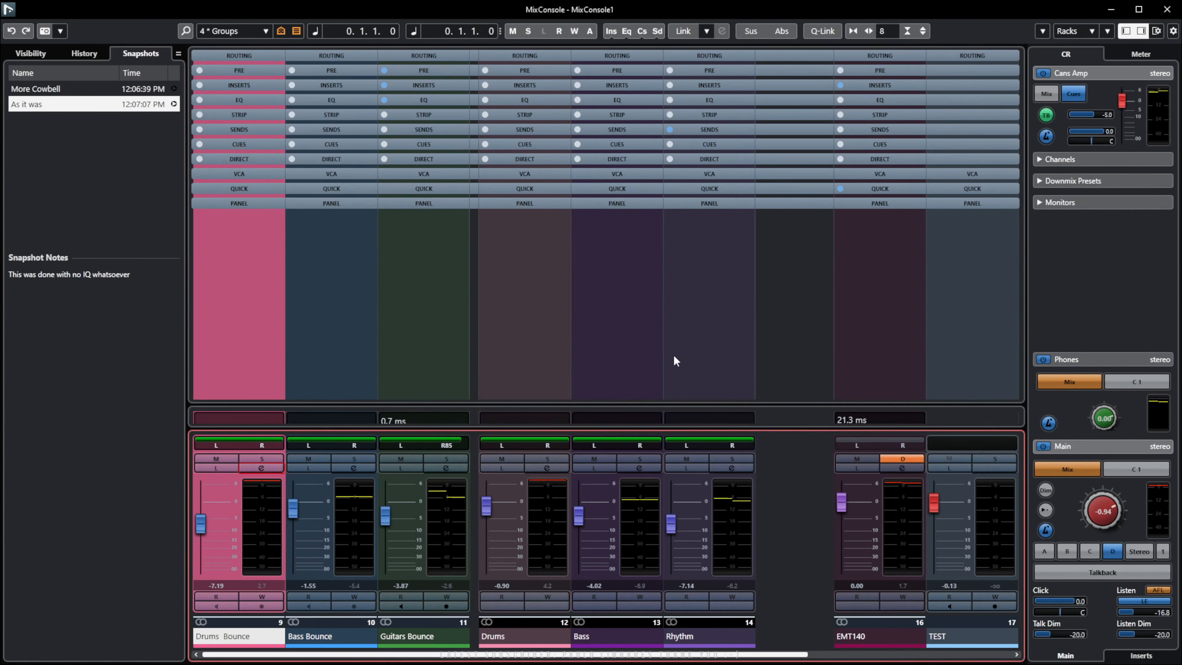
Check the Sends rack, and play the project with the Rhythm group soloed.
{"action": "left_click", "coordinate": [705, 132]}
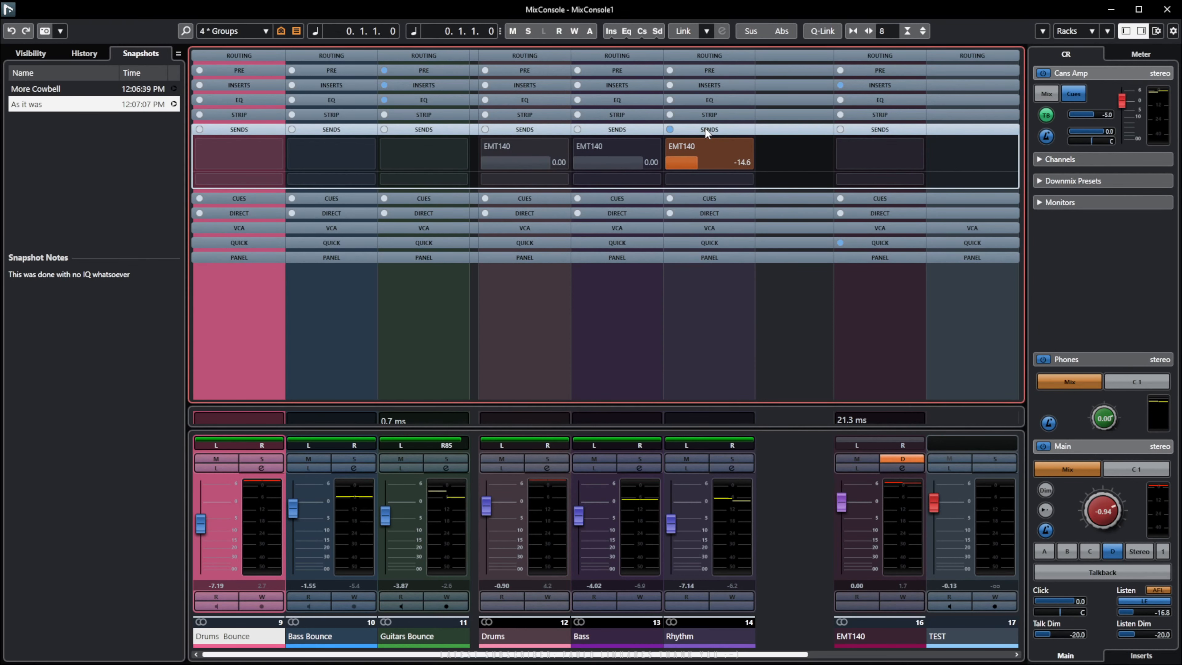
{"action": "left_click", "coordinate": [706, 132]}
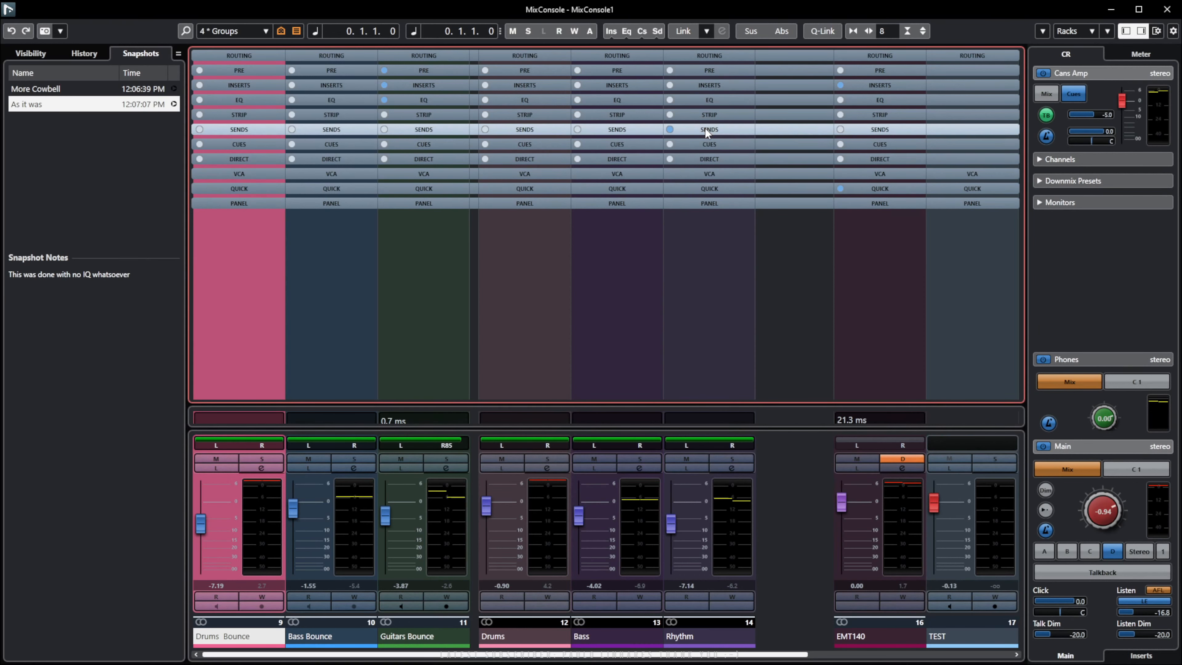
{"action": "left_click", "coordinate": [721, 460]}
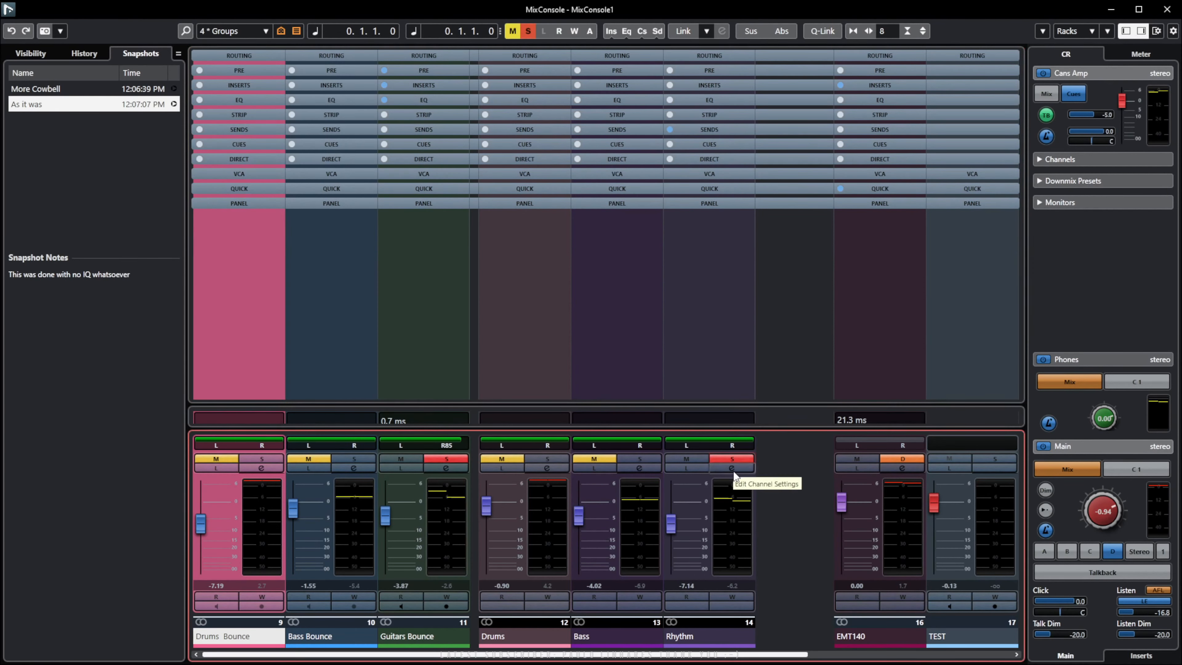
{"action": "key", "text": "space"}
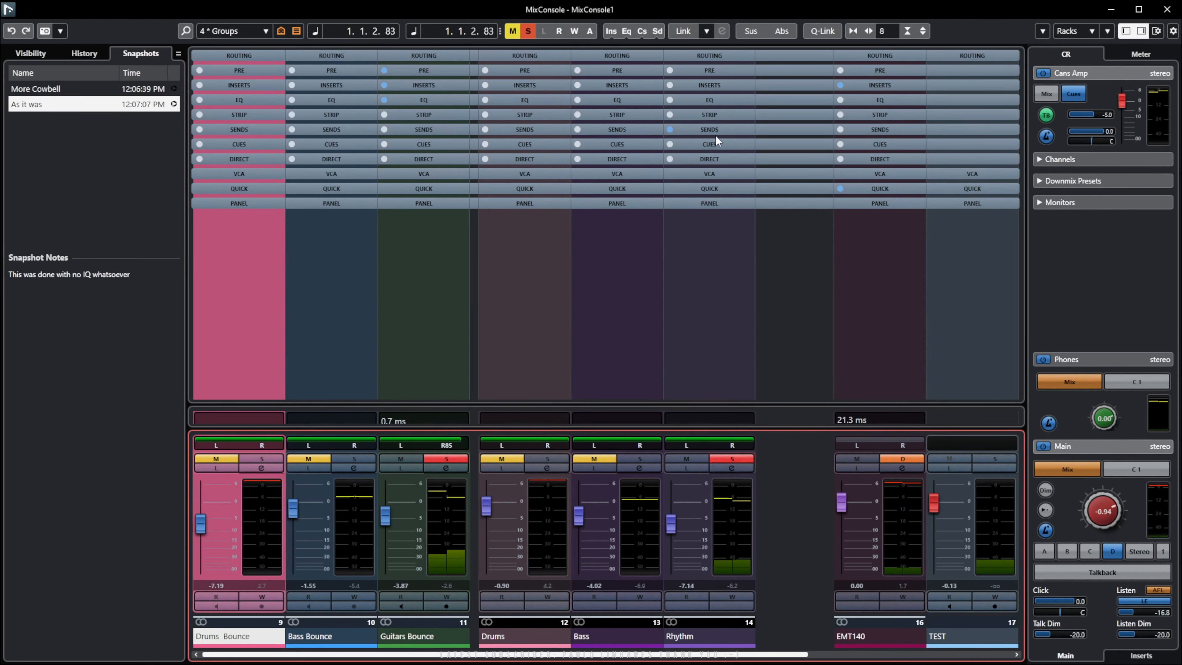
Open the Rhythm group's channel settings and raise its EMT140 send level to -10.2.
{"action": "left_click", "coordinate": [737, 466]}
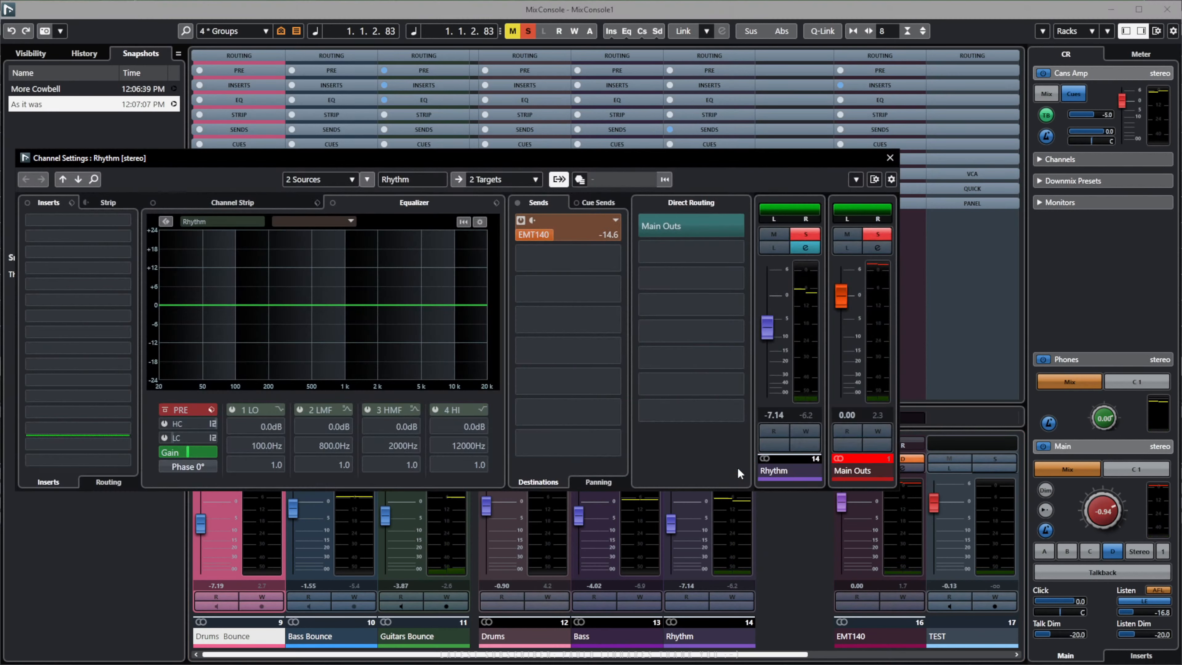
{"action": "left_click_drag", "start_coordinate": [565, 158], "coordinate": [699, 156]}
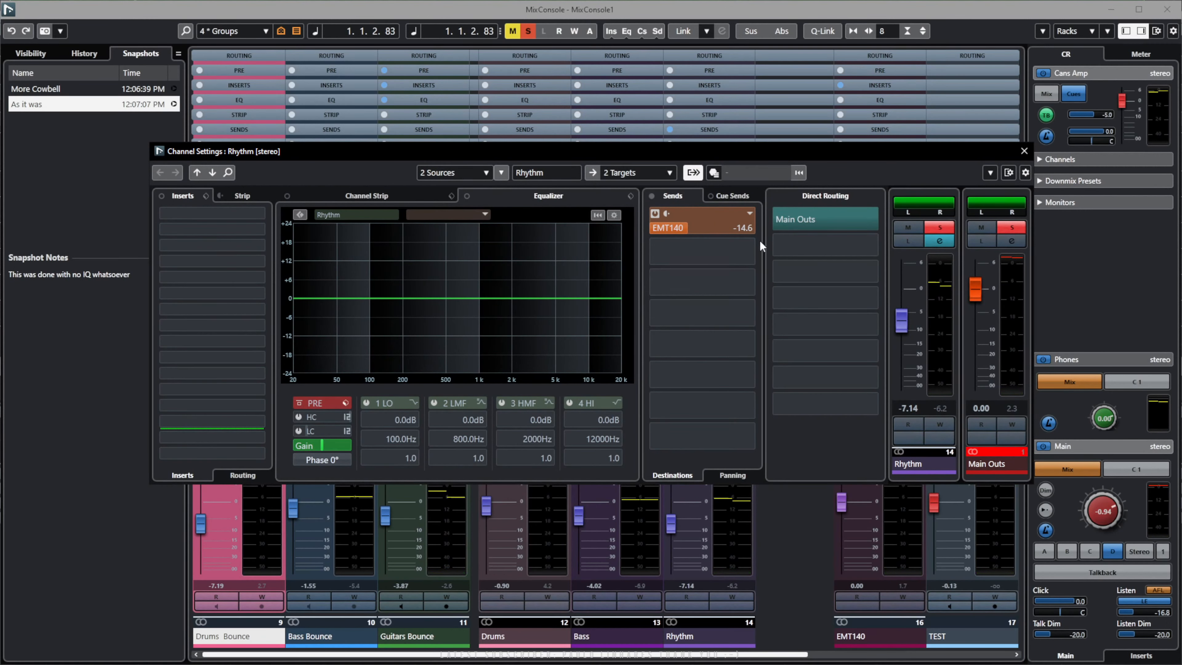
{"action": "left_click_drag", "start_coordinate": [686, 229], "coordinate": [710, 233]}
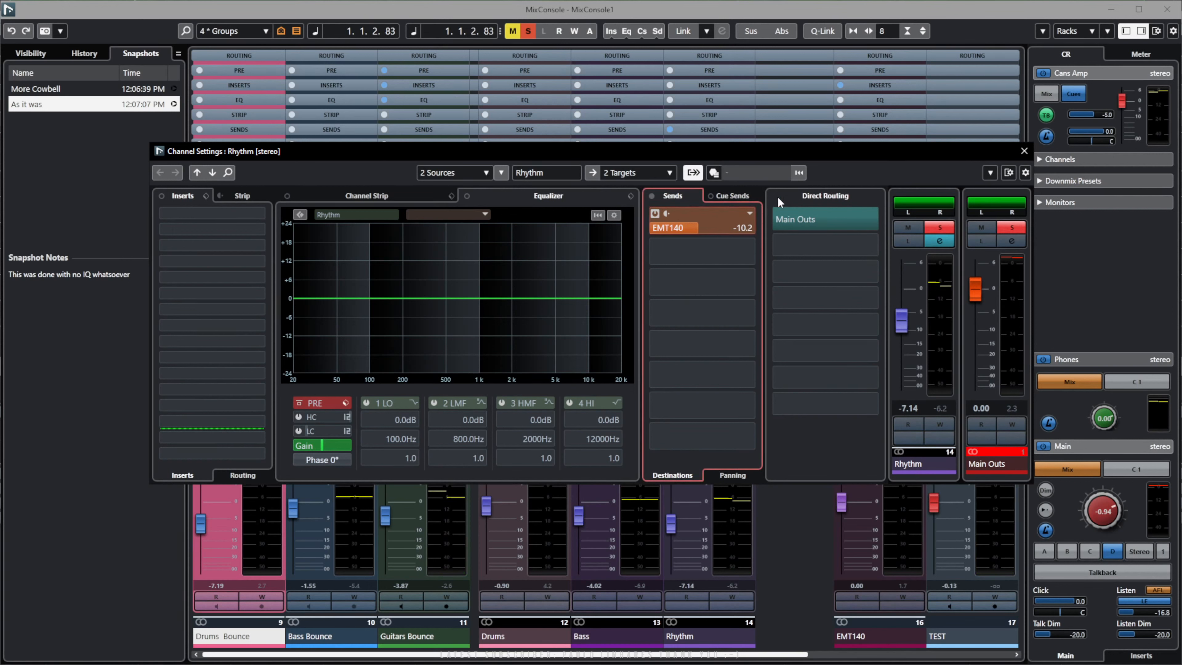
Look at the Link Panners option in the Rhythm channel's function list and close its settings.
{"action": "left_click", "coordinate": [990, 173]}
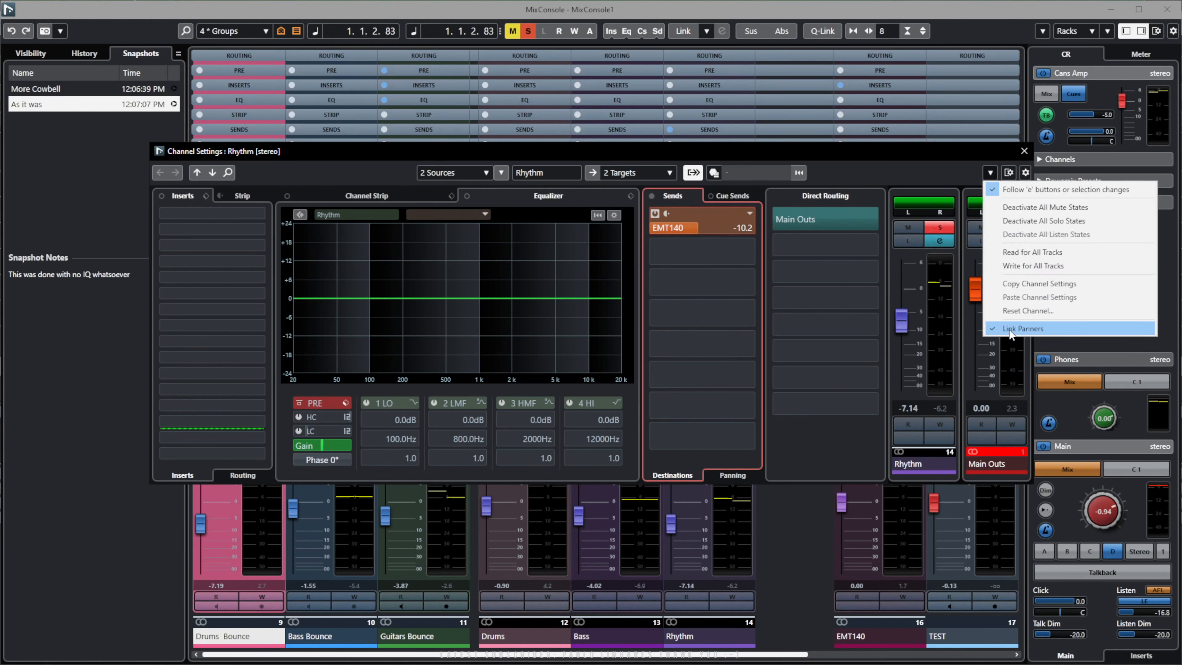
{"action": "left_click", "coordinate": [912, 172]}
{"action": "left_click", "coordinate": [1019, 152]}
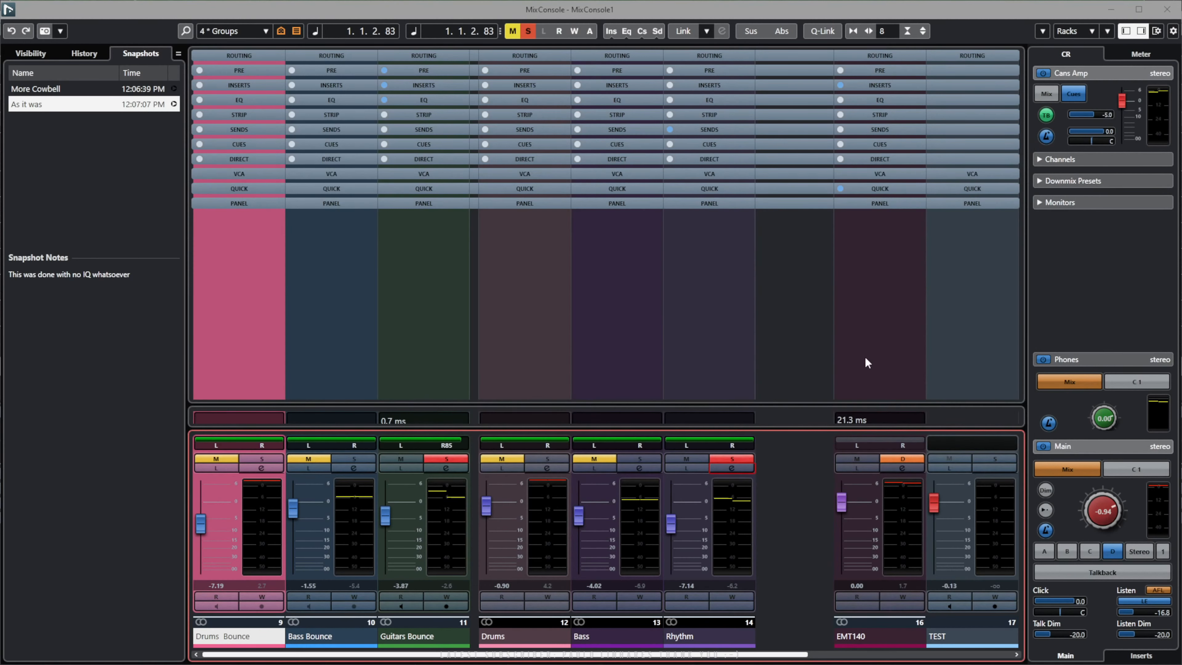
Pull the right side of the Rhythm group's panner in to L38 and reopen its channel settings.
{"action": "mouse_move", "coordinate": [745, 438]}
{"action": "left_mouse_down"}
{"action": "mouse_move", "coordinate": [712, 438]}
{"action": "mouse_move", "coordinate": [763, 439]}
{"action": "left_mouse_up"}
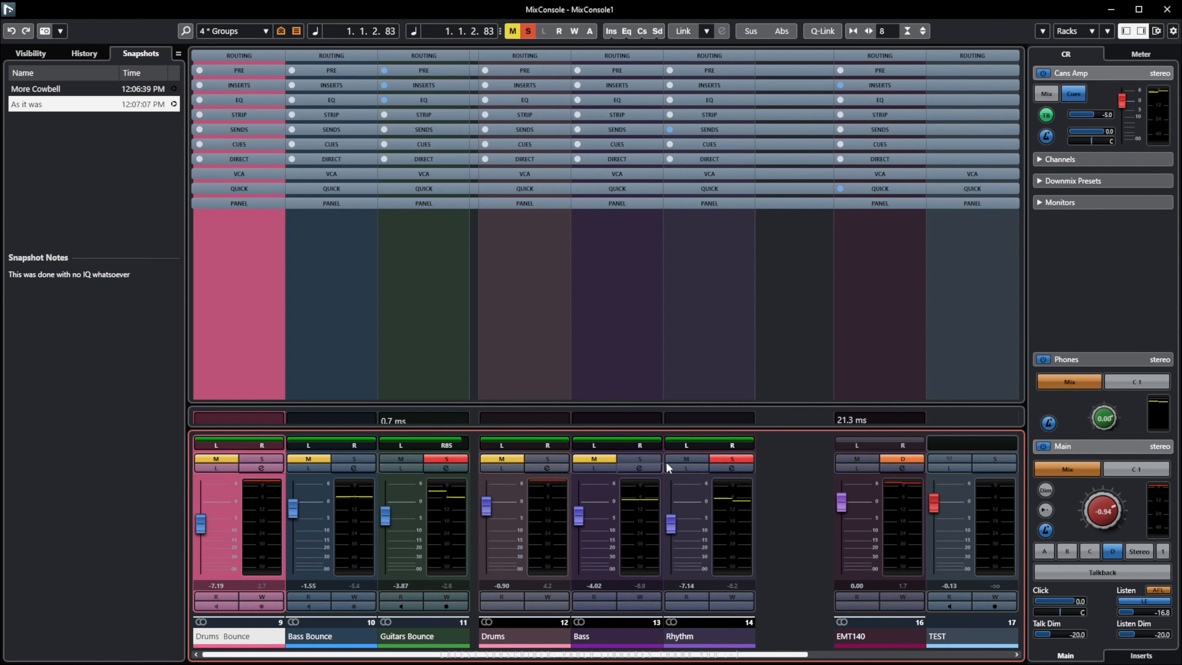
{"action": "left_click", "coordinate": [731, 468]}
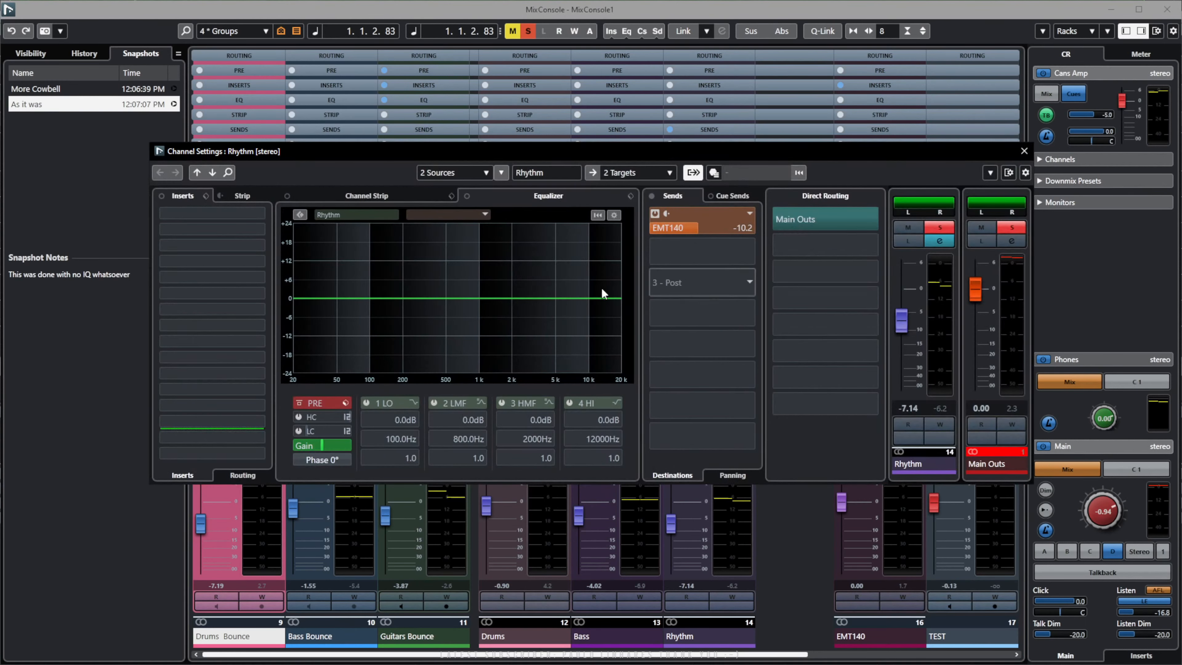
{"action": "left_click", "coordinate": [797, 531]}
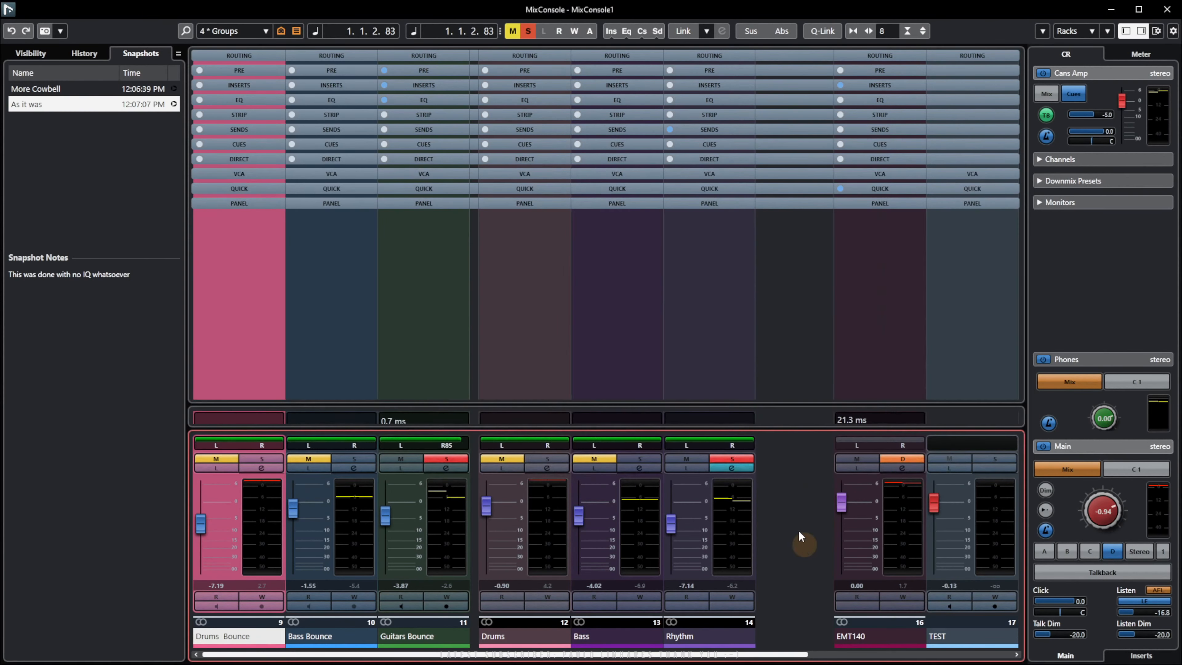
{"action": "left_click_drag", "start_coordinate": [740, 441], "coordinate": [689, 440]}
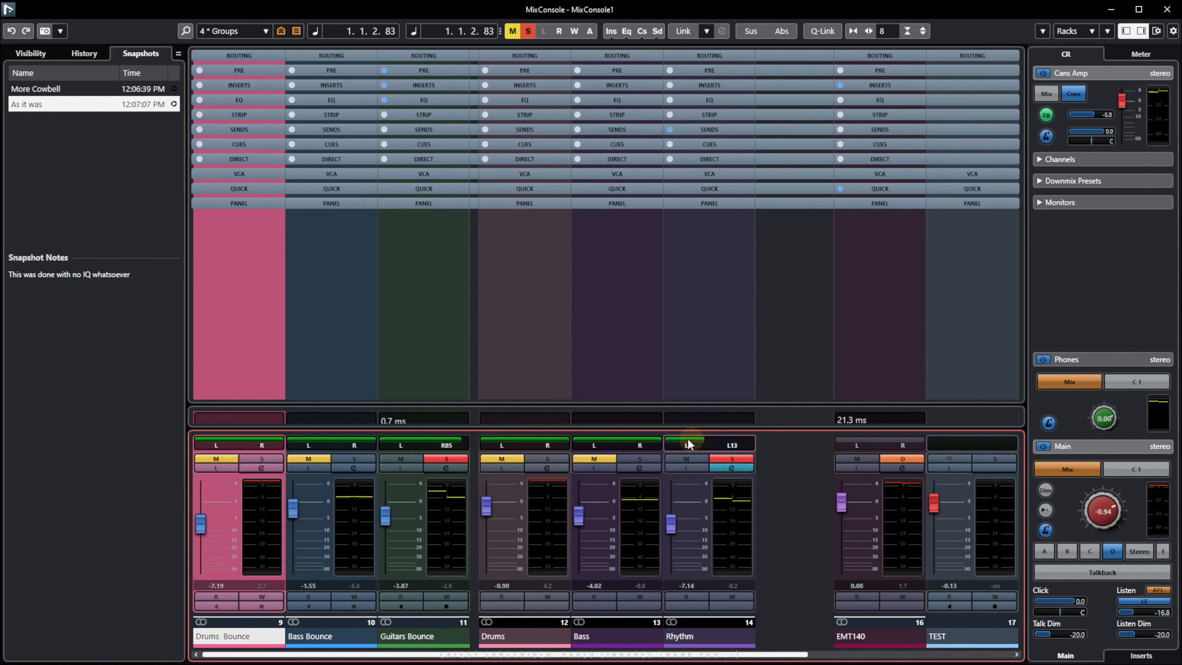
{"action": "left_click", "coordinate": [732, 467]}
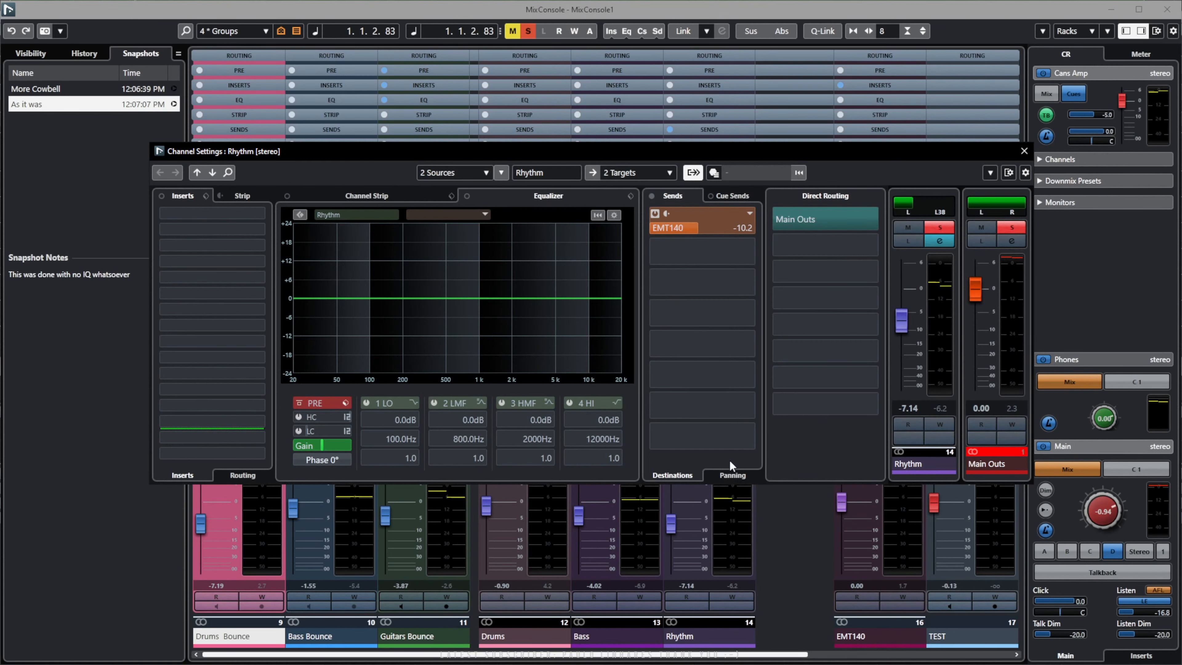
Display the panning of the Rhythm group's sends, set the EMT140 send panner to L31 and close the settings.
{"action": "left_click", "coordinate": [733, 475]}
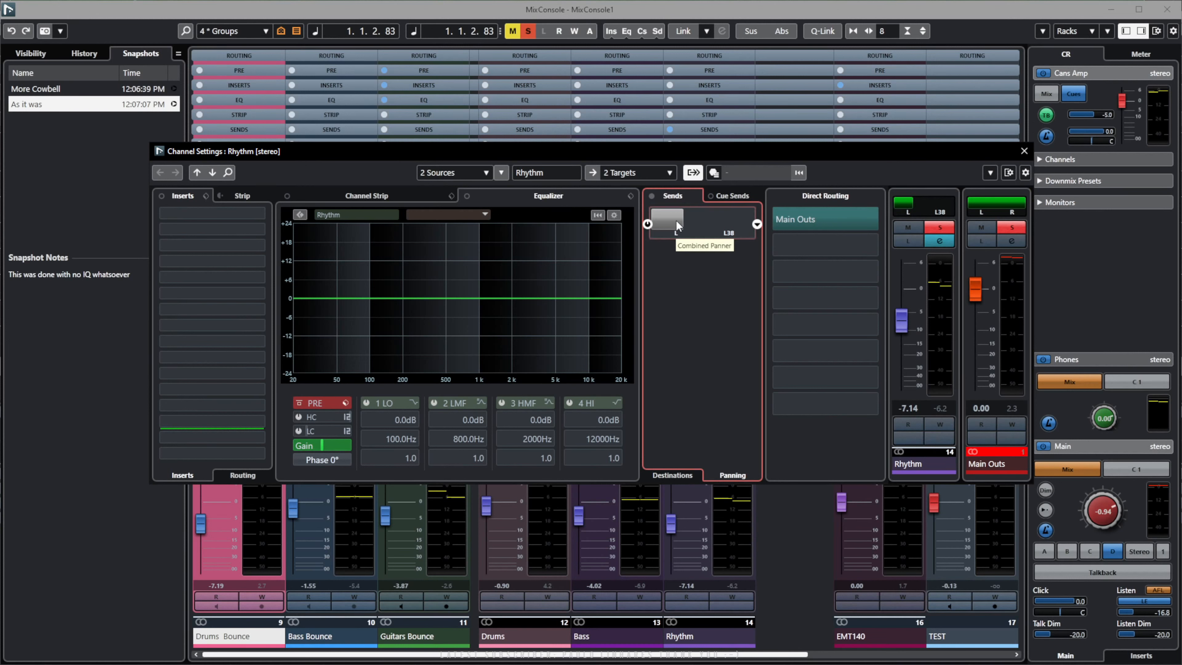
{"action": "left_click_drag", "start_coordinate": [676, 219], "coordinate": [672, 259]}
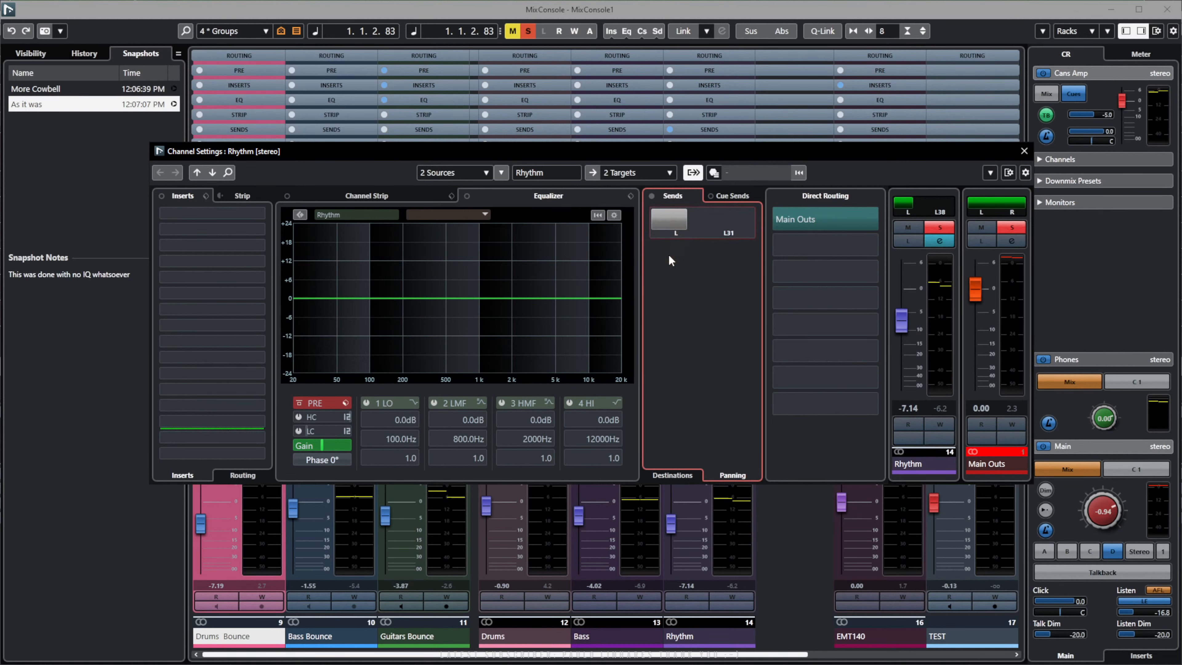
{"action": "left_click", "coordinate": [804, 550]}
Try panning the Rhythm group to L56 and reset its panner to full left-right width.
{"action": "left_click_drag", "start_coordinate": [899, 446], "coordinate": [907, 569]}
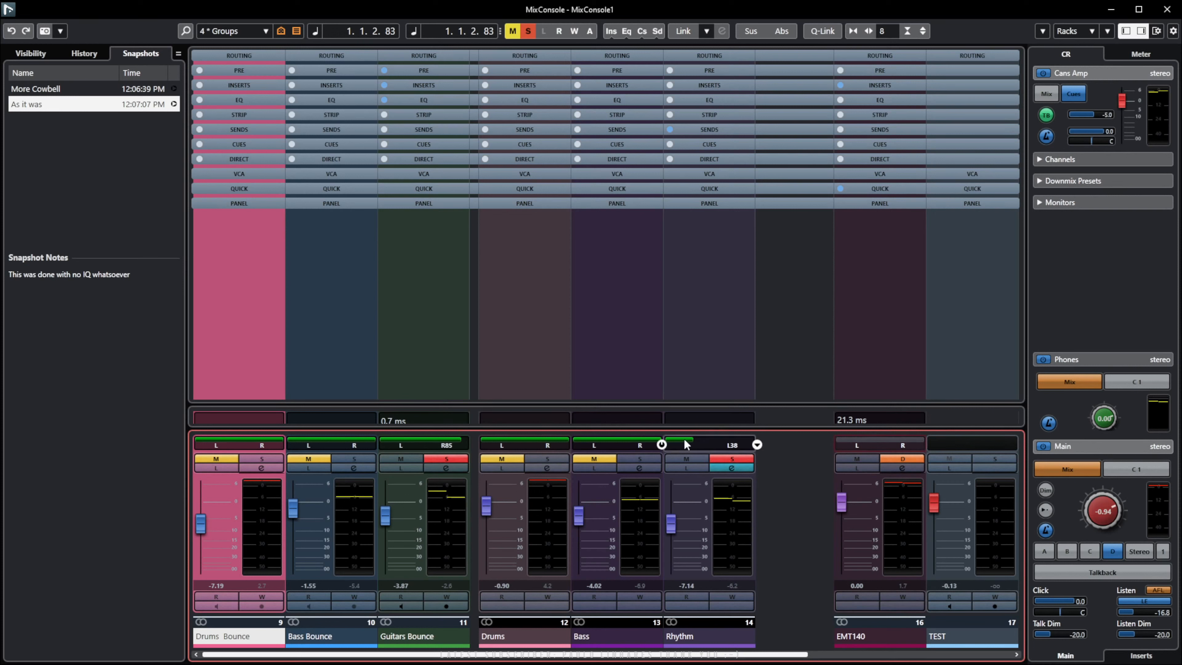
{"action": "left_click_drag", "start_coordinate": [683, 438], "coordinate": [674, 439]}
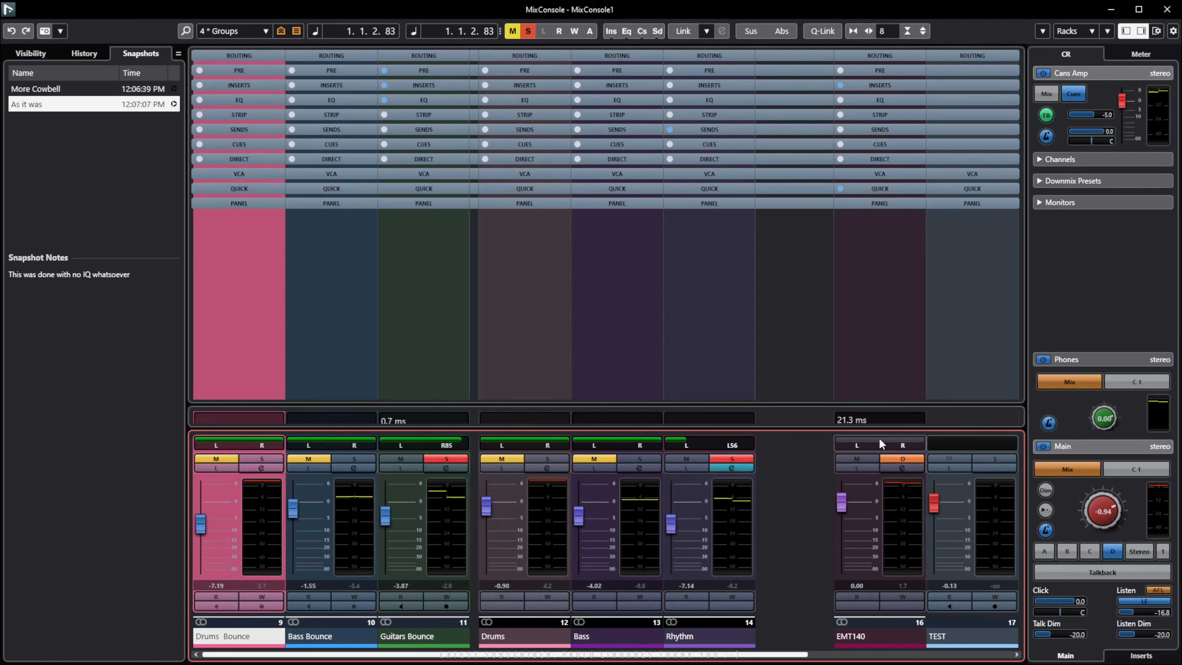
{"action": "left_click", "coordinate": [901, 459], "text": "alt"}
{"action": "left_click_drag", "start_coordinate": [687, 447], "coordinate": [755, 461]}
{"action": "left_click", "coordinate": [709, 443], "text": "ctrl"}
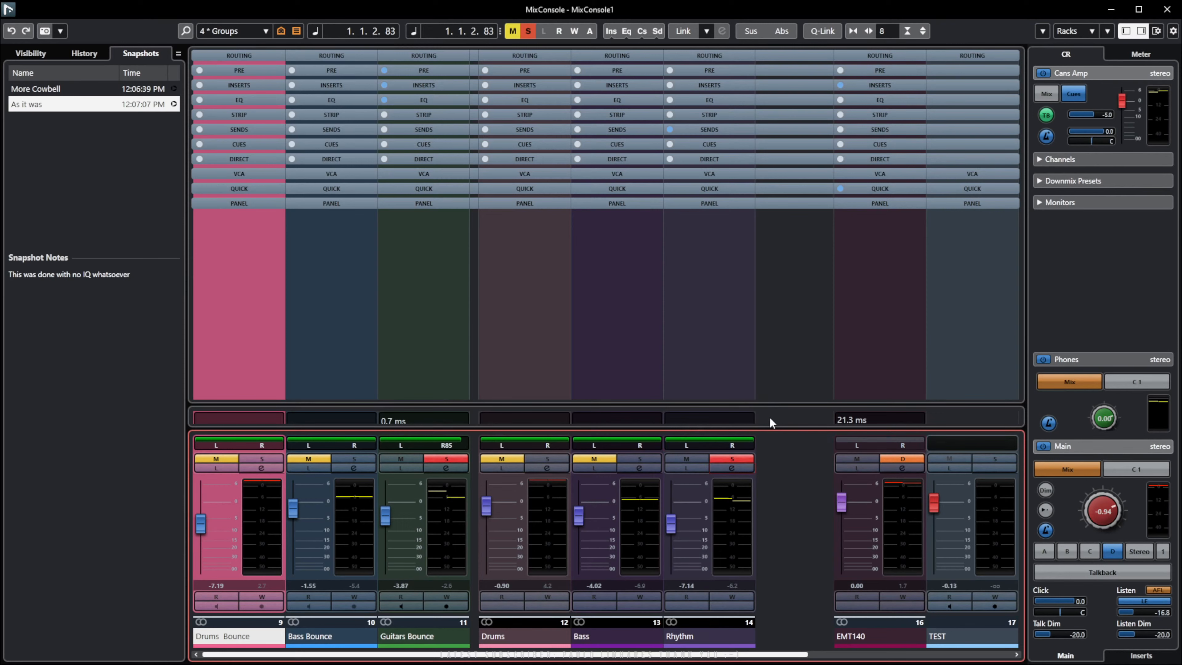
Reopen the Rhythm group's channel settings and review the Link Panners option.
{"action": "left_click", "coordinate": [738, 468]}
{"action": "left_click", "coordinate": [989, 173]}
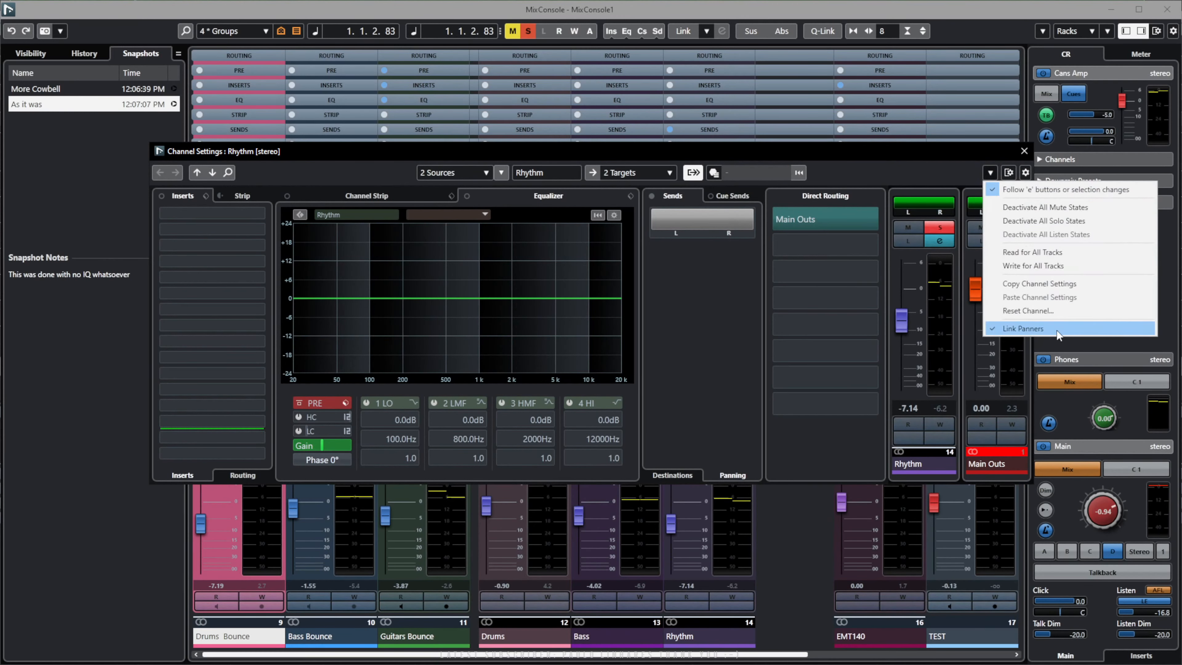
{"action": "left_click", "coordinate": [729, 359]}
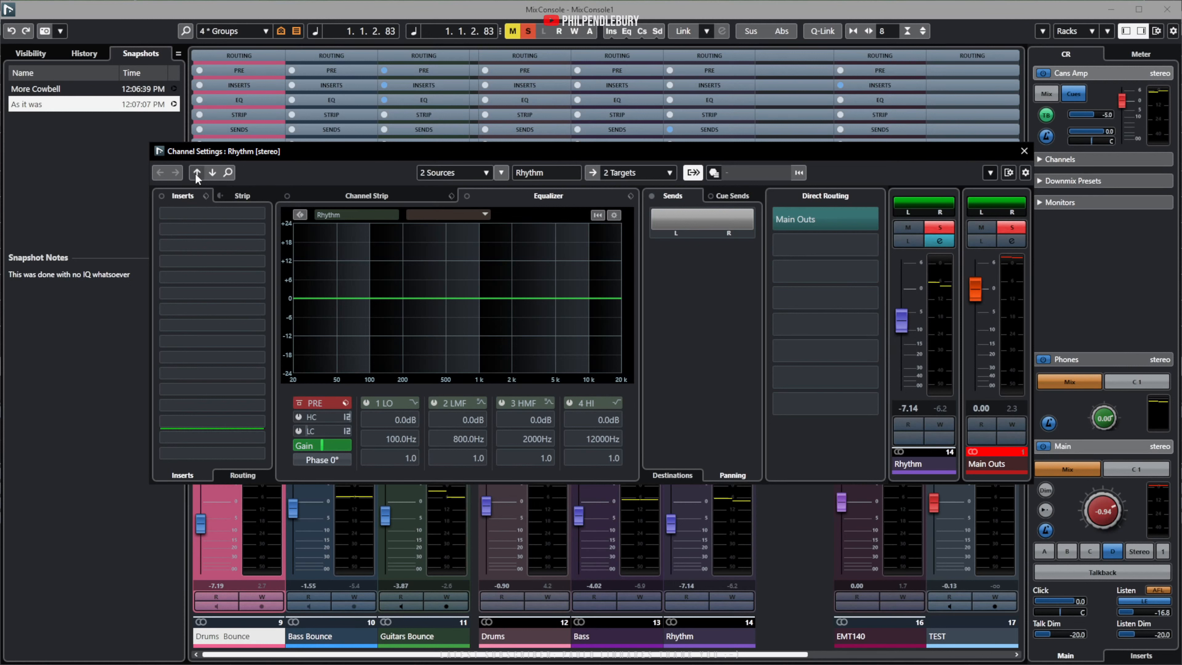
Step the channel settings back and forth between Rhythm, Drums & Bass SUM and EMT140, and view the list of selectable channels.
{"action": "left_click", "coordinate": [208, 175]}
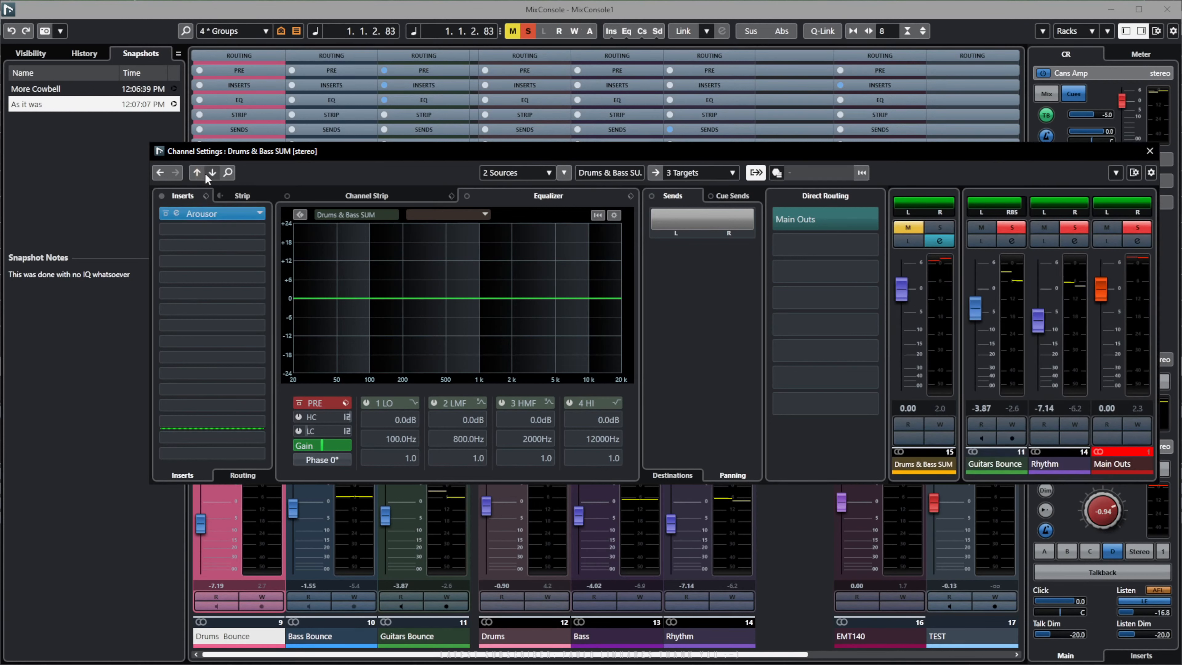
{"action": "left_click", "coordinate": [197, 173]}
{"action": "left_click", "coordinate": [212, 175]}
{"action": "left_click", "coordinate": [195, 171]}
{"action": "left_click", "coordinate": [210, 173]}
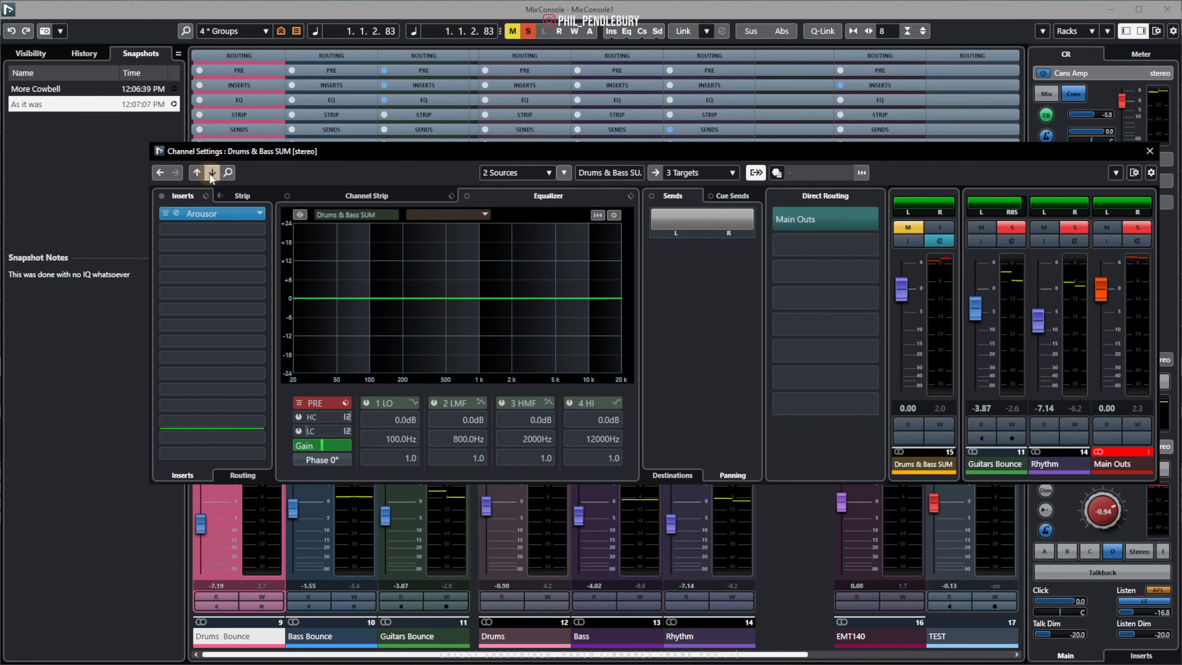
{"action": "left_click", "coordinate": [210, 174]}
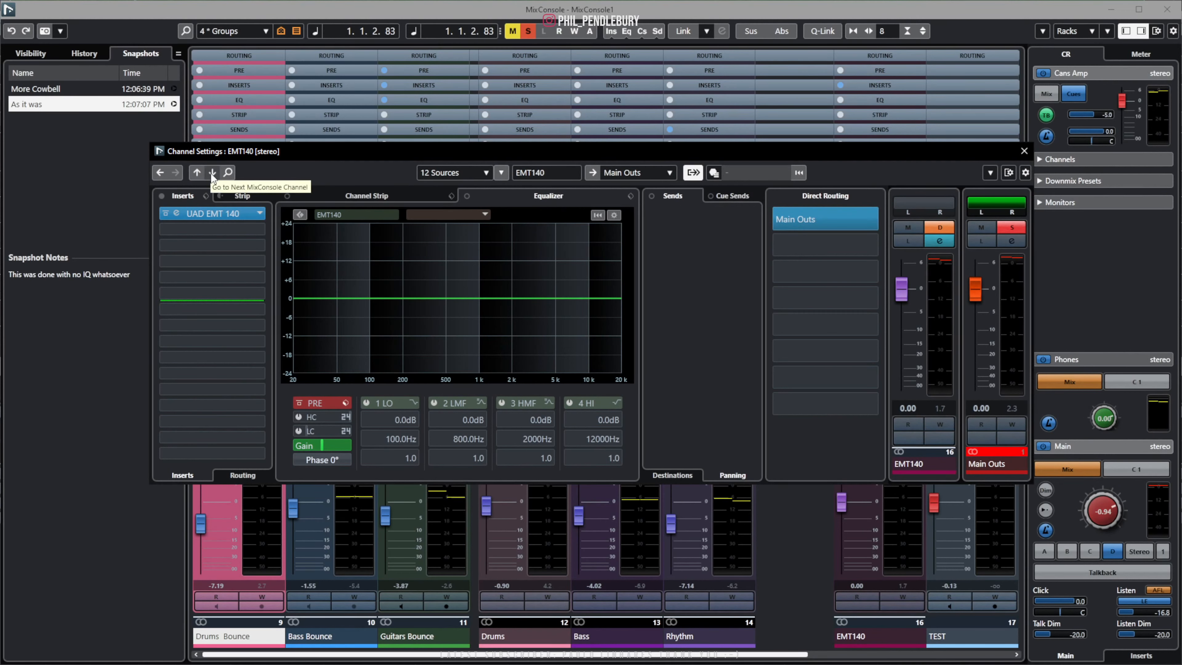
{"action": "left_click", "coordinate": [210, 173]}
{"action": "left_click", "coordinate": [198, 172]}
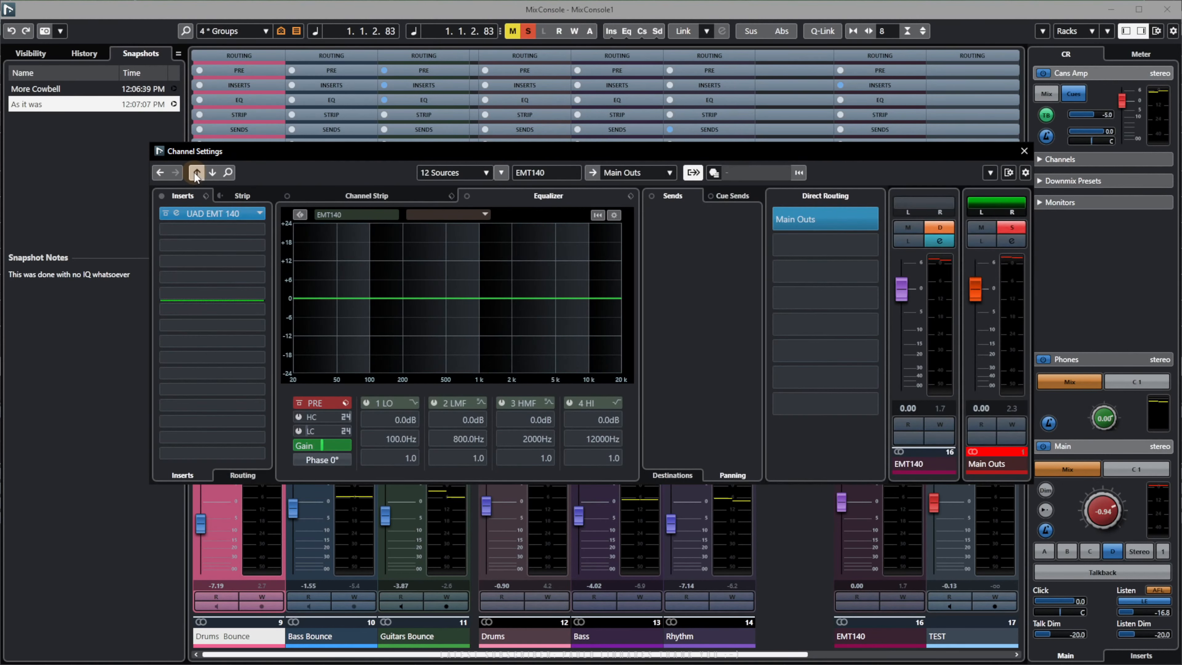
{"action": "left_click", "coordinate": [198, 172]}
{"action": "left_click", "coordinate": [228, 172]}
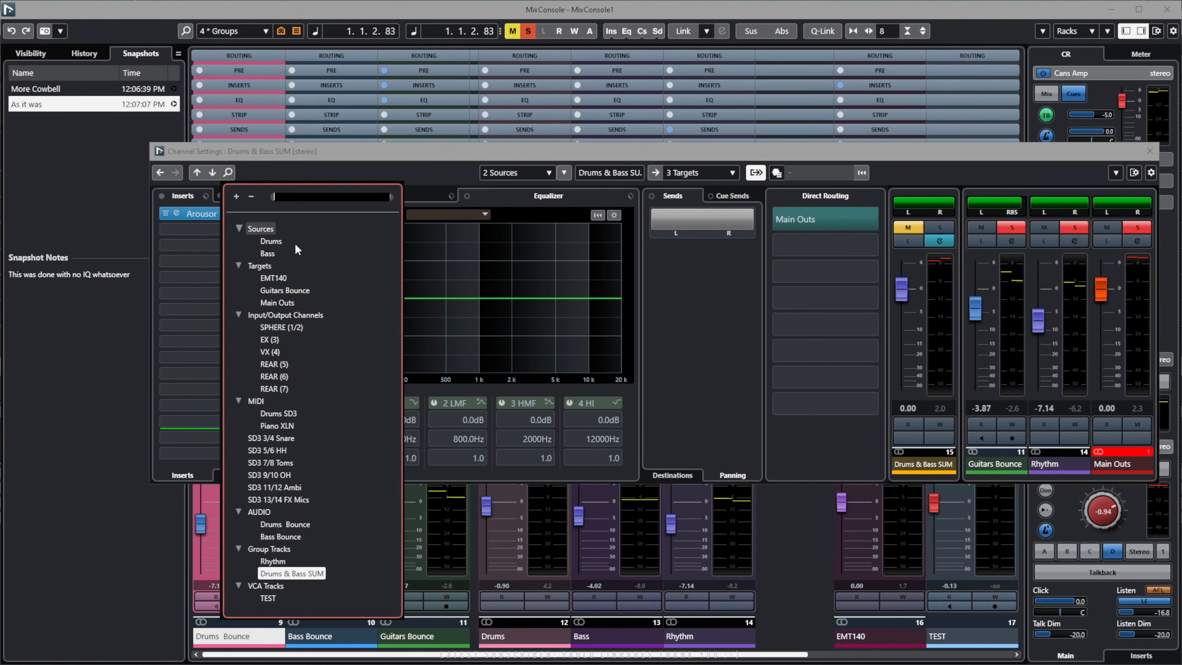
{"action": "left_click", "coordinate": [271, 168]}
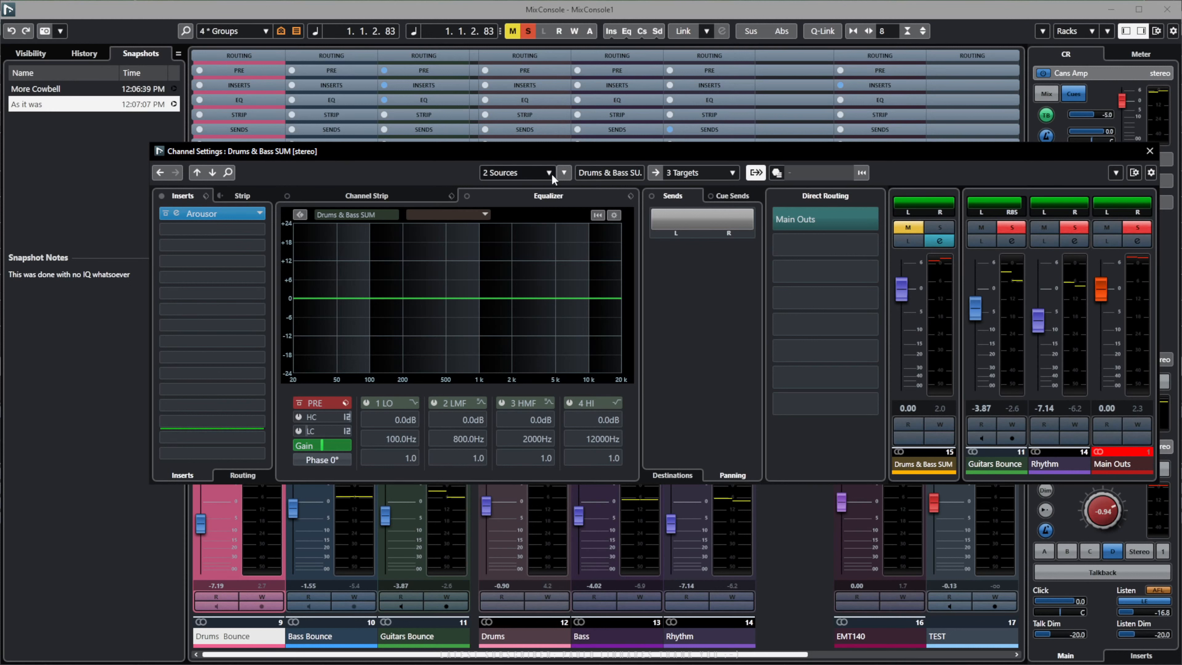
Step the channel settings back to Guitars Bounce and view the signal sources available for it.
{"action": "left_click", "coordinate": [200, 173]}
{"action": "left_click", "coordinate": [200, 173]}
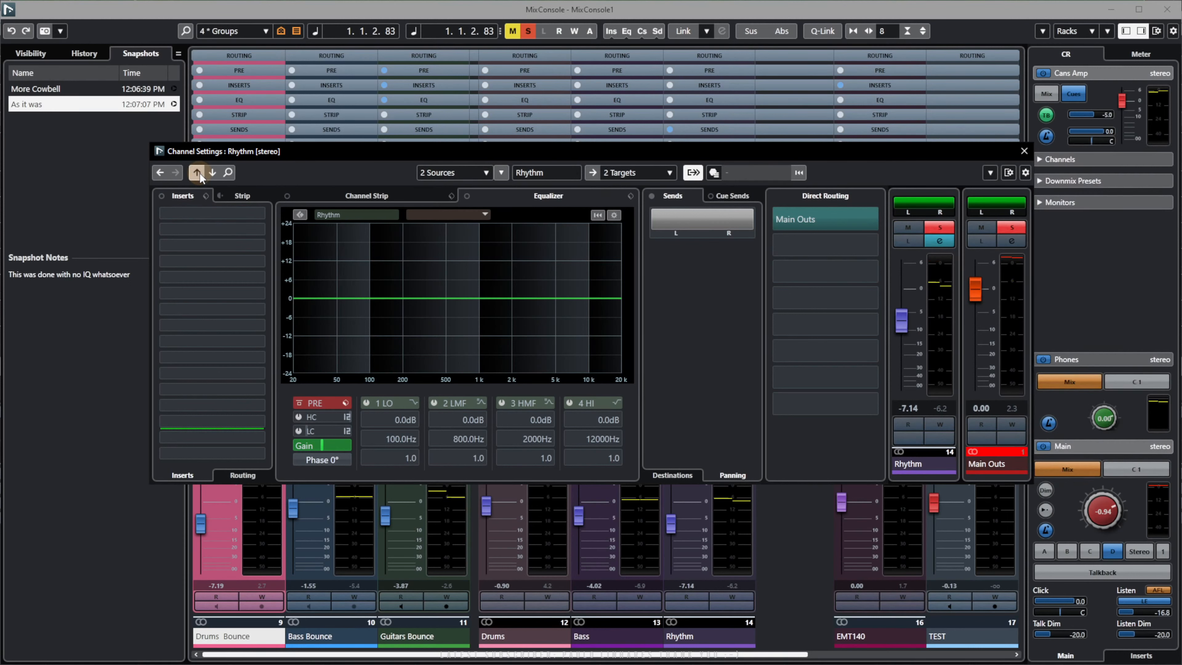
{"action": "left_click", "coordinate": [200, 174]}
{"action": "left_click", "coordinate": [200, 174]}
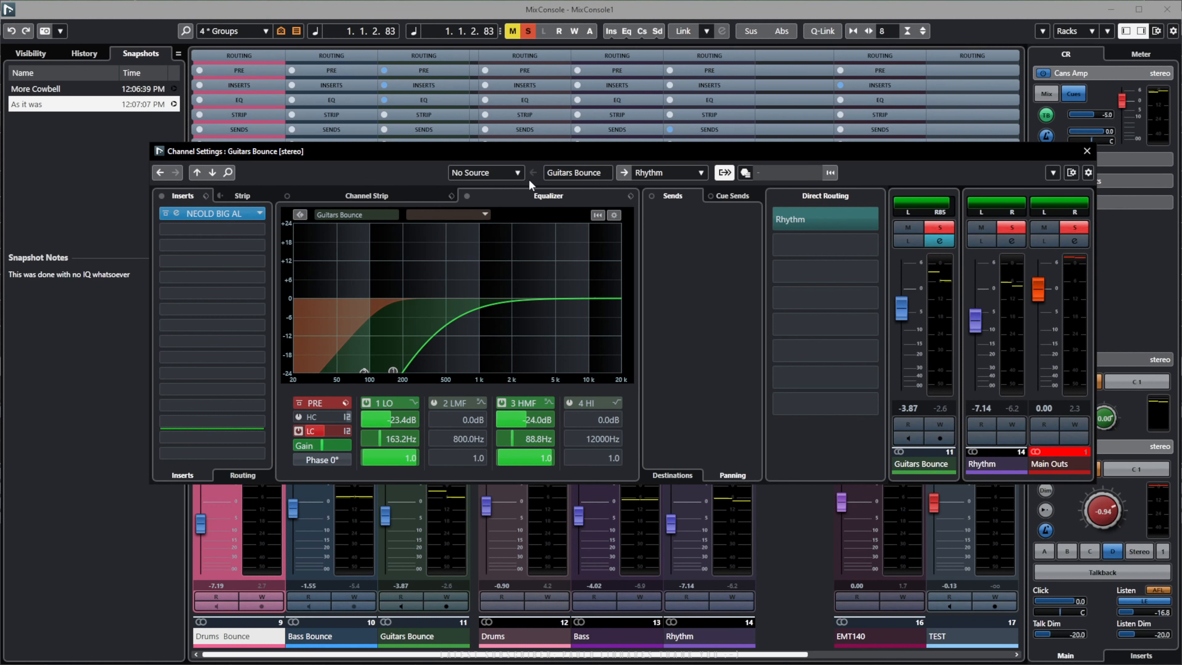
{"action": "left_click", "coordinate": [517, 173]}
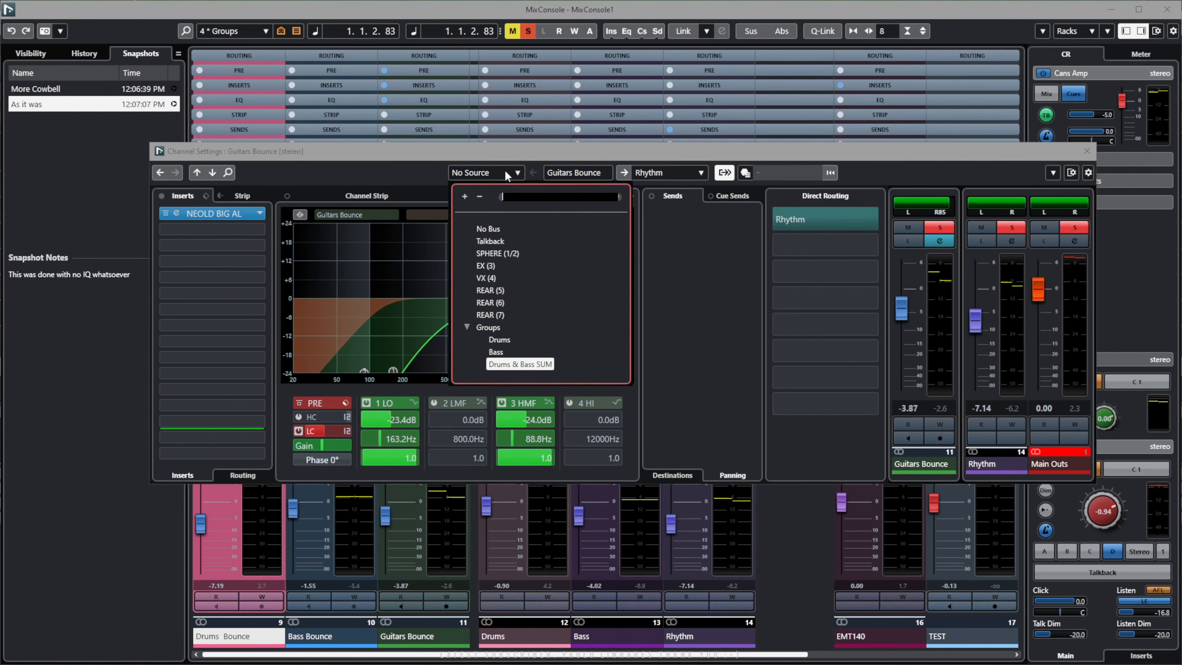
{"action": "left_click", "coordinate": [389, 174]}
Show the Drums group in the channel settings, view its output targets and close the settings.
{"action": "left_click", "coordinate": [212, 173]}
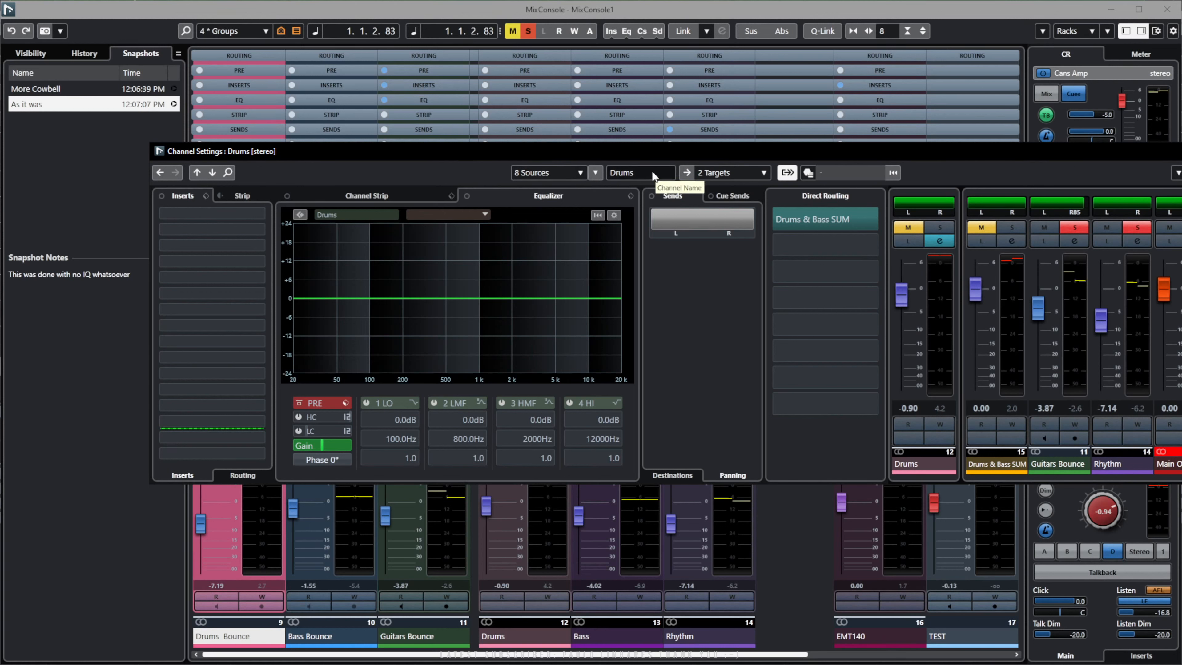
{"action": "left_click", "coordinate": [762, 173]}
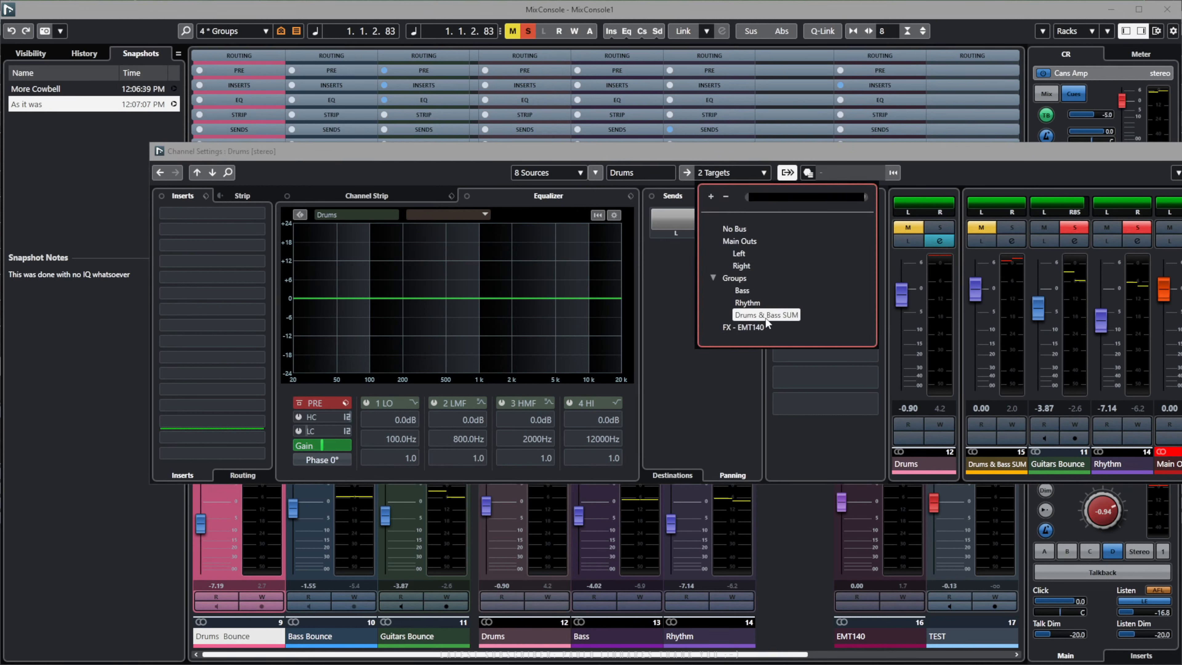
{"action": "left_click", "coordinate": [678, 362]}
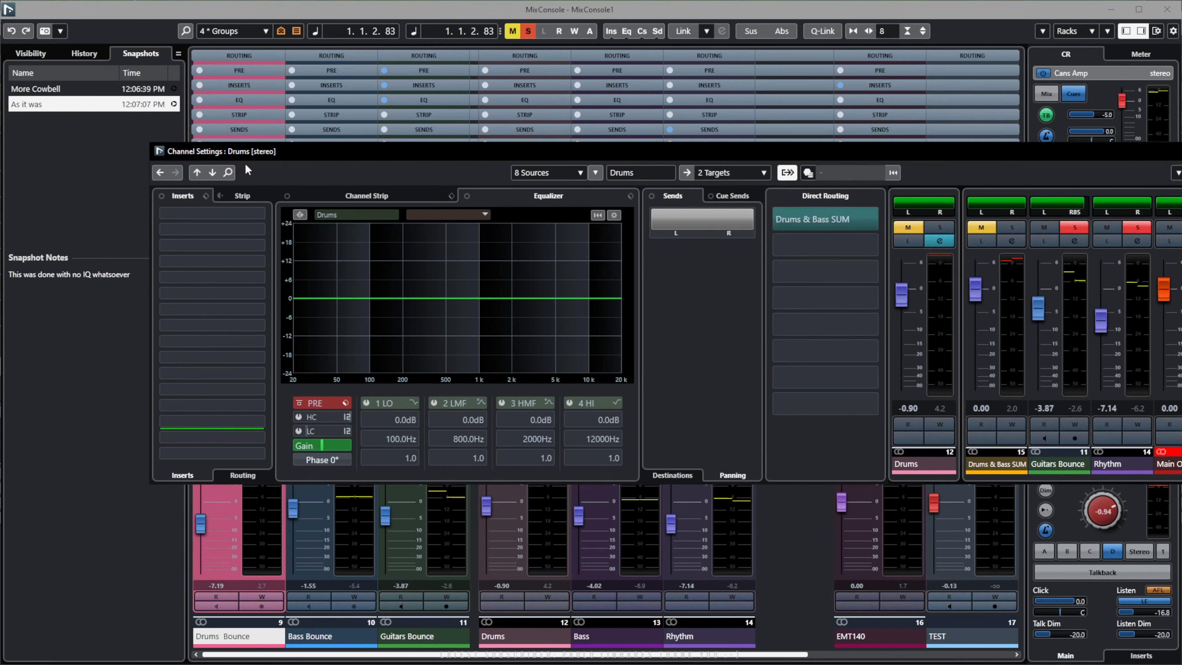
{"action": "left_click", "coordinate": [1181, 152]}
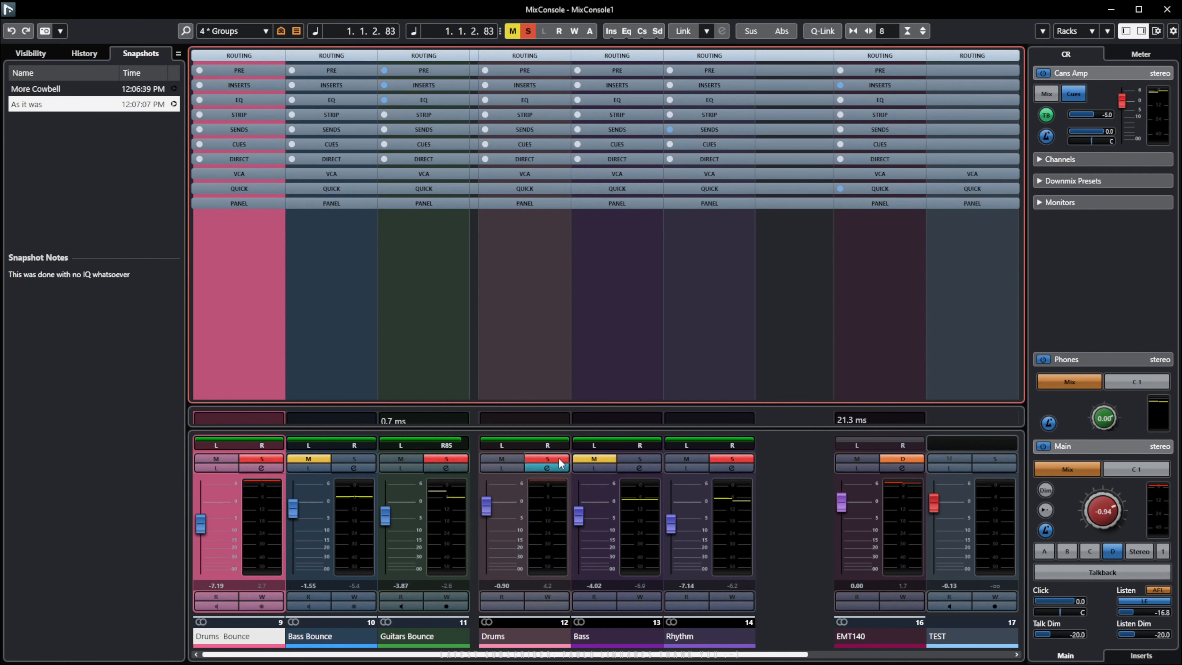
Open the Drums group's channel settings and hide and show its output chain again, moving the window fully into view.
{"action": "left_click", "coordinate": [543, 470]}
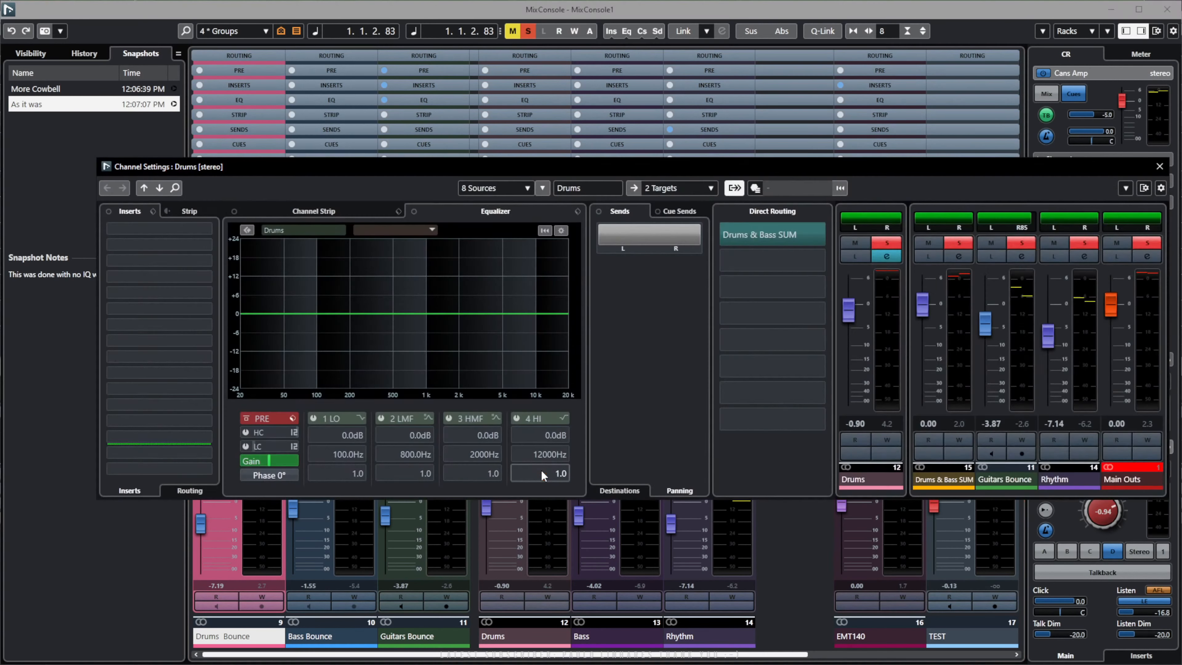
{"action": "left_click", "coordinate": [734, 188]}
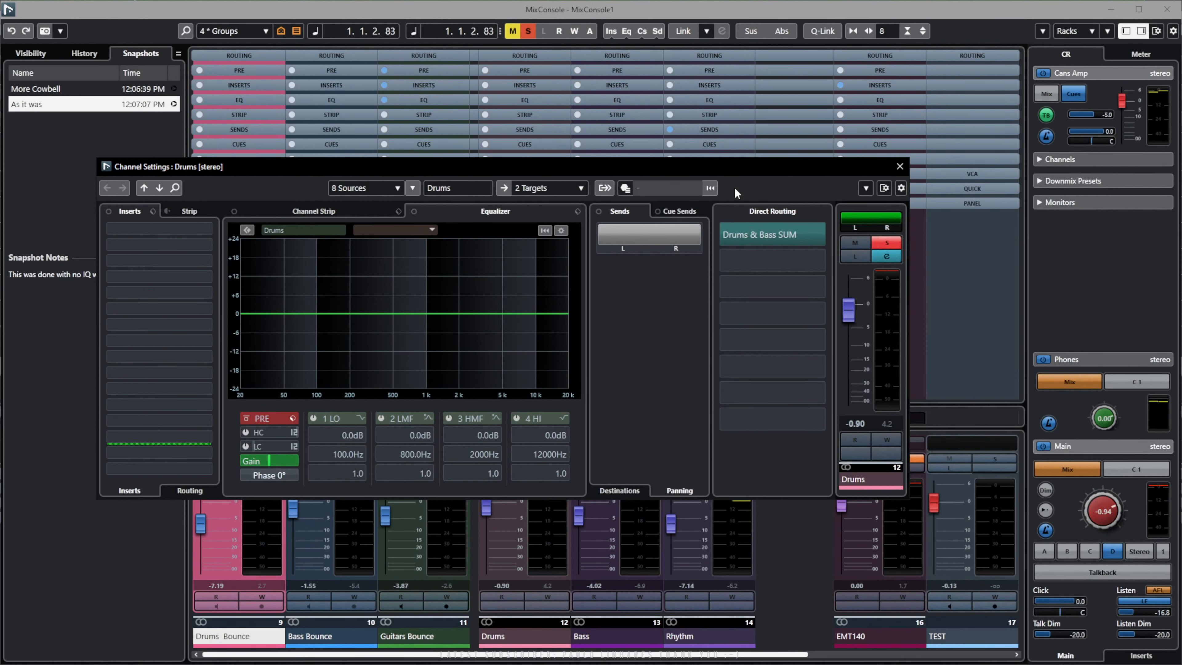
{"action": "left_click", "coordinate": [605, 189]}
{"action": "left_click_drag", "start_coordinate": [614, 166], "coordinate": [545, 168]}
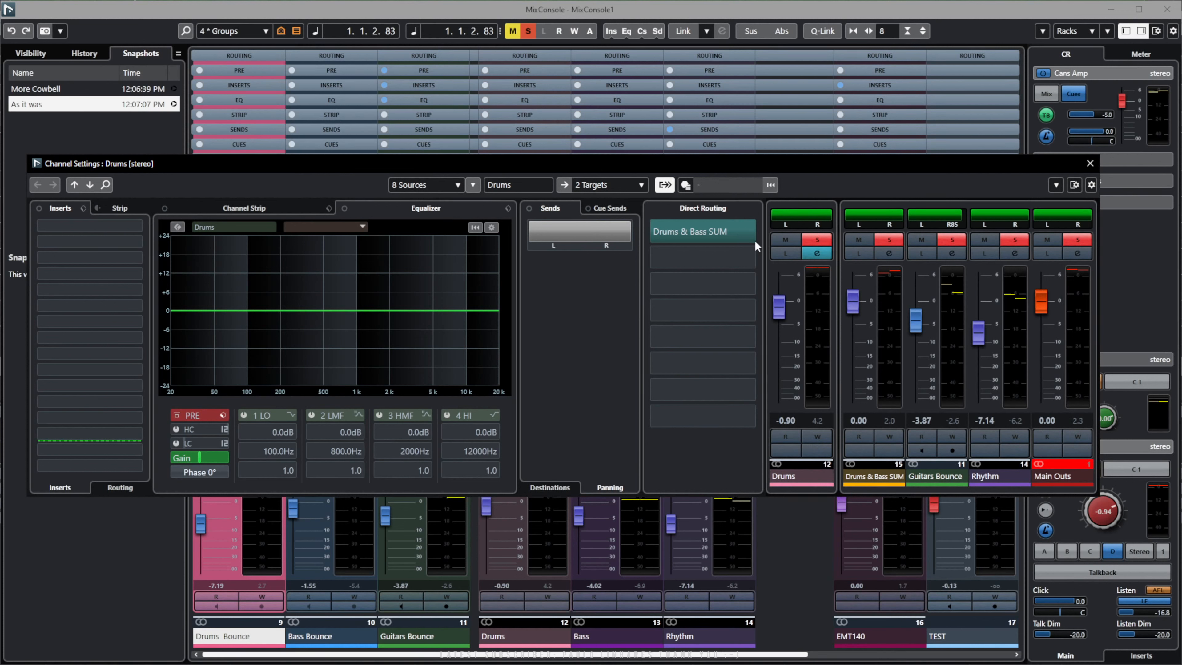
Browse the track presets that can be loaded onto the Drums group and close the preset browser without loading one.
{"action": "left_click", "coordinate": [687, 185]}
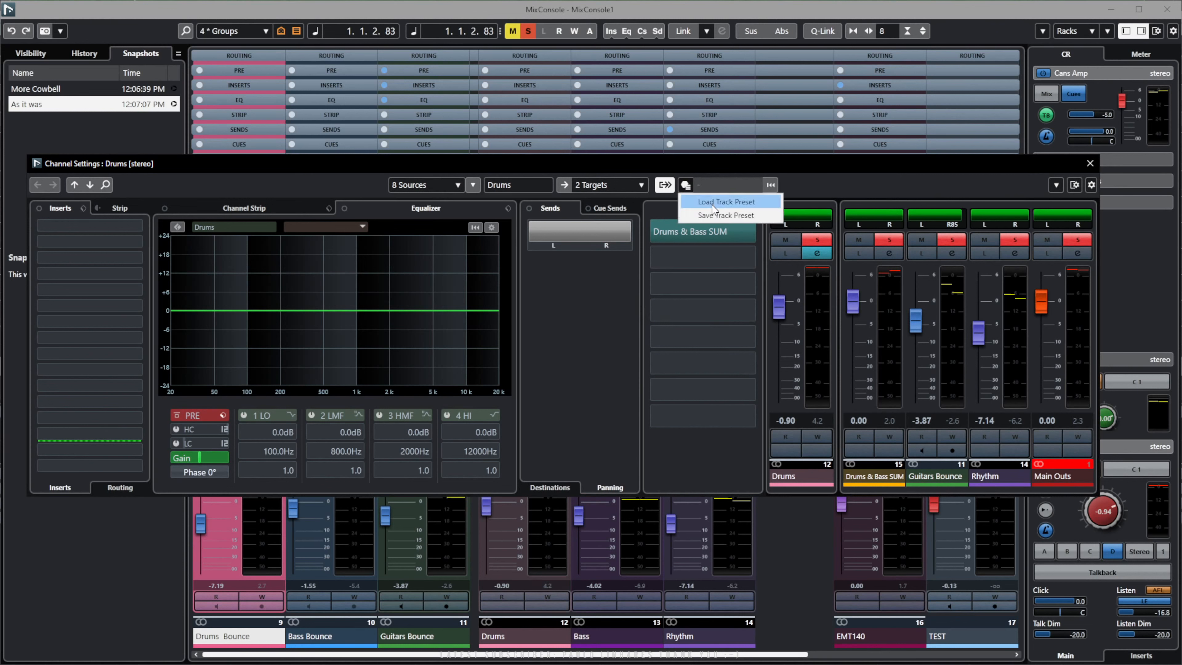
{"action": "left_click", "coordinate": [821, 185]}
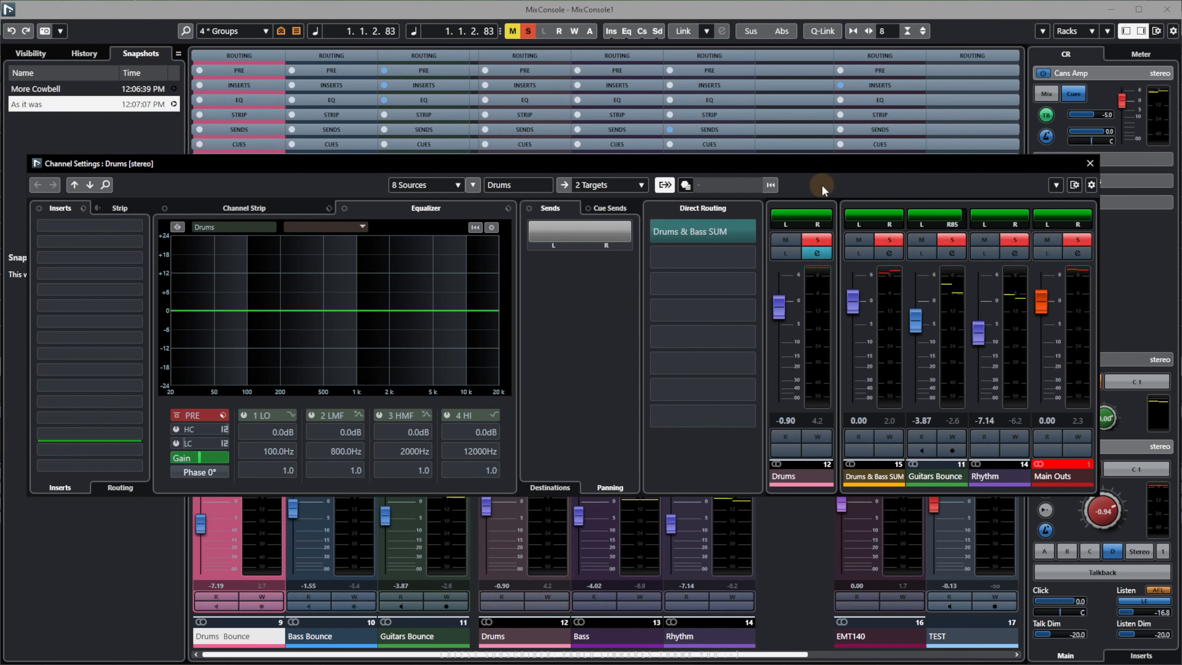
{"action": "left_click", "coordinate": [707, 185]}
{"action": "left_click", "coordinate": [711, 204]}
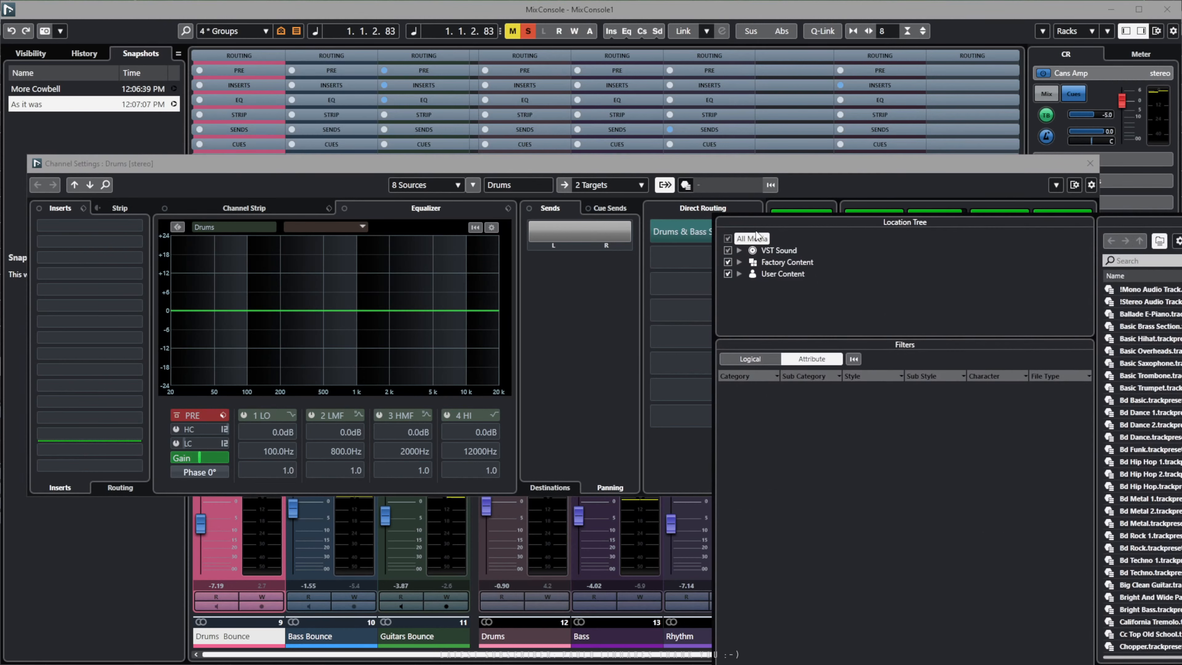
{"action": "left_click_drag", "start_coordinate": [911, 222], "coordinate": [480, 125]}
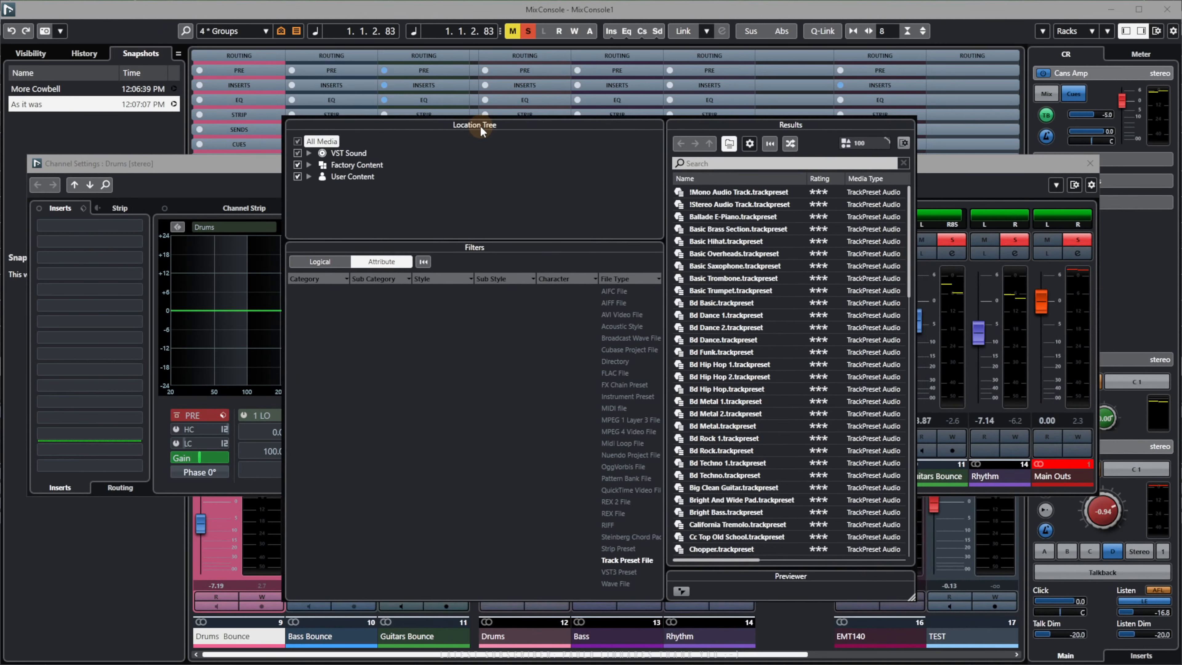
{"action": "scroll", "coordinate": [751, 260], "scroll_direction": "down", "scroll_amount": 20}
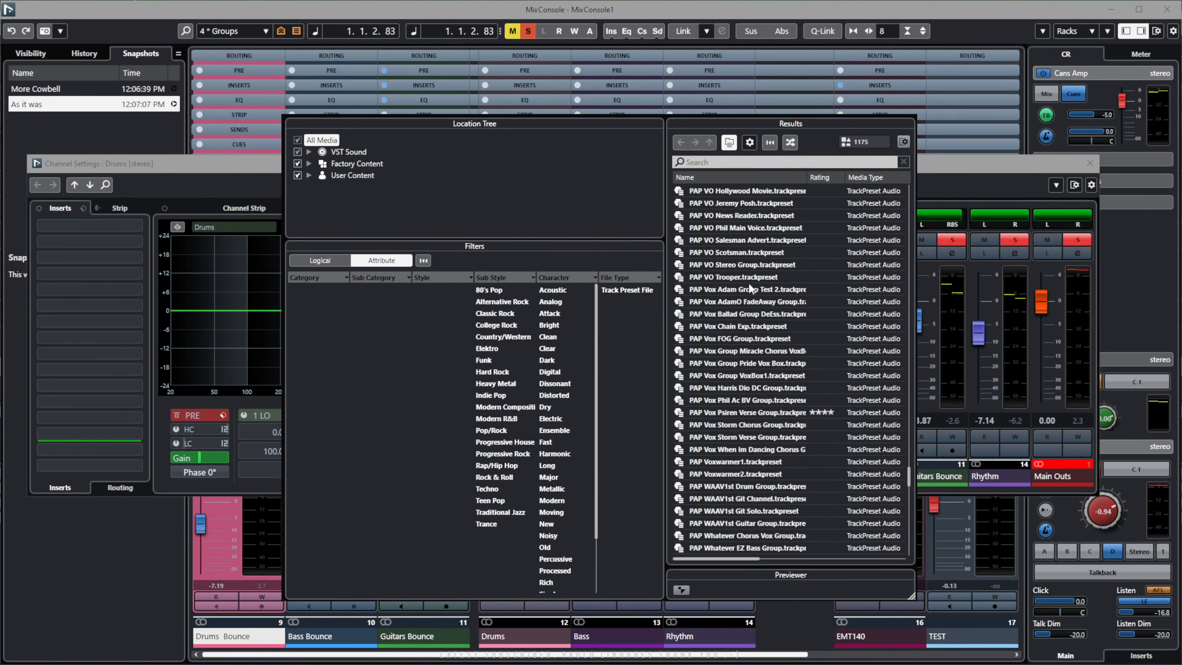
{"action": "scroll", "coordinate": [756, 273], "scroll_direction": "up", "scroll_amount": 8}
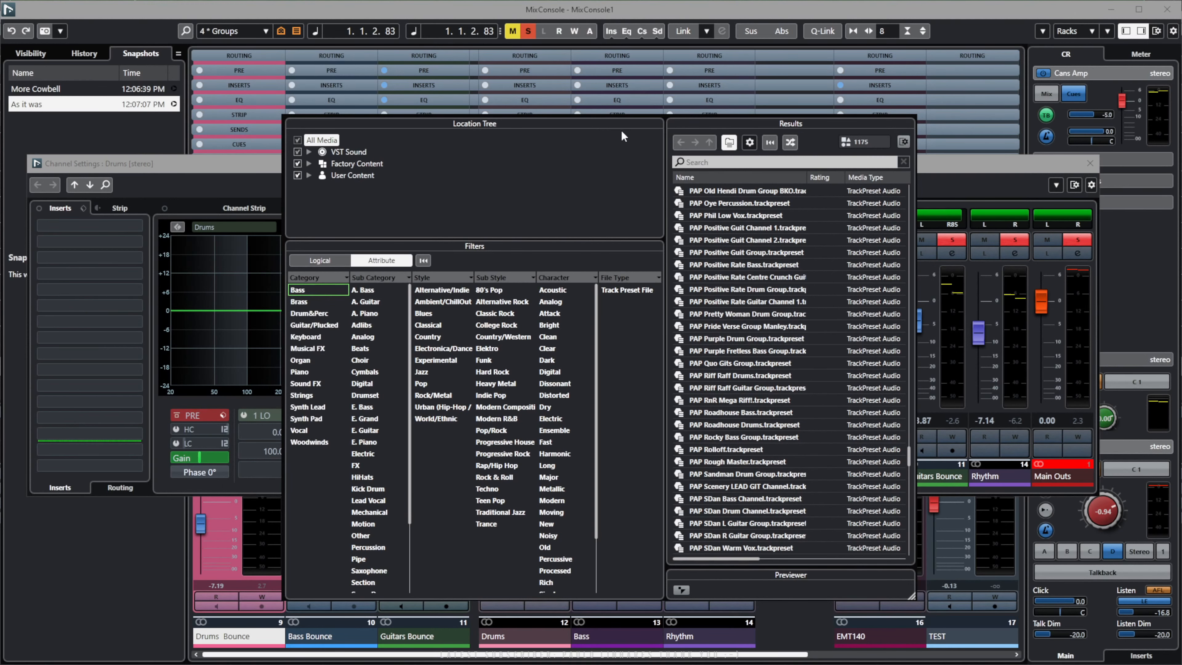
{"action": "left_click", "coordinate": [268, 164]}
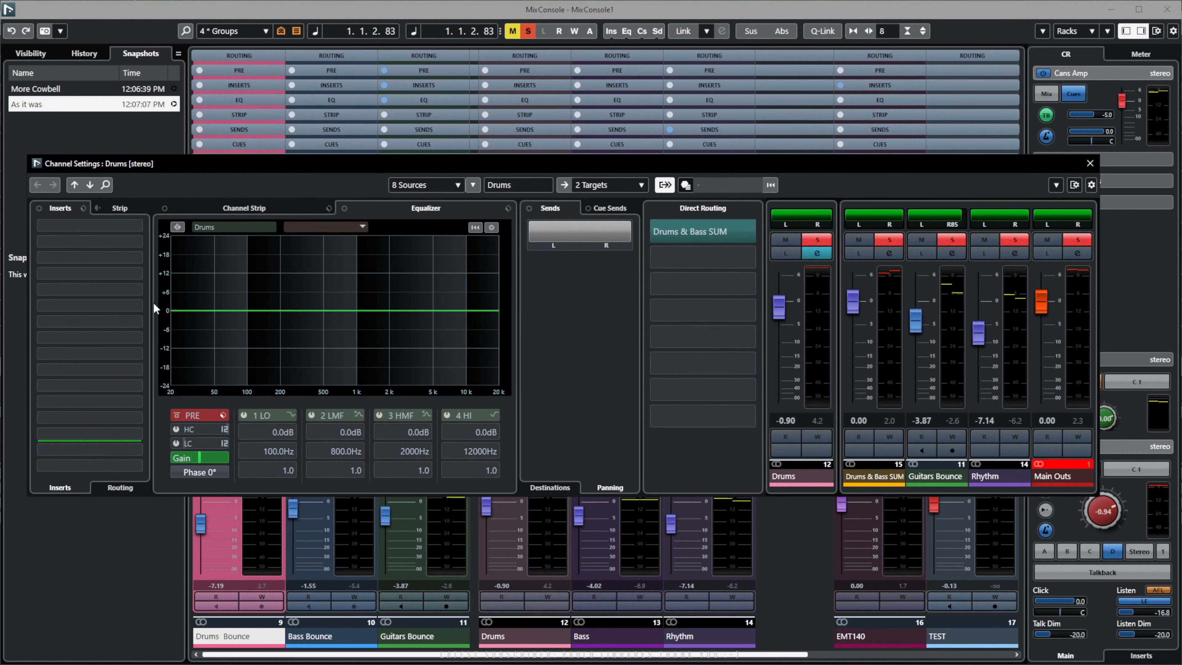
Set the Drums EQ bands to about -2.4 dB at 35.8 Hz, -8.7 dB at 285 Hz, -1.0 dB at 524.1 Hz and +1.8 dB at 2152 Hz.
{"action": "left_click_drag", "start_coordinate": [283, 303], "coordinate": [296, 337]}
{"action": "left_click_drag", "start_coordinate": [427, 312], "coordinate": [362, 274]}
{"action": "left_click_drag", "start_coordinate": [366, 302], "coordinate": [325, 313]}
{"action": "left_click_drag", "start_coordinate": [200, 311], "coordinate": [198, 317]}
{"action": "left_click_drag", "start_coordinate": [361, 275], "coordinate": [393, 305]}
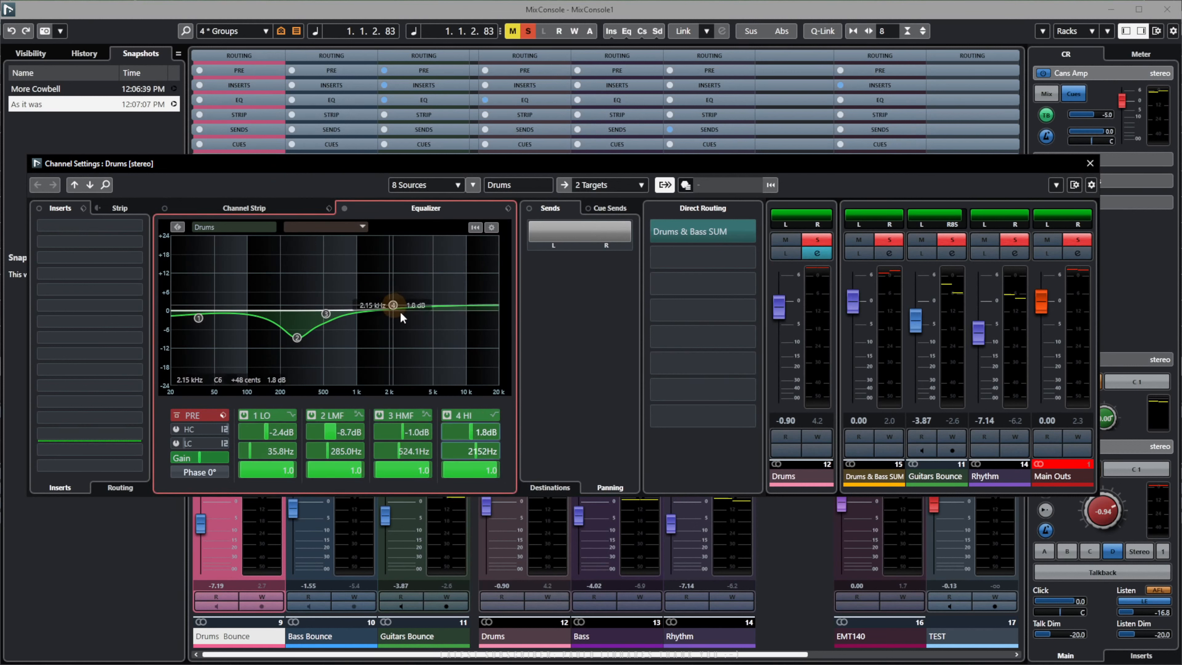
View the Save Track Preset option for the Drums group and deactivate all solo states in the project.
{"action": "left_click", "coordinate": [685, 185]}
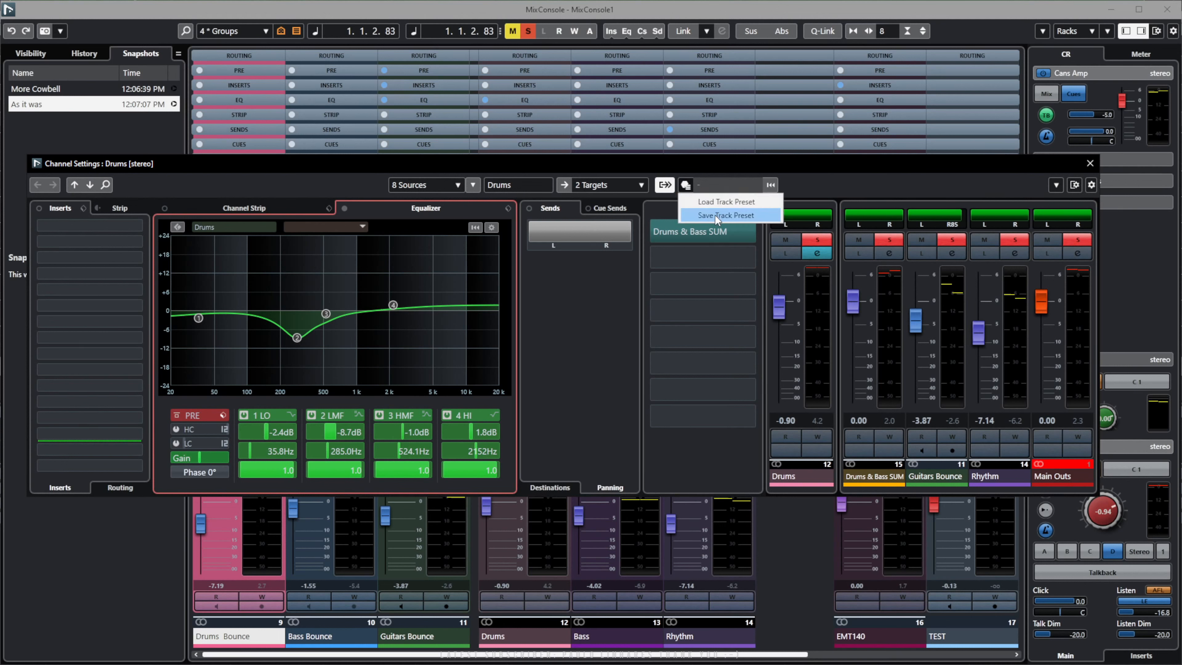
{"action": "left_click", "coordinate": [614, 364]}
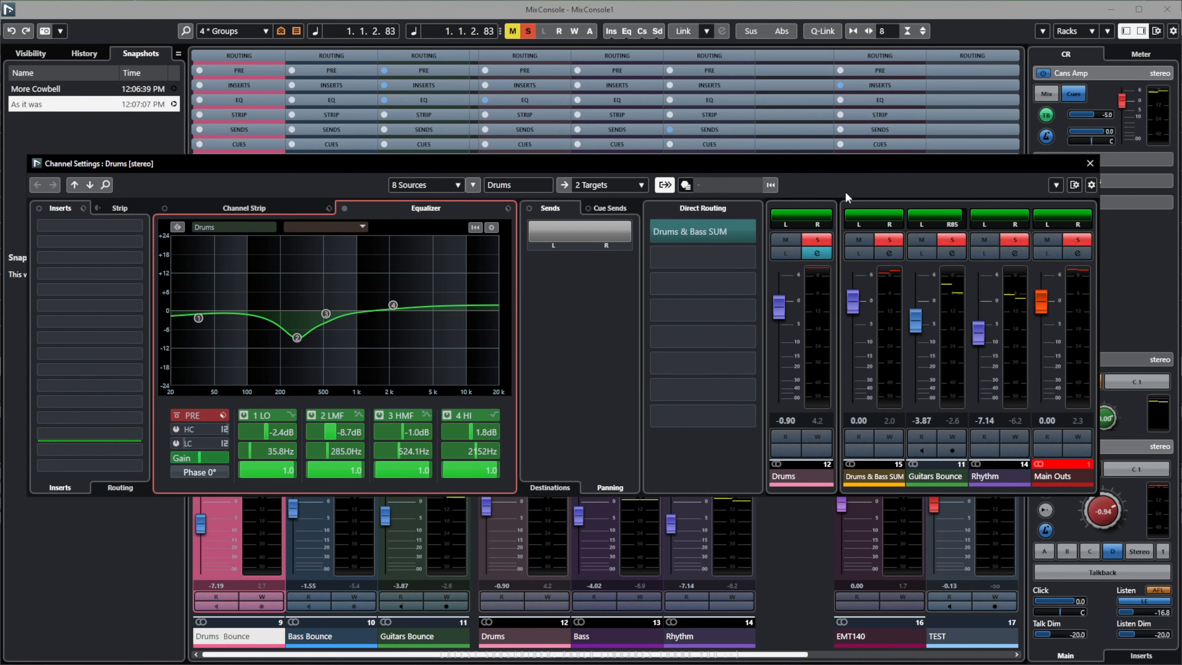
{"action": "left_click", "coordinate": [1056, 184]}
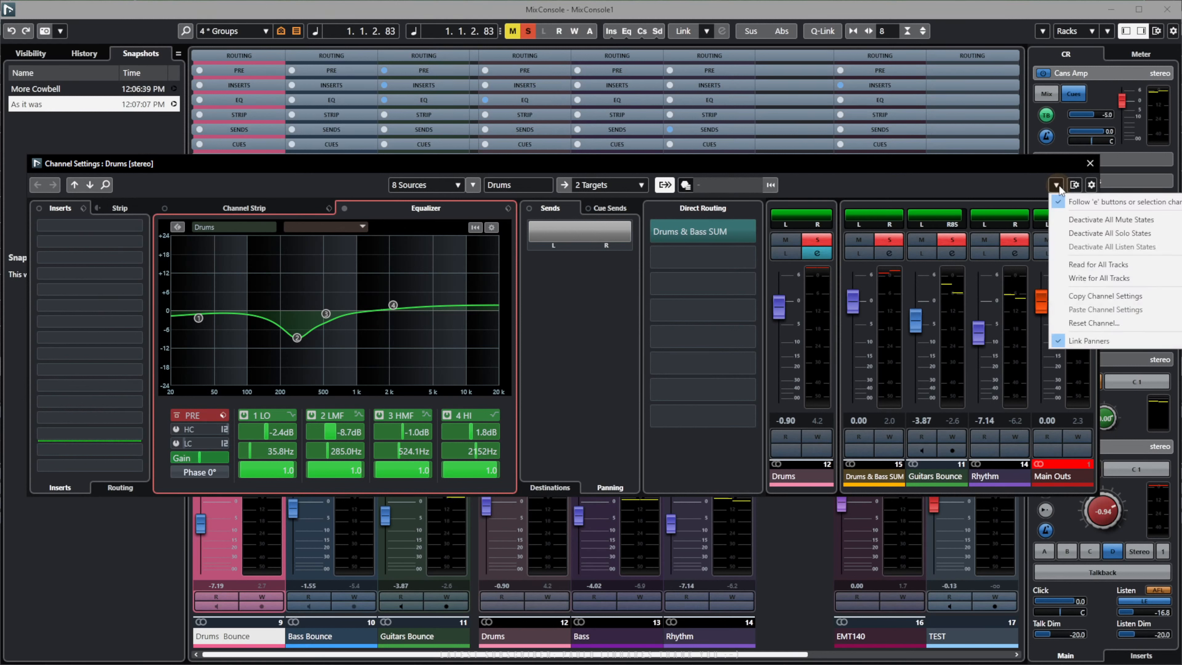
{"action": "left_click", "coordinate": [1110, 232]}
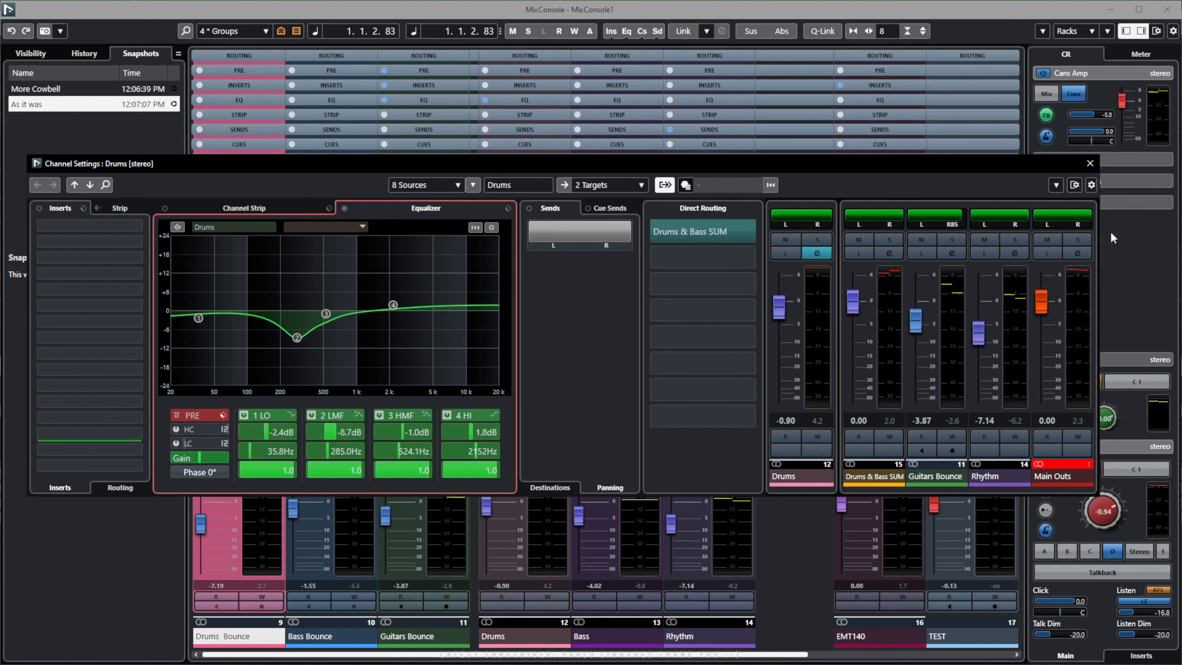
Review the channel settings functions, including copying, pasting and resetting channel settings and Link Panners.
{"action": "left_click", "coordinate": [1059, 185]}
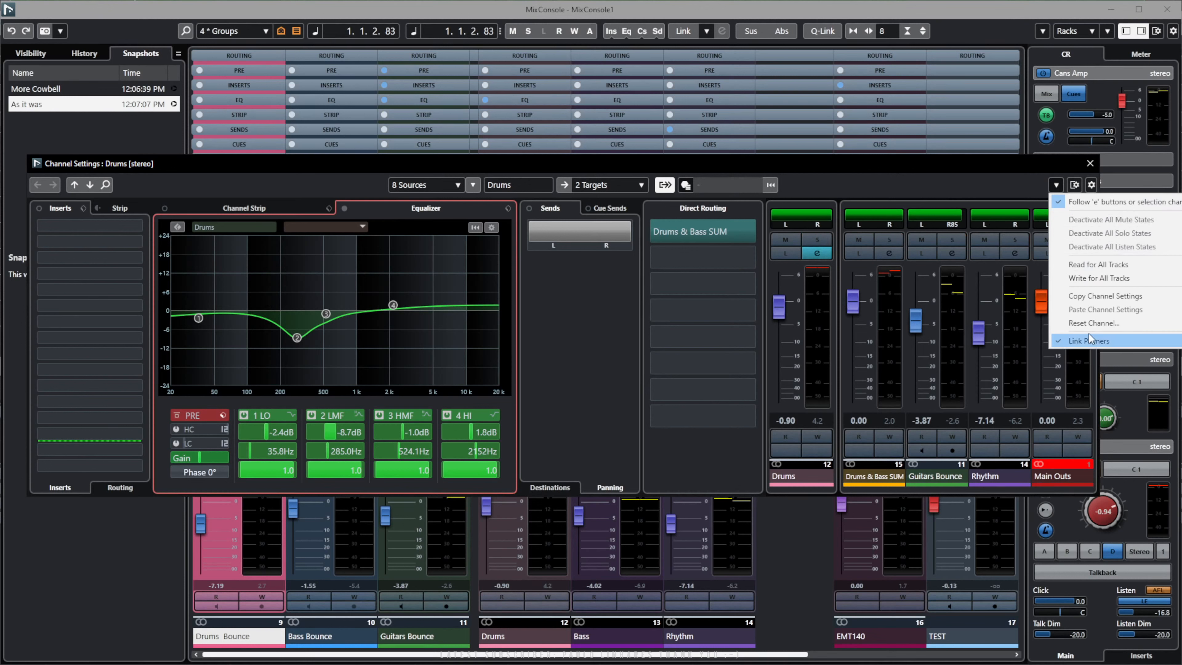
{"action": "left_click", "coordinate": [1009, 187]}
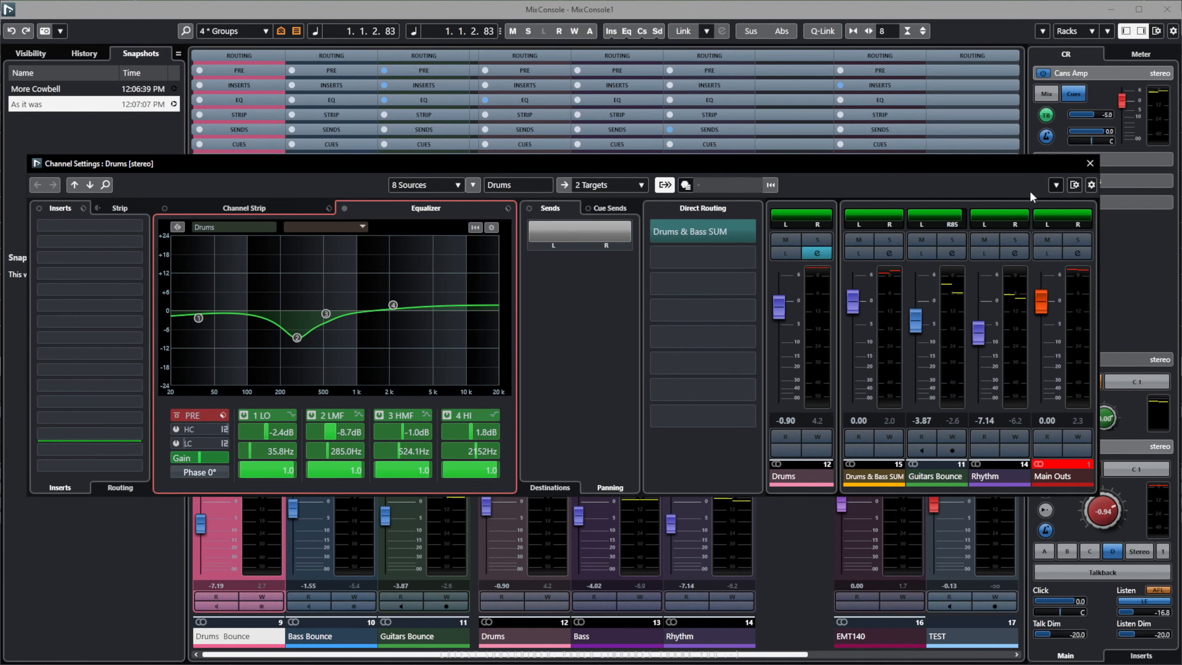
{"action": "left_click", "coordinate": [1057, 184]}
{"action": "left_click", "coordinate": [1010, 183]}
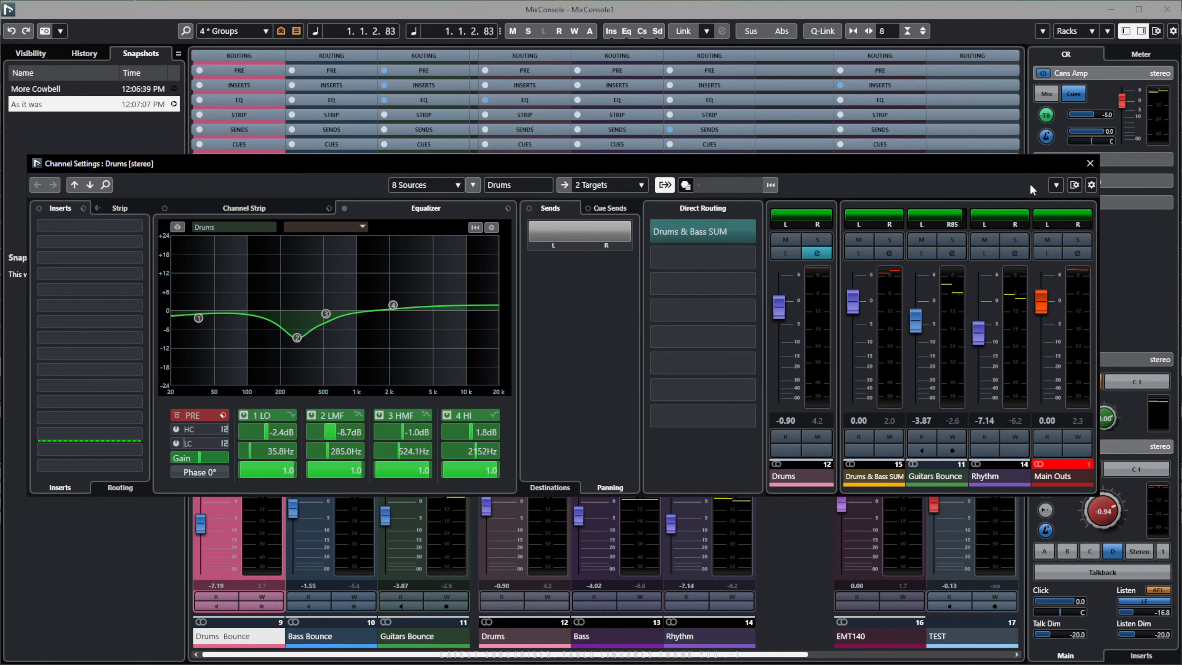
{"action": "left_click", "coordinate": [1056, 185]}
{"action": "left_click", "coordinate": [1016, 186]}
Solo the Drums & Bass SUM channel, deactivate all solo states again and close the Drums group's channel settings.
{"action": "left_click", "coordinate": [889, 239]}
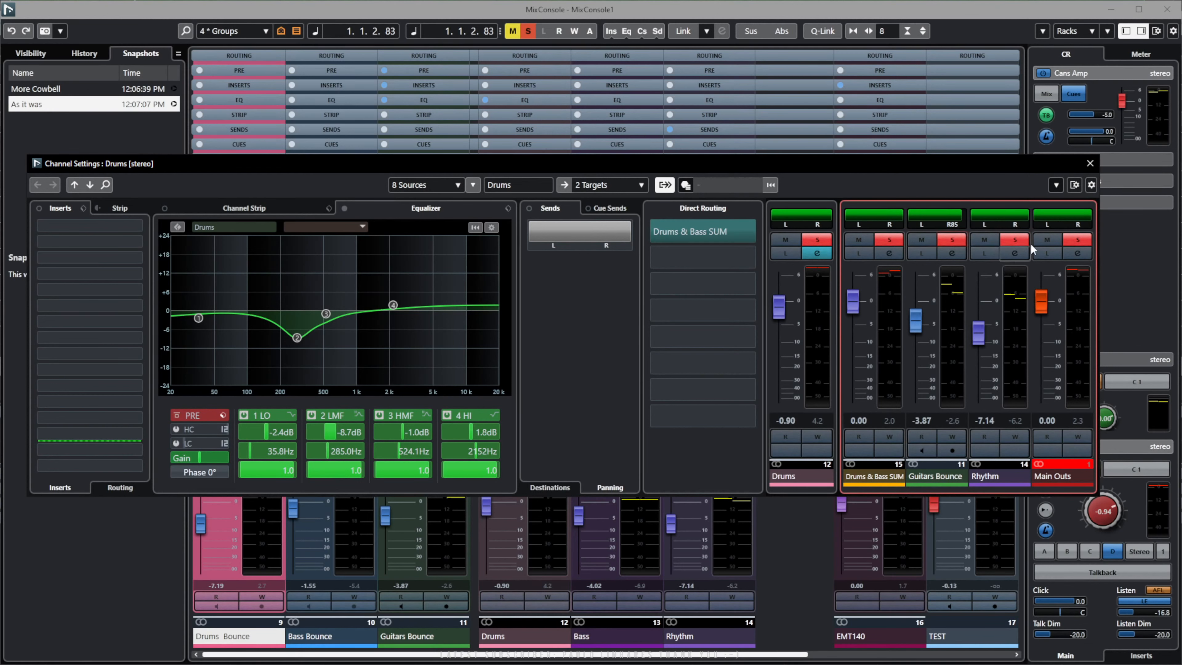
{"action": "left_click", "coordinate": [529, 33]}
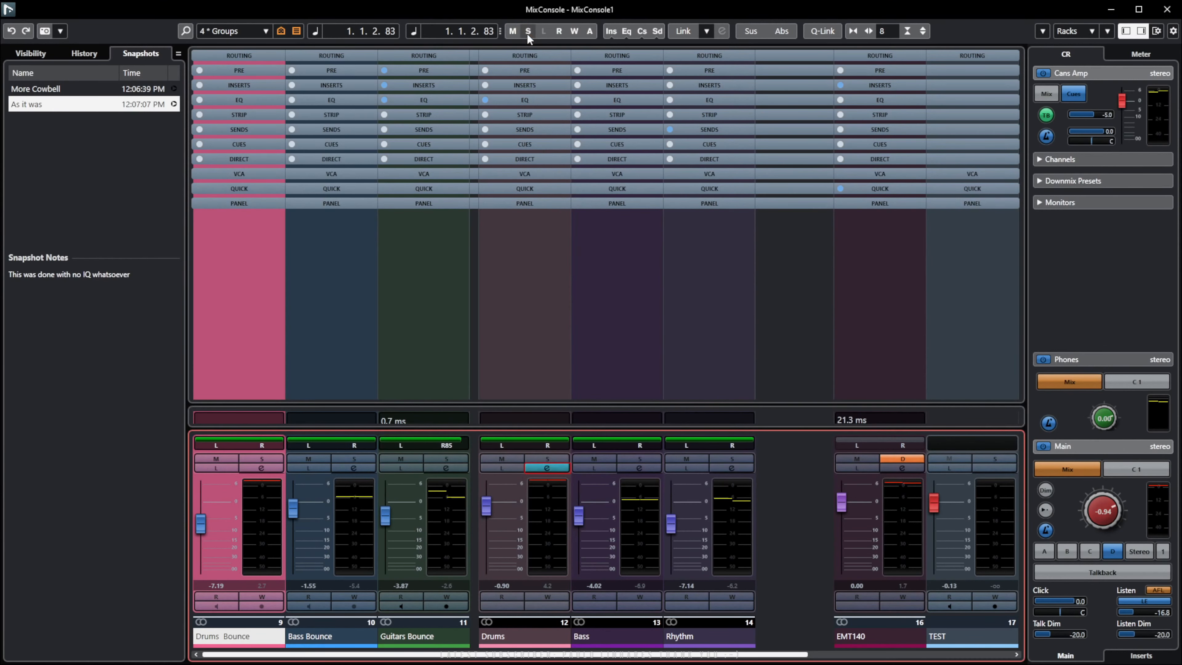
{"action": "left_click", "coordinate": [548, 469]}
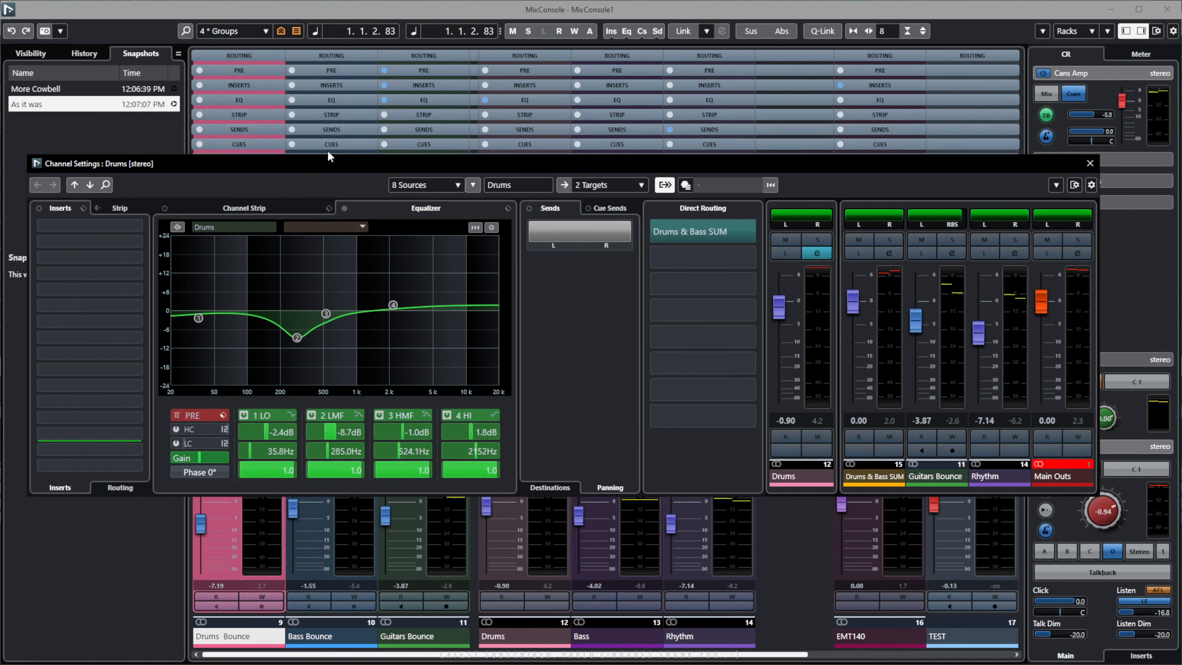
{"action": "left_click", "coordinate": [1090, 163]}
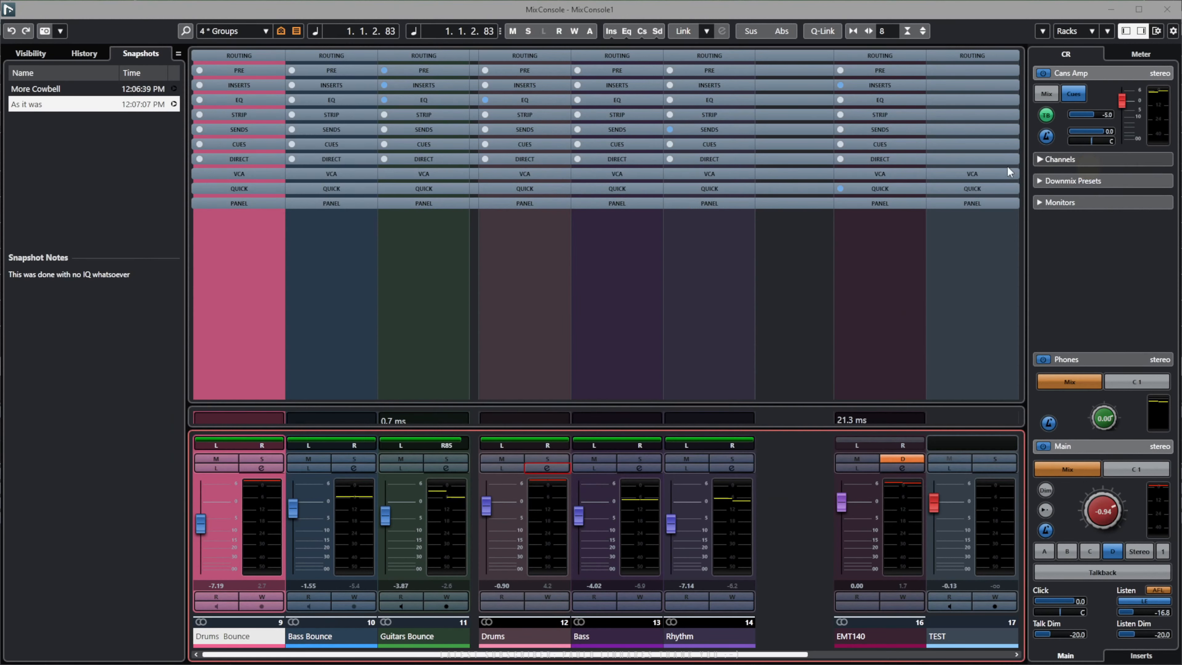
Open the Guitars Bounce channel settings and examine its insert routing and strip module order, returning to the inserts list.
{"action": "left_click", "coordinate": [405, 85]}
{"action": "left_click", "coordinate": [445, 468]}
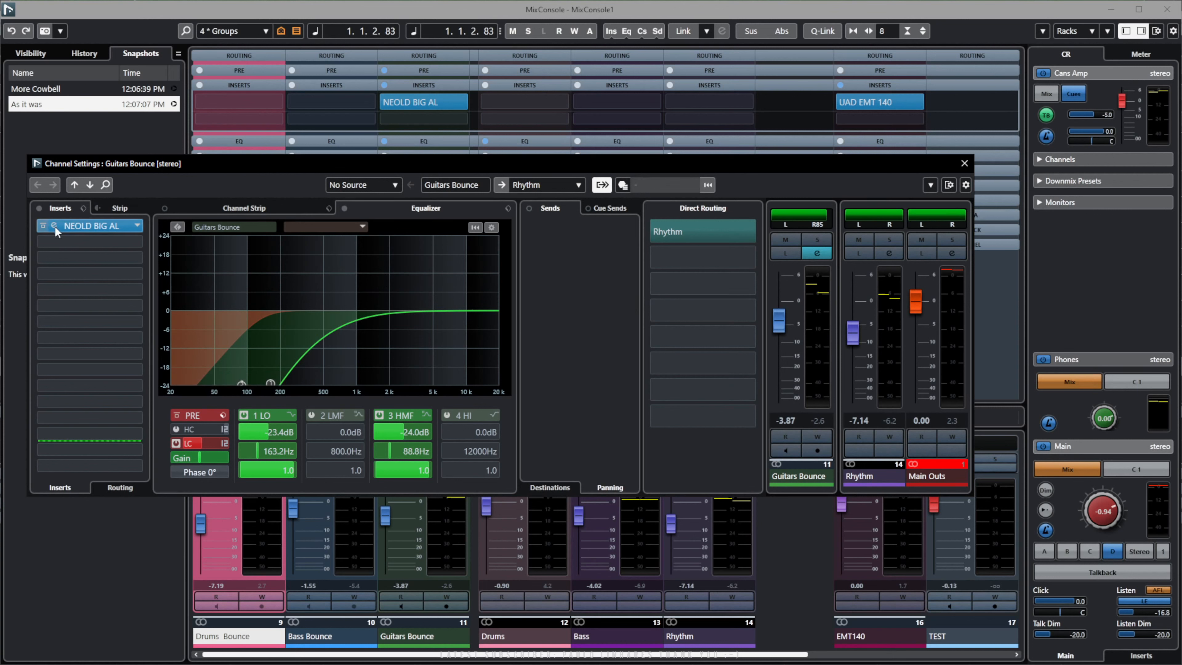
{"action": "left_click", "coordinate": [120, 487]}
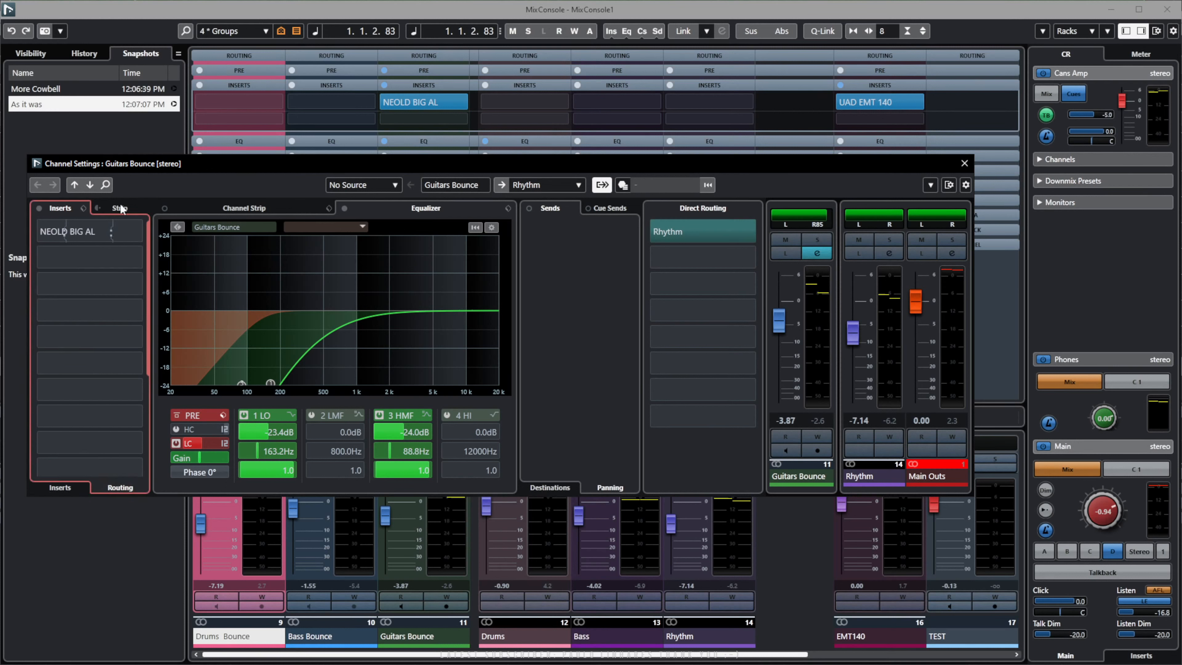
{"action": "left_click", "coordinate": [114, 209]}
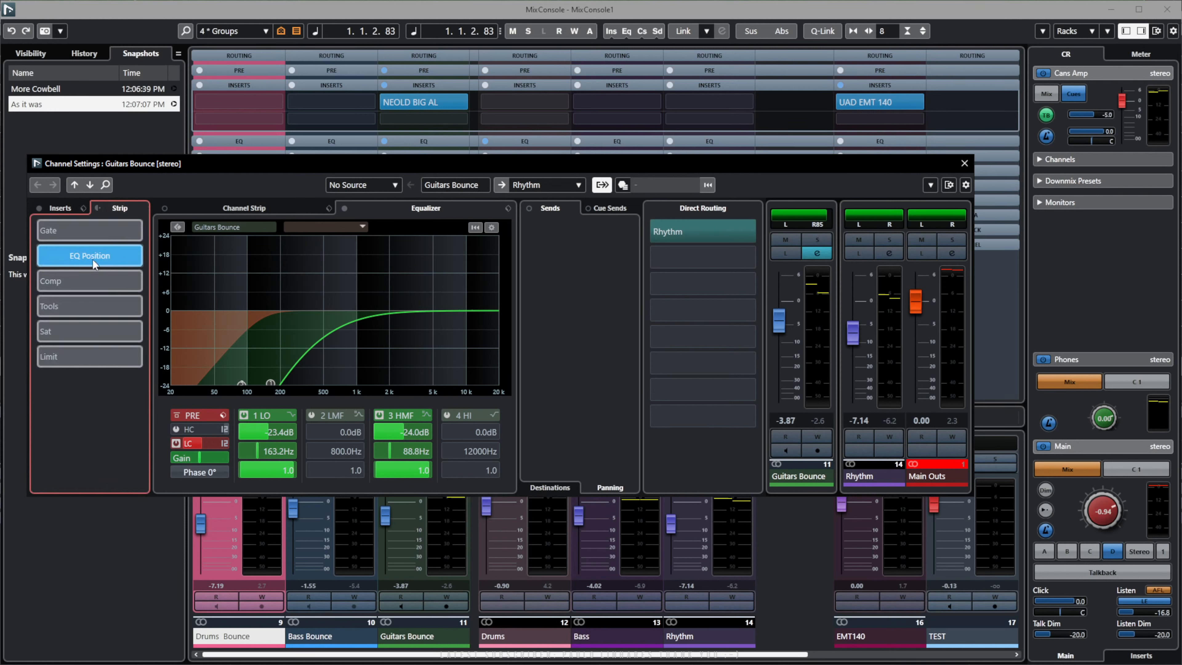
{"action": "left_click_drag", "start_coordinate": [92, 256], "coordinate": [71, 245]}
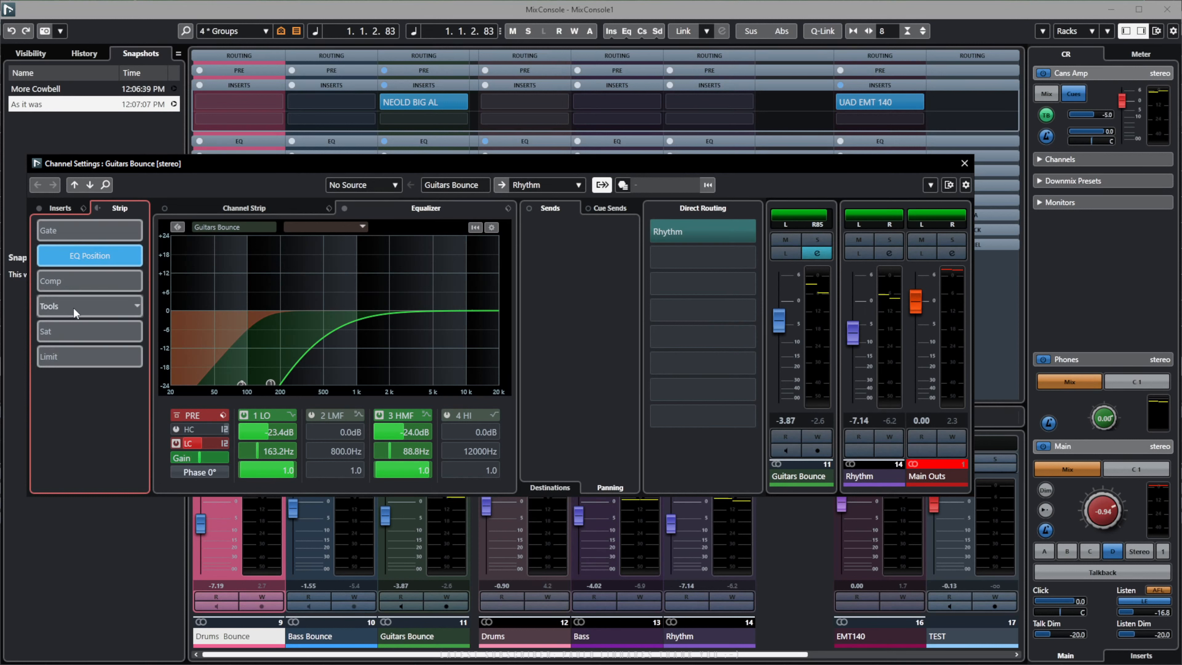
{"action": "left_click", "coordinate": [56, 206]}
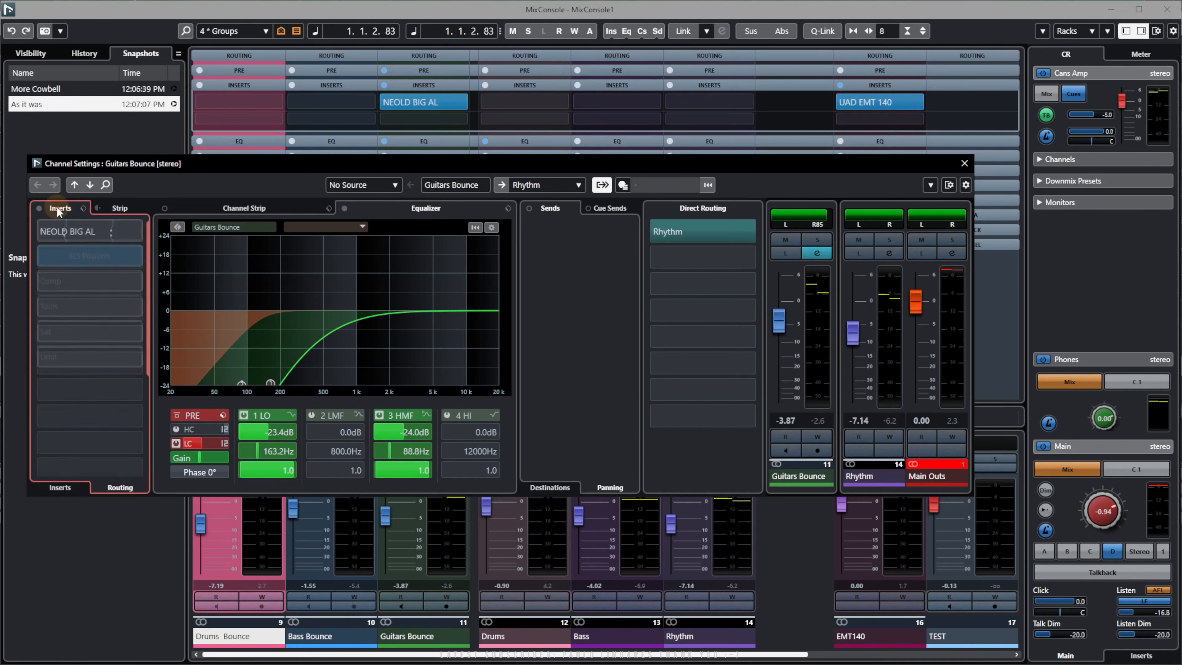
{"action": "left_click", "coordinate": [56, 489]}
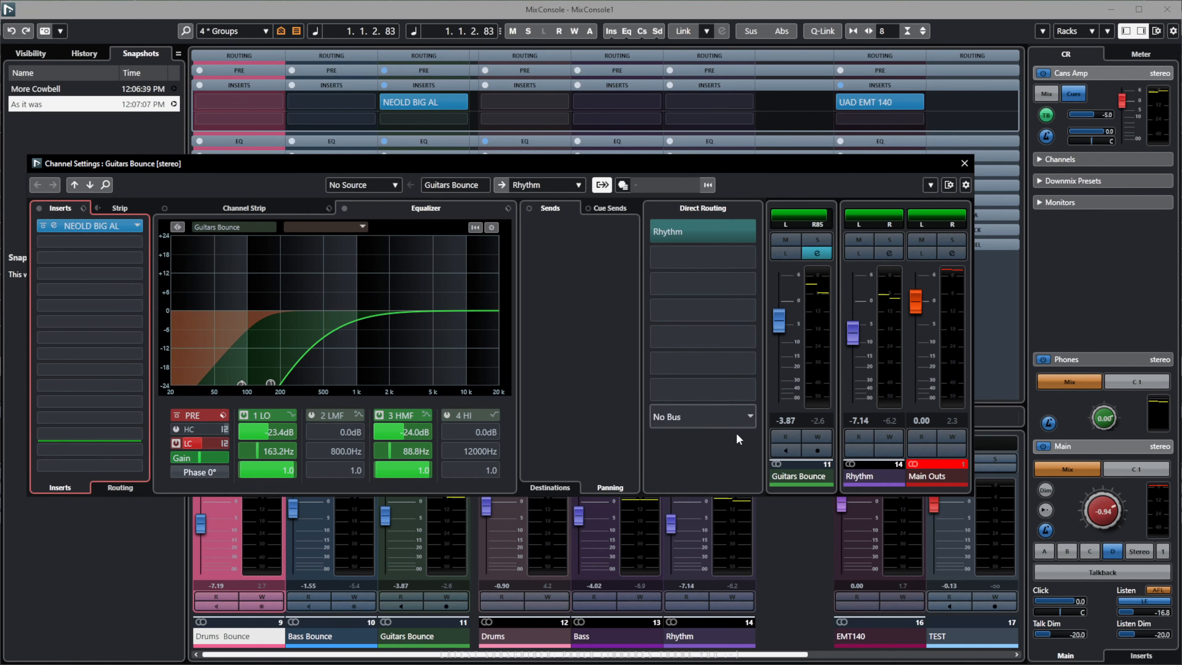
Compare the Guitars Bounce sends and cue sends, and activate the Cans Amp cue send with its level at -3.17.
{"action": "left_click", "coordinate": [610, 208]}
{"action": "left_click", "coordinate": [550, 209]}
{"action": "left_click", "coordinate": [605, 205]}
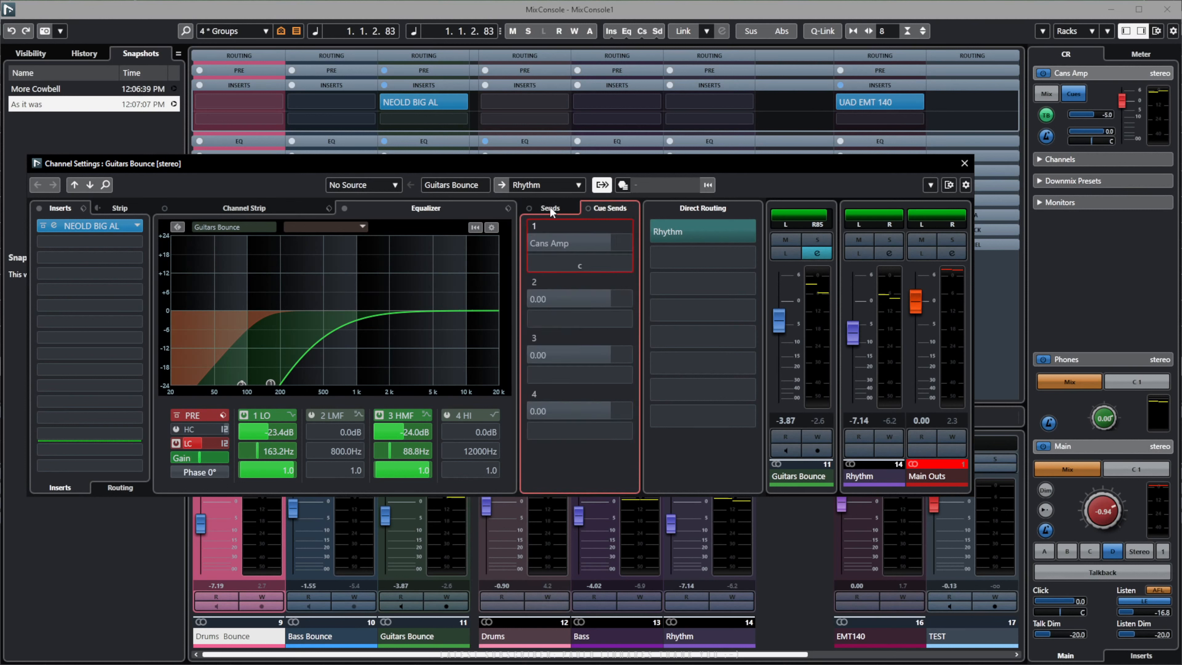
{"action": "left_click", "coordinate": [549, 207]}
{"action": "left_click", "coordinate": [595, 209]}
{"action": "left_click", "coordinate": [550, 208]}
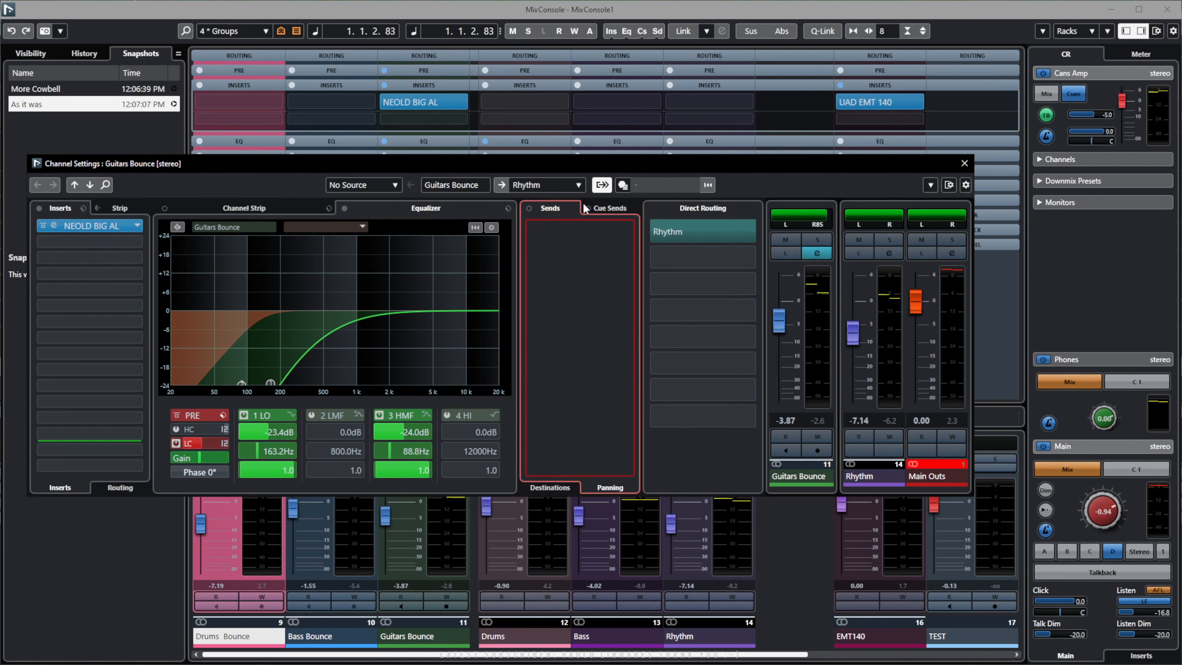
{"action": "left_click", "coordinate": [605, 208]}
{"action": "left_click", "coordinate": [543, 242]}
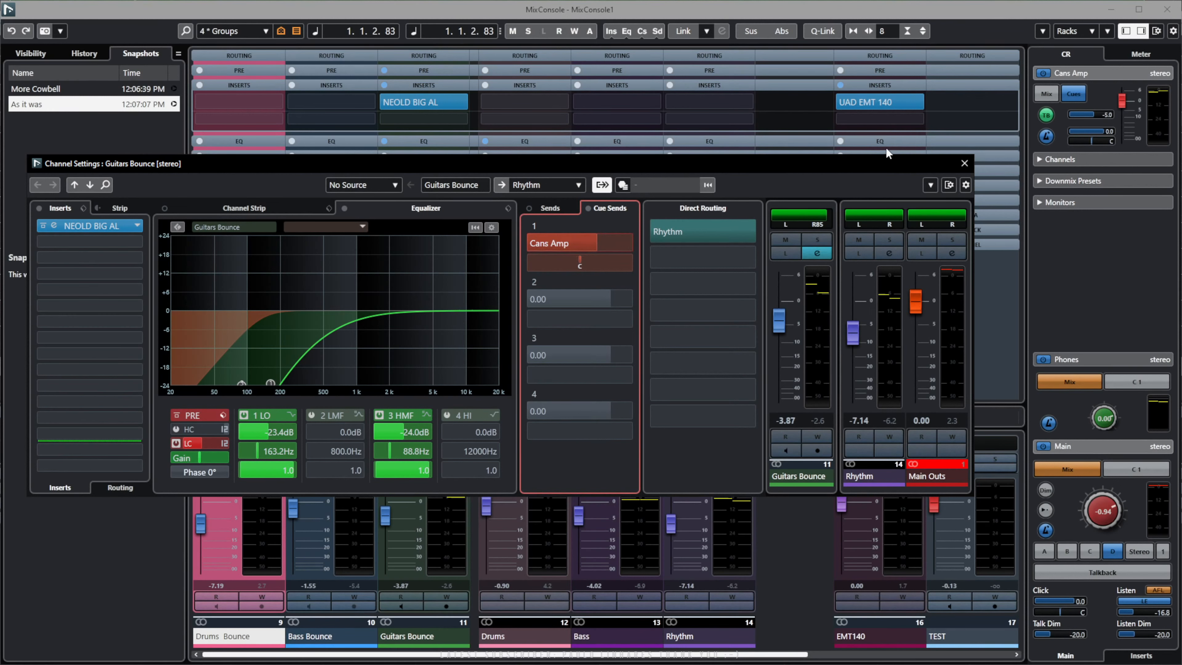
Expand the cue sends for all mixer channels and reopen the Guitars Bounce channel settings below them for comparison.
{"action": "left_click", "coordinate": [747, 107]}
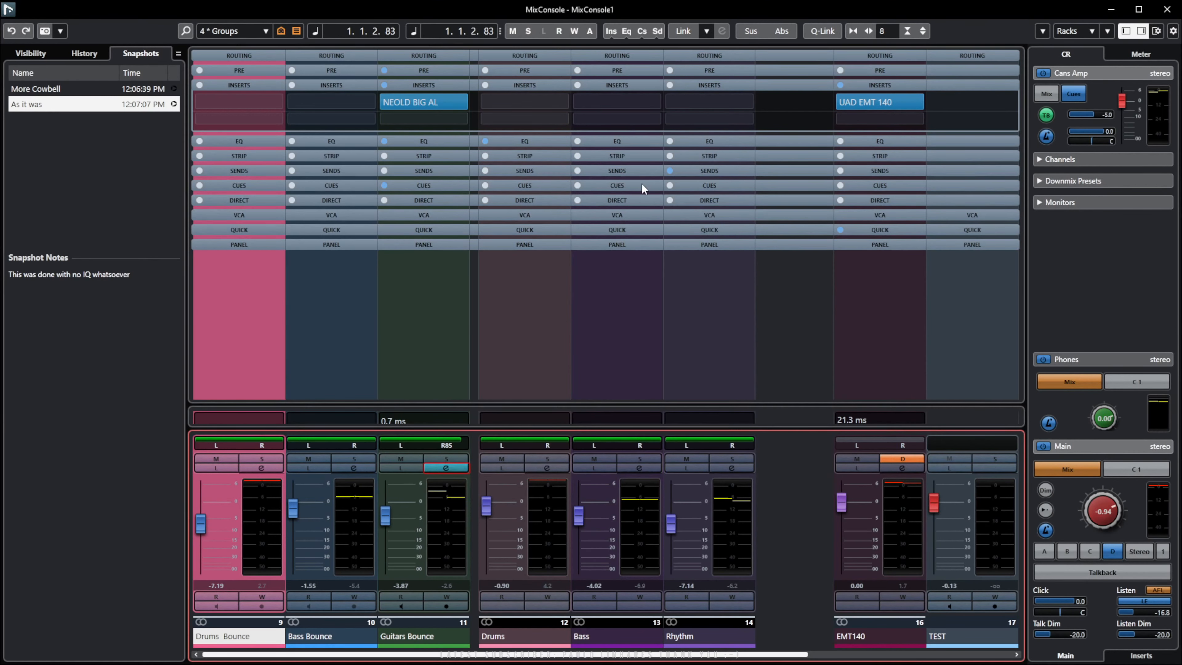
{"action": "left_click", "coordinate": [245, 185]}
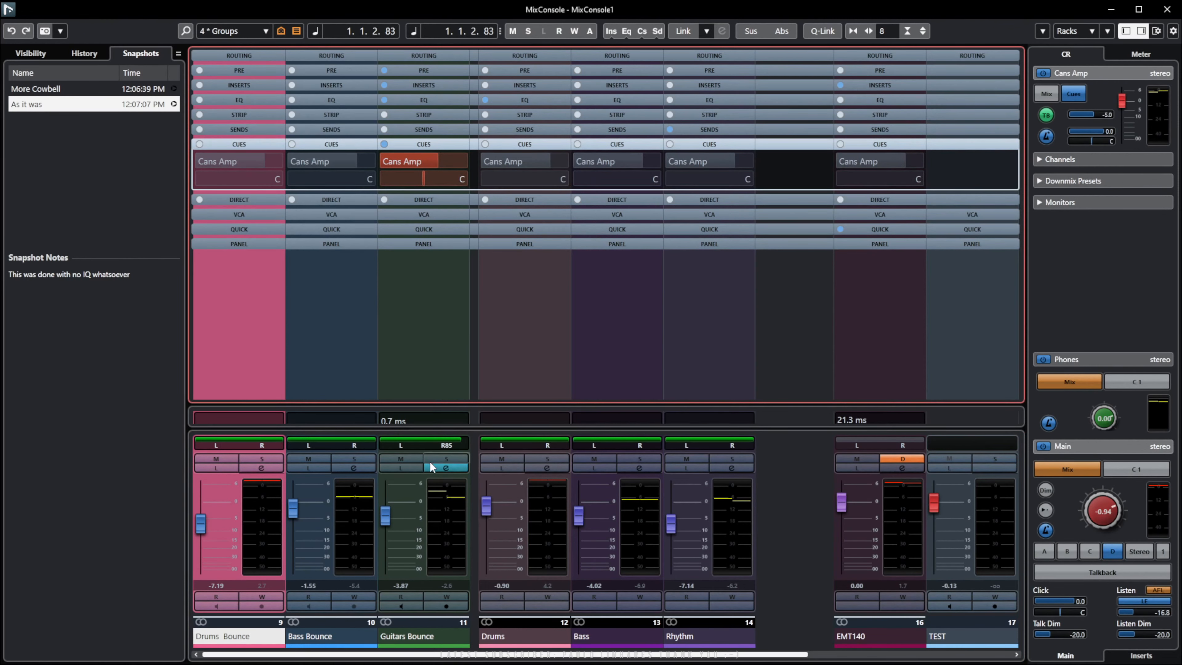
{"action": "left_click", "coordinate": [454, 468]}
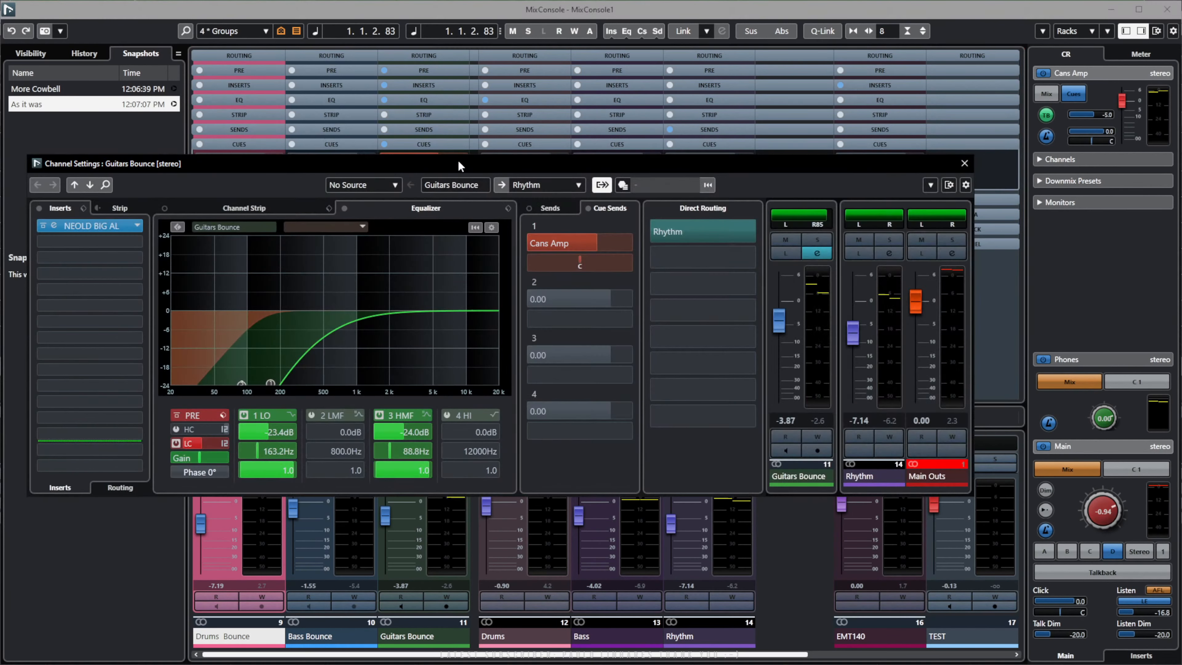
{"action": "left_click_drag", "start_coordinate": [458, 166], "coordinate": [458, 214]}
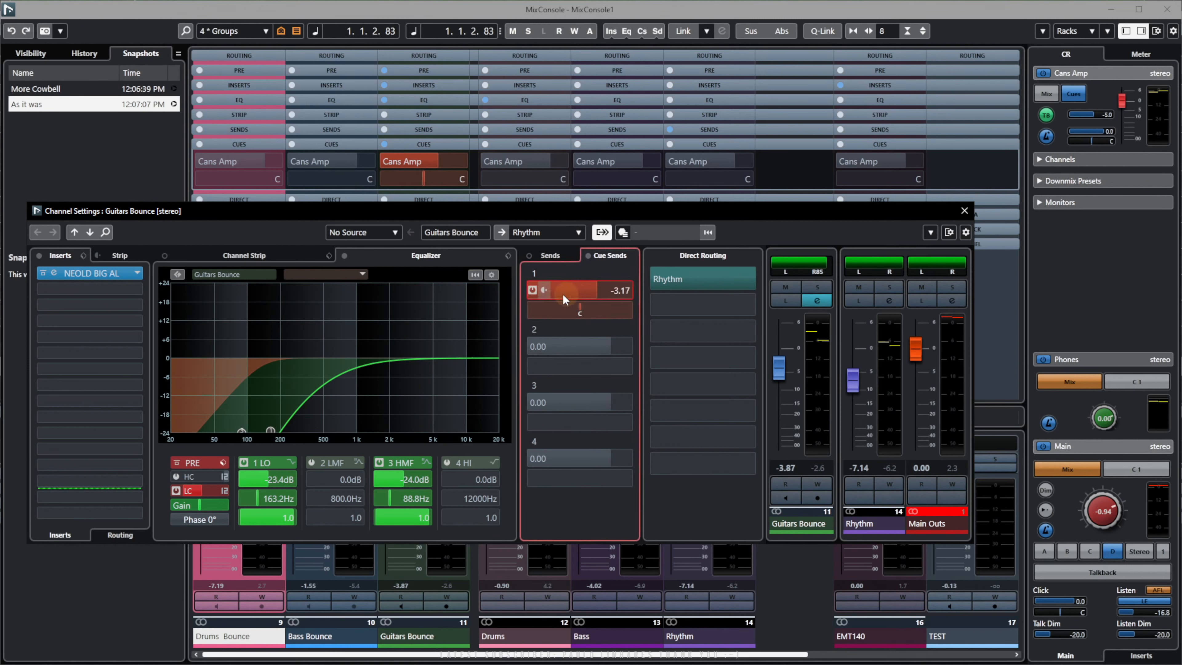
Expand the mixer's sends, assign EMT140 to the first Guitars Bounce send, activate it and set its level to -5.67.
{"action": "left_click", "coordinate": [553, 256]}
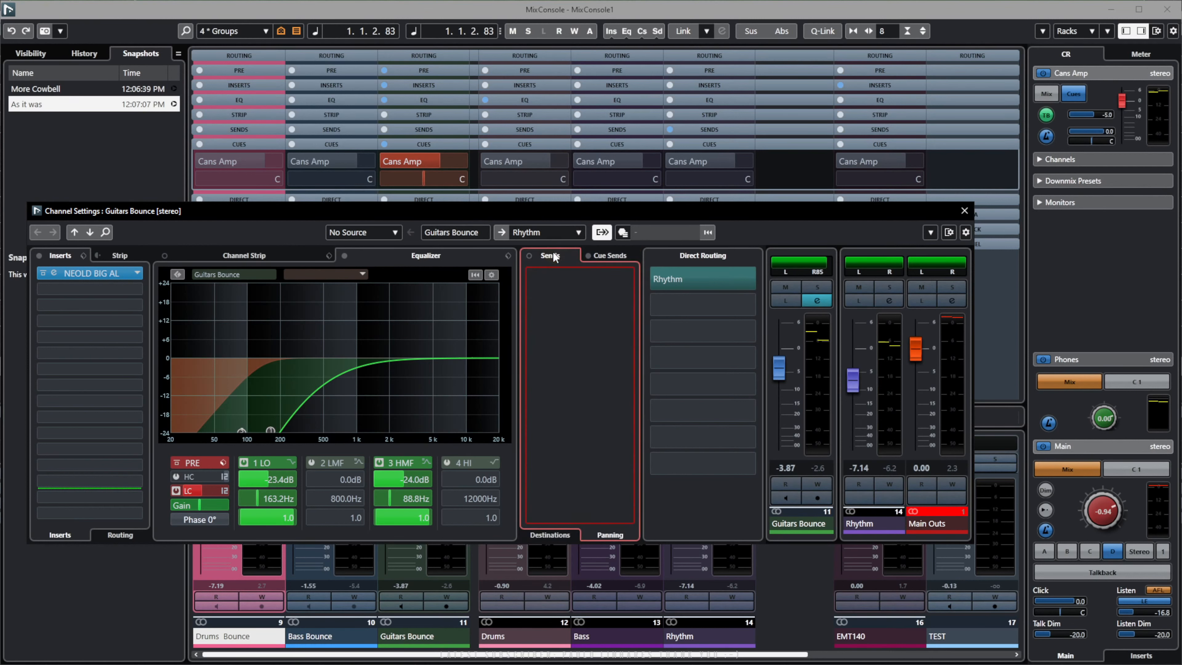
{"action": "left_click", "coordinate": [422, 130]}
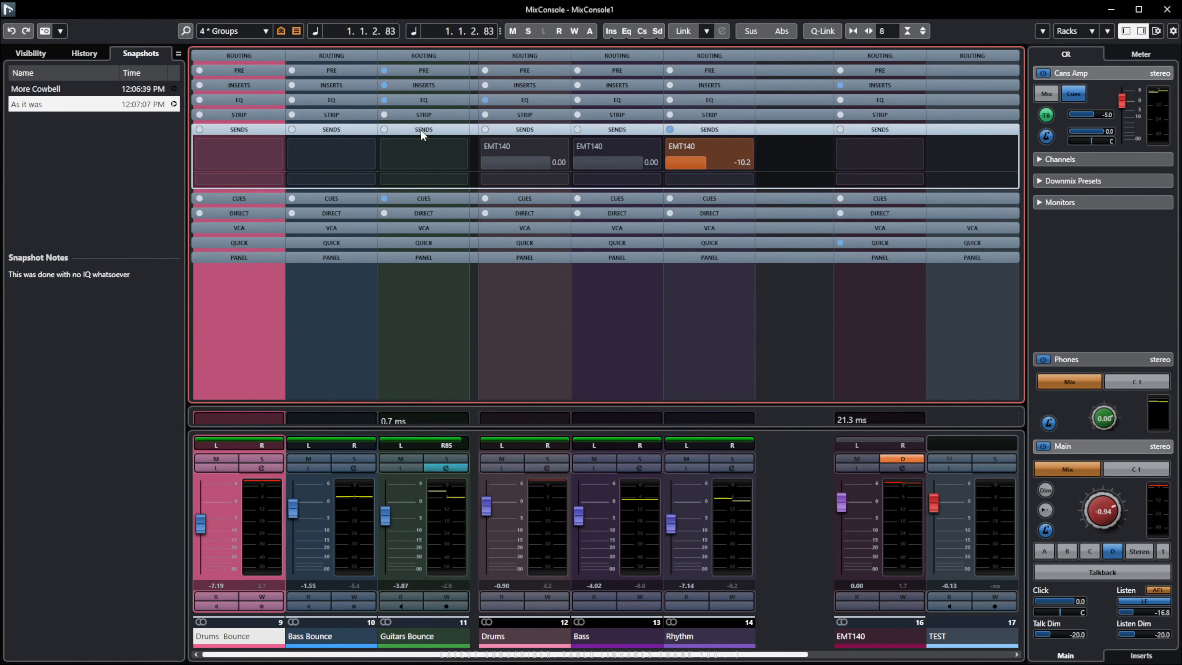
{"action": "left_click", "coordinate": [387, 143]}
{"action": "left_click", "coordinate": [432, 197]}
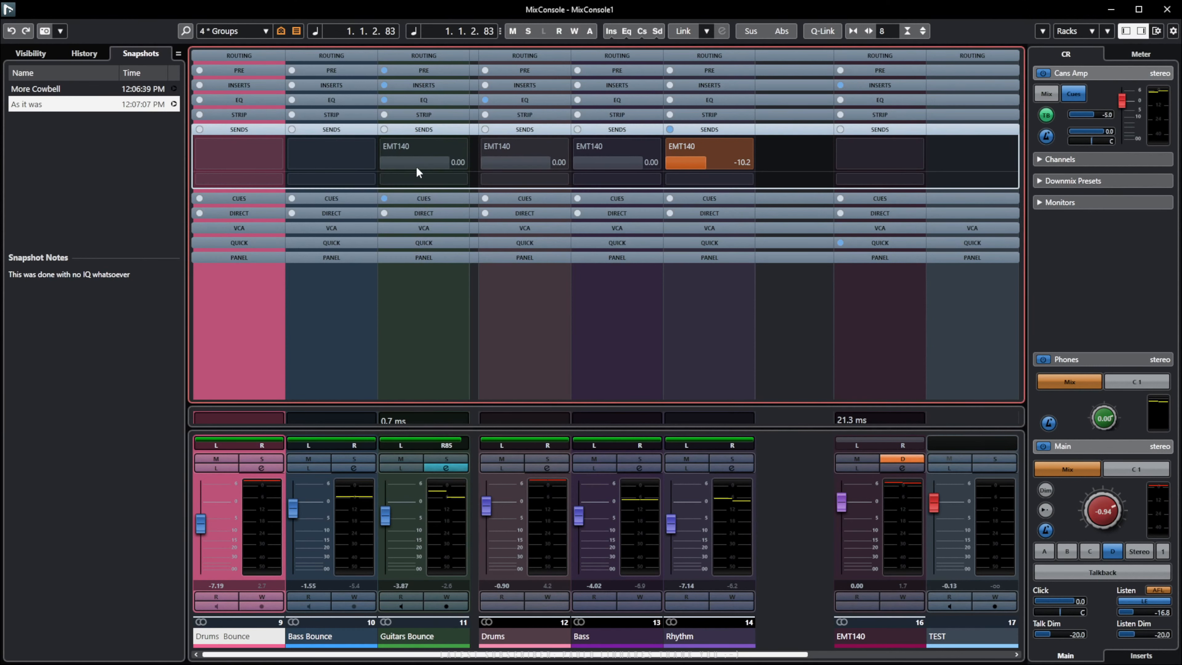
{"action": "left_click", "coordinate": [387, 144]}
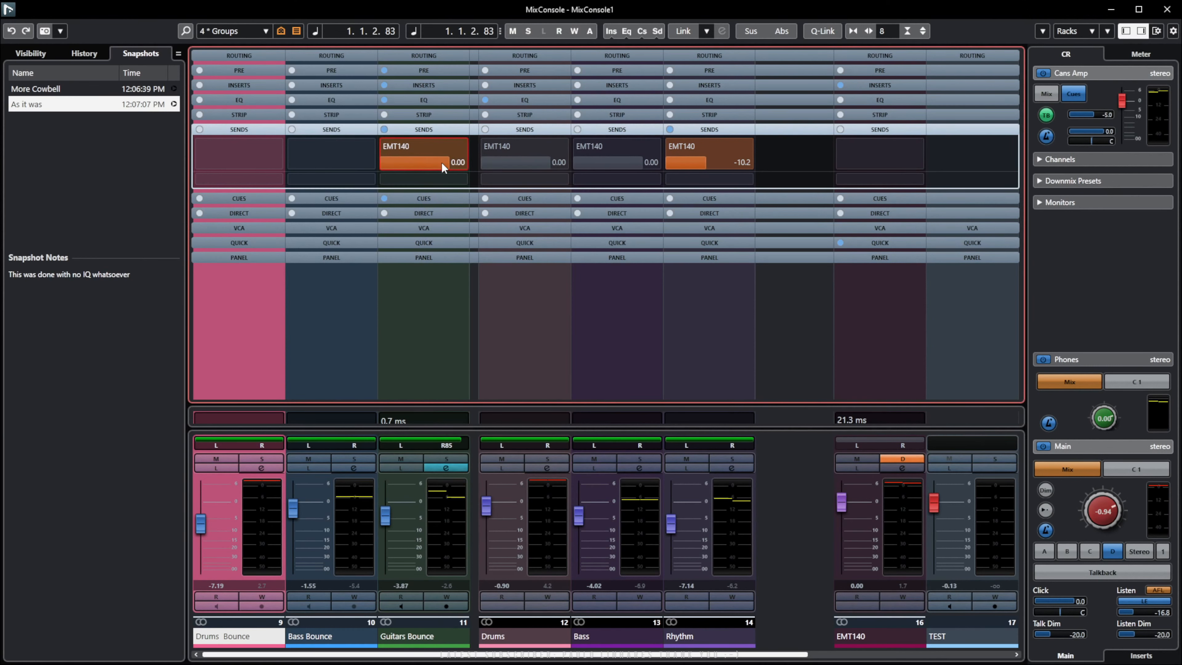
Raise the EMT140 send level to -3.35 in the Guitars Bounce channel settings and view the send panning.
{"action": "left_click", "coordinate": [443, 469]}
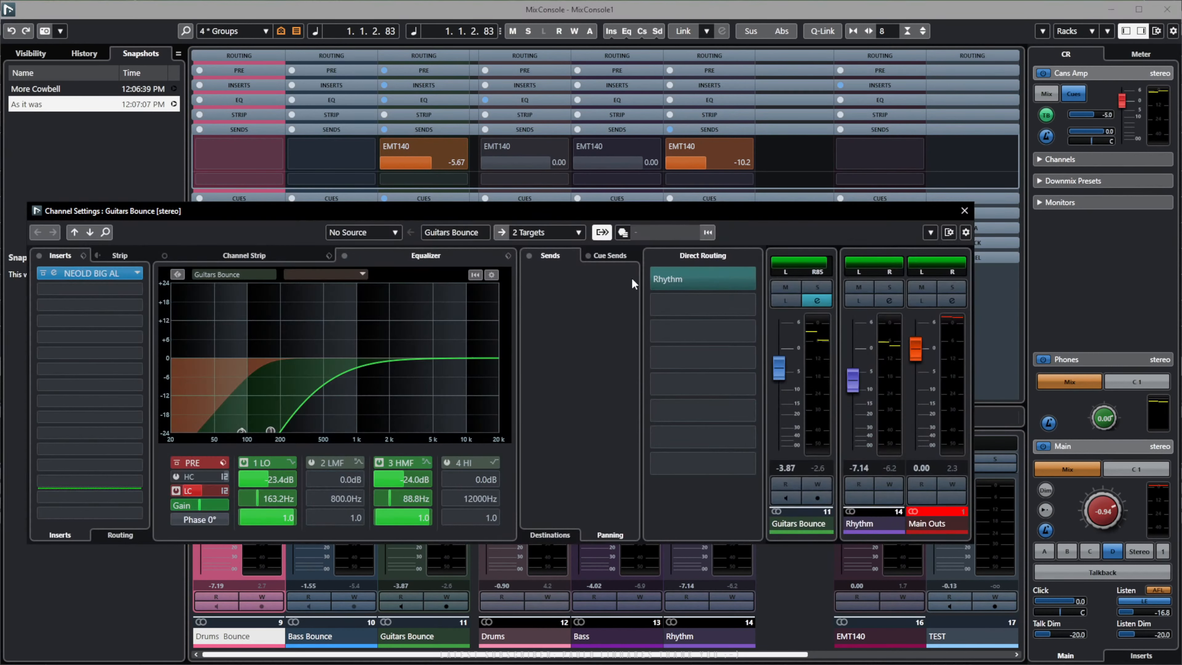
{"action": "left_click", "coordinate": [551, 536]}
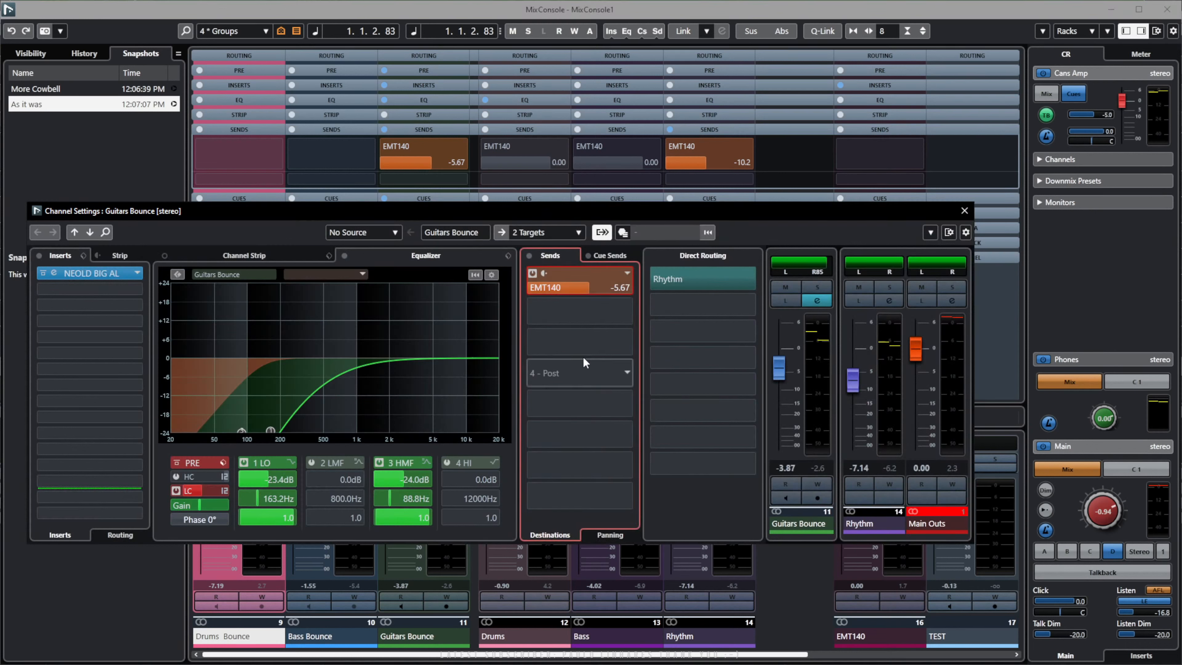
{"action": "mouse_move", "coordinate": [583, 290]}
{"action": "left_mouse_down"}
{"action": "mouse_move", "coordinate": [558, 290]}
{"action": "mouse_move", "coordinate": [597, 289]}
{"action": "left_mouse_up"}
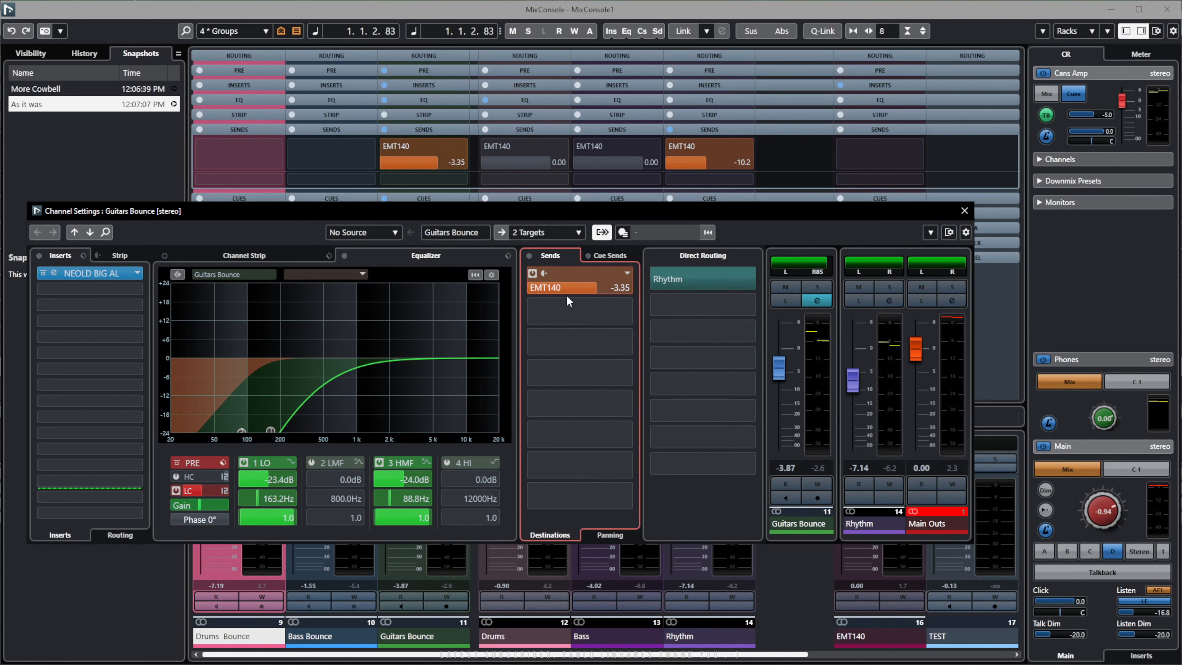
{"action": "left_click", "coordinate": [597, 535]}
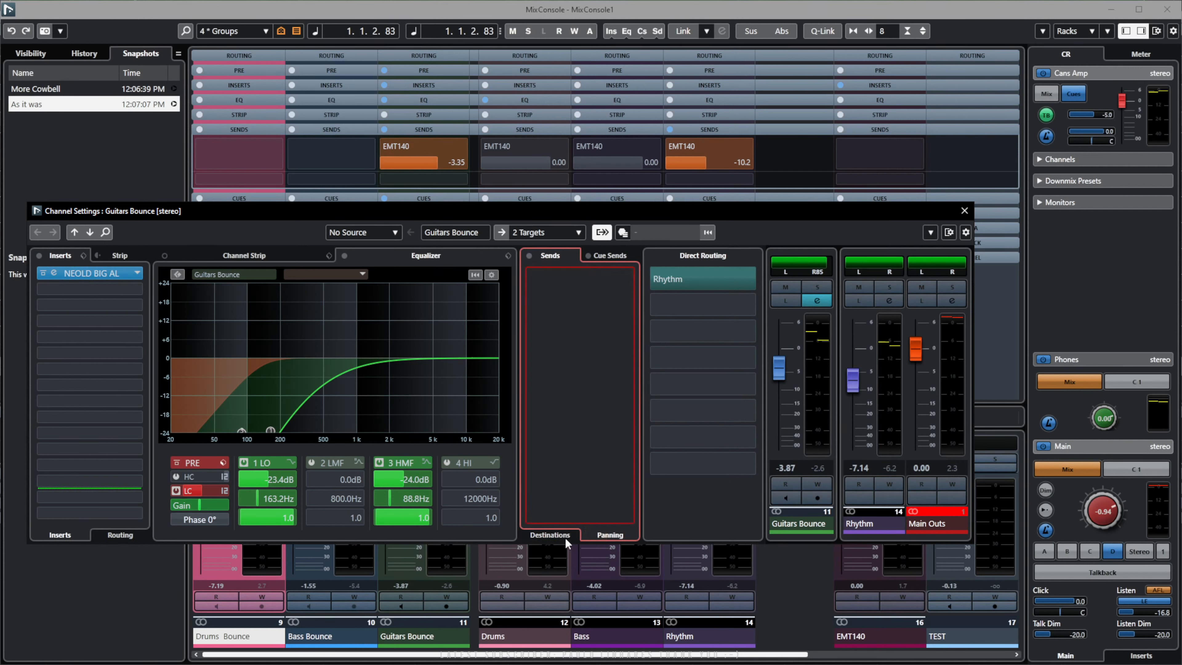
{"action": "left_click", "coordinate": [560, 535]}
Display the equalizer controls as knobs and slightly adjust the gain of the Guitars Bounce 3 HMF band.
{"action": "left_click_drag", "start_coordinate": [372, 210], "coordinate": [521, 159]}
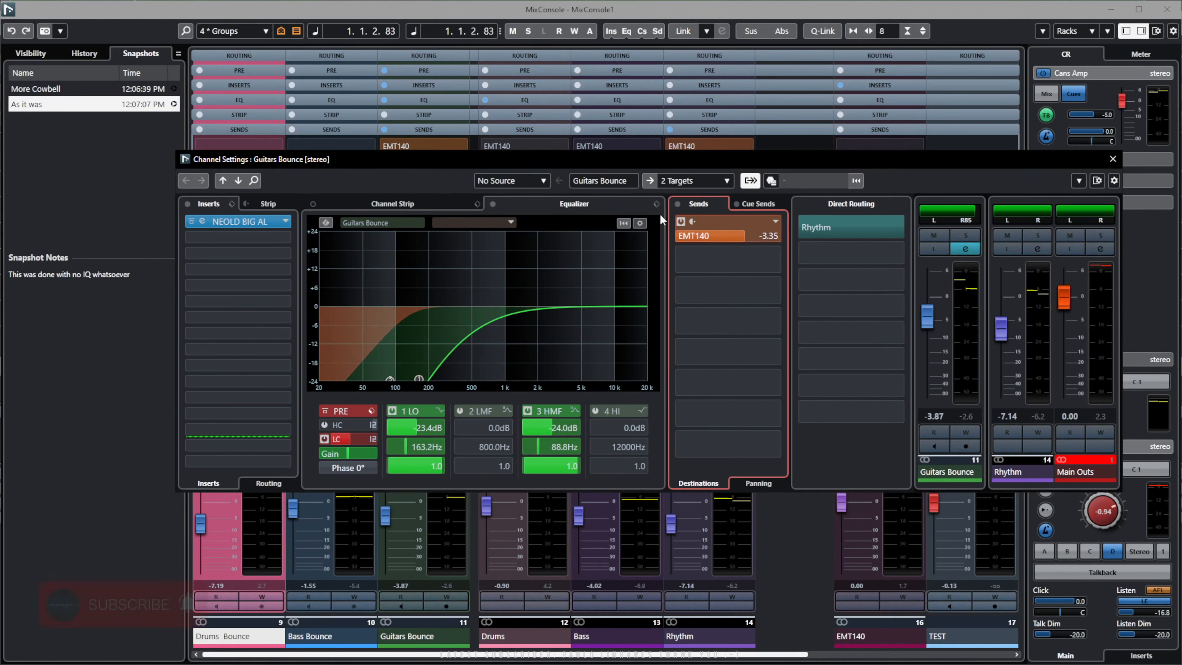
{"action": "left_click", "coordinate": [640, 223]}
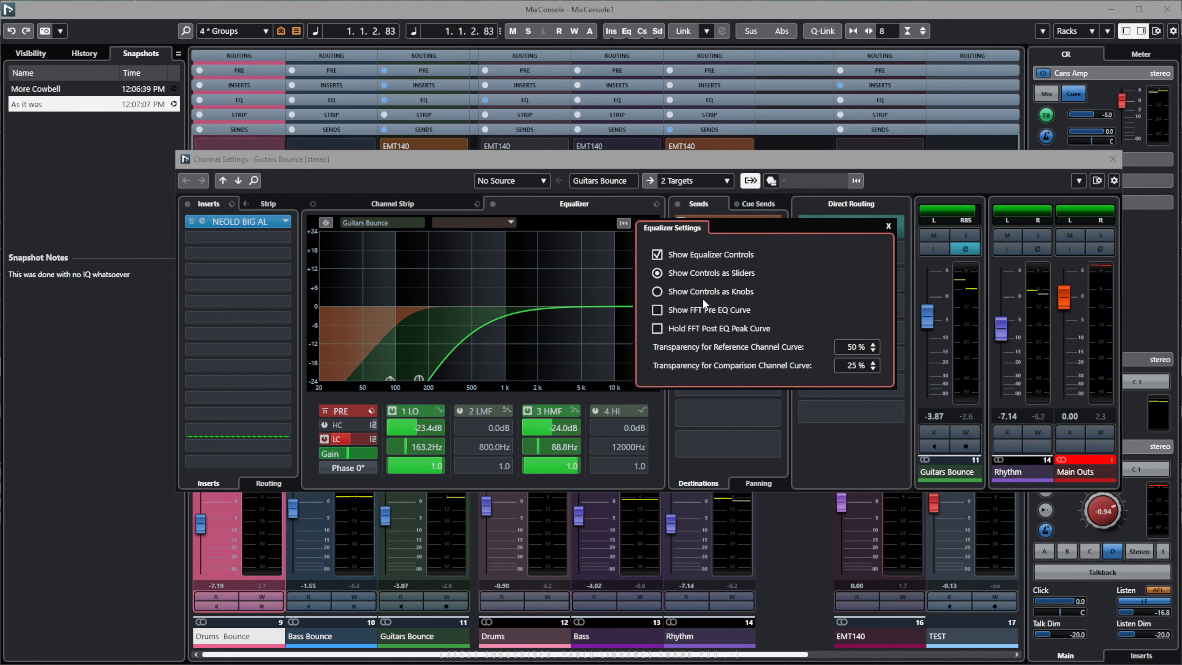
{"action": "left_click", "coordinate": [663, 290]}
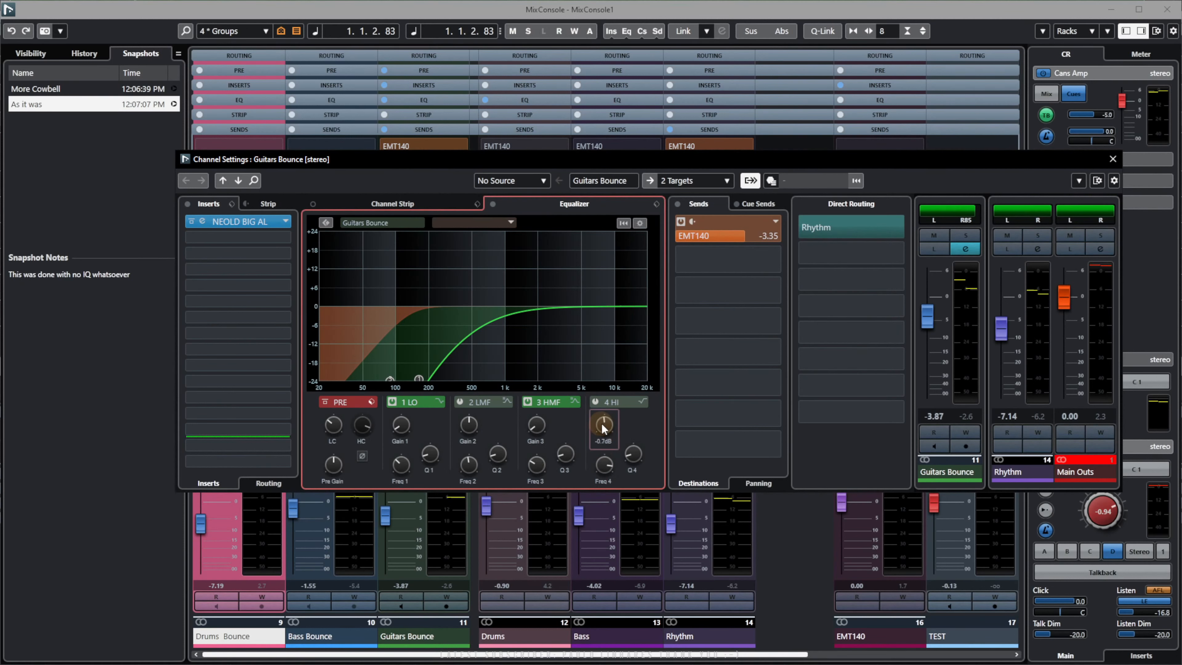
{"action": "left_click_drag", "start_coordinate": [542, 425], "coordinate": [509, 426]}
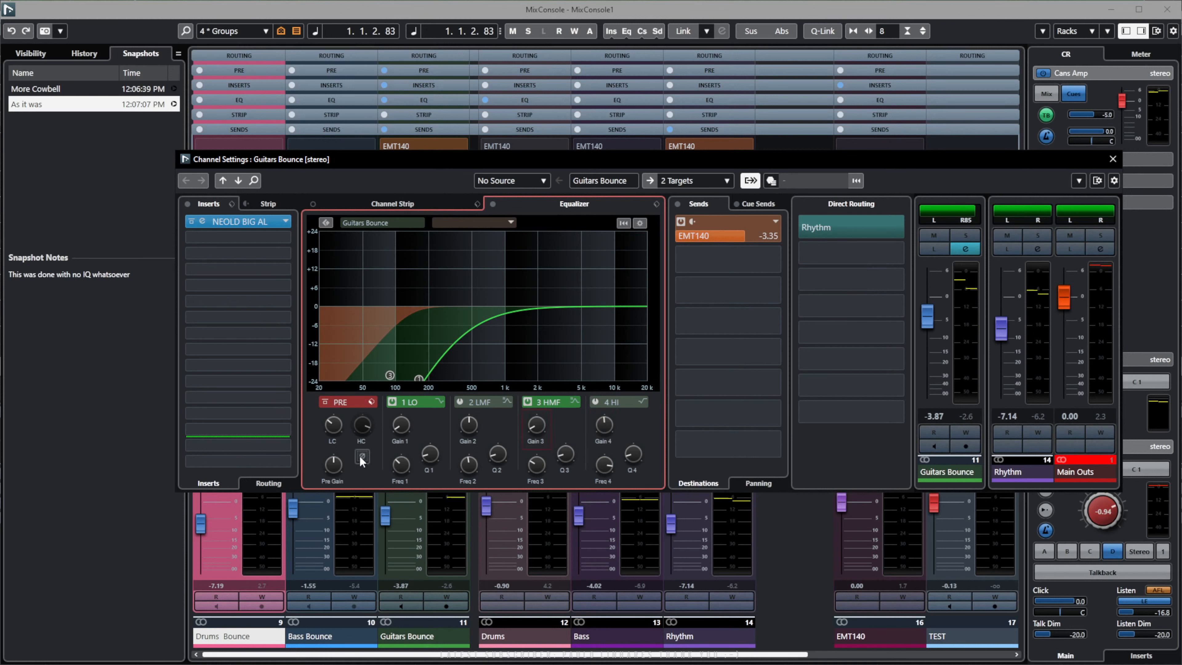
Try the Guitars Bounce low-cut filter at about 38.3 Hz, switch it off and close the channel settings.
{"action": "left_click", "coordinate": [355, 440]}
{"action": "left_click", "coordinate": [353, 412]}
{"action": "mouse_move", "coordinate": [353, 412]}
{"action": "left_mouse_down"}
{"action": "mouse_move", "coordinate": [352, 457]}
{"action": "mouse_move", "coordinate": [356, 418]}
{"action": "left_mouse_up"}
{"action": "left_click", "coordinate": [351, 412]}
{"action": "left_click", "coordinate": [323, 413]}
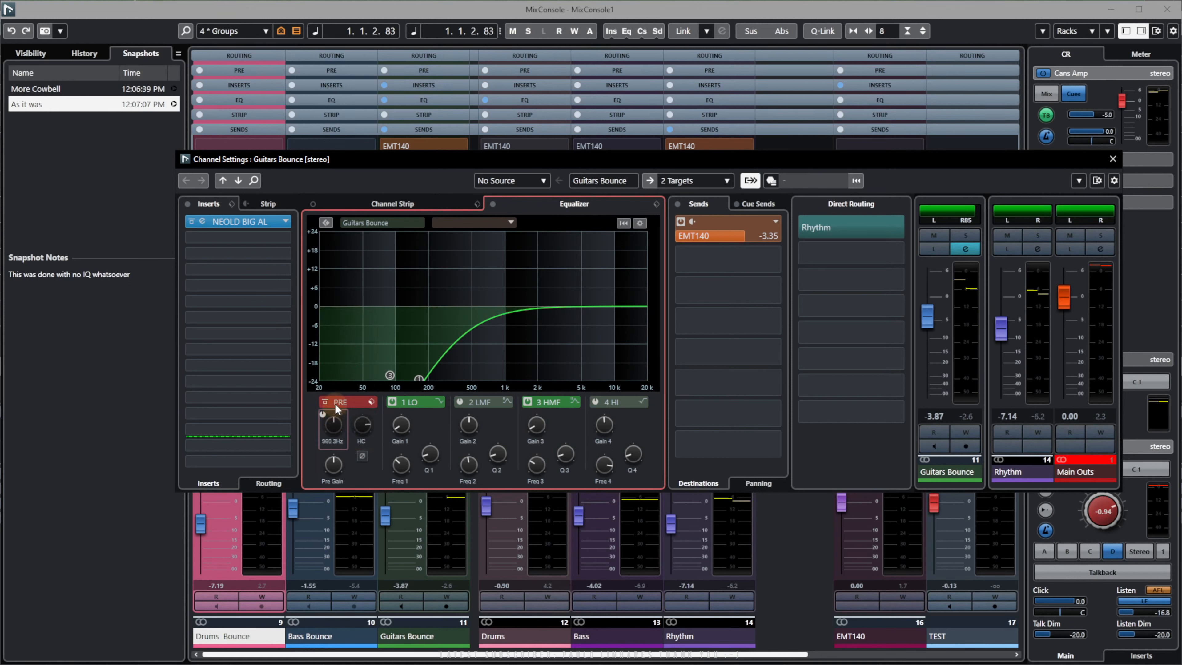
{"action": "left_click", "coordinate": [322, 414]}
{"action": "mouse_move", "coordinate": [333, 425]}
{"action": "left_mouse_down"}
{"action": "mouse_move", "coordinate": [333, 390]}
{"action": "mouse_move", "coordinate": [335, 431]}
{"action": "left_mouse_up"}
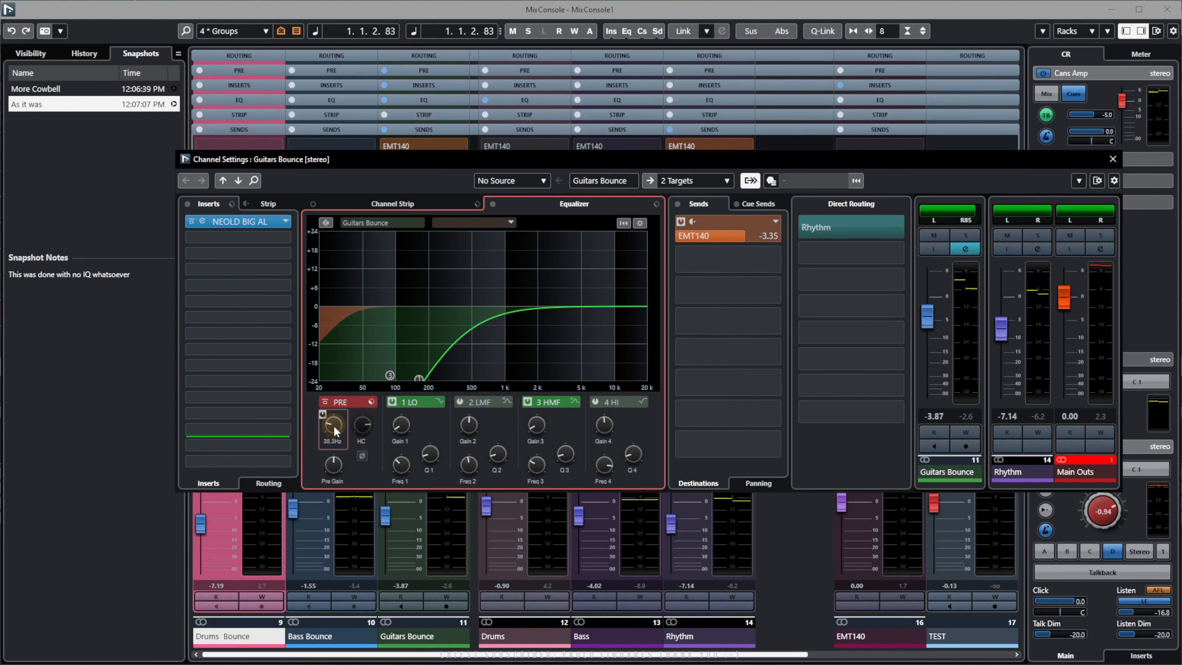
{"action": "left_click", "coordinate": [323, 413]}
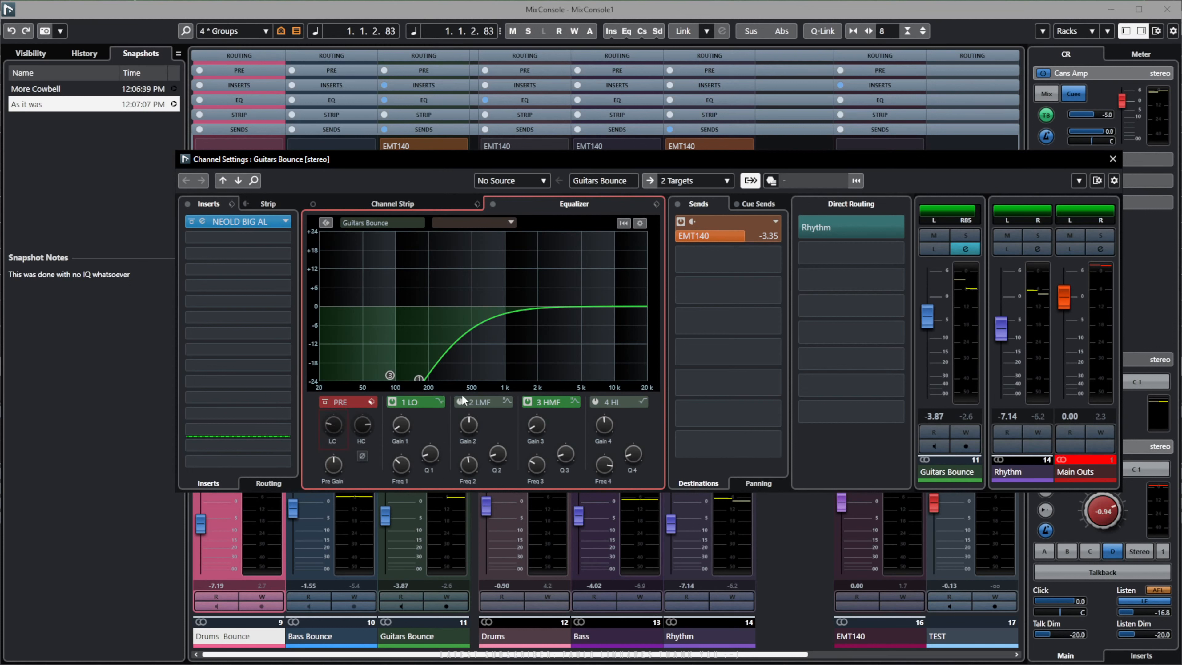
{"action": "left_click", "coordinate": [1112, 159]}
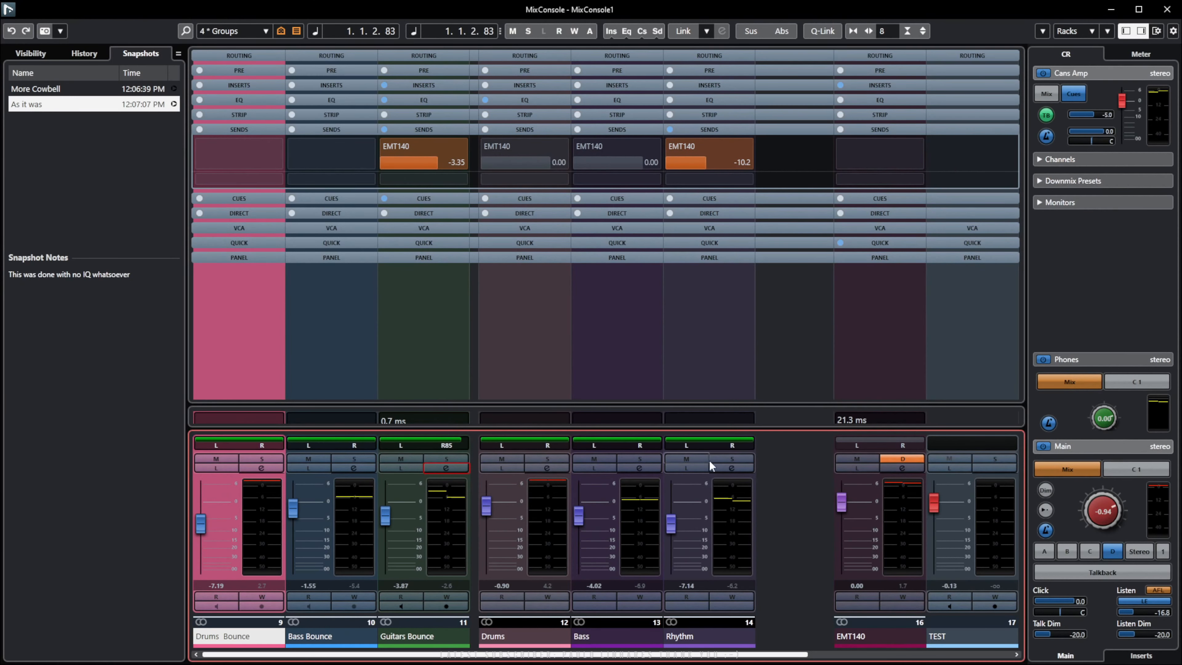
Solo and play the Rhythm group with its channel settings open, and lower its EMT140 send to -20.4.
{"action": "left_click", "coordinate": [727, 458]}
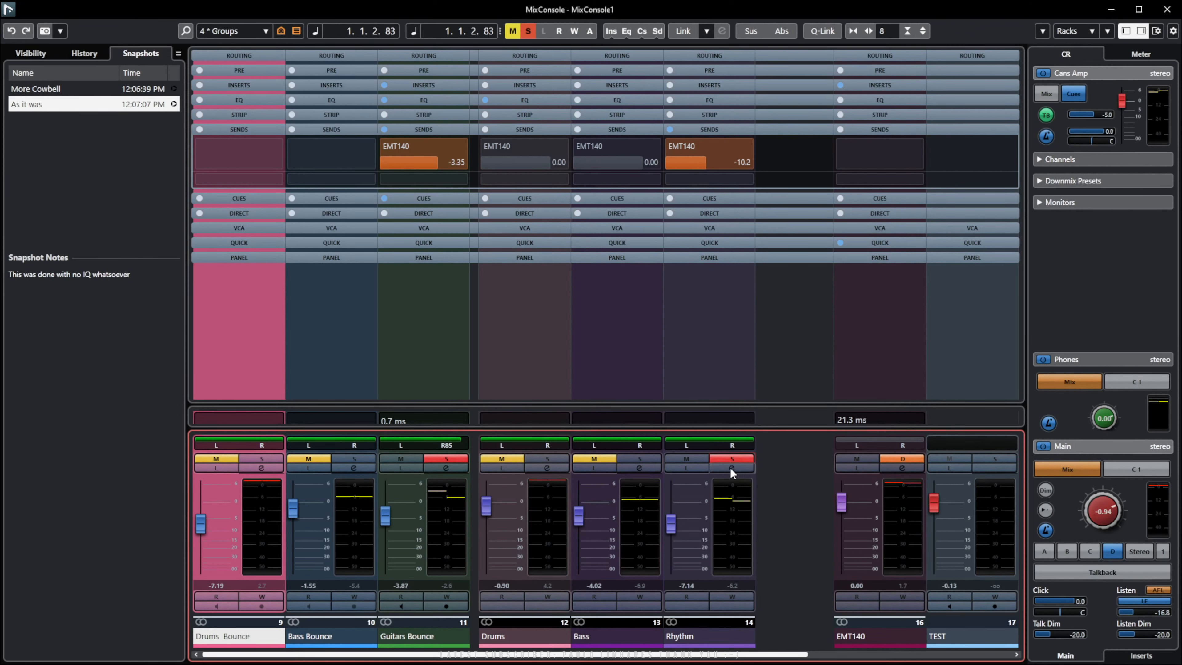
{"action": "left_click", "coordinate": [731, 468]}
{"action": "key", "text": "space"}
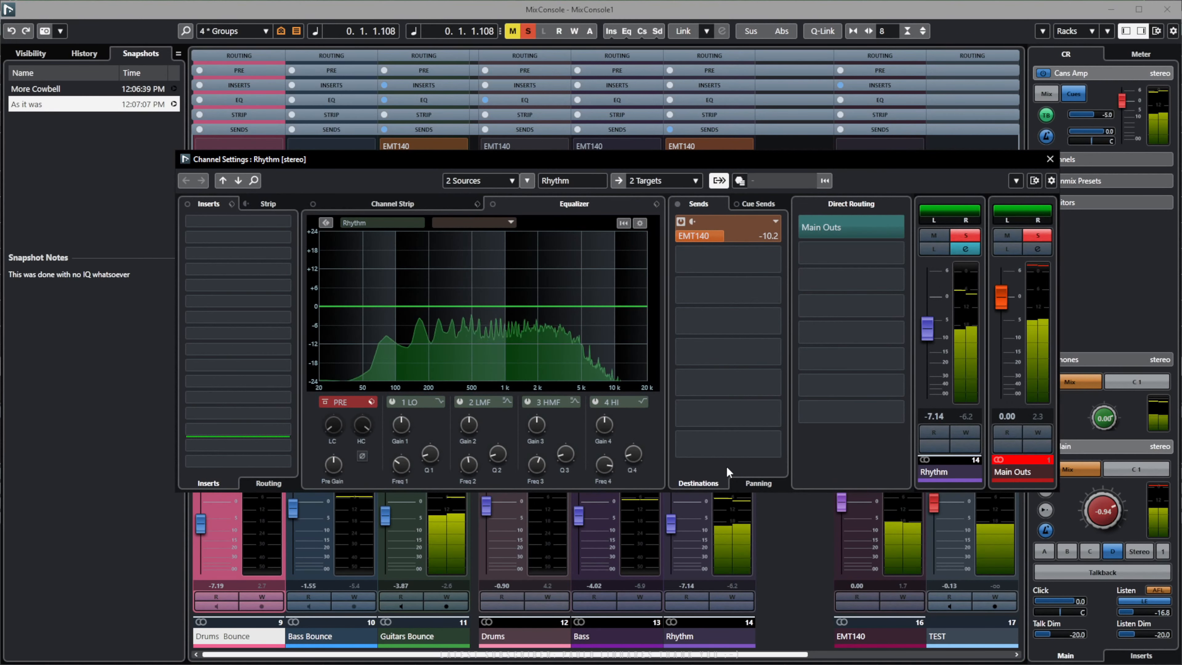
{"action": "left_click", "coordinate": [332, 426]}
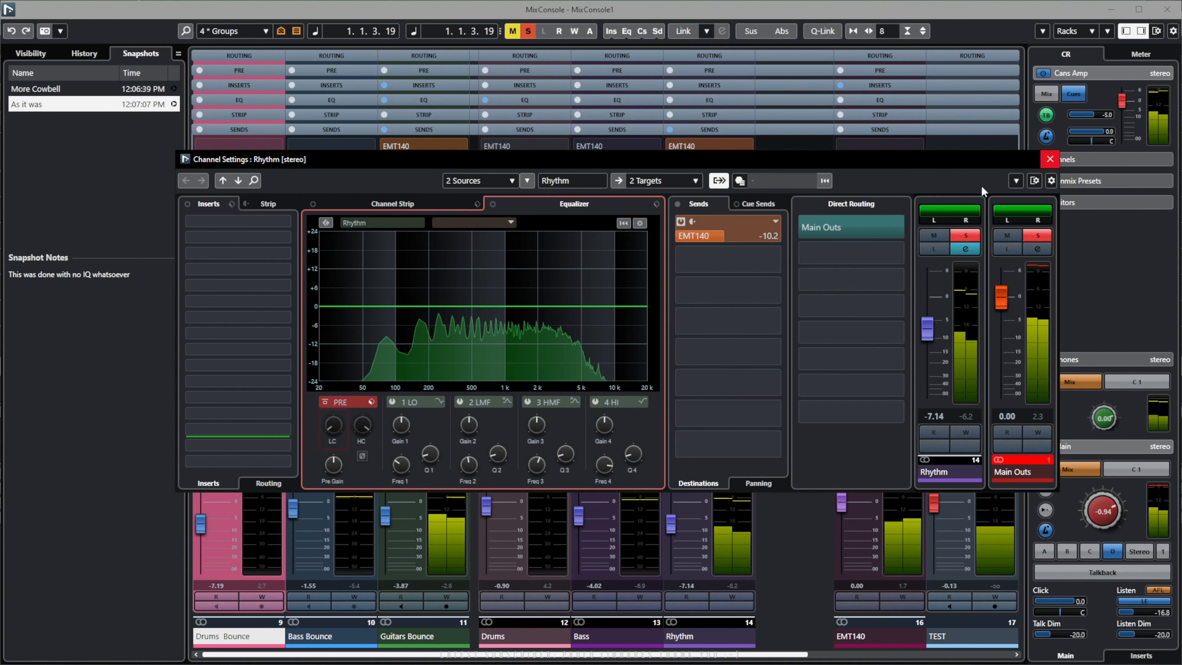
{"action": "left_click_drag", "start_coordinate": [723, 238], "coordinate": [681, 233]}
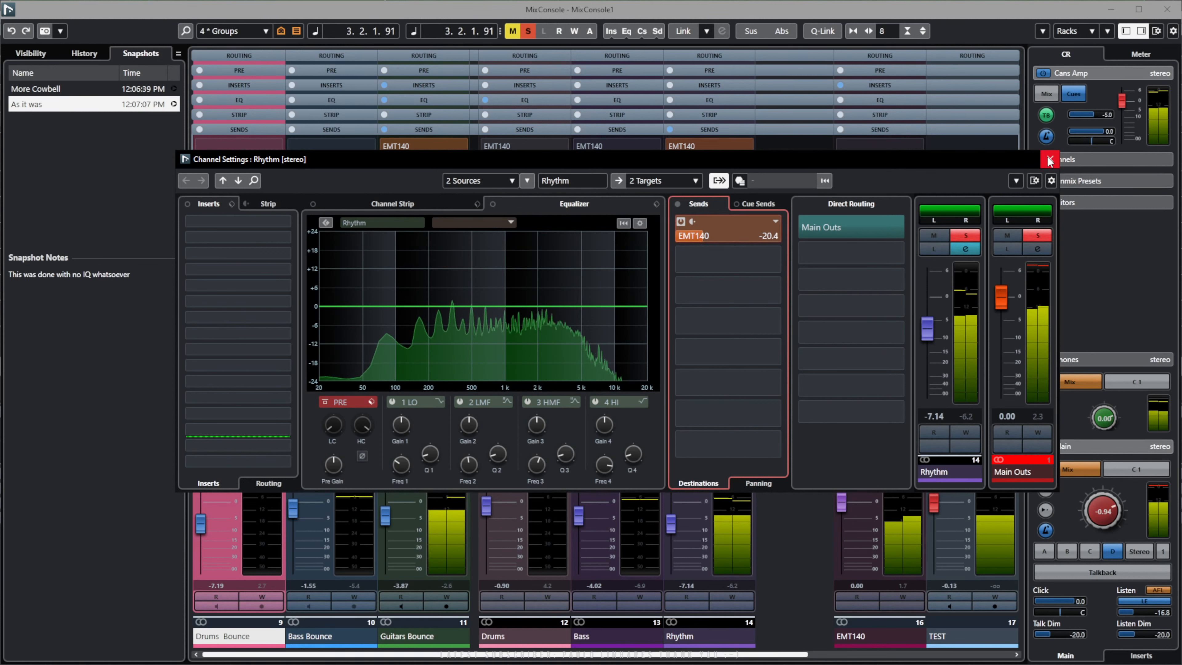
Cut the Rhythm 1 LO band about -8 dB near 70 Hz, adjust the low-cut and high-cut filters and stop playback.
{"action": "left_click_drag", "start_coordinate": [376, 308], "coordinate": [371, 389]}
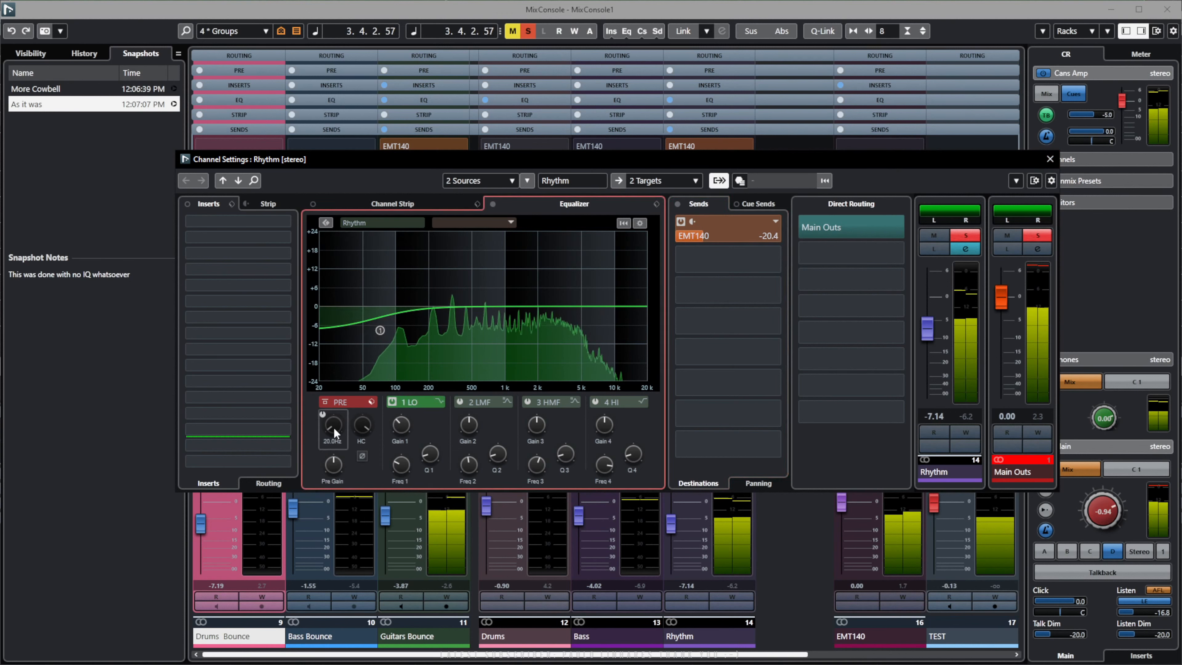
{"action": "left_click", "coordinate": [321, 415]}
{"action": "mouse_move", "coordinate": [330, 431]}
{"action": "left_mouse_down"}
{"action": "mouse_move", "coordinate": [333, 337]}
{"action": "mouse_move", "coordinate": [332, 416]}
{"action": "left_mouse_up"}
{"action": "left_click_drag", "start_coordinate": [362, 426], "coordinate": [362, 479]}
{"action": "key", "text": "space"}
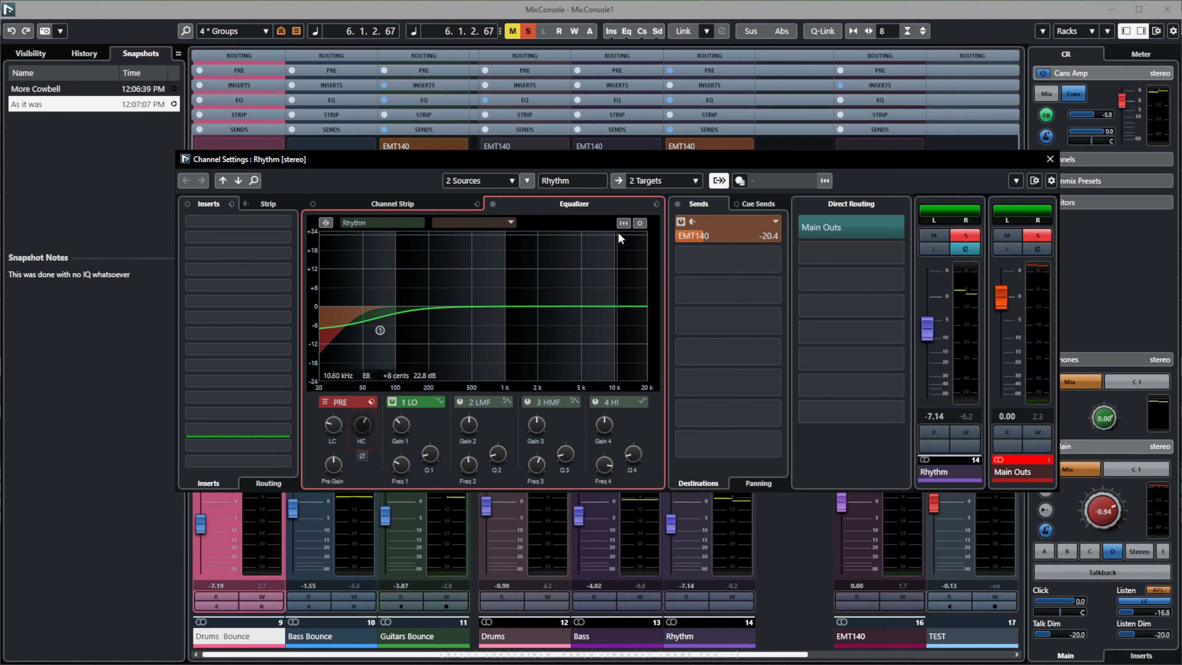
Enable holding the FFT post-EQ peak curve on the Rhythm equalizer, start playback, and turn on the FFT pre-EQ curve.
{"action": "left_click", "coordinate": [638, 223]}
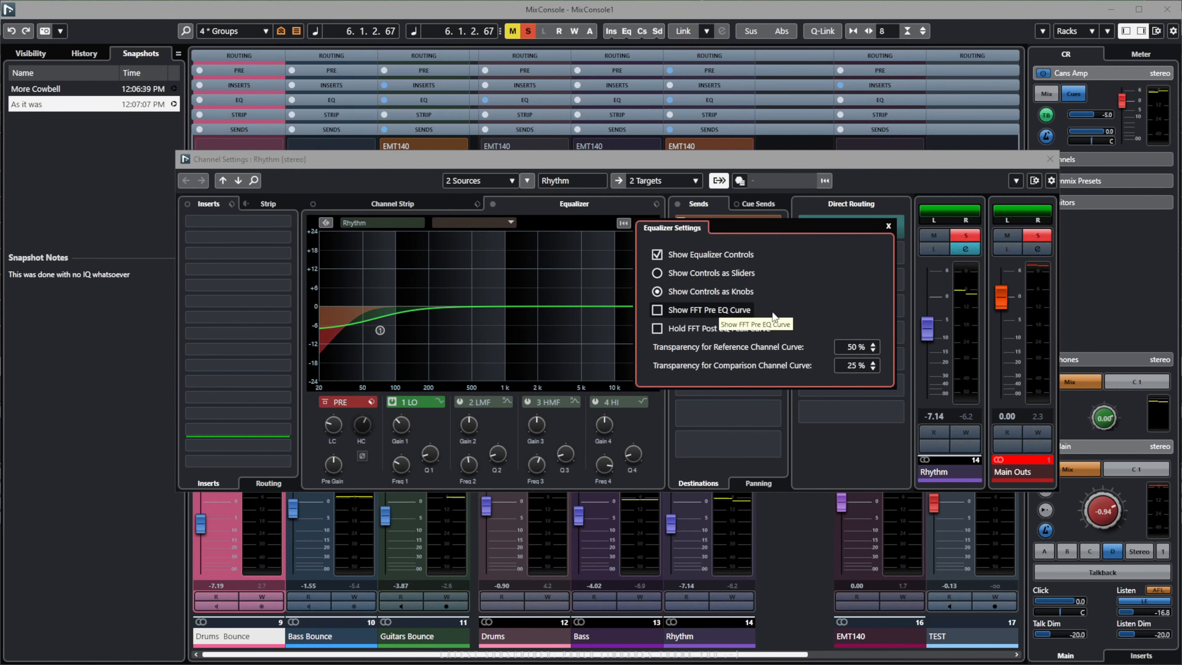
{"action": "left_click", "coordinate": [717, 329]}
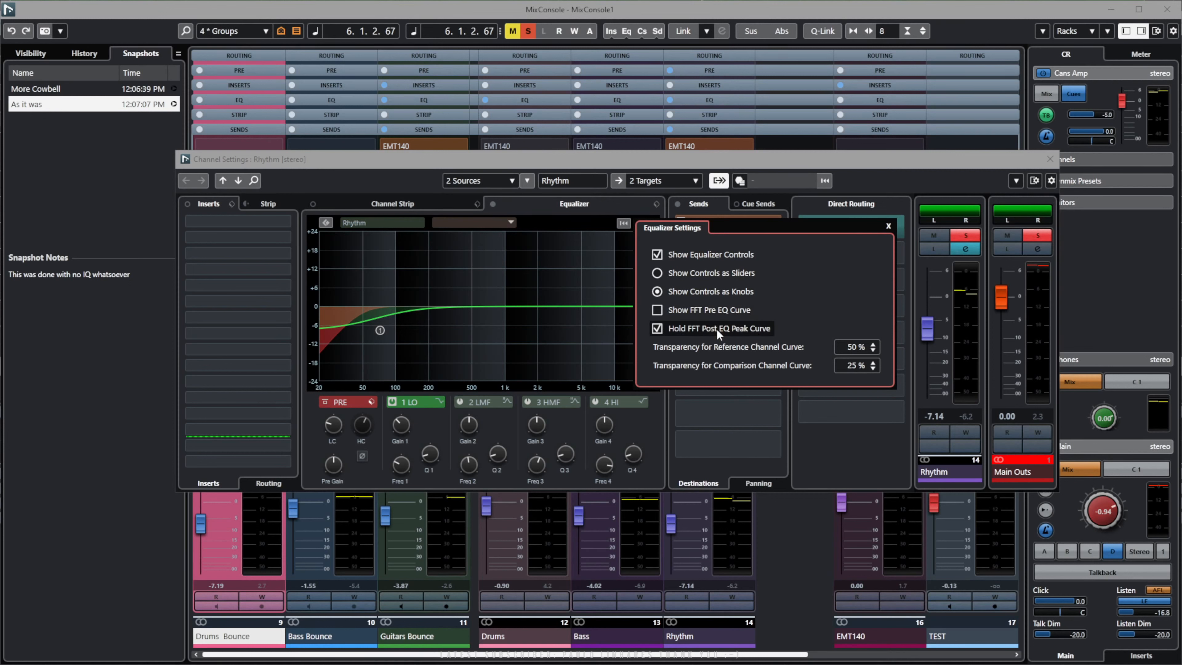
{"action": "left_click", "coordinate": [778, 427]}
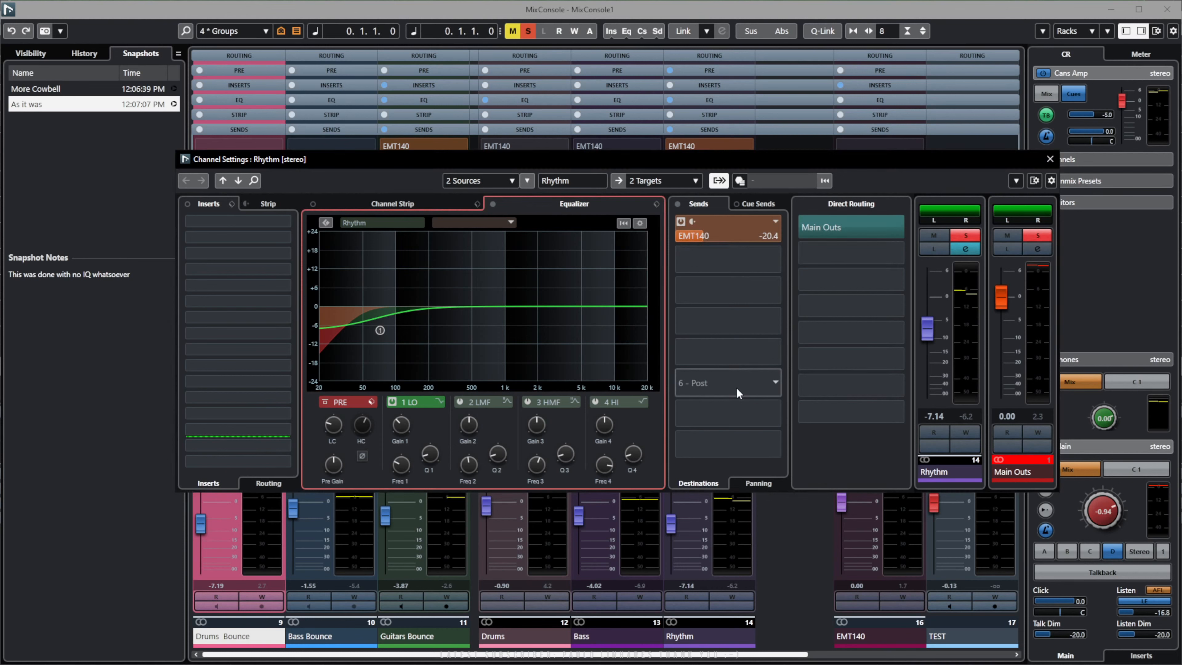
{"action": "key", "text": "space"}
{"action": "left_click", "coordinate": [639, 223]}
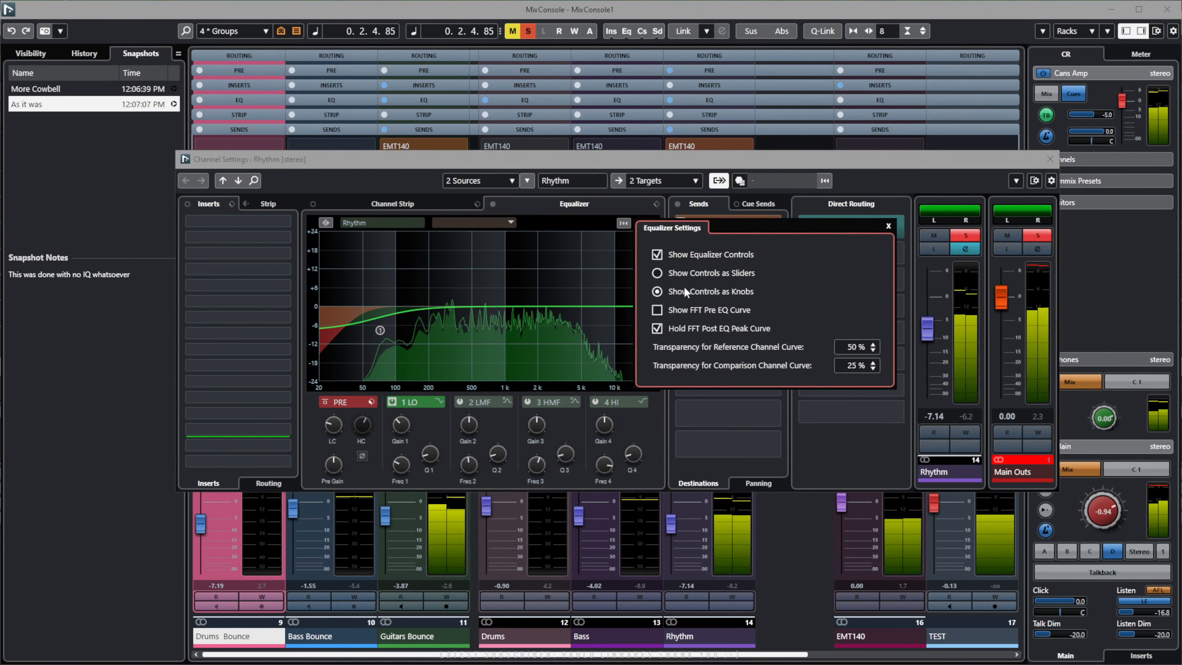
{"action": "left_click", "coordinate": [675, 310]}
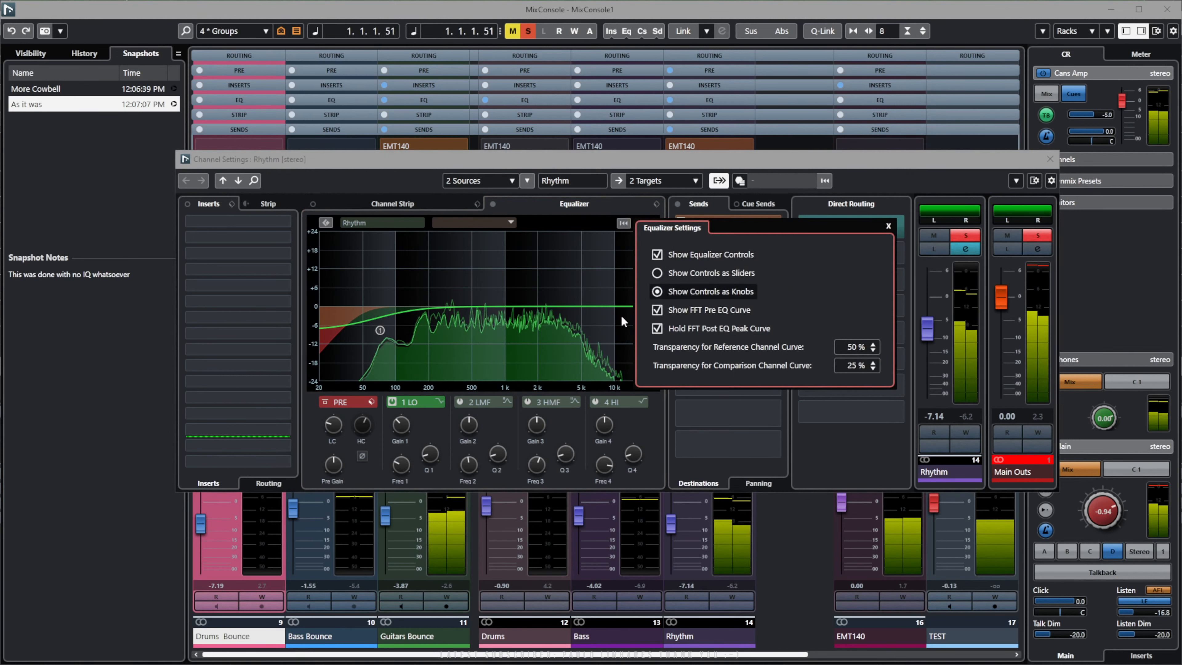
Adjust the Rhythm low-cut filter and display the equalizer controls as sliders.
{"action": "left_click", "coordinate": [333, 413]}
{"action": "left_click", "coordinate": [639, 223]}
{"action": "left_click", "coordinate": [678, 271]}
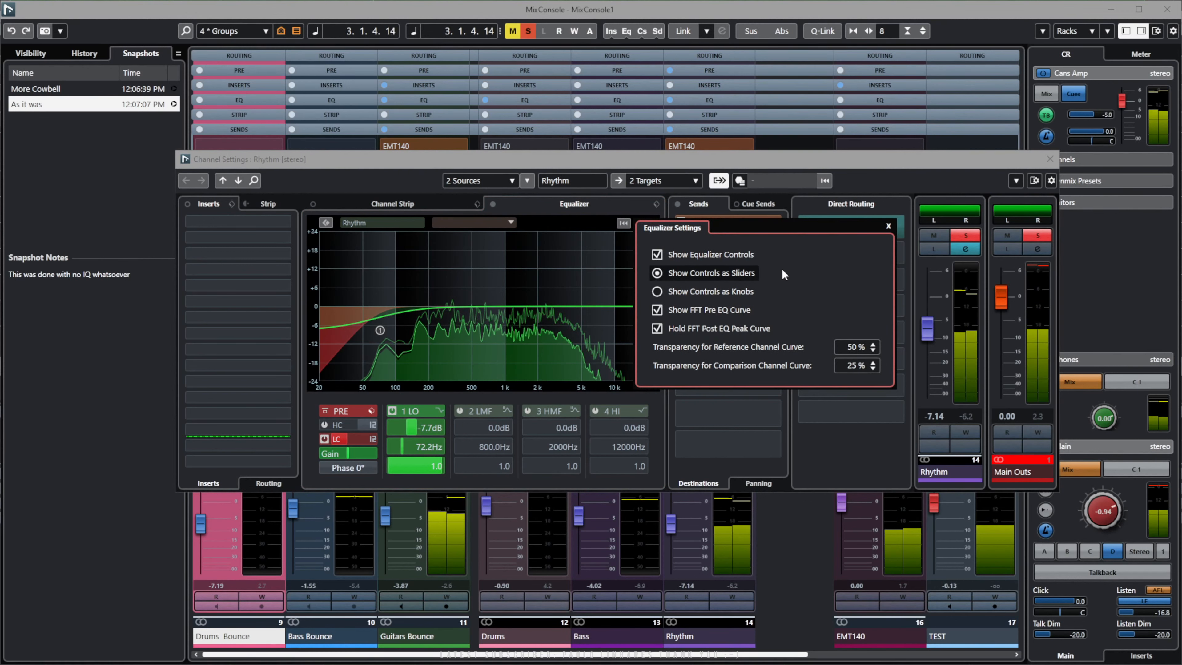
{"action": "left_click", "coordinate": [888, 226]}
Recall the More Cowbell mixer snapshot and accept the deletion of insert automation.
{"action": "left_click", "coordinate": [105, 162]}
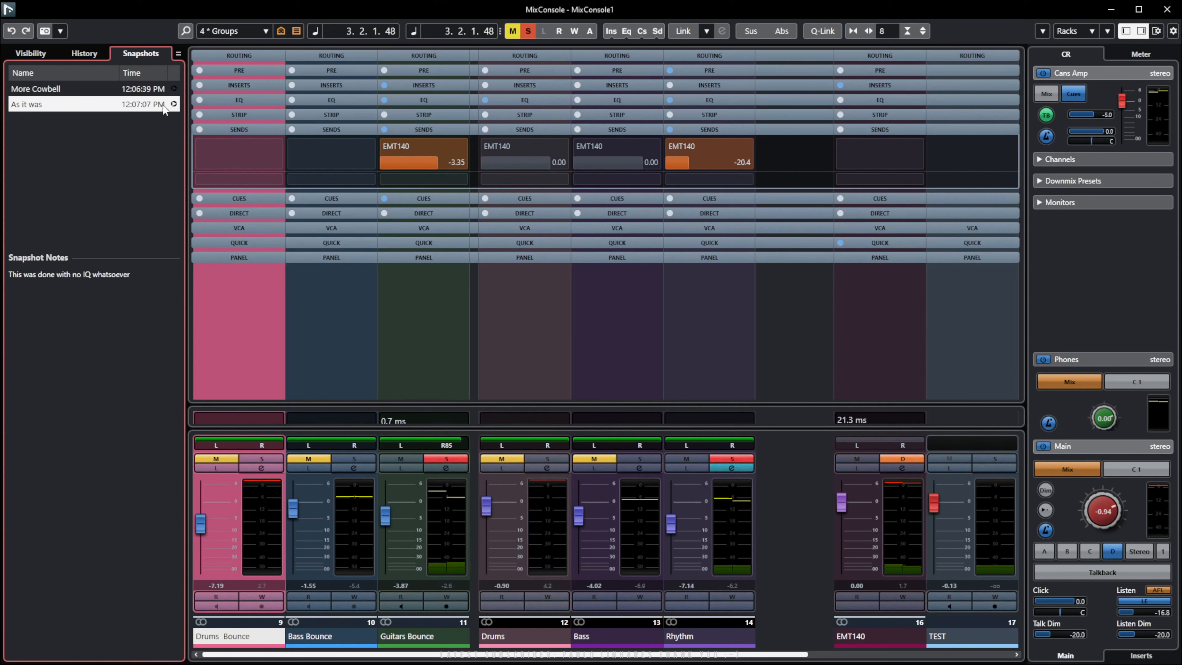
{"action": "left_click", "coordinate": [166, 91]}
{"action": "left_click", "coordinate": [173, 89]}
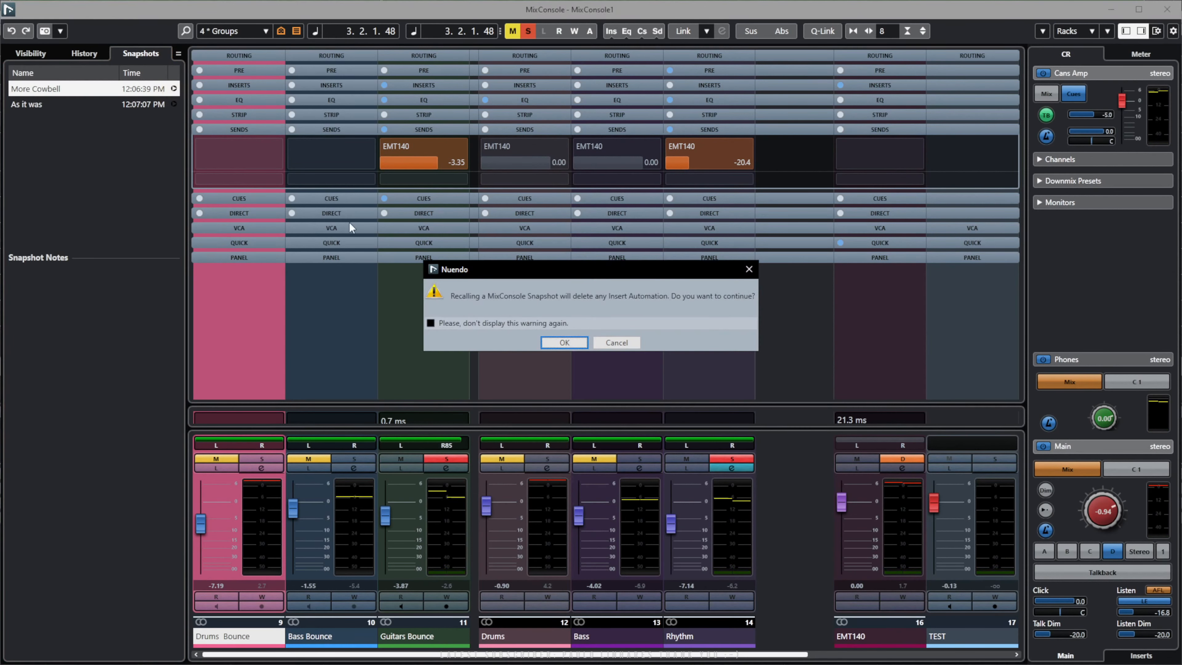
{"action": "left_click", "coordinate": [559, 345]}
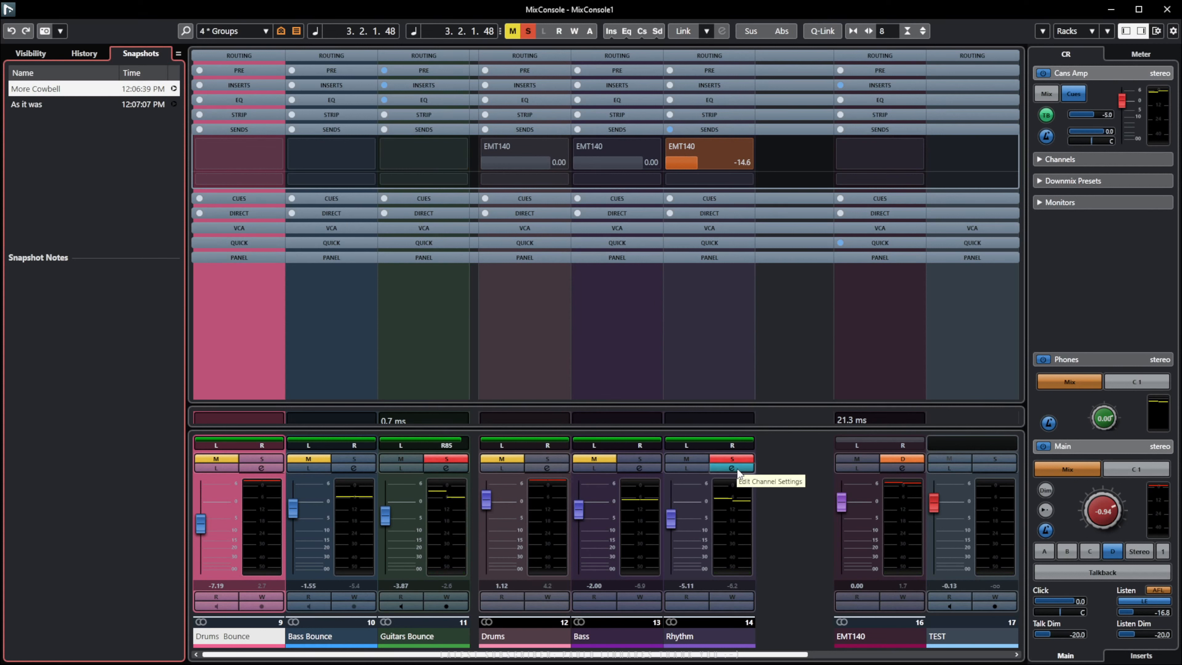
Lower the Rhythm group's EMT140 send to -27.1 and open its channel settings.
{"action": "left_click", "coordinate": [670, 164]}
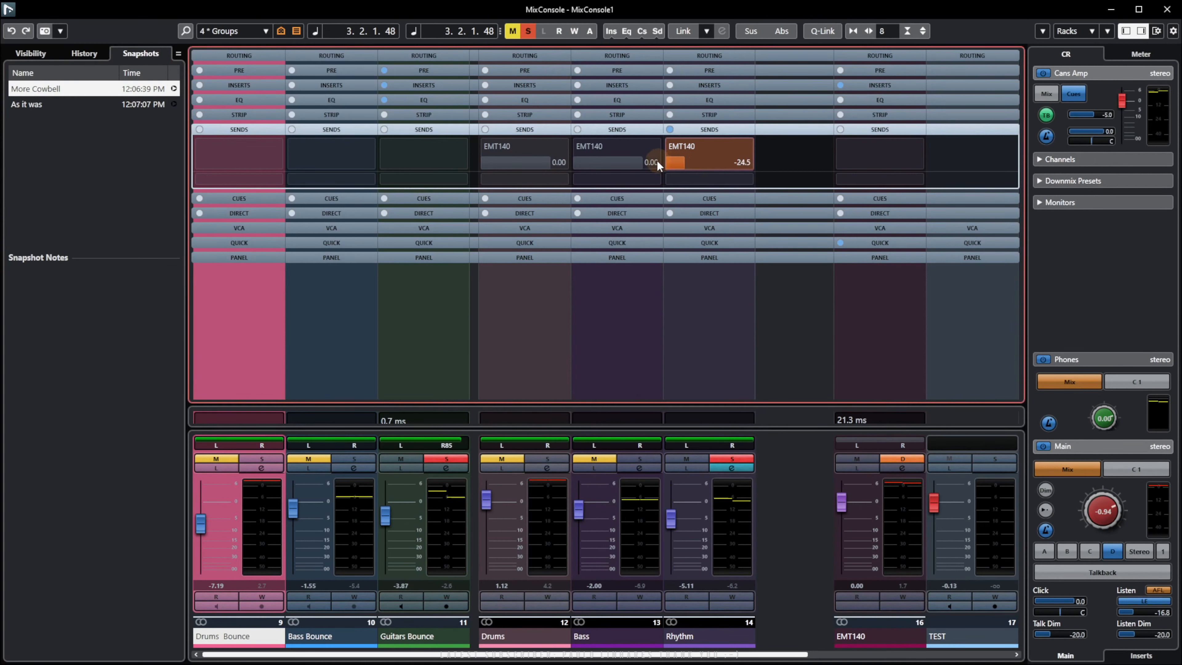
{"action": "left_click", "coordinate": [729, 468]}
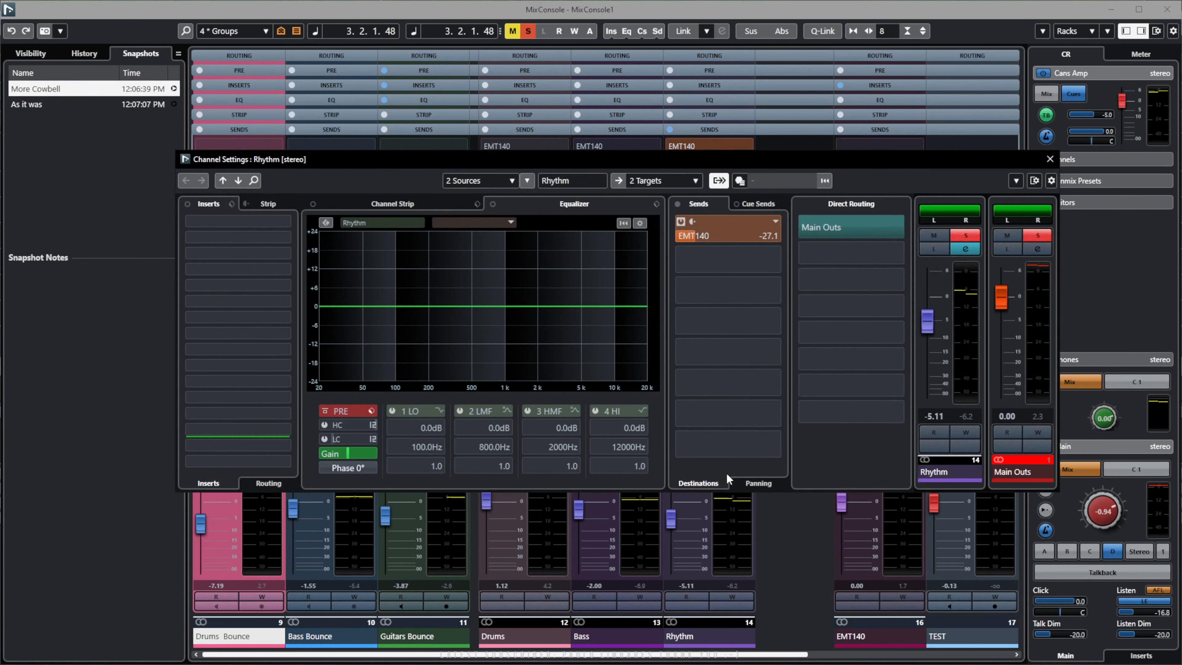
Play the Rhythm group and enable its high-cut filter, lowering the cutoff into the midrange.
{"action": "key", "text": "space"}
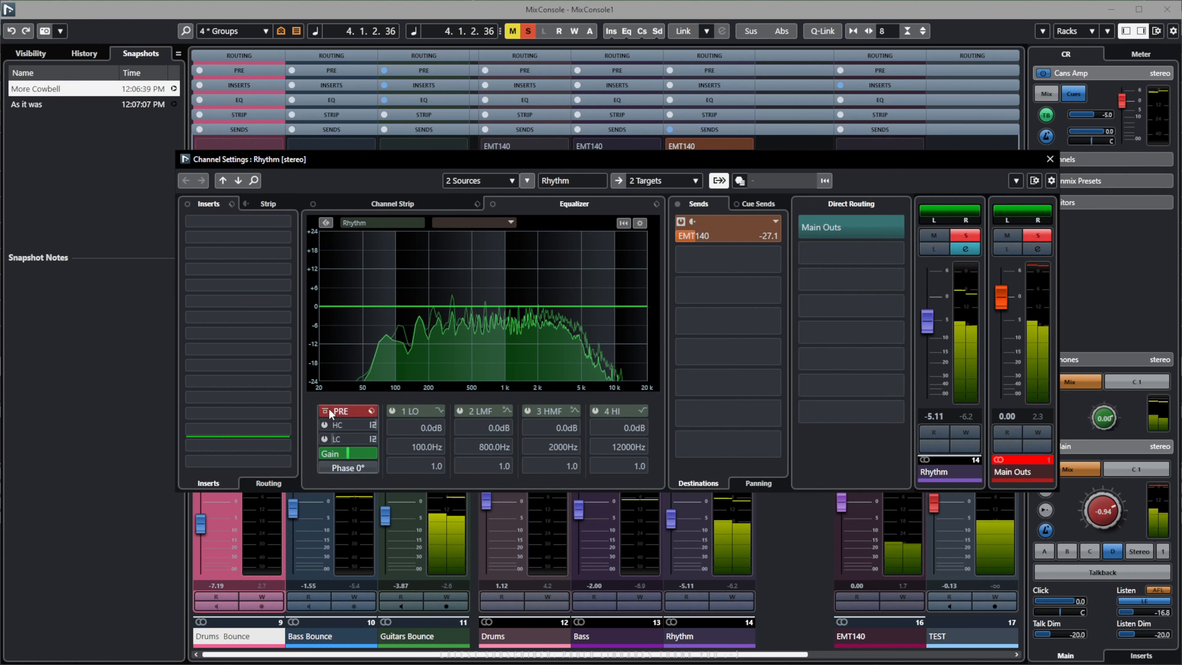
{"action": "mouse_move", "coordinate": [329, 412]}
{"action": "left_mouse_down"}
{"action": "mouse_move", "coordinate": [324, 423]}
{"action": "mouse_move", "coordinate": [337, 423]}
{"action": "mouse_move", "coordinate": [320, 426]}
{"action": "left_mouse_up"}
{"action": "left_click", "coordinate": [325, 424]}
Hide the equalizer controls in the equalizer settings and show them again.
{"action": "left_click", "coordinate": [640, 223]}
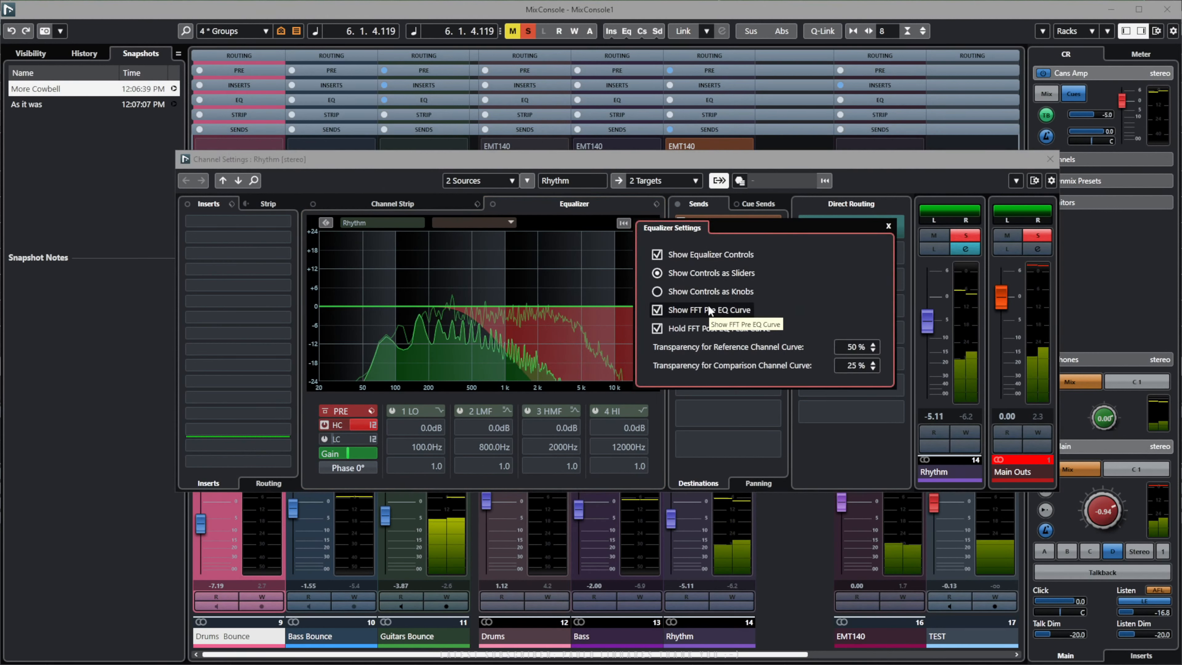
{"action": "left_click", "coordinate": [681, 255]}
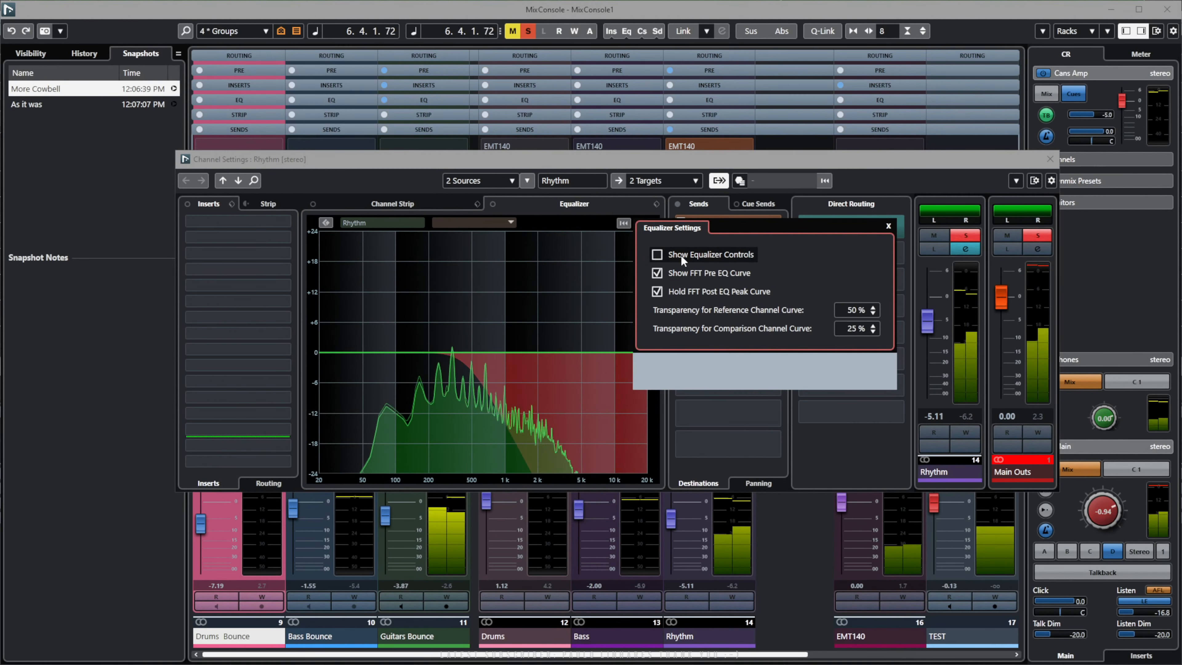
{"action": "left_click", "coordinate": [680, 256]}
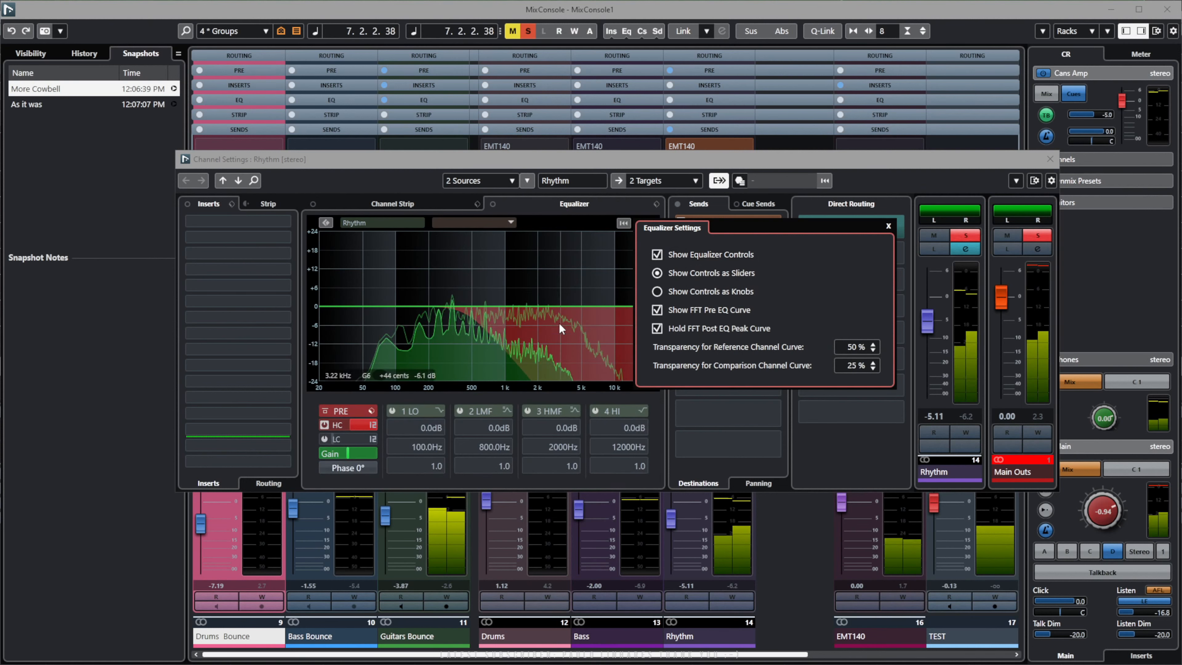
{"action": "left_click", "coordinate": [513, 200]}
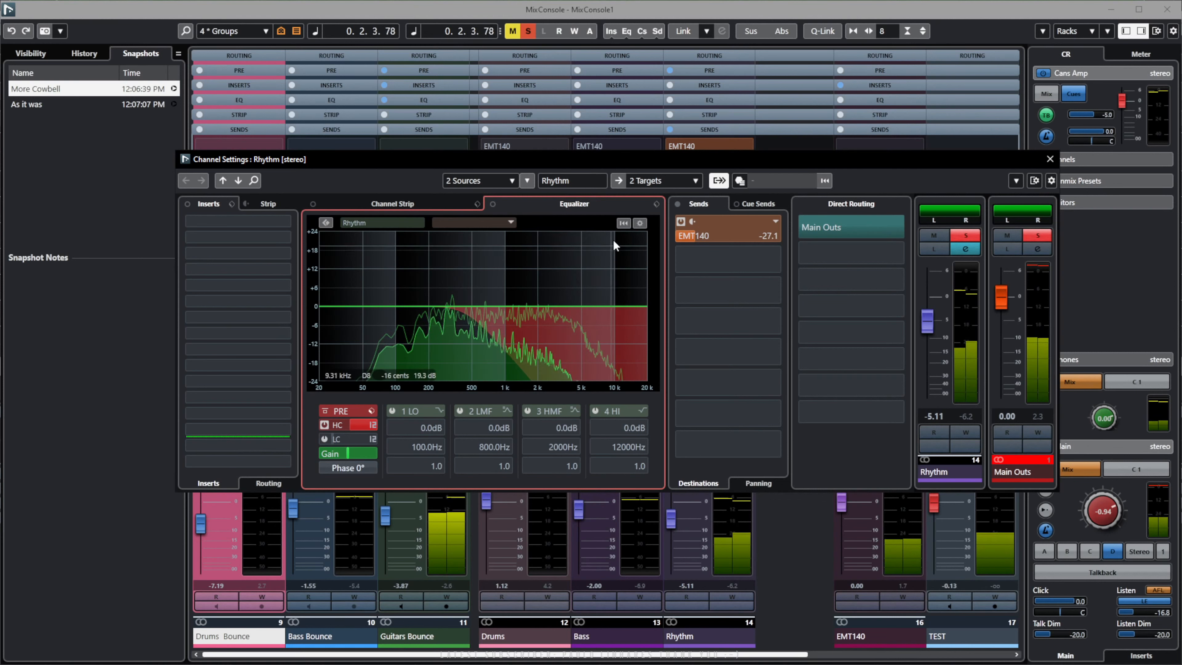
Turn the FFT pre-EQ curve and the held FFT post-EQ peak curve off and back on.
{"action": "left_click", "coordinate": [640, 223]}
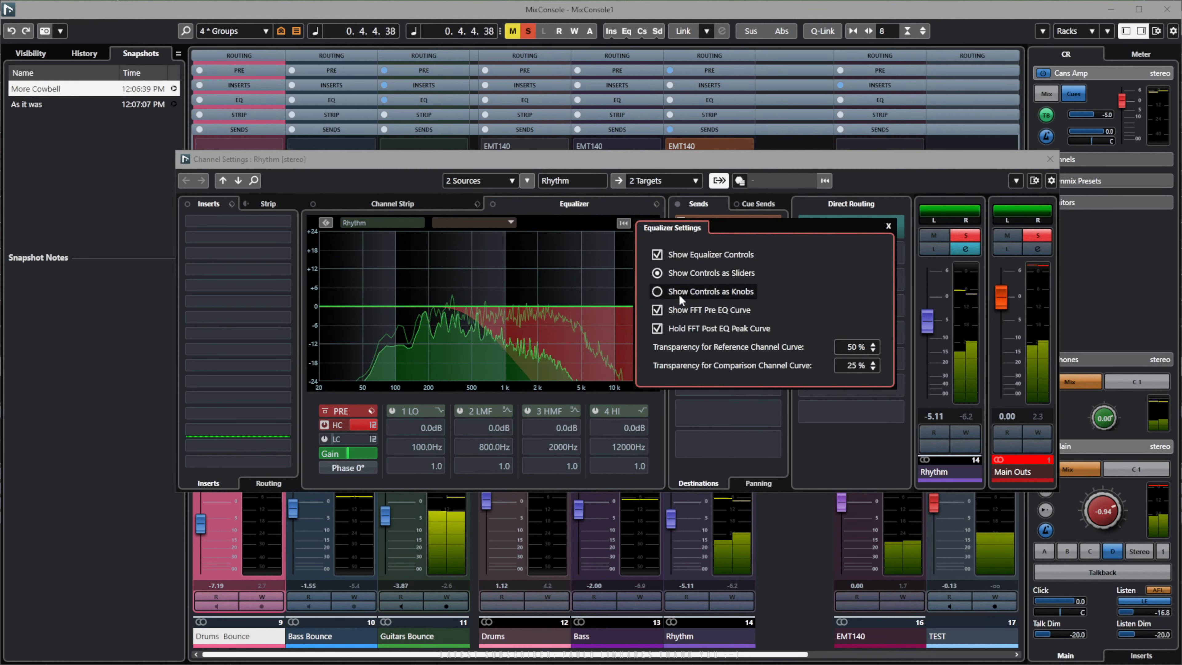
{"action": "left_click", "coordinate": [678, 312]}
{"action": "left_click", "coordinate": [674, 329]}
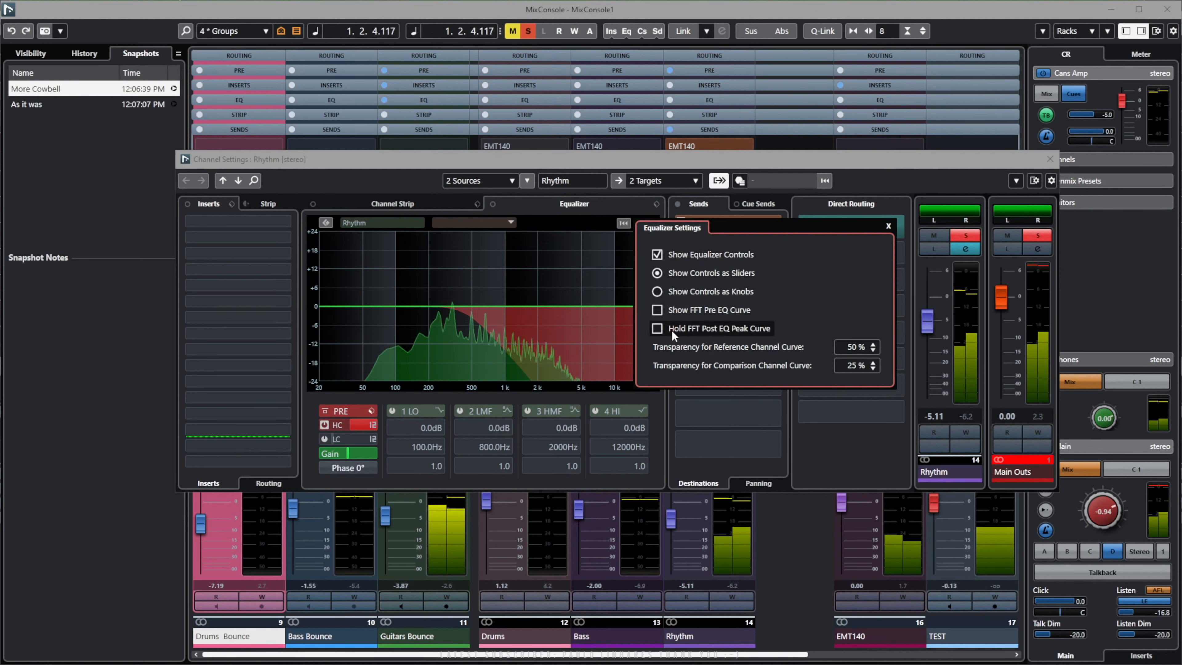
{"action": "left_click", "coordinate": [663, 327]}
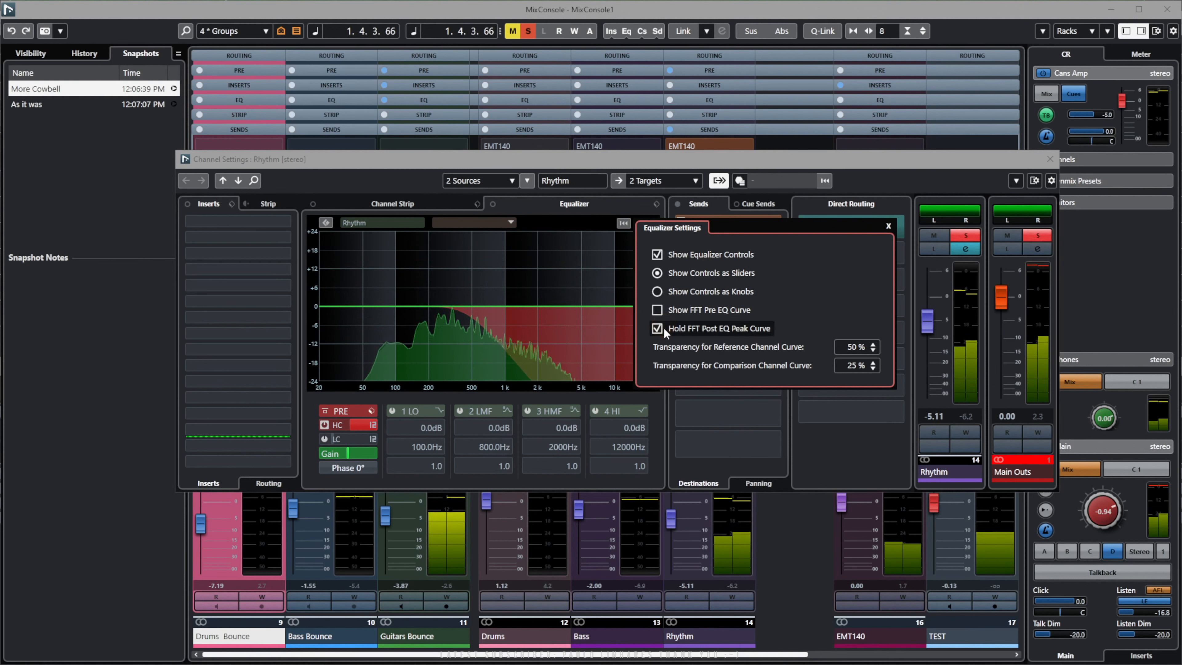
{"action": "left_click", "coordinate": [660, 311]}
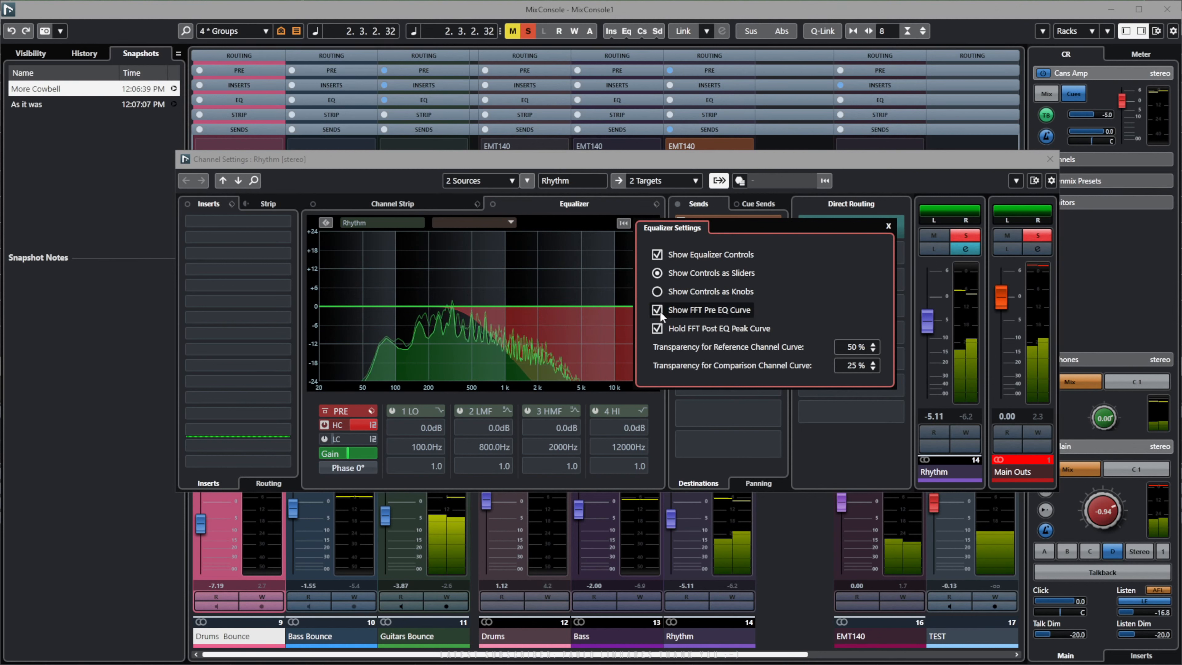
Raise the Rhythm high-cut frequency to about 2701 Hz and turn off both the FFT pre-EQ curve and the post-EQ peak hold.
{"action": "left_click", "coordinate": [354, 427]}
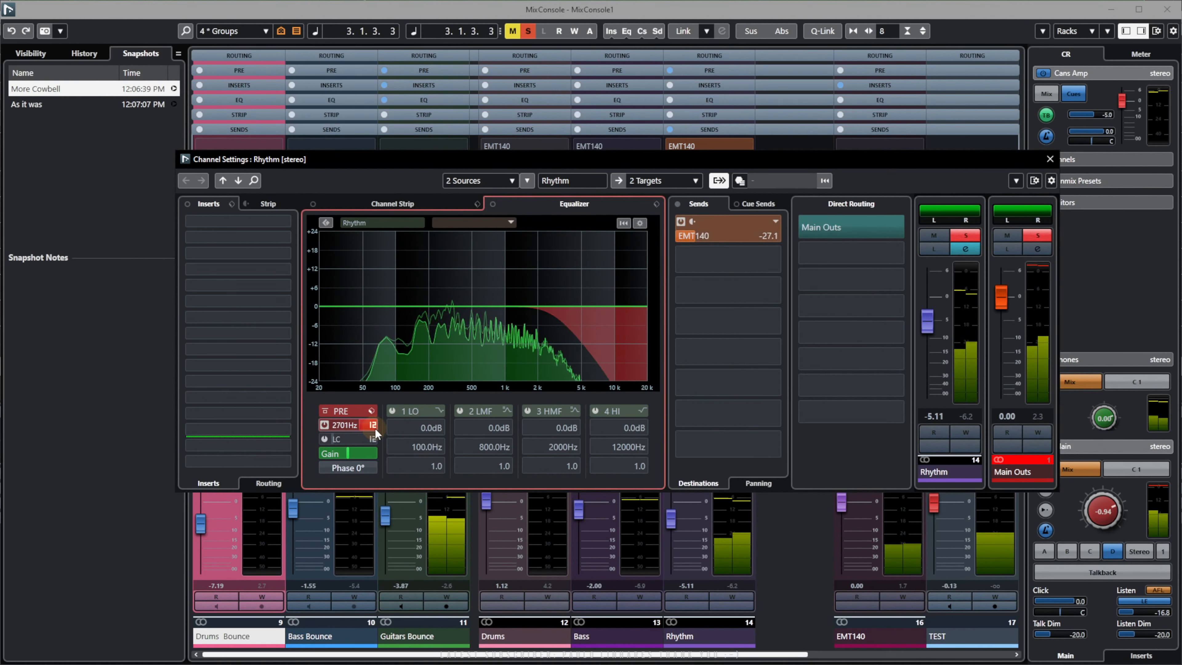
{"action": "left_click", "coordinate": [639, 223]}
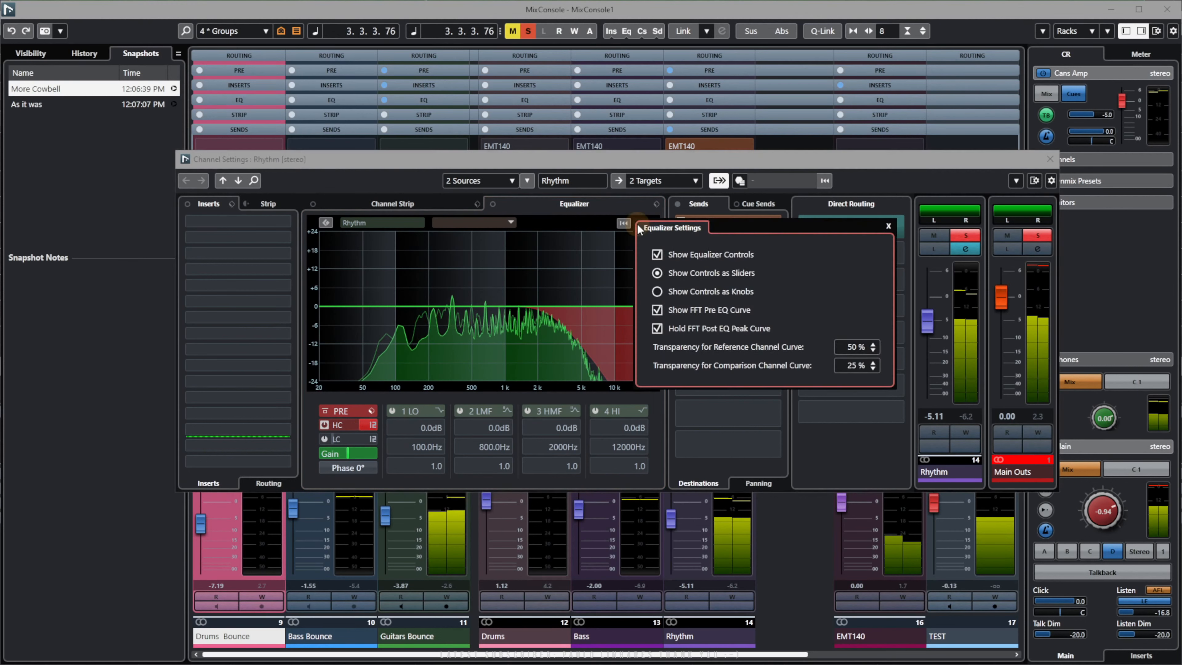
{"action": "left_click", "coordinate": [680, 310]}
{"action": "left_click", "coordinate": [676, 327]}
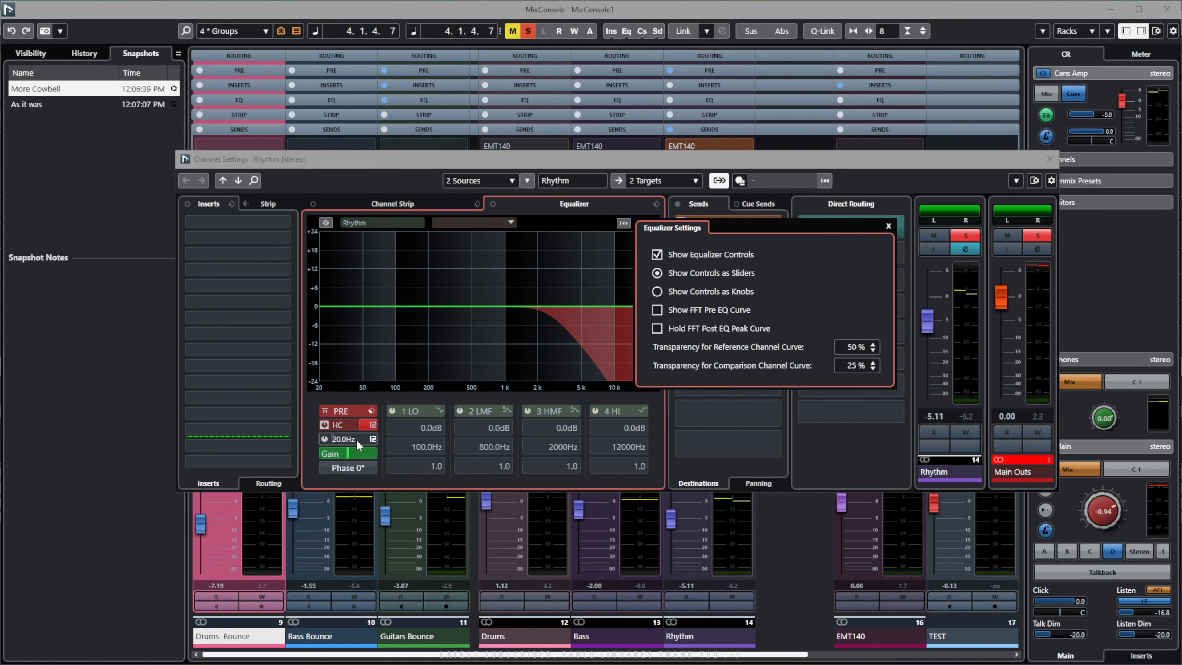
Raise the high-cut frequency and shape four EQ bands: LO about -2.6 dB, LMF 1.6 dB, HMF 6.1 dB and HI 3.3 dB.
{"action": "left_click", "coordinate": [360, 427]}
{"action": "left_click_drag", "start_coordinate": [359, 426], "coordinate": [412, 425]}
{"action": "left_click_drag", "start_coordinate": [584, 320], "coordinate": [404, 314]}
{"action": "left_click_drag", "start_coordinate": [469, 284], "coordinate": [470, 302]}
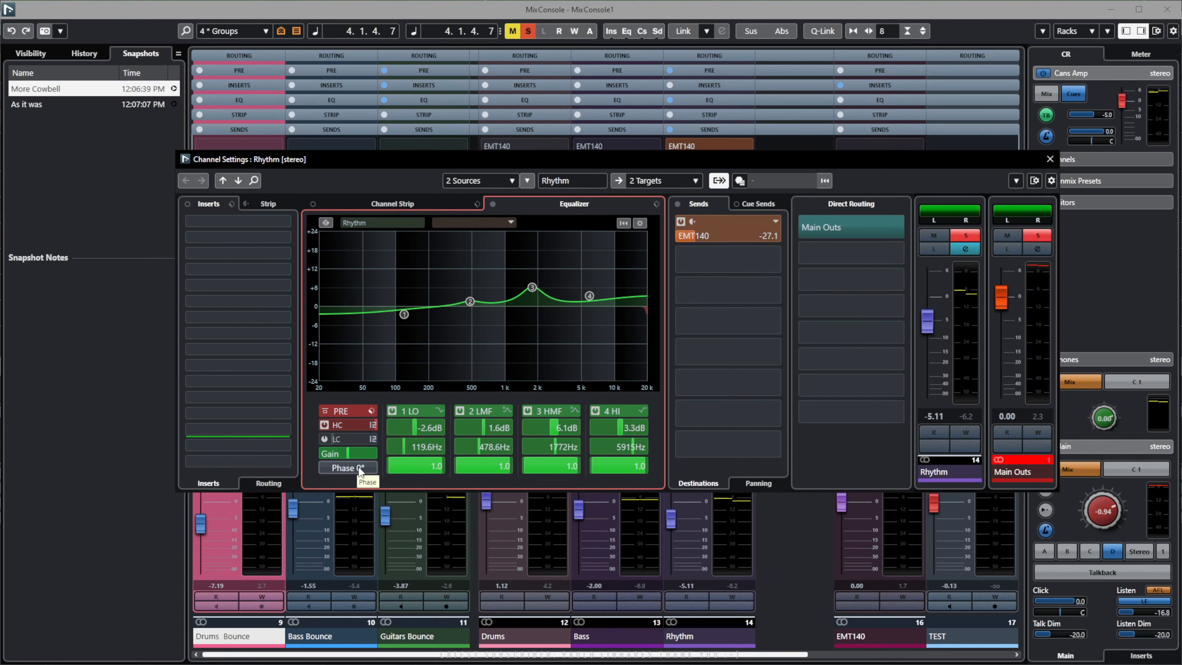
Flatten all four Rhythm EQ bands to about 0 dB and close the channel settings.
{"action": "left_click_drag", "start_coordinate": [532, 287], "coordinate": [403, 309]}
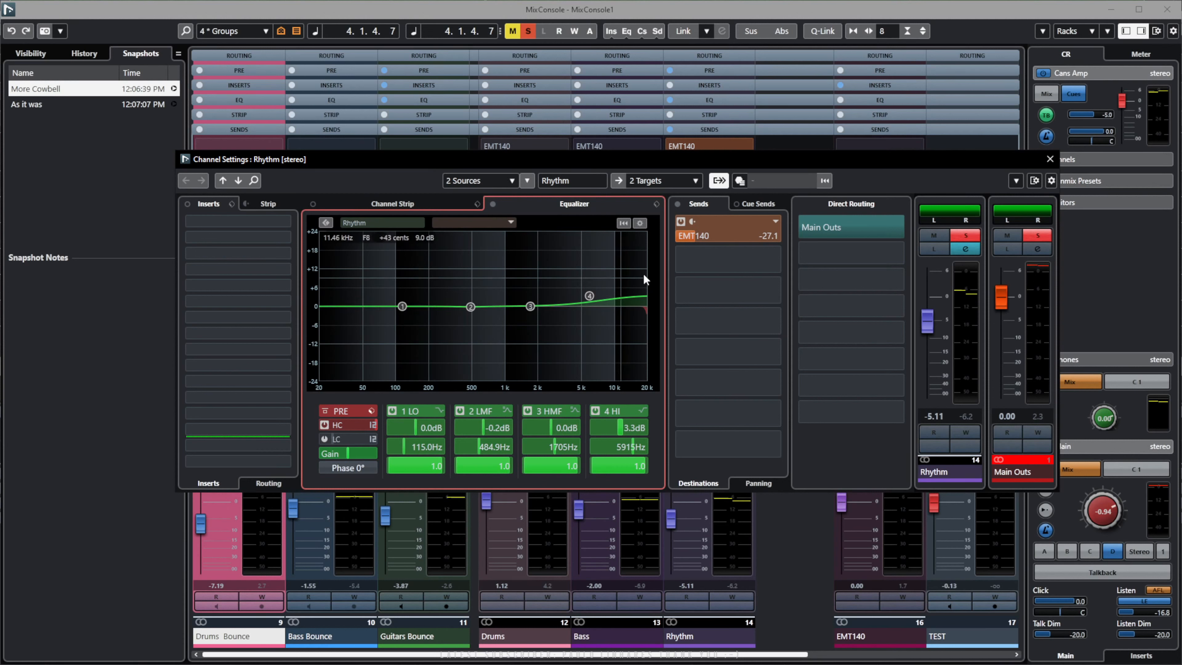
{"action": "left_click_drag", "start_coordinate": [589, 296], "coordinate": [588, 307]}
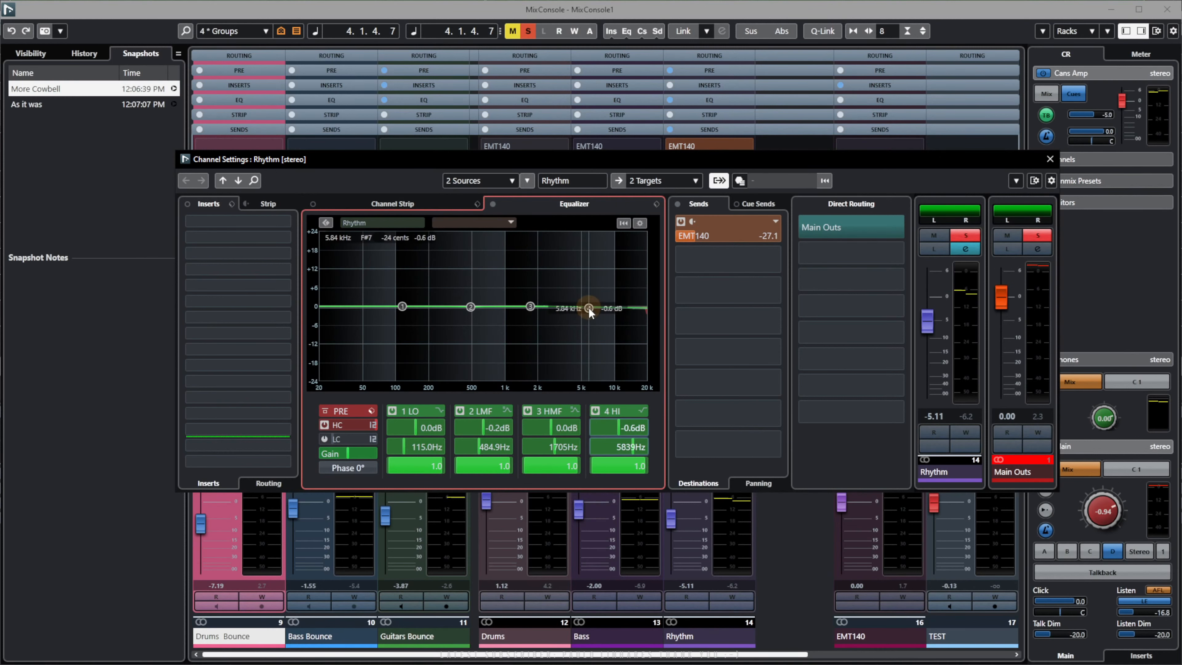
{"action": "left_click", "coordinate": [1050, 159]}
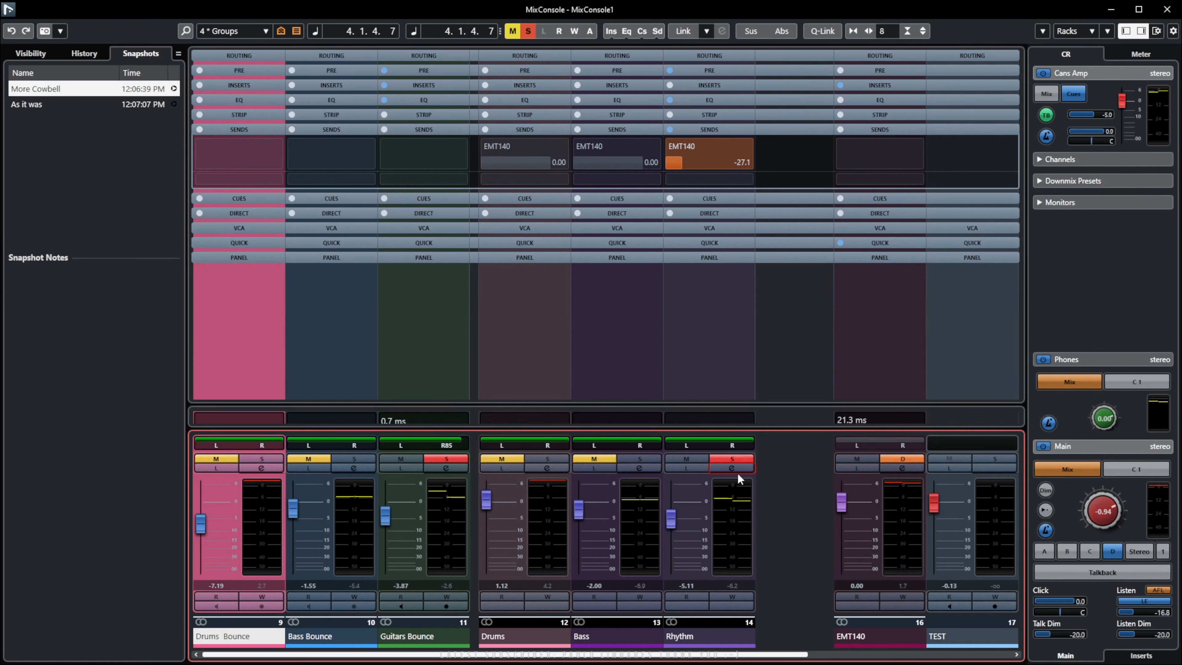
Clear all mutes and solos, and try soloing the Drums Bounce, Bass Bounce and Guitars Bounce channels.
{"action": "left_click", "coordinate": [529, 32]}
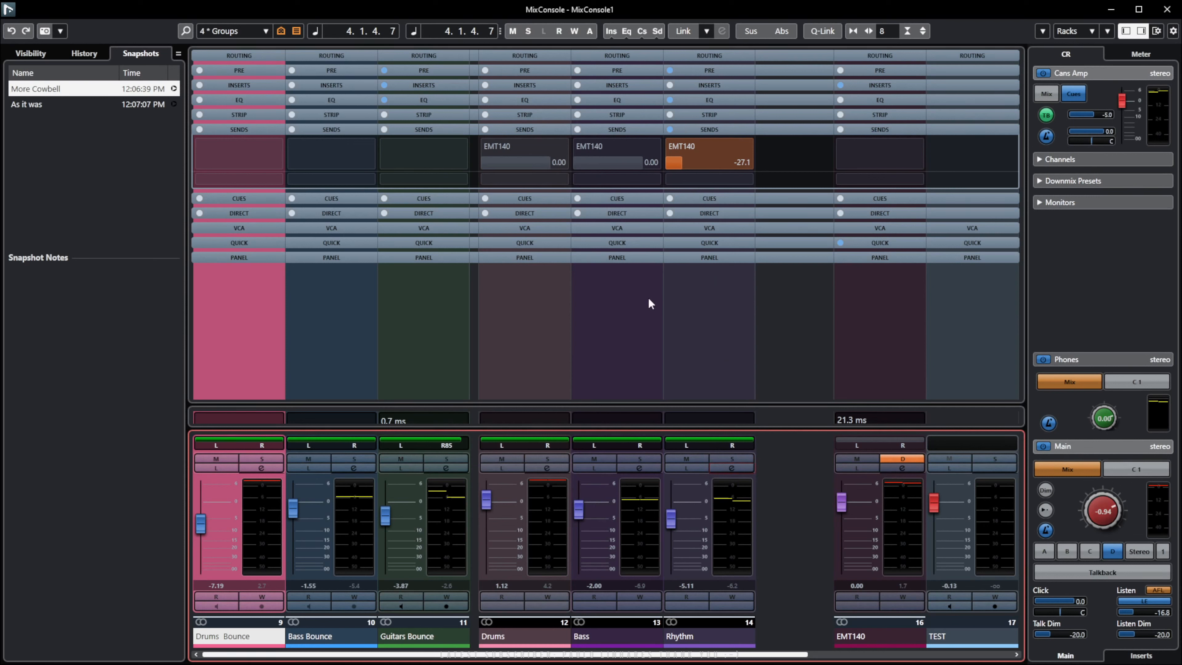
{"action": "left_click", "coordinate": [262, 458]}
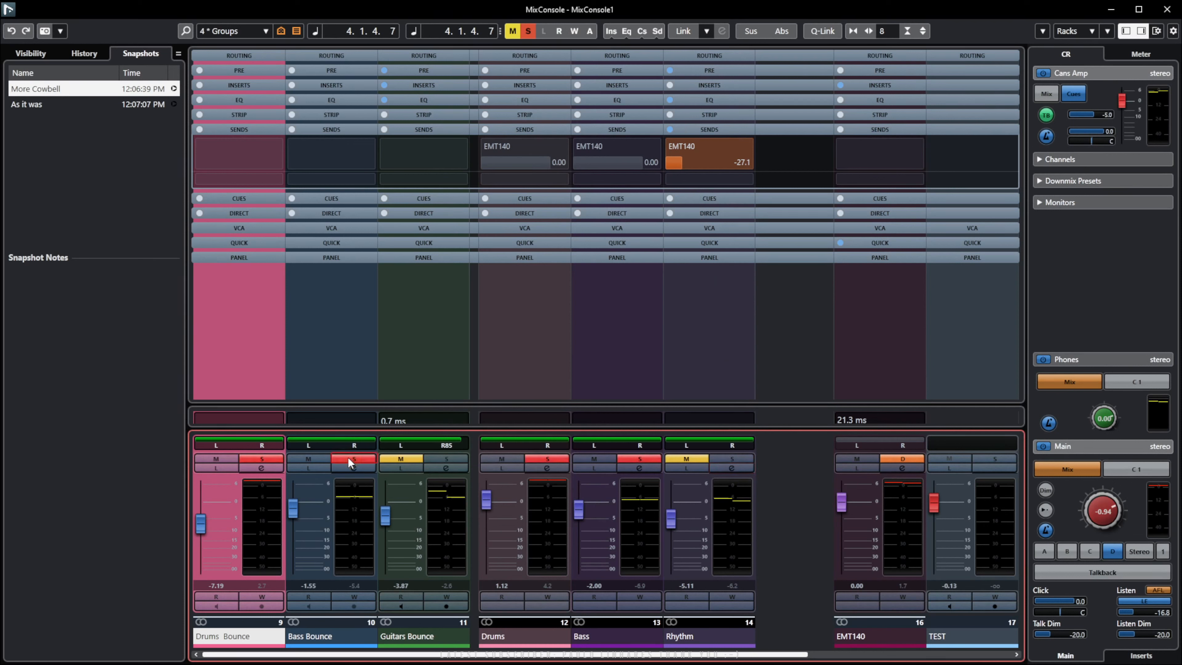
{"action": "left_click", "coordinate": [444, 458]}
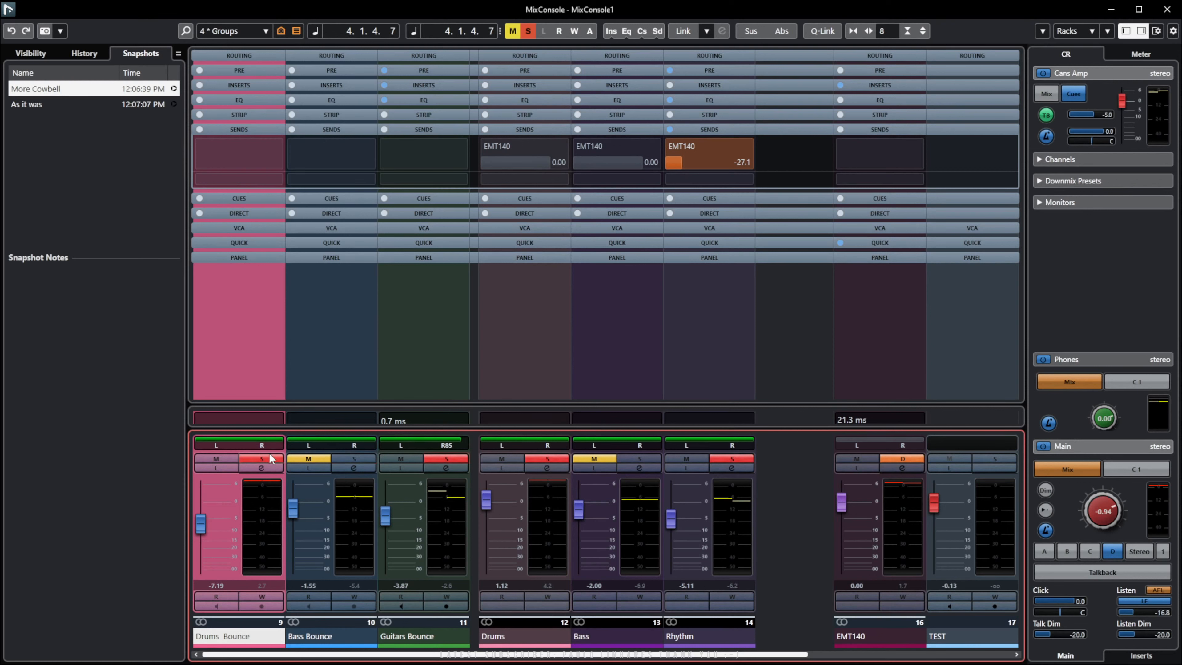
Solo the Bass Bounce channel, open its channel settings and start playback.
{"action": "left_click", "coordinate": [355, 470]}
{"action": "key", "text": "Escape"}
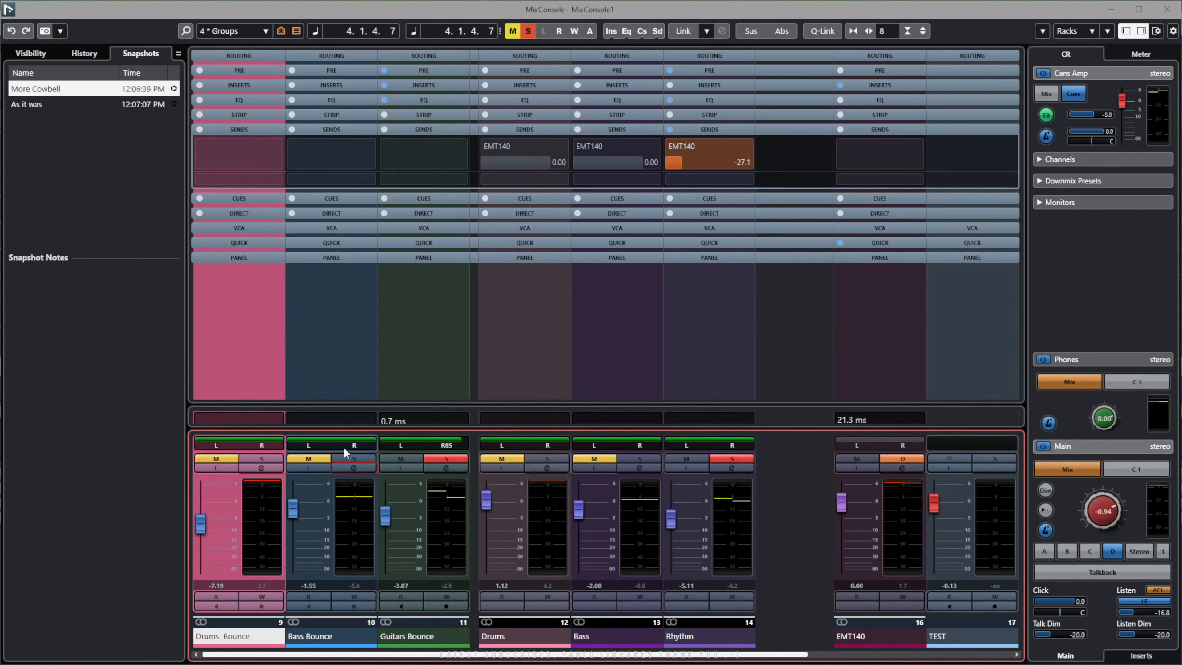
{"action": "left_click", "coordinate": [352, 458]}
{"action": "left_click", "coordinate": [358, 467]}
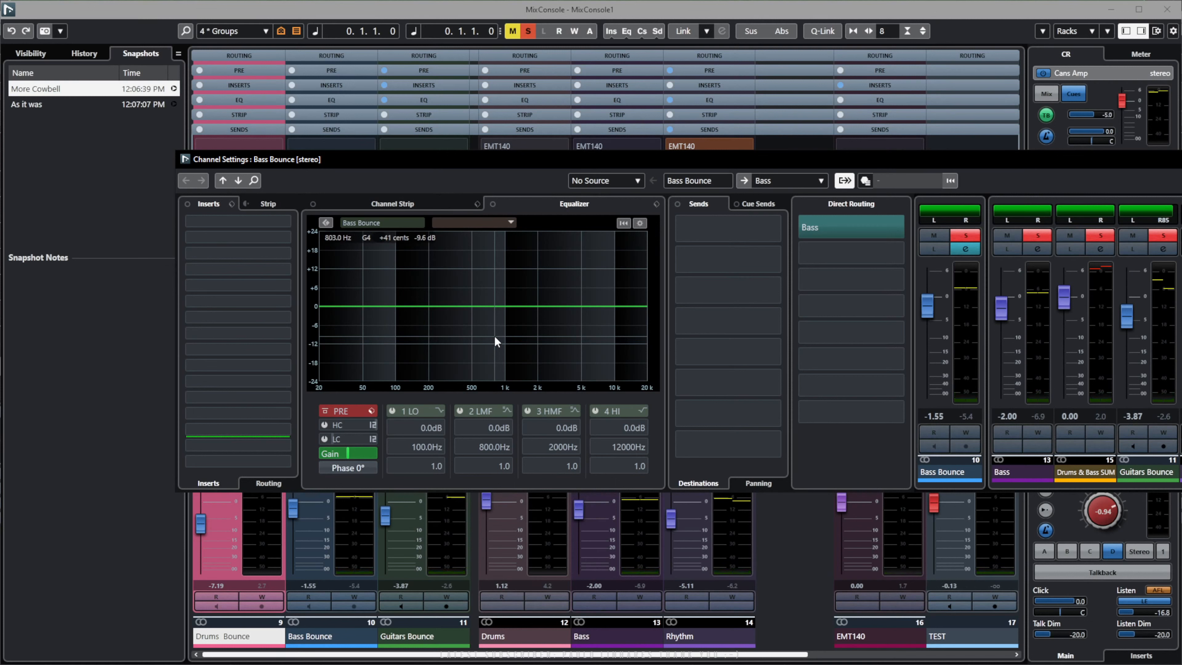
{"action": "key", "text": "space"}
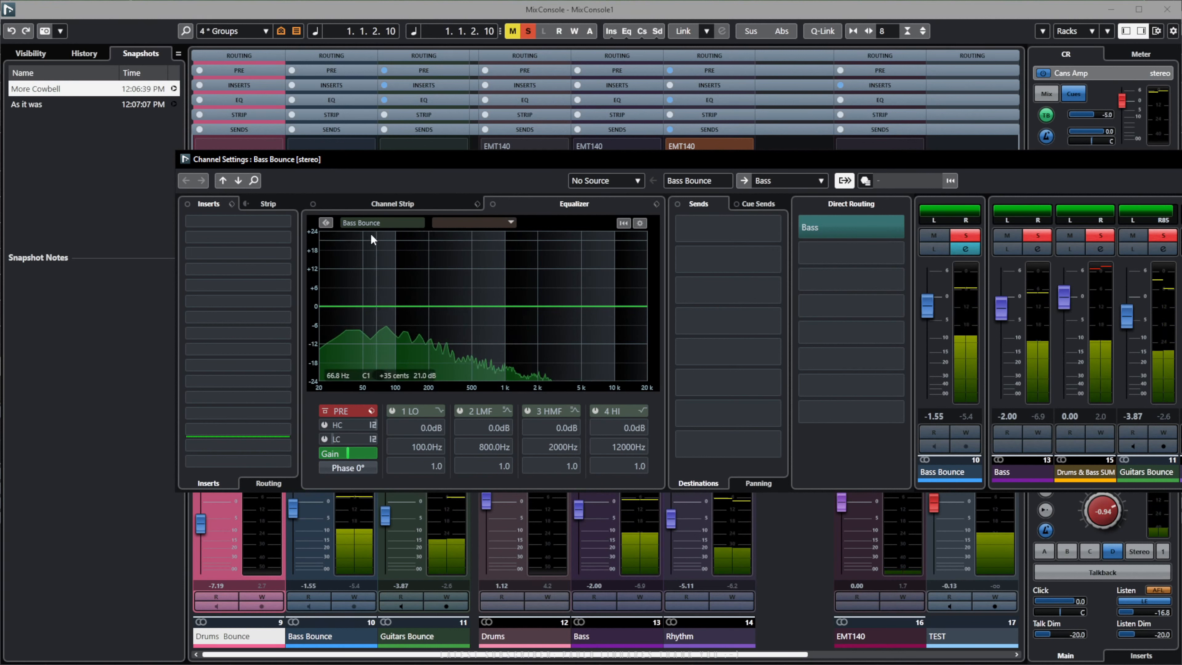
Set Guitars Bounce as the comparison channel in the Bass Bounce equalizer, start playback and check the Equalizer Settings options.
{"action": "left_click", "coordinate": [623, 223]}
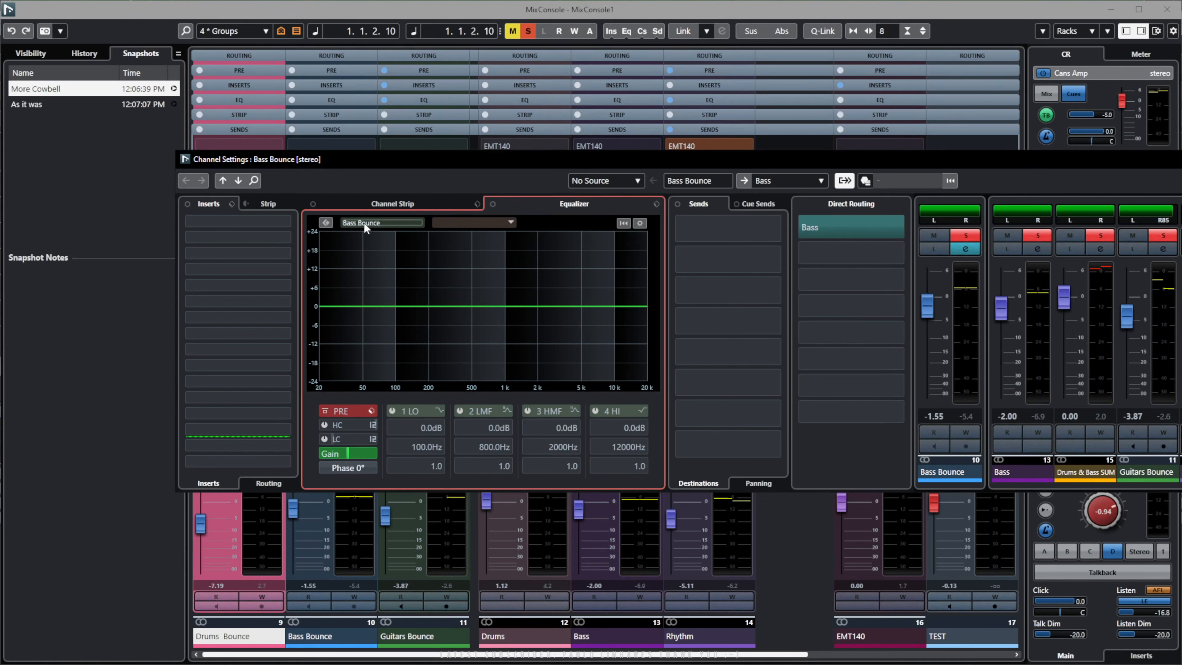
{"action": "left_click", "coordinate": [511, 222]}
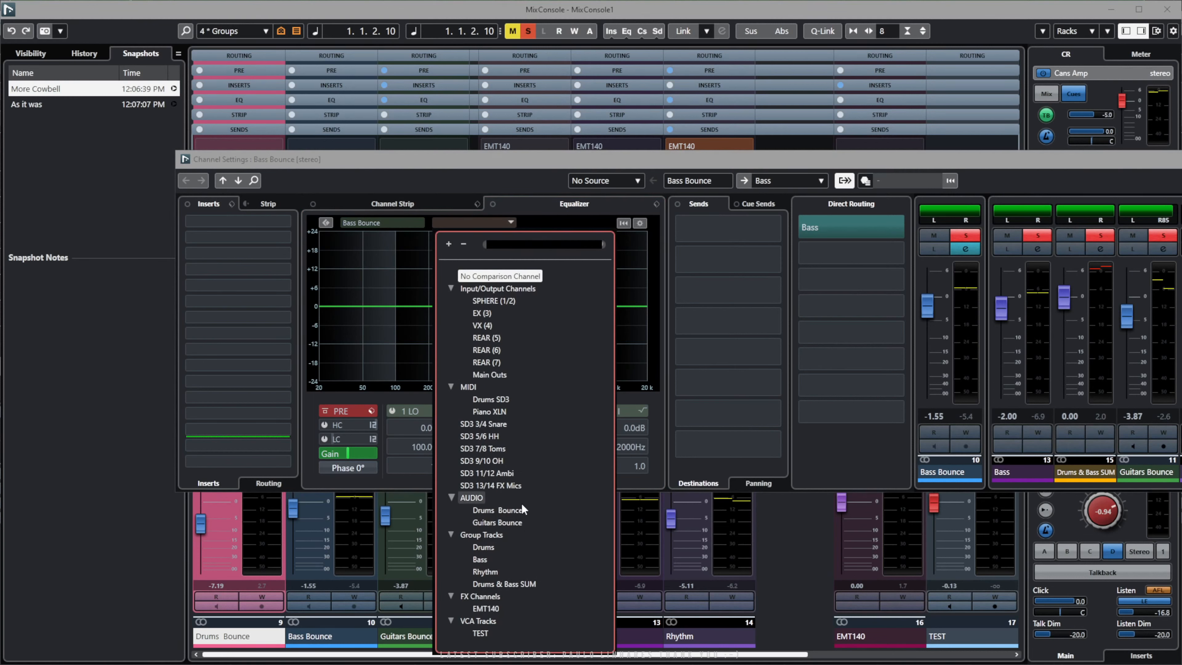
{"action": "left_click", "coordinate": [497, 522]}
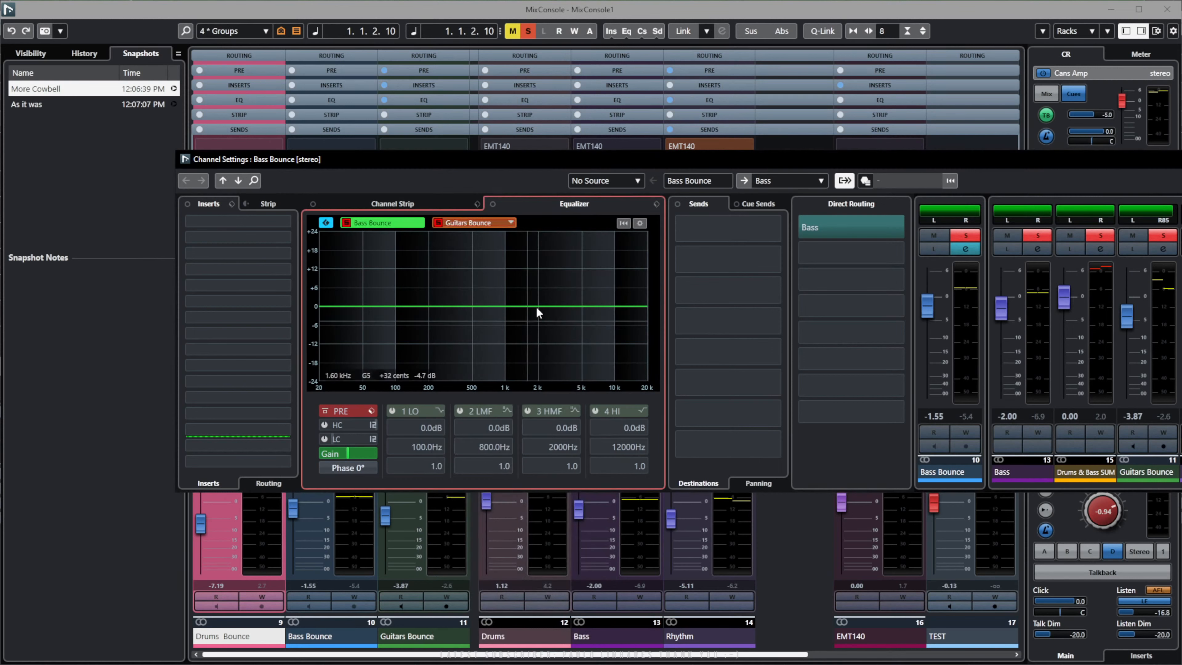
{"action": "key", "text": "space"}
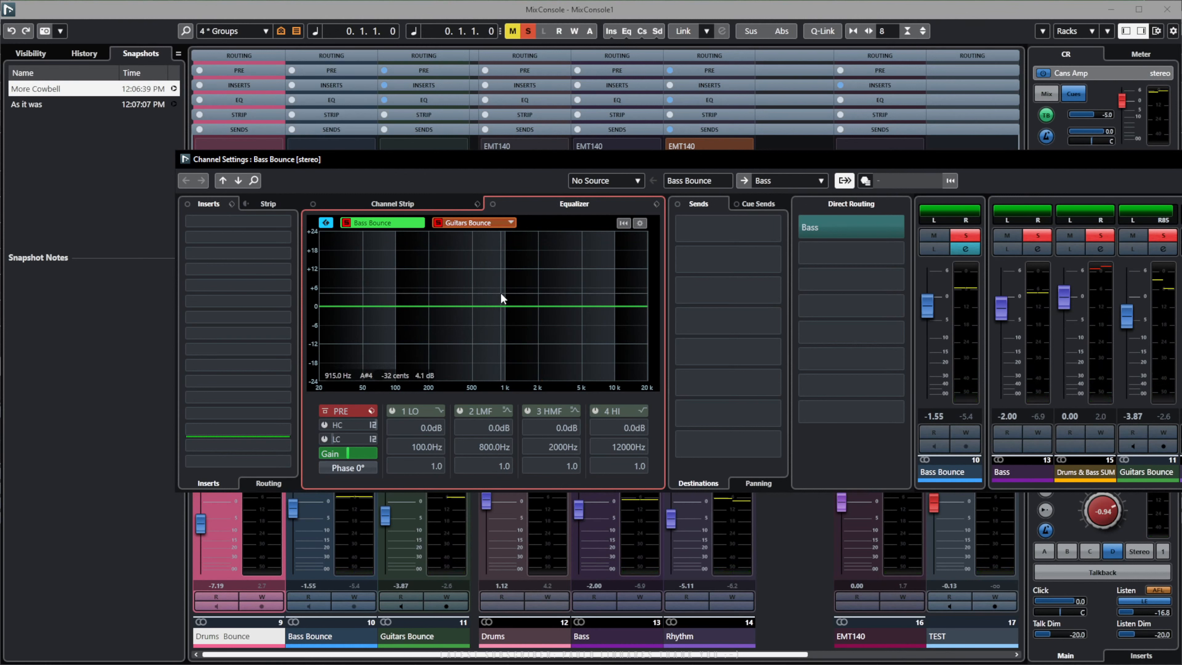
{"action": "key", "text": "space"}
{"action": "left_click", "coordinate": [640, 223]}
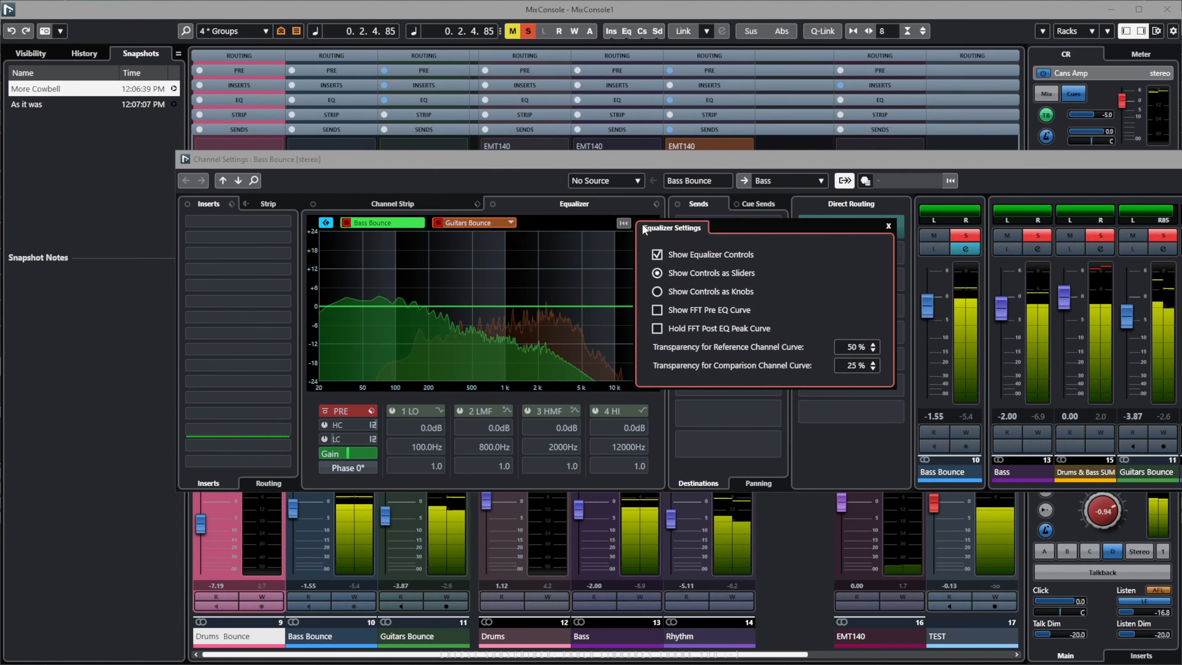
{"action": "left_click", "coordinate": [584, 221]}
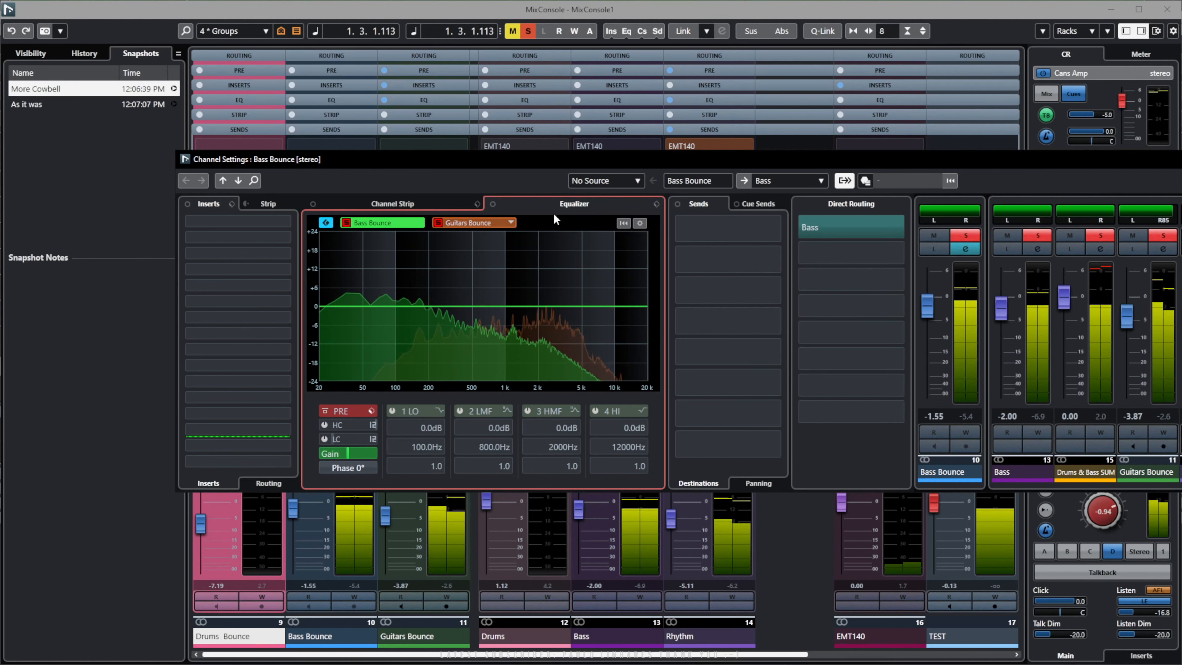
Shape the Bass Bounce EQ: HI about -7.1 dB at 8393 Hz, HMF about 1.0 dB at 793.5 Hz, with low-cut and high-cut filters enabled.
{"action": "left_click_drag", "start_coordinate": [633, 310], "coordinate": [605, 328]}
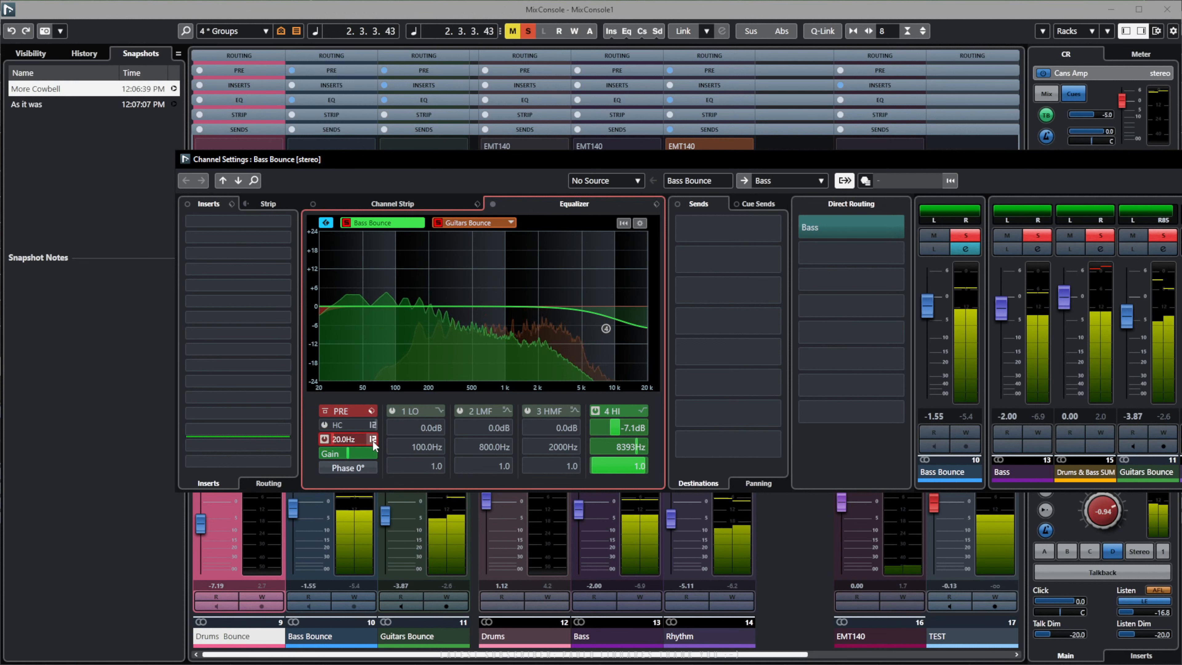
{"action": "mouse_move", "coordinate": [353, 437]}
{"action": "left_mouse_down"}
{"action": "mouse_move", "coordinate": [333, 438]}
{"action": "mouse_move", "coordinate": [360, 439]}
{"action": "mouse_move", "coordinate": [354, 424]}
{"action": "mouse_move", "coordinate": [334, 428]}
{"action": "left_mouse_up"}
{"action": "left_click", "coordinate": [325, 424]}
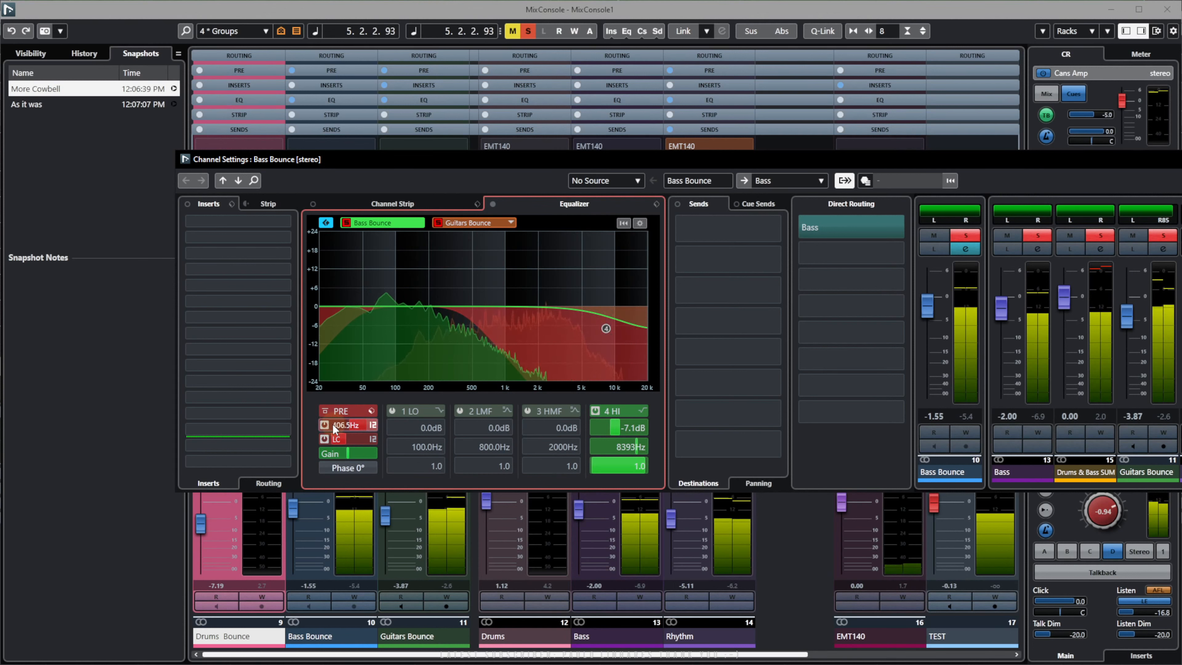
{"action": "mouse_move", "coordinate": [503, 306]}
{"action": "left_mouse_down"}
{"action": "mouse_move", "coordinate": [506, 275]}
{"action": "mouse_move", "coordinate": [493, 302]}
{"action": "left_mouse_up"}
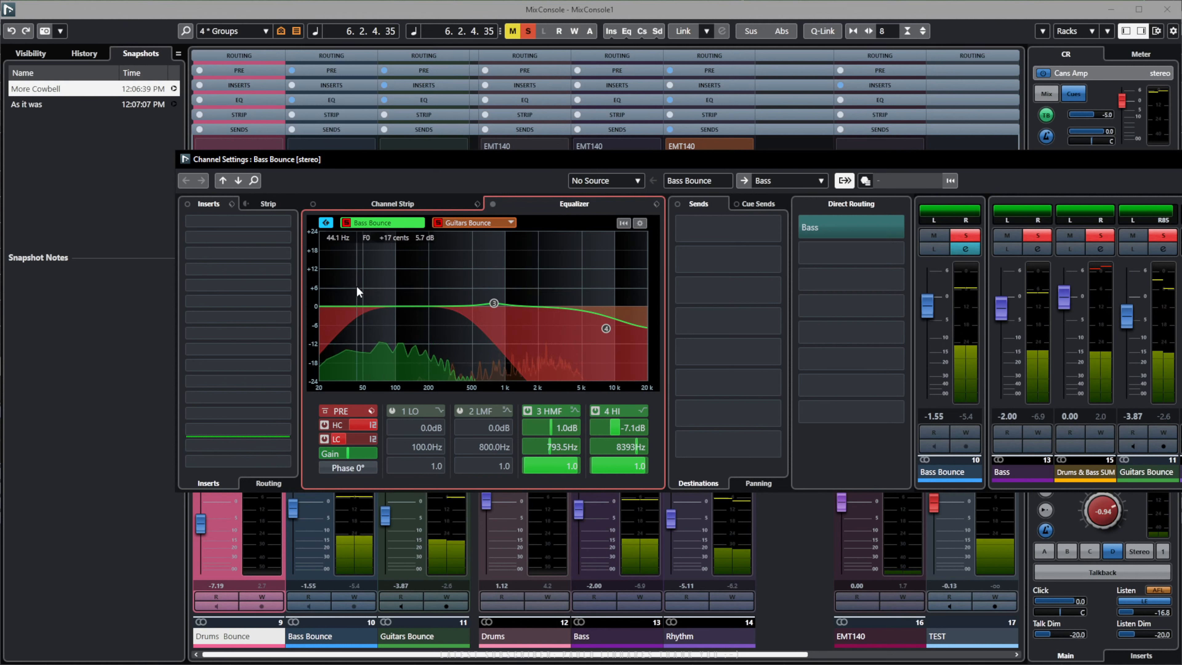
Turn the Guitars Bounce curve comparison off and on again, playing the song to view both spectra.
{"action": "left_click", "coordinate": [325, 223]}
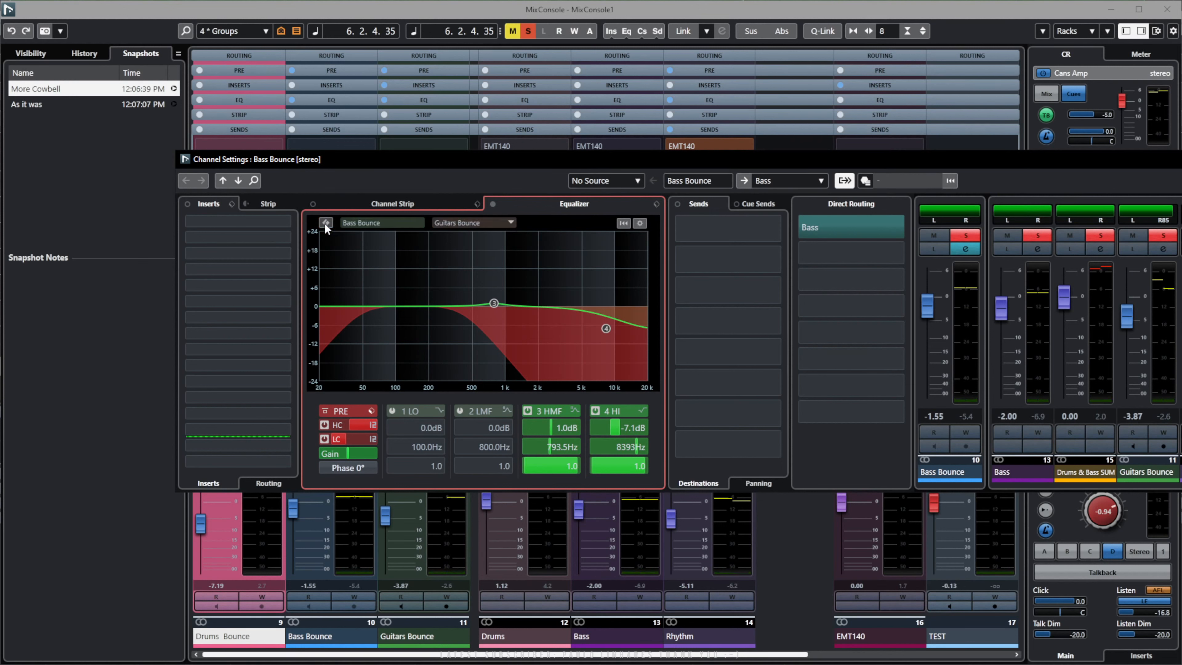
{"action": "key", "text": "space"}
{"action": "left_click", "coordinate": [326, 222]}
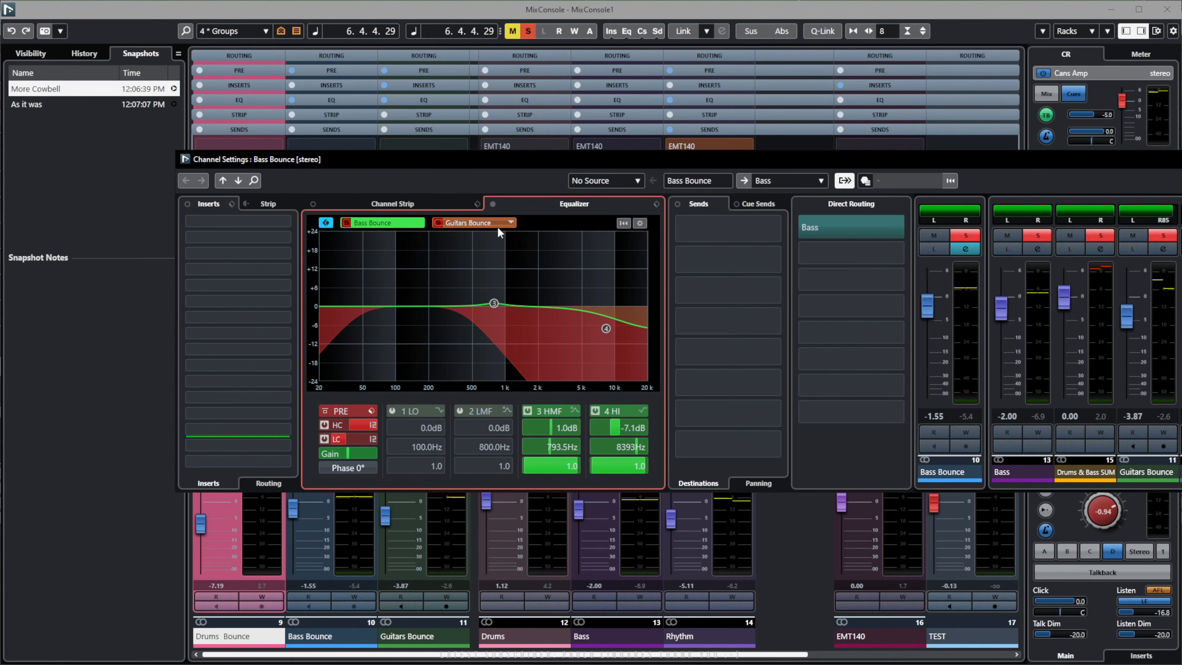
{"action": "key", "text": "space"}
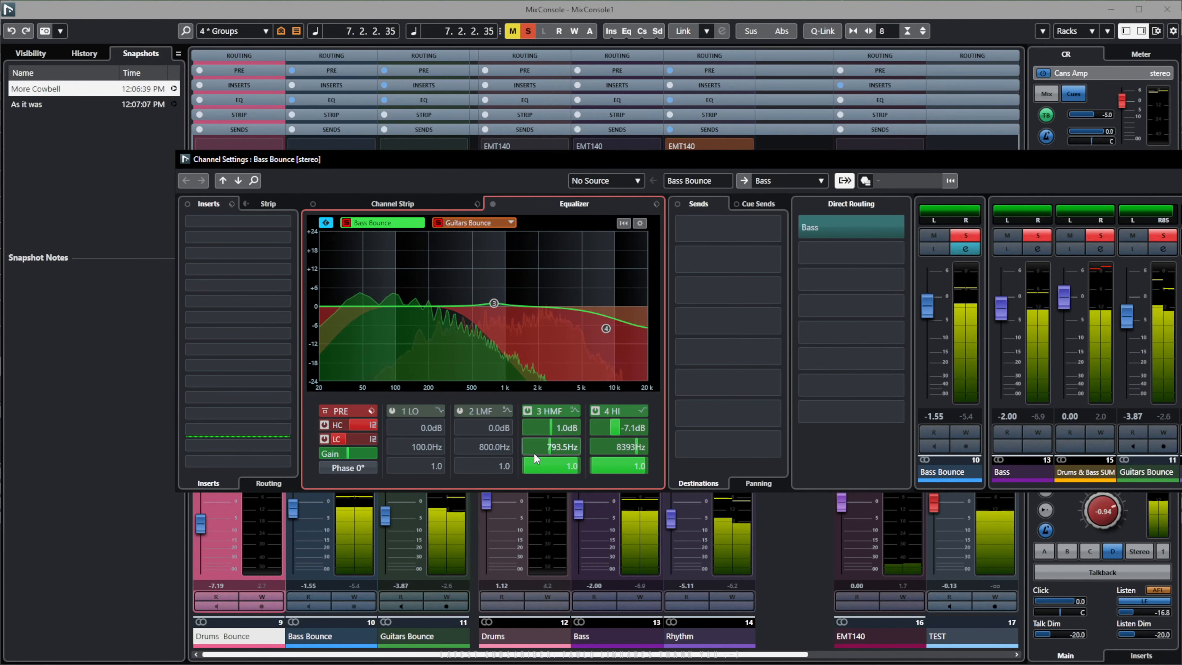
Try the Show FFT Pre EQ Curve option, and toggle the channel comparison off and back on during playback.
{"action": "left_click", "coordinate": [640, 223]}
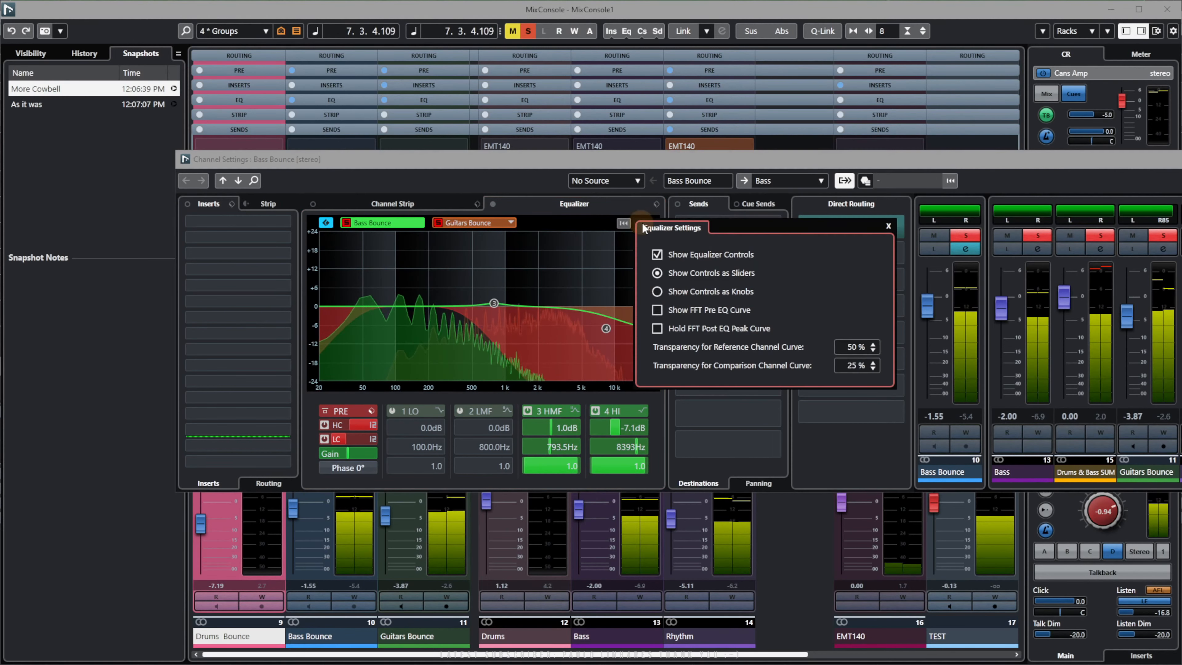
{"action": "left_click", "coordinate": [678, 310]}
{"action": "left_click", "coordinate": [675, 310]}
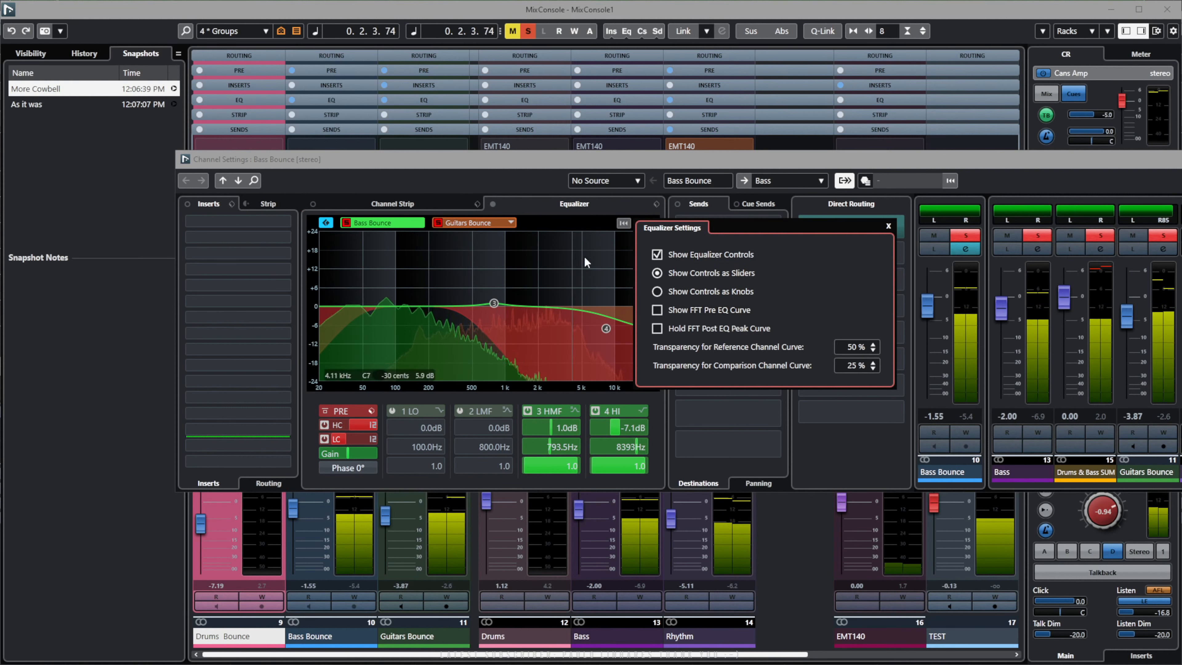
{"action": "left_click", "coordinate": [584, 206]}
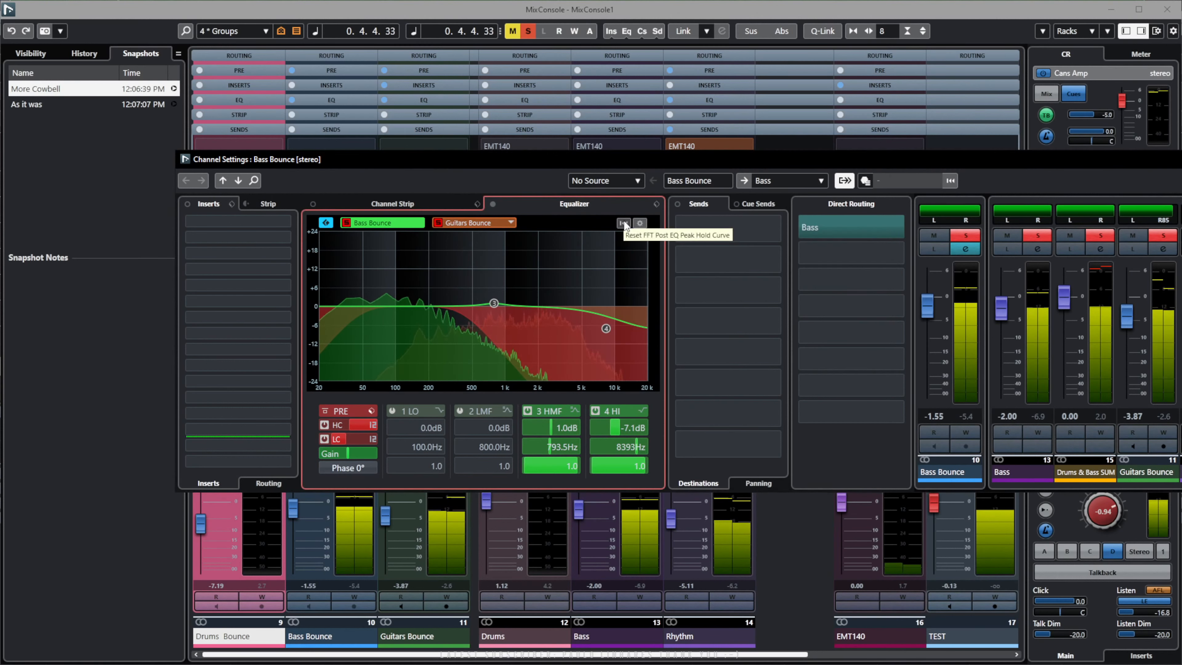
{"action": "left_click", "coordinate": [325, 223]}
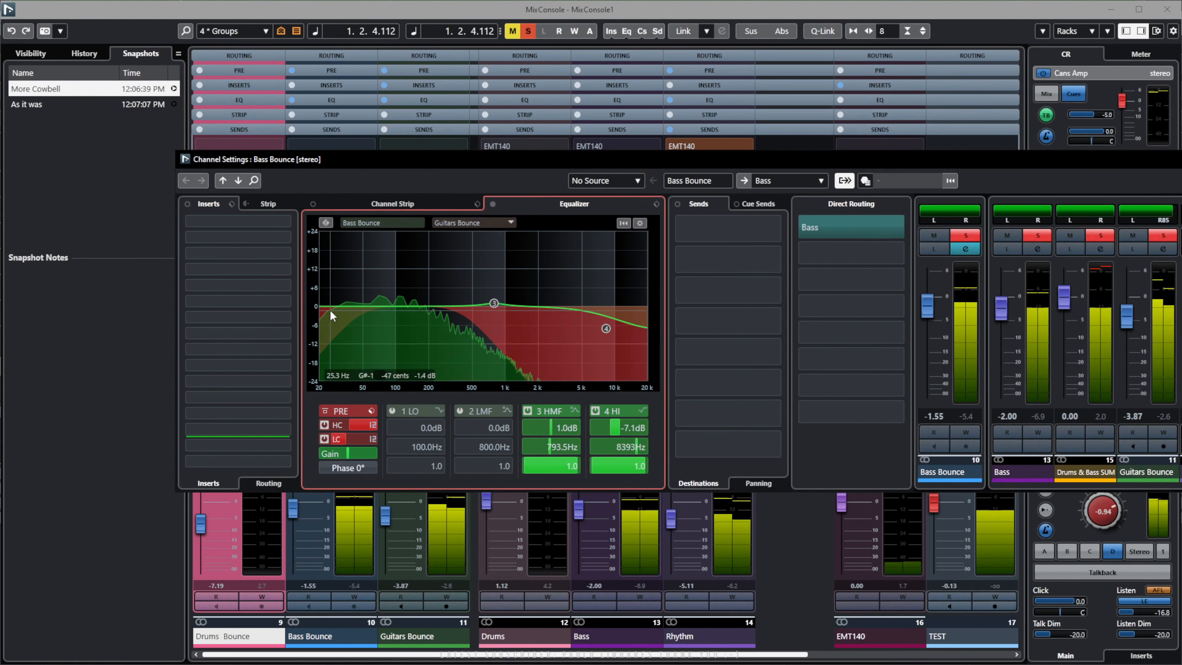
{"action": "left_click", "coordinate": [325, 223]}
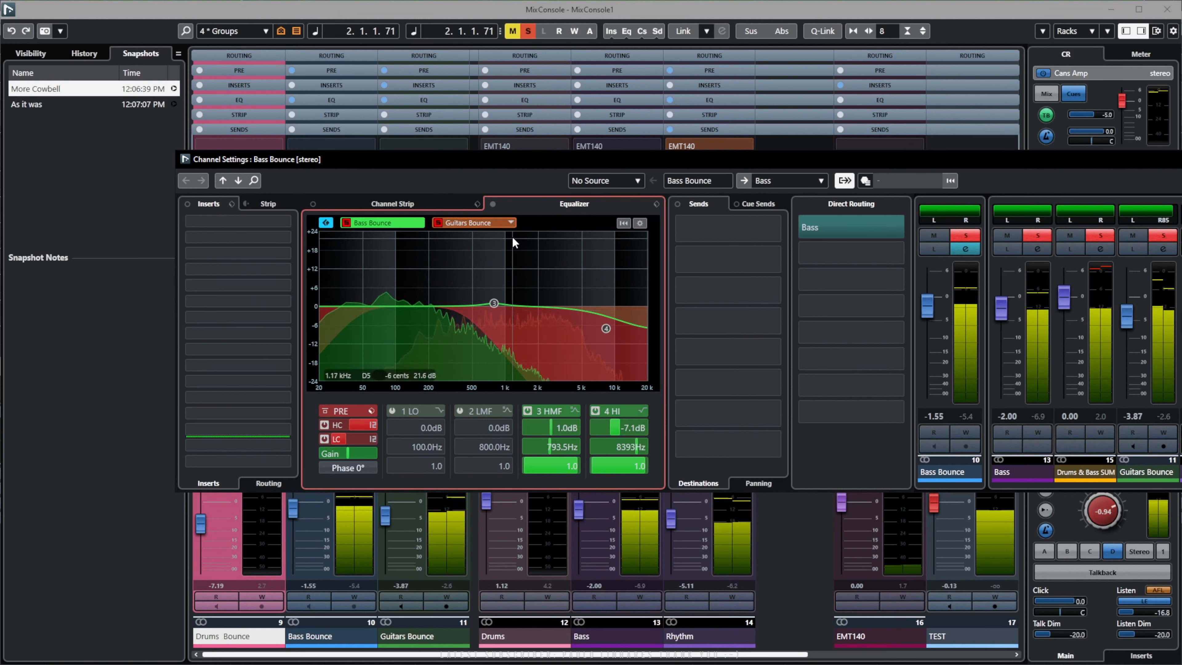
Bypass and re-enable the Bass Bounce equalizer, and view its preset load and save options.
{"action": "left_click", "coordinate": [492, 204]}
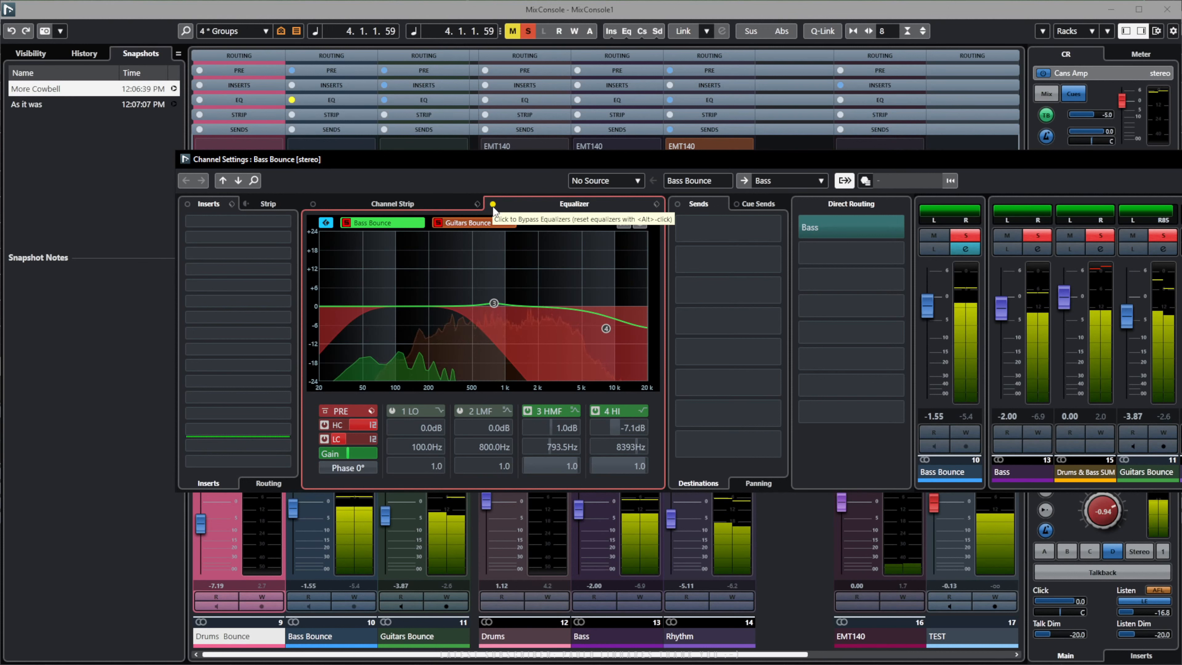
{"action": "left_click", "coordinate": [493, 205]}
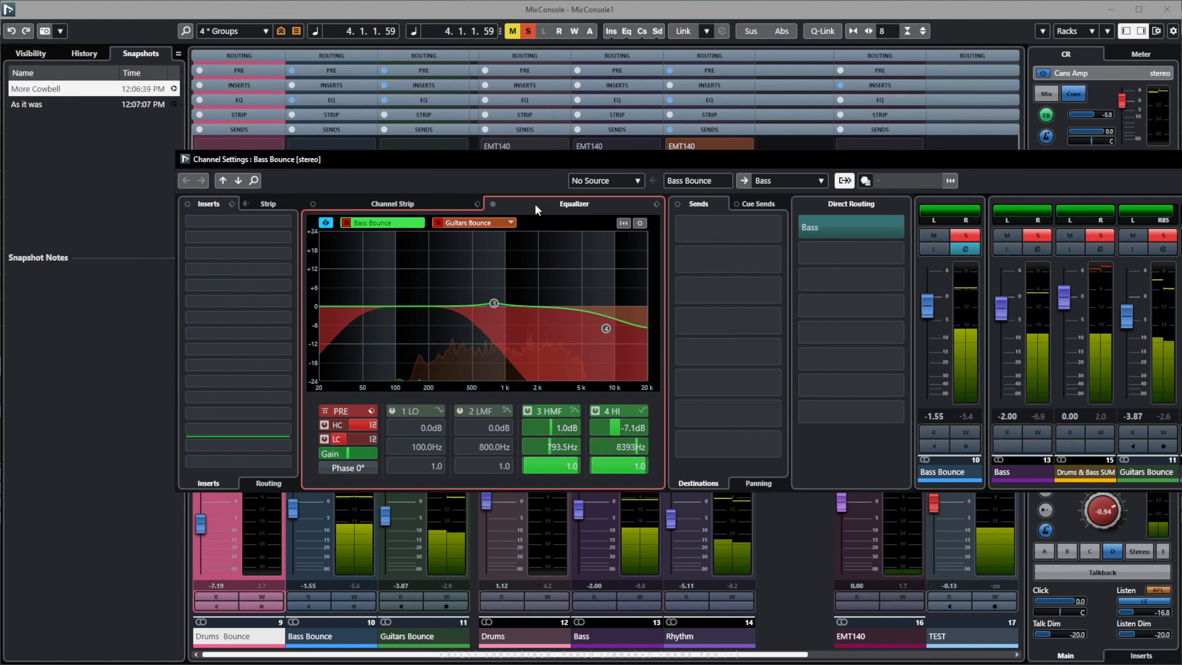
{"action": "left_click", "coordinate": [656, 203]}
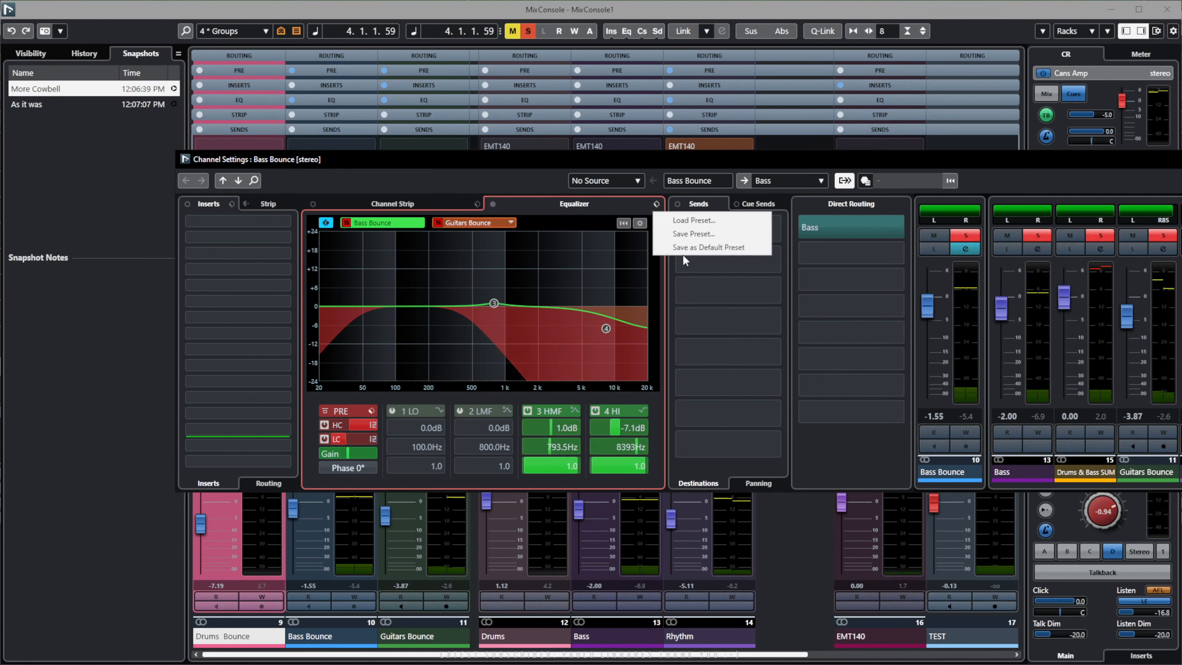
{"action": "left_click", "coordinate": [561, 206]}
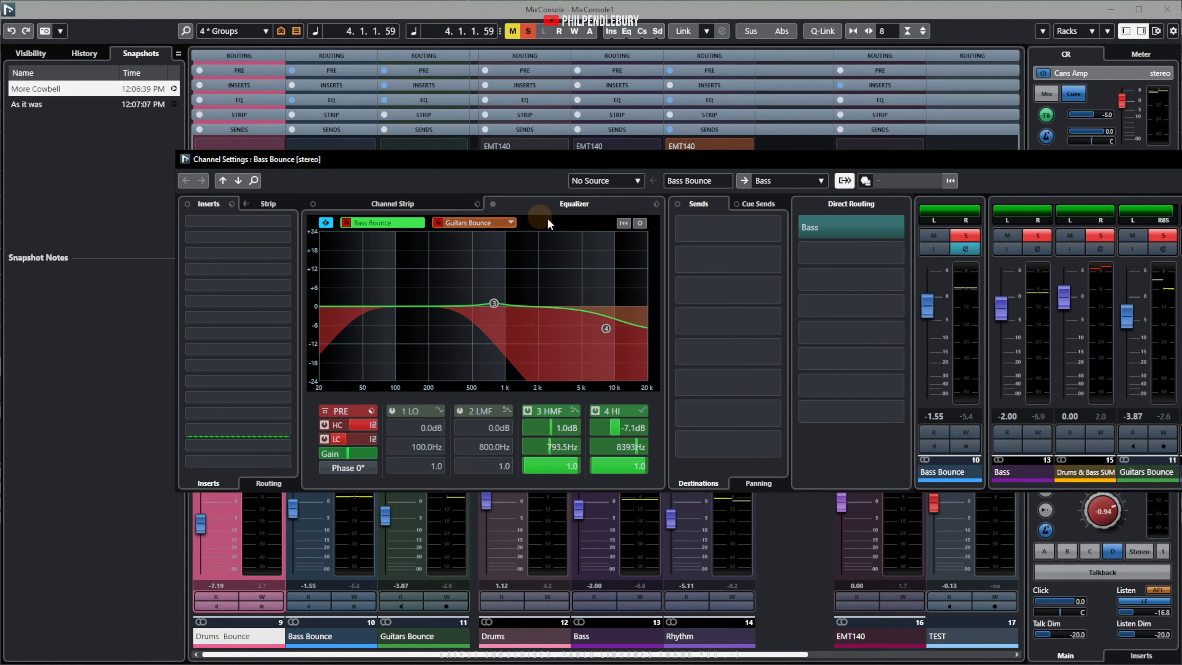
Reset the FFT post-EQ peak hold curve, set No Comparison Channel for Bass Bounce and close the channel settings.
{"action": "left_click", "coordinate": [627, 224]}
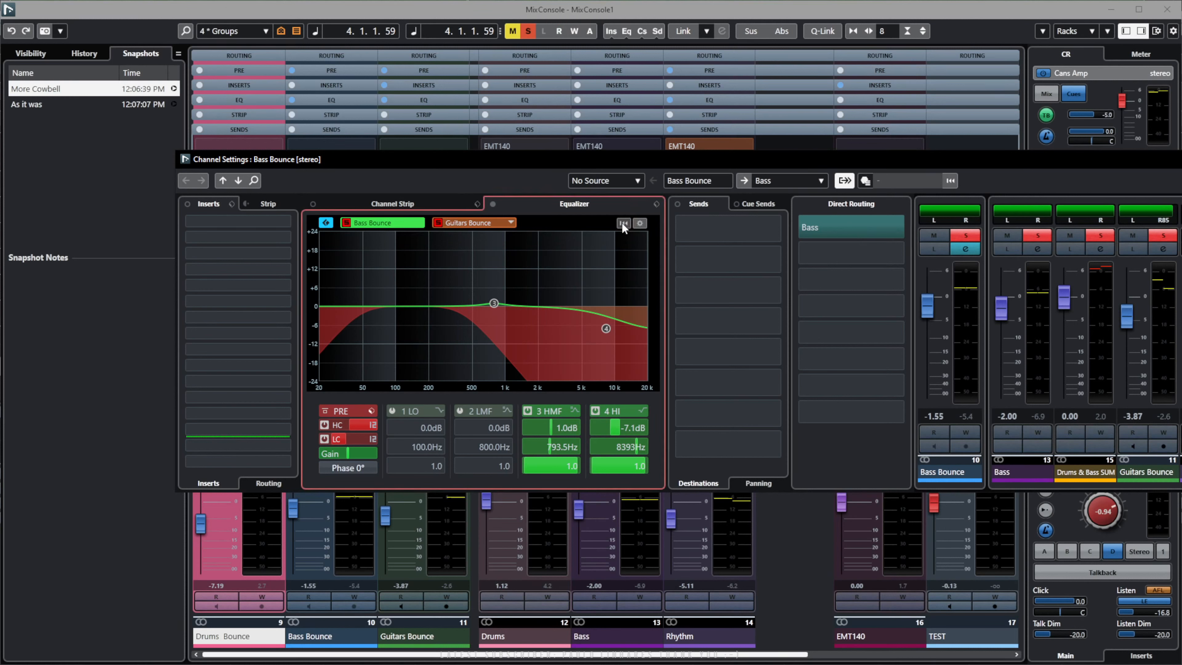
{"action": "left_click", "coordinate": [624, 223]}
{"action": "left_click", "coordinate": [511, 223]}
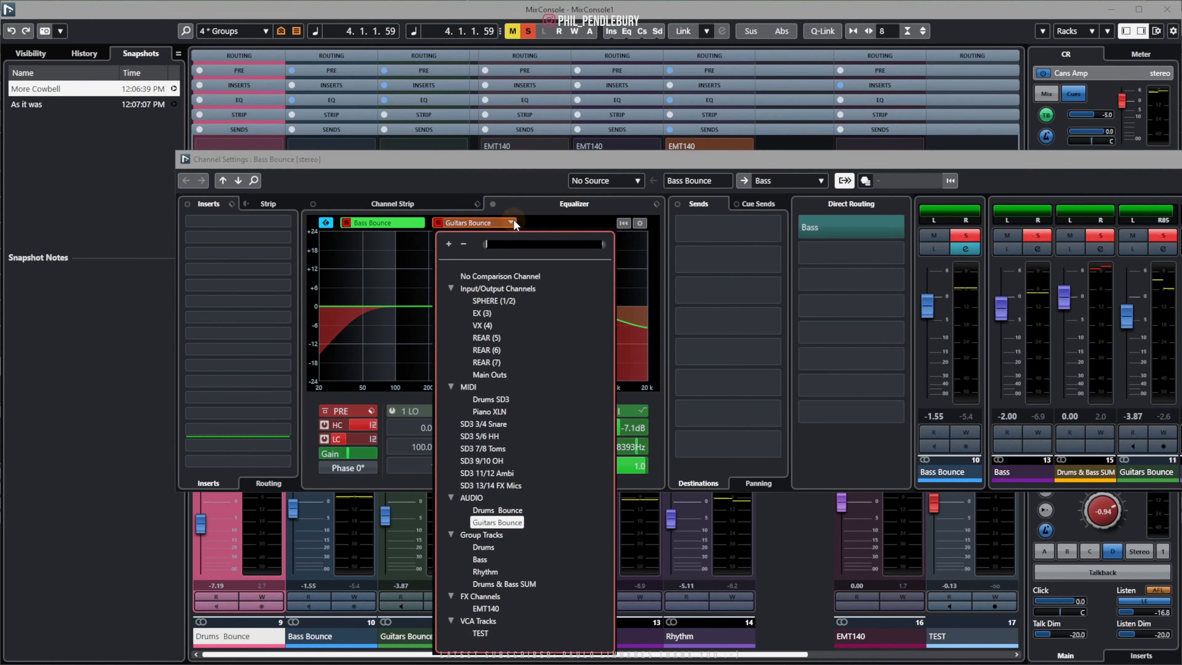
{"action": "left_click", "coordinate": [476, 276]}
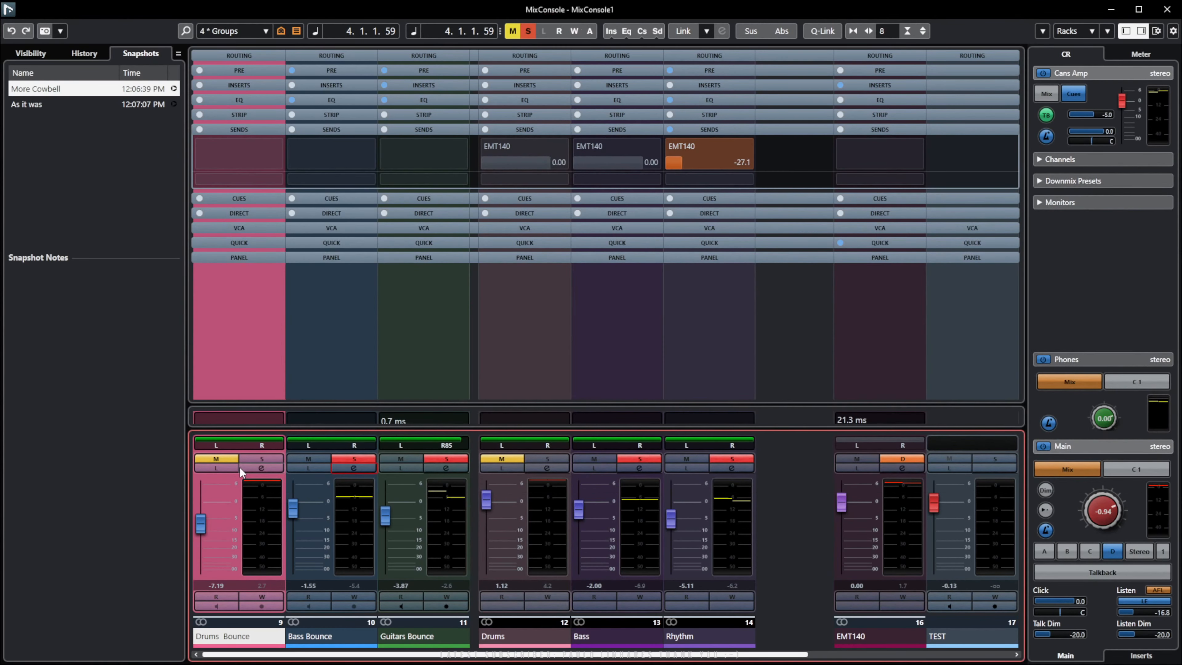
Solo the Drums Bounce channel on its own, open its channel settings and start playback.
{"action": "left_click", "coordinate": [221, 460]}
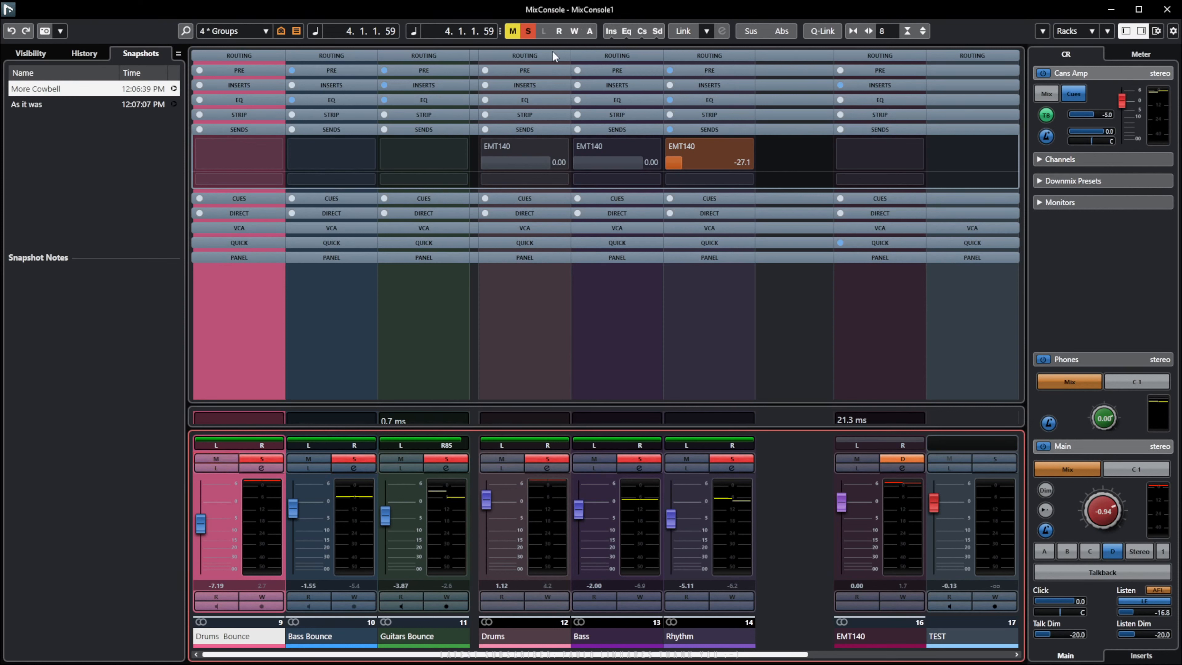
{"action": "left_click", "coordinate": [261, 459], "text": "ctrl"}
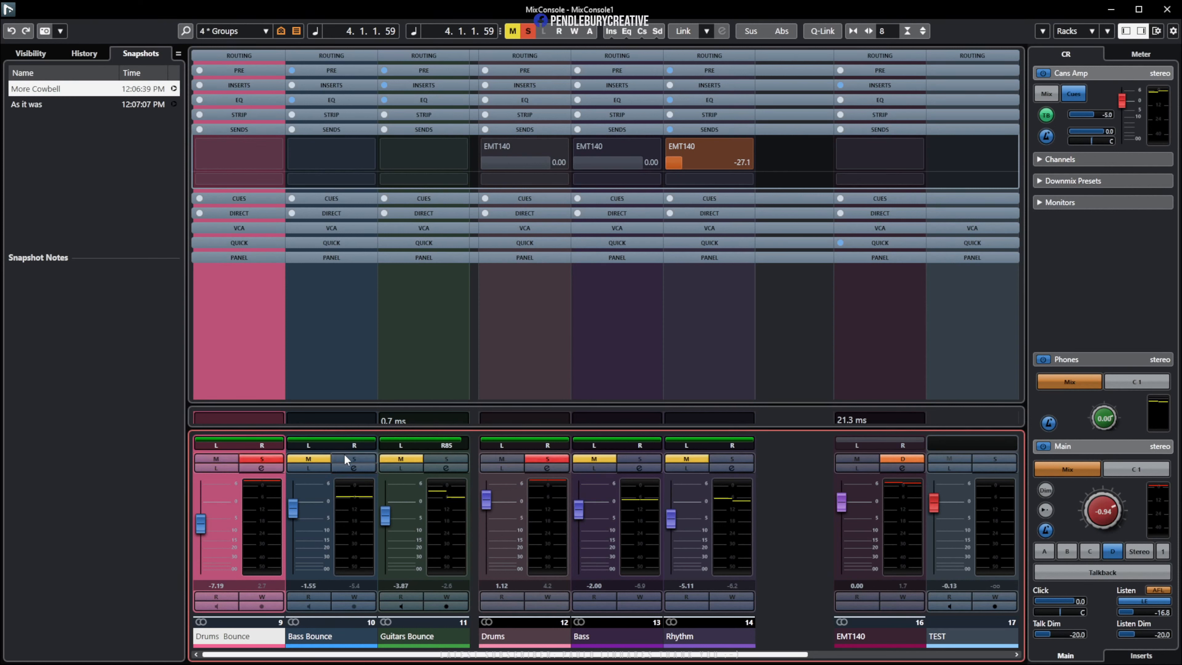
{"action": "left_click", "coordinate": [262, 467]}
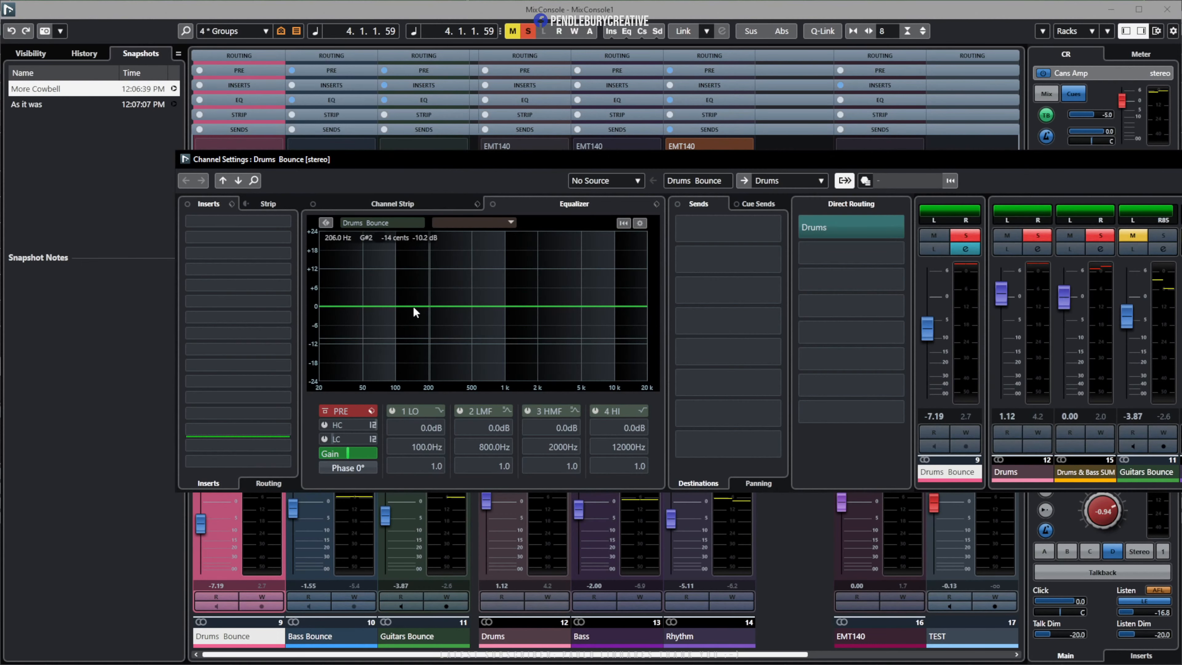
{"action": "key", "text": "space"}
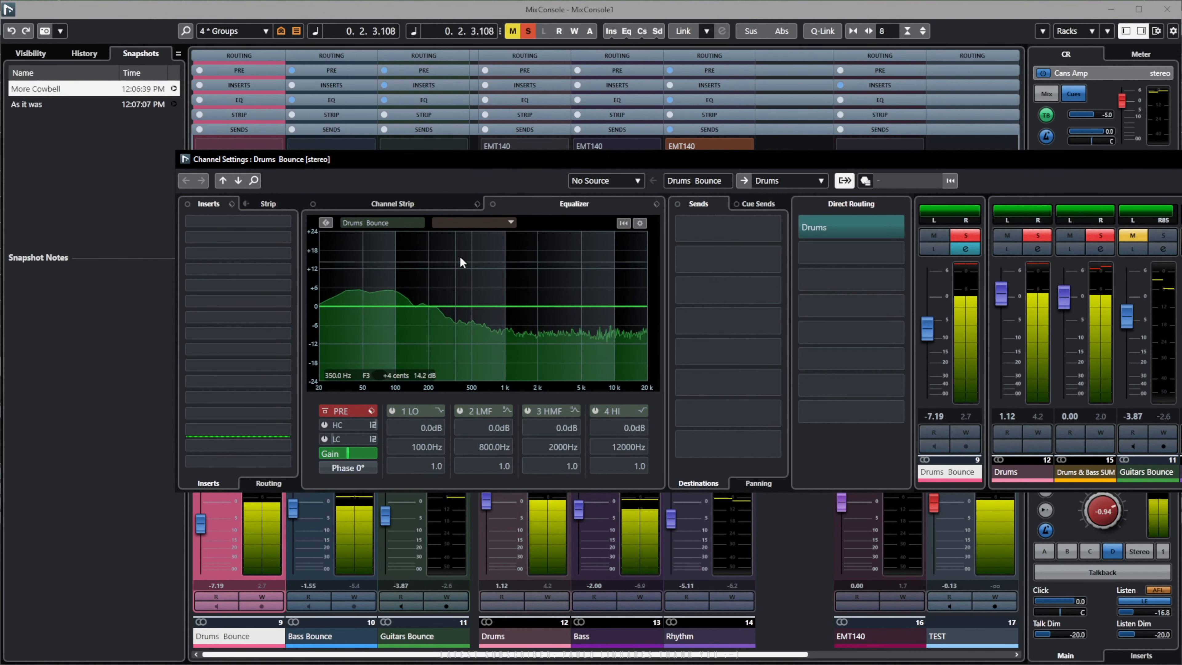
Set Bass Bounce as the comparison channel in the Drums Bounce equalizer and play the song to compare the spectra.
{"action": "left_click", "coordinate": [512, 222]}
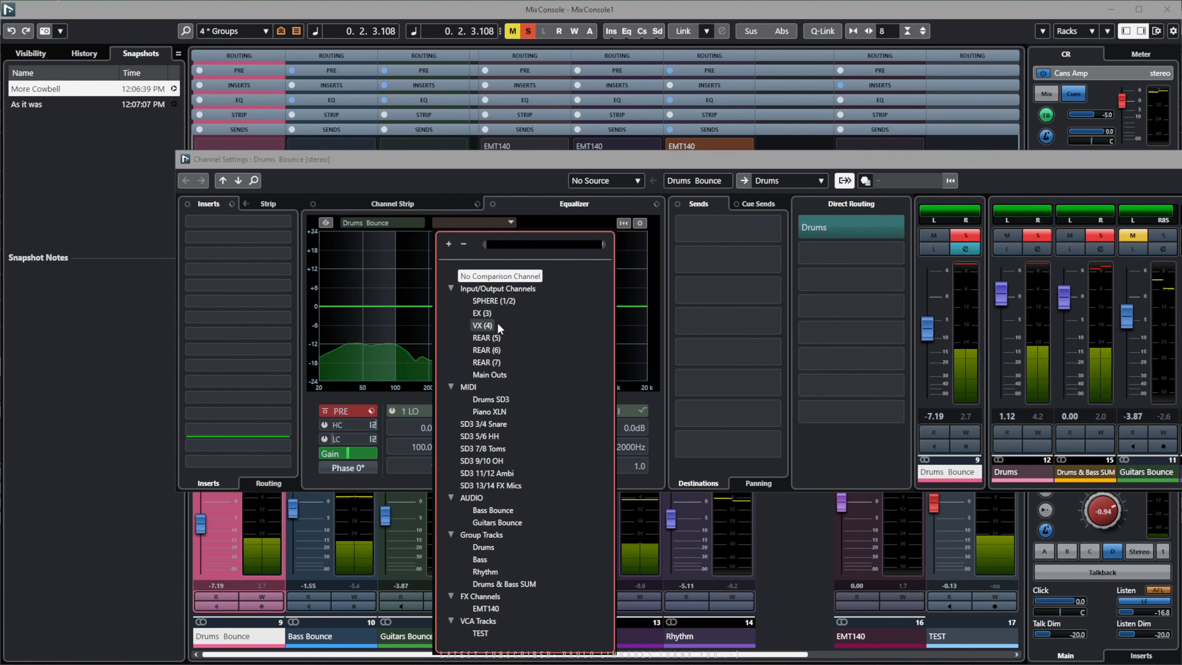
{"action": "left_click", "coordinate": [493, 510]}
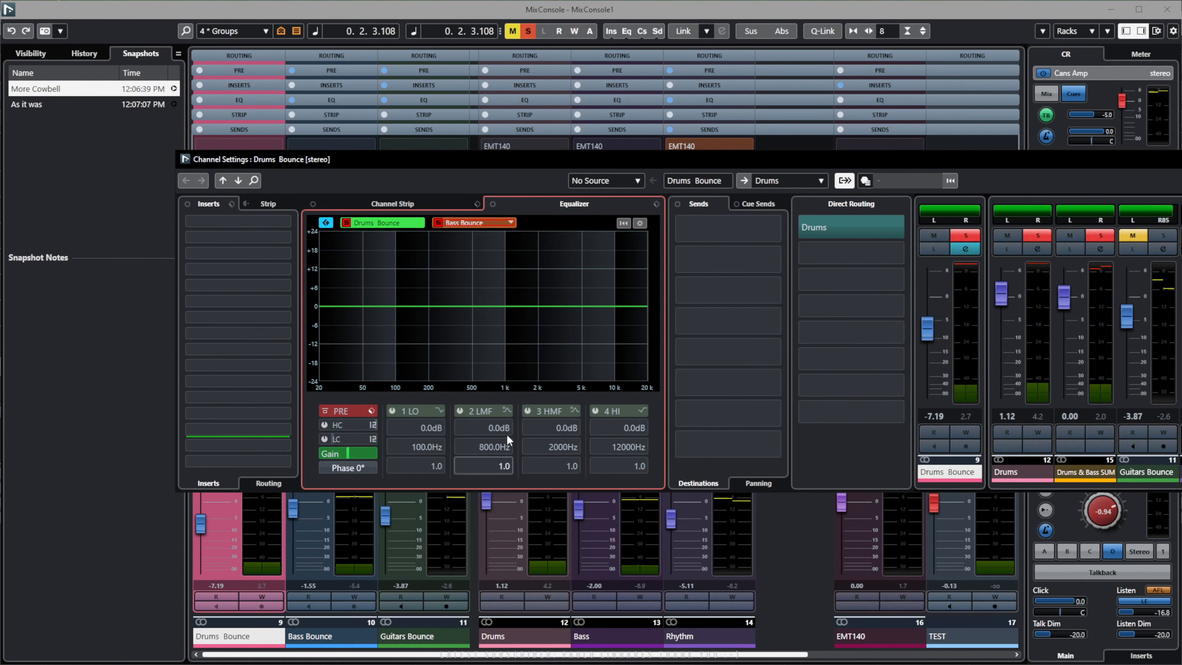
{"action": "key", "text": "space"}
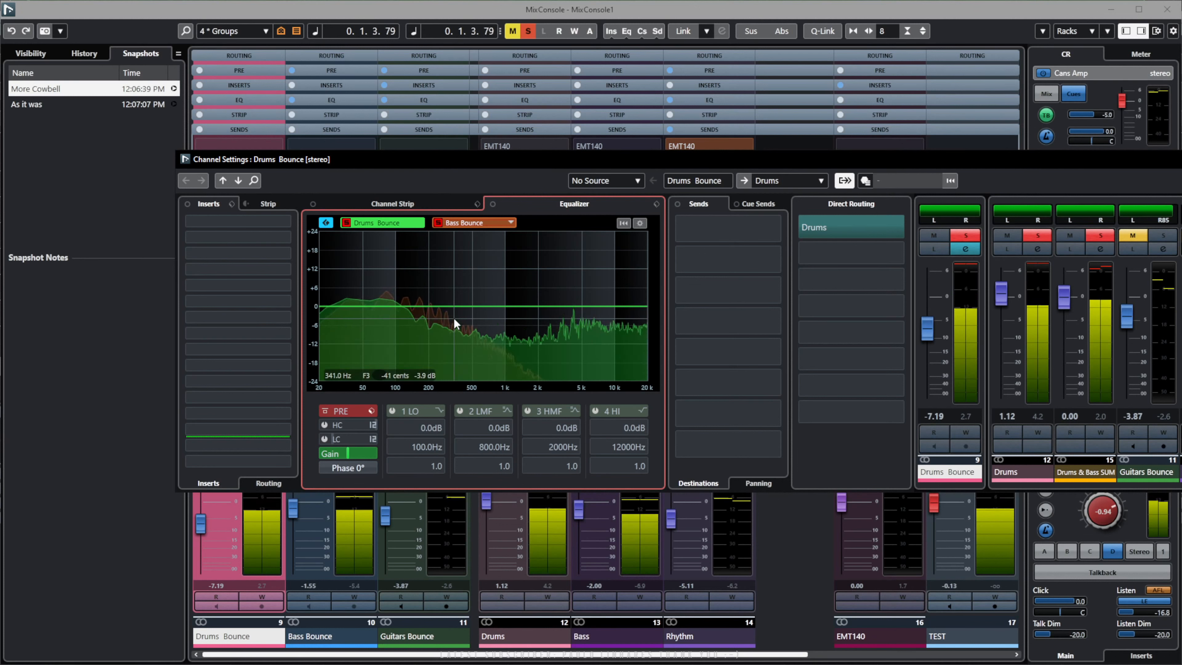
{"action": "key", "text": "space"}
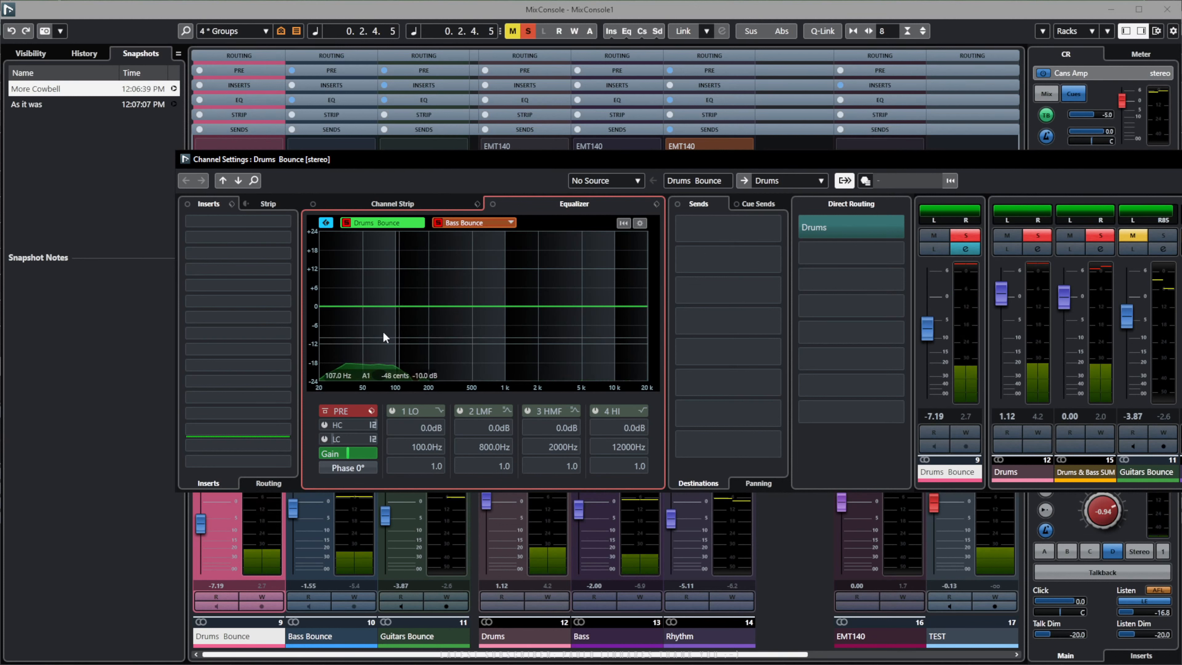
{"action": "key", "text": "space"}
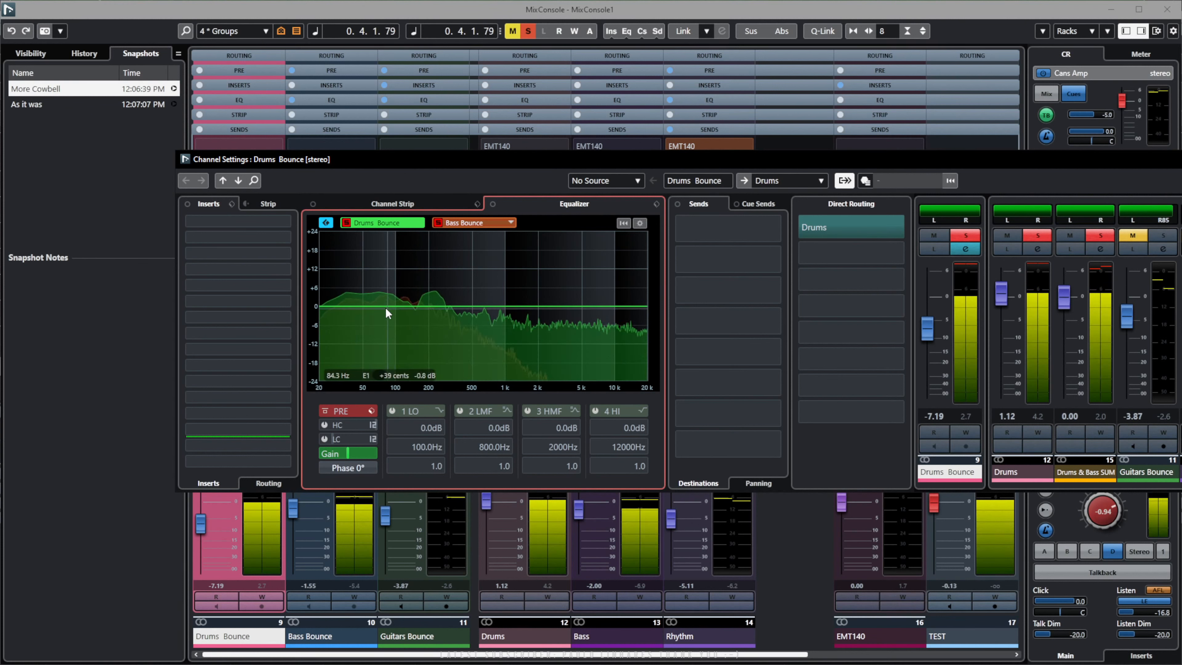
Cut the LO band of the Drums Bounce EQ to about -3.5 dB at 116.5 Hz.
{"action": "mouse_move", "coordinate": [377, 307]}
{"action": "left_mouse_down"}
{"action": "mouse_move", "coordinate": [400, 356]}
{"action": "mouse_move", "coordinate": [382, 309]}
{"action": "left_mouse_up"}
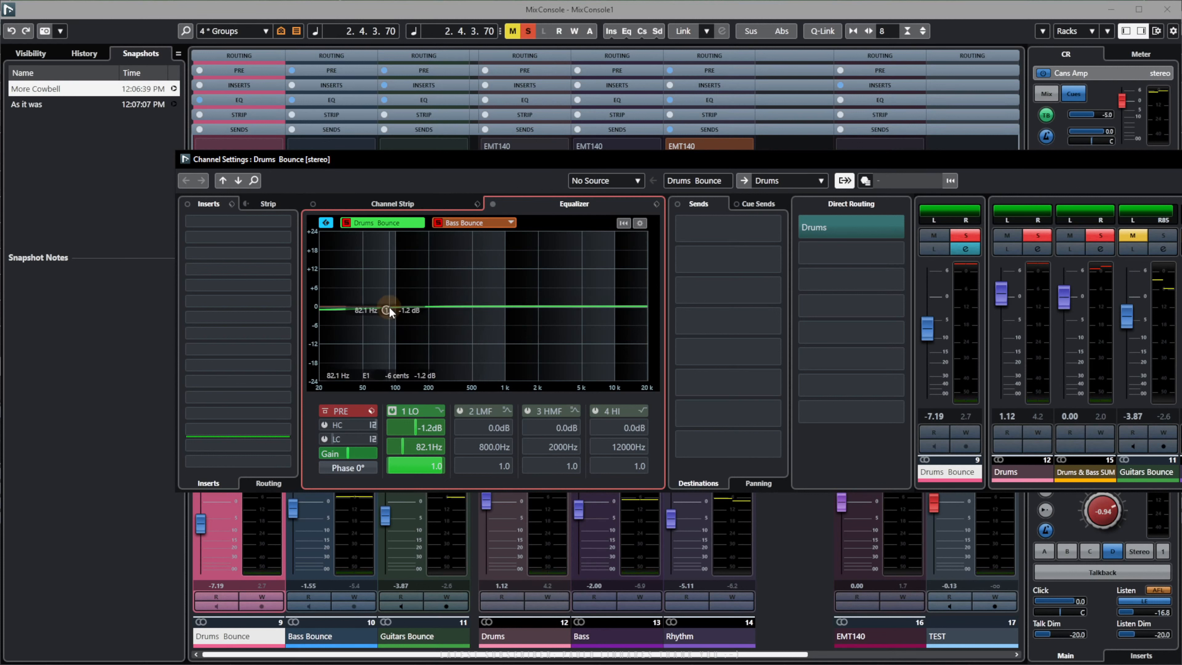
{"action": "left_click_drag", "start_coordinate": [389, 308], "coordinate": [404, 319]}
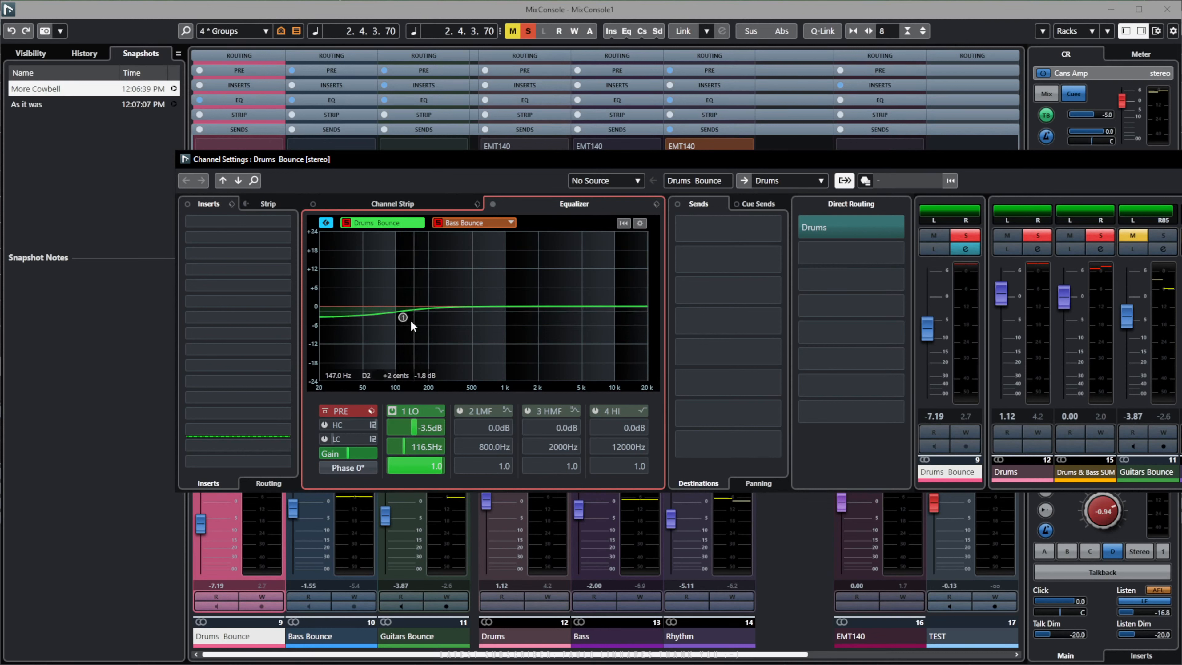
Set the LO band of the Drums Bounce EQ to about -2.2 dB at 75 Hz and close the channel settings.
{"action": "left_click_drag", "start_coordinate": [402, 319], "coordinate": [382, 313]}
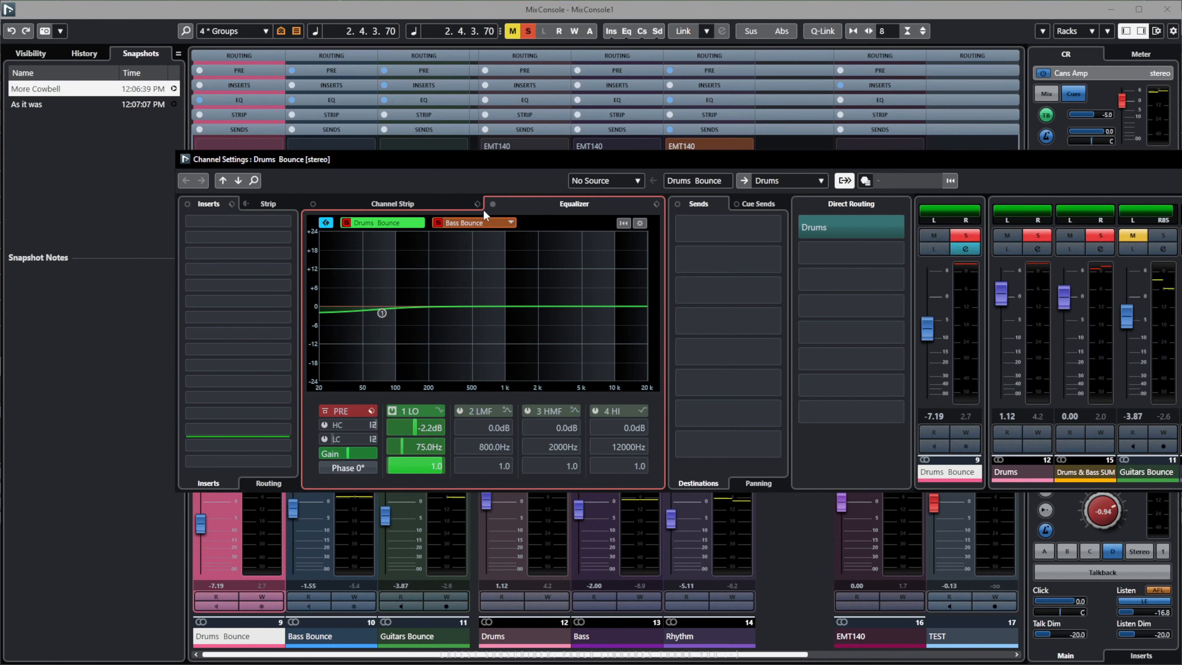
{"action": "left_click", "coordinate": [1180, 159]}
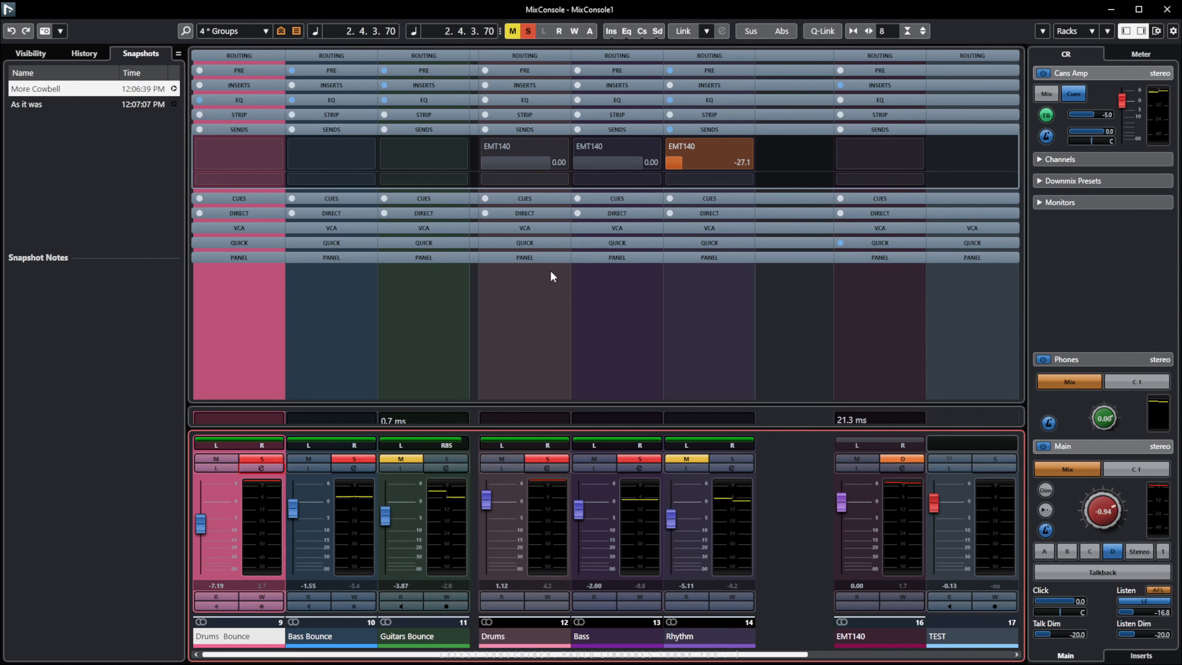
Filter the MixConsole by channel type so that only MIDI channels are shown.
{"action": "left_click", "coordinate": [296, 31]}
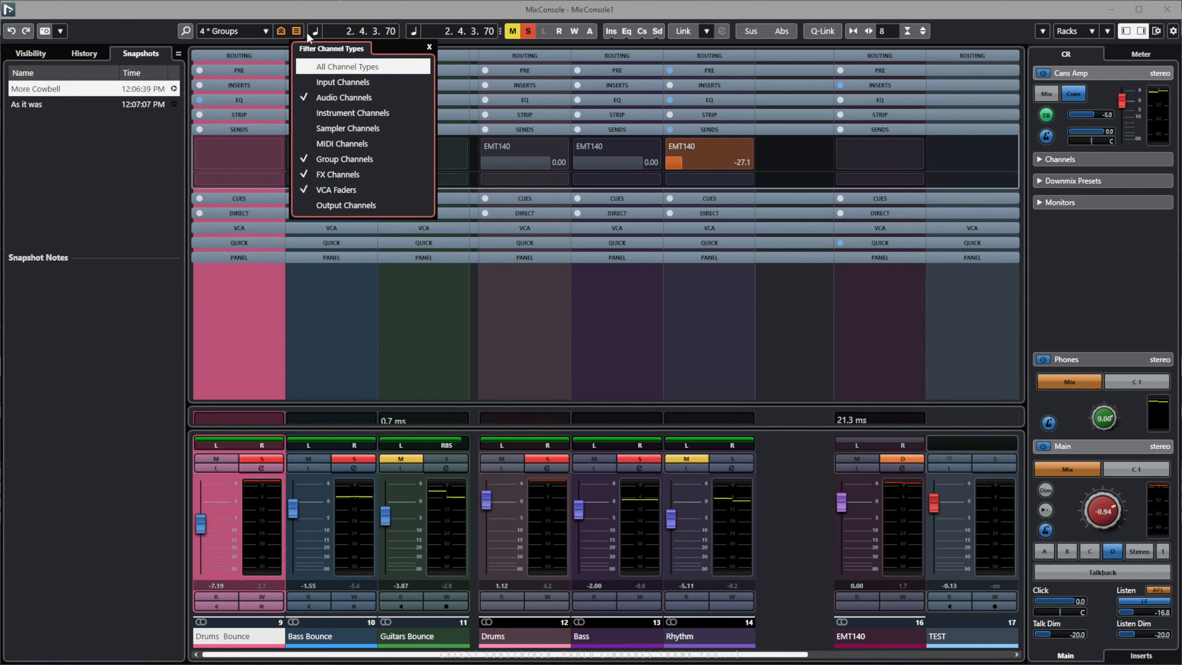
{"action": "left_click", "coordinate": [316, 65]}
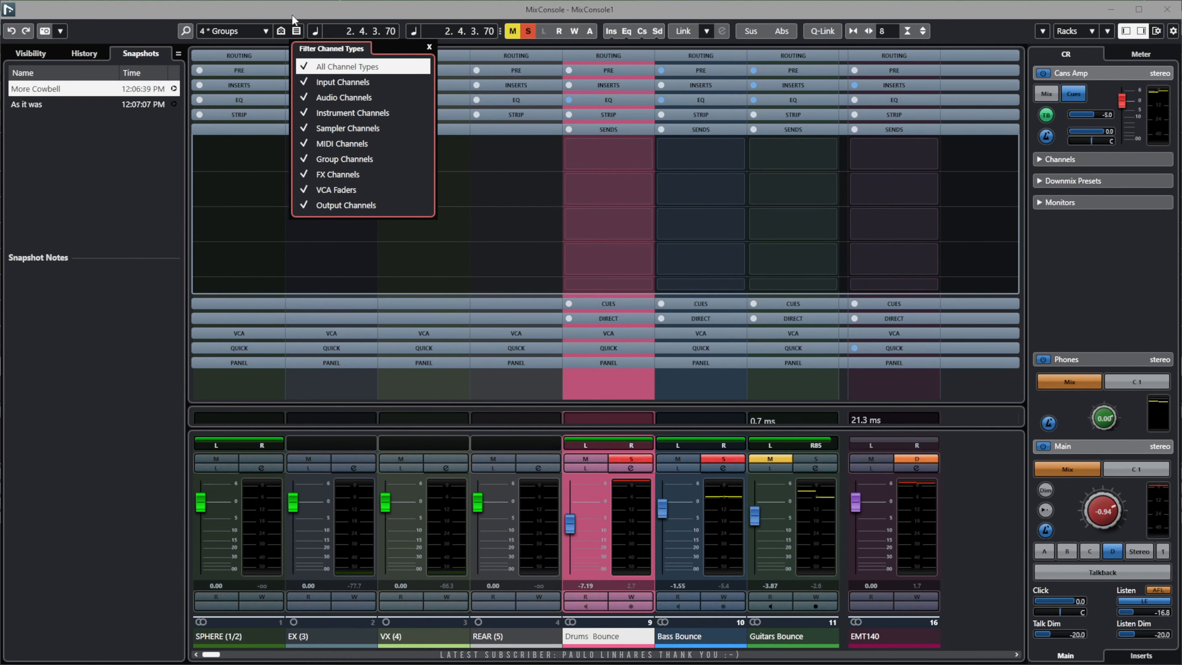
{"action": "left_click", "coordinate": [310, 64]}
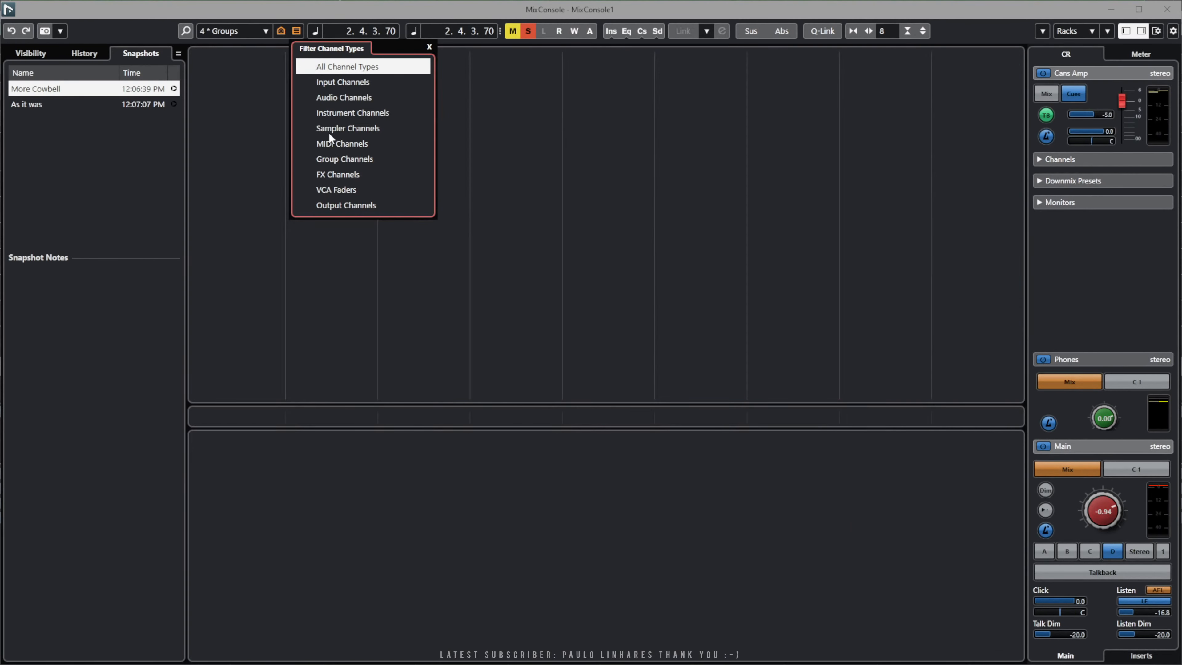
{"action": "left_click", "coordinate": [342, 144]}
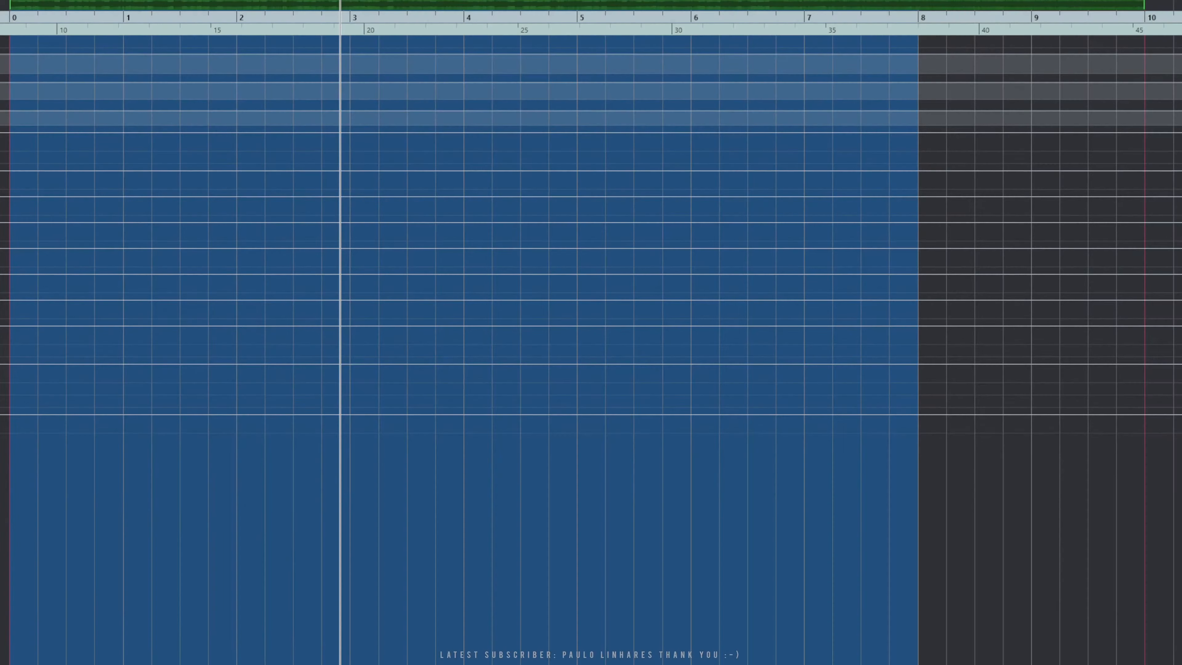
Add one MIDI track named Test to the project.
{"action": "type", "text": "t"}
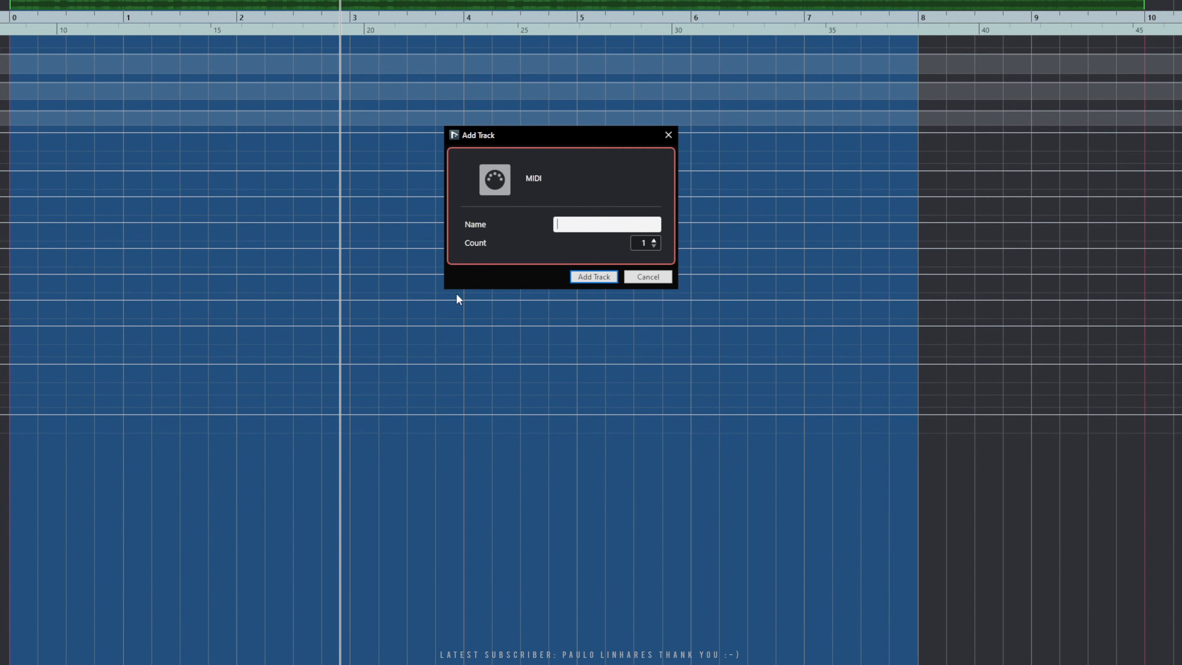
{"action": "type", "text": "Test"}
{"action": "key", "text": "Return"}
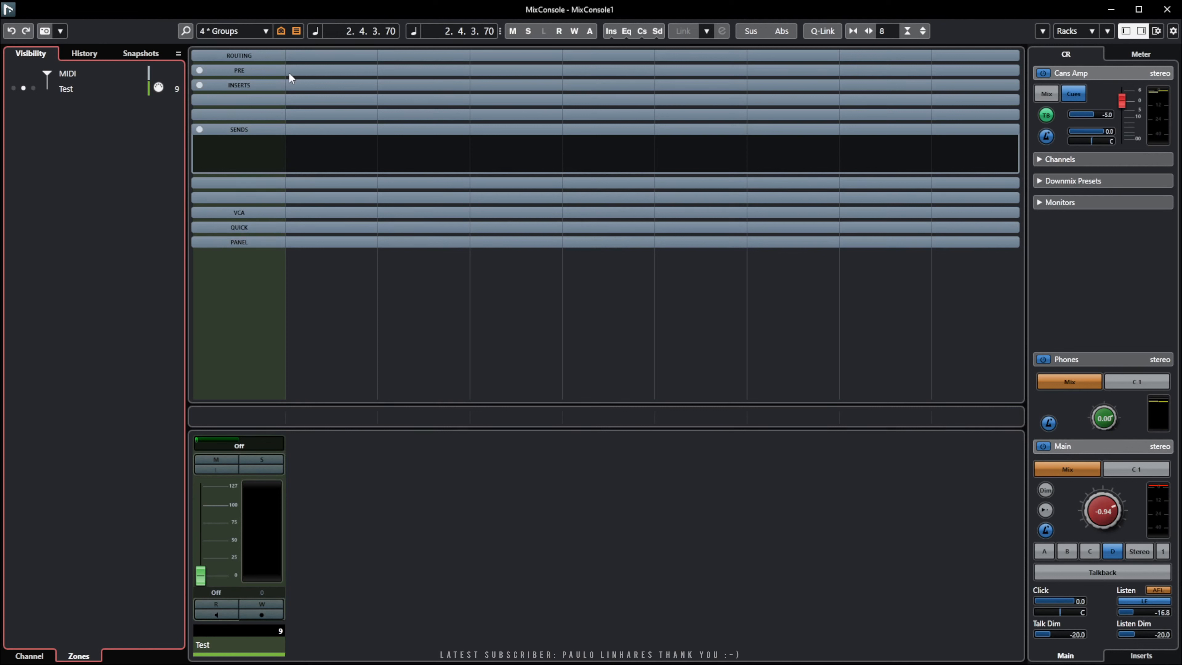
Change the MixConsole channel type filter from MIDI channels to instrument channels only.
{"action": "left_click", "coordinate": [281, 31]}
{"action": "left_click", "coordinate": [296, 31]}
{"action": "left_click", "coordinate": [296, 31]}
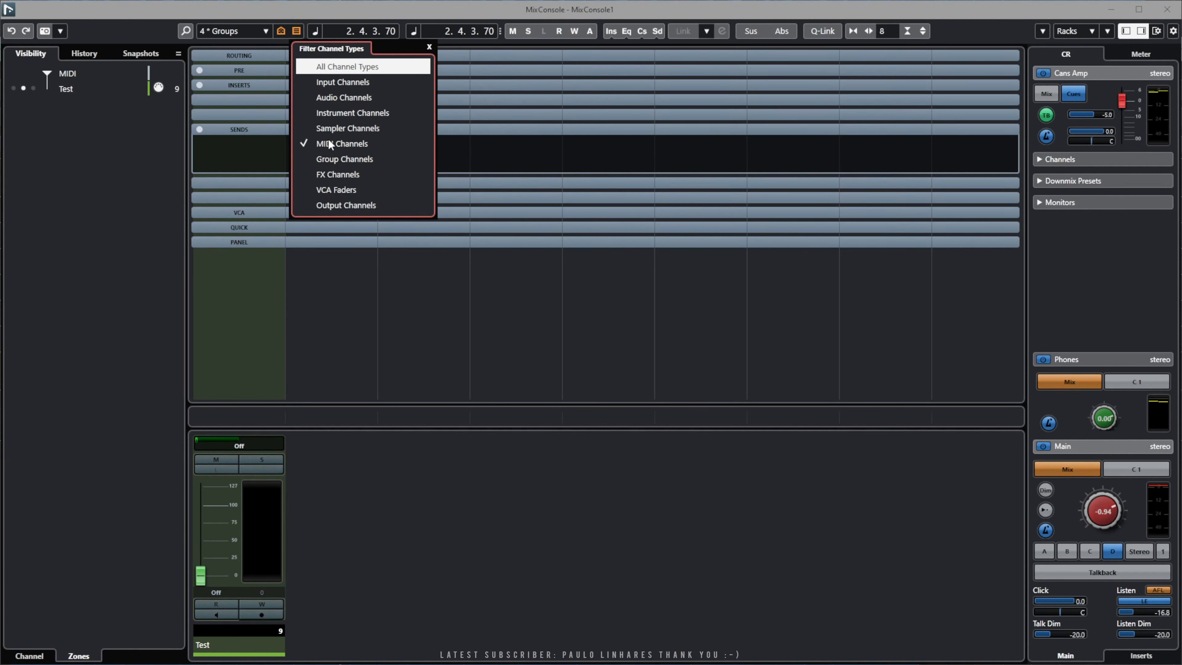
{"action": "left_click", "coordinate": [331, 112]}
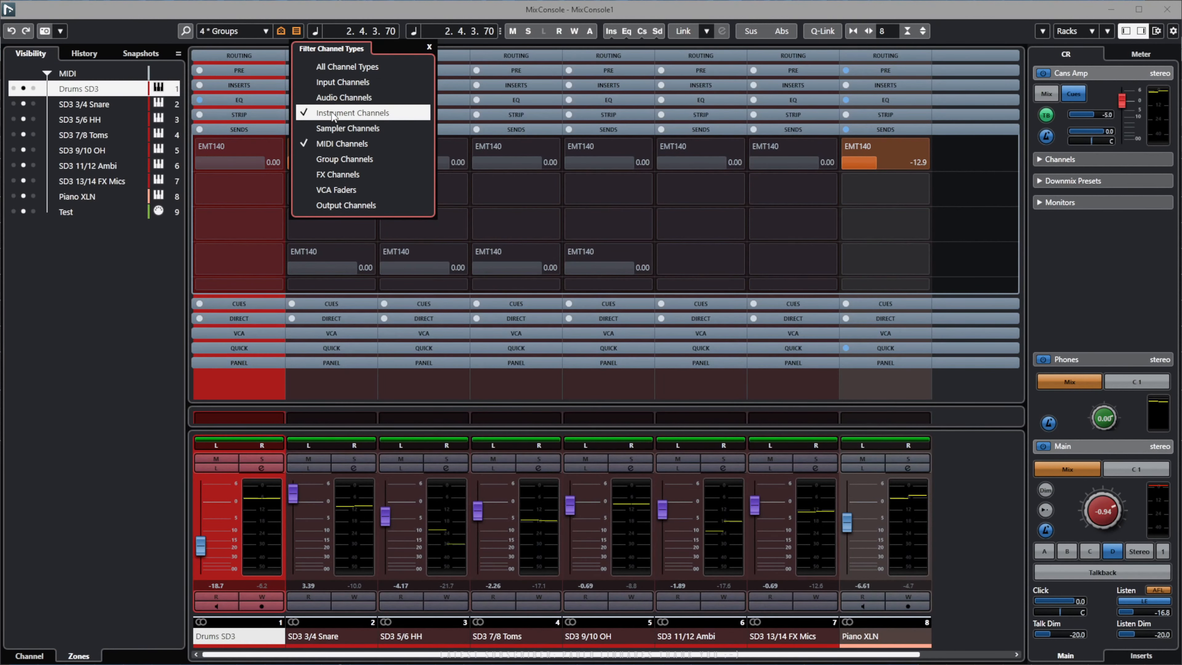
{"action": "left_click", "coordinate": [330, 144]}
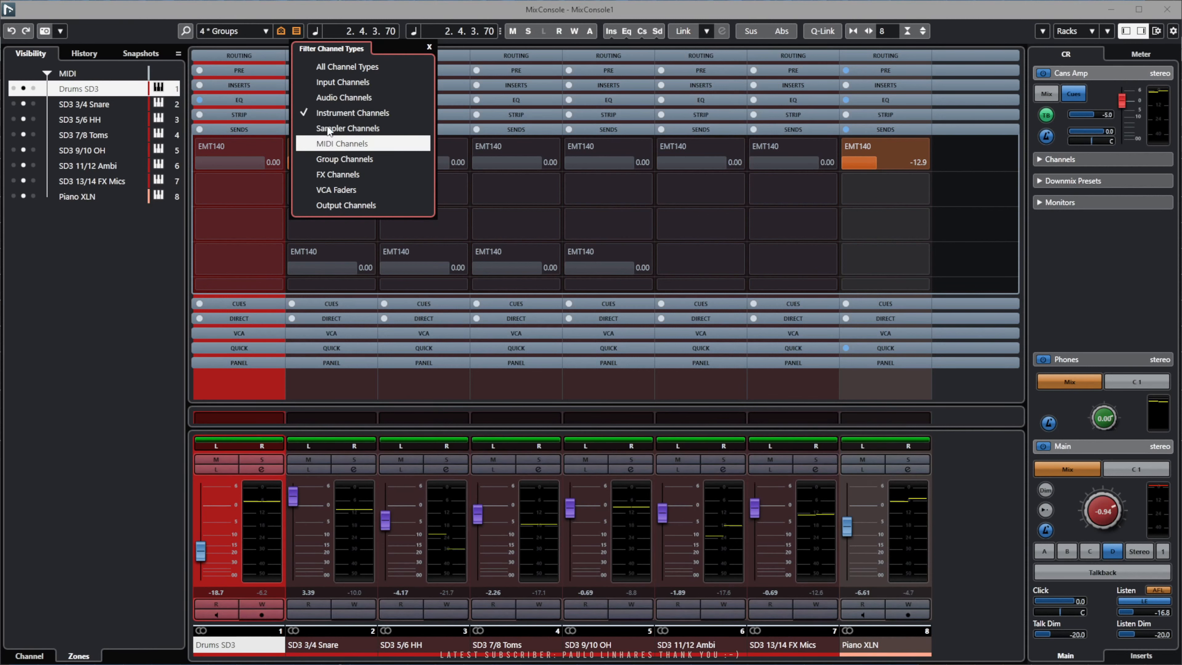
{"action": "left_click", "coordinate": [344, 113]}
{"action": "left_click", "coordinate": [344, 114]}
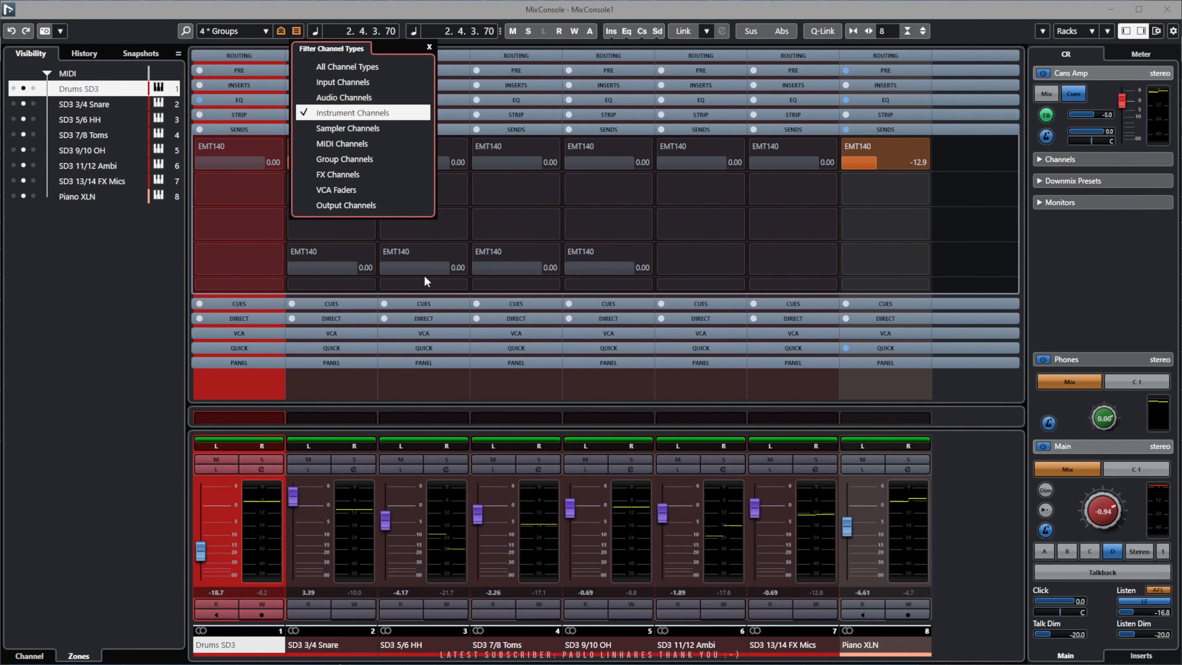
{"action": "left_click", "coordinate": [983, 497]}
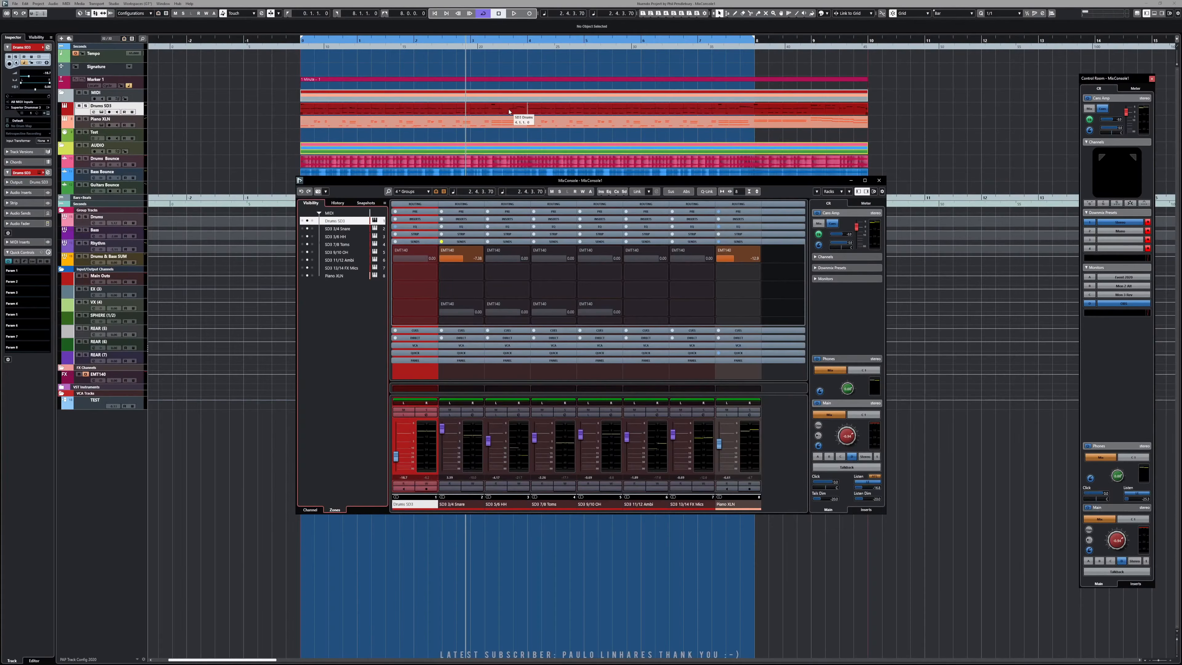
Open the SD3 Drums part in the Key Editor to view its notes, and close the editor again.
{"action": "left_click", "coordinate": [382, 112]}
{"action": "double_click", "coordinate": [382, 112]}
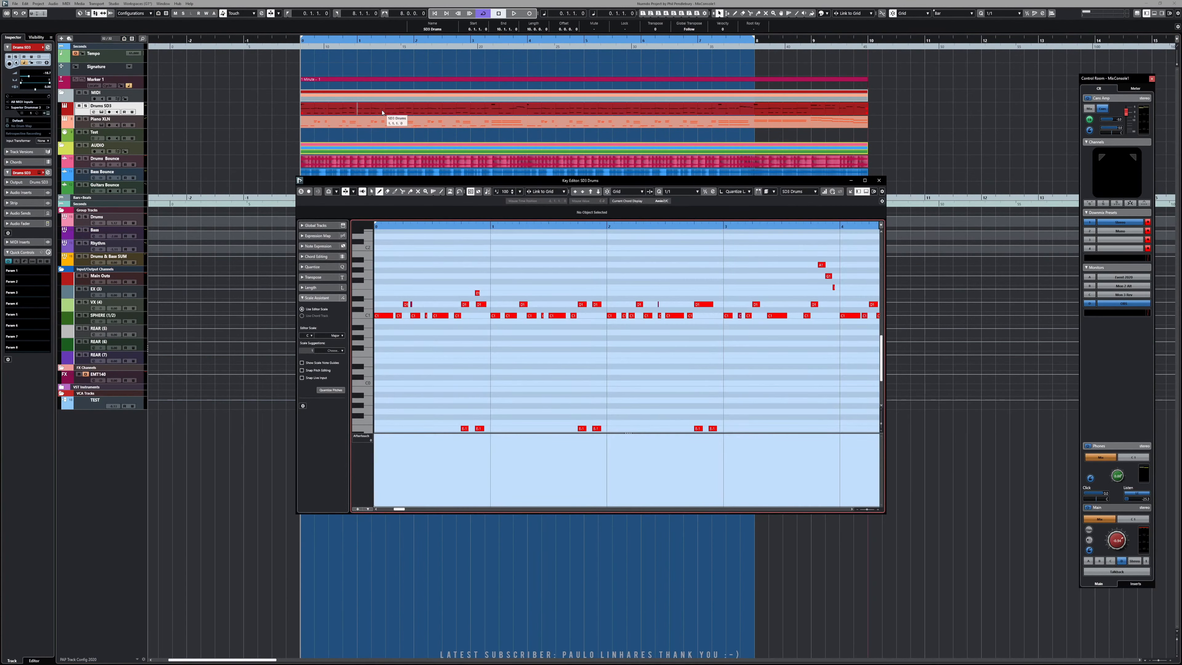
{"action": "key", "text": "Escape"}
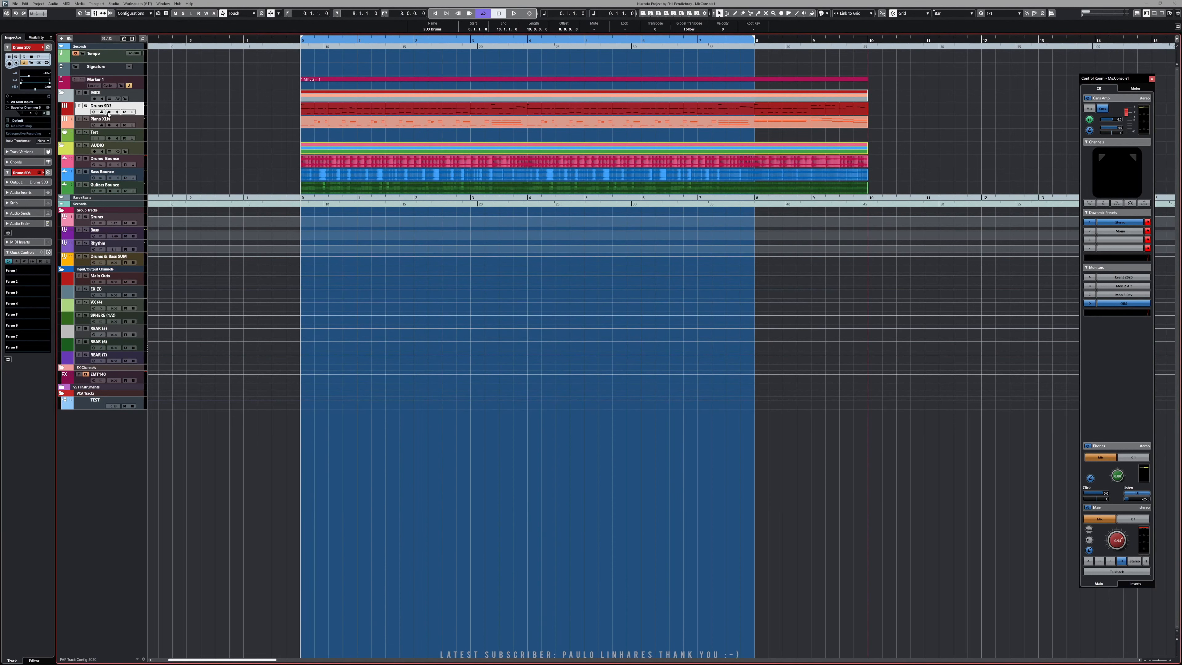
Solo the Drums SD3 track, reopen the MixConsole and raise the Drums SD3 channel fader.
{"action": "left_click", "coordinate": [86, 106]}
{"action": "key", "text": "F3"}
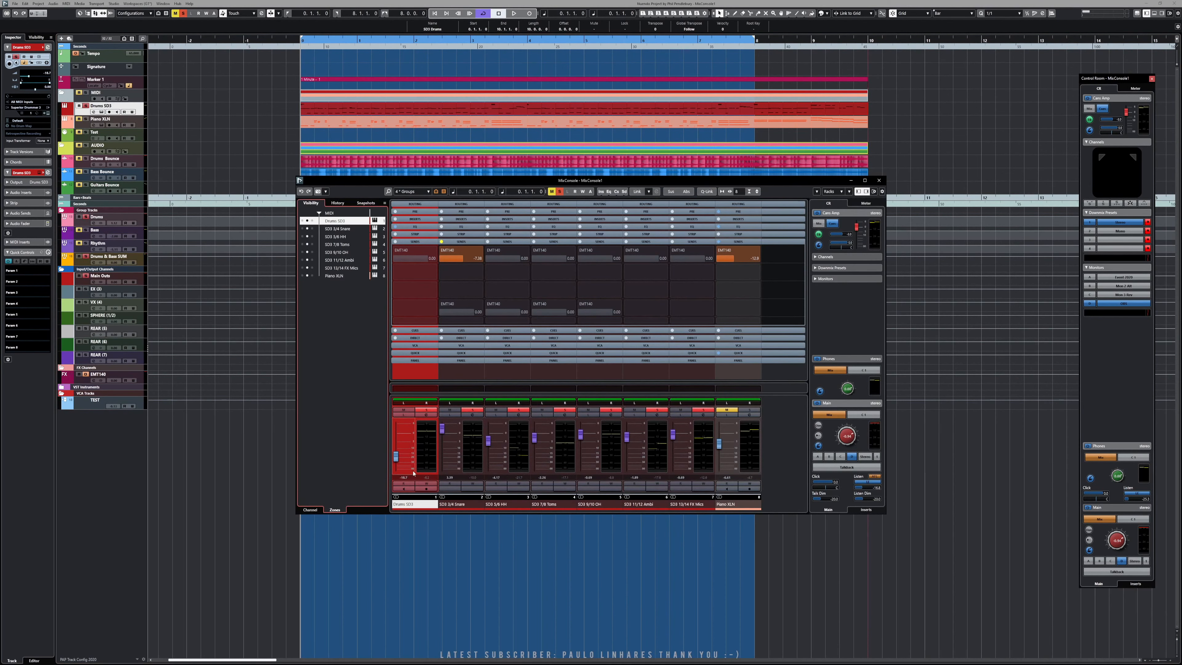
{"action": "left_click_drag", "start_coordinate": [395, 455], "coordinate": [398, 439]}
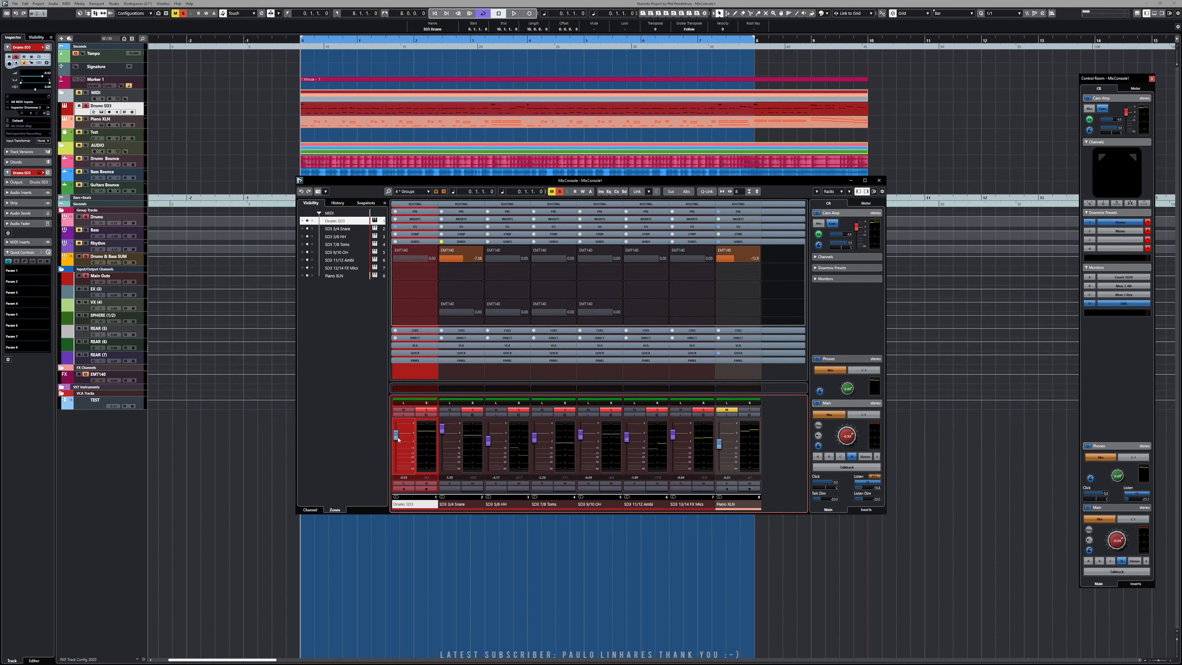
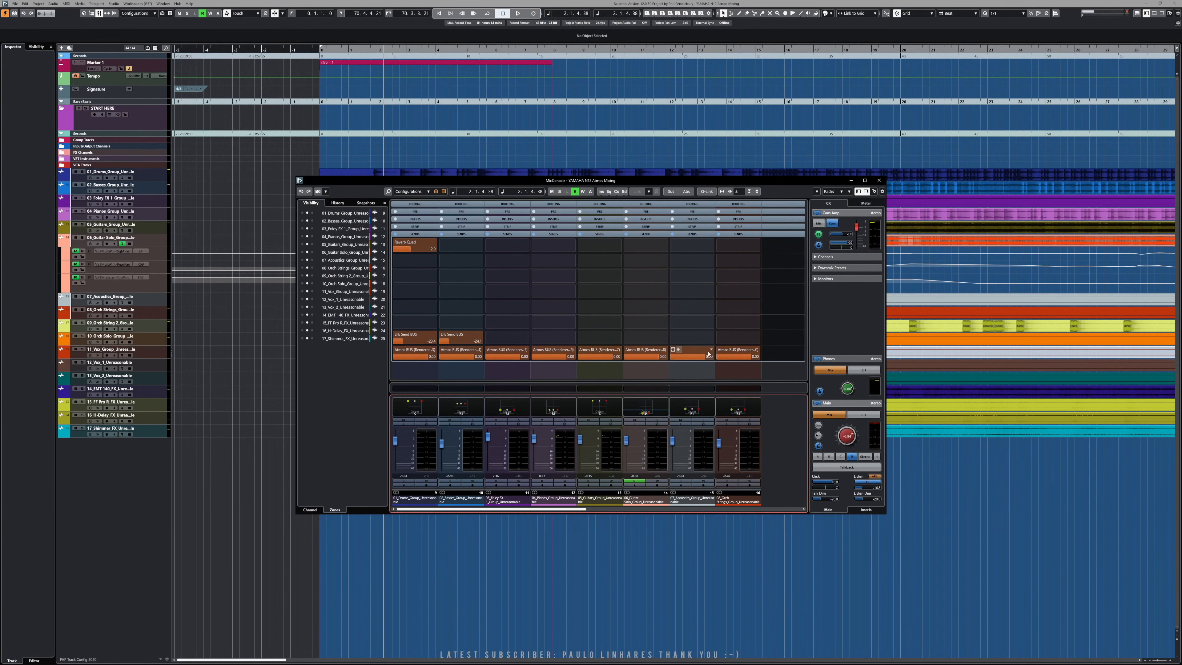
Set the mixer's global meter position to Post-Panner in the Atmos mixing project.
{"action": "mouse_move", "coordinate": [607, 184]}
{"action": "left_mouse_down"}
{"action": "mouse_move", "coordinate": [644, 185]}
{"action": "mouse_move", "coordinate": [424, 231]}
{"action": "mouse_move", "coordinate": [607, 184]}
{"action": "left_mouse_up"}
{"action": "right_click", "coordinate": [592, 405]}
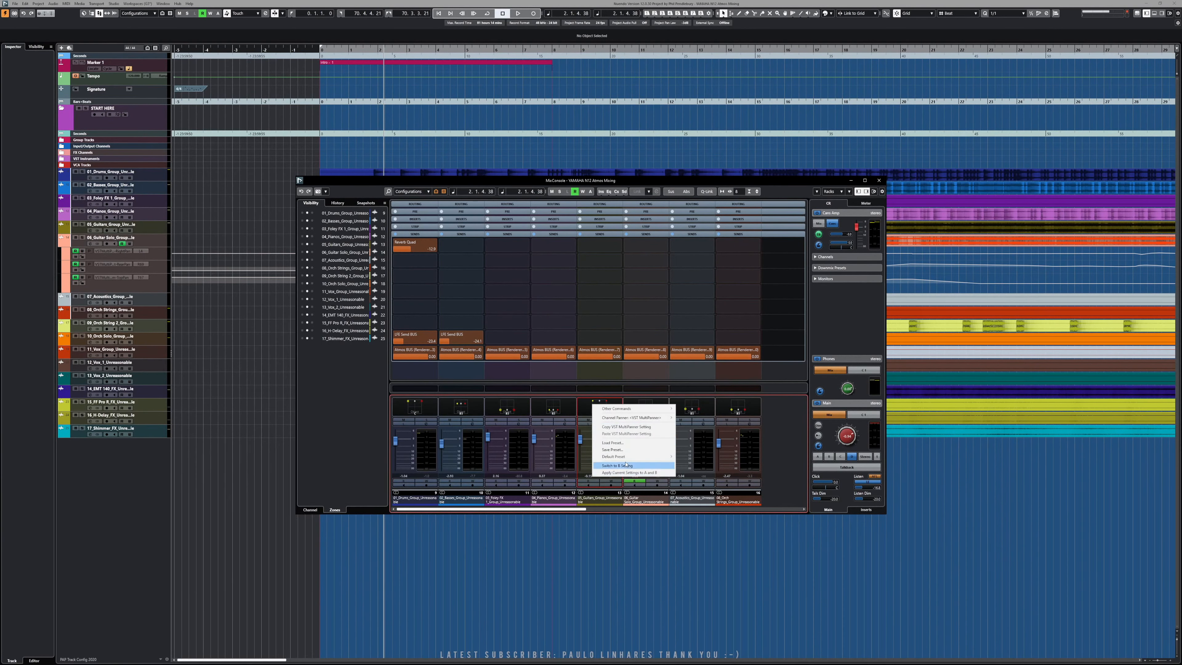
{"action": "right_click", "coordinate": [572, 435]}
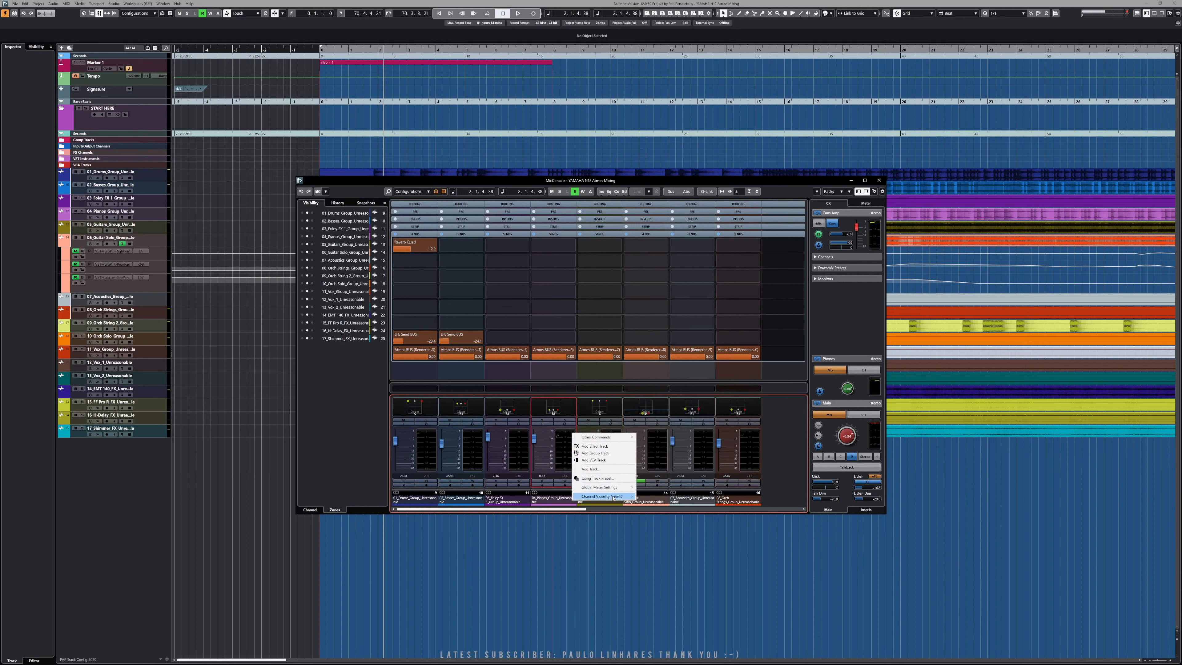
{"action": "mouse_move", "coordinate": [612, 491]}
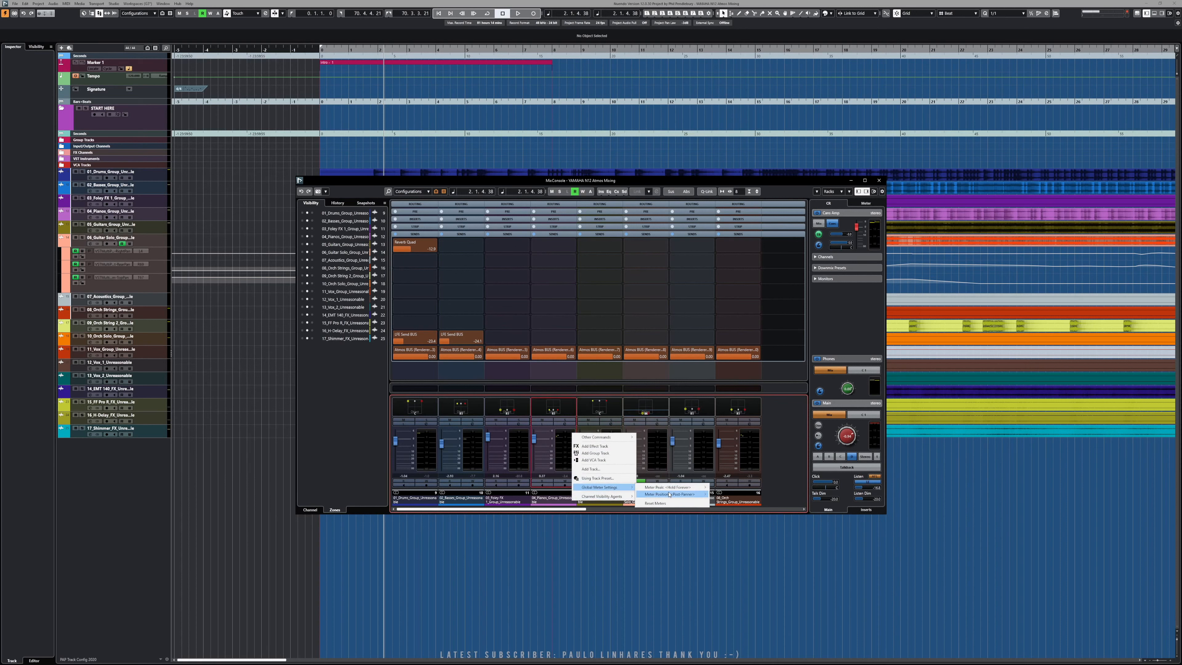
{"action": "mouse_move", "coordinate": [684, 494]}
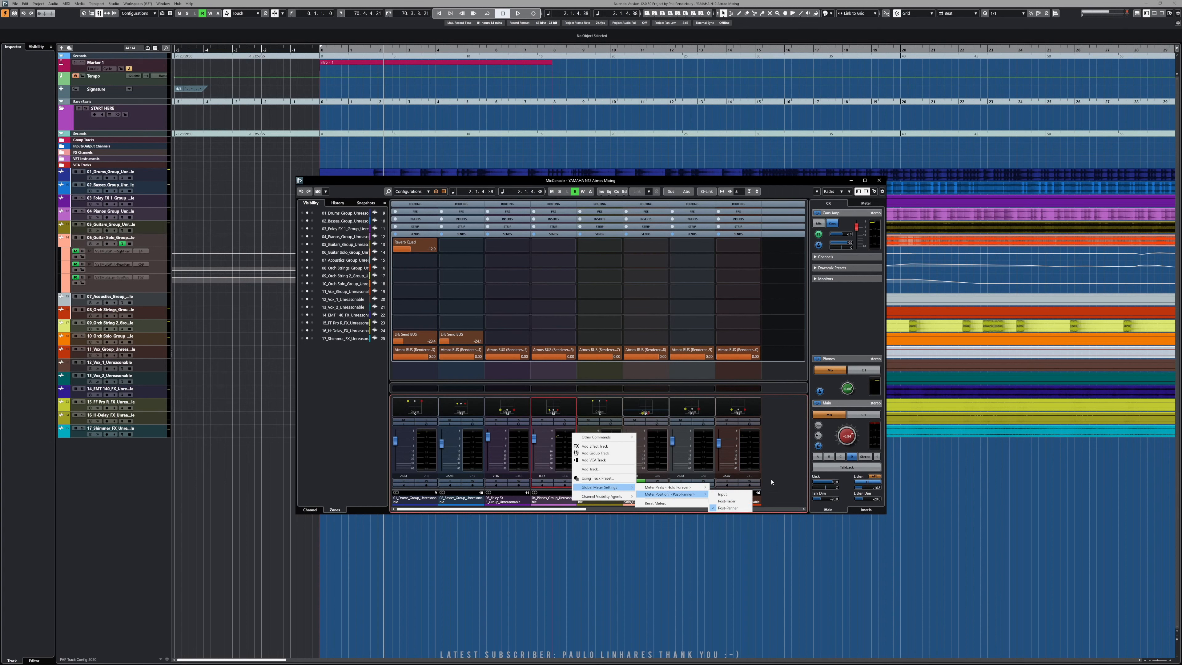
{"action": "left_click", "coordinate": [729, 510]}
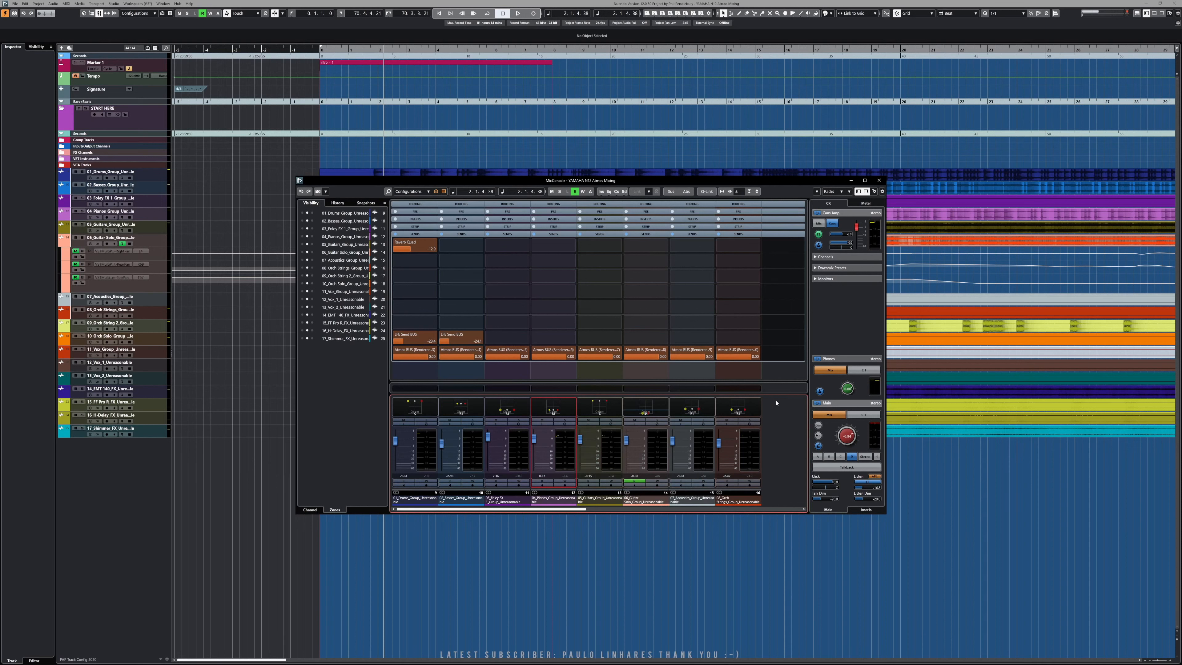
Play the Atmos mix in short passes and check the meters across the audio channels.
{"action": "key", "text": "KP_Decimal"}
{"action": "key", "text": "space"}
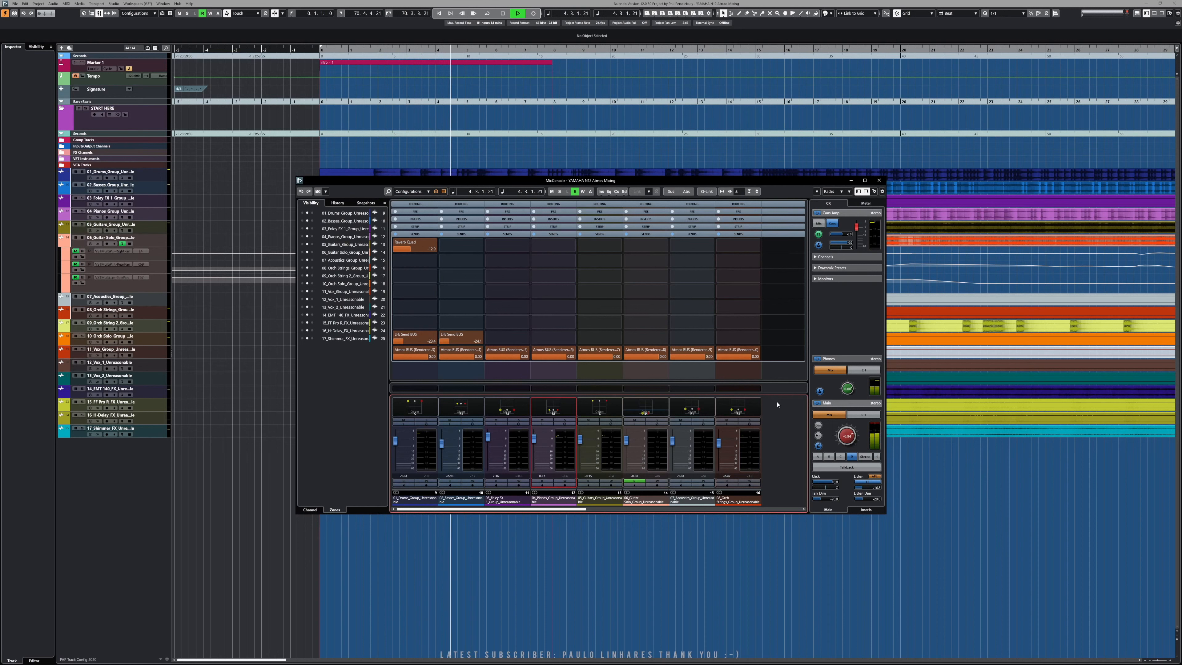
{"action": "key", "text": "space"}
{"action": "left_click", "coordinate": [771, 510]}
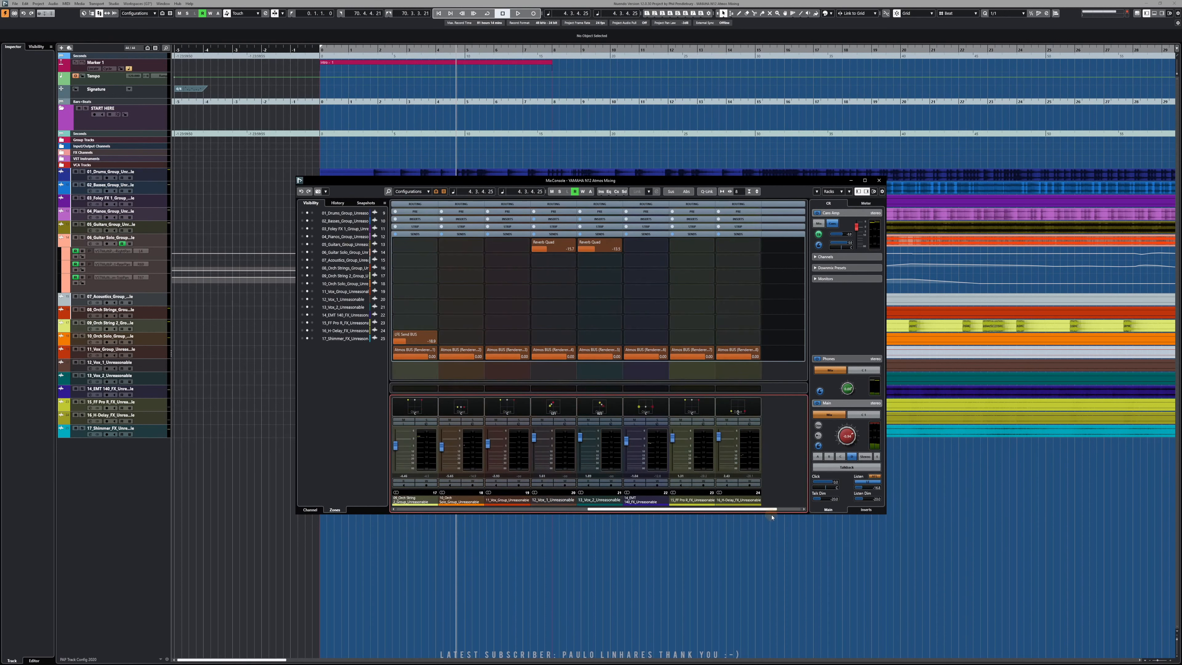
{"action": "key", "text": "space"}
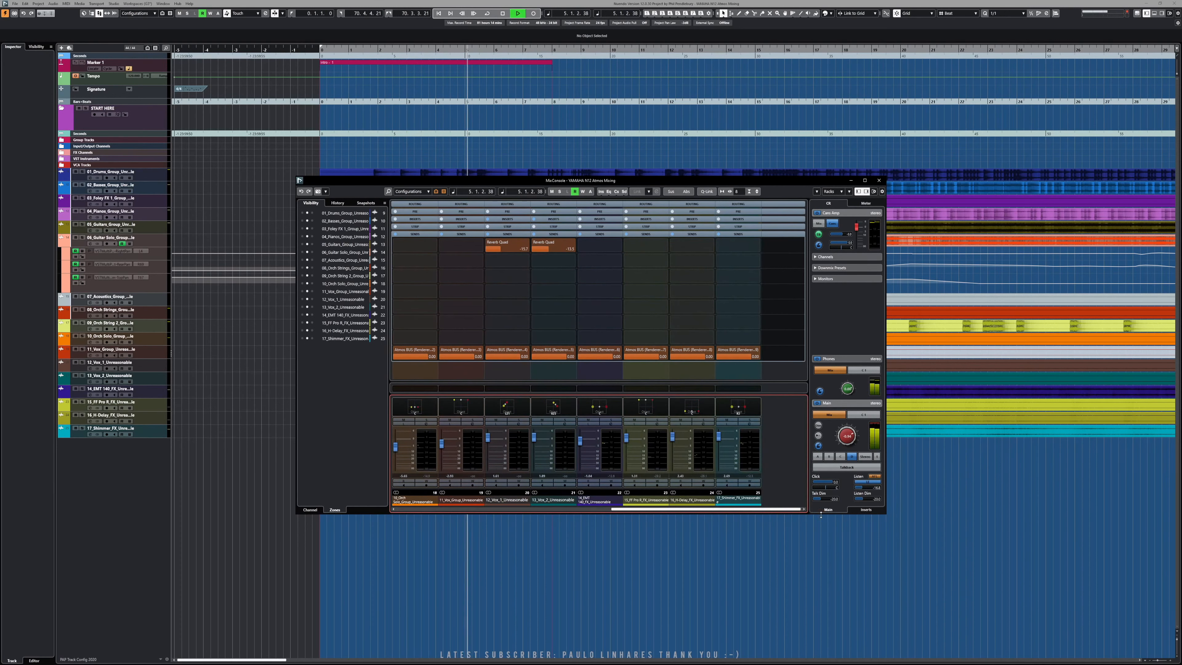
{"action": "key", "text": "space"}
Show all channel types in the Atmos project's MixConsole and look through the channels.
{"action": "left_click", "coordinate": [443, 192]}
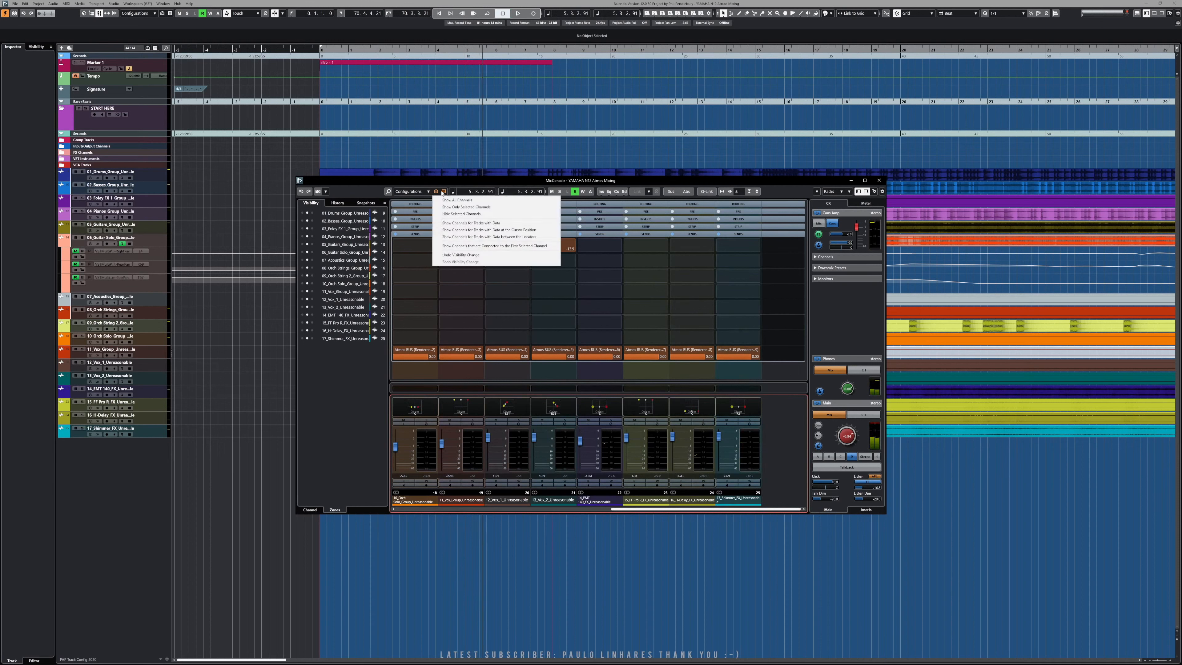
{"action": "left_click", "coordinate": [443, 191]}
{"action": "left_click", "coordinate": [443, 192]}
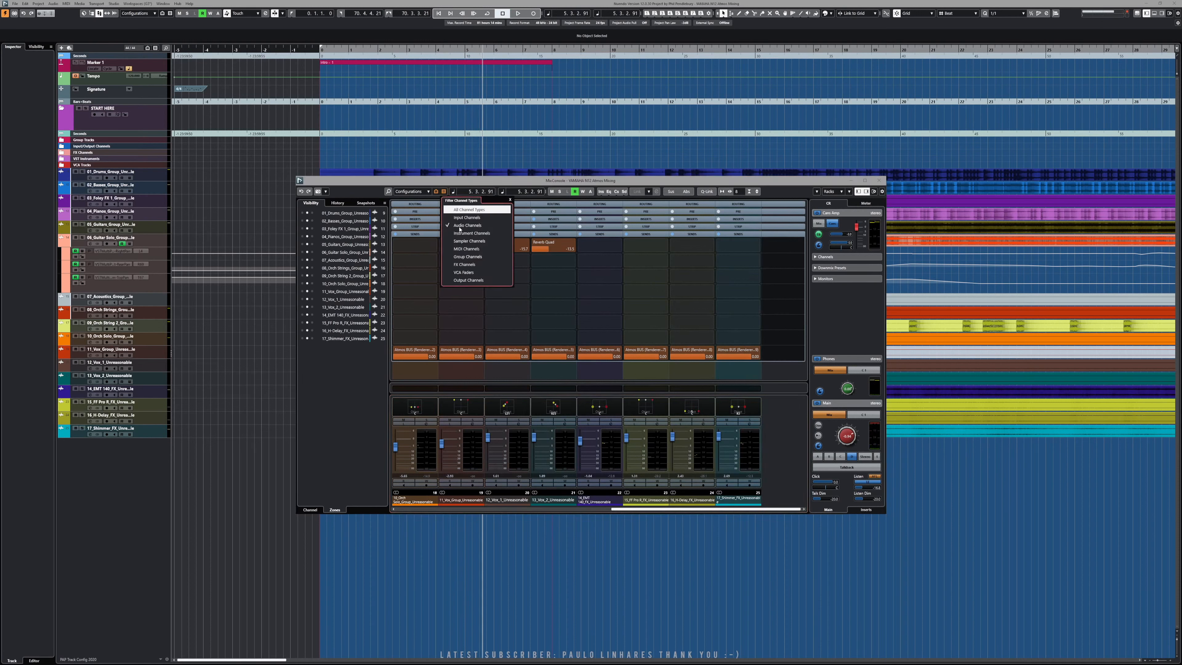
{"action": "left_click", "coordinate": [459, 209]}
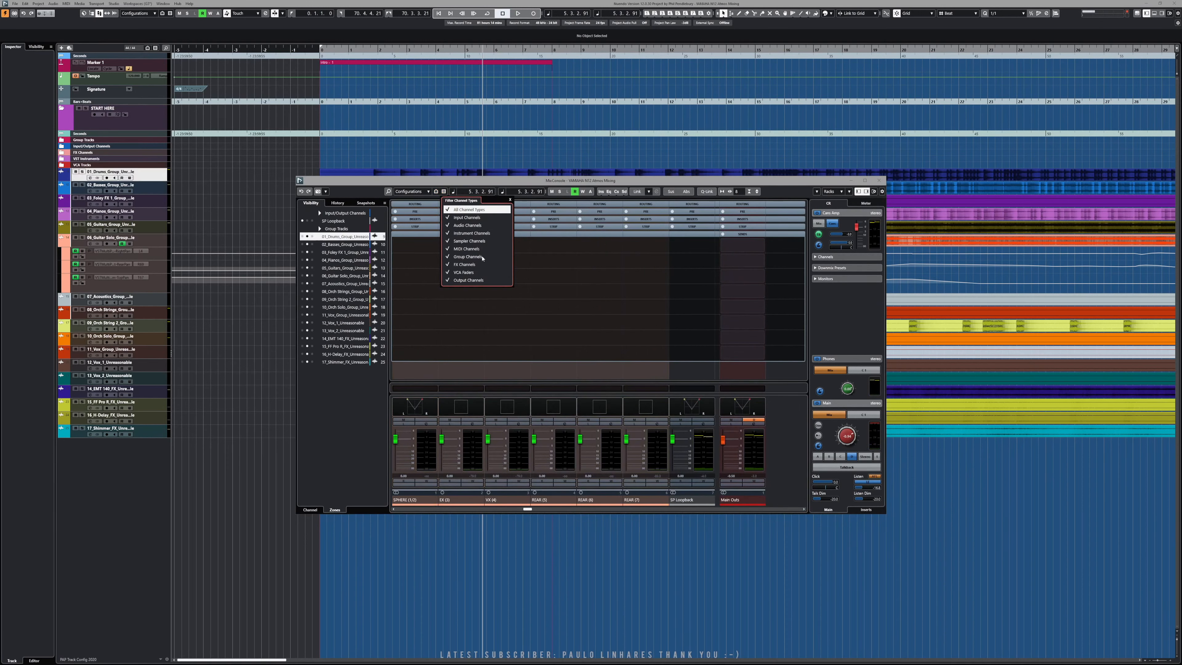
{"action": "left_click", "coordinate": [527, 511]}
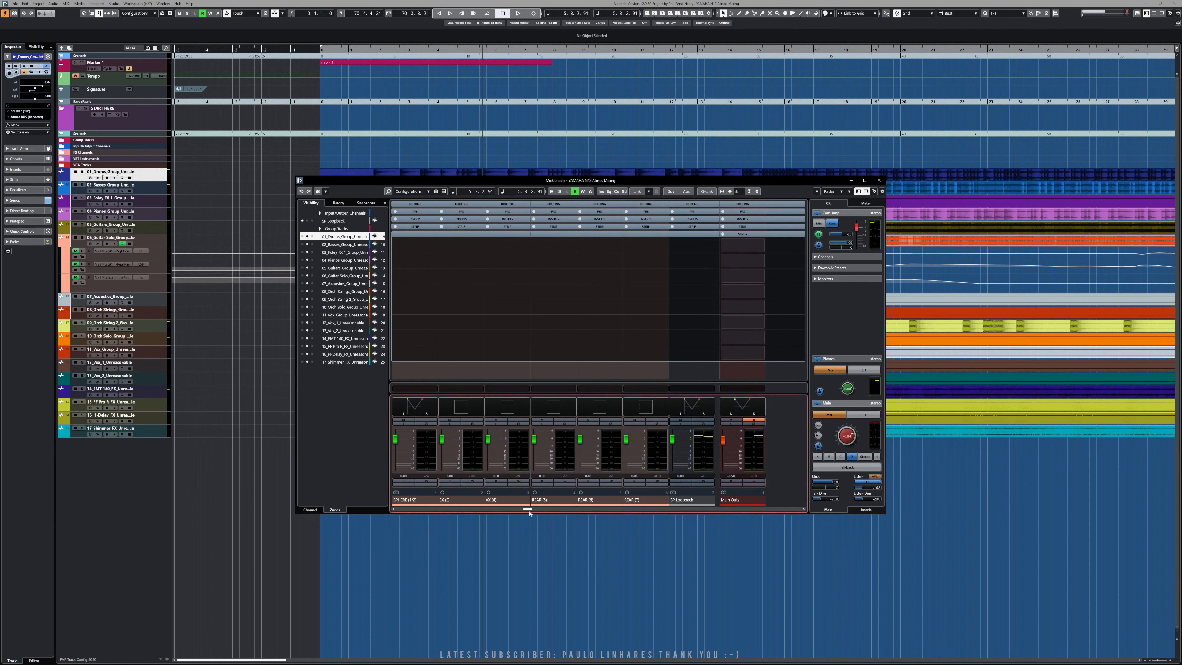
{"action": "left_click_drag", "start_coordinate": [595, 517], "coordinate": [375, 494]}
{"action": "left_click", "coordinate": [444, 192]}
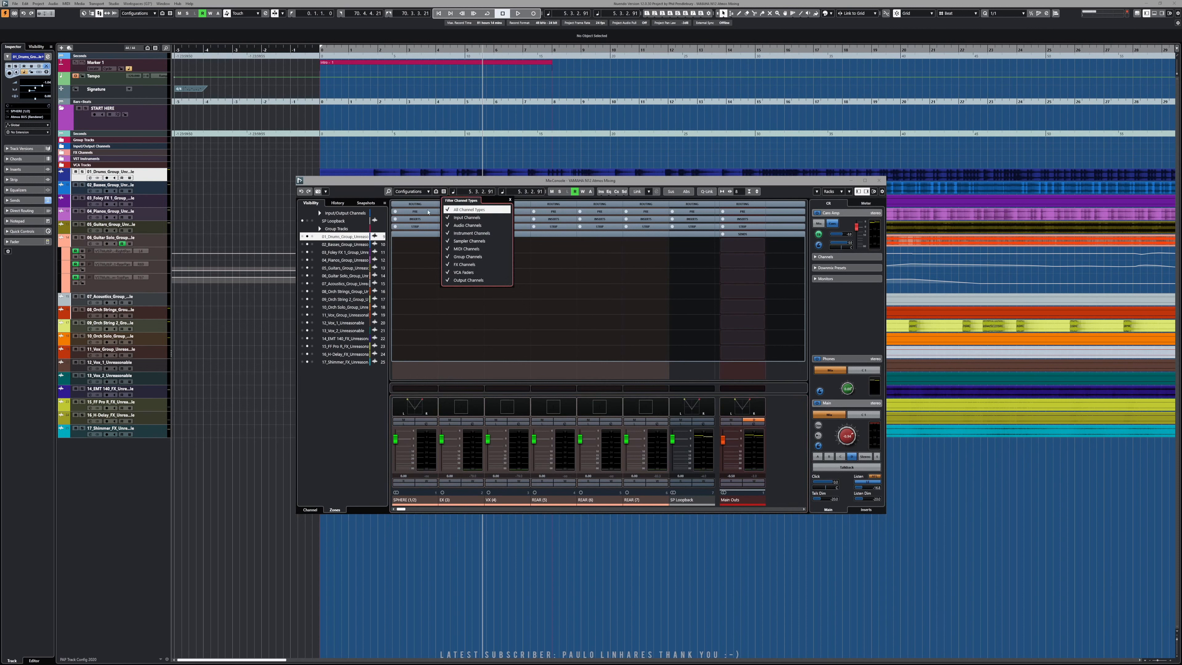
{"action": "left_click", "coordinate": [314, 207]}
Hide the Input/Output Channels folder in the mixer's channel visibility list and start playback.
{"action": "left_click", "coordinate": [311, 511]}
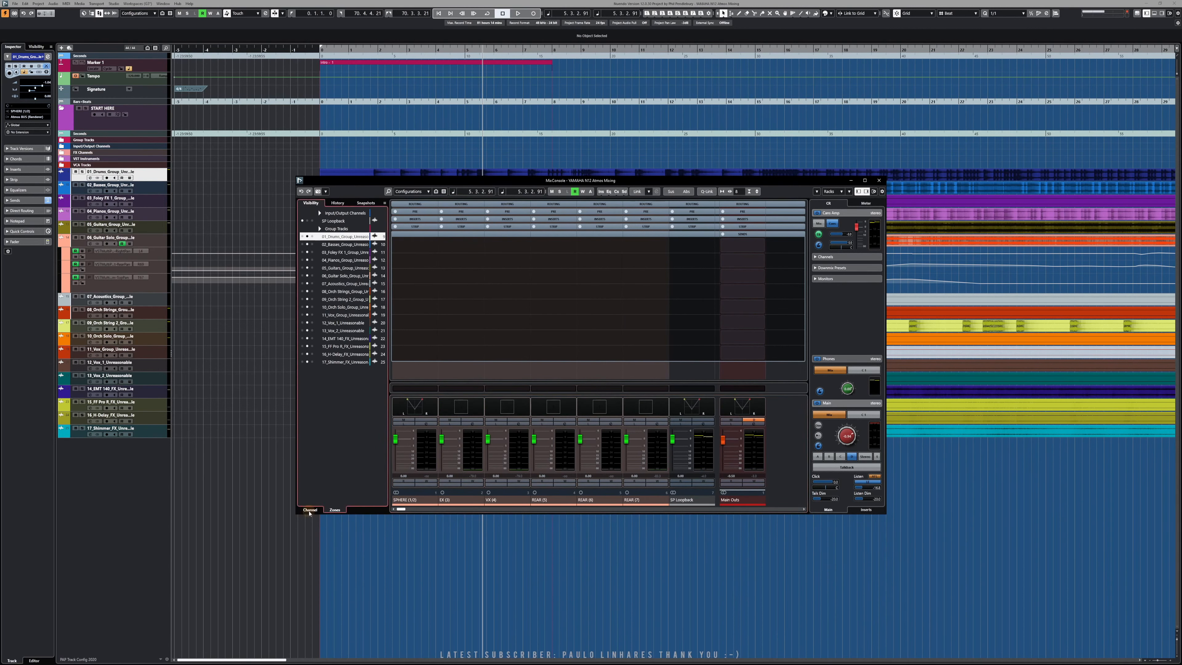
{"action": "left_click", "coordinate": [318, 213]}
{"action": "left_click", "coordinate": [312, 212]}
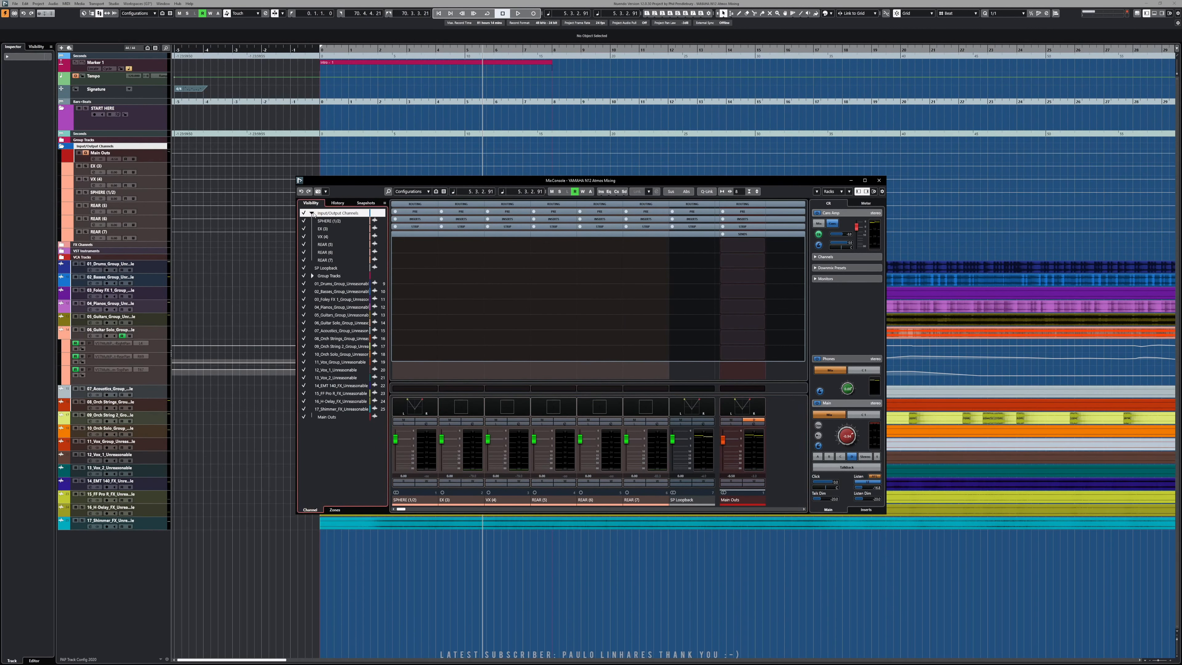
{"action": "left_click", "coordinate": [312, 213]}
{"action": "left_click", "coordinate": [302, 213]}
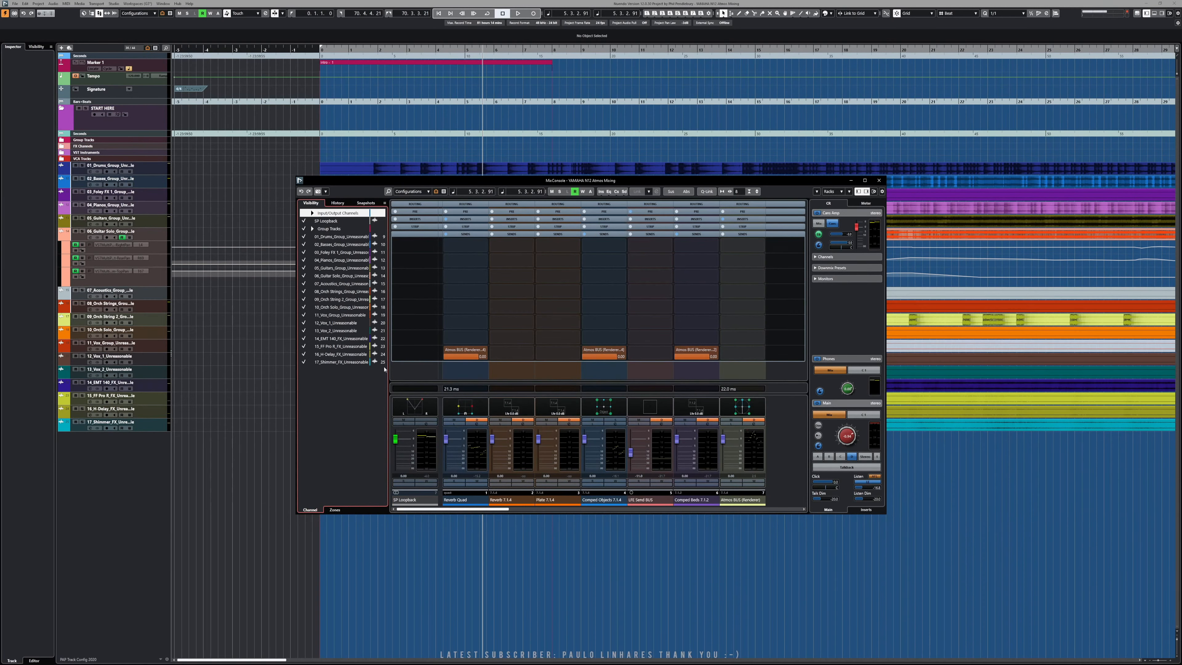
{"action": "key", "text": "space"}
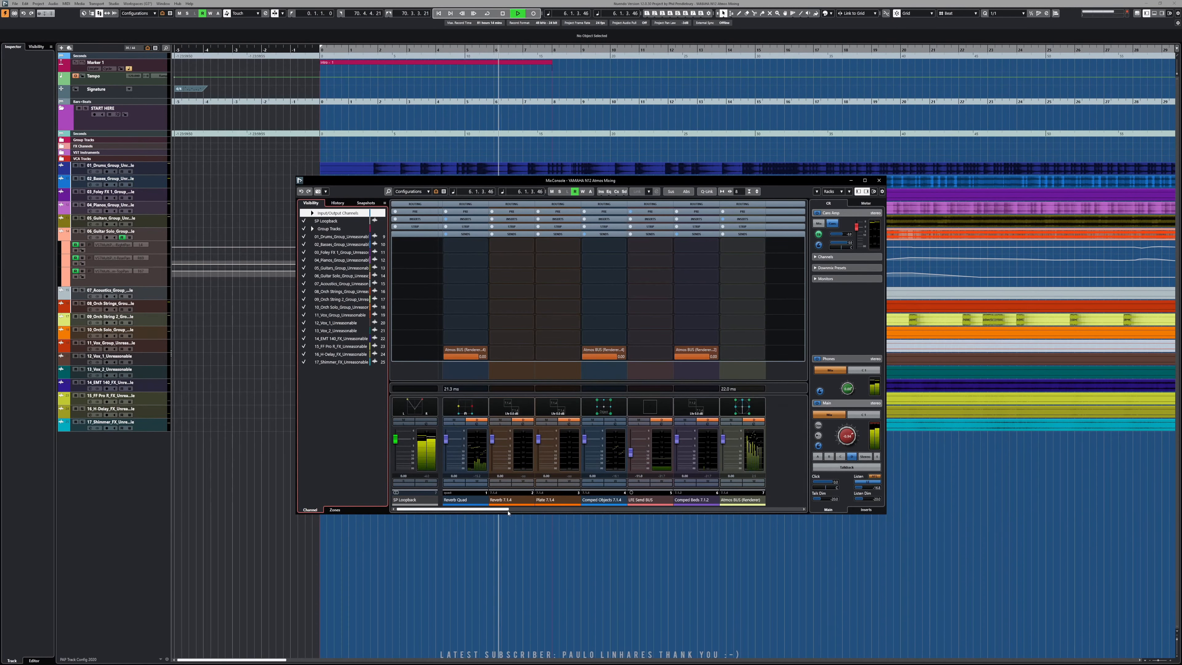
Play the Atmos mix in short passes and check the meters of the guitar, orchestral and vocal channels.
{"action": "left_click_drag", "start_coordinate": [509, 510], "coordinate": [704, 512]}
{"action": "key", "text": "space"}
{"action": "key", "text": "space"}
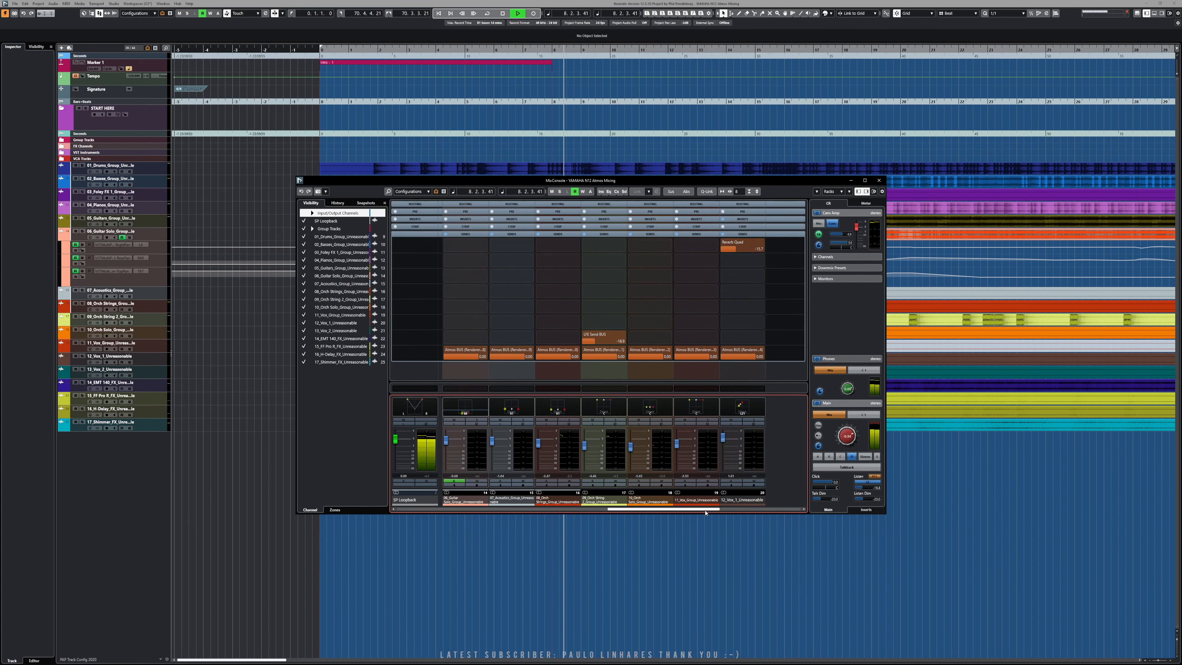
{"action": "key", "text": "space"}
Set the mixer's global meter position to Post-Fader and play a short passage to check the channel meters.
{"action": "right_click", "coordinate": [601, 406]}
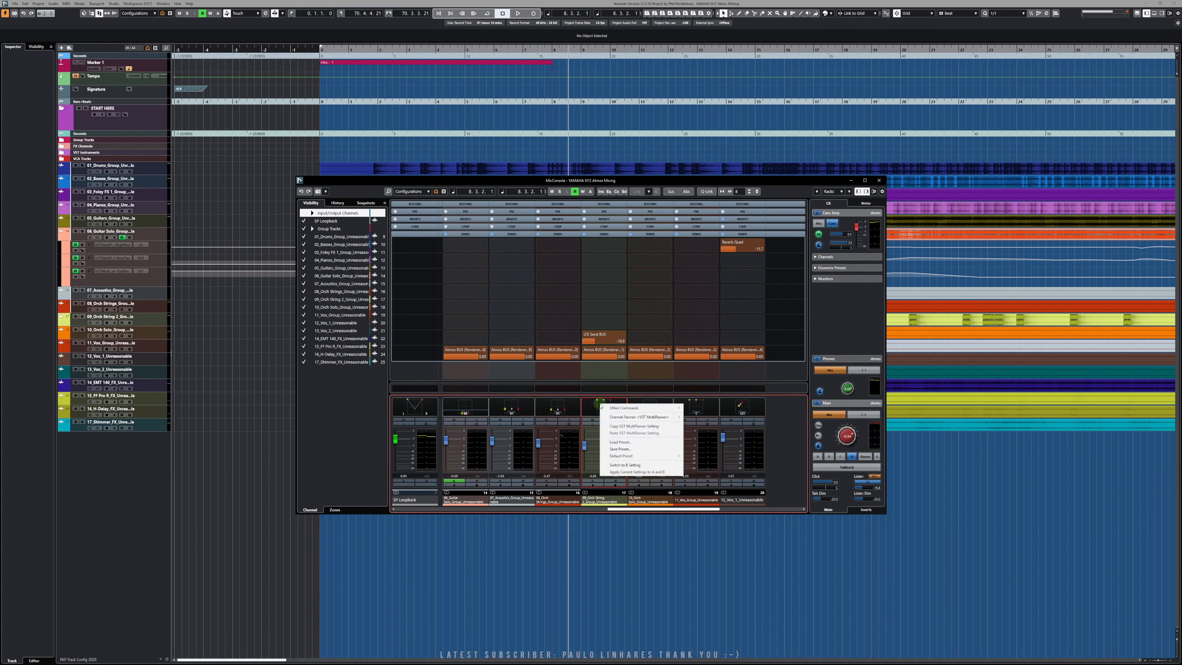
{"action": "right_click", "coordinate": [590, 405]}
{"action": "mouse_move", "coordinate": [624, 460]}
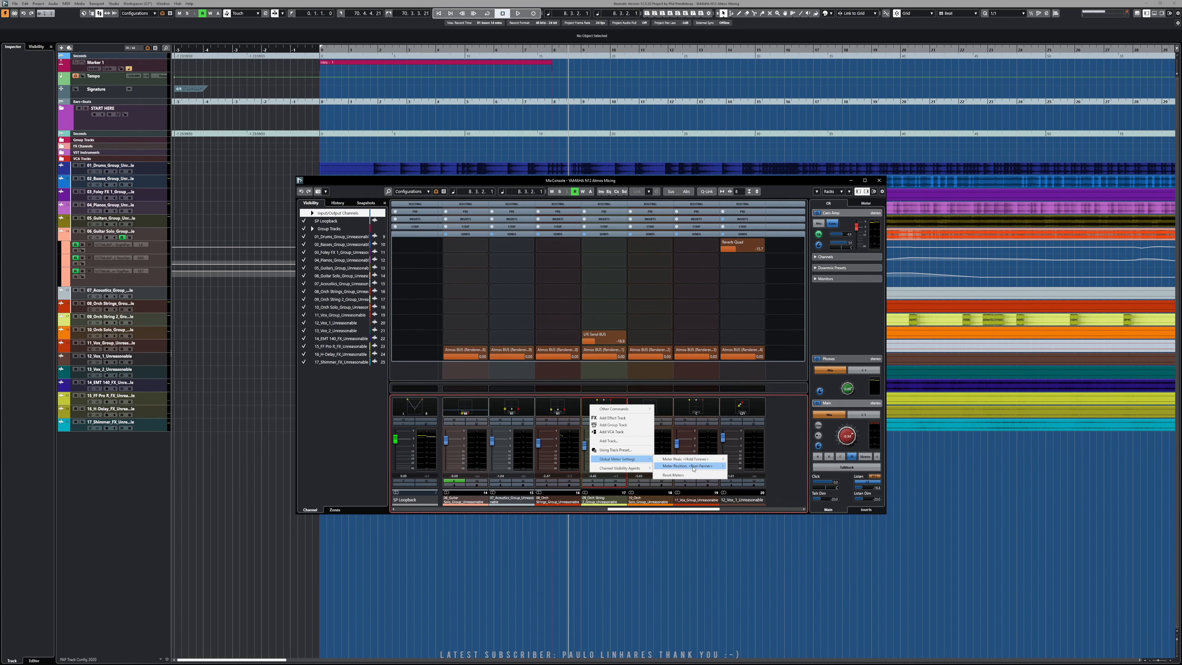
{"action": "mouse_move", "coordinate": [694, 467]}
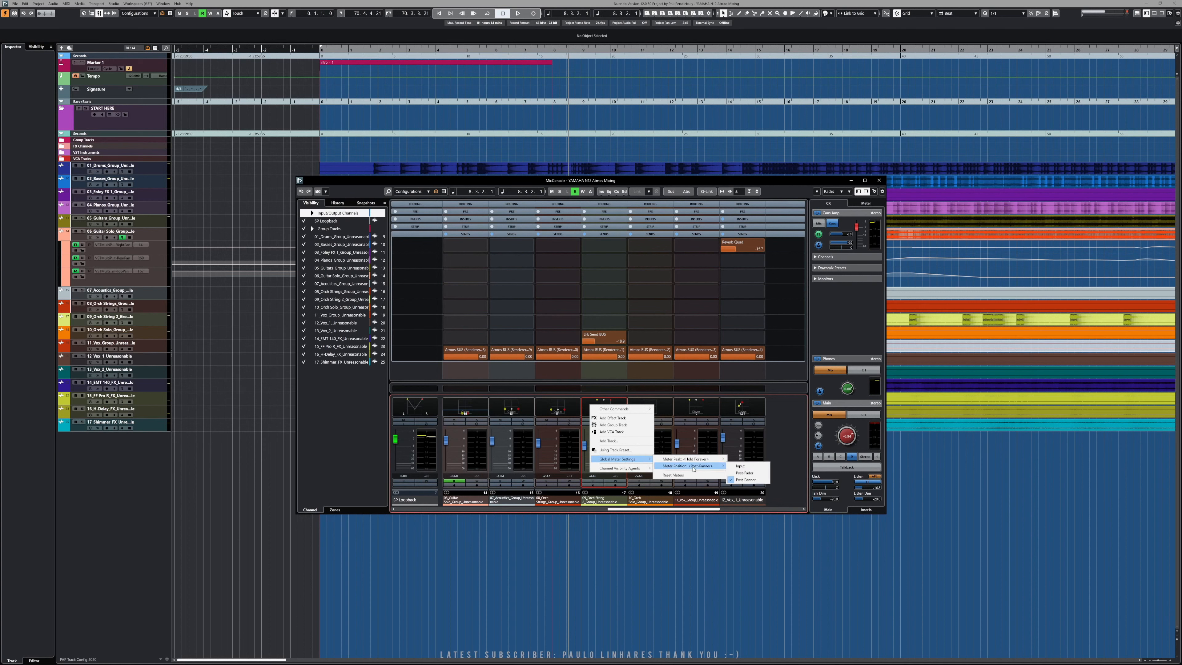
{"action": "left_click", "coordinate": [748, 475]}
{"action": "key", "text": "space"}
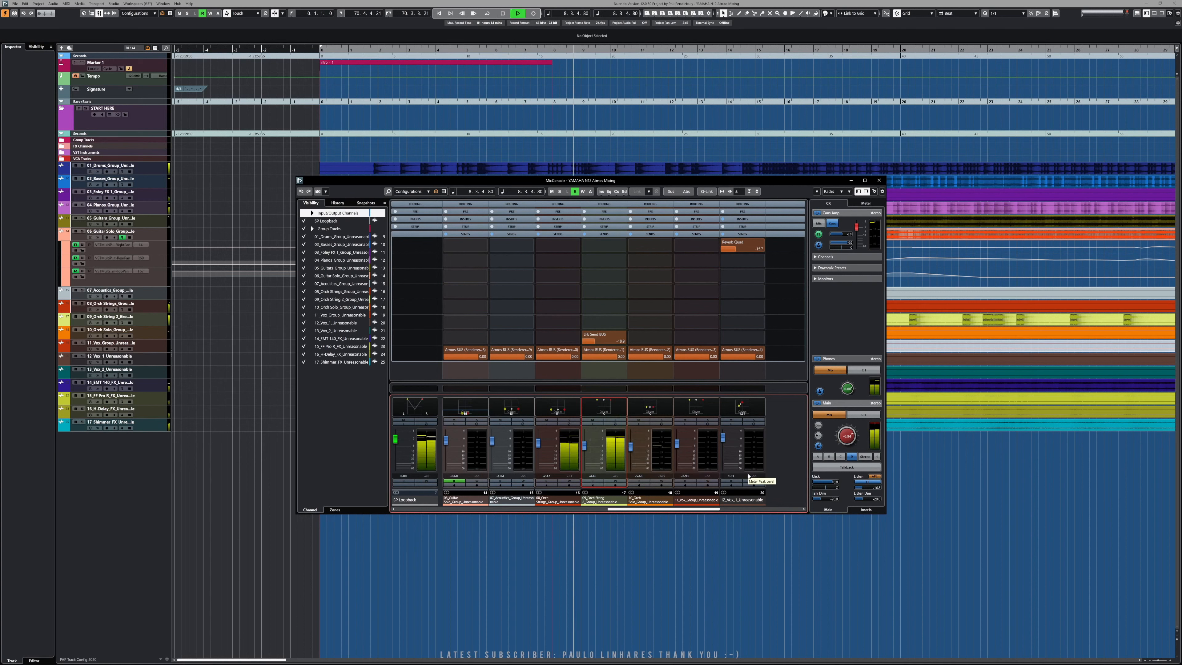
{"action": "key", "text": "space"}
Leave the Atmos mixer and switch to the MixConsole1 project window.
{"action": "left_click_drag", "start_coordinate": [603, 509], "coordinate": [459, 502]}
{"action": "left_click", "coordinate": [282, 320]}
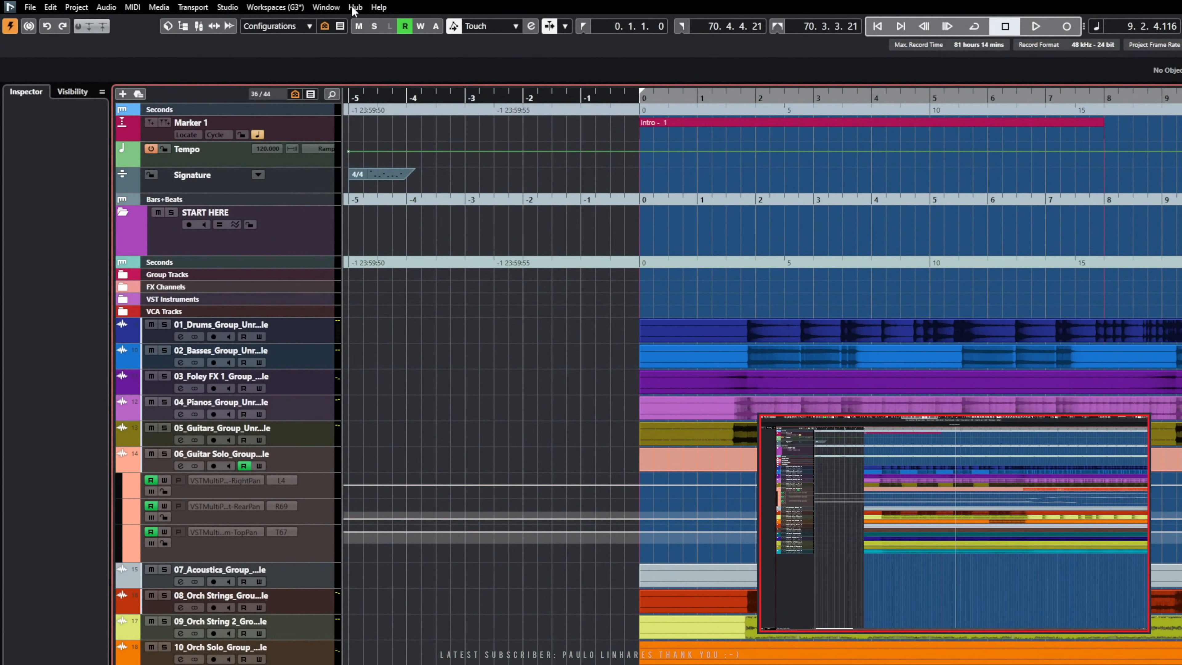
{"action": "left_click", "coordinate": [354, 8]}
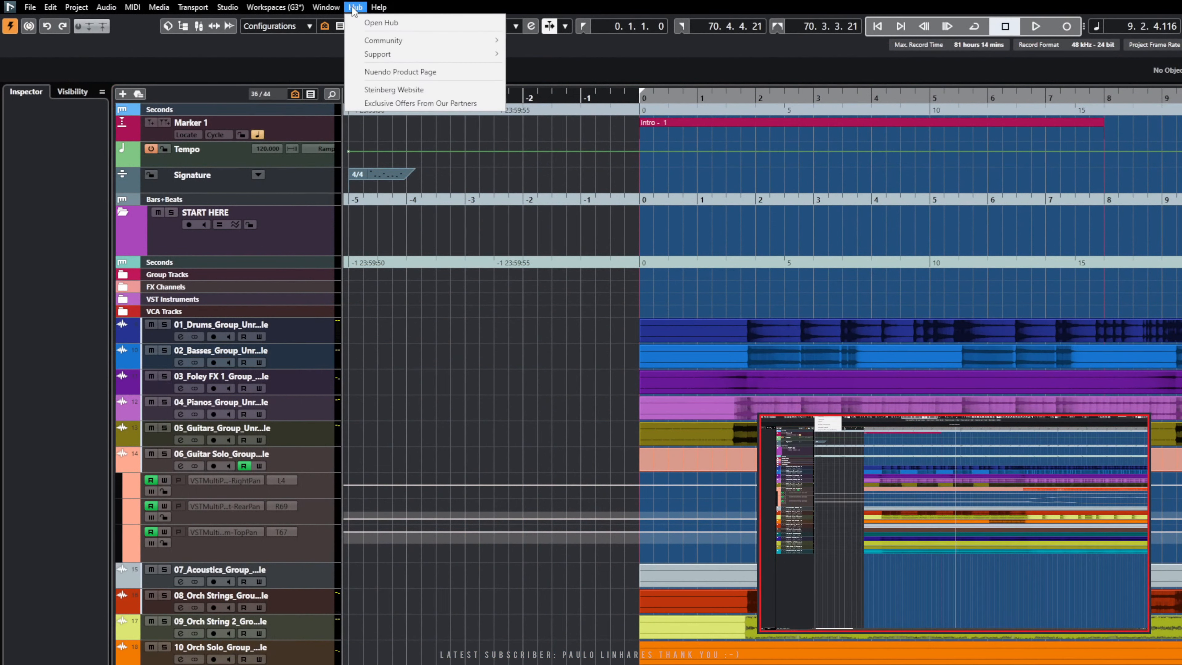
{"action": "mouse_move", "coordinate": [333, 9]}
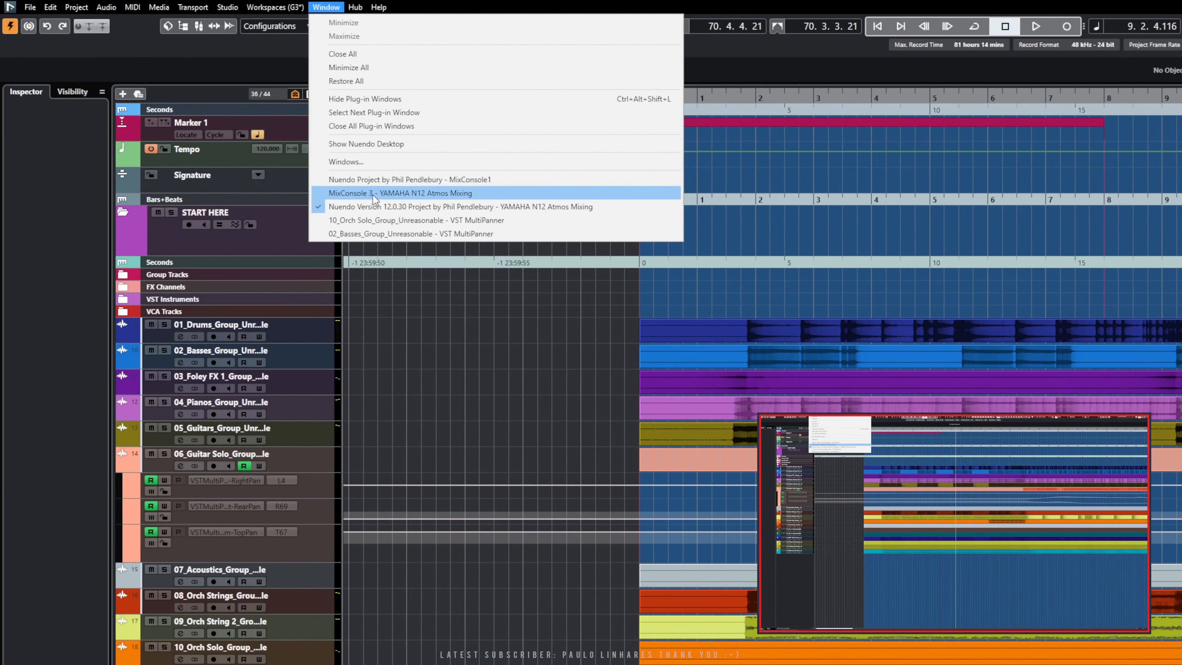
{"action": "left_click", "coordinate": [375, 178]}
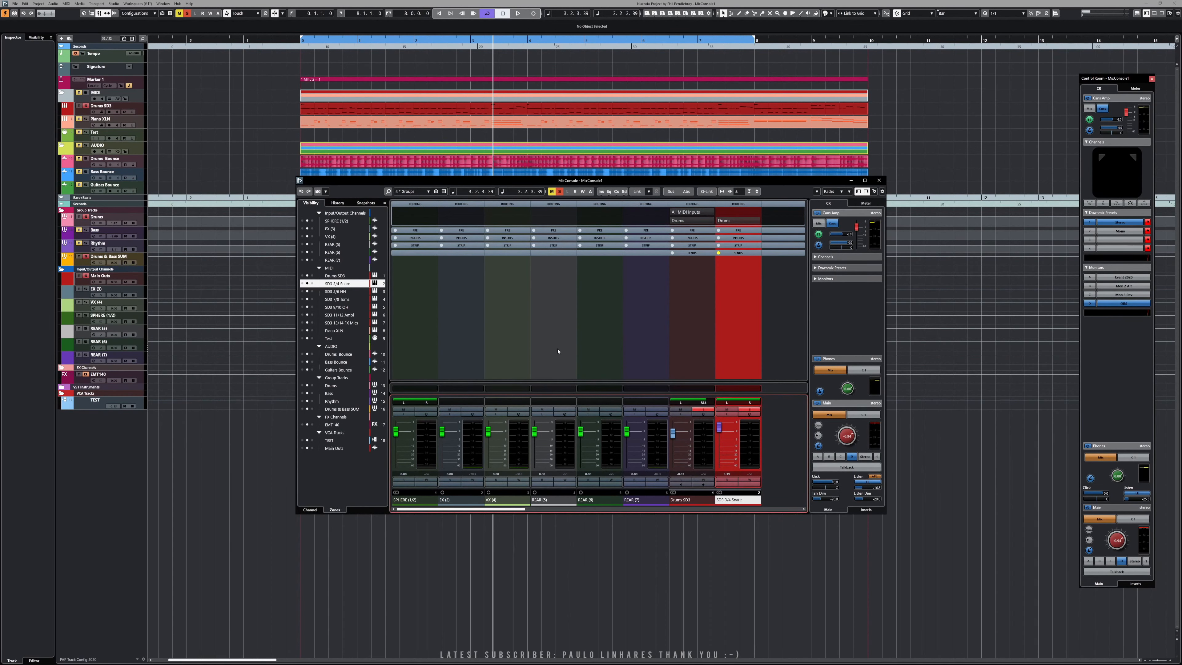
Apply the Groups visibility configuration to the MixConsole1 project's mixer.
{"action": "left_click", "coordinate": [440, 192]}
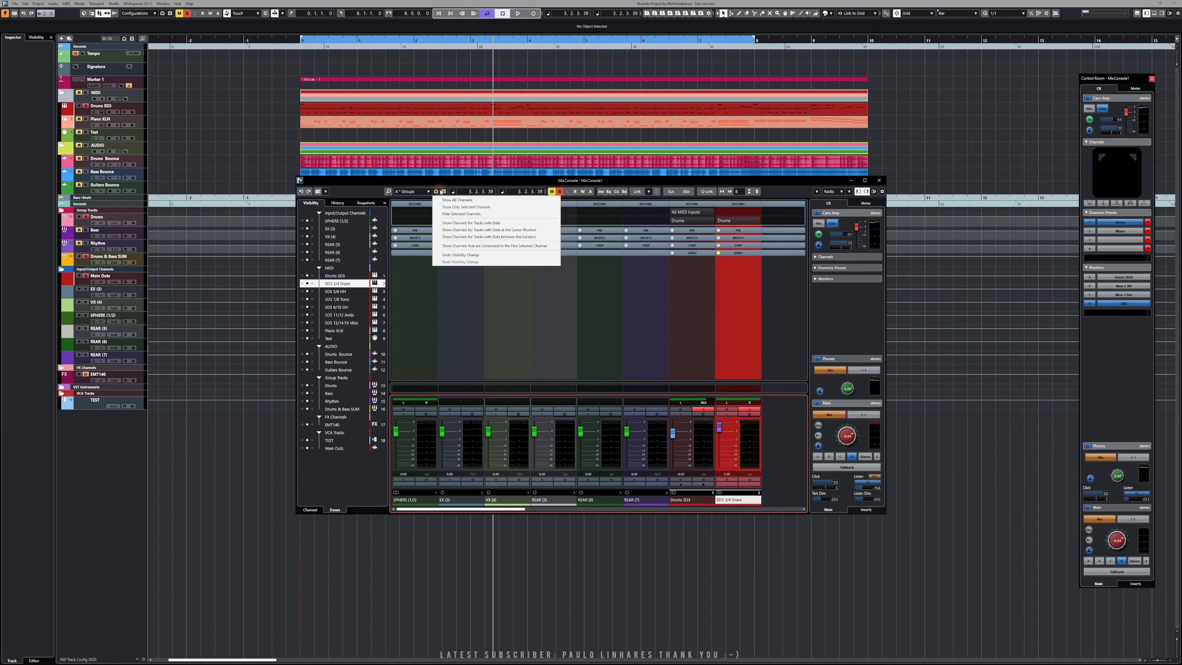
{"action": "left_click", "coordinate": [428, 192]}
{"action": "left_click", "coordinate": [428, 192]}
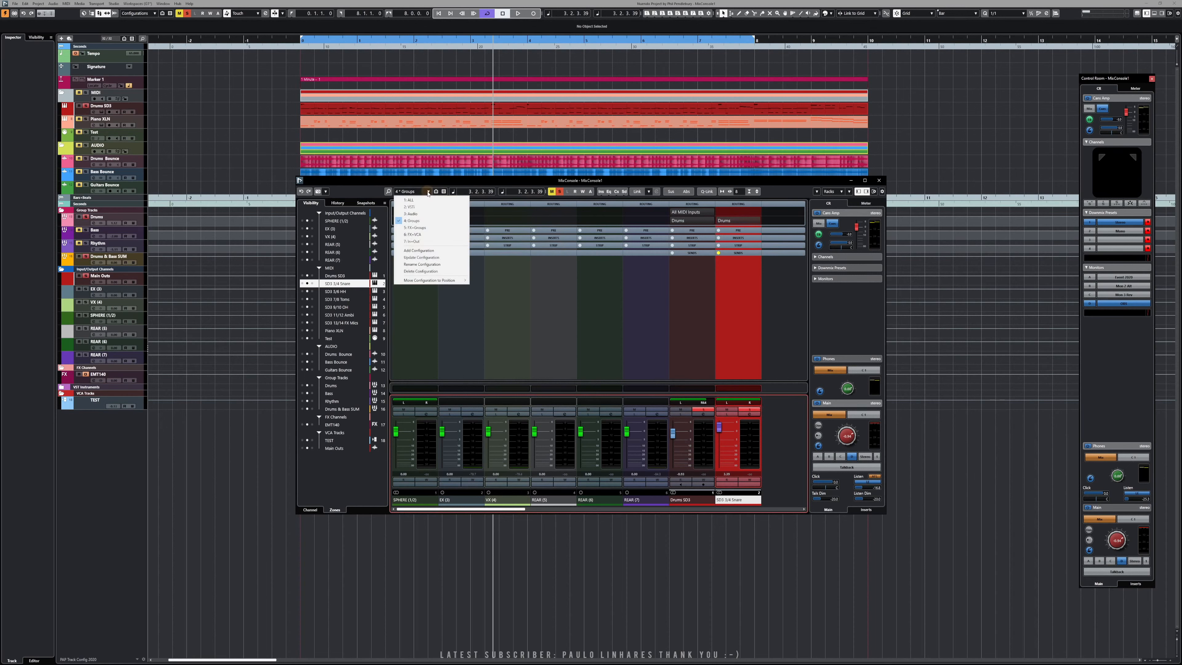
{"action": "left_click", "coordinate": [414, 221]}
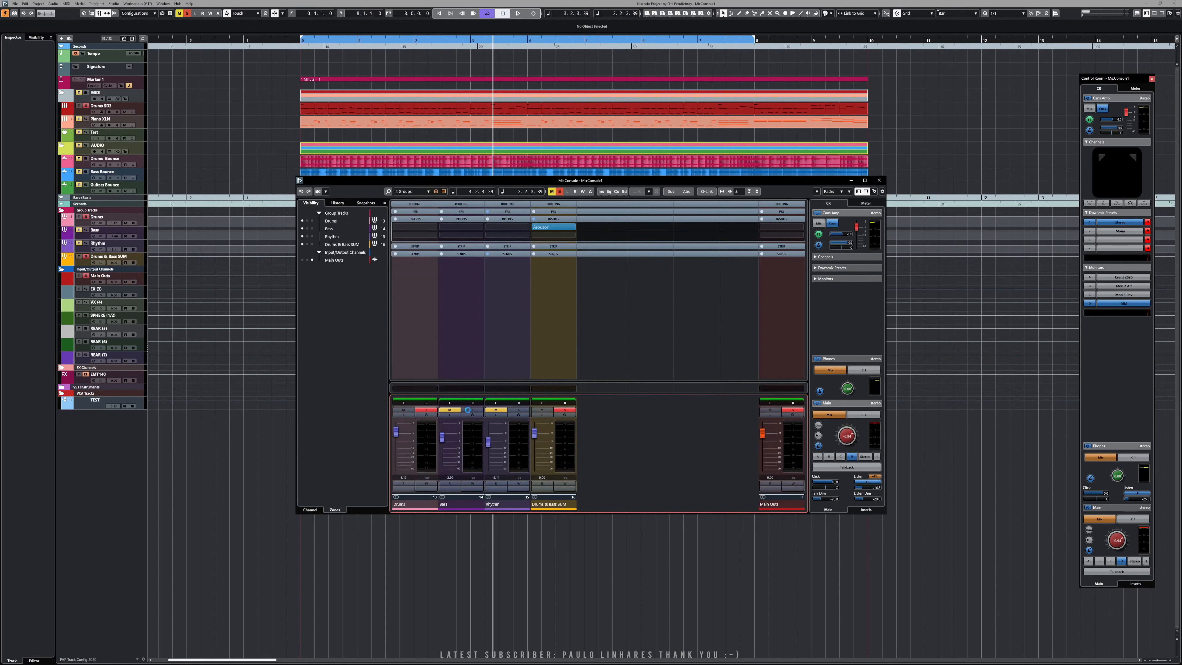
Re-engage solo on the Drums & Bass SUM group and play a short passage from the project start.
{"action": "left_click", "coordinate": [572, 412]}
{"action": "left_click", "coordinate": [573, 411]}
{"action": "key", "text": "space"}
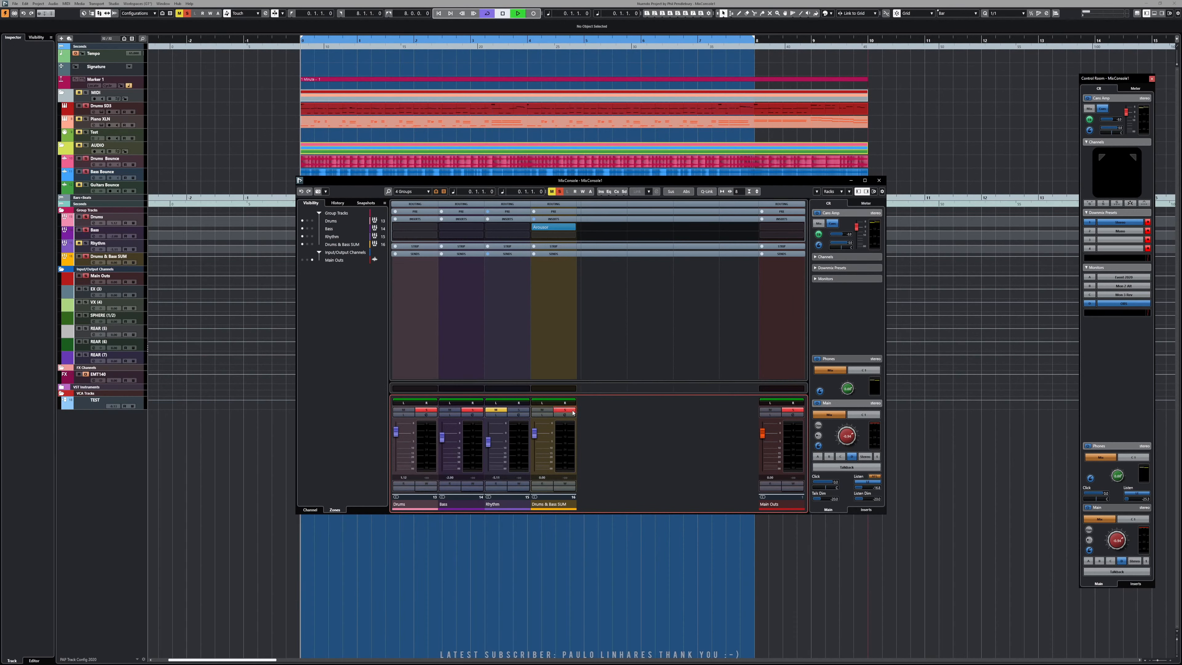
{"action": "key", "text": "space"}
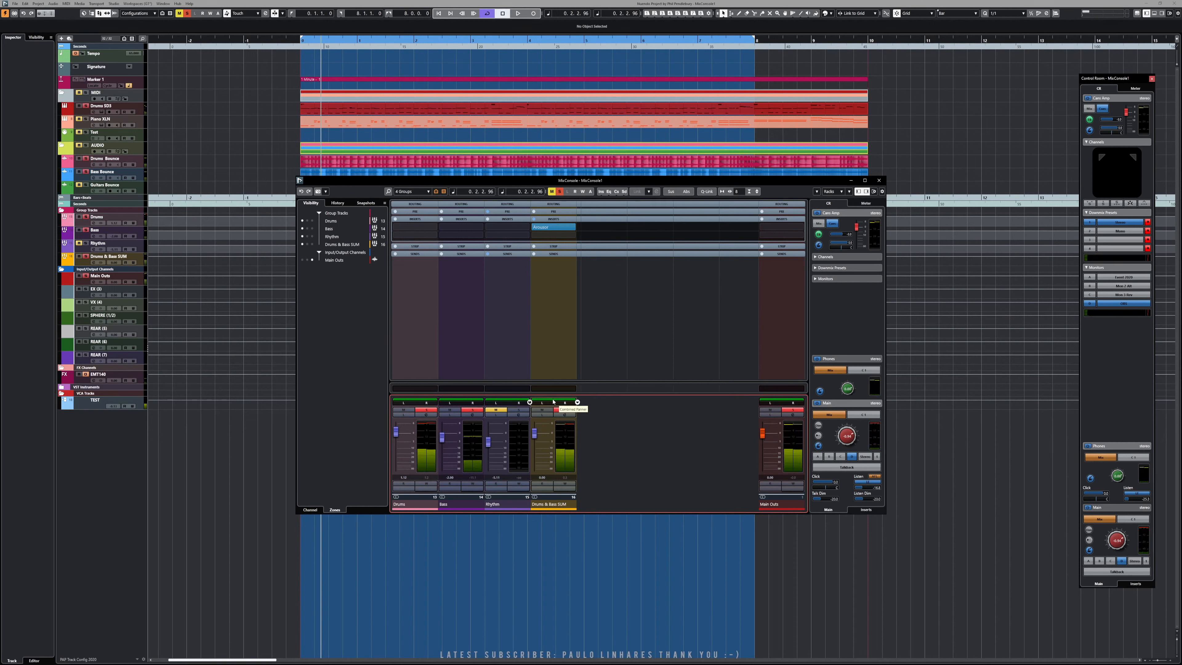
Change the Drums & Bass SUM channel's panner to the Stereo Balance Panner.
{"action": "right_click", "coordinate": [553, 402]}
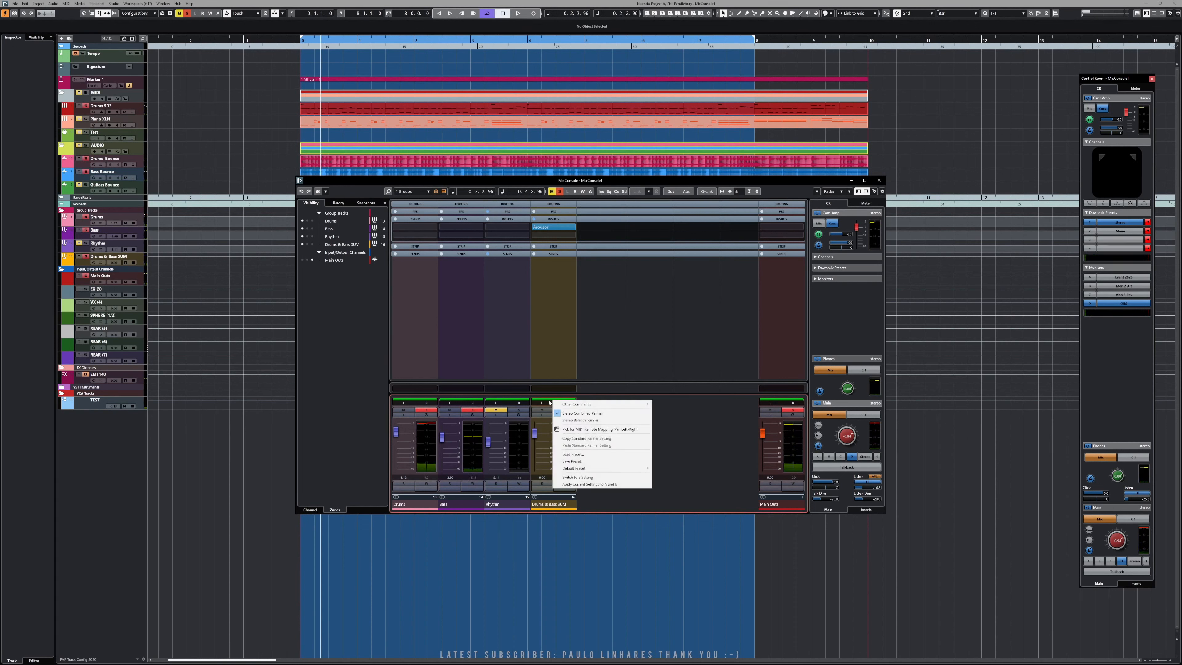
{"action": "mouse_move", "coordinate": [600, 402]}
{"action": "left_click", "coordinate": [582, 419]}
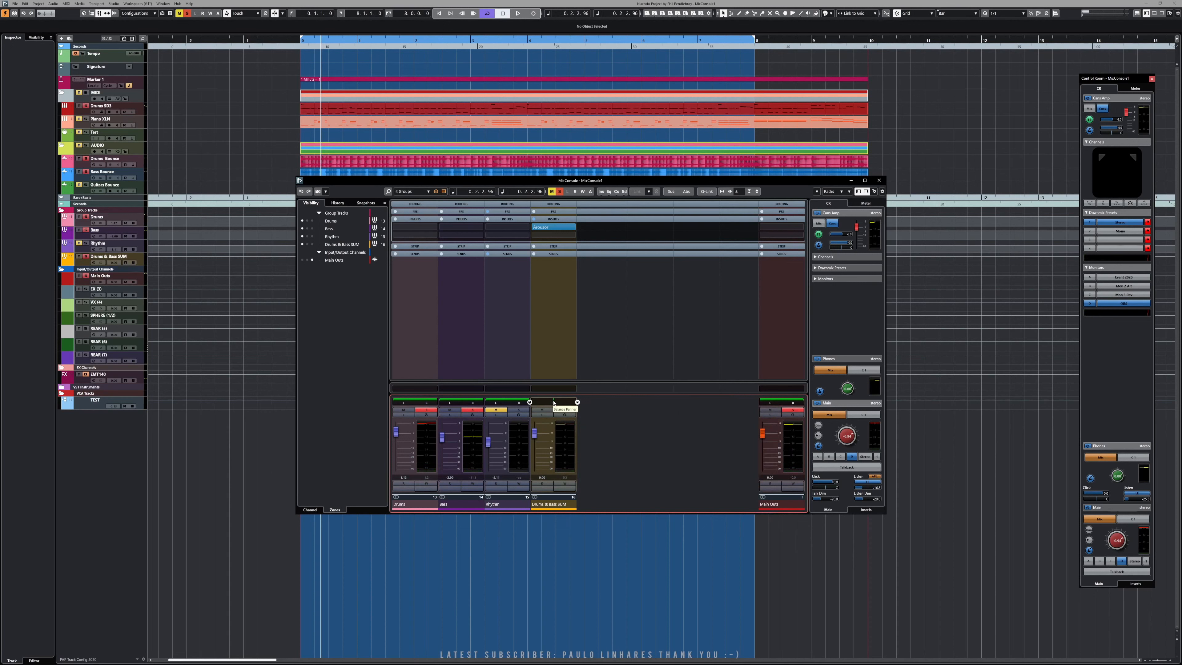
{"action": "left_click", "coordinate": [564, 410]}
Sweep the balance panner of Drums & Bass SUM during playback and reset it to centre.
{"action": "key", "text": "space"}
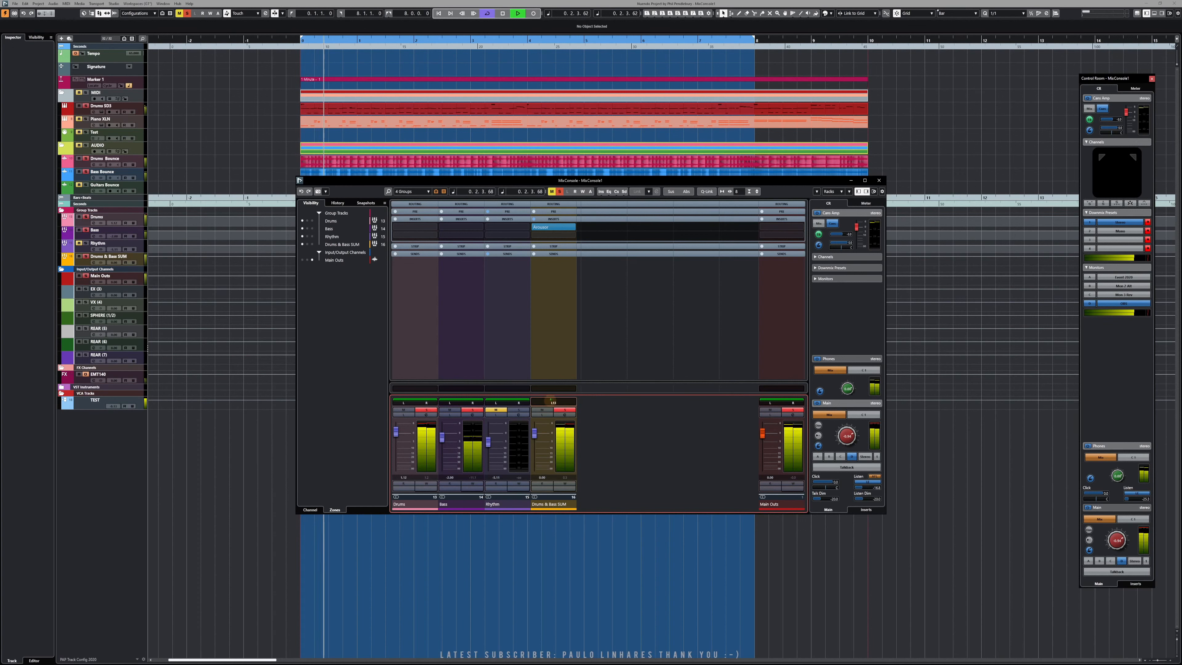
{"action": "mouse_move", "coordinate": [550, 401]}
{"action": "left_mouse_down"}
{"action": "mouse_move", "coordinate": [539, 401]}
{"action": "mouse_move", "coordinate": [565, 404]}
{"action": "left_mouse_up"}
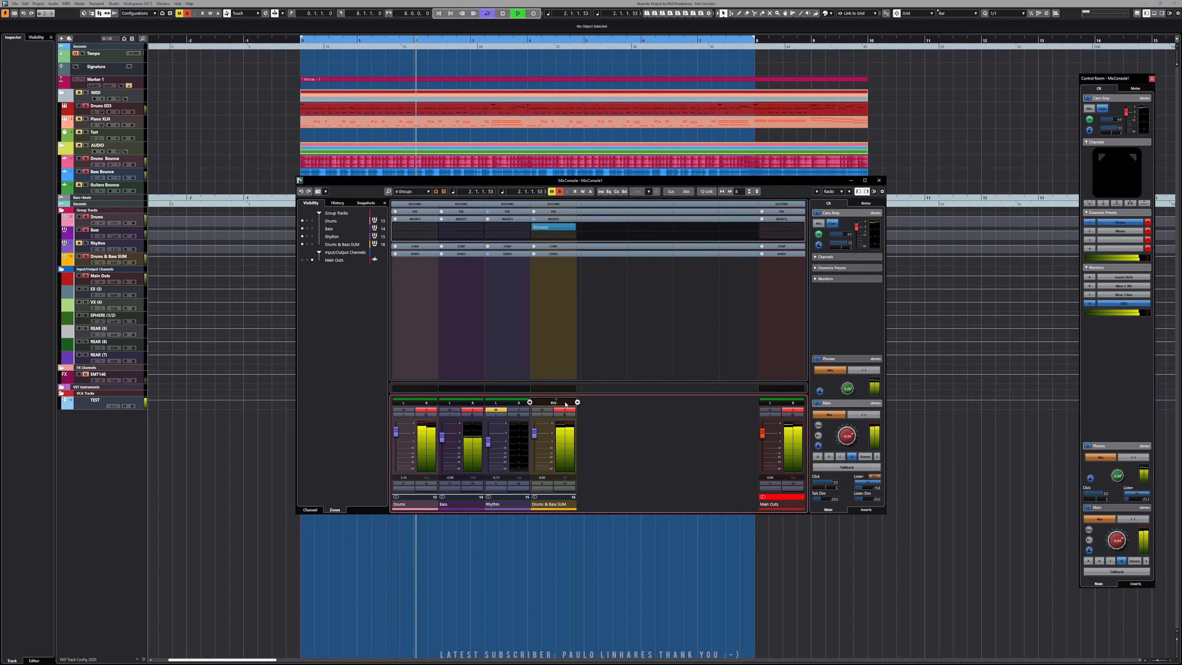
{"action": "left_click", "coordinate": [566, 404], "text": "ctrl"}
{"action": "key", "text": "space"}
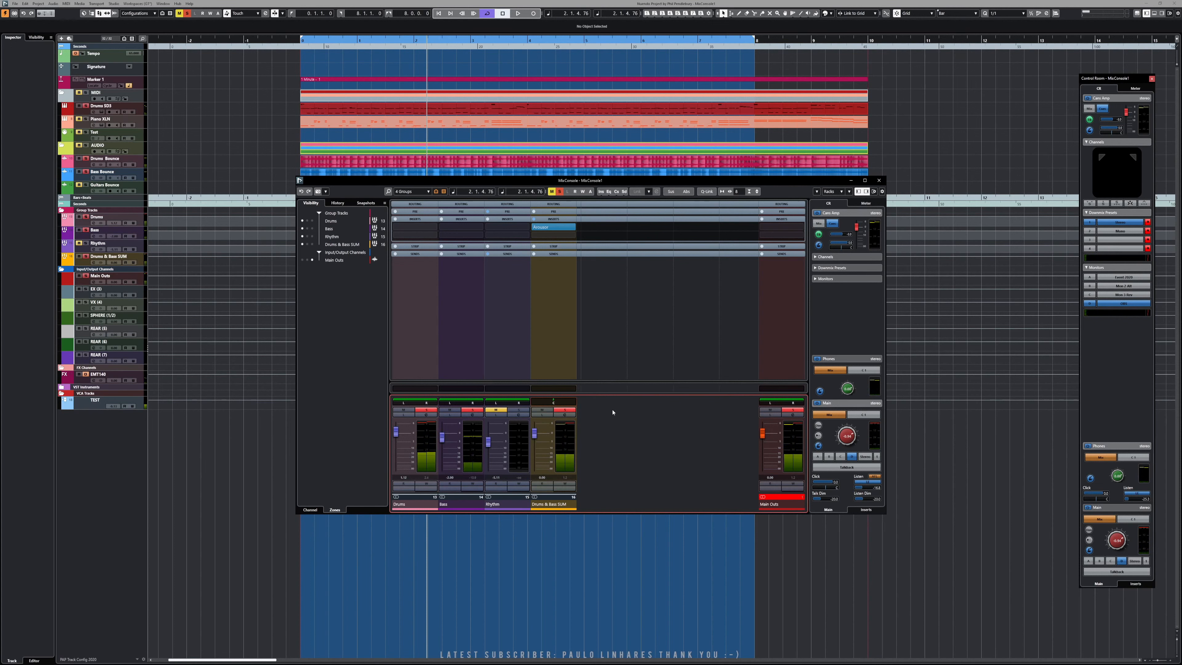
Change the Drums & Bass SUM channel's panner back to the Stereo Combined Panner.
{"action": "right_click", "coordinate": [553, 401]}
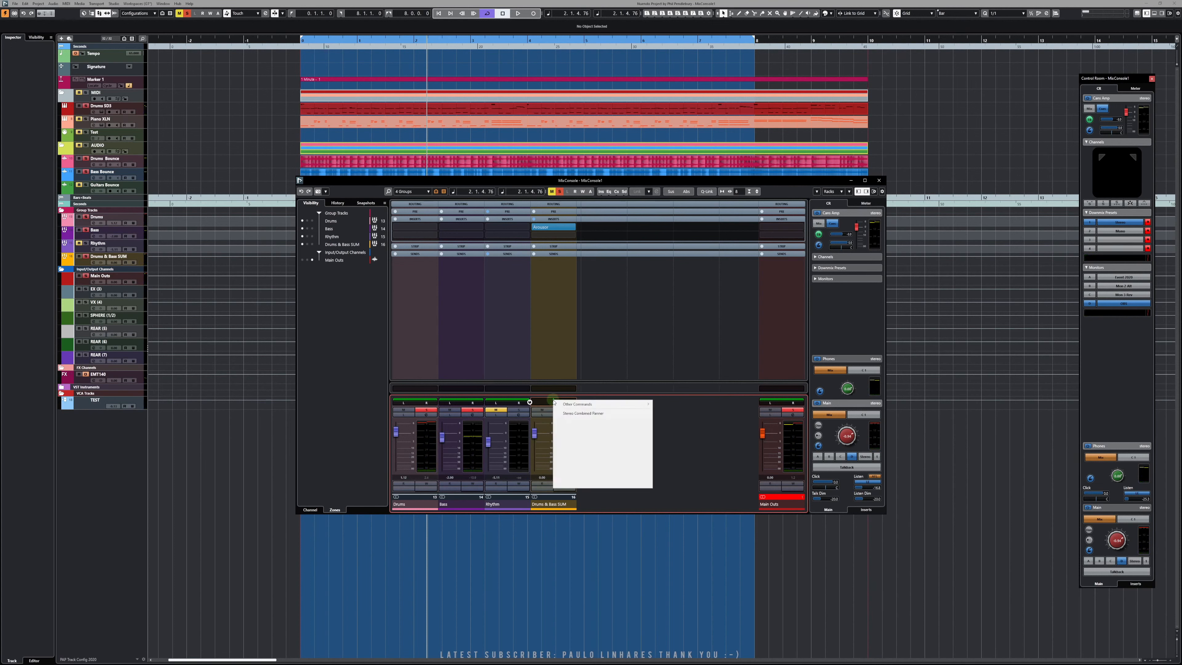
{"action": "left_click", "coordinate": [603, 404]}
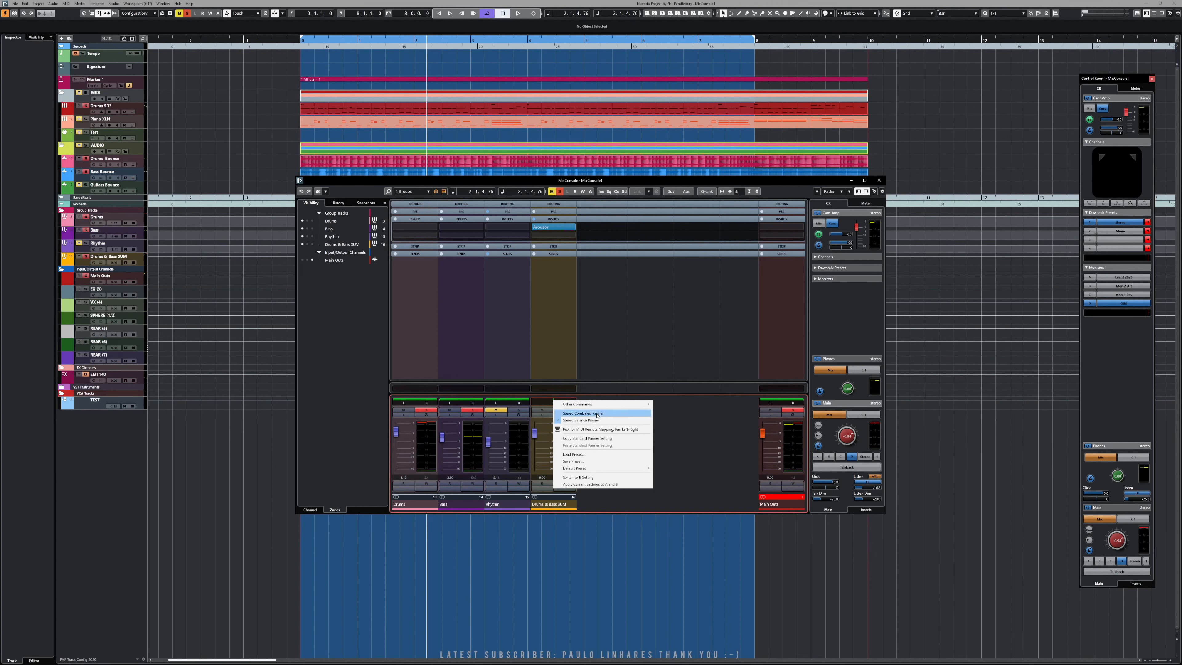
{"action": "left_click", "coordinate": [597, 413]}
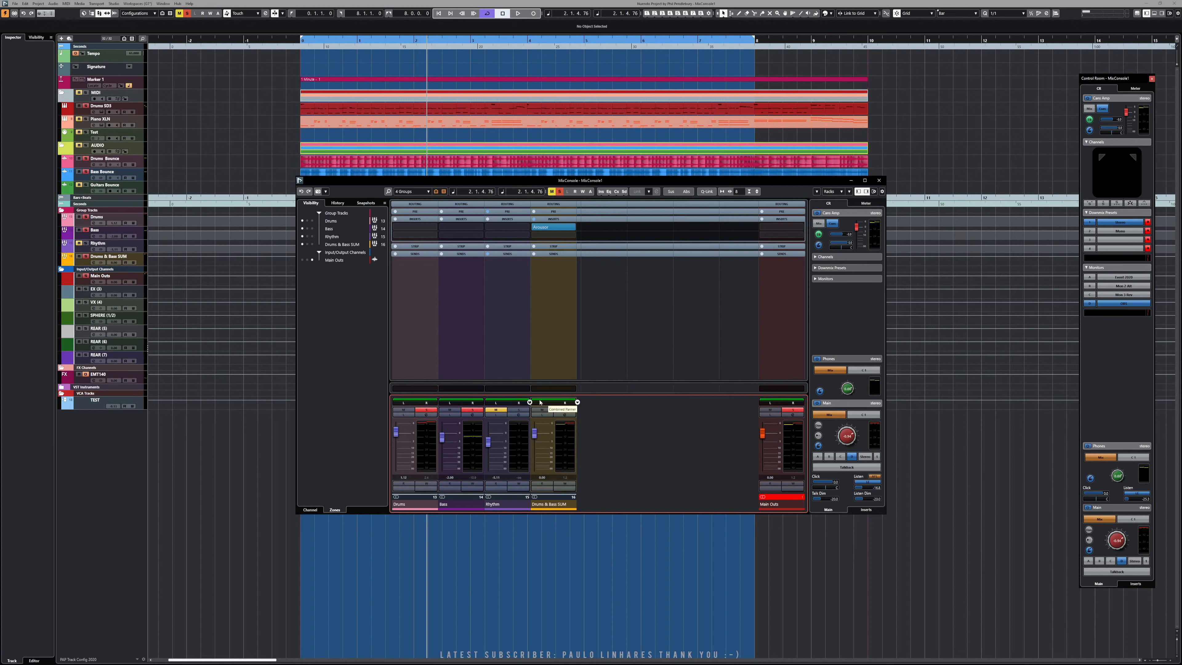
Try out the combined panner on Drums & Bass SUM, reset it, and play a short passage from the project start.
{"action": "left_click_drag", "start_coordinate": [535, 401], "coordinate": [571, 406]}
{"action": "left_click", "coordinate": [570, 402], "text": "ctrl"}
{"action": "key", "text": "Home"}
{"action": "key", "text": "space"}
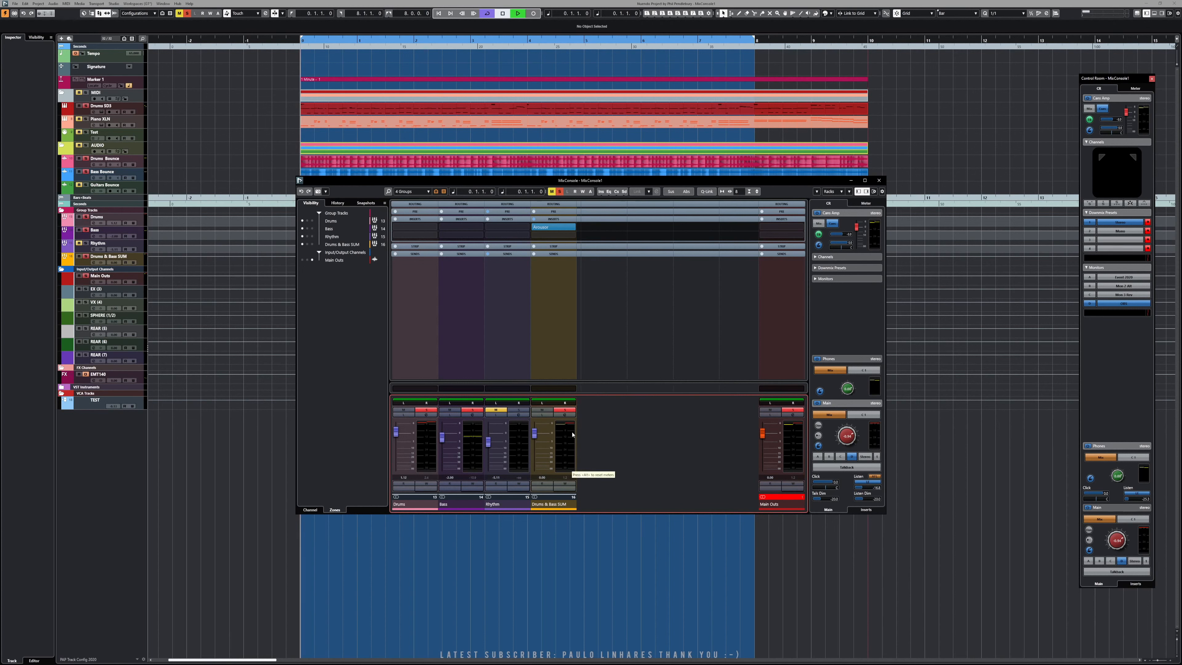
{"action": "key", "text": "space"}
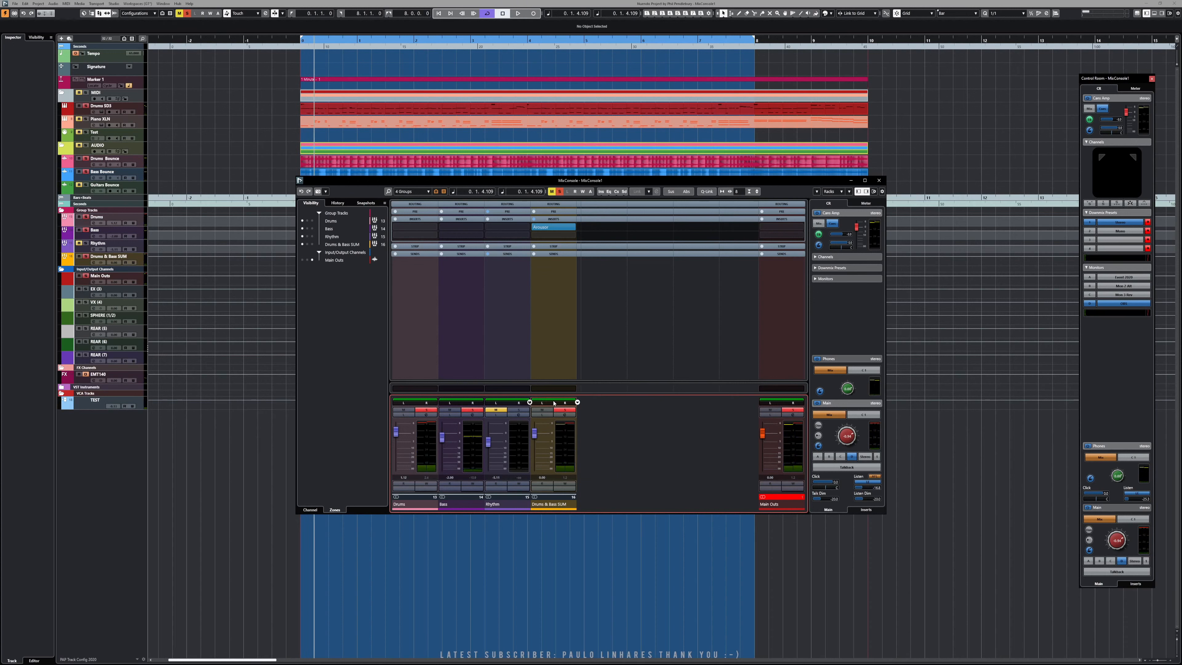
Move the combined pan of Drums & Bass SUM up and down and reset it to its default.
{"action": "left_click", "coordinate": [554, 402]}
{"action": "left_click", "coordinate": [553, 398]}
{"action": "left_click_drag", "start_coordinate": [553, 398], "coordinate": [554, 349]}
{"action": "left_click", "coordinate": [553, 401], "text": "ctrl"}
Clear the solos on the Bass and Drums groups and adjust the combined panners of the Drums, Bass and Rhythm groups.
{"action": "left_click", "coordinate": [471, 410]}
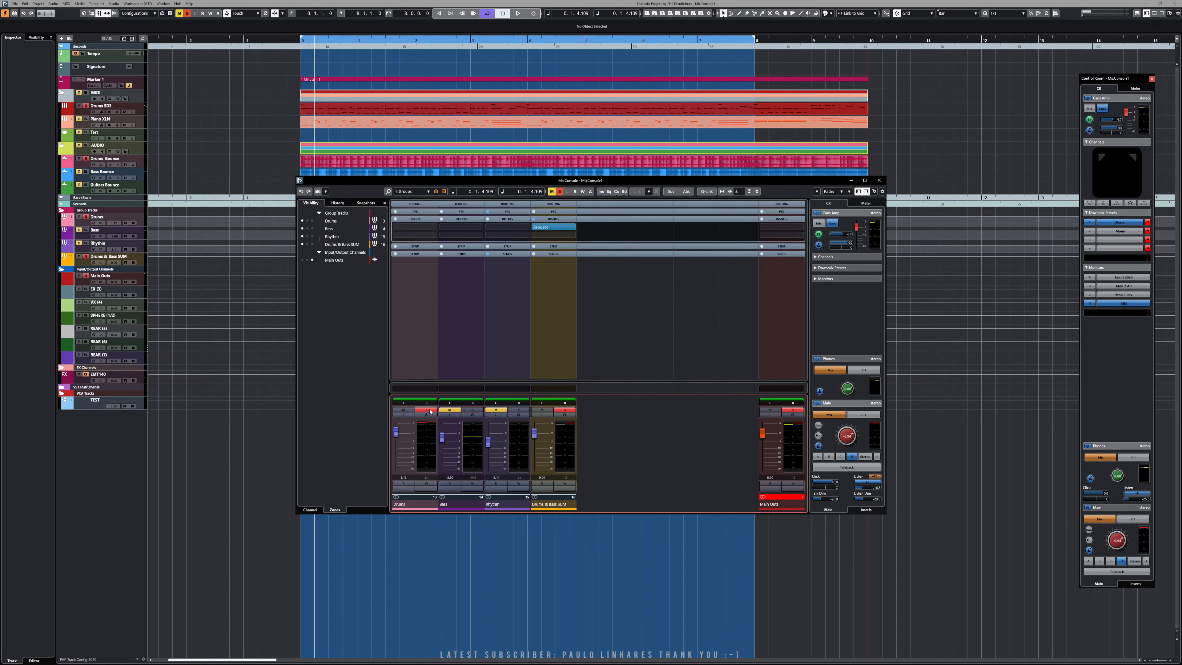
{"action": "left_click", "coordinate": [426, 410]}
{"action": "left_click_drag", "start_coordinate": [426, 401], "coordinate": [467, 322]}
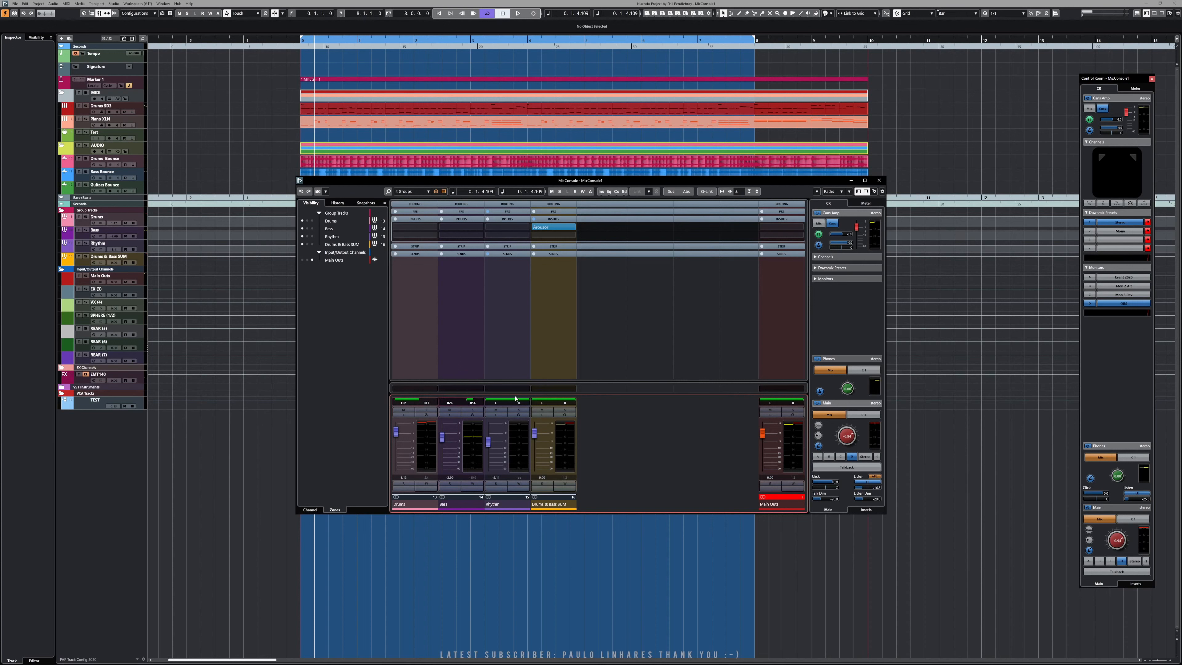
{"action": "left_click_drag", "start_coordinate": [517, 401], "coordinate": [498, 377]}
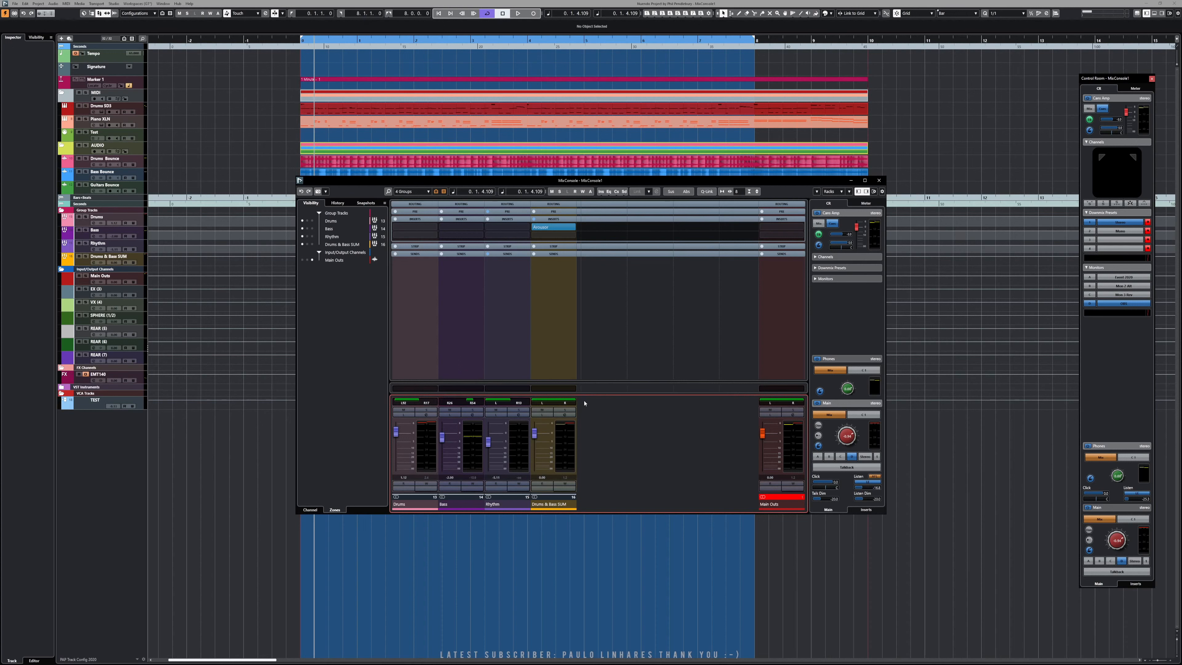